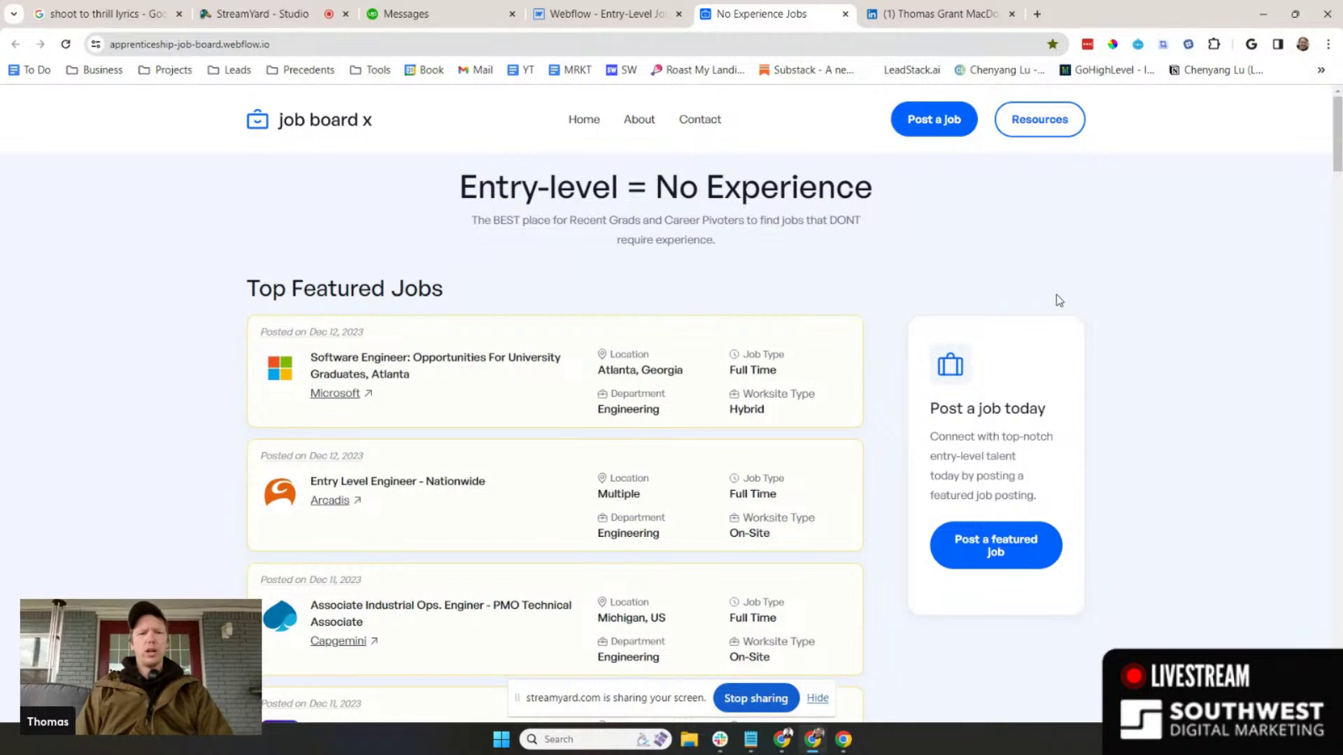
- Look over the job board homepage, from the featured jobs to the Search All Jobs listings, and return to its header
scroll(1117, 283, "down", 1)
scroll(1117, 282, "down", 7)
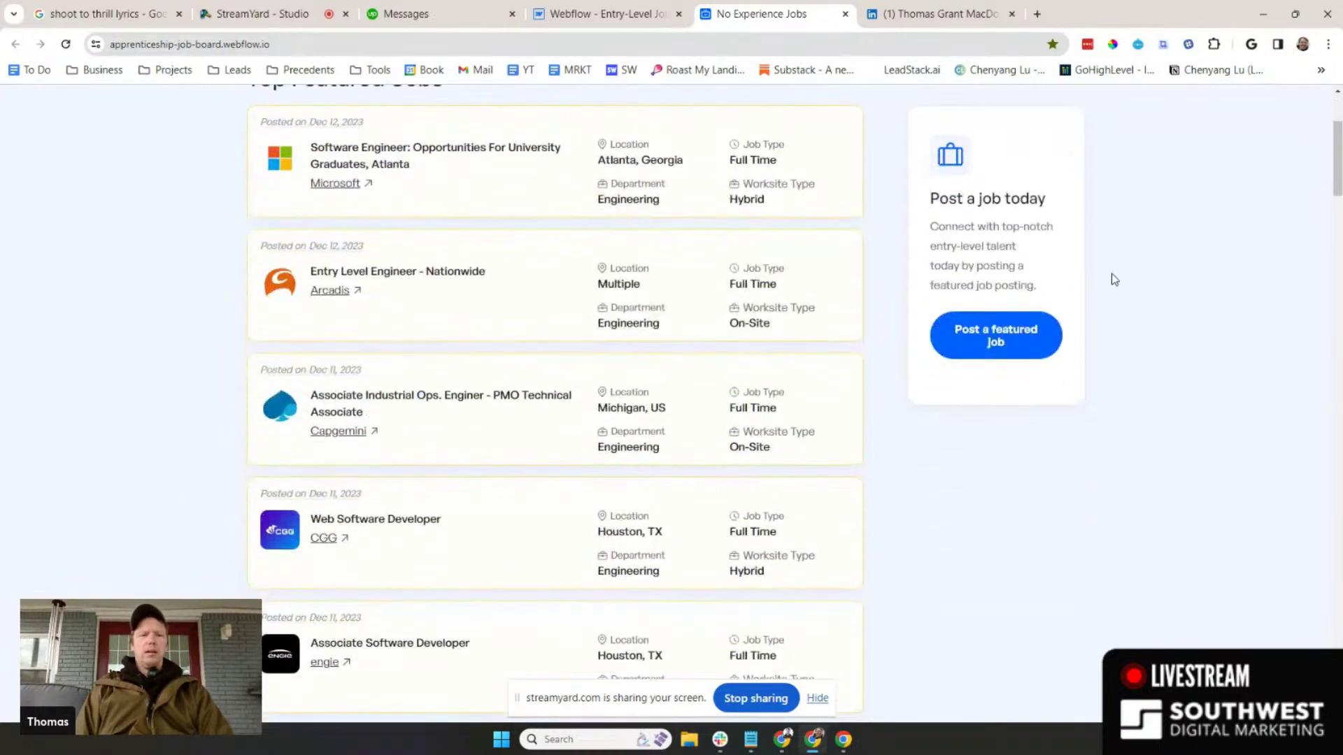
scroll(1114, 277, "down", 17)
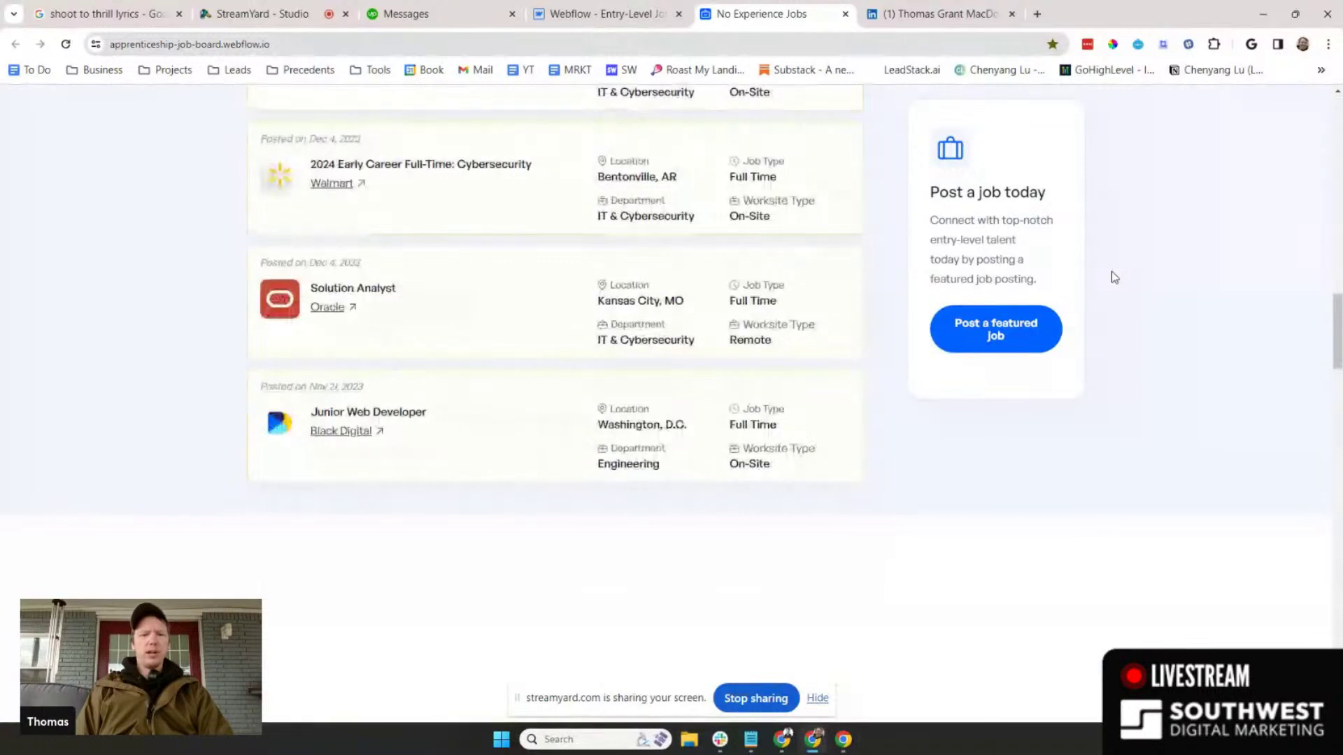
scroll(1114, 277, "down", 4)
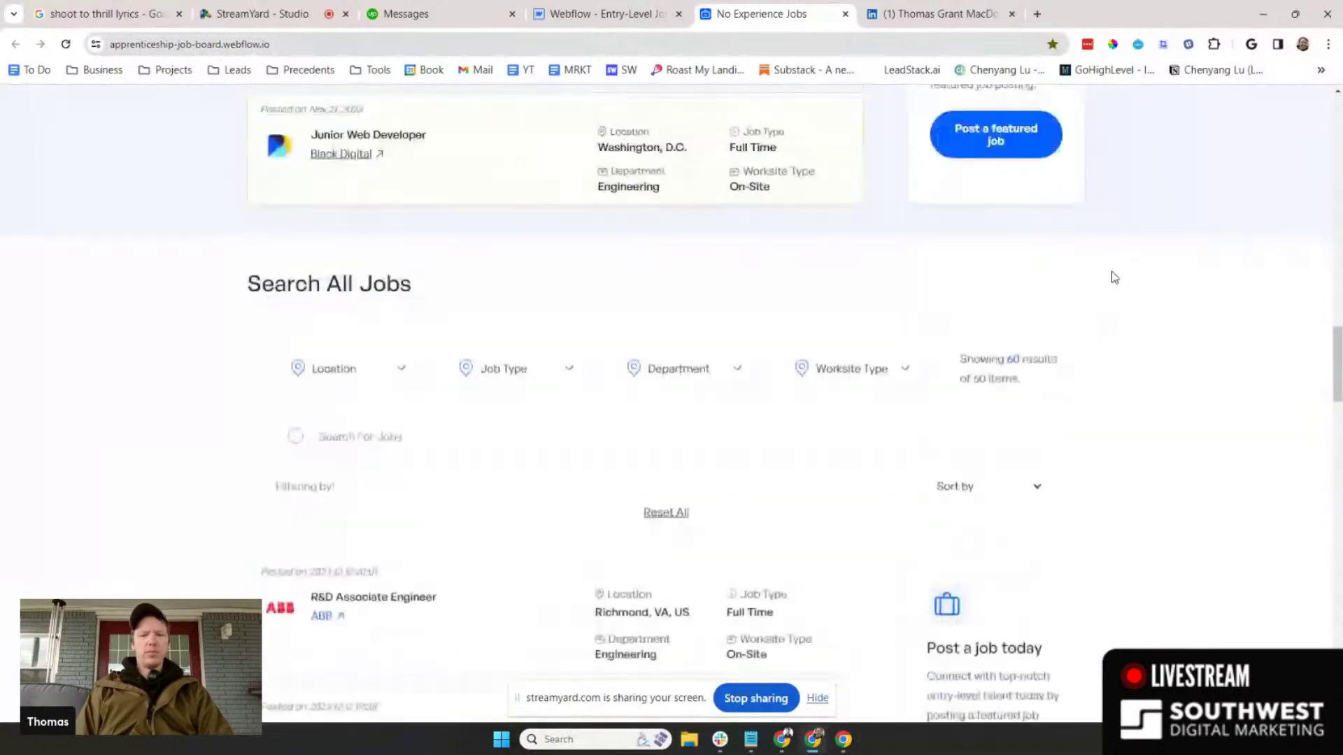
left_click(817, 698)
scroll(1337, 365, "down", 5)
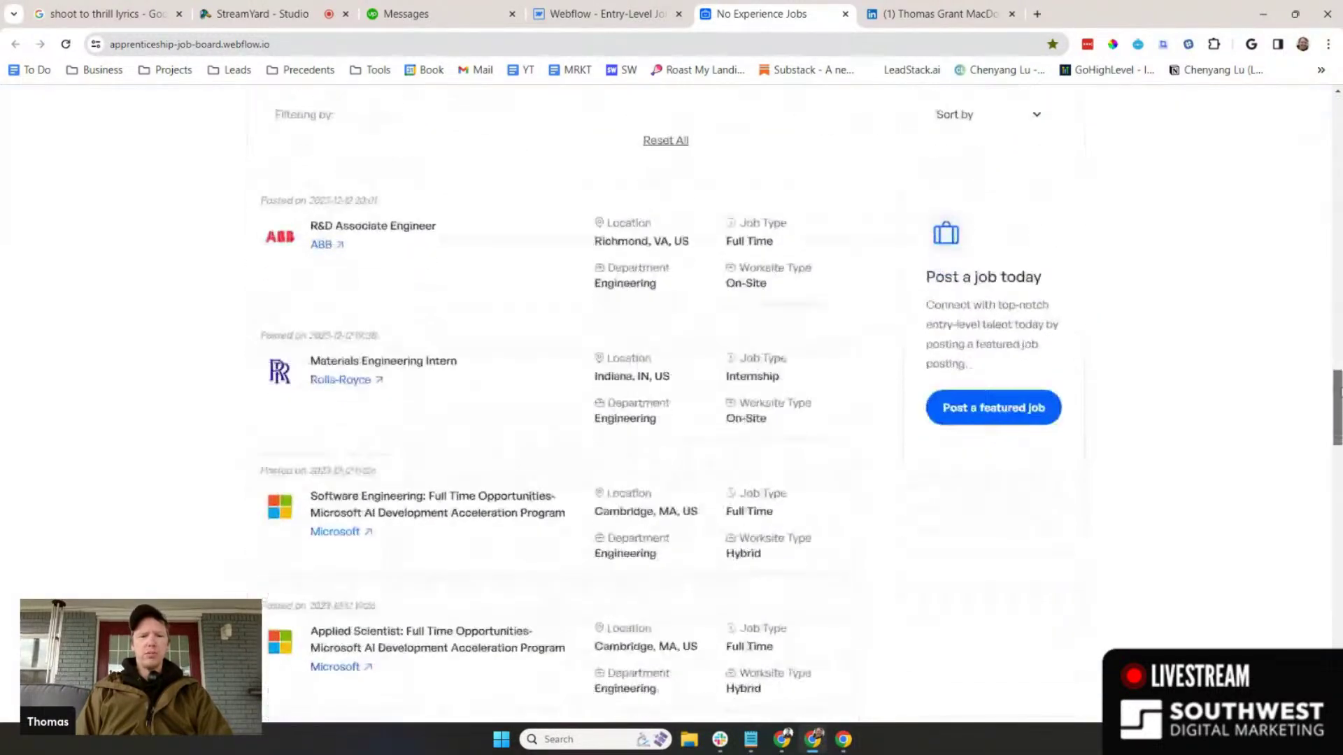
left_click_drag(1340, 391, 1337, 117)
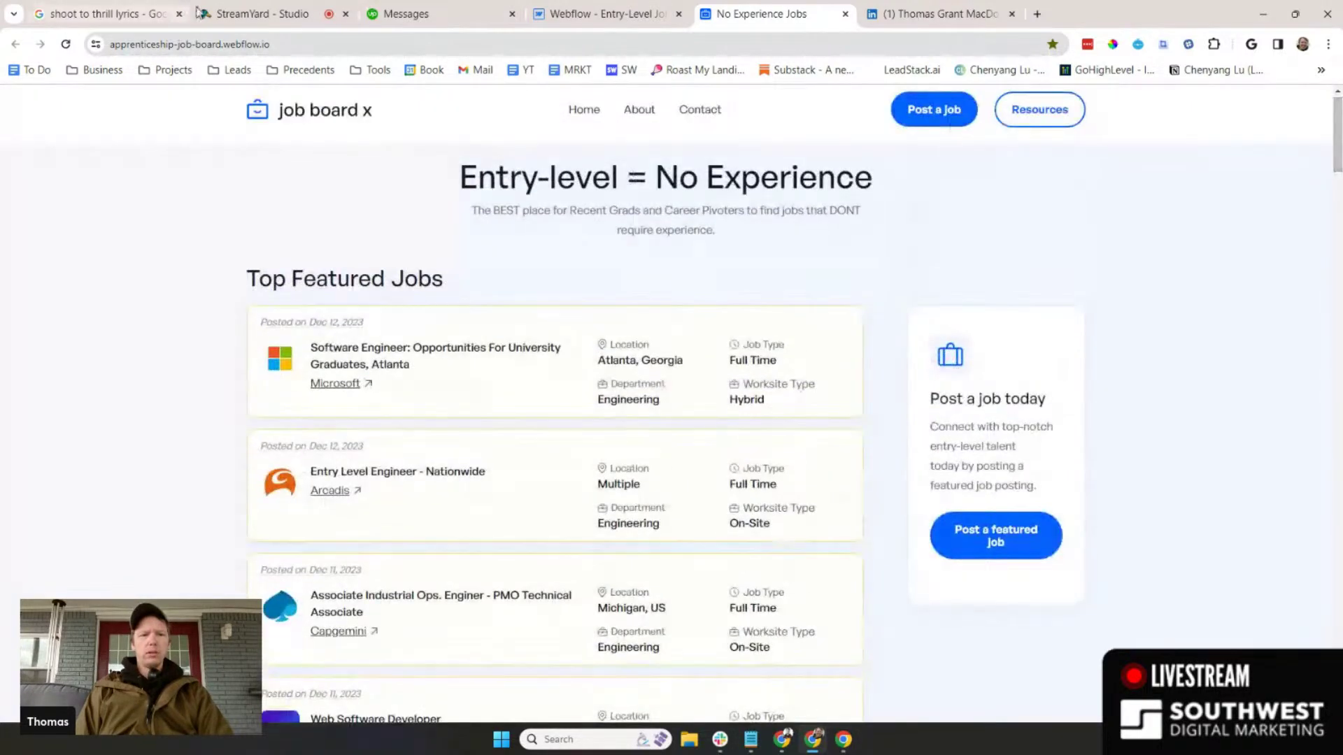
- Open the job board's About page and review its content through to the footer links
left_click(648, 117)
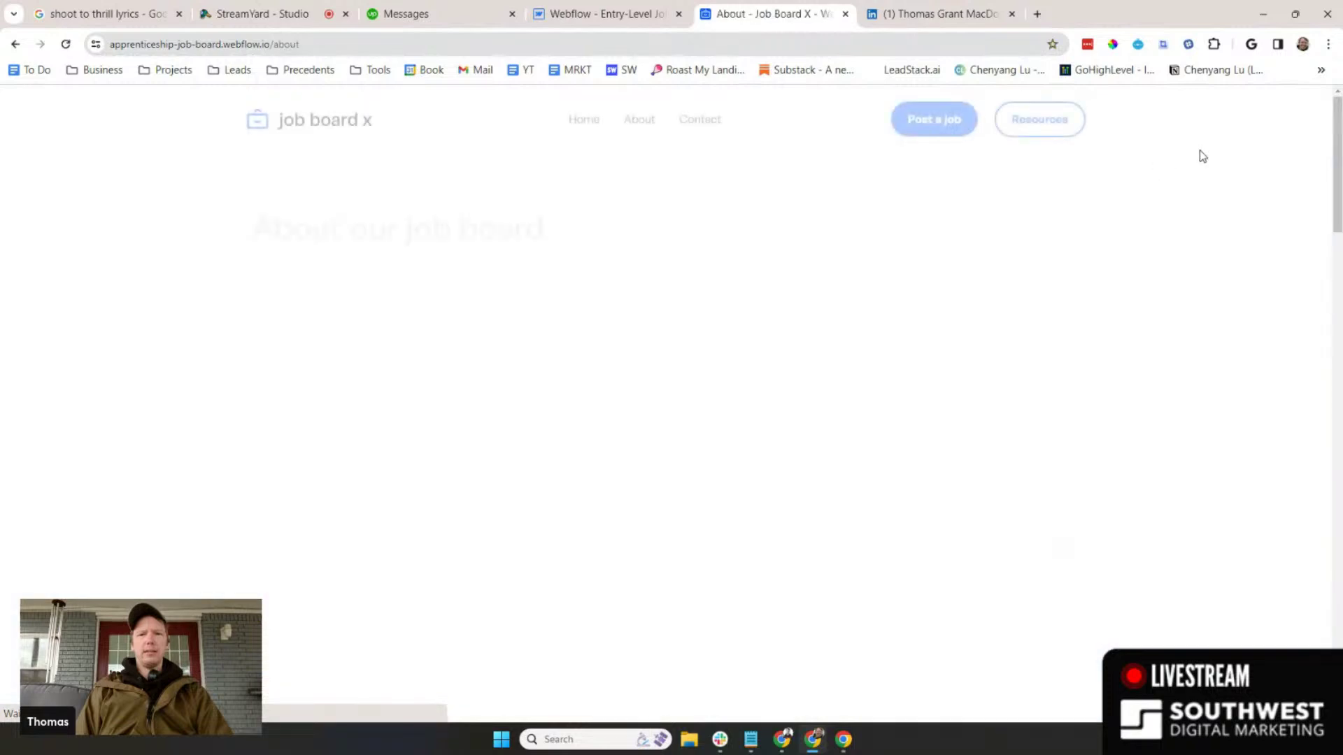
scroll(672, 404, "down", 10)
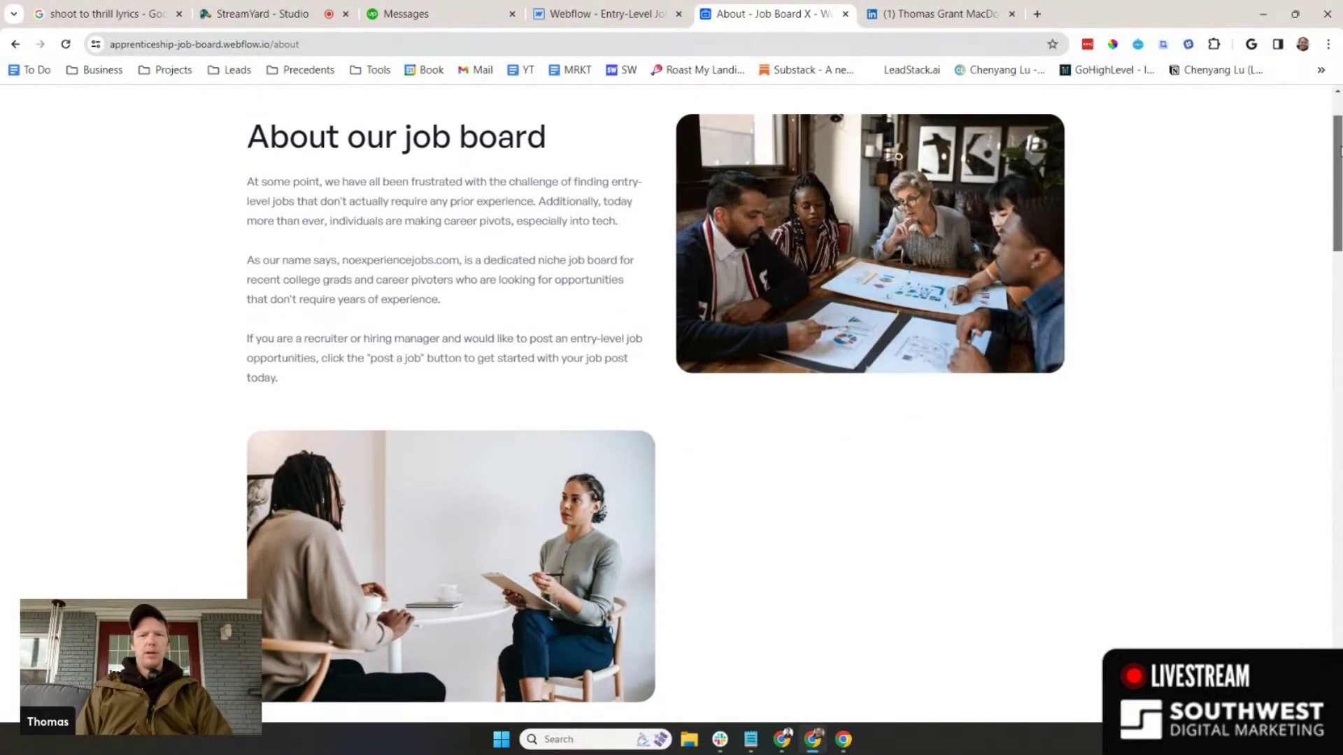
scroll(672, 403, "down", 15)
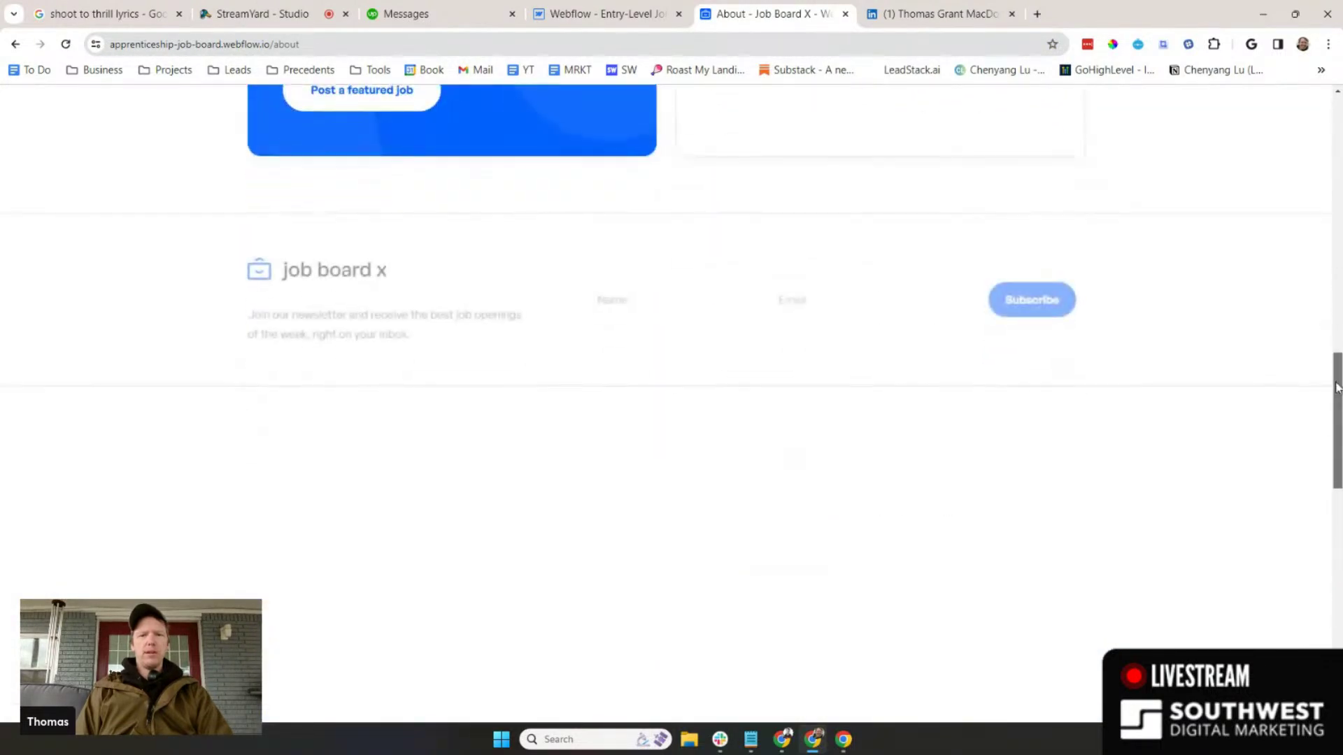
scroll(671, 404, "up", 1)
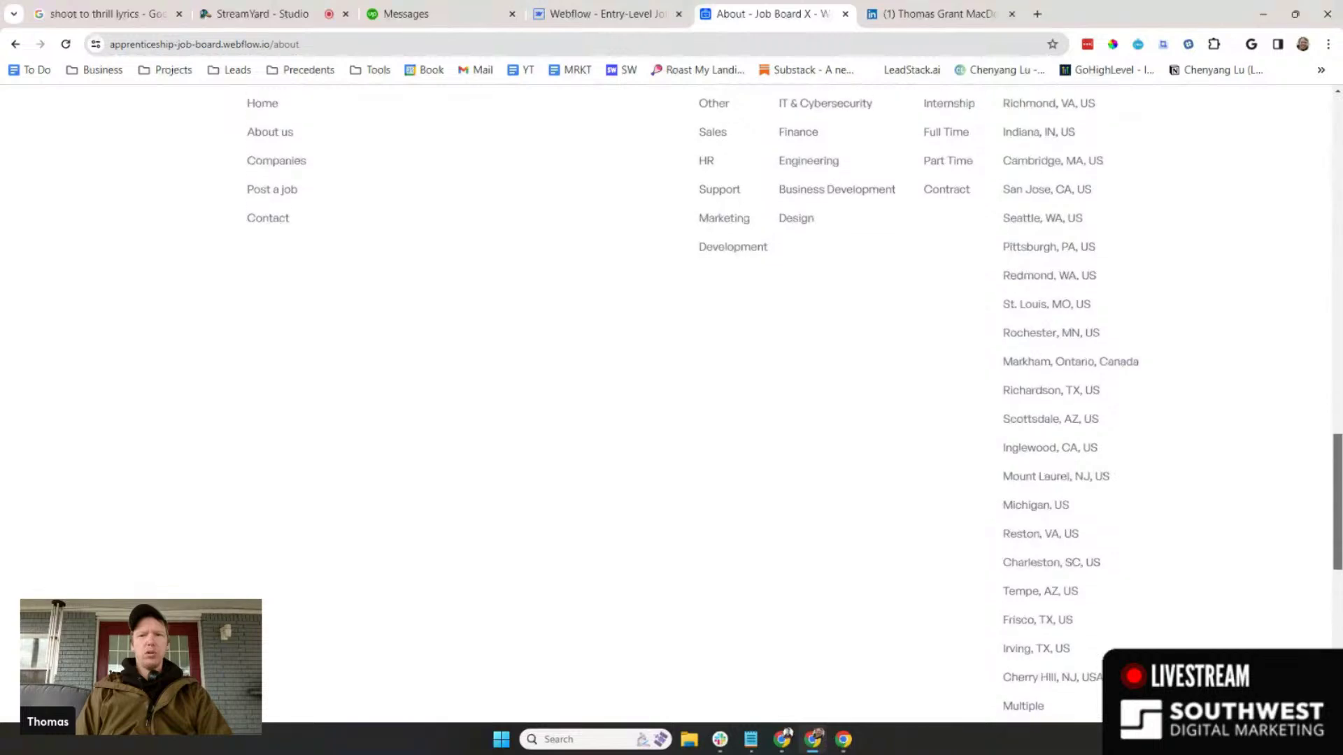
scroll(672, 403, "down", 9)
scroll(671, 404, "up", 8)
key("Home")
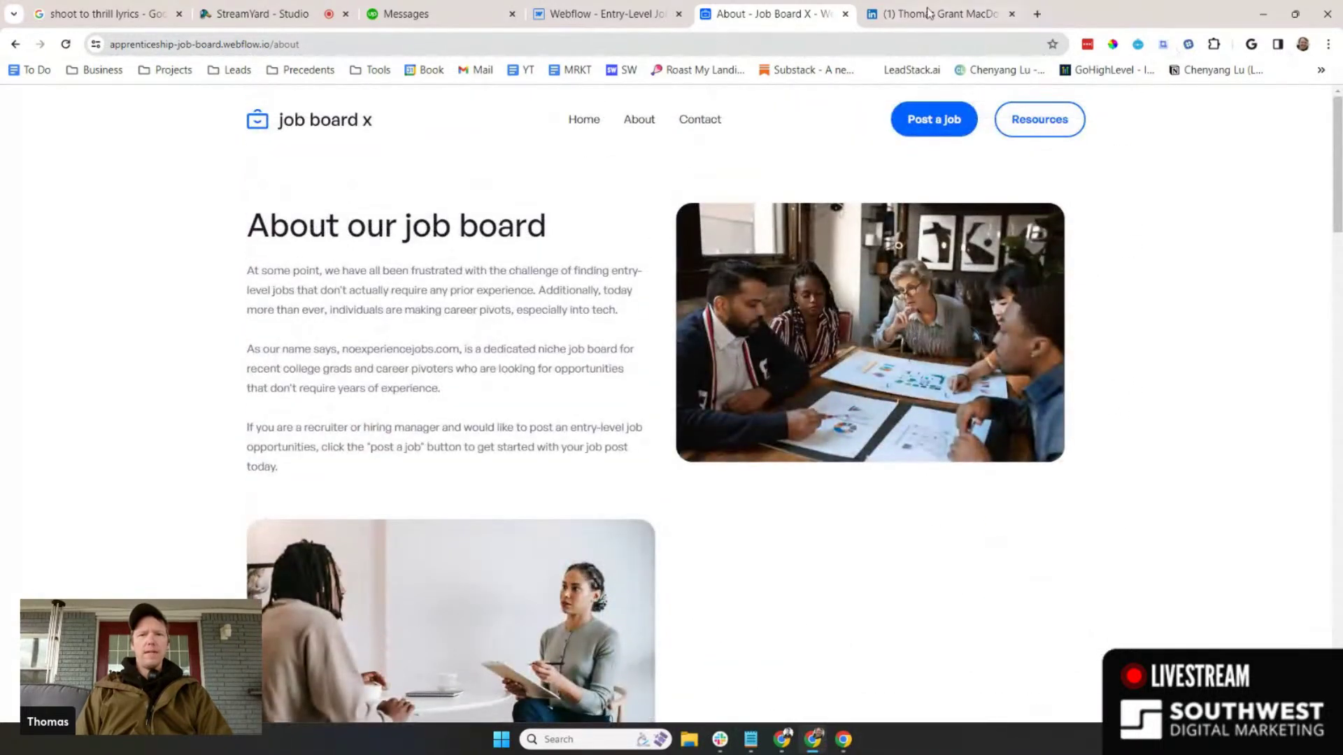
- Open the Contact page and review its contact form, Frequently Asked Questions section and footer
left_click(706, 125)
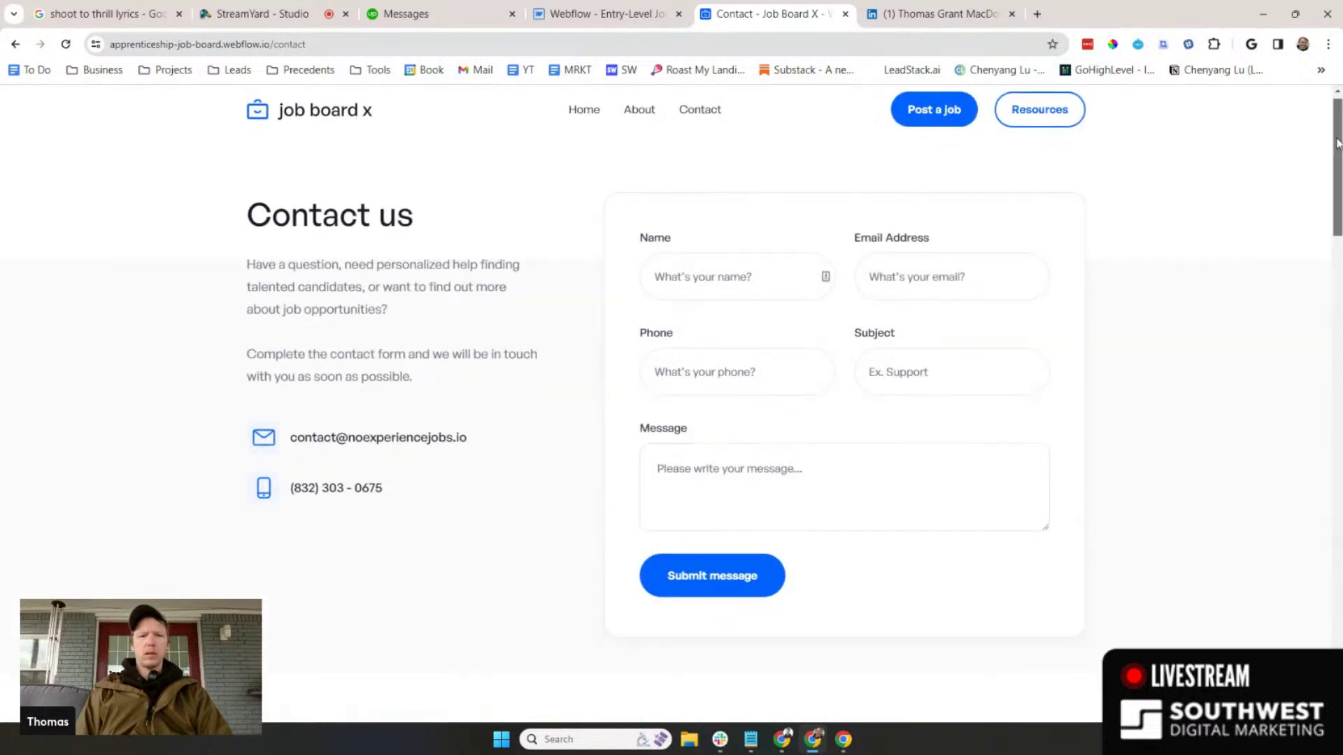
scroll(1340, 129, "down", 2)
scroll(1340, 130, "up", 2)
scroll(663, 420, "down", 5)
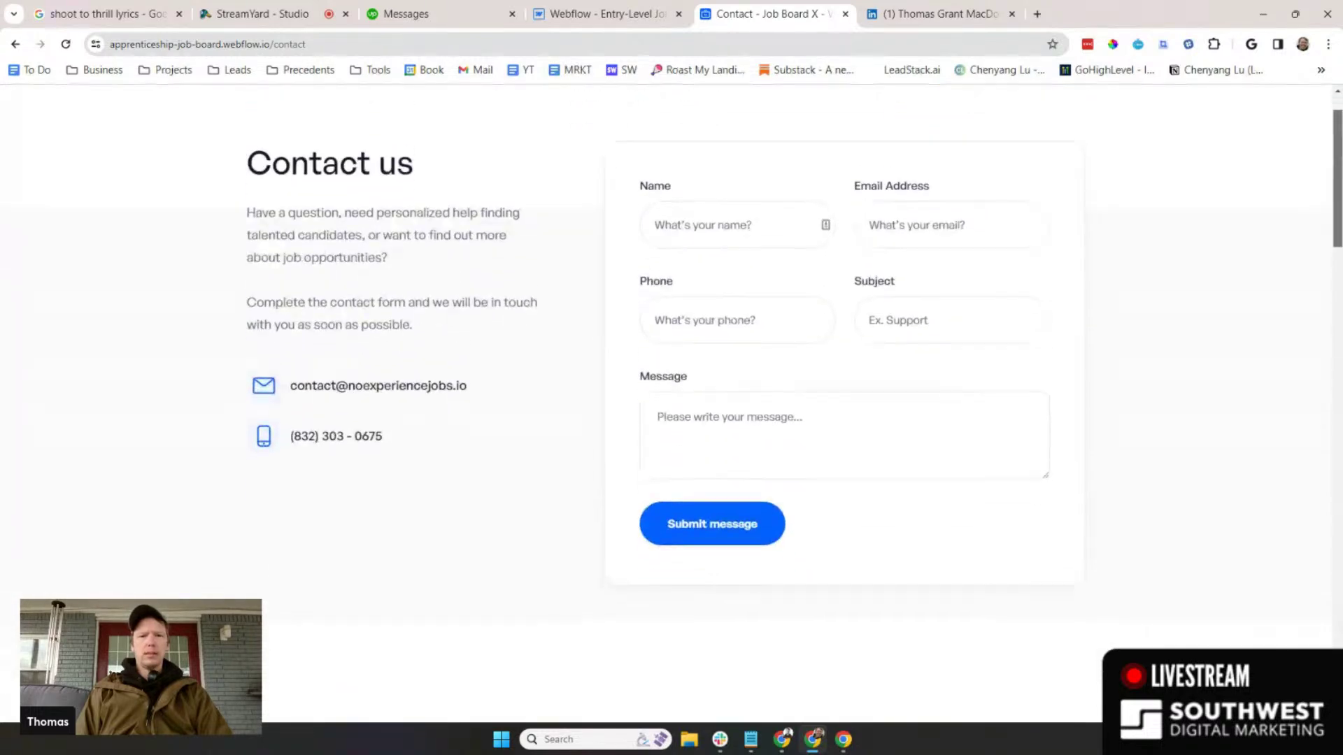
scroll(663, 420, "down", 13)
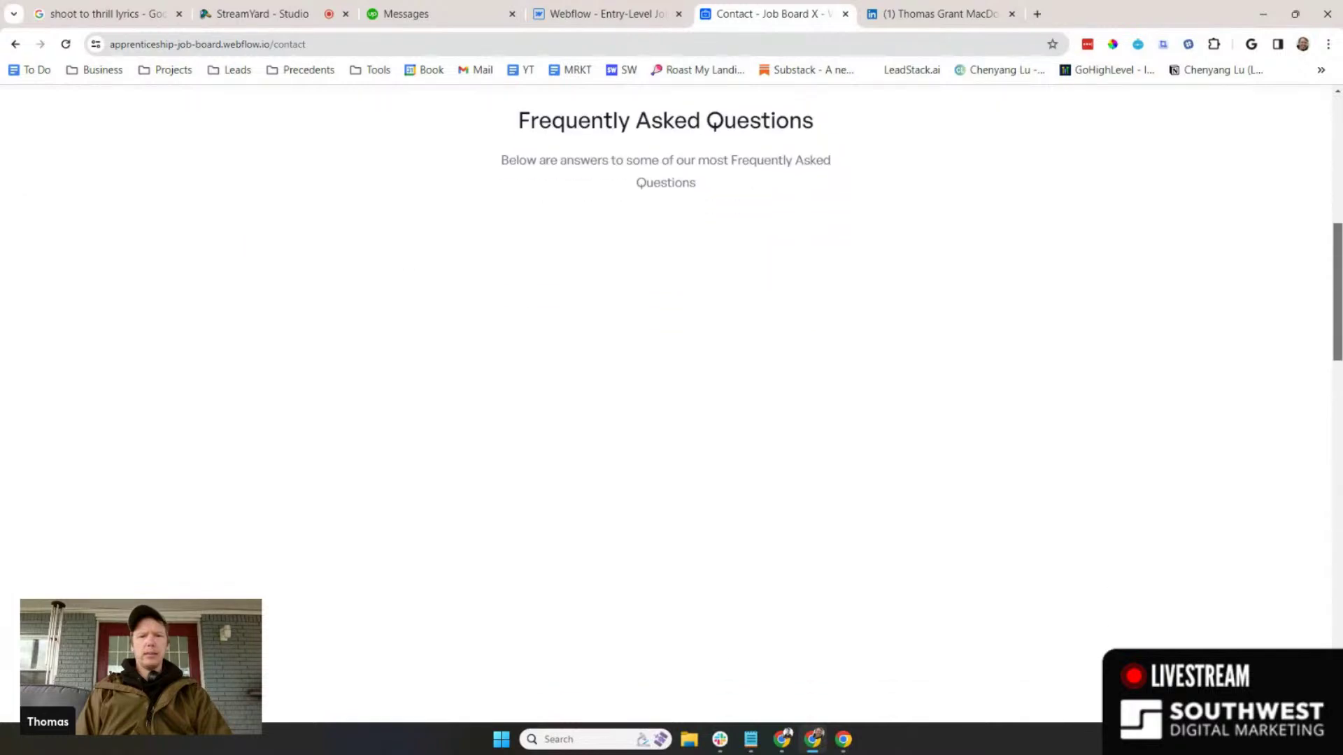
scroll(663, 420, "down", 3)
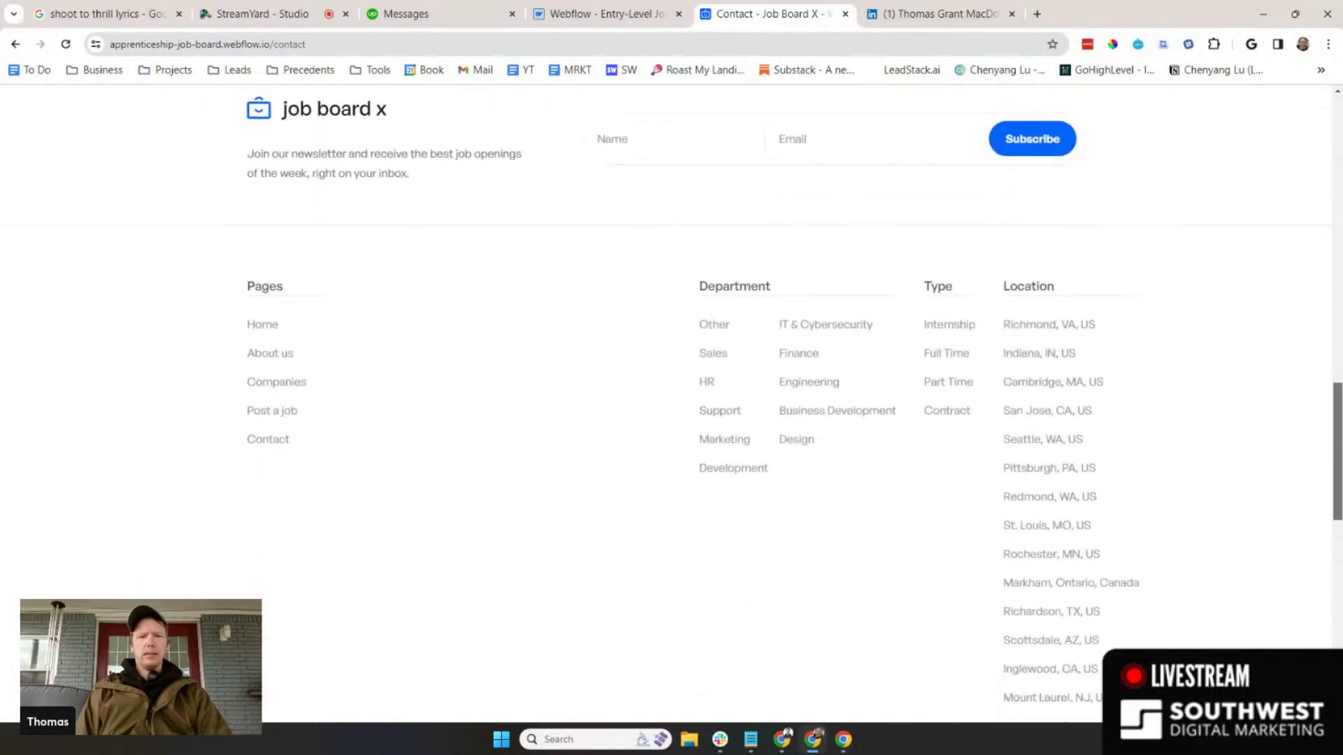
key("Home")
- Review the job board's Resources page, view the SV Academy details, and return to the homepage
left_click(599, 123)
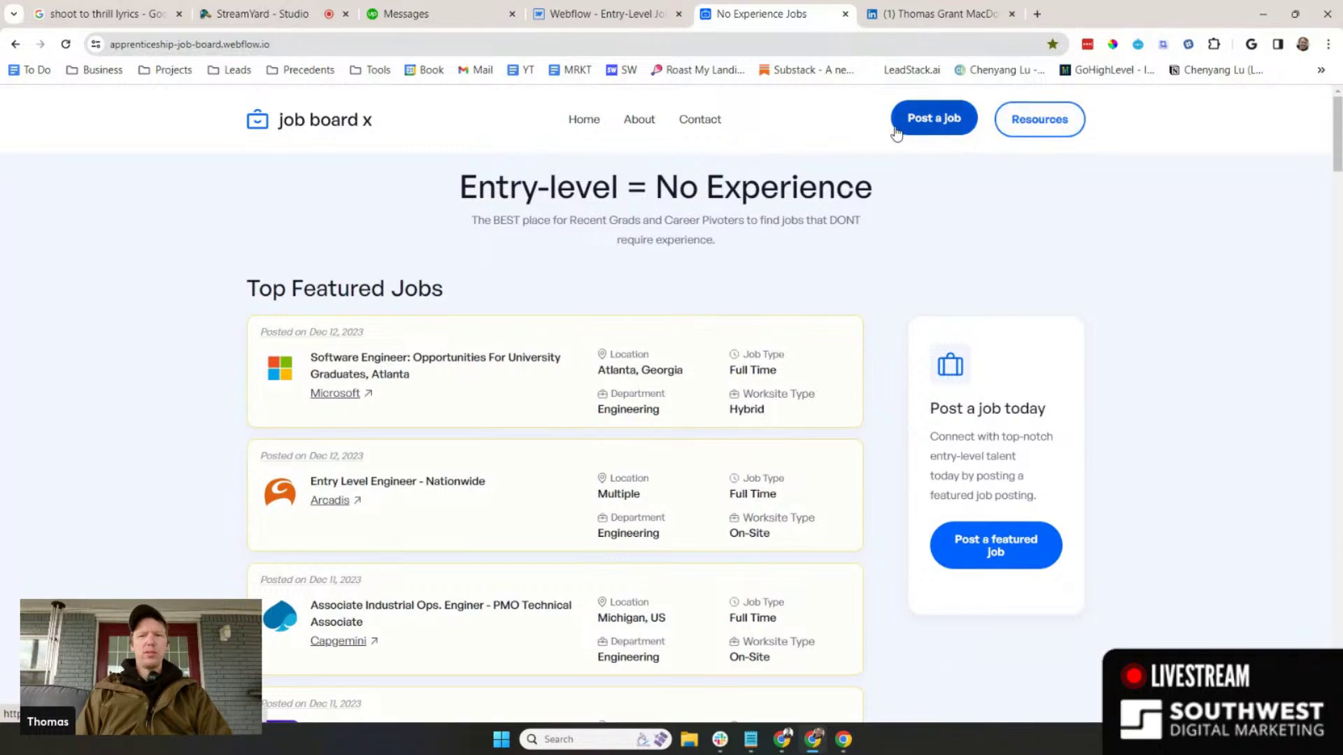
left_click(1031, 134)
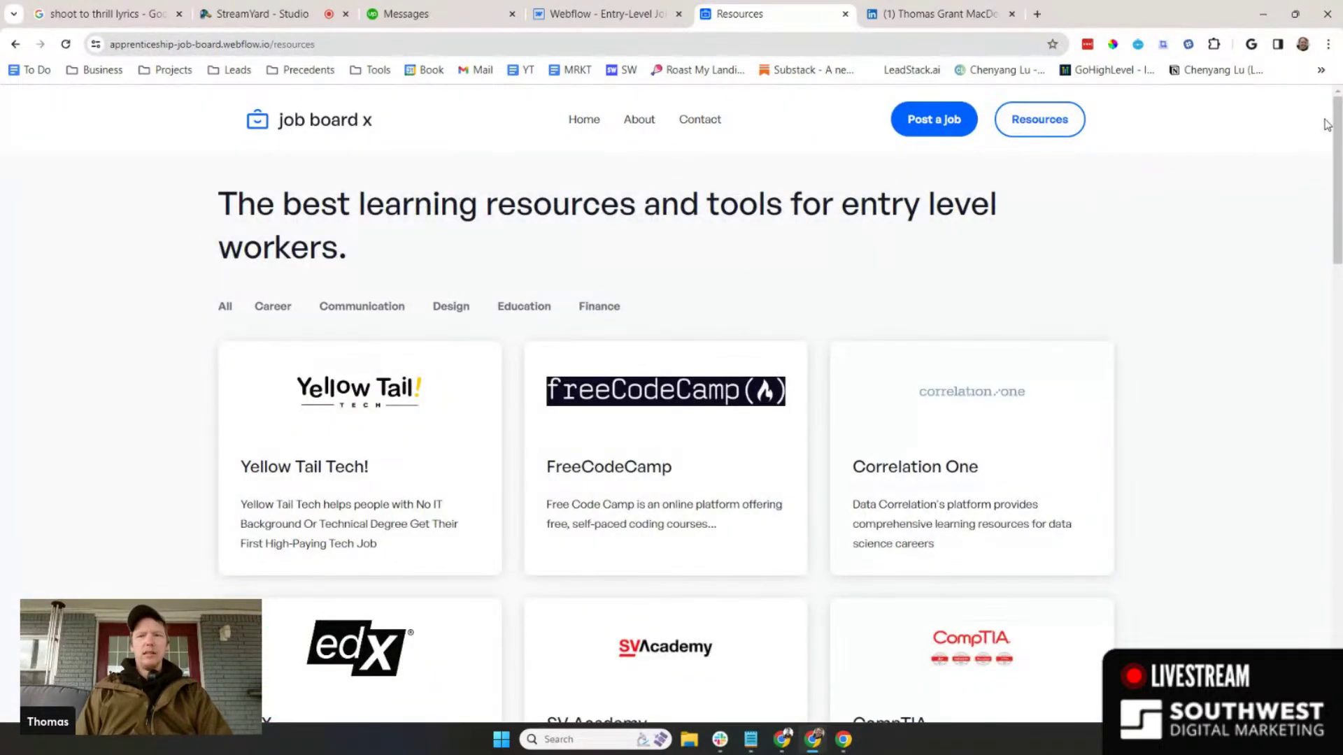
scroll(1327, 125, "down", 5)
left_click(693, 280)
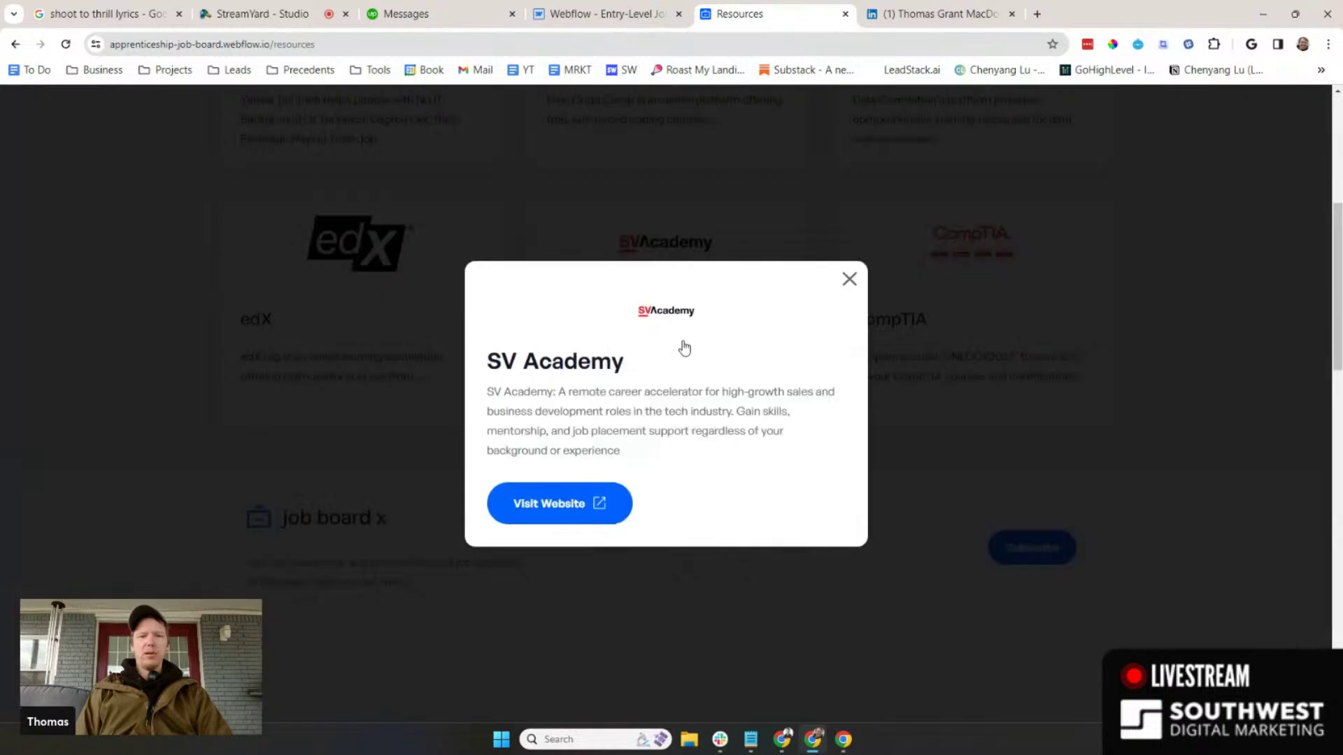
left_click(874, 275)
scroll(1338, 204, "up", 1)
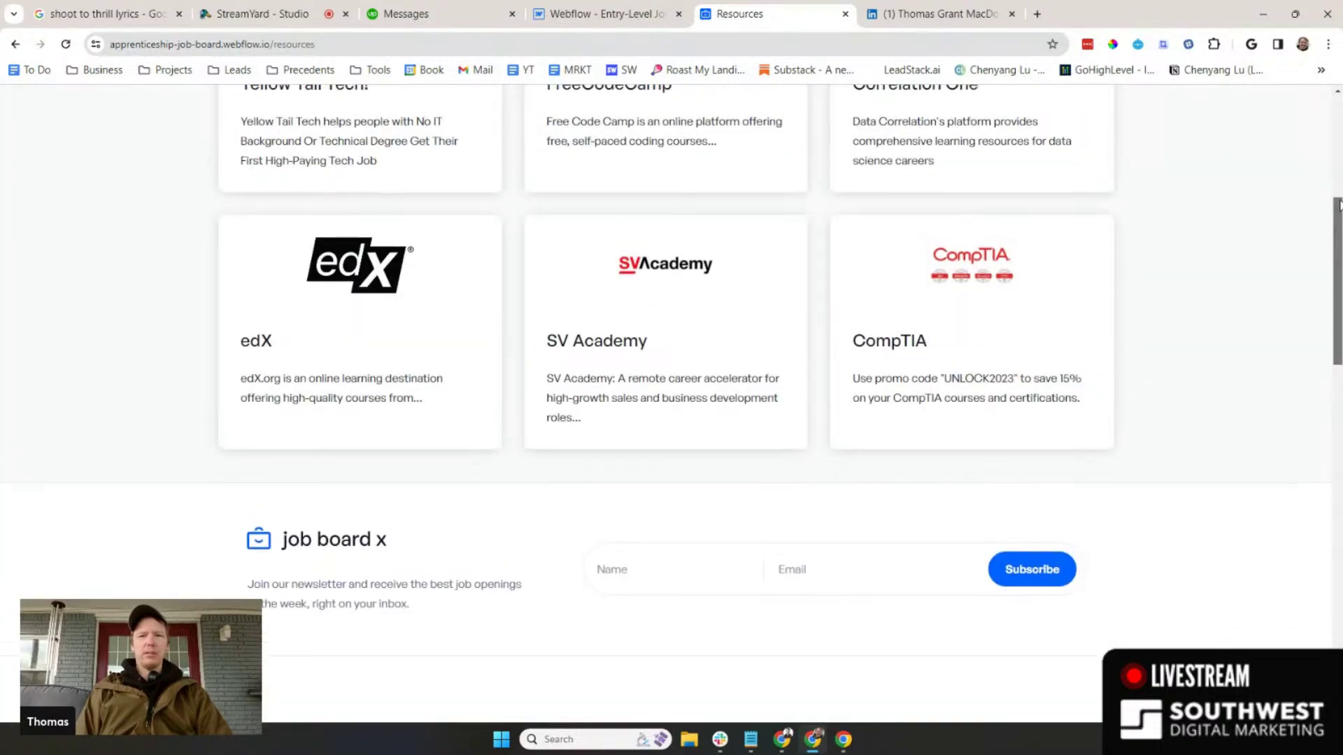
scroll(1338, 204, "up", 6)
left_click(577, 123)
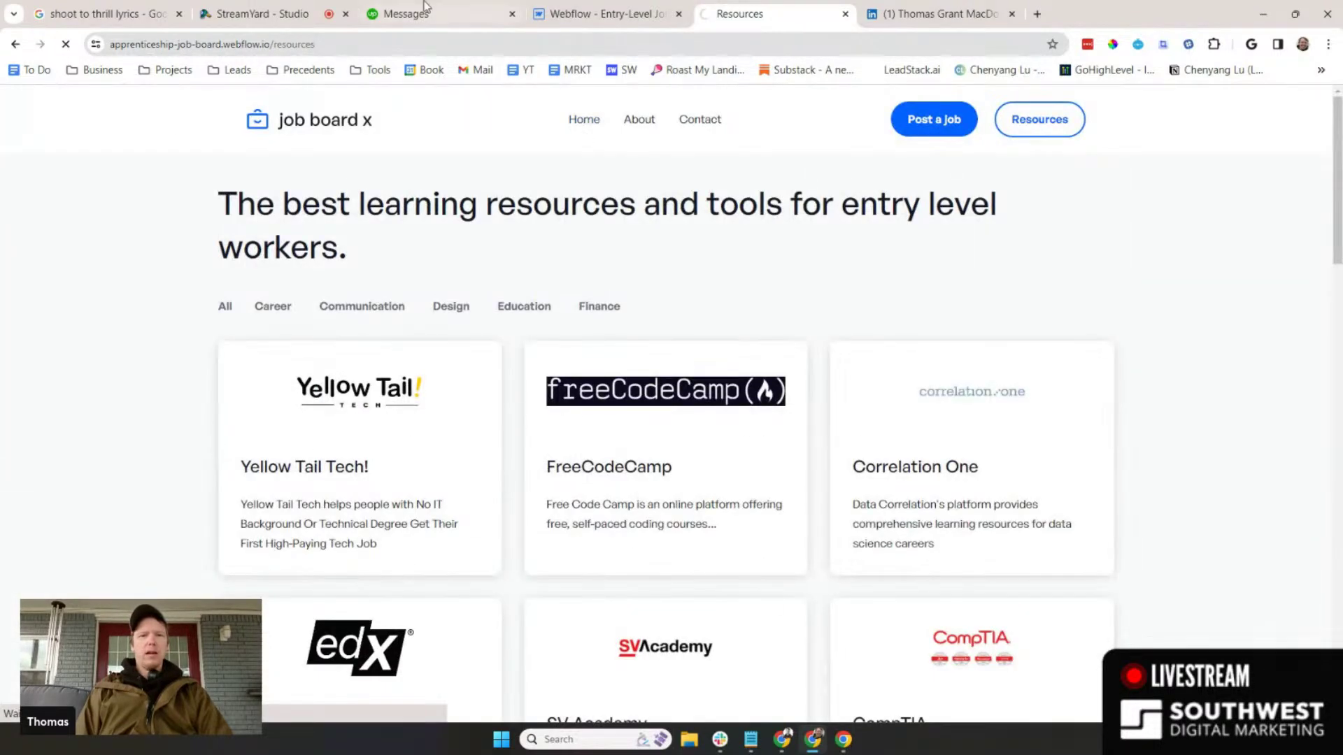
- Switch to the Upwork messages, read the client's recent change requests, and enlarge the screenshot about the "Showing # of # results" count
left_click(400, 9)
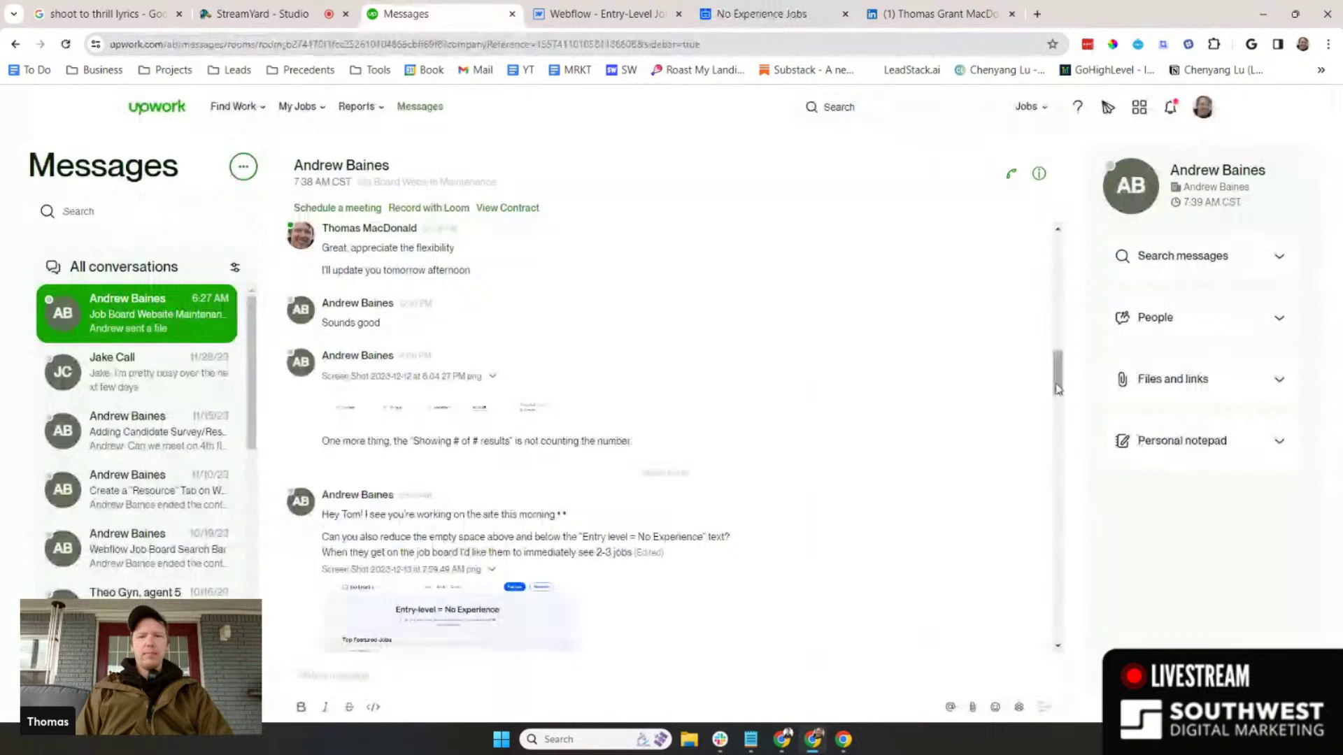
scroll(1058, 371, "up", 2)
scroll(1058, 371, "up", 10)
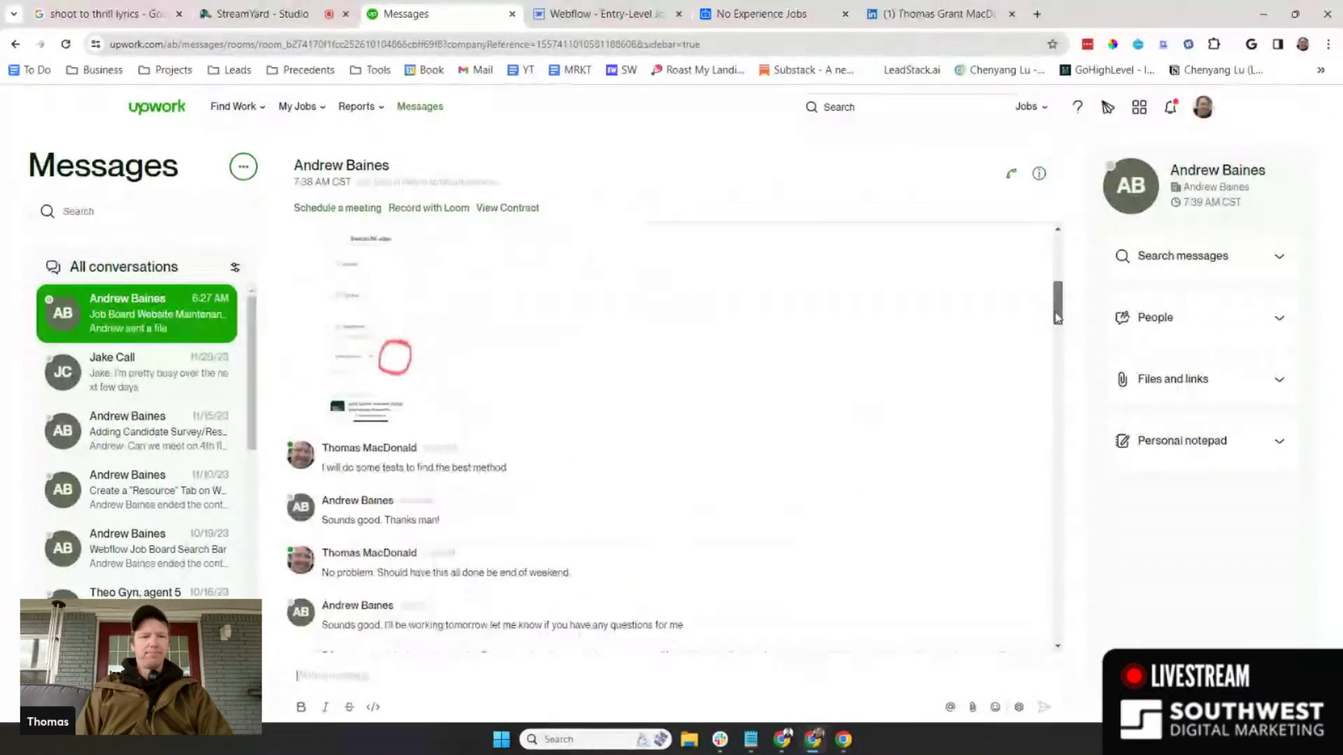
scroll(594, 358, "down", 3)
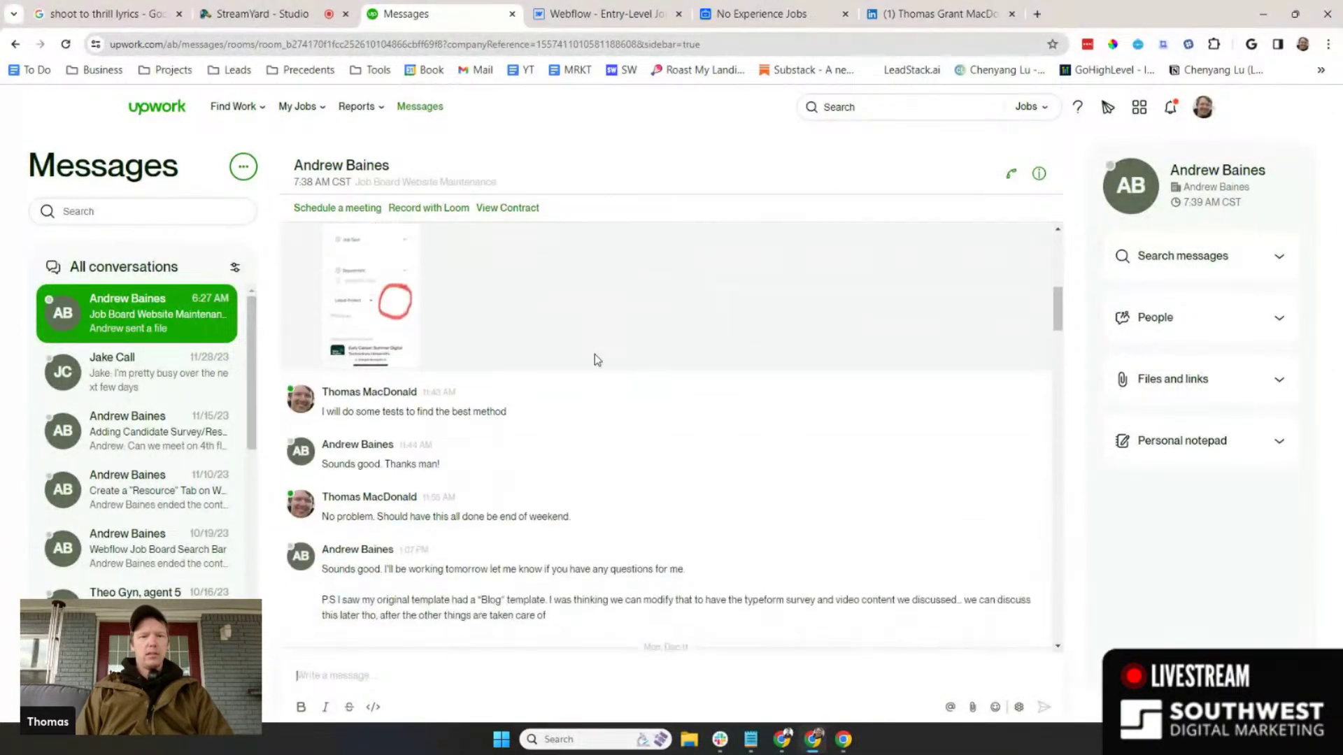
scroll(596, 356, "down", 4)
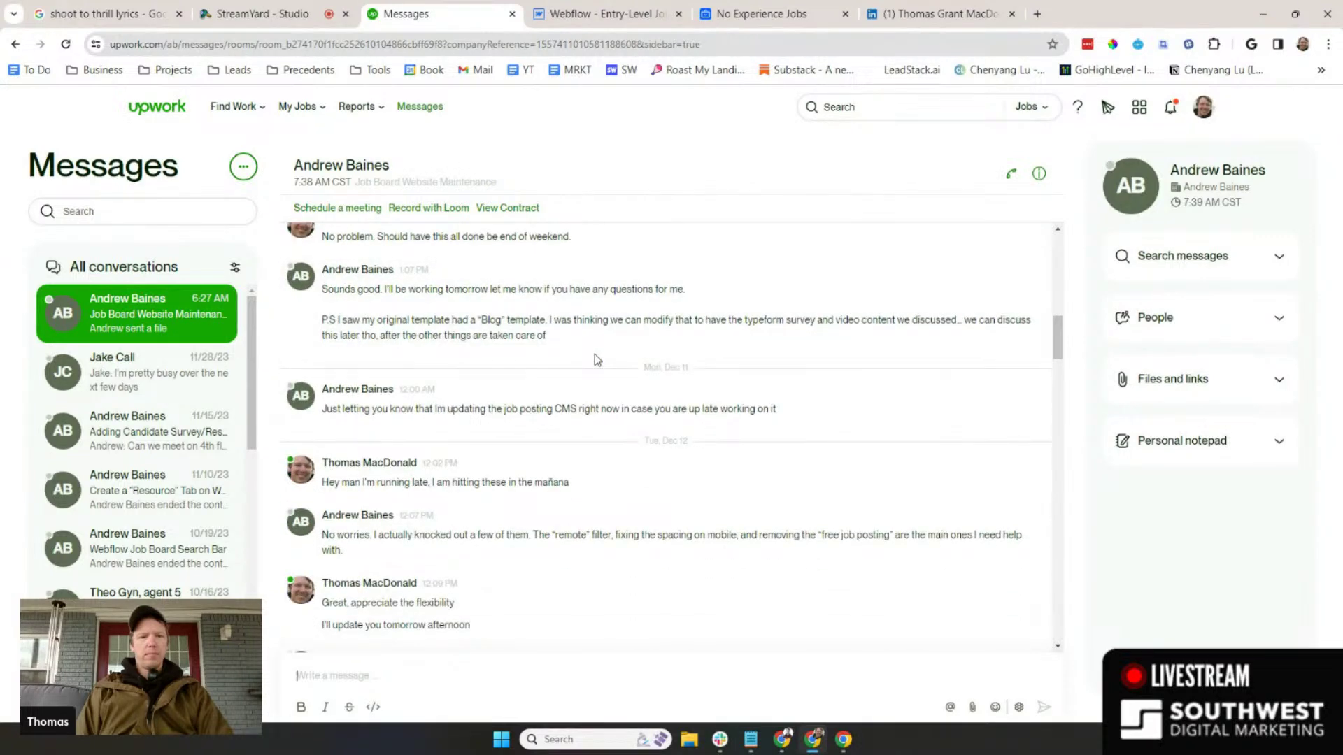
scroll(595, 358, "down", 2)
scroll(596, 358, "down", 3)
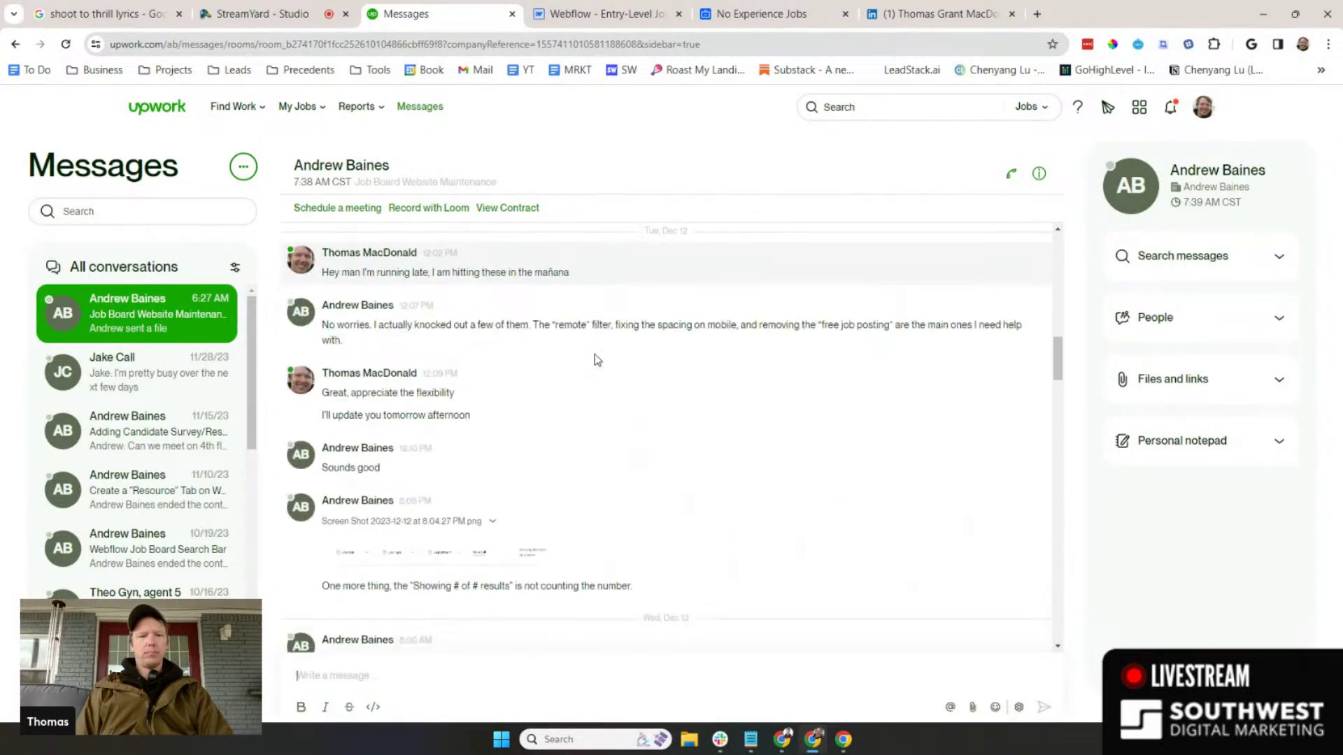
scroll(595, 359, "down", 1)
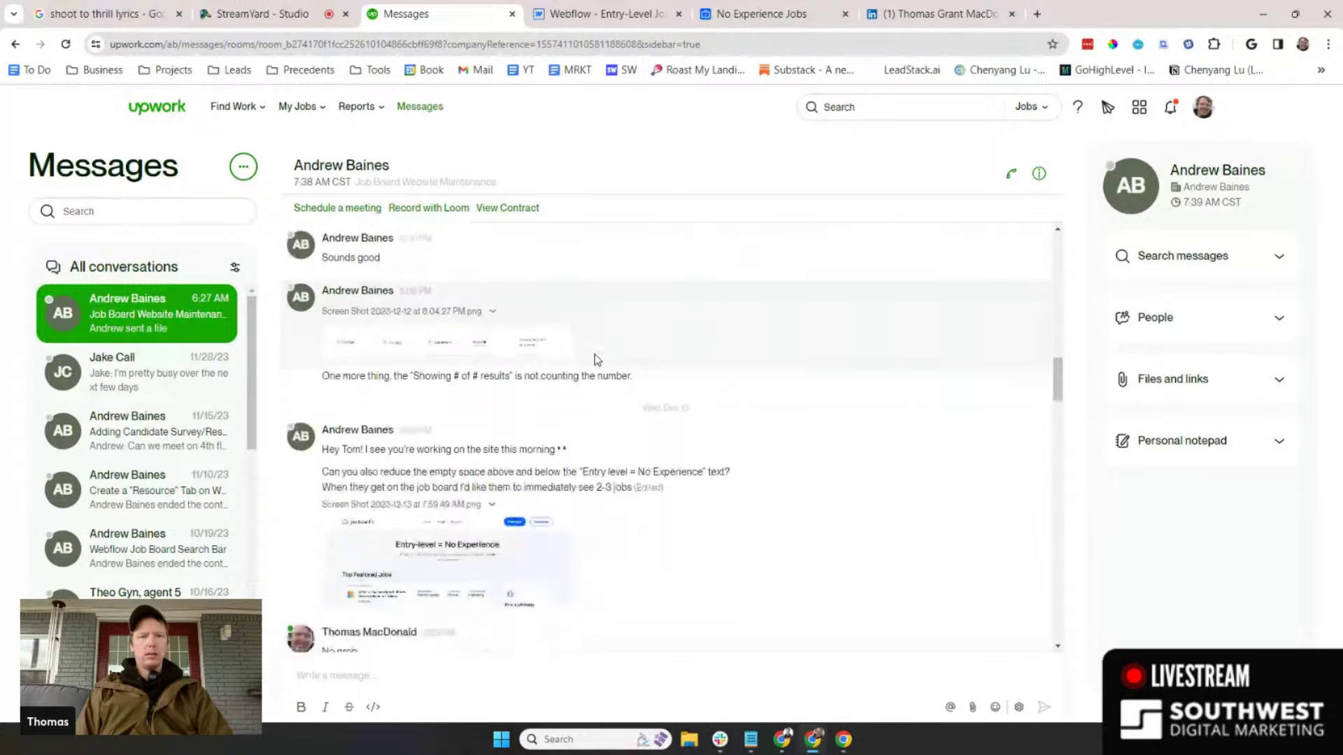
scroll(613, 361, "up", 1)
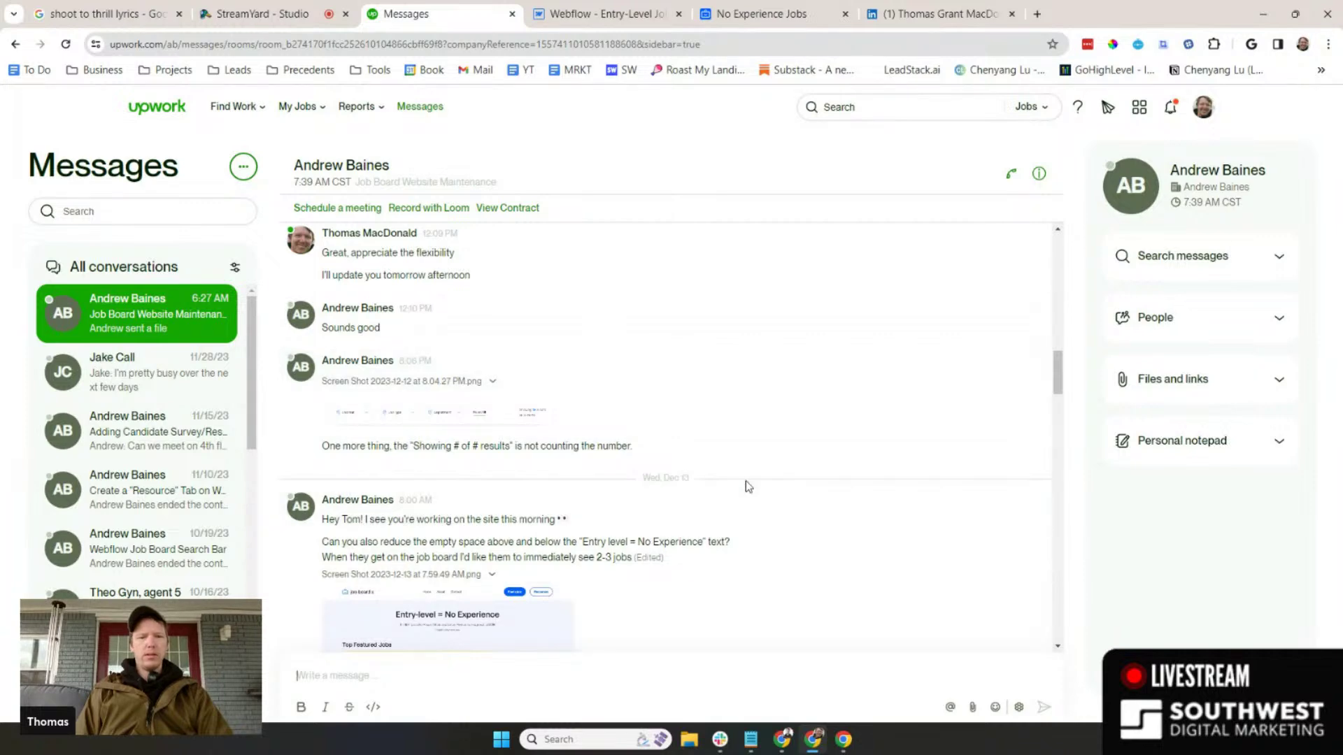
left_click(518, 398)
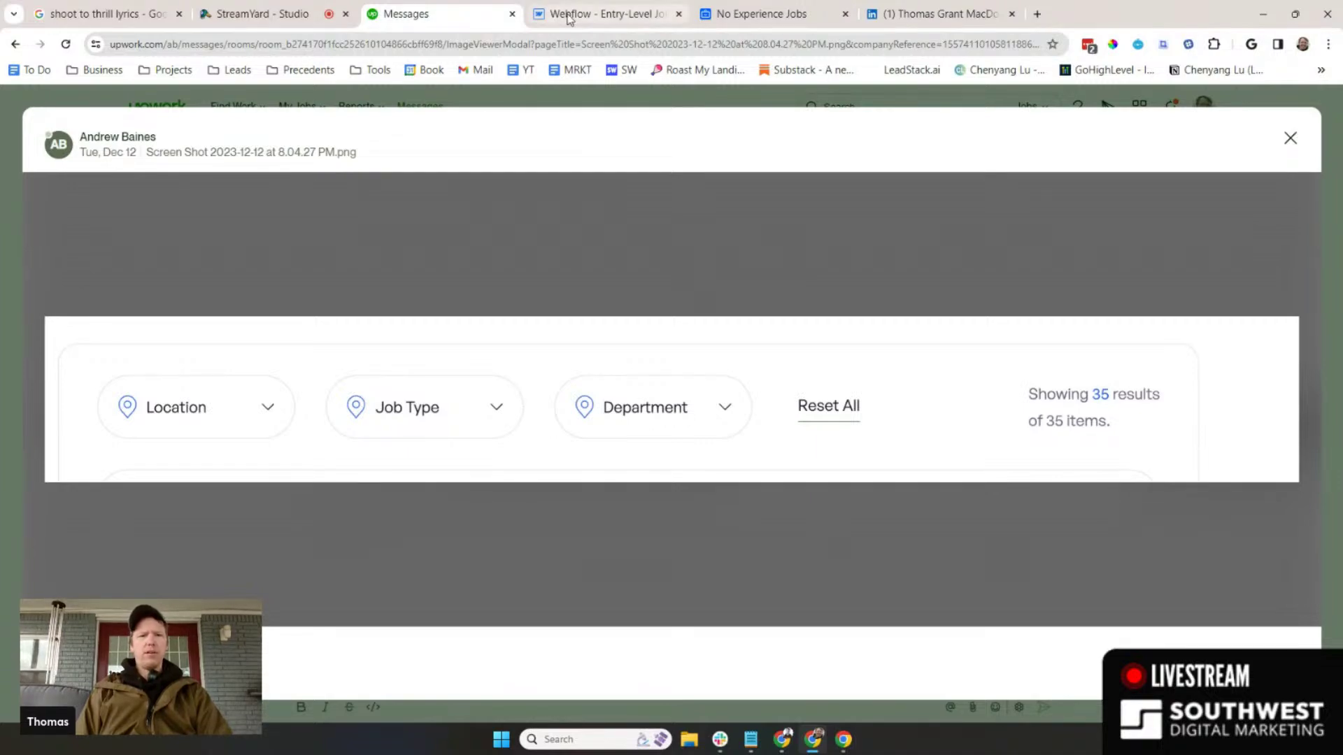
- On the live job board, test the results count in Search All Jobs with the On-Site worksite filter, and reset all filters
left_click(615, 14)
left_click(815, 19)
scroll(937, 437, "down", 8)
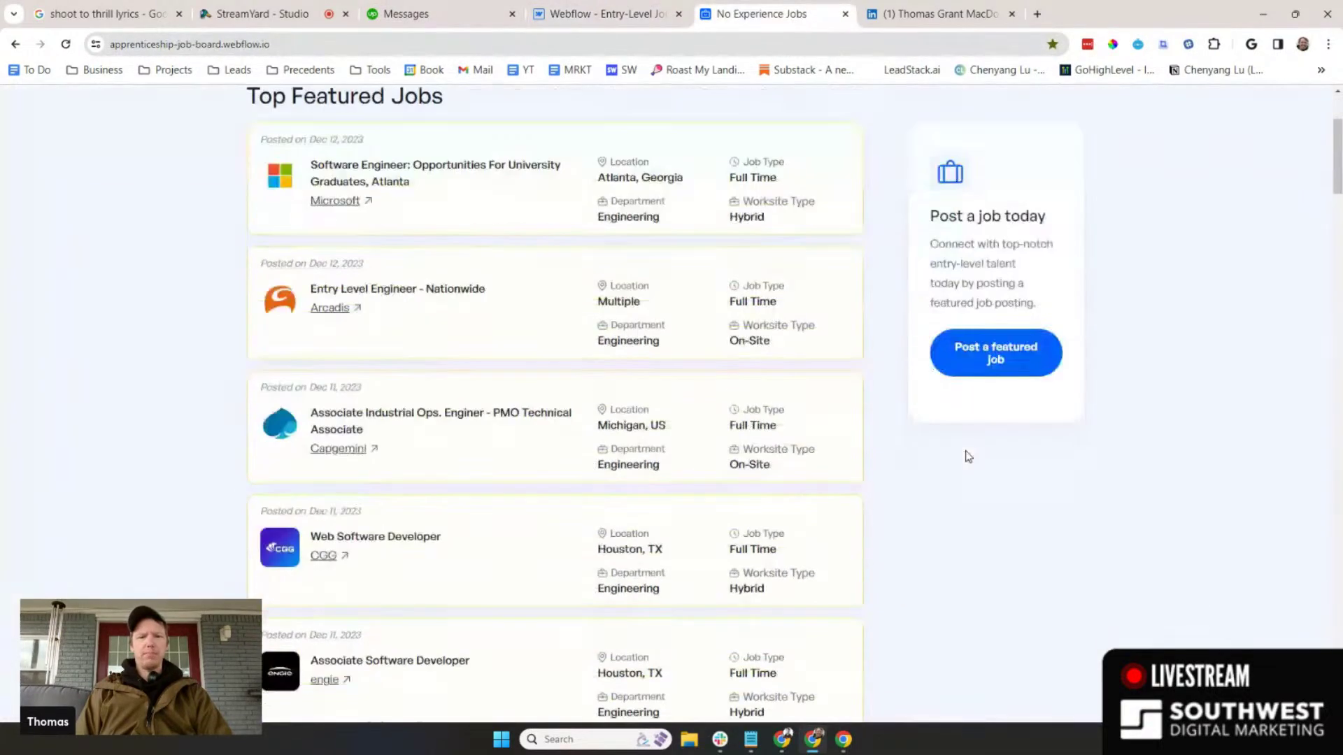
scroll(957, 440, "down", 20)
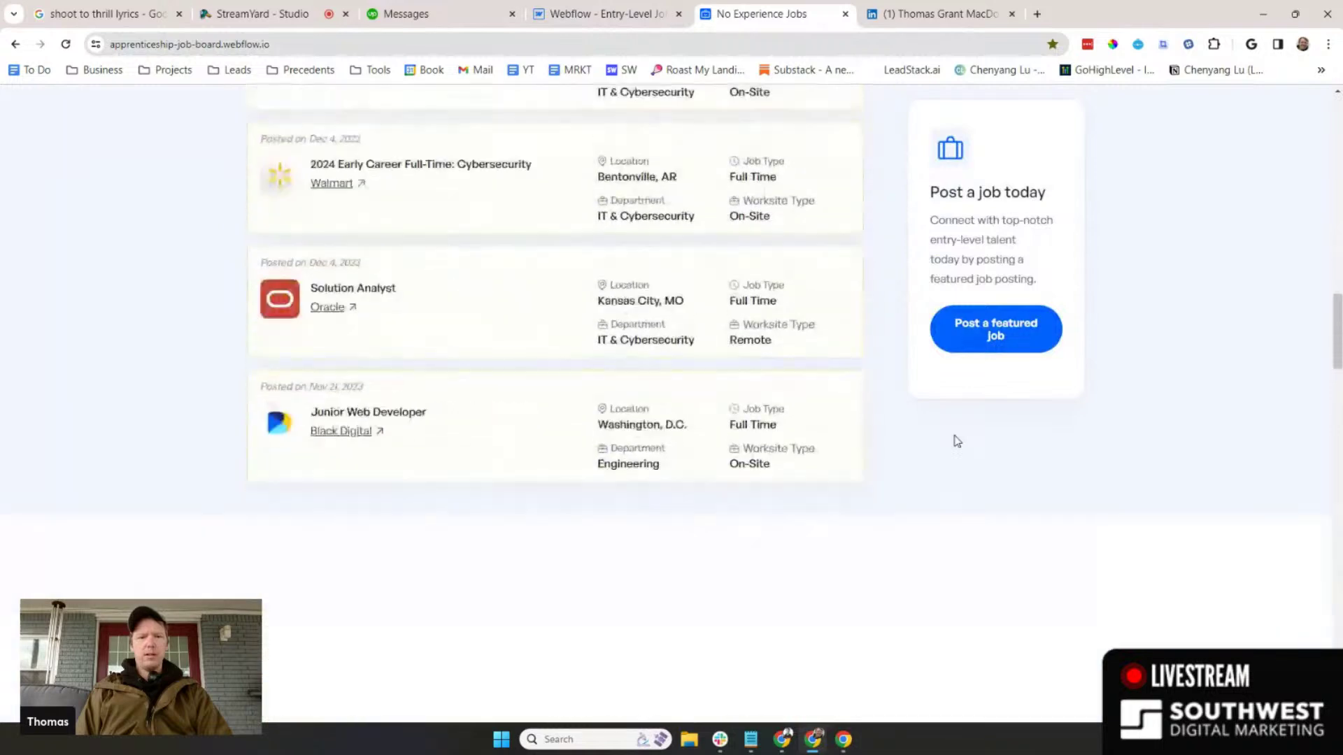
scroll(1206, 391, "down", 3)
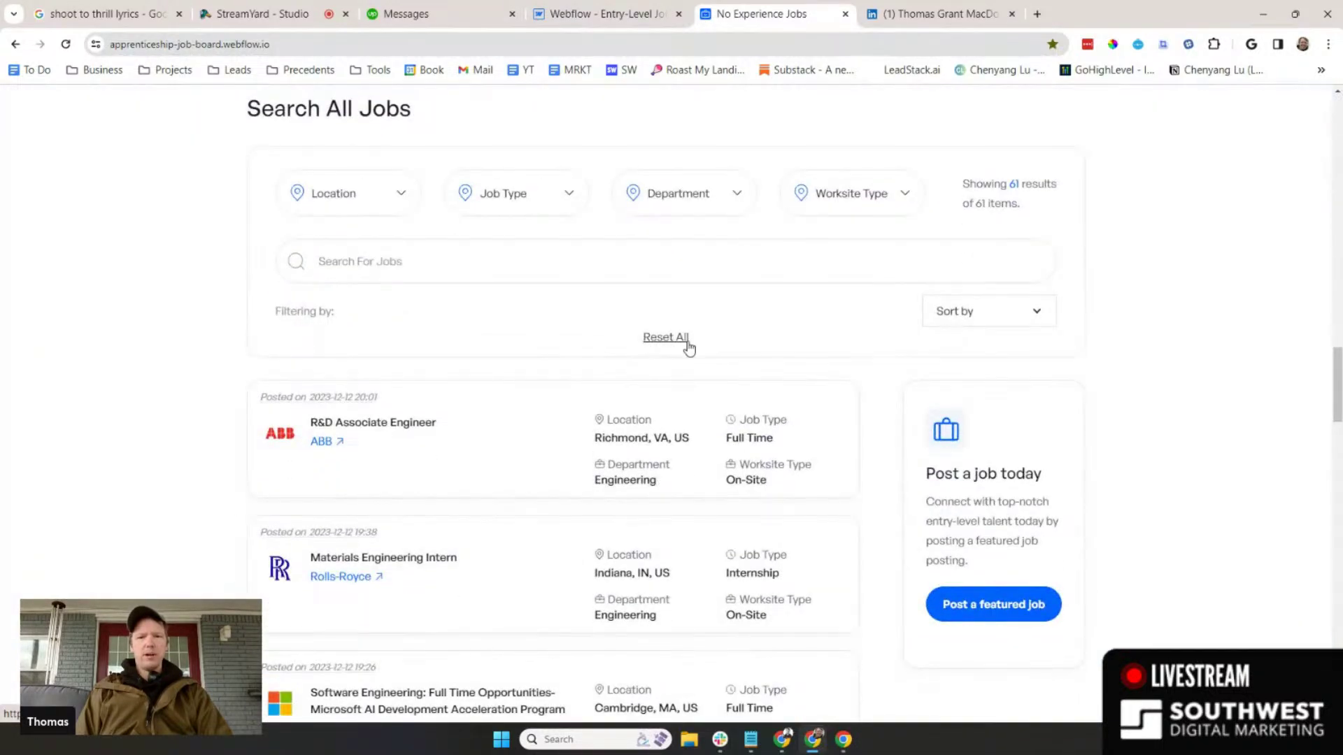
left_click(811, 191)
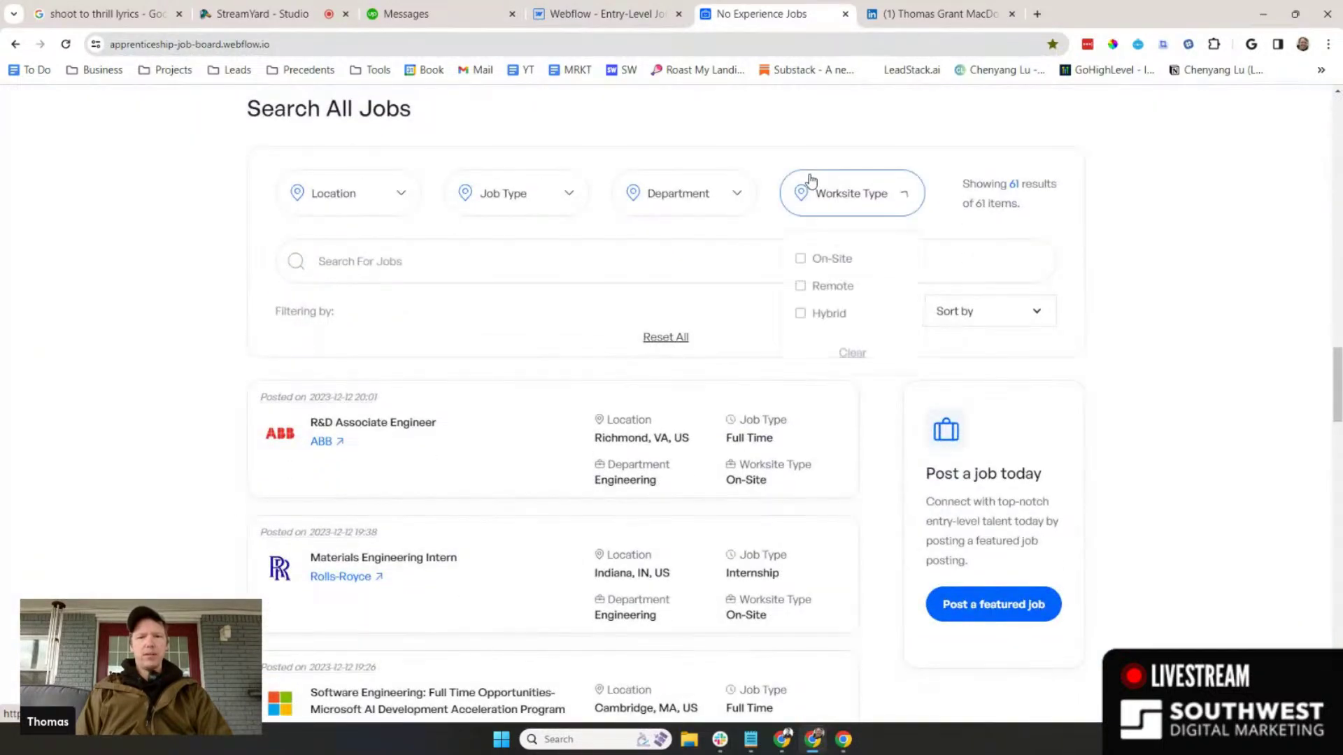
left_click(801, 260)
left_click(667, 342)
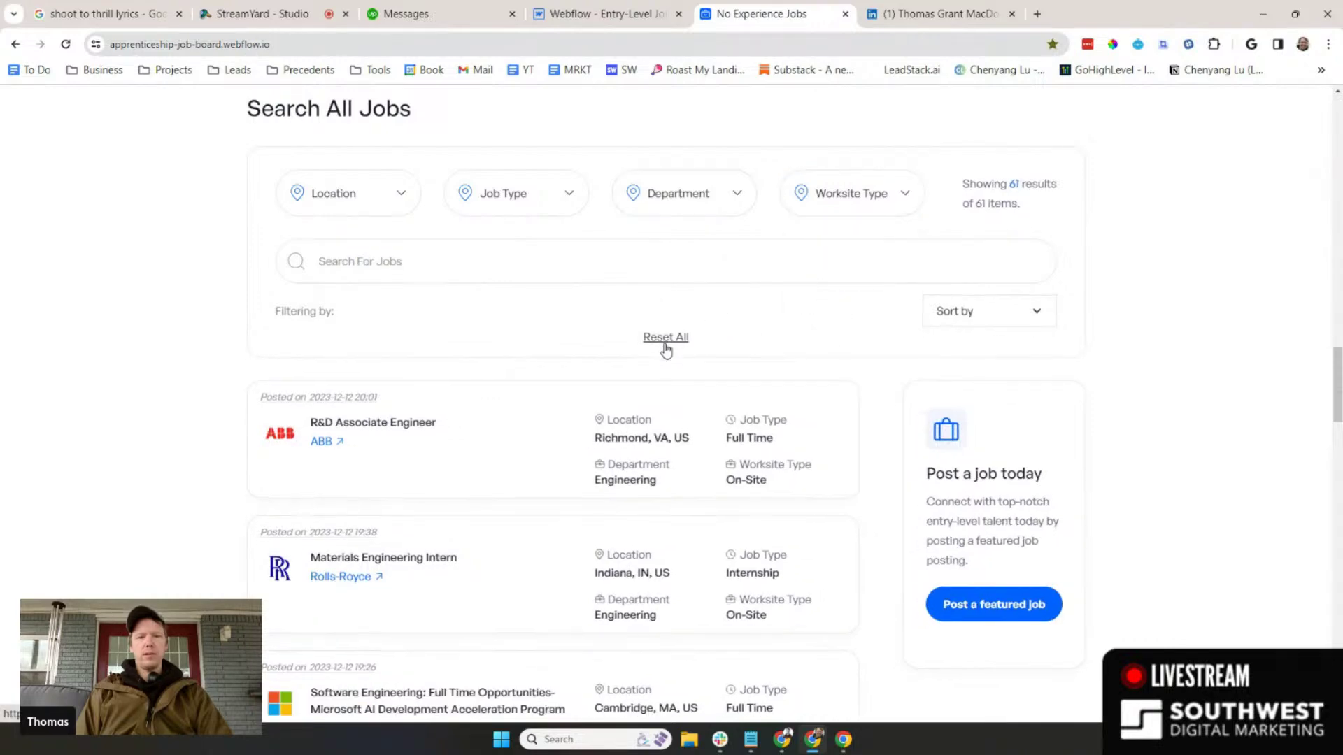
- Return to the Upwork conversation and close the enlarged screenshot of the job filters
left_click(602, 14)
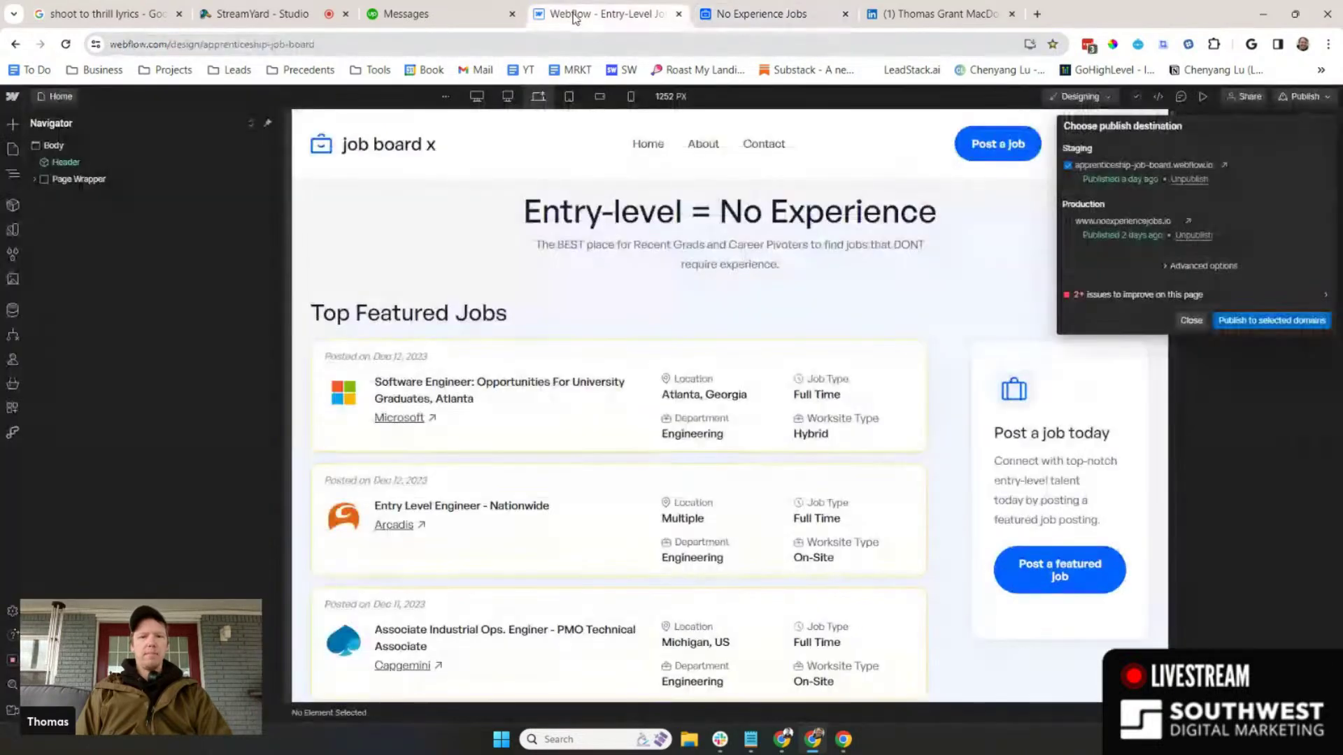
left_click(432, 11)
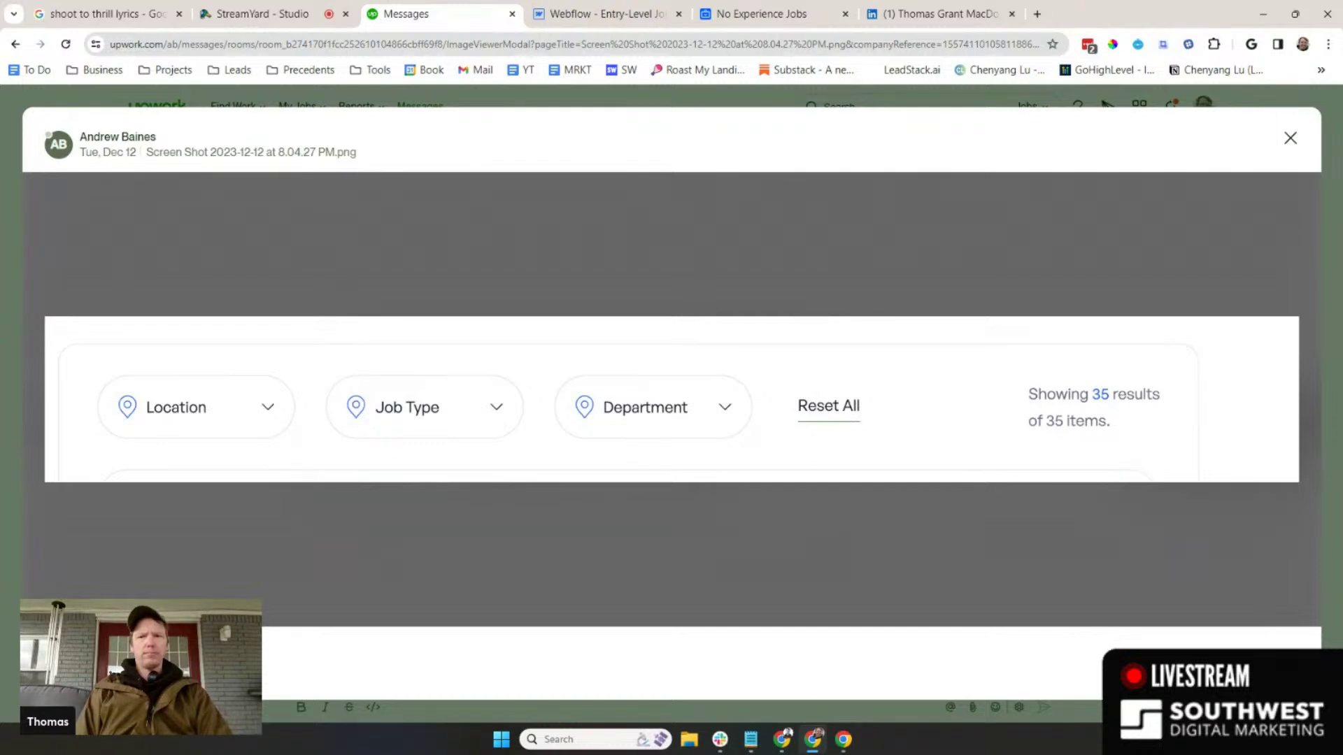
left_click(1291, 138)
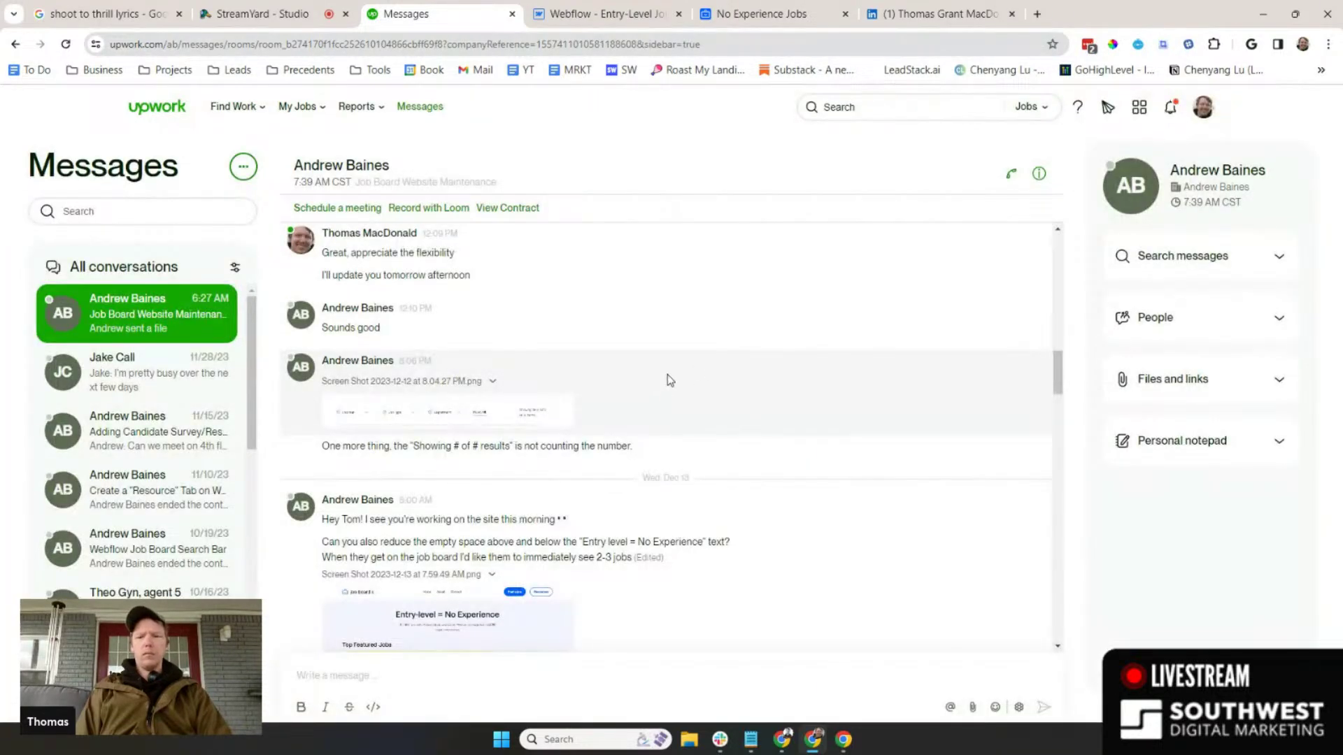
- Read the client's Dec 13 requests, from reducing the empty space around the headline to removing the free job option and moving "reset all"
scroll(661, 371, "down", 3)
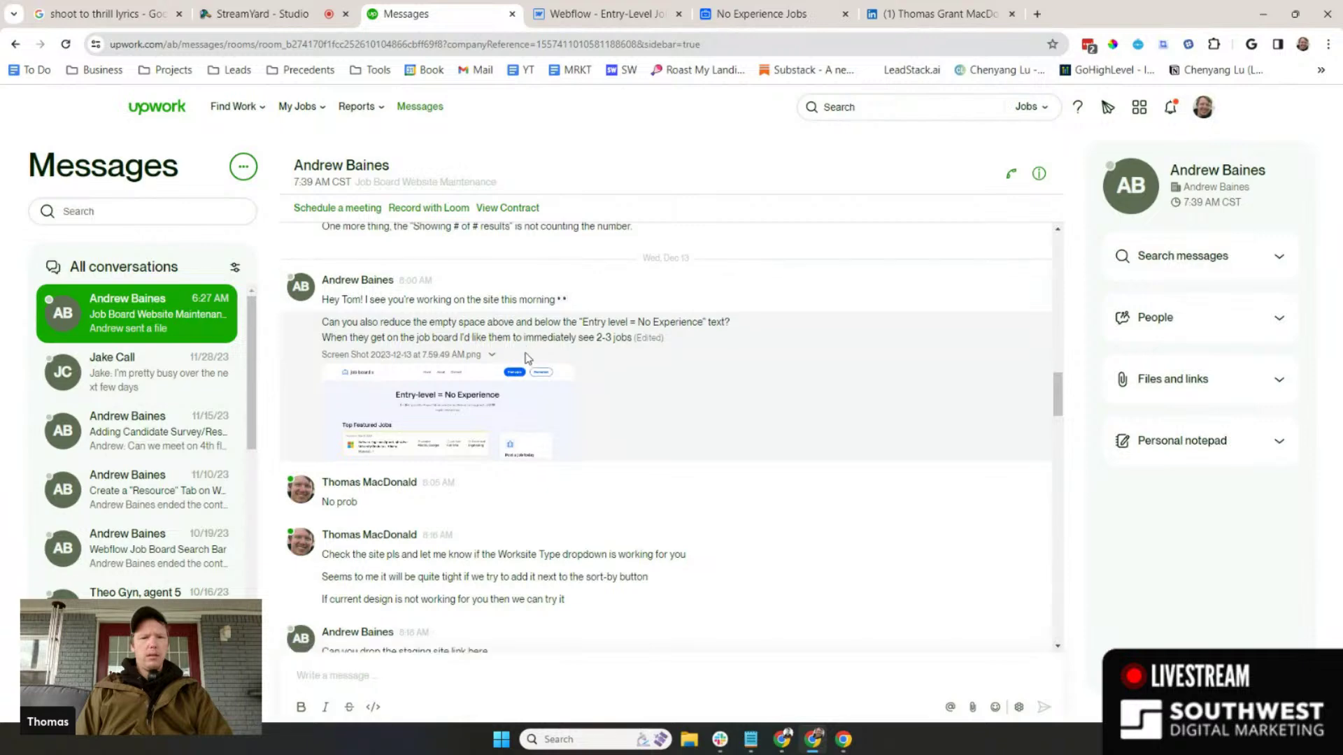
scroll(431, 277, "down", 1)
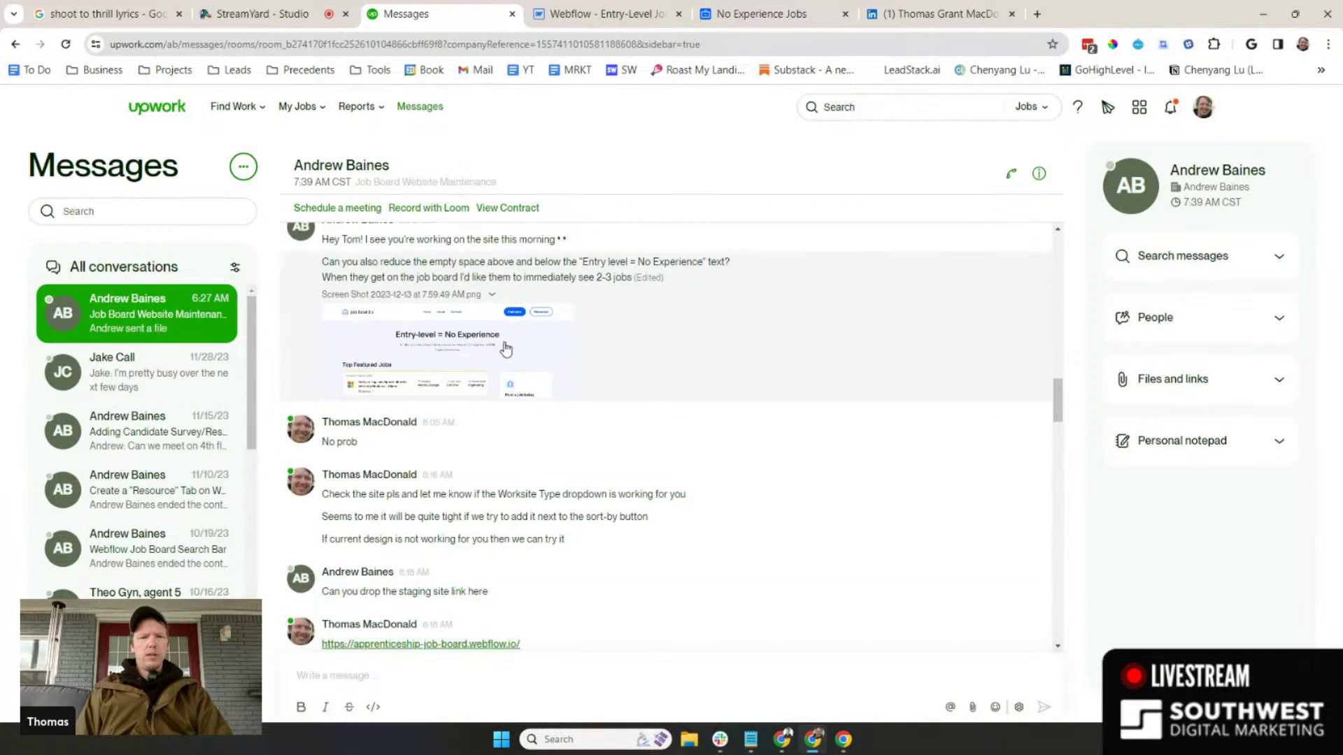
scroll(505, 348, "down", 3)
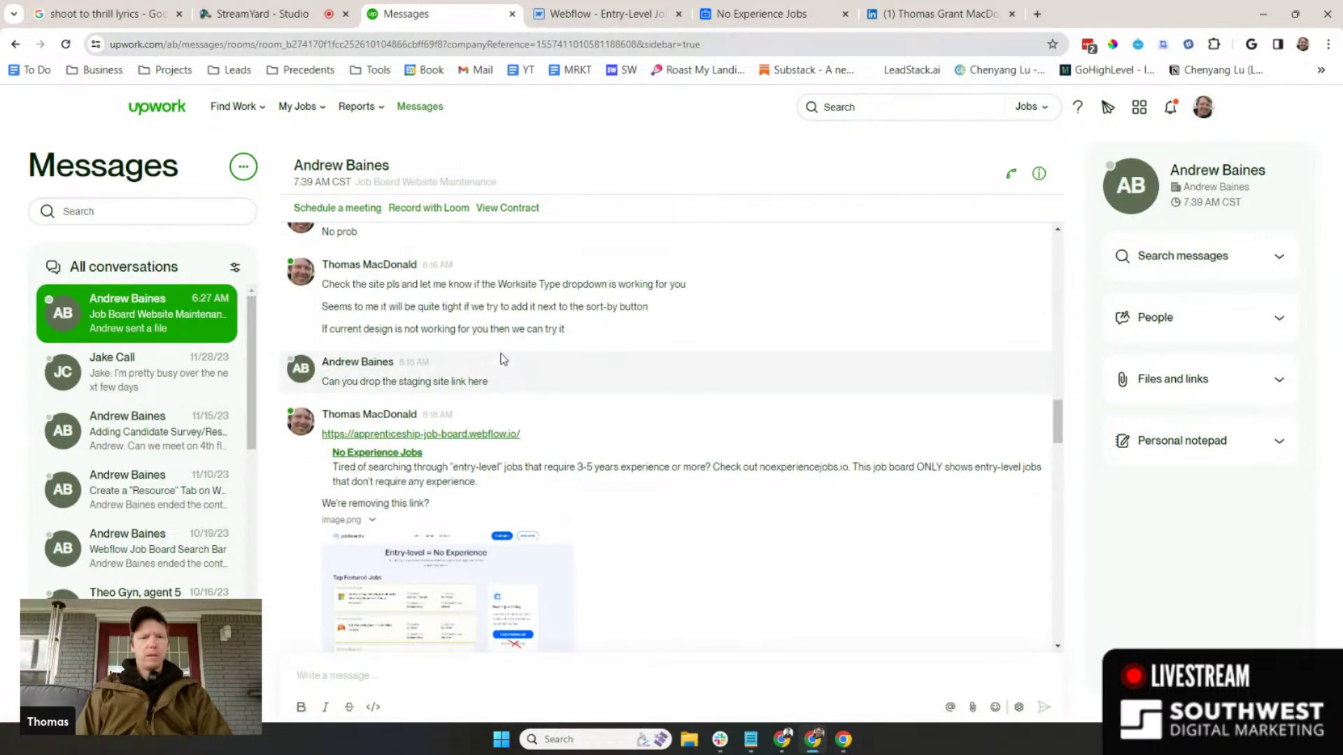
scroll(504, 359, "down", 4)
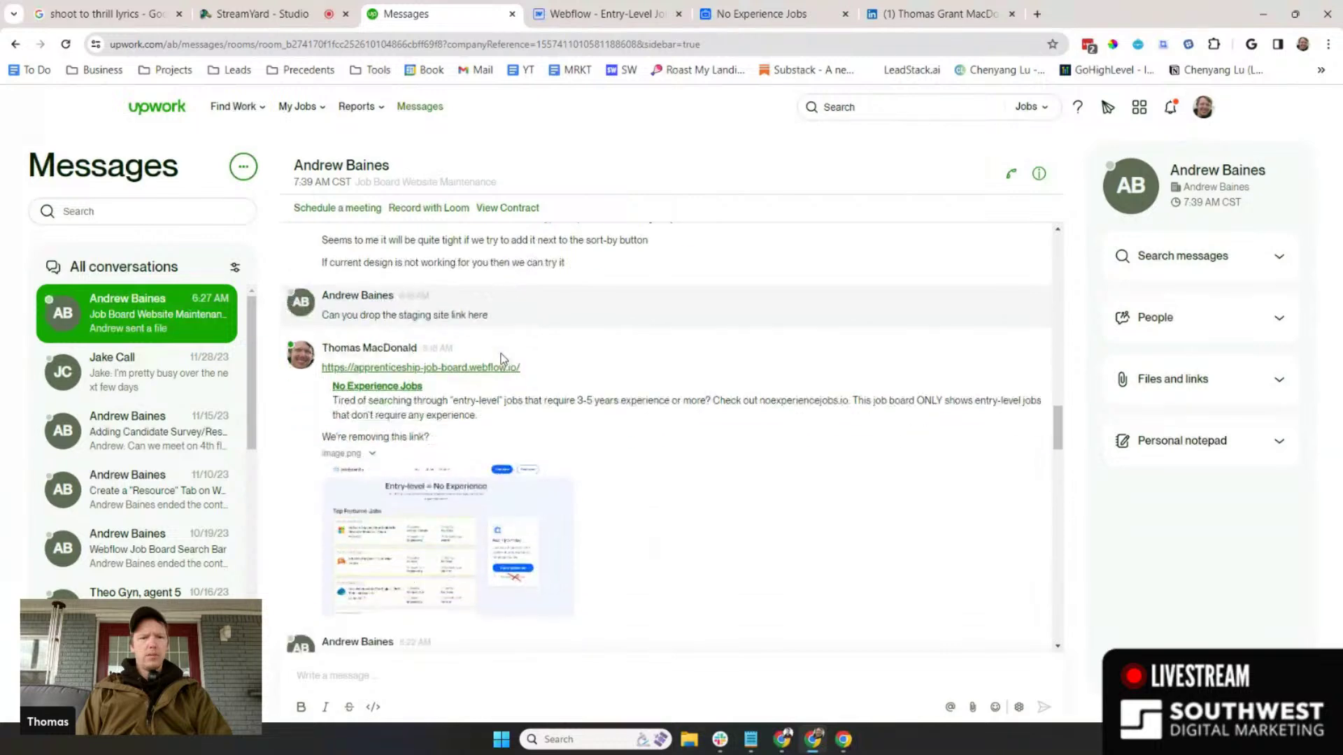
scroll(504, 359, "down", 3)
scroll(503, 359, "down", 1)
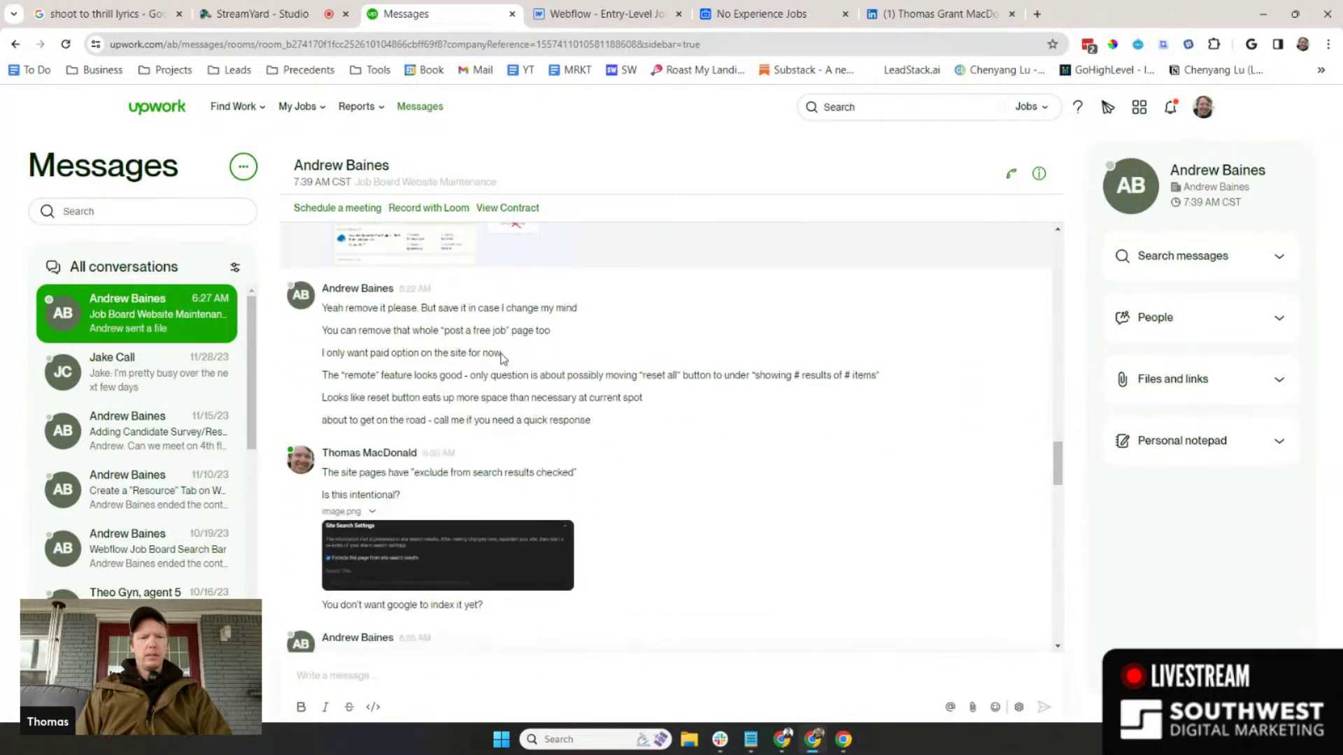
scroll(504, 359, "down", 1)
scroll(503, 359, "up", 1)
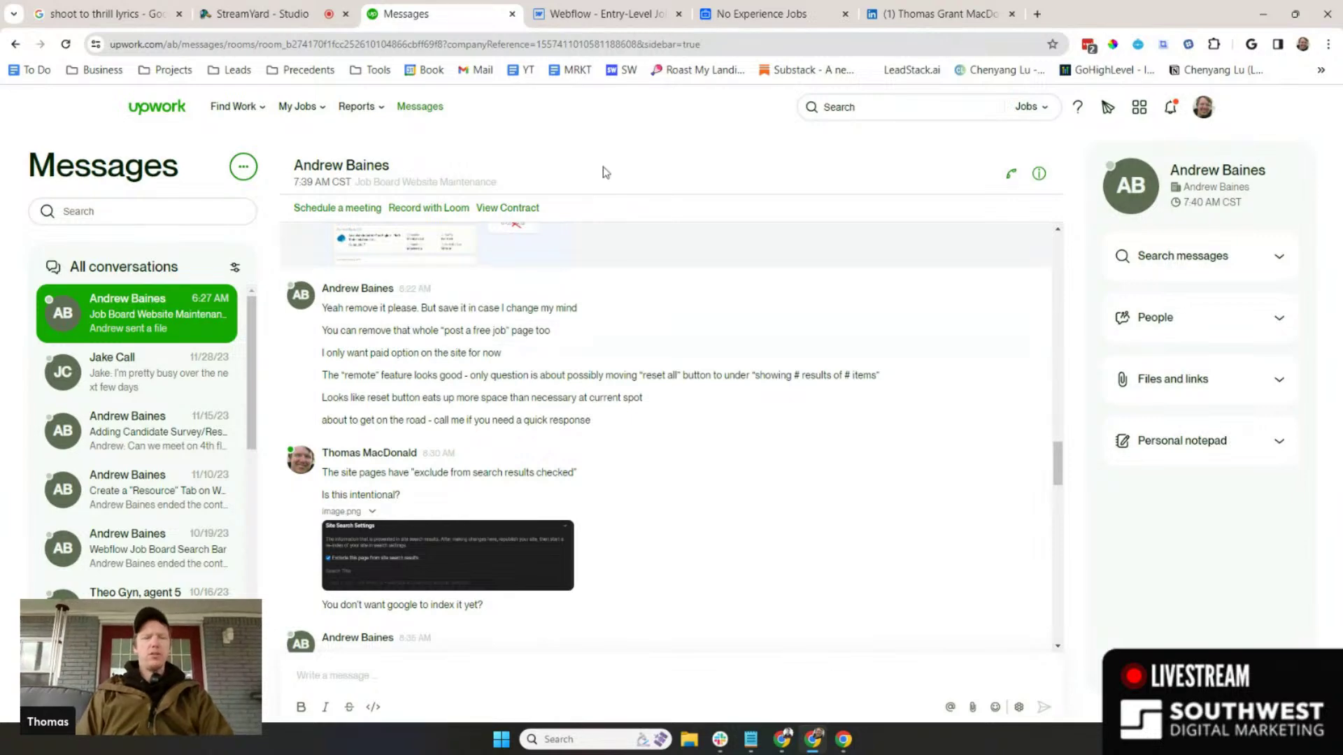
- Switch to the staging job board, open its Post a job page and check the intro text under the heading
left_click(754, 21)
scroll(659, 135, "up", 15)
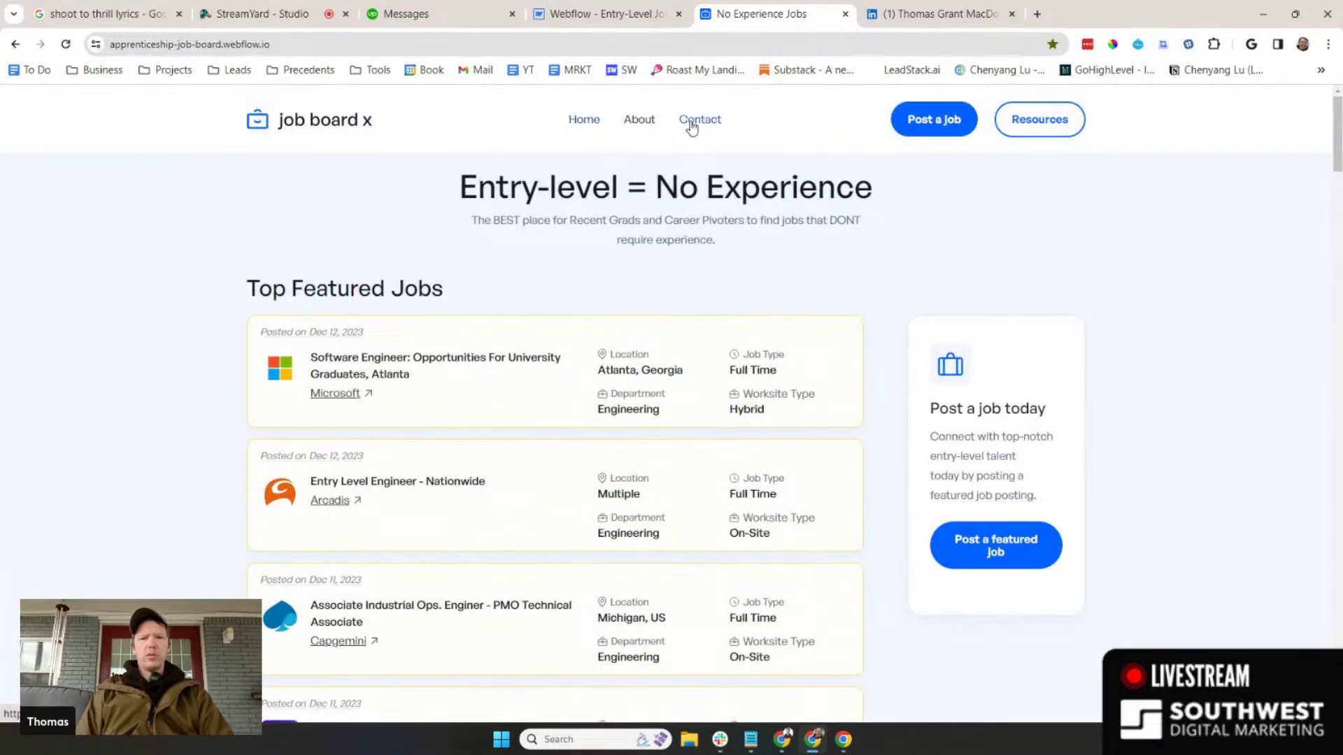
left_click(949, 134)
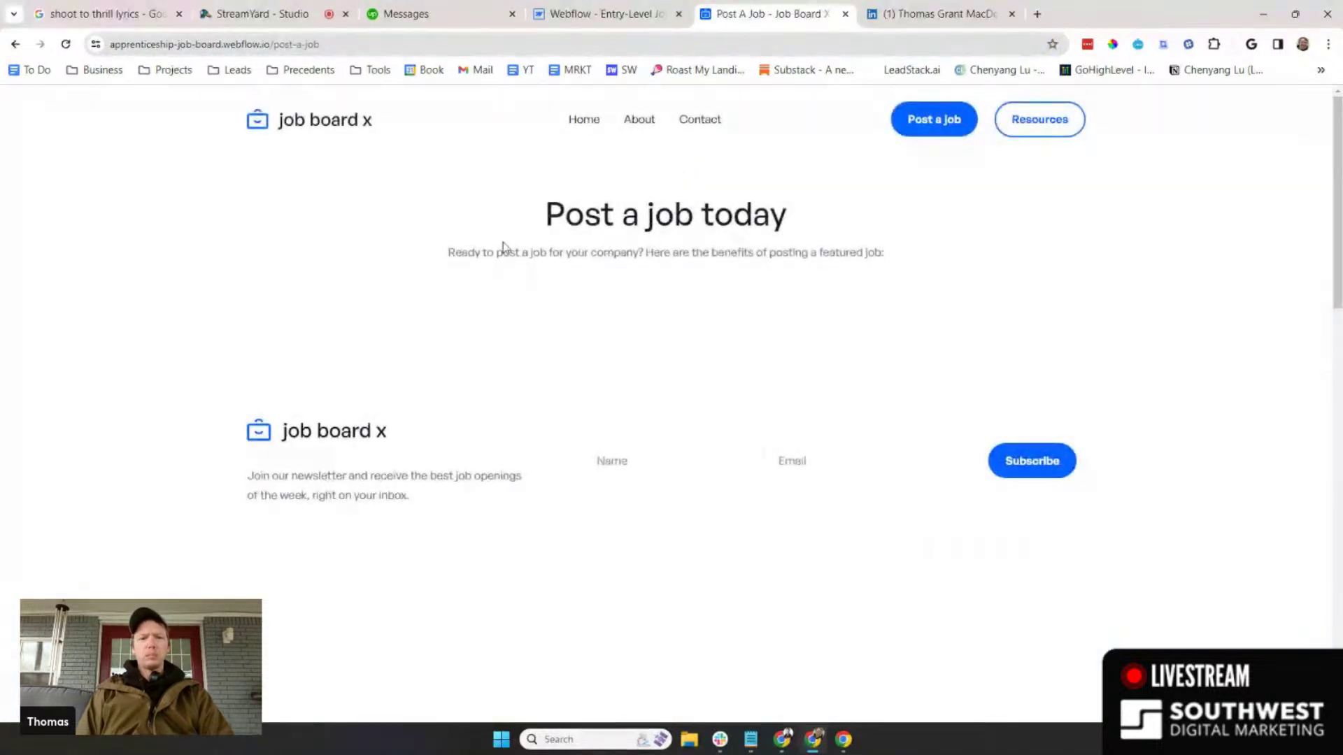
left_click_drag(471, 253, 920, 269)
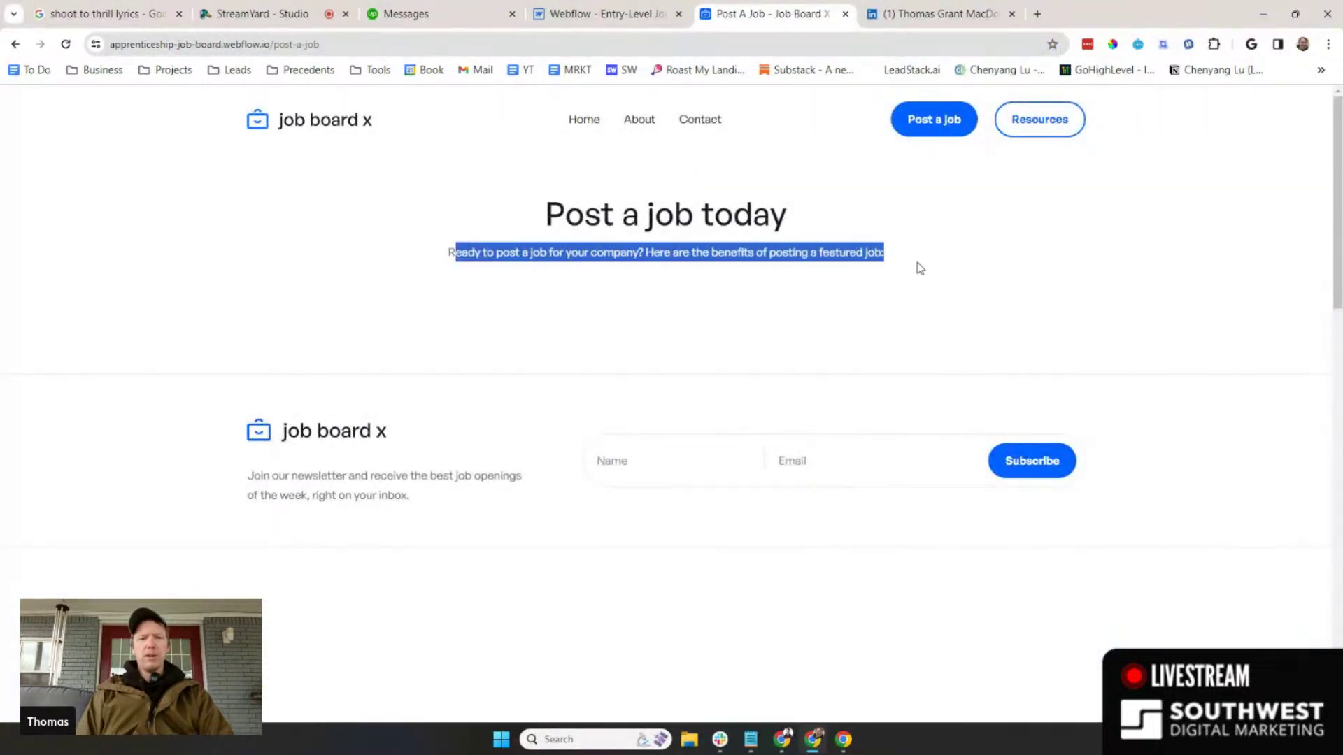
left_click(919, 267)
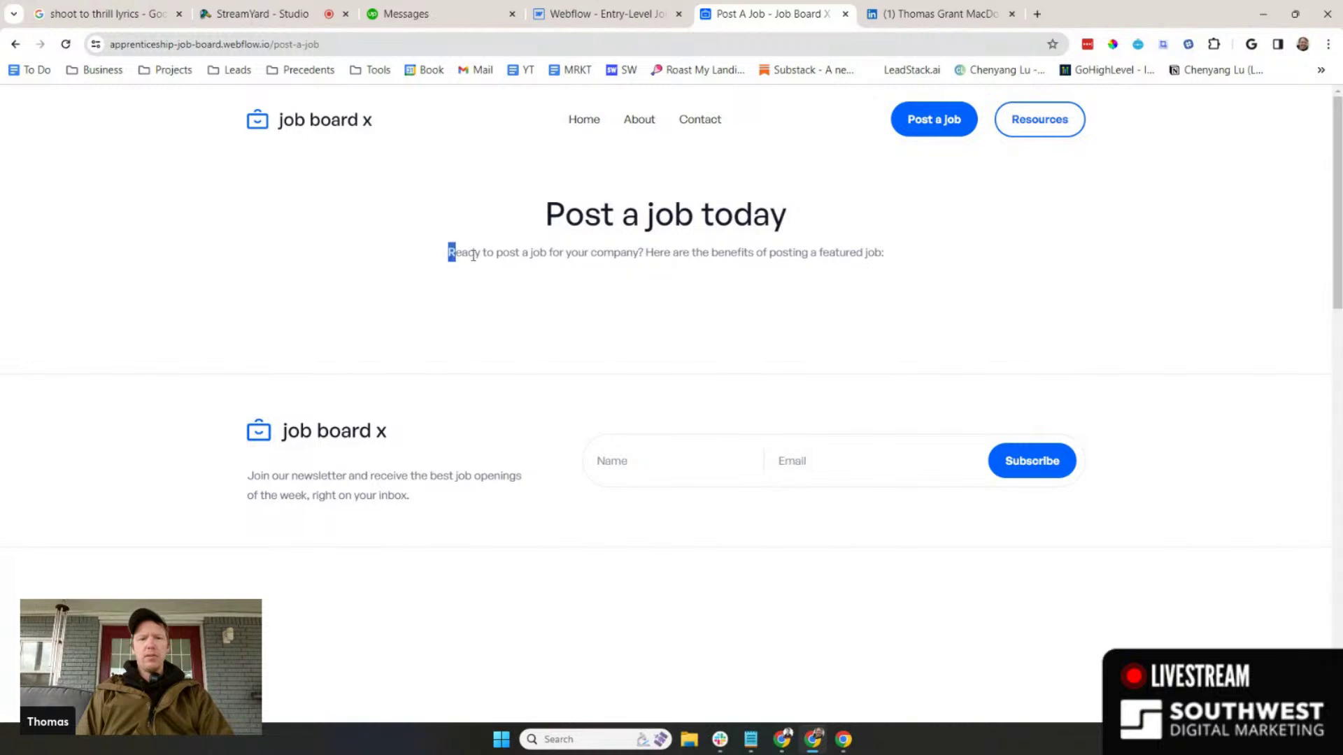
left_click_drag(473, 255, 989, 263)
left_click(991, 273)
left_click(617, 19)
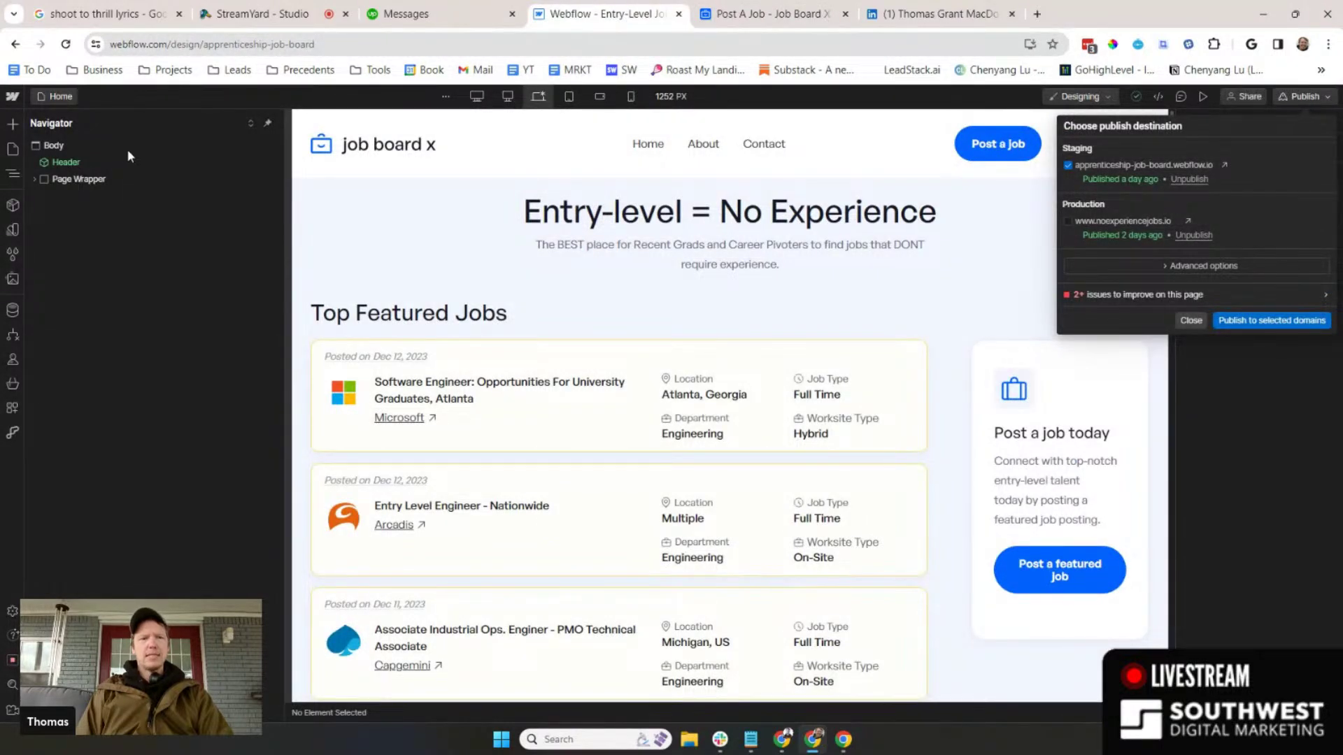
left_click(770, 14)
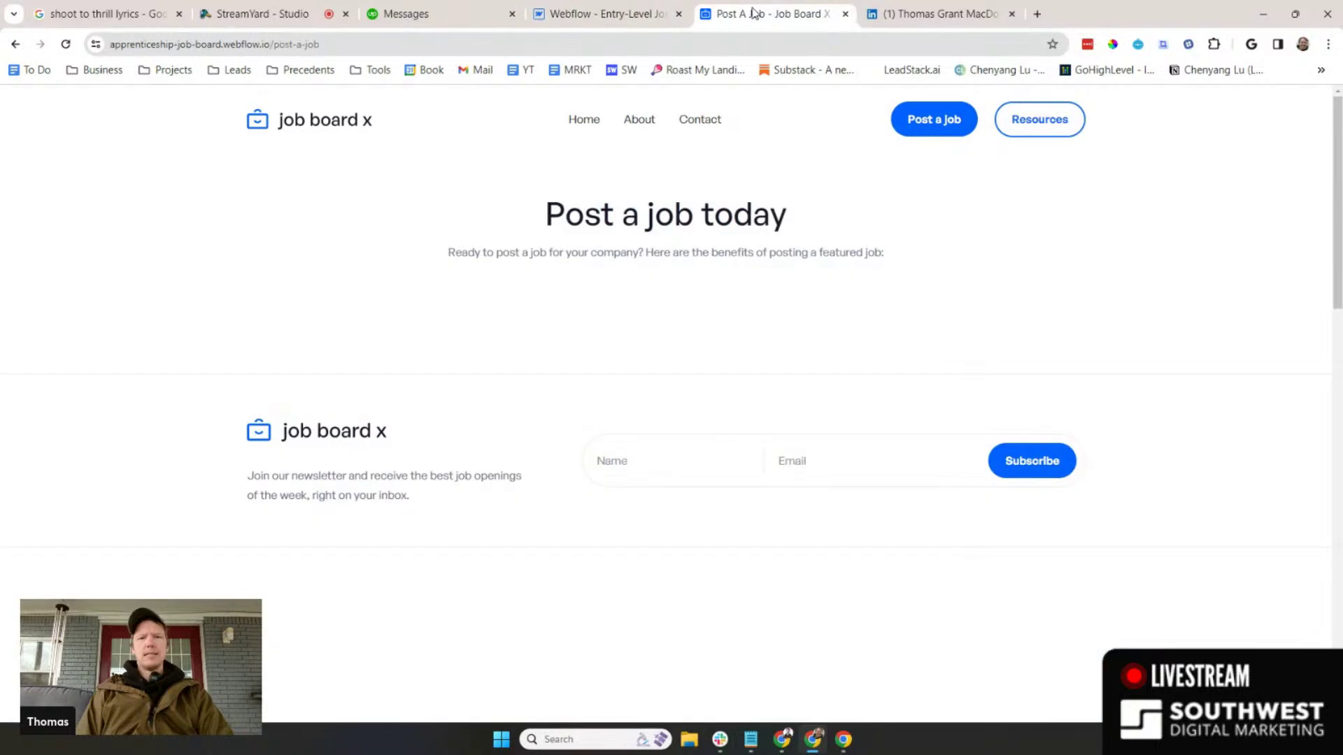
left_click(623, 14)
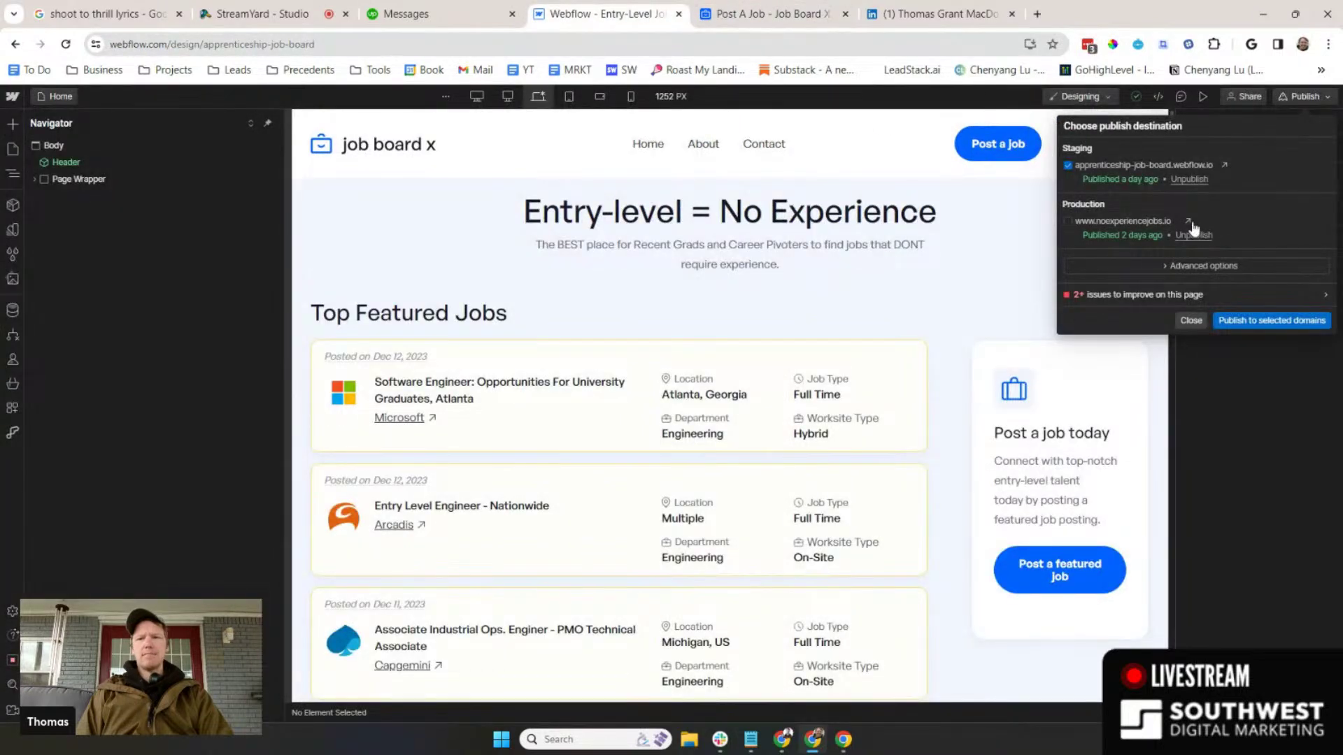
left_click(1190, 222)
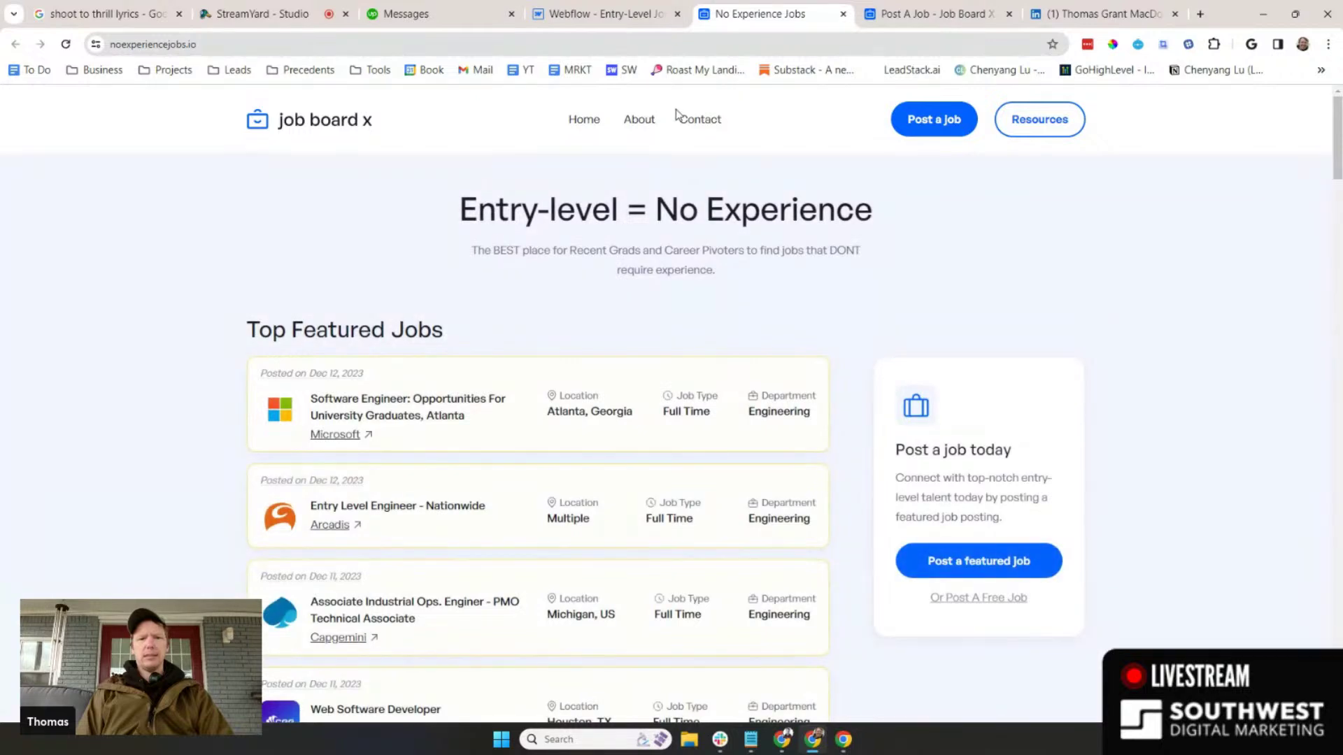
left_click(938, 127)
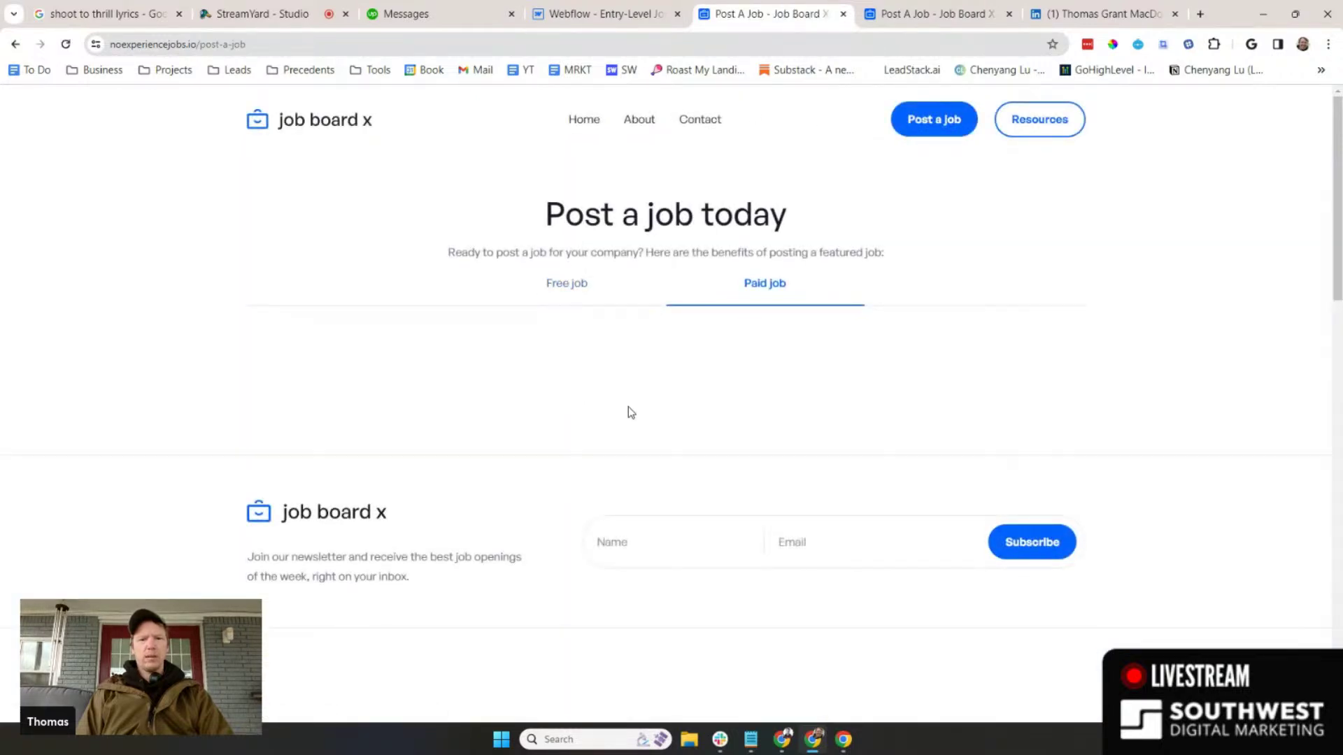
left_click_drag(633, 254, 876, 264)
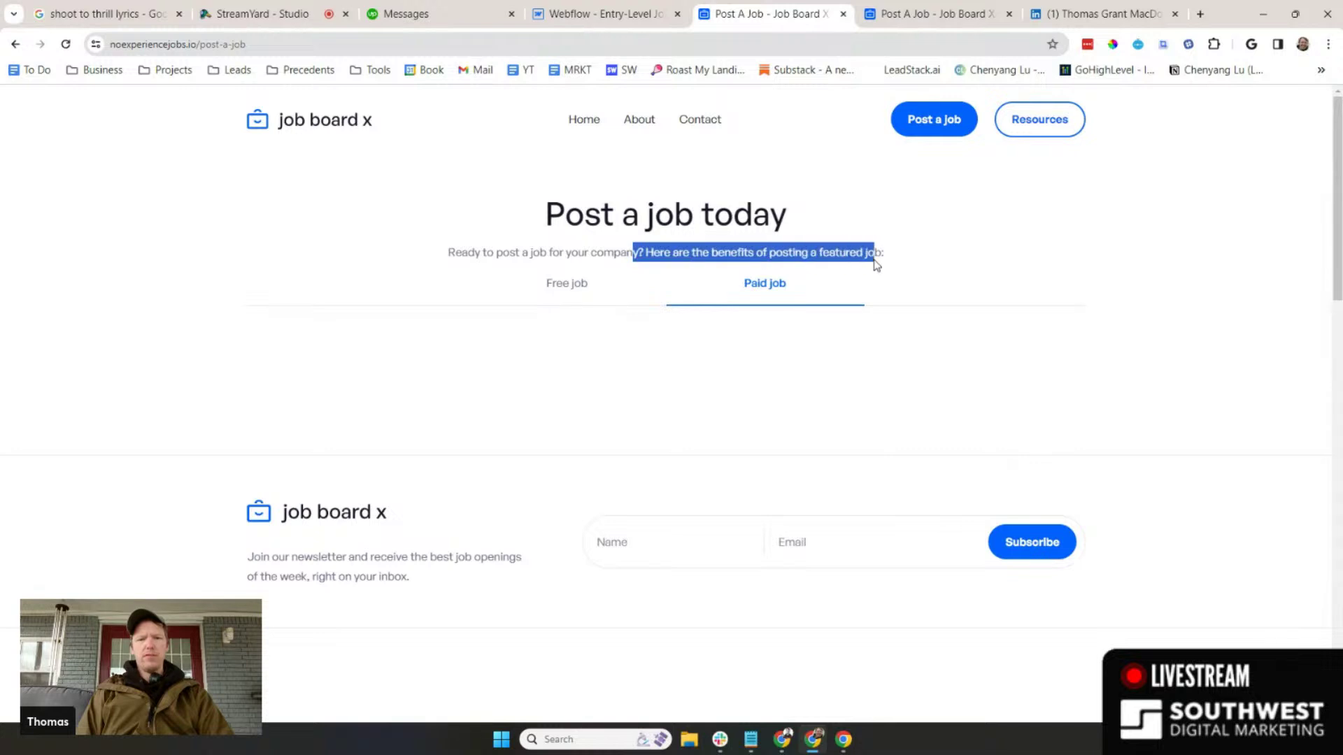
left_click(762, 389)
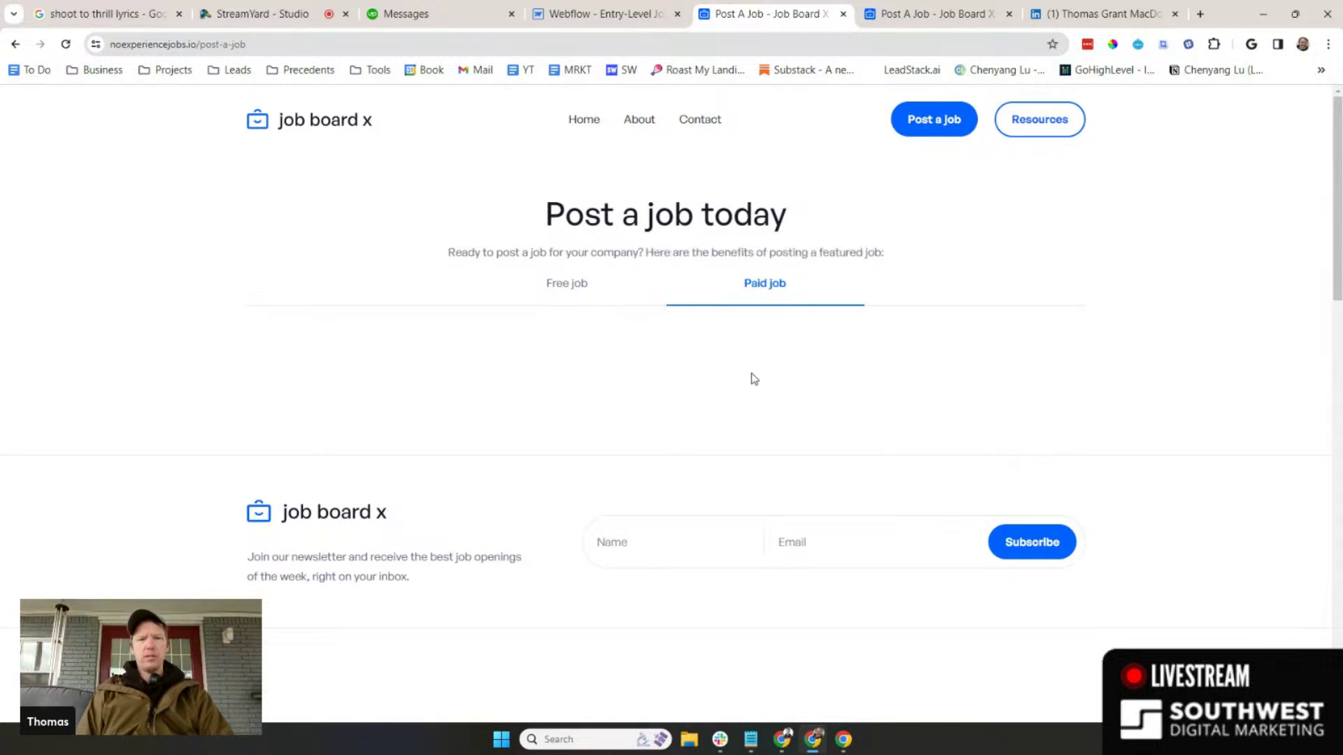
- Return to the Upwork conversation and send the client a good-morning message asking "Do you have any content to add to the Post A Job page?"
left_click(406, 14)
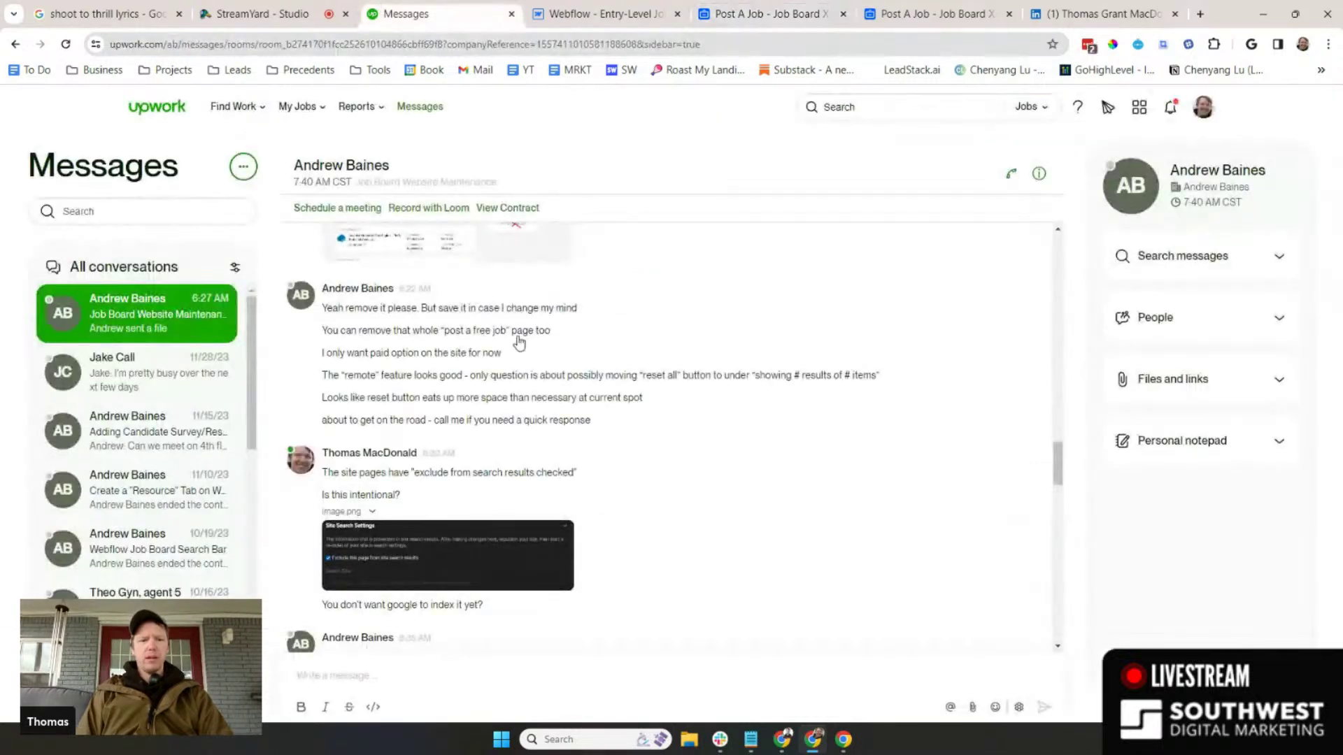
left_click(623, 671)
type("He")
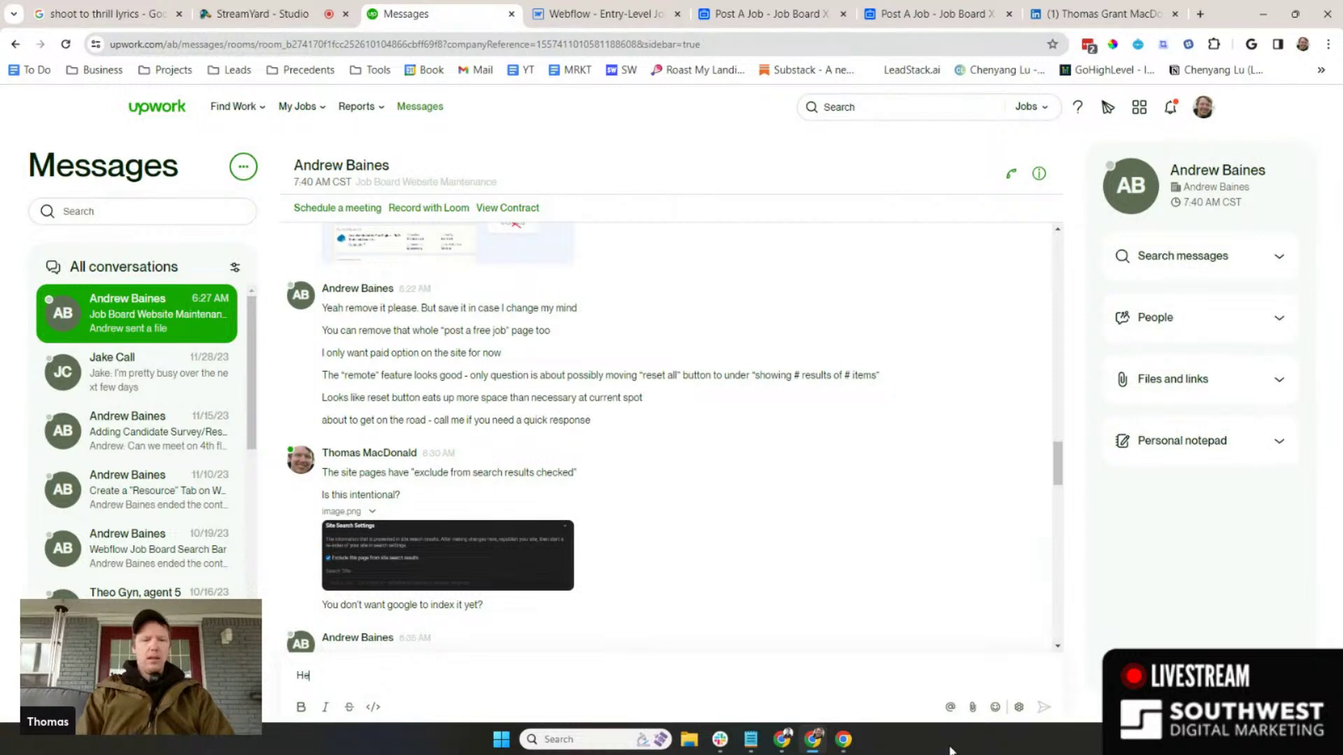
type("y Andrew good morning Sir.  Do you hav")
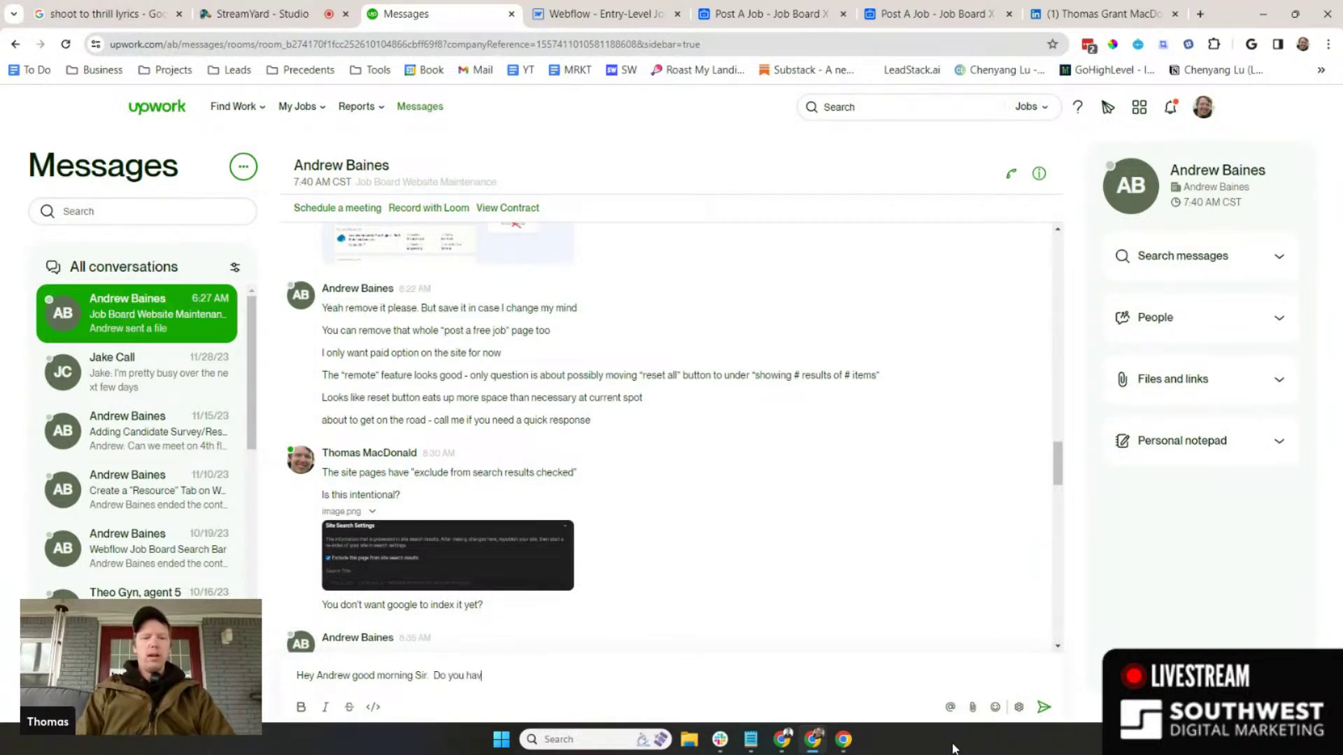
type("e ary exis")
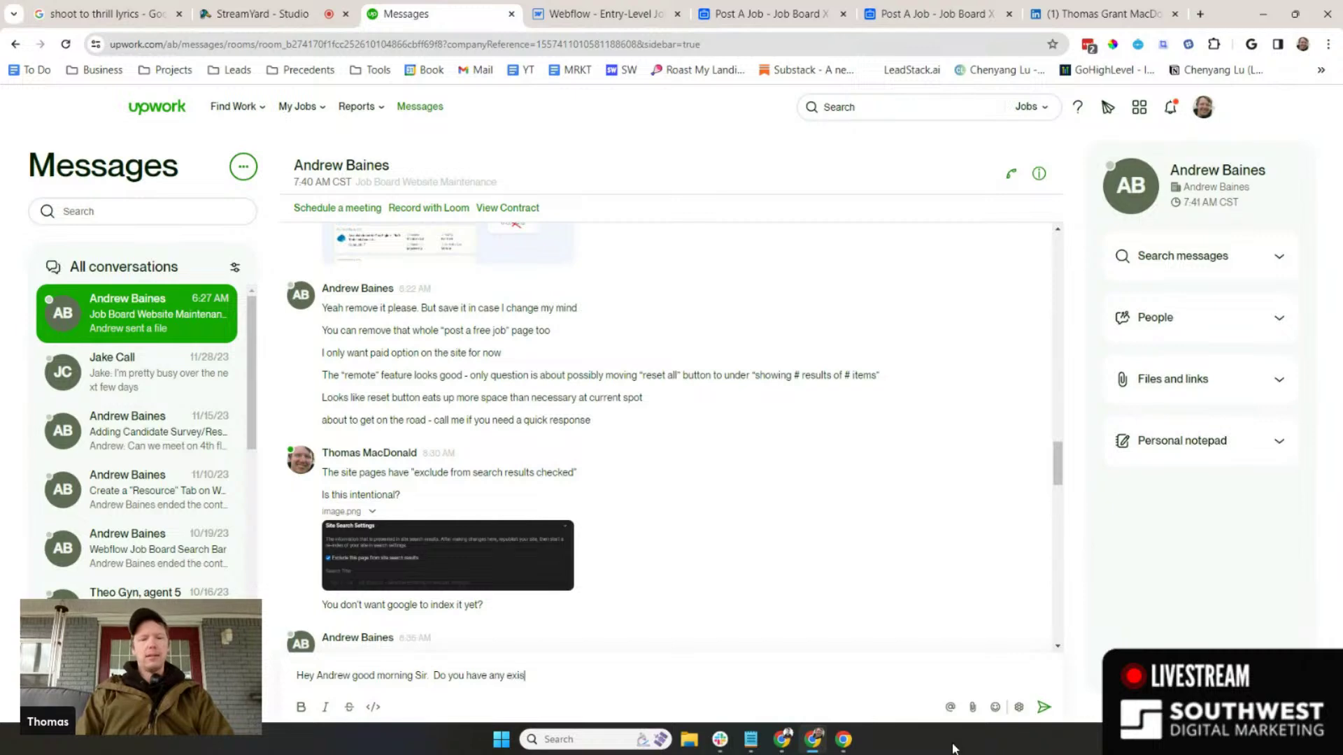
type("ting conten")
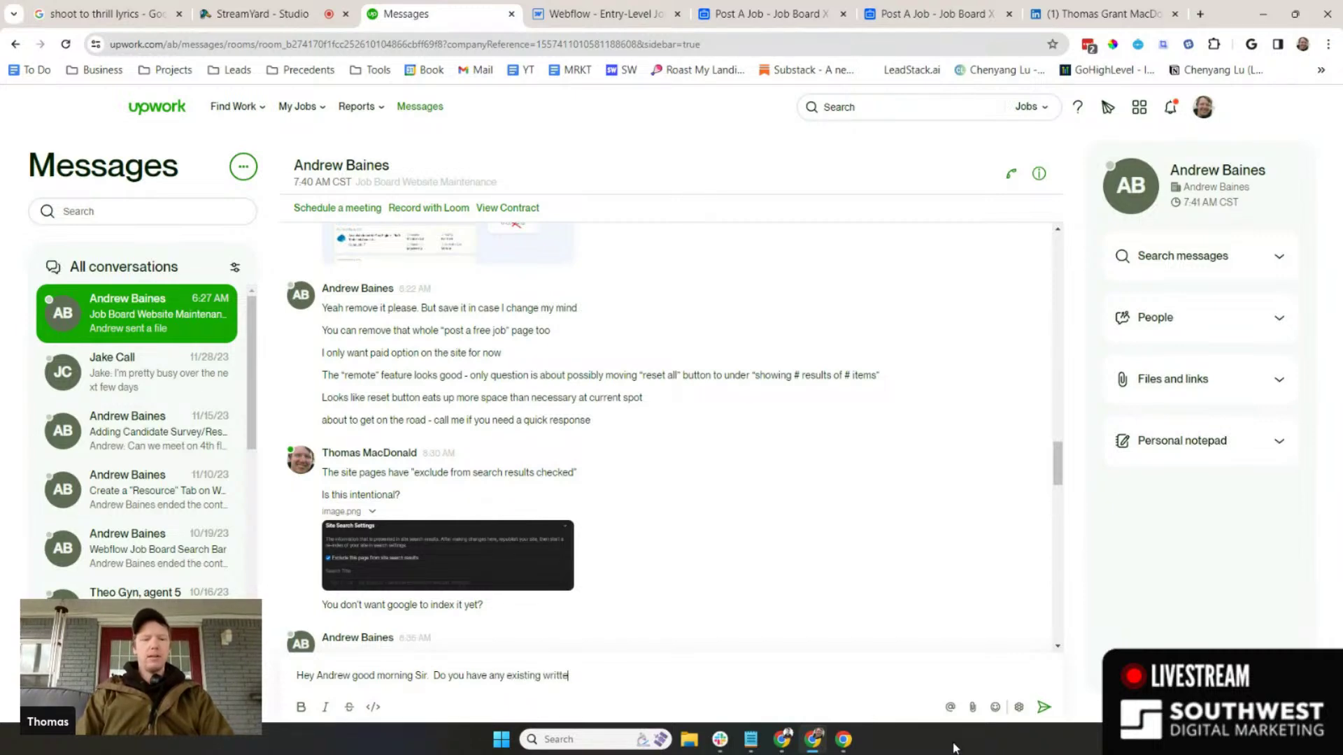
type(" conte")
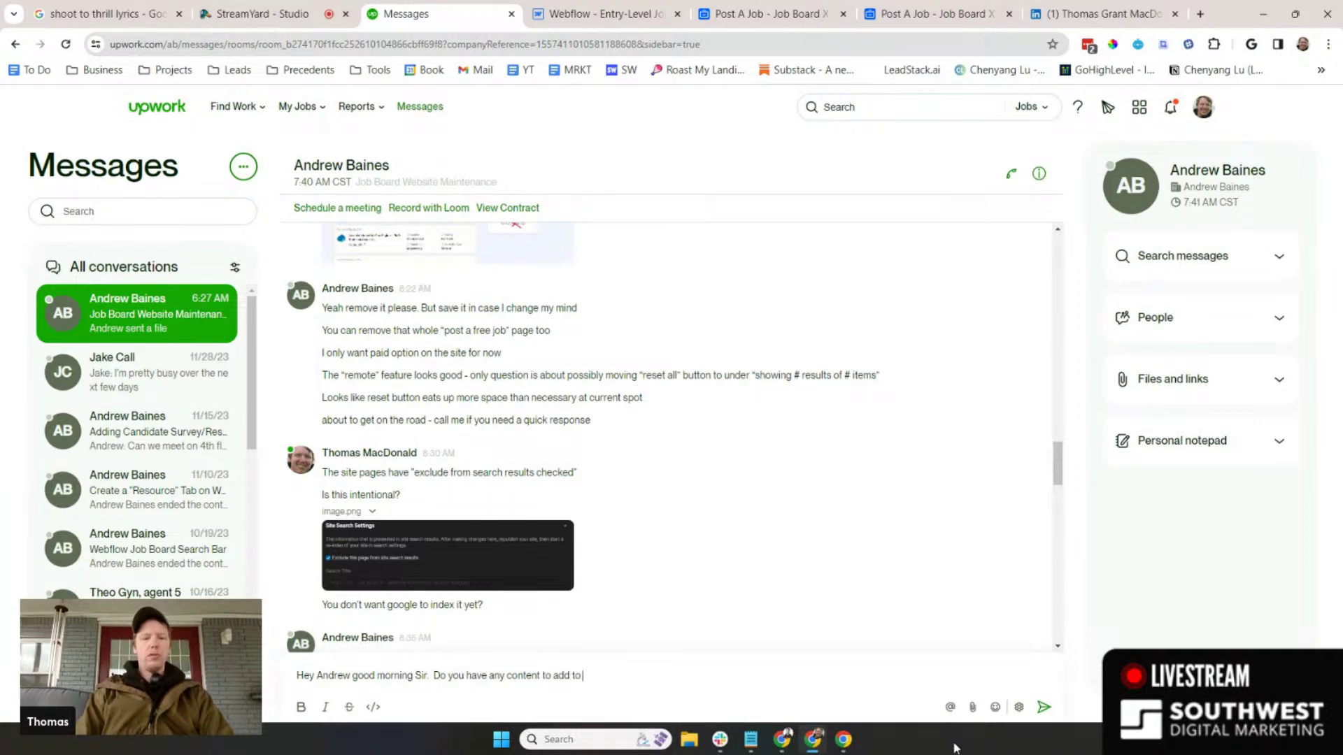
type("POst")
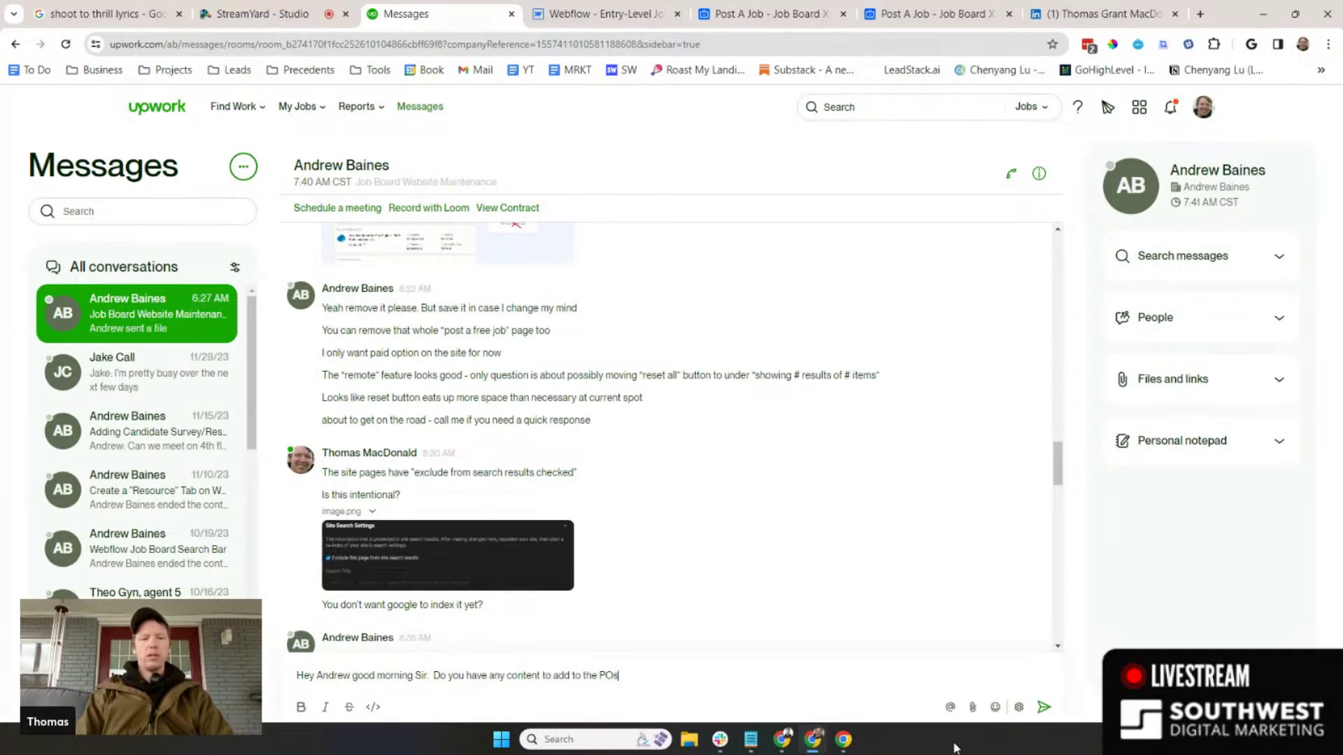
key("BackSpace")
key("BackSpace")
type("ost A Job")
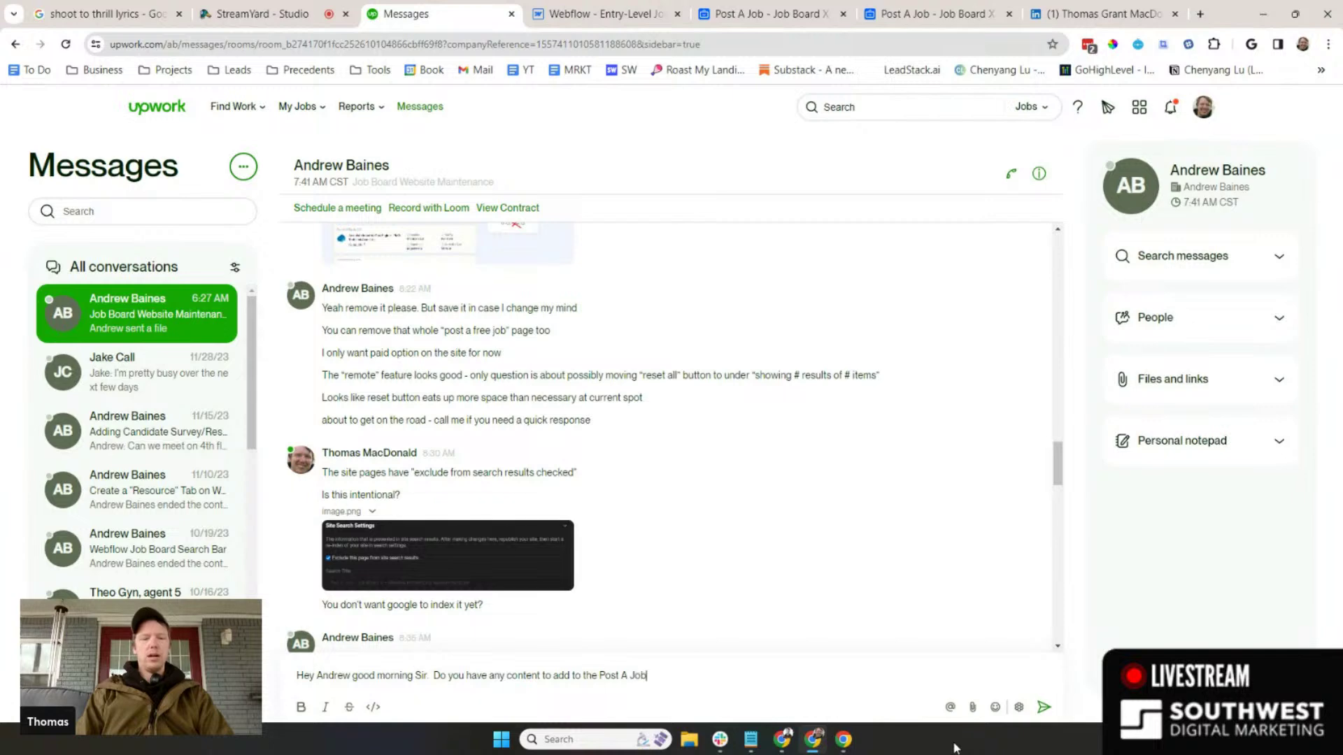
type(" page?")
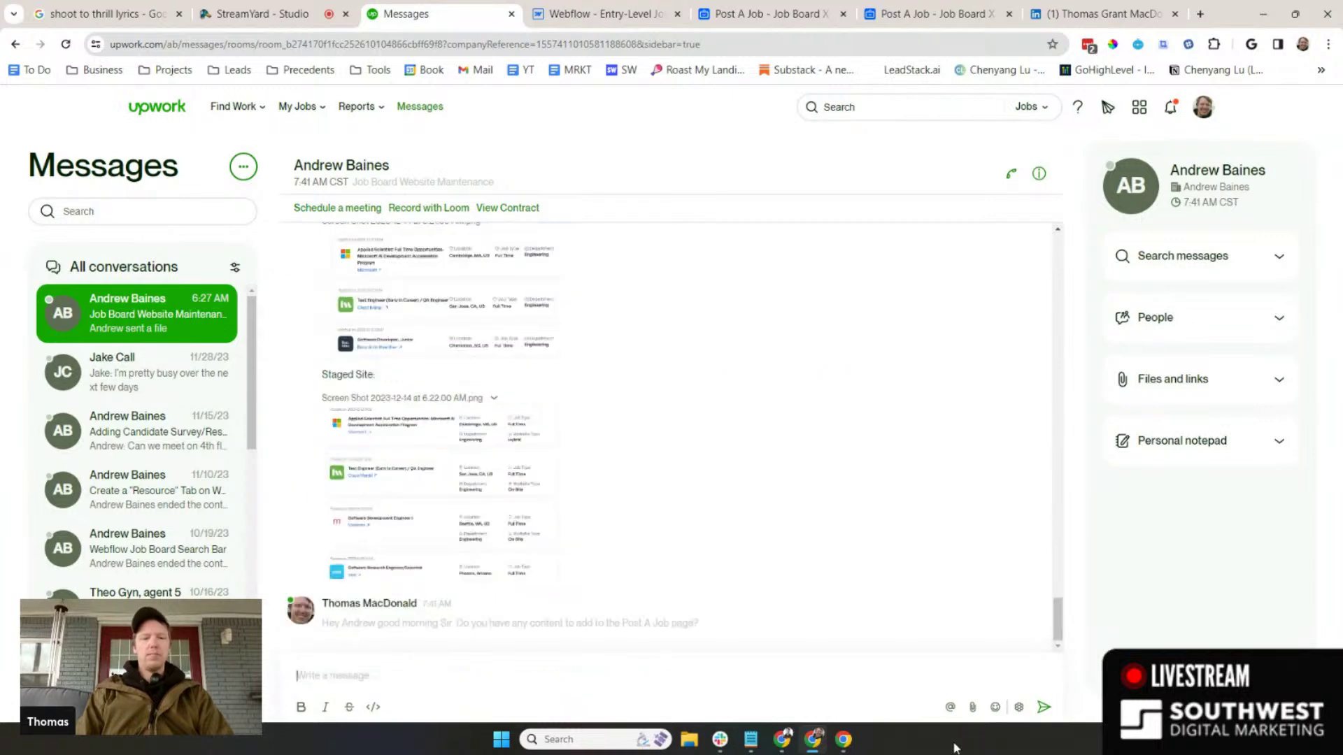
key("Return")
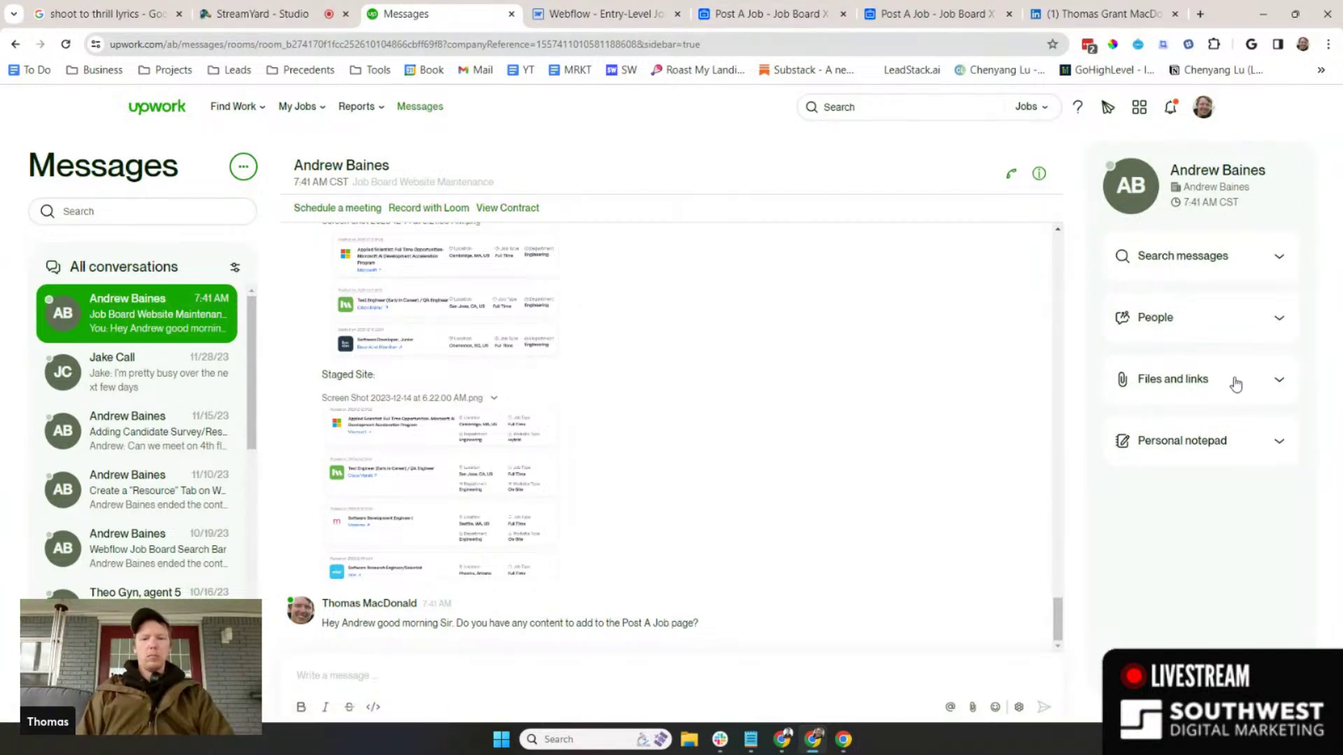
- Reread the client's earlier messages about the "post a free job" page, the "reset all" button and the site search exclusion setting
scroll(607, 391, "up", 6)
scroll(607, 391, "up", 10)
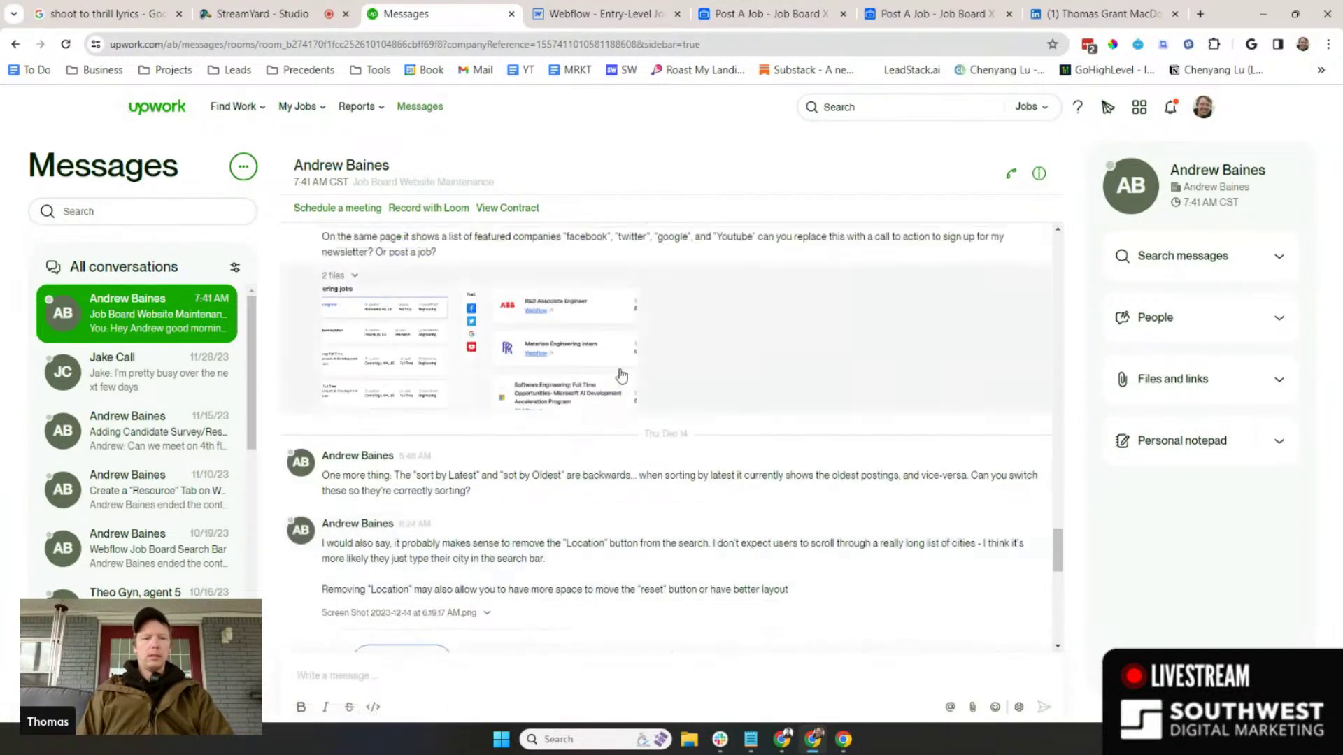
scroll(622, 356, "up", 8)
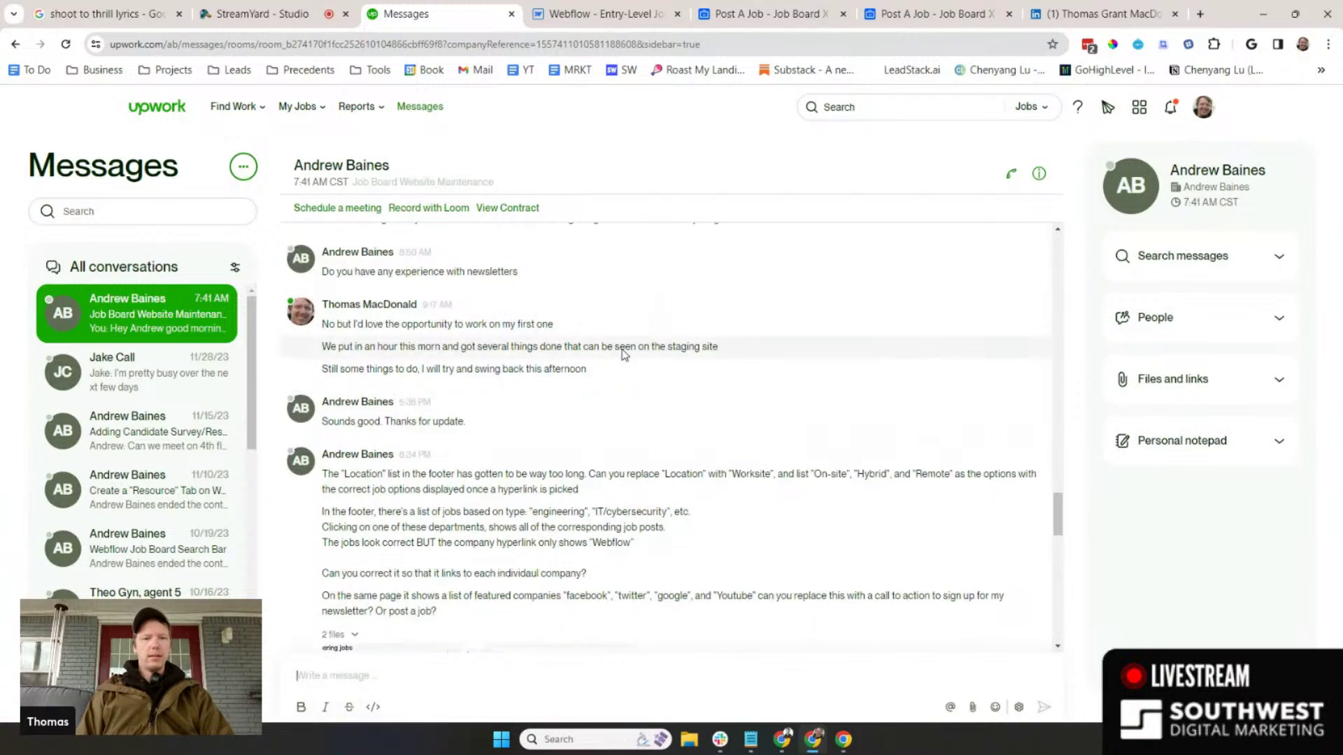
scroll(625, 355, "up", 3)
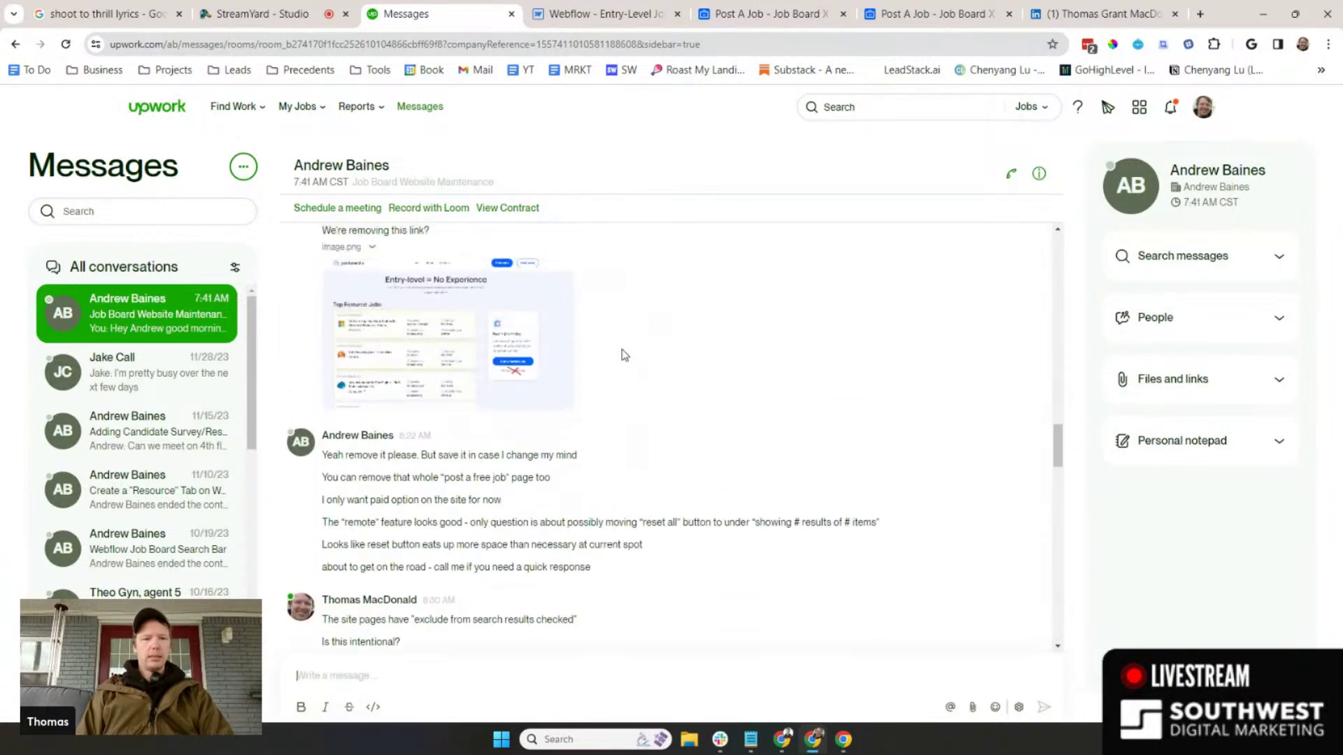
scroll(624, 354, "down", 2)
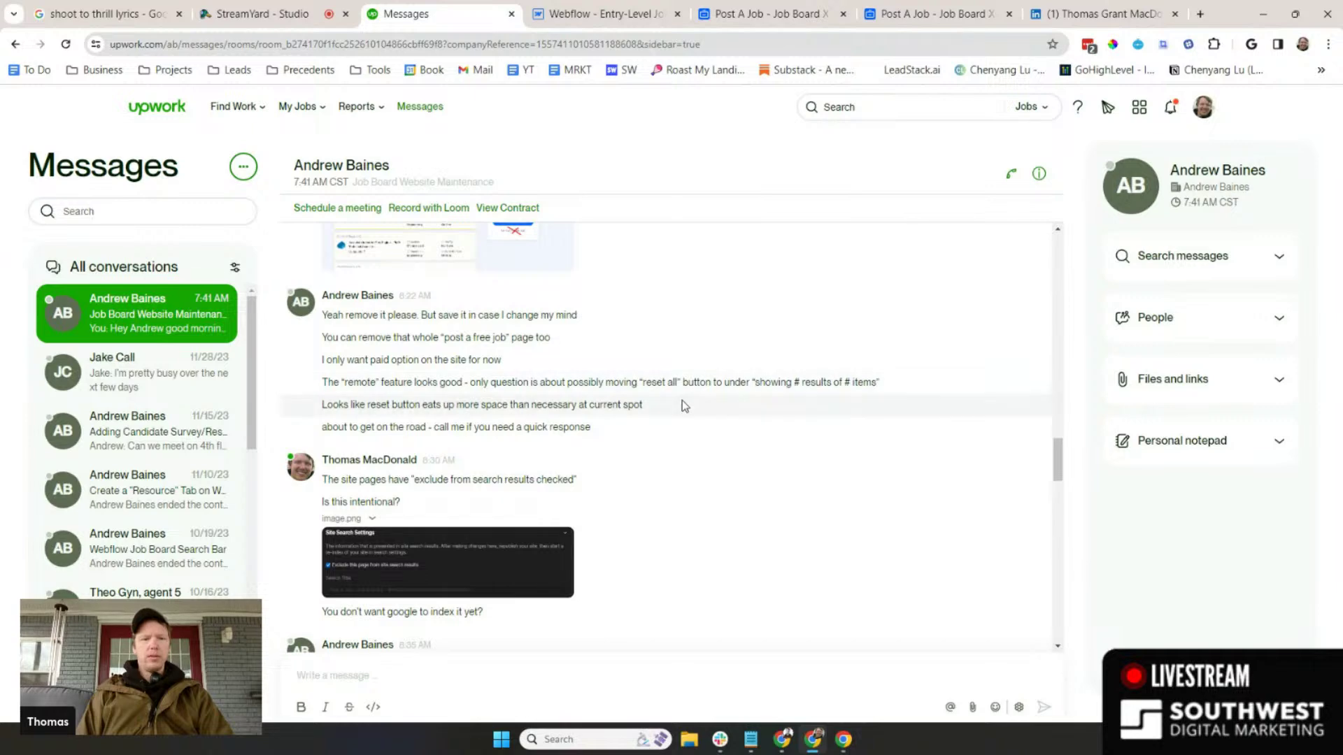
scroll(662, 420, "down", 2)
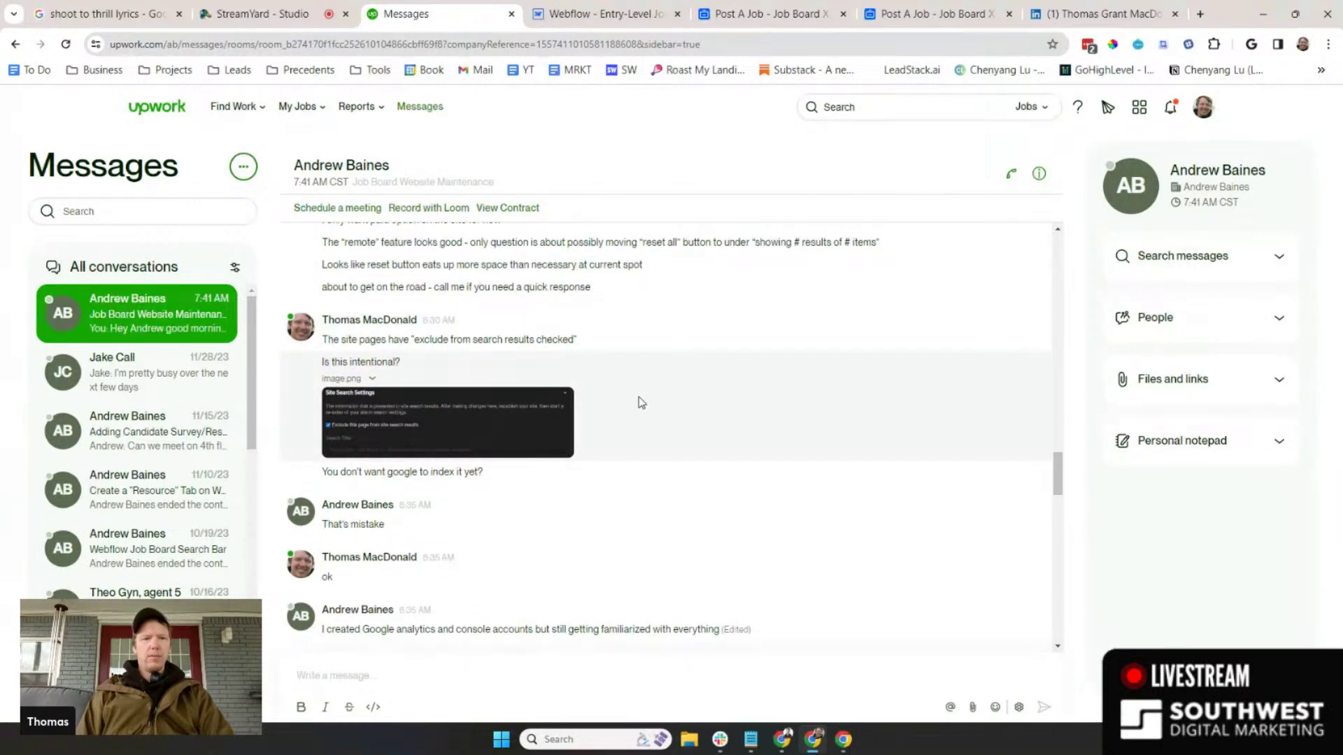
- Look in on the Webflow Designer, switch to the StreamYard studio, and show the live viewer comments
left_click(562, 17)
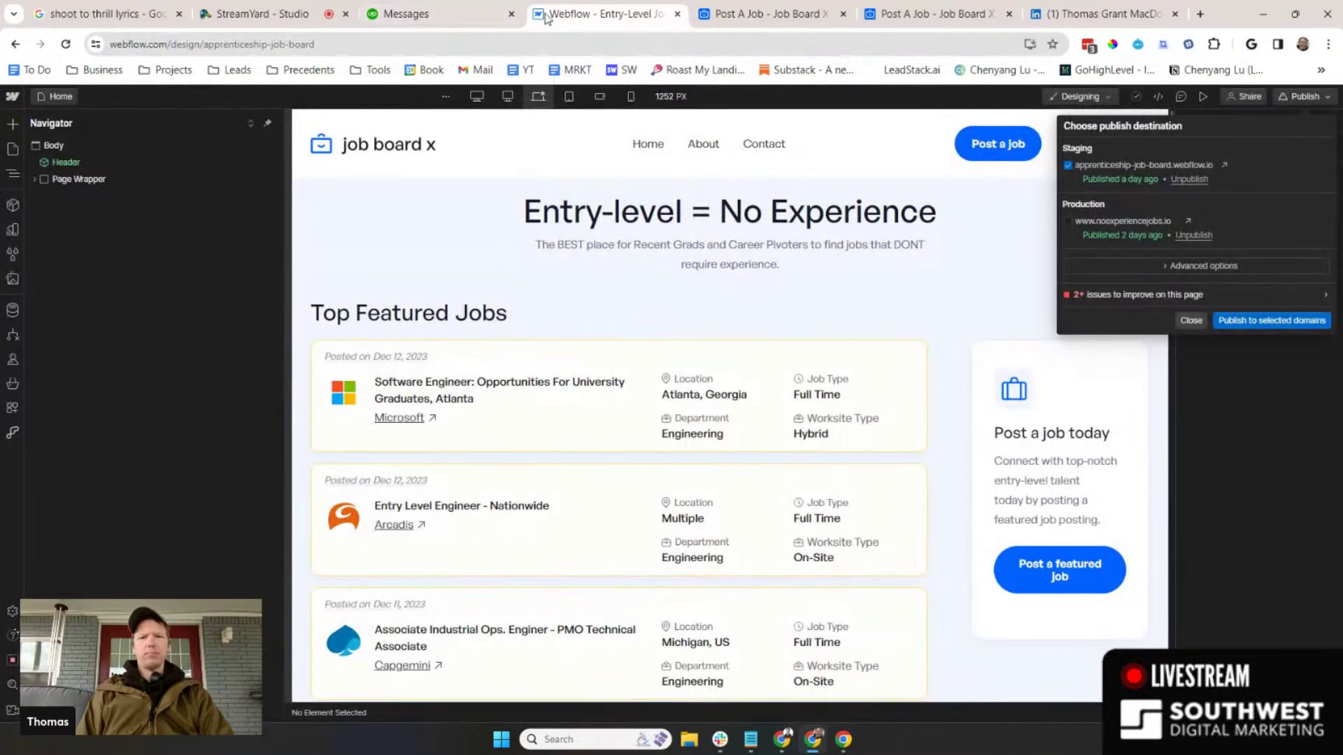
left_click(256, 14)
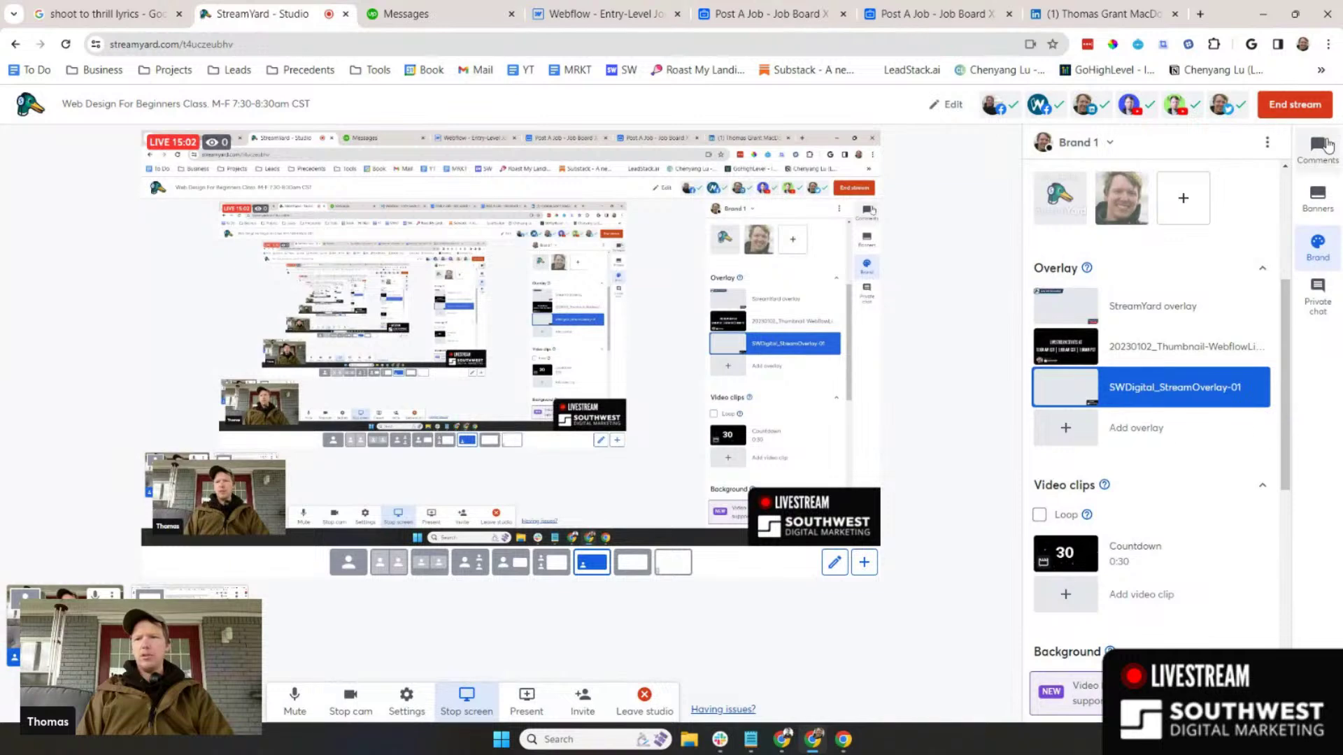
left_click(1316, 148)
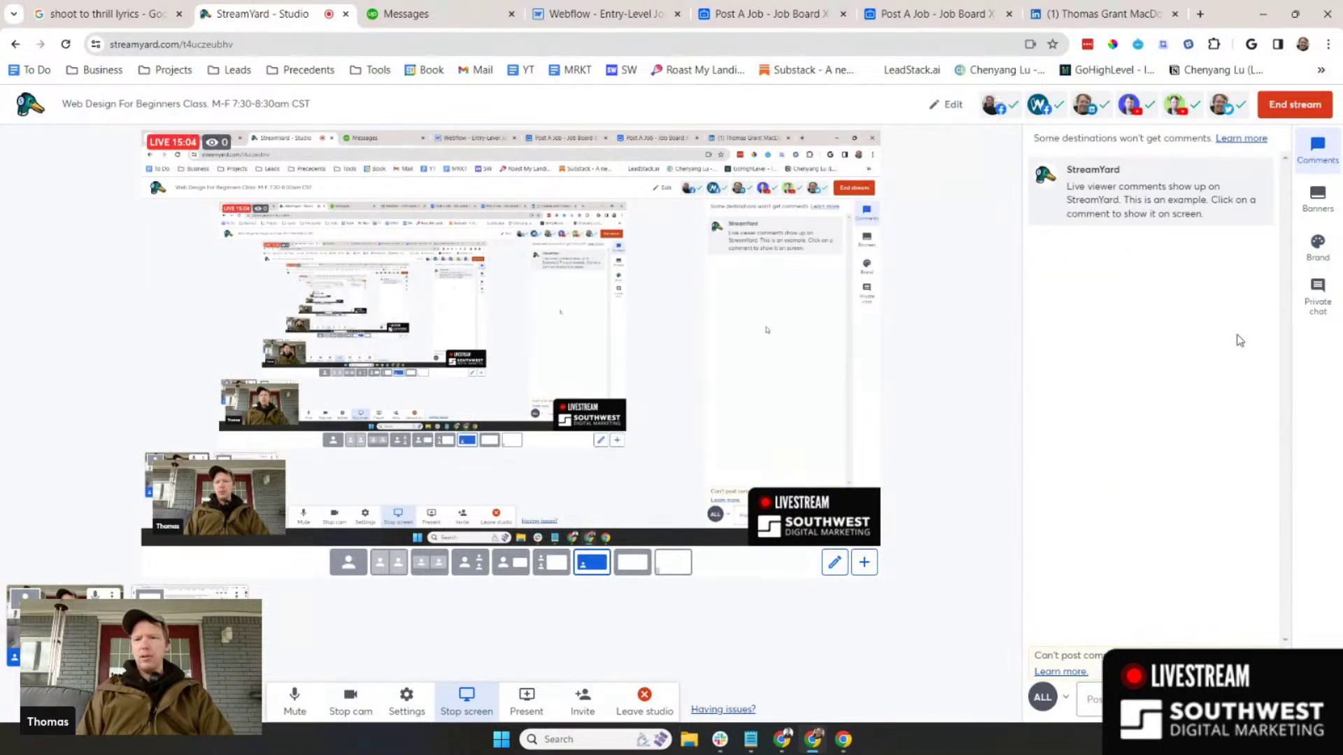
- Check the stream's private chat, banners and viewer comments, and return to the Upwork conversation
left_click(1323, 294)
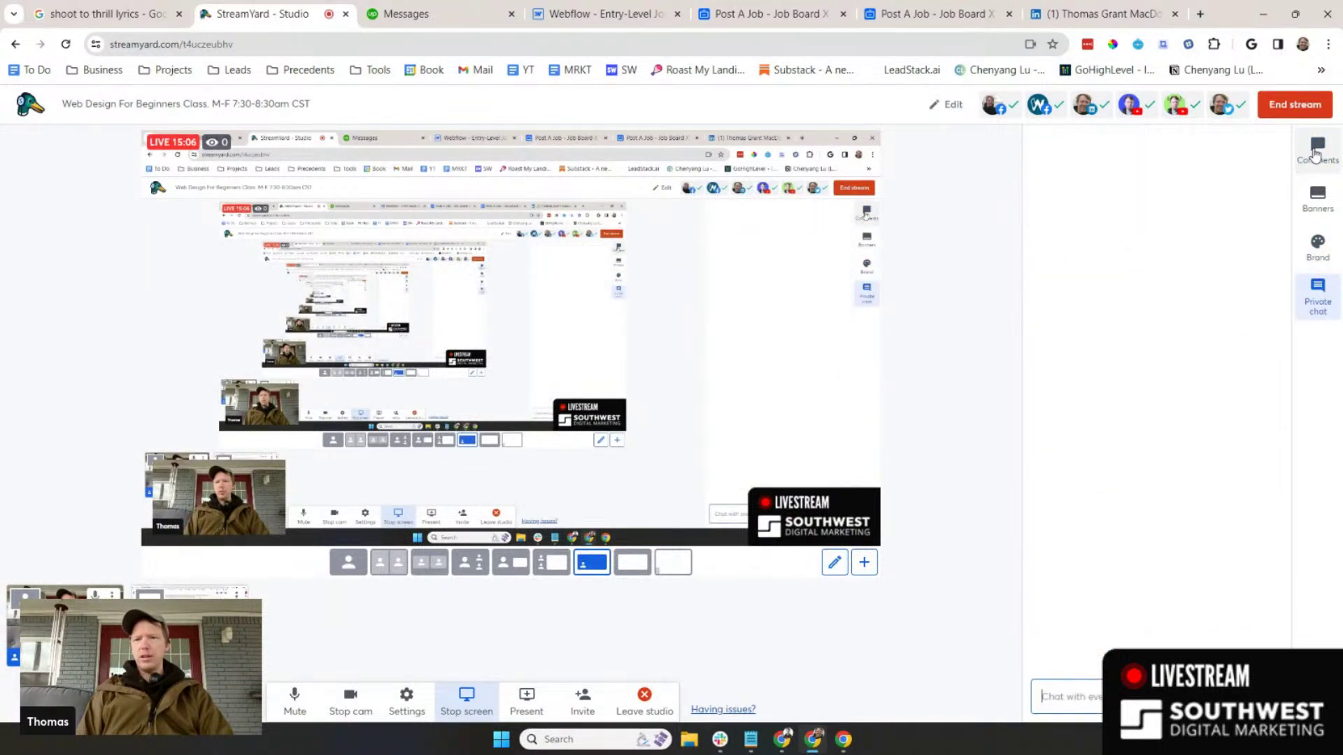
left_click(1327, 208)
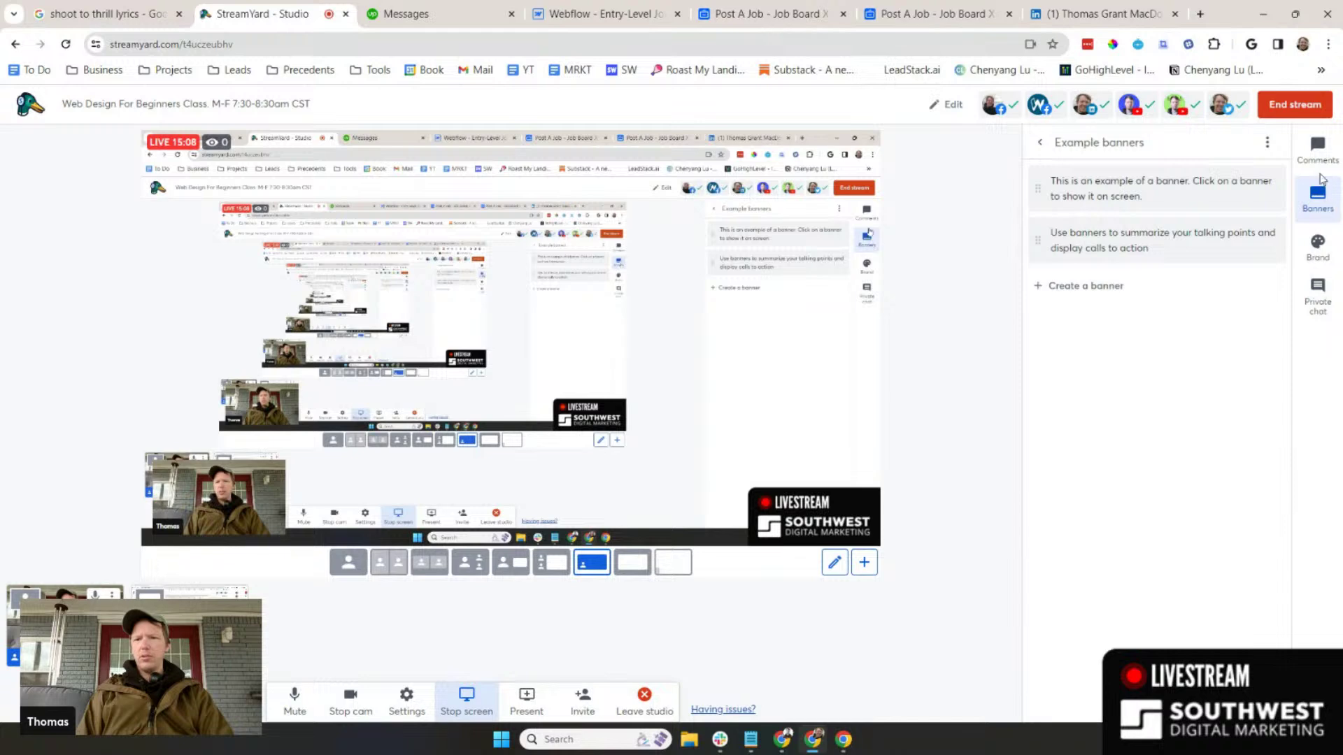
left_click(1318, 149)
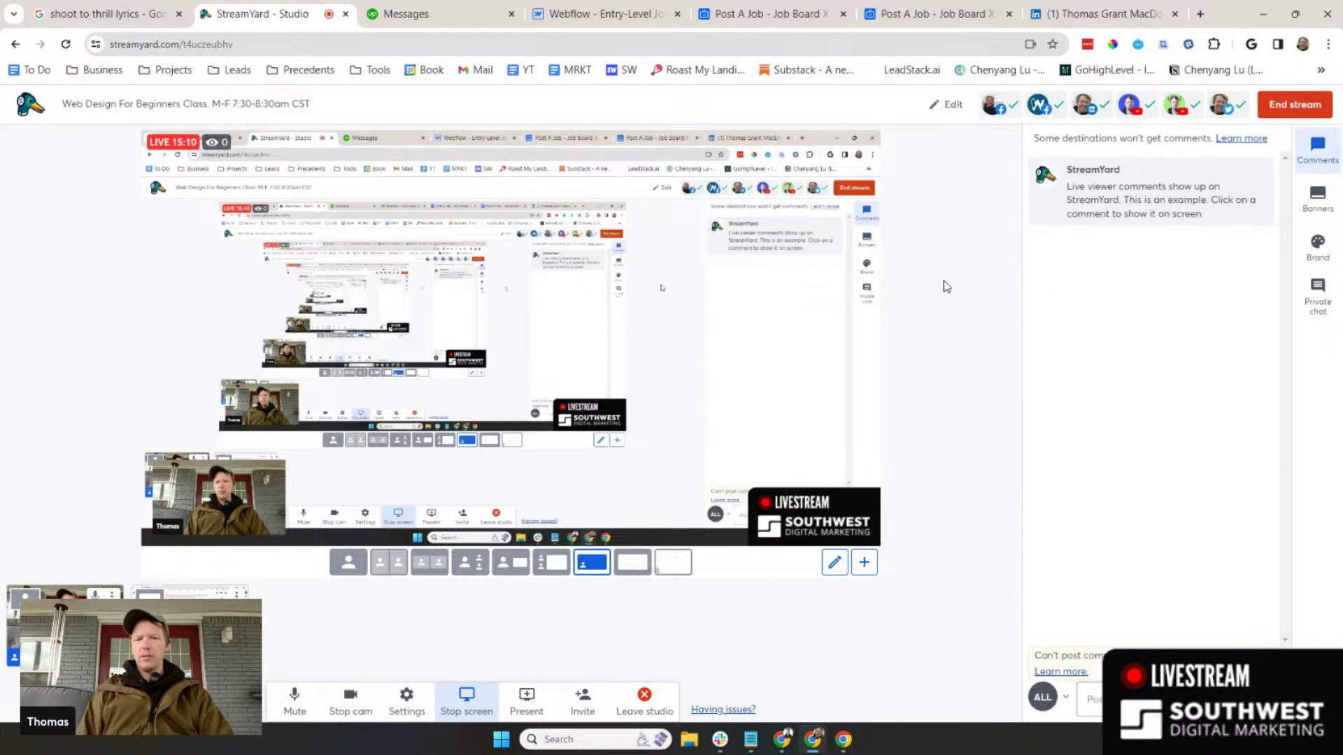
left_click(439, 12)
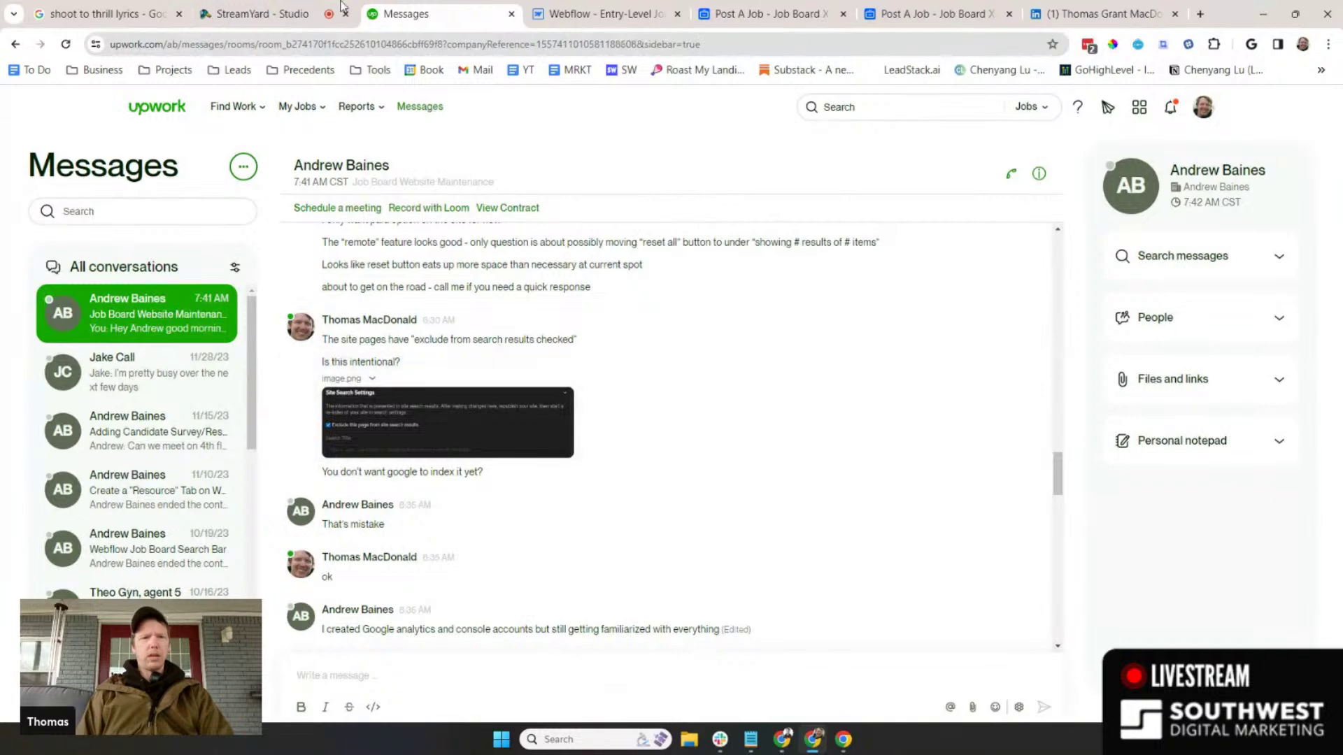
- Switch to the Webflow Designer, dismiss the publish destinations, and open the Pricing page after a glance at the production site
left_click(581, 14)
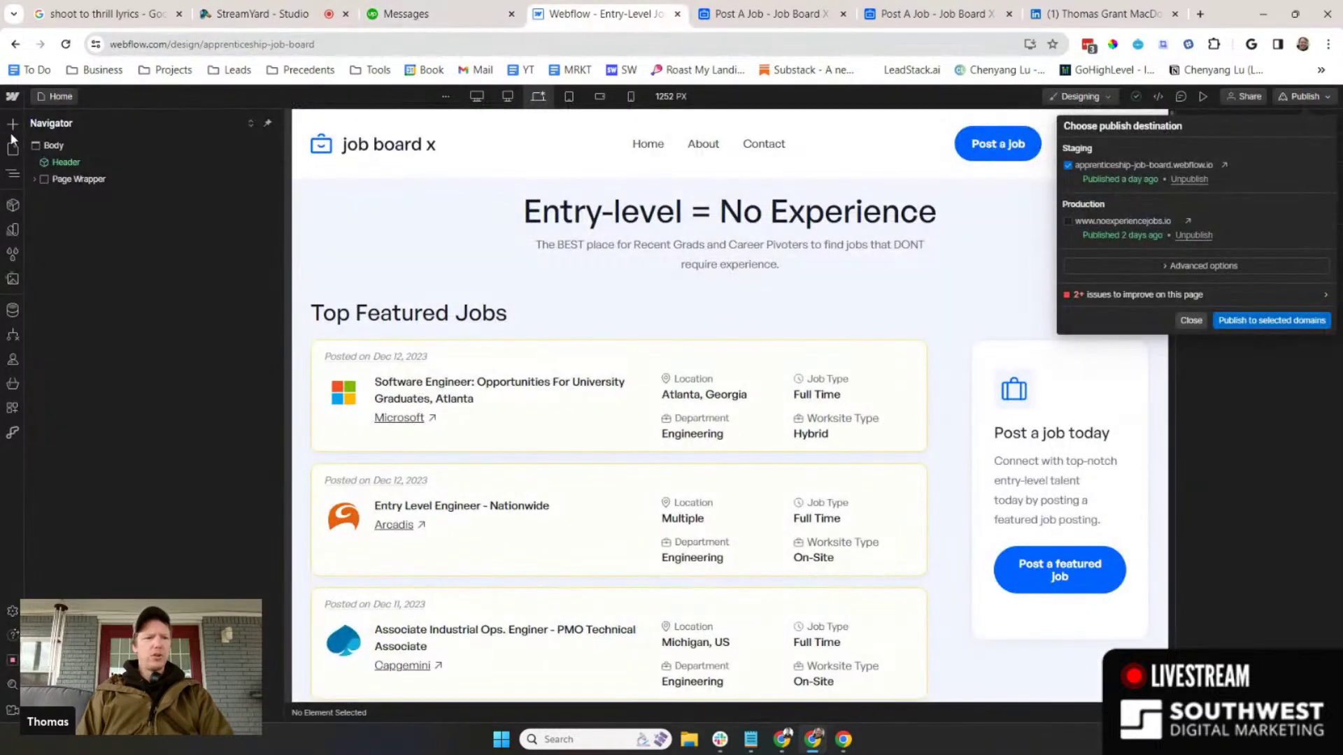
left_click(145, 209)
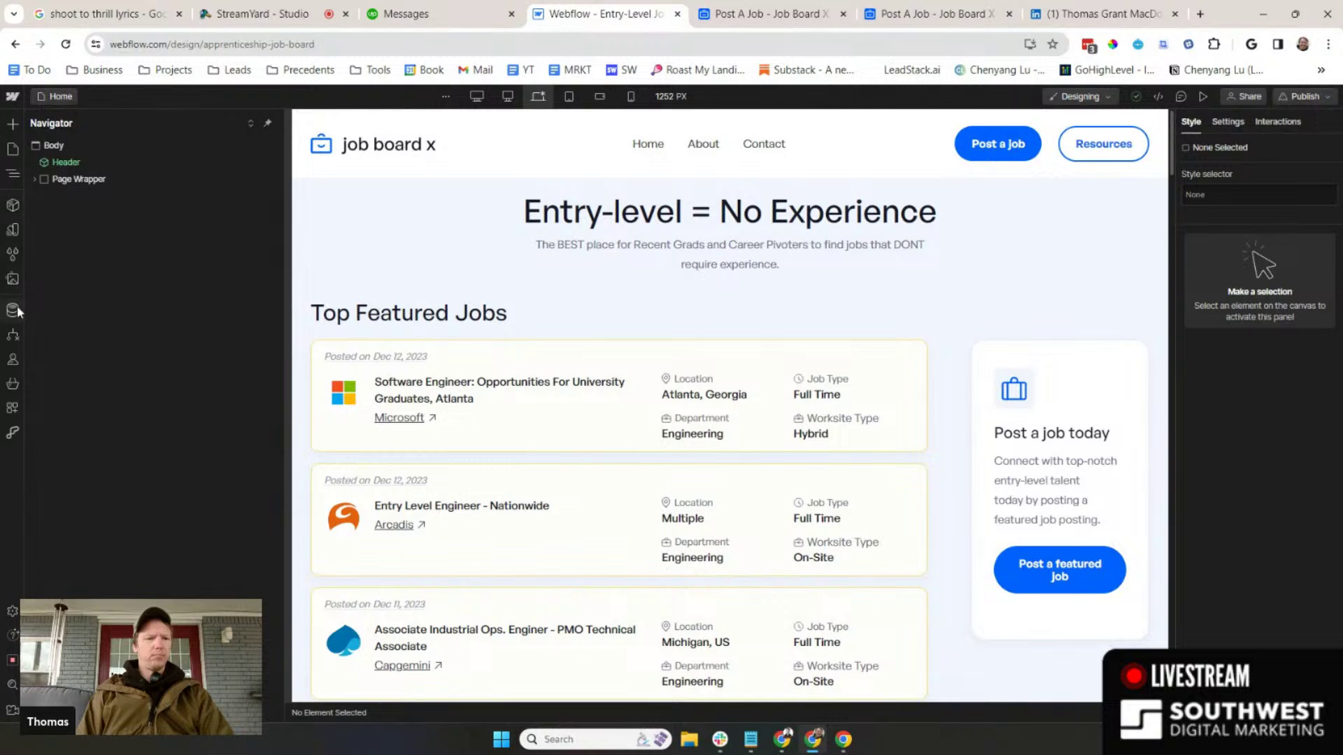
left_click(13, 149)
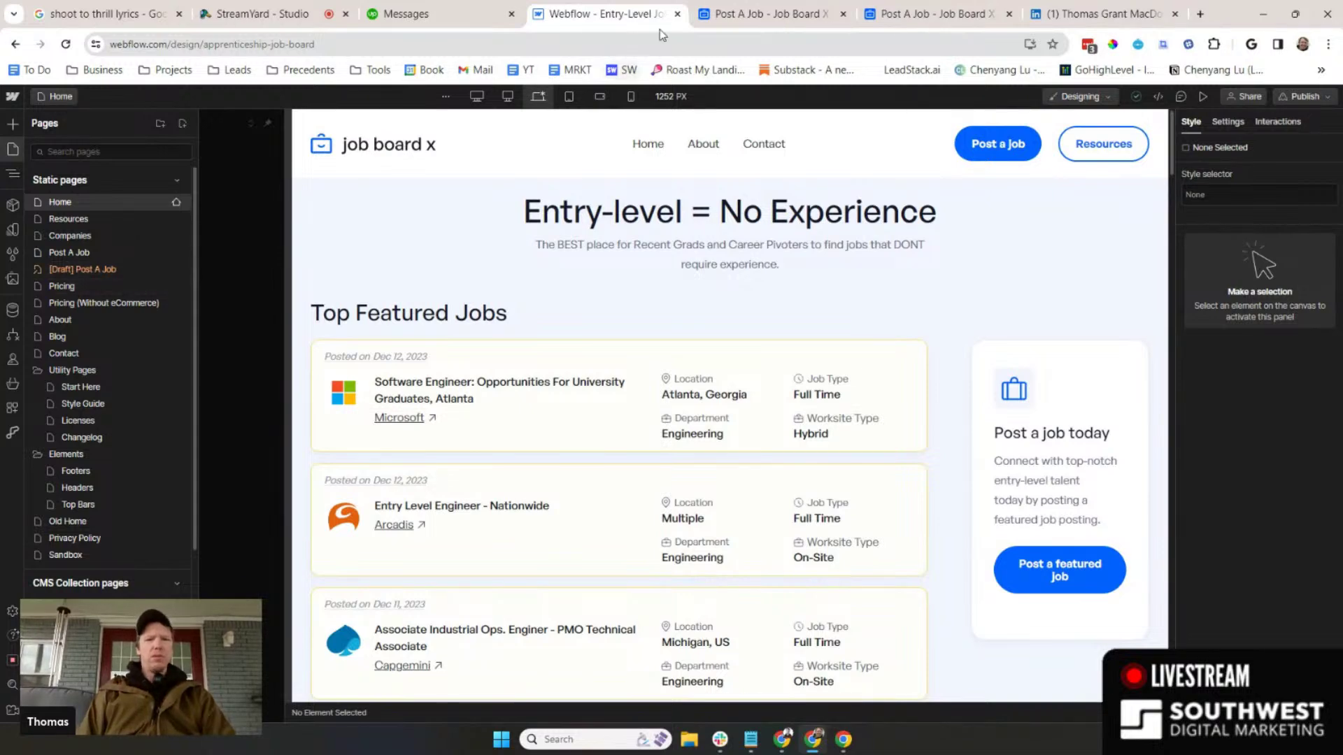
left_click(796, 16)
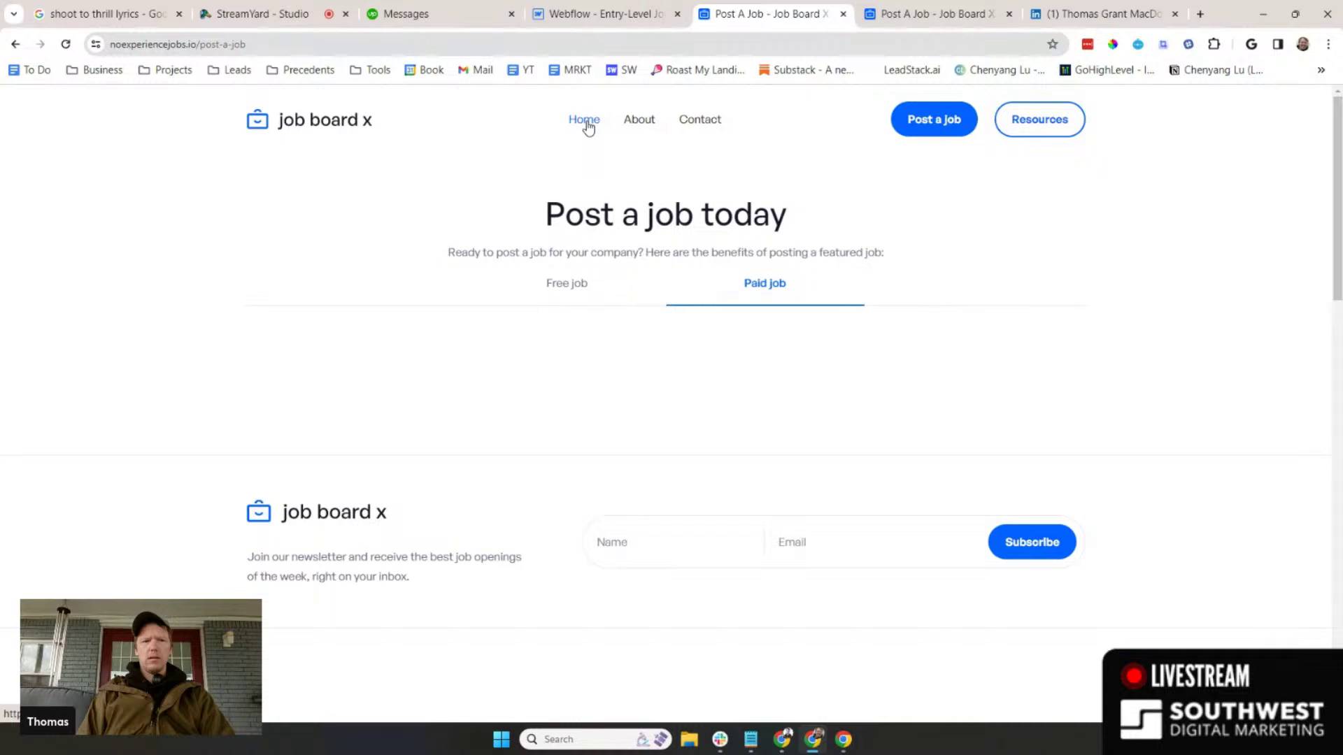
left_click(606, 14)
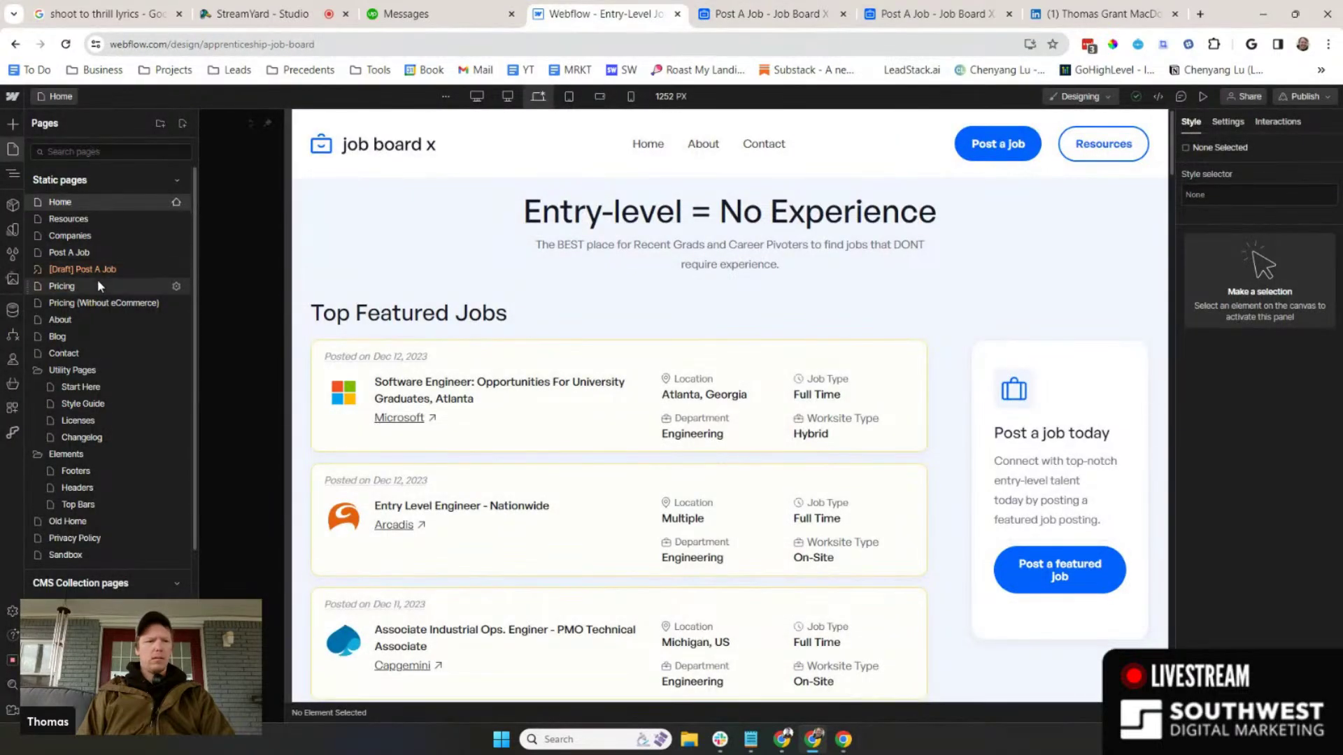
left_click(75, 293)
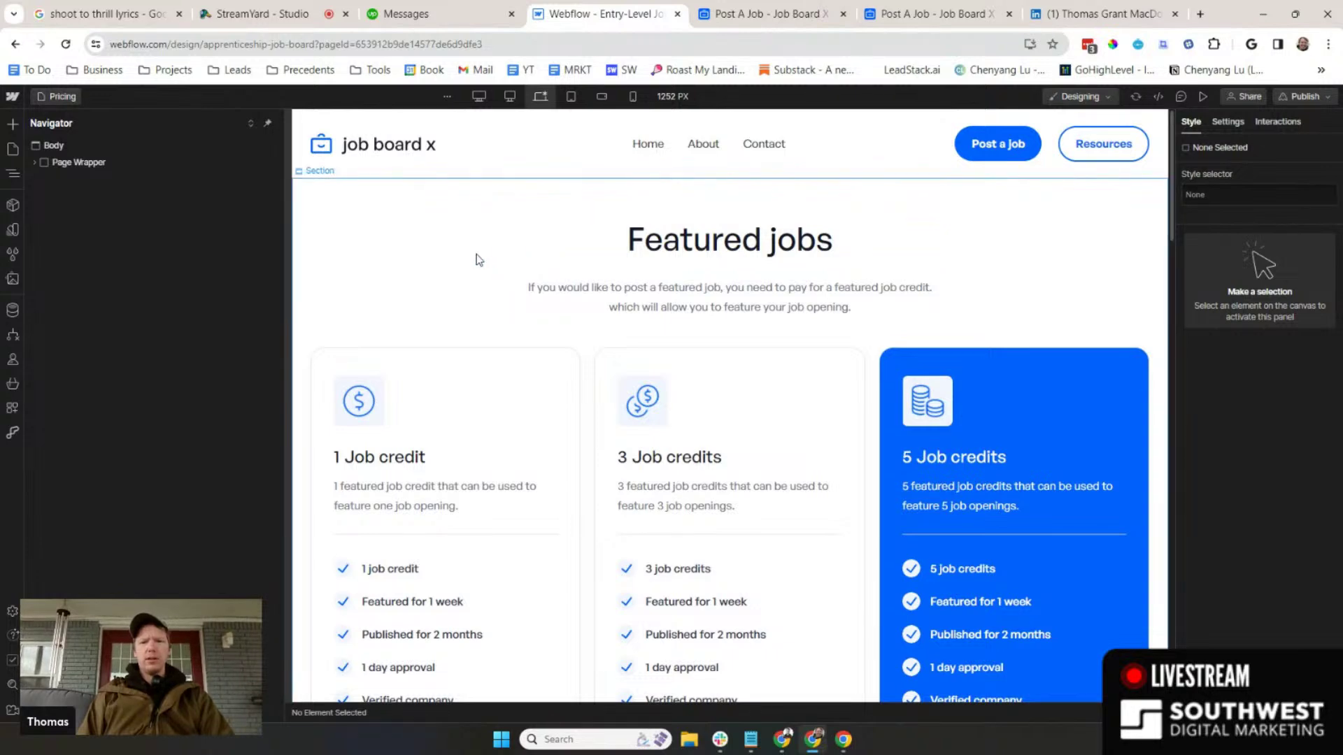
- Close the staging copy of the Post A Job page and go to the homepage of the production site
left_click(717, 17)
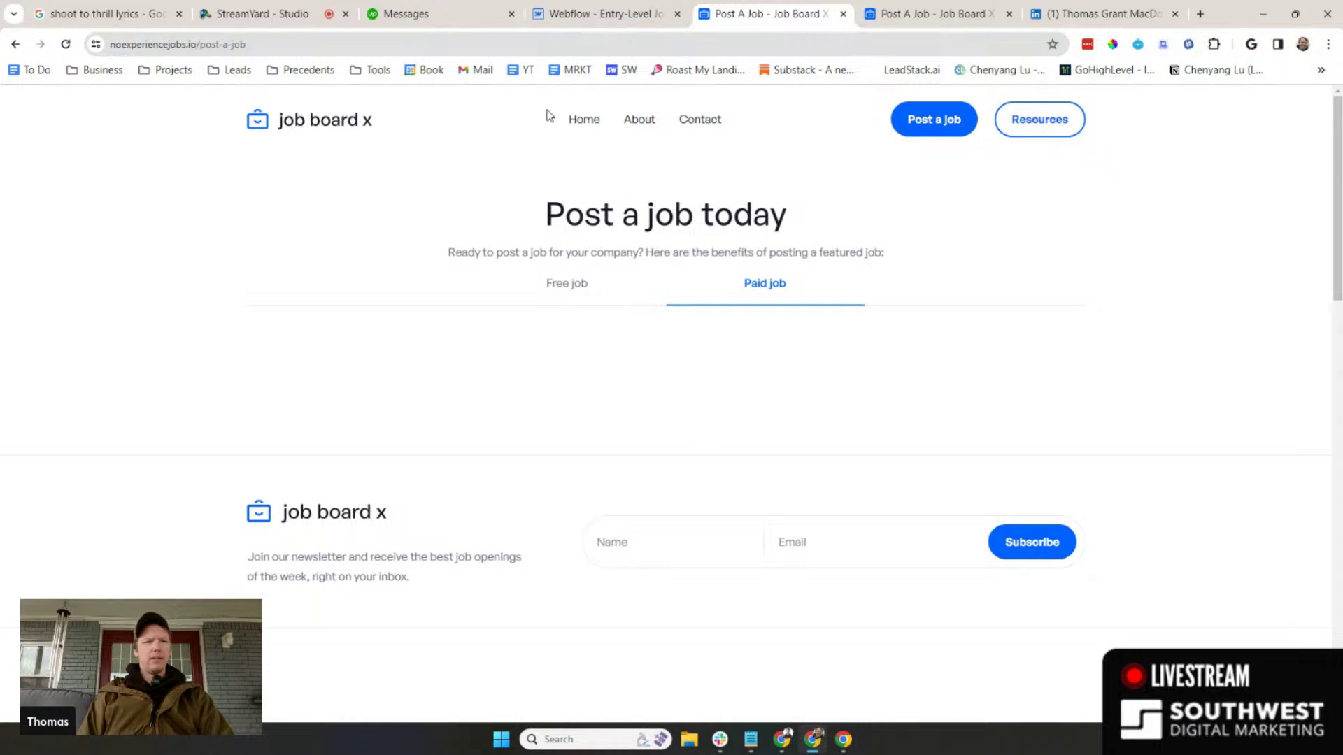
left_click(945, 14)
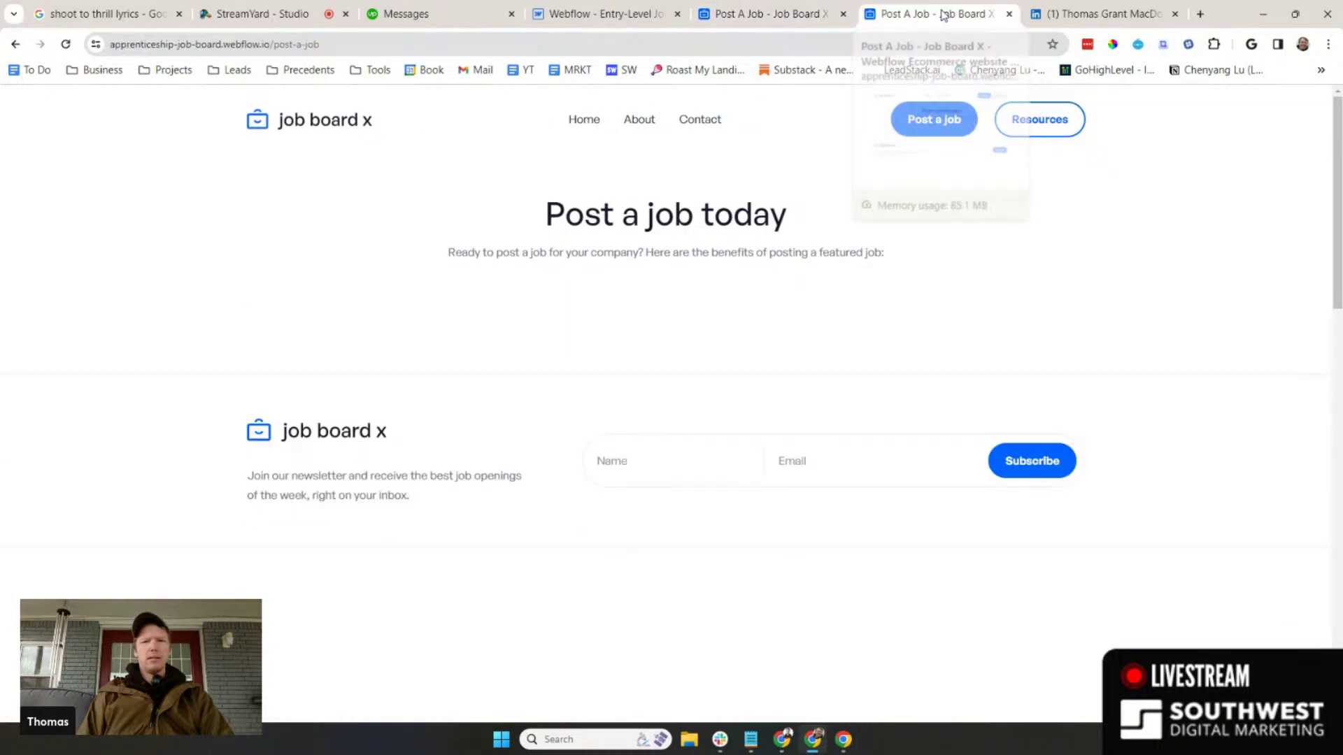
left_click(1009, 14)
left_click(755, 19)
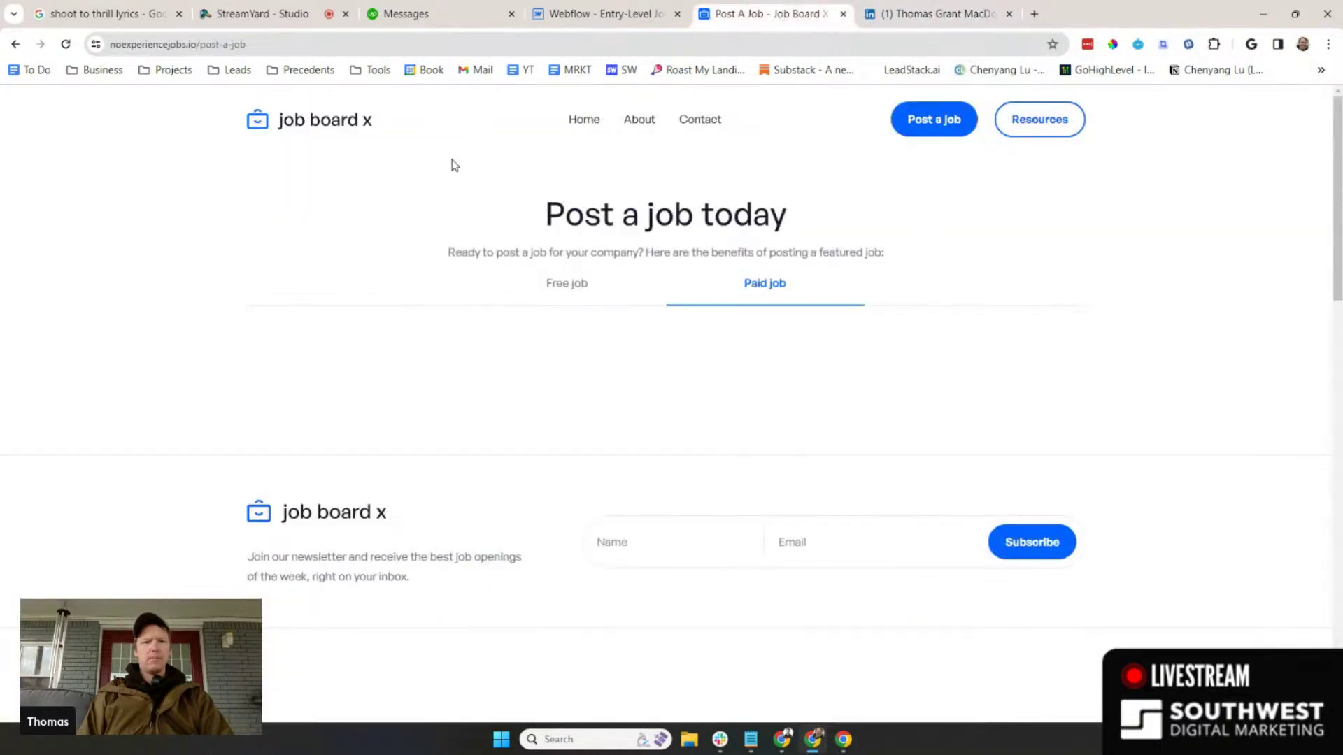
left_click(341, 123)
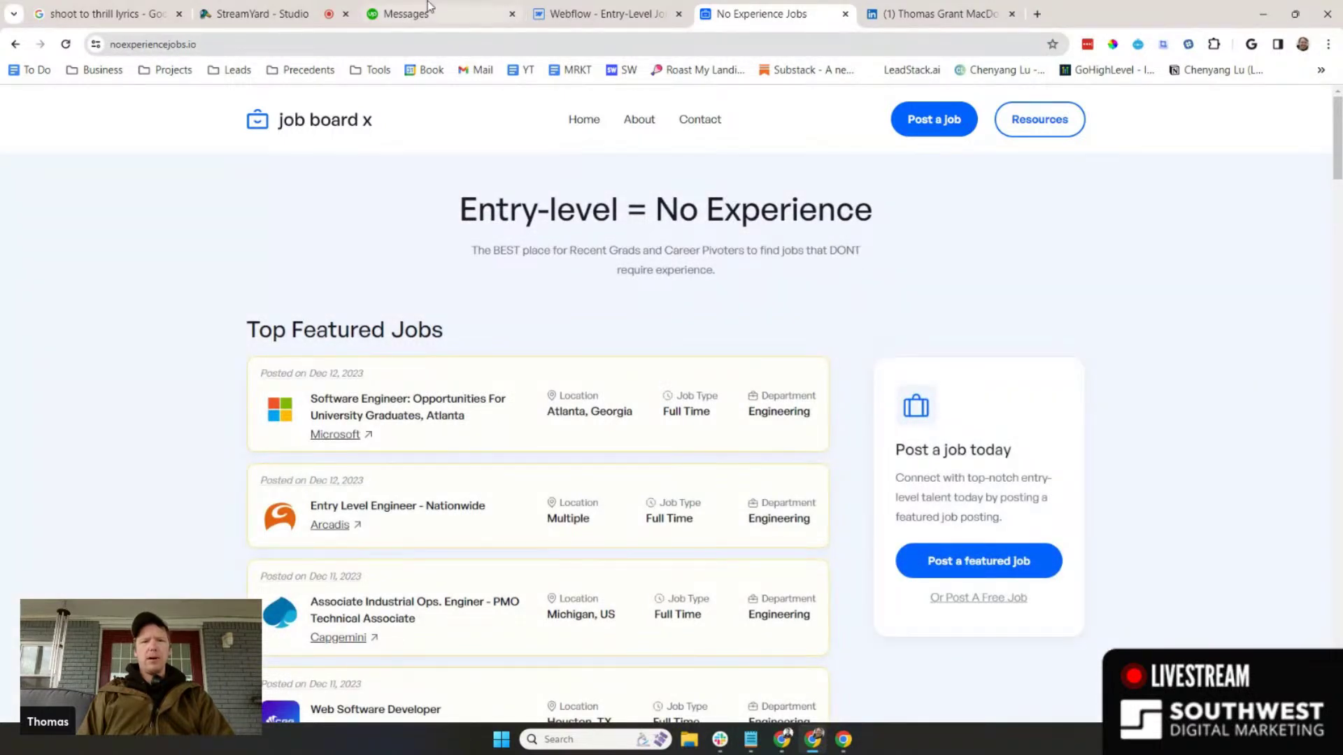
- Open the Home page in the Webflow Designer and correct "DONT" to "DON'T" in the hero paragraph
left_click(543, 19)
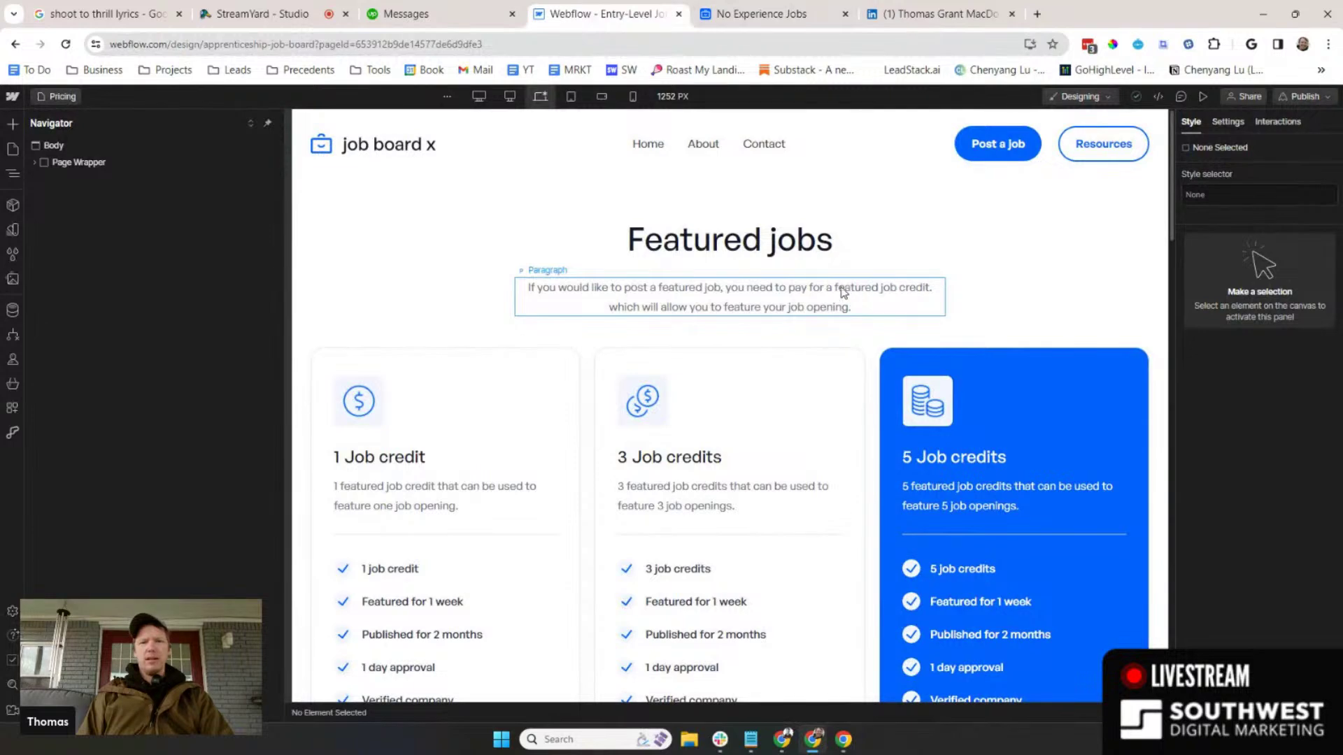
left_click(60, 98)
left_click(82, 203)
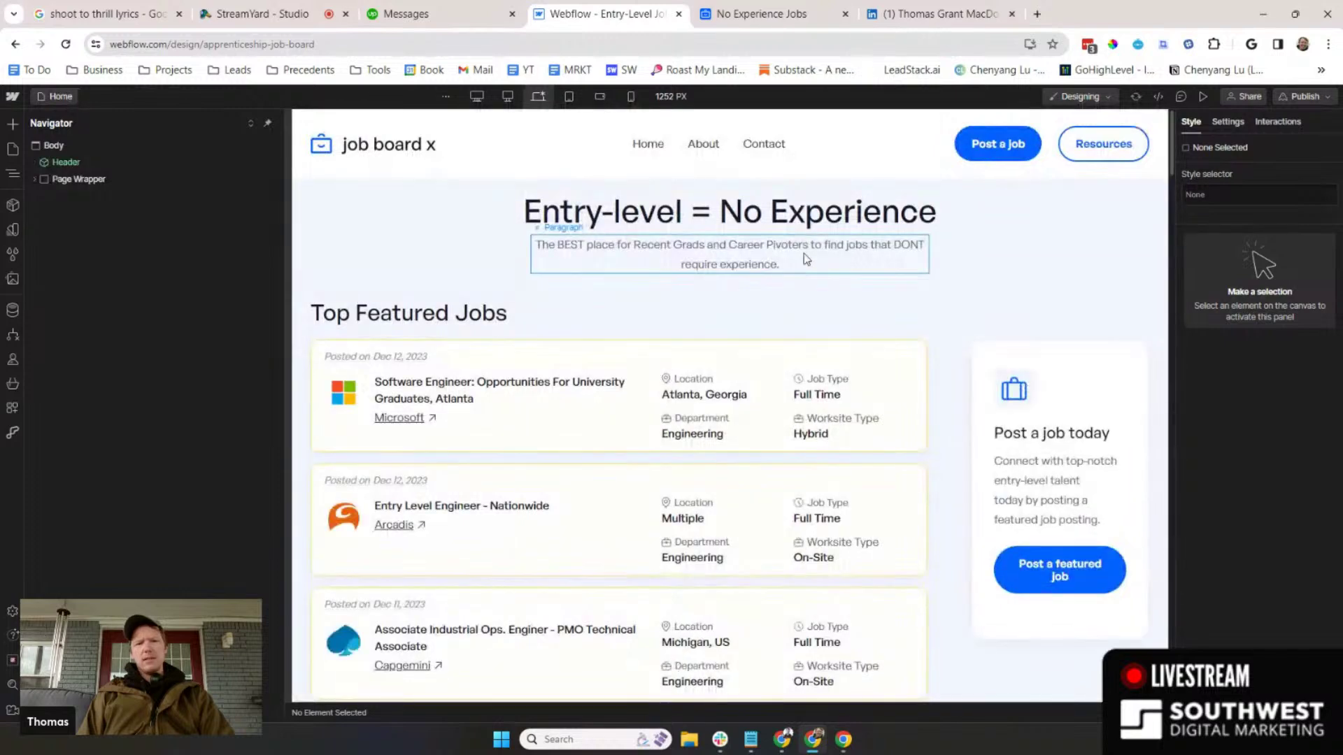
left_click(918, 246)
double_click(918, 246)
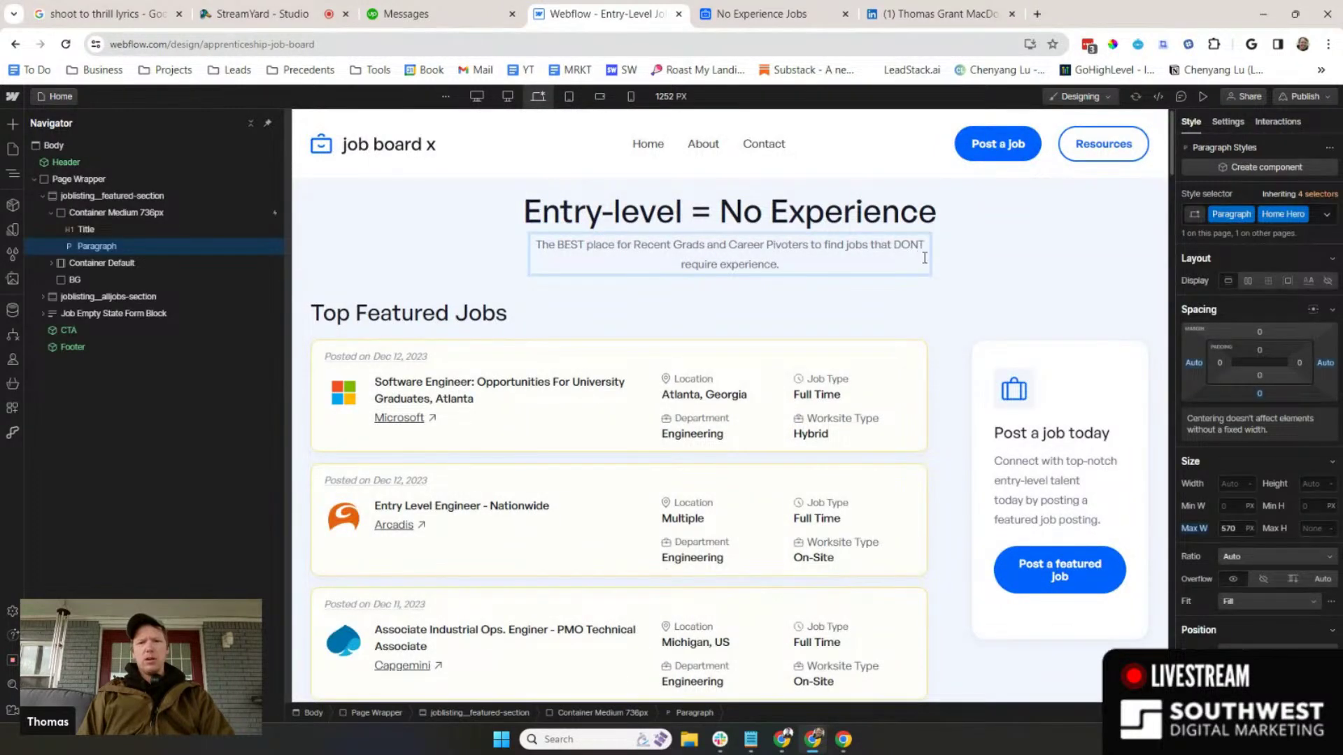
type("'")
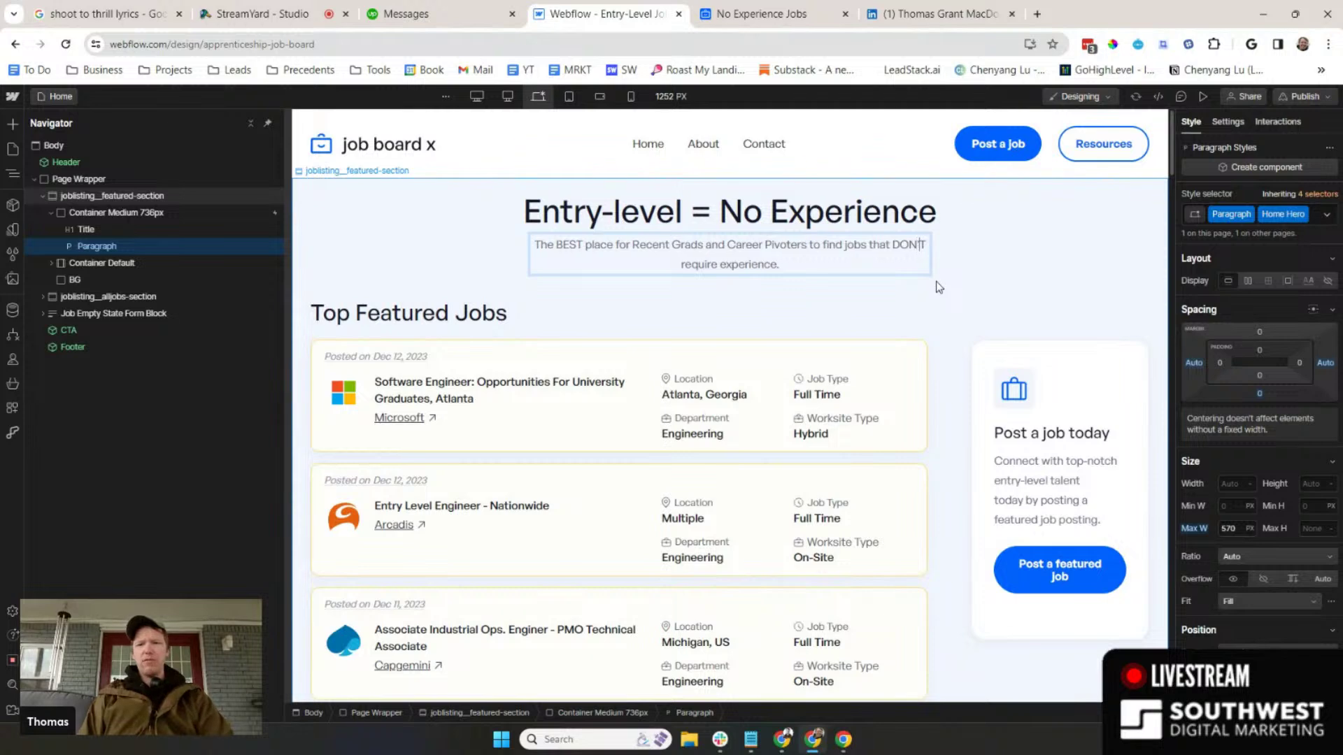
left_click(1062, 263)
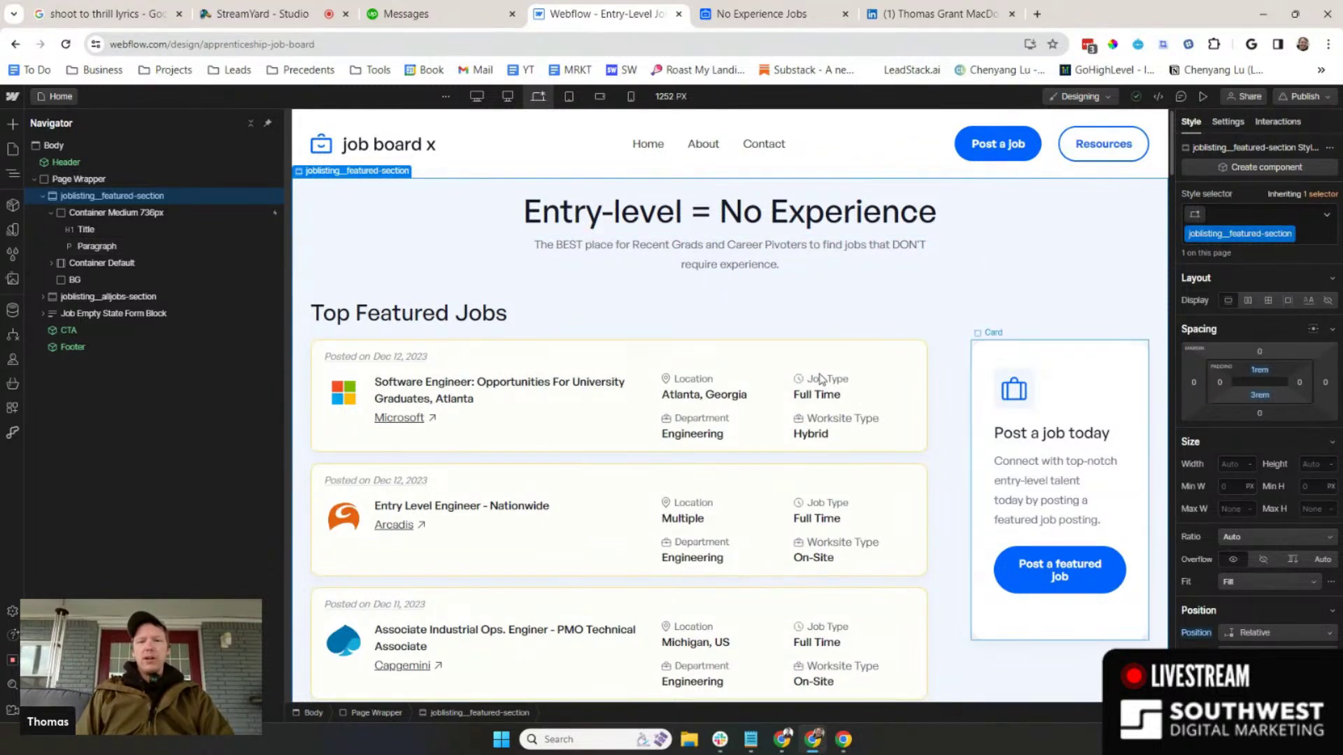
- Look over Webflow's static pages list and the production homepage, and check the StreamYard viewer comments
left_click(11, 151)
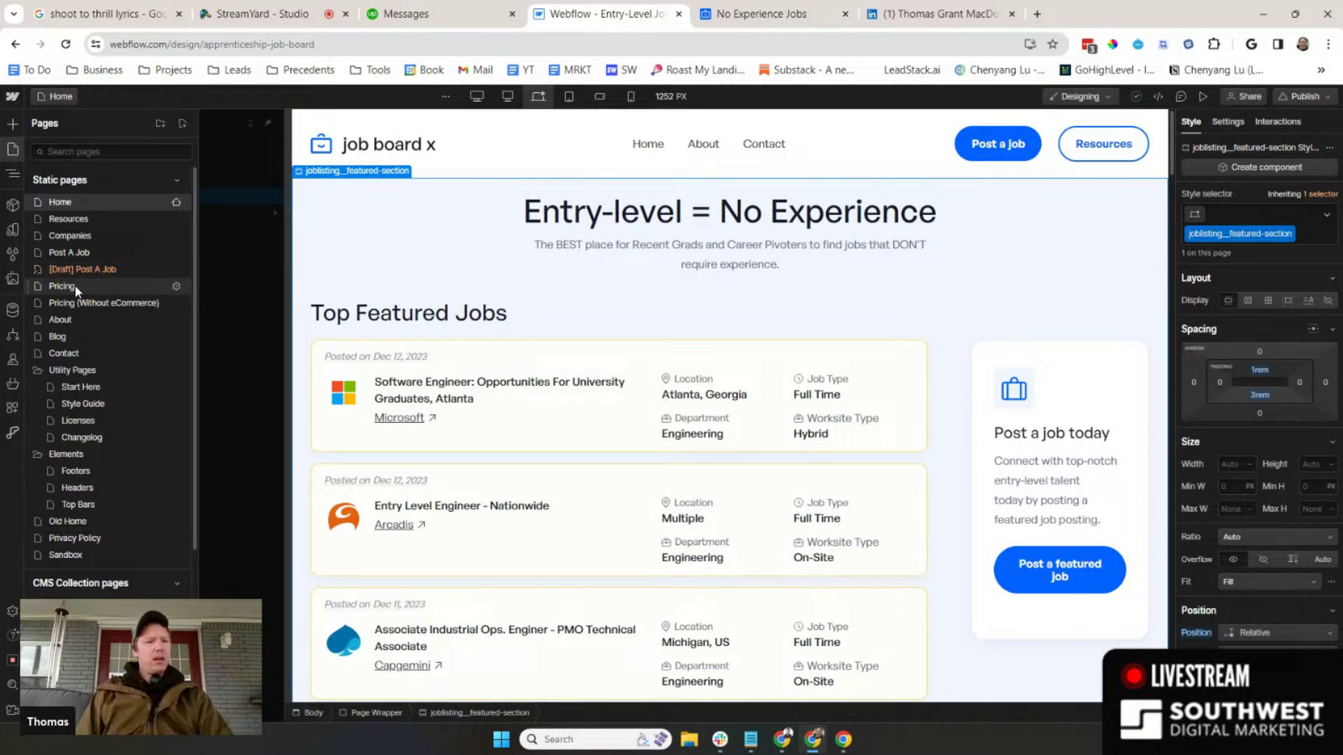
left_click(733, 16)
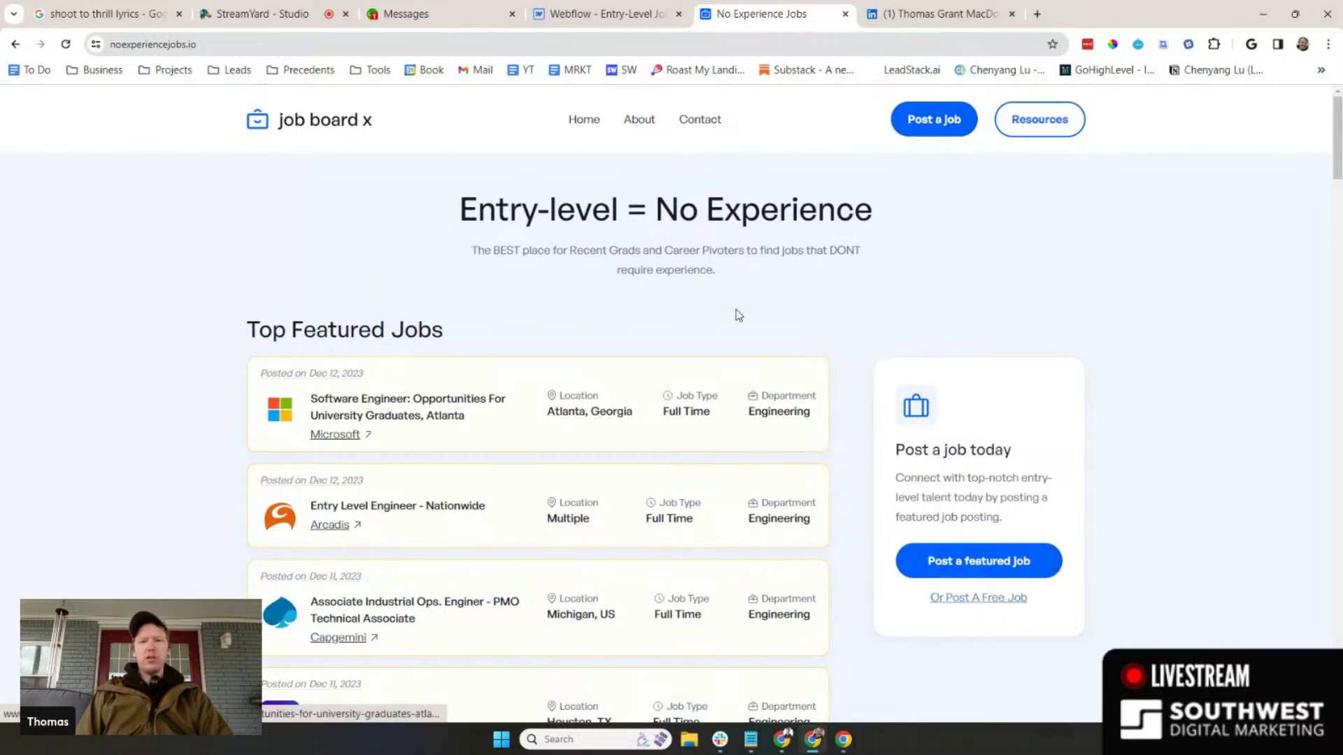
left_click(438, 17)
left_click(238, 14)
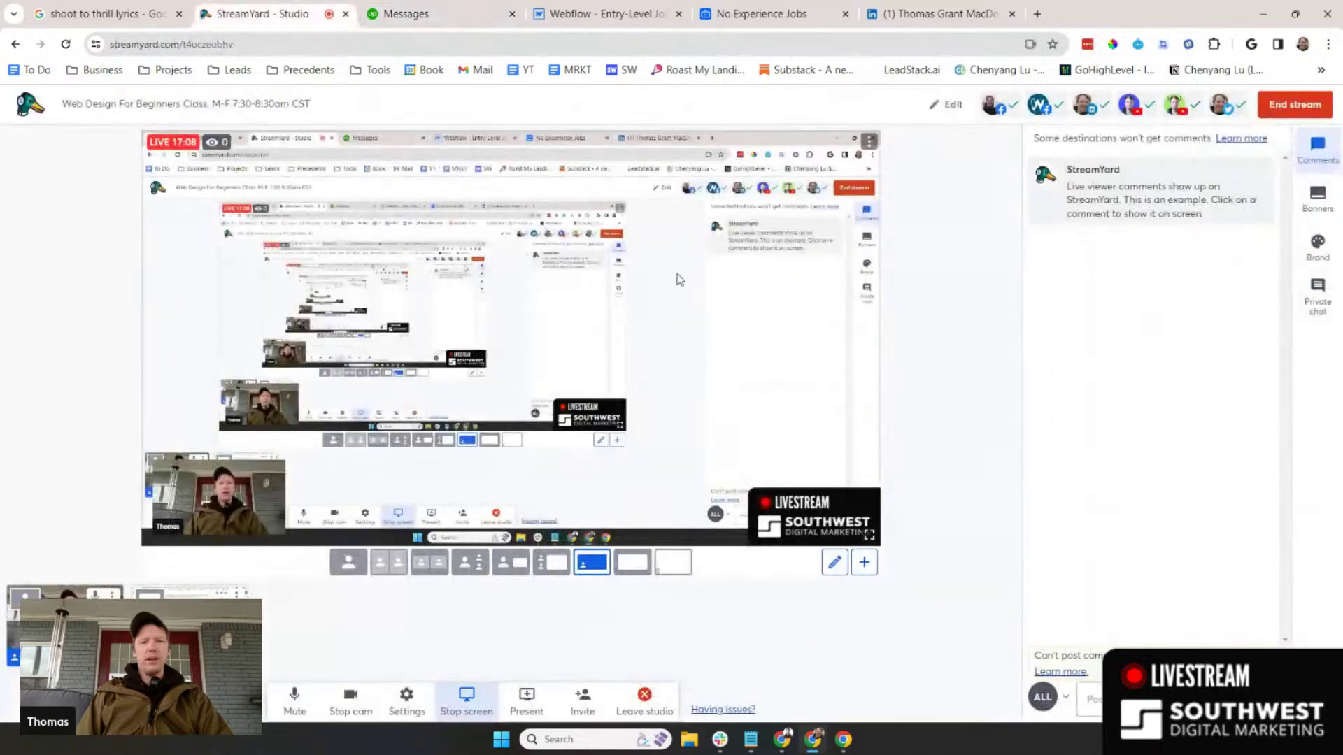
left_click(602, 14)
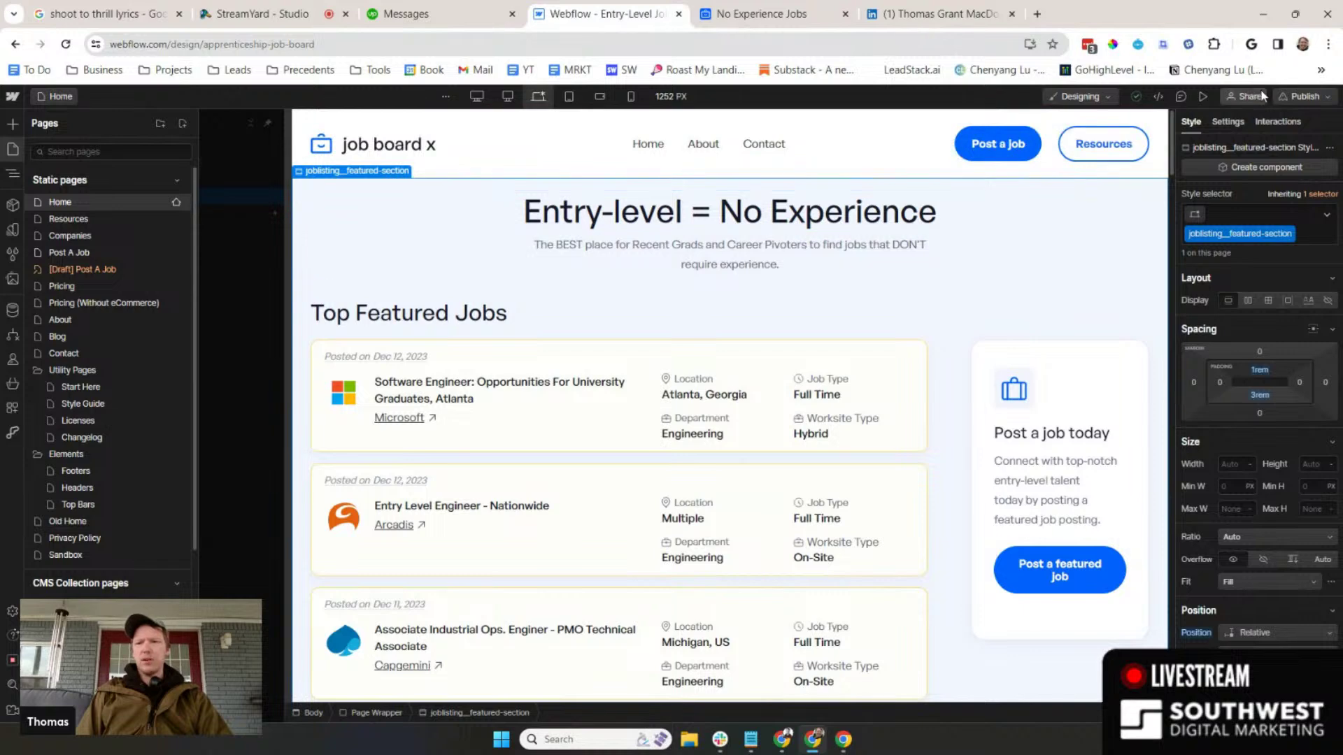
left_click(833, 14)
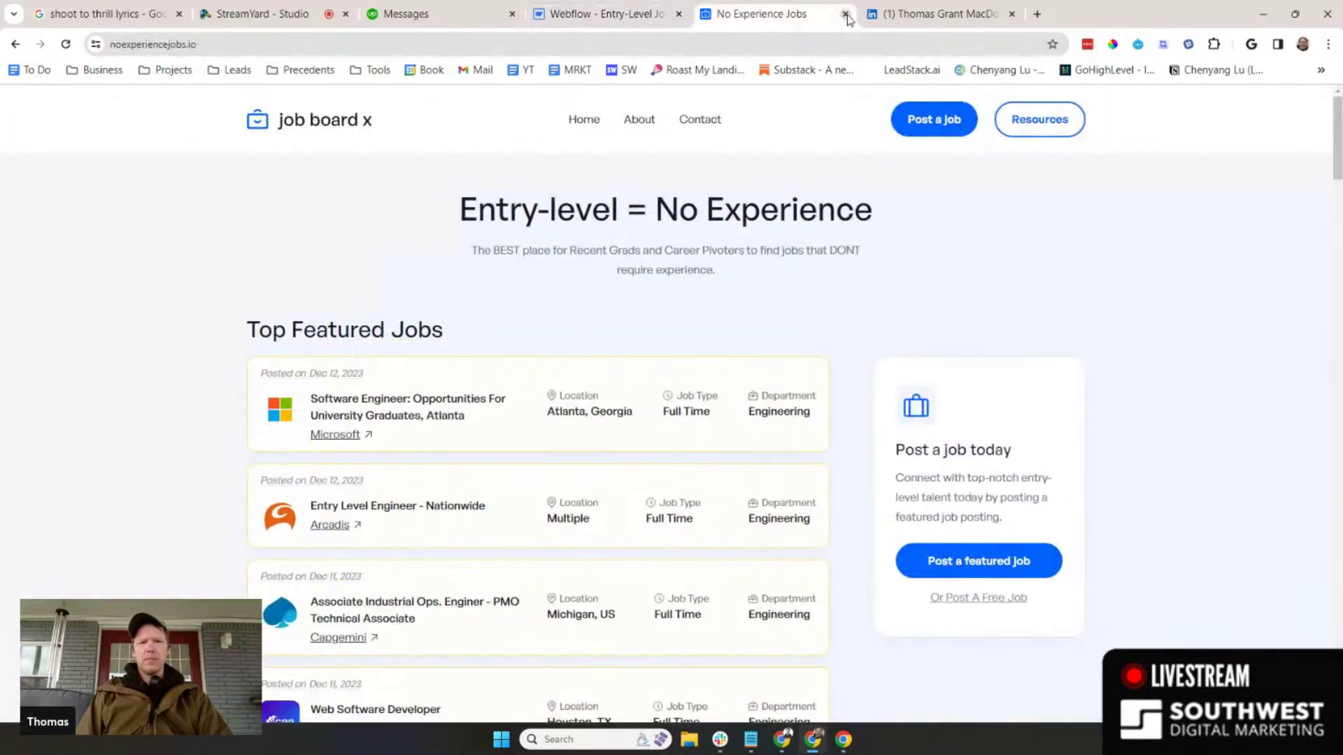
- Open the staging site from Webflow's publish destinations, place it beside the Upwork messages, and examine its homepage
left_click(629, 15)
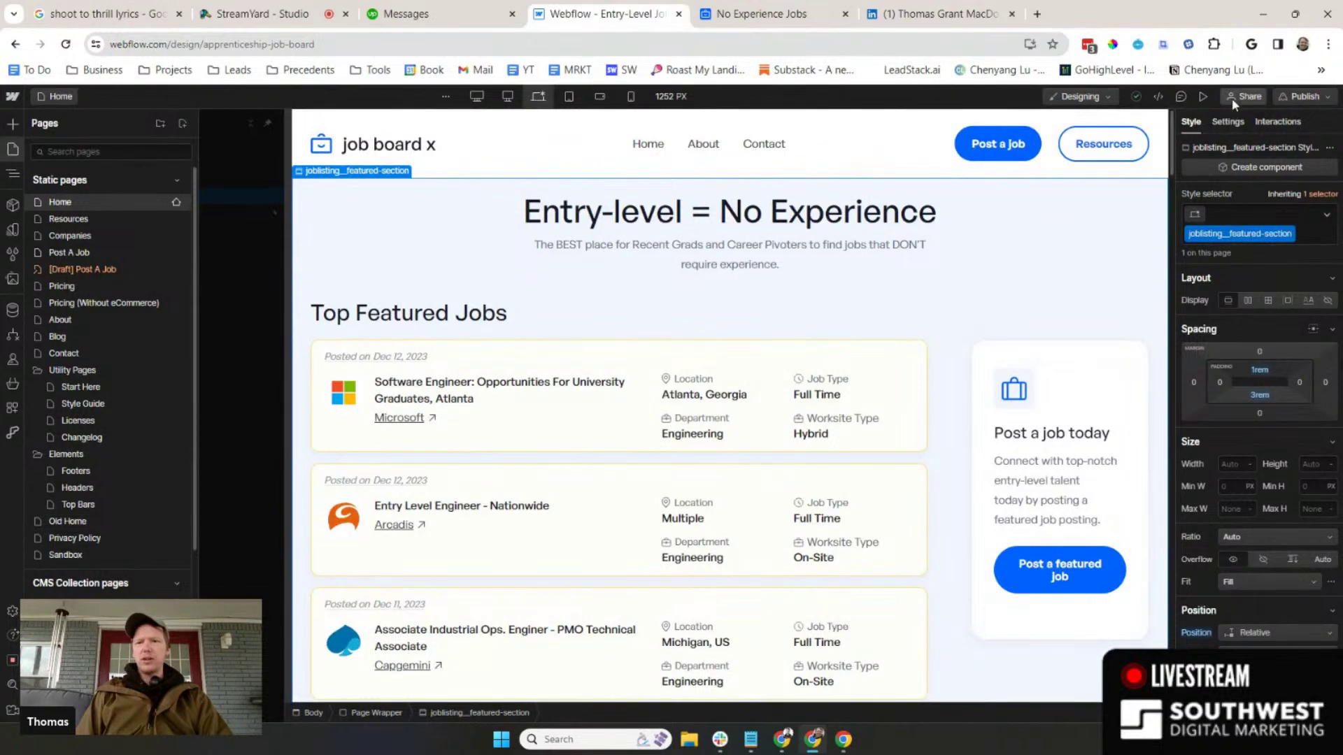
left_click(1305, 97)
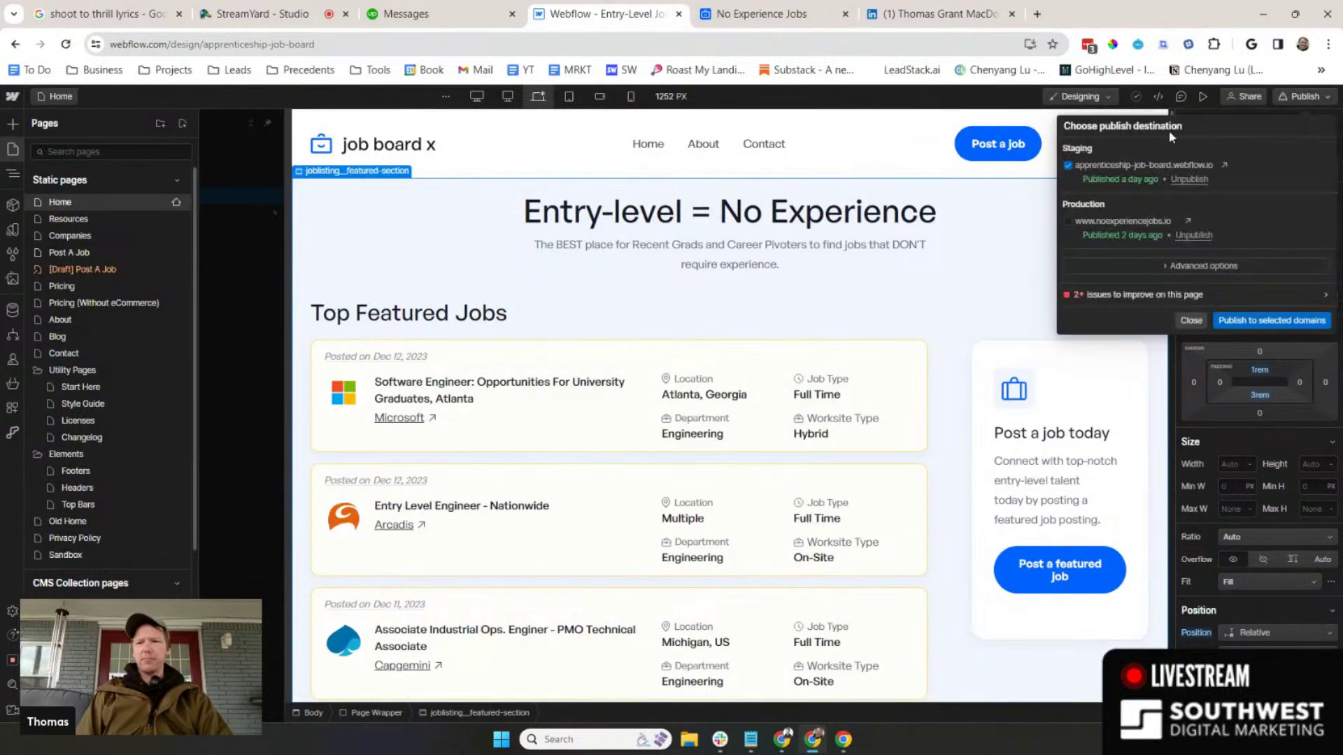
left_click(1224, 165)
left_click_drag(754, 16, 589, 16)
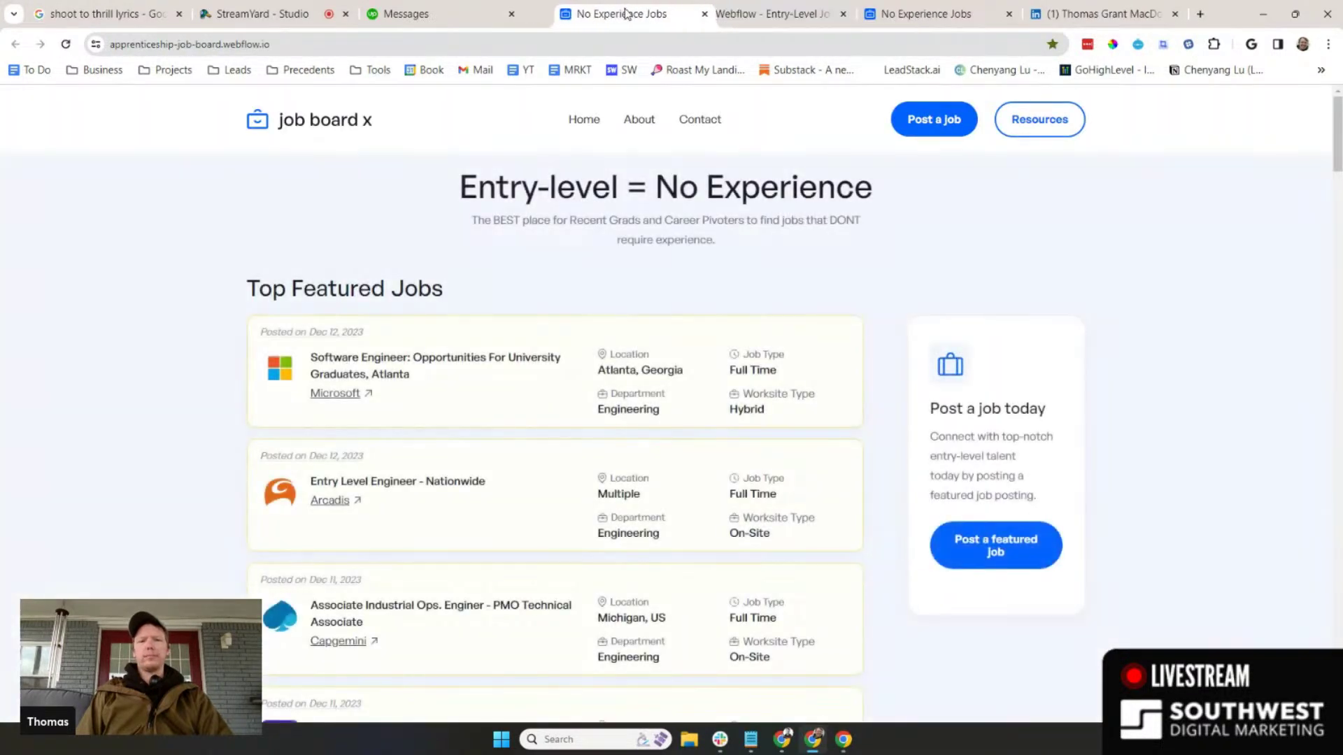
scroll(1119, 321, "down", 3)
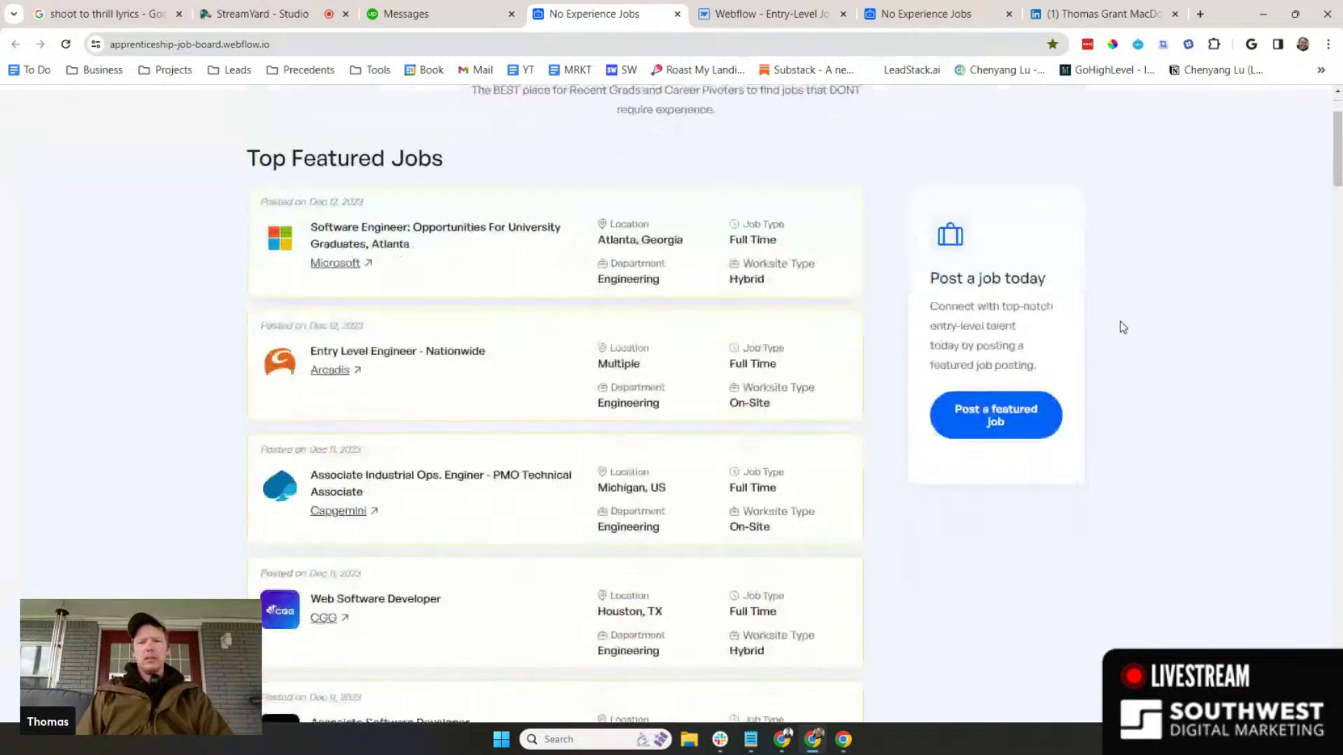
scroll(1007, 381, "up", 3)
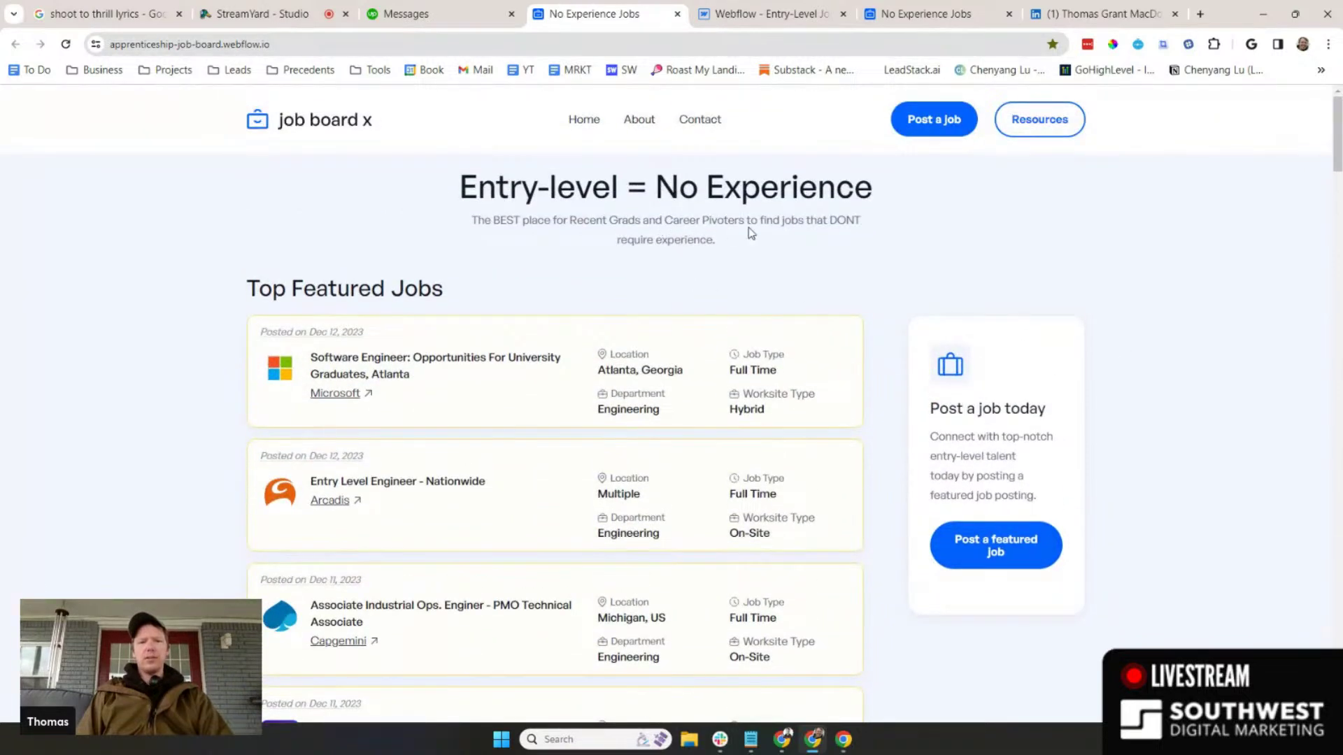
- Read the client's latest reply about the Post A Job page in Upwork and check StreamYard for comments
left_click(413, 13)
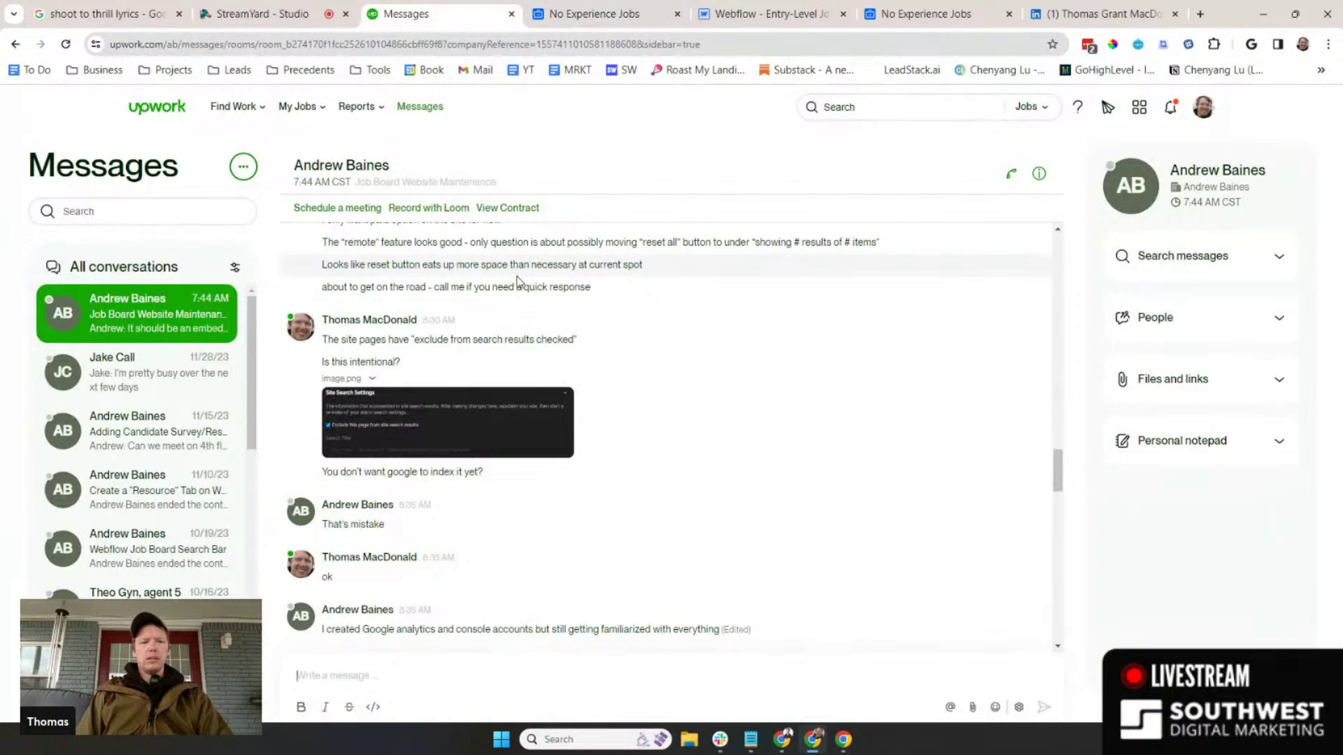
scroll(518, 281, "down", 15)
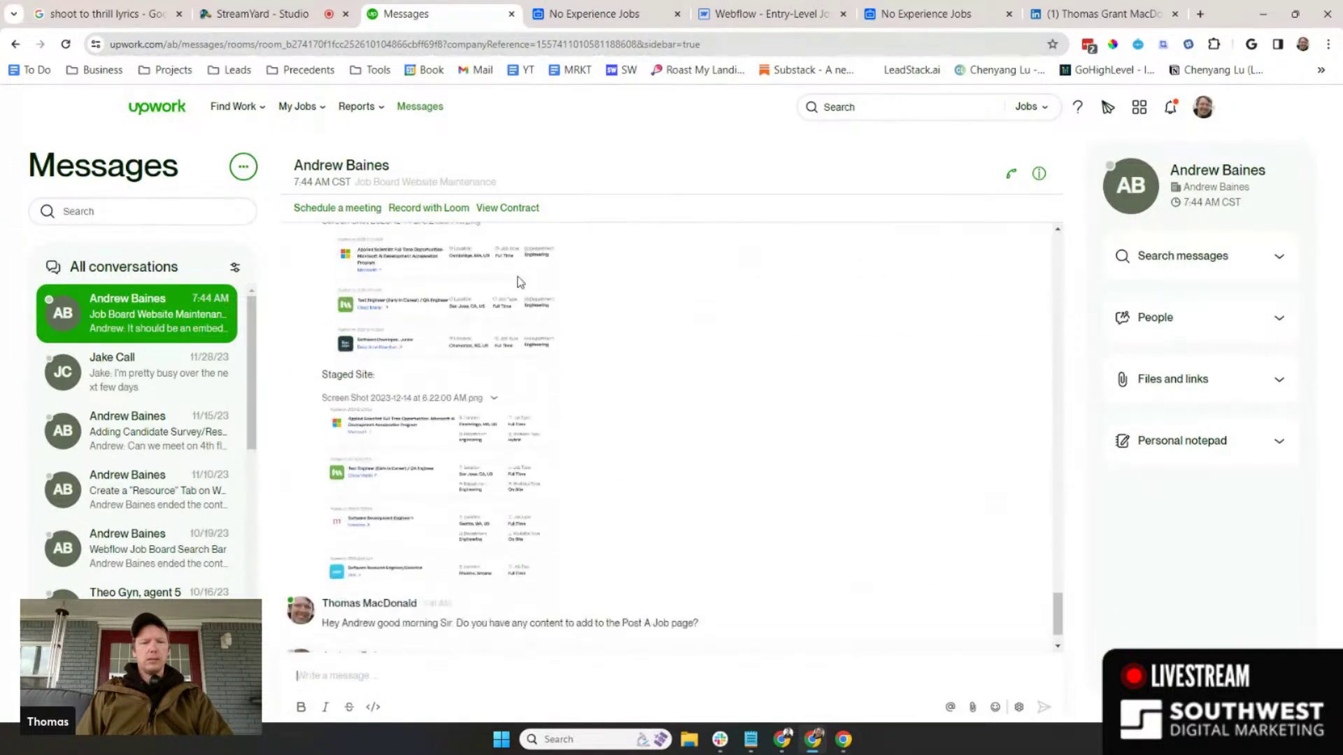
scroll(518, 282, "down", 1)
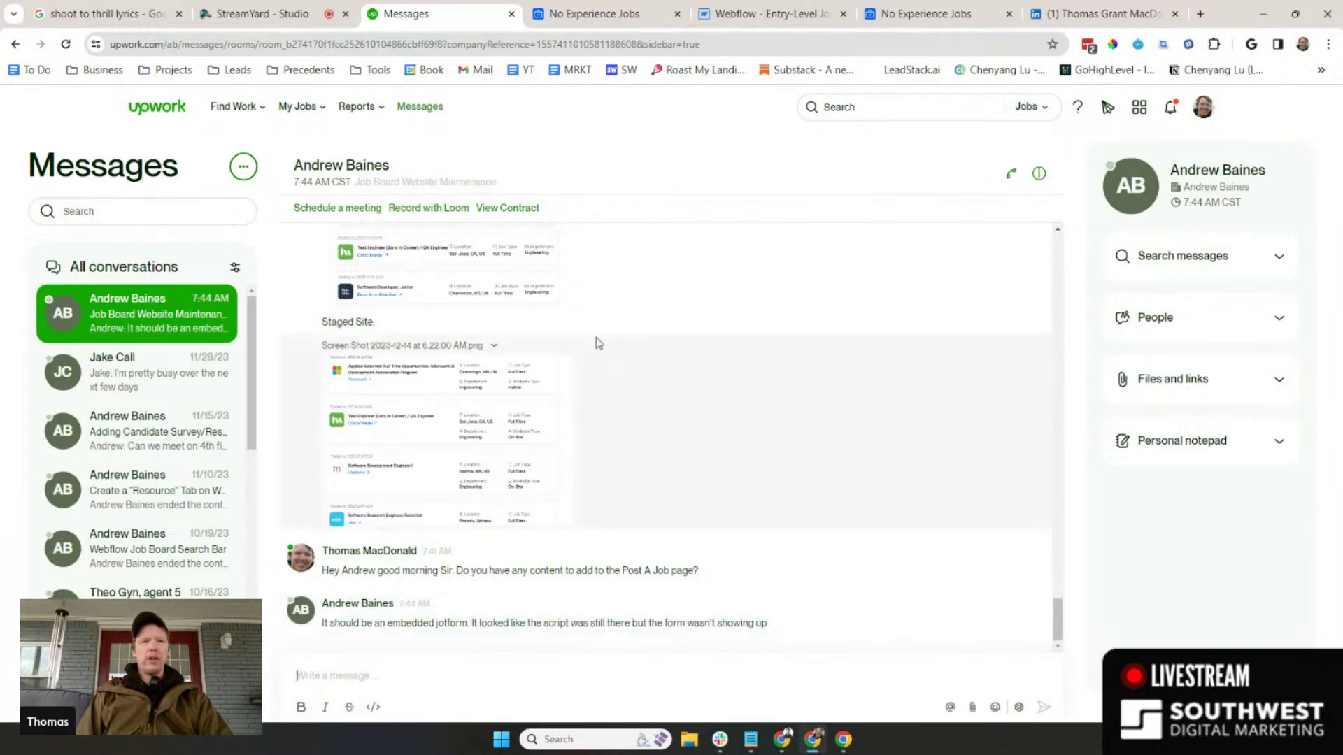
left_click(266, 14)
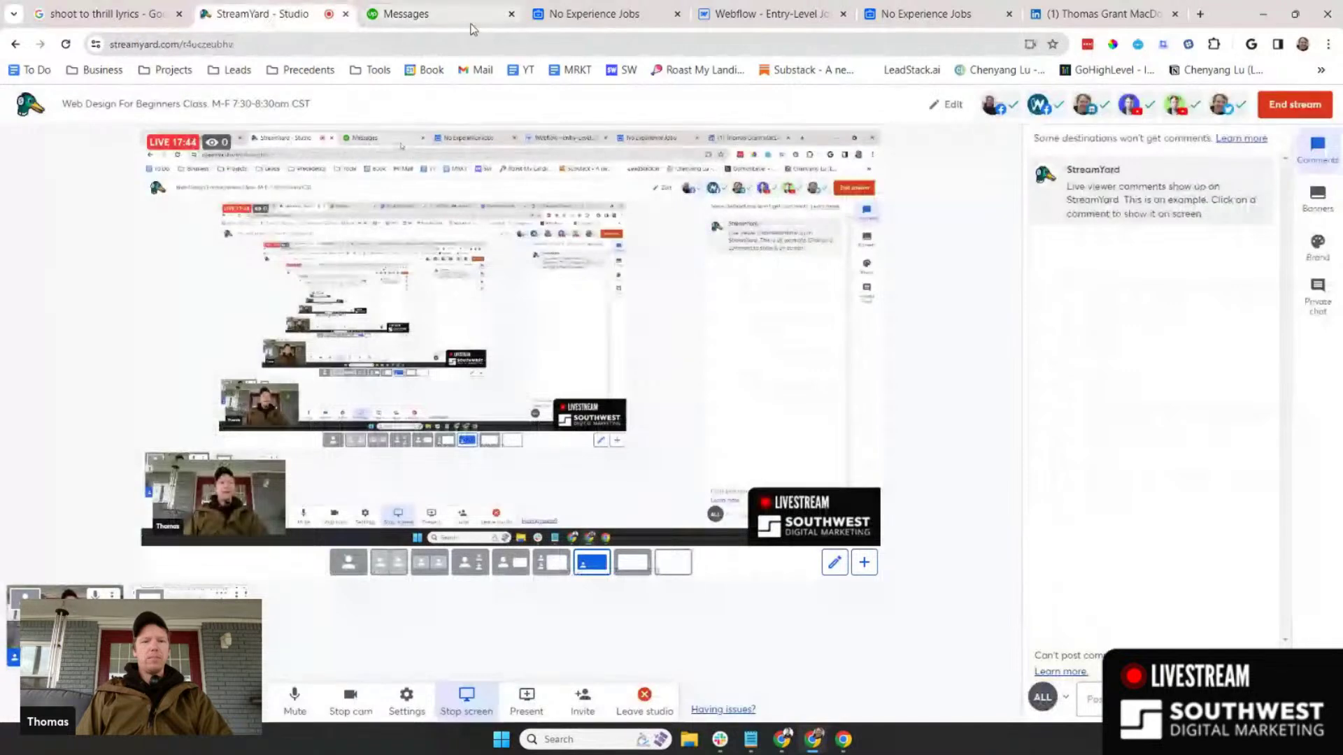
- Send the client "ok" in the Upwork messages and draft the question "Also, how does a user find the pricing page"
left_click(413, 14)
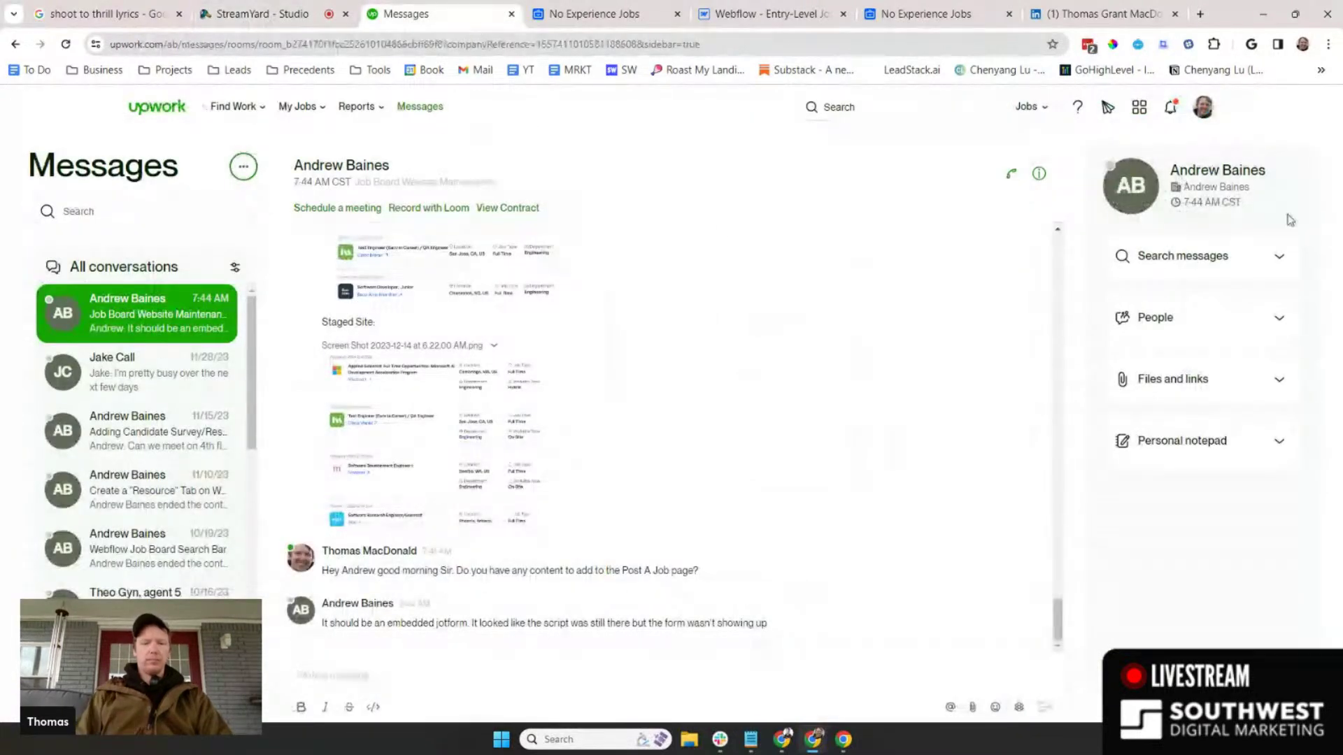
type("ok")
key("Return")
type("Also,")
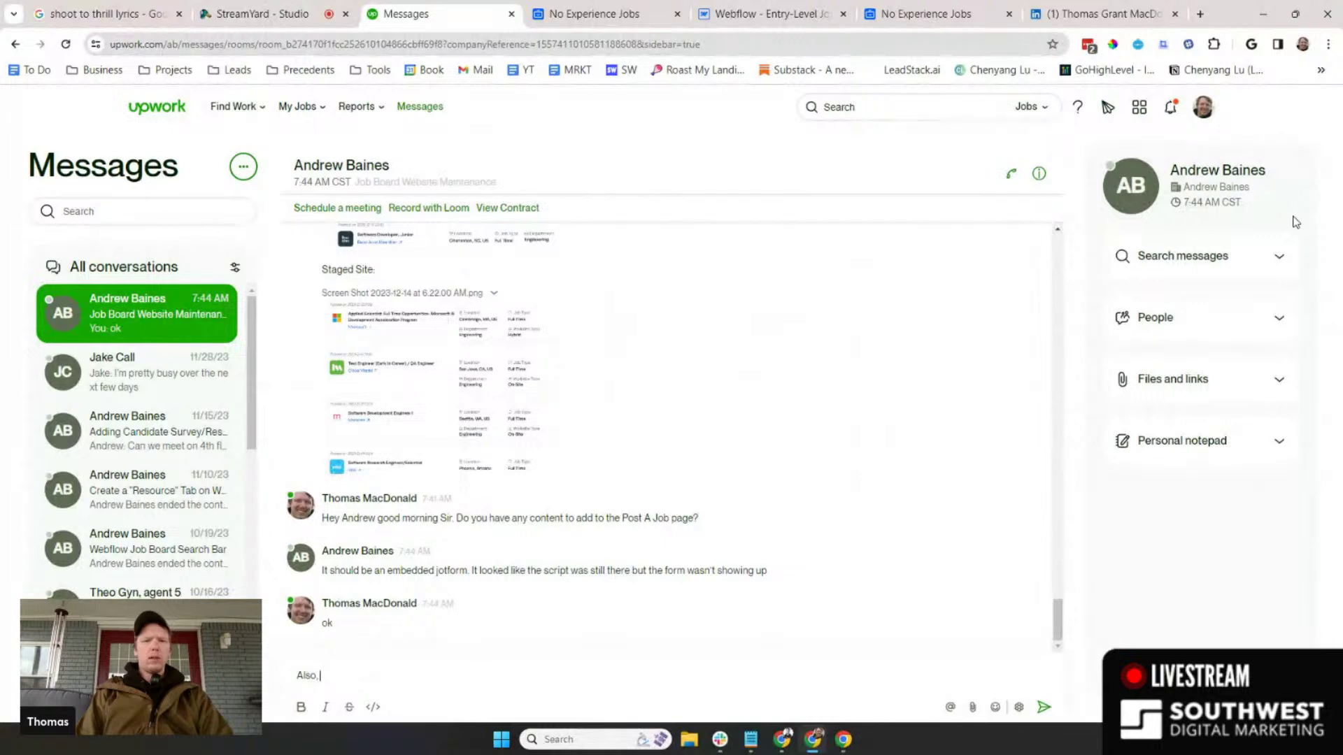
type(" hwo")
type(" how to")
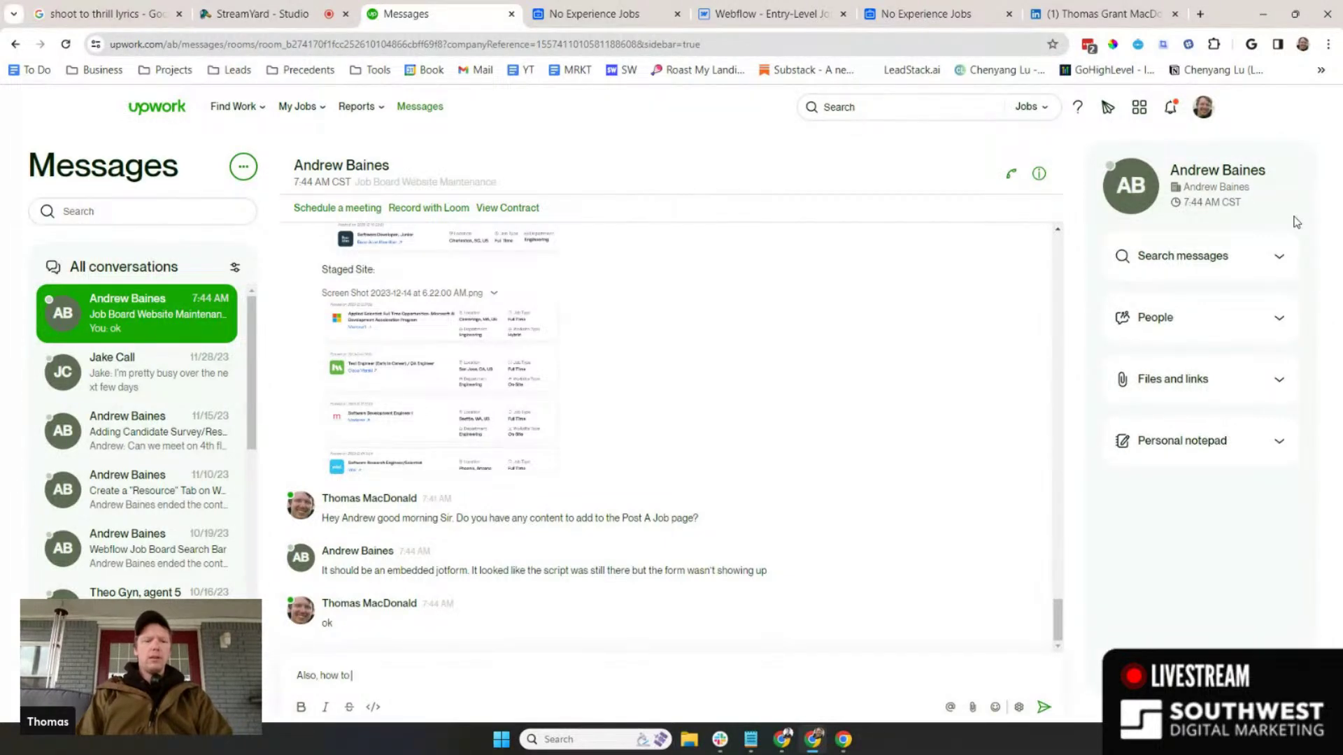
key("BackSpace")
key("BackSpace")
type("does a user find the pricing ")
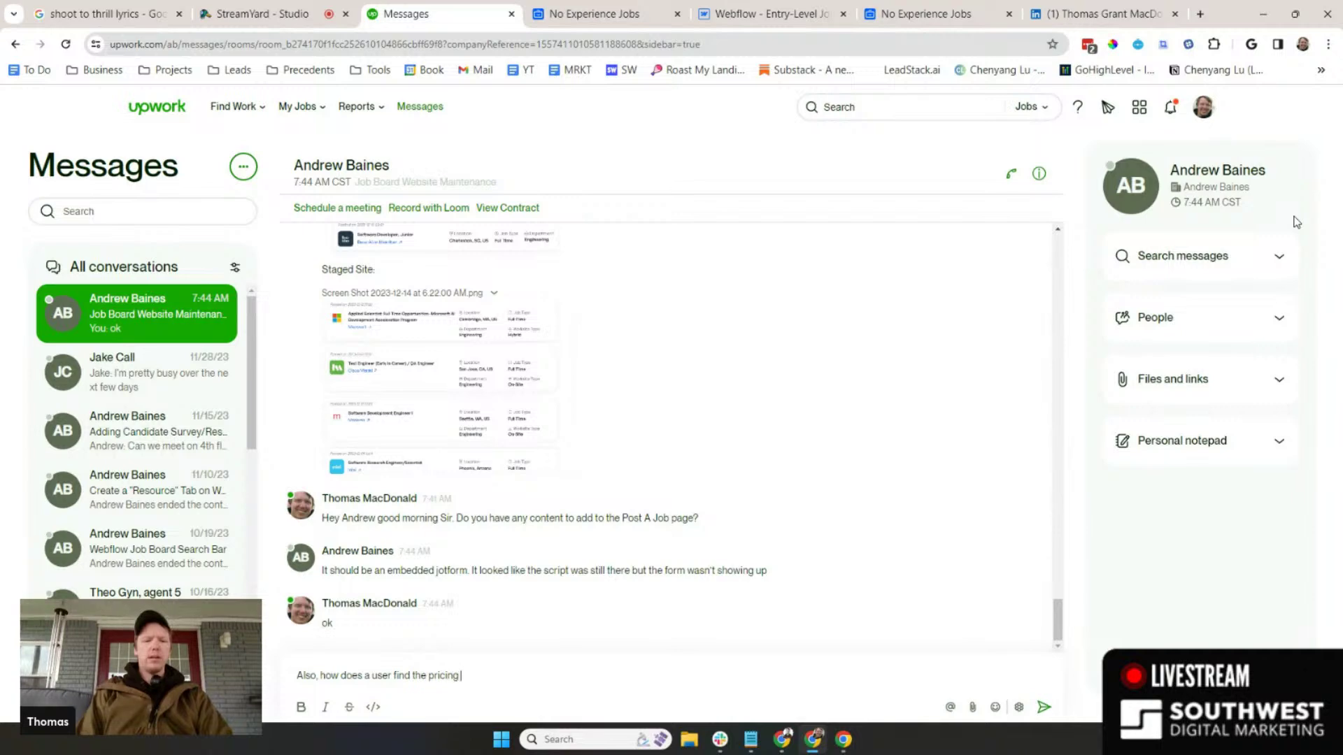
type("page")
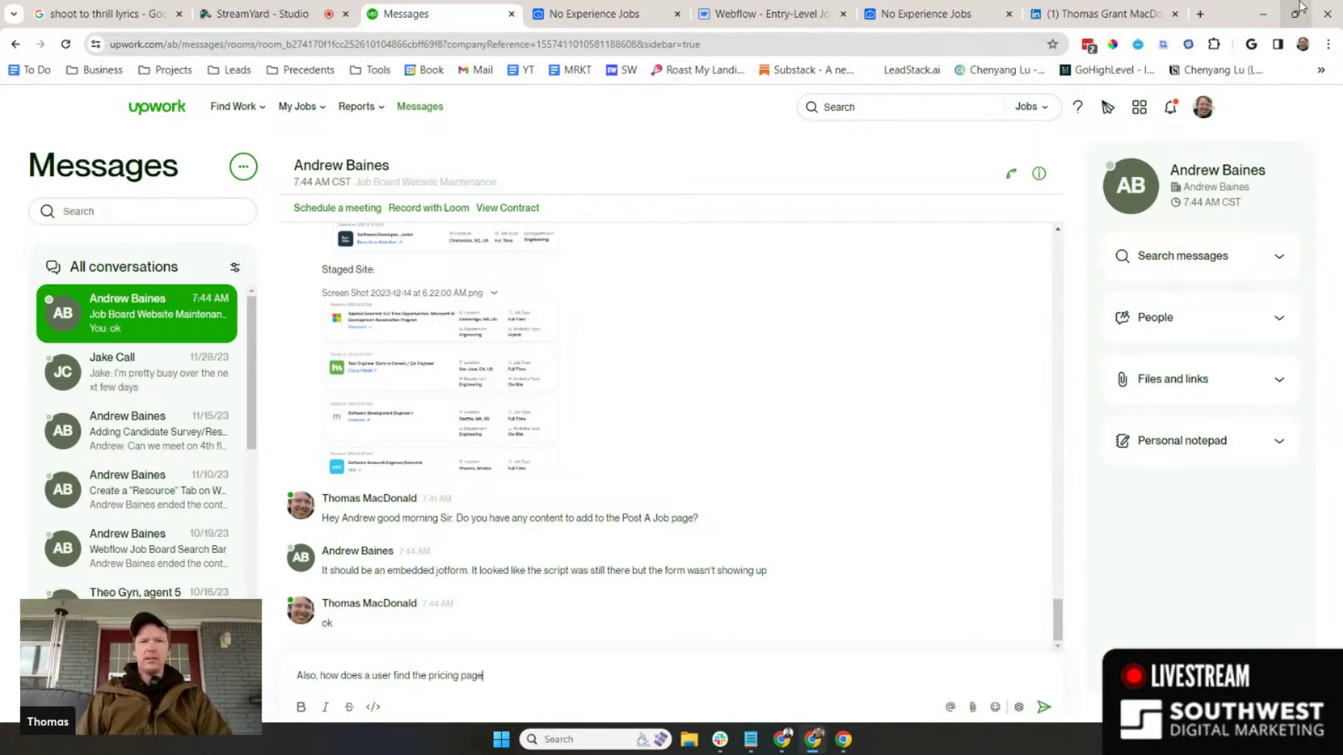
- Open the featured job posting page from the production homepage and examine its content for a route to pricing
left_click(770, 14)
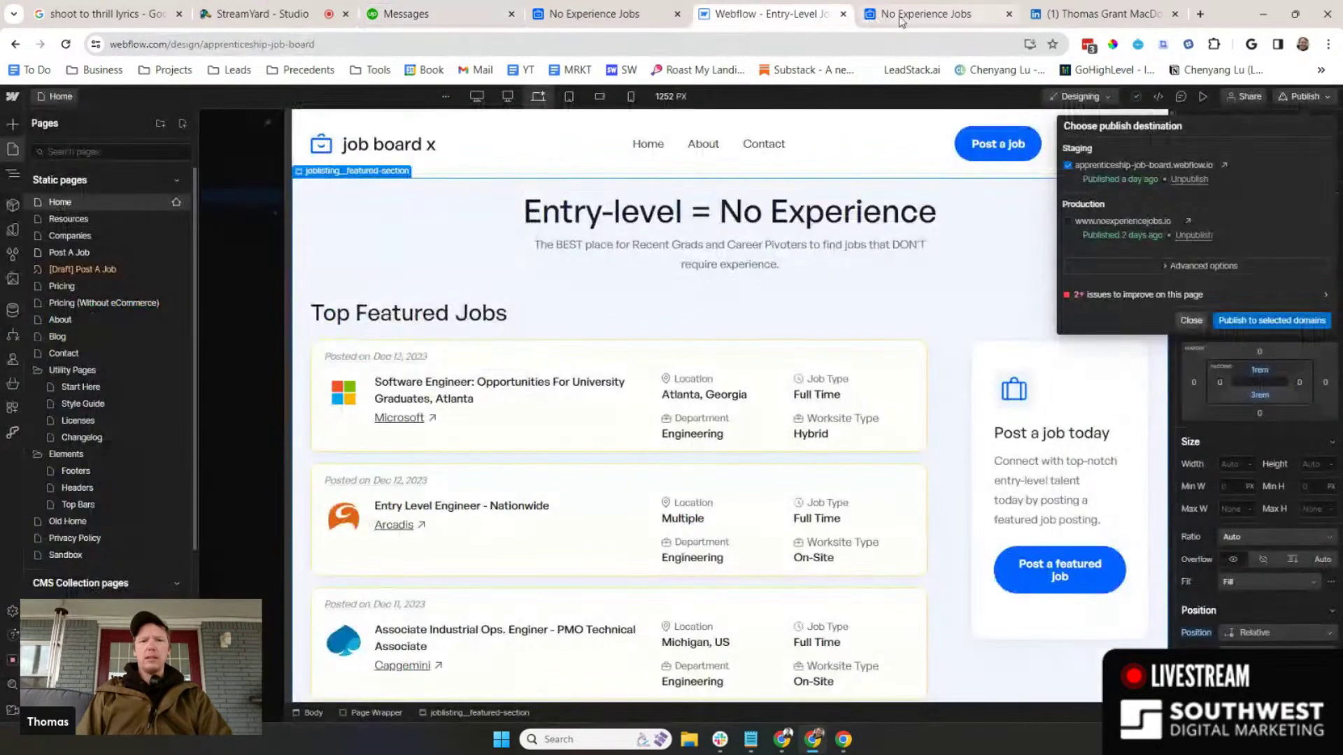
left_click(927, 14)
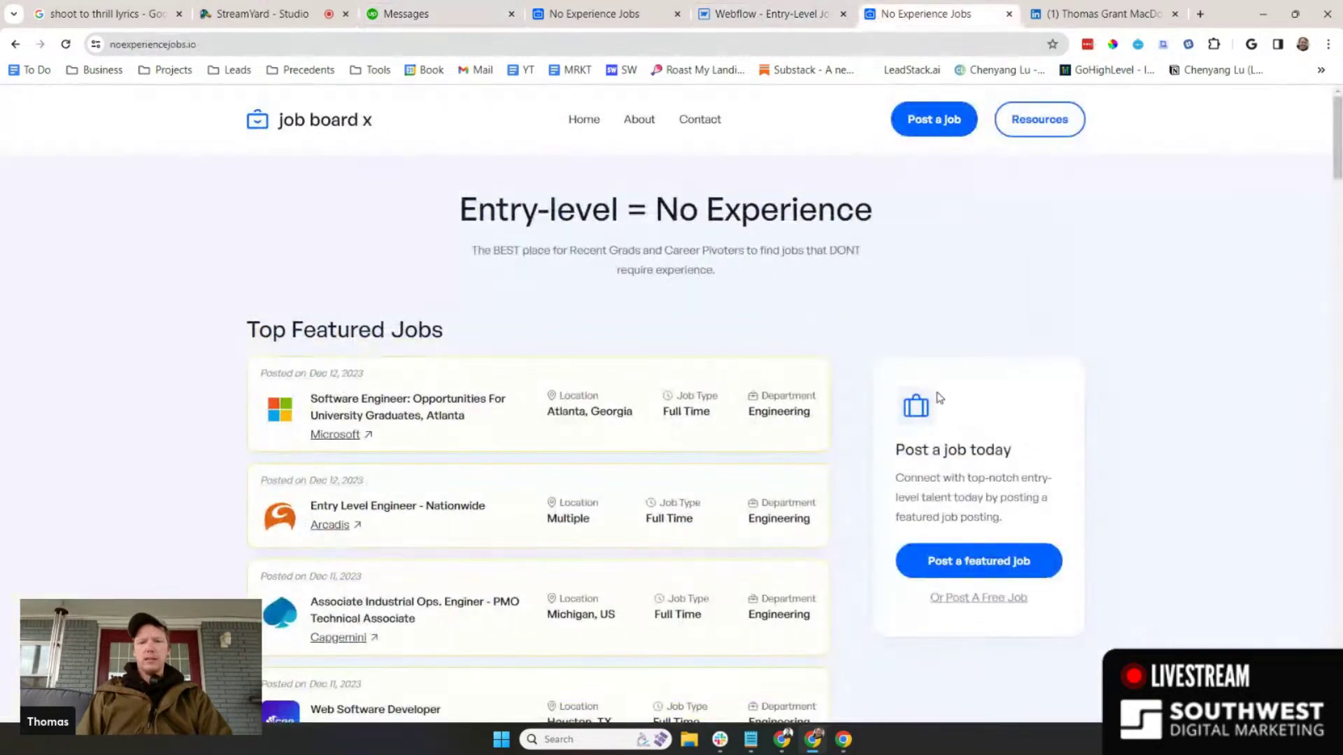
left_click(978, 570)
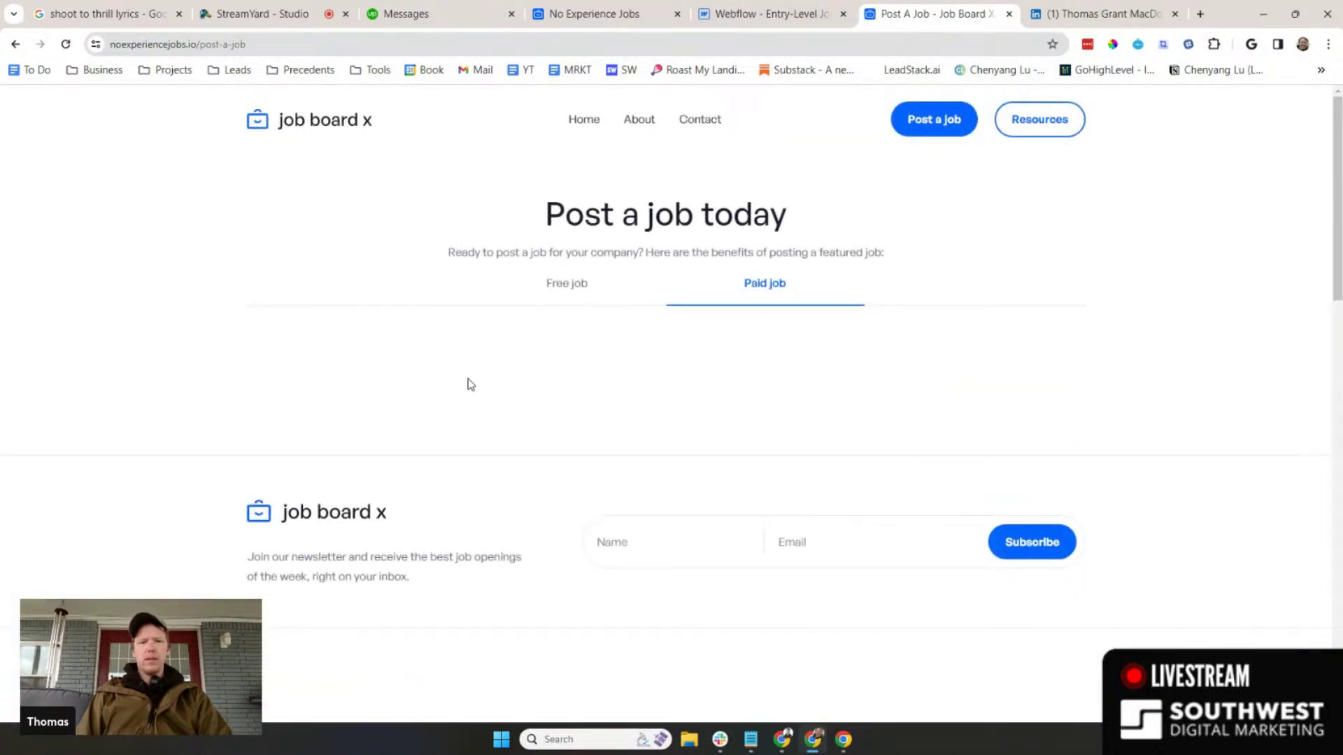
scroll(467, 382, "down", 3)
scroll(468, 383, "up", 1)
scroll(467, 380, "down", 2)
scroll(483, 336, "up", 4)
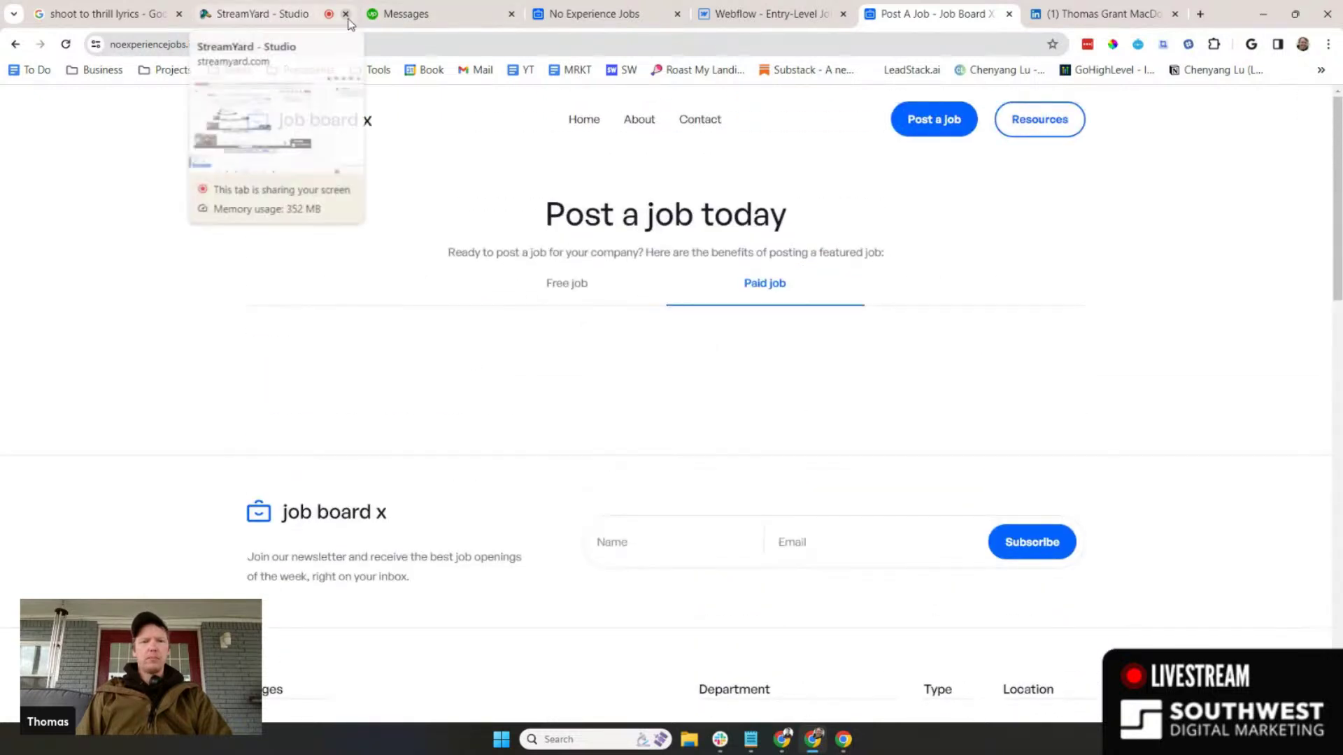
- Reword the drafted Upwork question to "Also, how does a user navigate to the pricing page?" and send it to the client
left_click(403, 14)
left_click(460, 675)
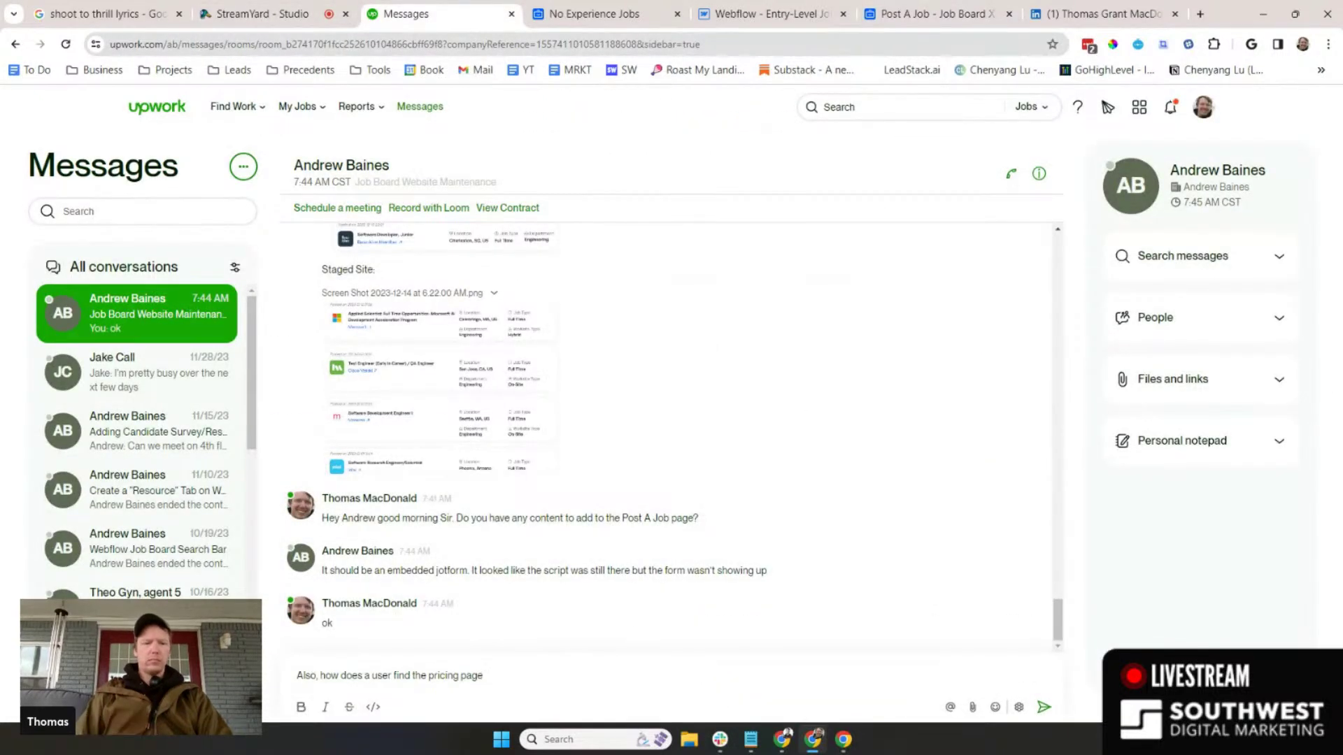
key("BackSpace")
key("BackSpace")
key("BackSpace")
key("BackSpace")
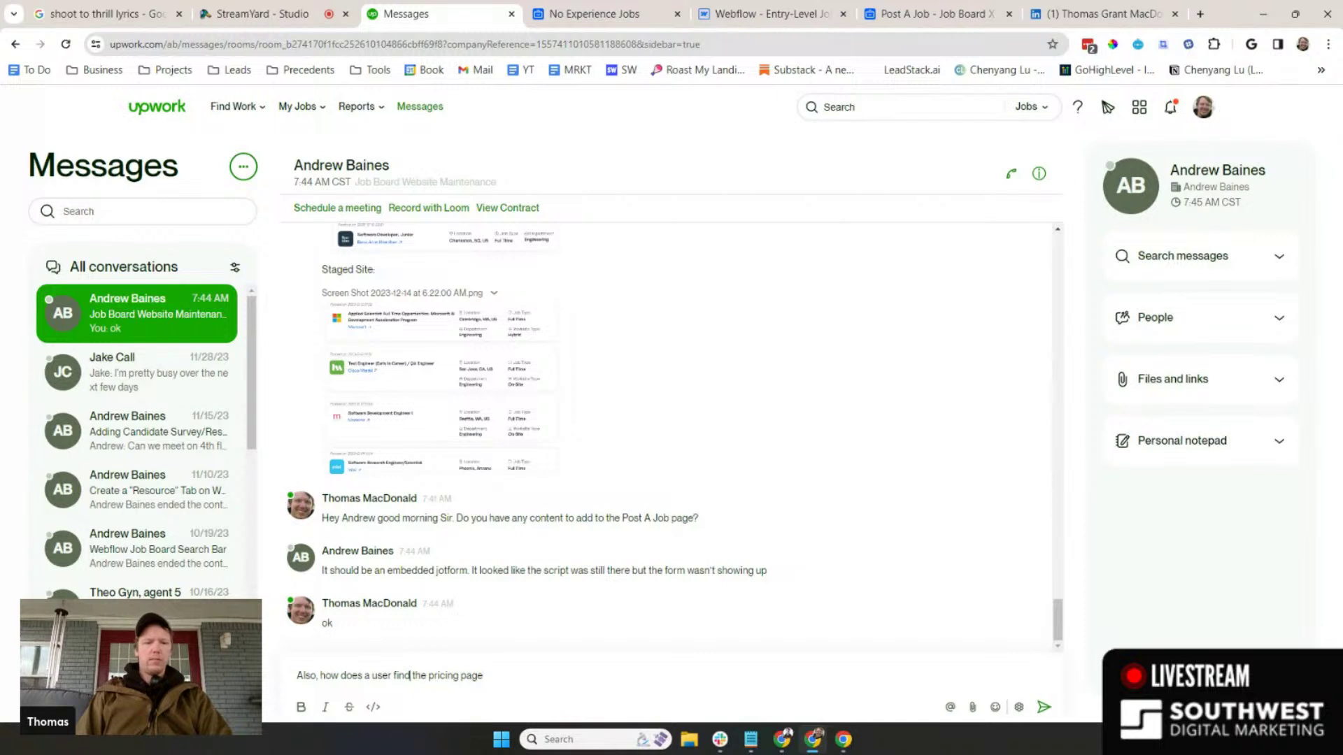
type("navi")
type("gate to")
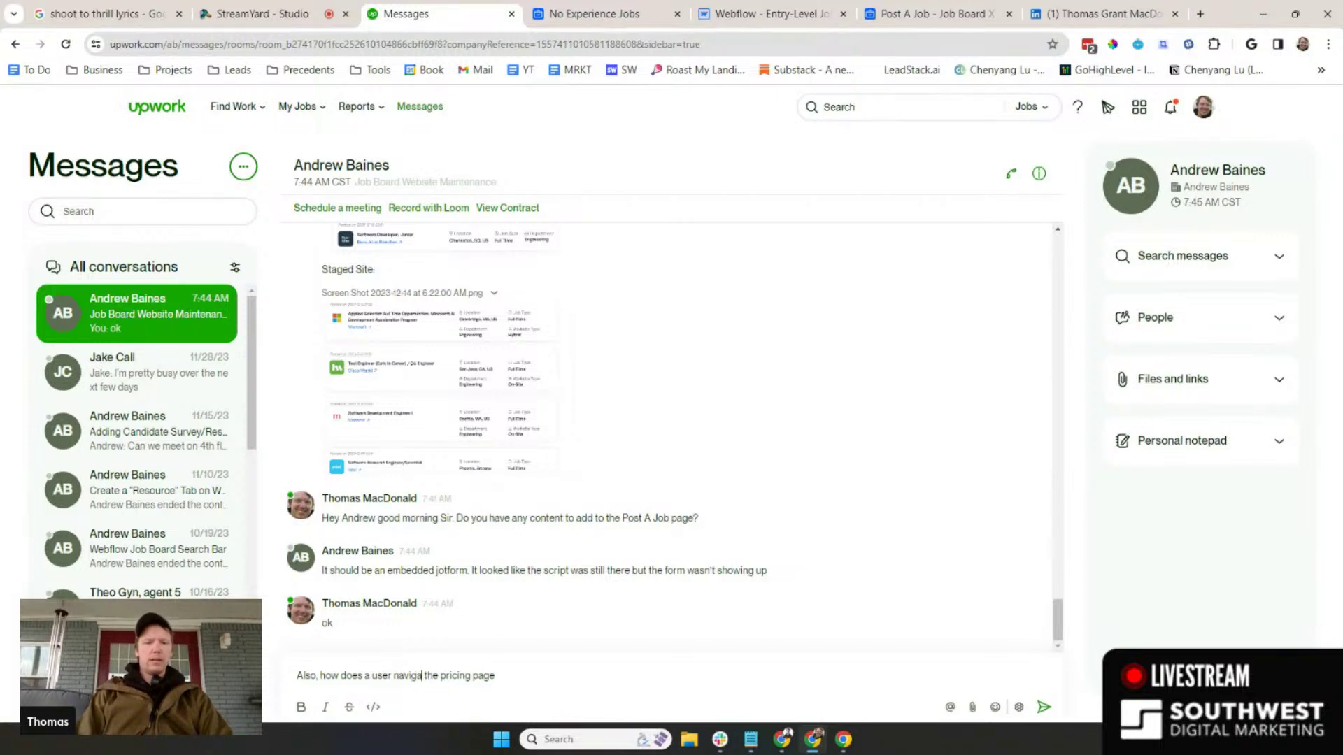
left_click(516, 676)
type("?")
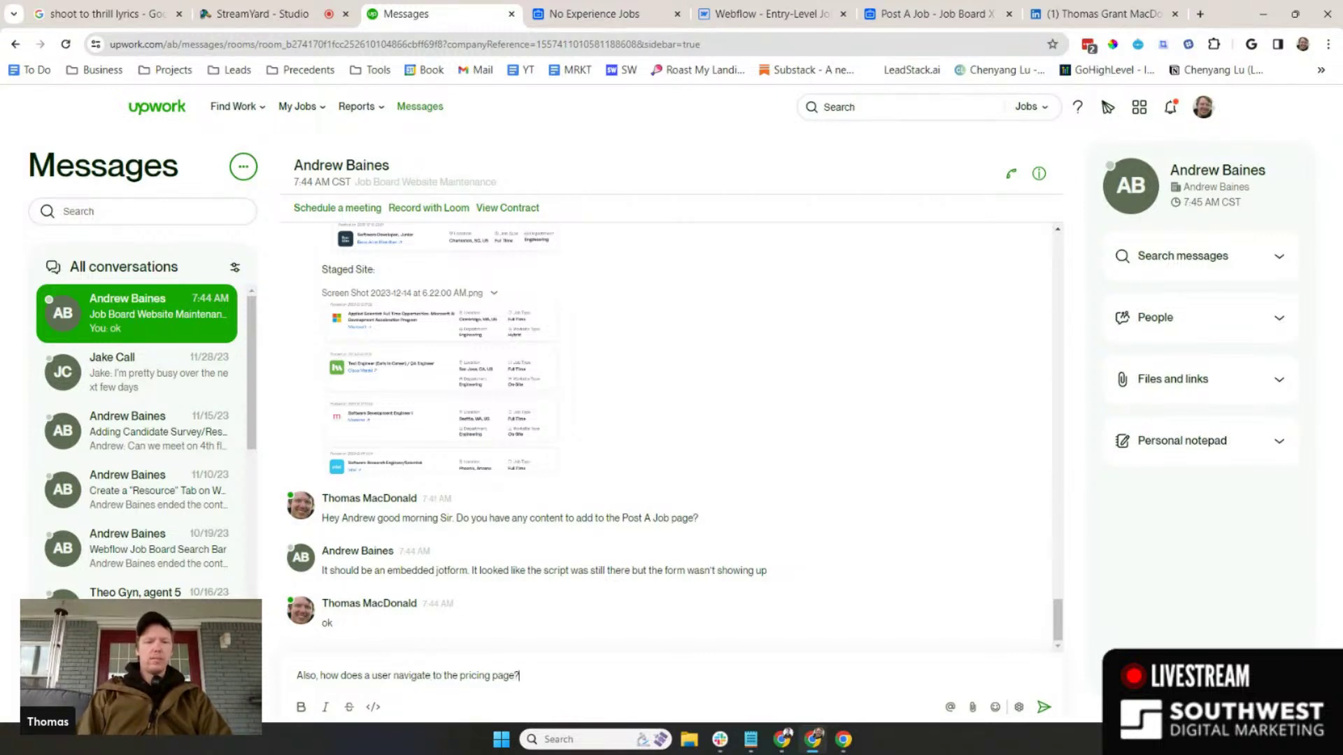
key("Return")
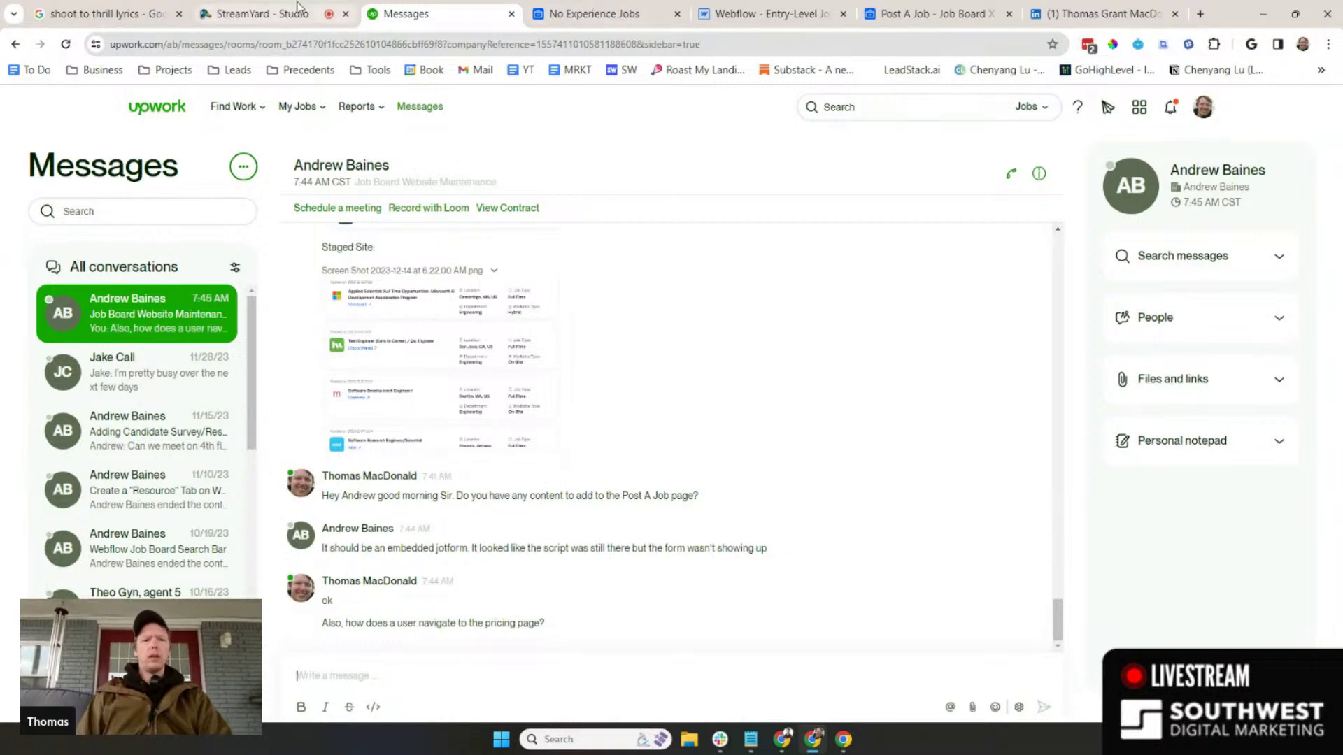
- Review the client's earlier Upwork requests about the footer lists, company links and featured companies, and check StreamYard for viewer comments
scroll(800, 319, "up", 15)
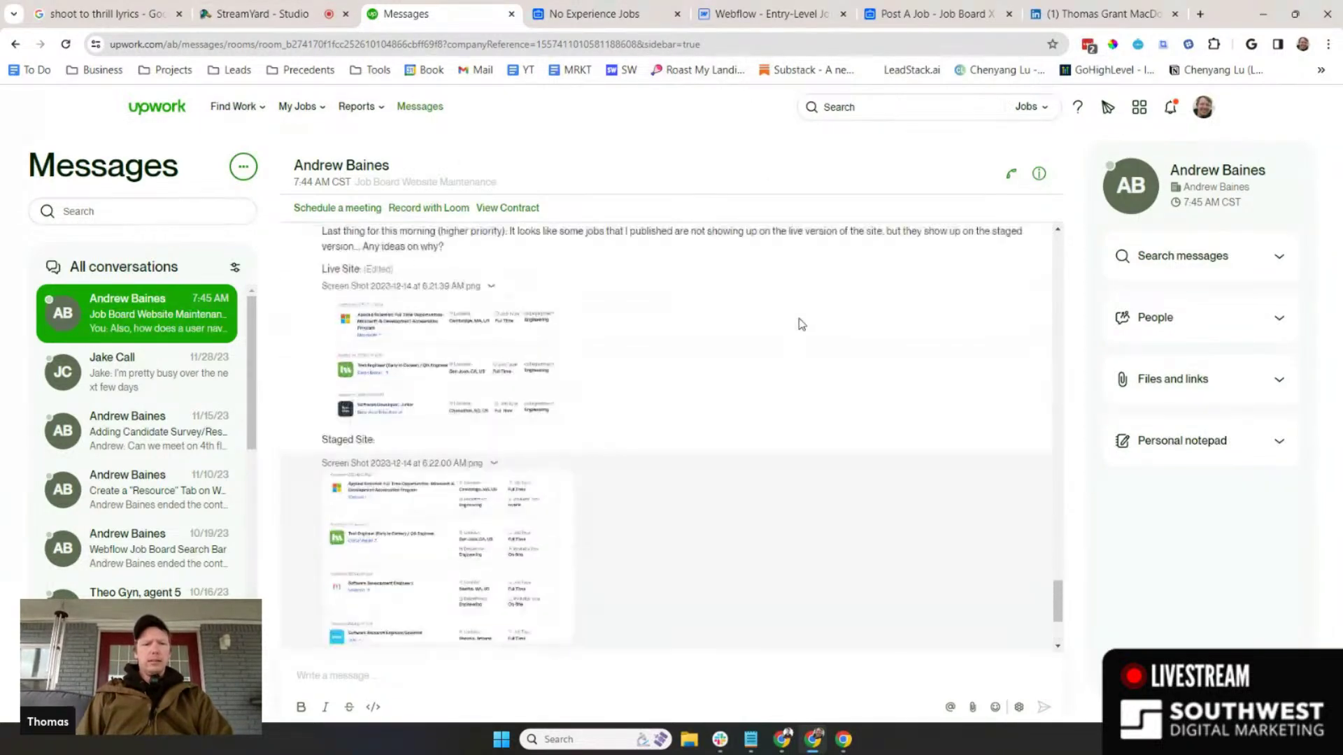
scroll(800, 319, "up", 5)
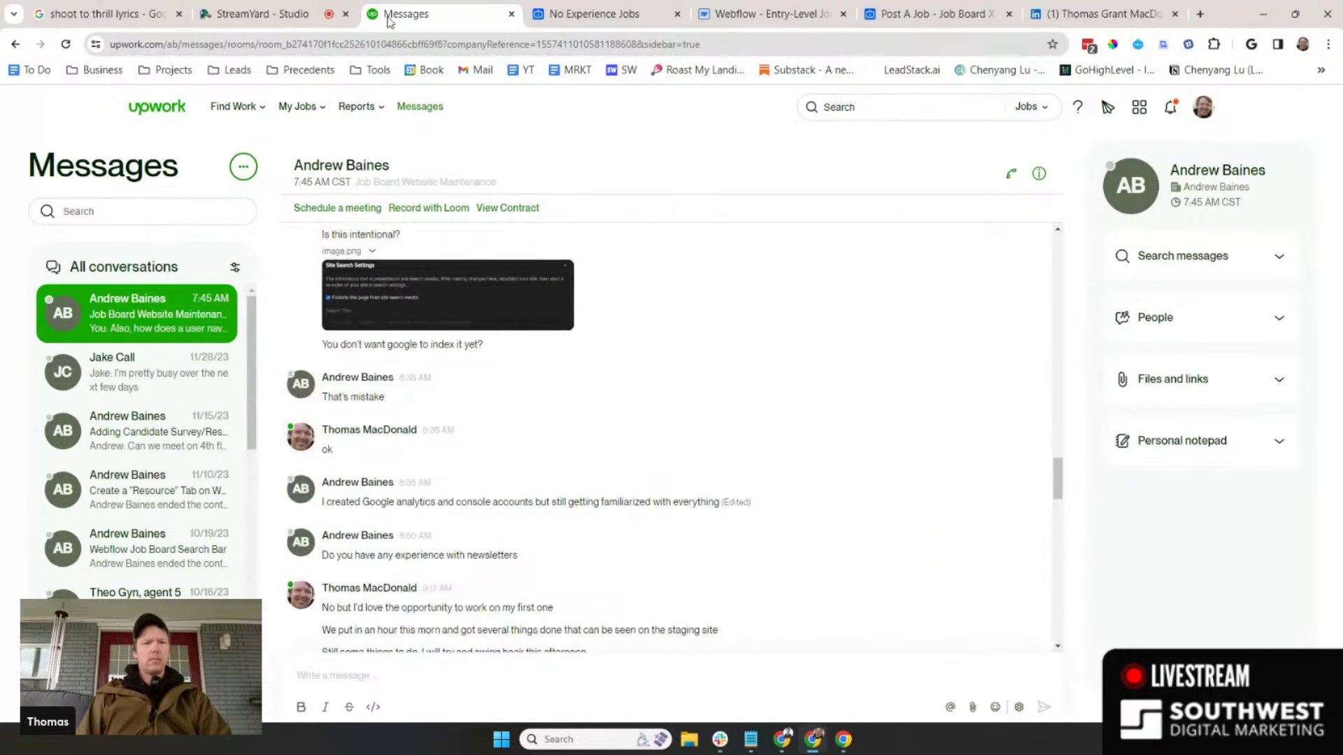
mouse_move(590, 27)
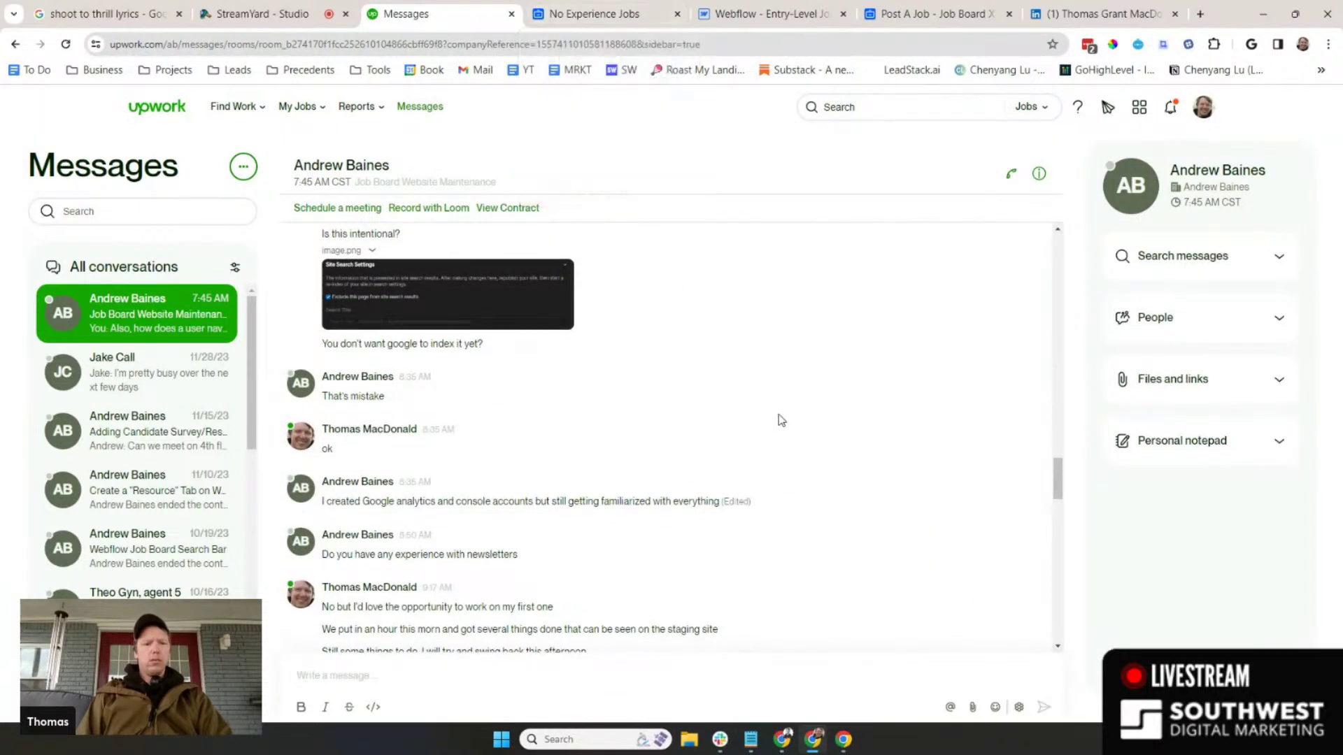
scroll(779, 413, "down", 2)
scroll(590, 409, "down", 1)
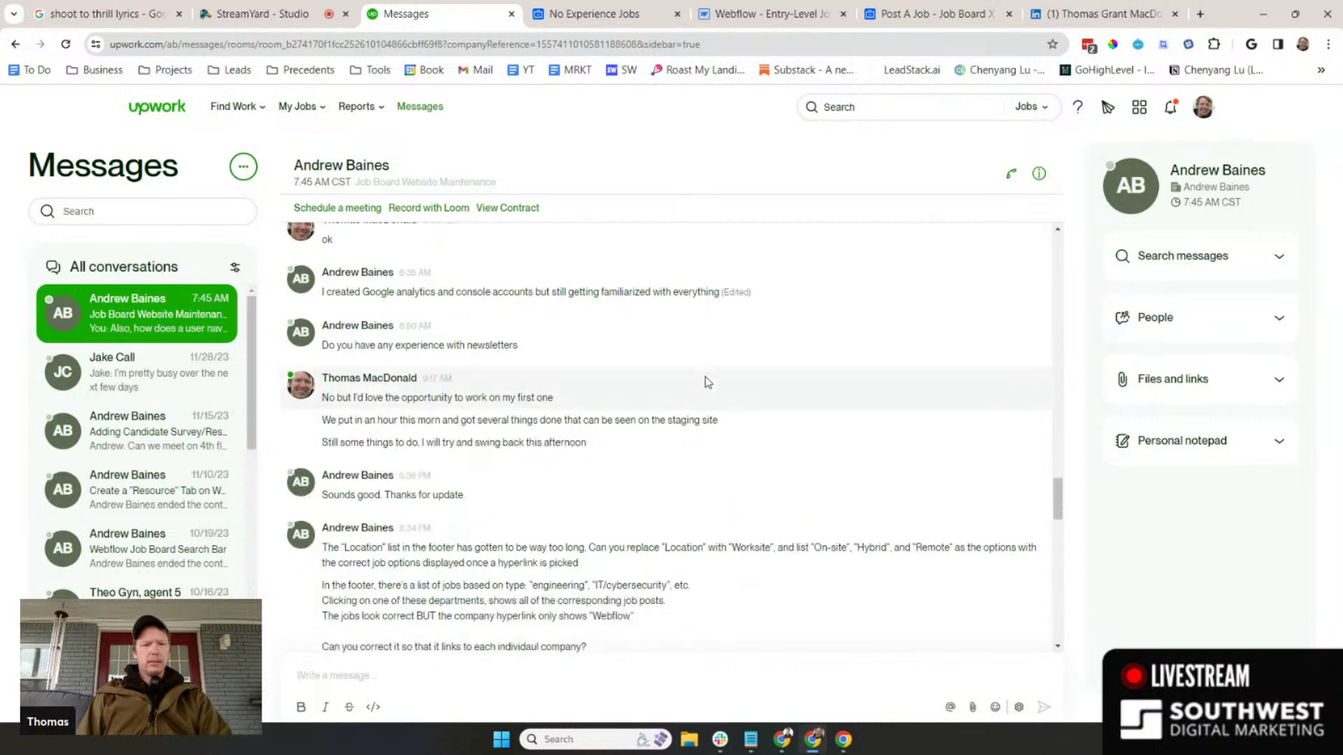
scroll(651, 396, "down", 1)
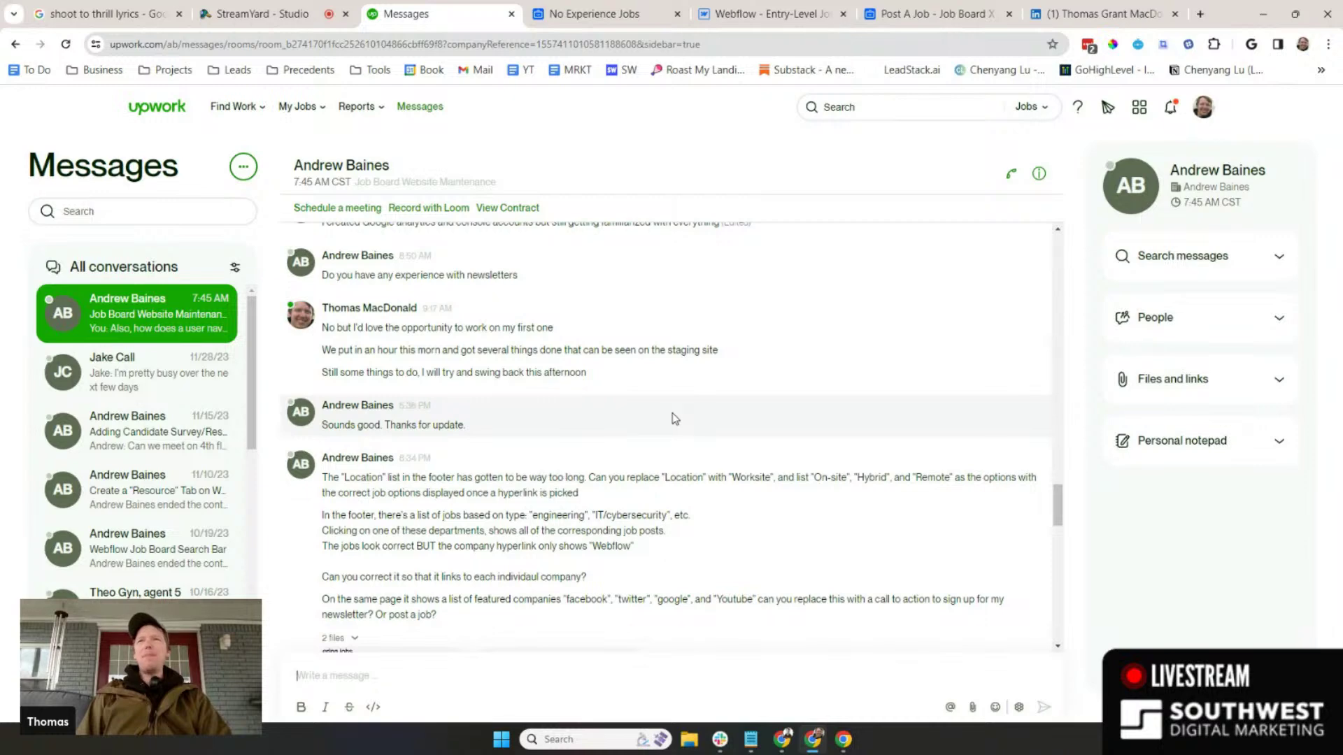
scroll(677, 414, "down", 2)
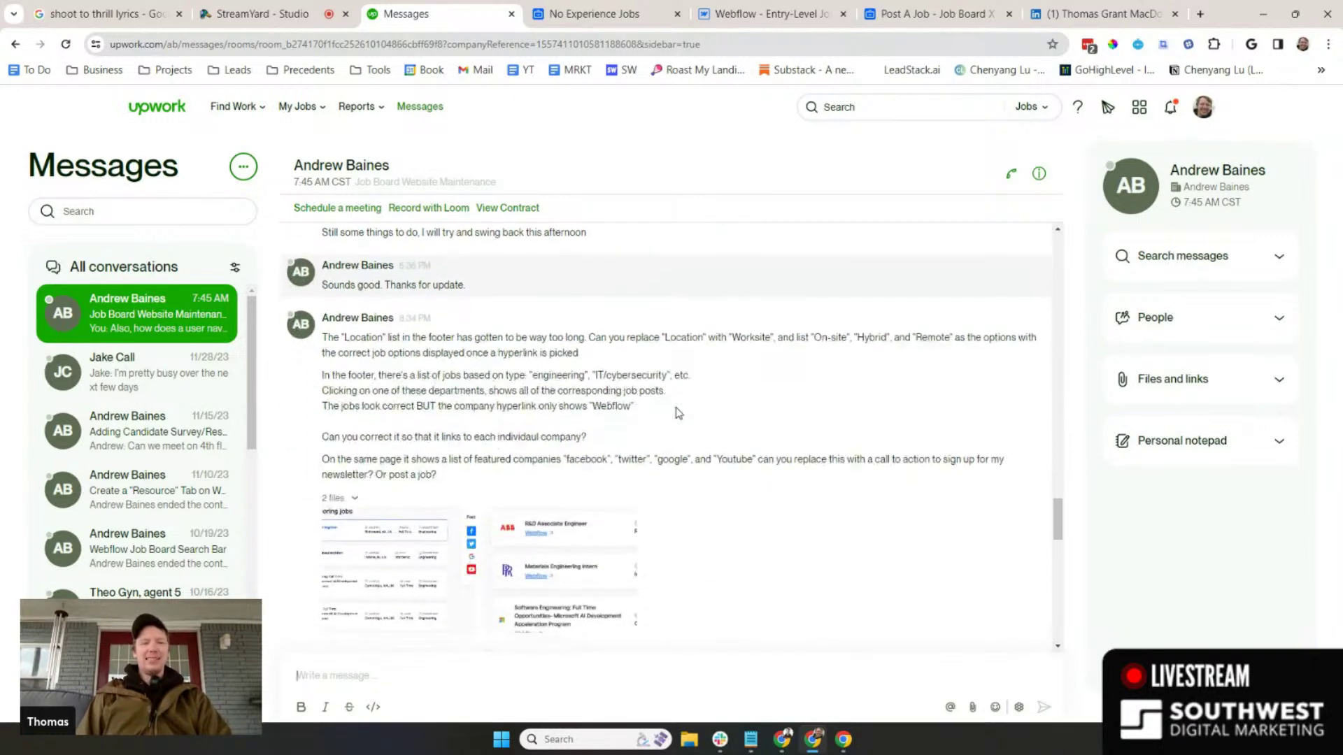
left_click(242, 12)
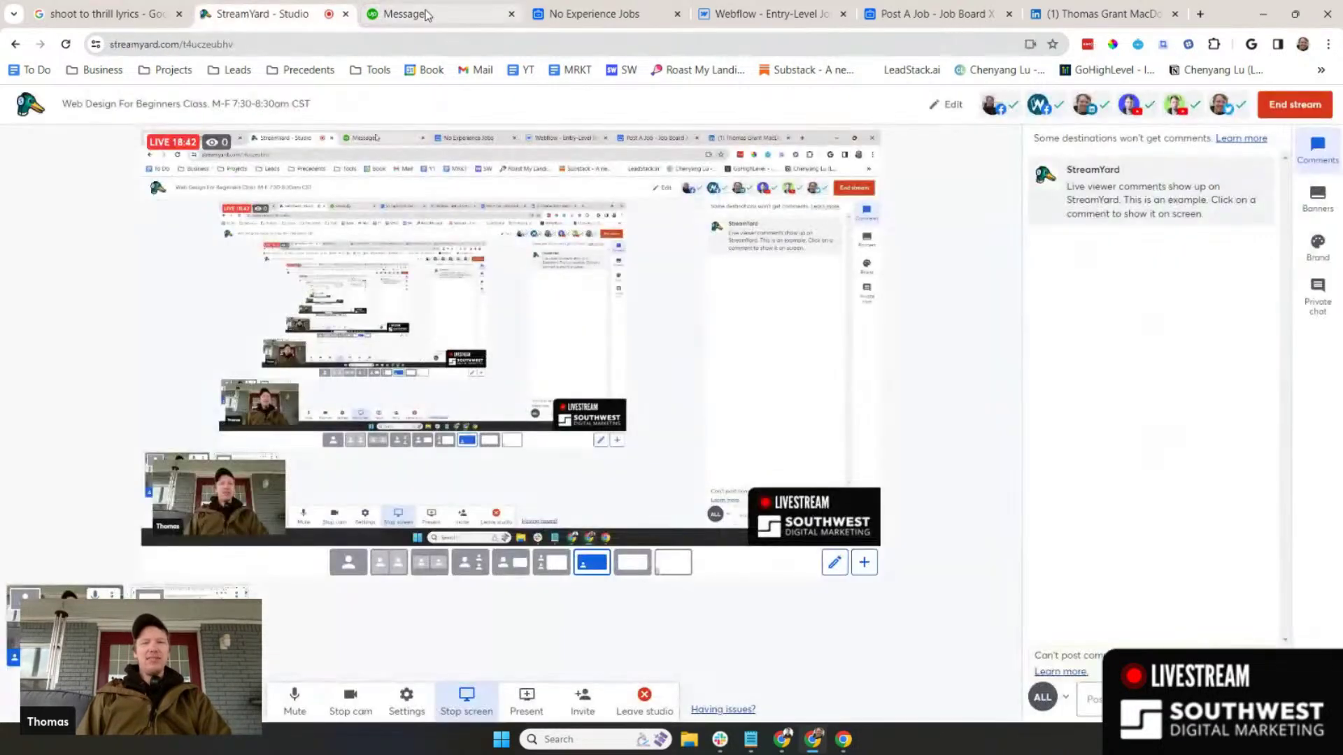
left_click(427, 14)
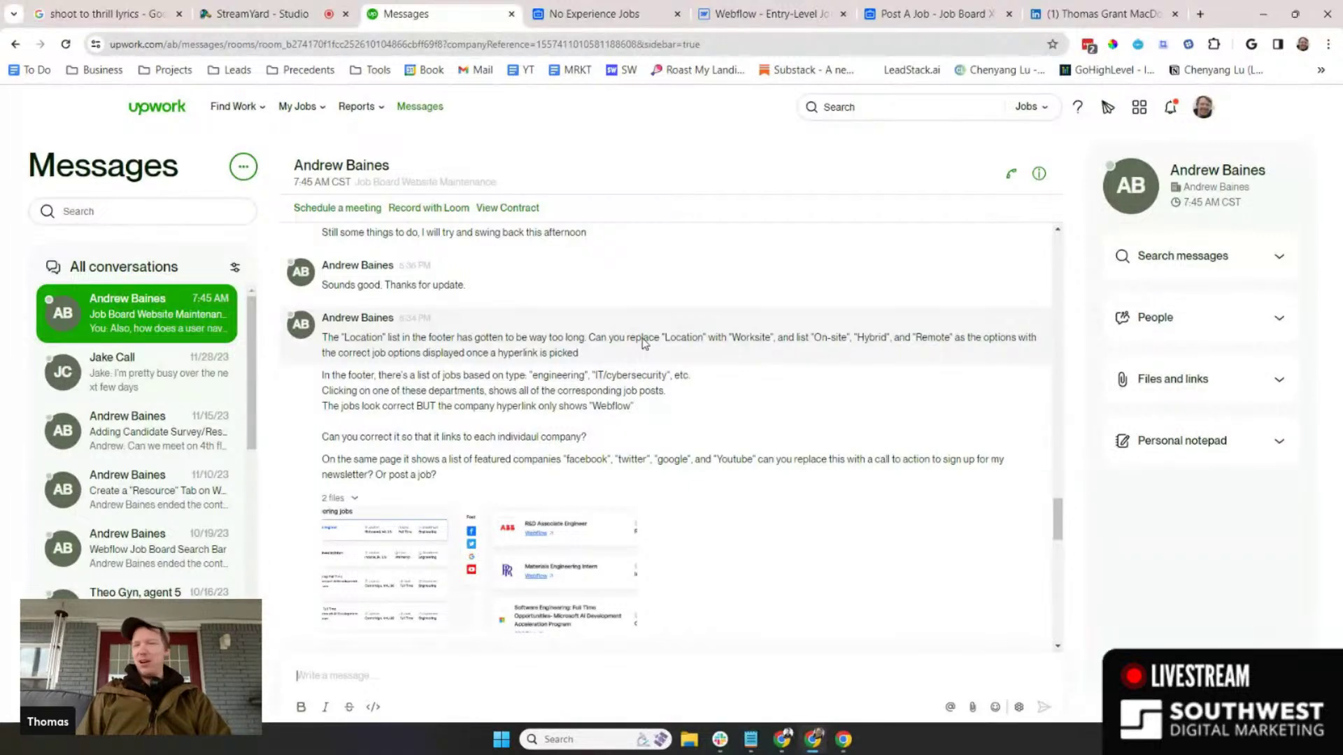
scroll(831, 354, "down", 1)
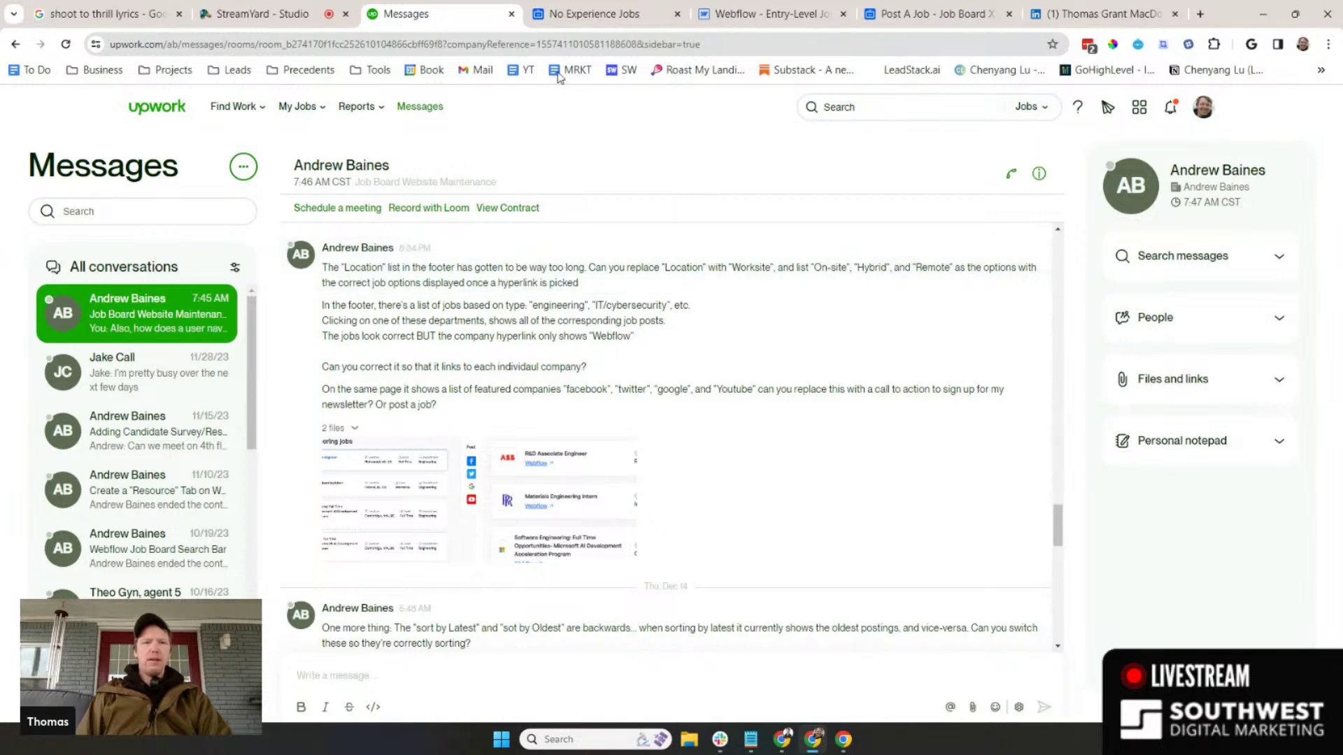
- Examine the Location list in the staging site's footer
left_click(565, 21)
left_click_drag(1337, 133, 1309, 625)
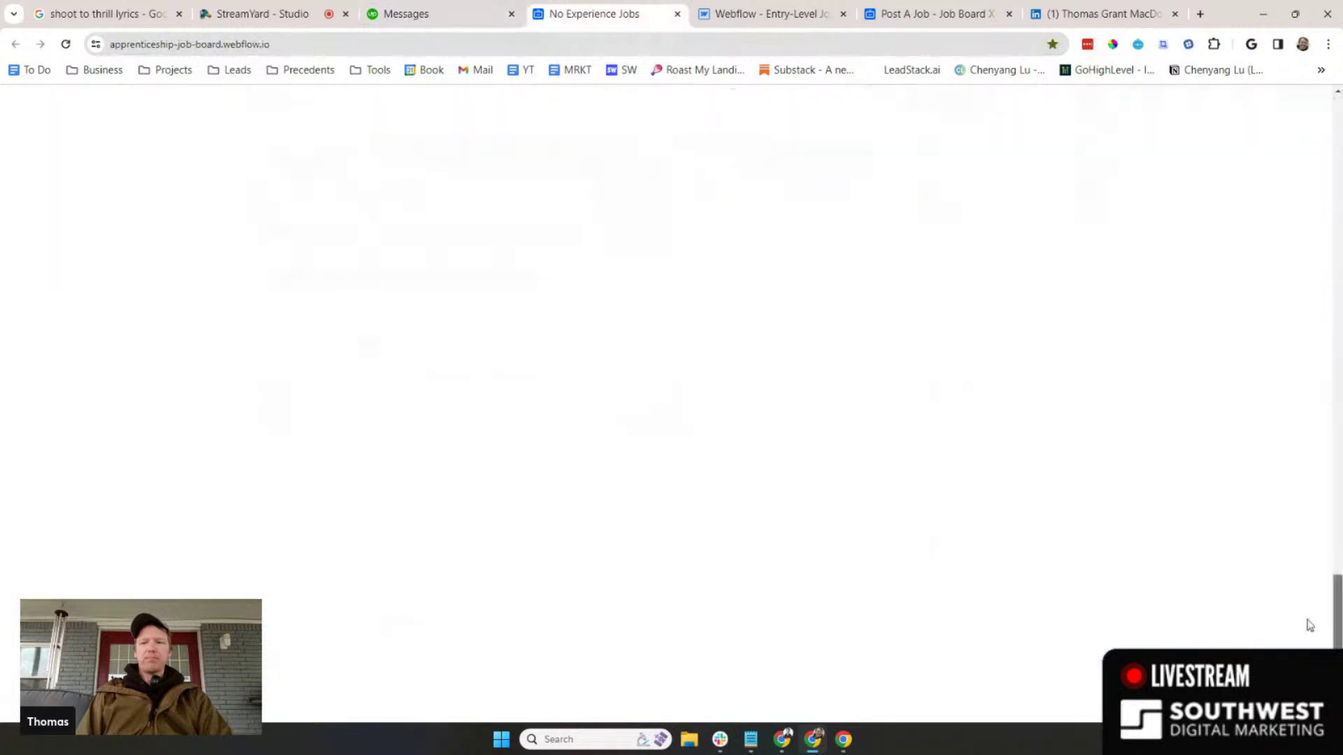
scroll(1113, 440, "up", 7)
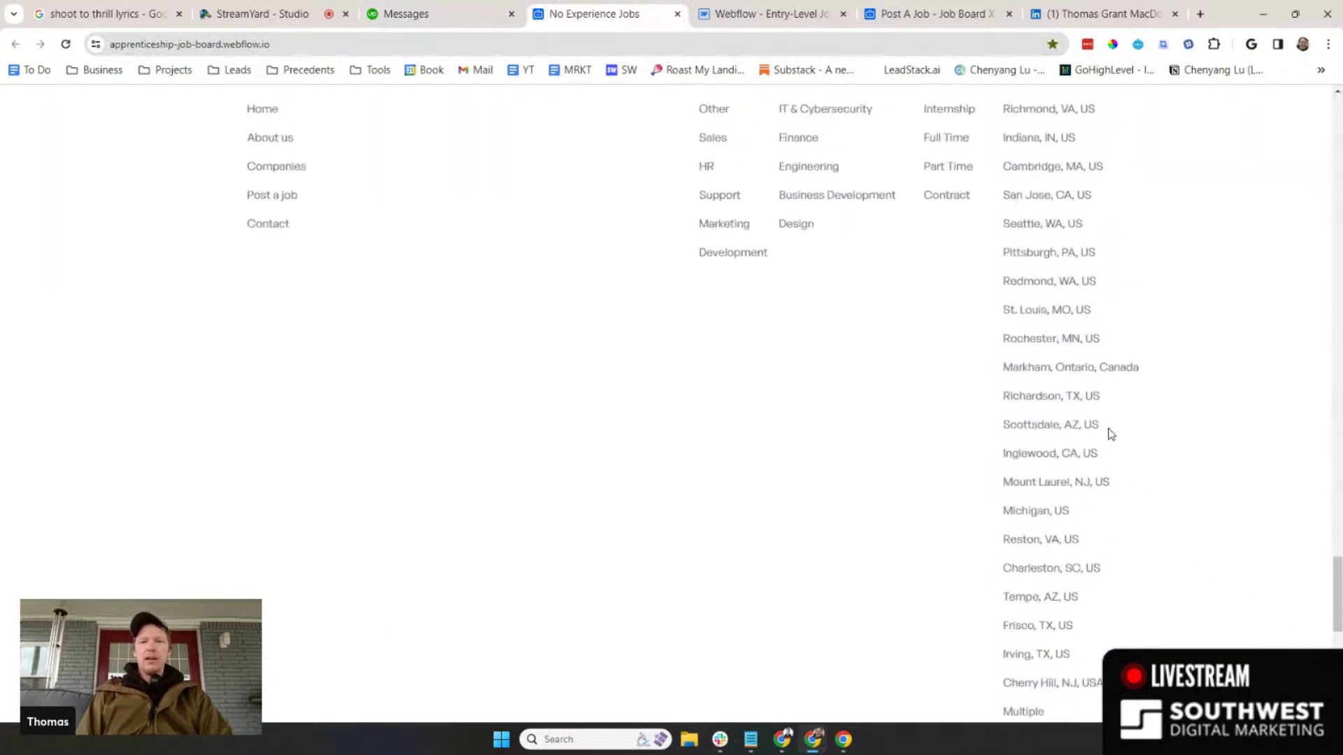
scroll(1110, 434, "up", 2)
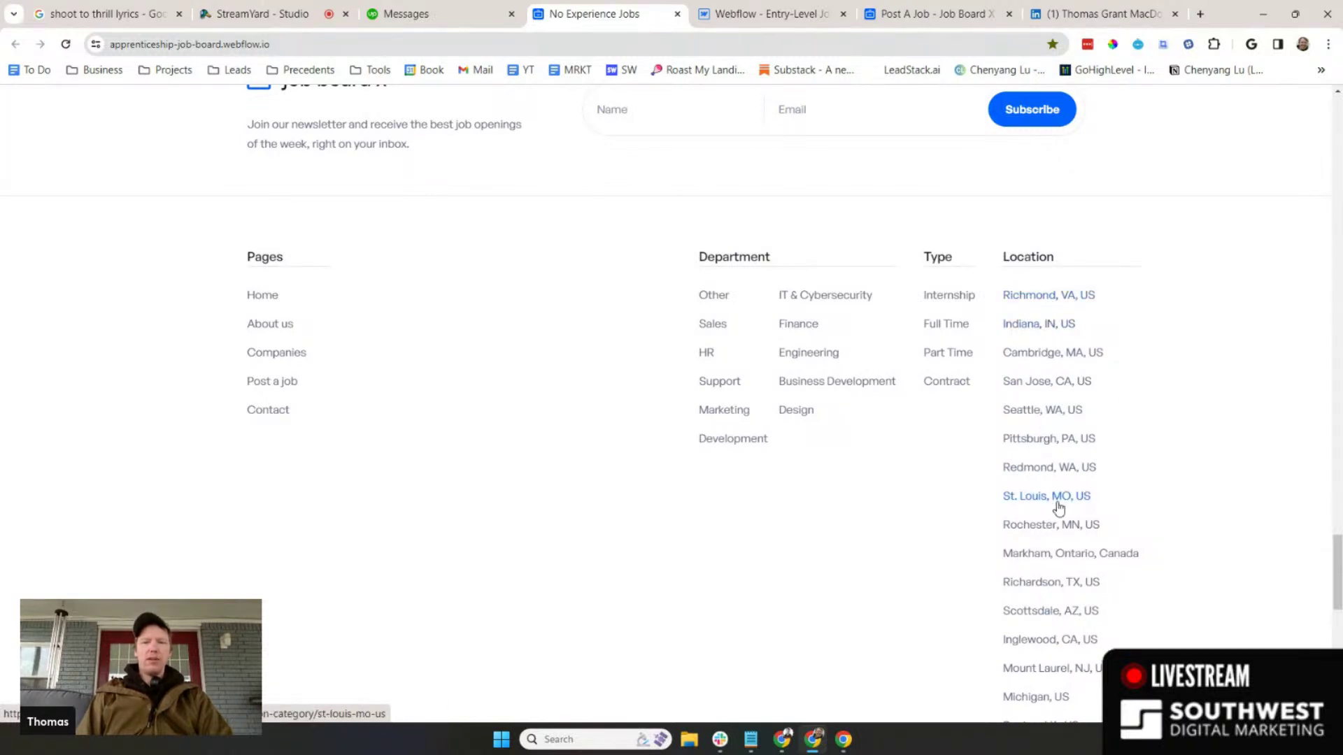
- Search Google for "thrive digital marketing" in a new browser tab
left_click(1200, 15)
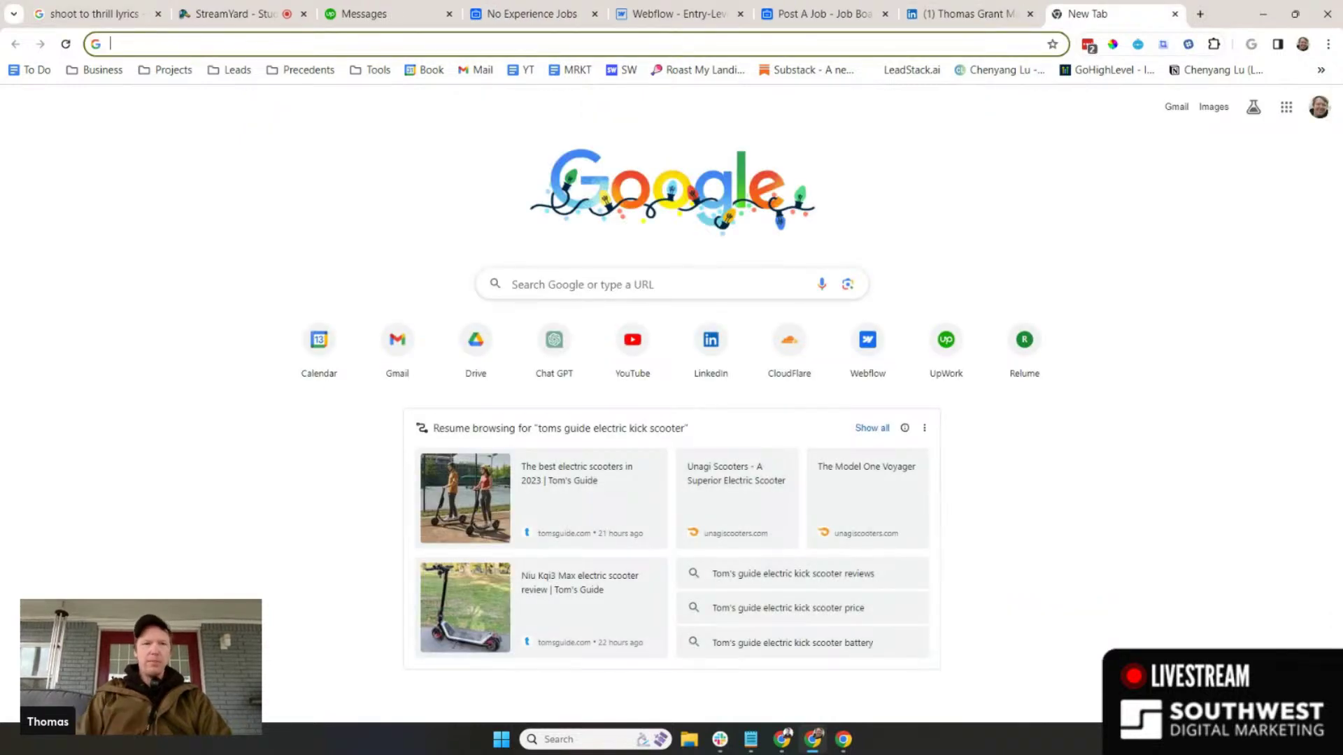
type("t")
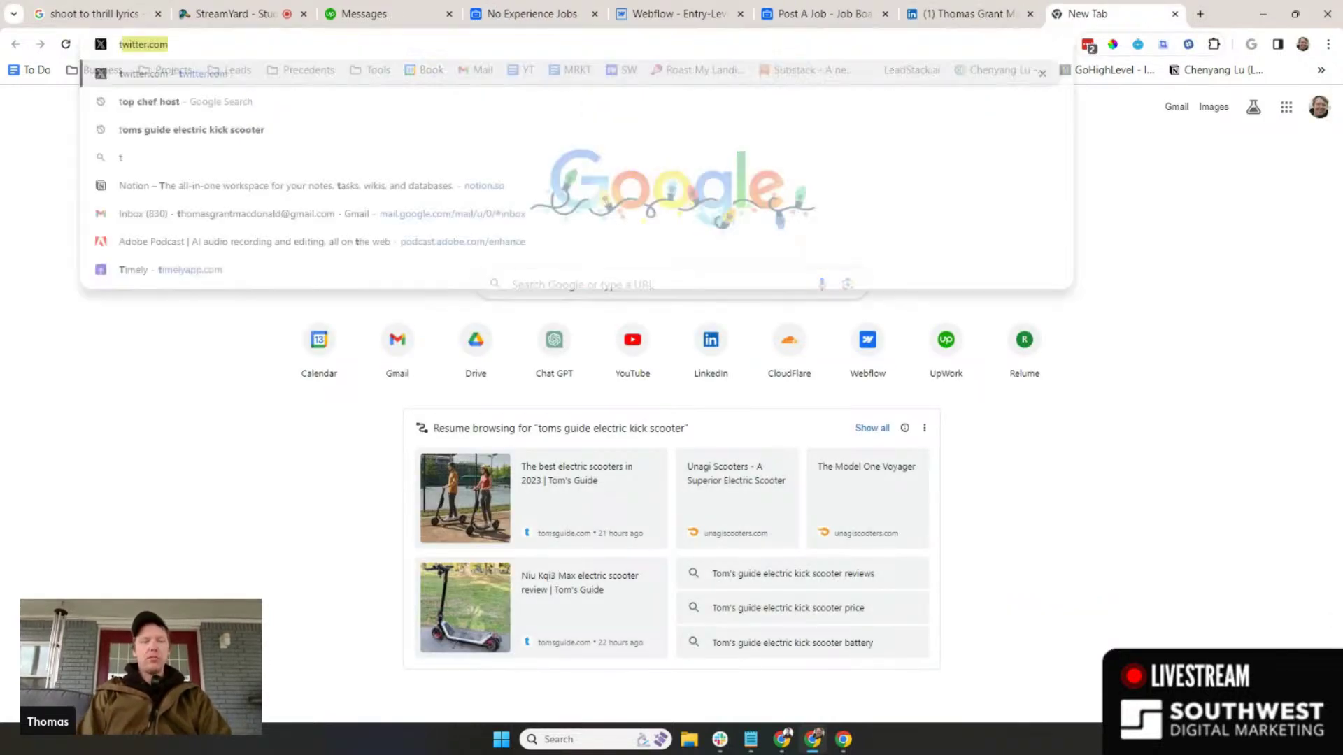
type("hrive")
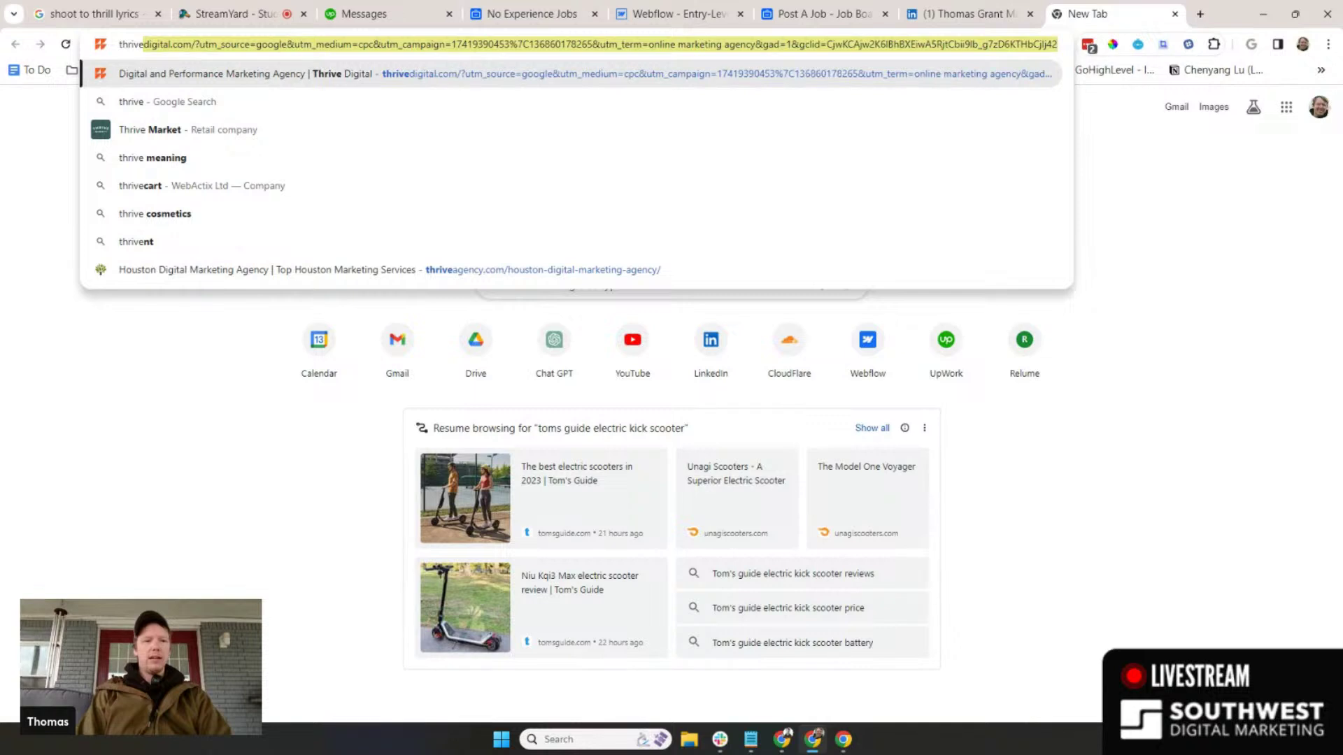
type(" digital marketin")
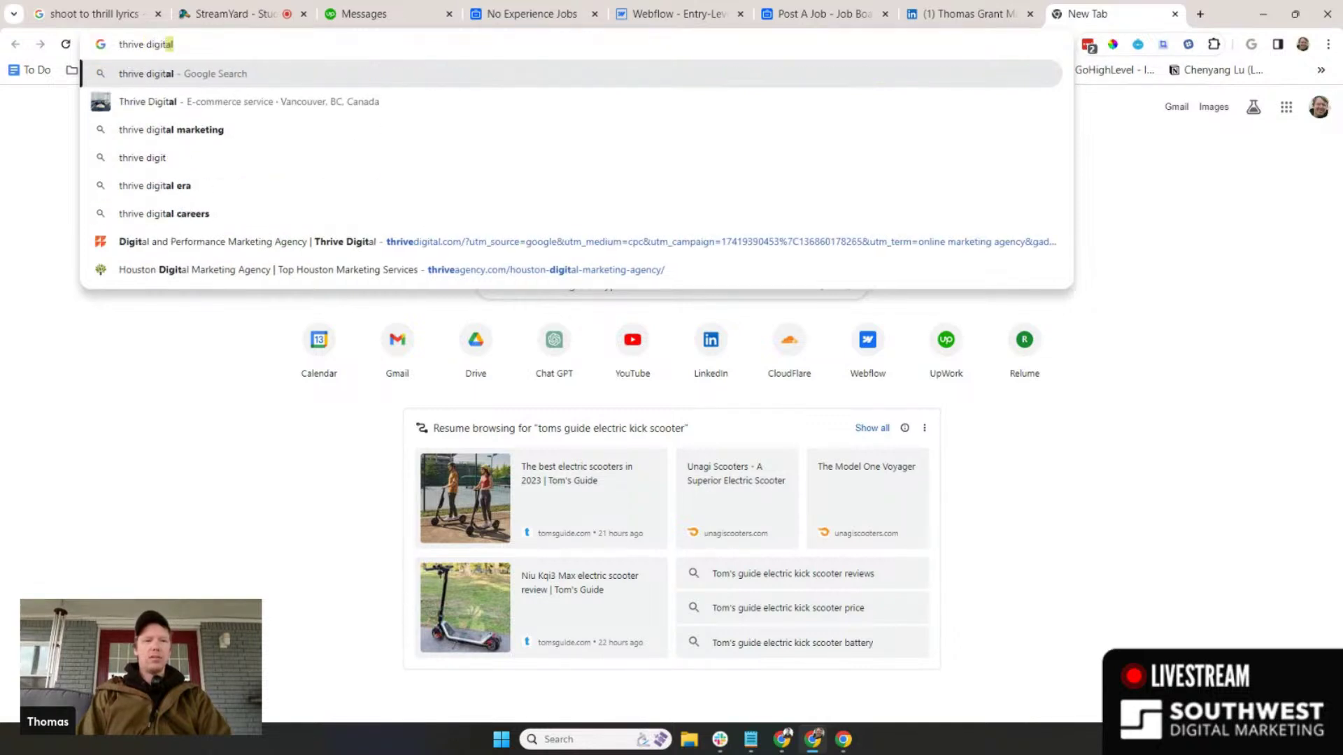
type("g")
key("Return")
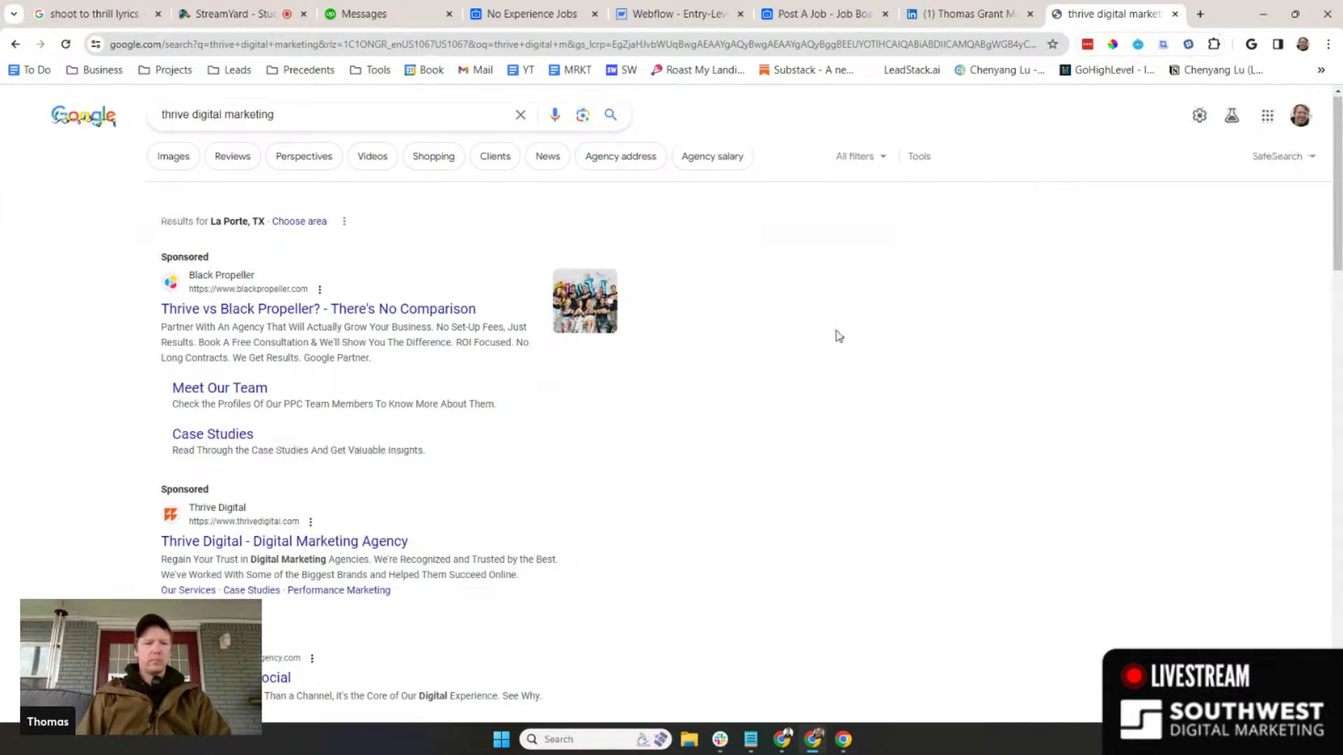
- Open the Thrive Internet Marketing Agency website from the search results and examine the city list in its footer
scroll(837, 335, "down", 6)
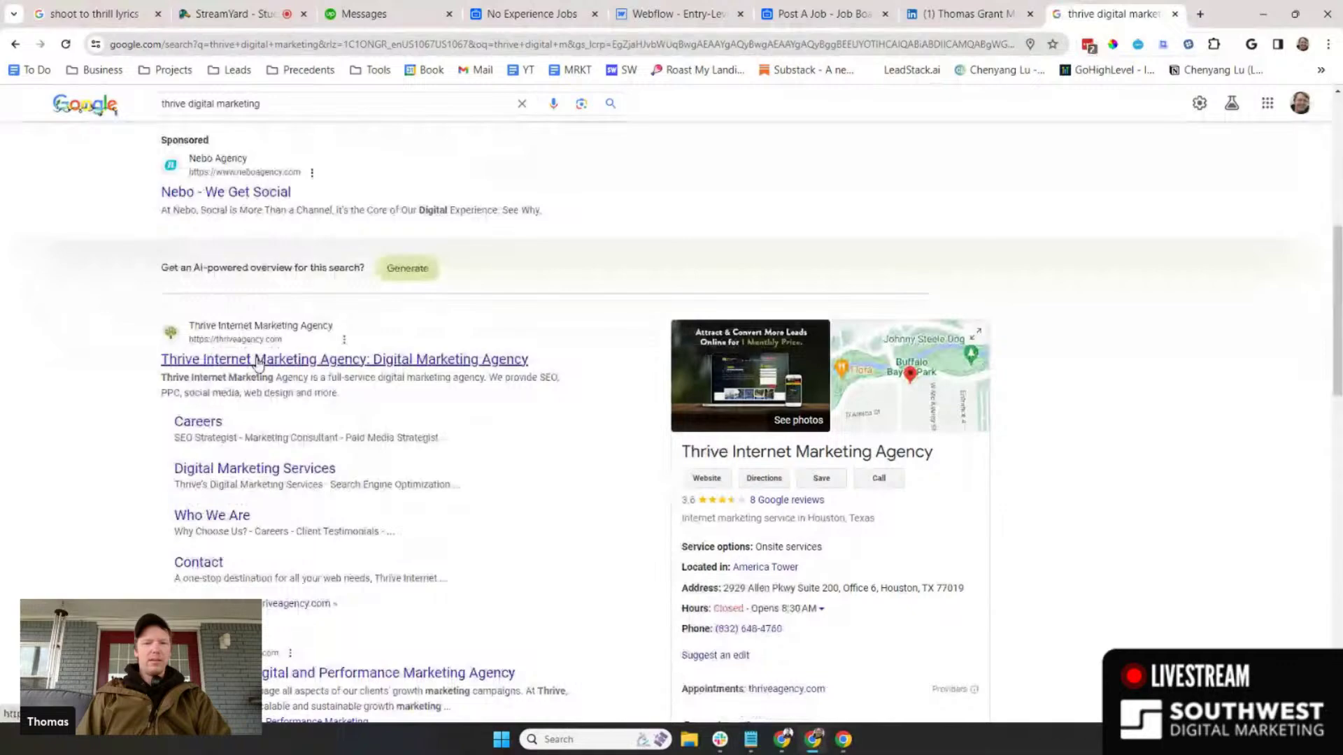
left_click(257, 360)
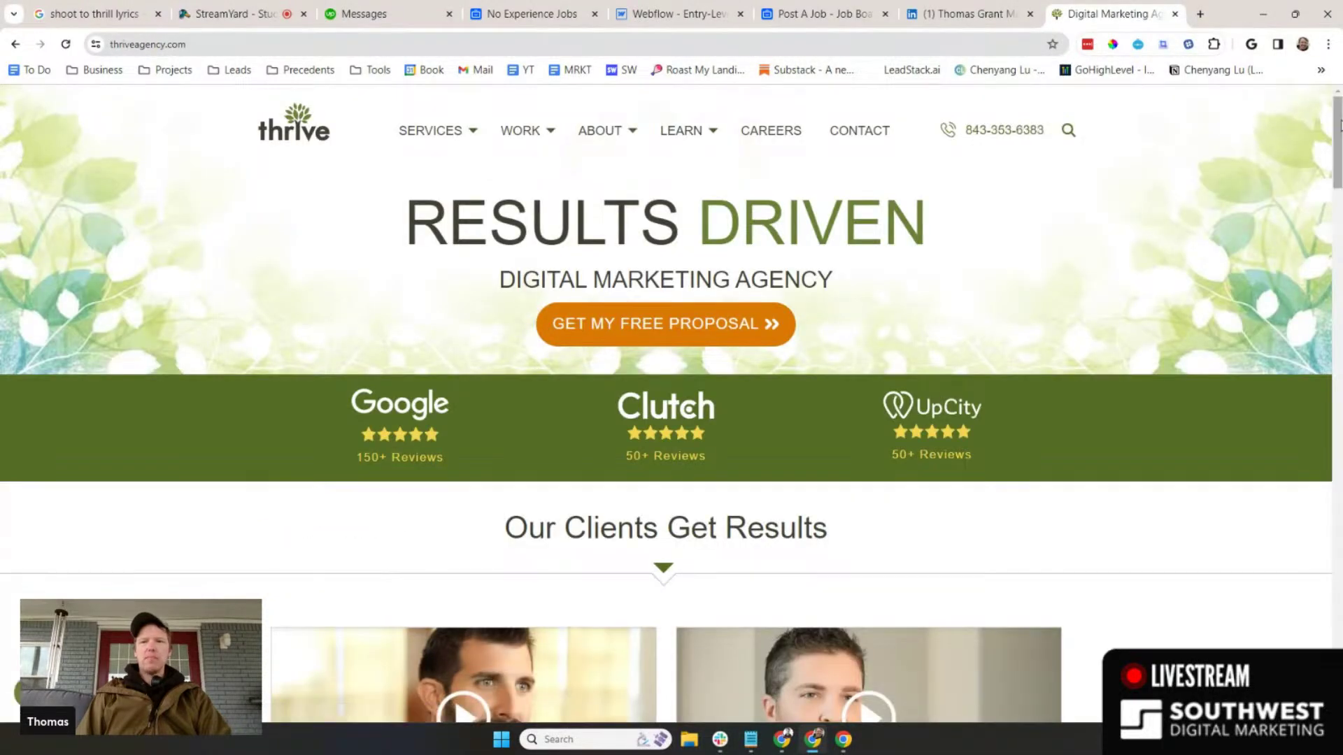
left_click_drag(1340, 126, 1338, 442)
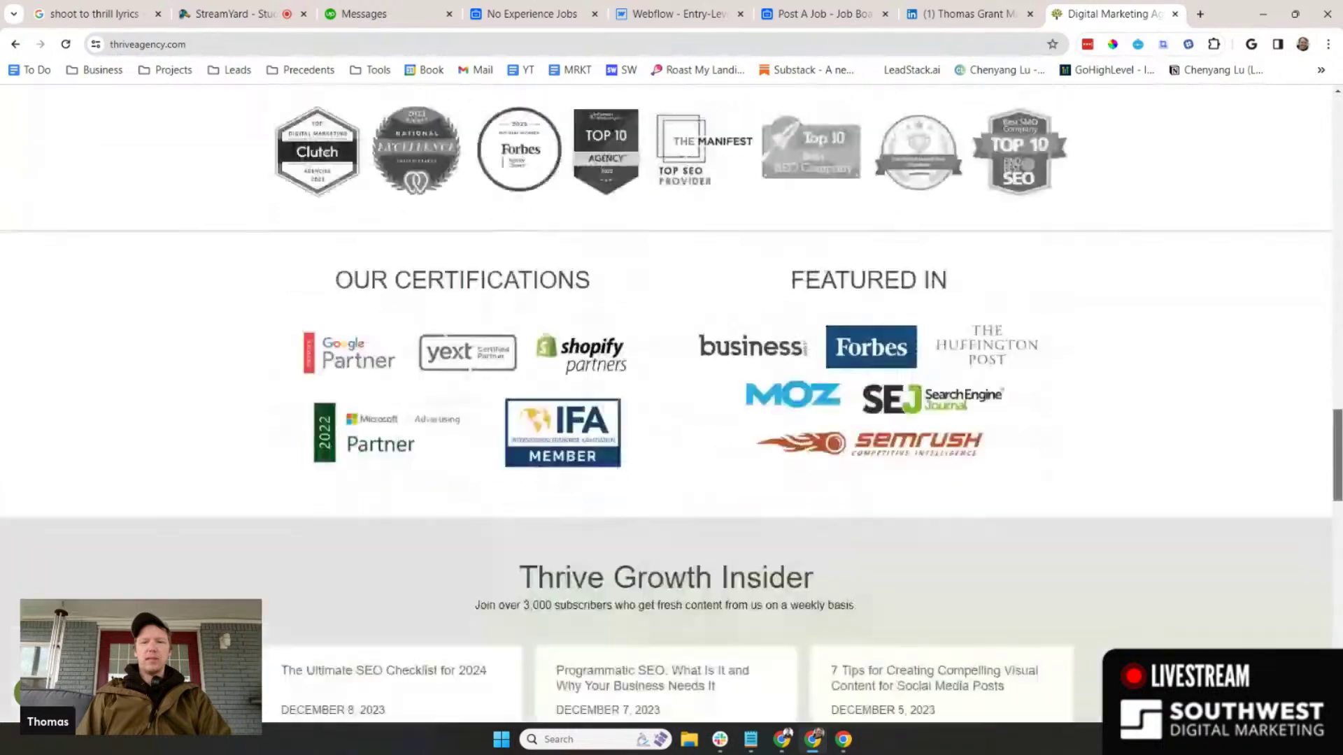
scroll(1282, 501, "down", 15)
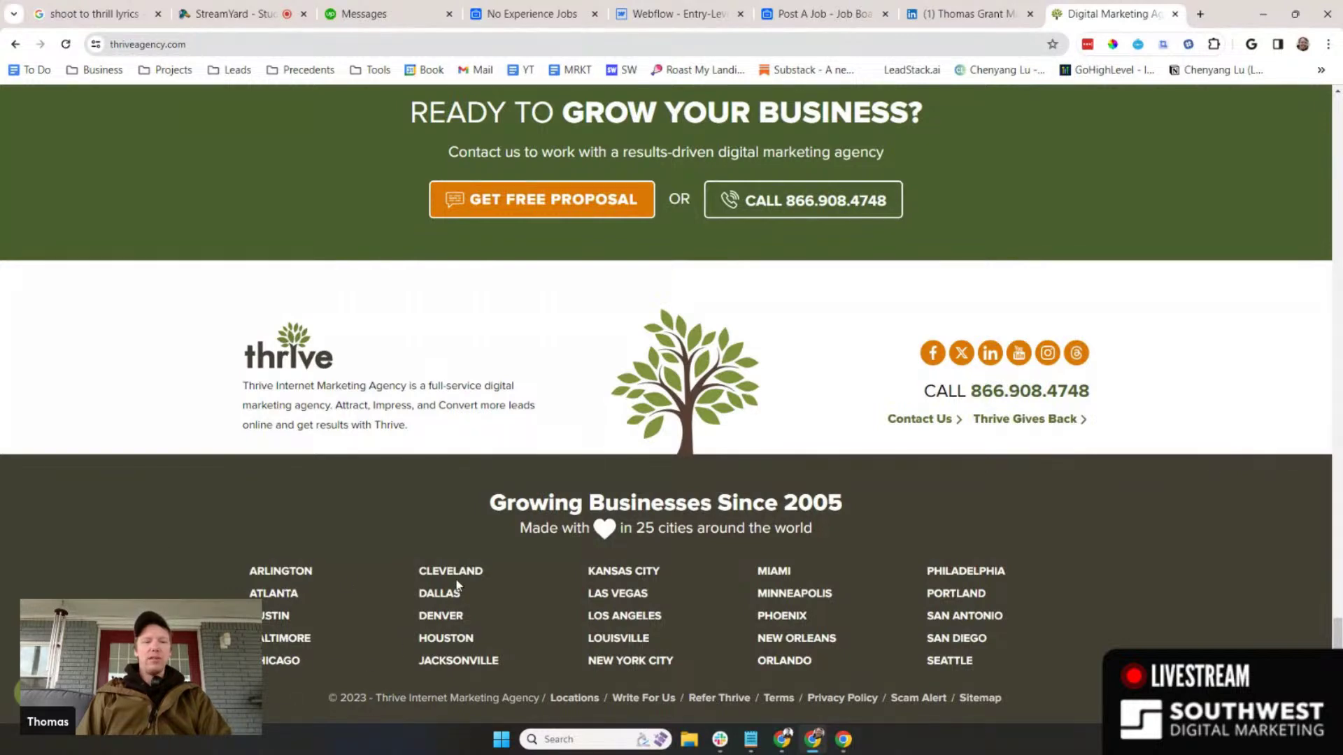
- Open Thrive's Seattle page from the footer city list and examine its local content down to the footer
left_click(955, 661)
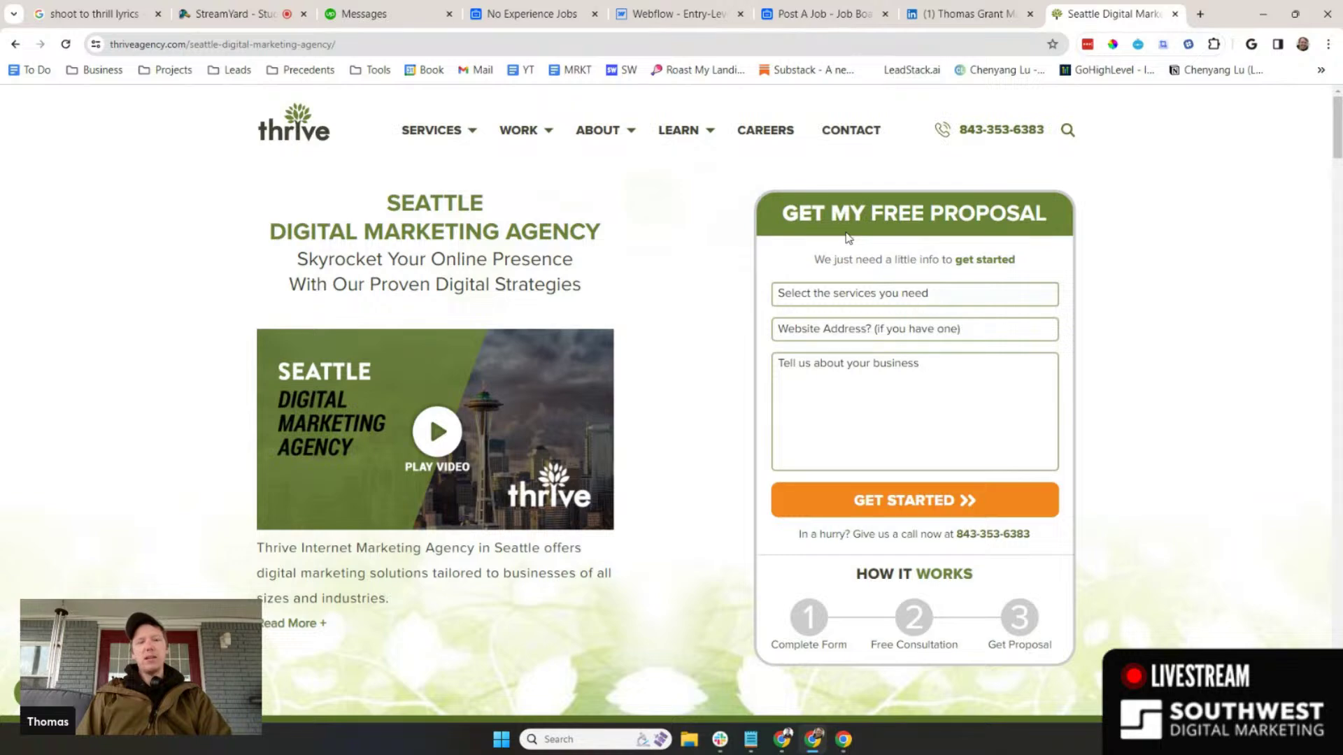
scroll(855, 249, "down", 2)
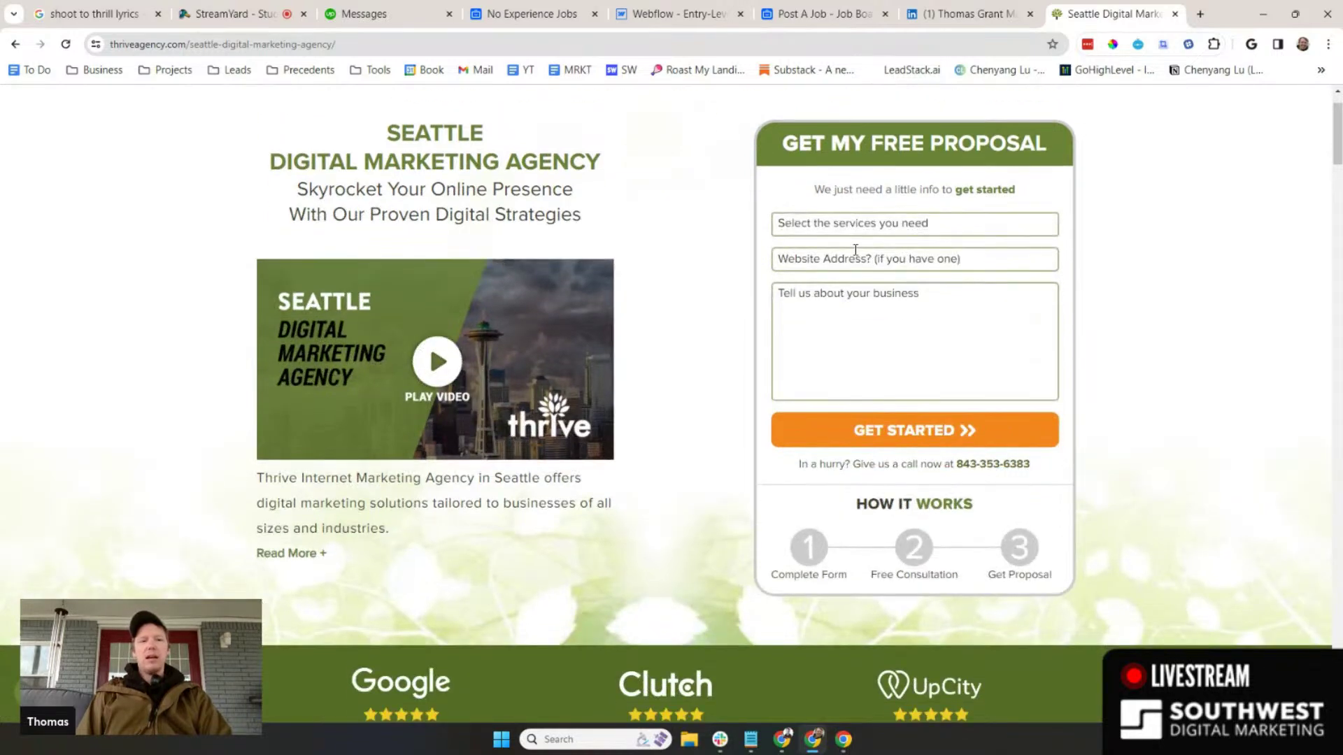
scroll(855, 250, "down", 5)
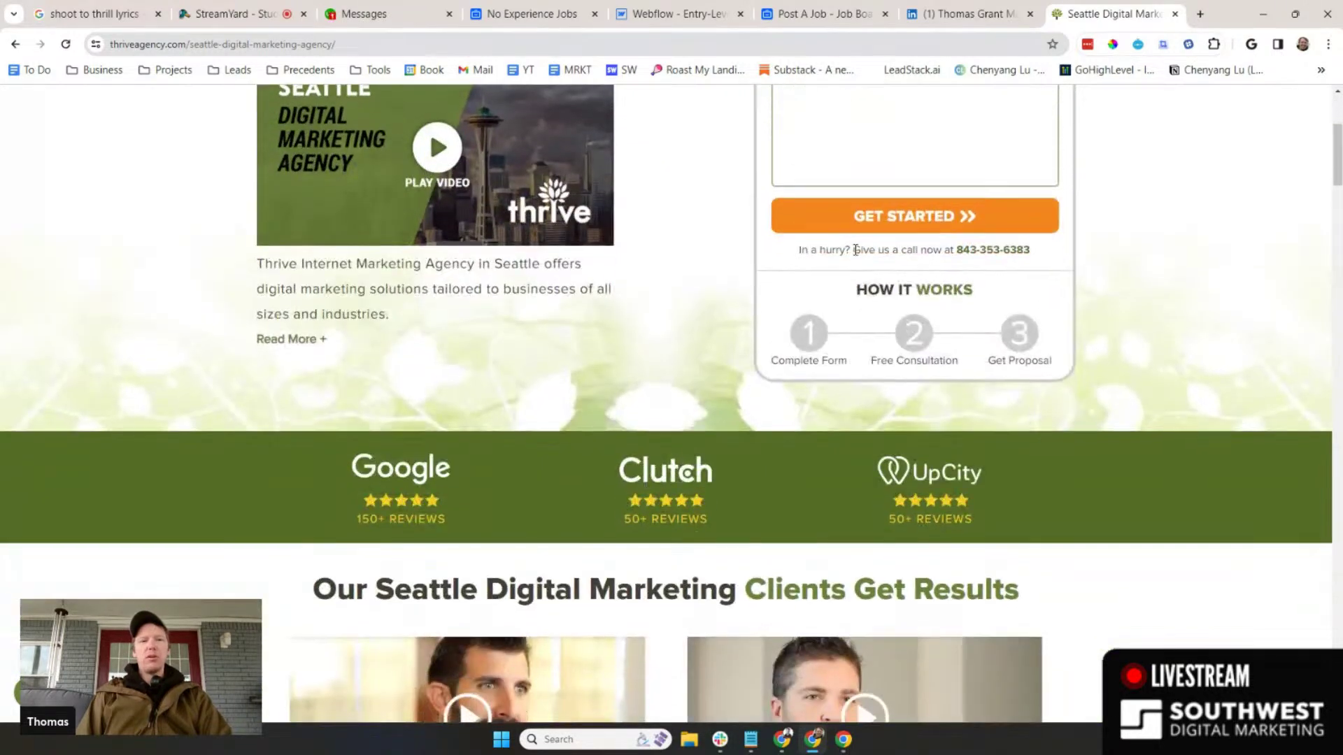
scroll(854, 256, "down", 10)
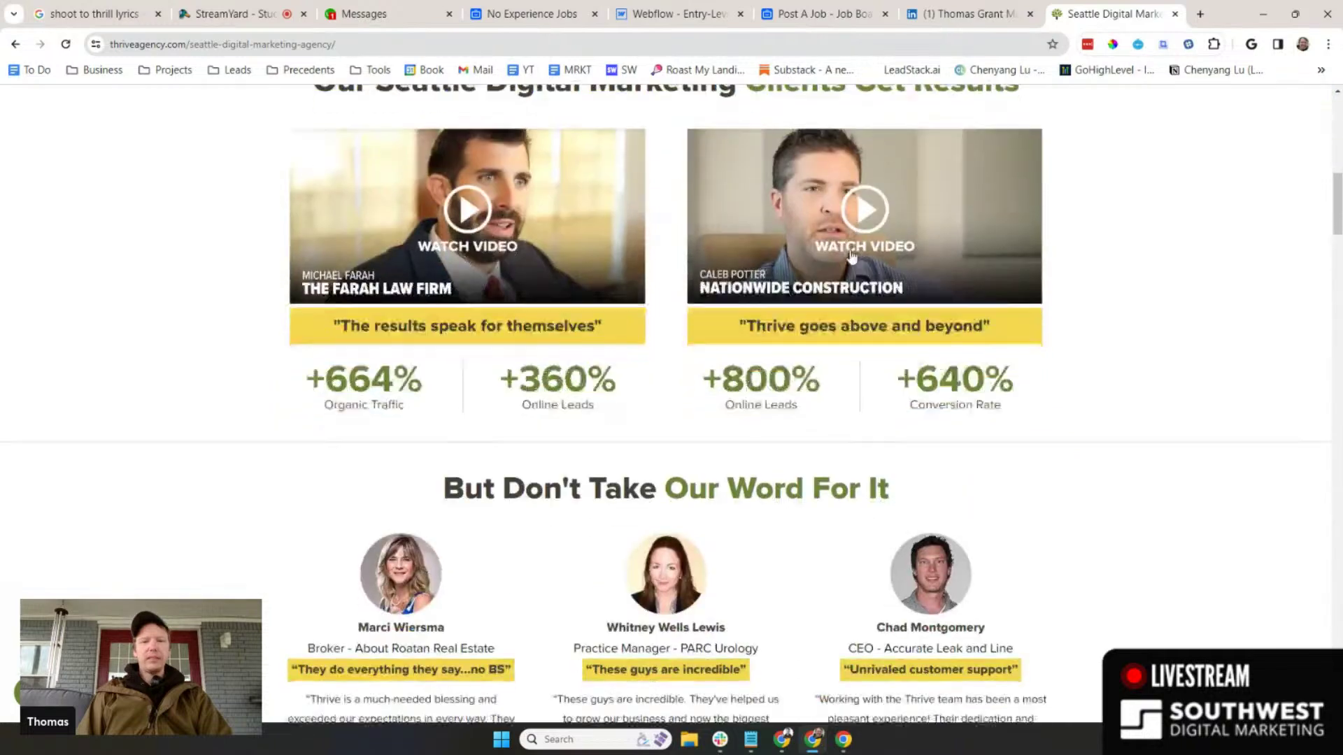
scroll(1108, 215, "up", 20)
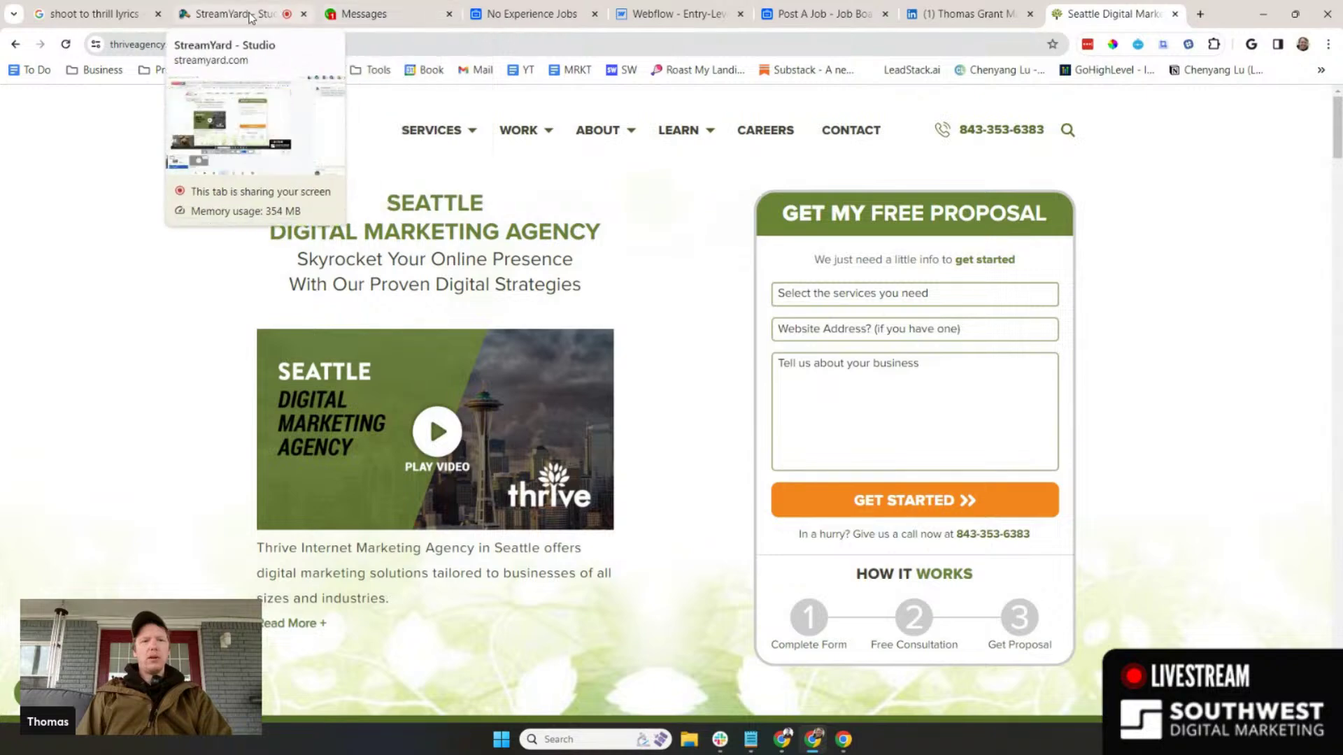
mouse_move(363, 17)
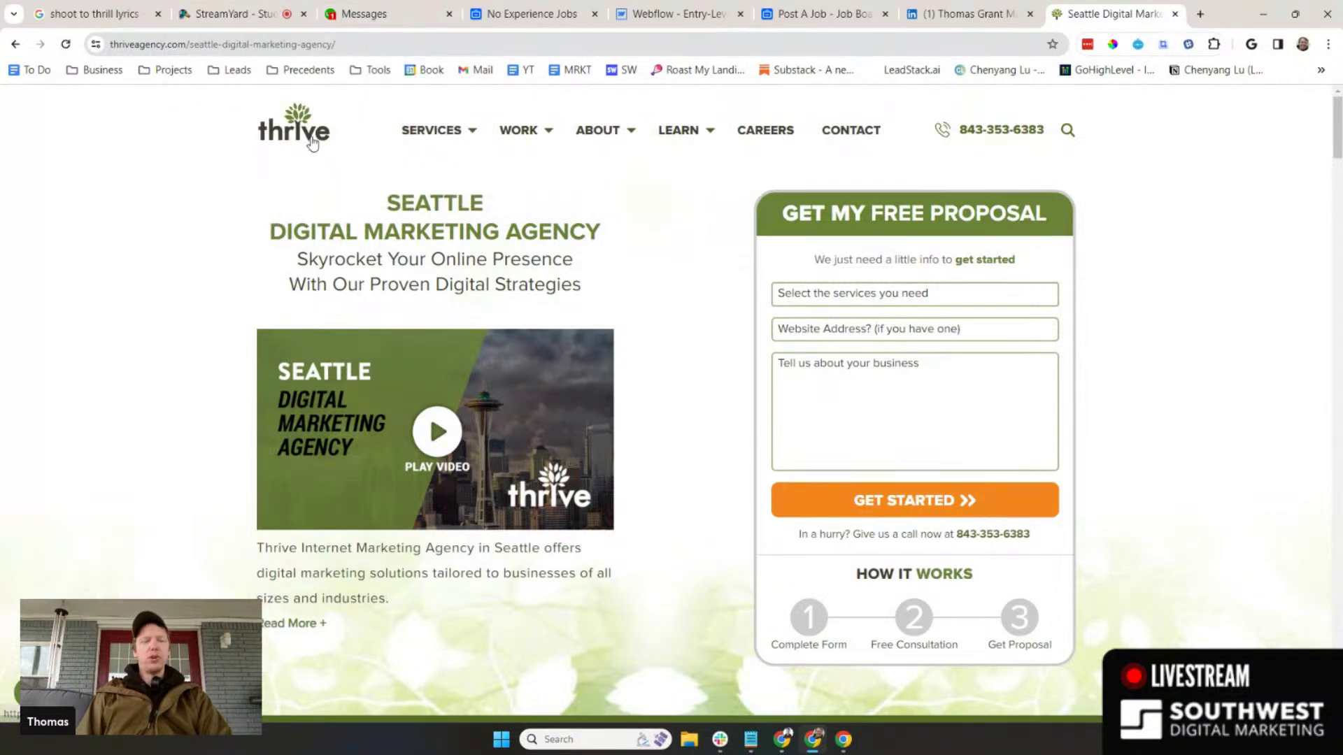
left_click_drag(1338, 110, 1338, 689)
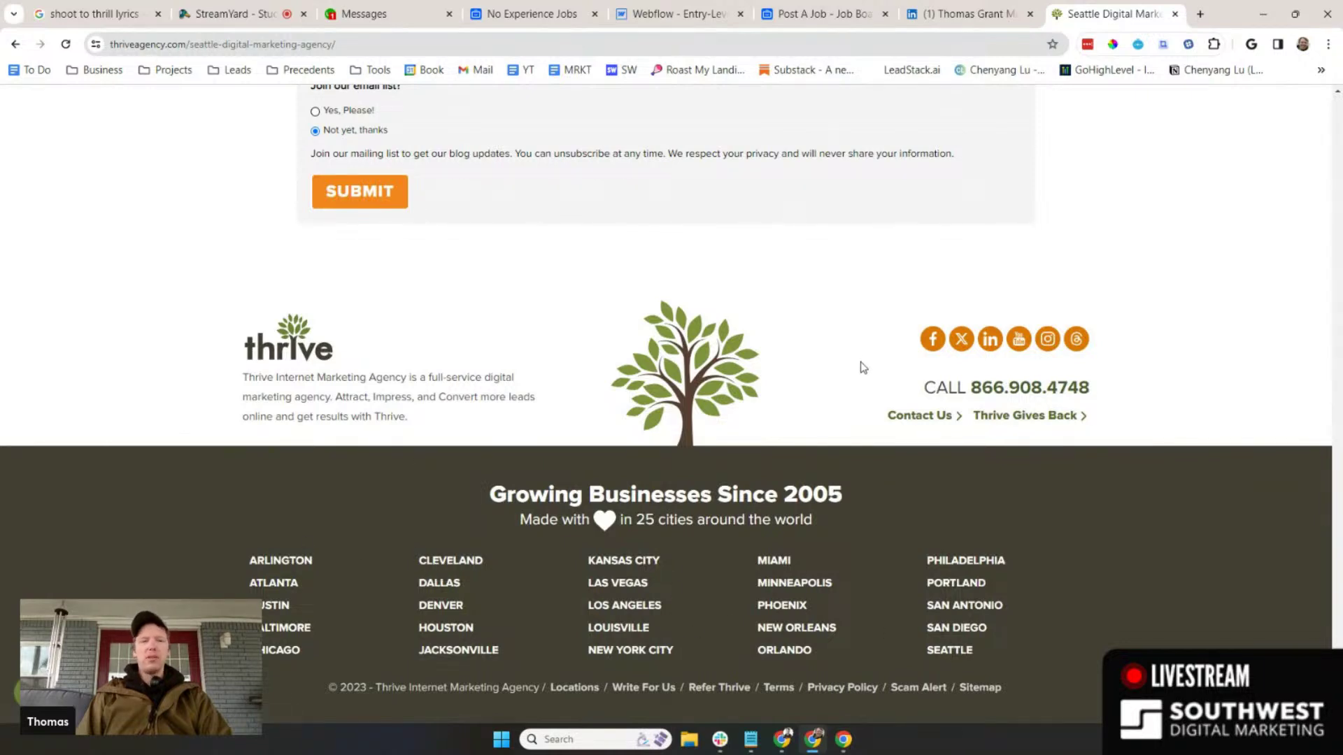
- Return to the Upwork conversation, read the client's latest answer about the pricing page and reply "cool"
left_click(383, 15)
scroll(687, 337, "down", 10)
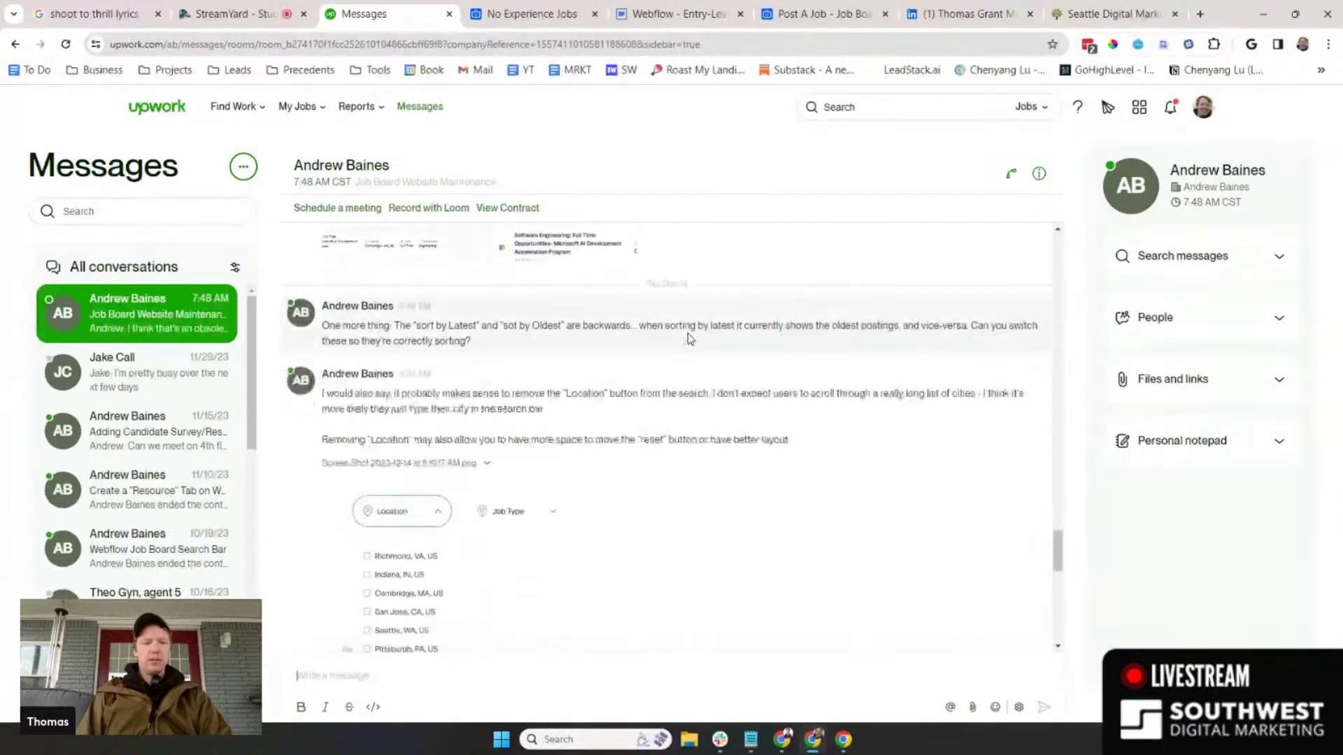
scroll(687, 337, "down", 5)
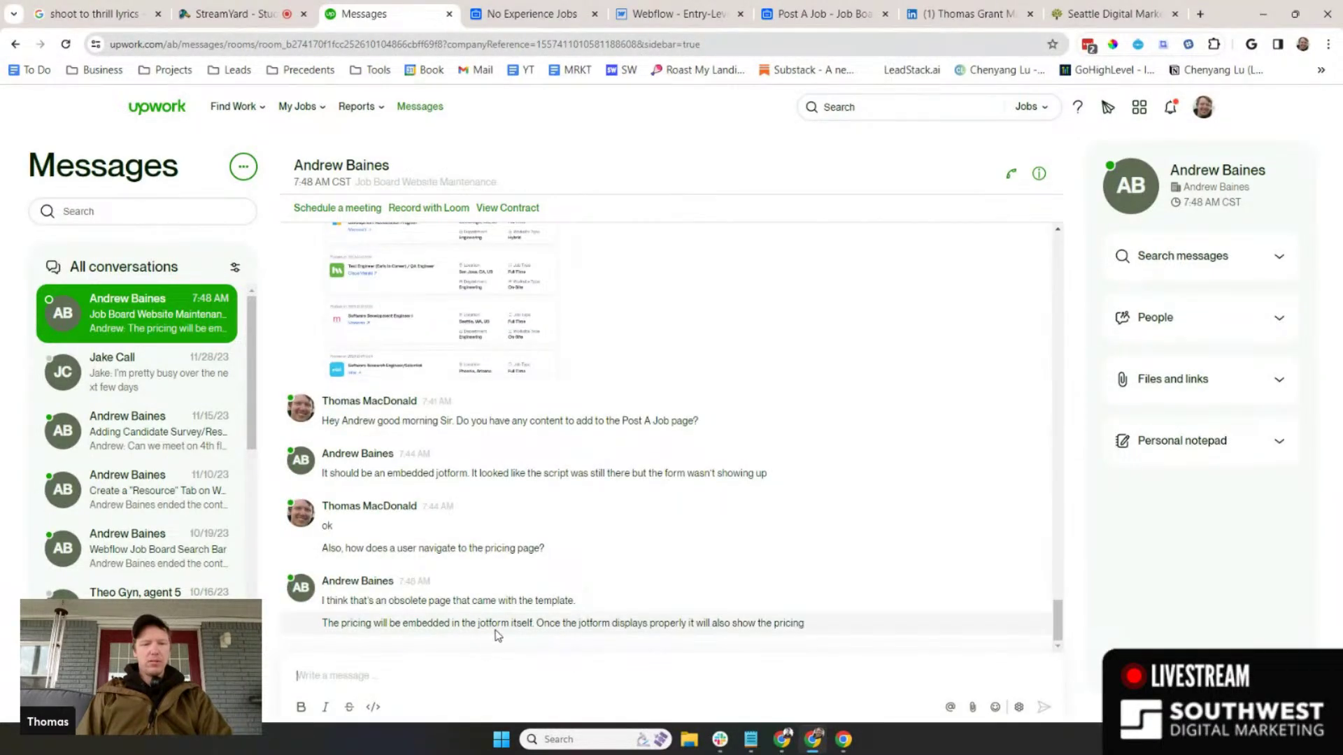
type("d")
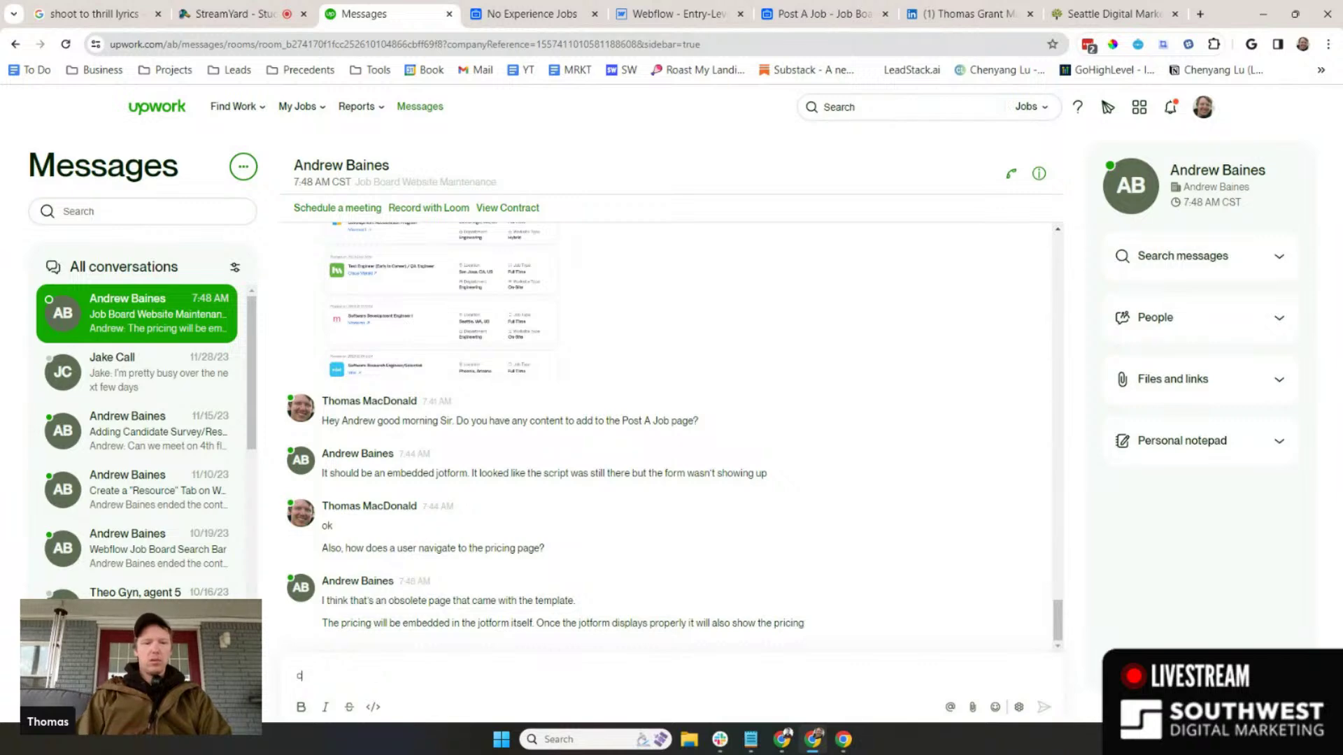
type("ool")
key("Return")
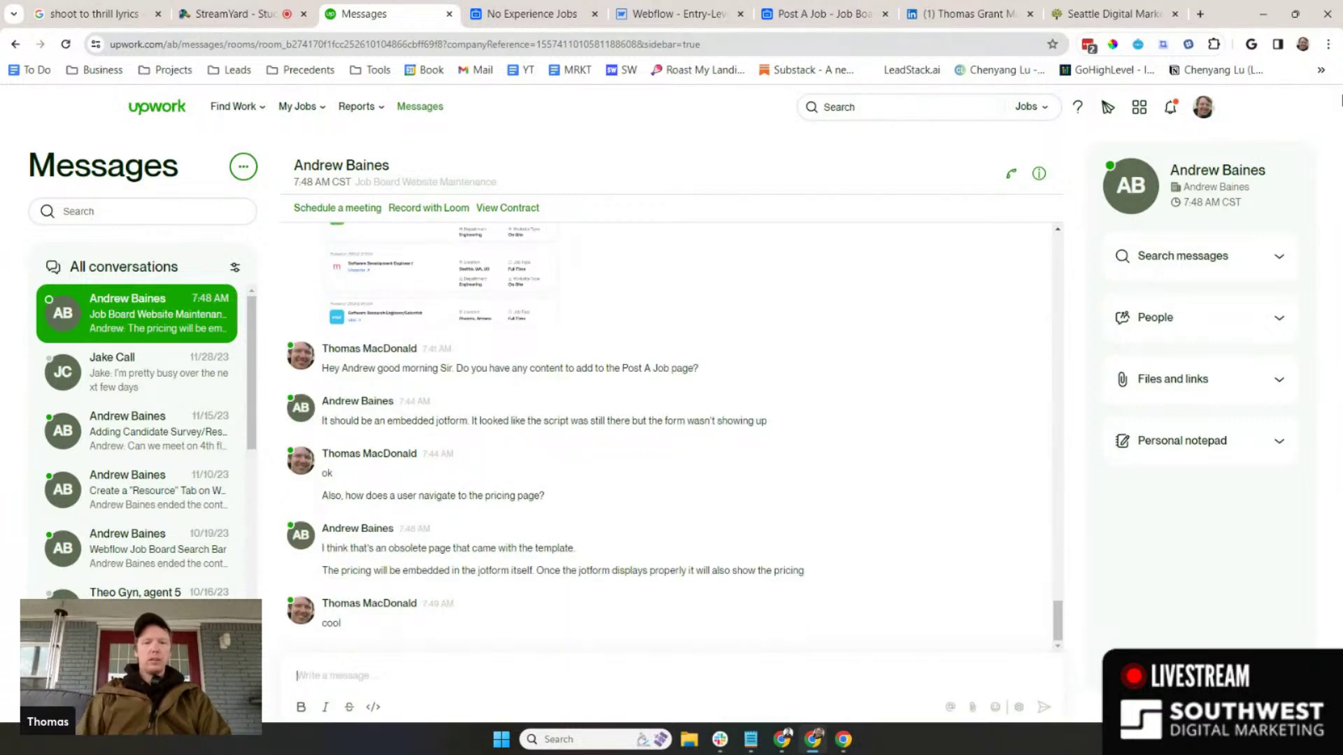
- Close the browser tabs holding the staging site, the LinkedIn profile and the Thrive website
left_click(530, 14)
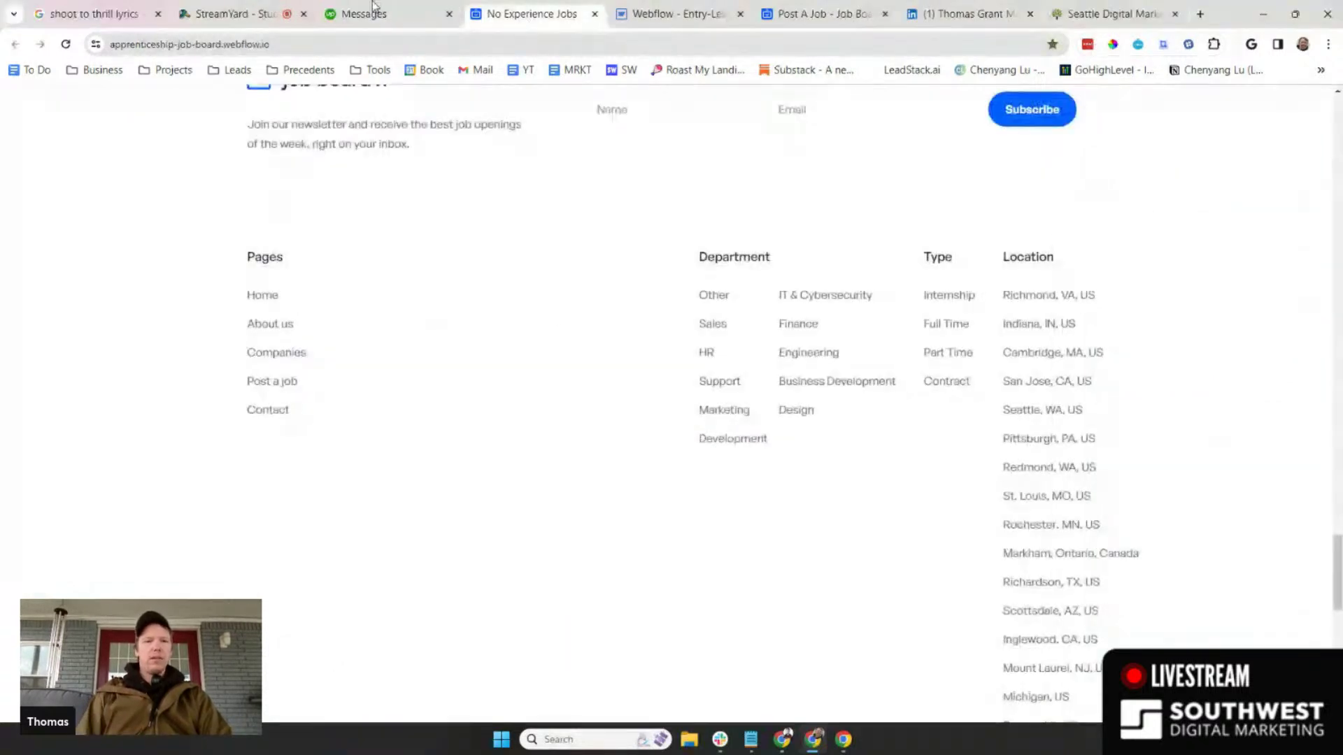
left_click(234, 14)
left_click(532, 14)
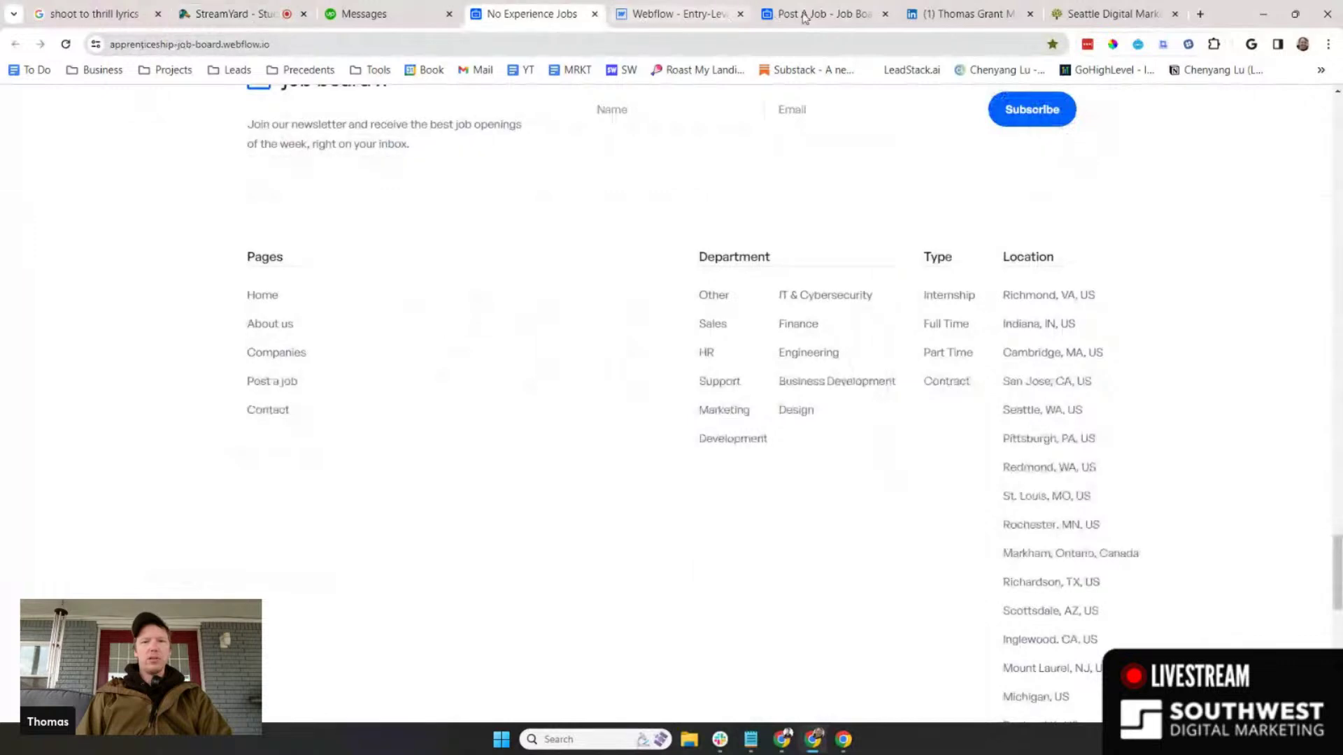
left_click_drag(556, 14, 839, 16)
left_click(886, 14)
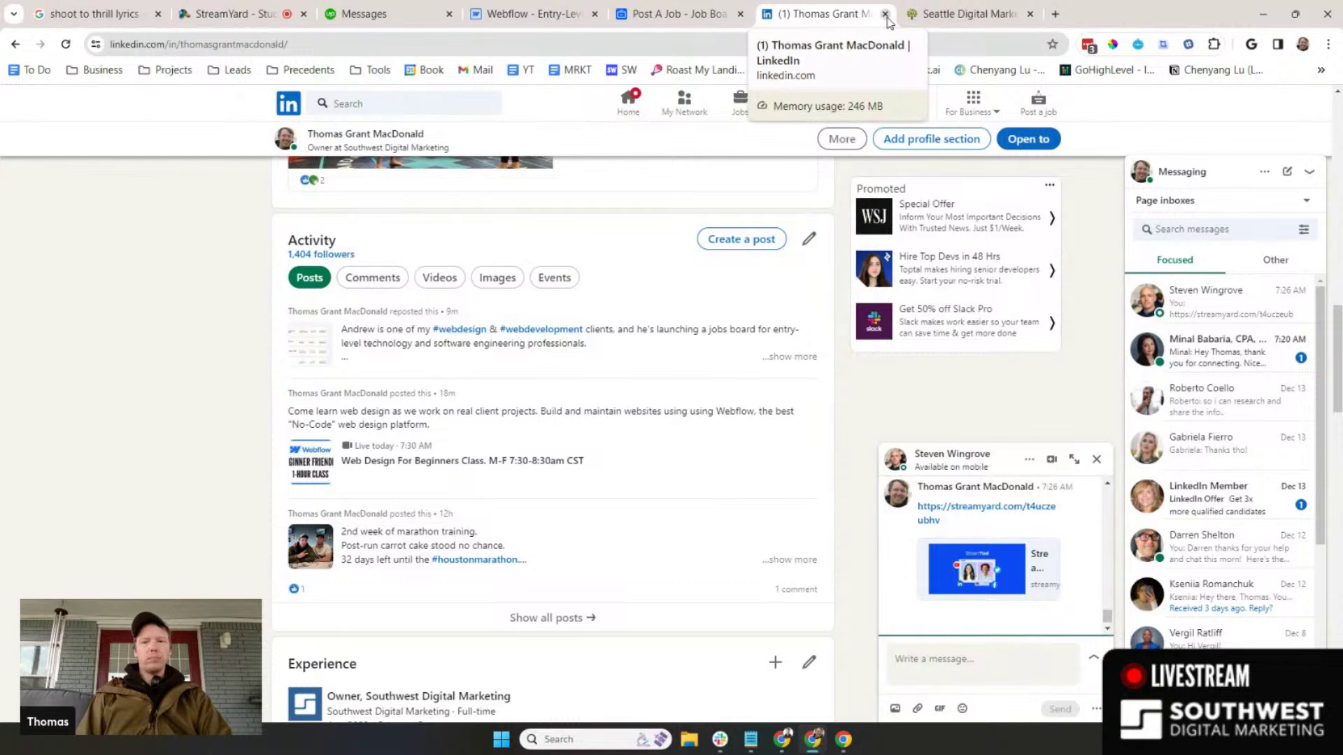
left_click(885, 15)
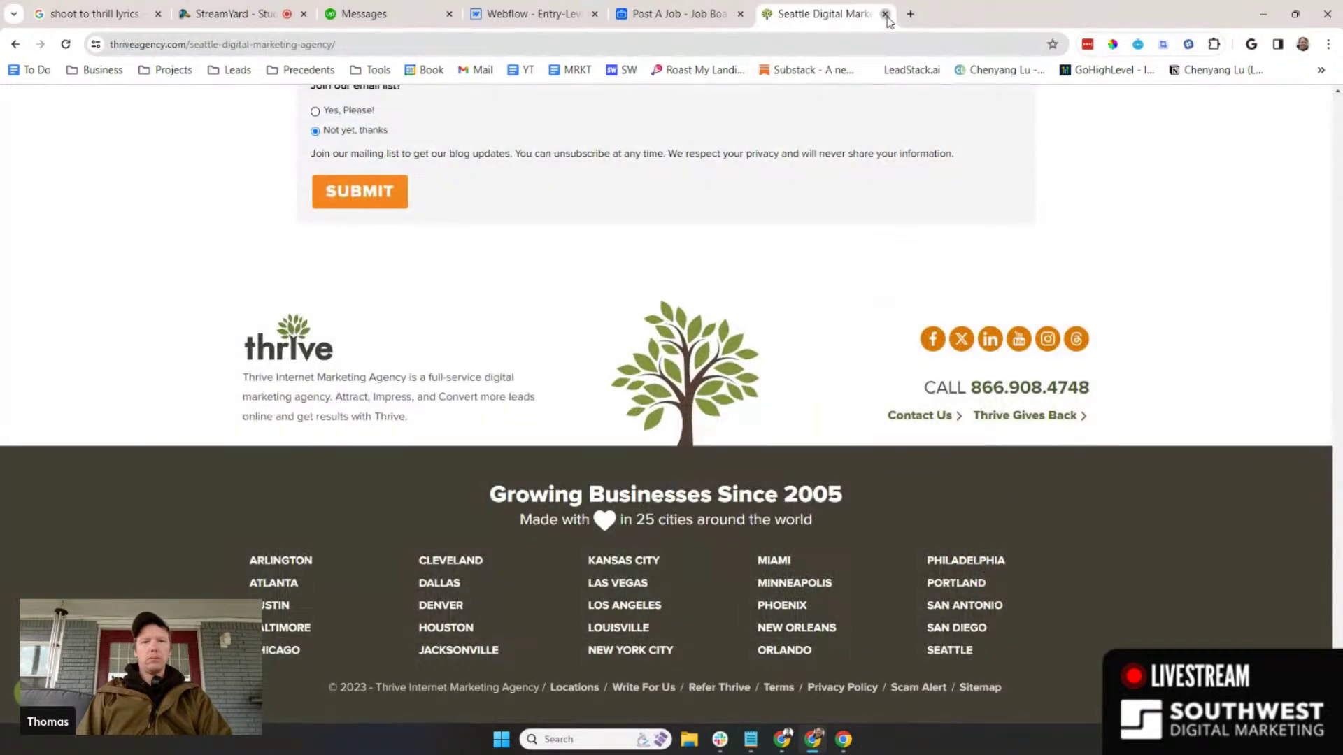
left_click(886, 15)
- Switch to the Webflow Designer and open the static page named Pricing
left_click(546, 14)
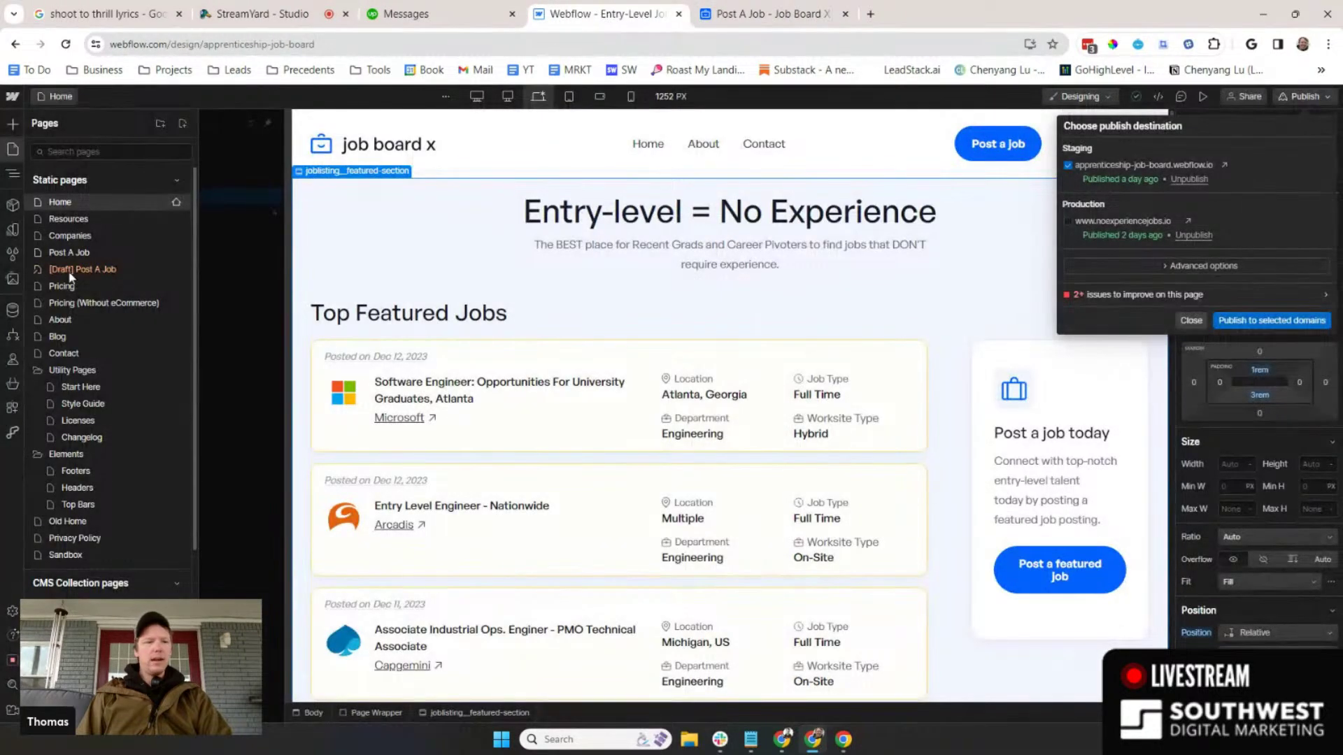
left_click(65, 293)
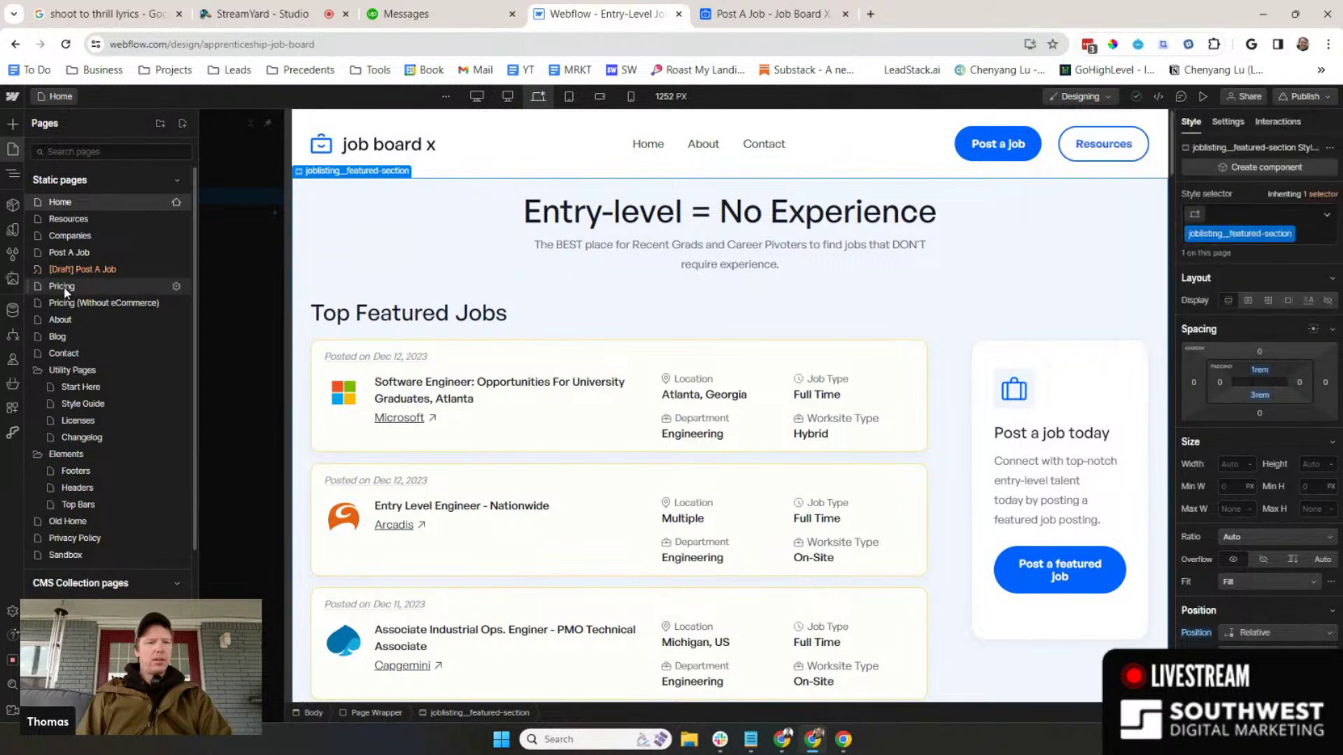
left_click(67, 288)
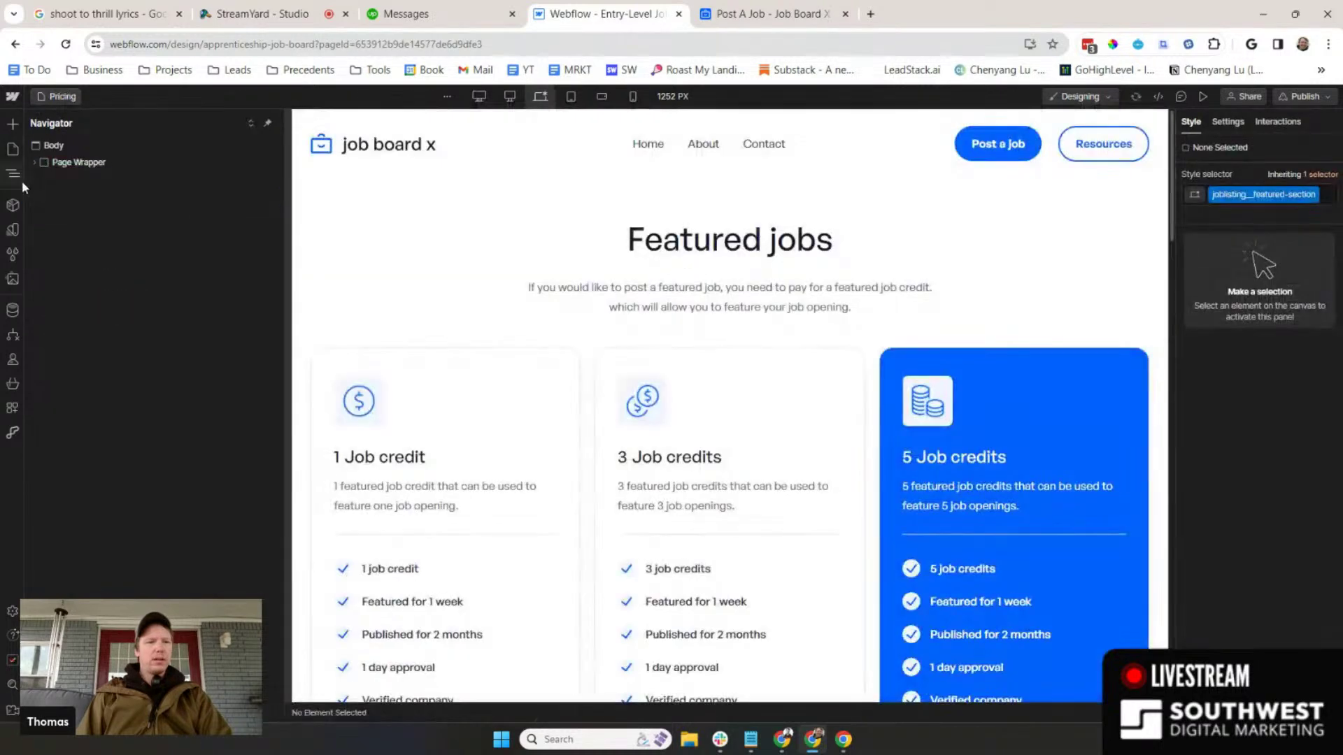
- Review the Pricing page's SEO, Open Graph and site search settings and save the page as a draft
left_click(12, 151)
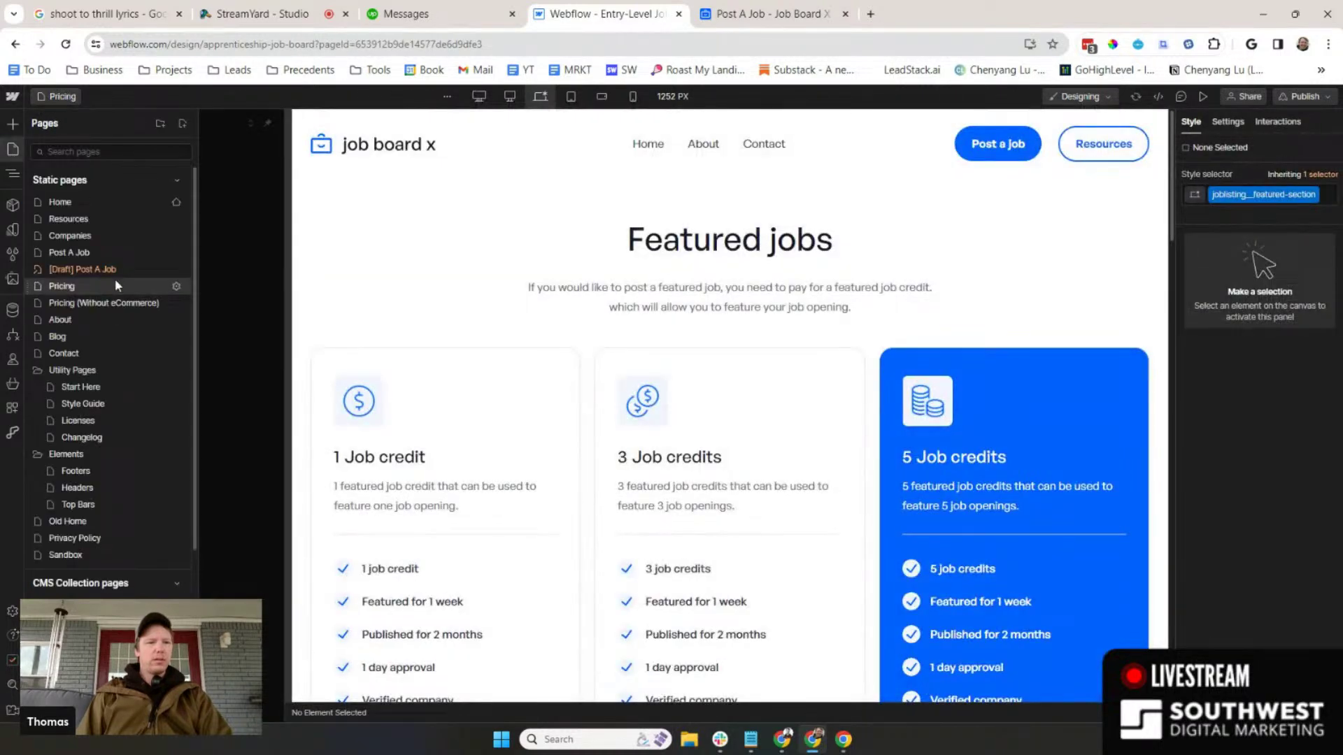
left_click(175, 287)
scroll(311, 354, "down", 10)
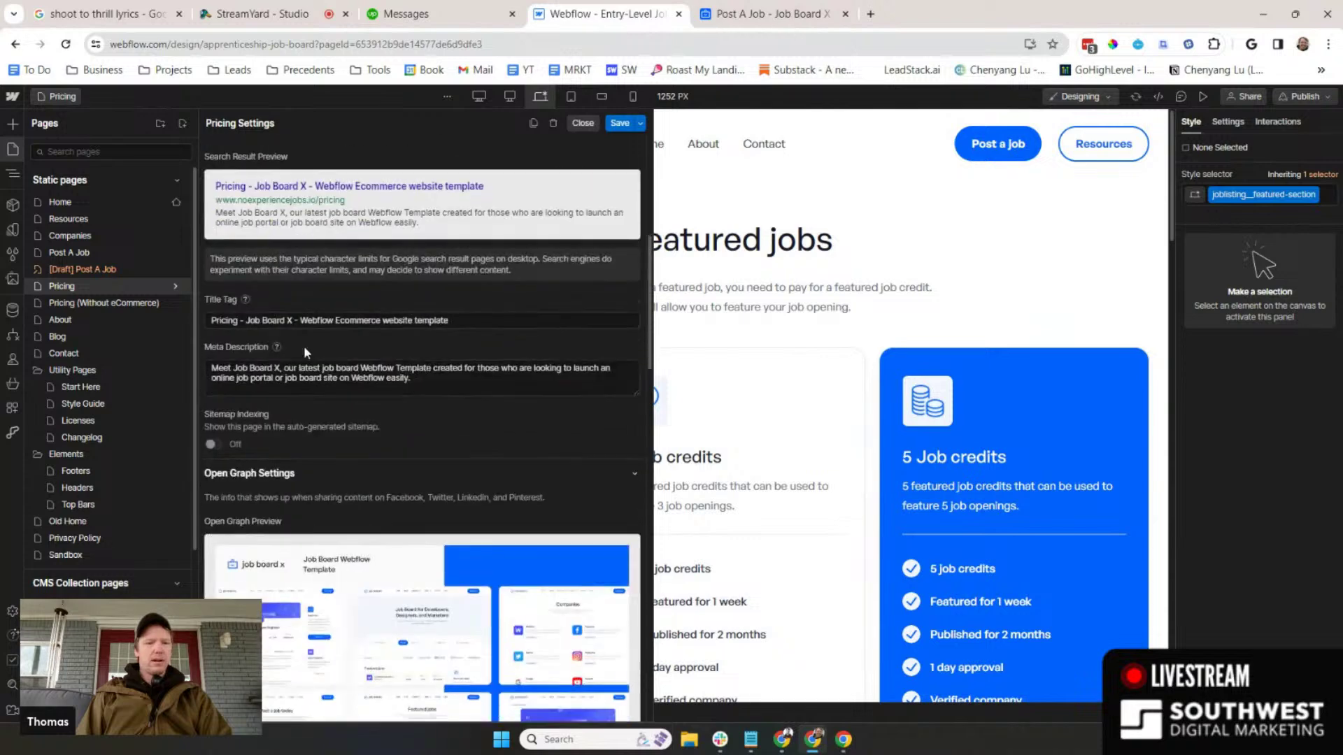
scroll(303, 348, "up", 5)
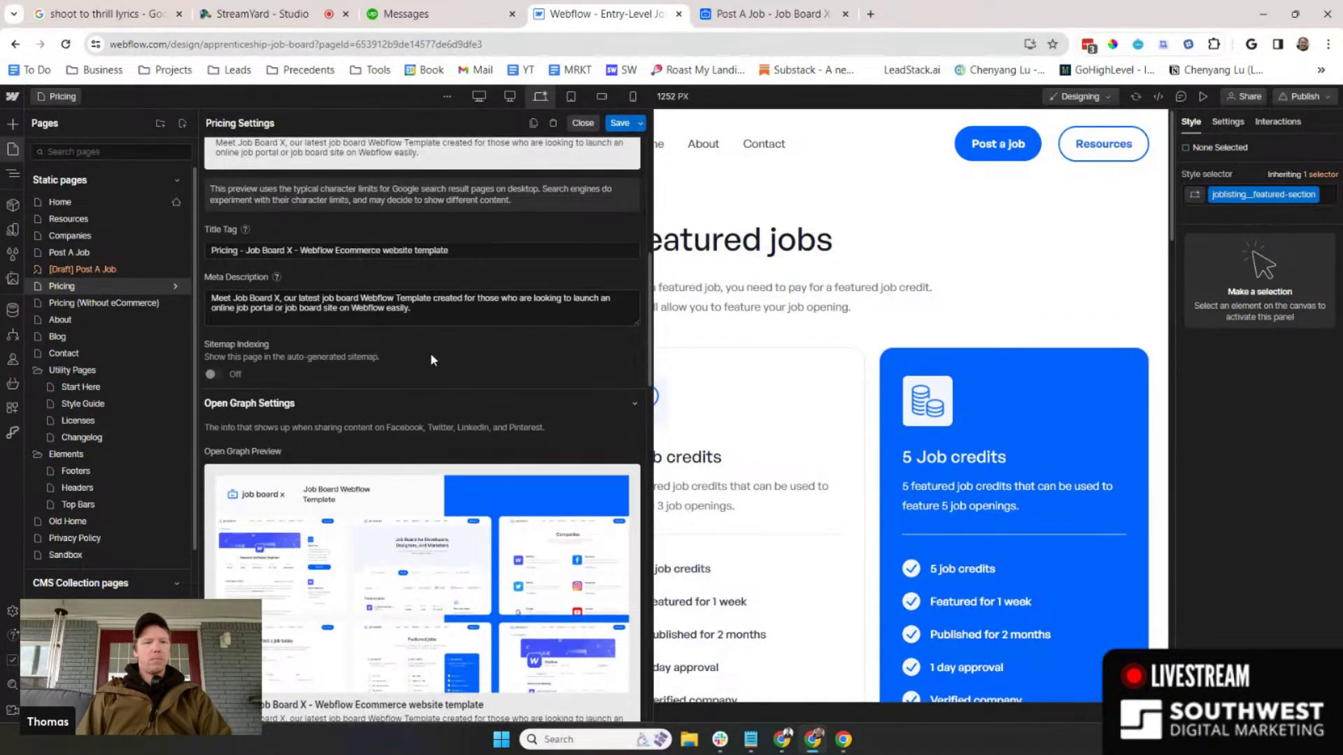
scroll(393, 376, "down", 8)
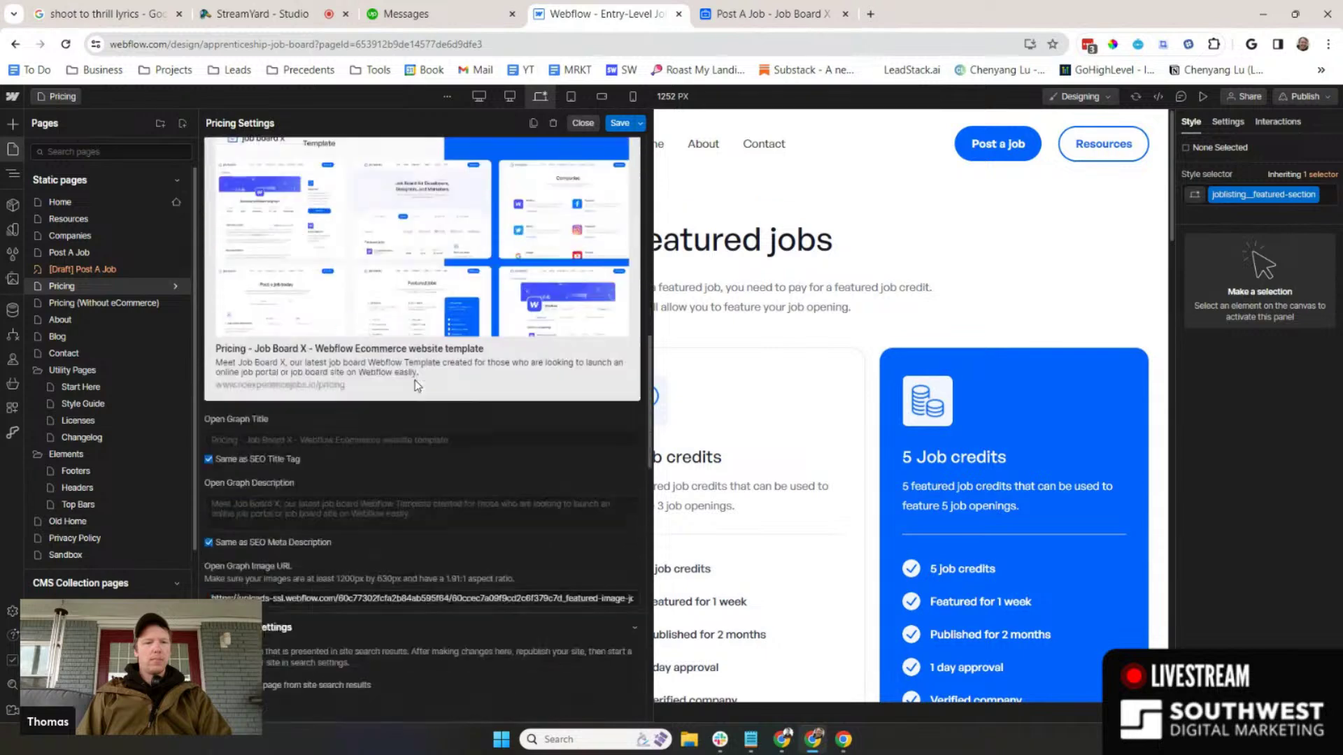
scroll(415, 379, "down", 5)
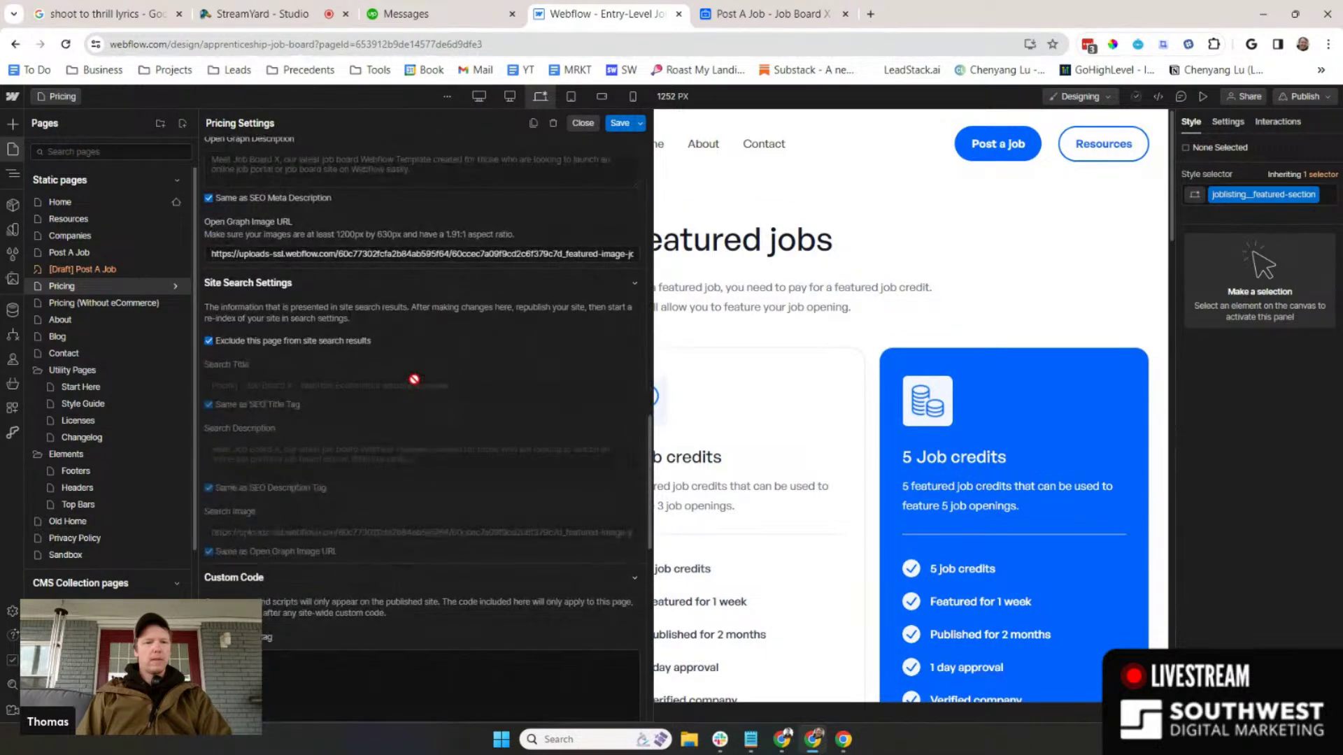
scroll(417, 385, "up", 3)
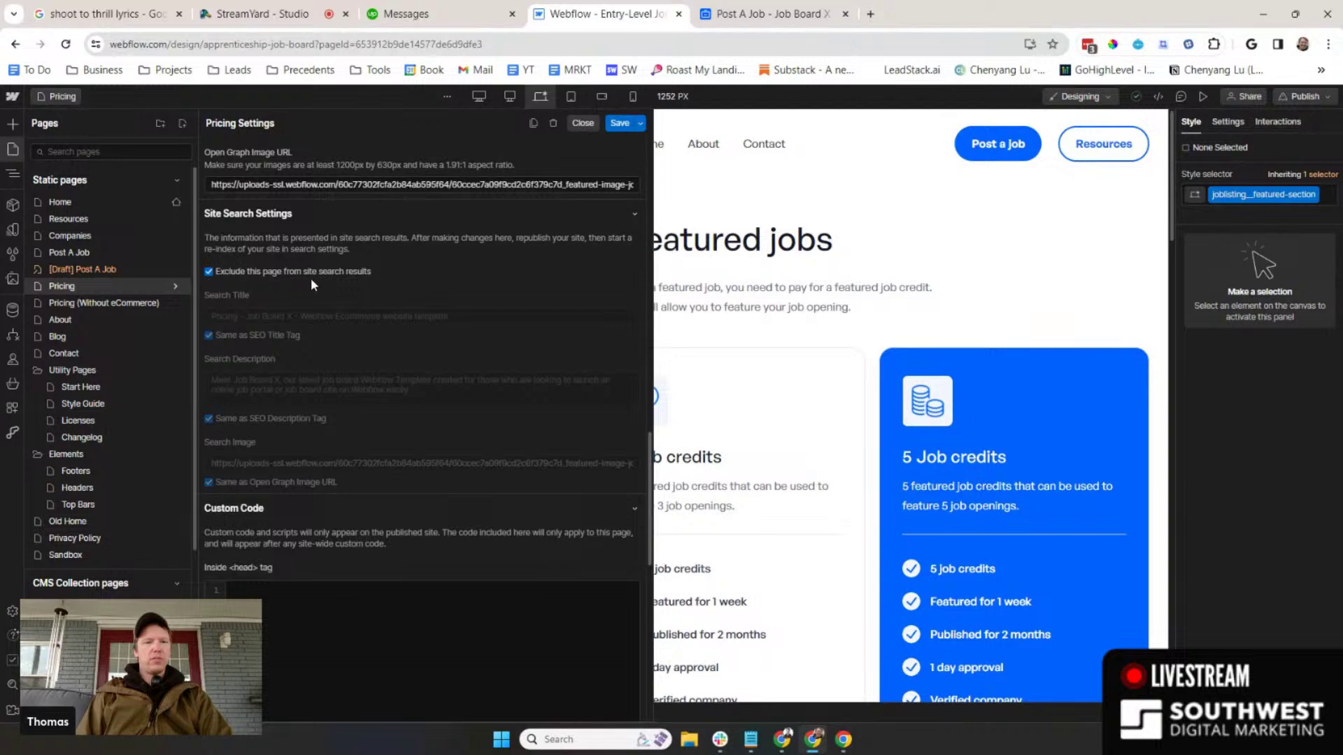
left_click(641, 126)
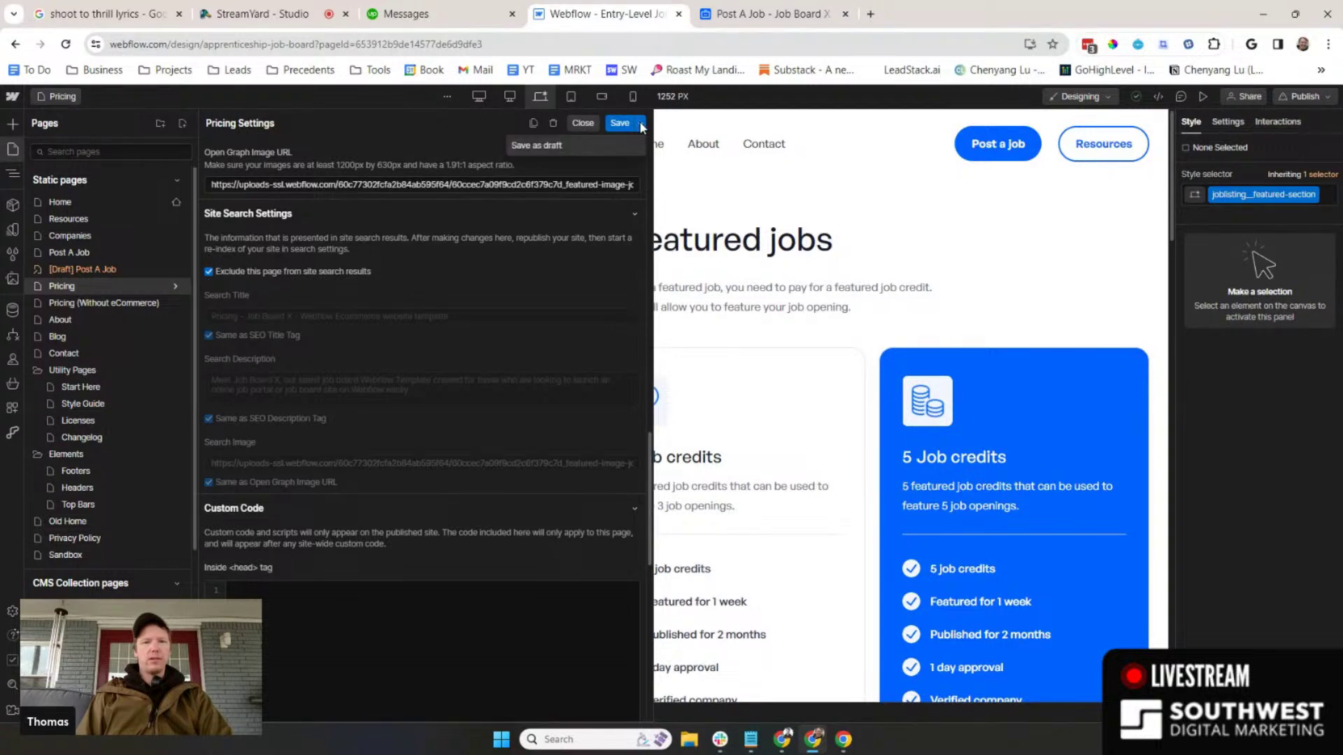
left_click(544, 145)
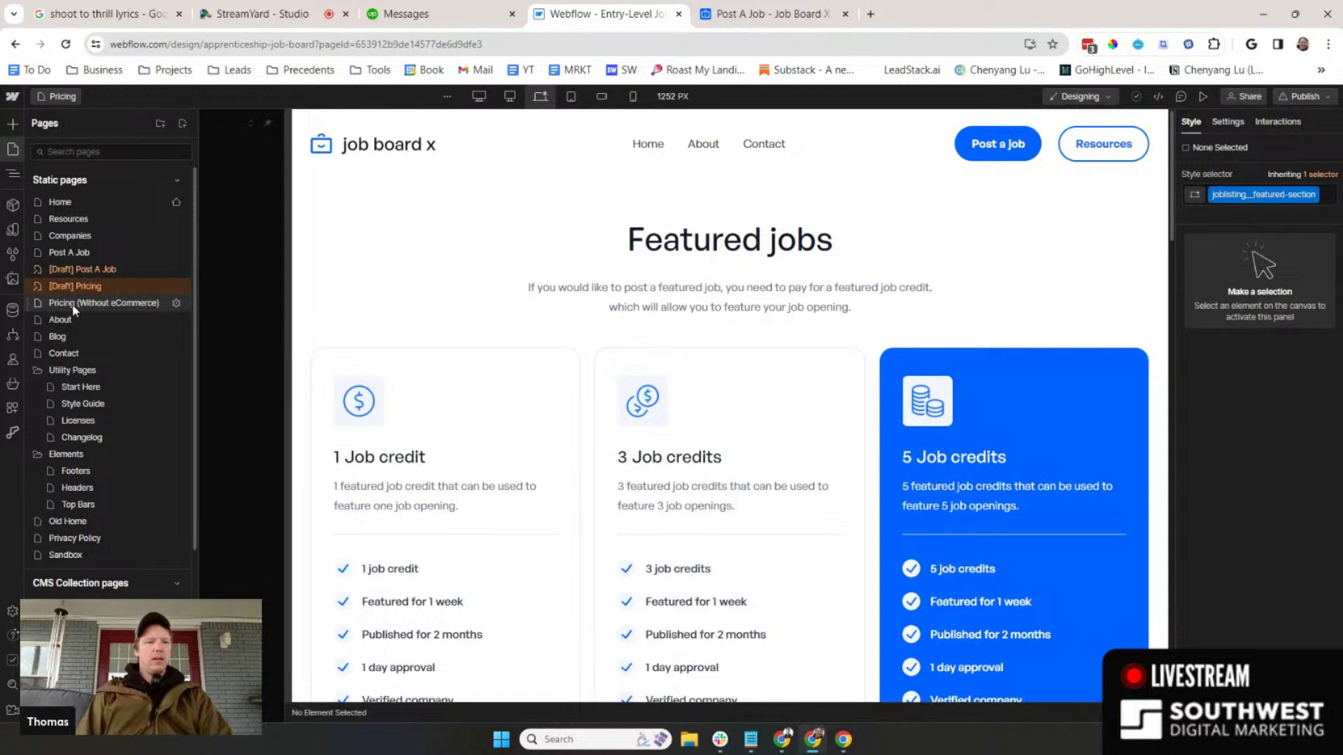
- Review the settings of the Pricing (Without eCommerce) page and save it as a draft
left_click(176, 303)
scroll(430, 346, "down", 3)
scroll(426, 346, "down", 8)
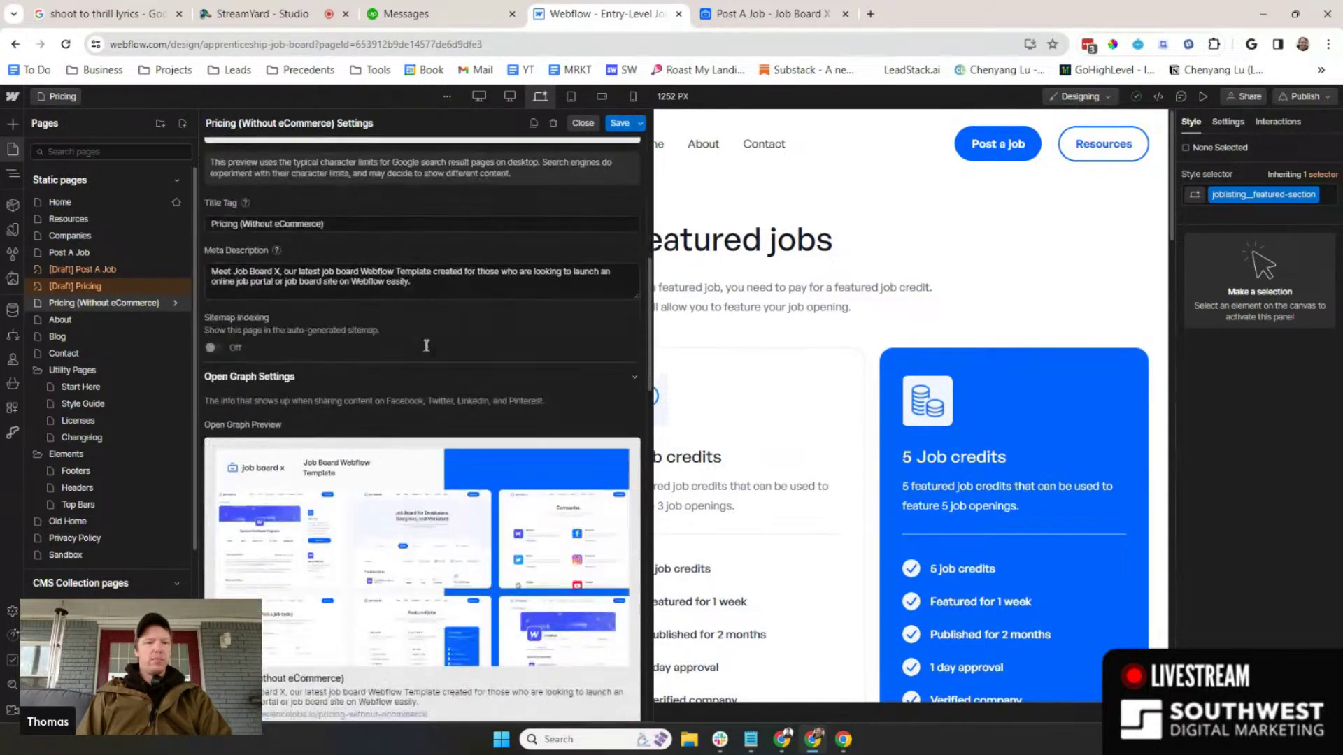
scroll(425, 351, "down", 3)
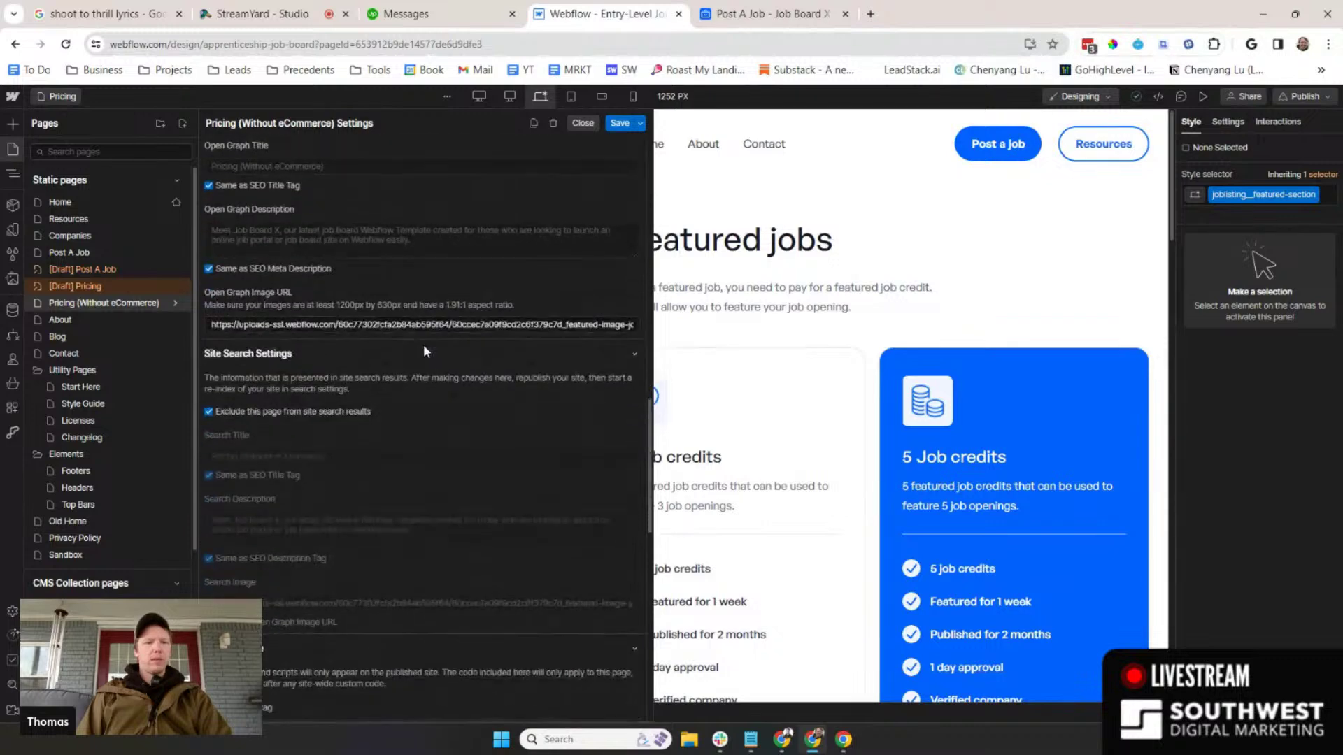
scroll(424, 350, "down", 5)
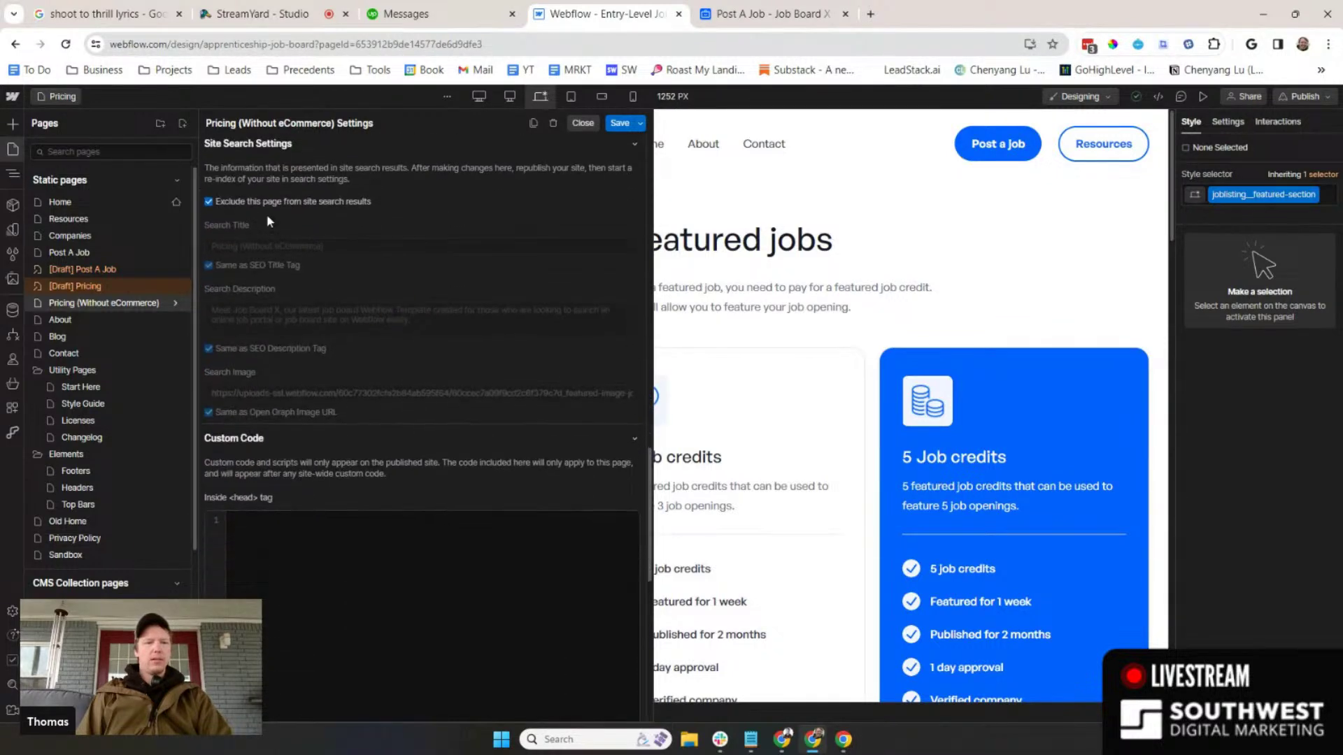
scroll(403, 364, "up", 5)
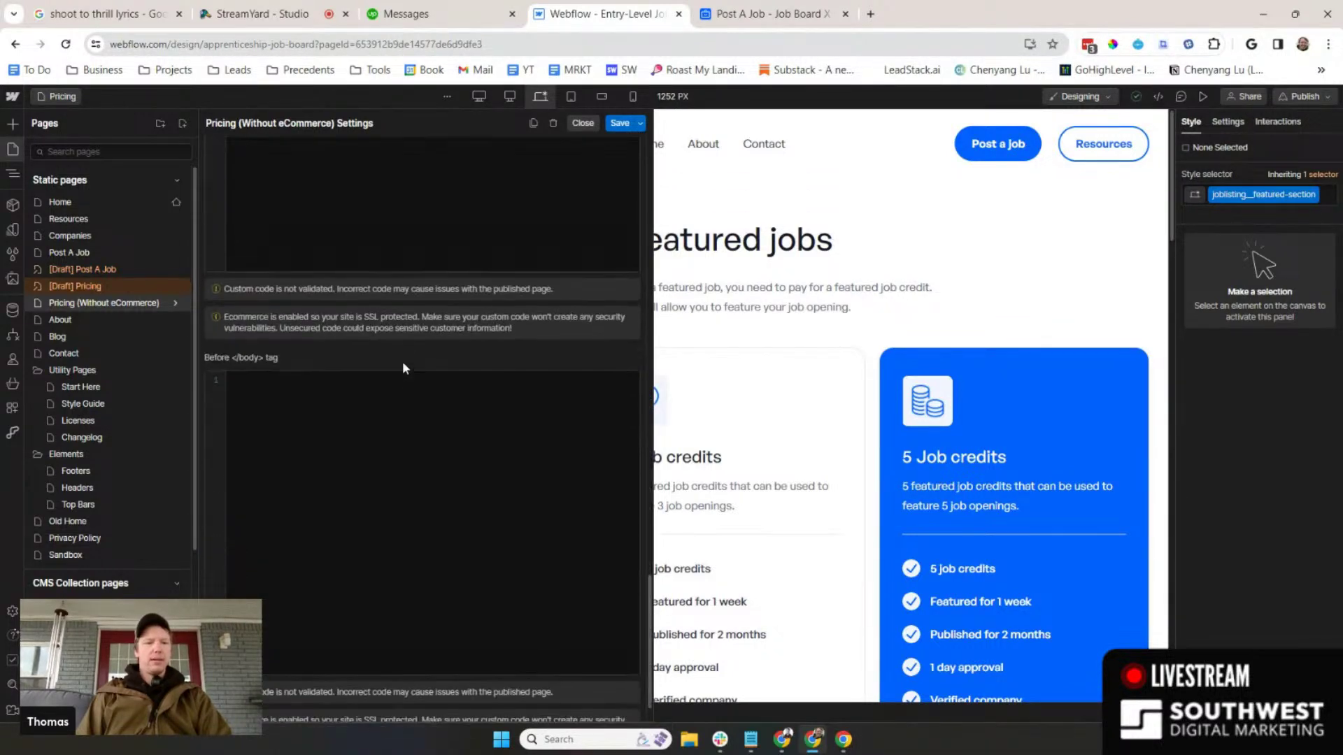
scroll(403, 368, "up", 1)
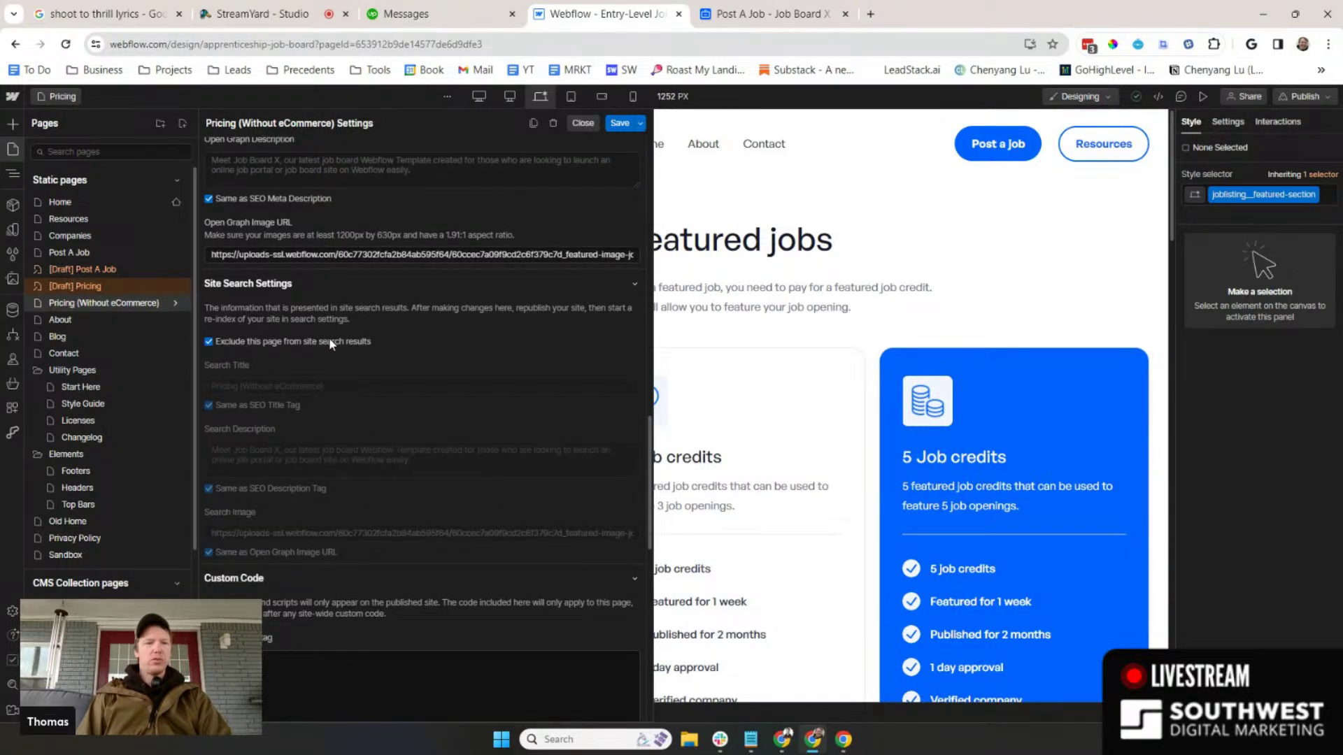
scroll(333, 349, "up", 6)
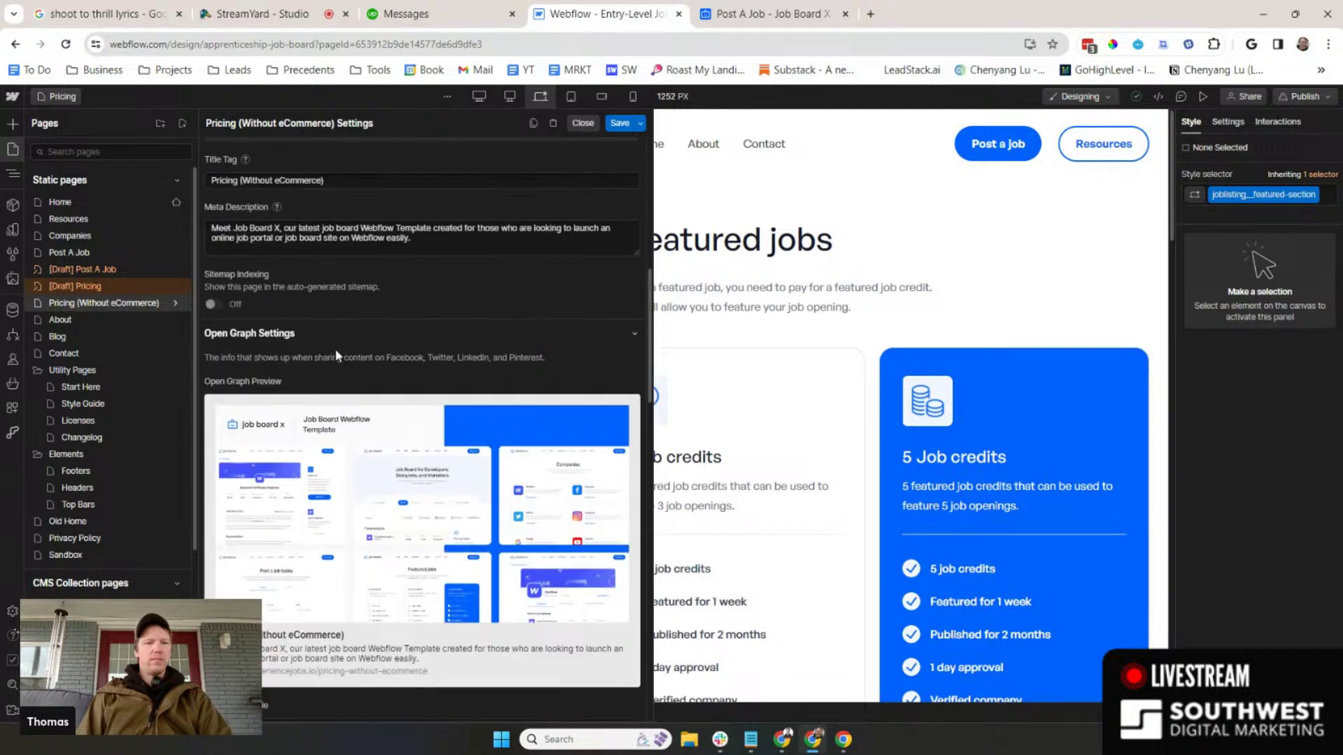
scroll(334, 348, "up", 8)
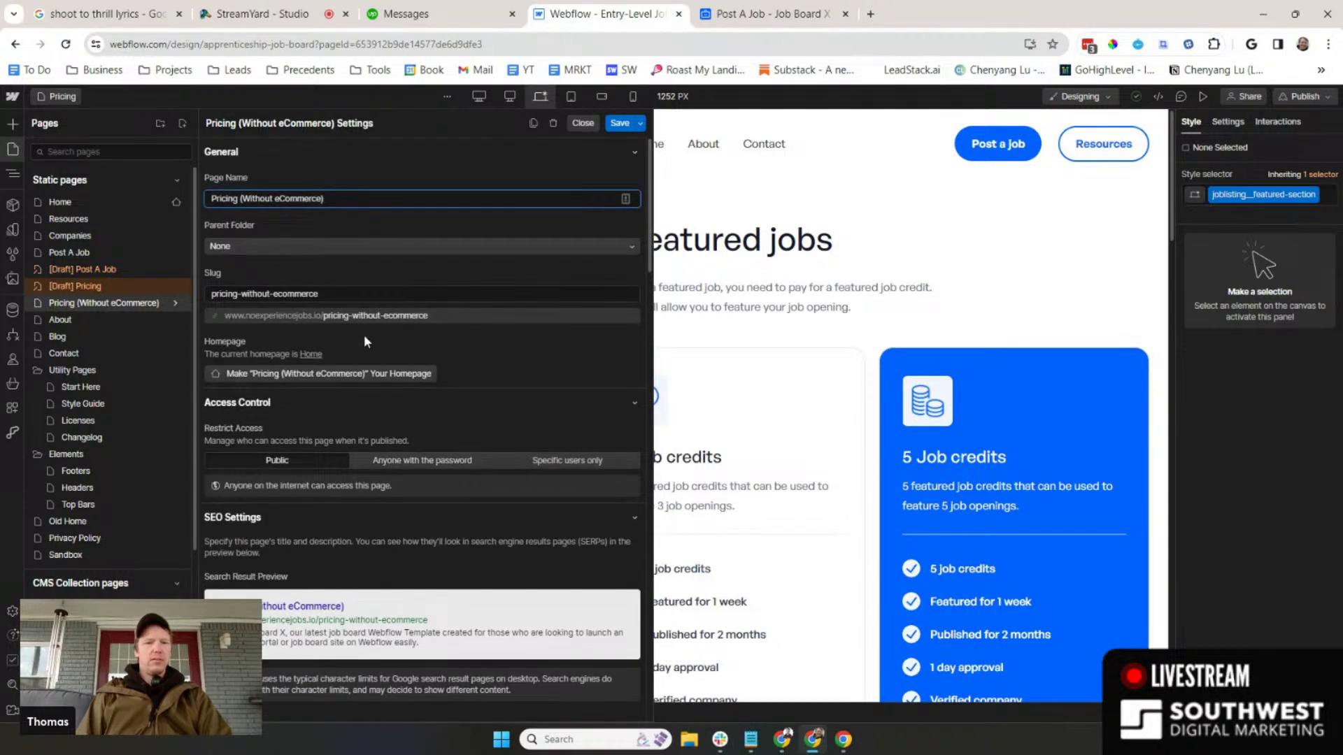
left_click(642, 123)
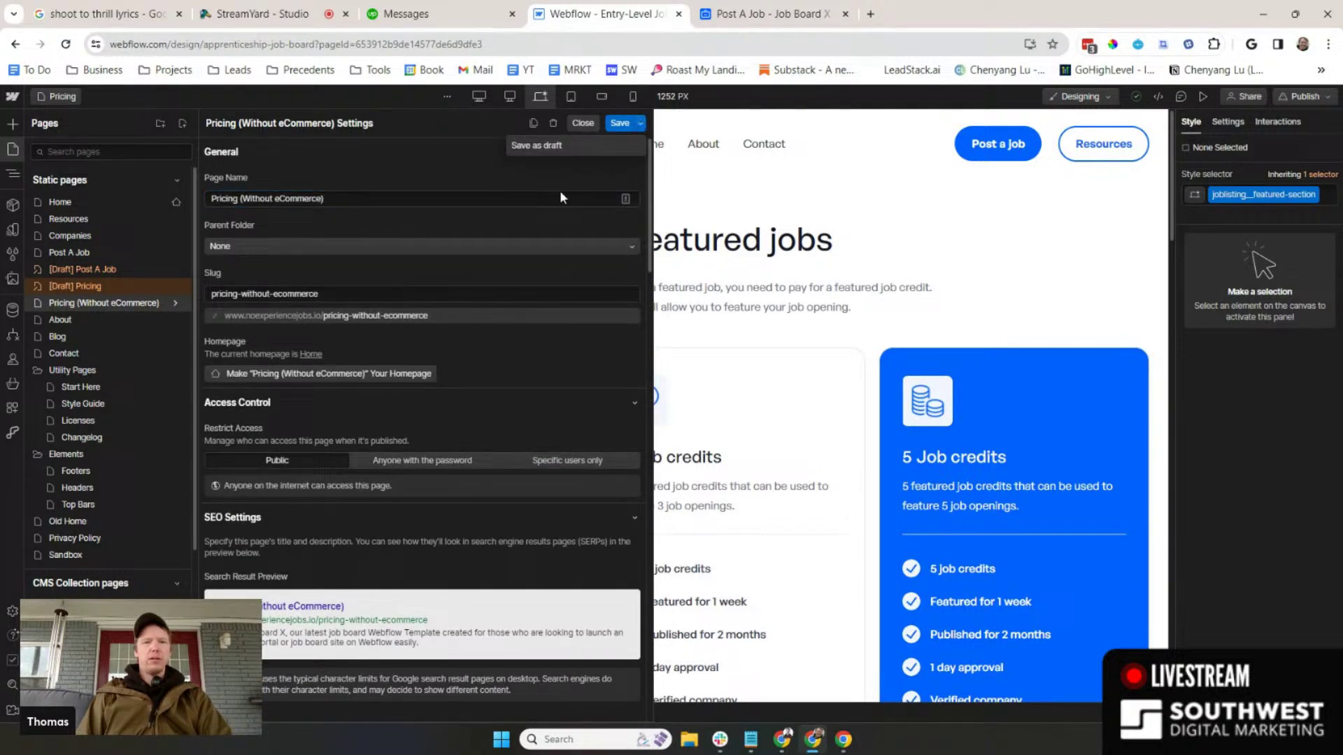
left_click(641, 124)
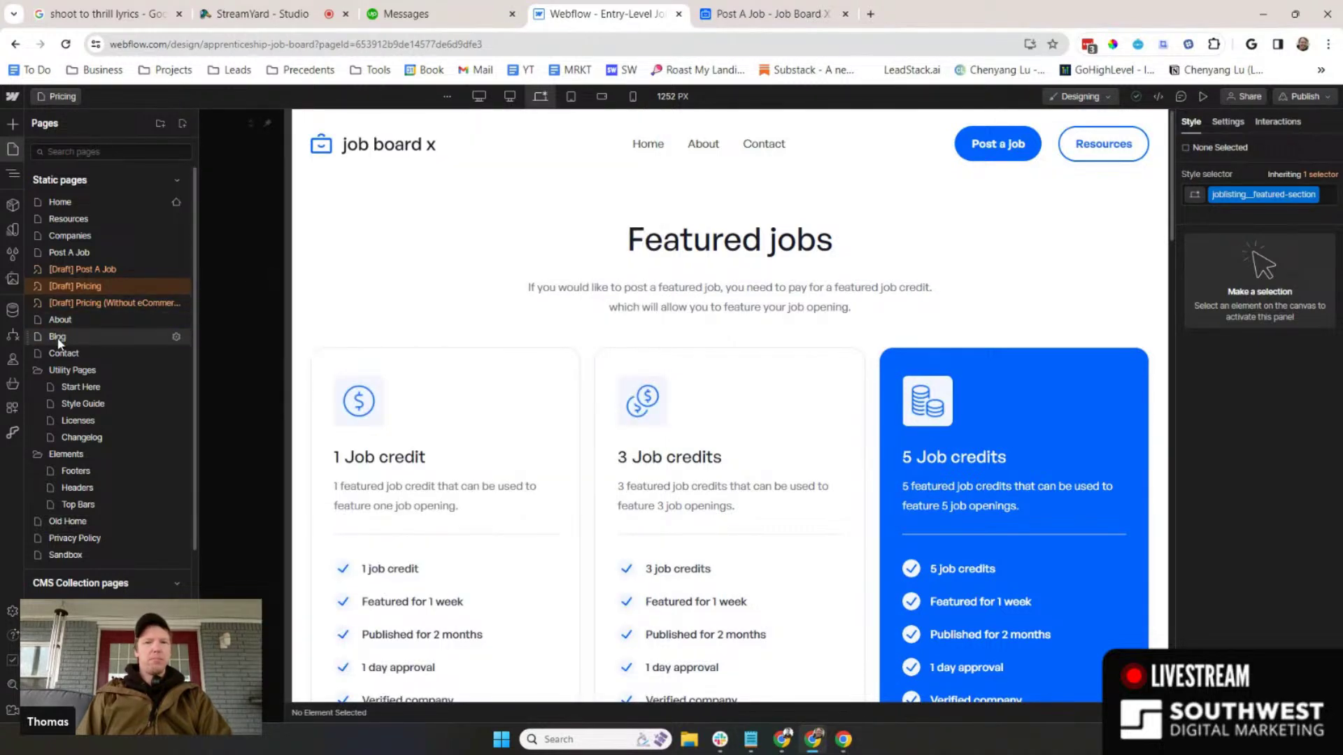
- Review the Blog page's access, SEO, Open Graph and site search settings and save the page as a draft
left_click(176, 337)
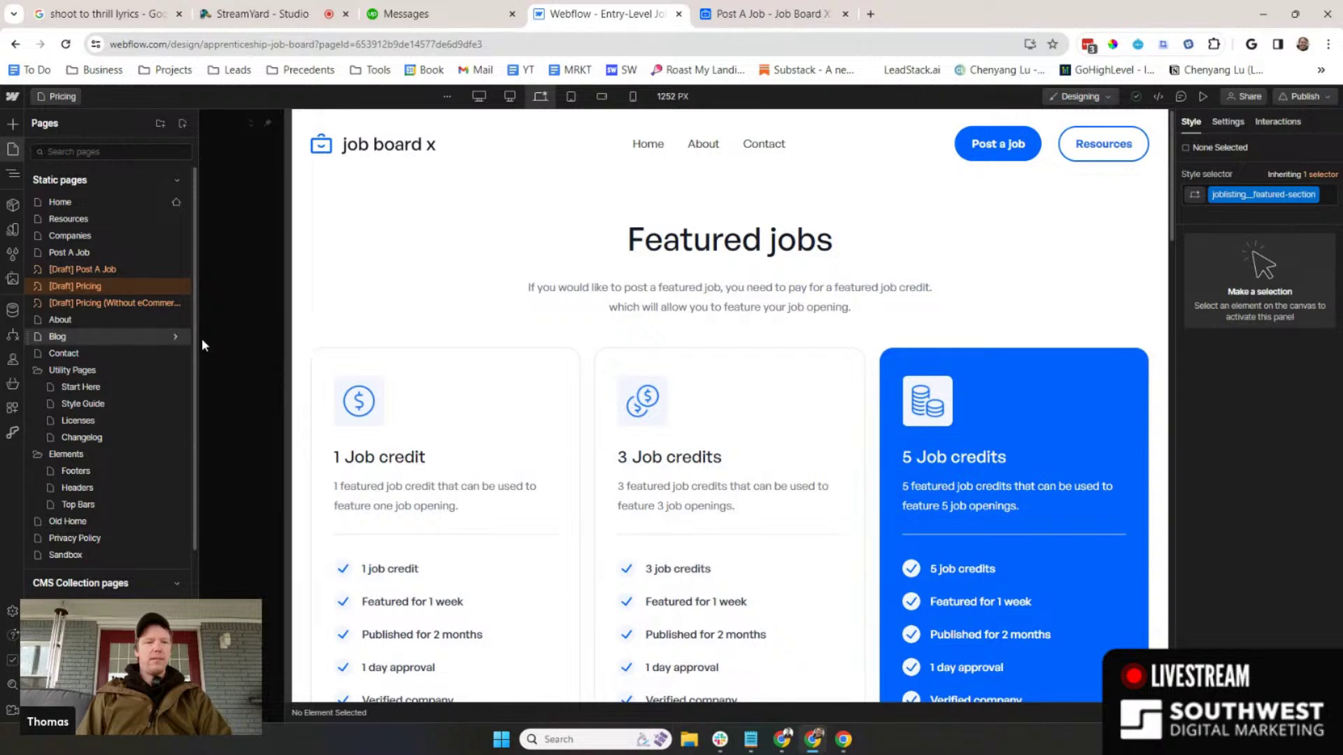
scroll(457, 277, "down", 2)
scroll(464, 277, "down", 5)
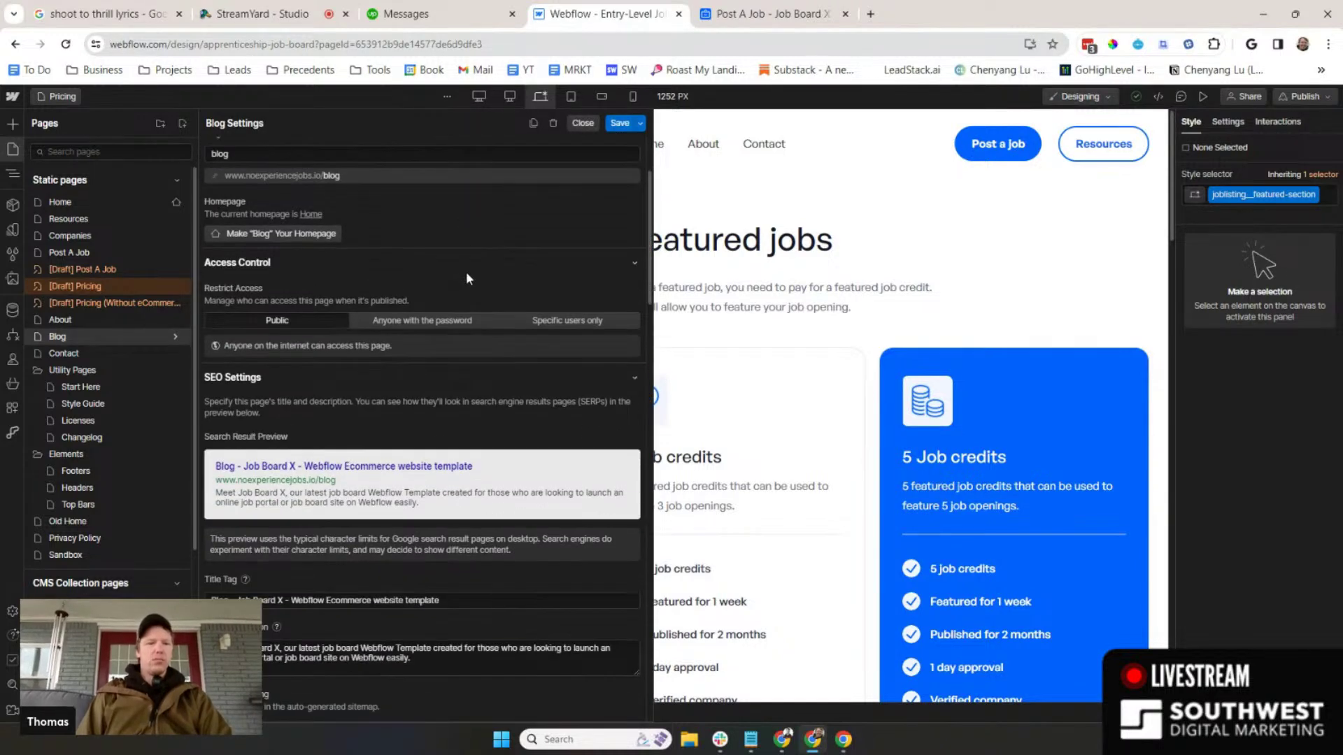
scroll(466, 271, "down", 3)
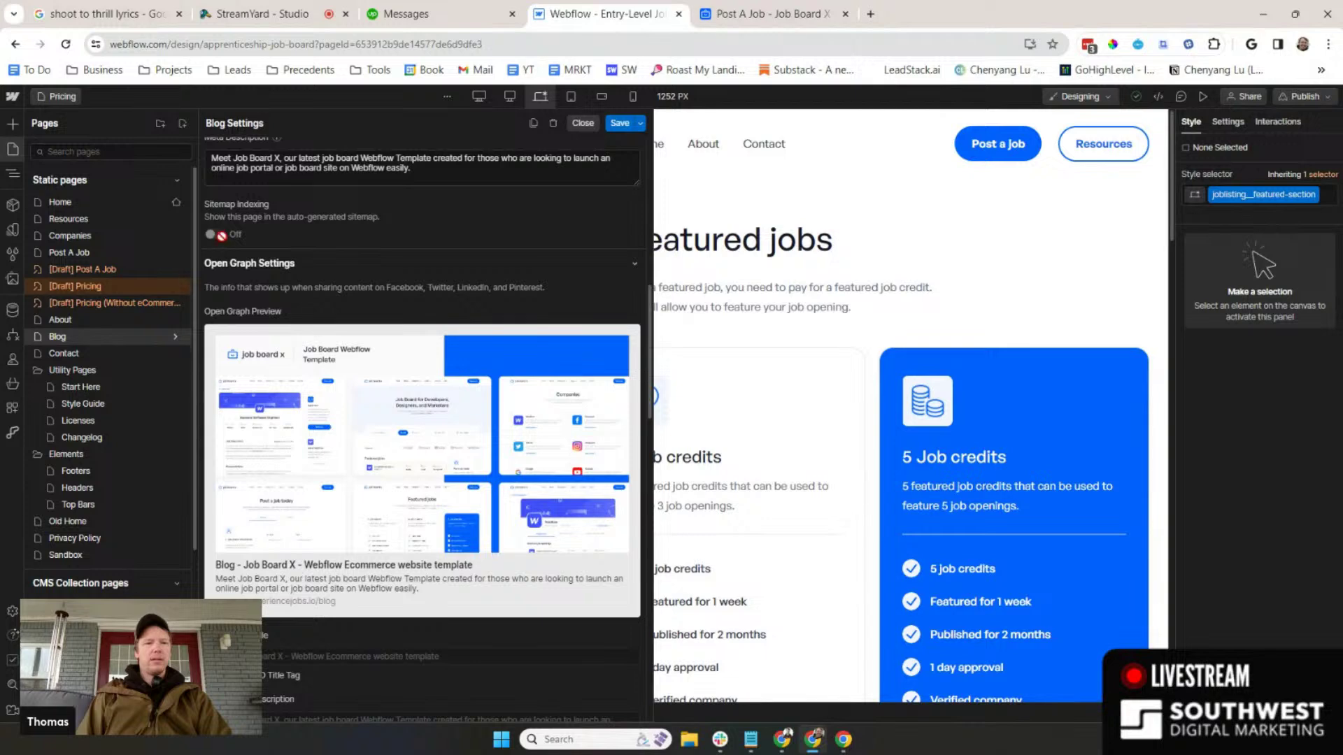
scroll(454, 300, "down", 4)
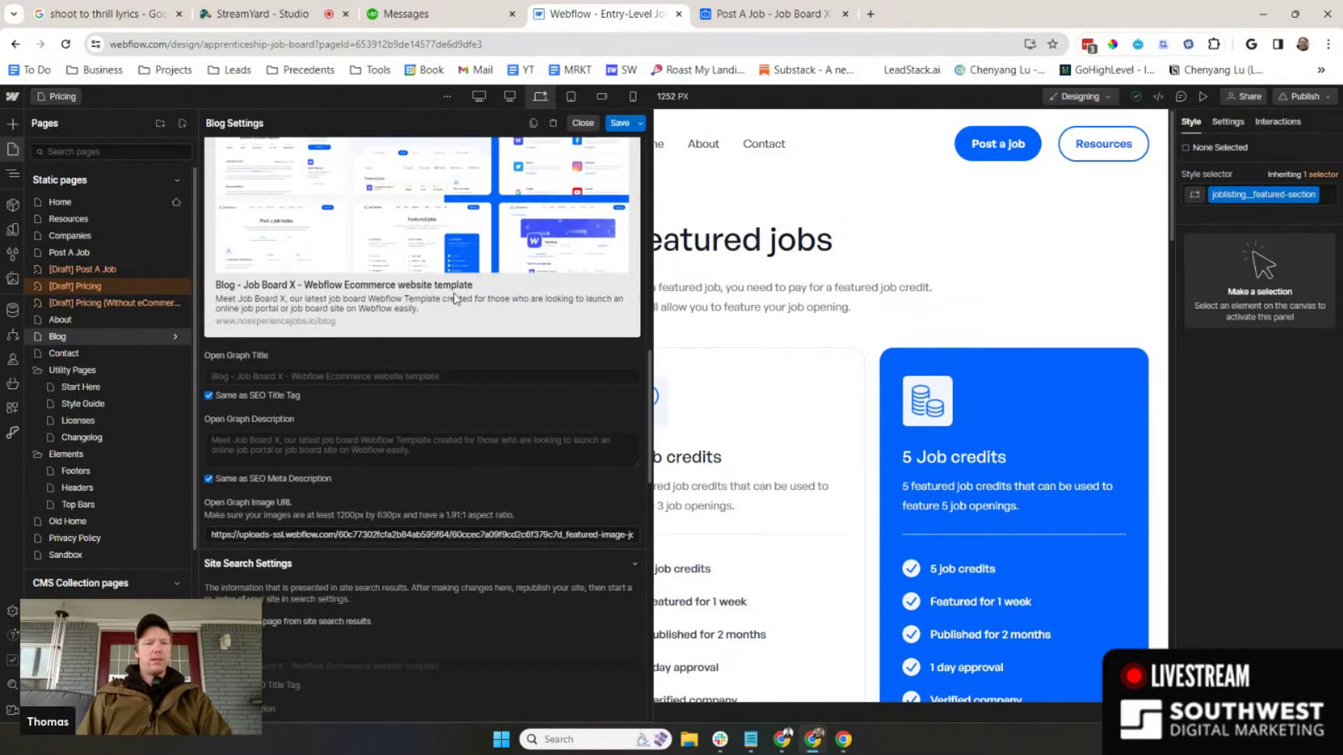
scroll(341, 374, "down", 4)
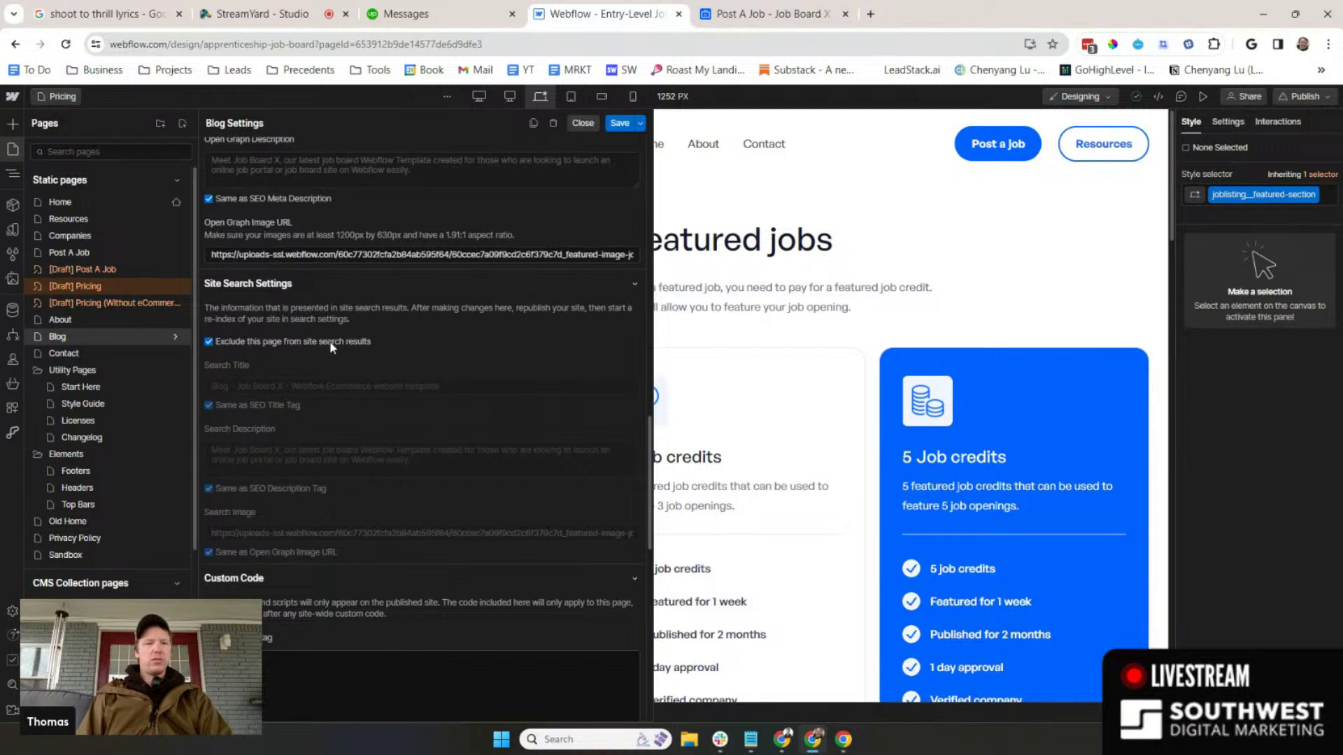
left_click(640, 123)
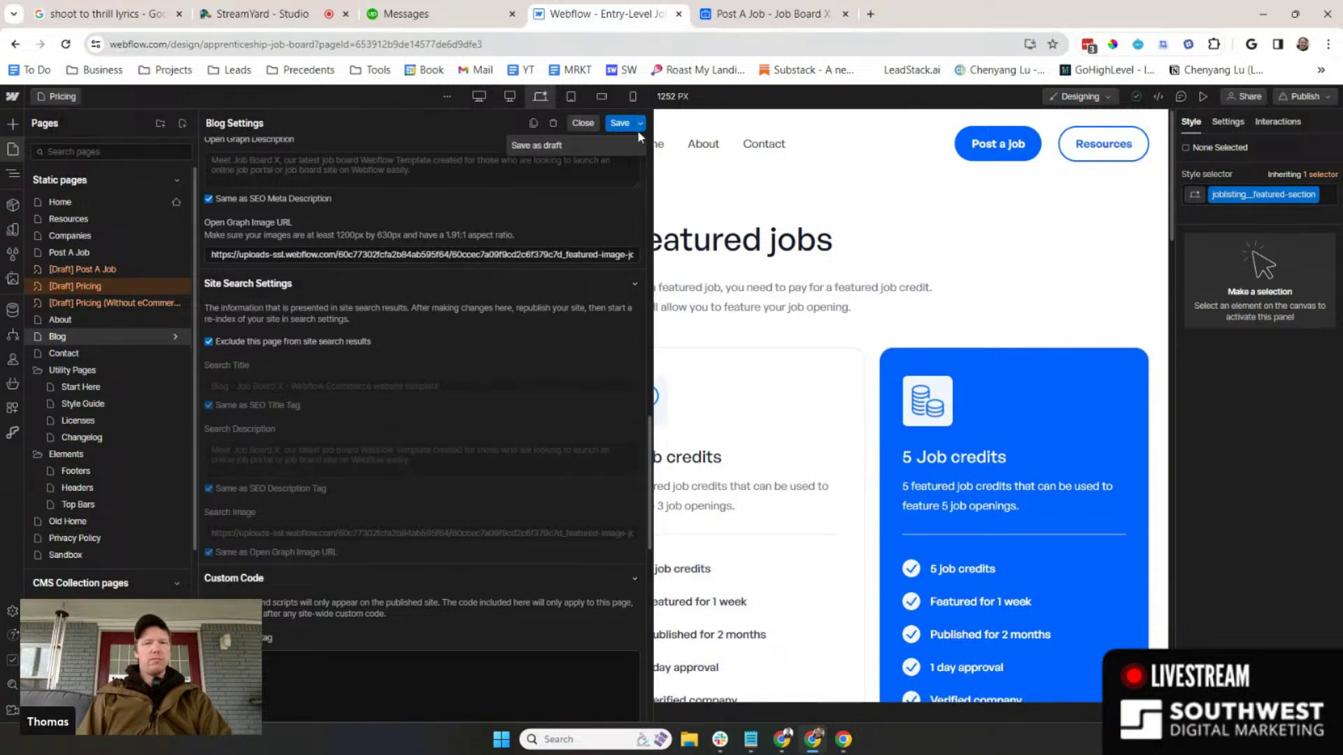
left_click(540, 145)
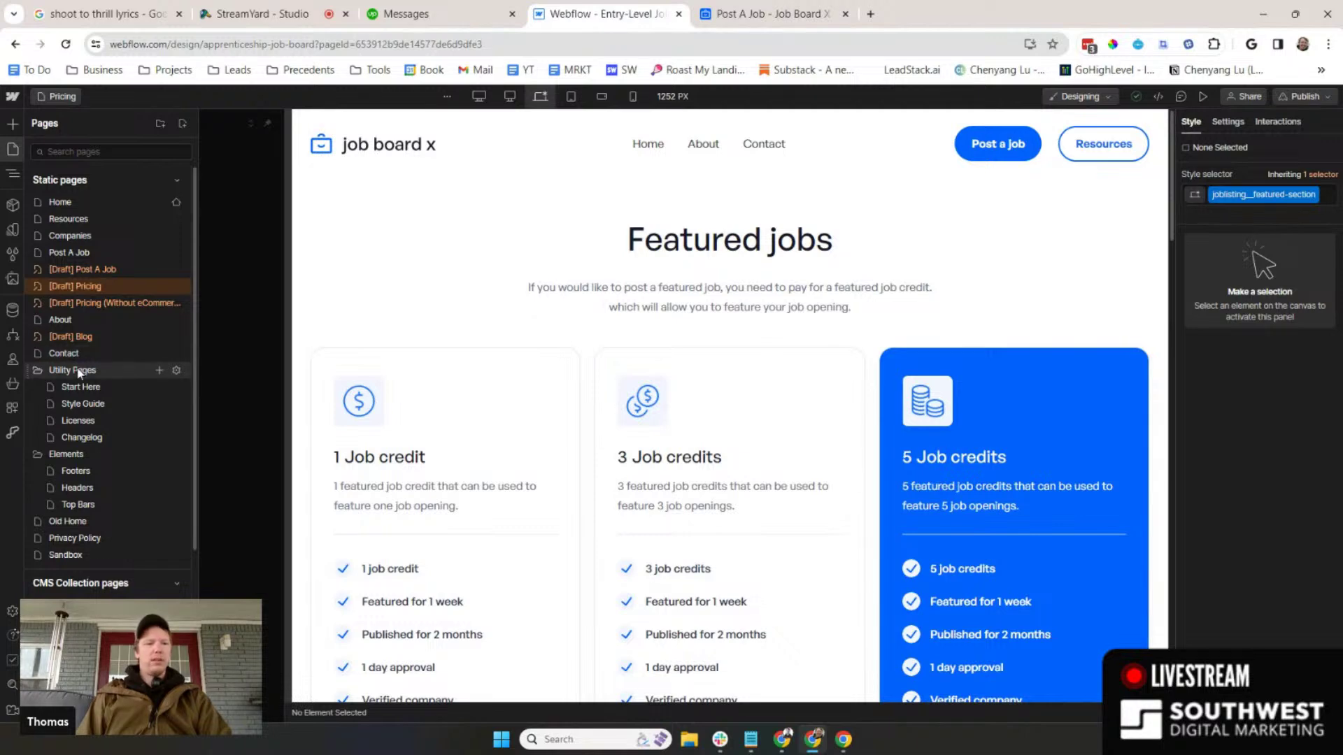
- Open the Start Here page under Utility Pages and examine its SEO, sitemap indexing, Open Graph and site search settings
scroll(79, 373, "down", 1)
scroll(79, 373, "up", 1)
left_click(77, 388)
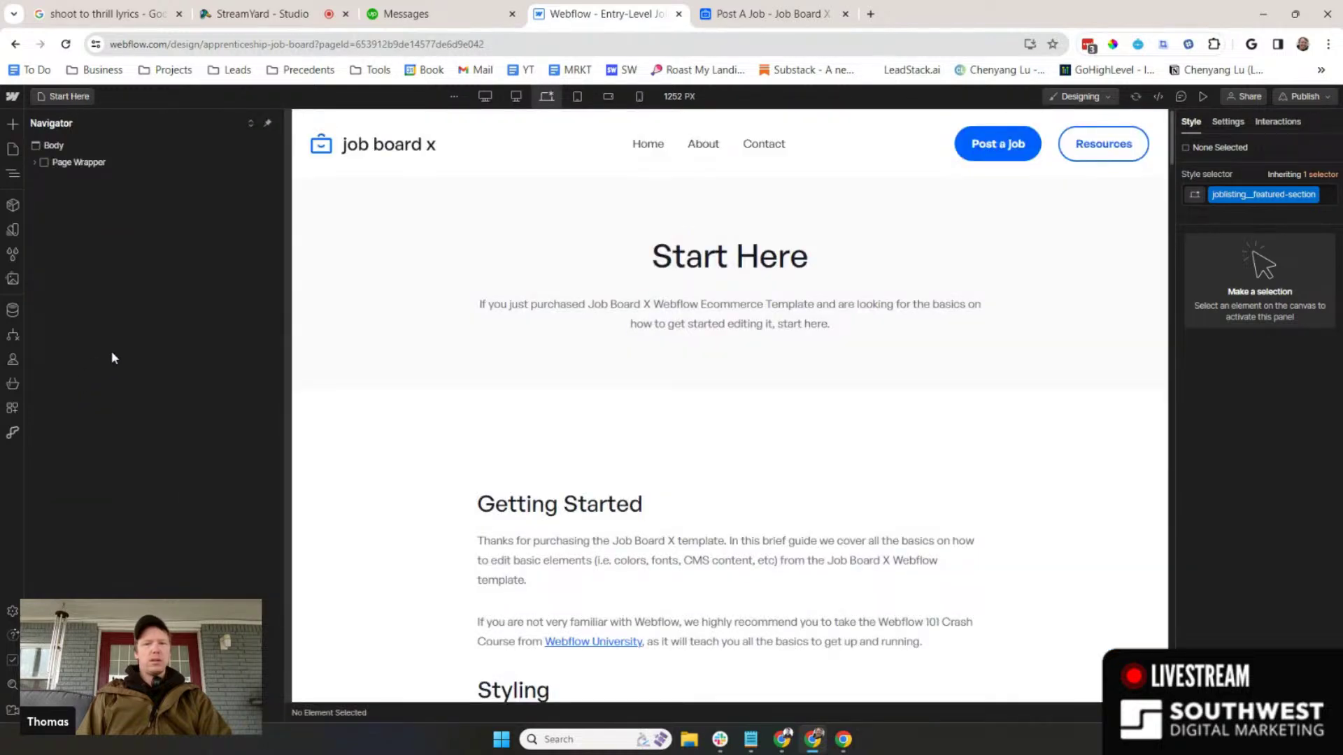
left_click(49, 98)
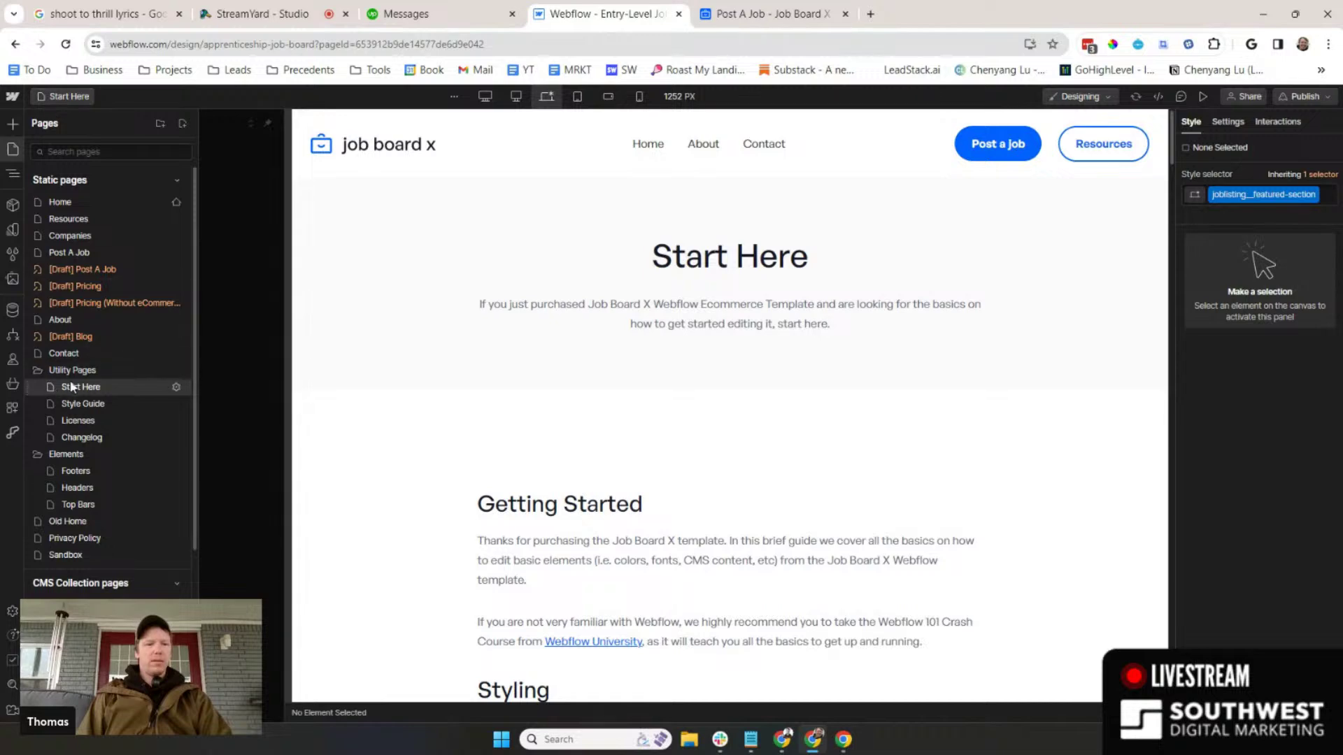
left_click(177, 388)
scroll(277, 385, "down", 10)
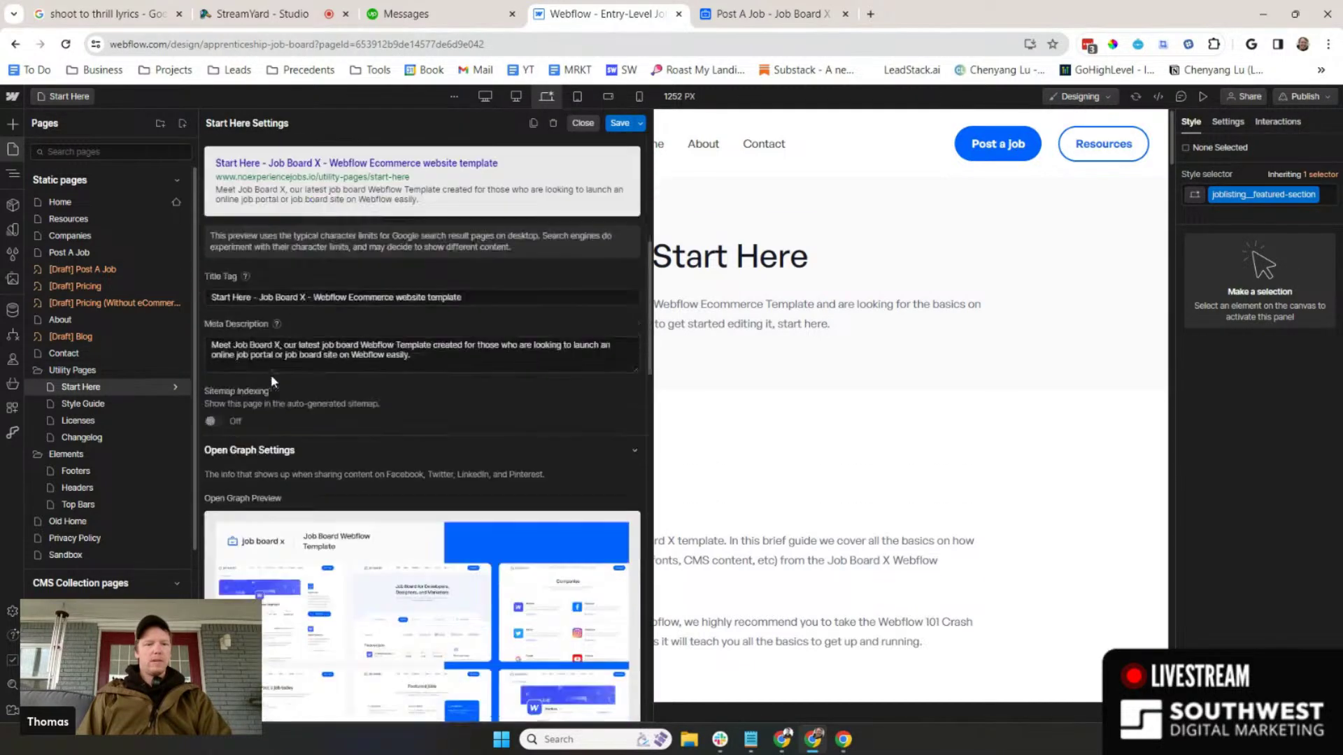
scroll(273, 380, "up", 1)
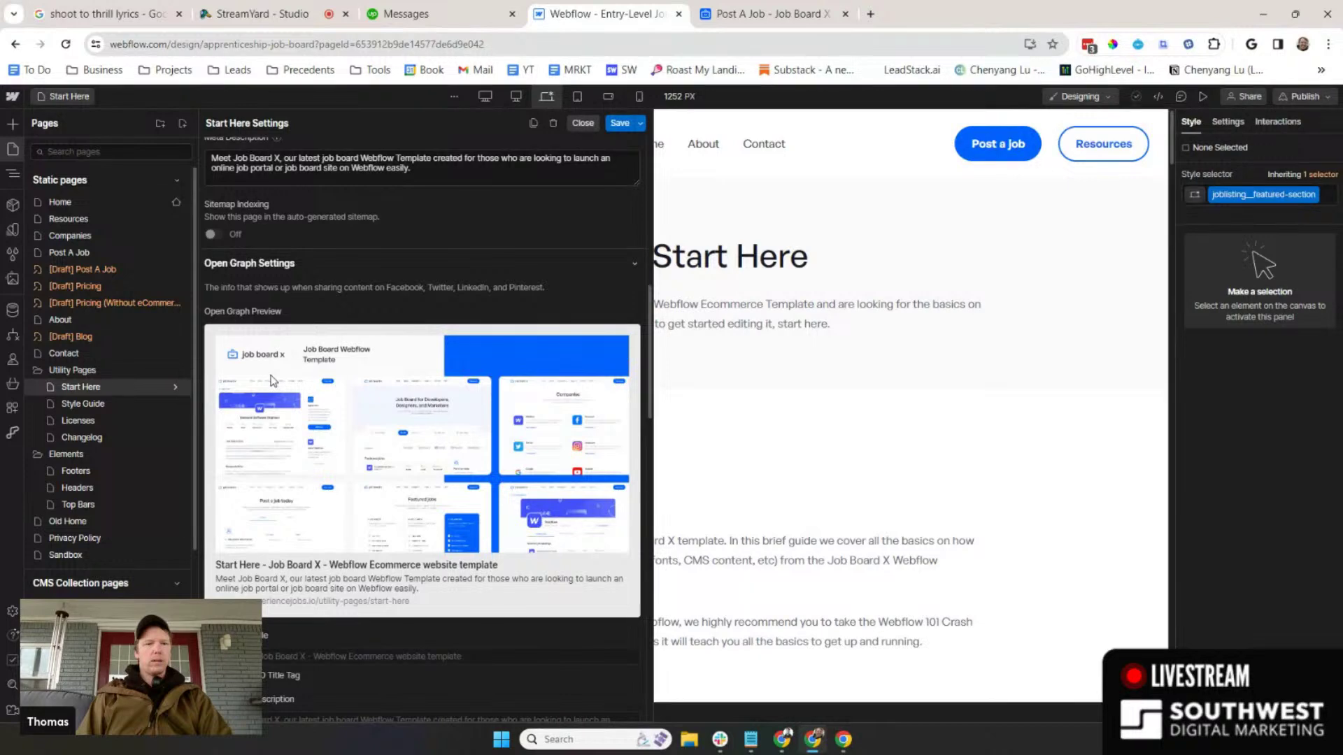
scroll(273, 381, "down", 5)
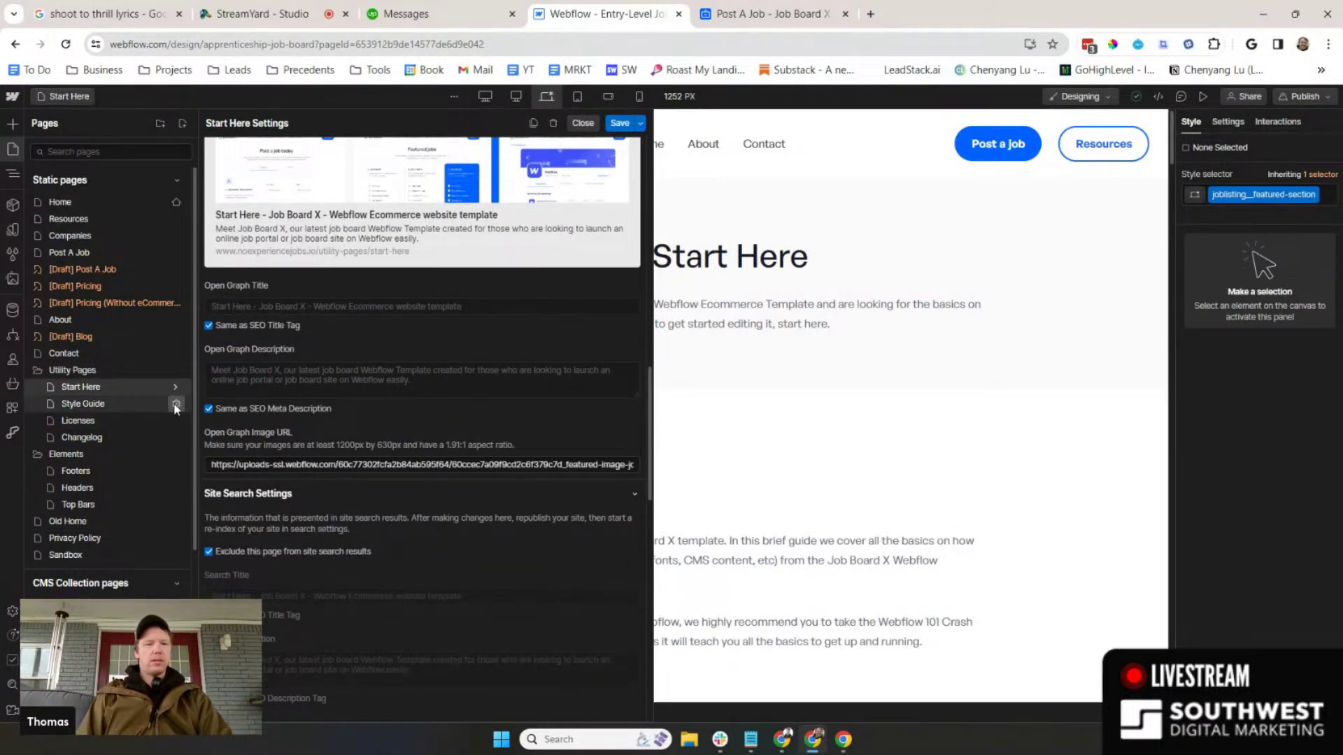
- Check the Utility Pages folder's settings and save the Start Here page as a draft
left_click(178, 368)
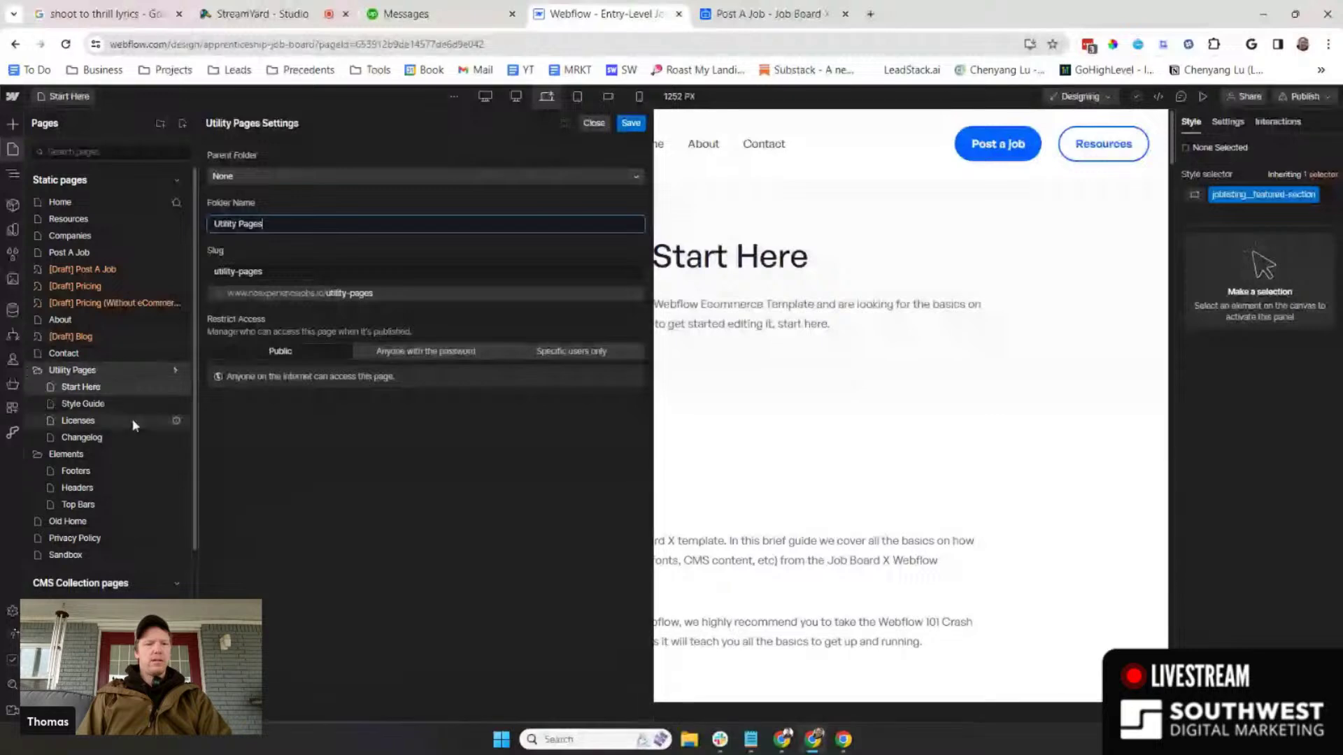
left_click(176, 406)
left_click(176, 389)
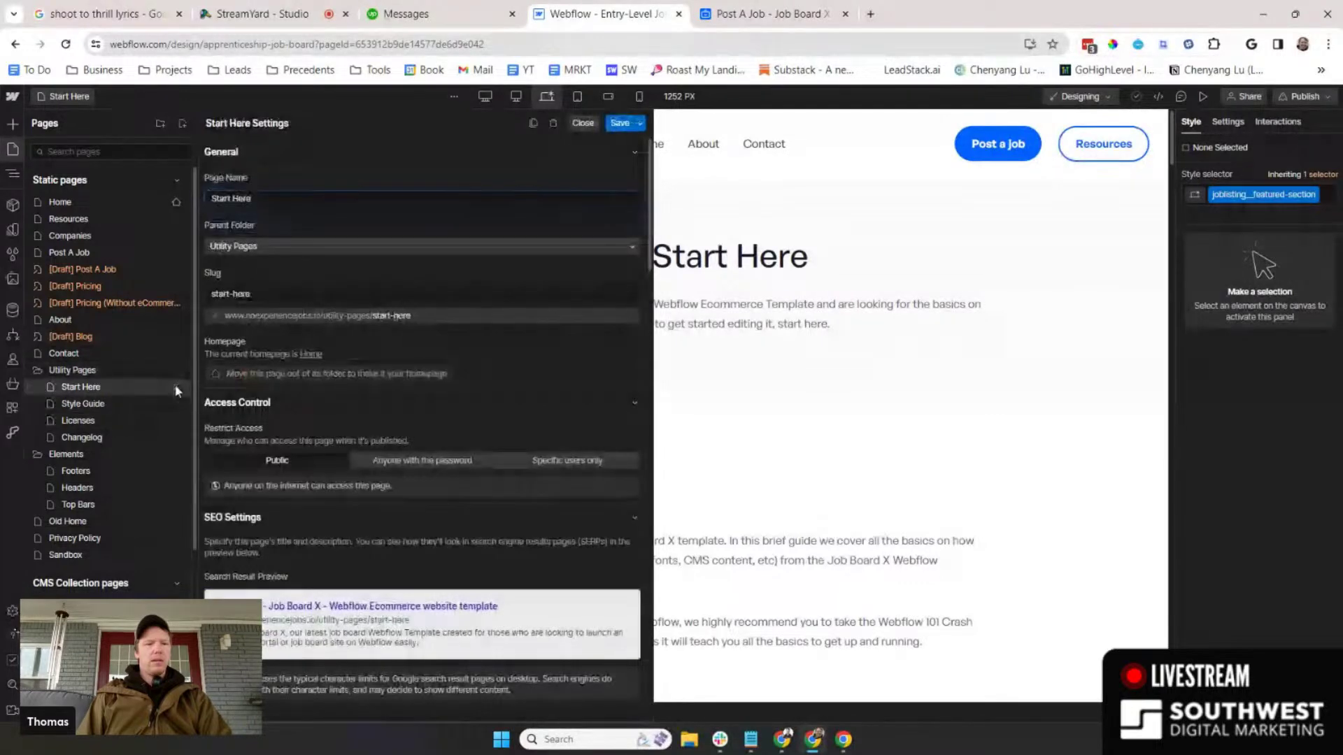
left_click(639, 124)
left_click(570, 146)
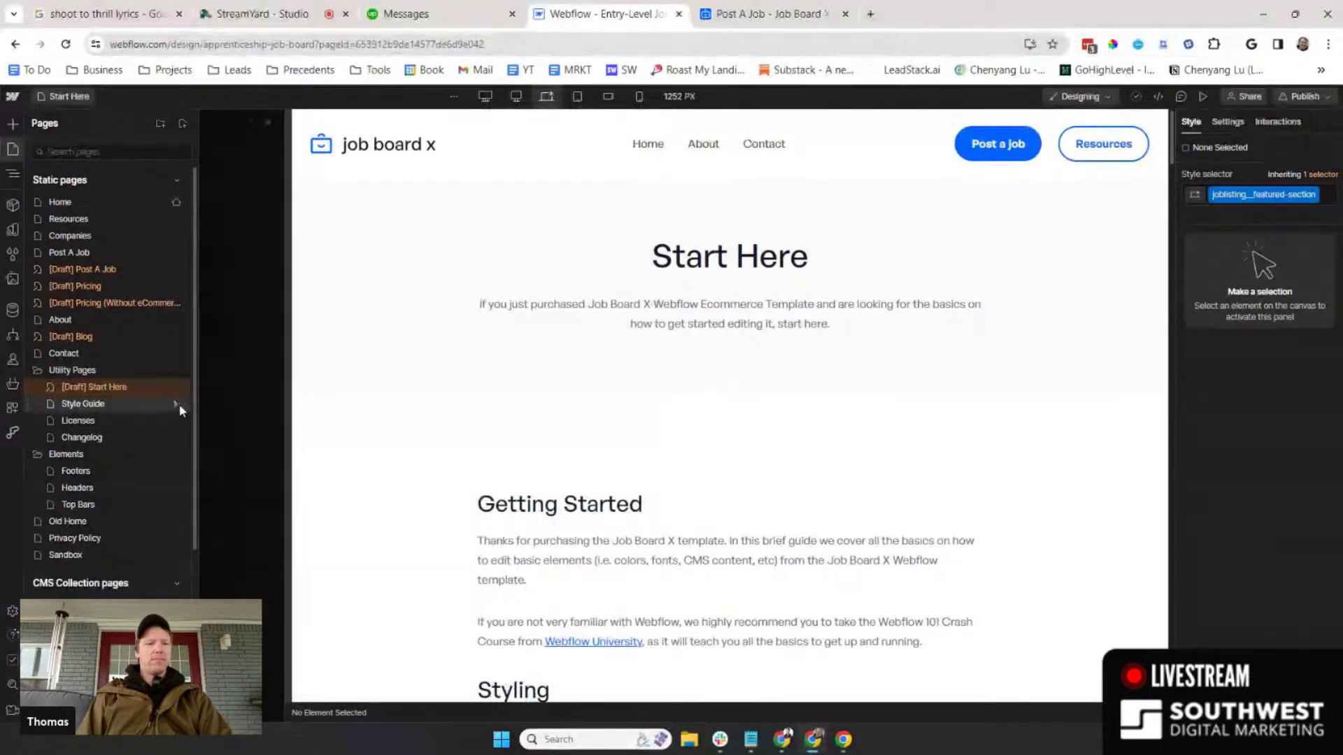
- Review the Style Guide page's SEO, Open Graph and site search settings and save that page as a draft
left_click(176, 405)
scroll(384, 377, "down", 3)
scroll(383, 381, "down", 4)
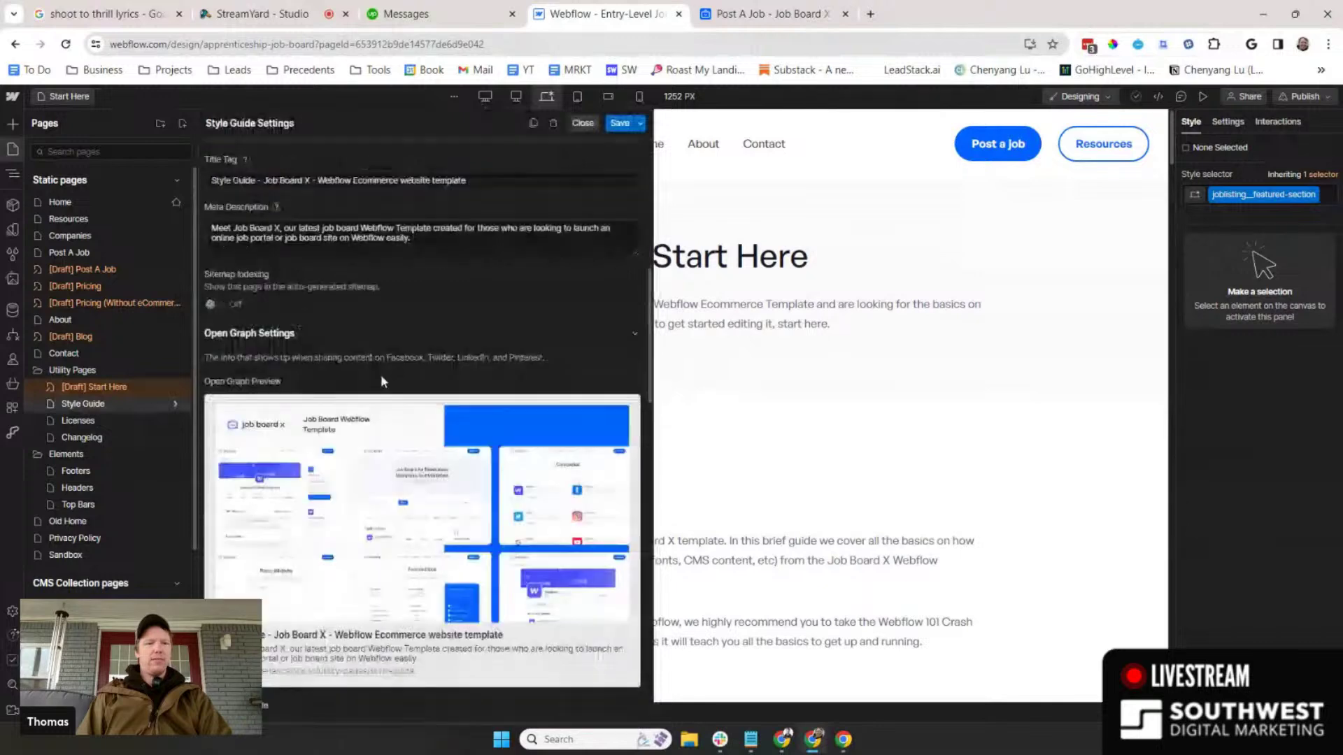
scroll(380, 375, "down", 7)
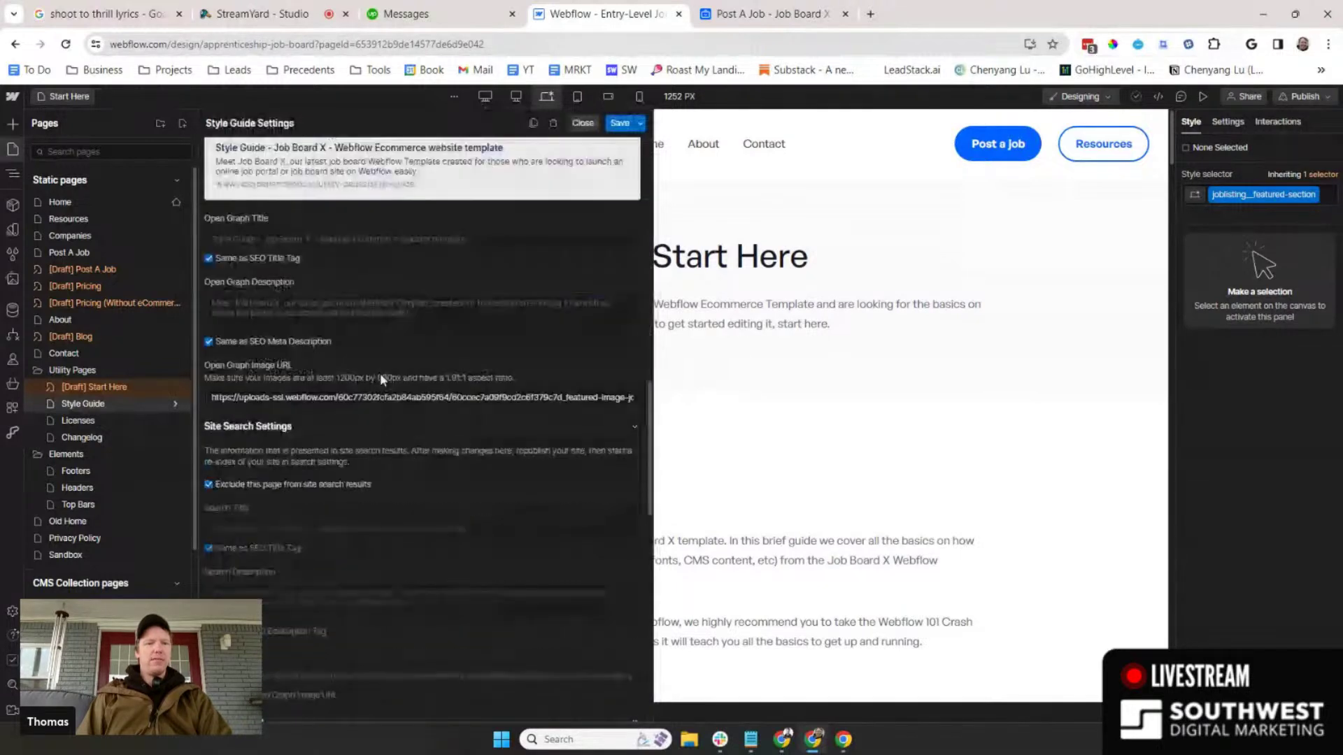
scroll(381, 379, "down", 1)
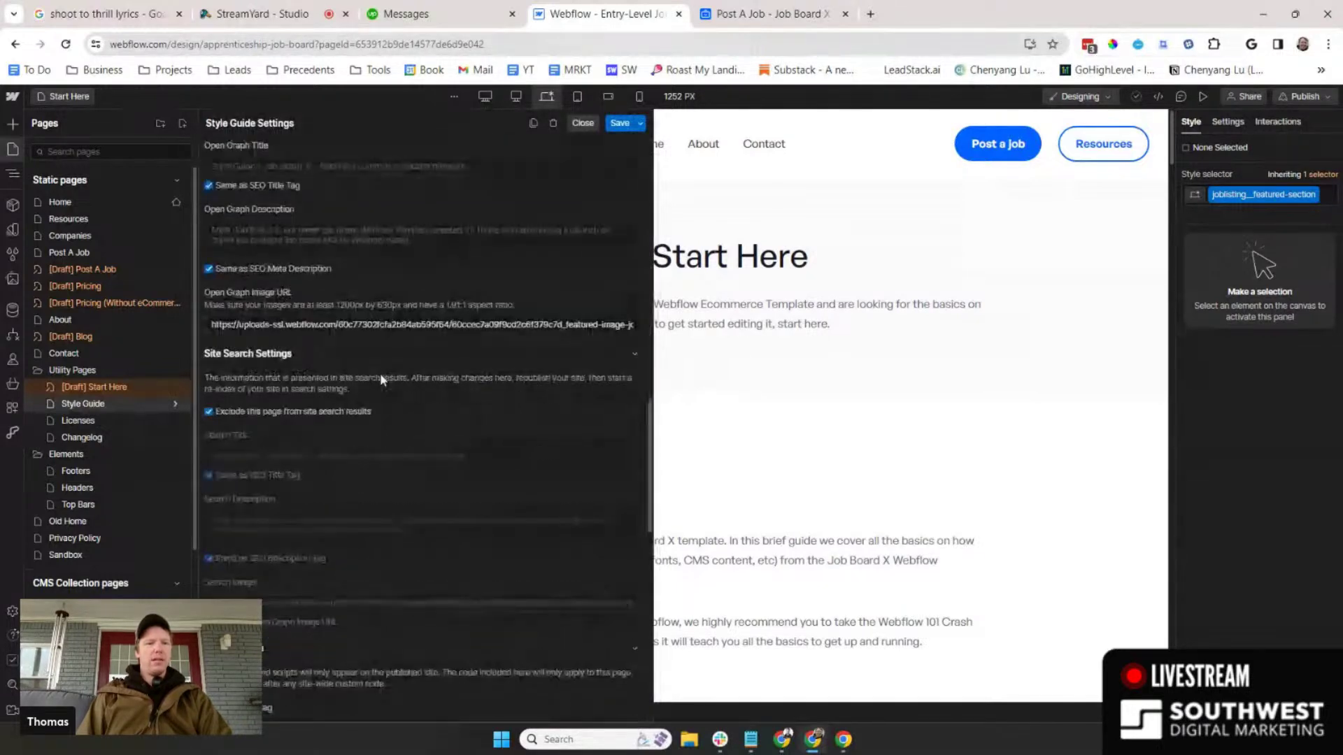
scroll(381, 378, "down", 3)
scroll(381, 379, "up", 3)
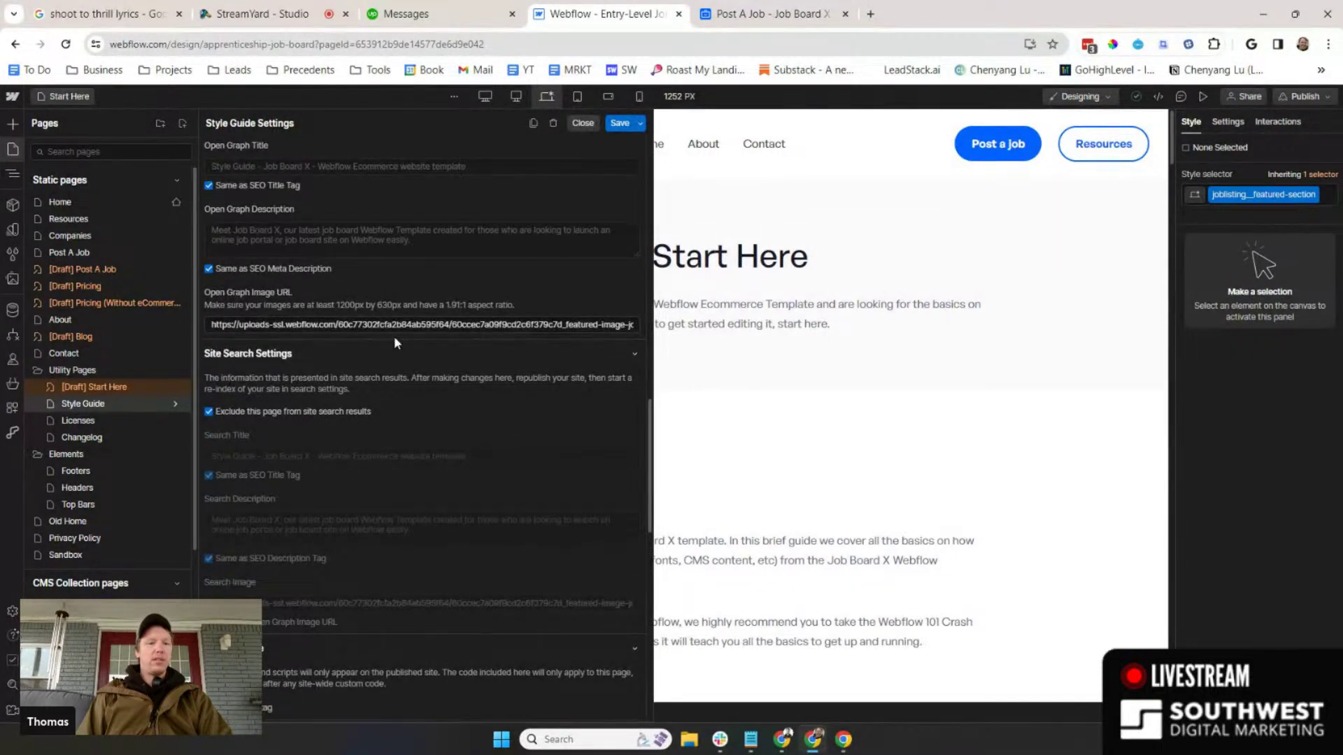
scroll(407, 309, "up", 2)
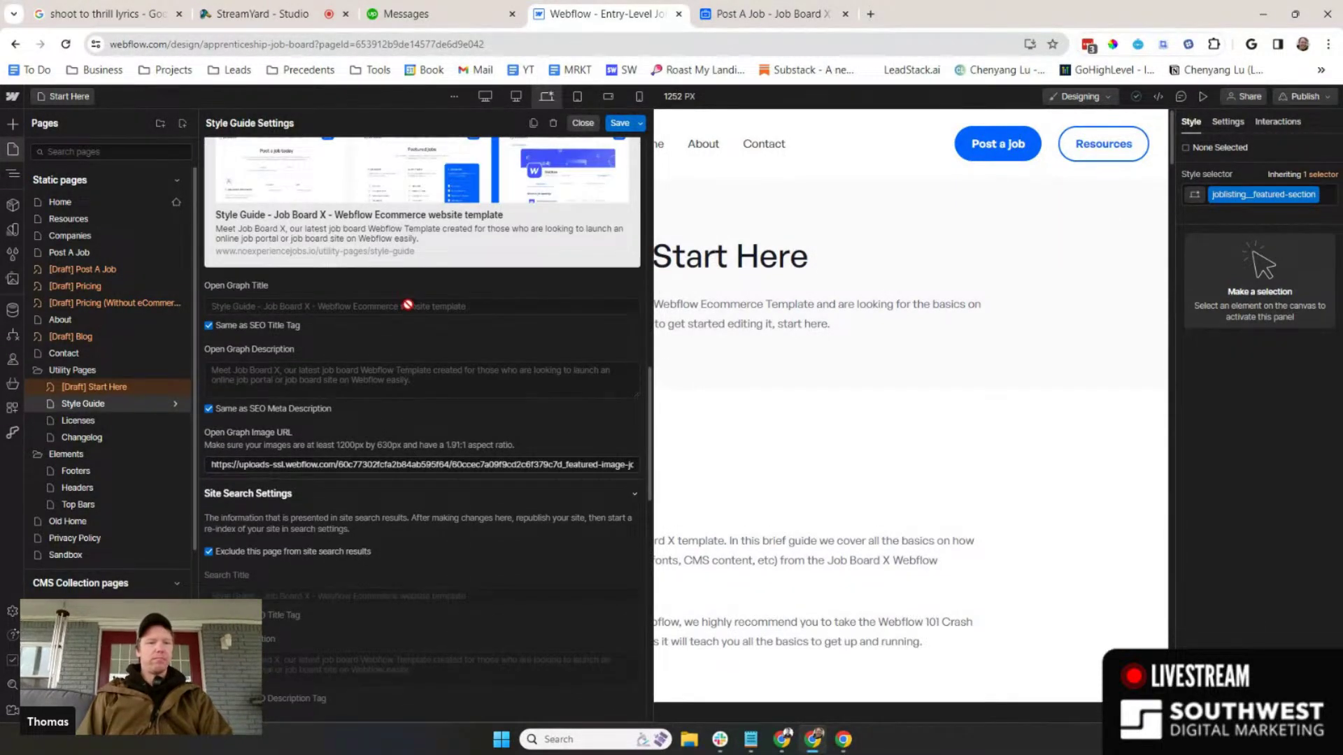
scroll(409, 308, "up", 4)
scroll(412, 309, "up", 3)
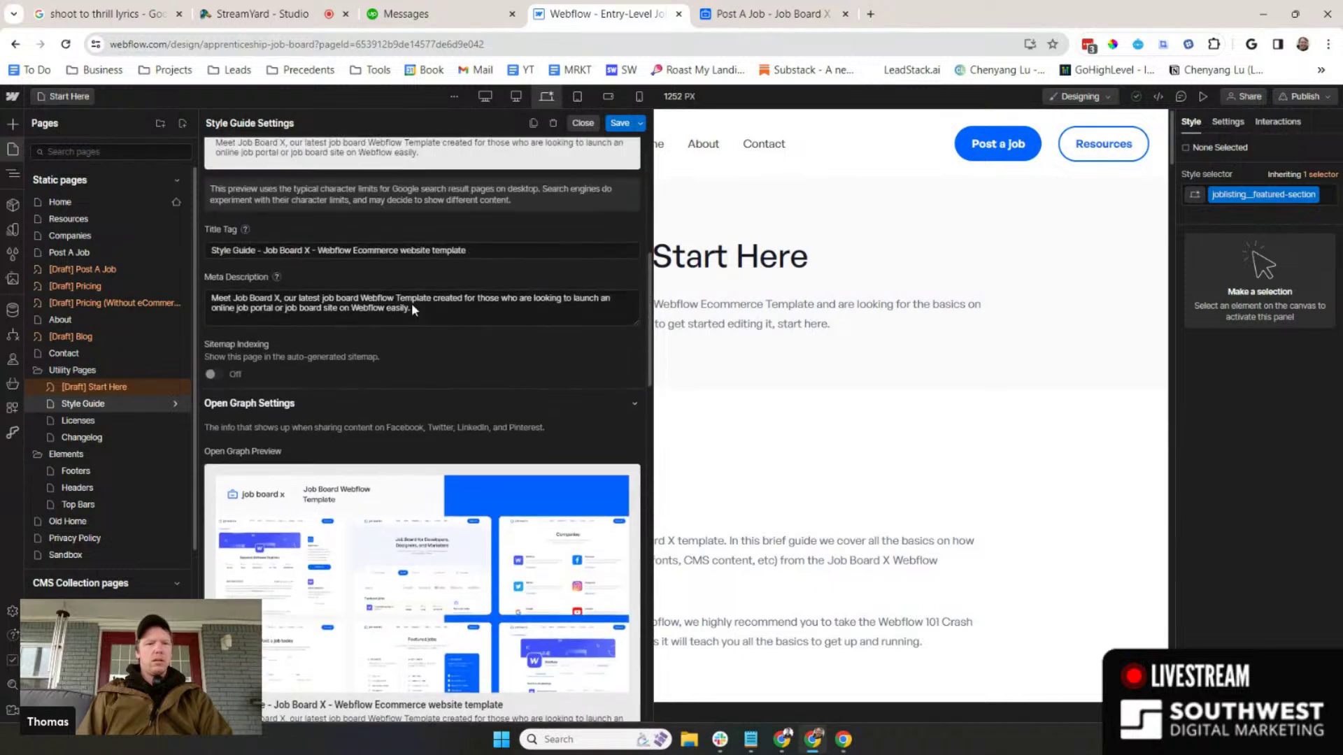
scroll(310, 369, "down", 8)
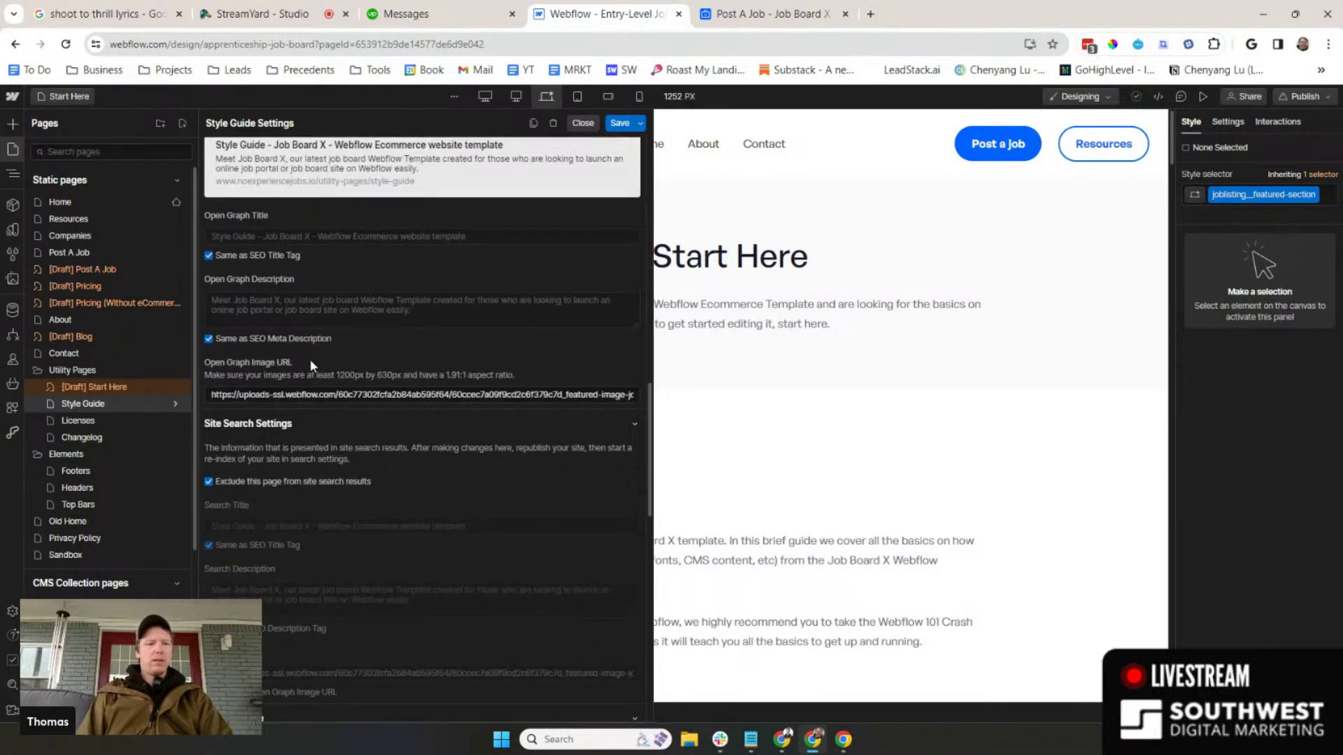
left_click(640, 123)
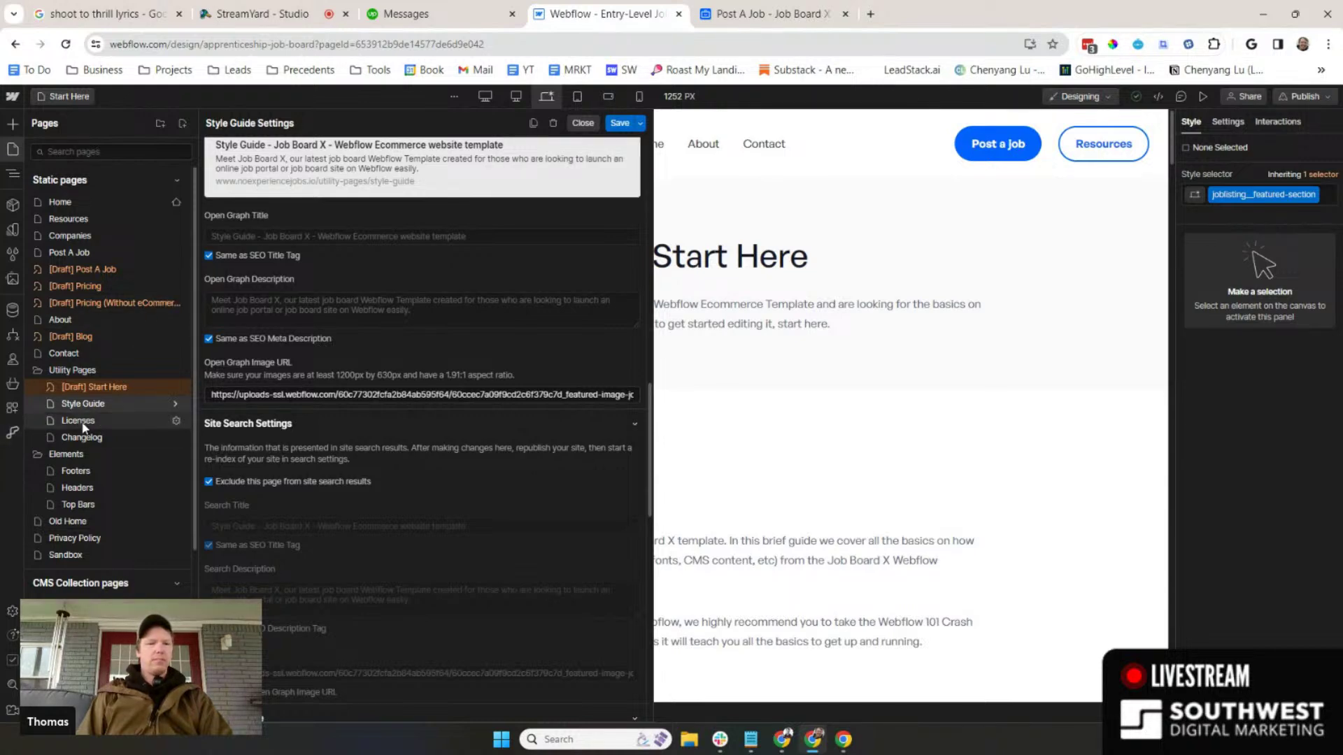
left_click(641, 128)
left_click(641, 127)
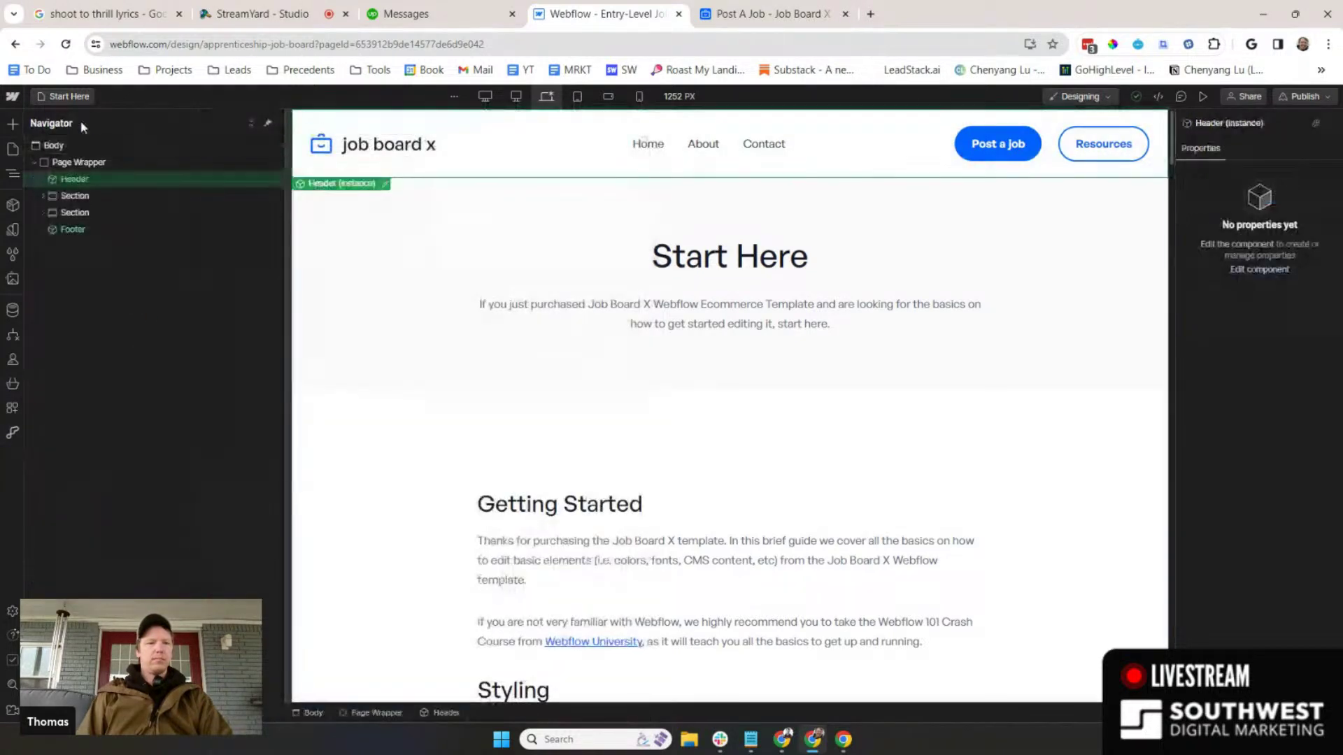
- Review the Licenses page's SEO and Open Graph settings and save the page as a draft
left_click(13, 149)
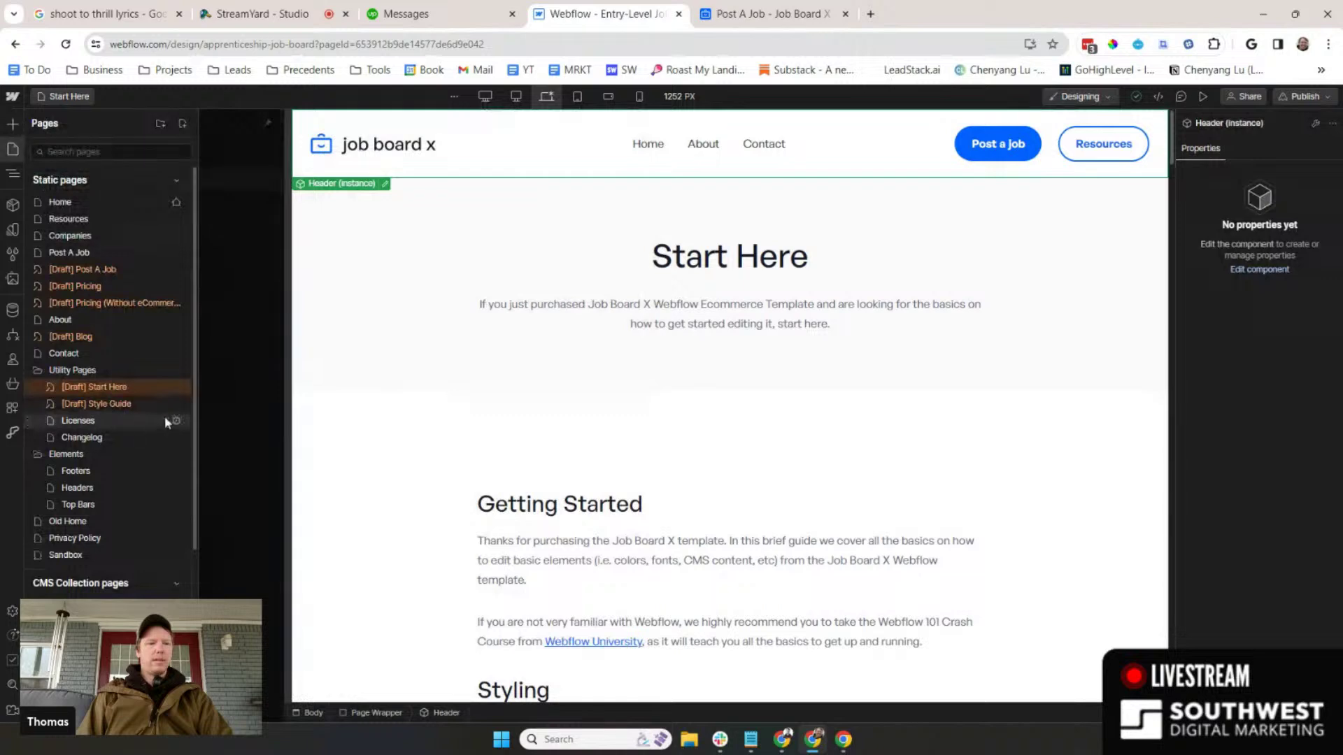
left_click(176, 421)
scroll(494, 382, "down", 10)
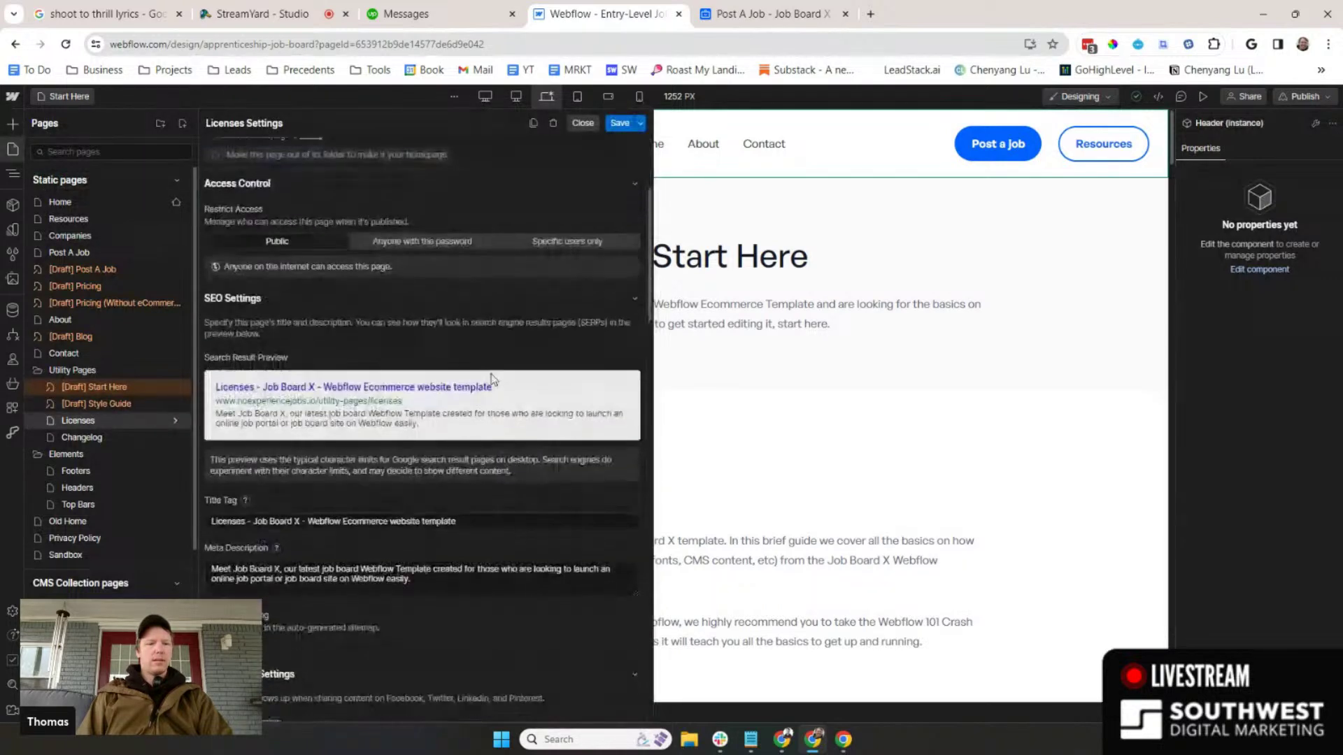
scroll(488, 376, "down", 5)
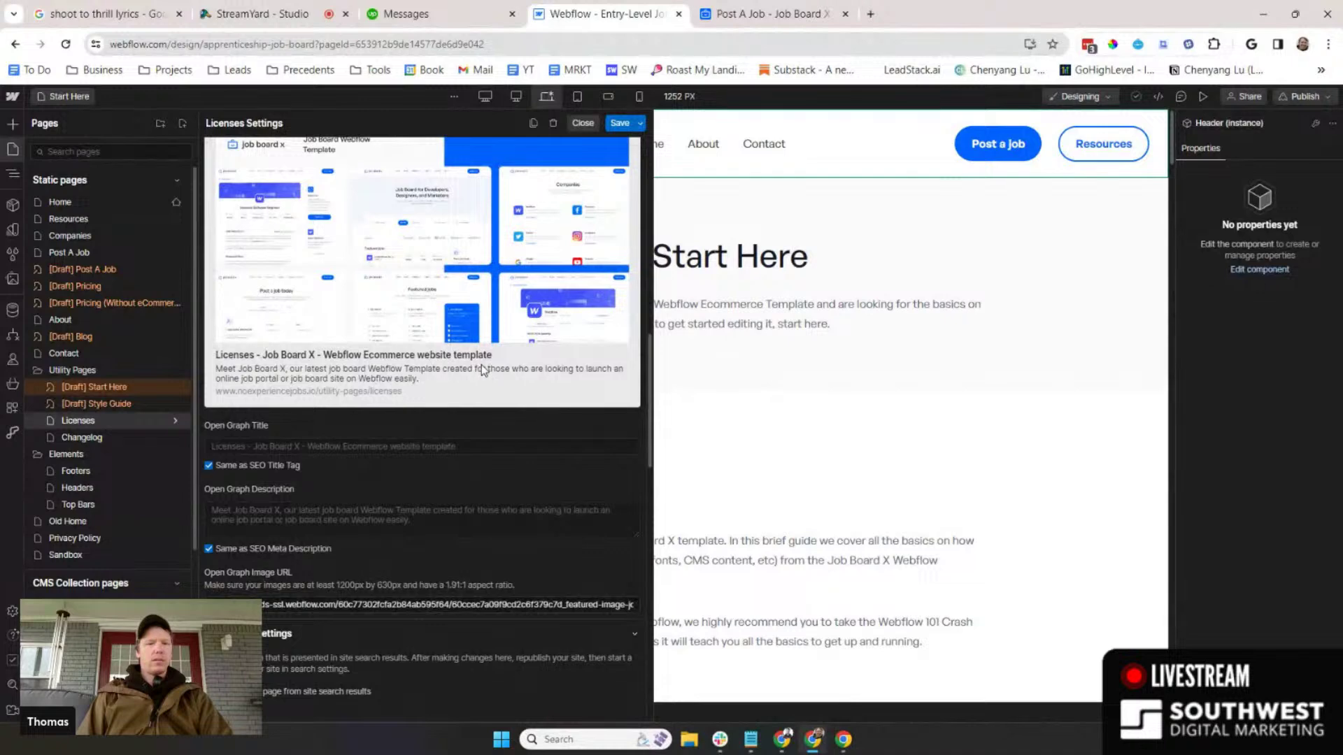
left_click(640, 123)
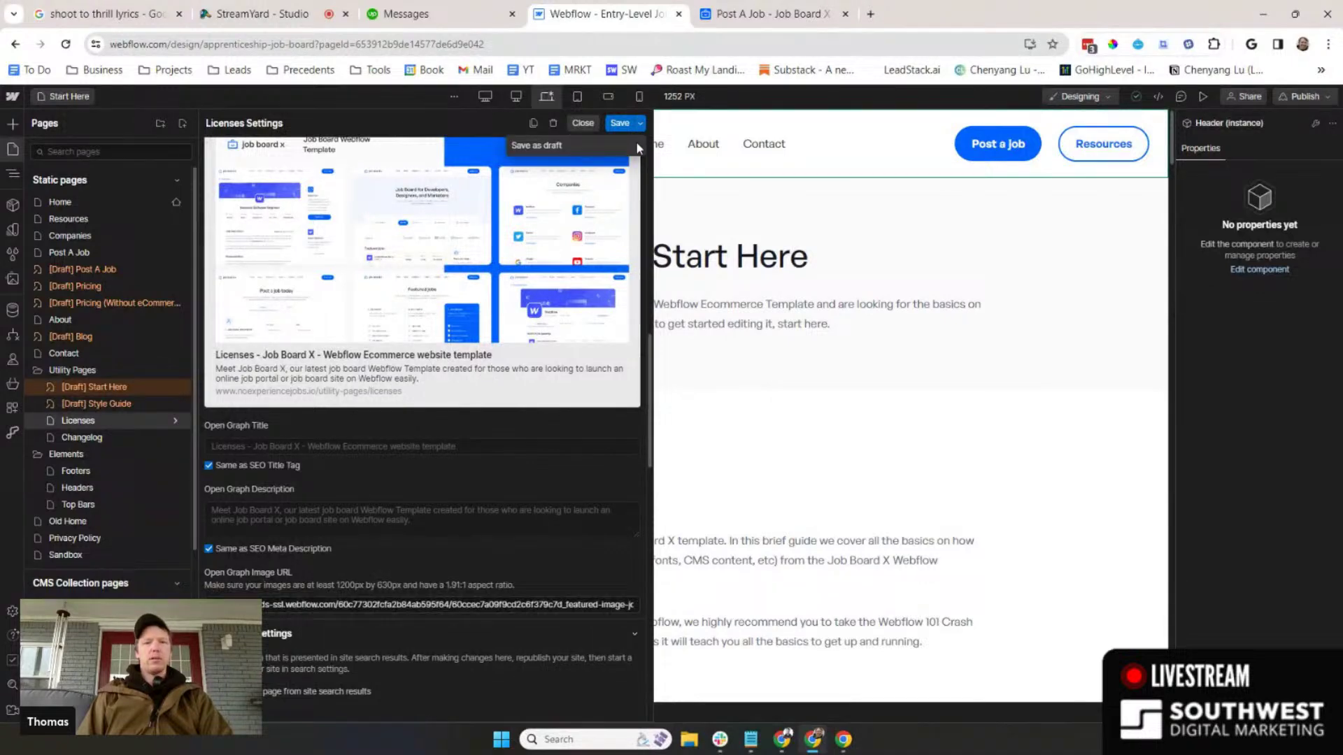
left_click(520, 141)
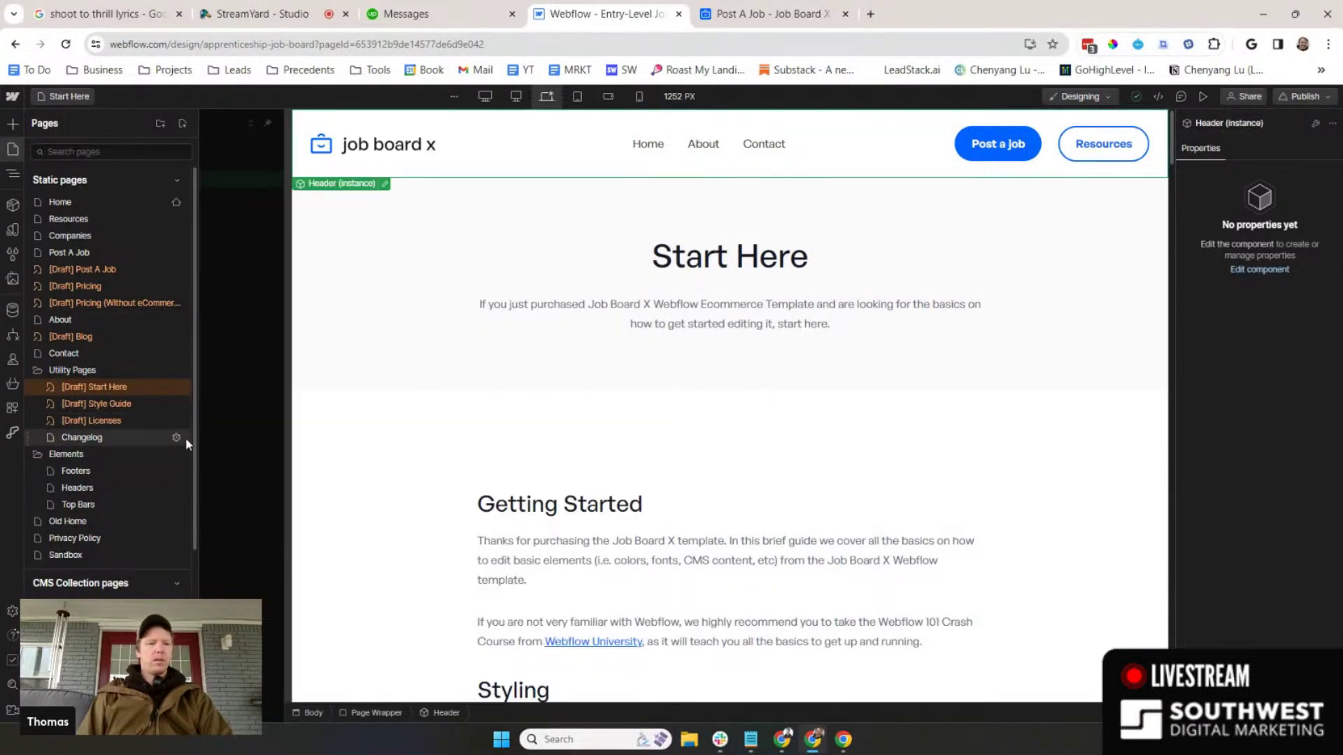
- Check the Changelog page's access and SEO settings and open the drafted Licenses page to view its content
left_click(179, 436)
scroll(489, 321, "down", 7)
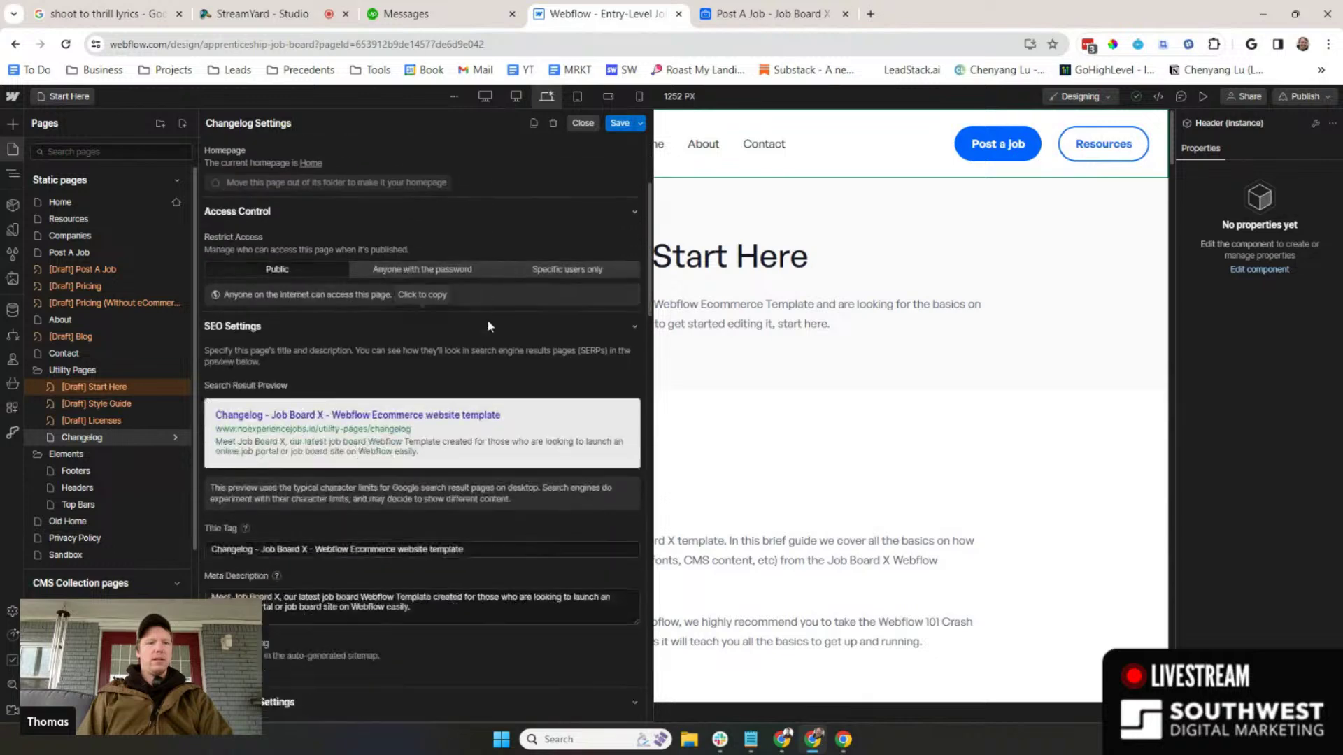
left_click(97, 422)
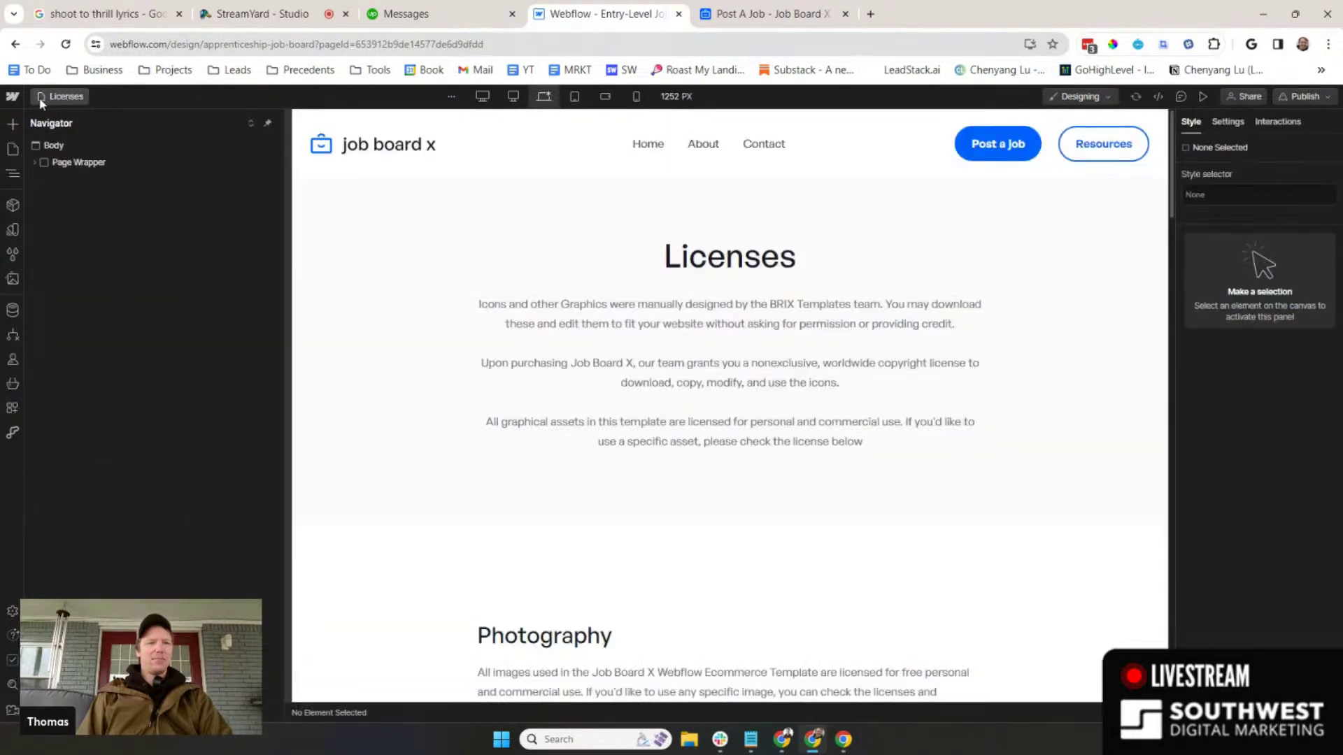
- Open the Changelog page and examine its version entries and footer
left_click(40, 98)
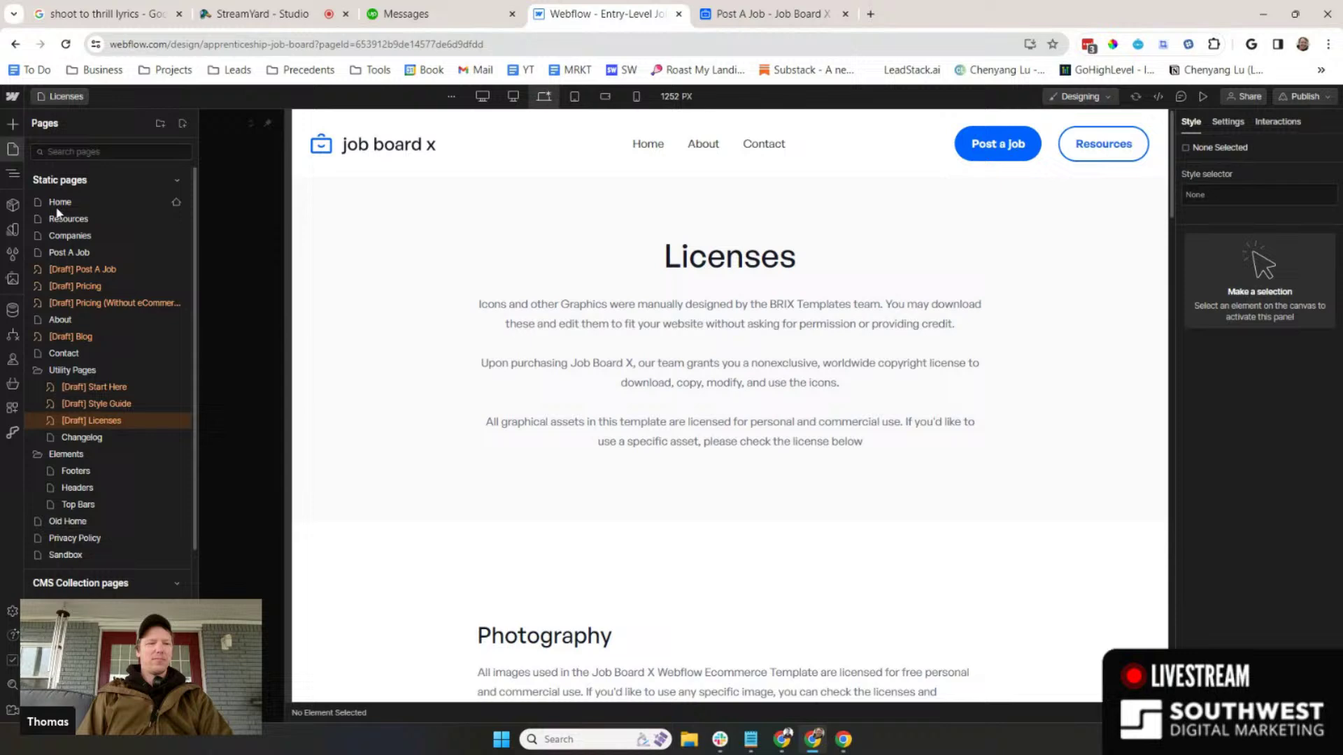
left_click(98, 437)
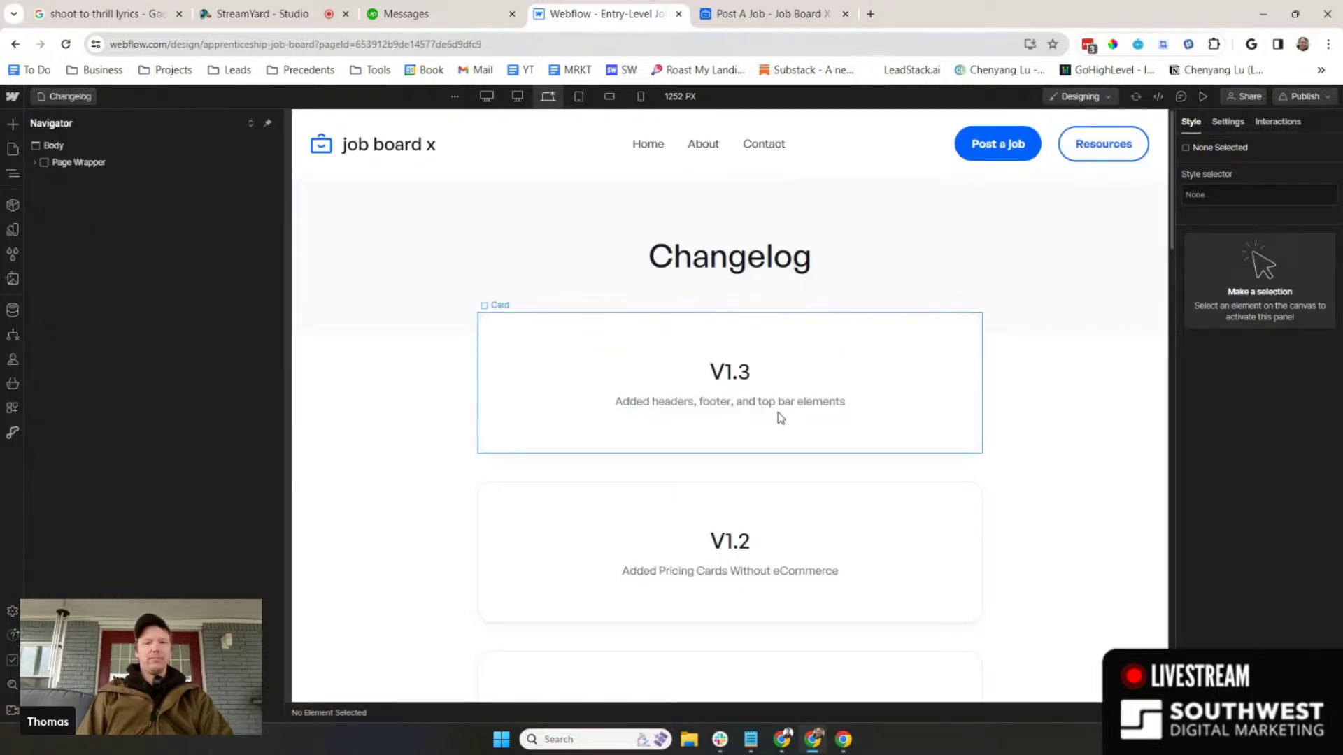
scroll(810, 405, "down", 4)
scroll(895, 367, "down", 6)
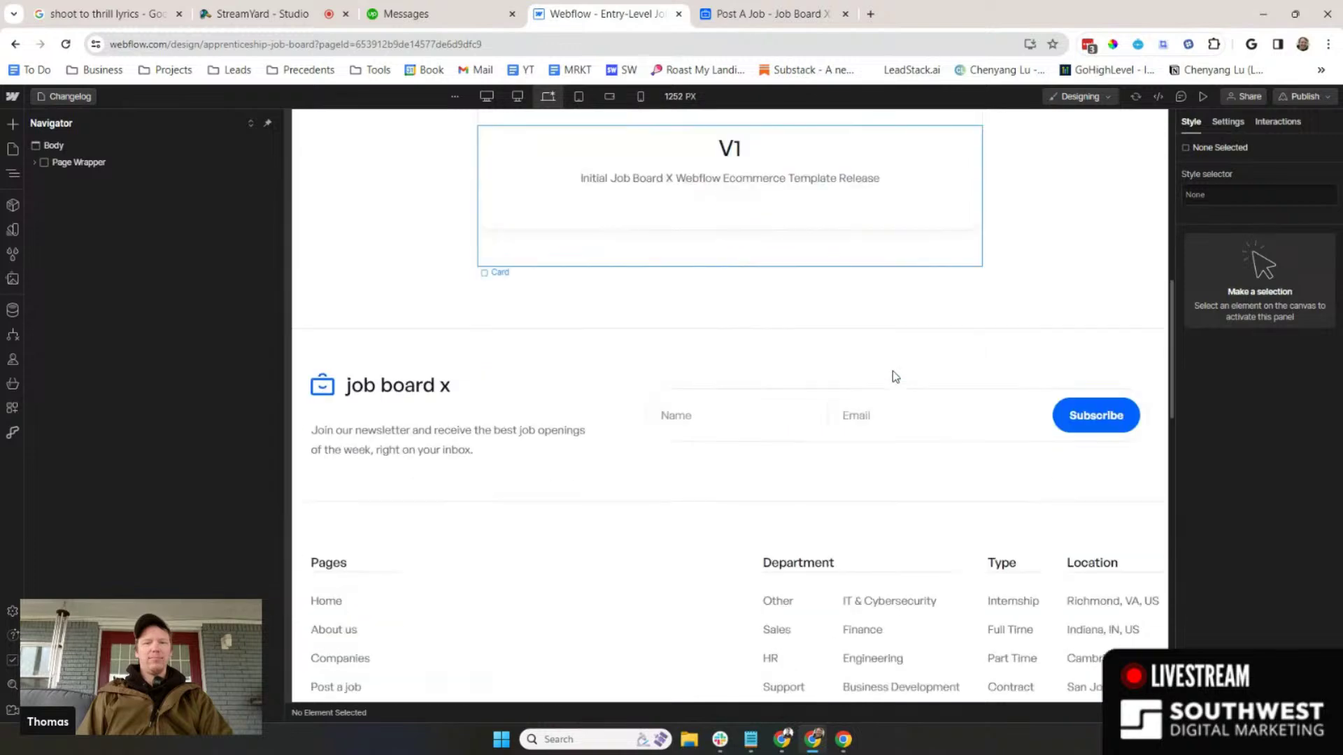
scroll(892, 371, "up", 5)
scroll(567, 300, "up", 5)
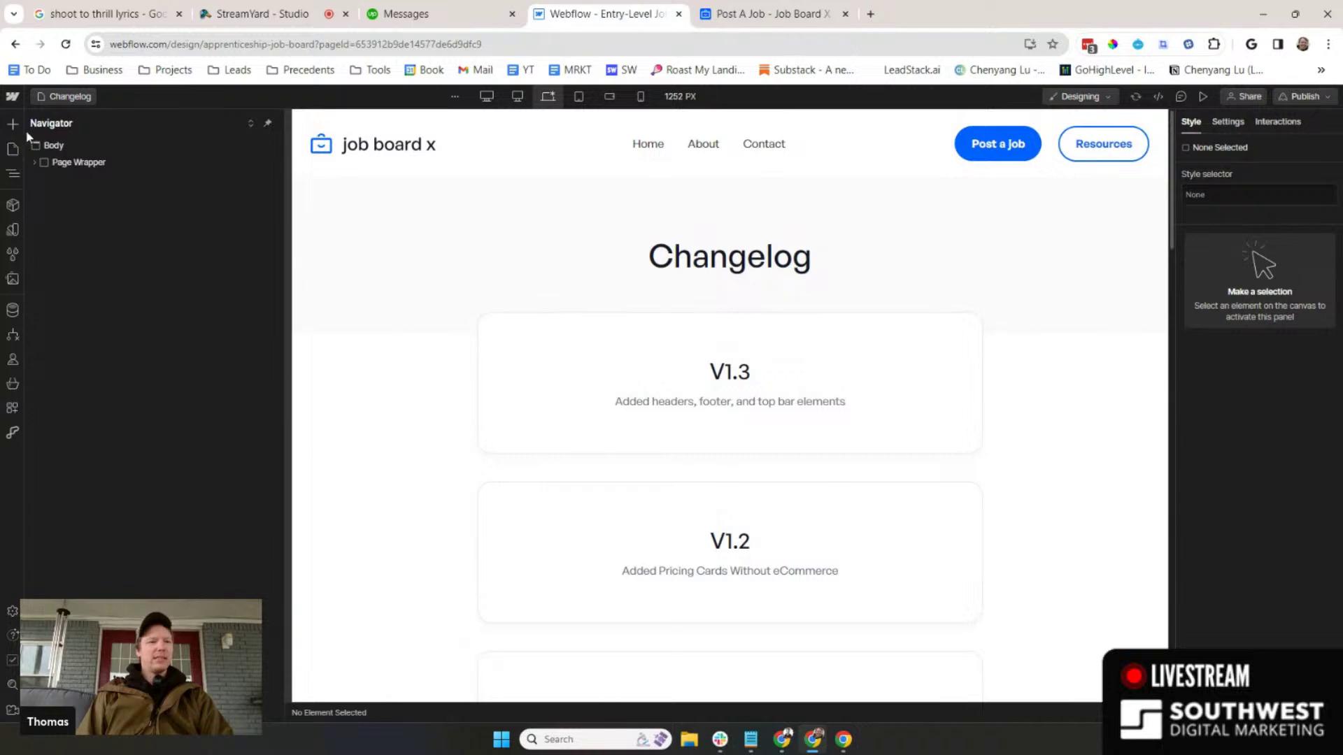
- Review the Changelog page's SEO, Open Graph, site search and custom code settings and save the page as a draft
left_click(13, 149)
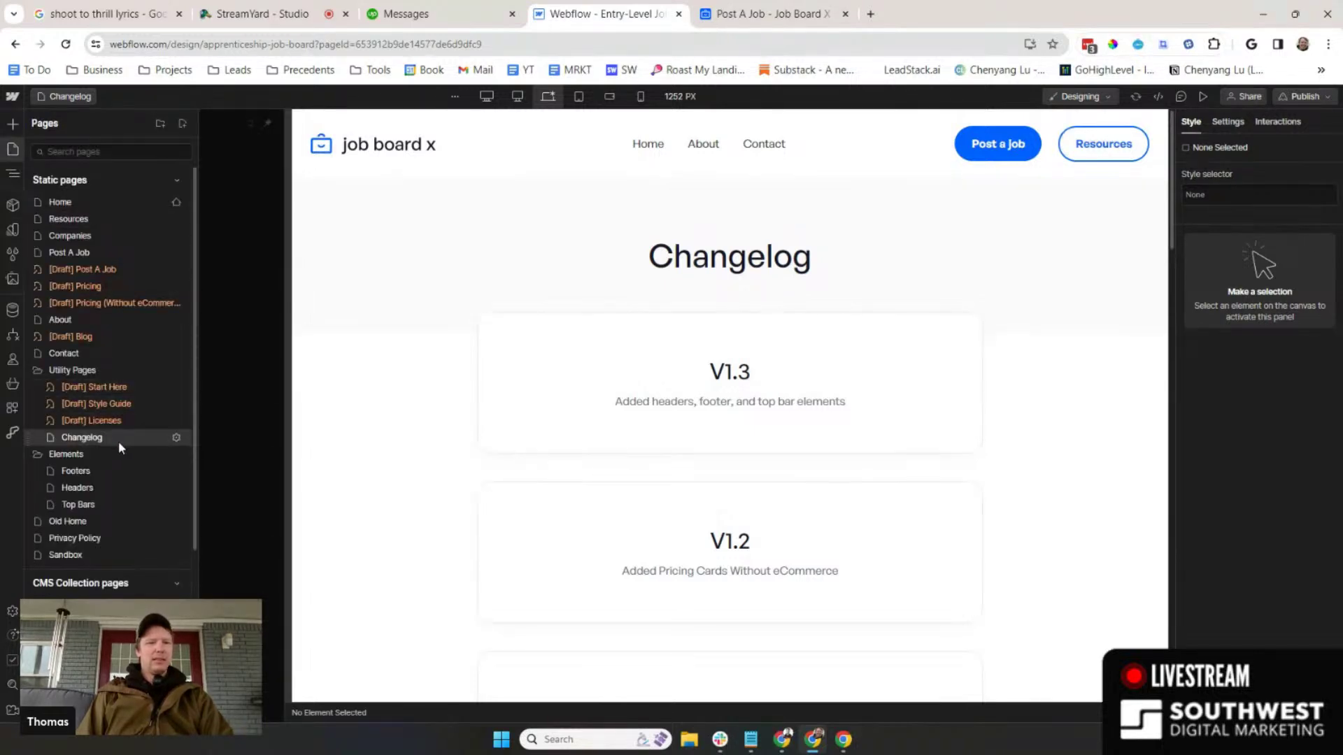
left_click(176, 438)
scroll(392, 280, "down", 7)
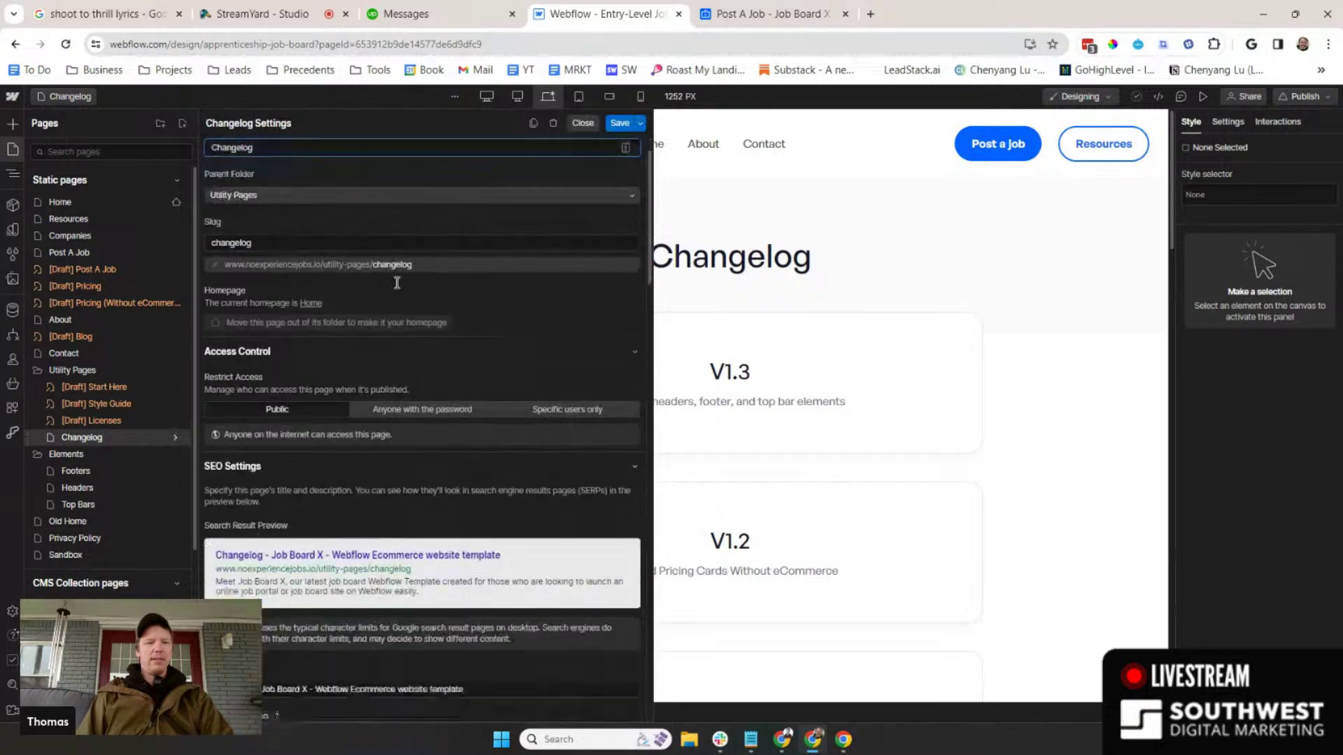
scroll(396, 283, "down", 5)
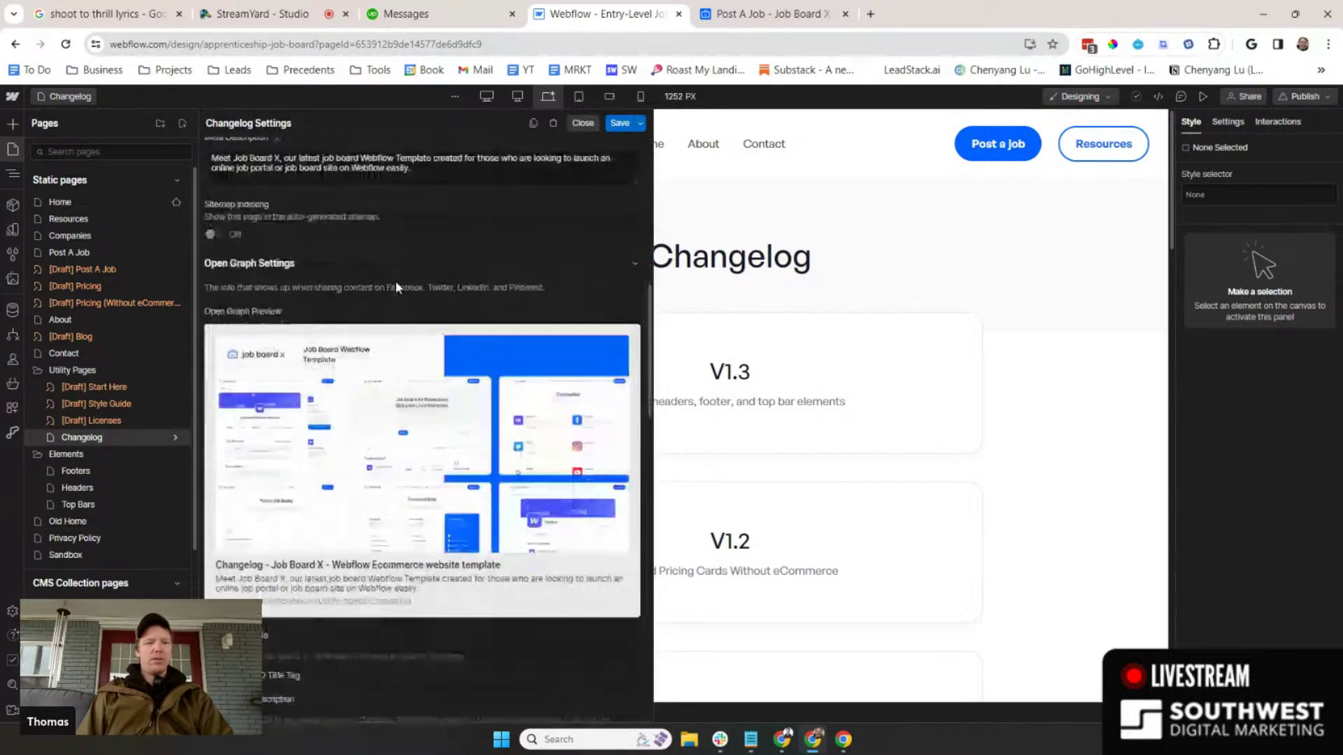
scroll(395, 287, "down", 3)
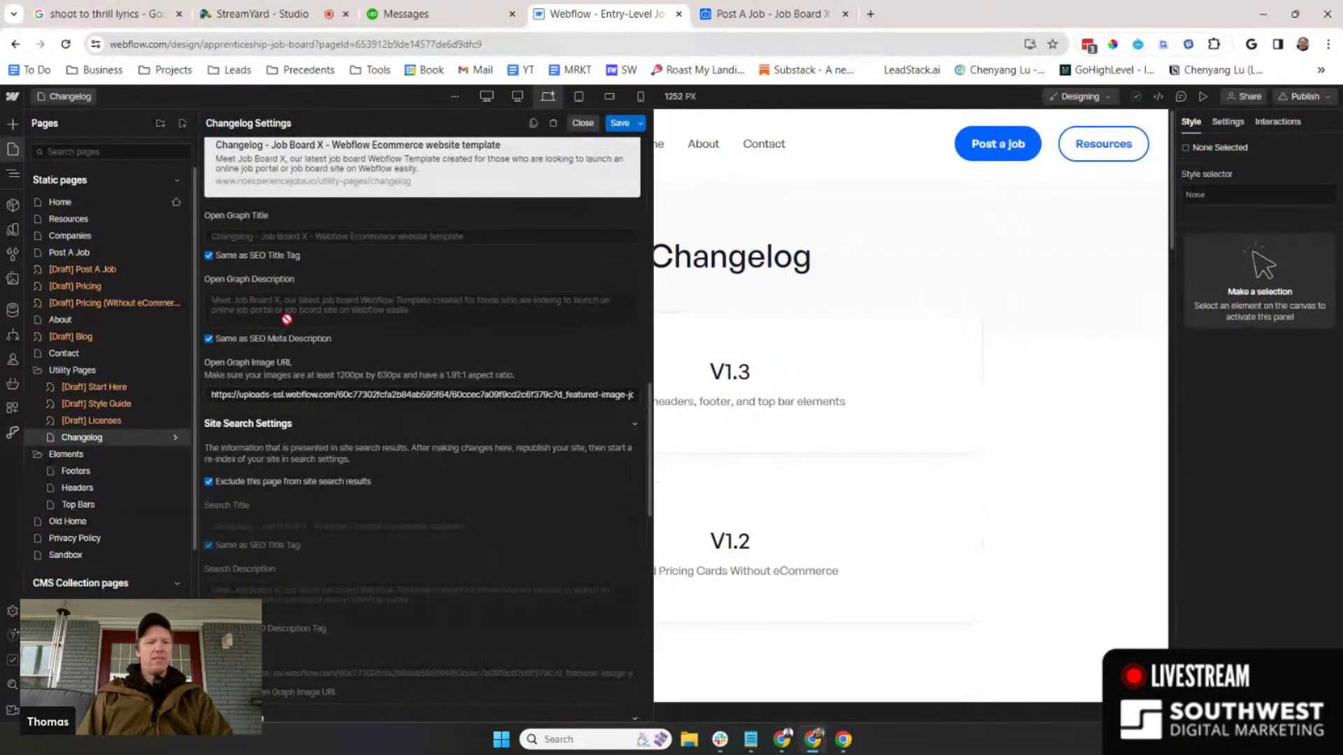
scroll(288, 319, "down", 2)
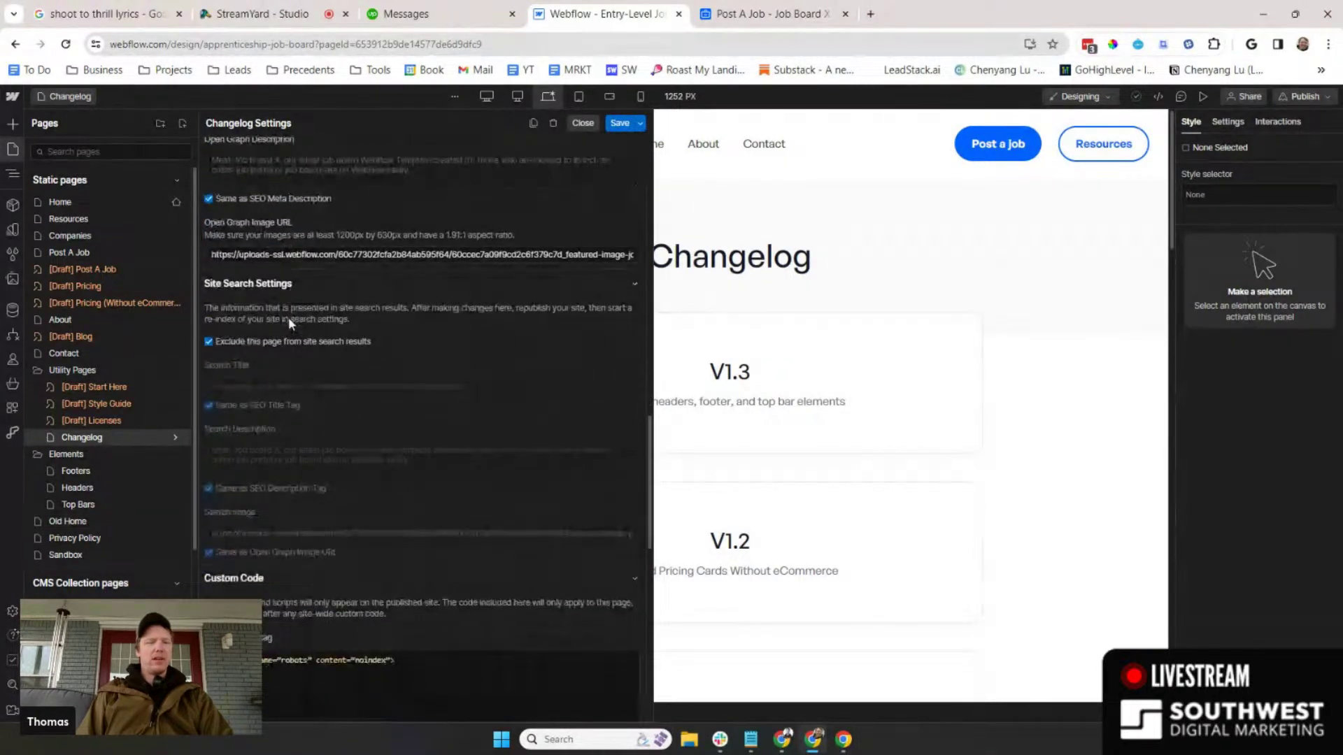
scroll(288, 322, "up", 2)
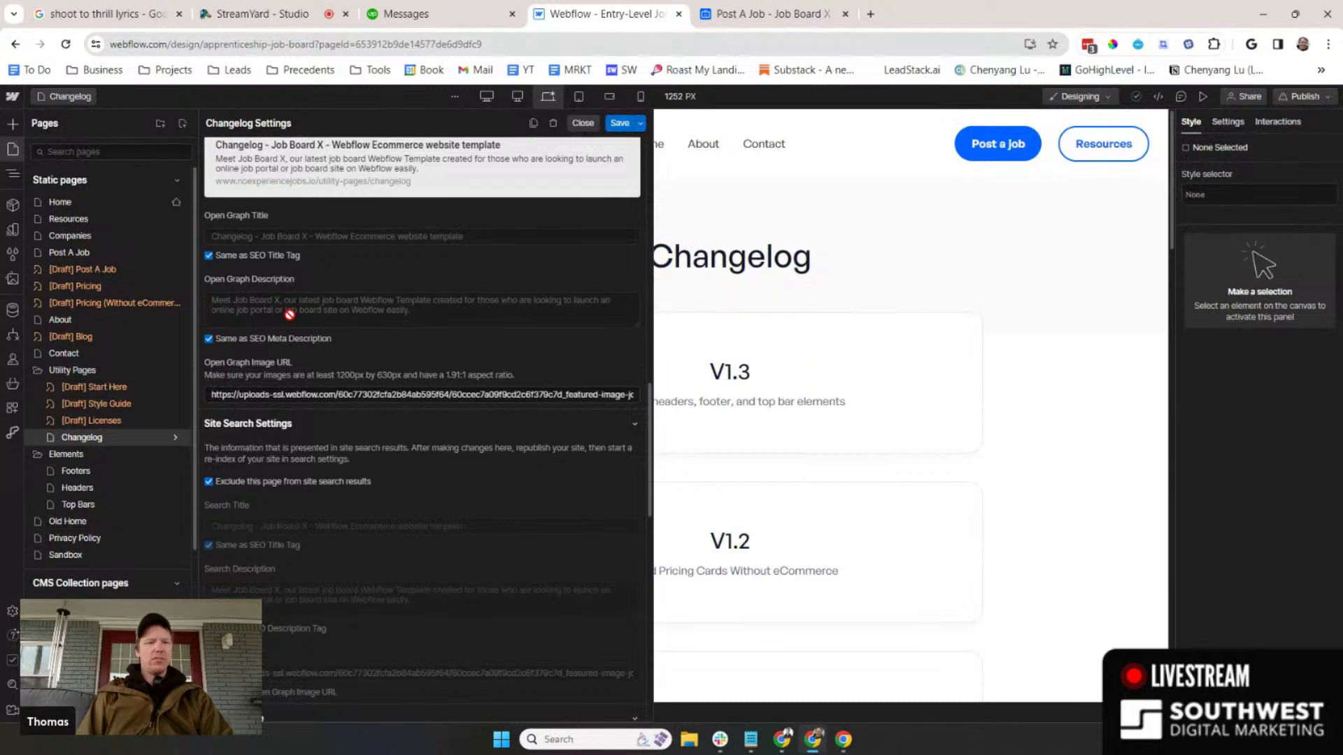
scroll(290, 314, "up", 6)
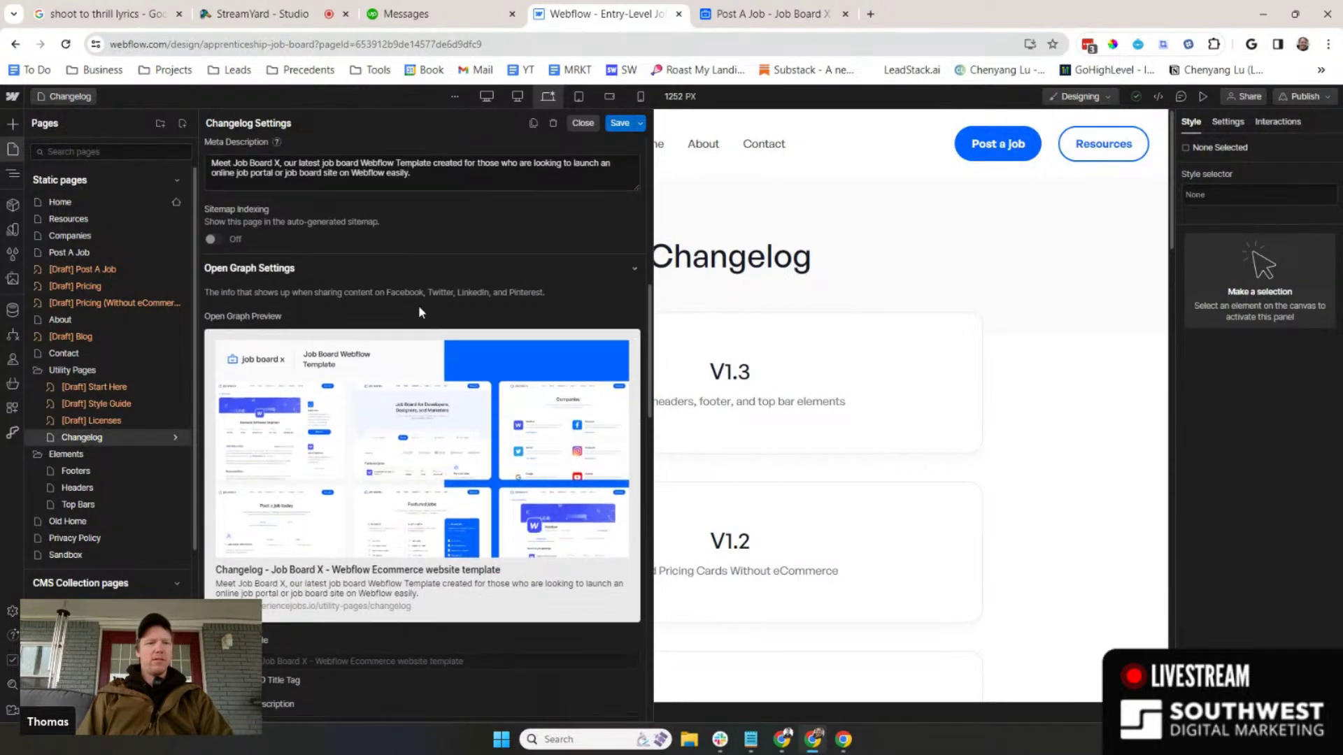
scroll(419, 312, "up", 7)
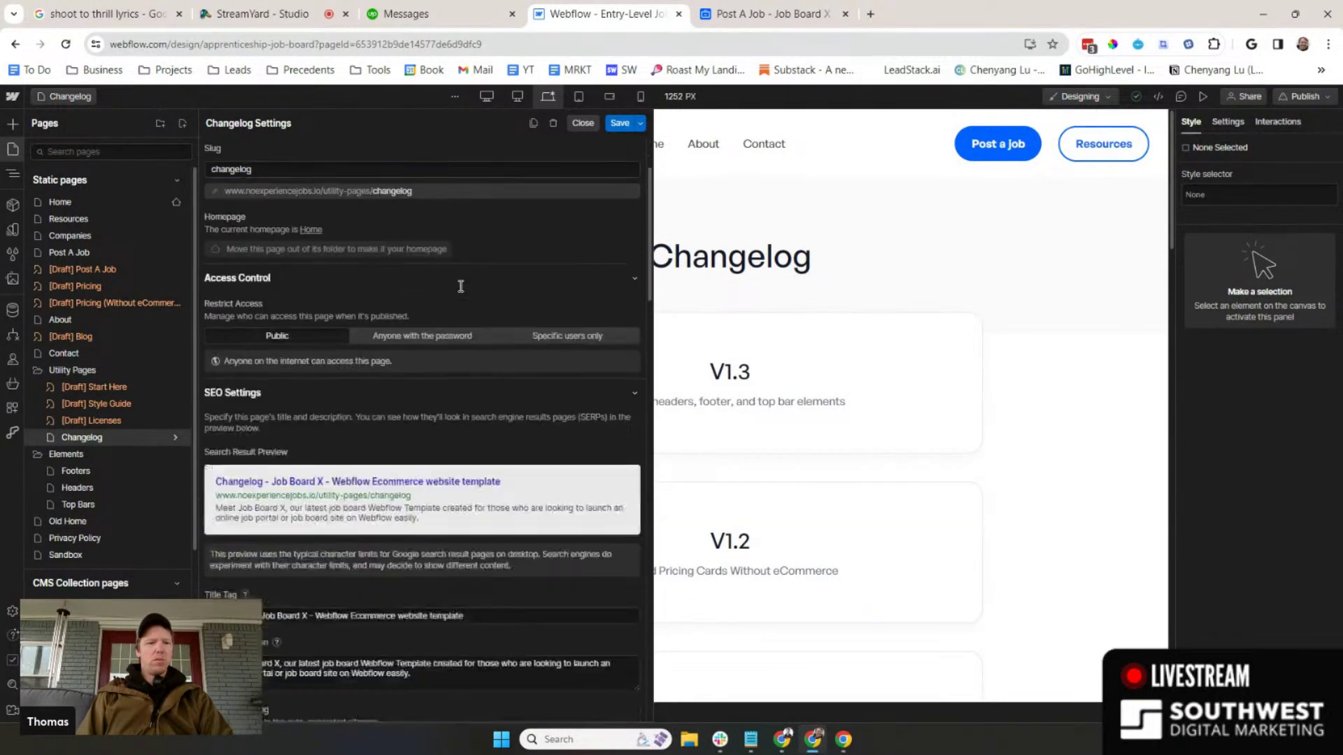
scroll(461, 286, "down", 10)
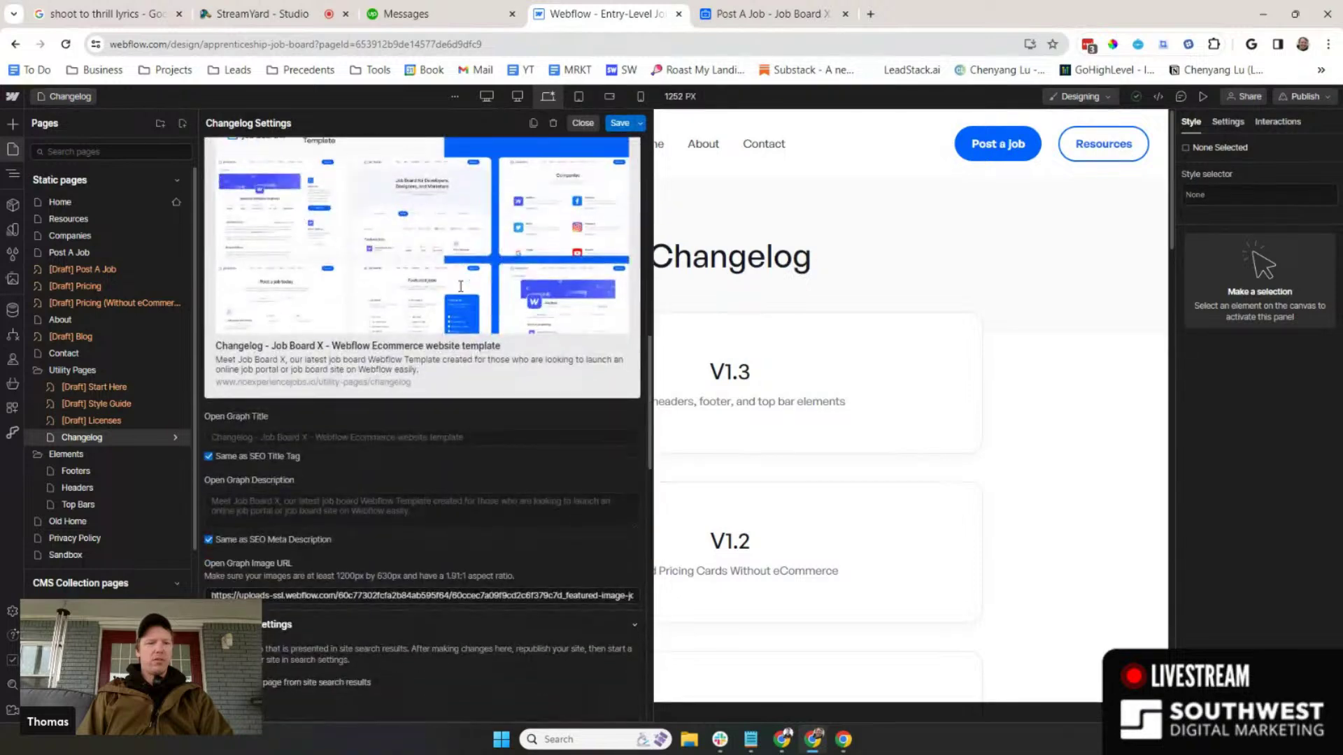
scroll(461, 286, "down", 7)
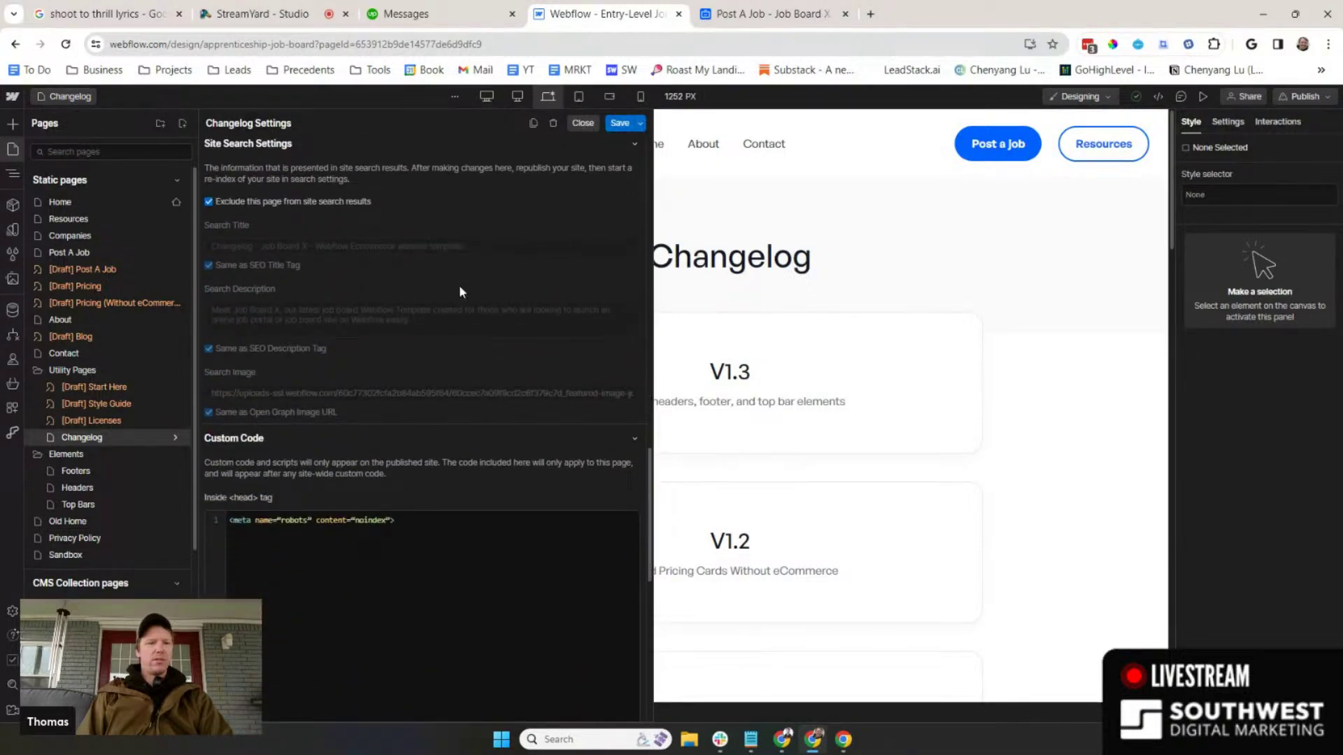
left_click(640, 125)
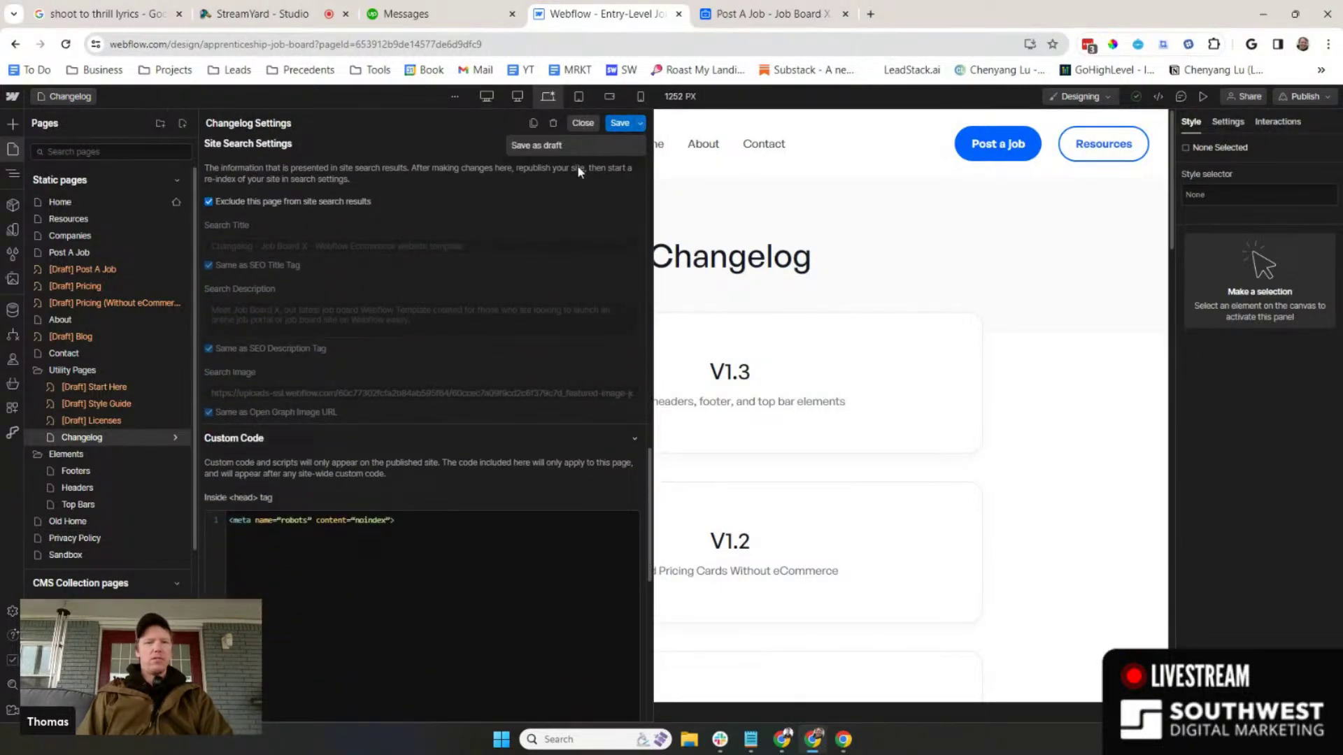
left_click(550, 145)
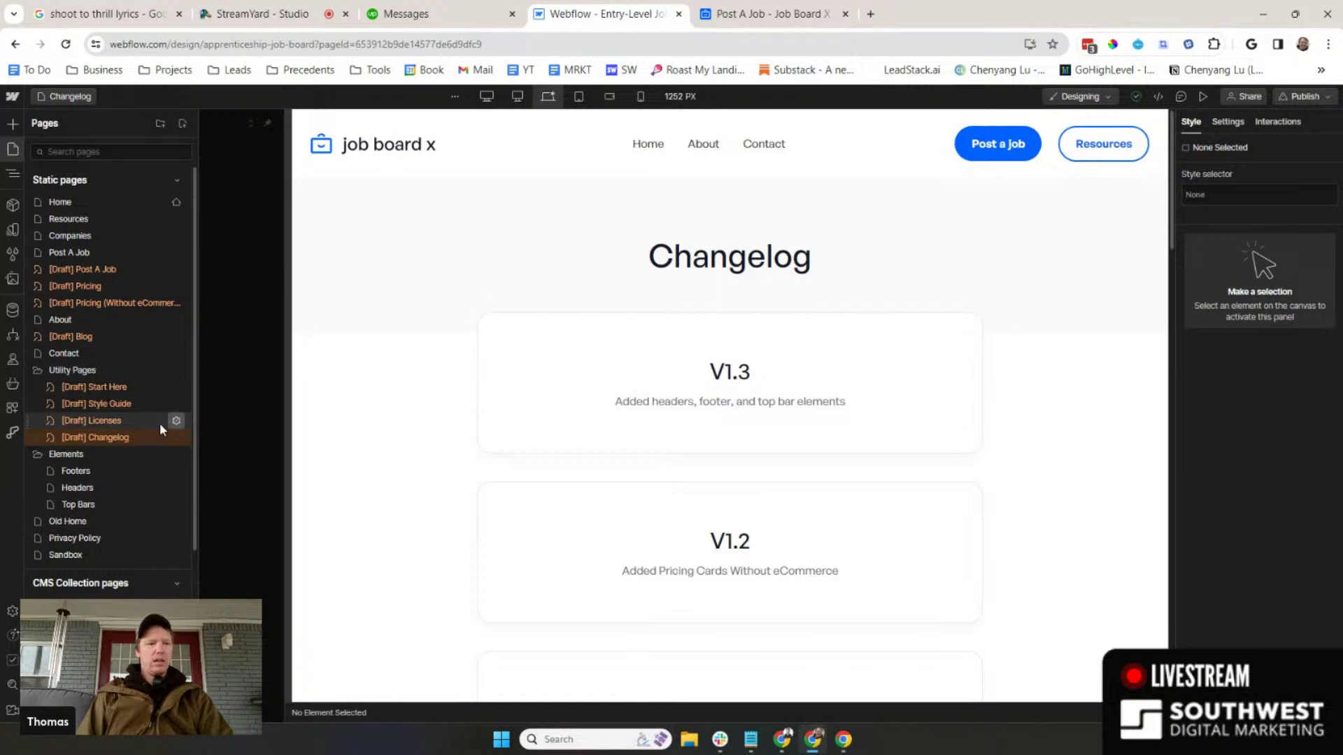
- Open the Footers page under Elements, review its SEO and Open Graph settings, and save it as a draft
left_click(101, 470)
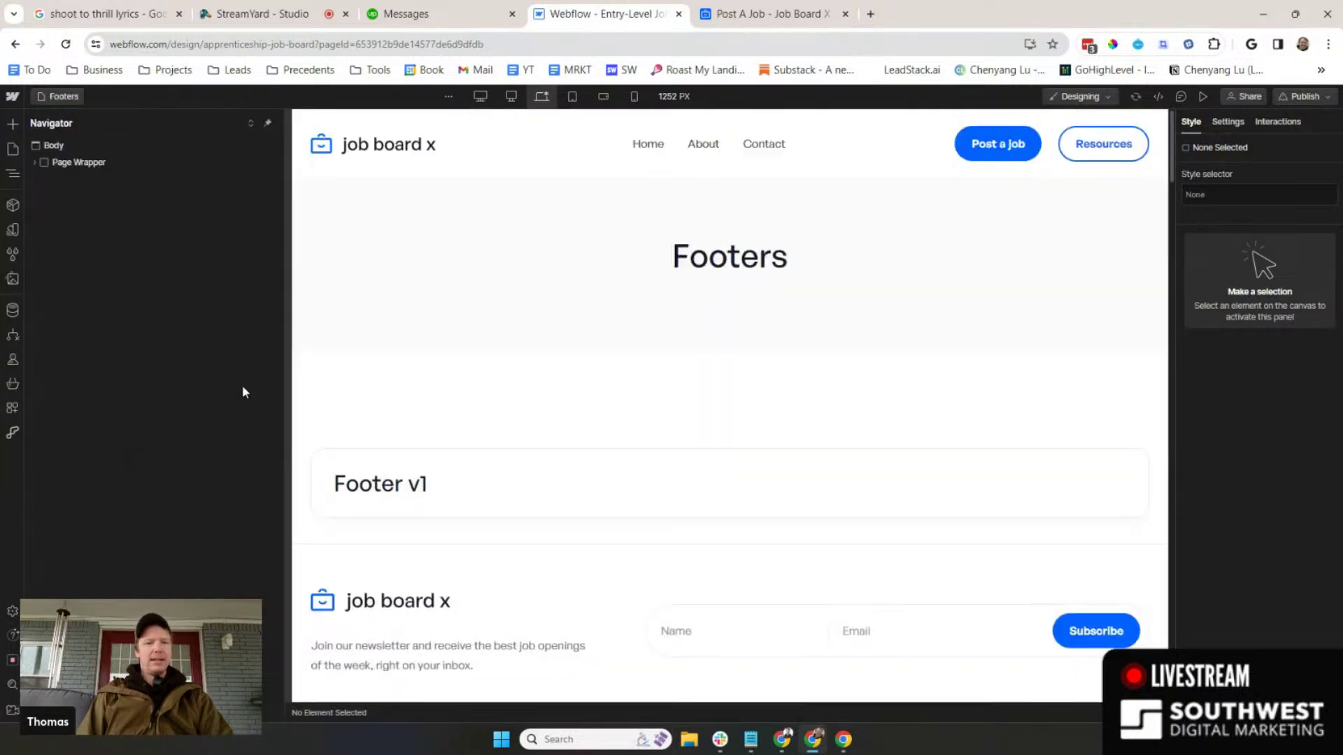
left_click(11, 150)
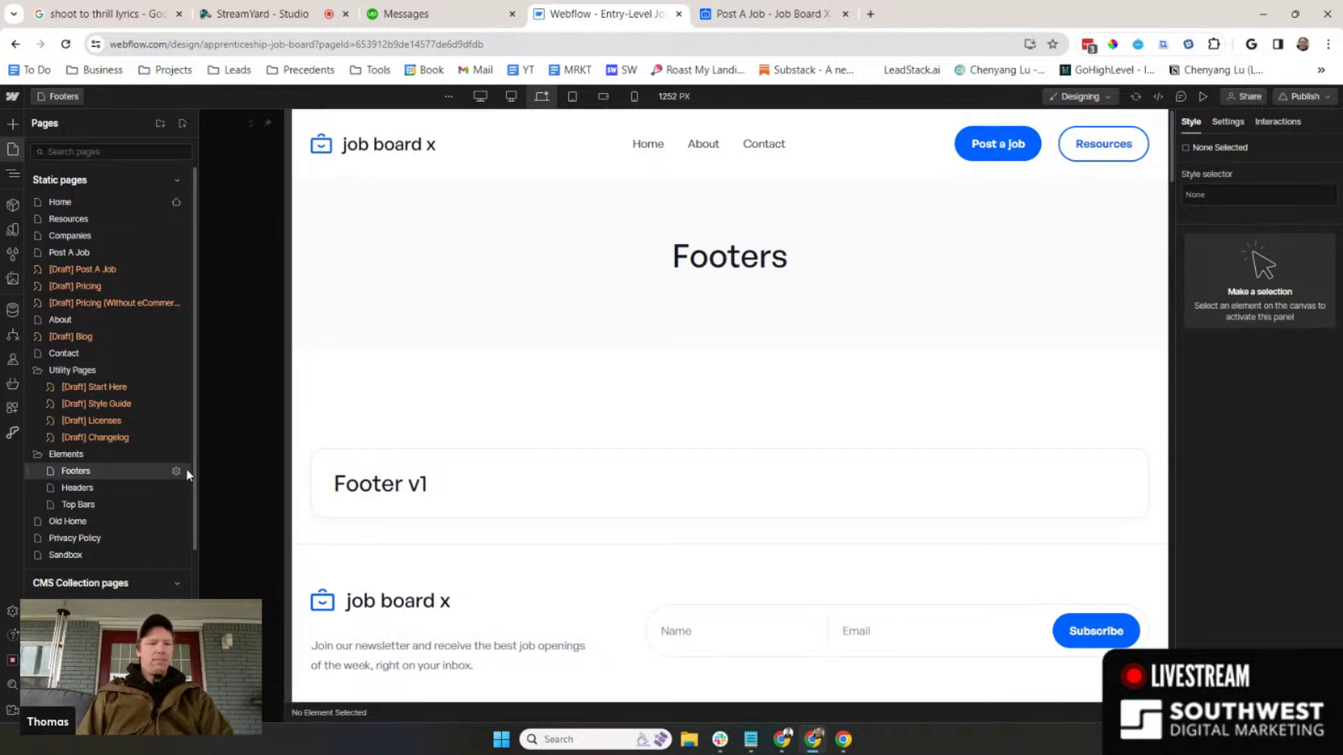
left_click(175, 472)
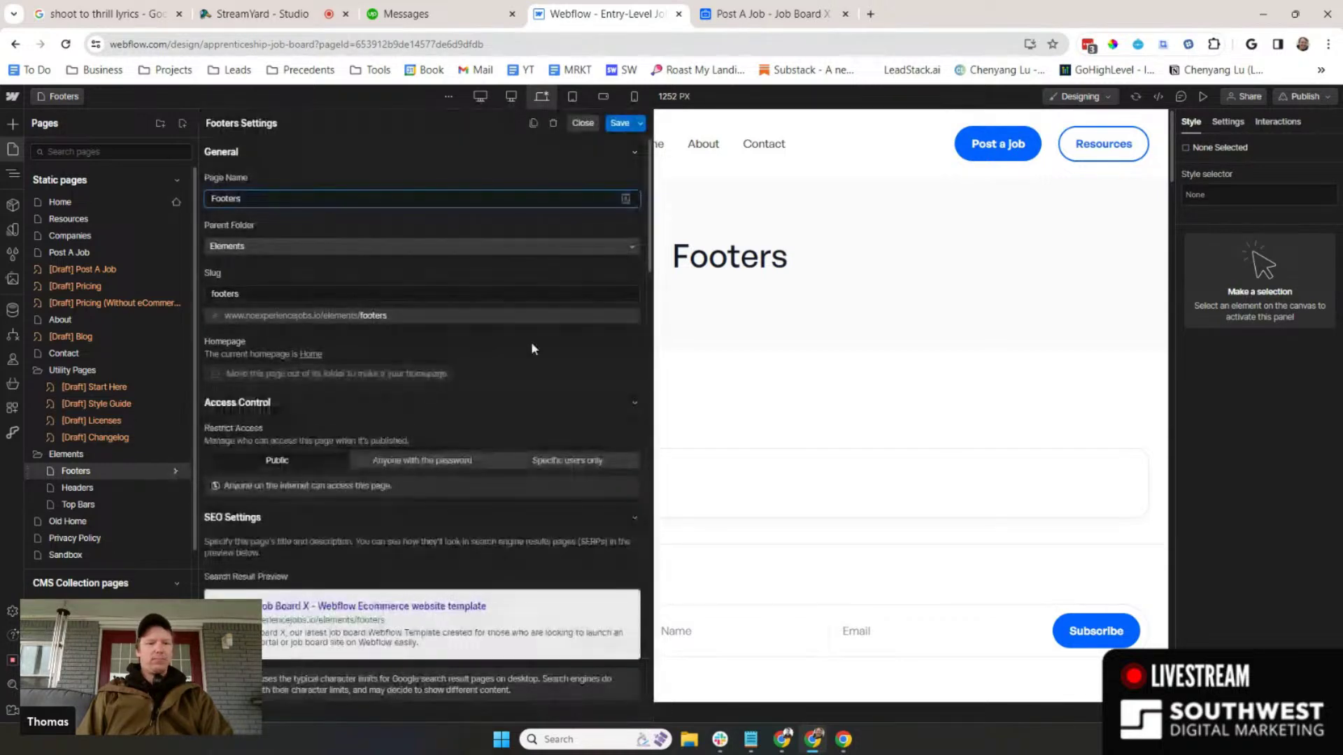
scroll(521, 353, "down", 5)
scroll(513, 366, "down", 7)
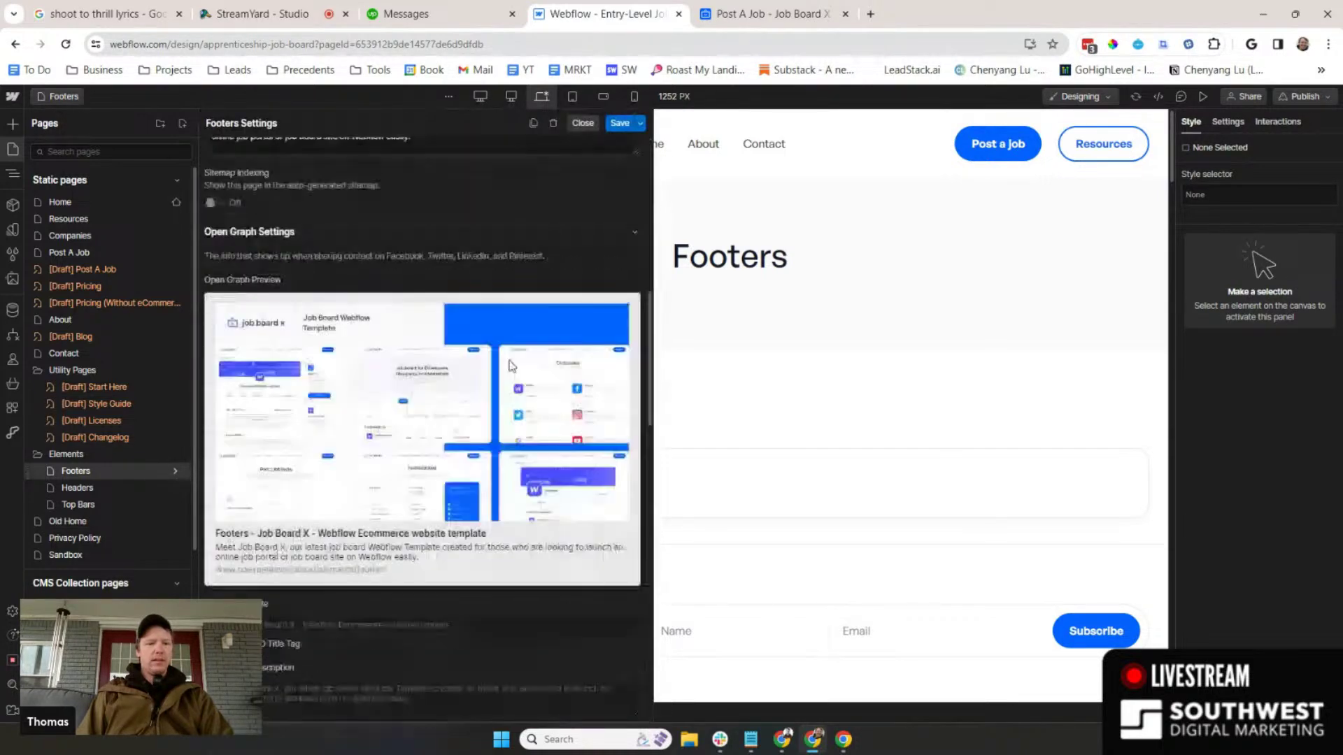
scroll(533, 292, "down", 2)
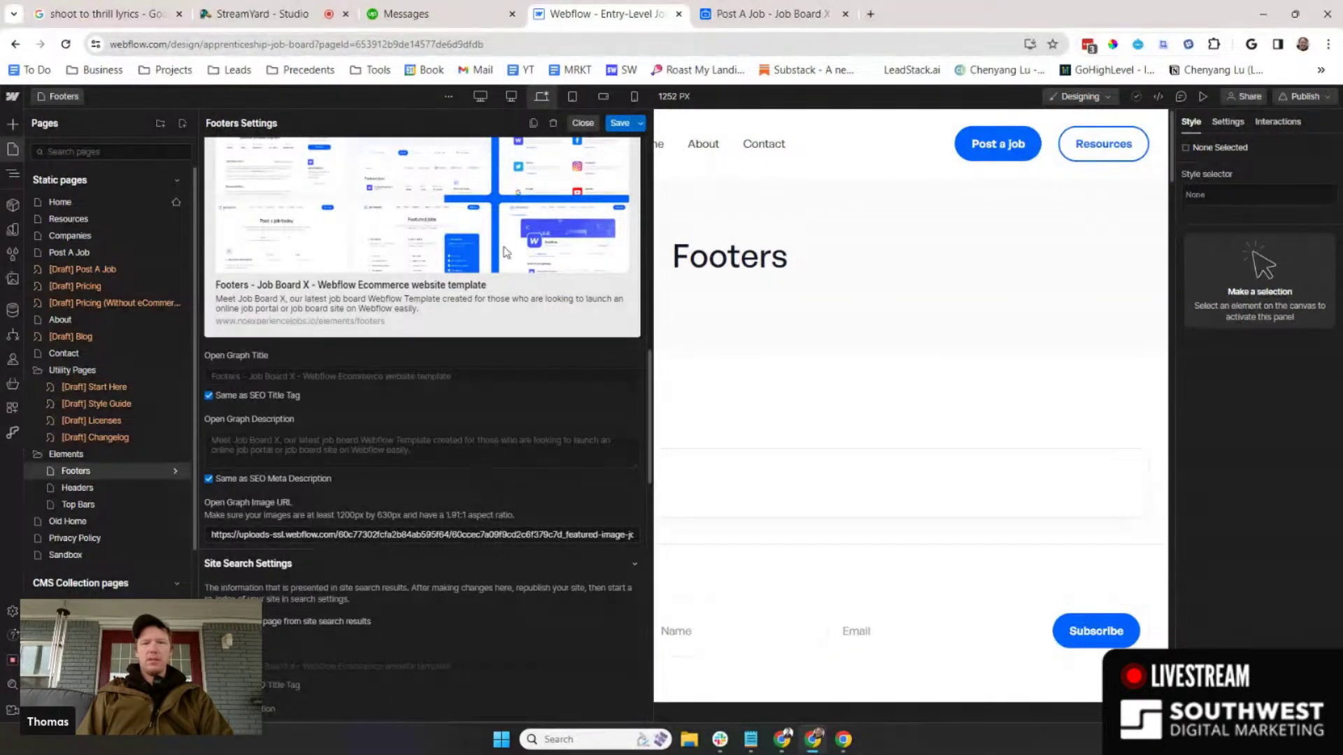
left_click(641, 126)
left_click(544, 144)
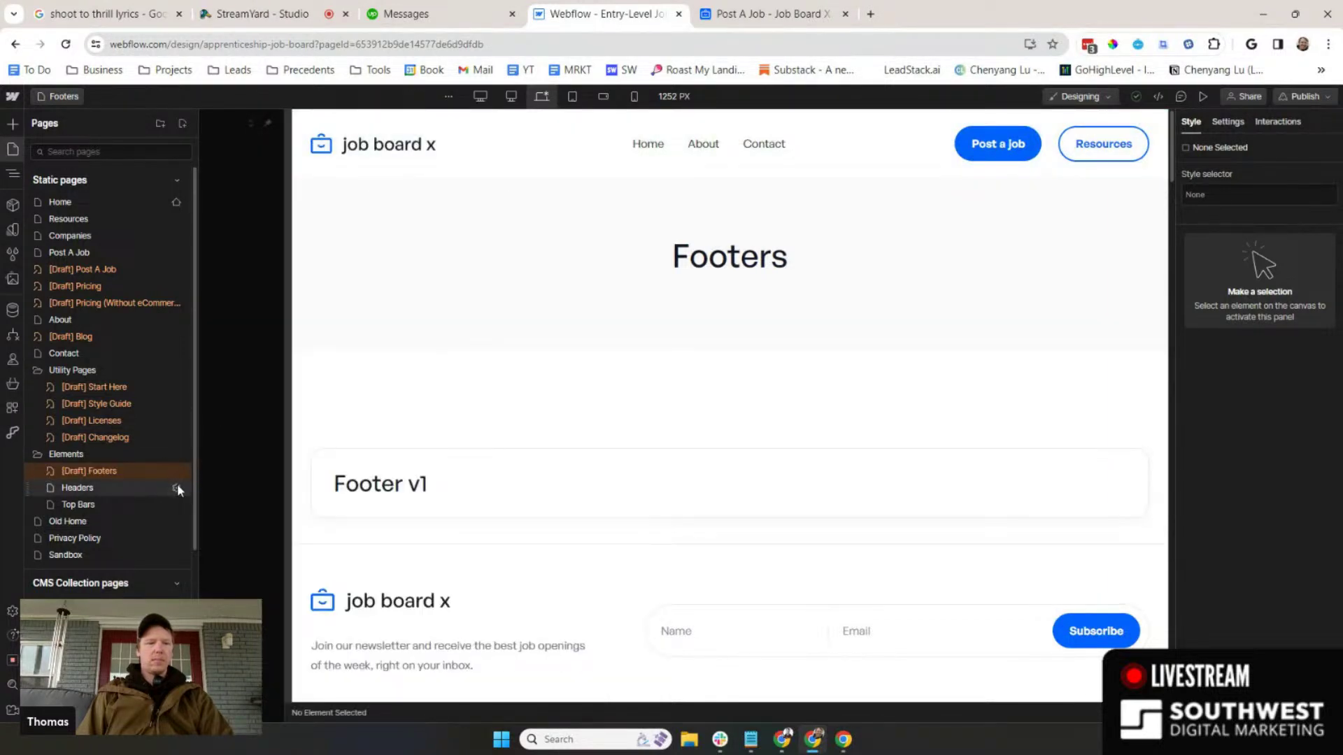
- Exclude the Headers page from site search results and save it as a draft
left_click(176, 487)
scroll(428, 396, "down", 10)
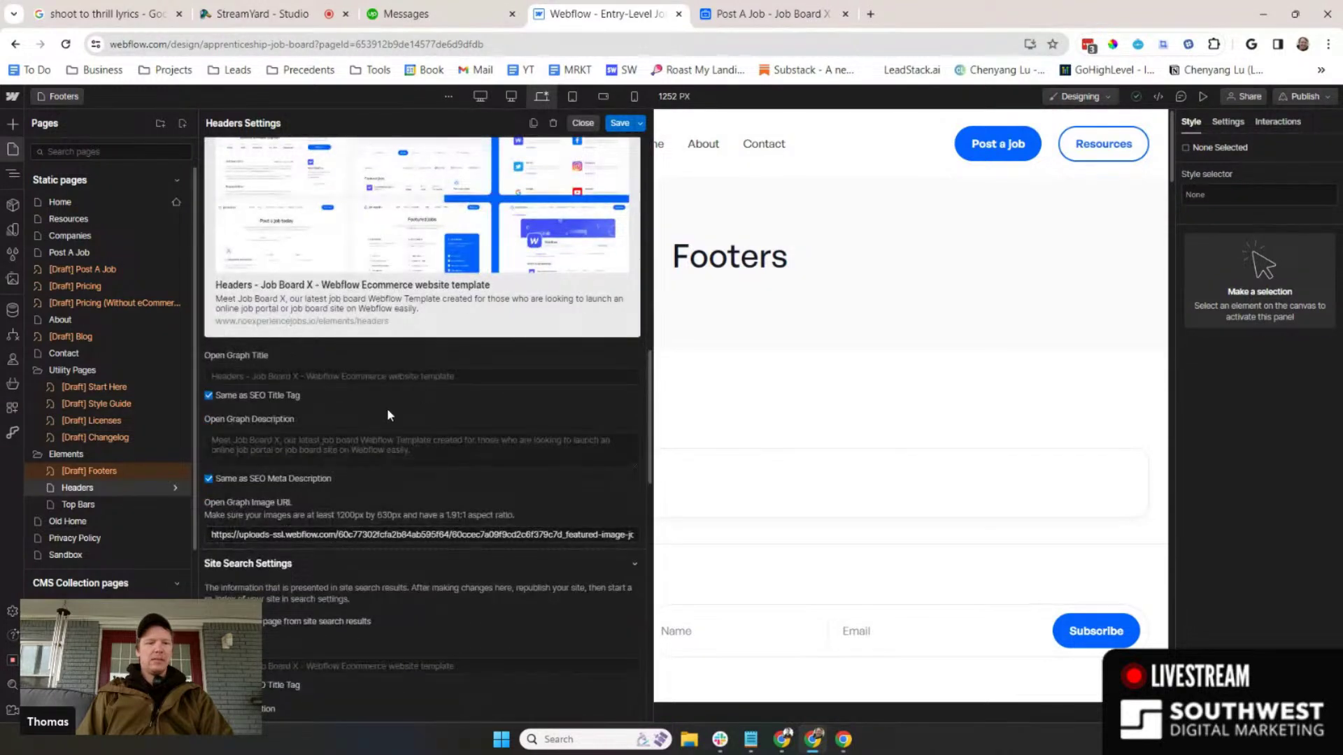
scroll(387, 412, "down", 4)
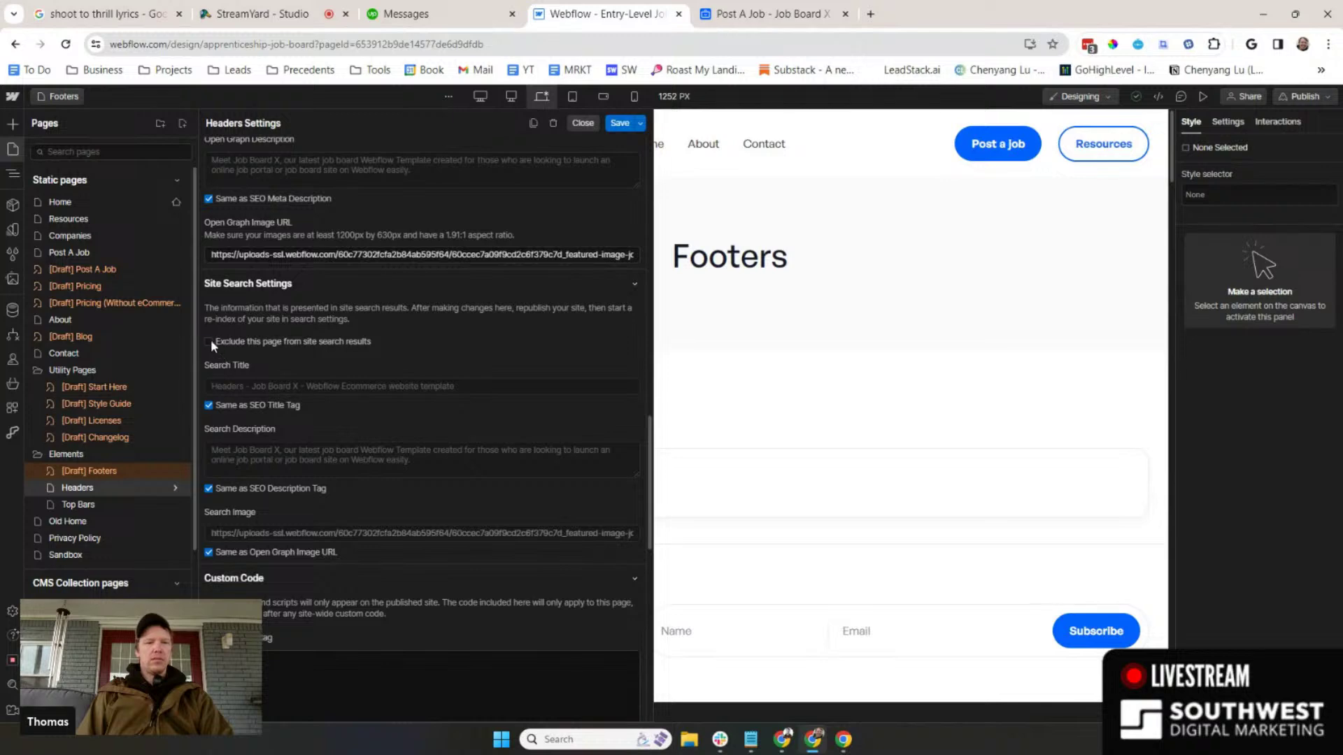
left_click(209, 342)
left_click(640, 124)
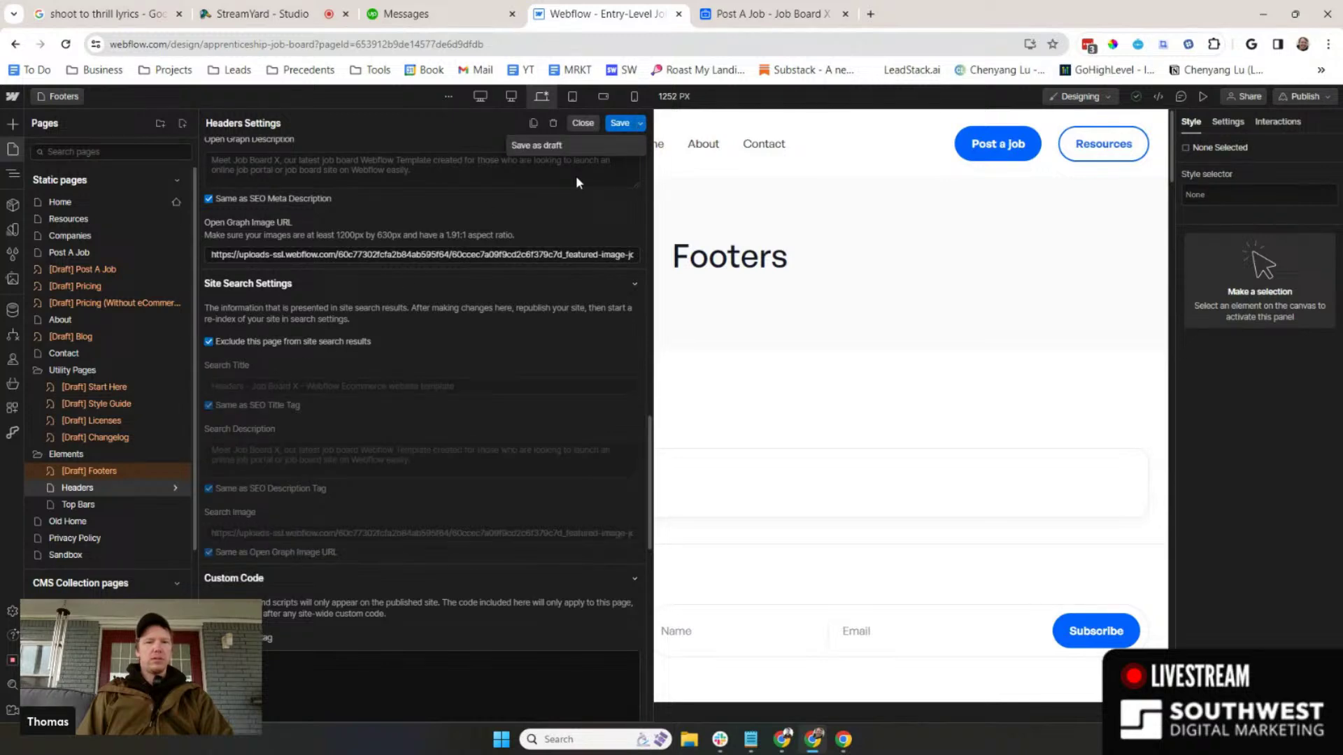
left_click(557, 145)
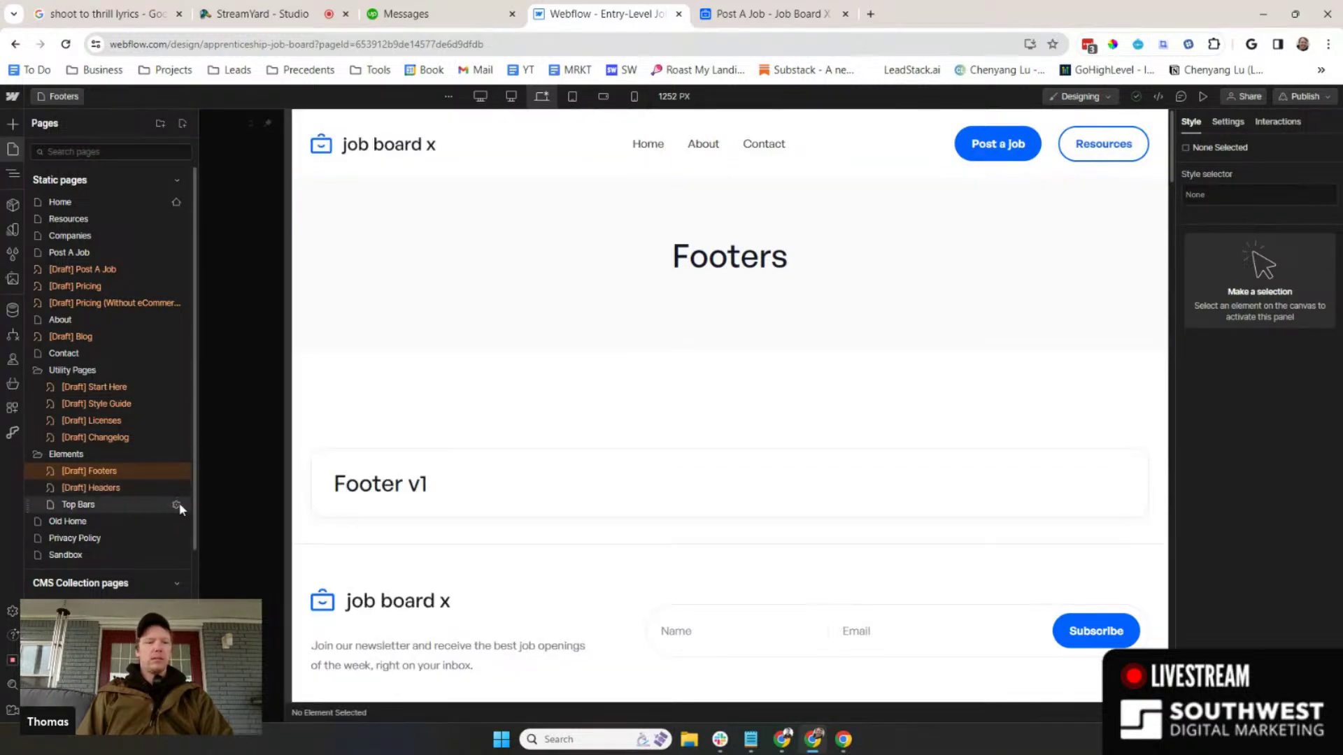
- Exclude the Top Bars page from site search results and save its settings
left_click(176, 505)
scroll(483, 312, "down", 3)
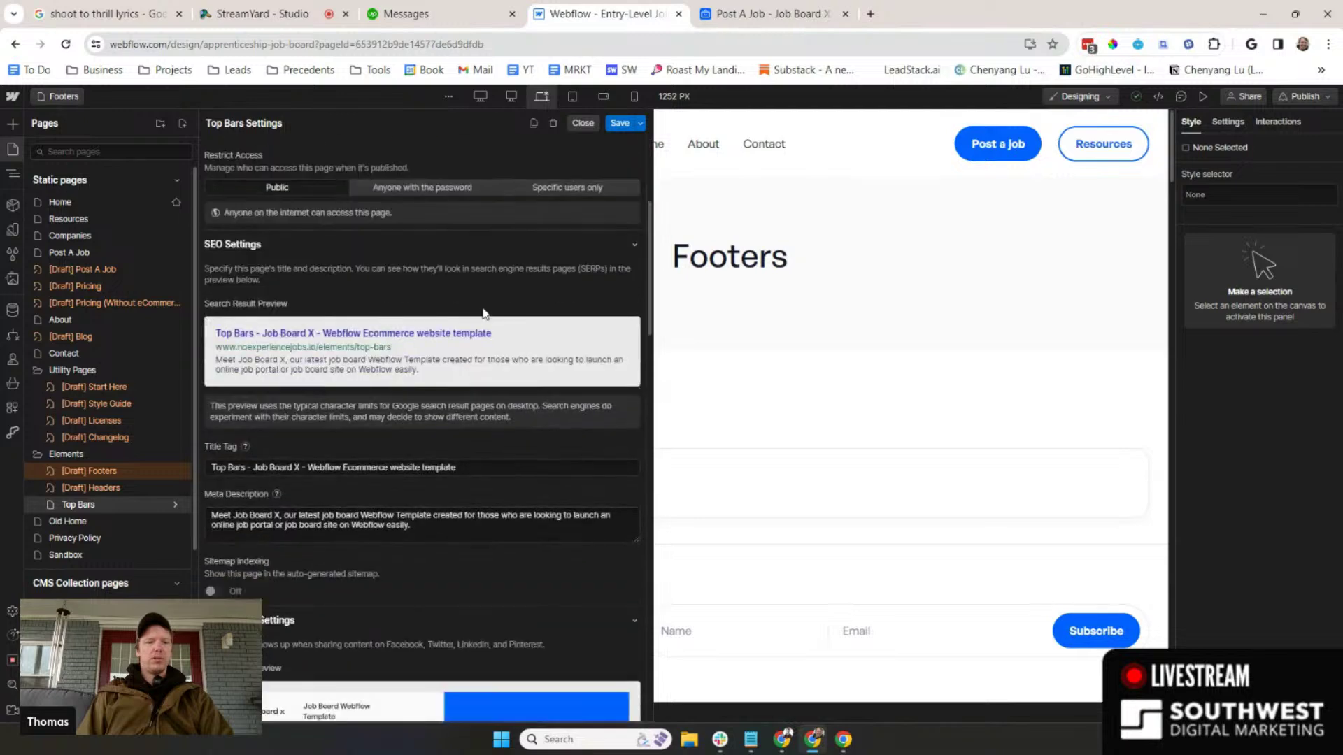
scroll(483, 312, "down", 10)
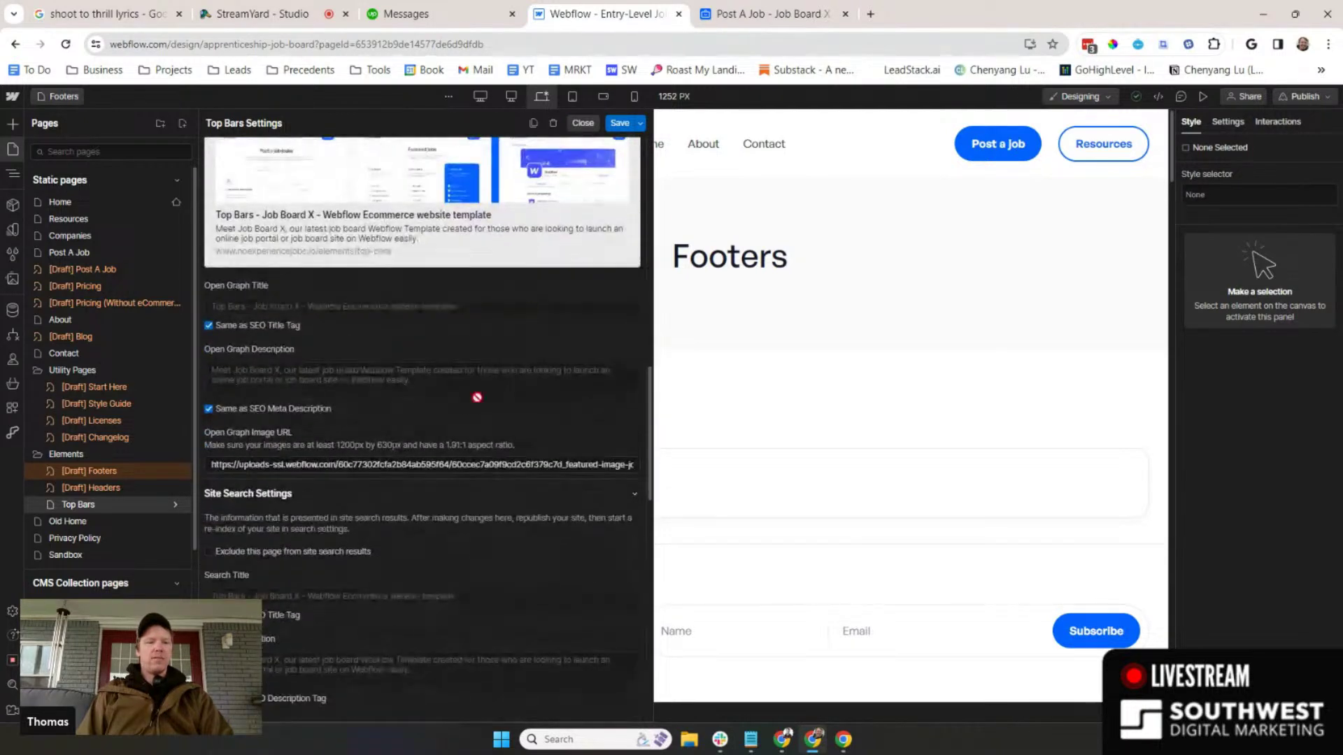
left_click(208, 552)
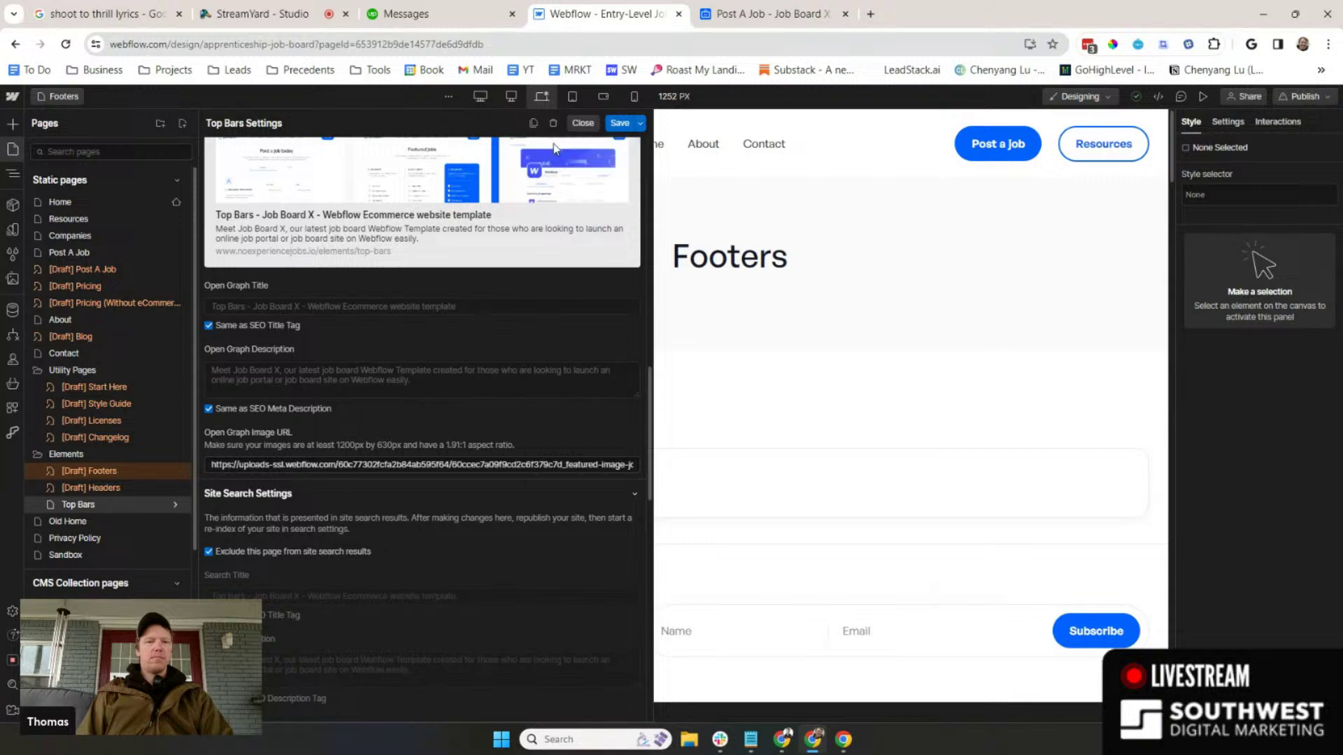
left_click(619, 123)
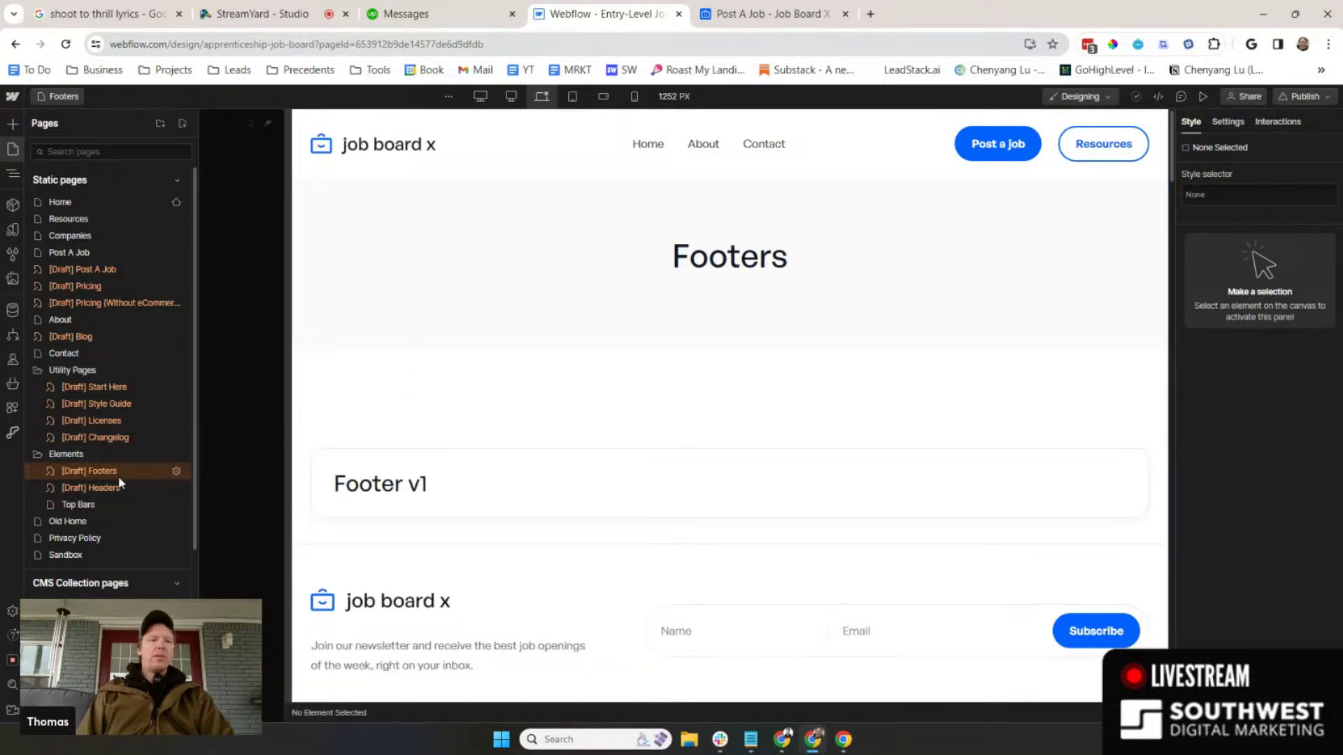
- Reopen the Top Bars page settings, check the site search exclusion, and save the page as a draft
left_click(176, 505)
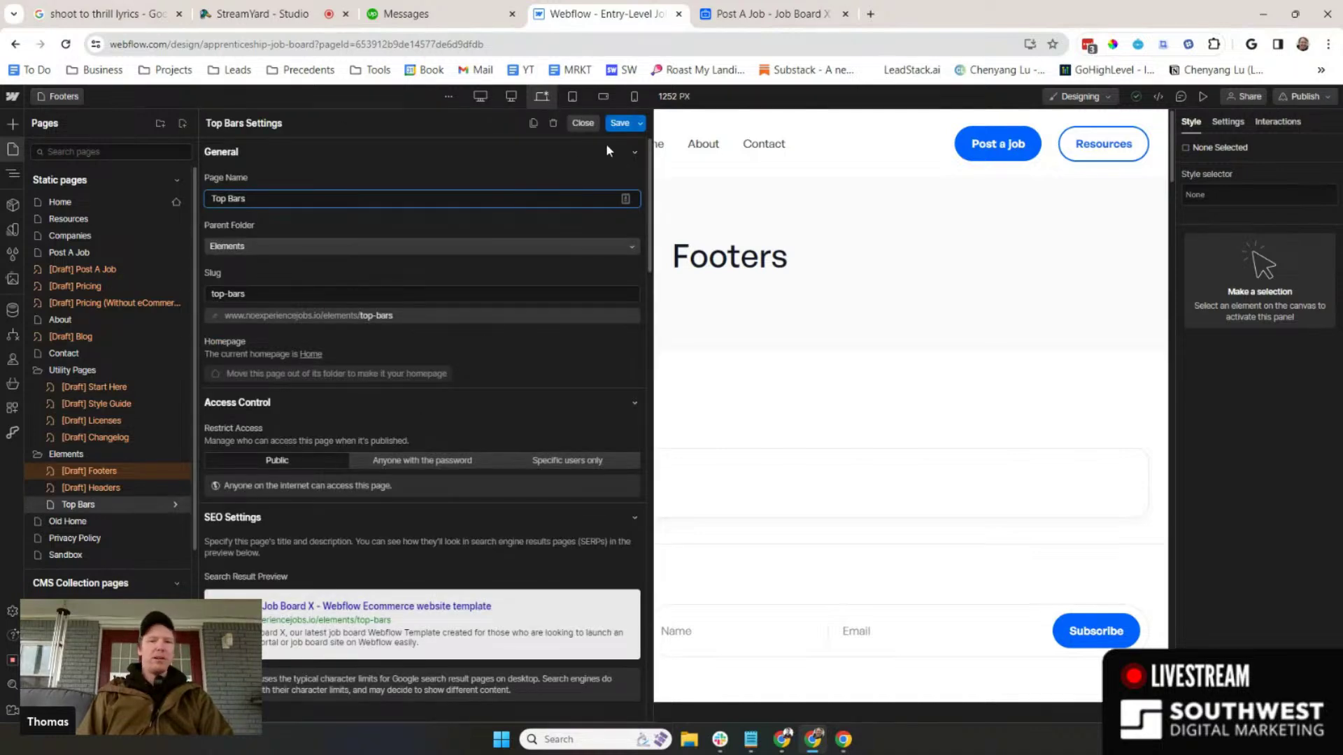
left_click(641, 124)
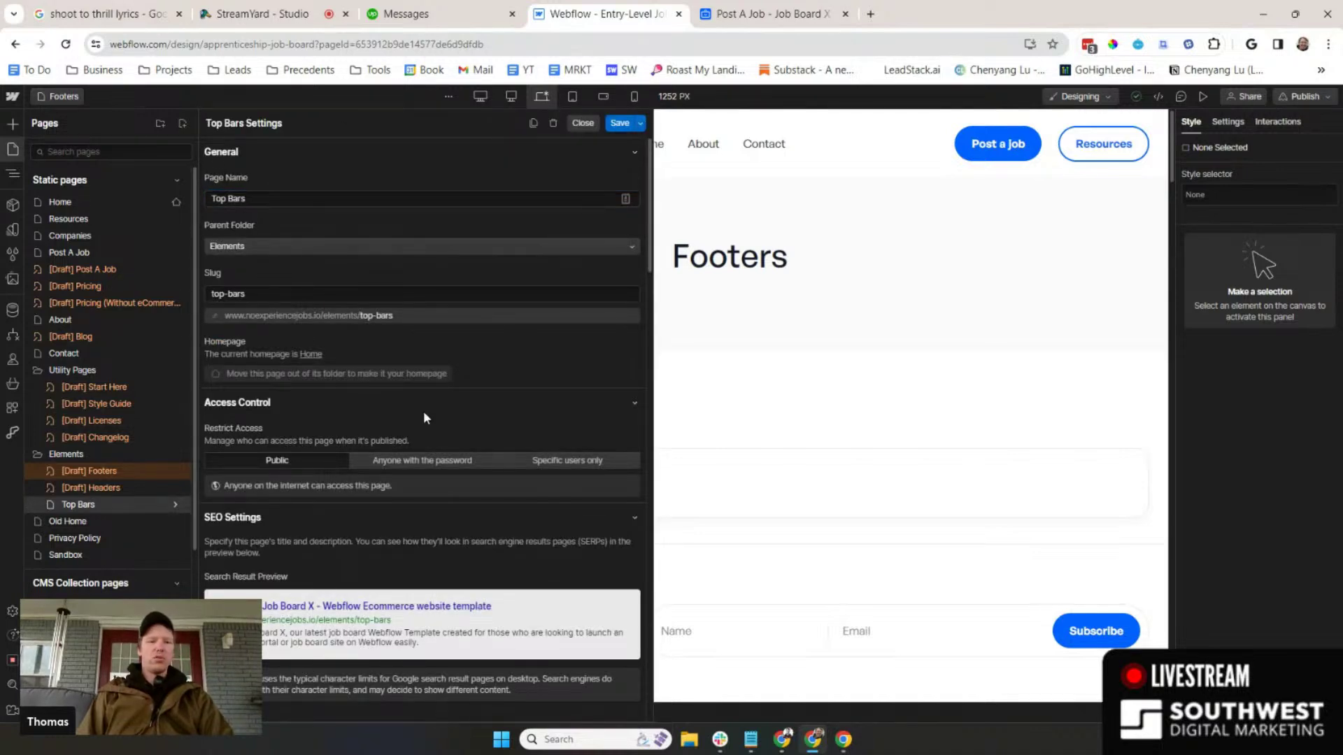
scroll(422, 410, "down", 10)
scroll(424, 413, "down", 5)
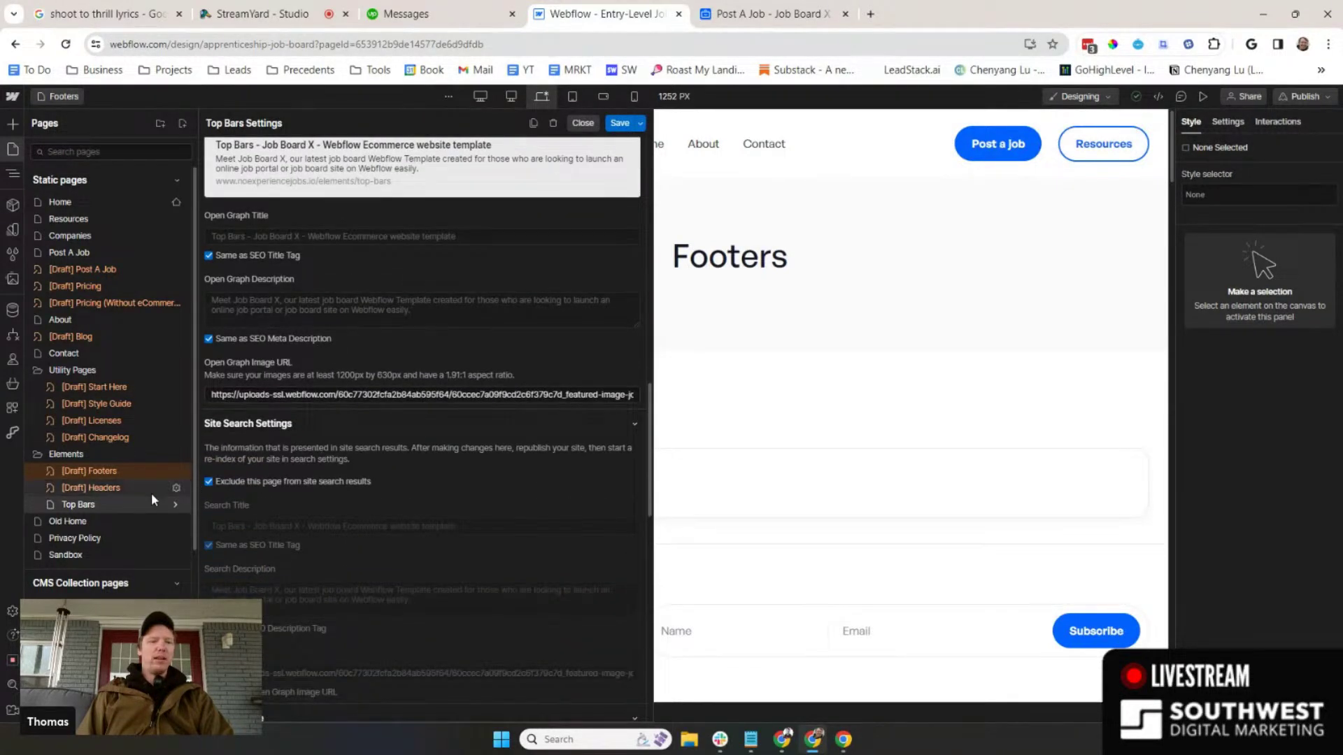
left_click(641, 124)
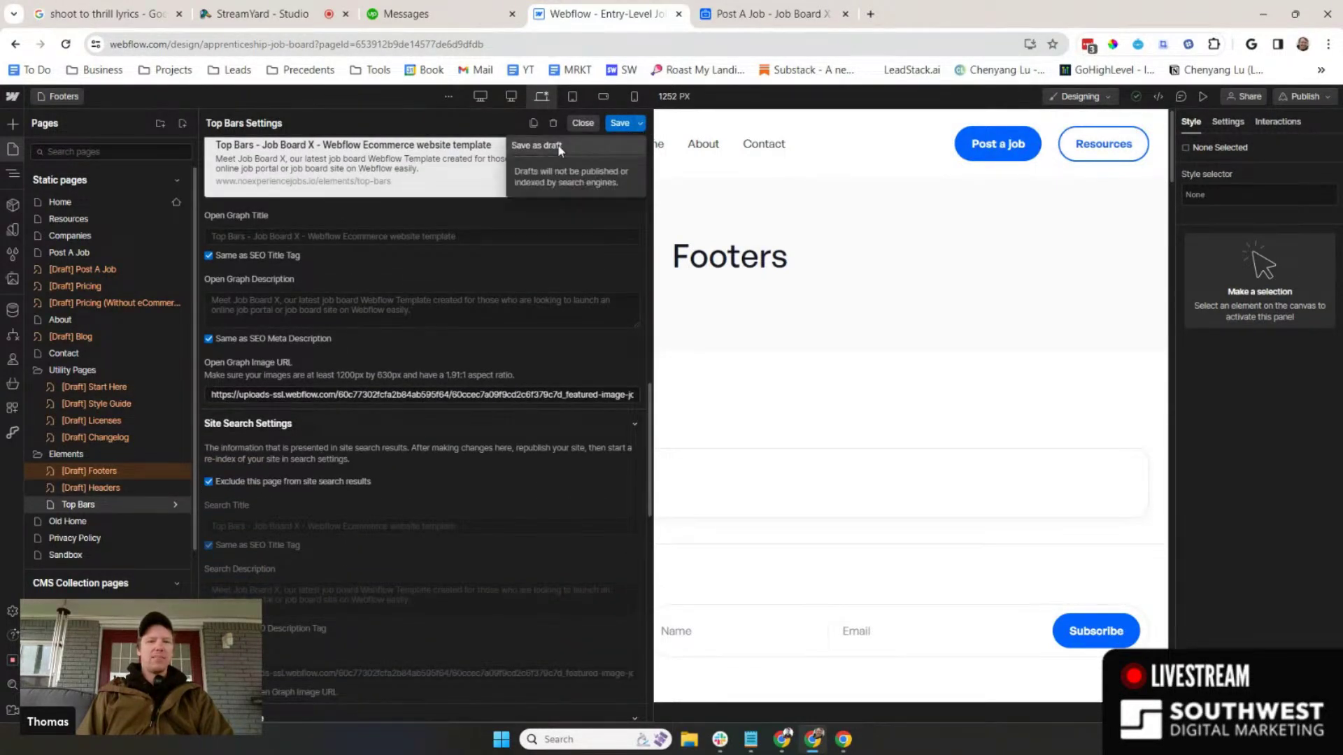
left_click(563, 142)
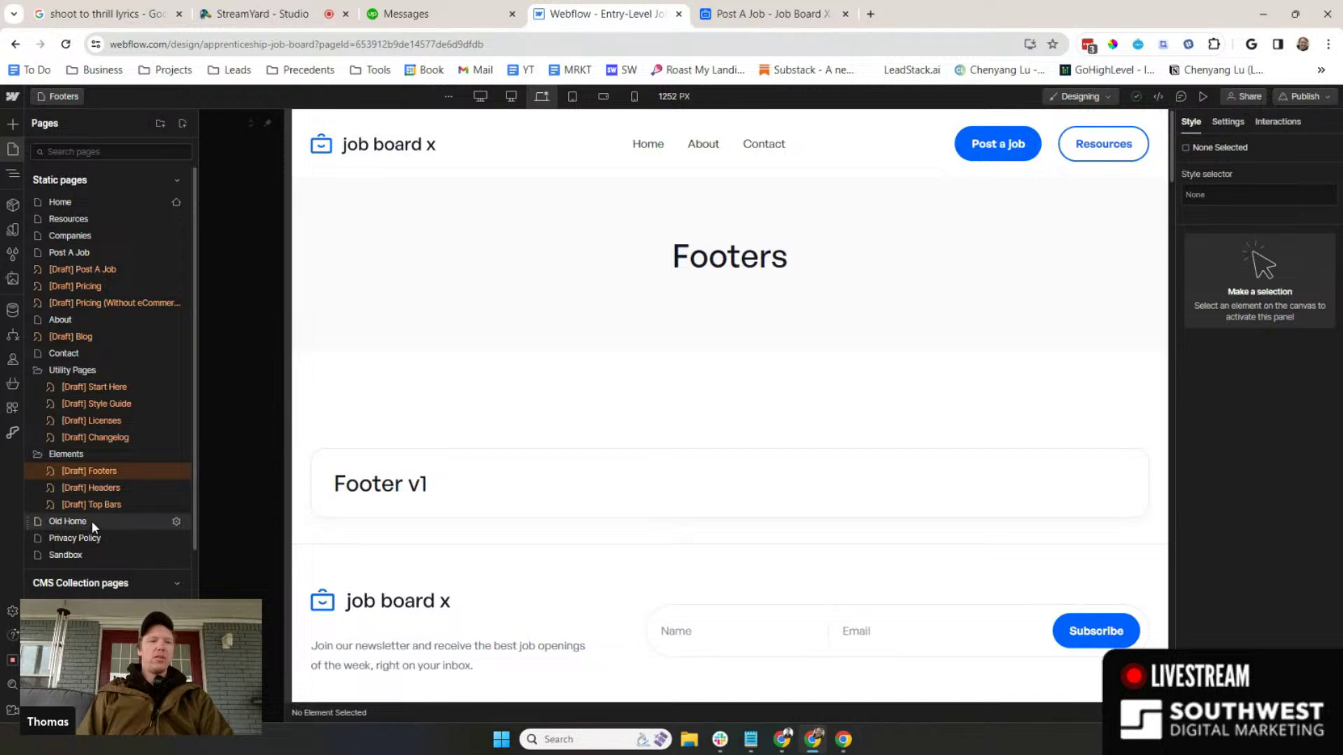
- Exclude the Old Home page from site search results and save it as a draft
scroll(128, 467, "down", 1)
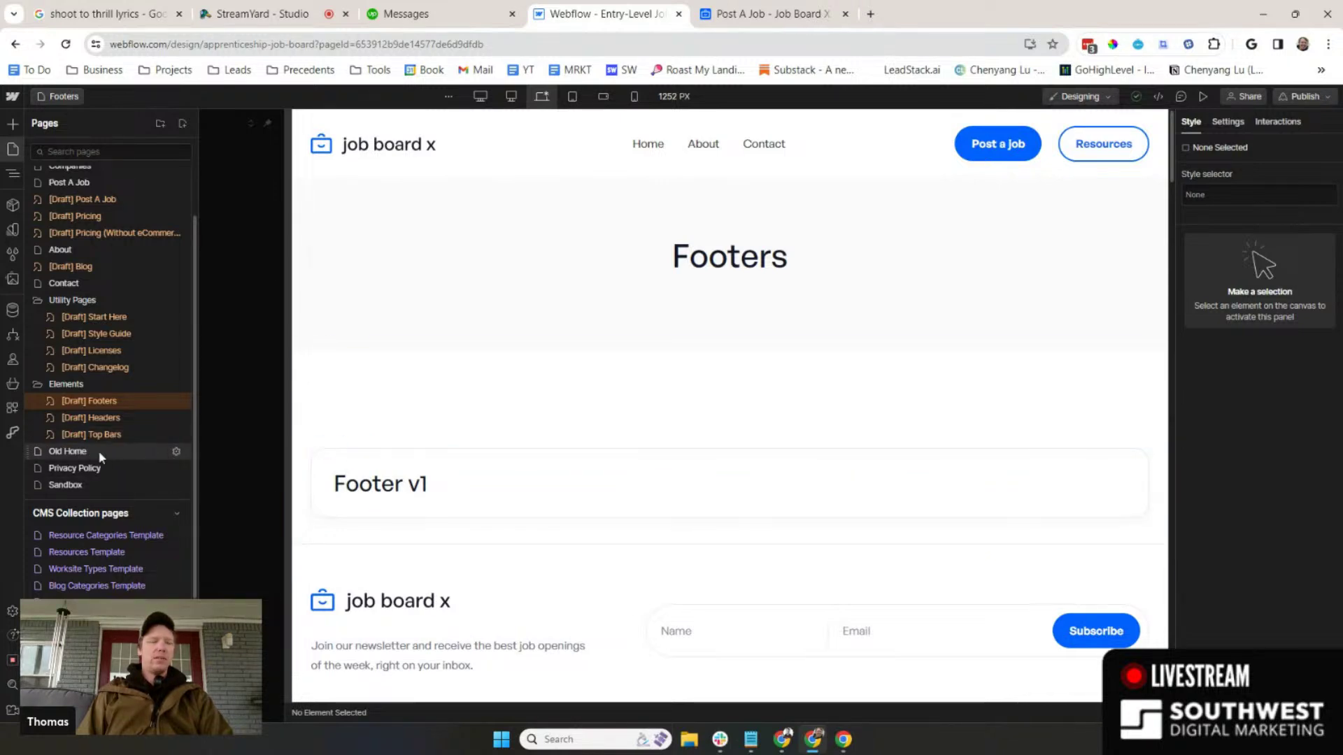
left_click(177, 452)
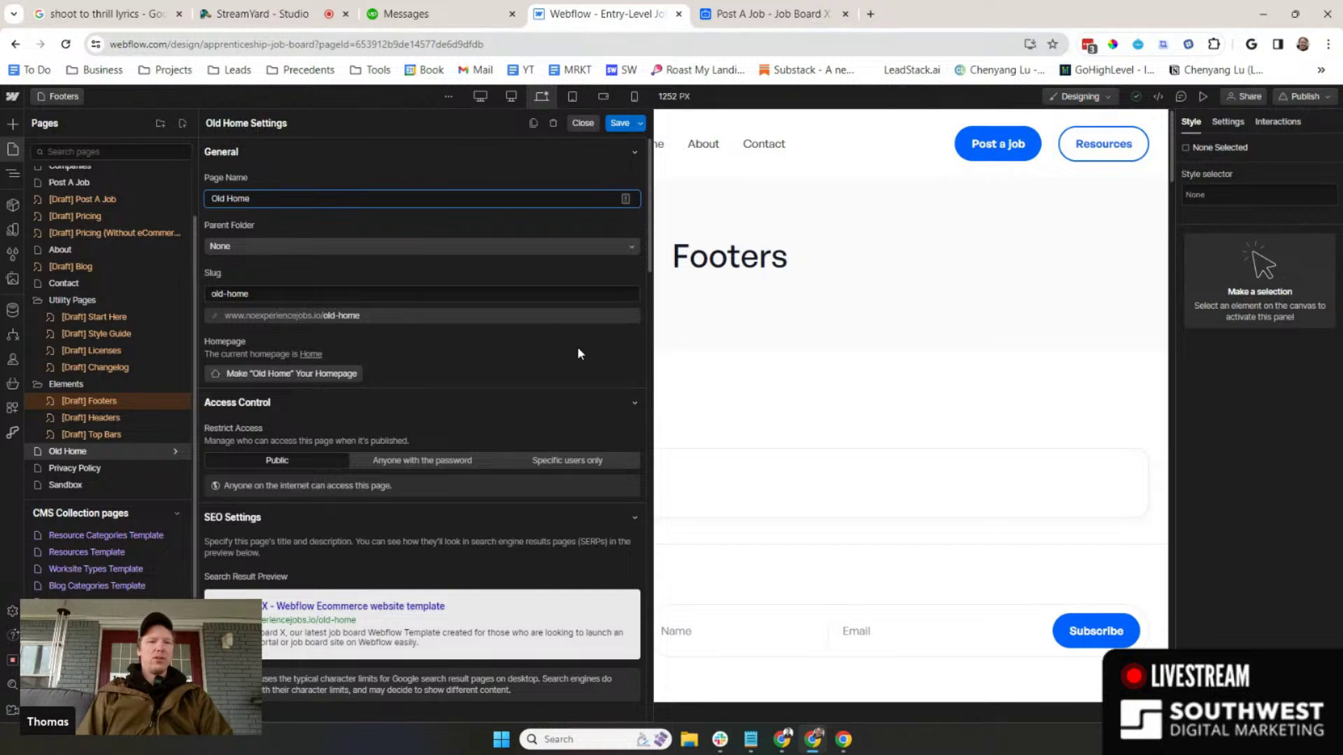
scroll(577, 346, "down", 5)
scroll(573, 352, "down", 8)
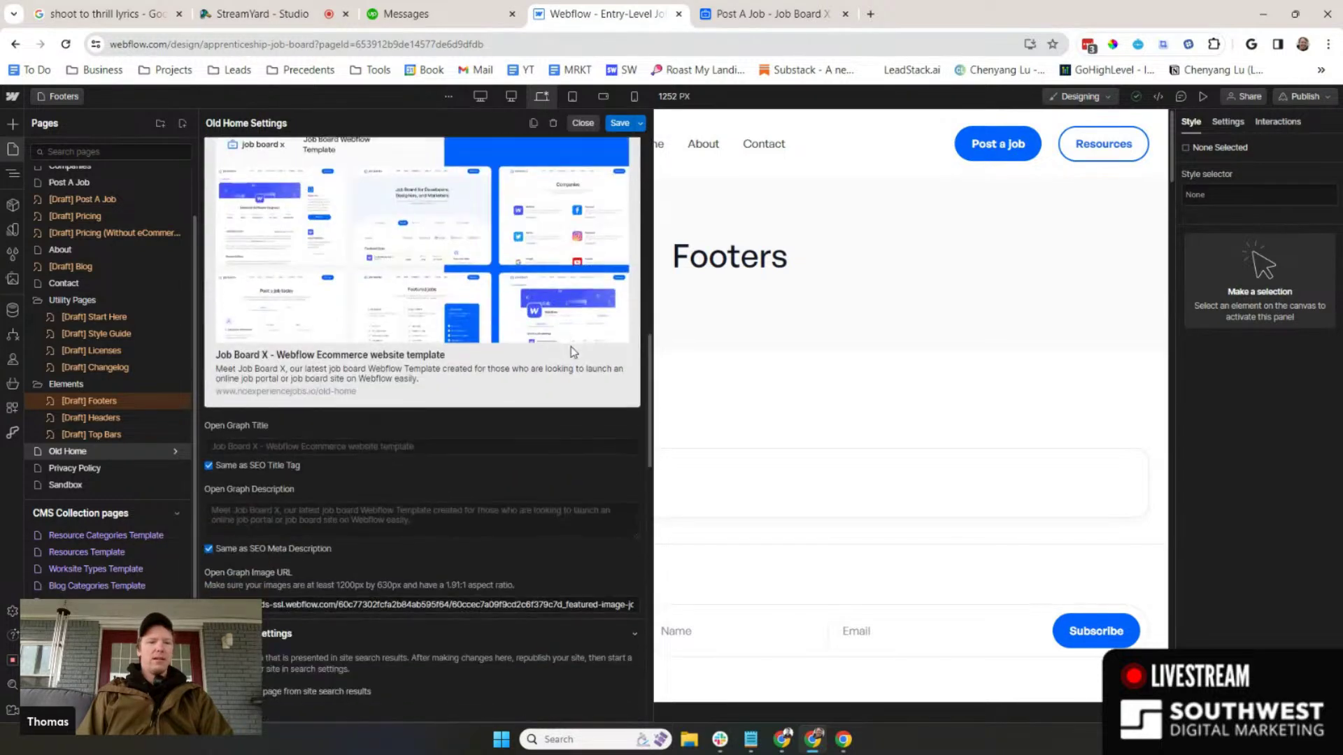
scroll(570, 350, "down", 3)
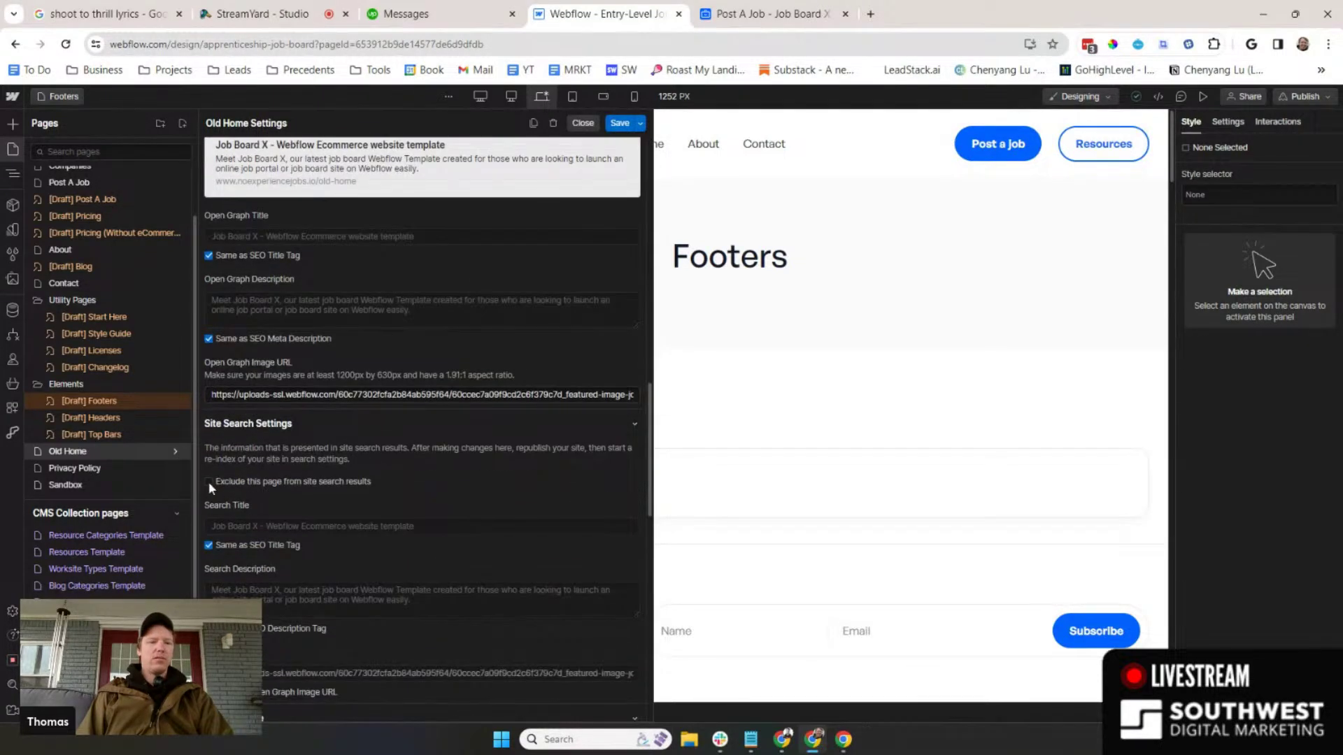
left_click(209, 481)
left_click(640, 123)
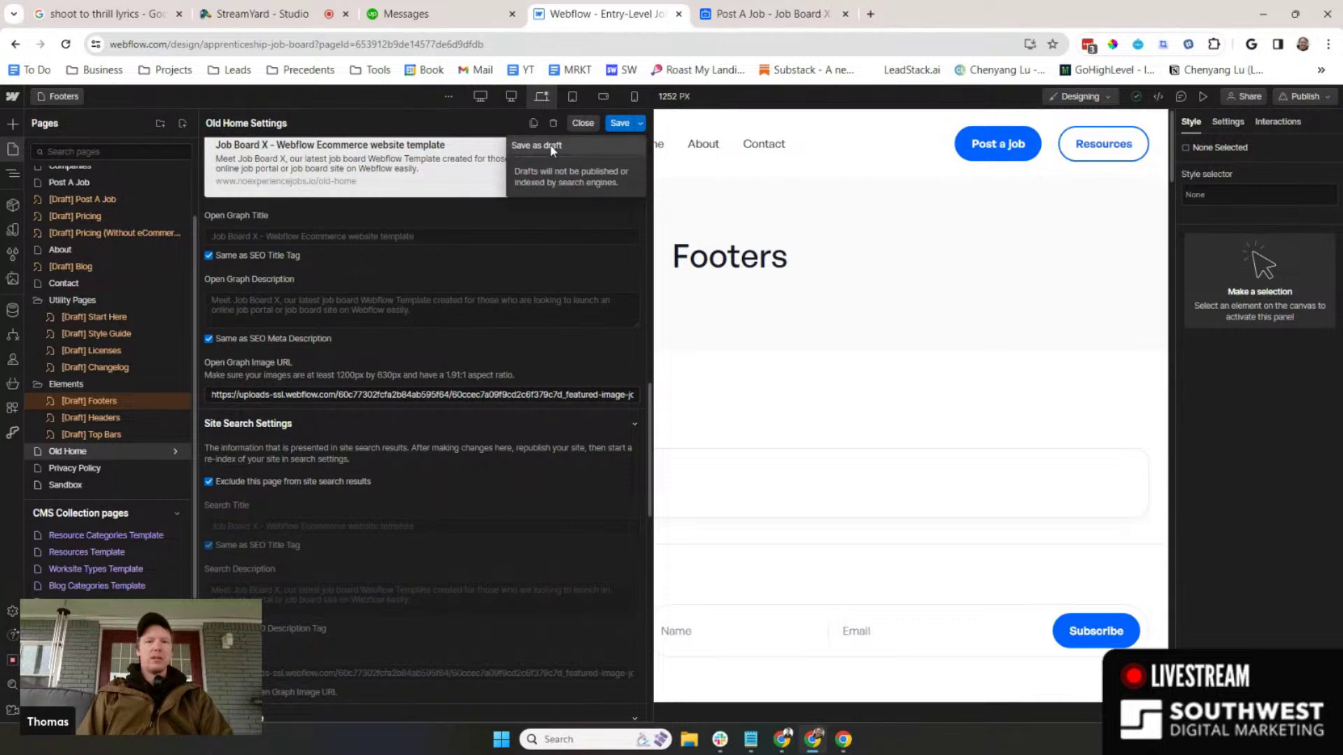
left_click(552, 147)
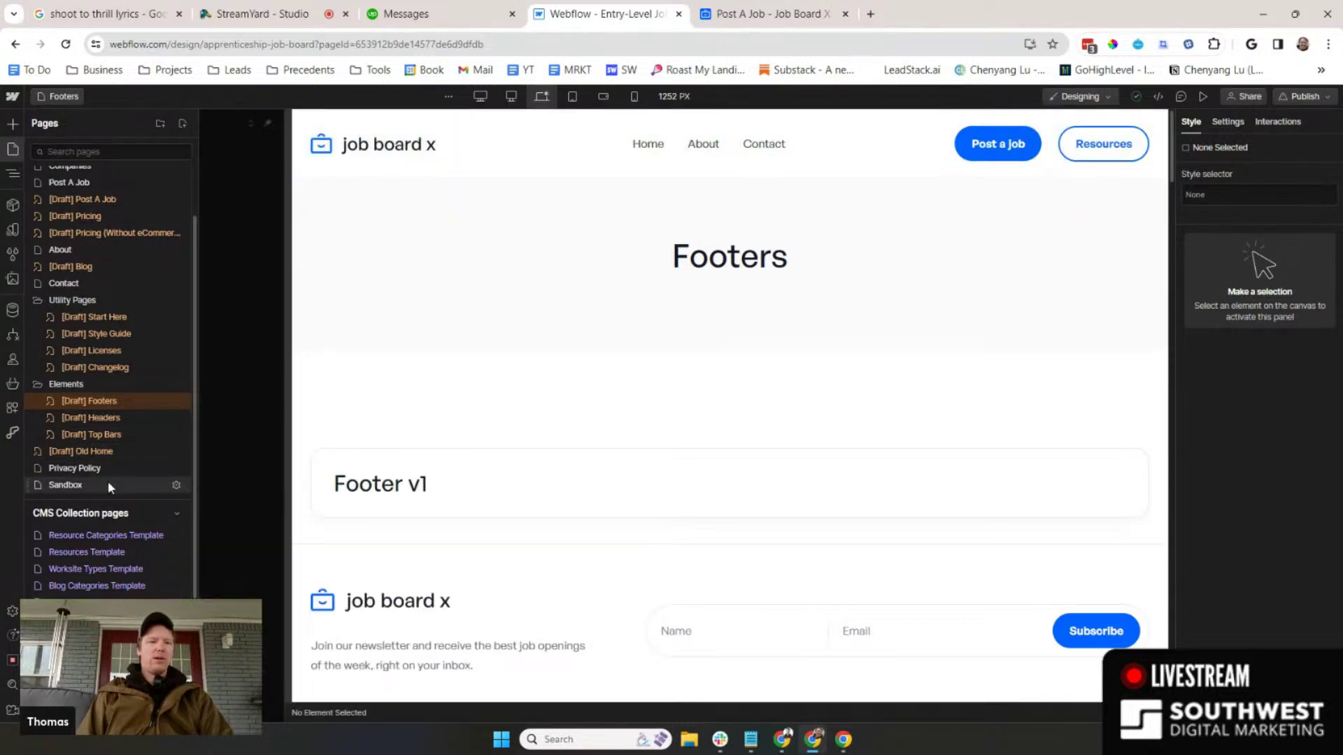
- Exclude the Sandbox page from site search results and save it as a draft
left_click(176, 486)
scroll(386, 454, "down", 10)
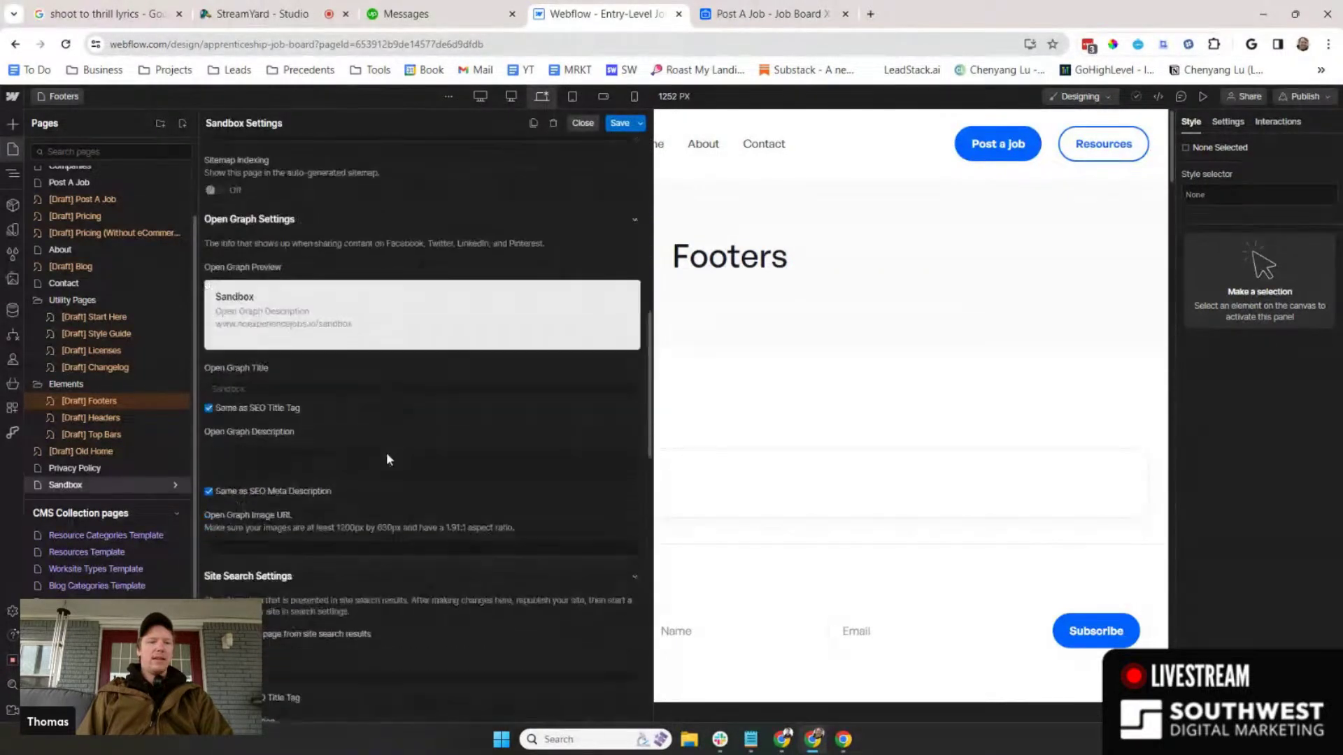
scroll(386, 455, "down", 5)
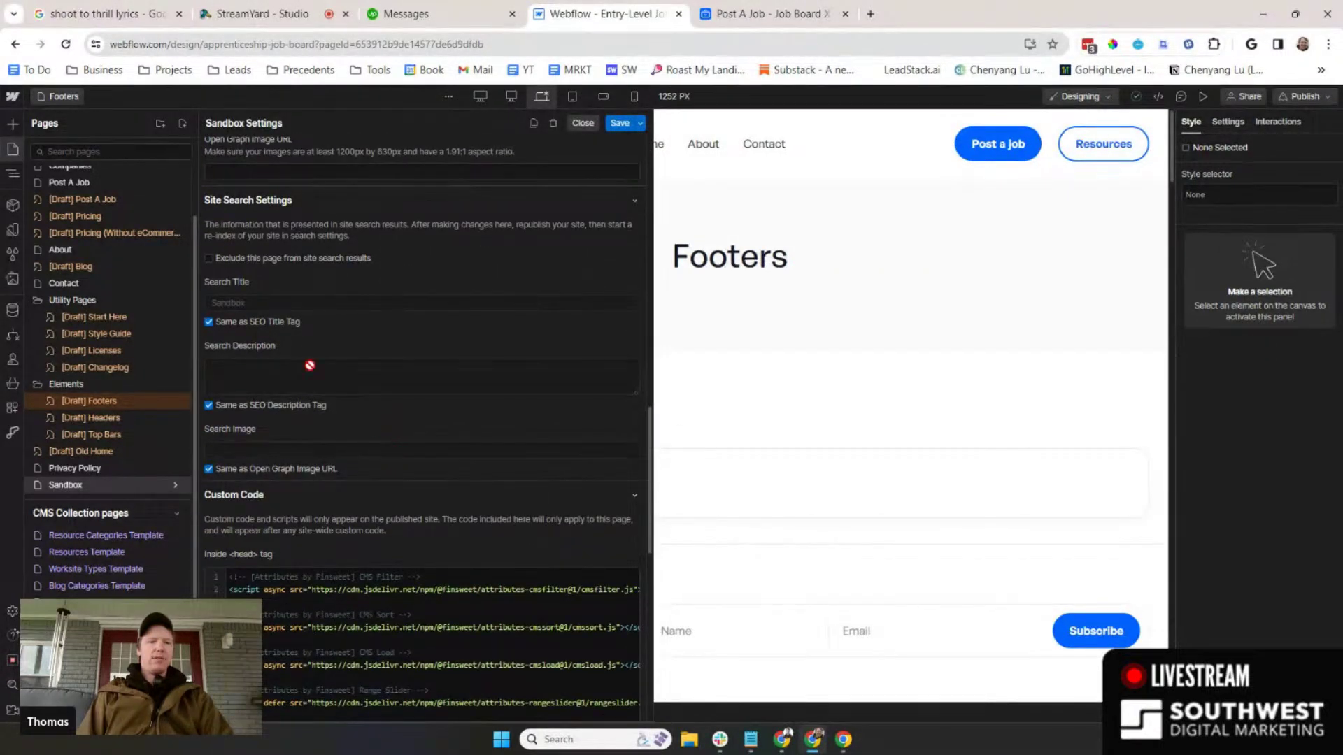
left_click(209, 259)
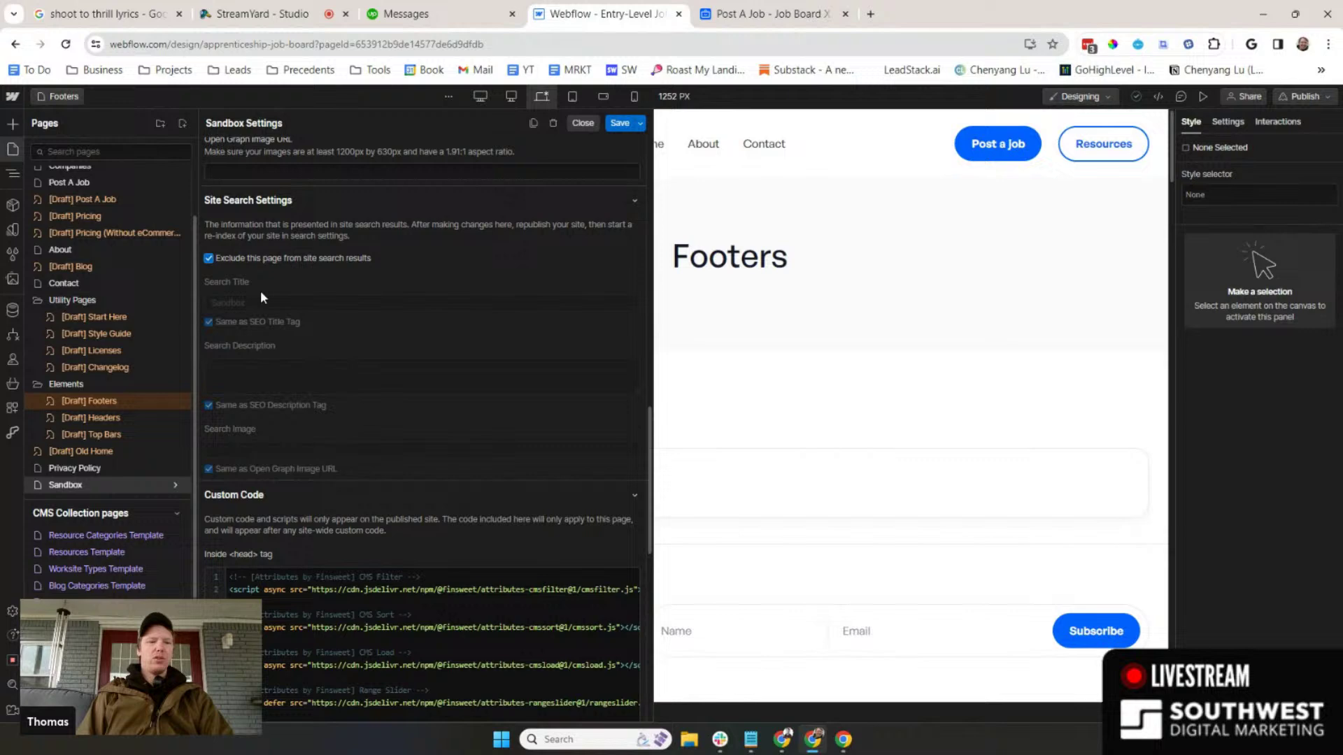
left_click(640, 123)
left_click(540, 147)
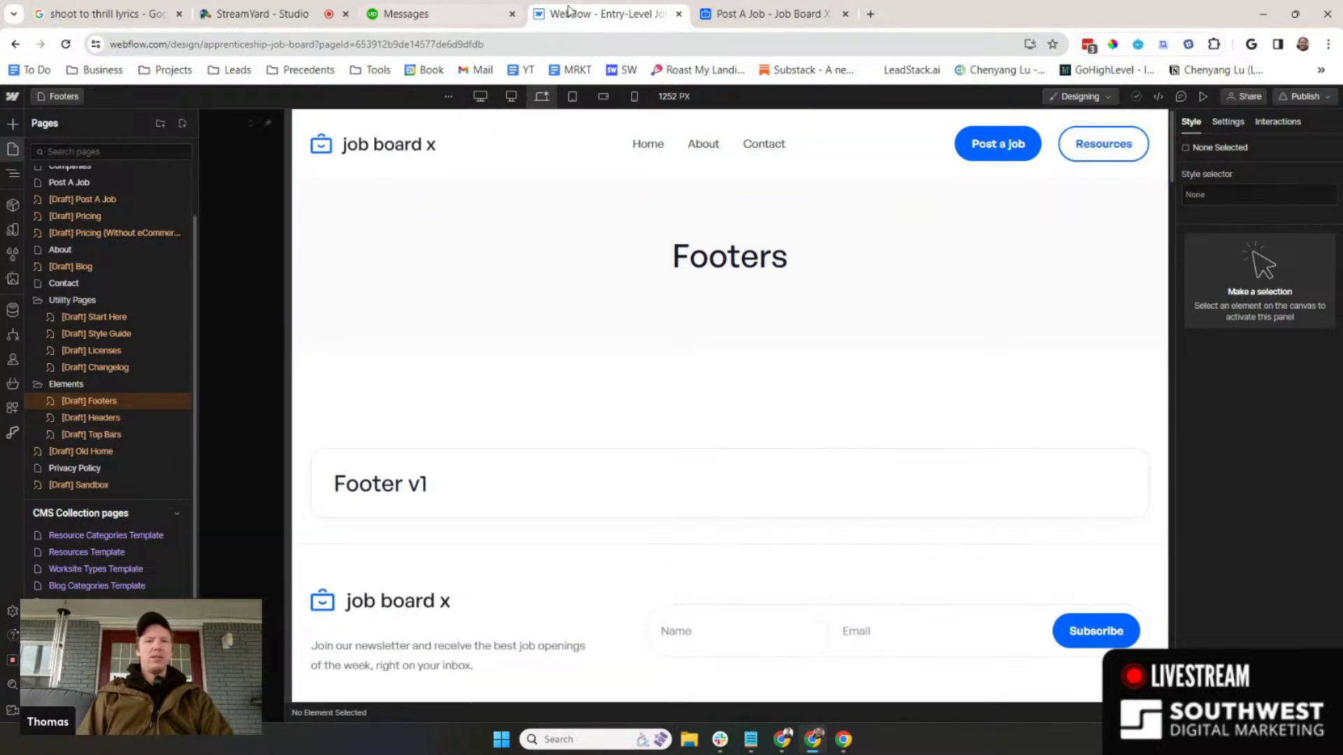
- Switch to the live Post A Job page and open the Privacy Policy from its footer
left_click(766, 14)
scroll(896, 367, "down", 15)
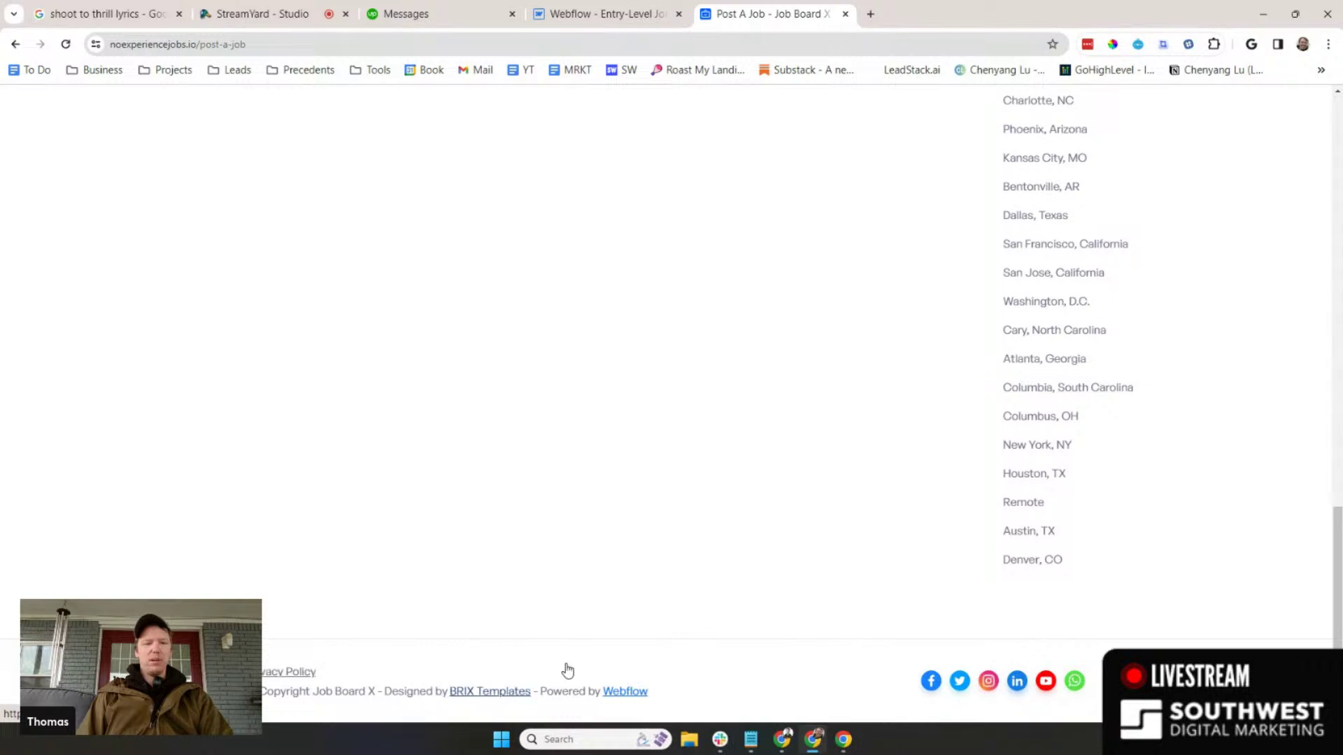
left_click(276, 676)
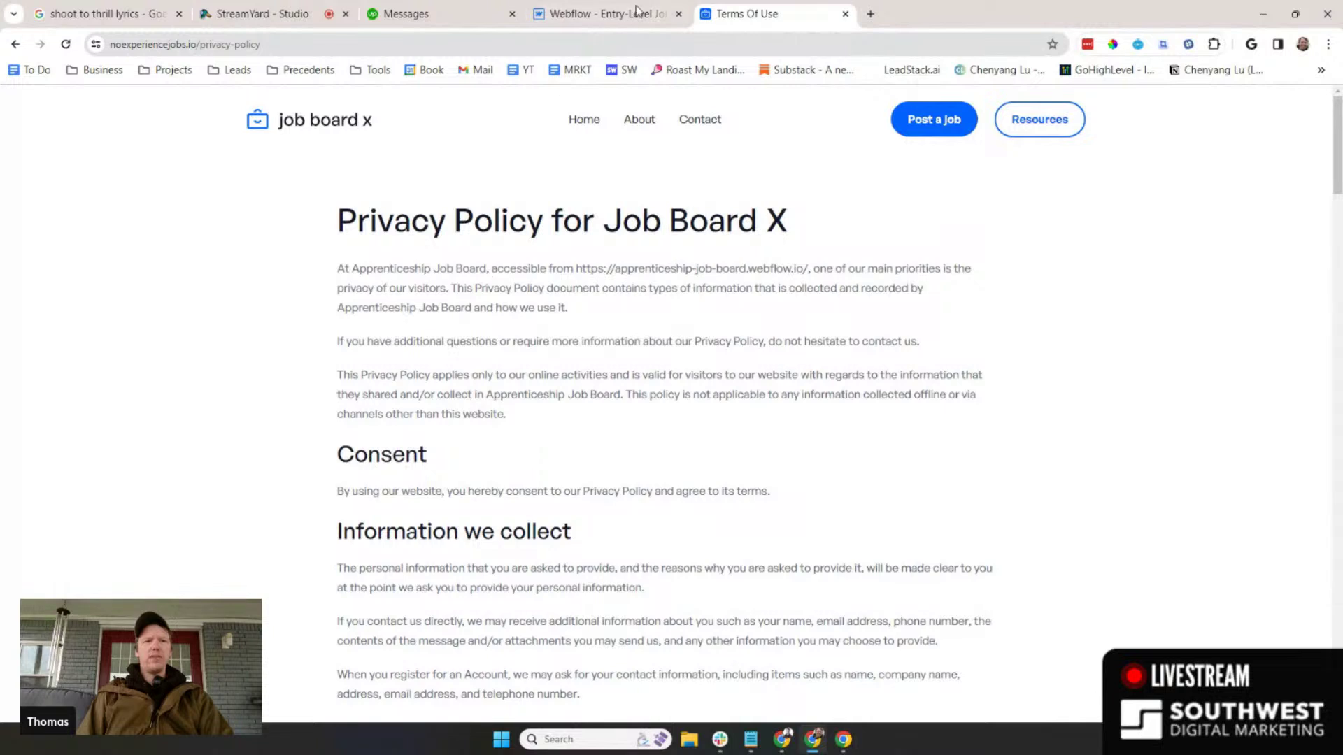
- Return to the Webflow Designer and review the Privacy Policy page's SEO and site search settings
left_click(610, 15)
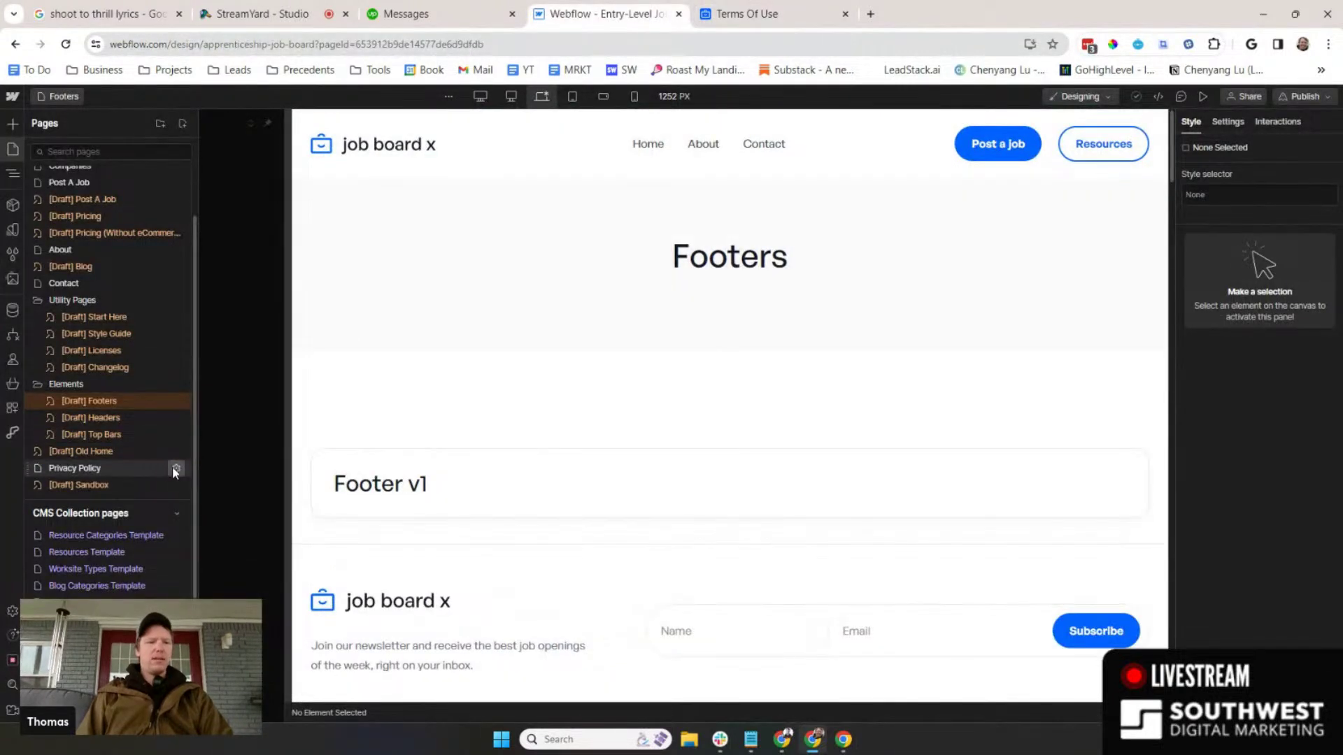
left_click(175, 468)
scroll(430, 371, "down", 10)
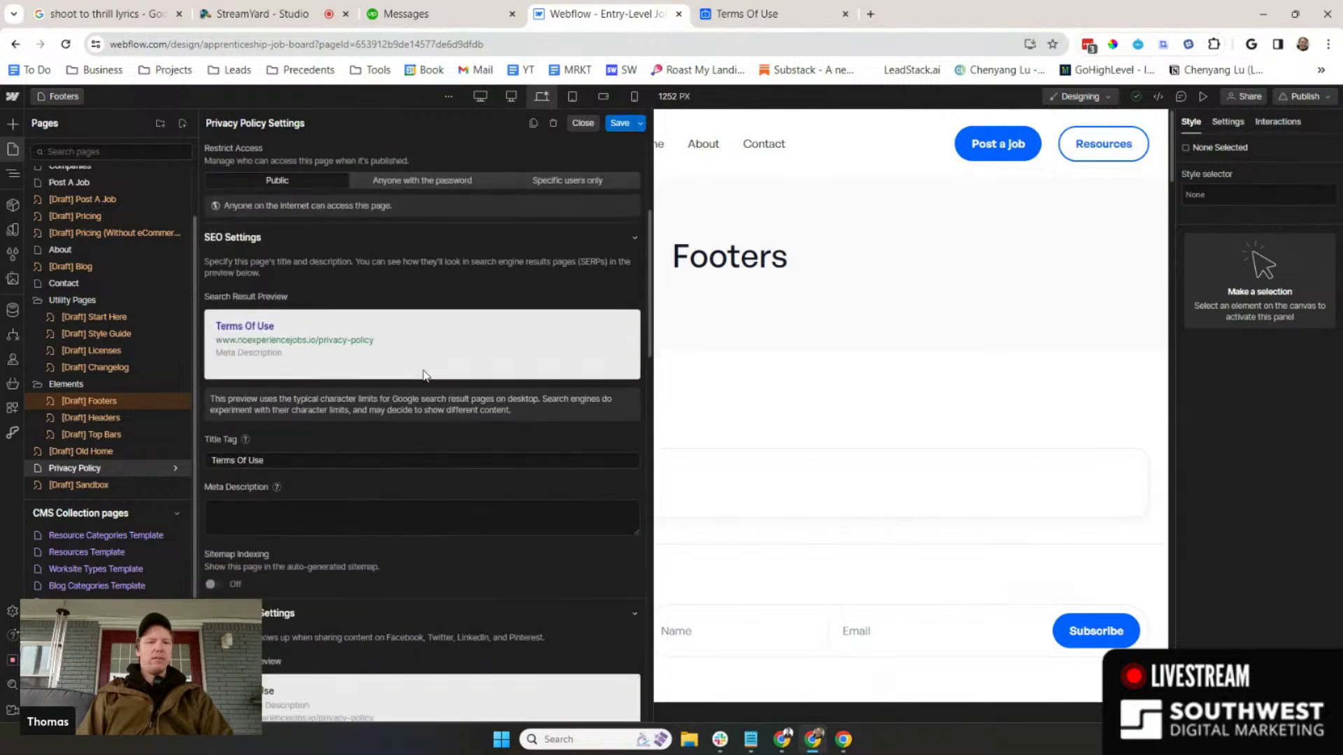
scroll(421, 368, "down", 3)
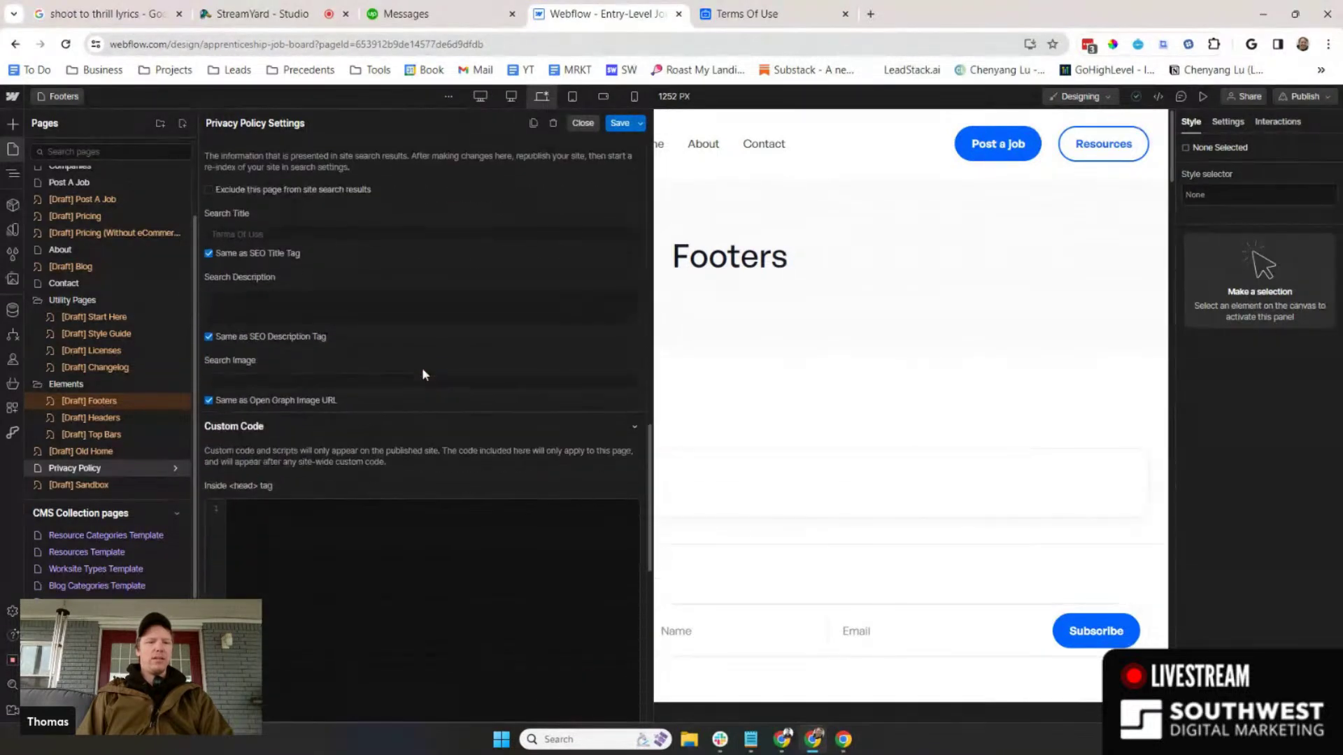
scroll(423, 371, "up", 2)
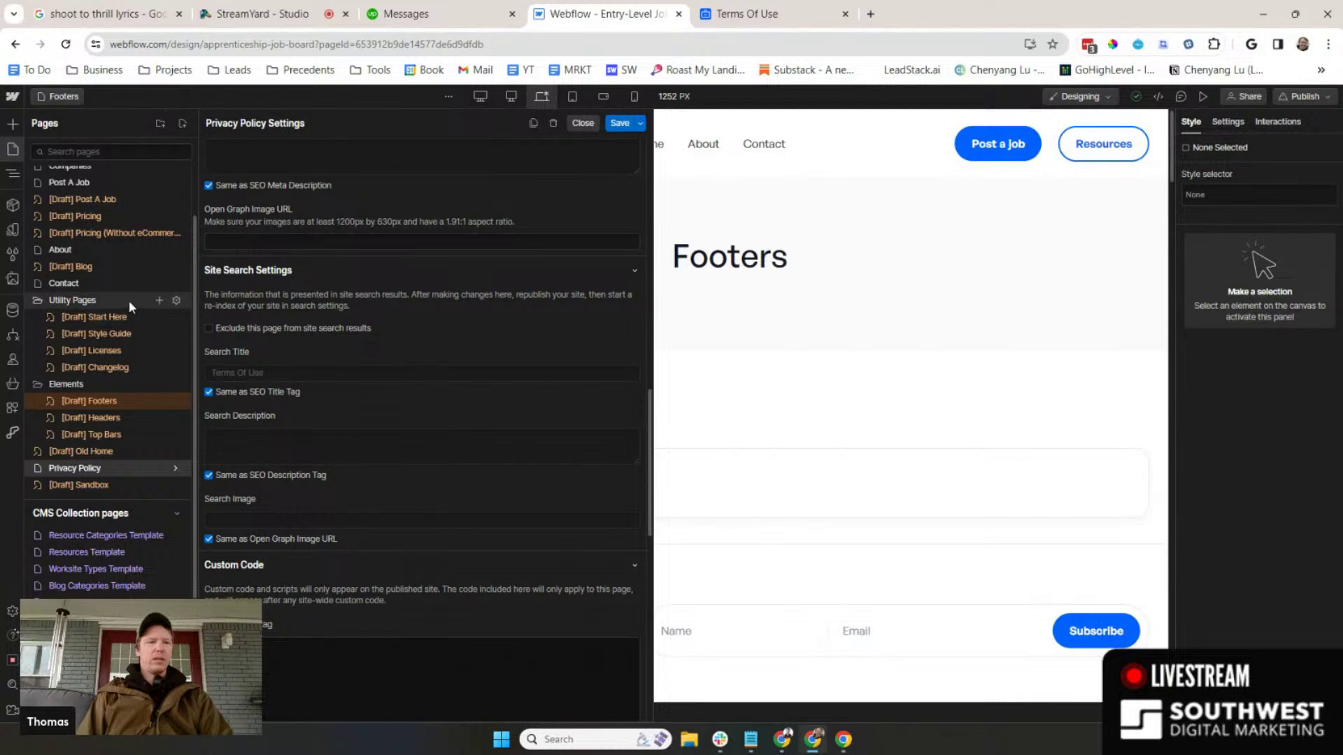
scroll(91, 371, "up", 2)
scroll(105, 374, "up", 1)
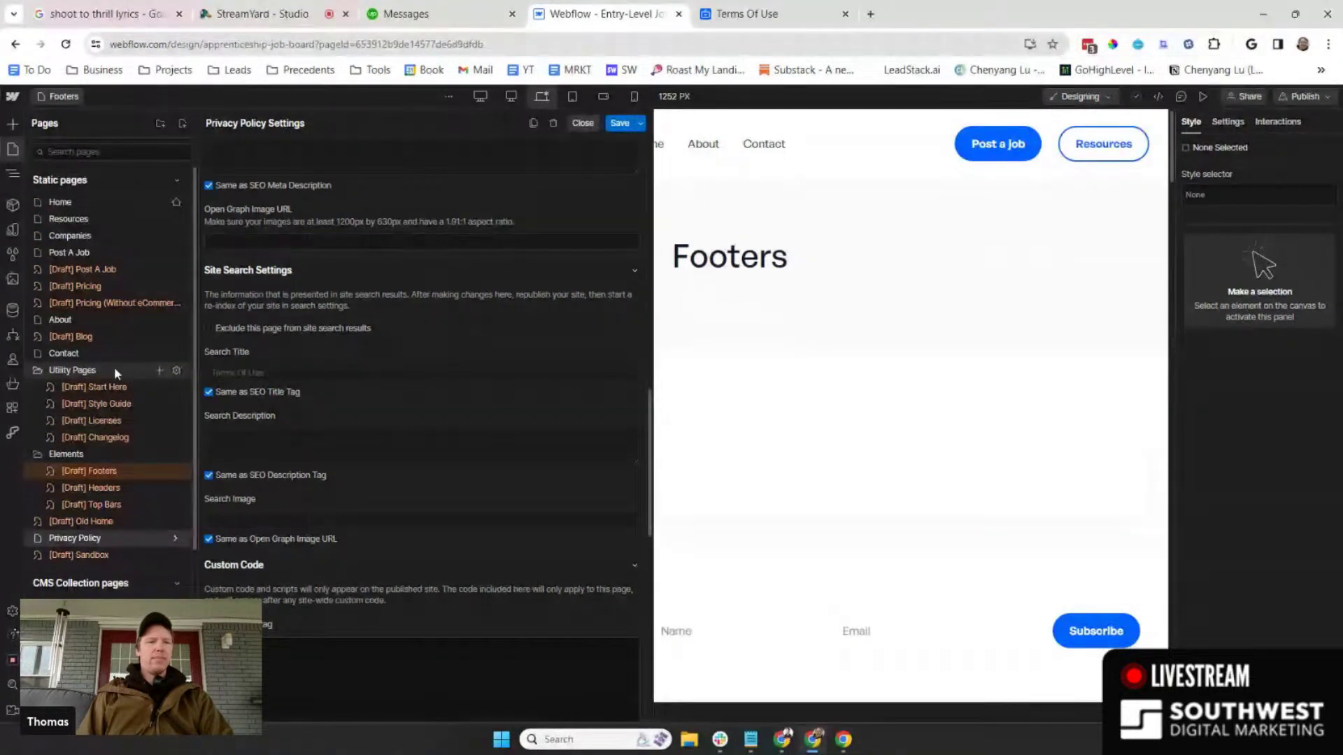
- Turn off the site search exclusion for the Contact page and save its settings
left_click(112, 353)
scroll(343, 392, "down", 5)
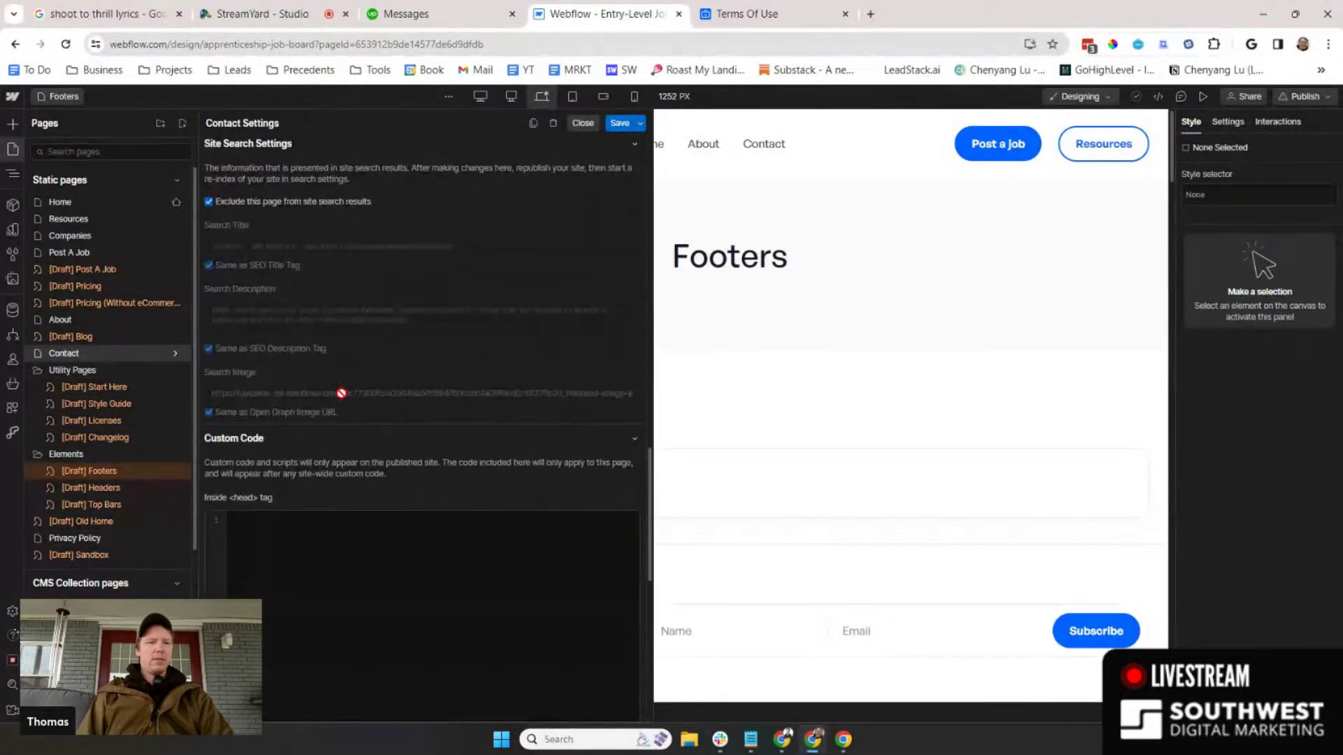
scroll(340, 388, "up", 3)
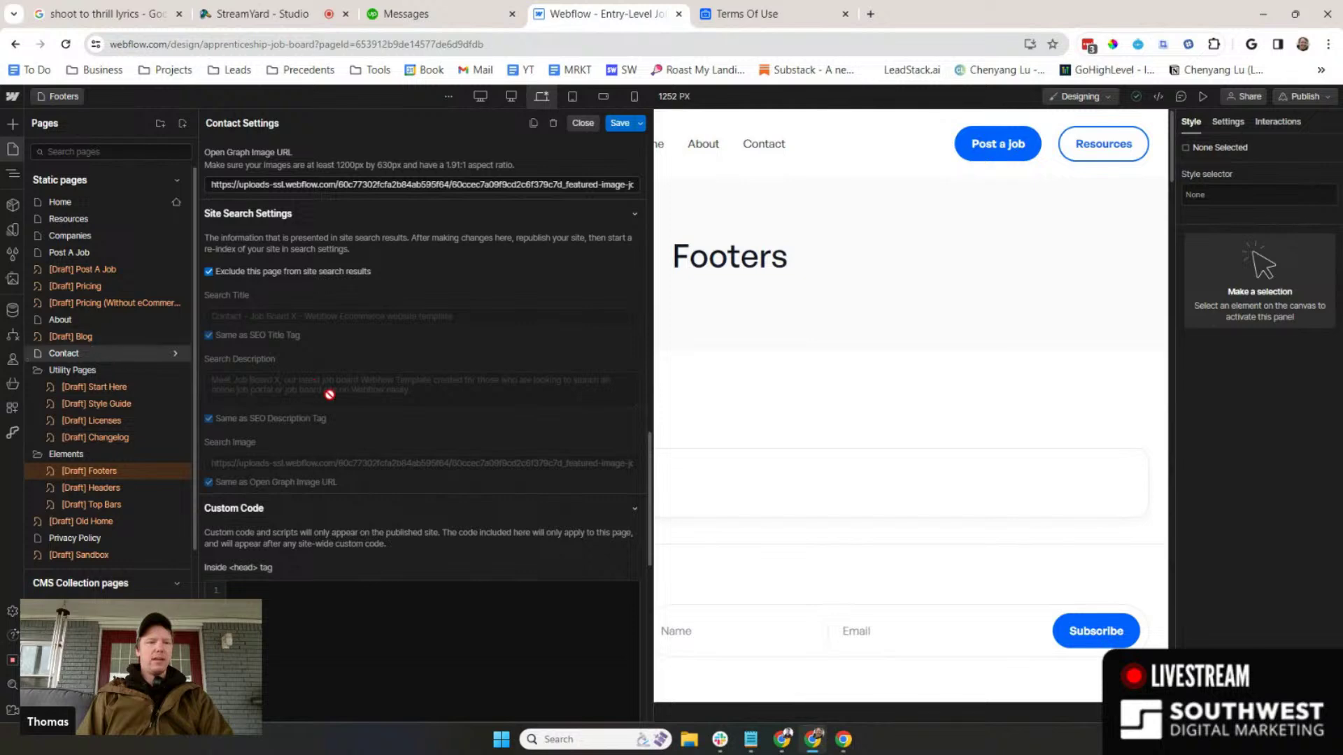
left_click(209, 412)
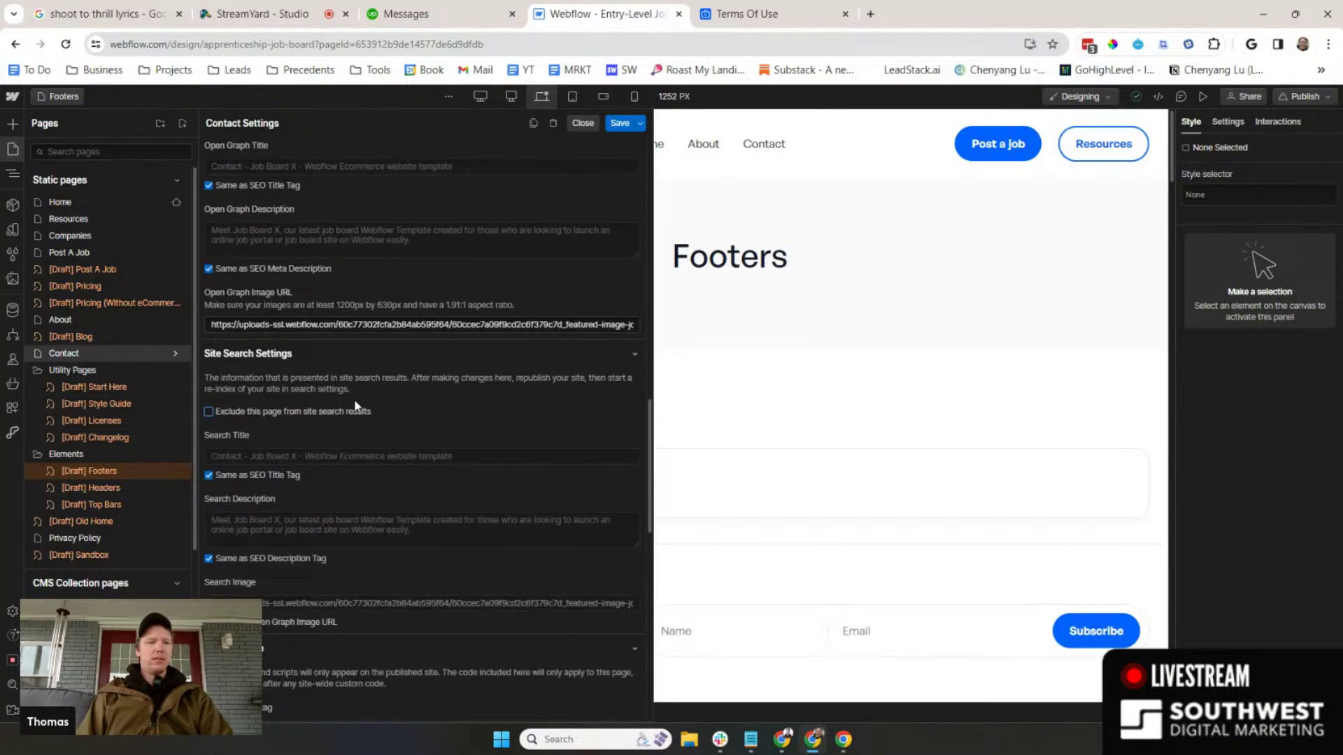
scroll(330, 321, "up", 1)
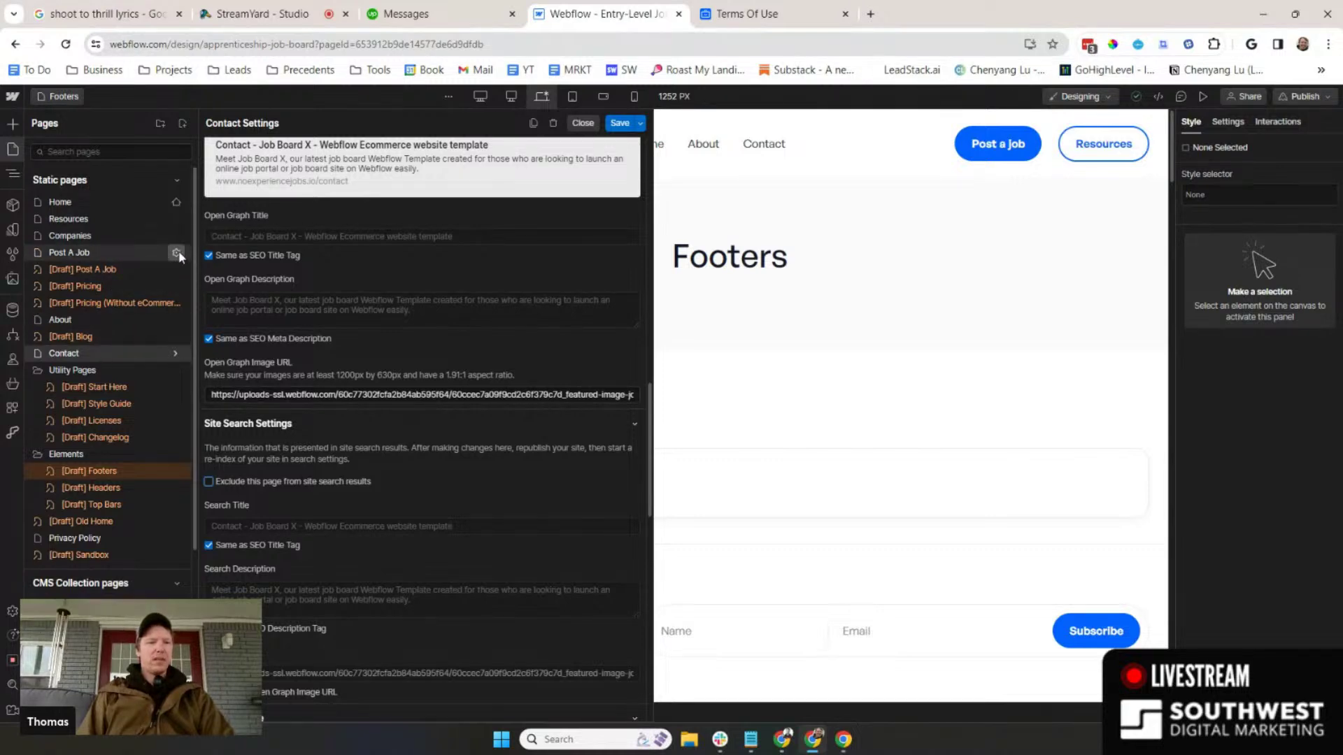
left_click(620, 123)
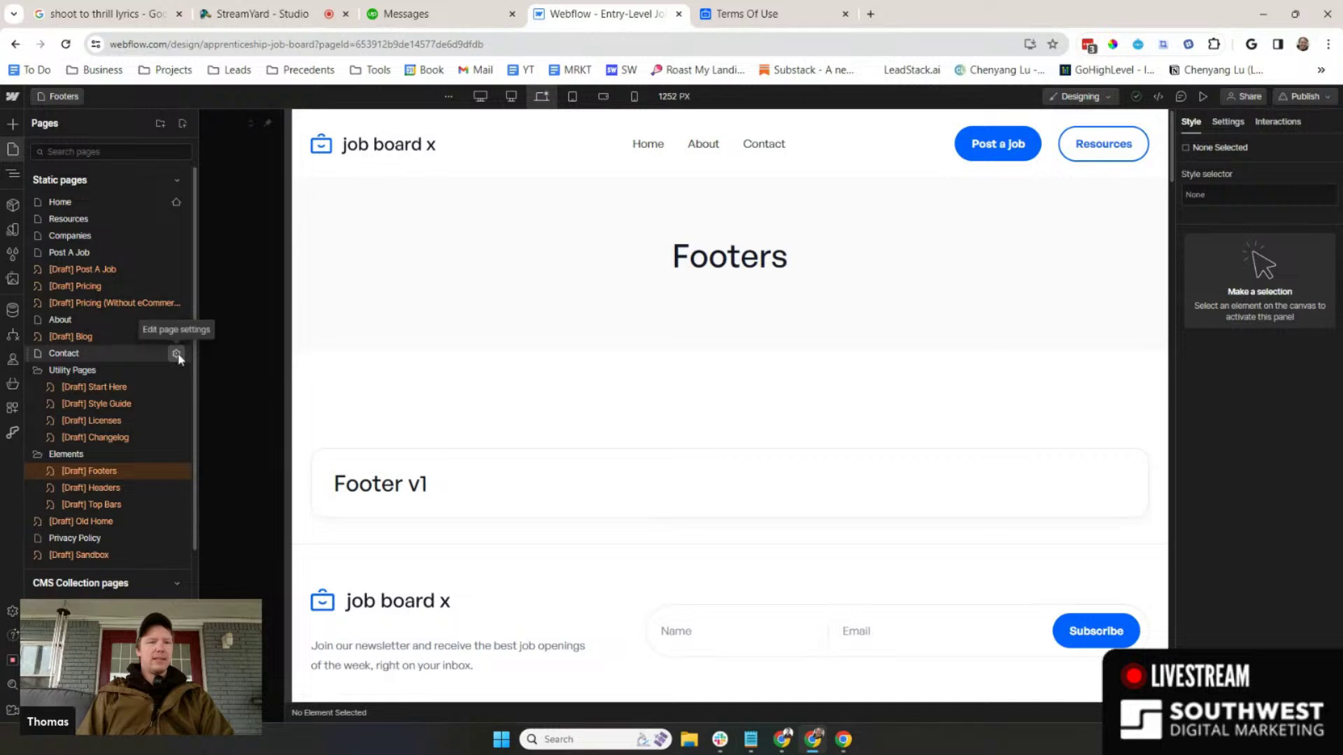
- Reopen the Contact page settings, review its sitemap indexing, Open Graph, site search and access options, and save
left_click(177, 353)
scroll(435, 417, "down", 1)
scroll(435, 417, "down", 8)
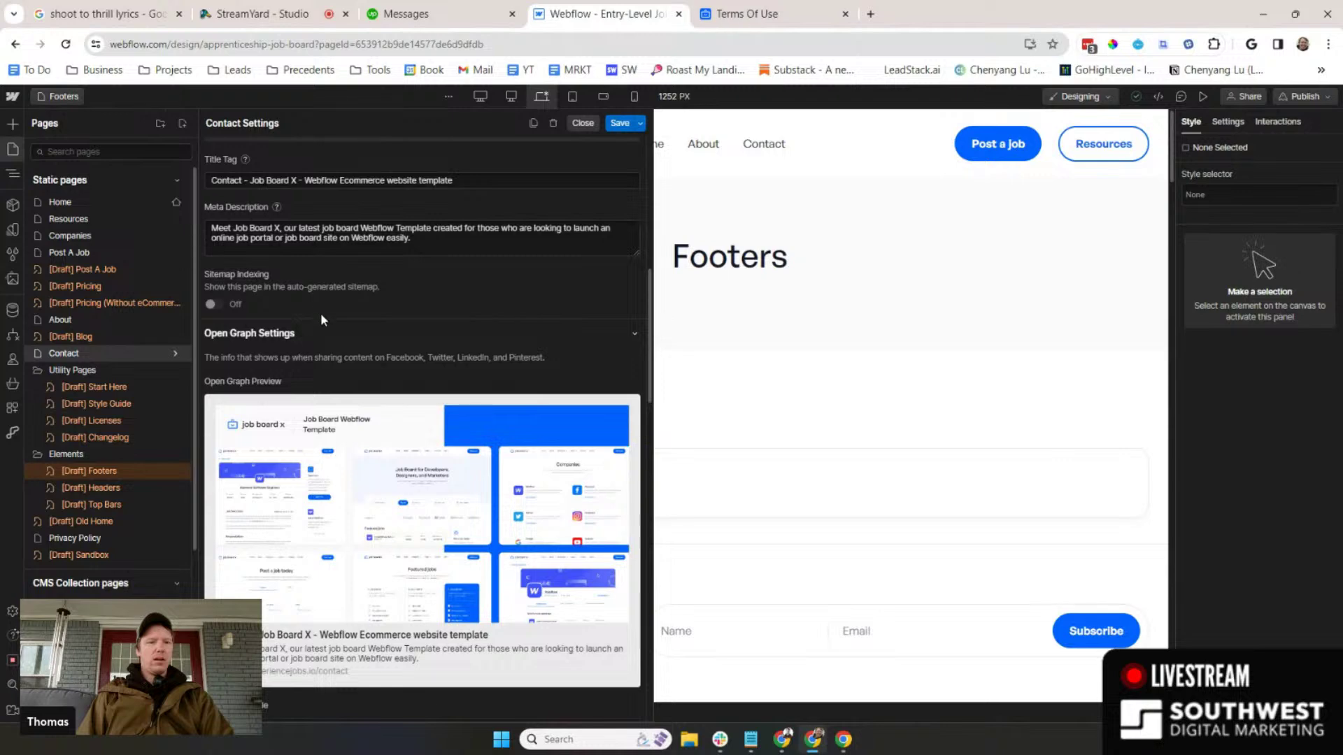
scroll(333, 341, "up", 3)
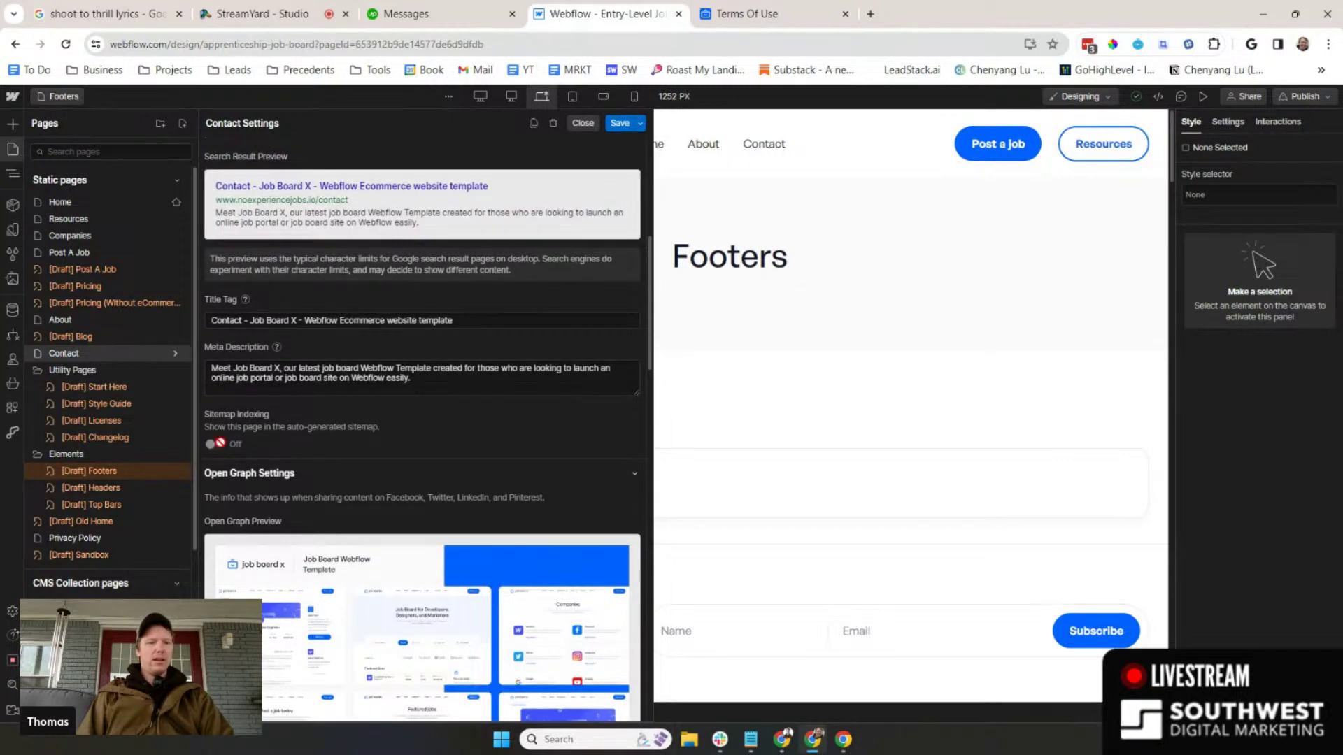
scroll(387, 383, "down", 10)
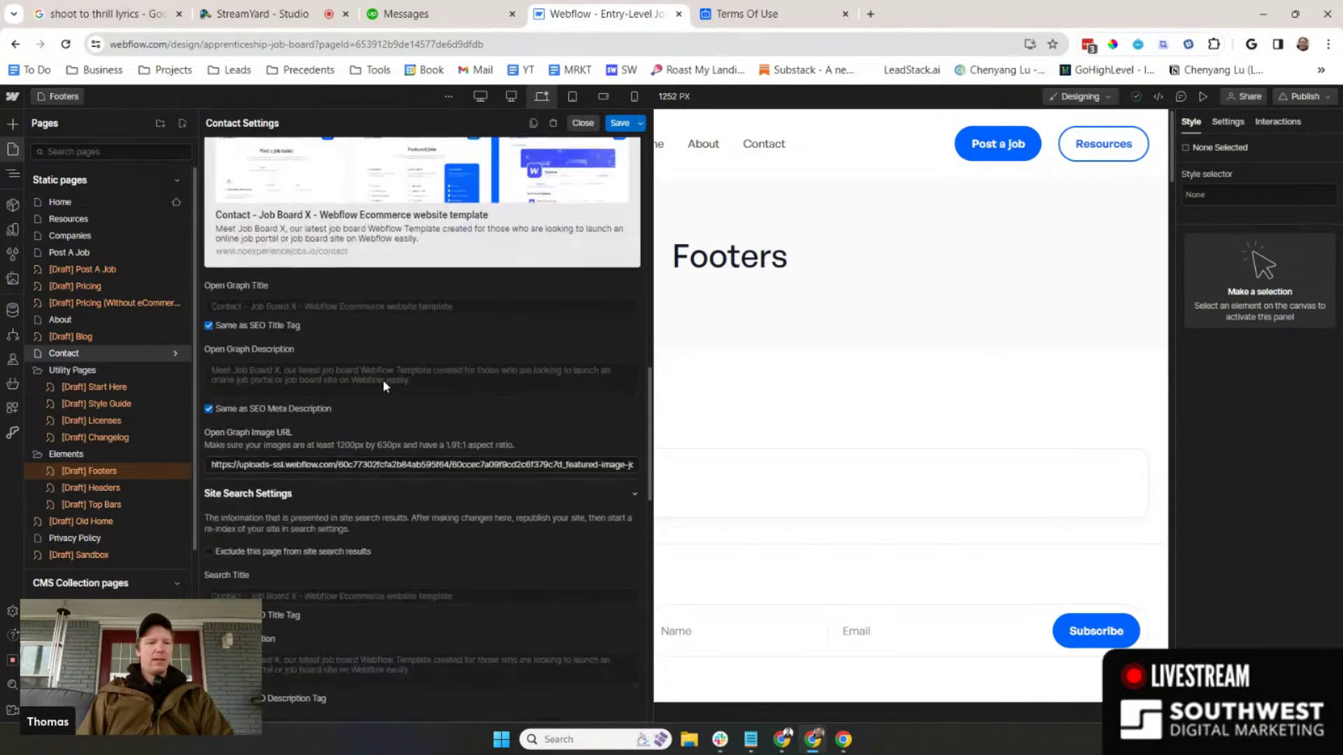
scroll(382, 378, "down", 4)
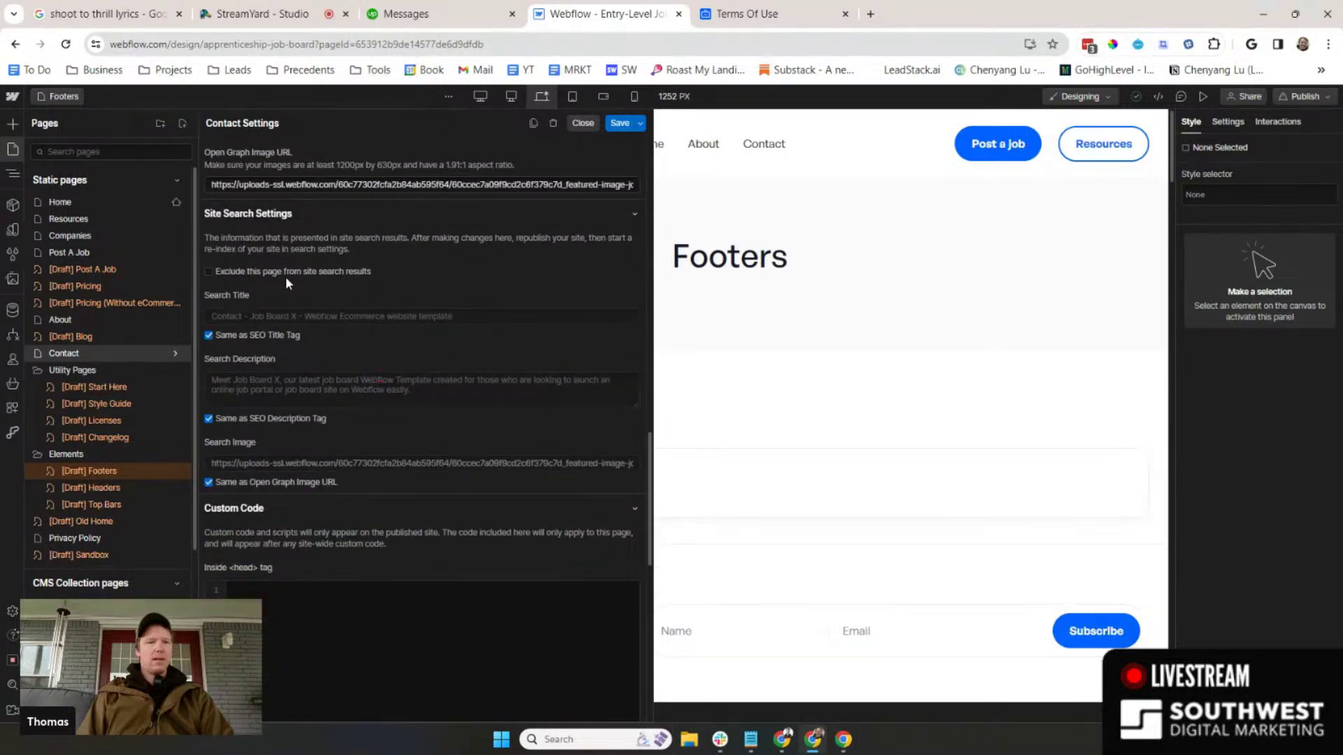
scroll(389, 384, "up", 7)
scroll(394, 388, "up", 4)
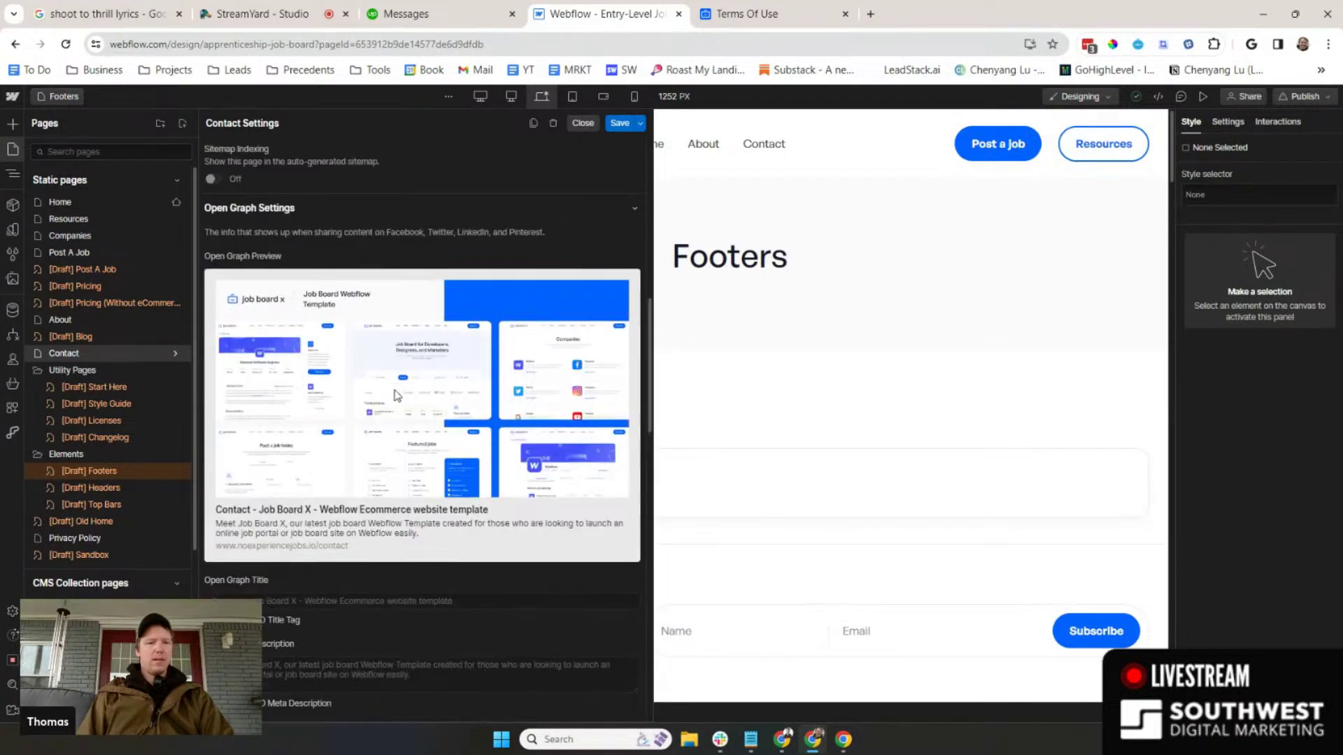
mouse_move(211, 376)
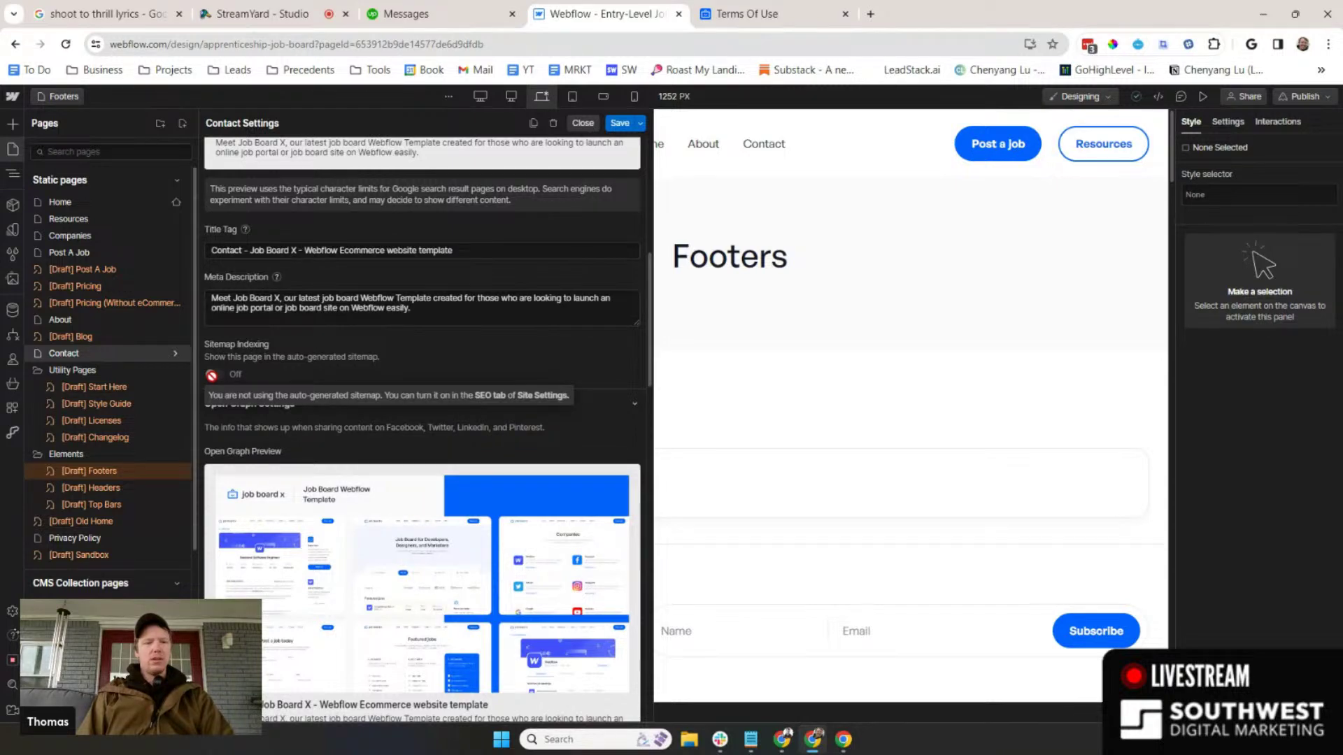
scroll(371, 381, "up", 3)
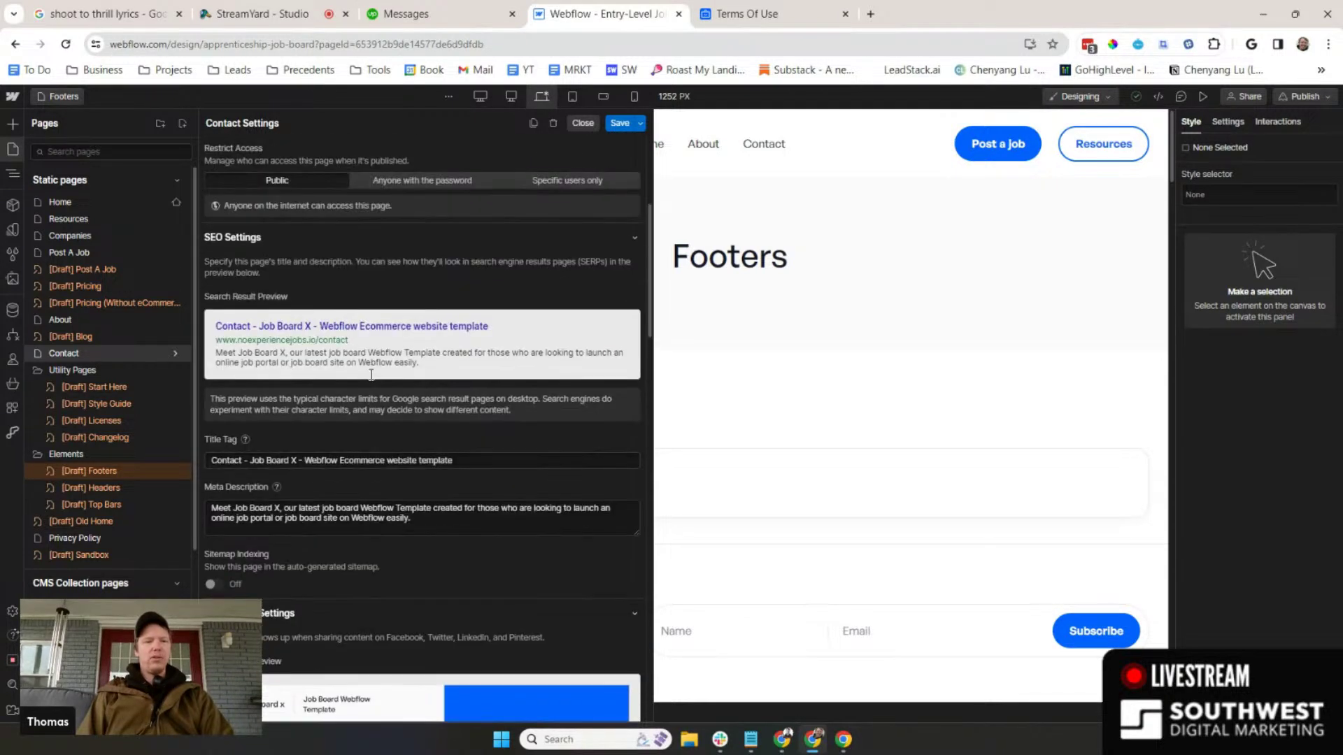
scroll(371, 379, "up", 3)
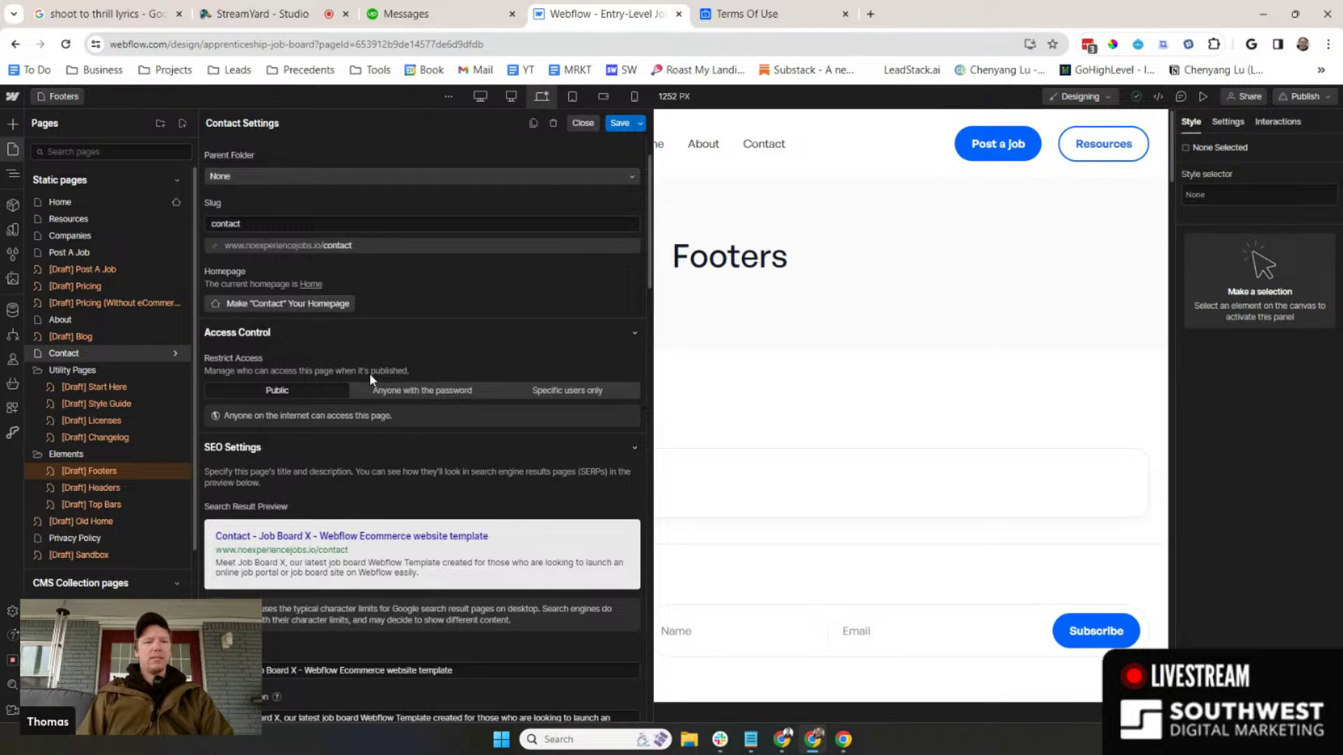
scroll(370, 375, "up", 2)
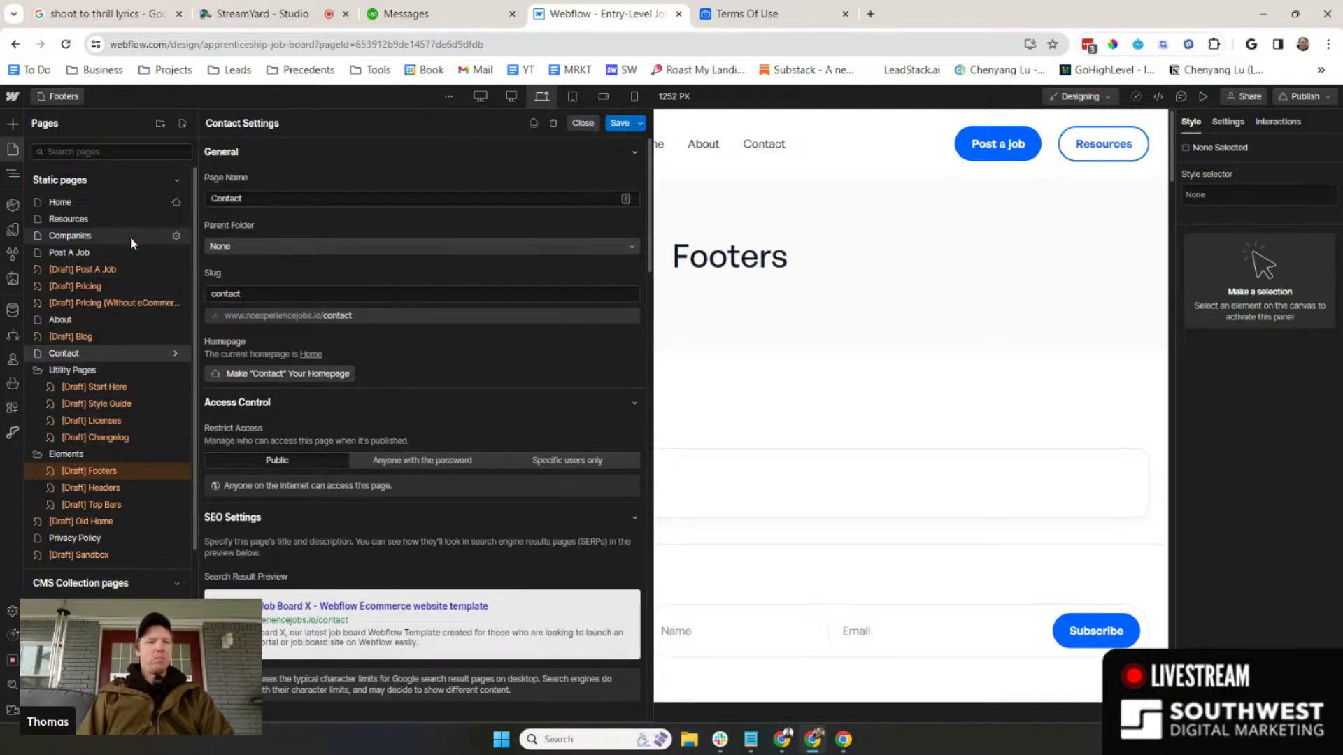
left_click(620, 123)
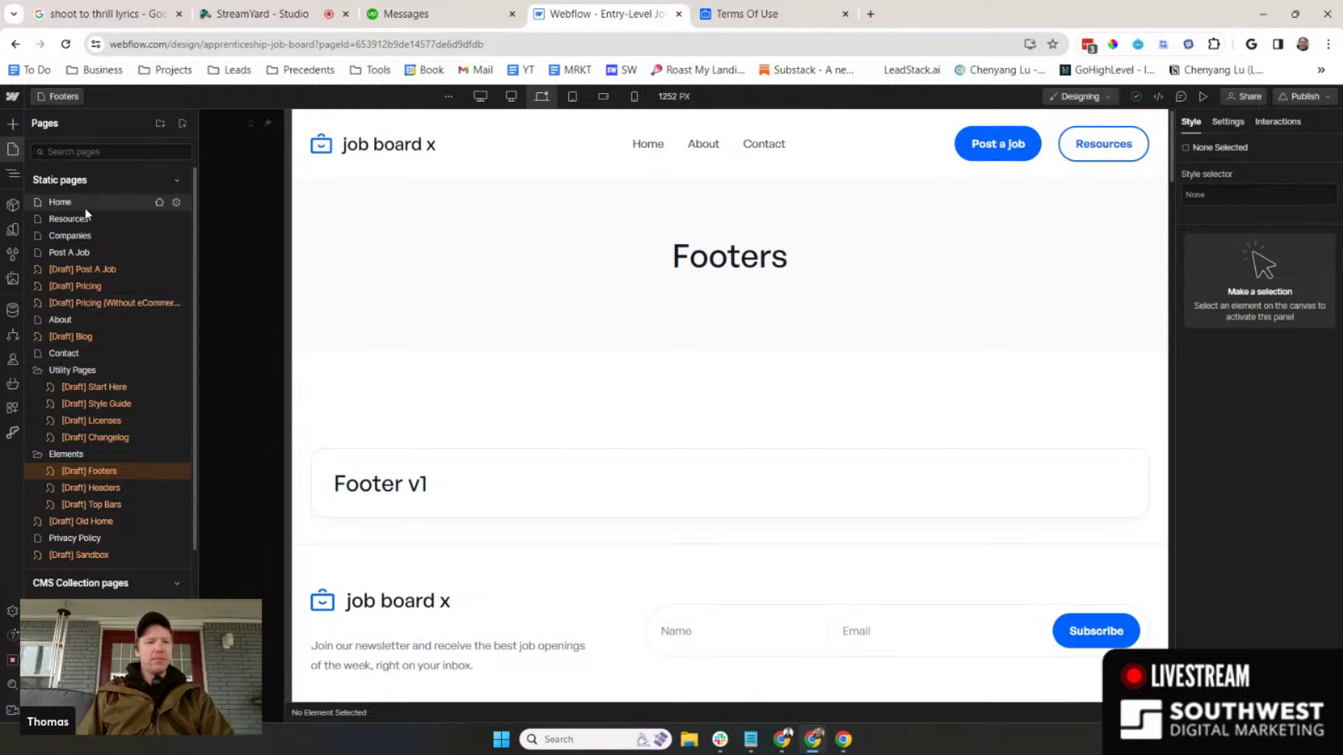
- Check the site search settings of the Resources and Companies pages
left_click(177, 219)
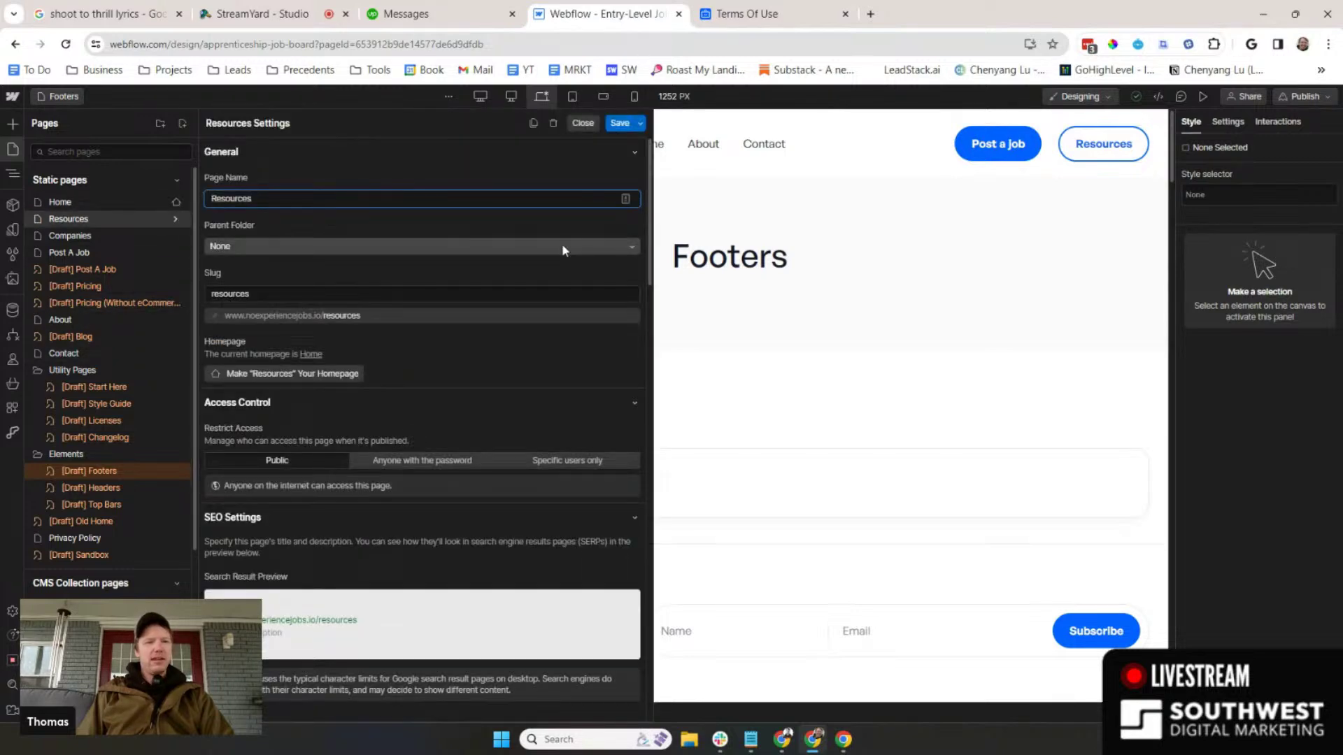
scroll(484, 332, "down", 6)
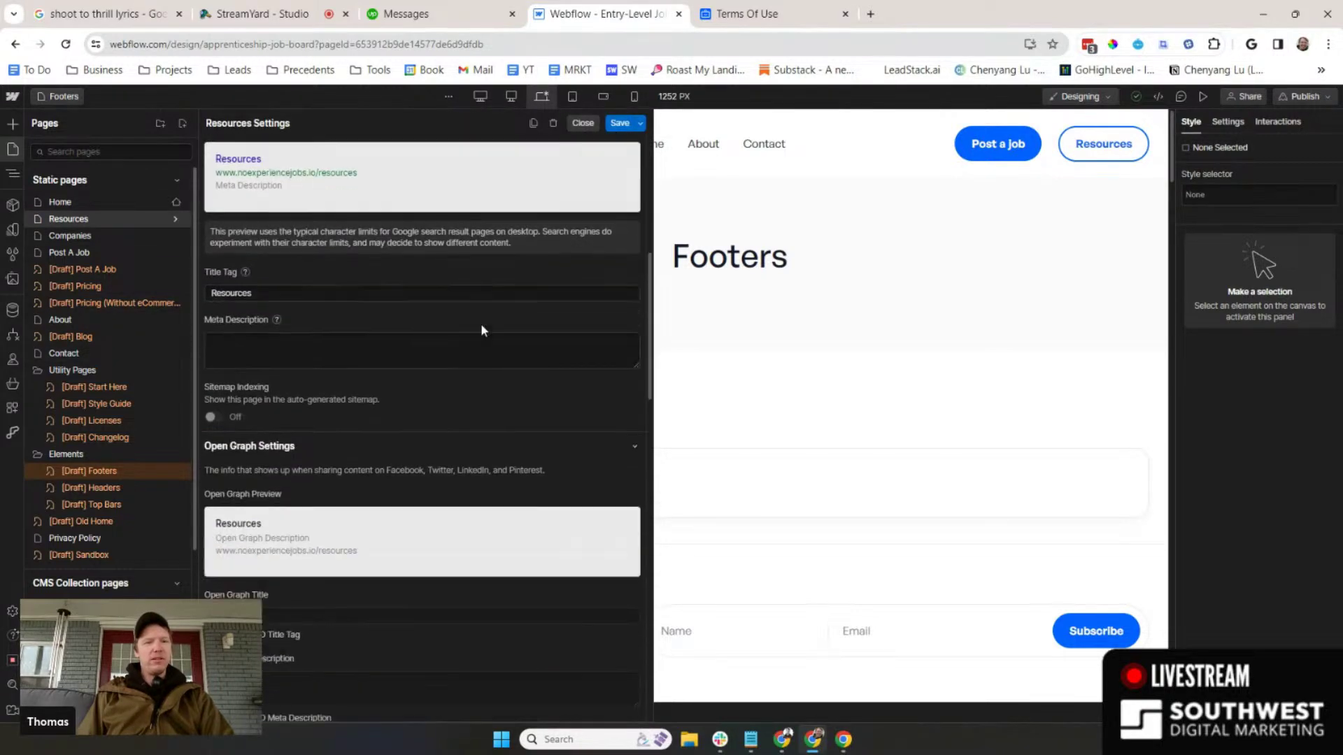
scroll(423, 371, "down", 8)
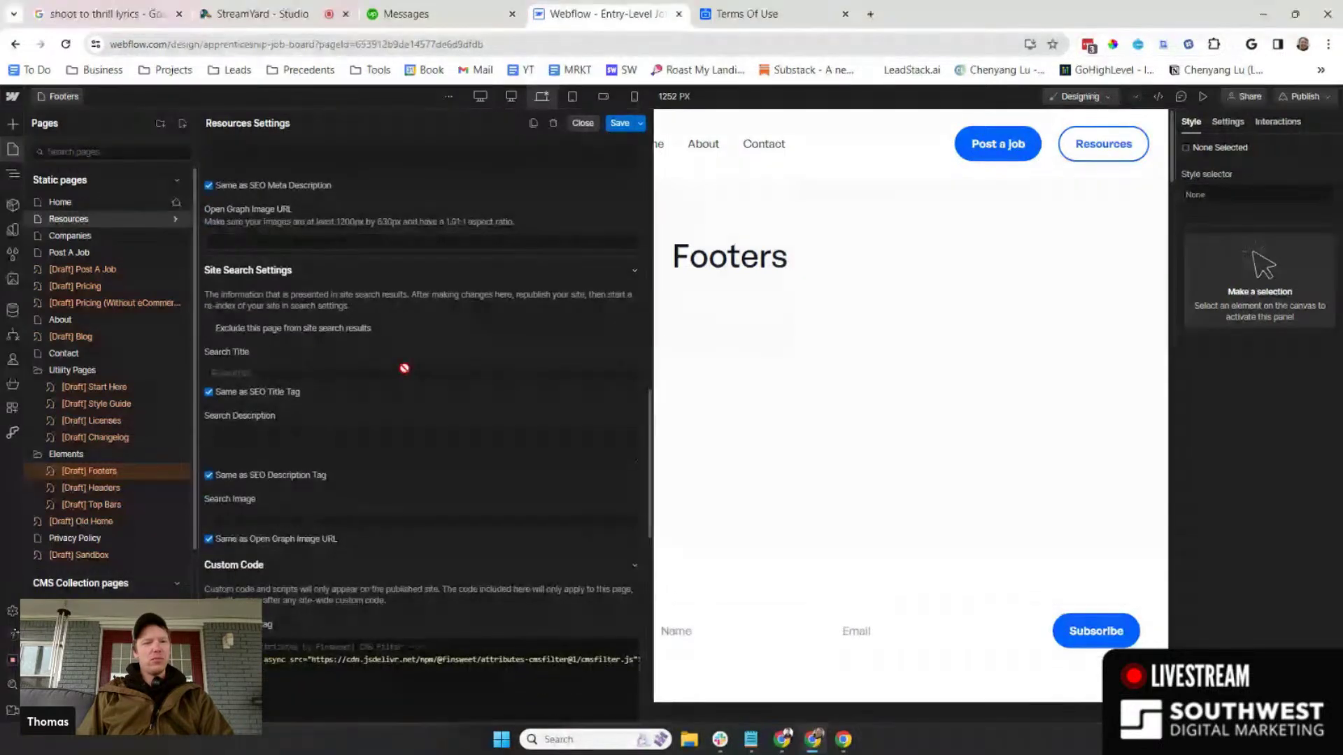
left_click(176, 238)
scroll(358, 354, "down", 5)
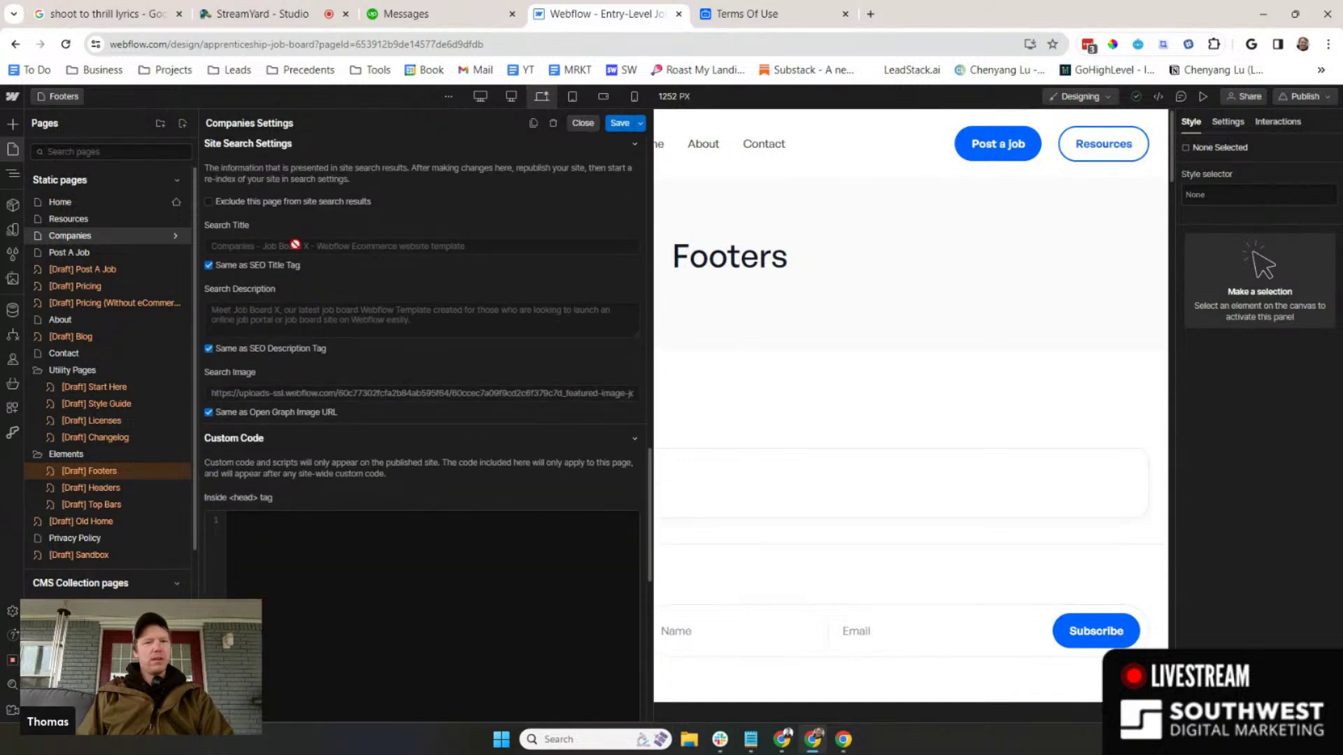
- Review the Home page's settings, including its custom code, site search and Open Graph fields
left_click(176, 202)
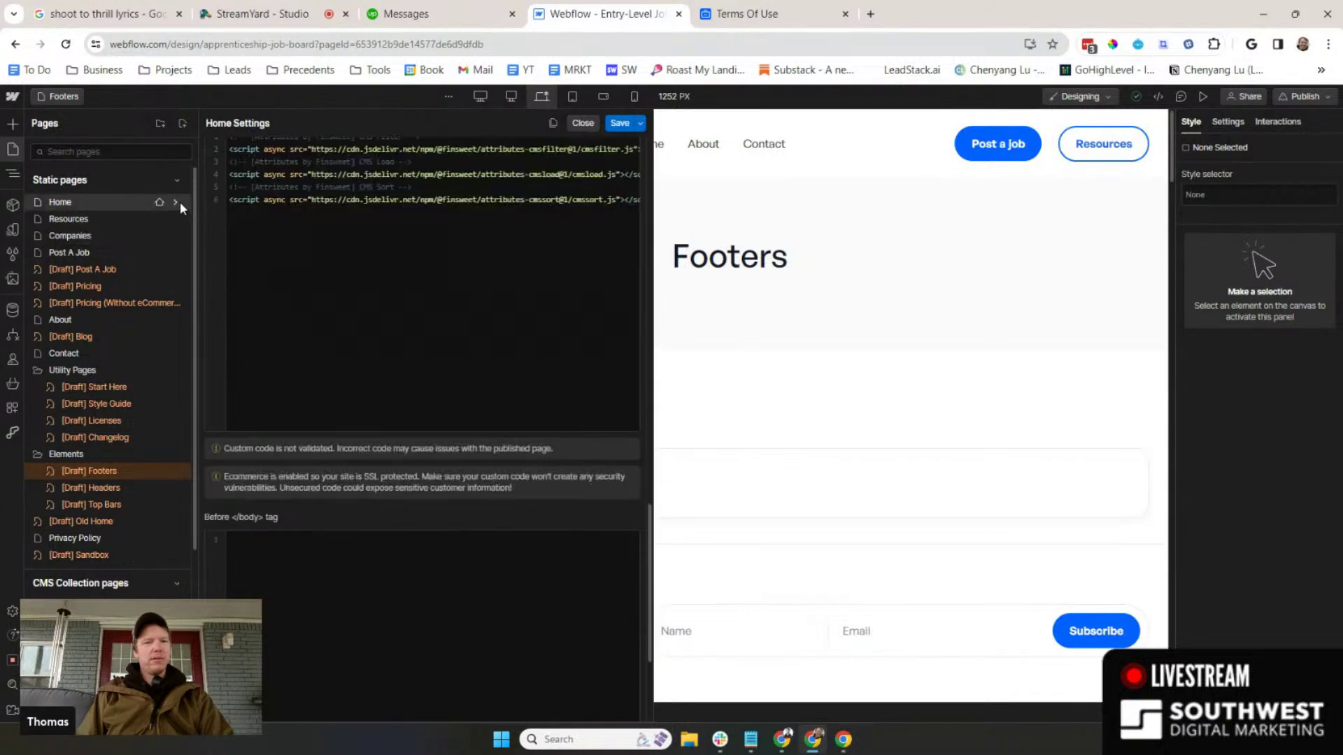
scroll(423, 353, "up", 3)
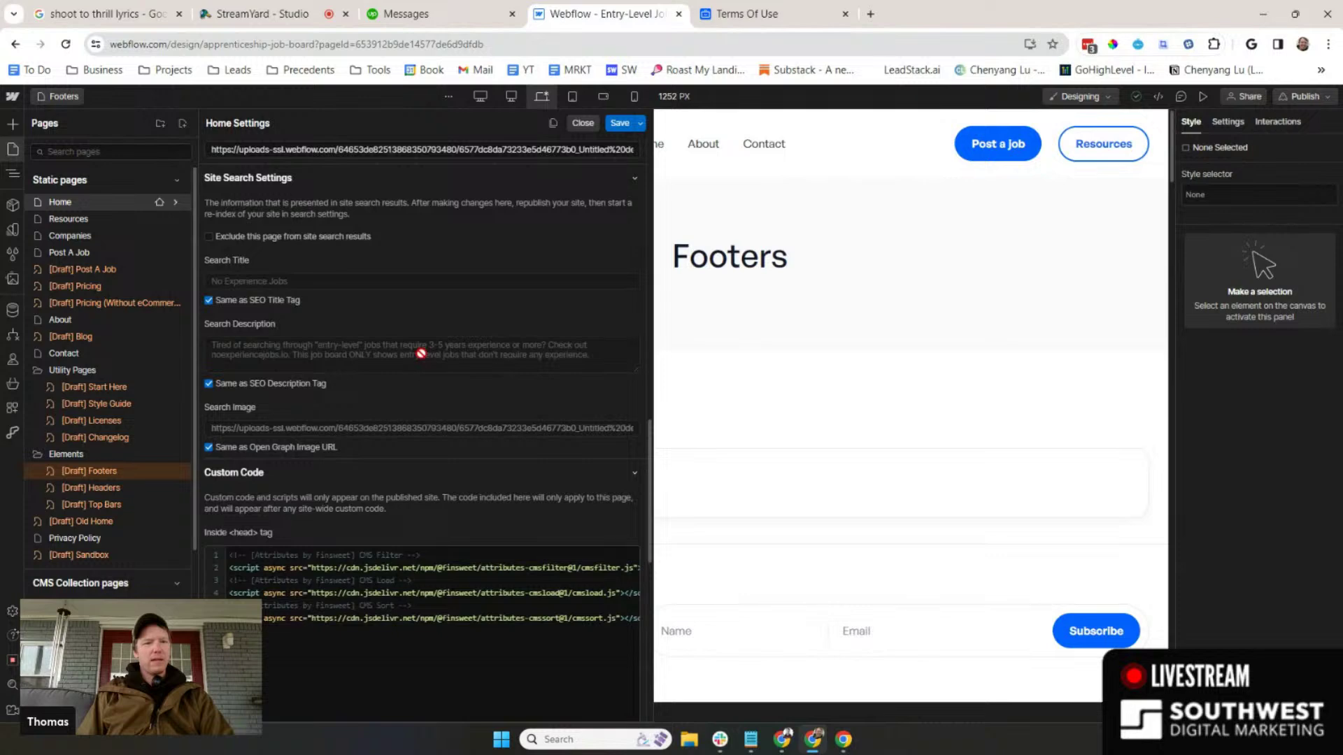
scroll(422, 353, "up", 3)
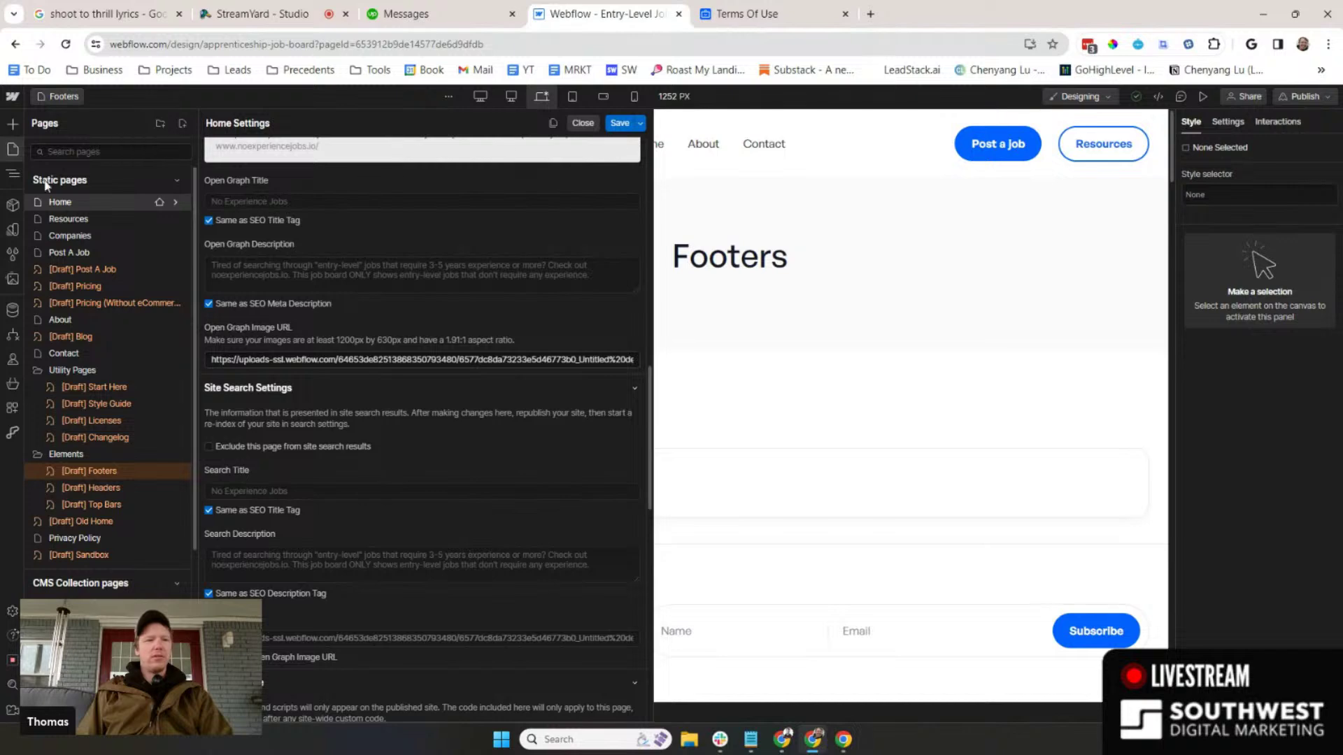
left_click(13, 151)
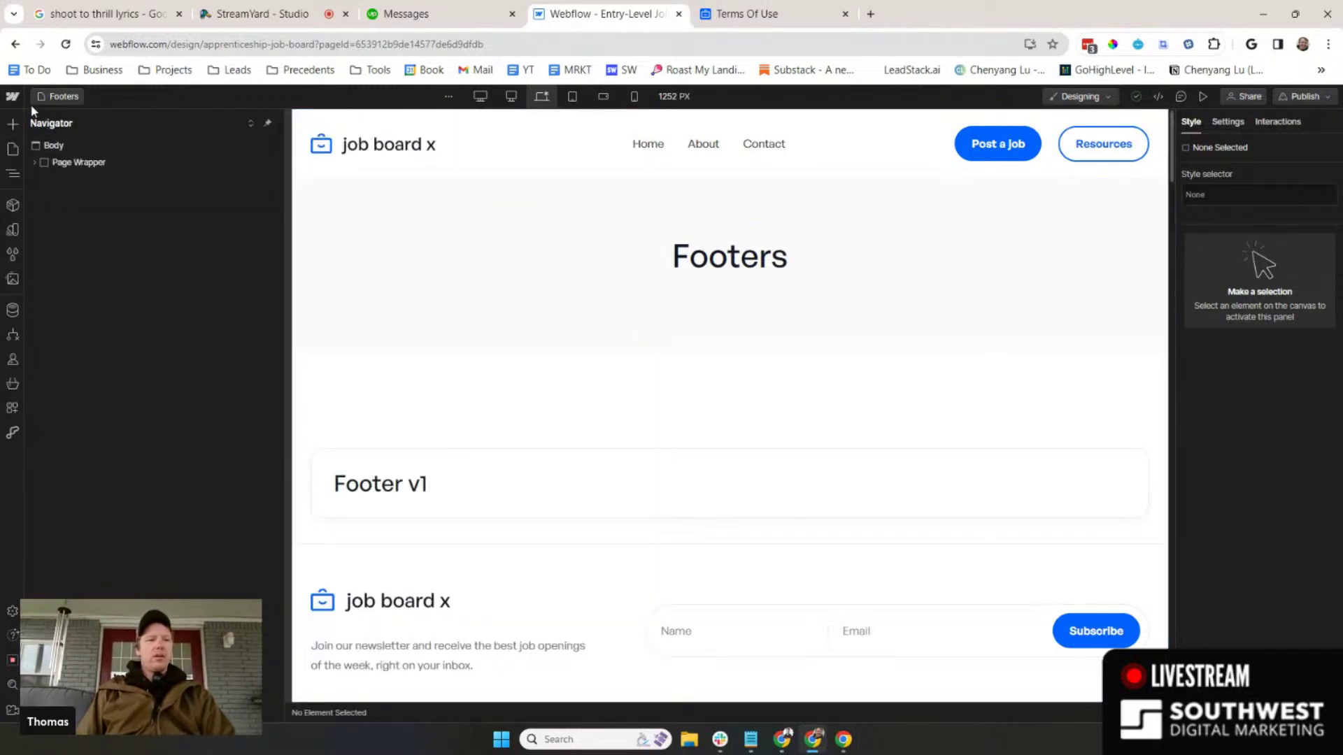
- Open the Home page in the designer and enter its Footer component for editing
left_click(52, 98)
left_click(57, 205)
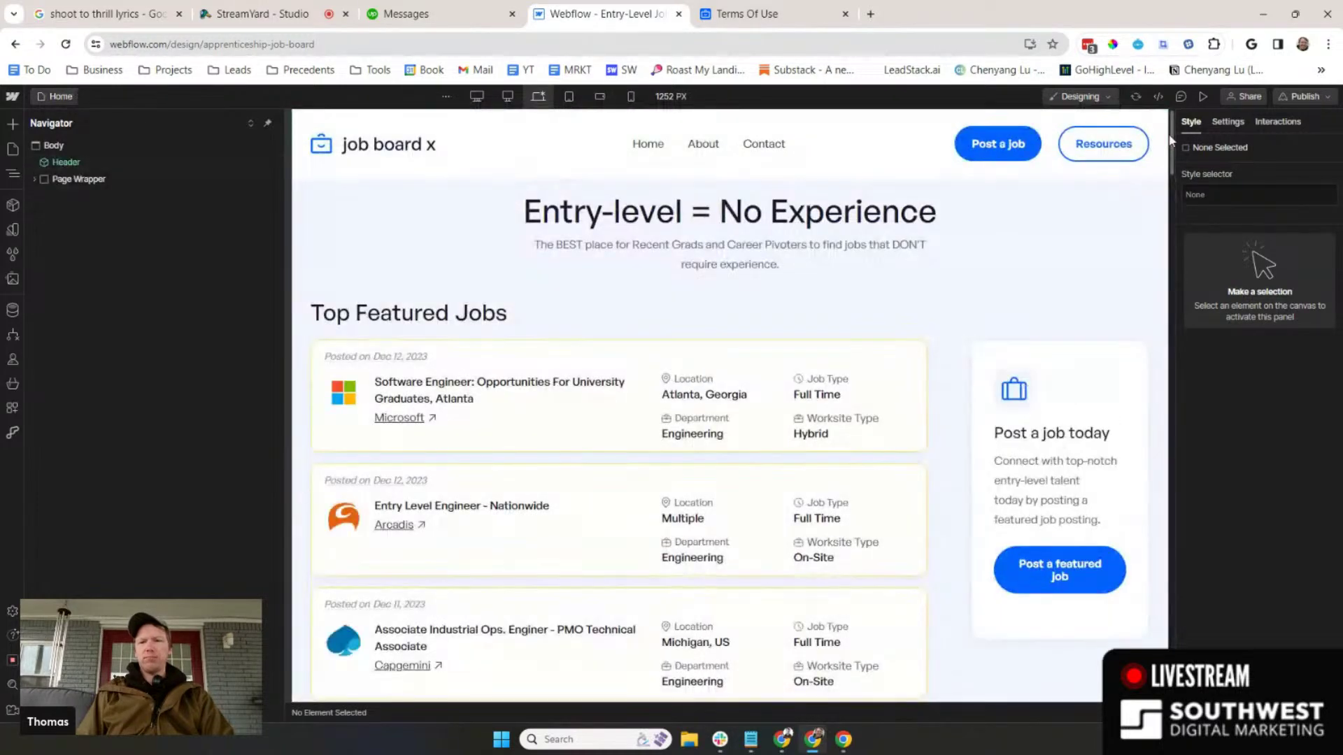
left_click_drag(1170, 137, 1186, 661)
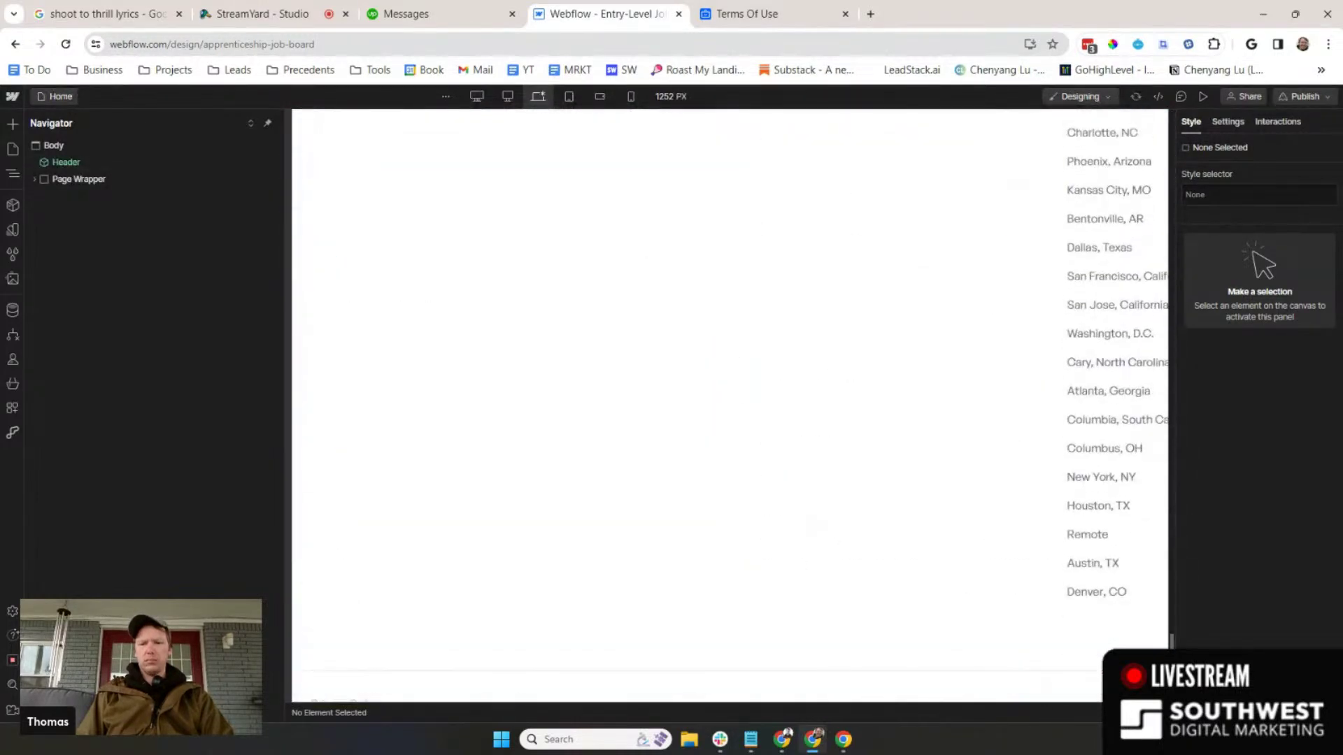
scroll(1108, 411, "up", 2)
scroll(1018, 419, "up", 10)
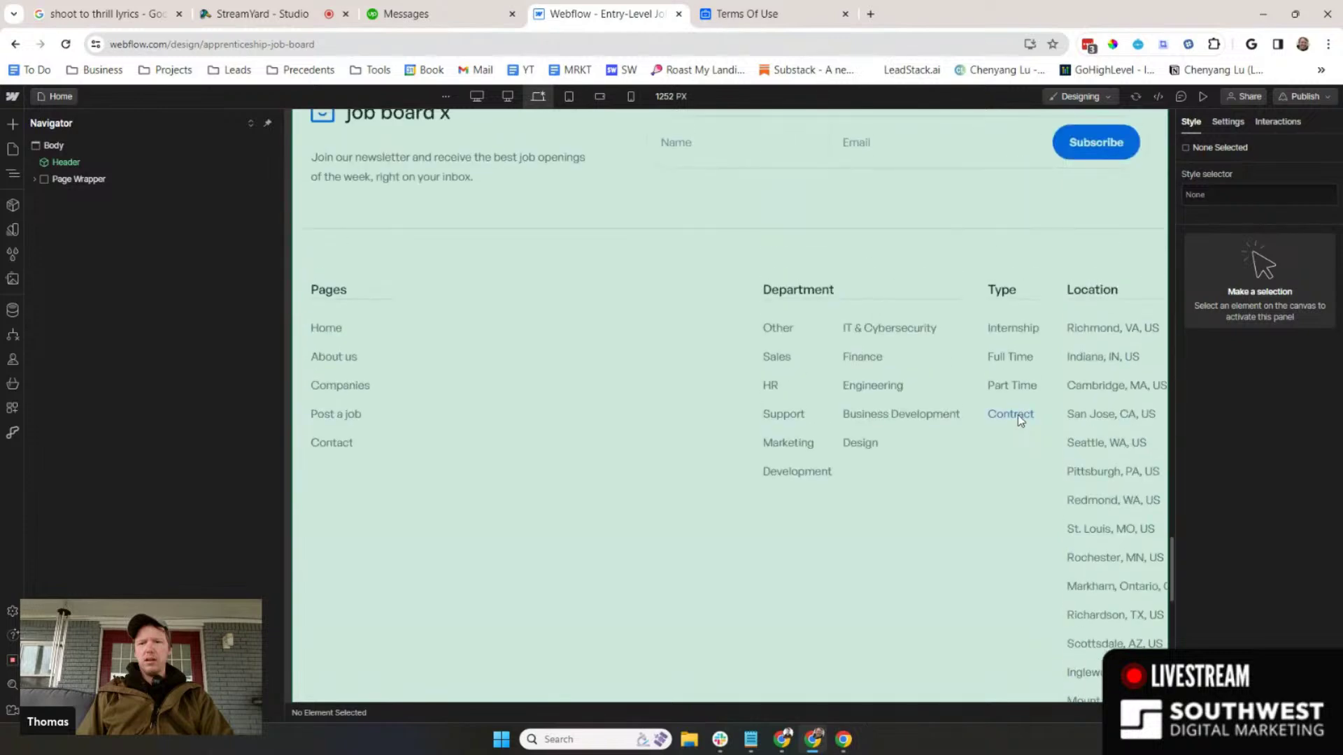
left_click(748, 427)
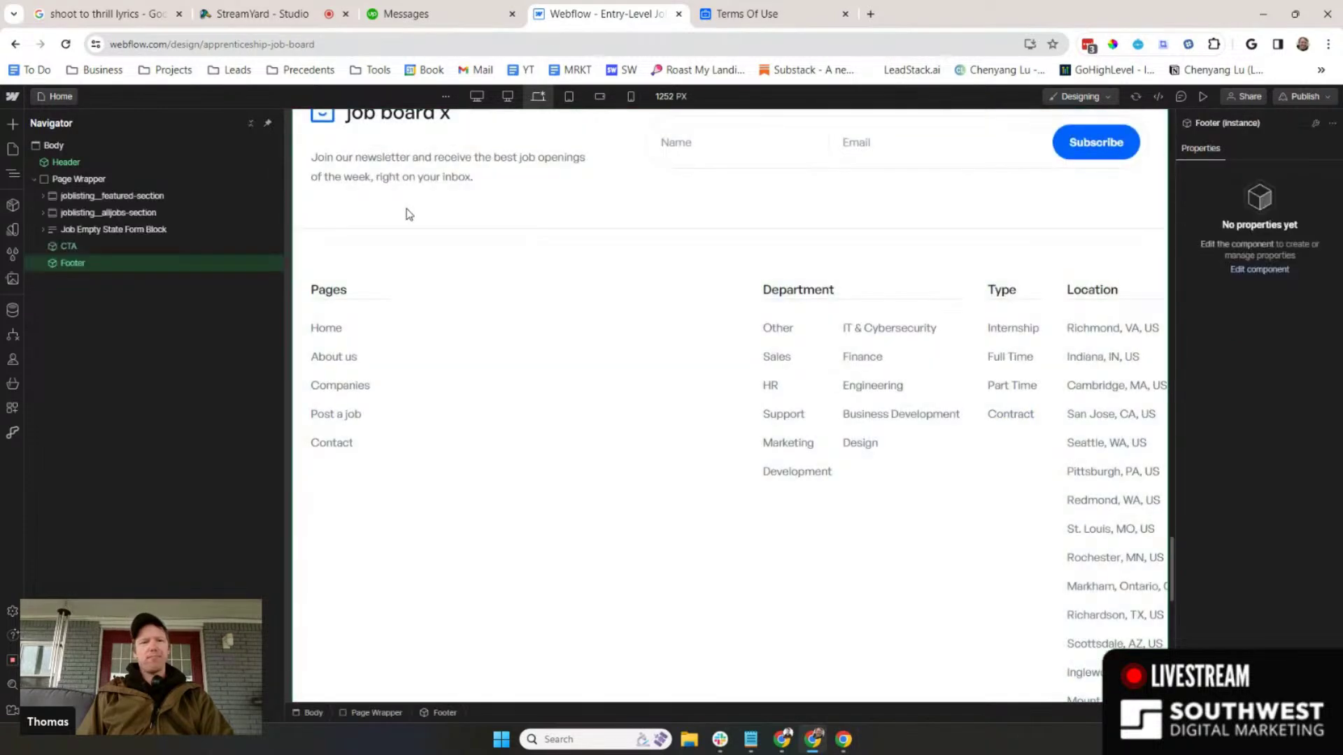
left_click(70, 248)
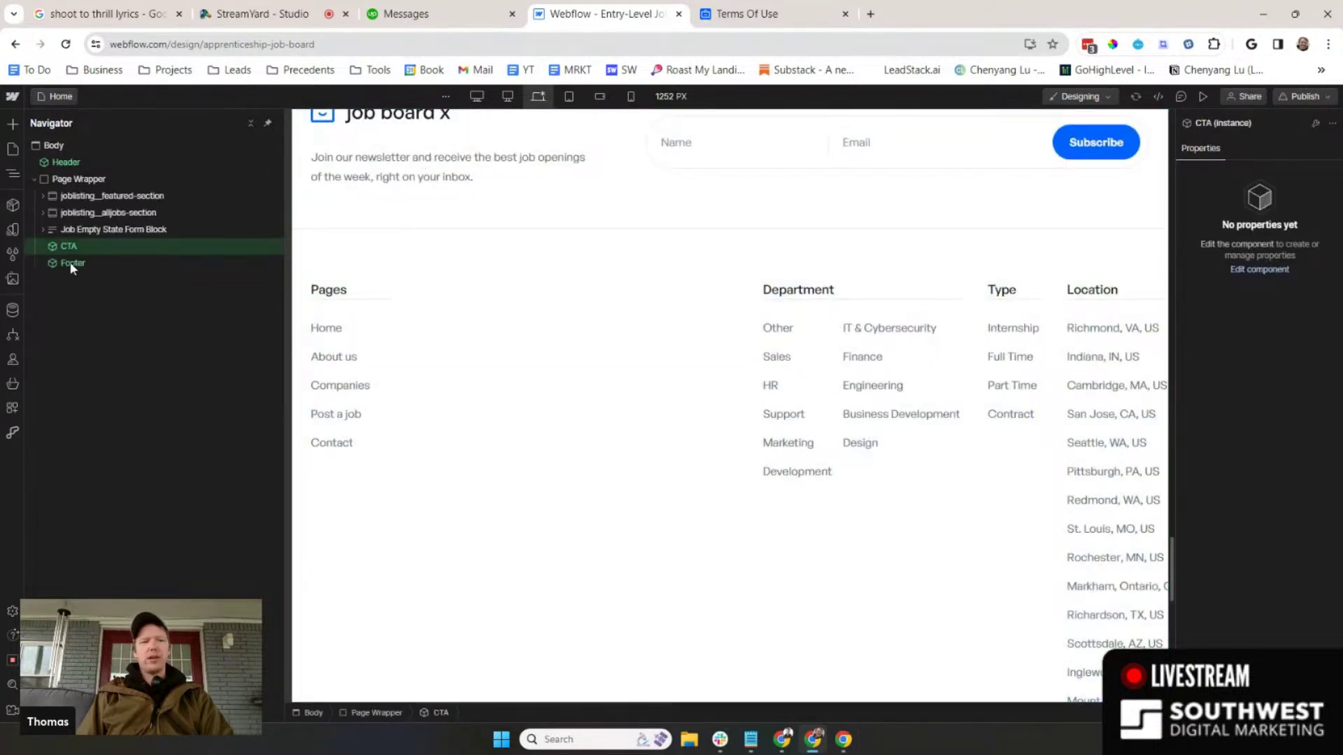
double_click(70, 264)
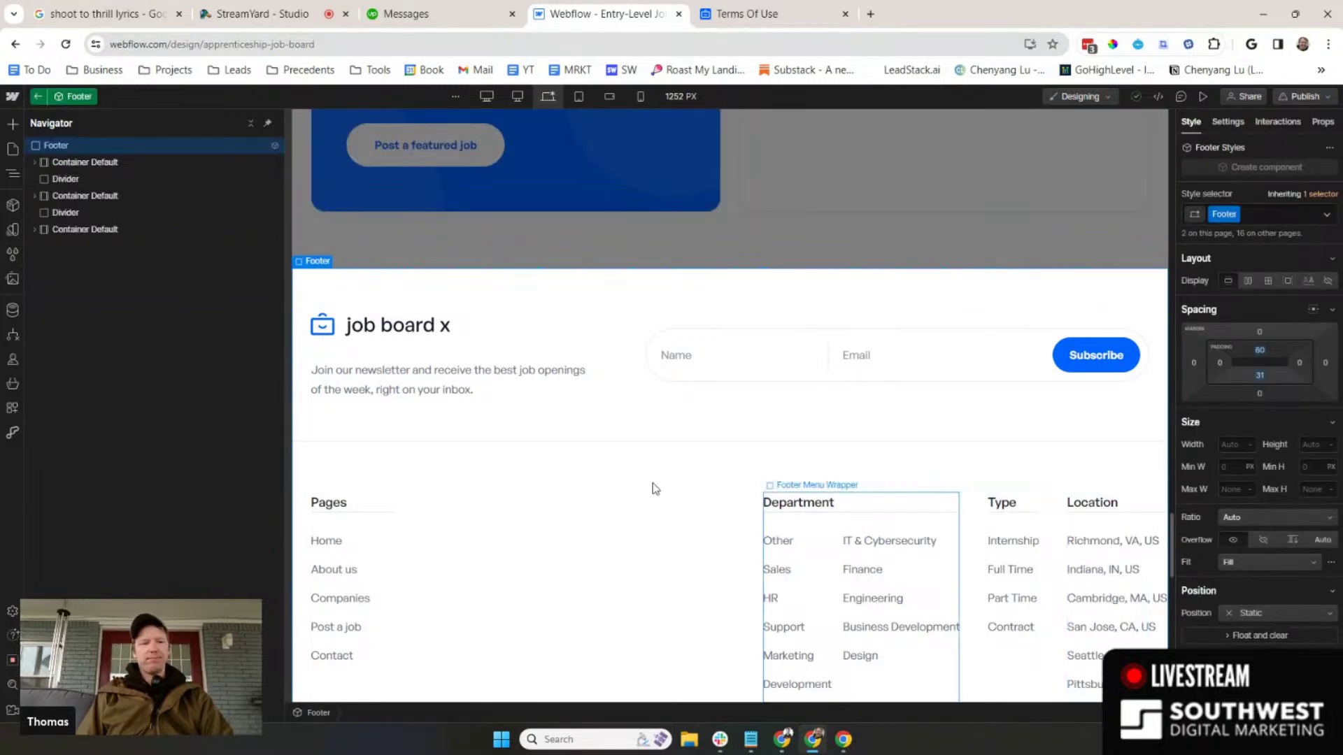
- Disconnect the text of the footer's Location column nav link from the Job Location Category title
left_click(1145, 552)
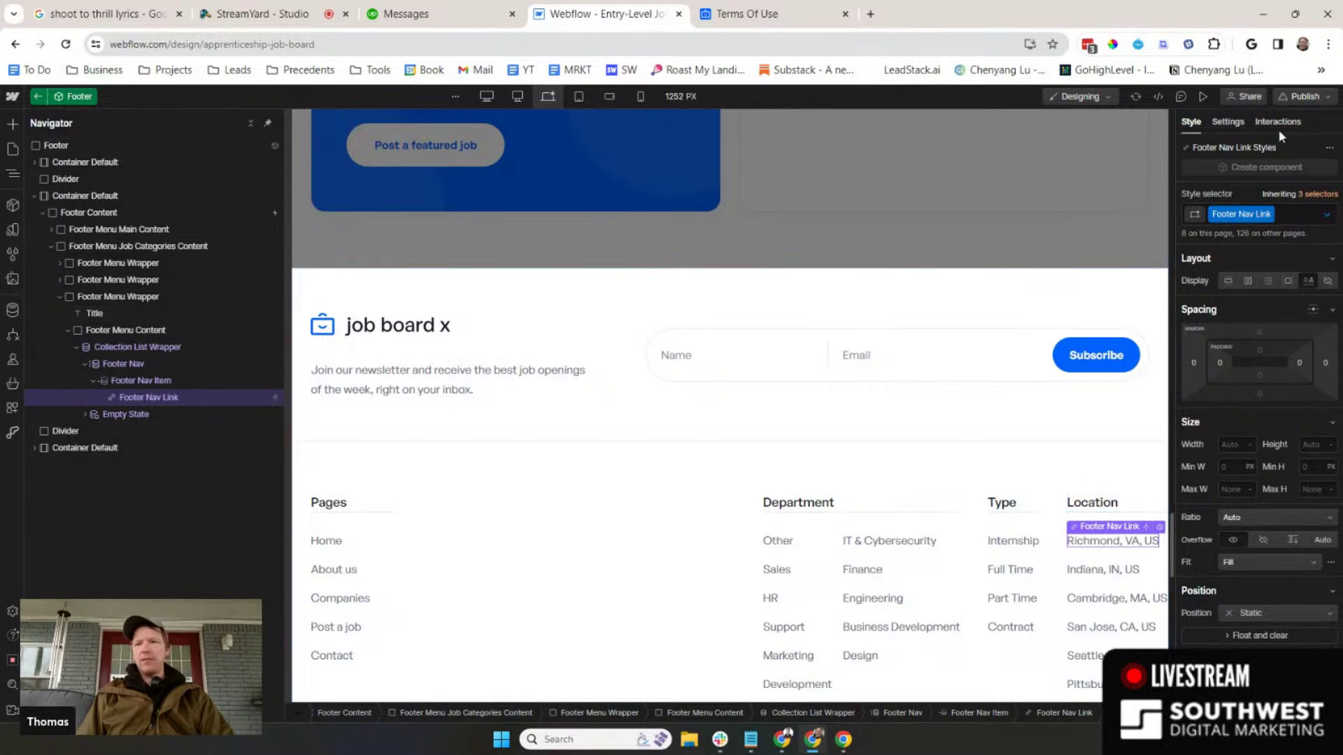
left_click(1227, 122)
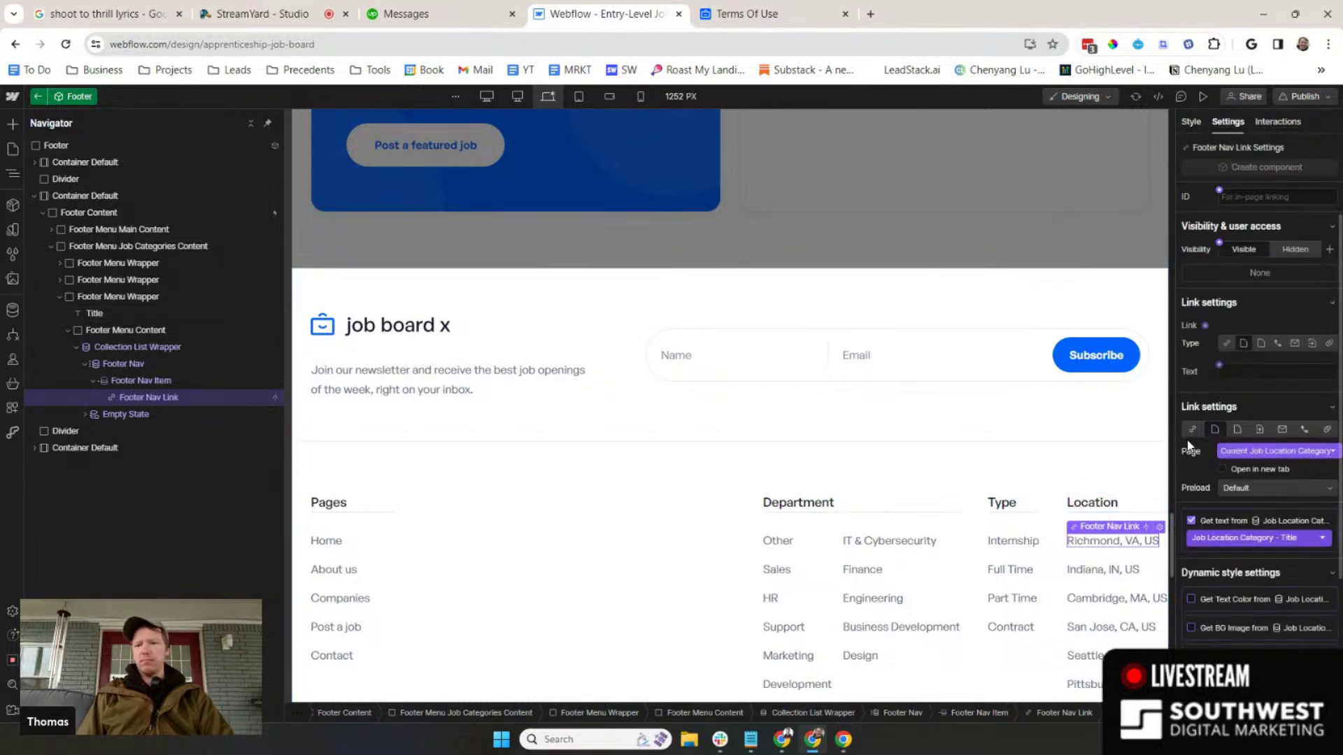
left_click(1238, 450)
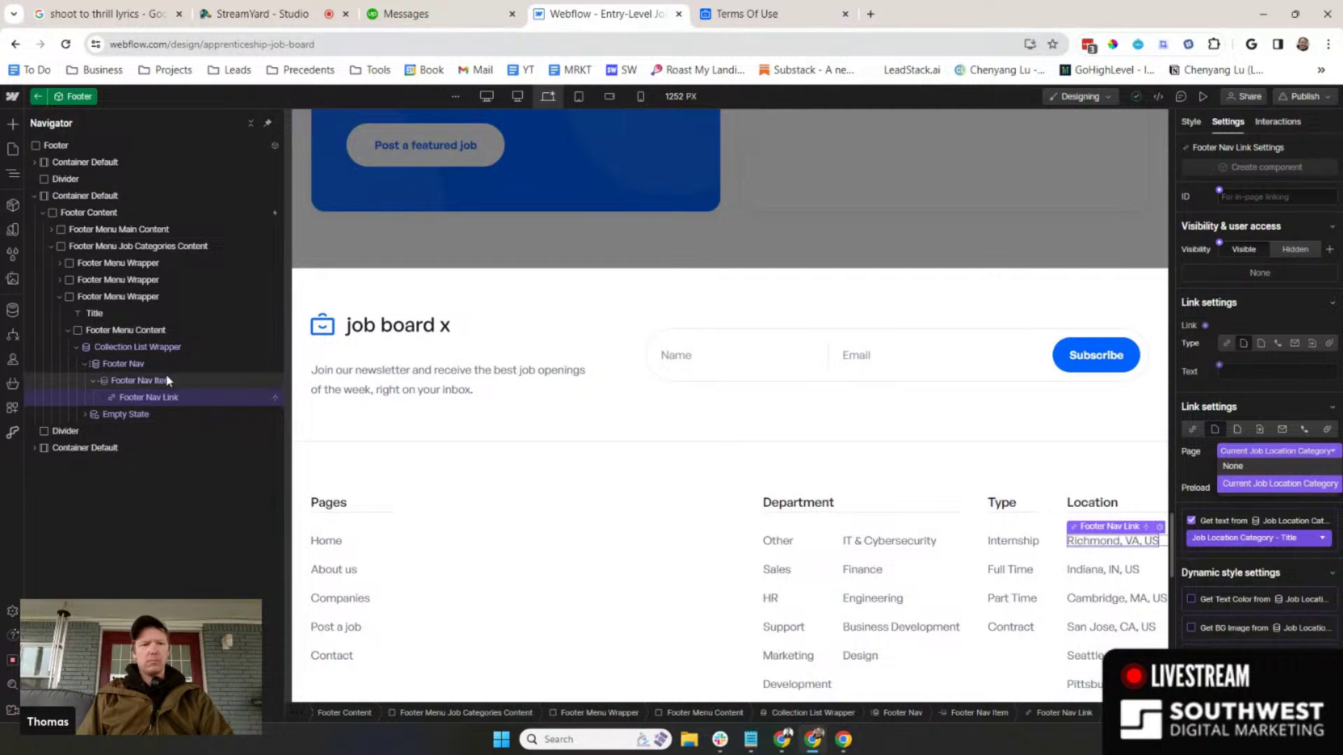
left_click(164, 395)
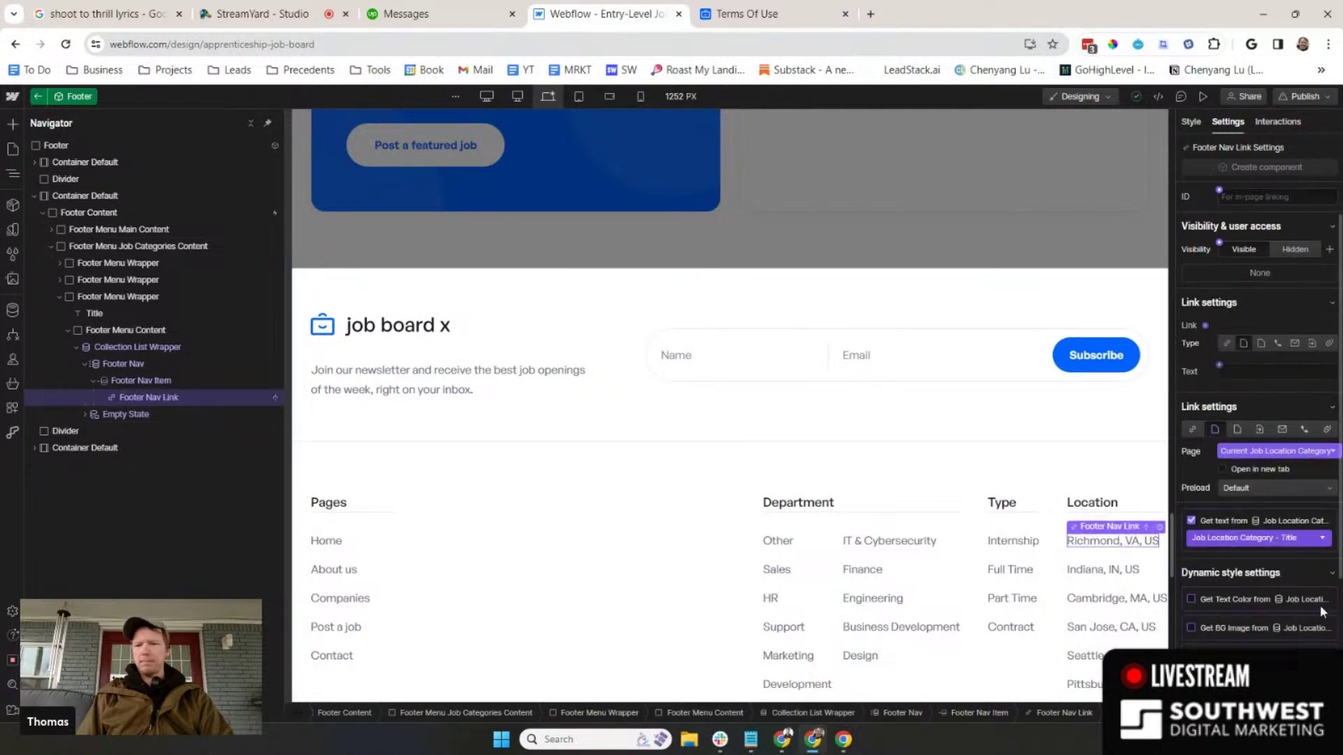
left_click(1192, 521)
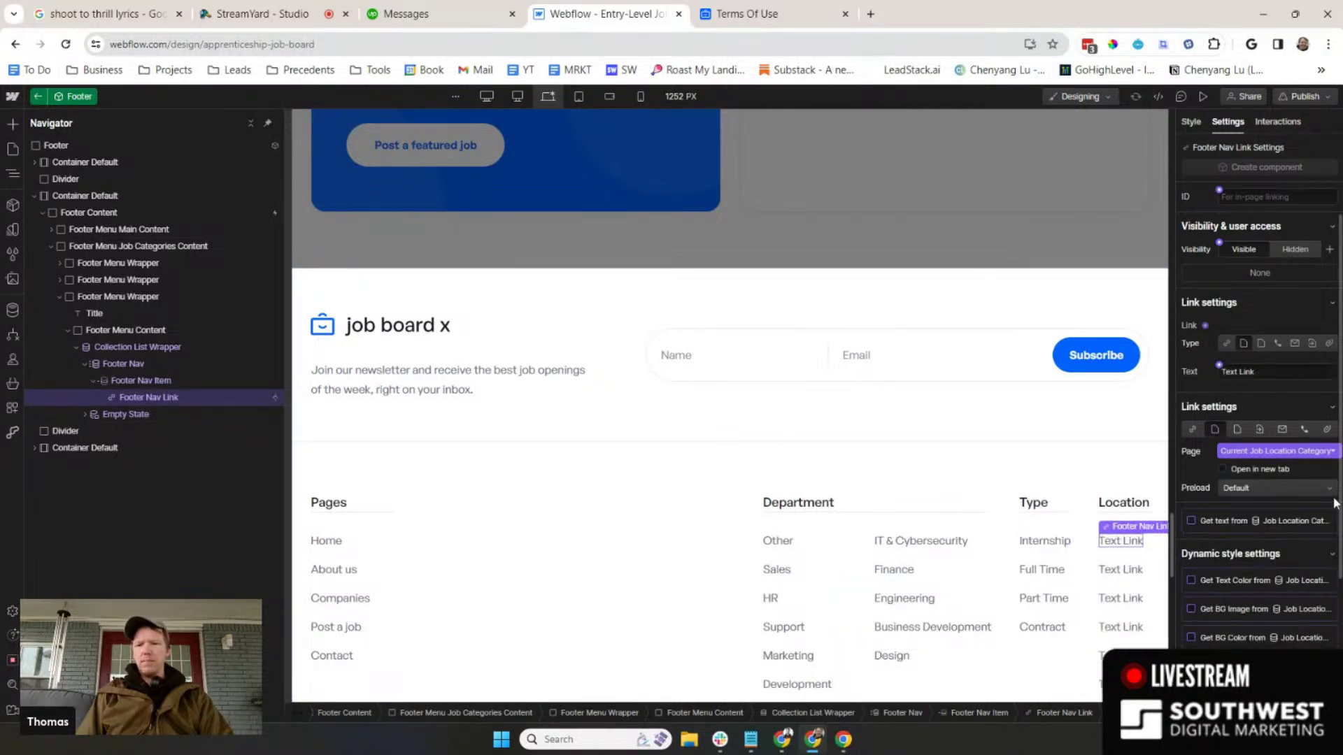
- Switch the Location column's Footer Nav Link from the current Job Location Category page to a URL link
left_click(142, 382)
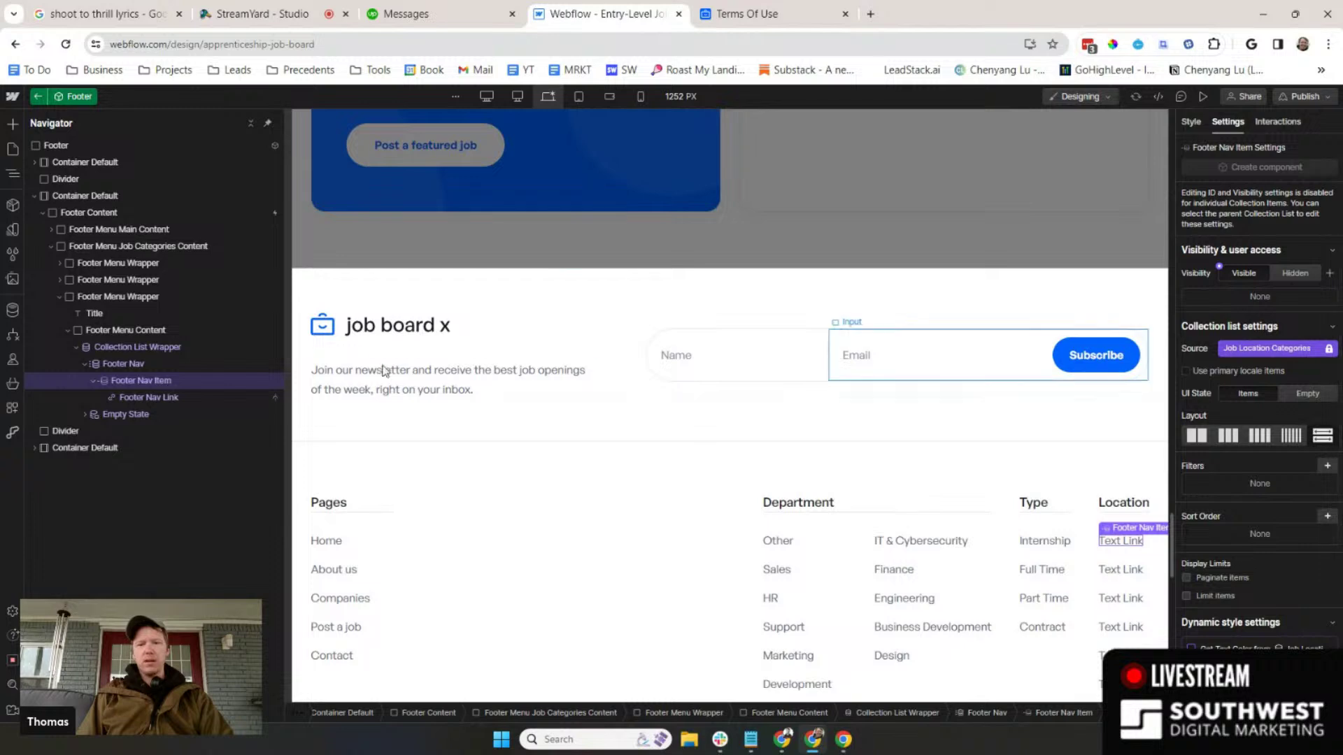
left_click(139, 398)
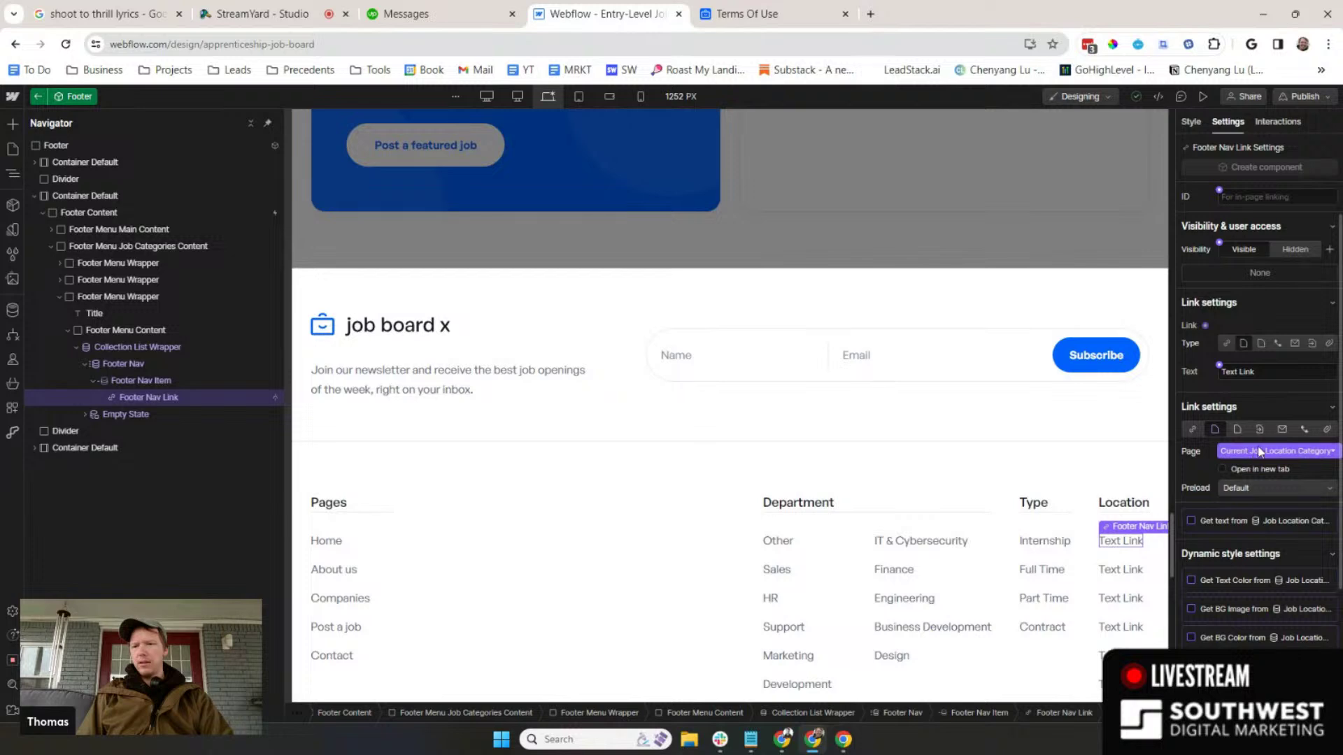
left_click(1193, 430)
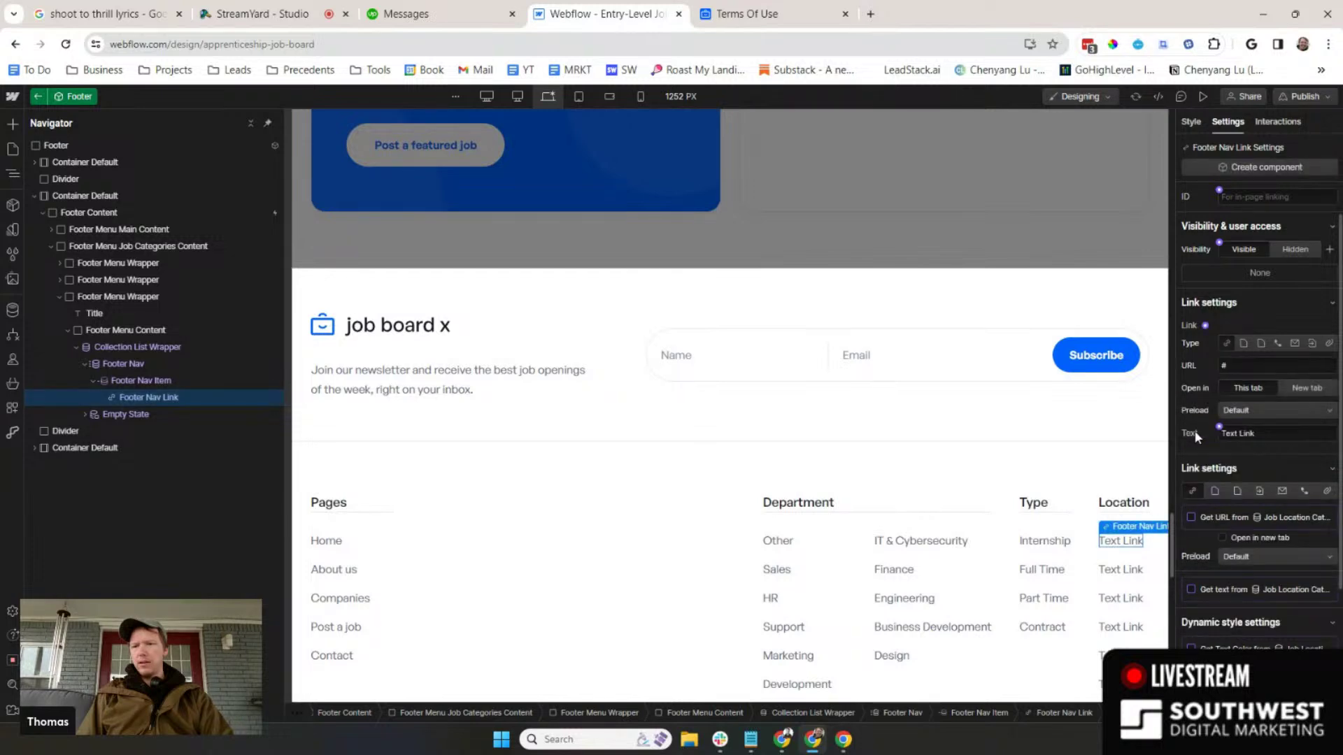
- Change the collection source of the Location column's Footer Nav Item to Job Posts
left_click(133, 381)
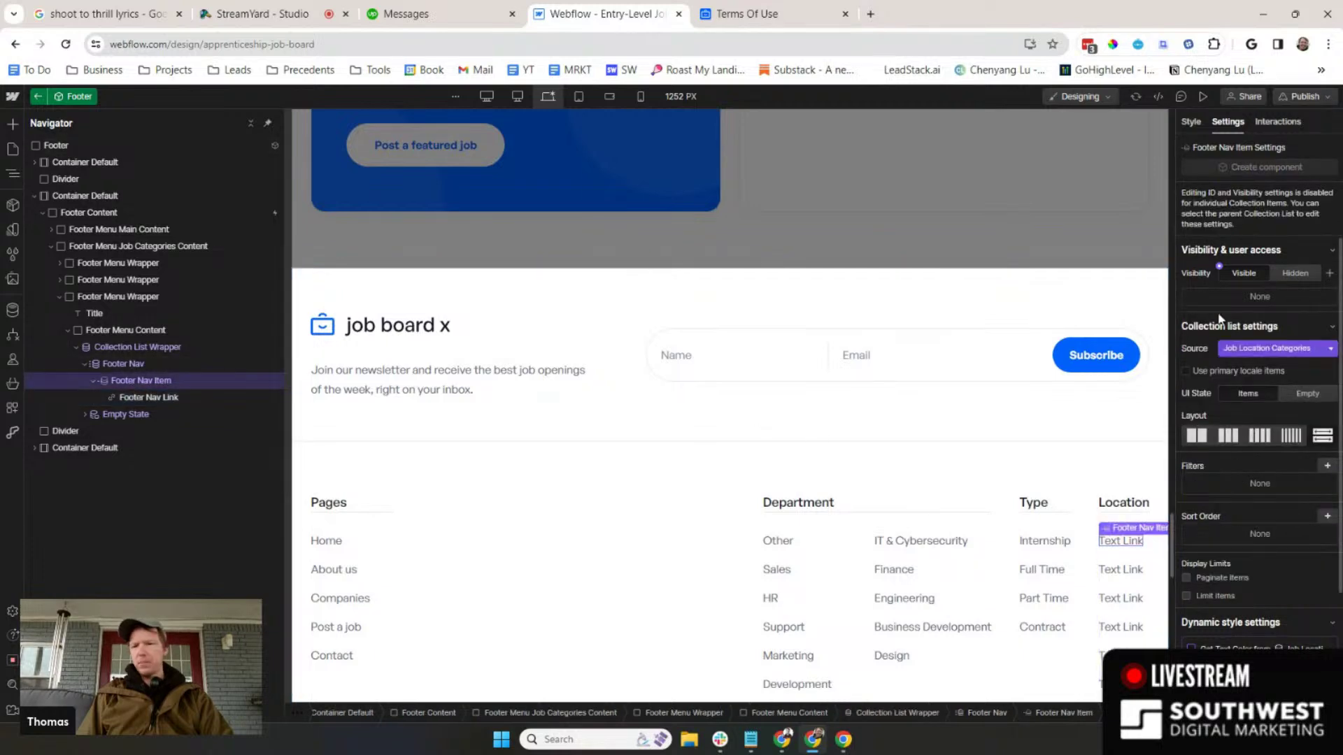
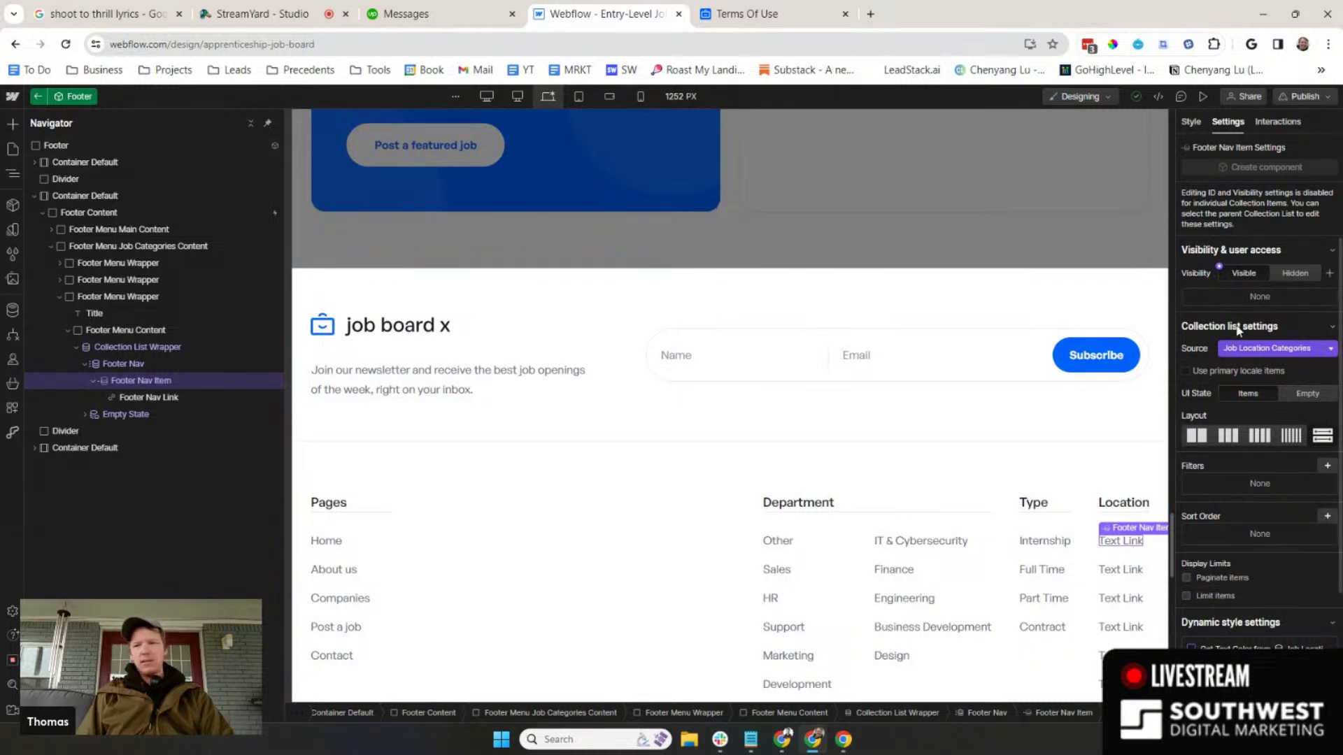
left_click(1265, 347)
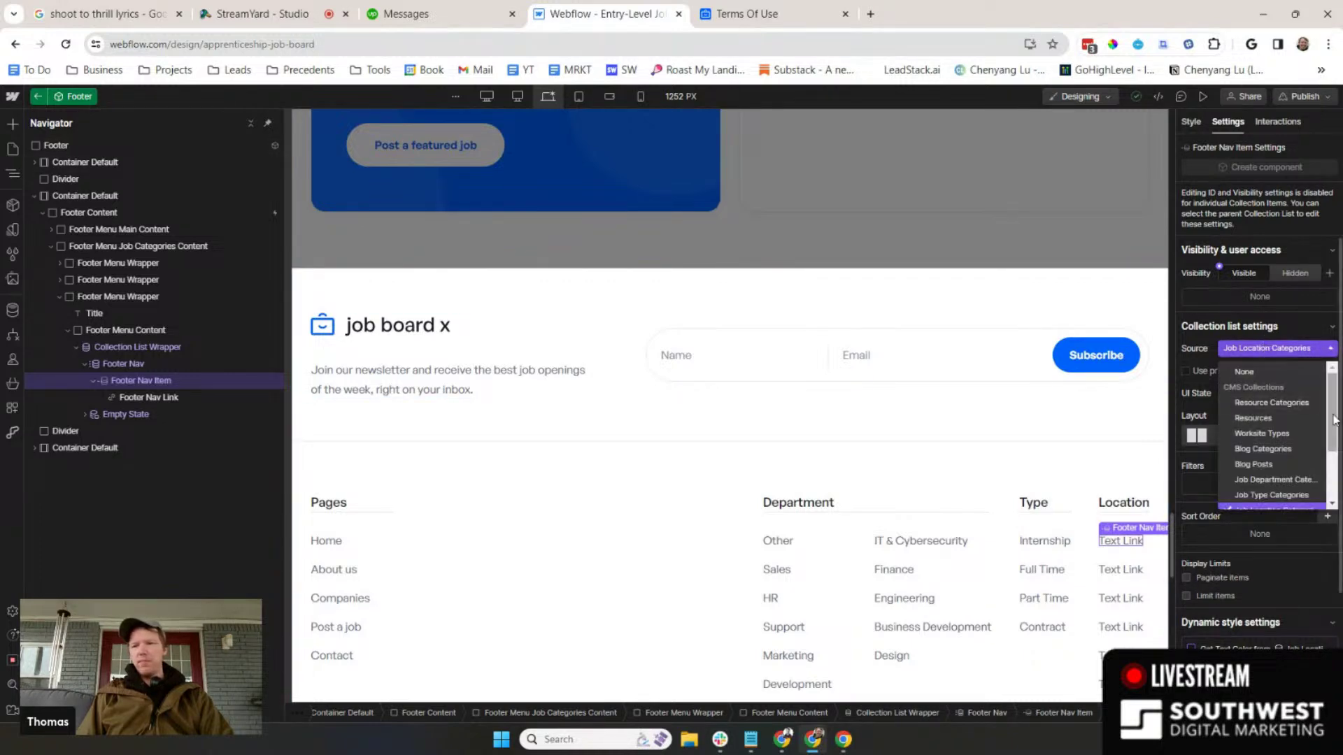
scroll(1333, 405, "down", 3)
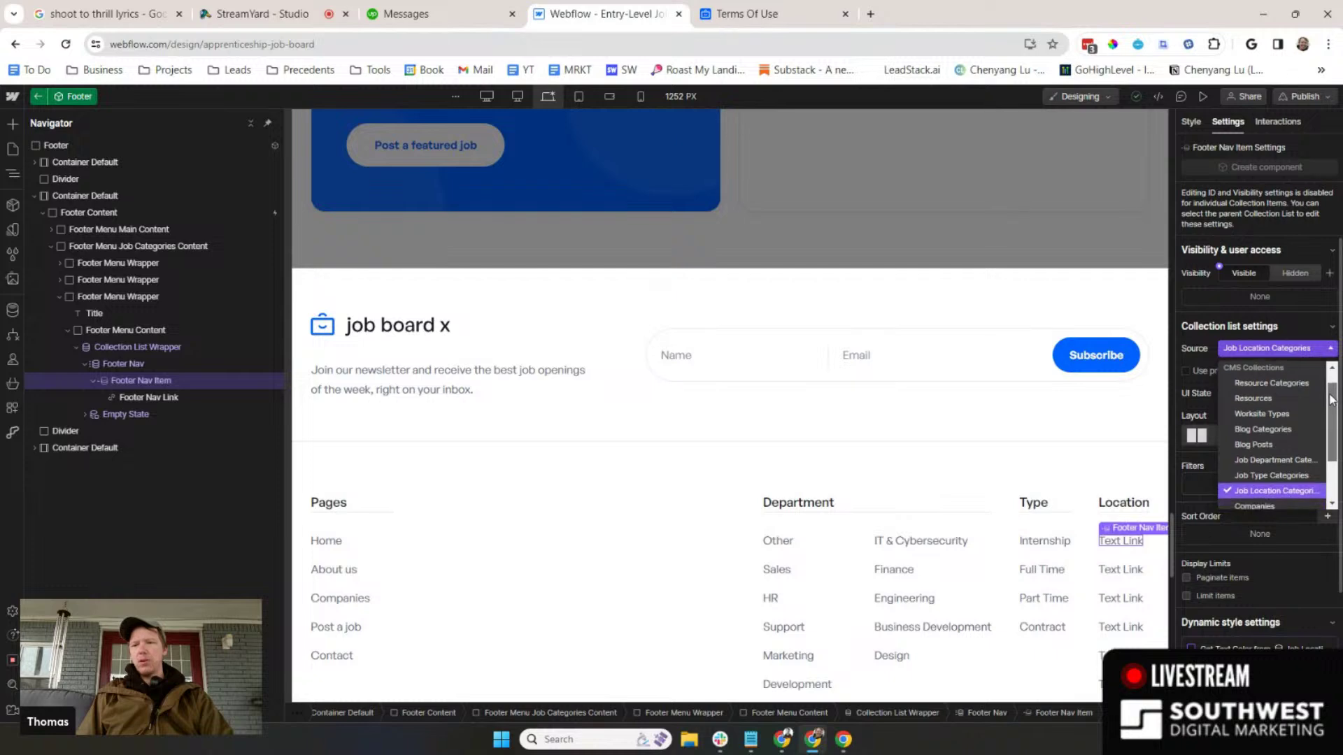
scroll(1275, 452, "down", 1)
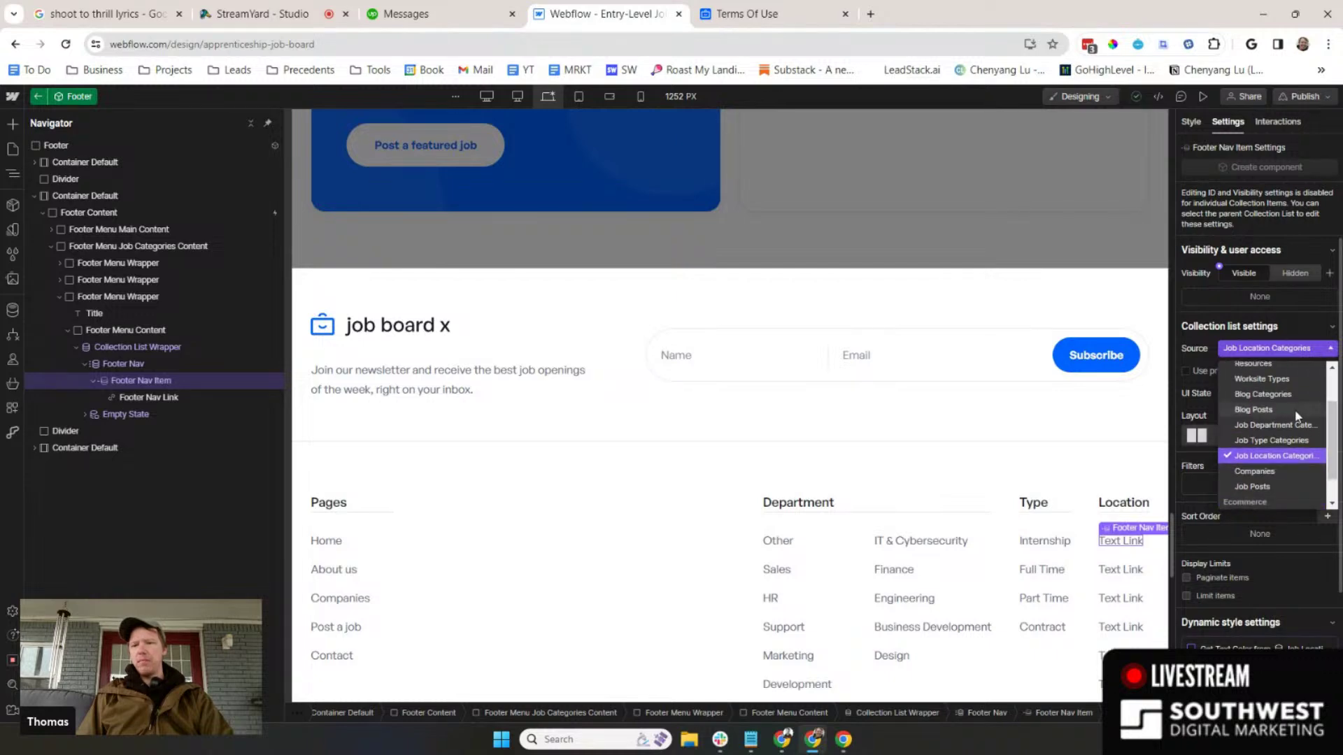
left_click(1237, 488)
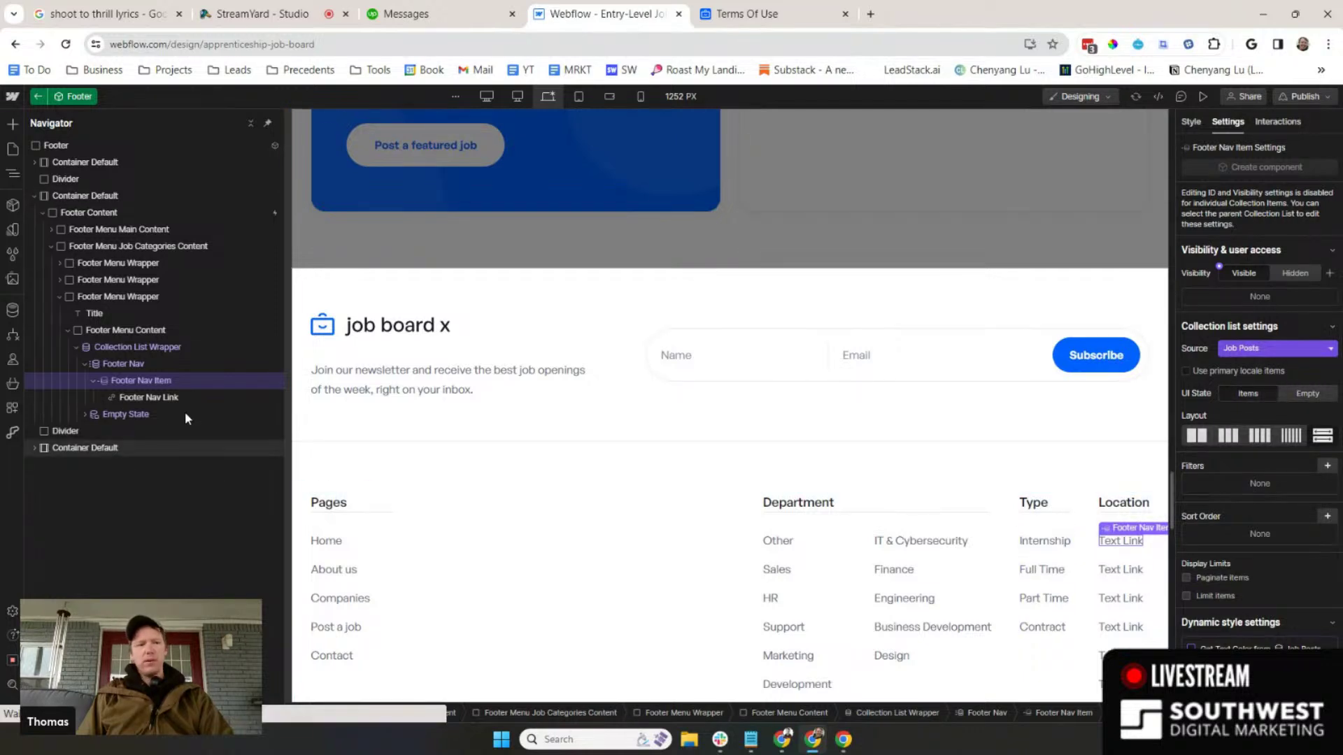
- Make the Location column's Footer Nav Link a page section link targeting wf-form-filter
key("Down")
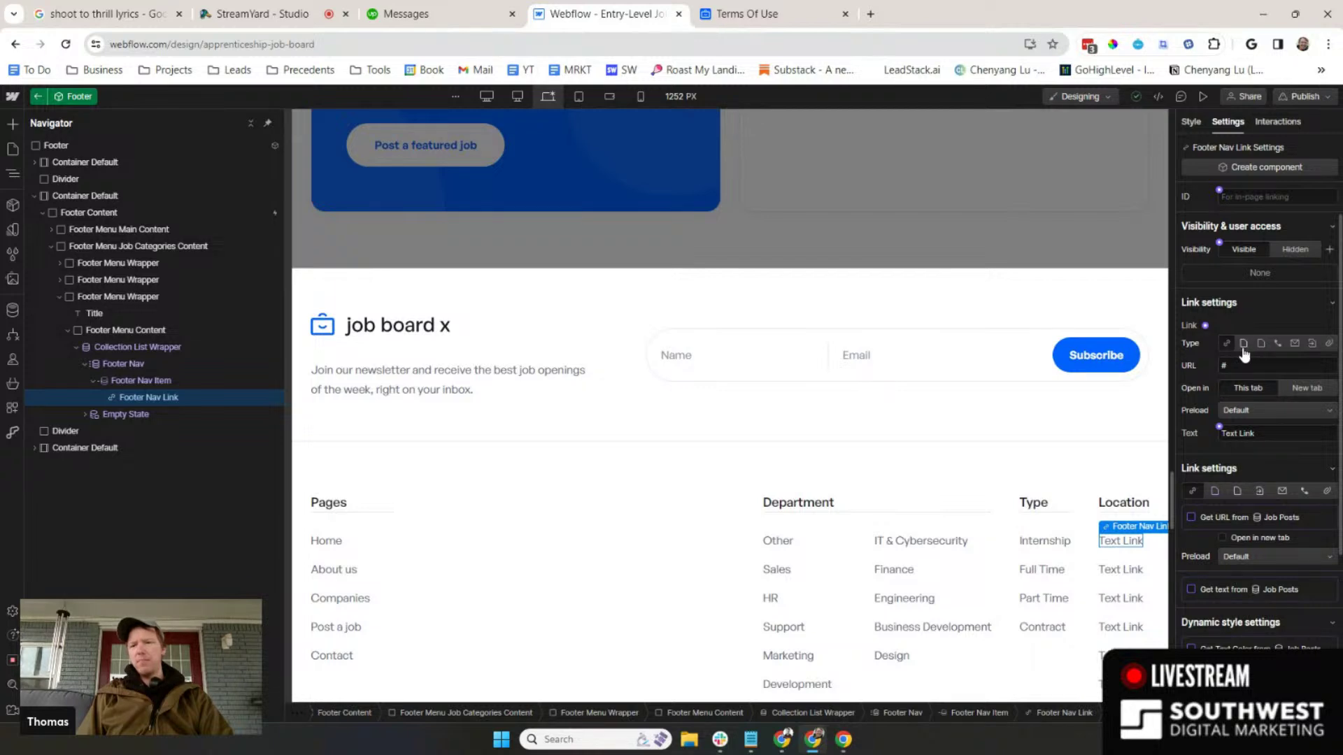
left_click(1314, 345)
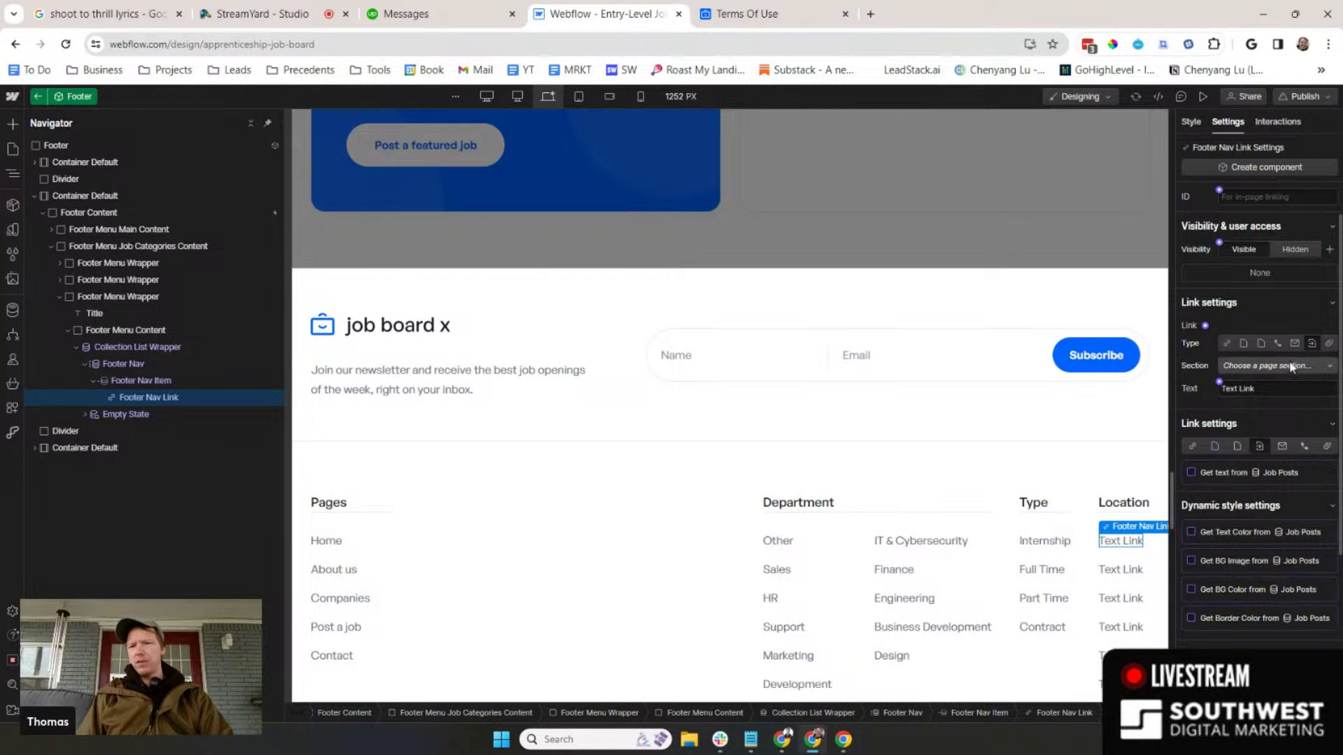
left_click(1284, 364)
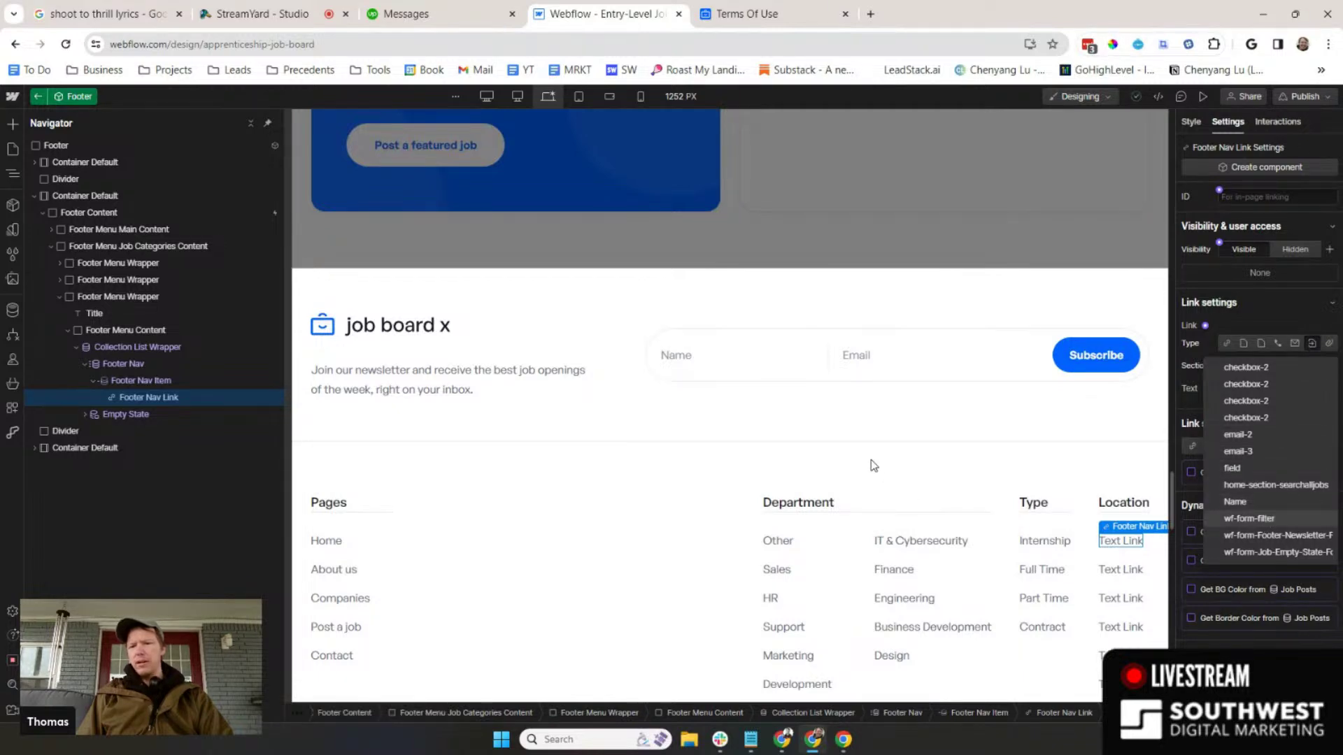
left_click(1249, 518)
- Leave the Footer component and examine the Home page's Search All Jobs filters and the footer's Location links
scroll(661, 368, "up", 15)
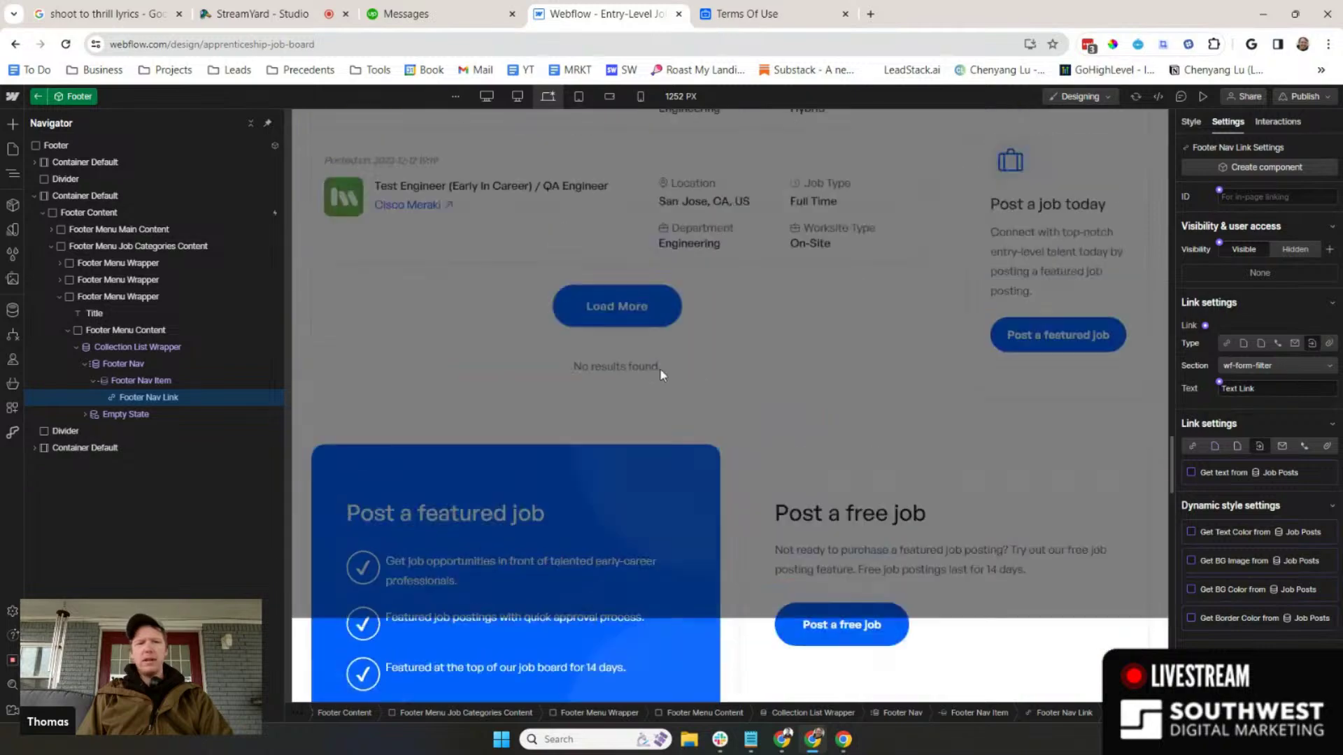
scroll(660, 367, "up", 20)
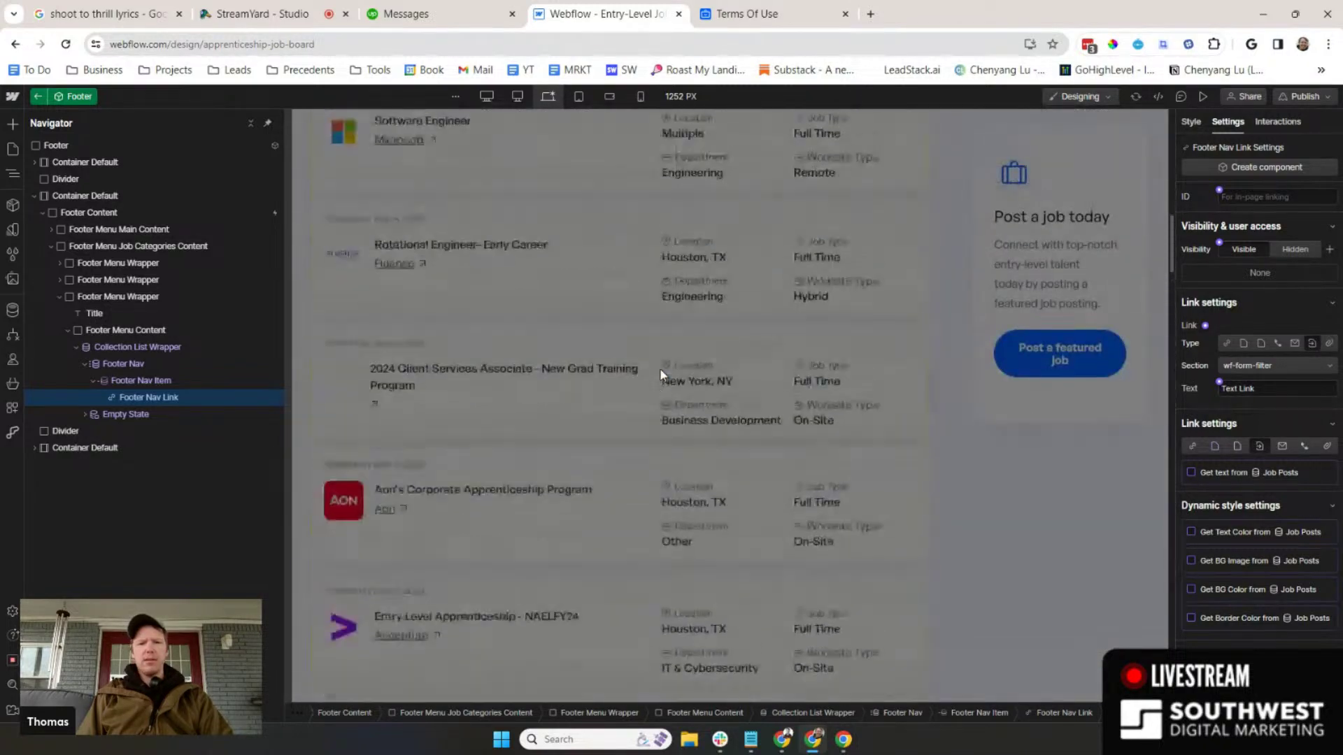
scroll(731, 400, "down", 15)
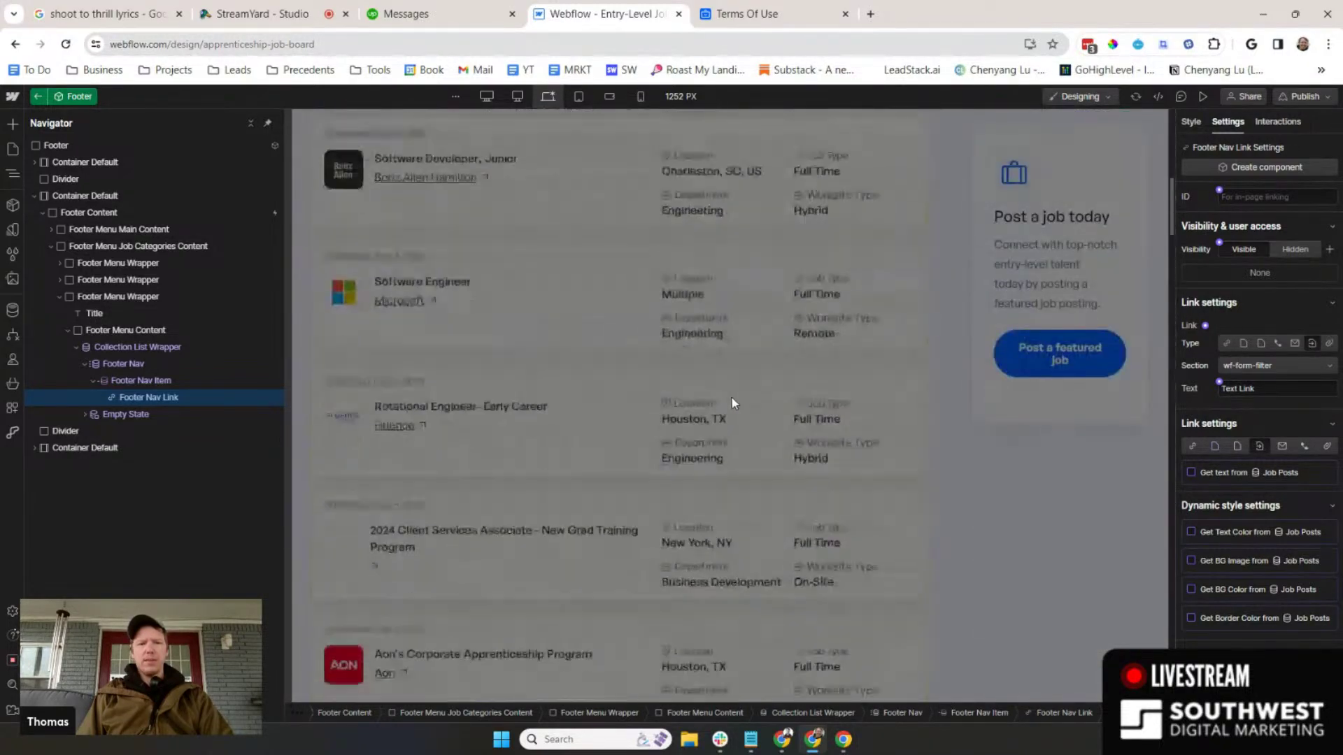
scroll(732, 396, "down", 10)
scroll(678, 270, "up", 4)
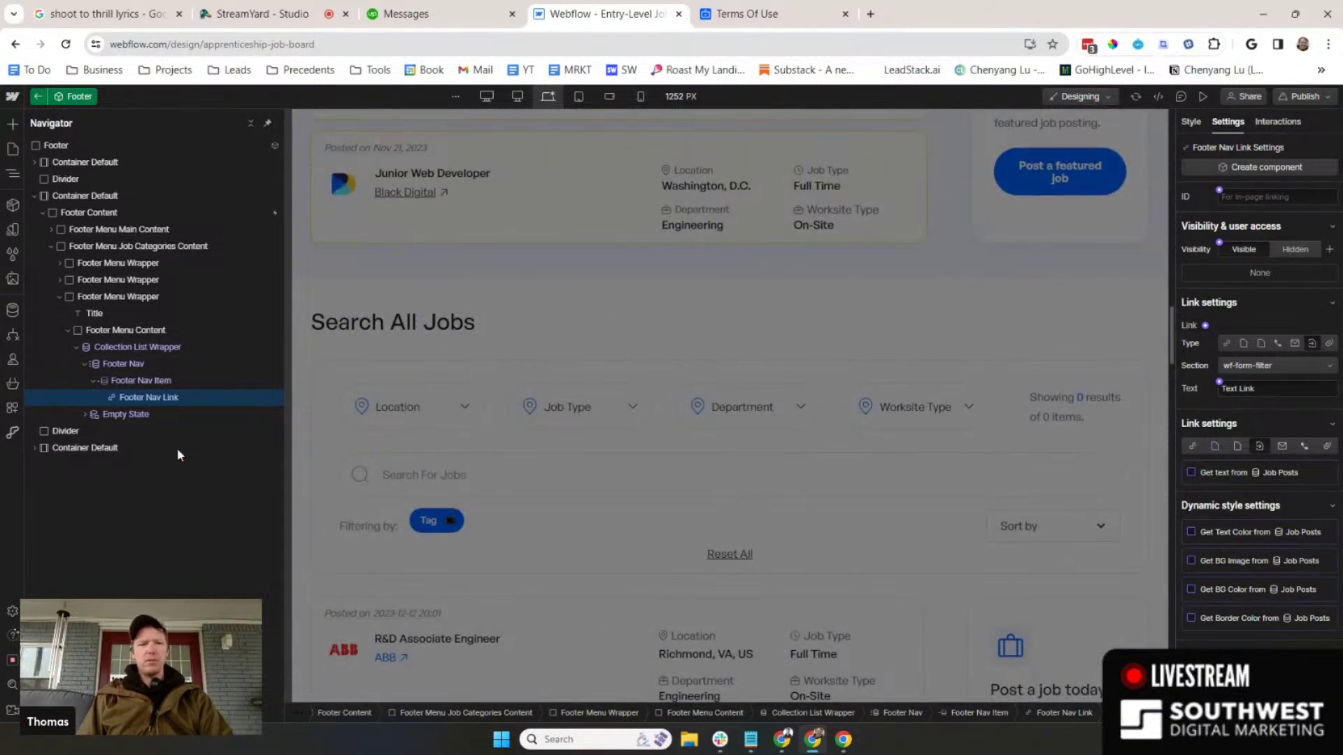
left_click(39, 97)
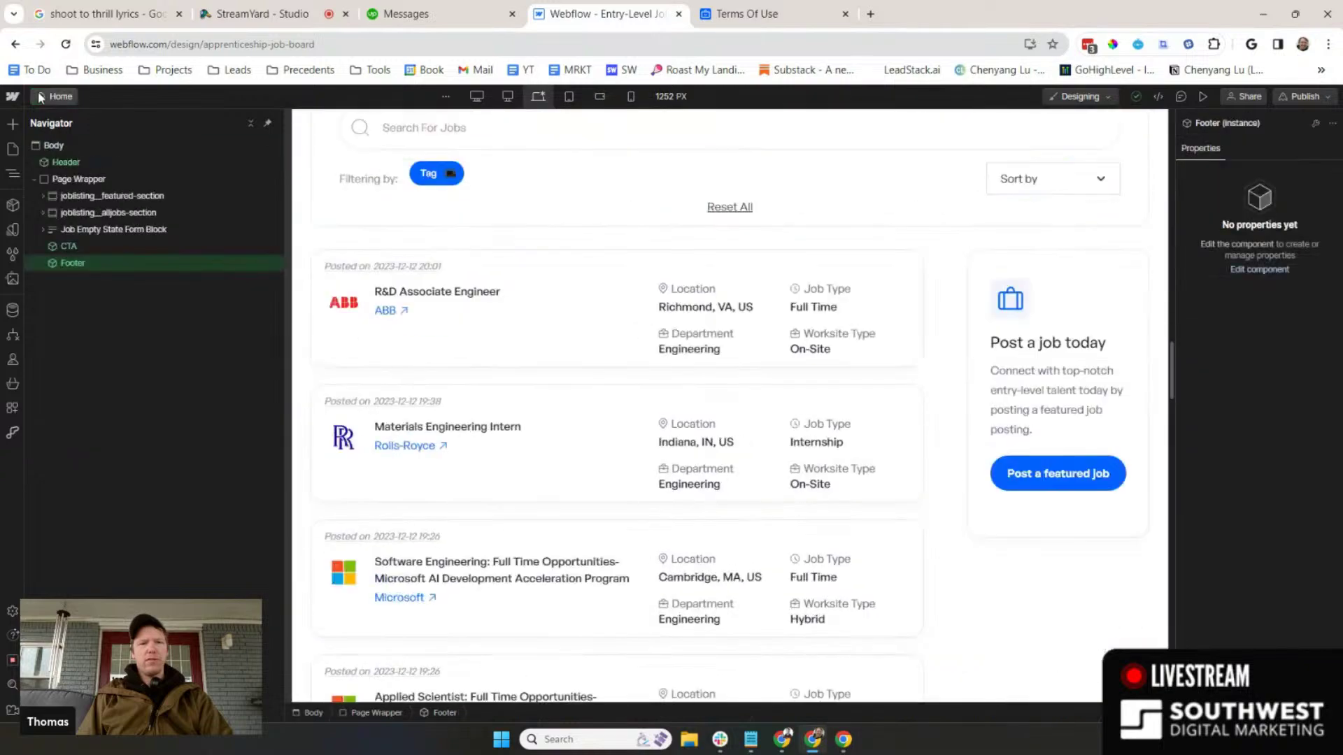
scroll(828, 405, "down", 15)
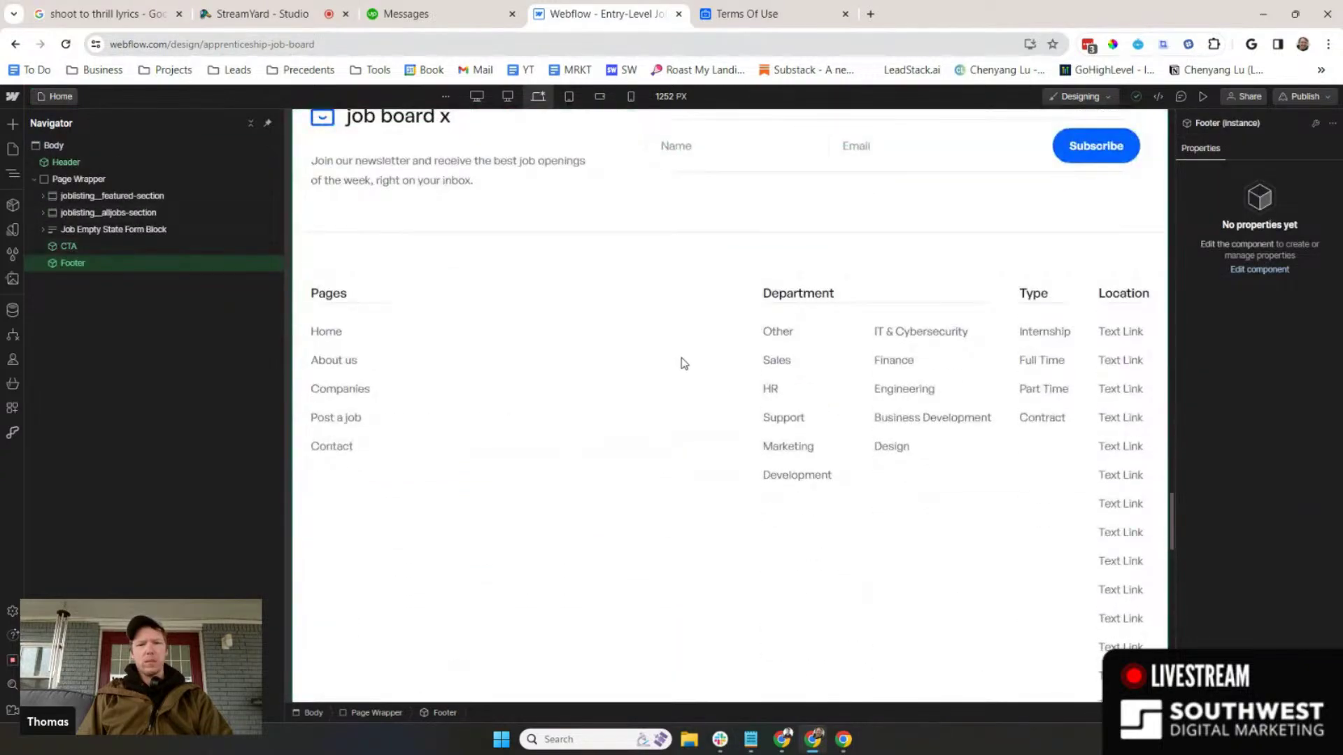
scroll(683, 360, "up", 10)
scroll(691, 350, "up", 8)
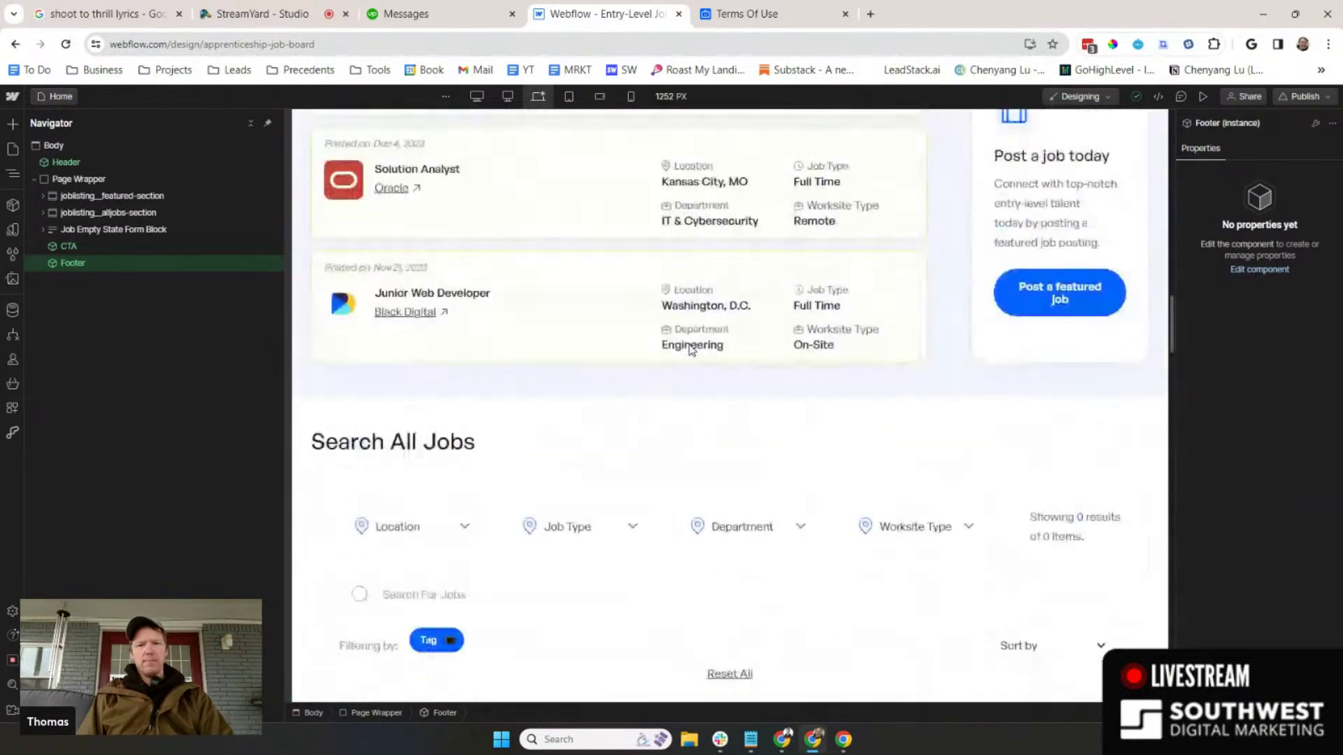
scroll(691, 349, "down", 5)
scroll(939, 483, "down", 20)
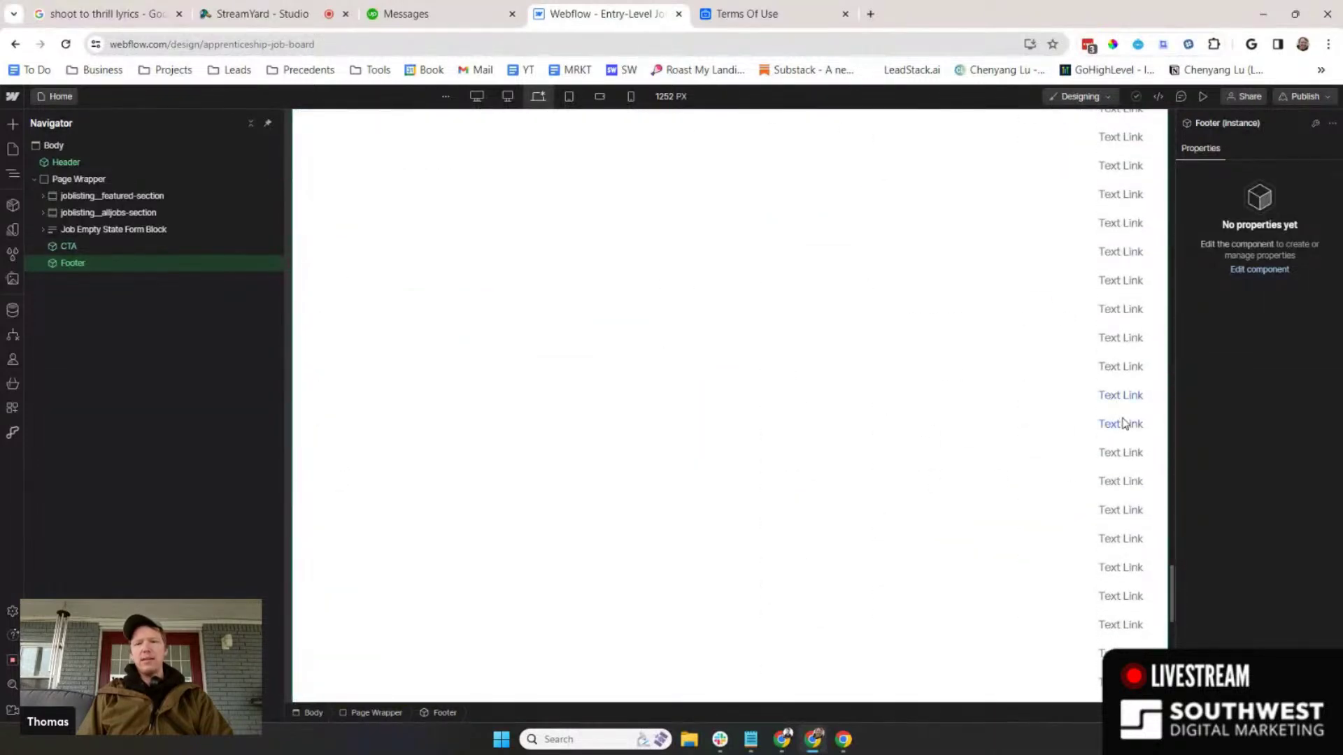
- Select the Job Board Wrapper around the job listings in the Search All Jobs section and open its ID for editing
scroll(1120, 420, "up", 5)
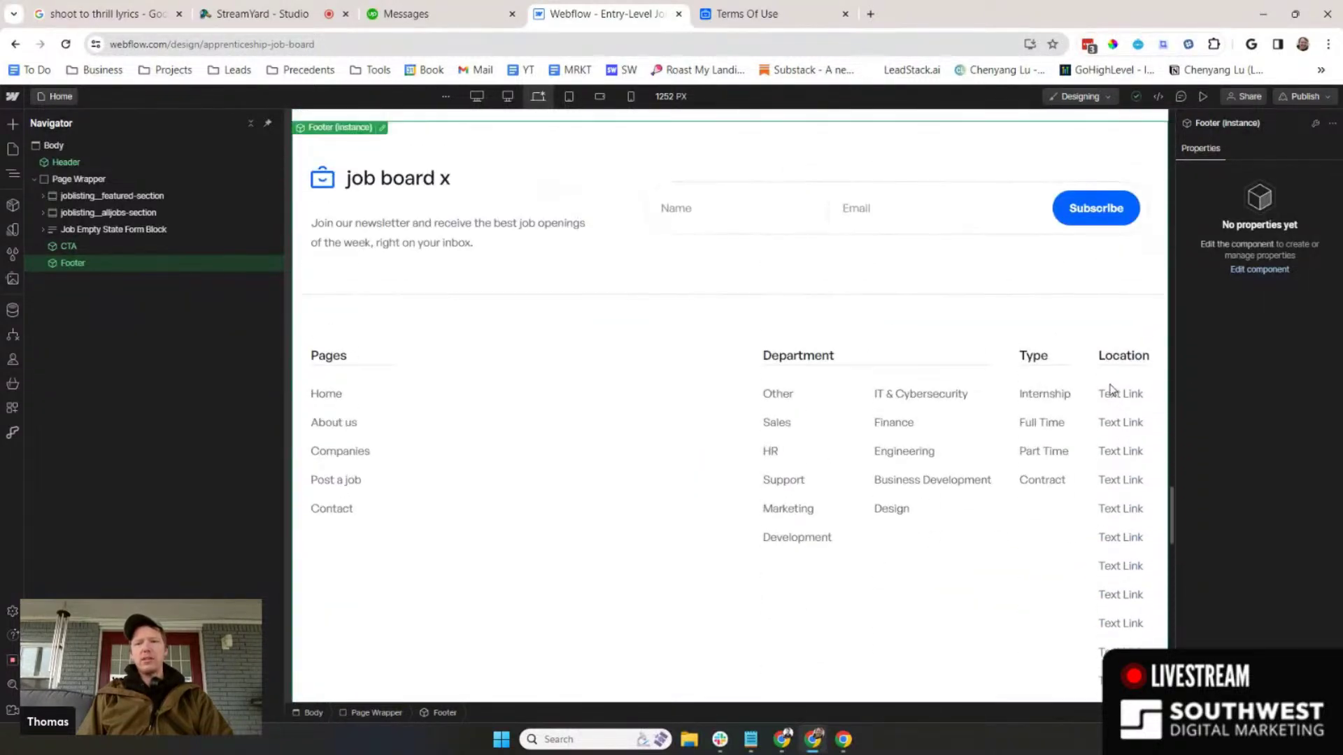
scroll(545, 451, "up", 12)
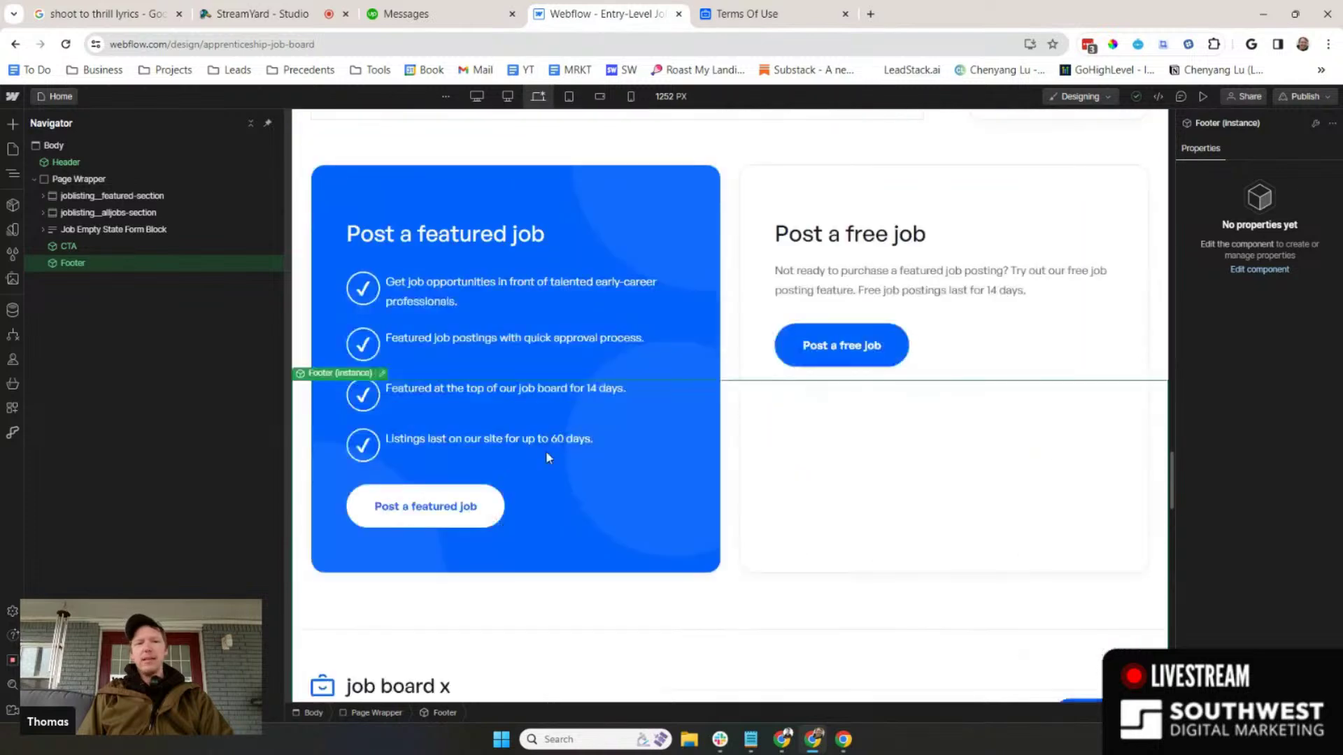
scroll(549, 458, "up", 10)
scroll(633, 489, "down", 1)
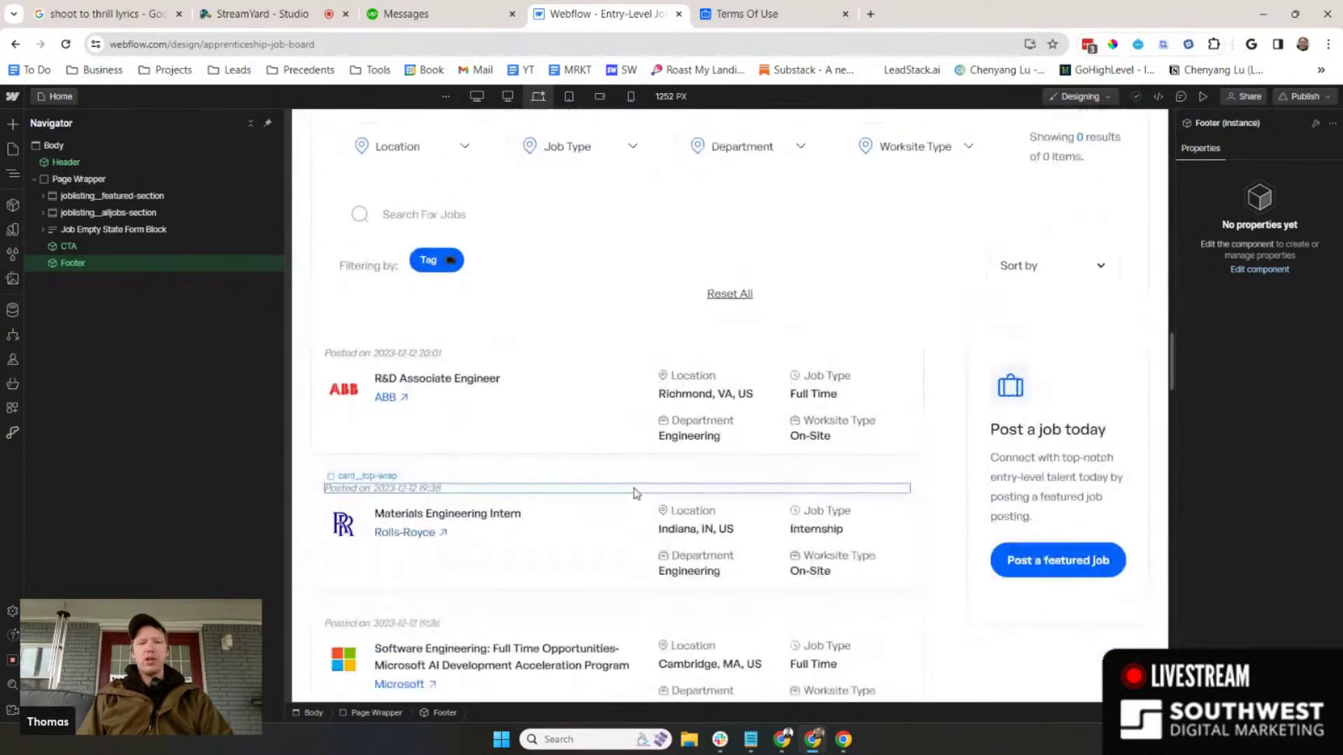
scroll(720, 303, "up", 3)
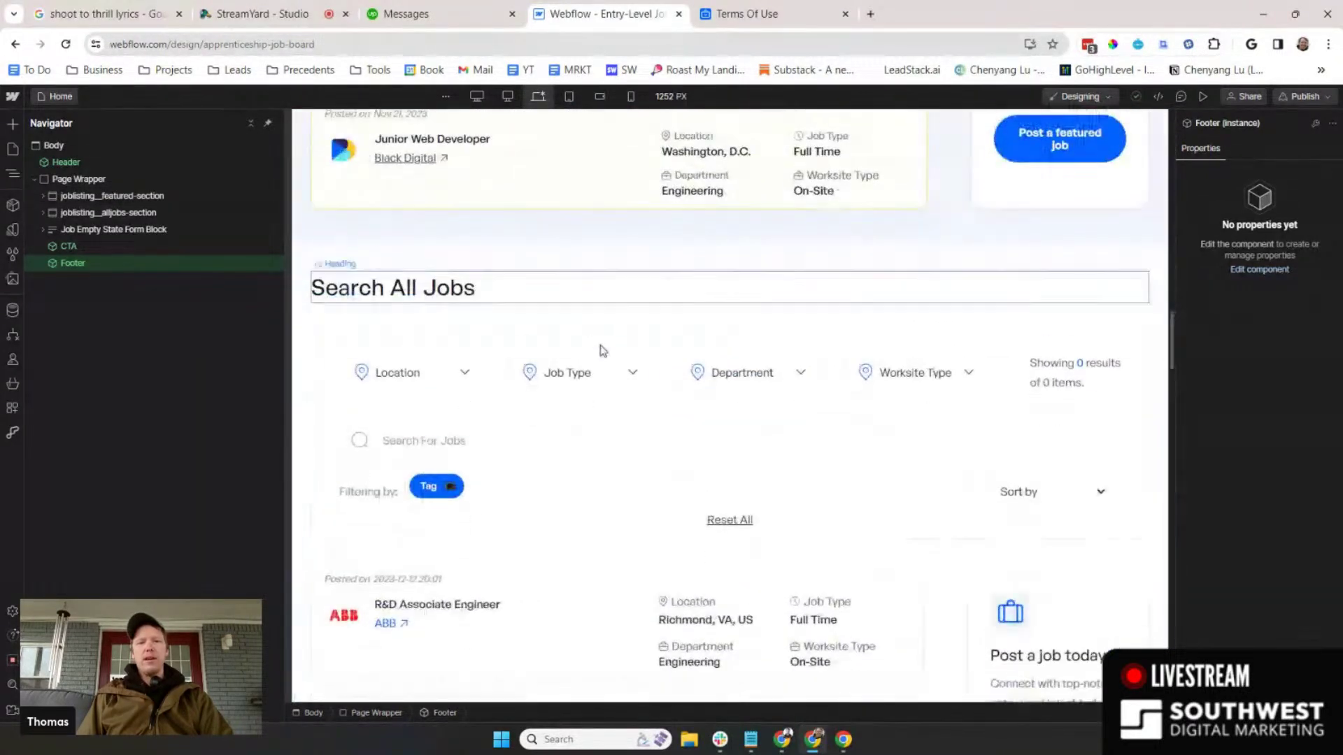
left_click(627, 261)
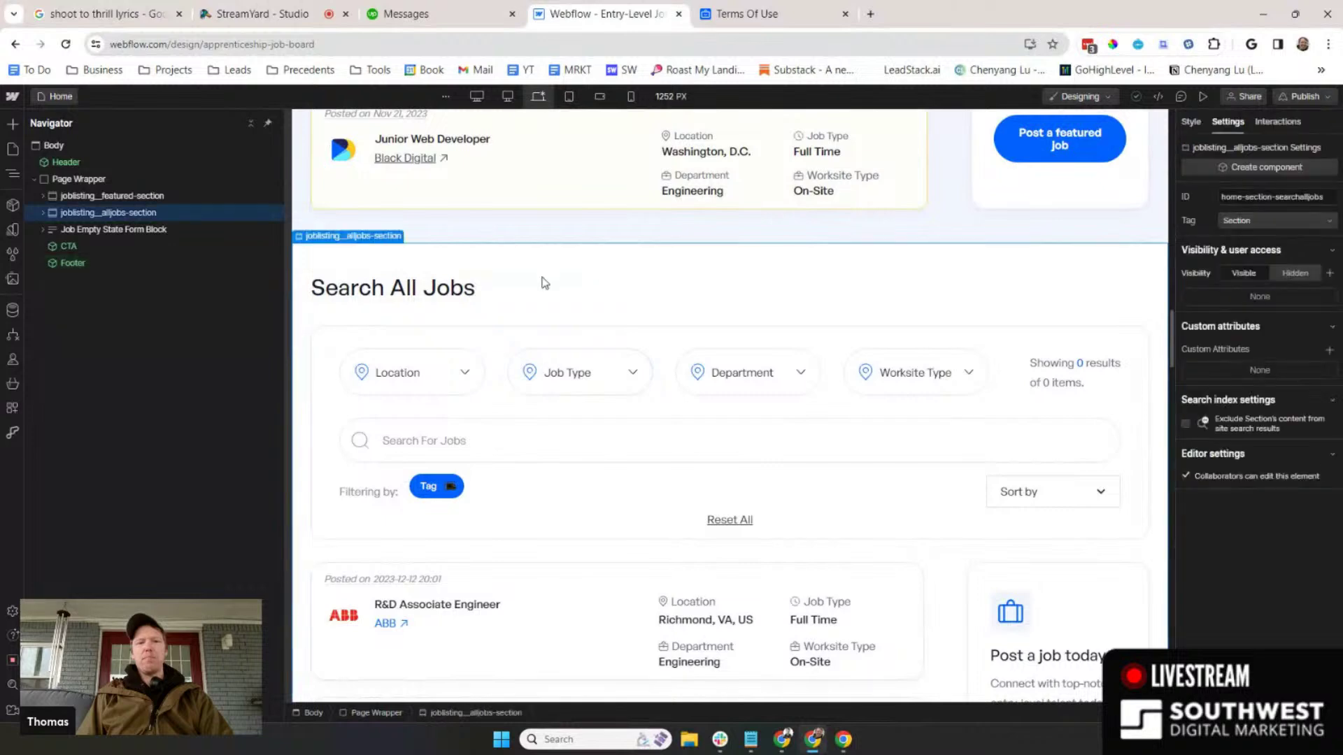
scroll(710, 326, "down", 3)
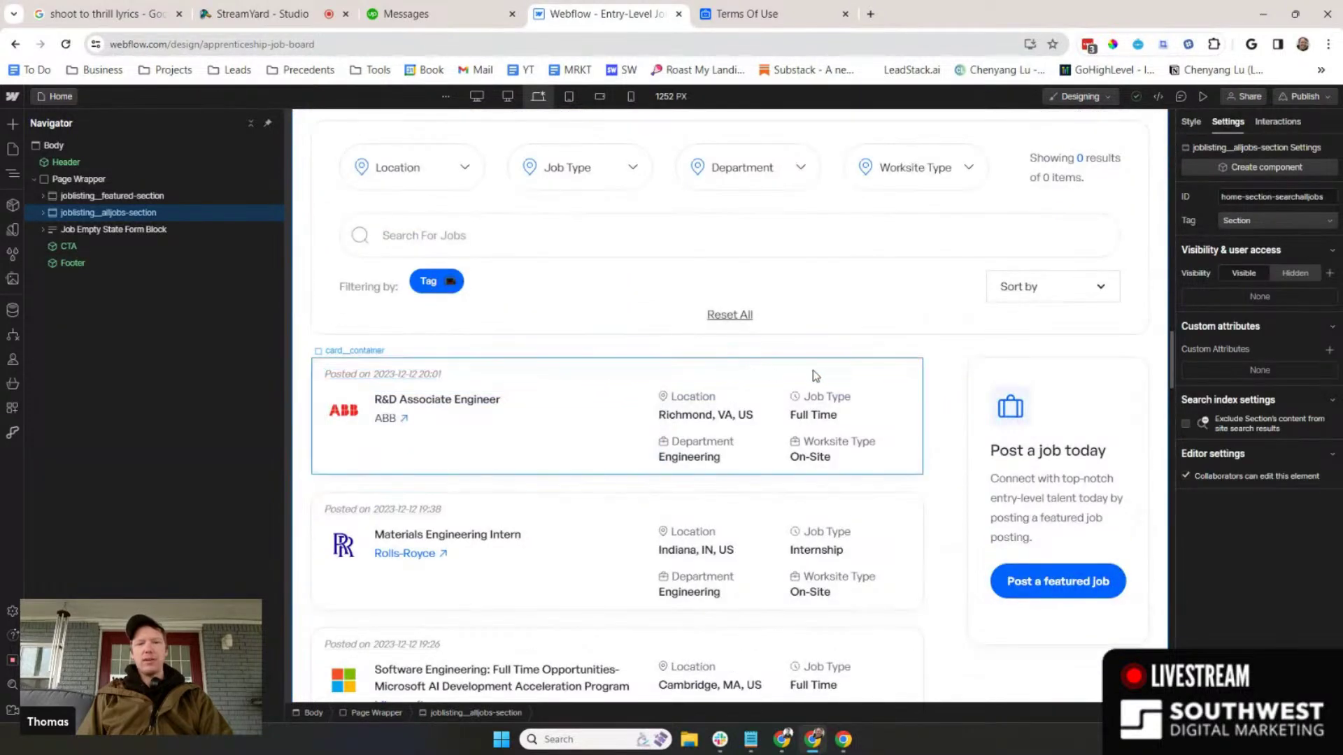
left_click(956, 391)
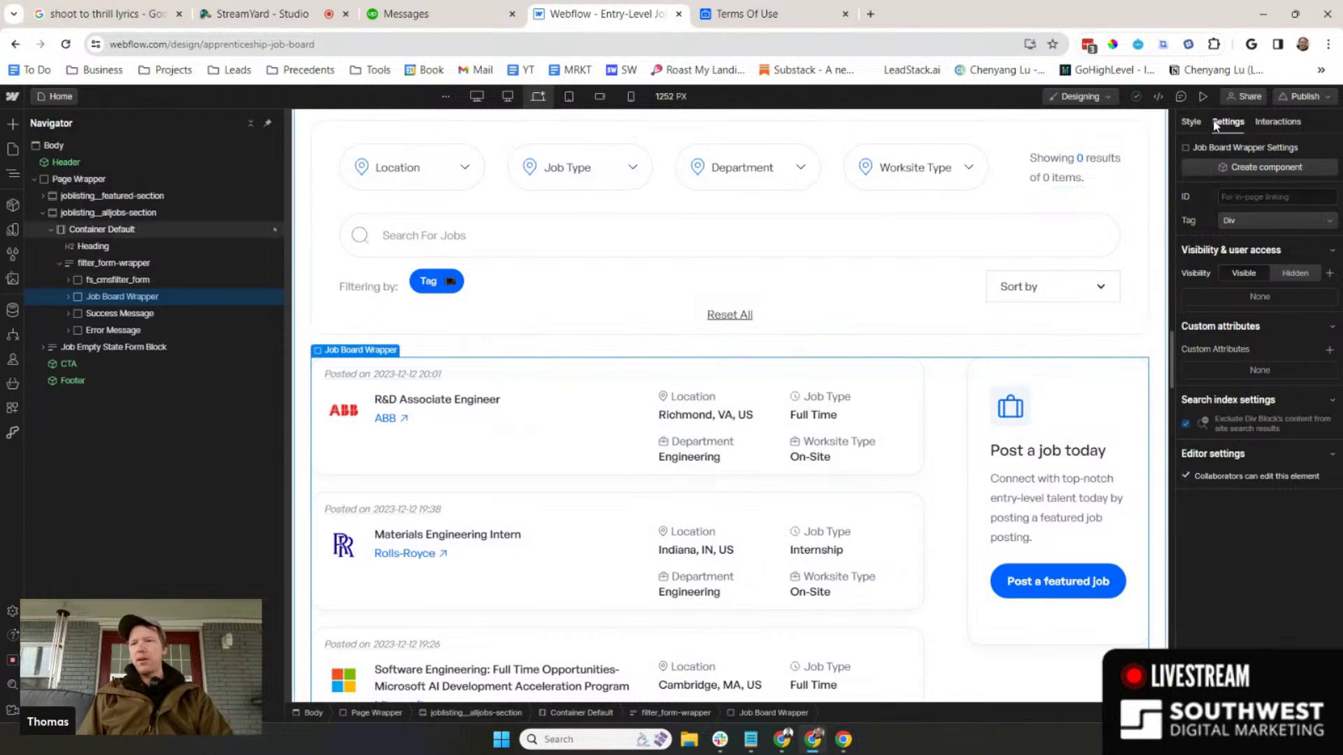
left_click(1237, 196)
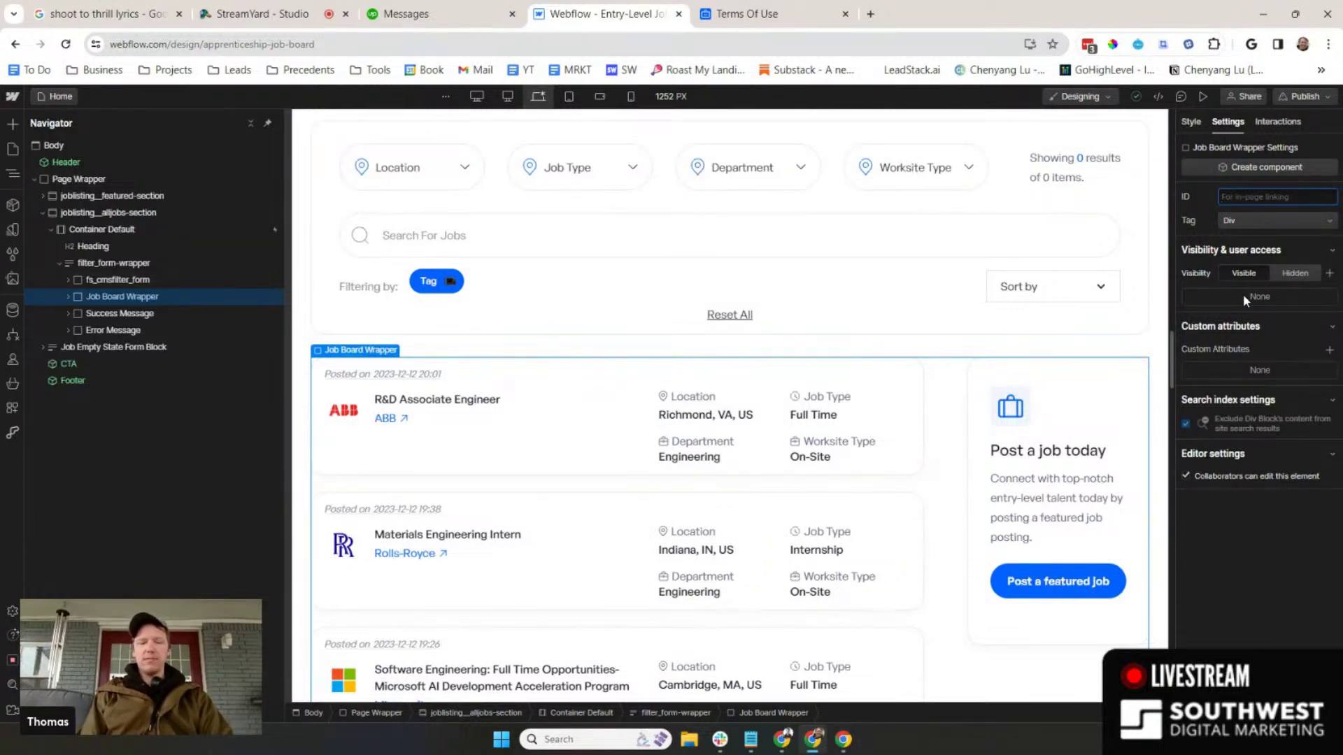
type("Job")
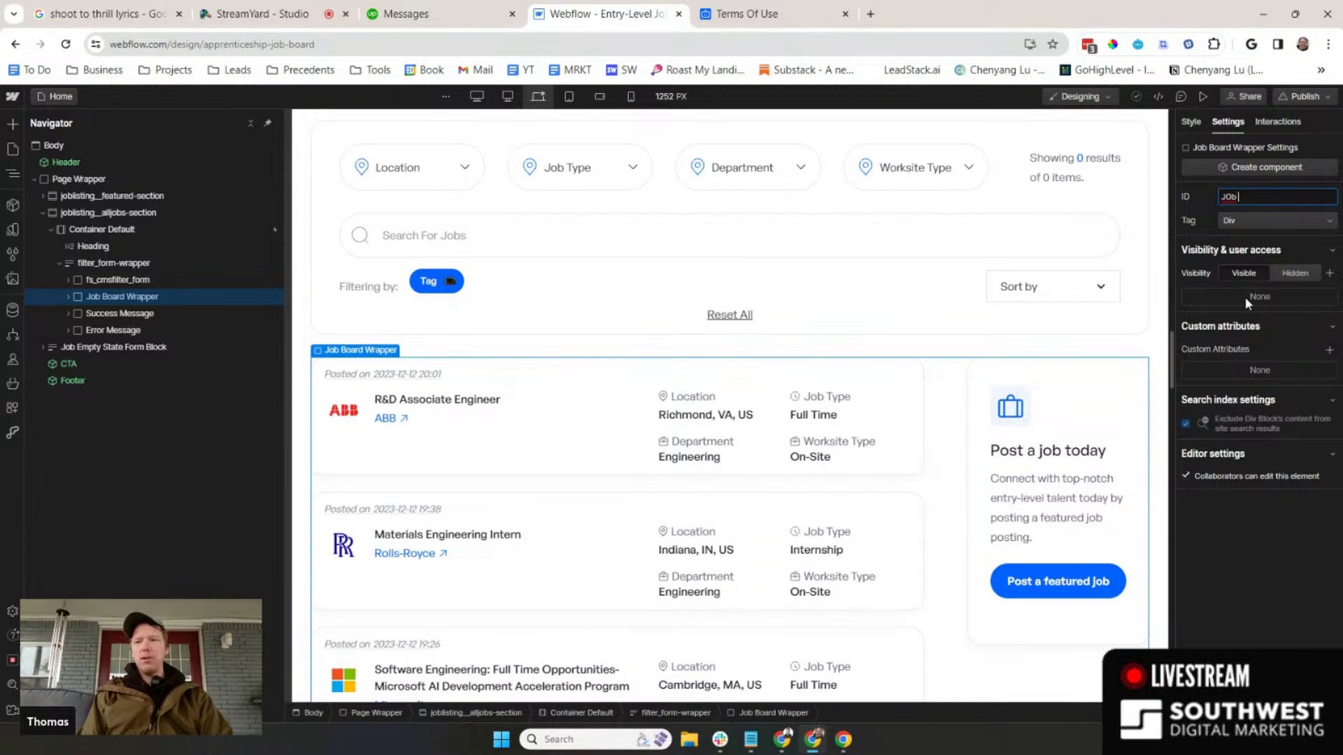
type(" Board")
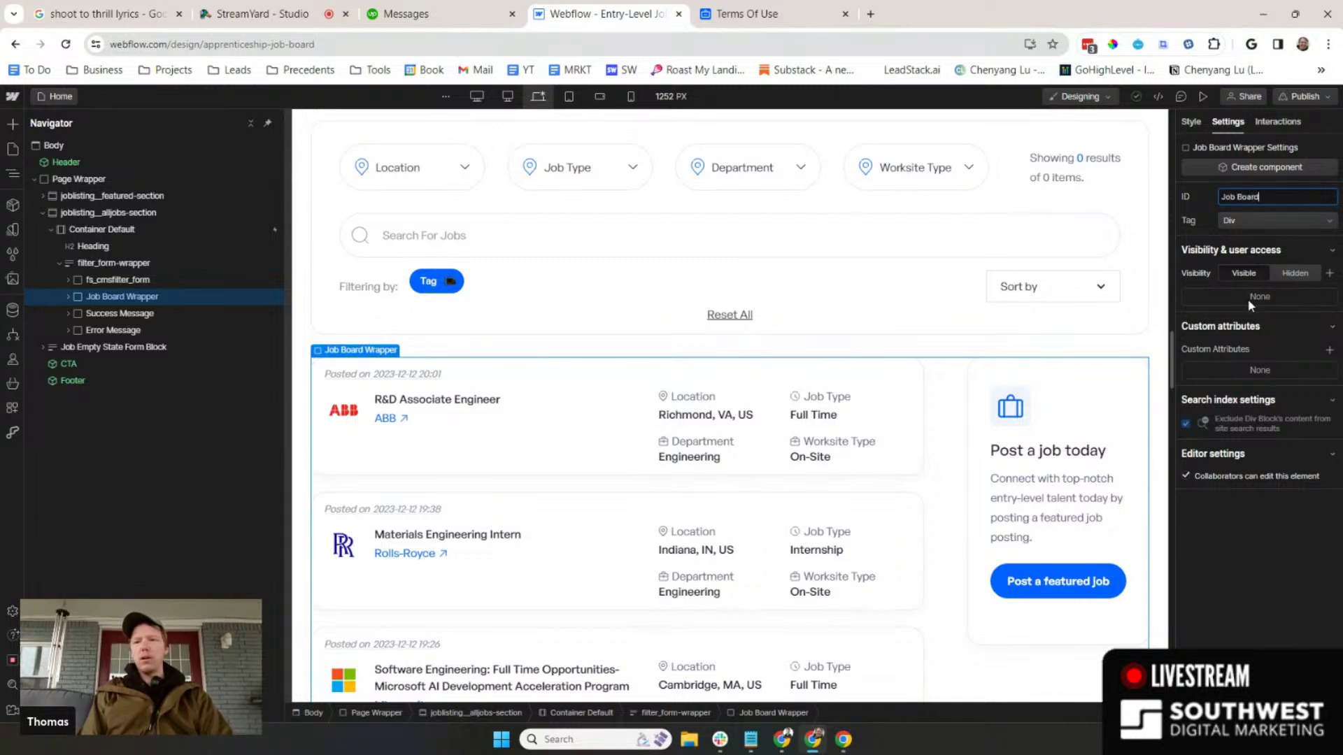
type(" Wrapper")
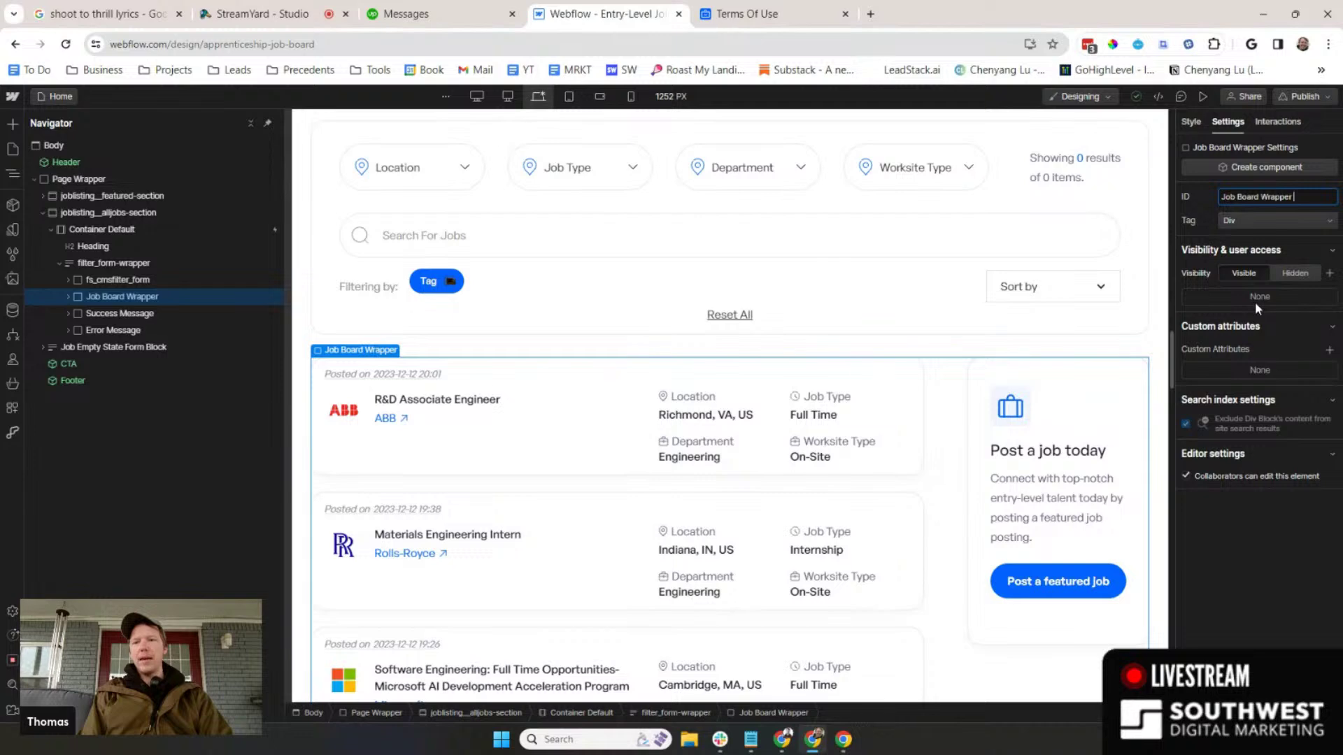
type("Main")
key("Return")
- Set the Job Board Wrapper's ID to jobboardwrapper-main
type("job")
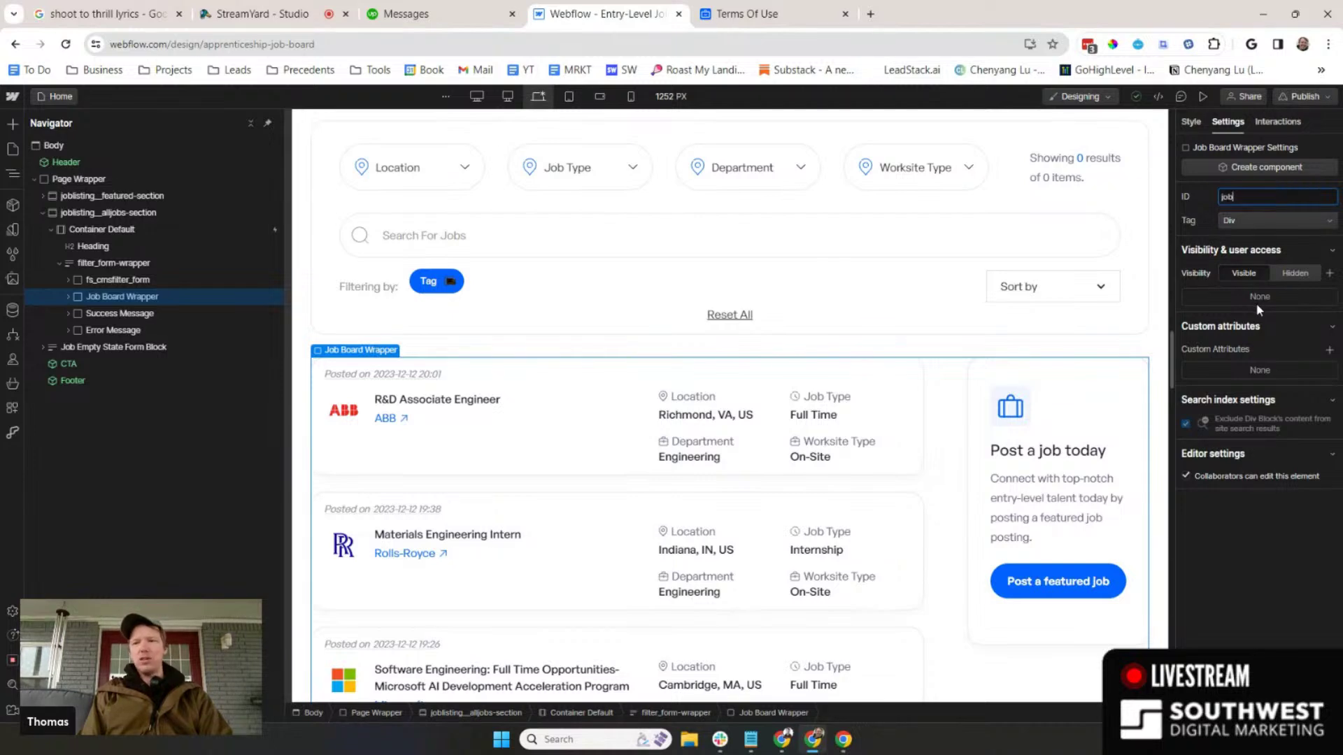
type("boar")
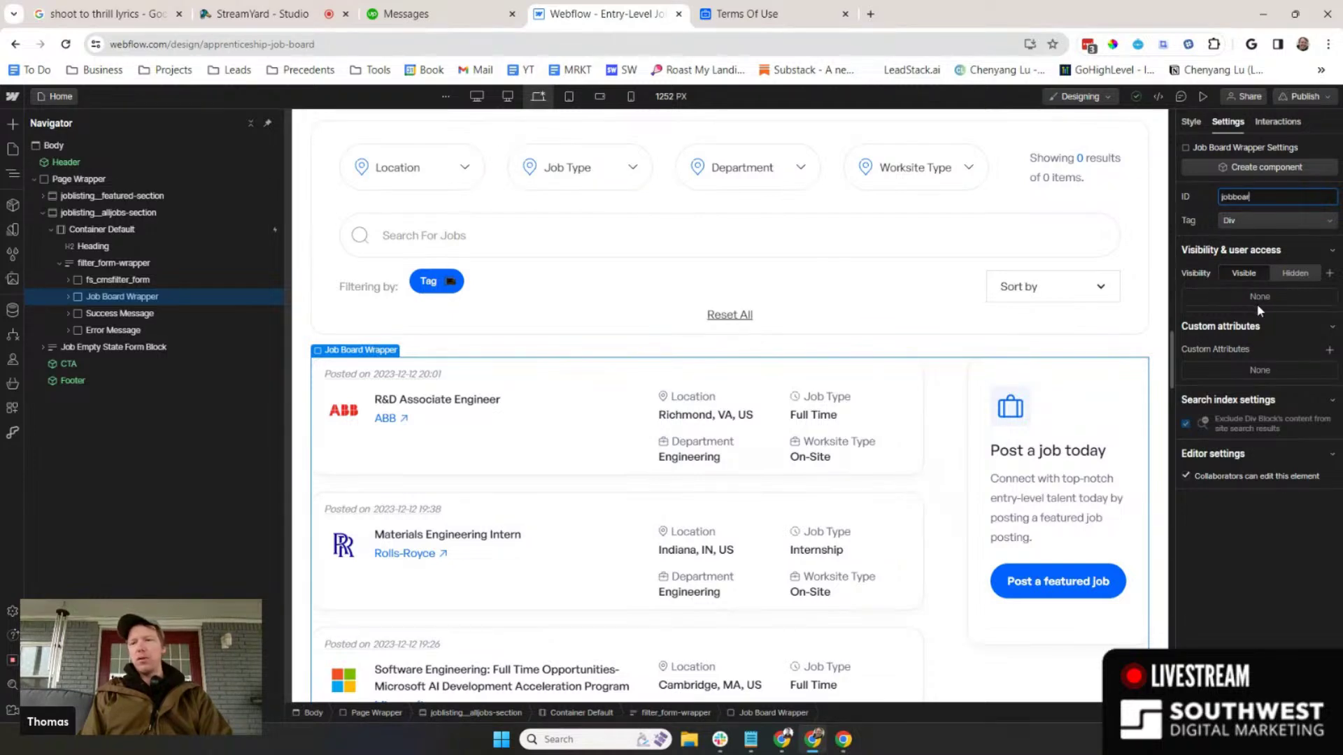
type("dwarpper_main")
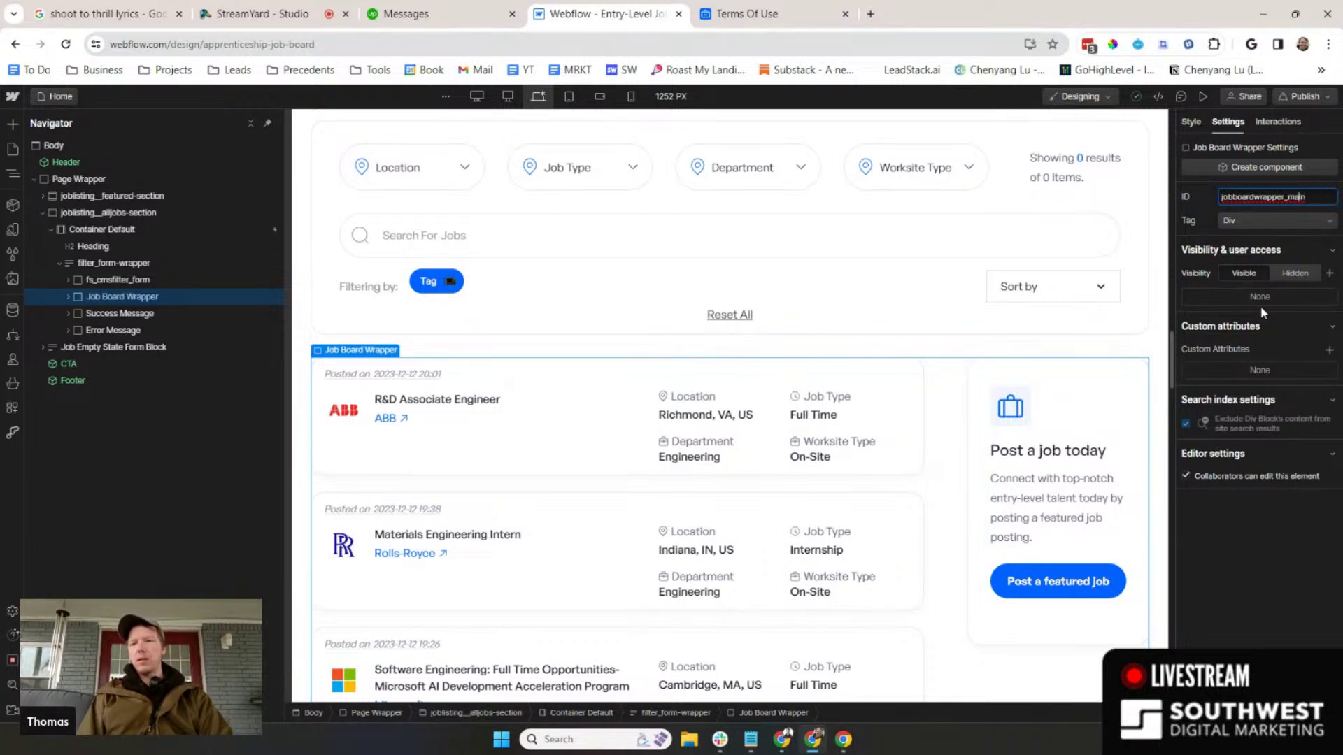
key("Left")
key("Left")
key("Left")
key("Left")
key("BackSpace")
type("0")
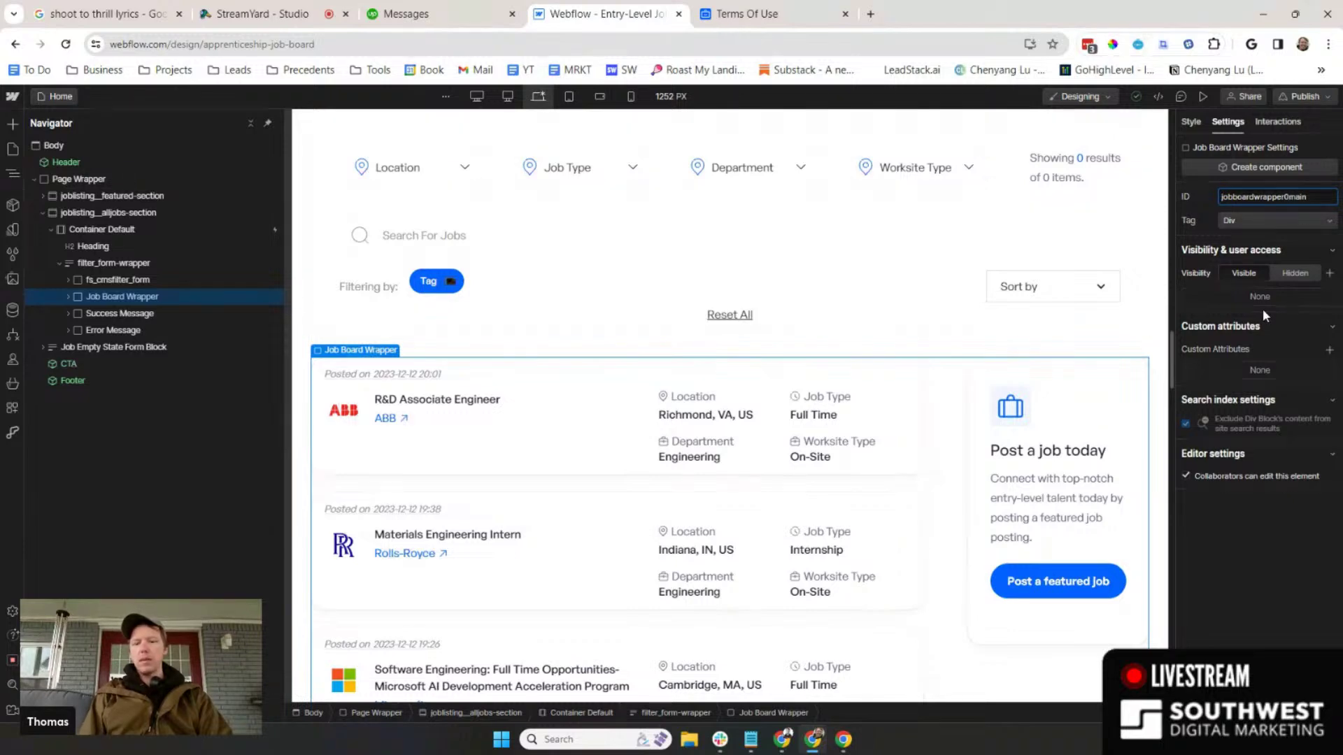
key("BackSpace")
type("-")
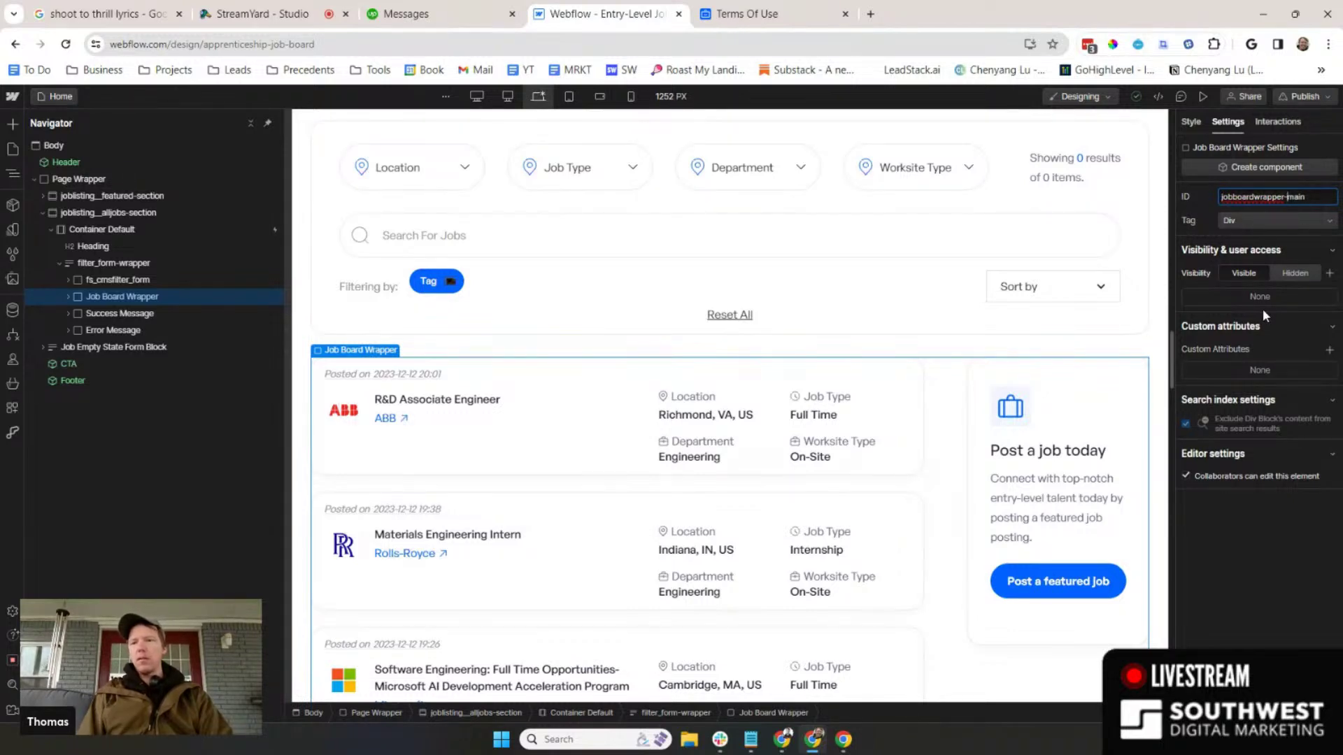
- Insert a double underscore after jobboard in the wrapper's ID so it reads jobboard__wrapper-main
key("Left")
key("Left")
key("Left")
key("Left")
key("Left")
key("Left")
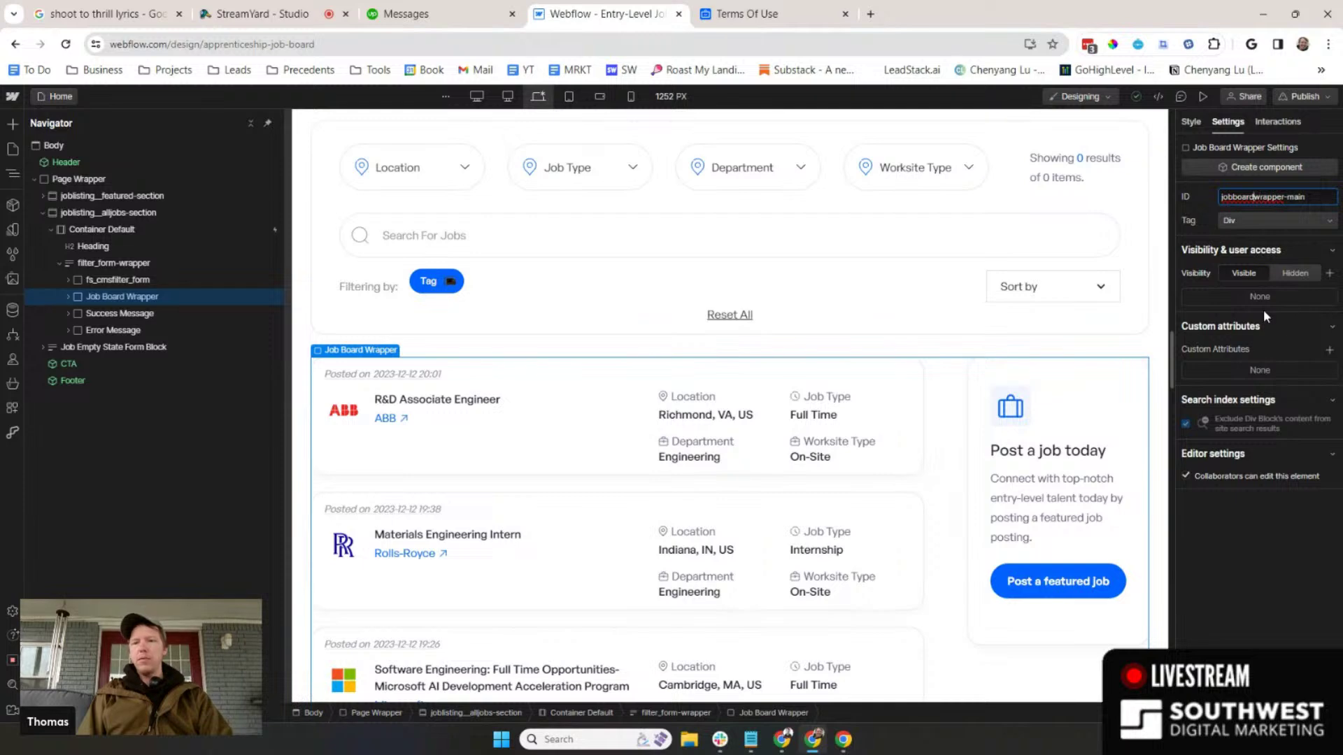
type("_")
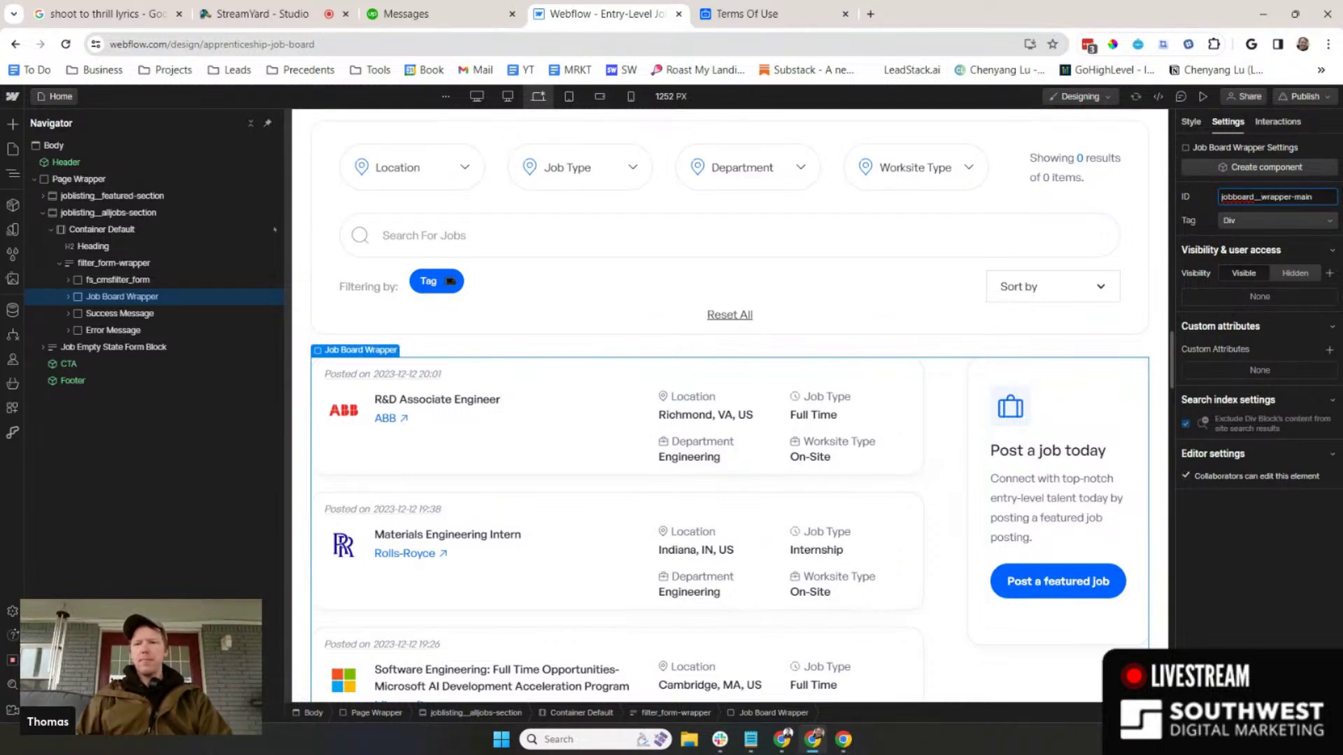
left_click(1238, 570)
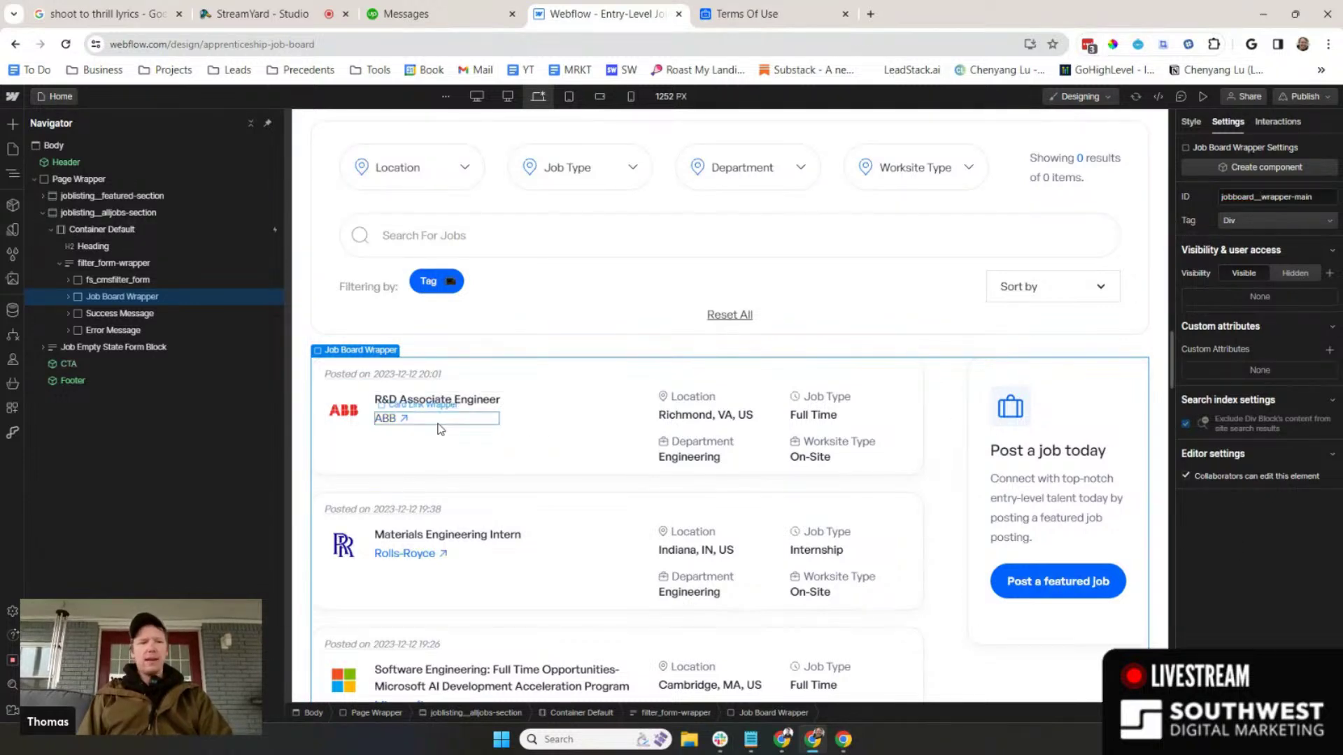
- Open the Footer component at the end of the Home page for editing
scroll(696, 449, "down", 10)
scroll(702, 452, "down", 10)
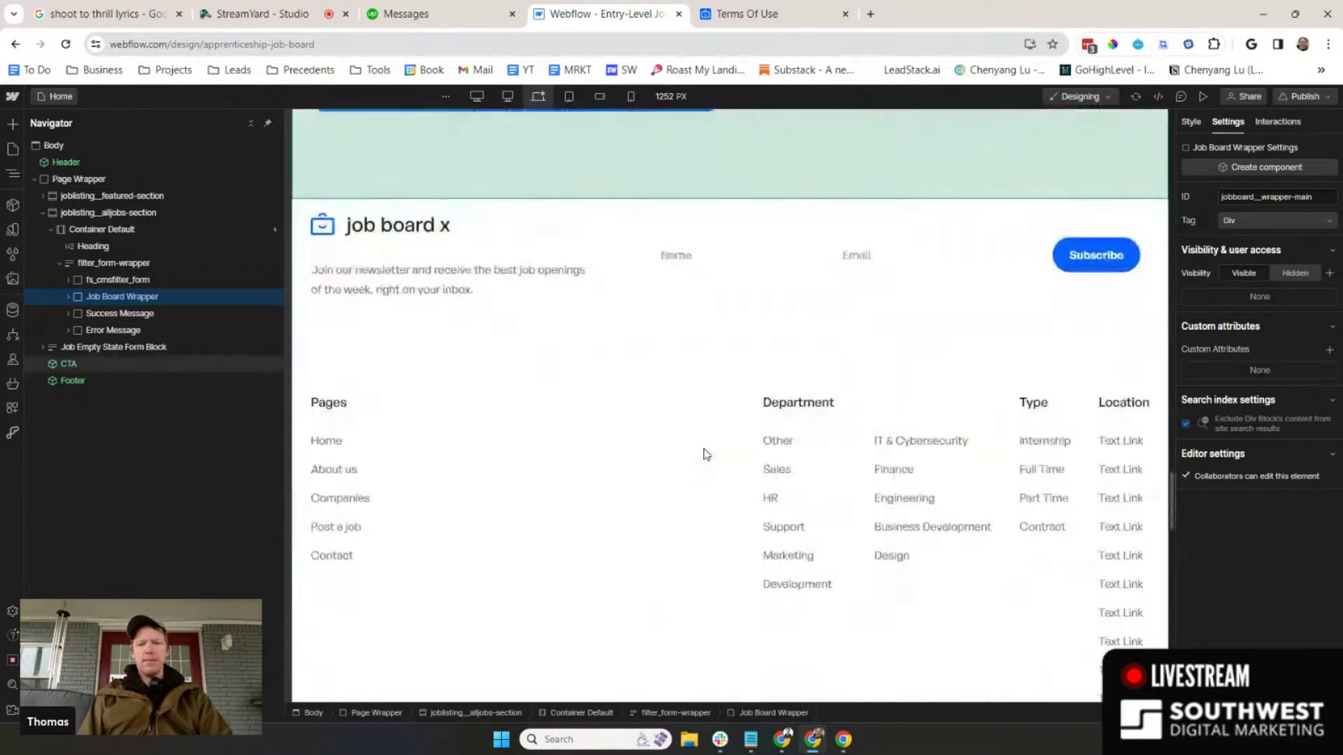
left_click(1039, 402)
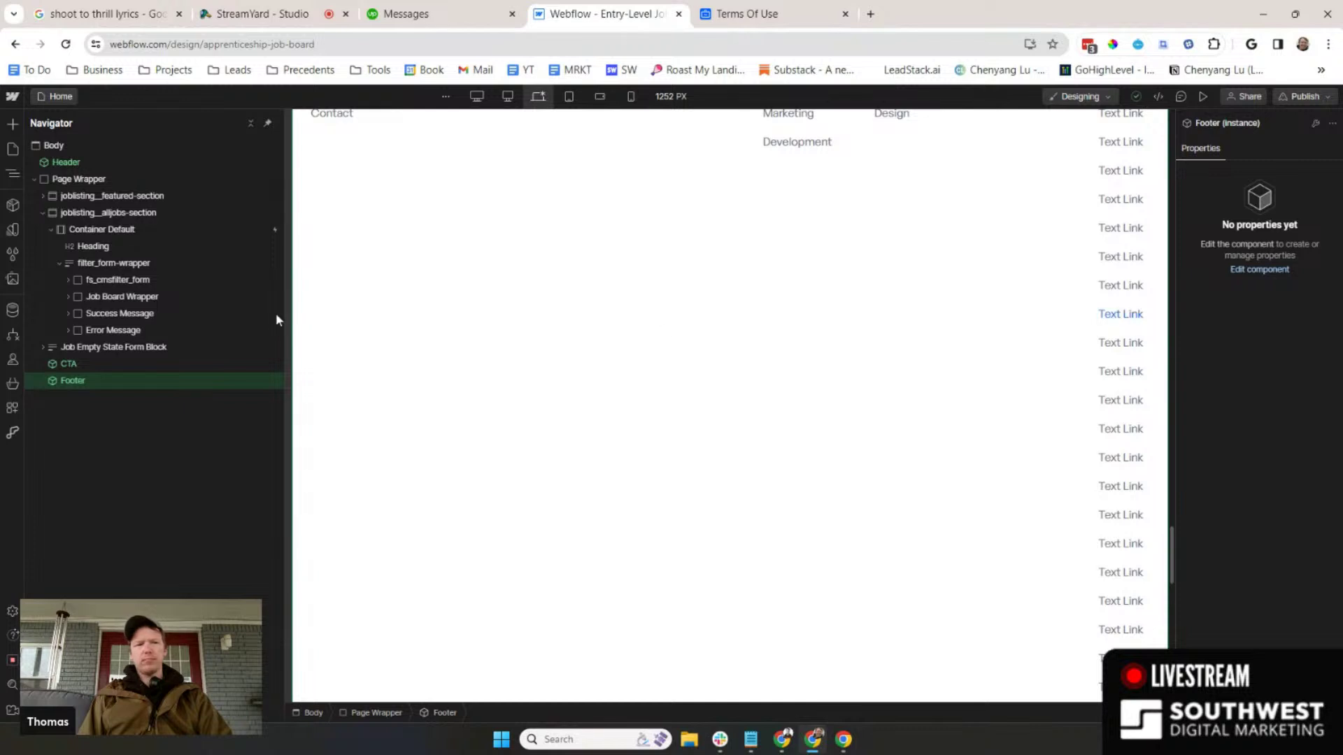
scroll(1050, 364, "up", 5)
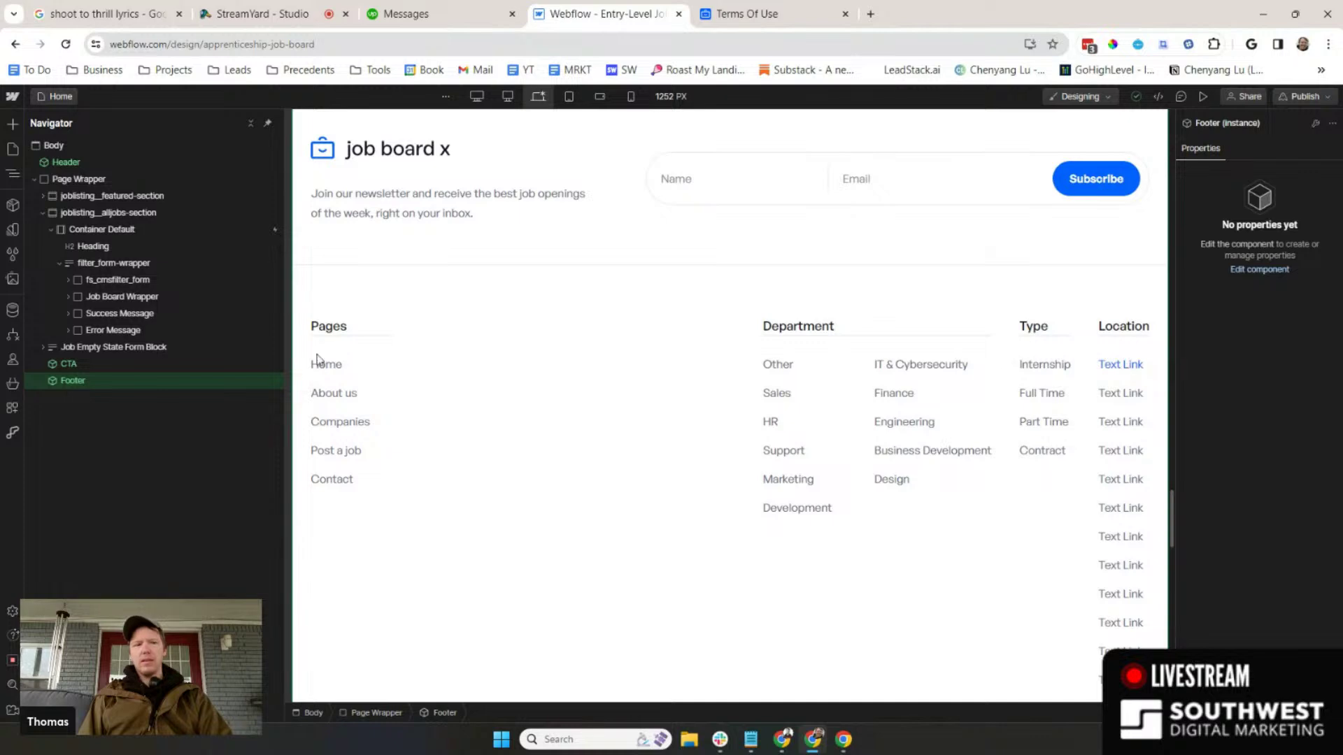
left_click(69, 364)
double_click(78, 381)
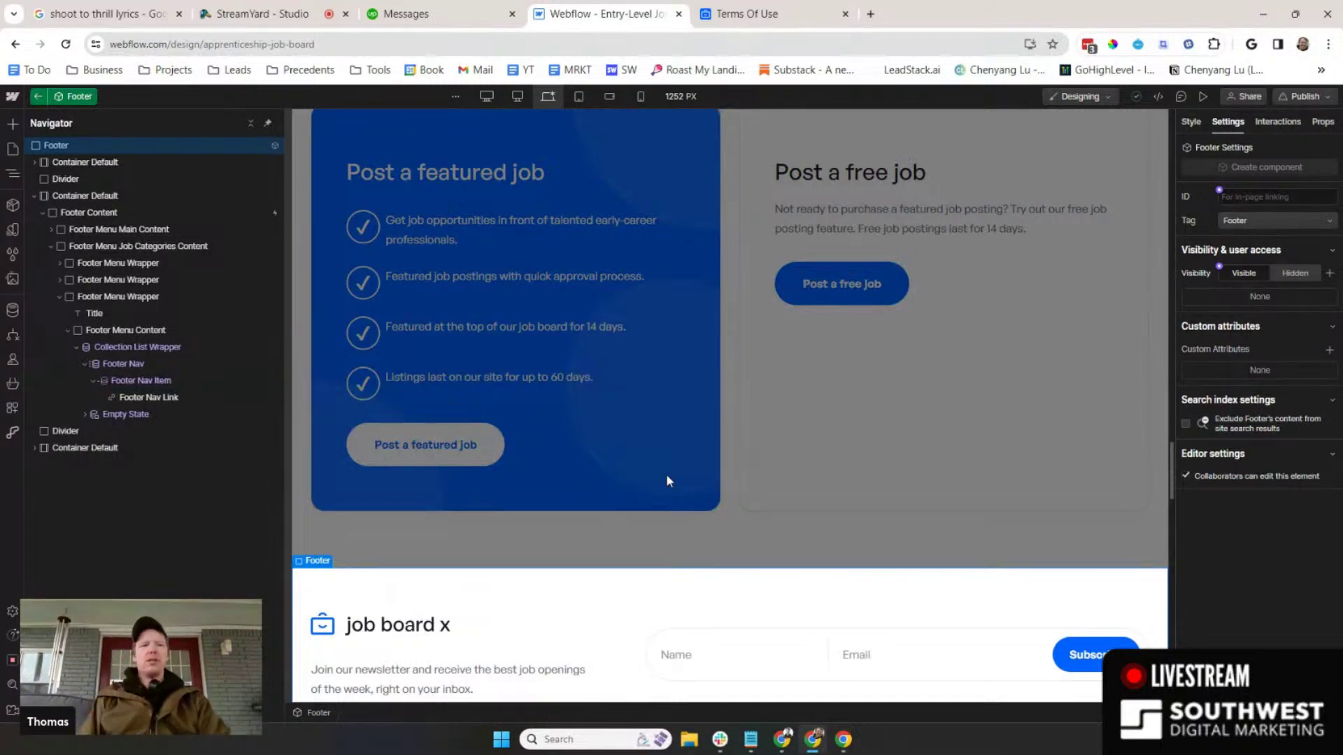
- Switch to StreamYard and send "Word up homie" in the private chat
left_click(253, 15)
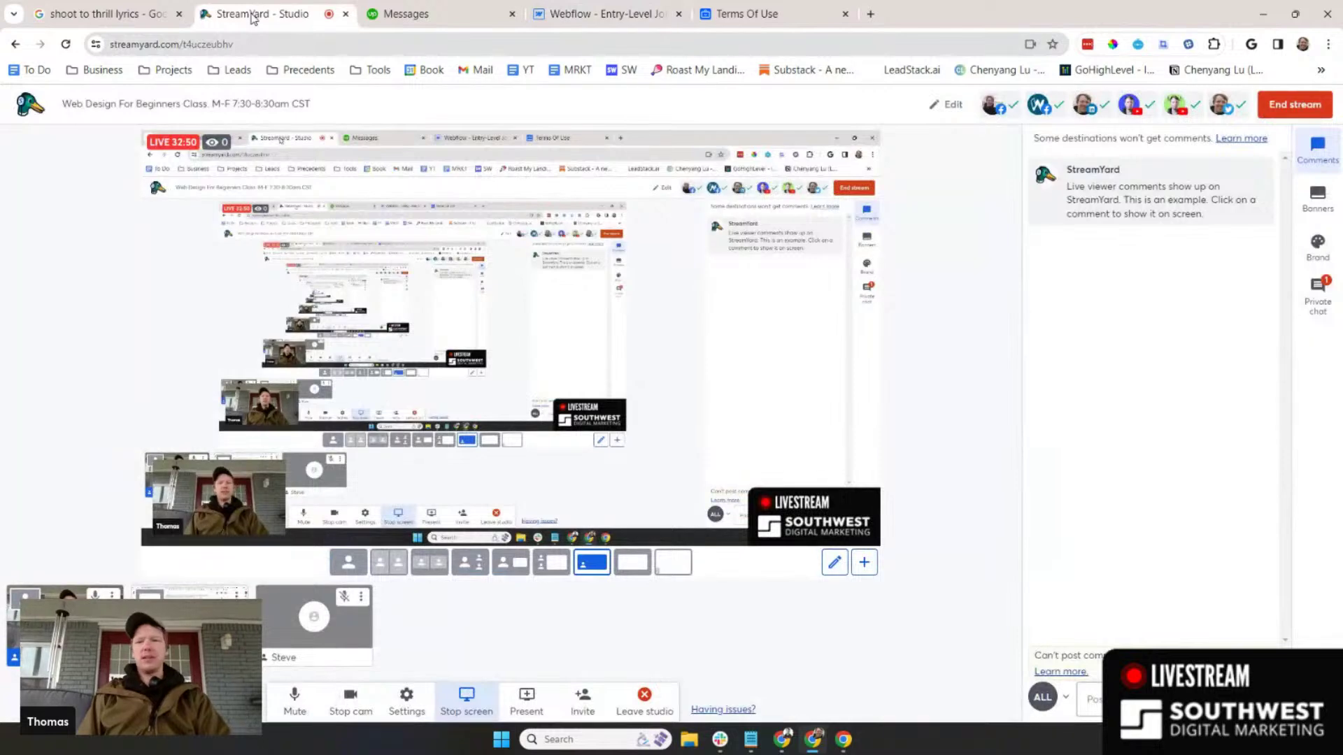
left_click(1318, 294)
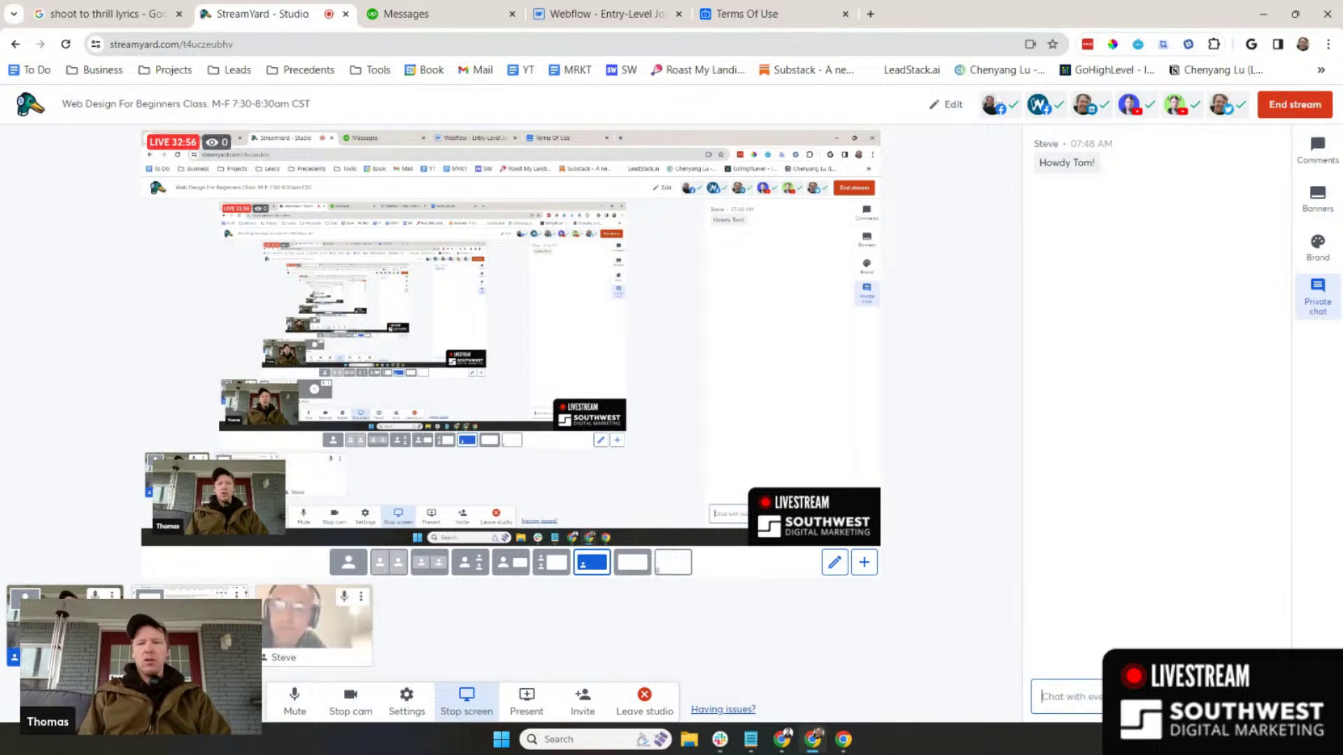
type("Word up homie")
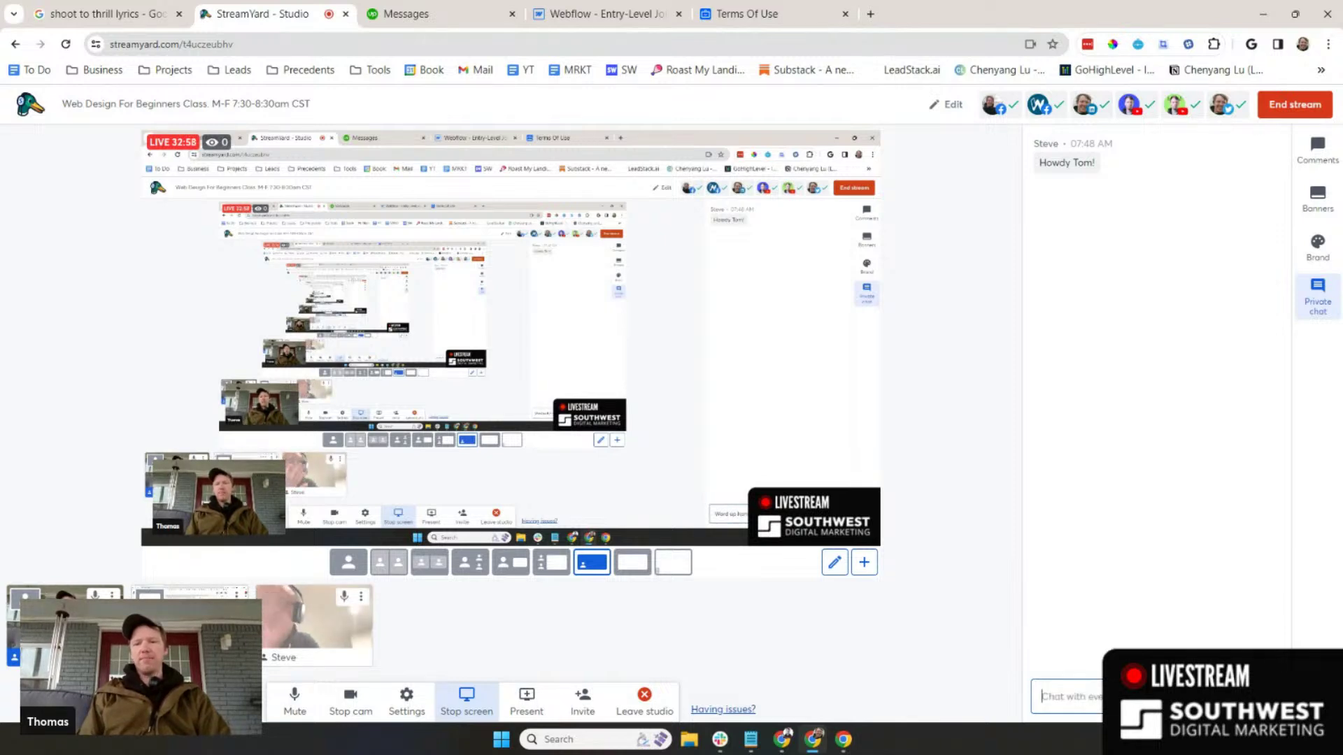
key("Return")
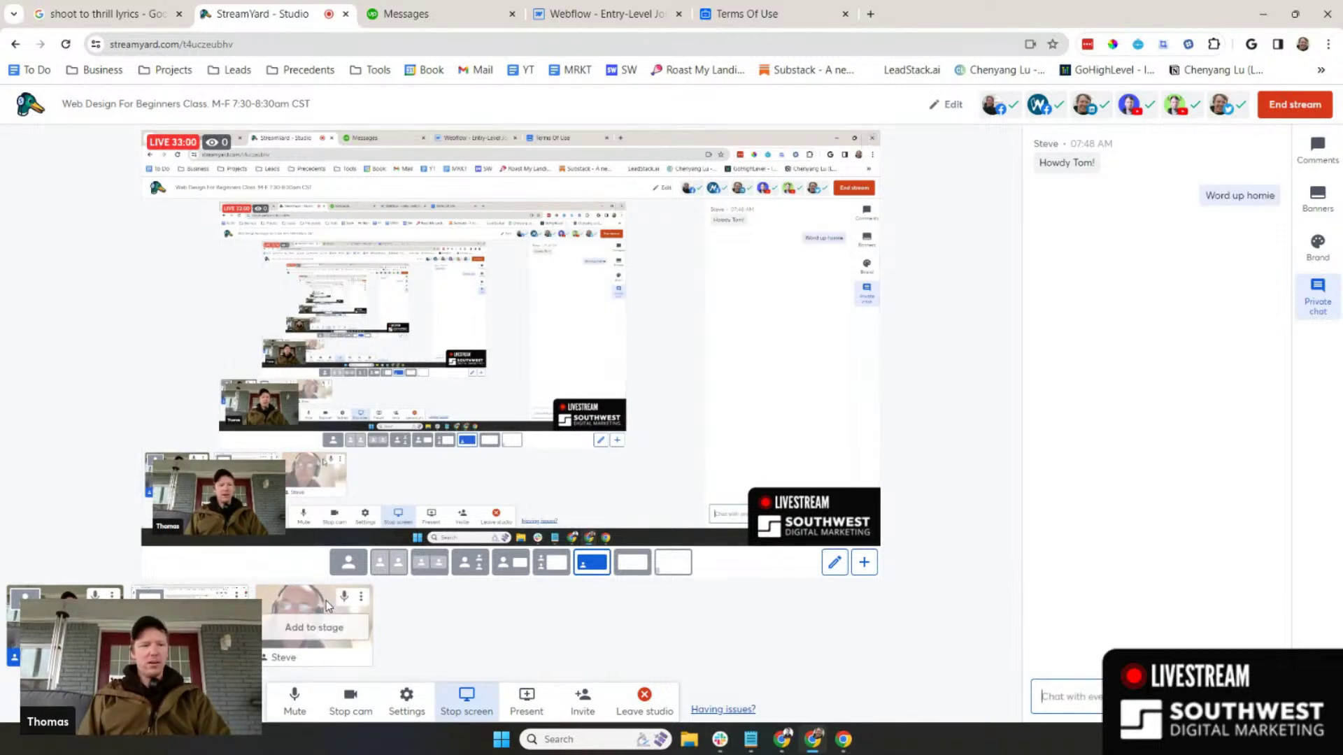
- Add the waiting guest to the livestream stage and return to the Footer component in Webflow
mouse_move(297, 654)
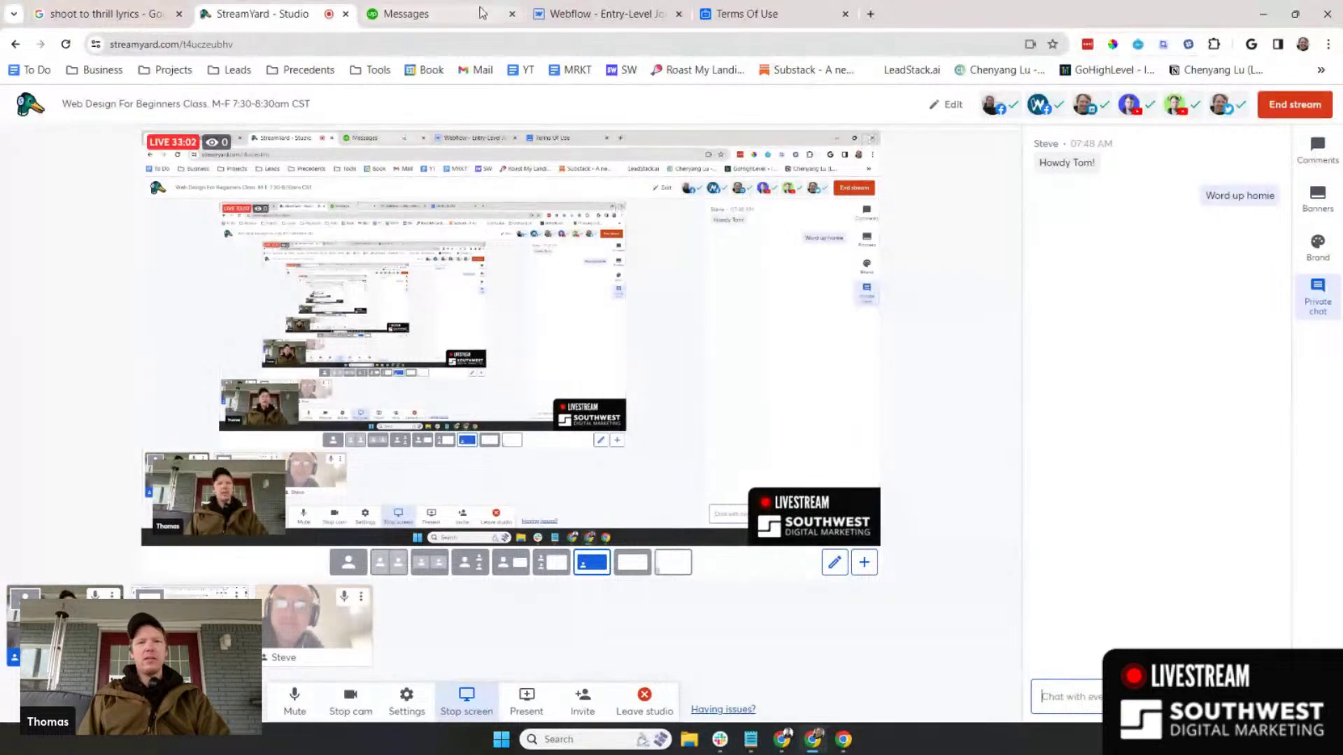
mouse_move(440, 16)
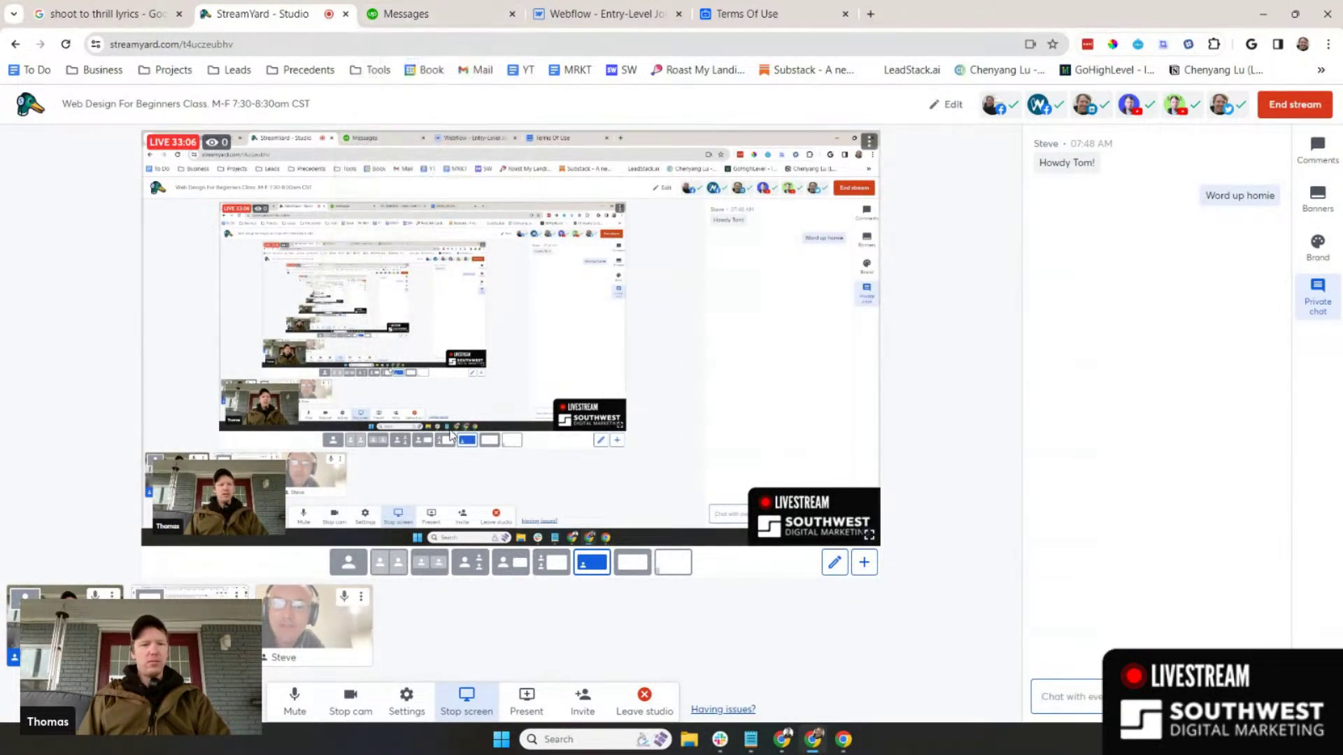
left_click(312, 633)
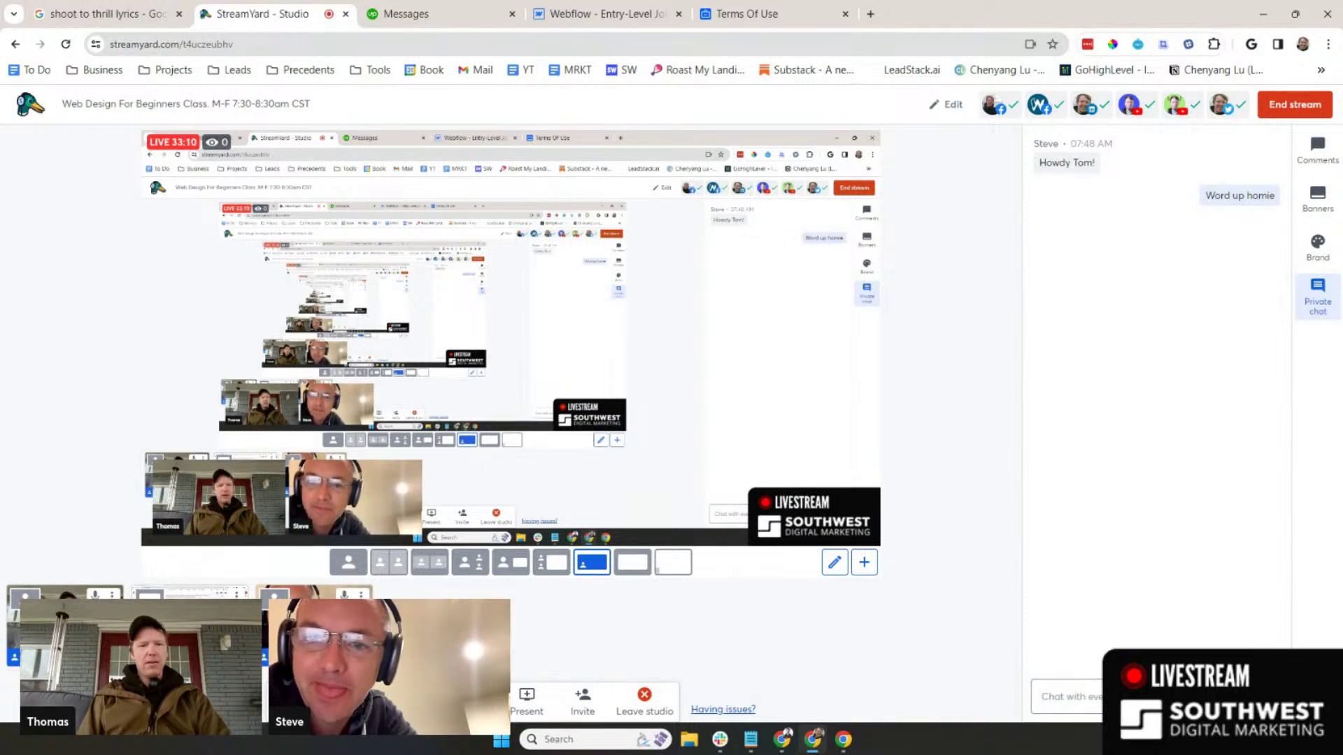
left_click(609, 15)
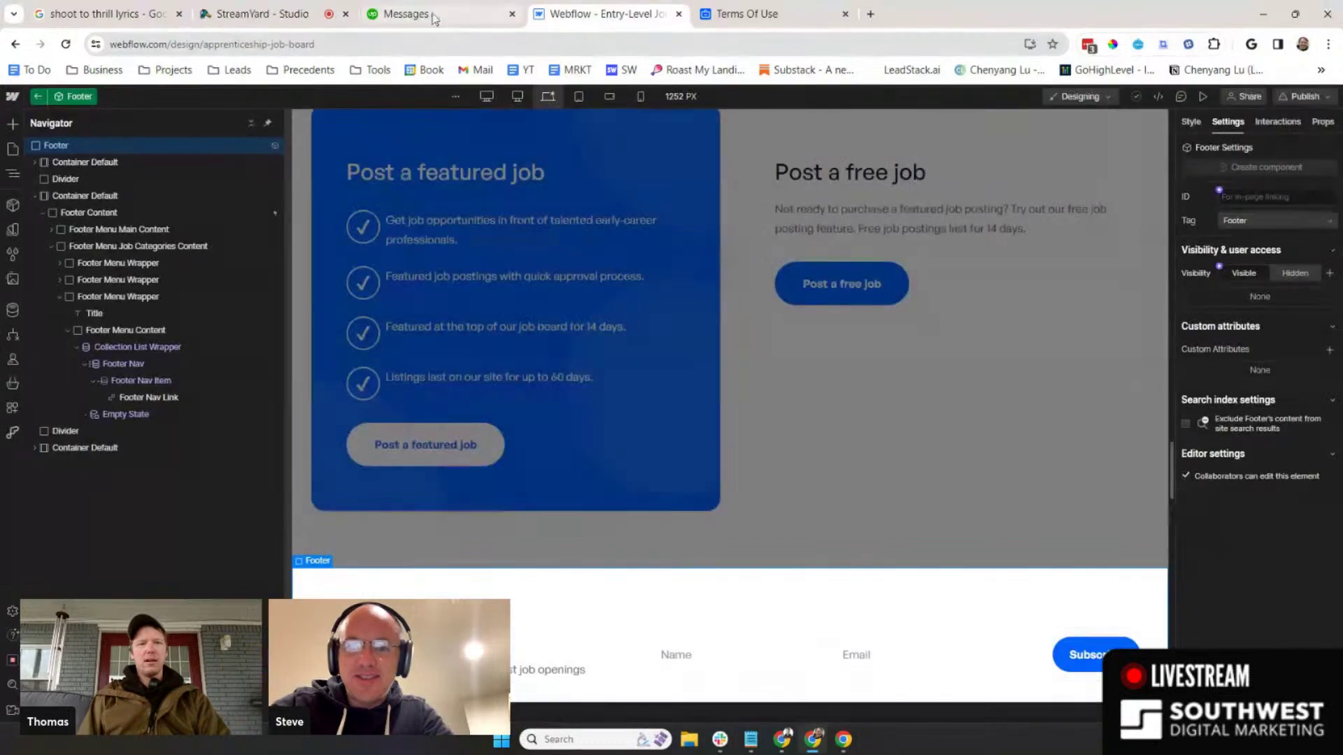
left_click(268, 16)
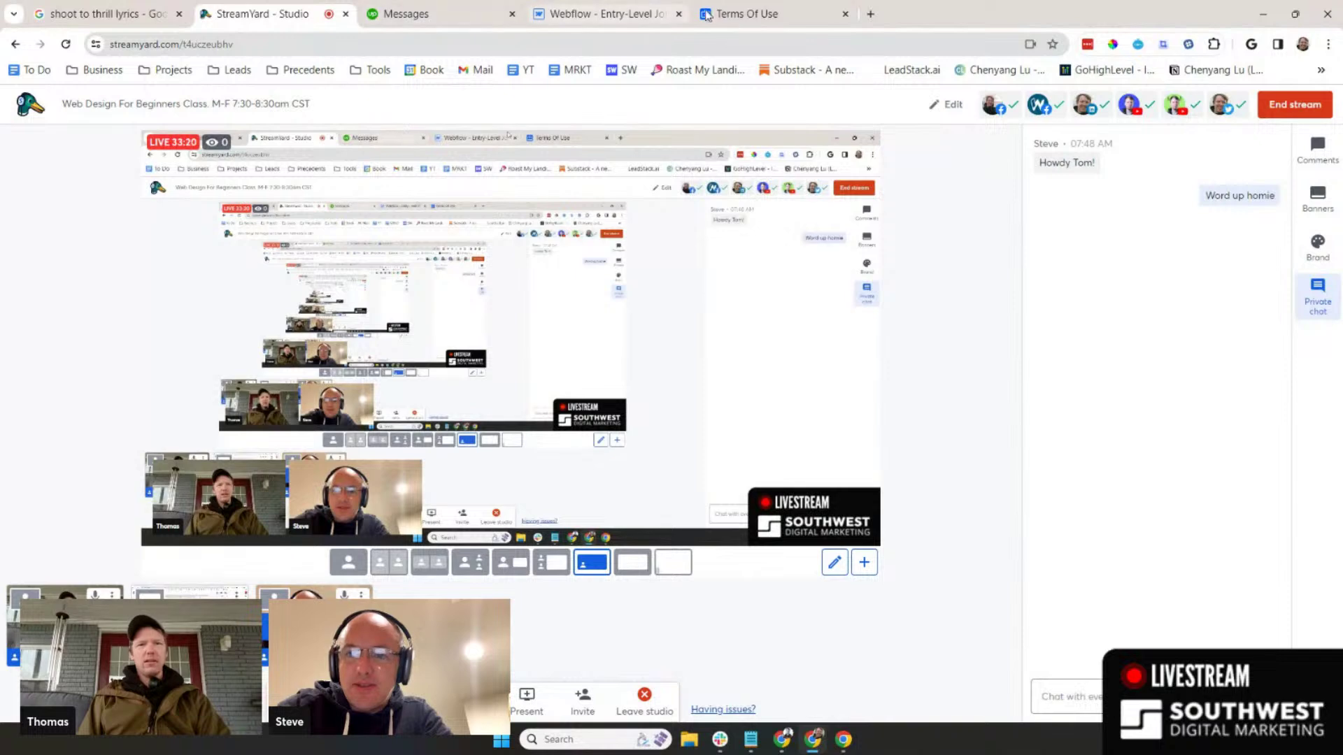
left_click(603, 14)
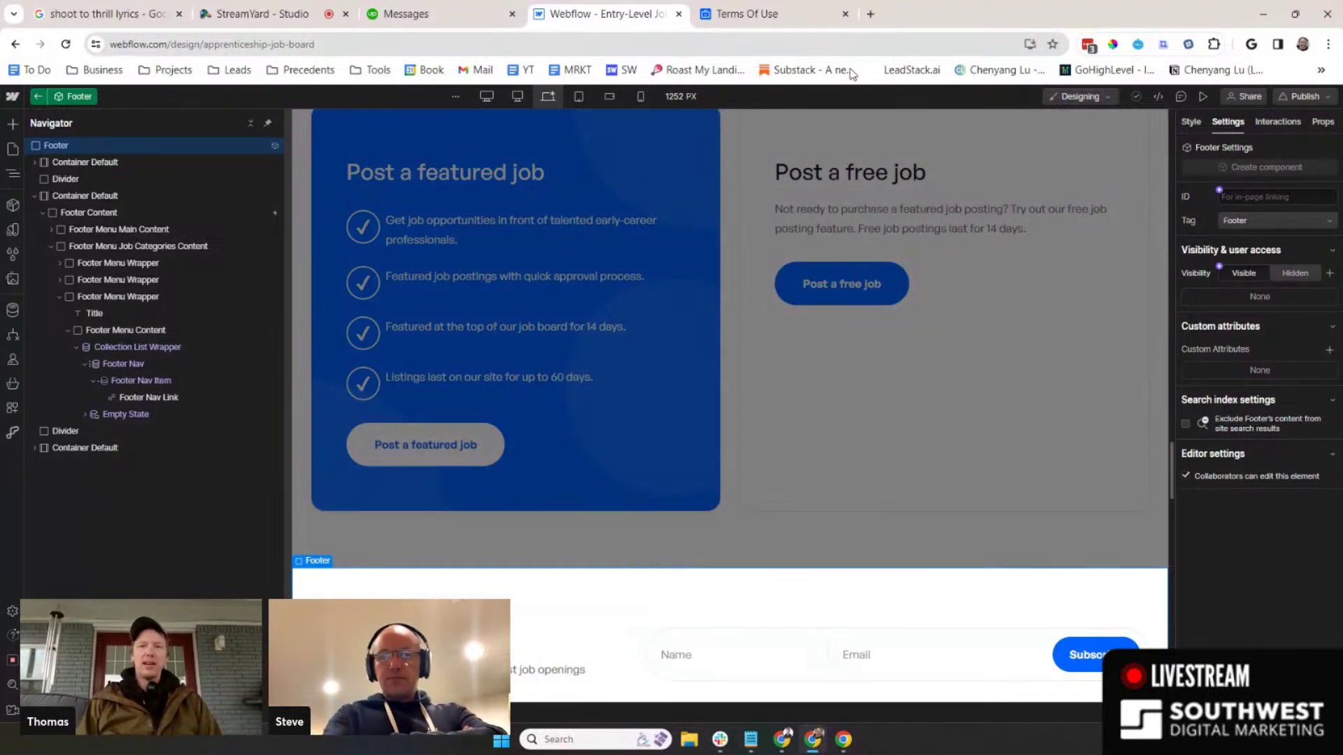
- Open the Relume website, relume.io, in a new browser tab
left_click(870, 14)
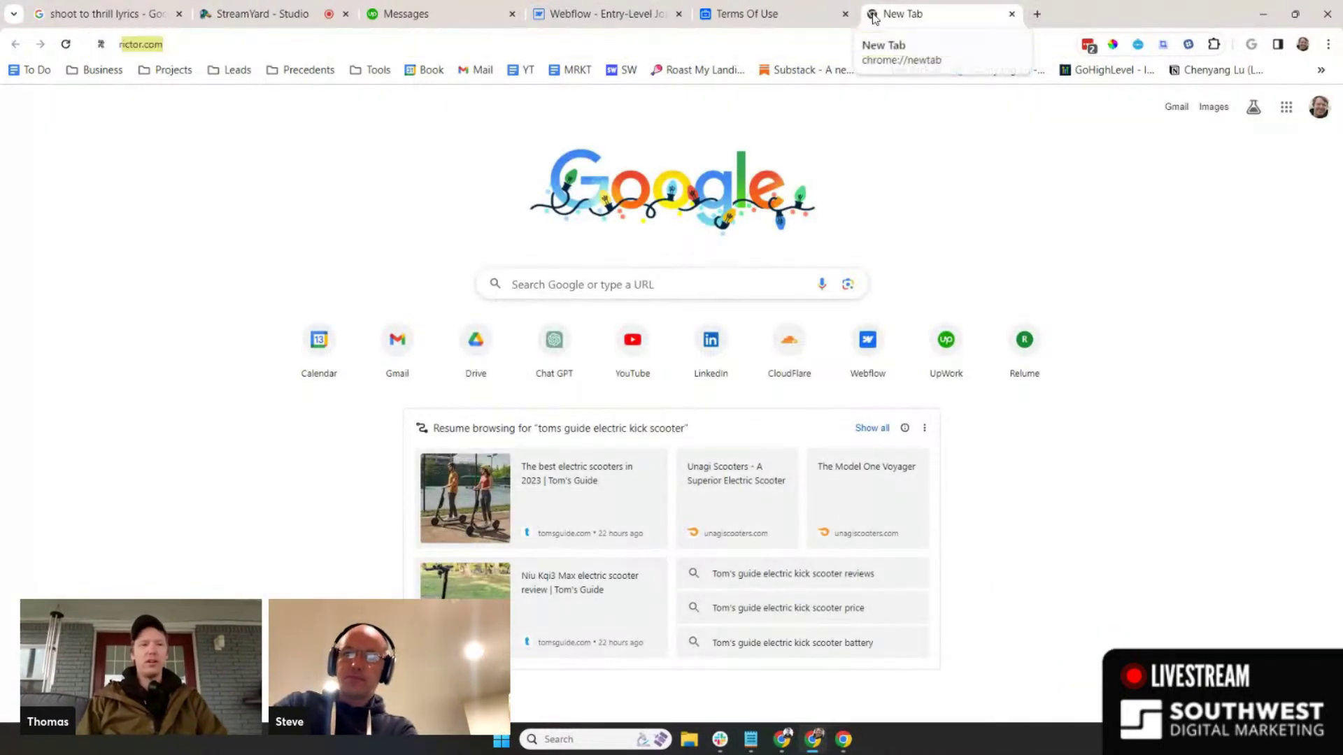
type("re")
key("Return")
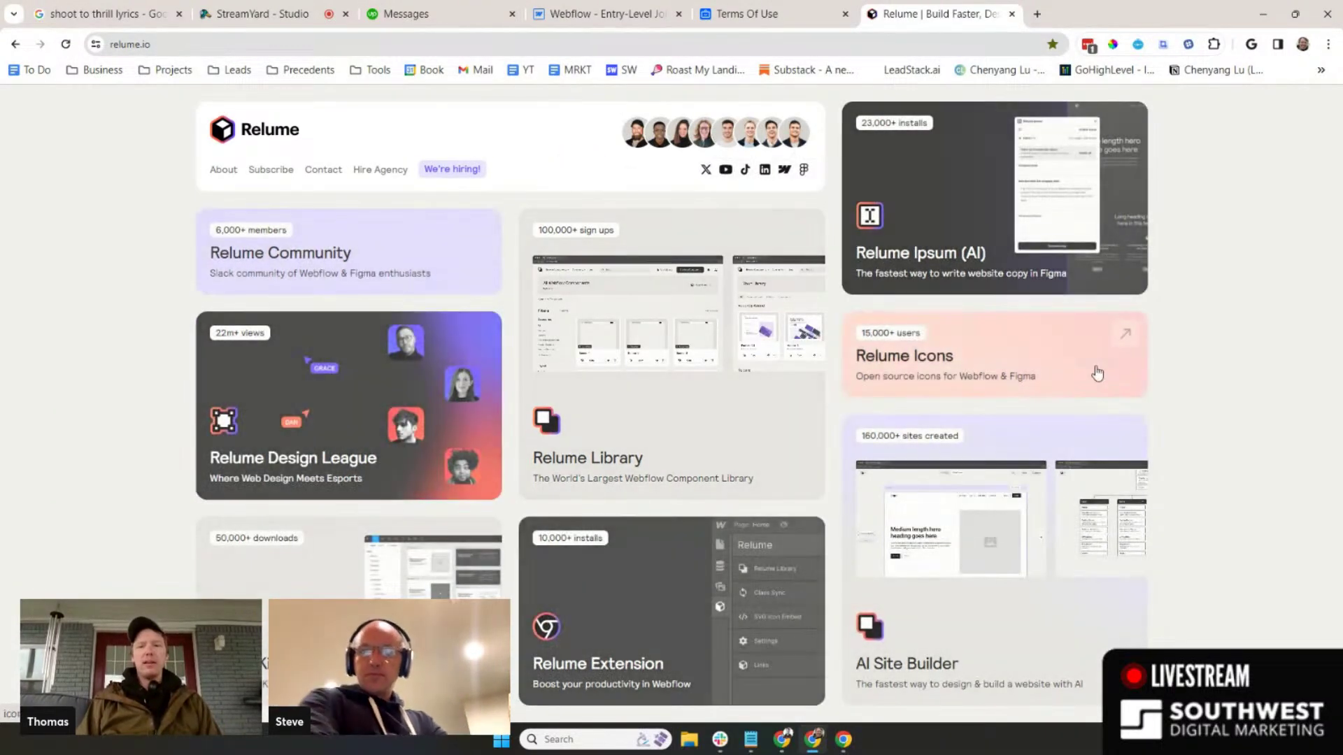
- Open the Relume Library website and start building a new site
left_click(644, 369)
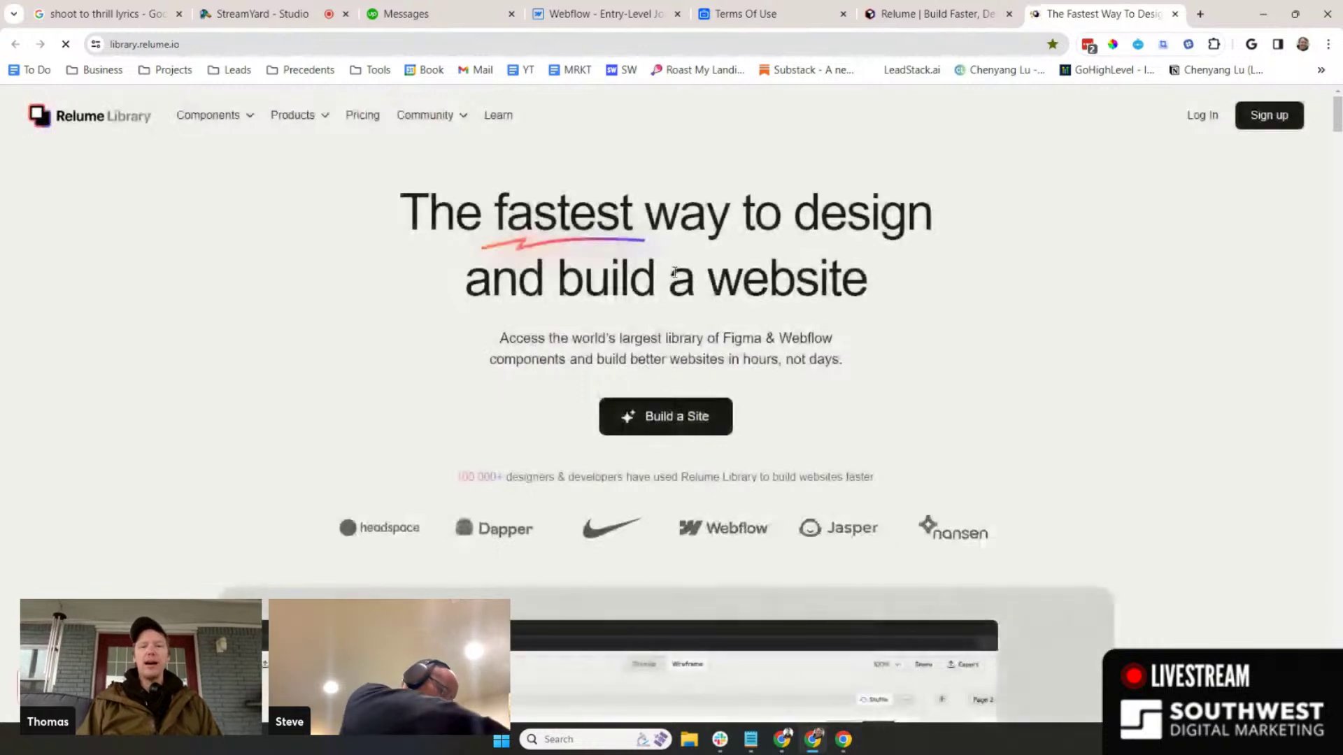
left_click(675, 418)
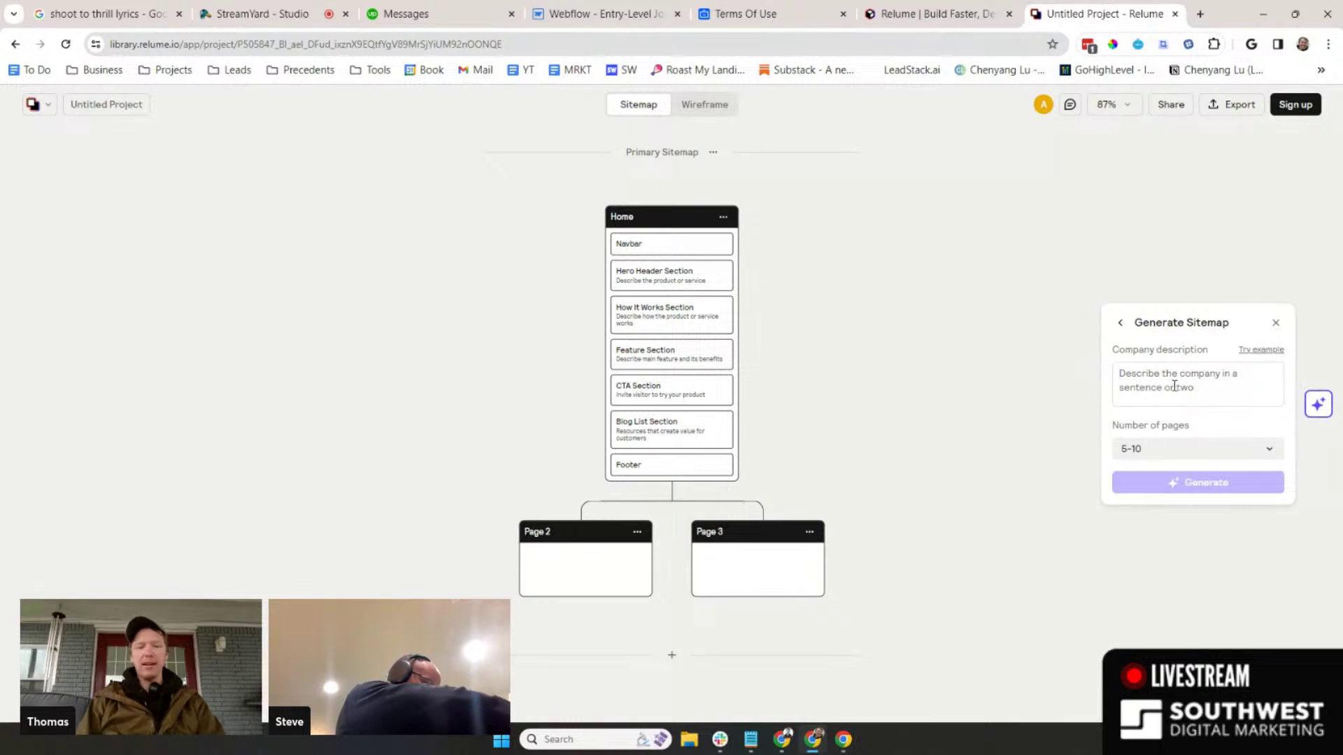
- Generate a sitemap of 5-10 pages with the company description "a company that specializes in tennis coaching for busy ceos"
type("create")
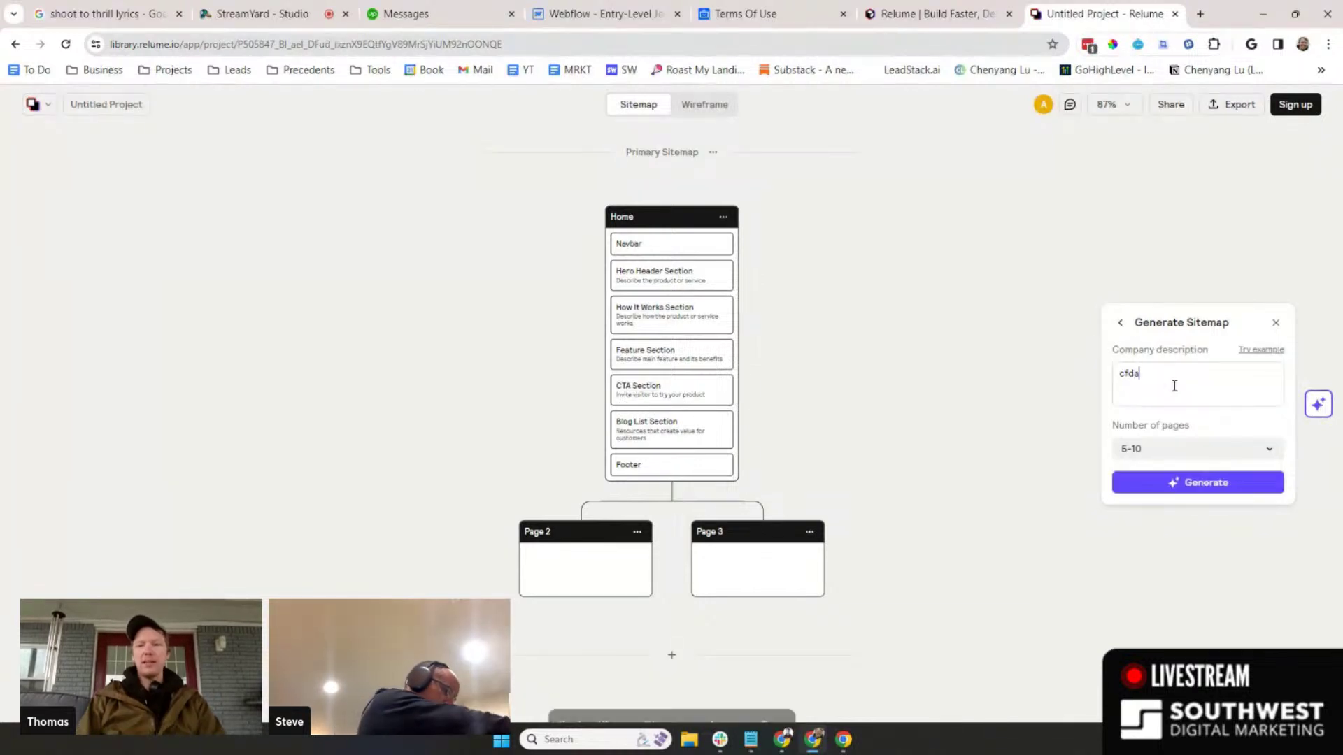
key("BackSpace")
key("BackSpace")
key("BackSpace")
key("BackSpace")
key("BackSpace")
key("BackSpace")
type("c")
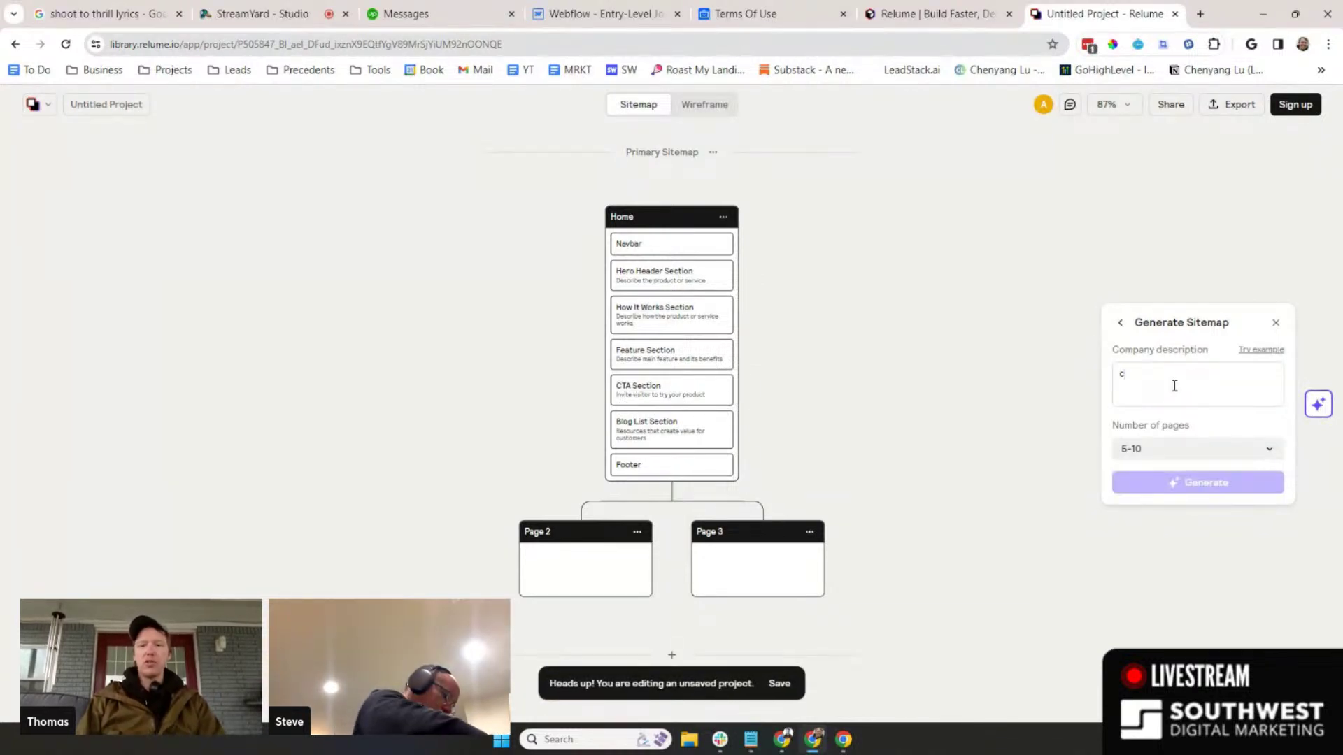
key("BackSpace")
type("a company that specializes")
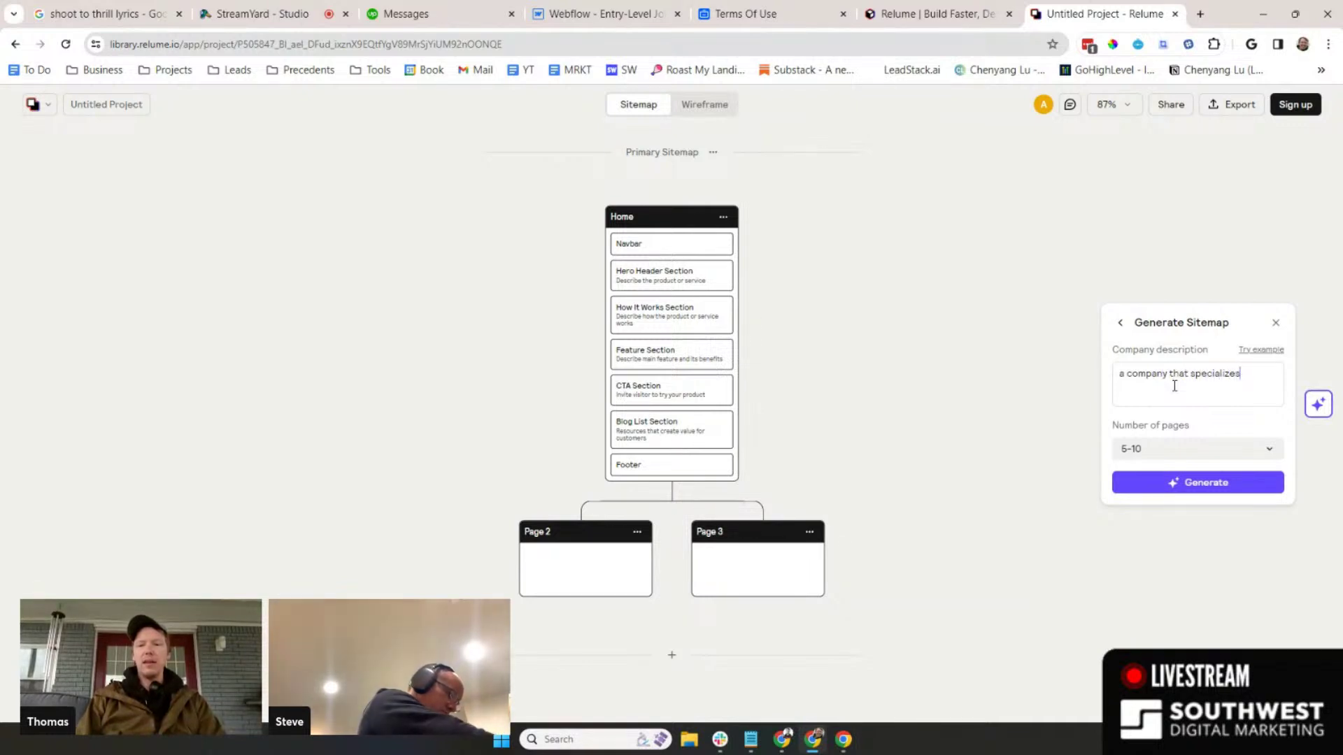
type("ennis coaching for busy ceos")
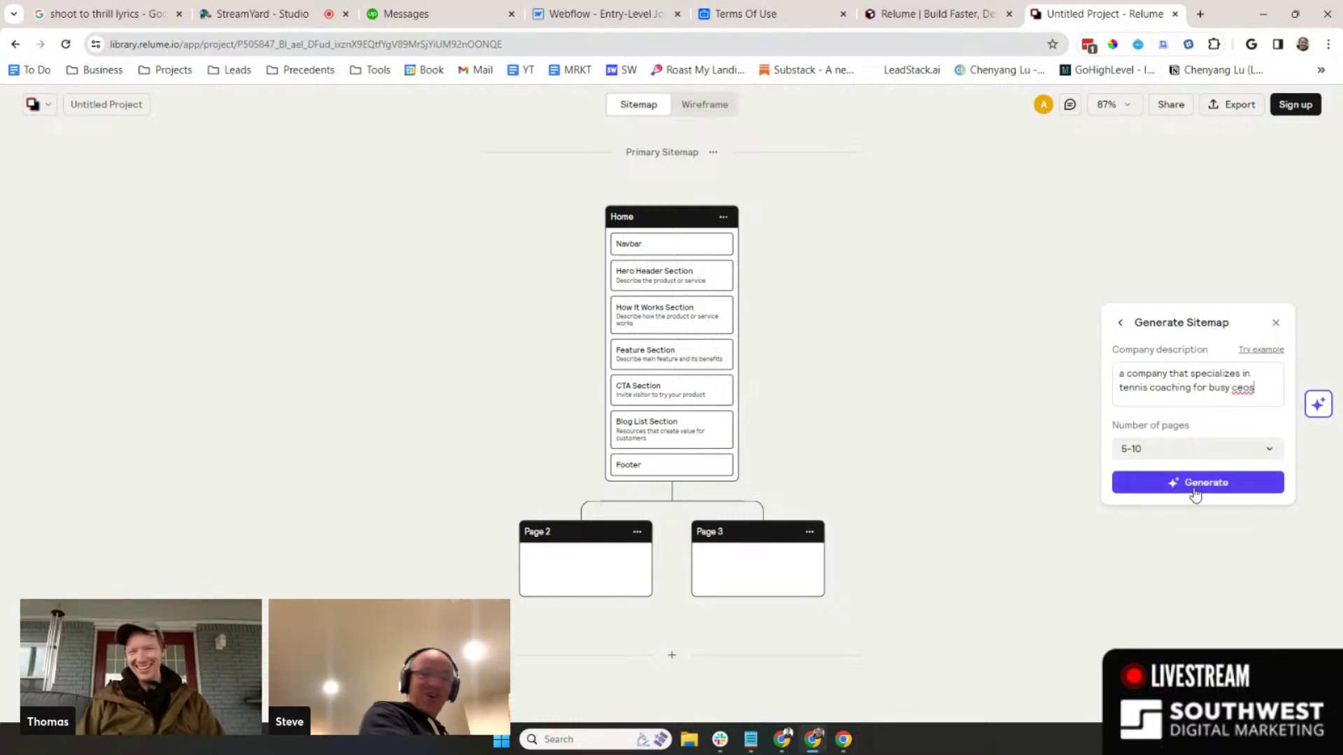
left_click(1169, 448)
left_click(1064, 495)
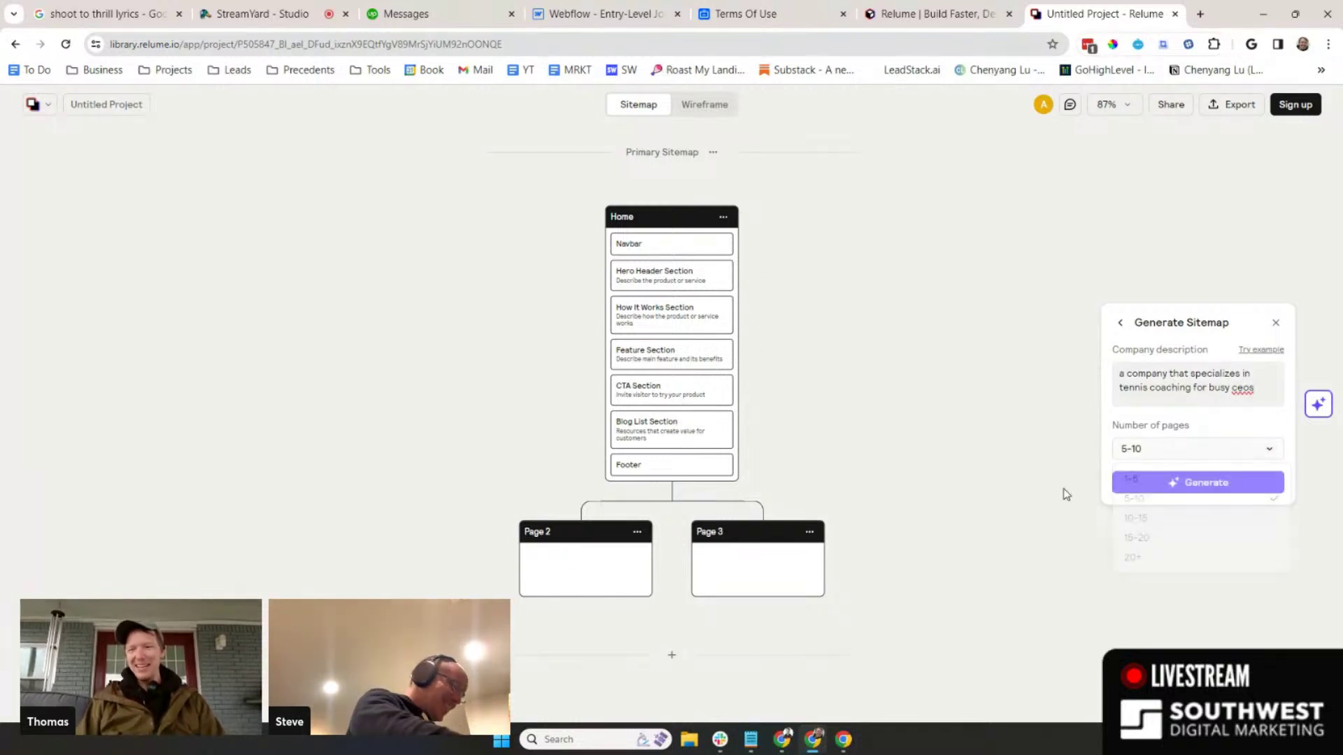
left_click(1154, 493)
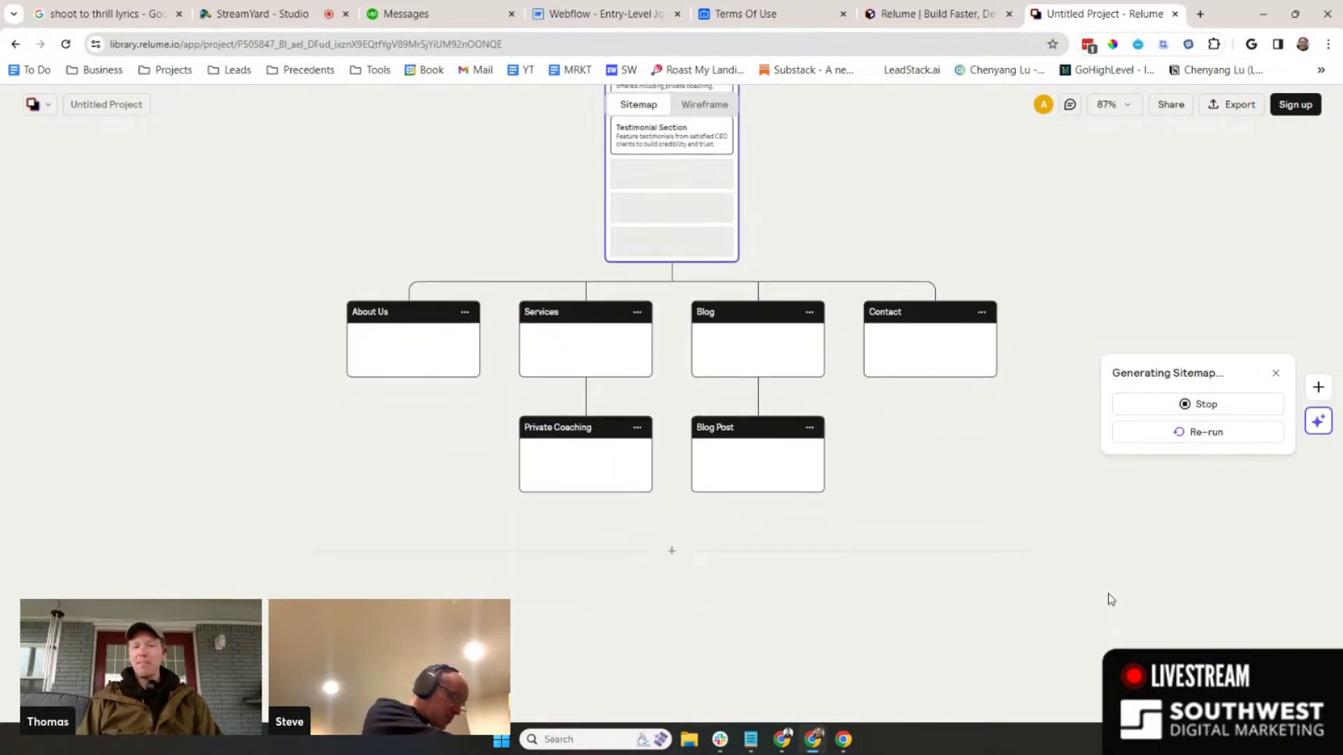
- Examine the generated sitemap, including the Home page sections and the Services, Private Coaching, Blog, Blog Post and Contact pages
mouse_move(616, 505)
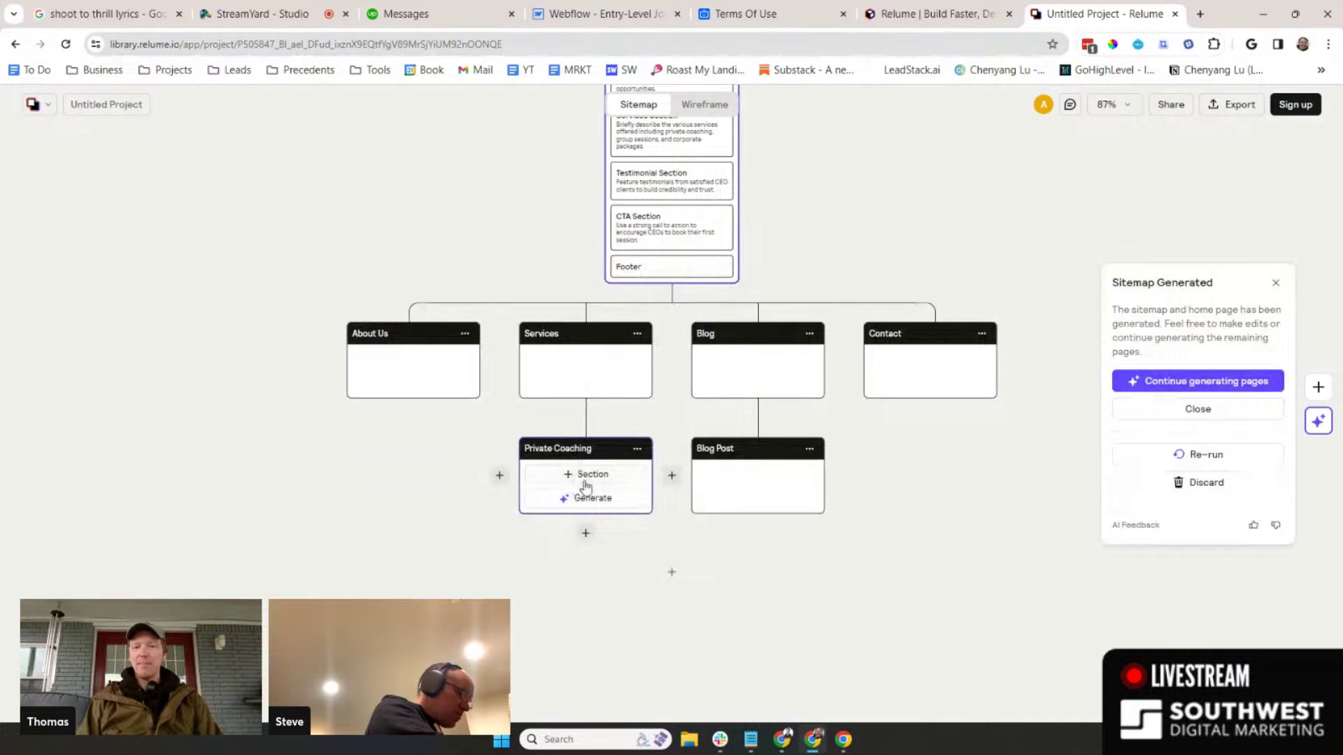
mouse_move(581, 367)
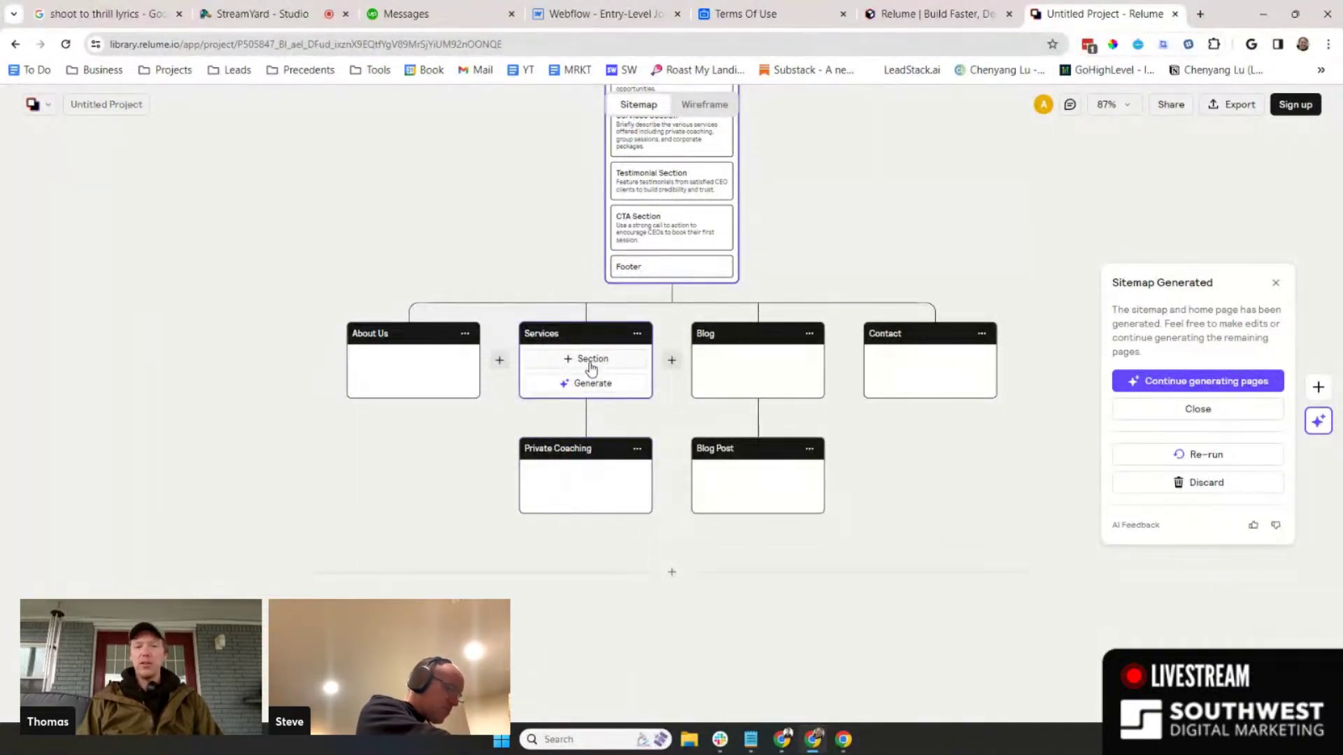
mouse_move(597, 471)
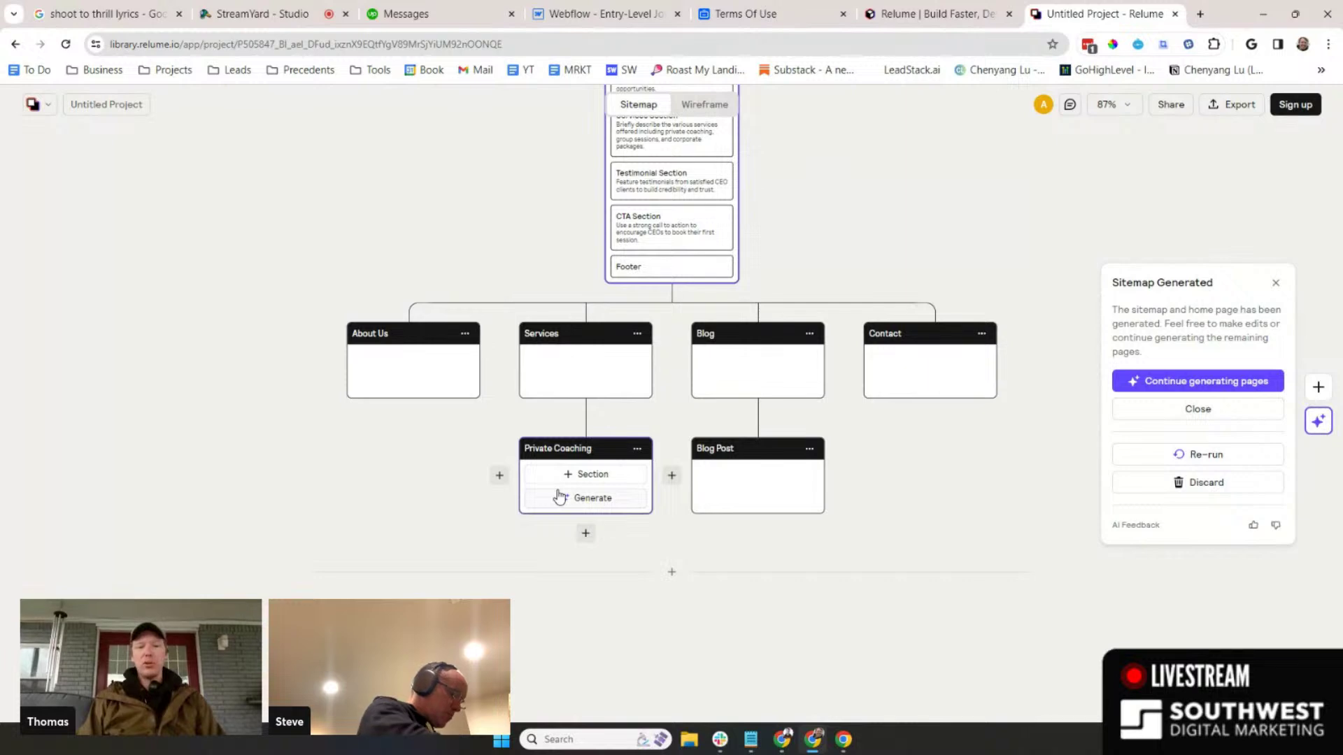
scroll(863, 502, "up", 1)
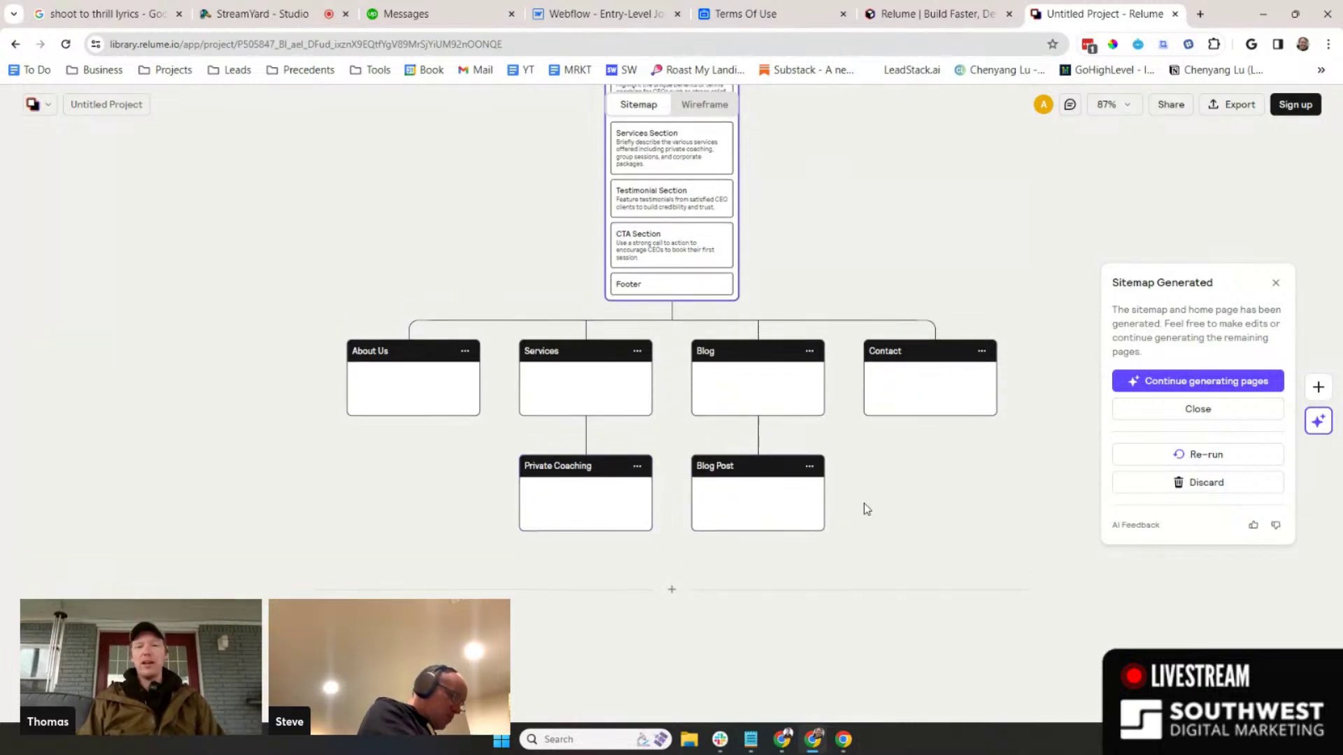
mouse_move(716, 363)
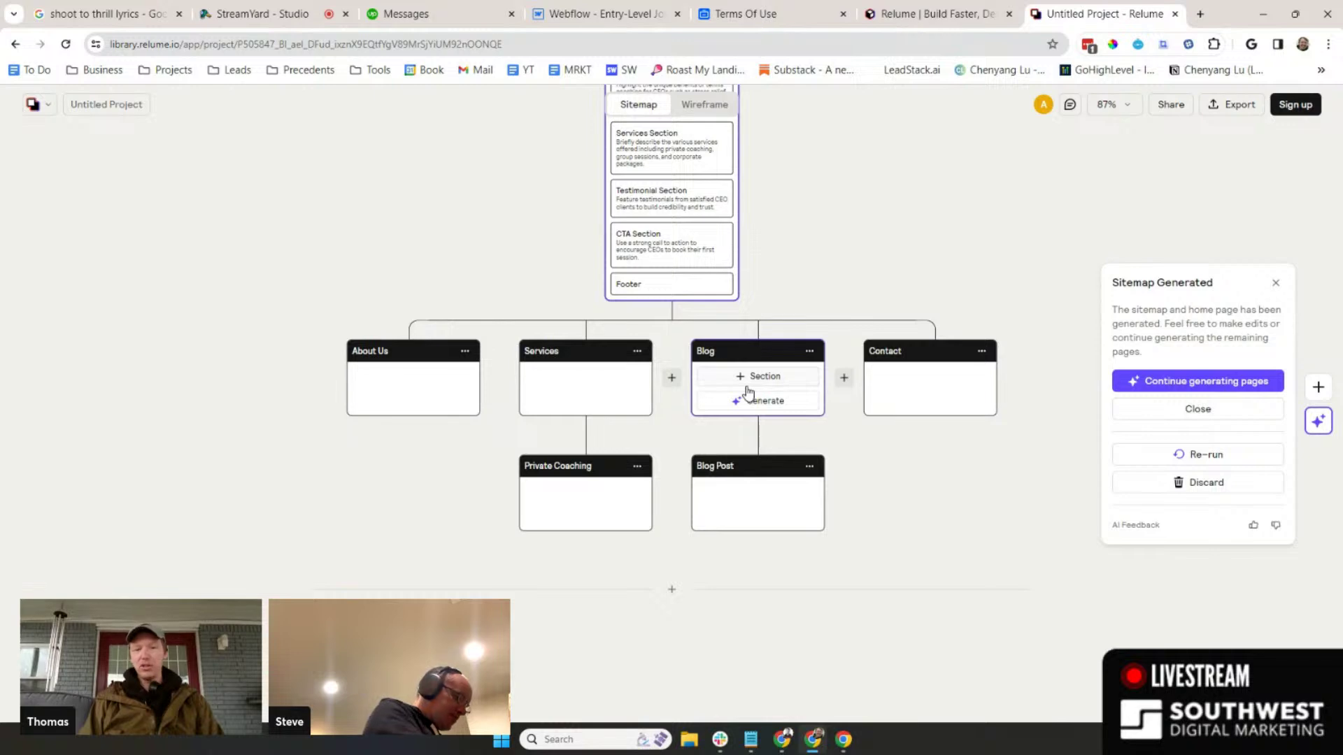
mouse_move(751, 483)
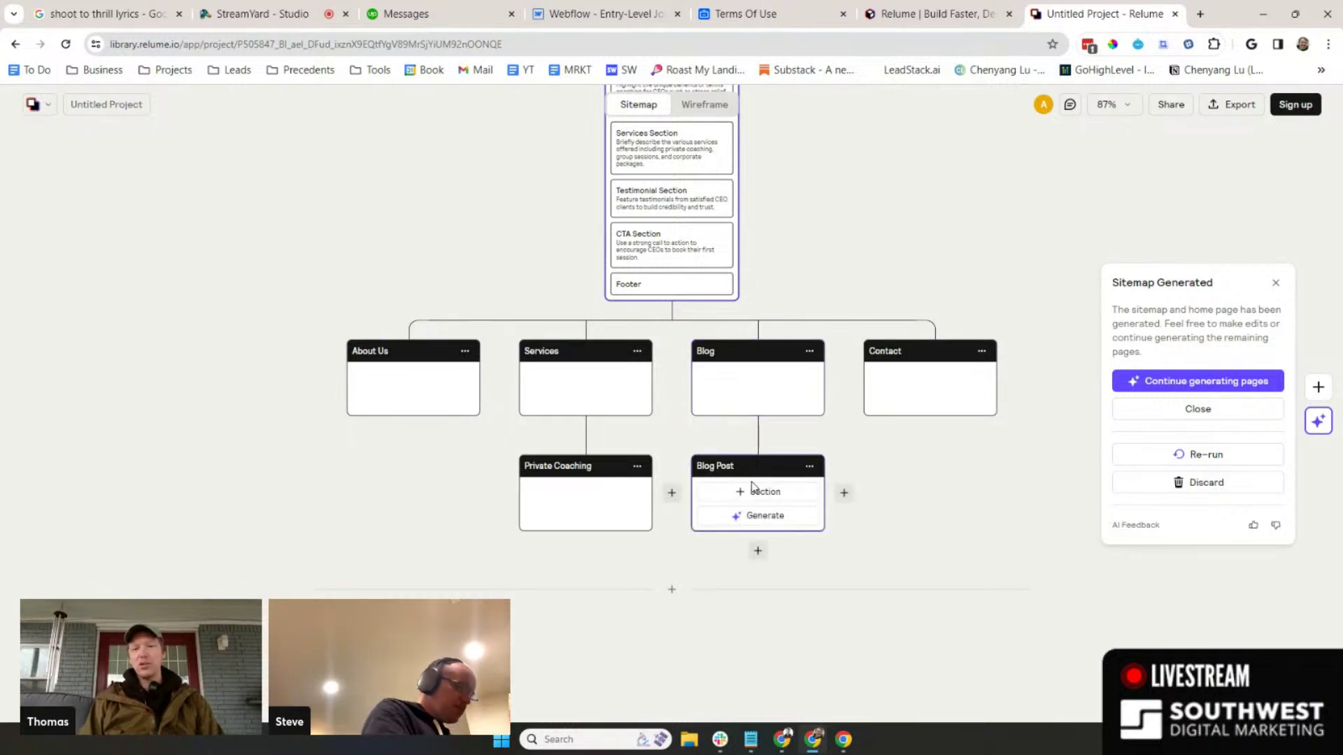
scroll(968, 563, "up", 5)
mouse_move(968, 560)
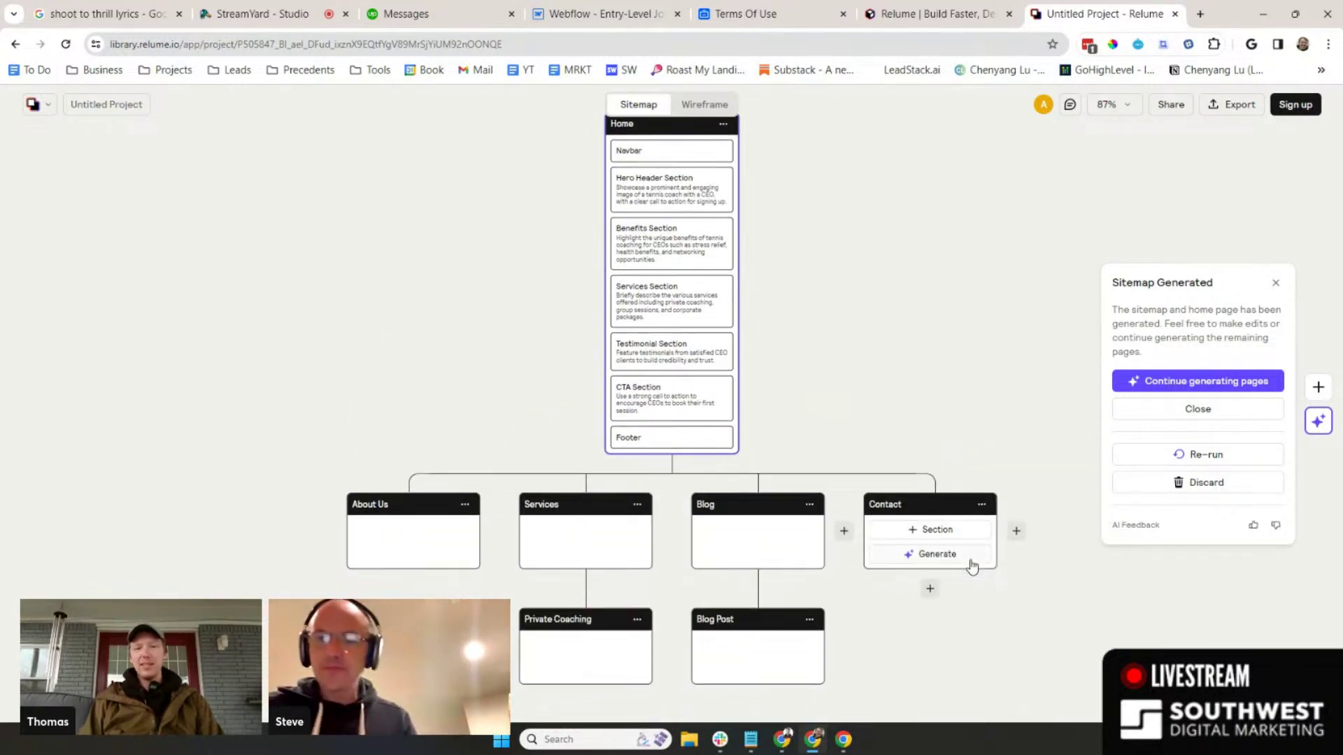
scroll(1015, 374, "up", 1)
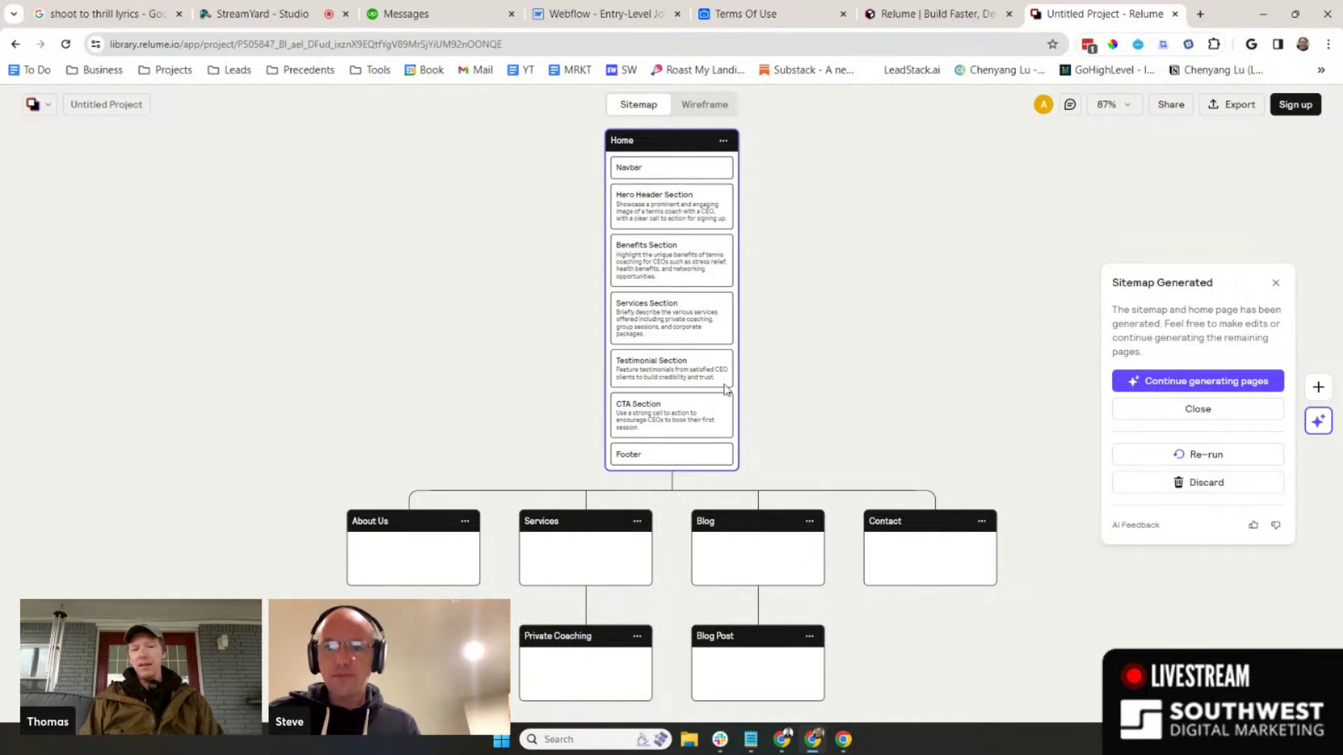
mouse_move(559, 530)
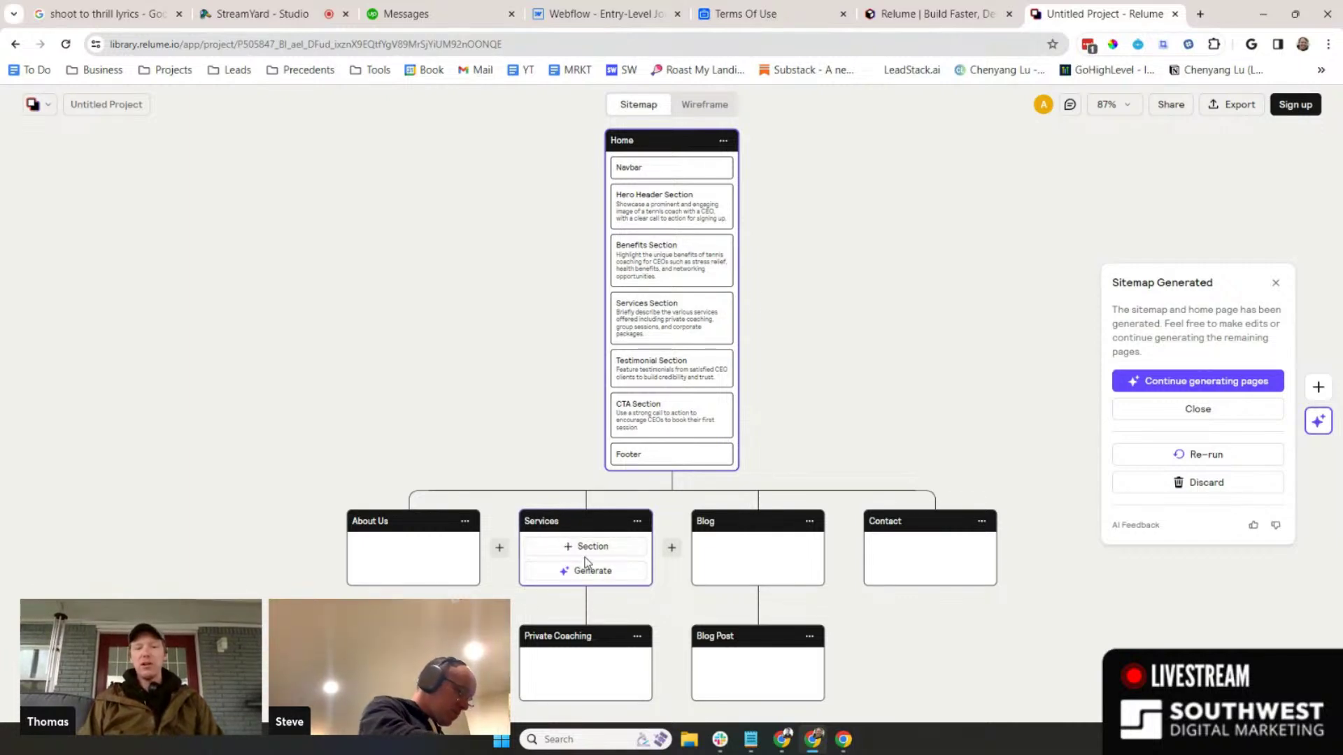
mouse_move(555, 677)
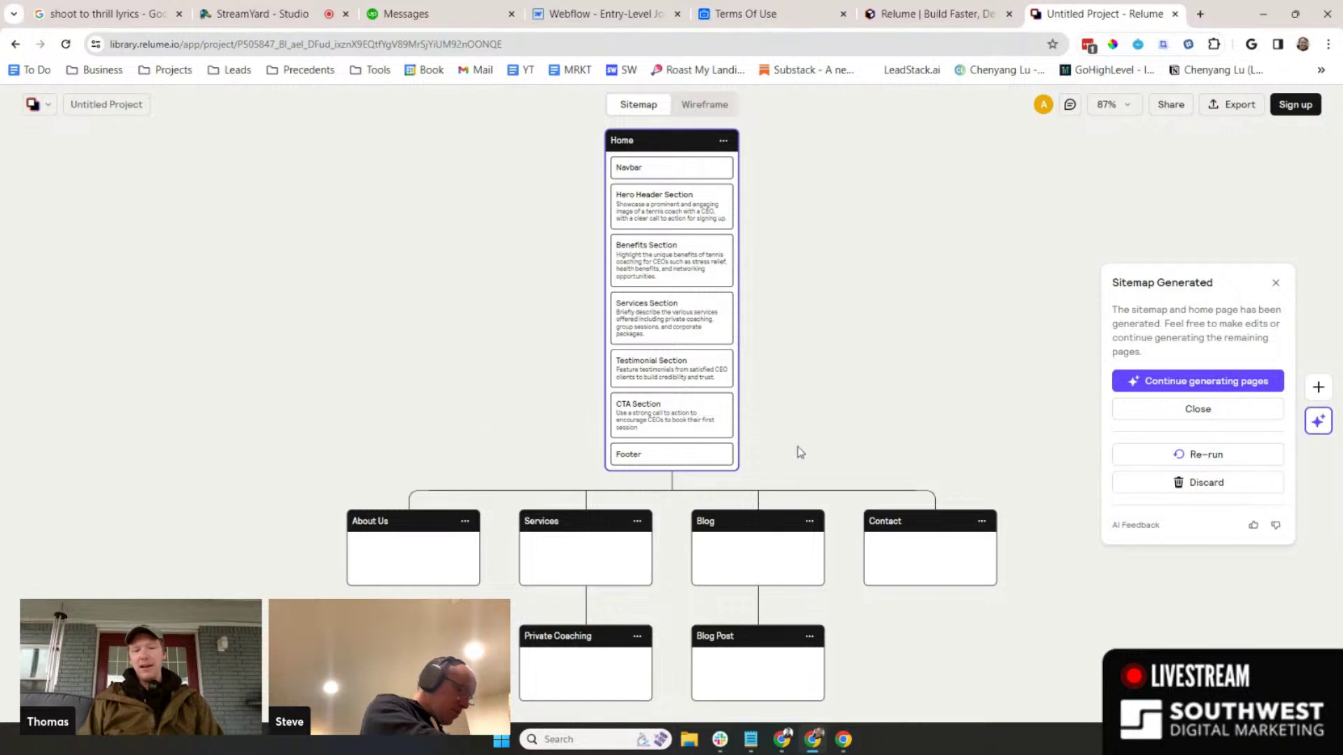
scroll(935, 597, "down", 3)
mouse_move(677, 560)
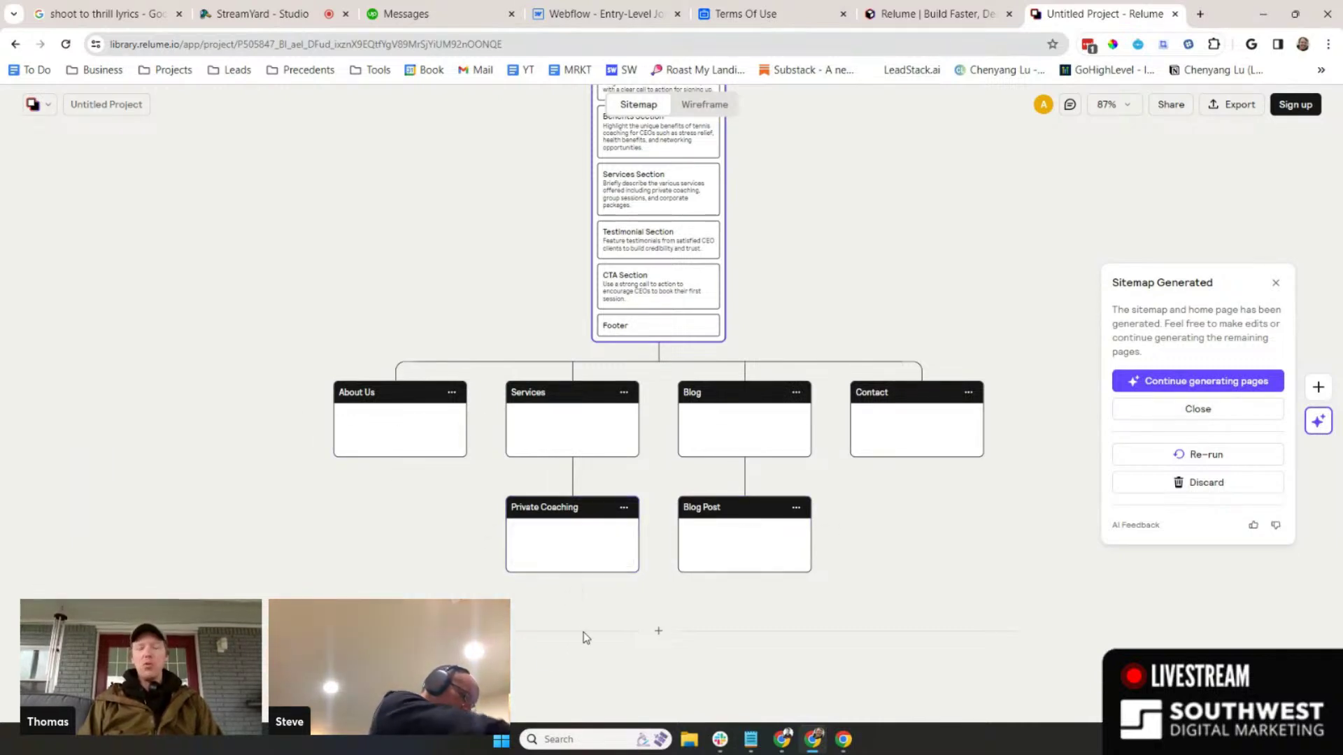
scroll(586, 638, "up", 1)
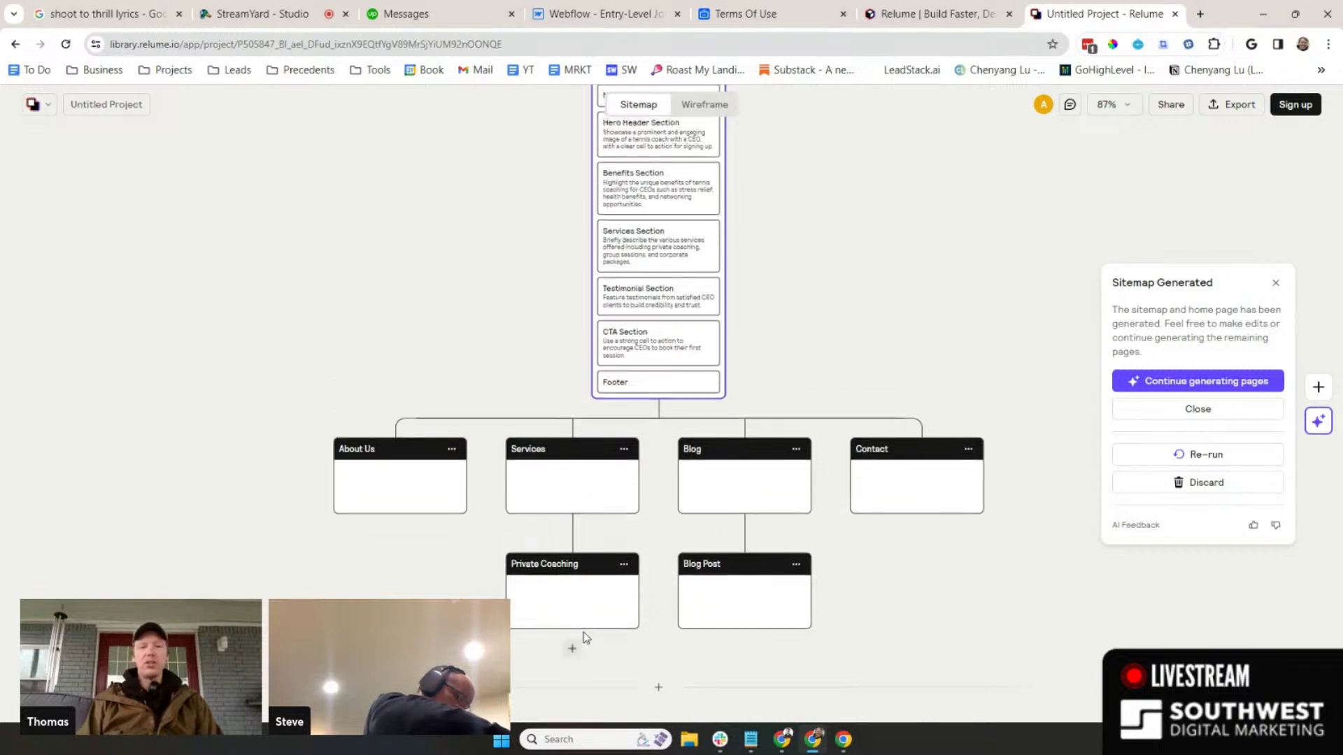
scroll(586, 638, "up", 1)
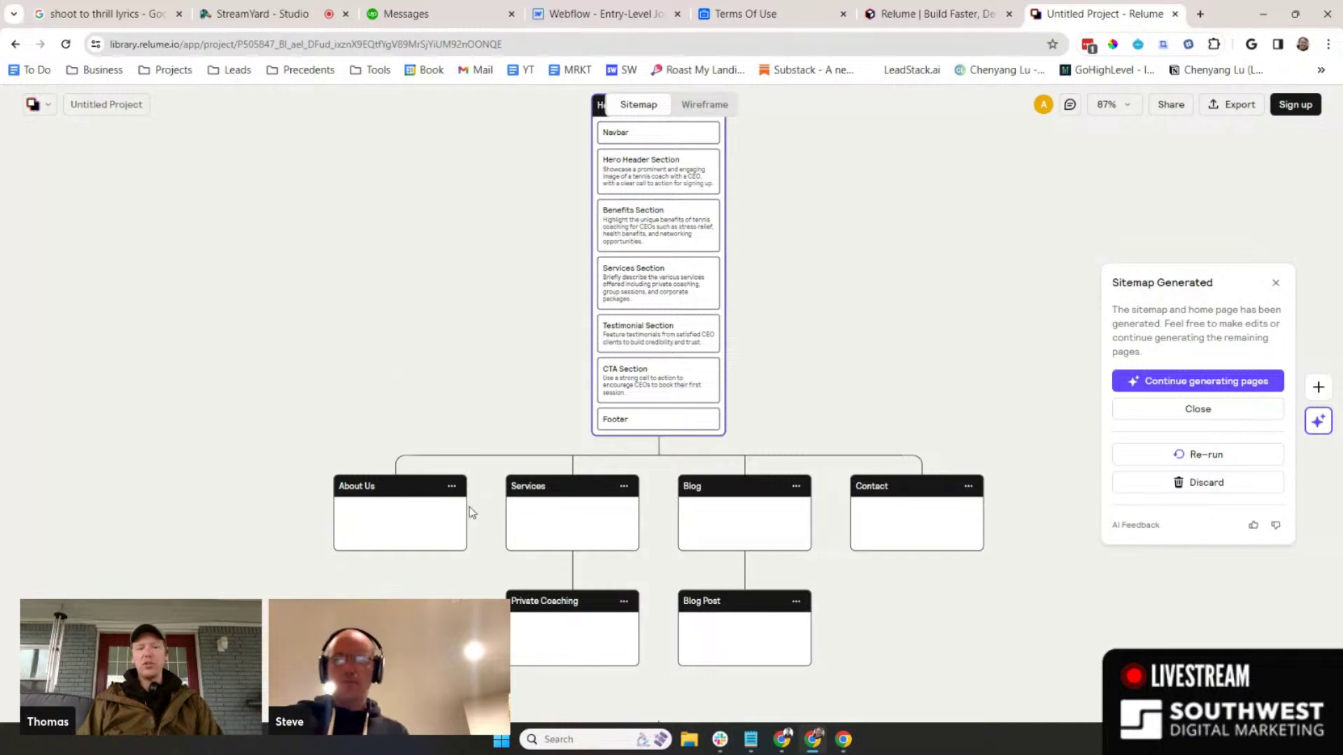
mouse_move(537, 631)
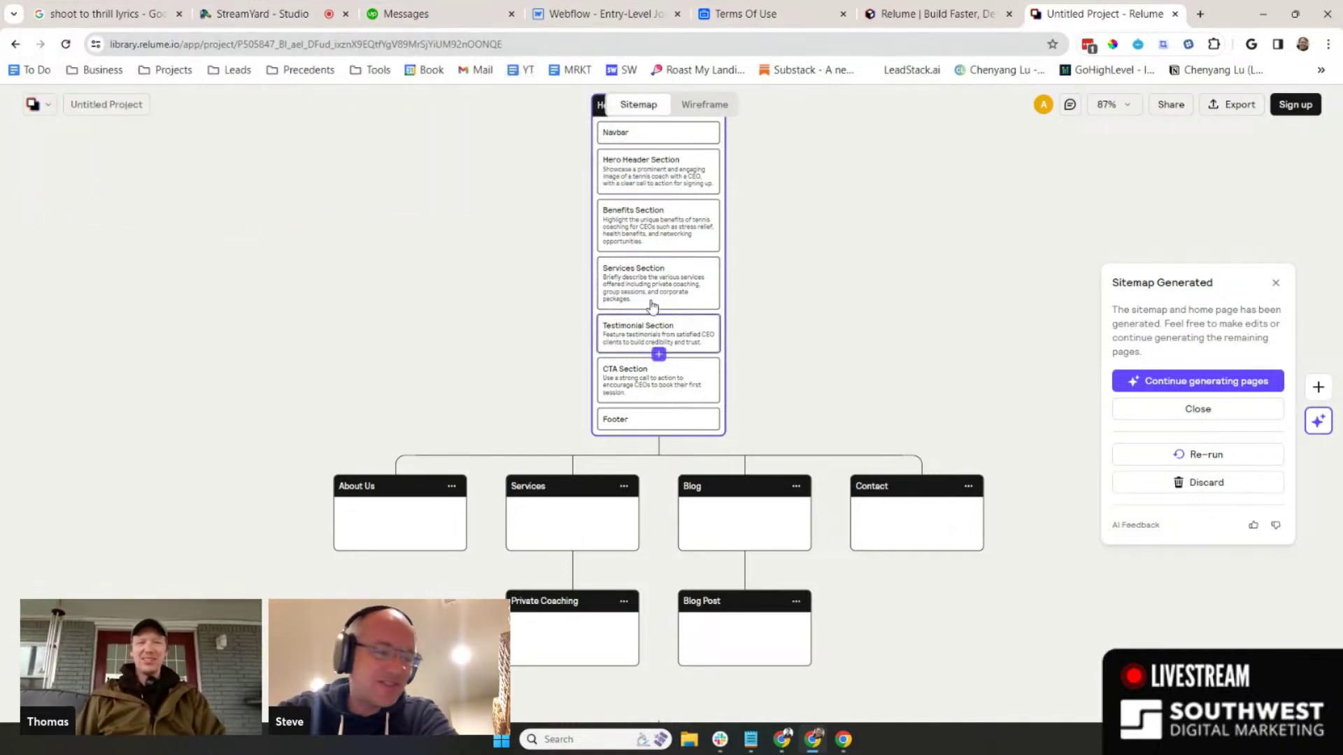
- Check the Upwork messages and go back to the footer's link columns in Webflow
left_click(589, 10)
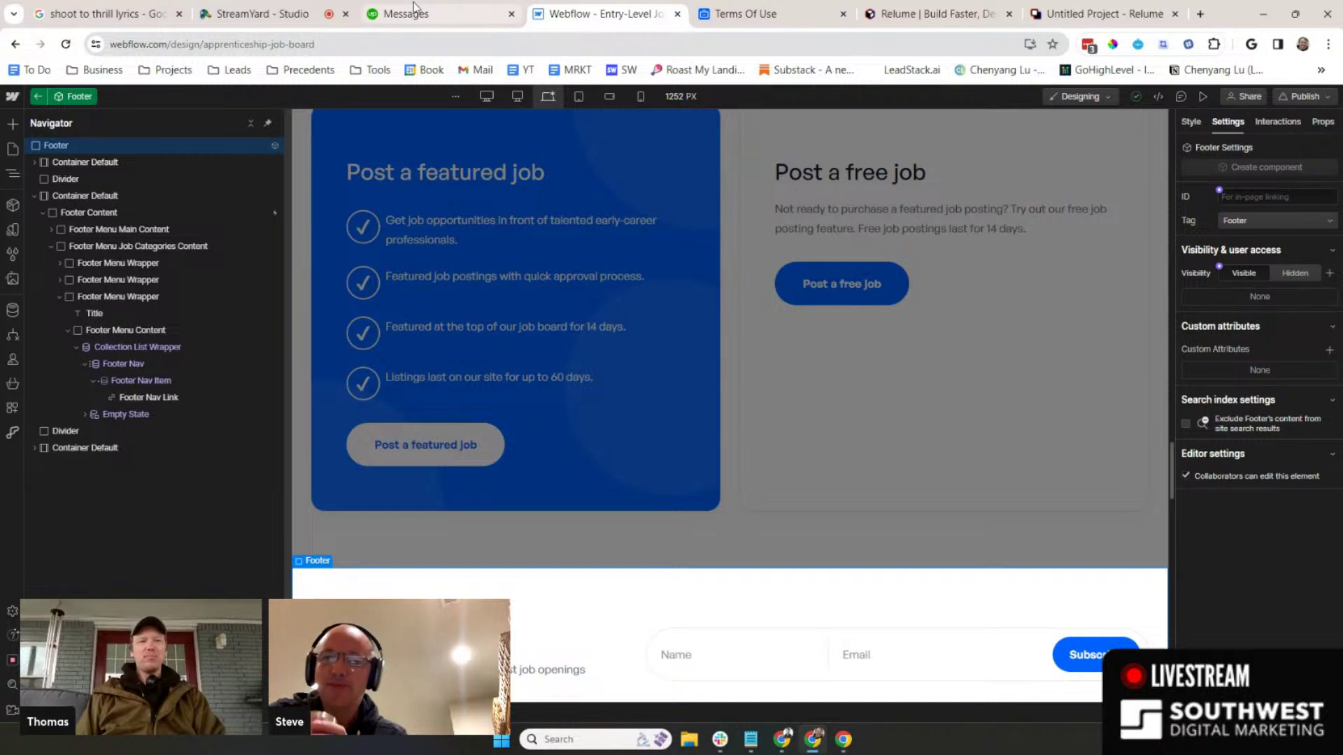
left_click(473, 20)
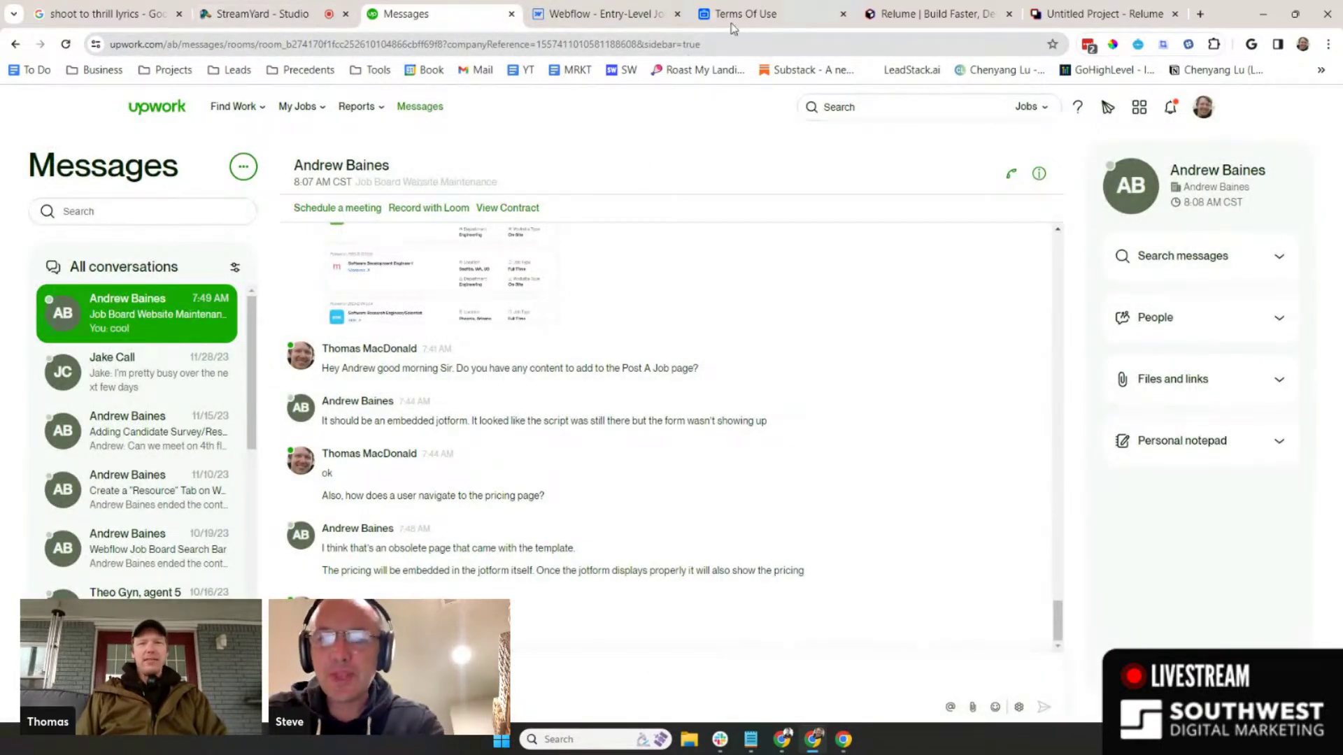
left_click(625, 17)
scroll(830, 280, "down", 10)
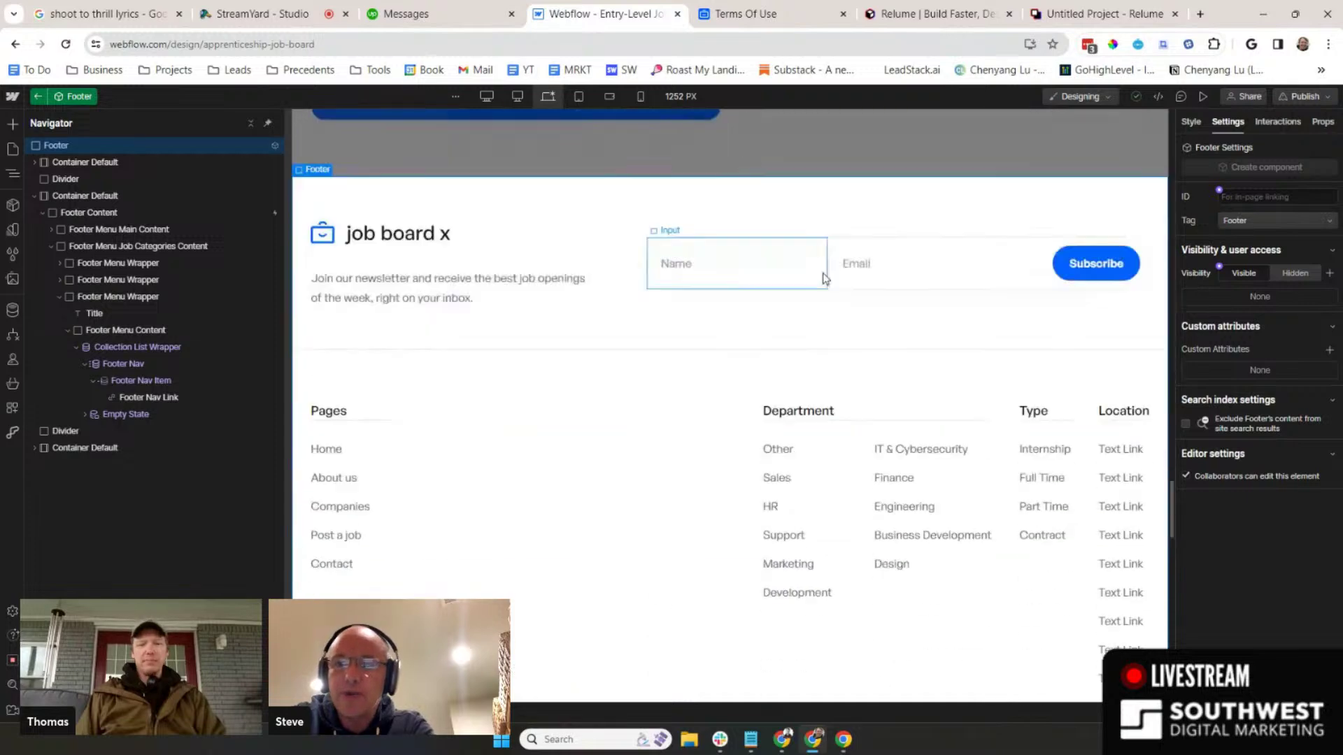
scroll(825, 273, "up", 5)
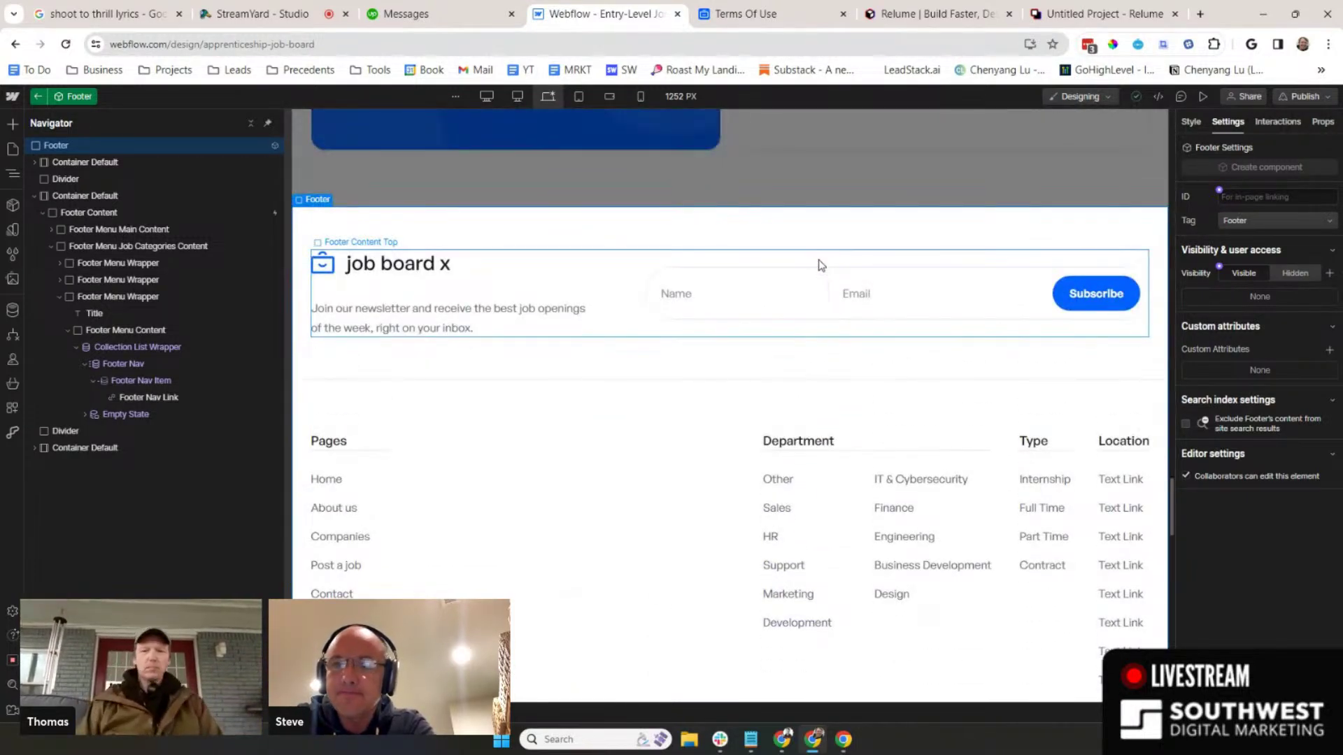
- Switch to Upwork and review the client conversation about the Post A Job and pricing pages
left_click(428, 14)
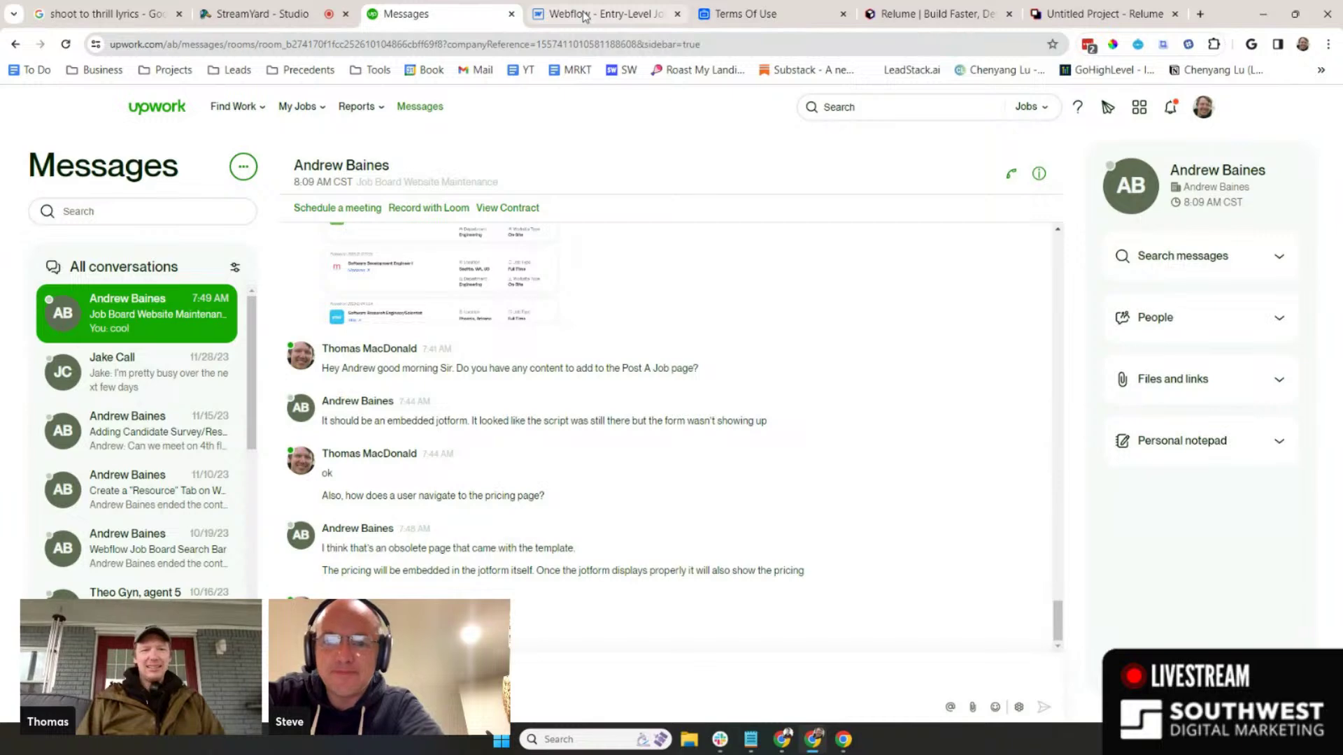
scroll(575, 398, "up", 1)
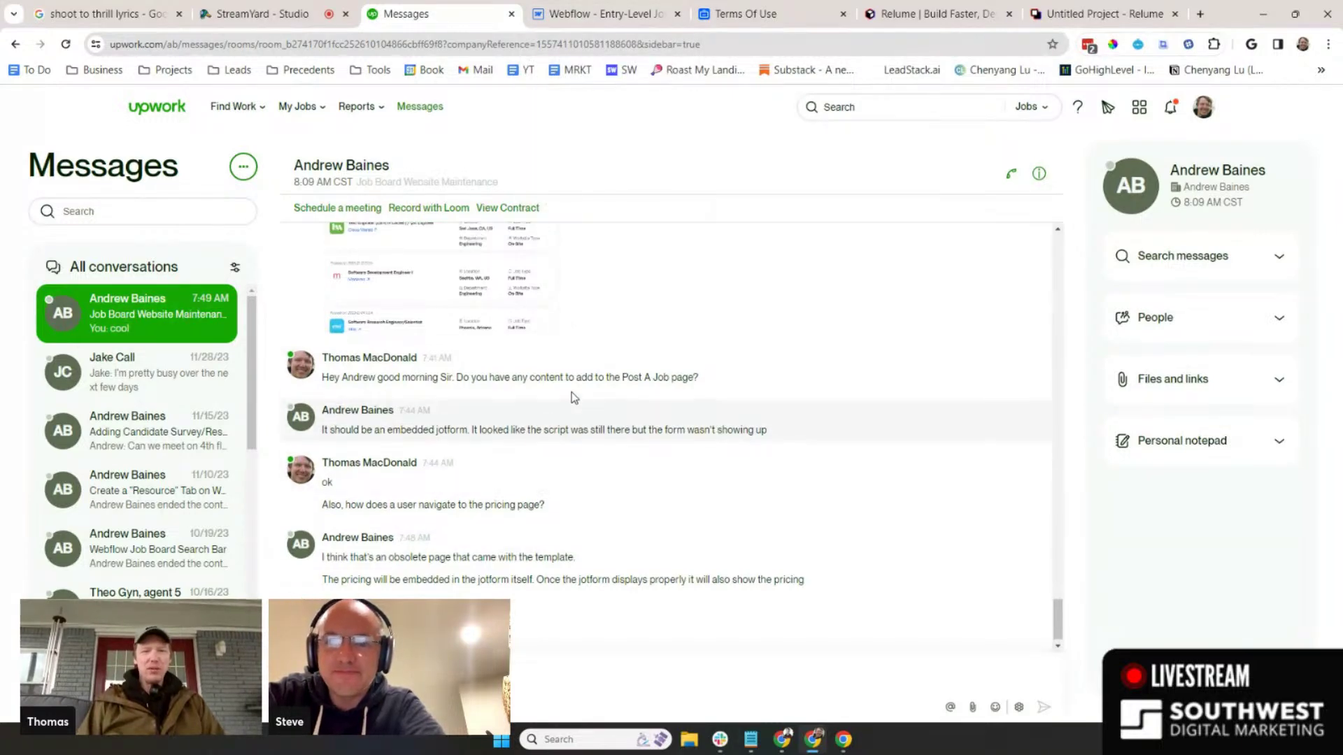
scroll(575, 398, "up", 5)
scroll(575, 395, "down", 5)
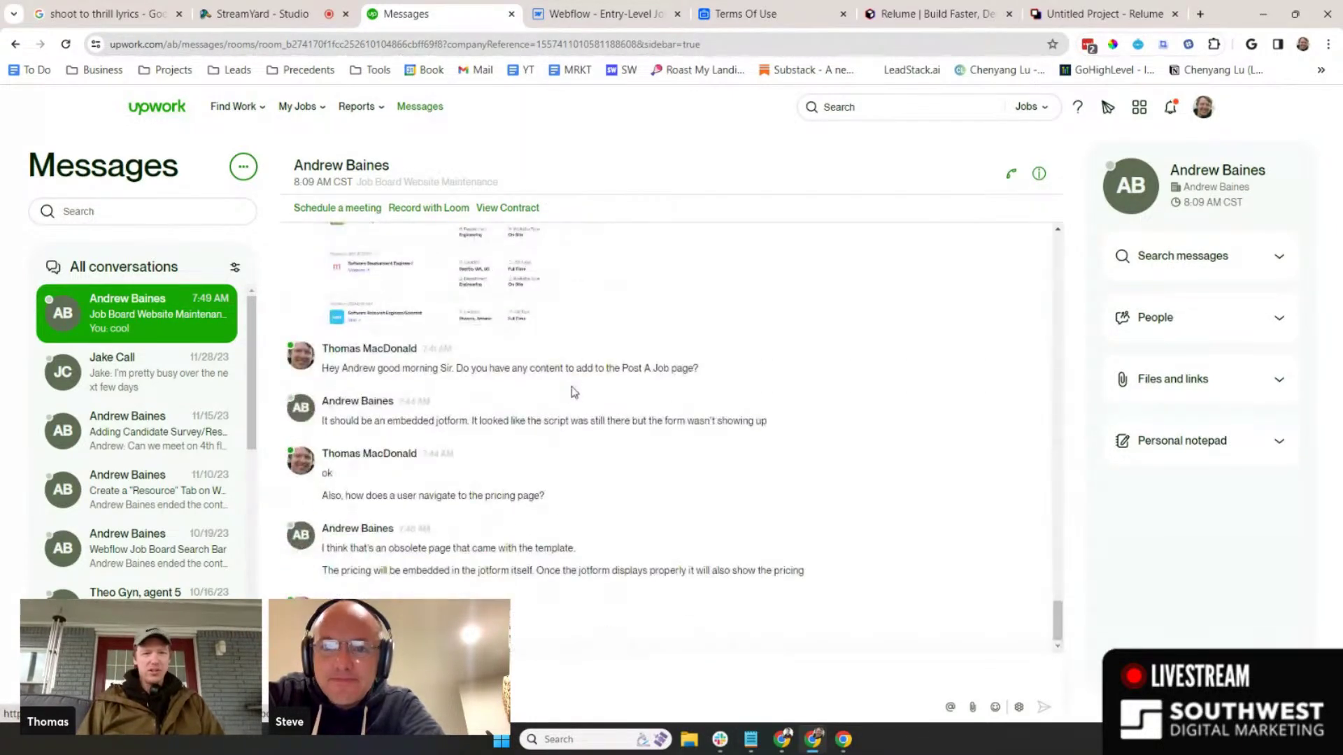
scroll(575, 391, "up", 5)
scroll(570, 390, "down", 5)
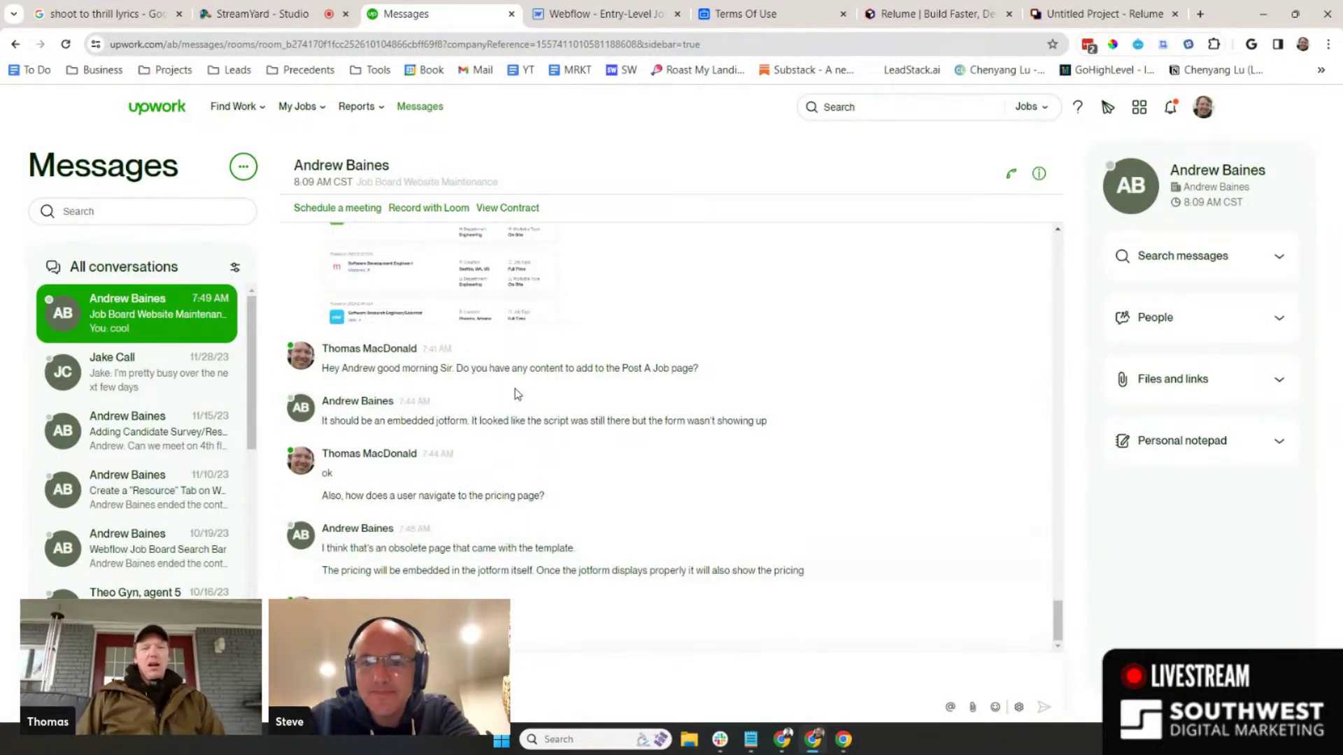
- Return to Webflow and change the footer's Location column heading to "Worksite"
left_click(563, 14)
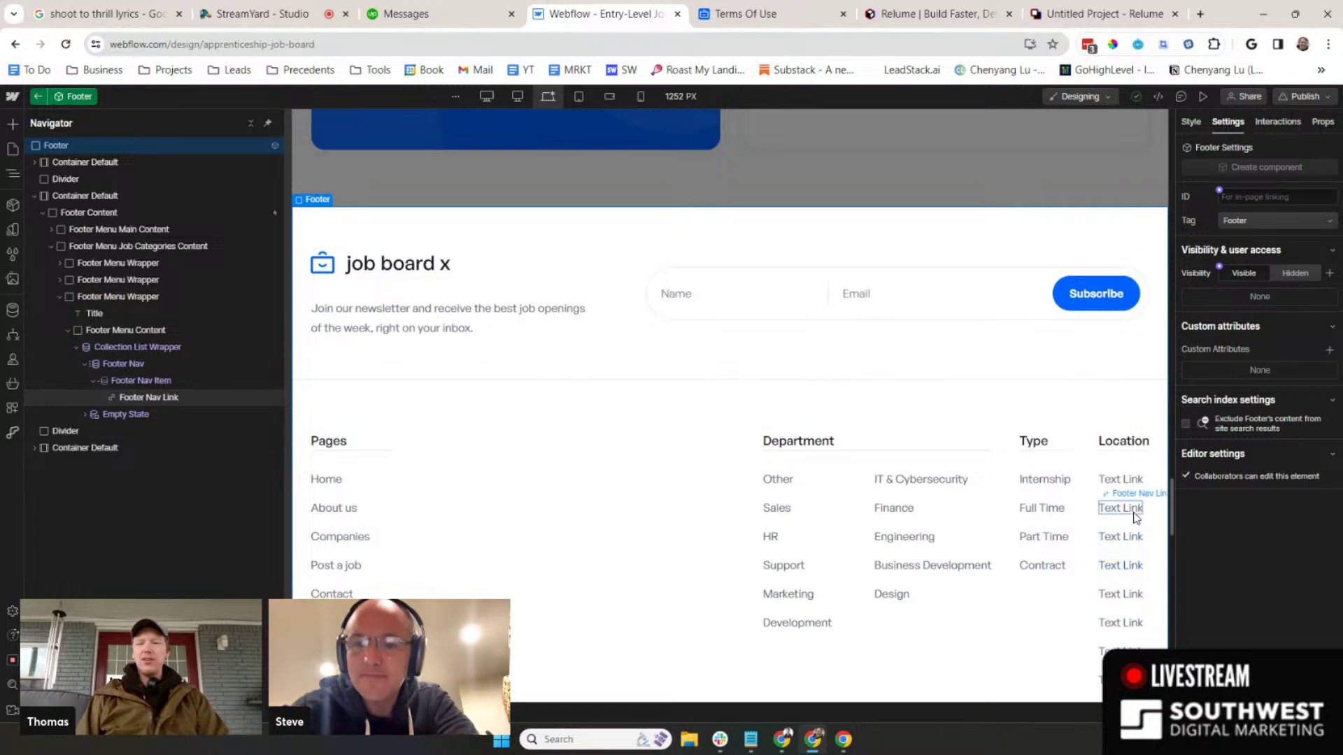
left_click(1125, 444)
double_click(1126, 445)
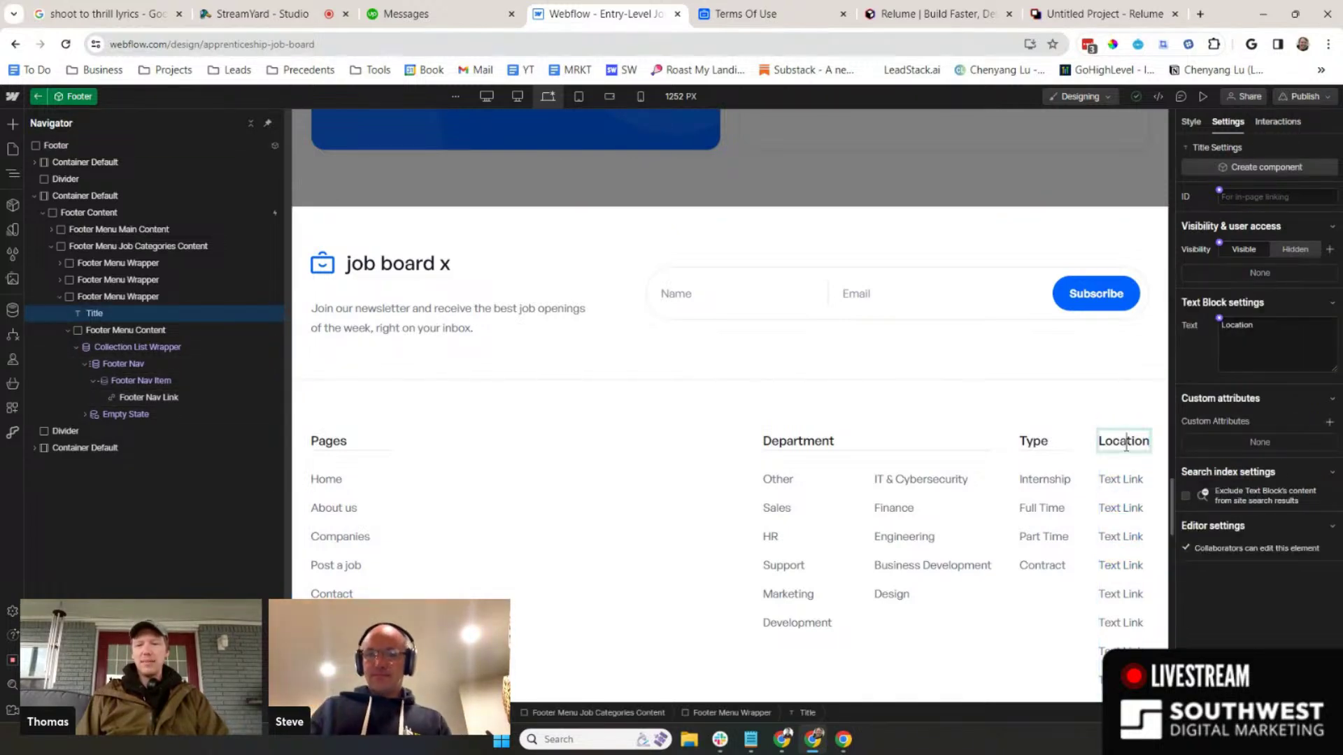
double_click(1127, 443)
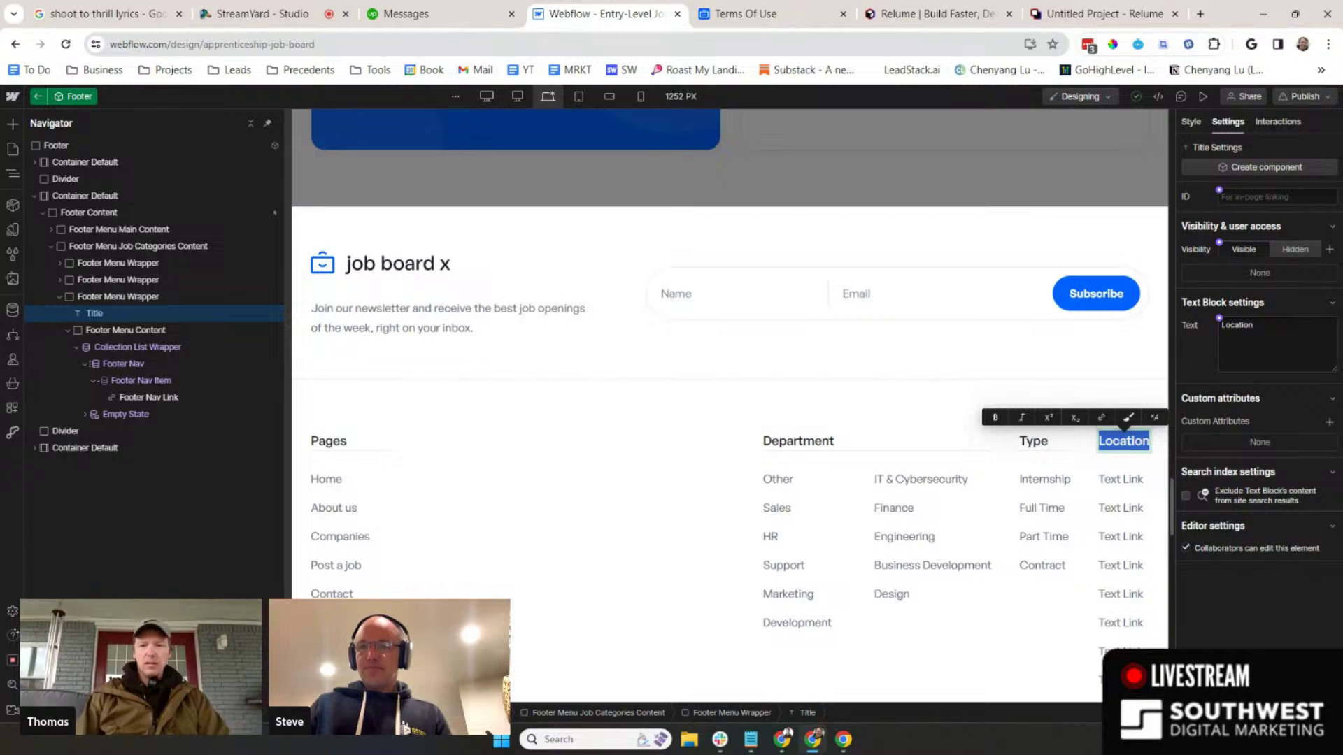
type("Worksite")
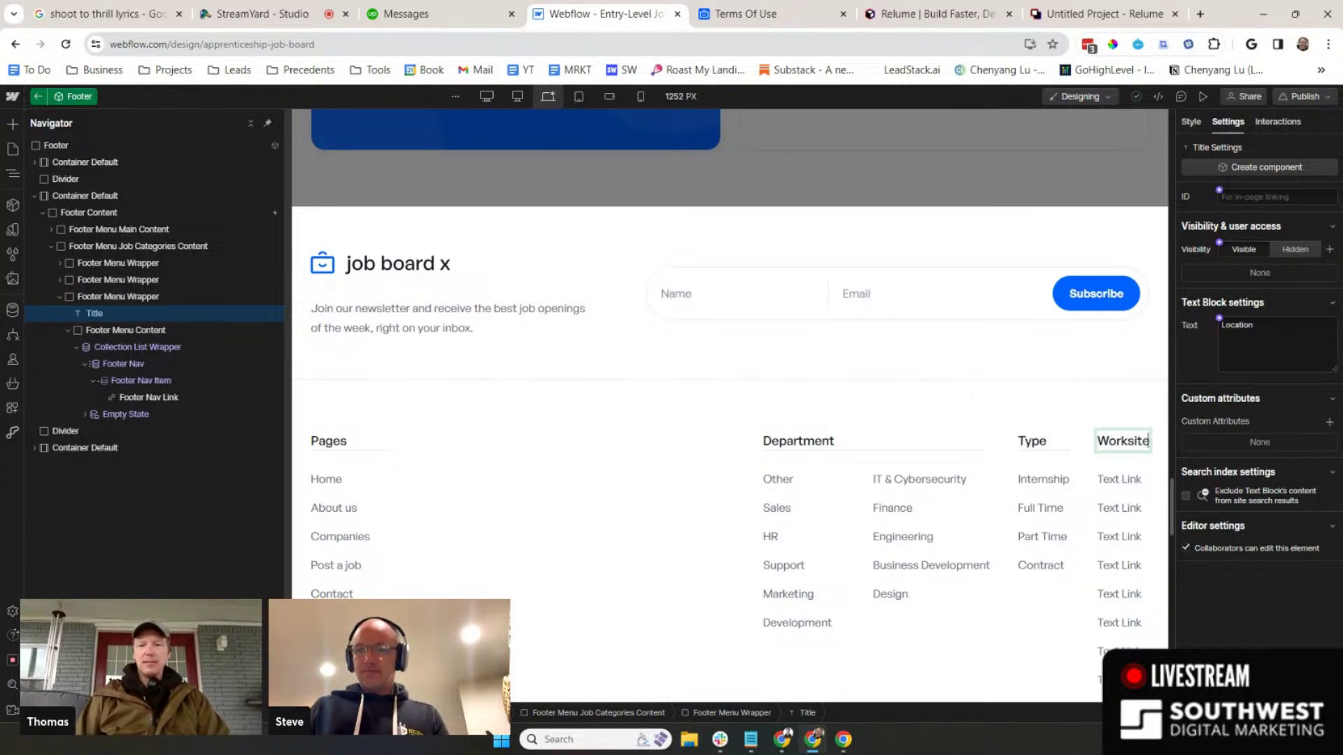
left_click(1120, 500)
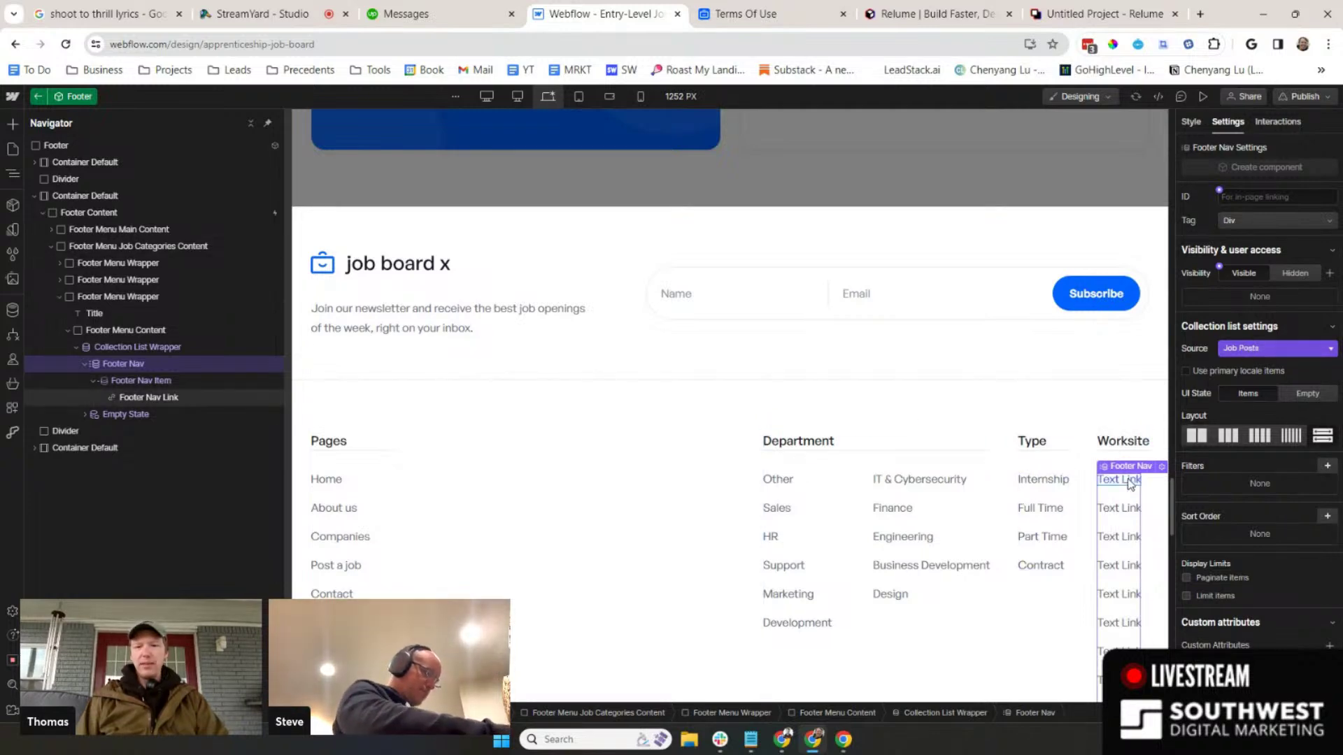
- Make the Worksite column's footer link get its text from Job Posts, using the Job Location Category - Title field
left_click(156, 398)
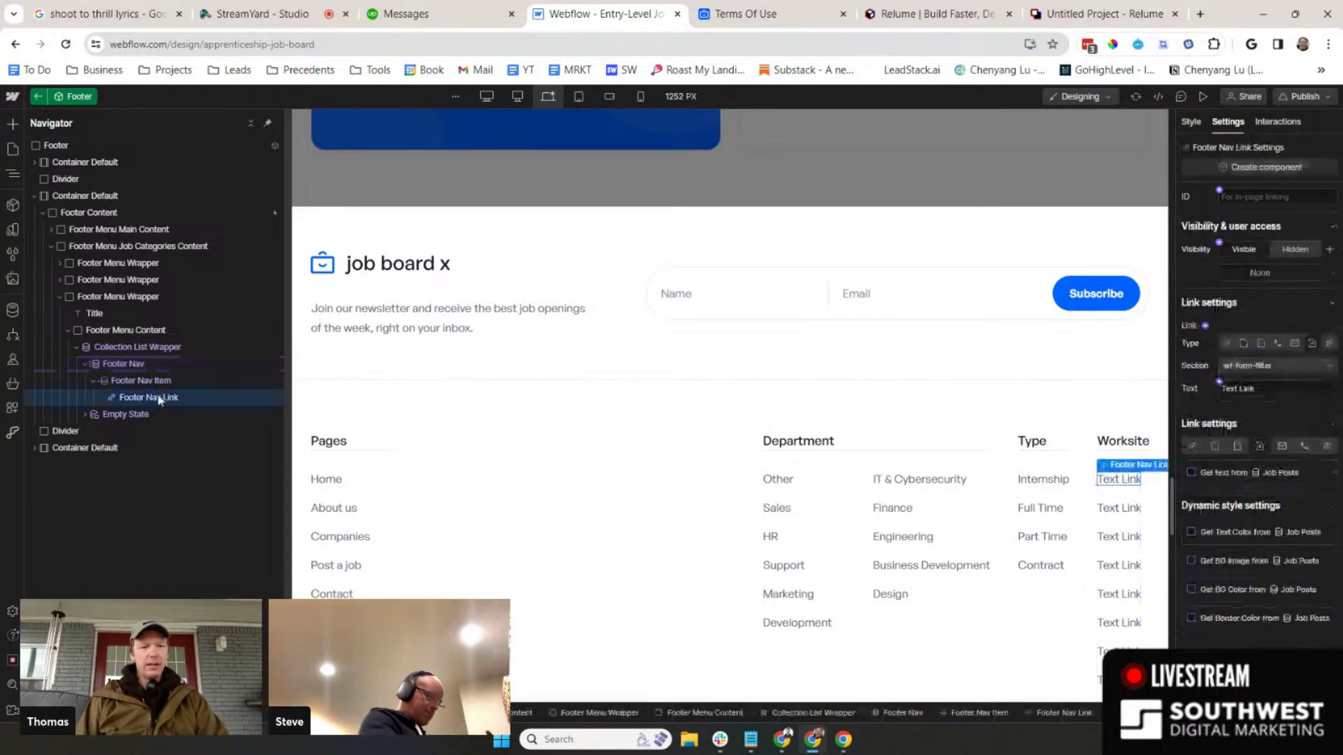
left_click(1191, 473)
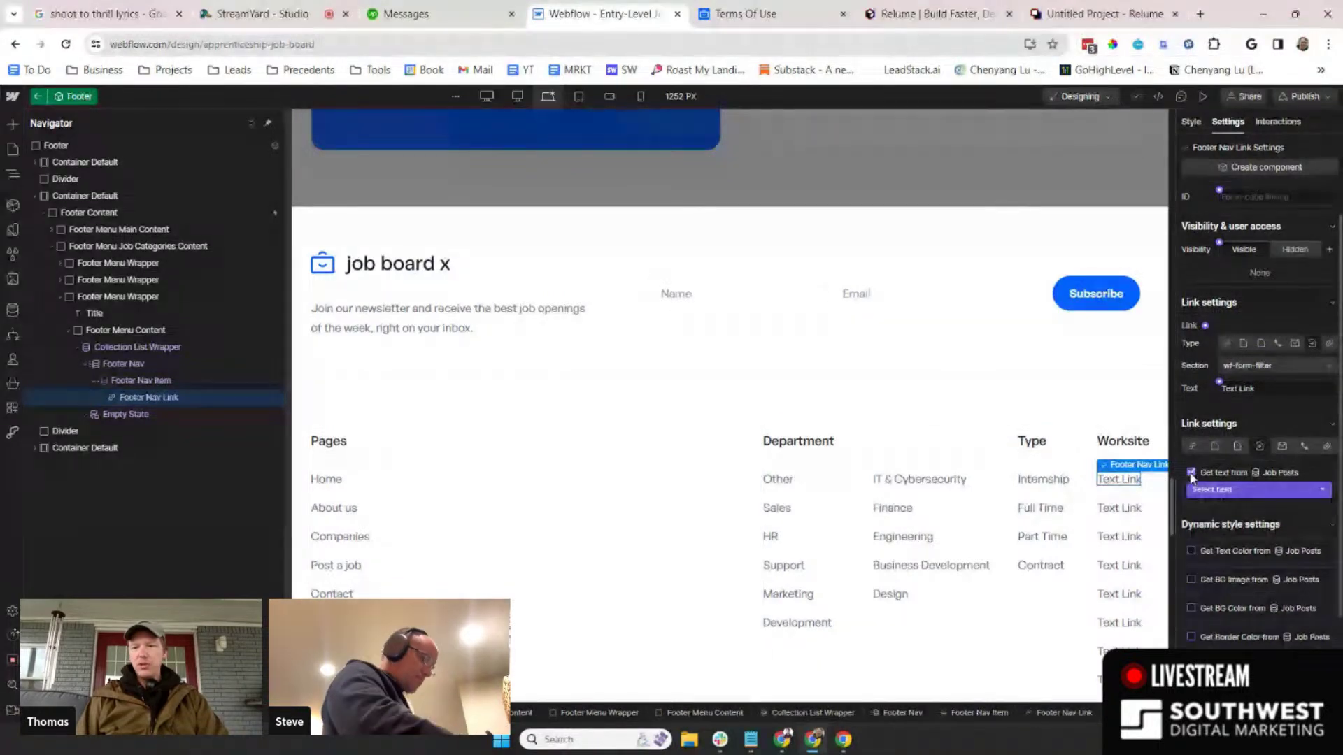
left_click(1224, 493)
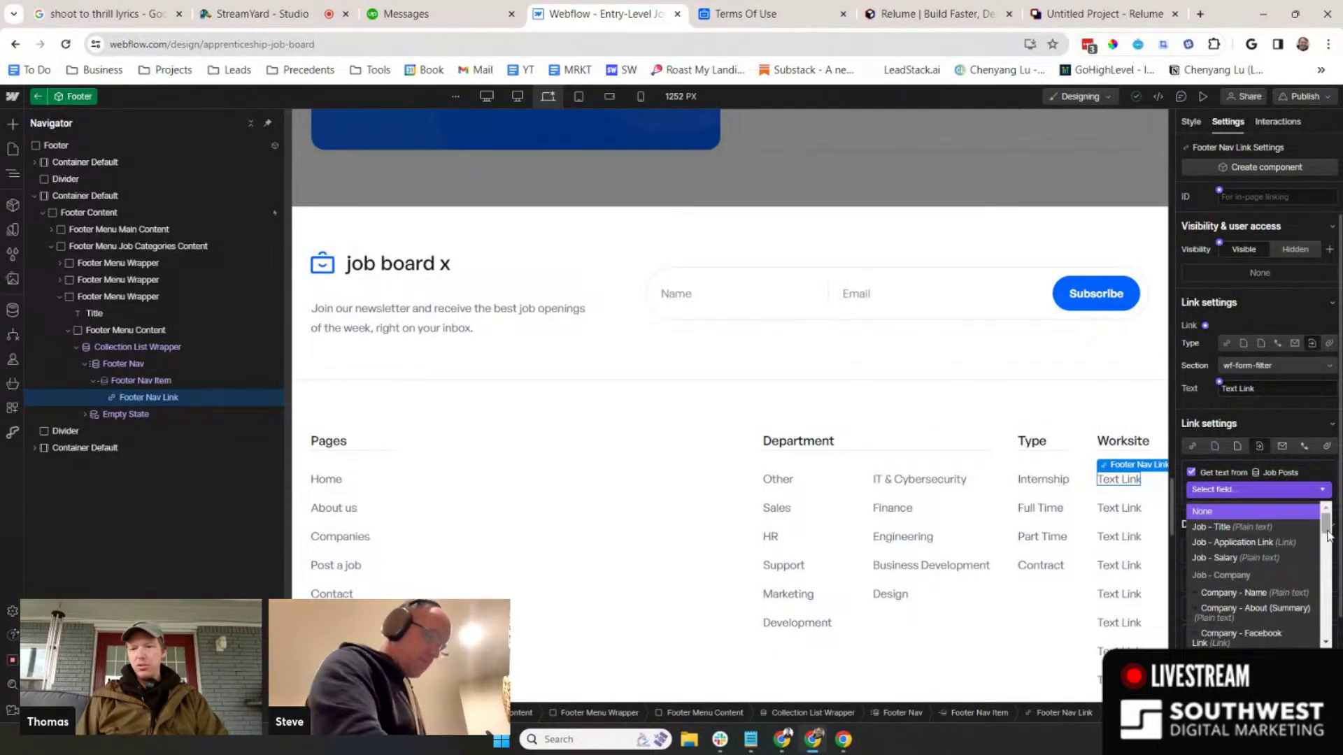
left_click_drag(1327, 526, 1329, 568)
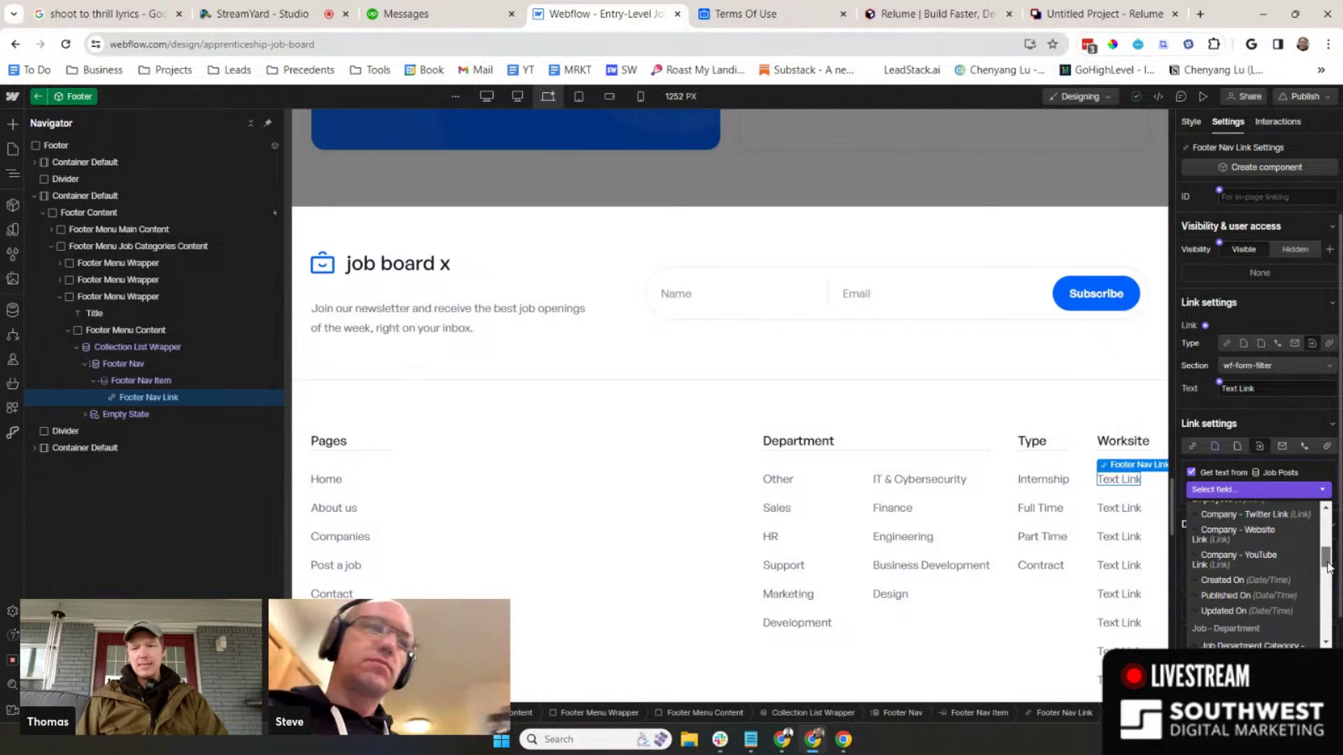
left_click_drag(1329, 568, 1333, 599)
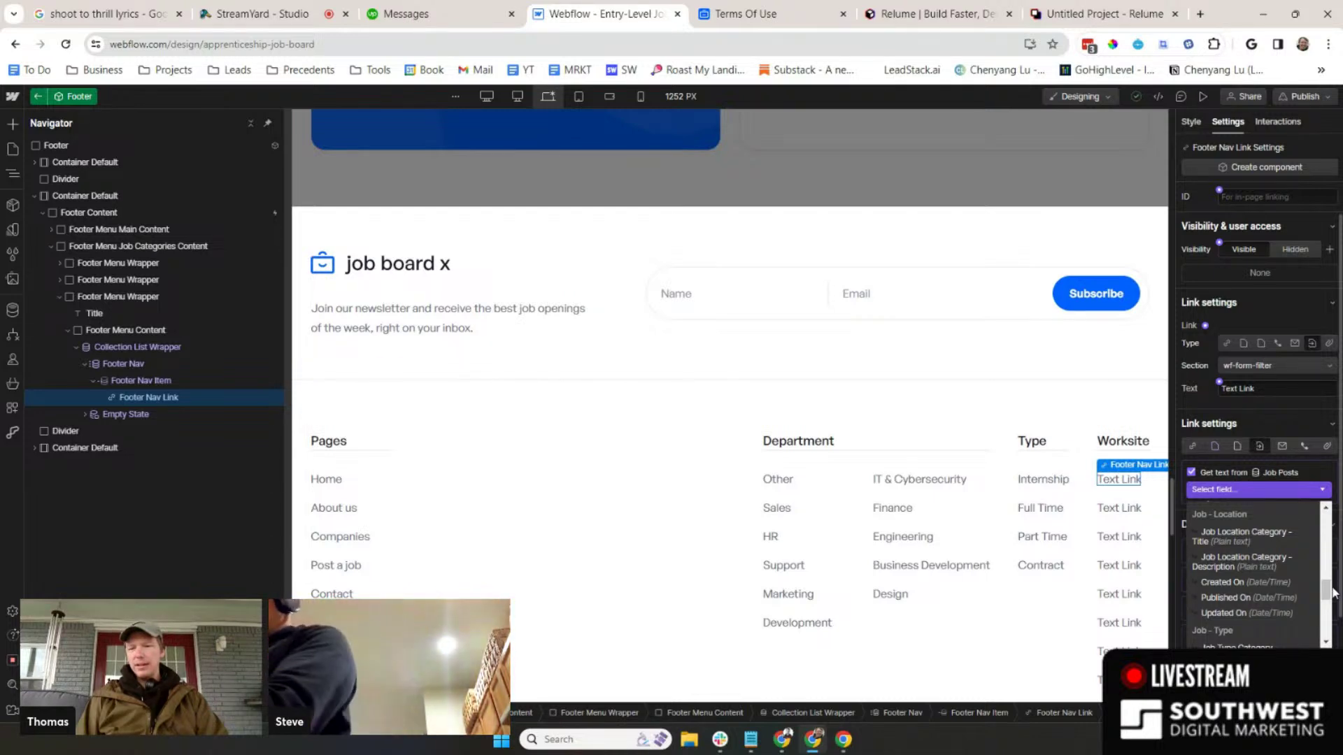
left_click(1333, 593)
left_click(1314, 493)
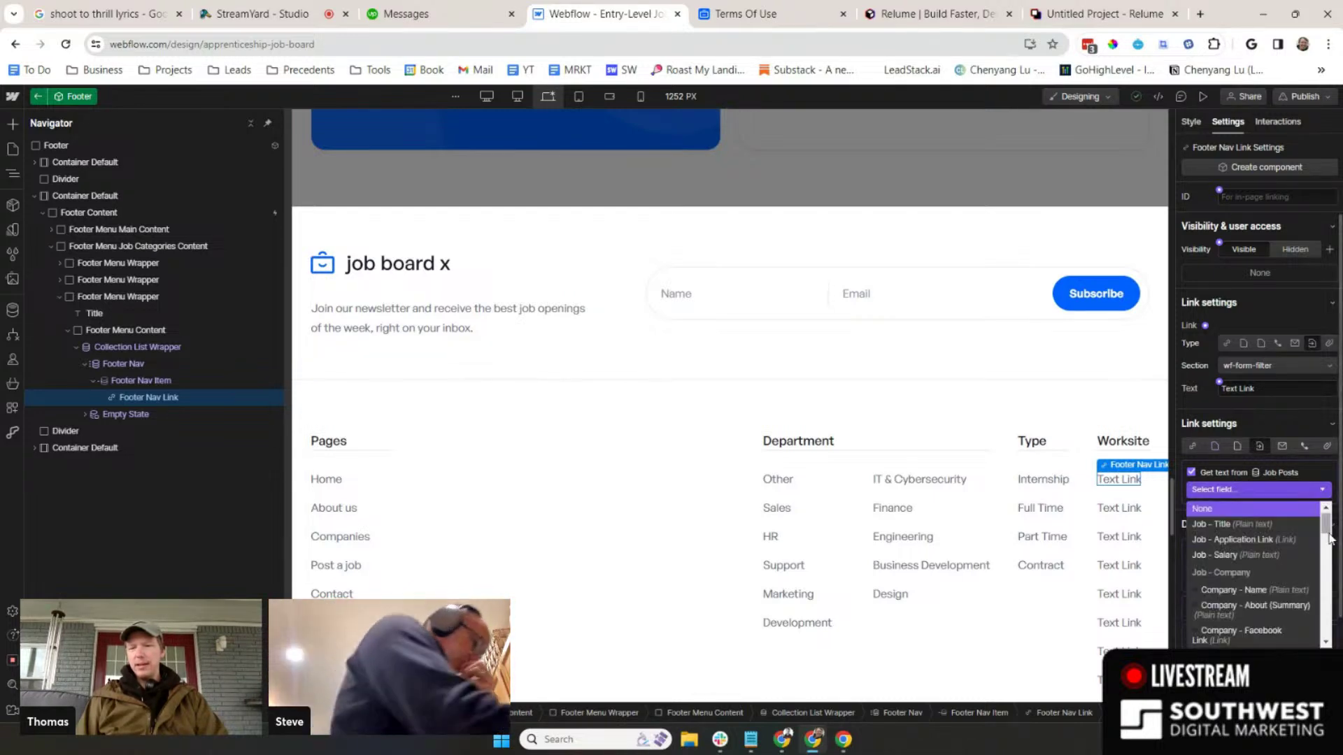
left_click_drag(1331, 539, 1324, 598)
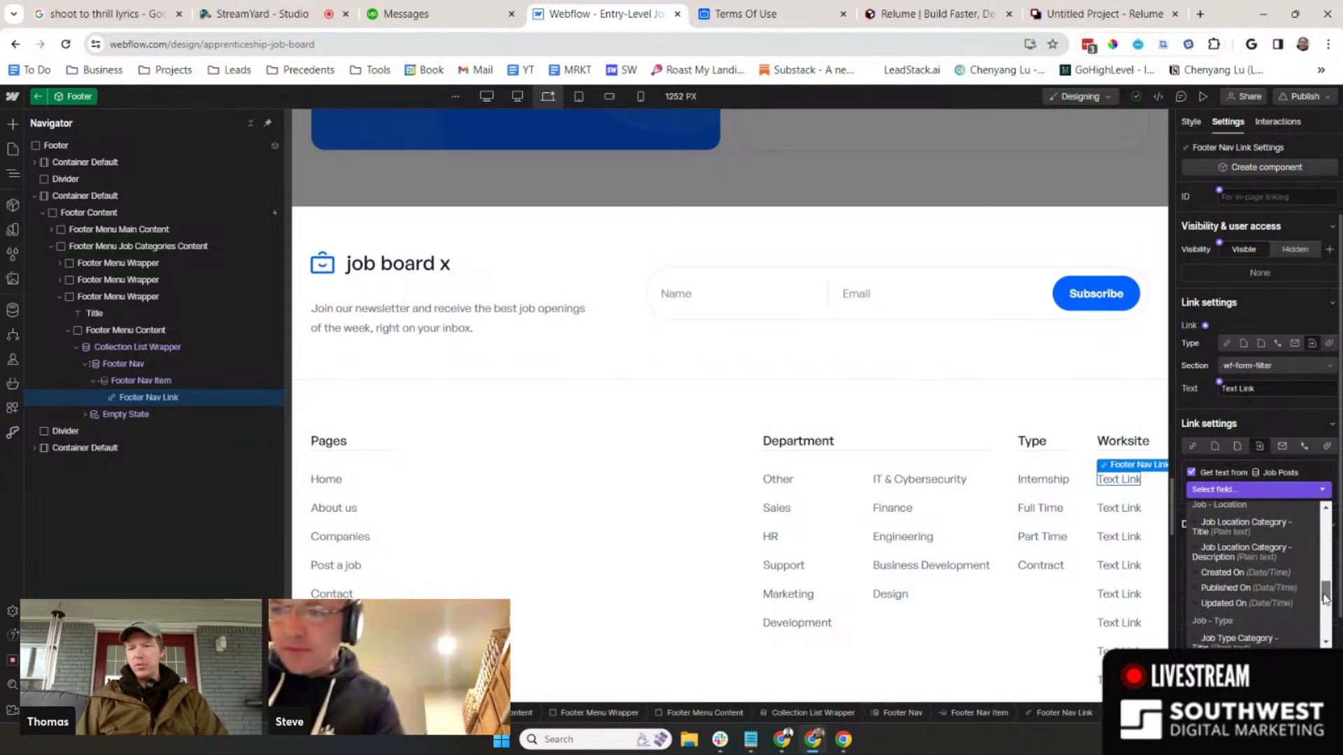
left_click(1271, 532)
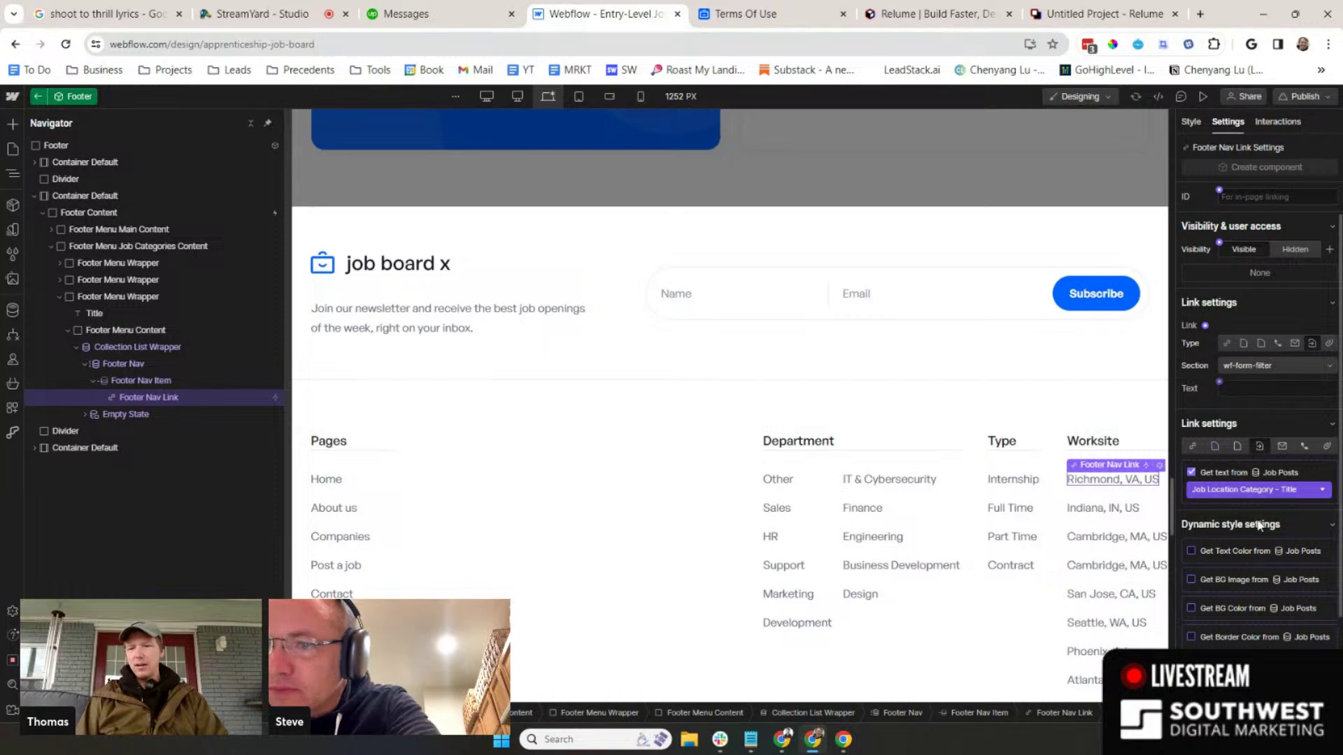
- Try the Job Type Category - Description field as the Worksite link's text source
left_click(1325, 490)
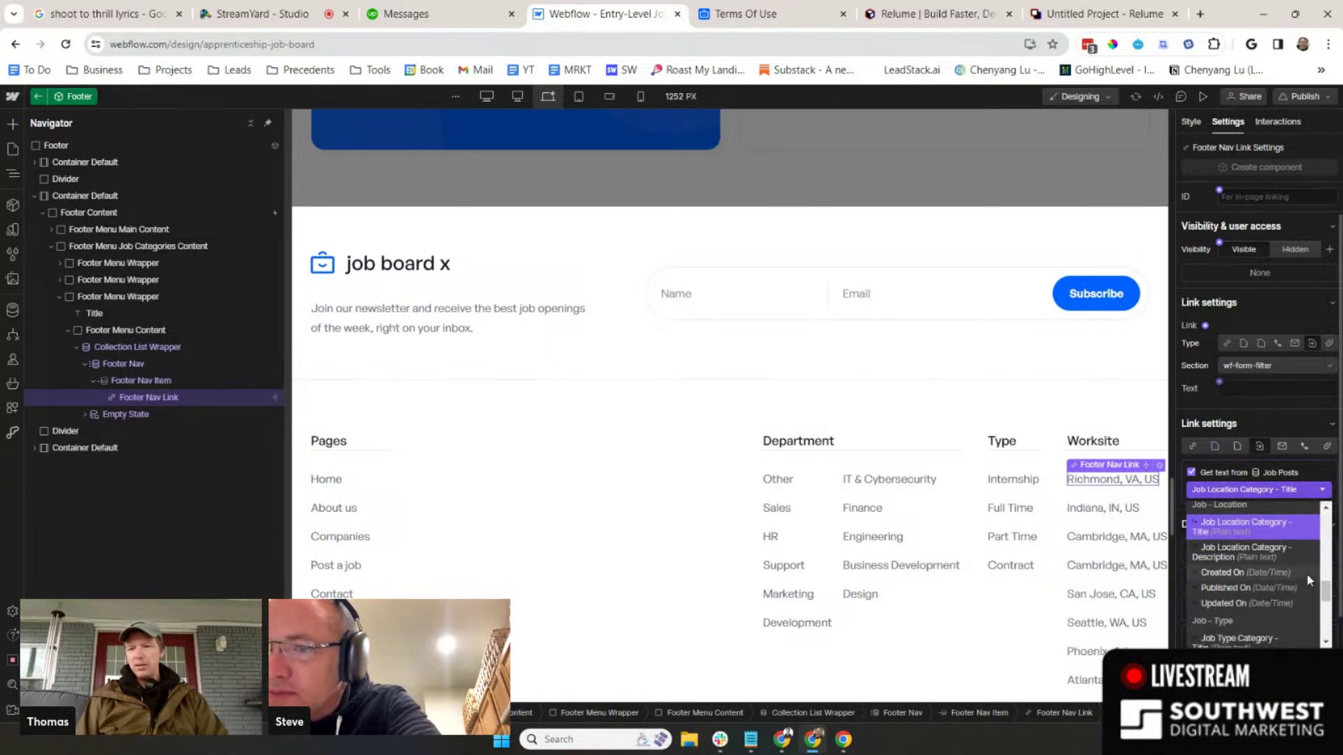
left_click_drag(1324, 595, 1324, 613)
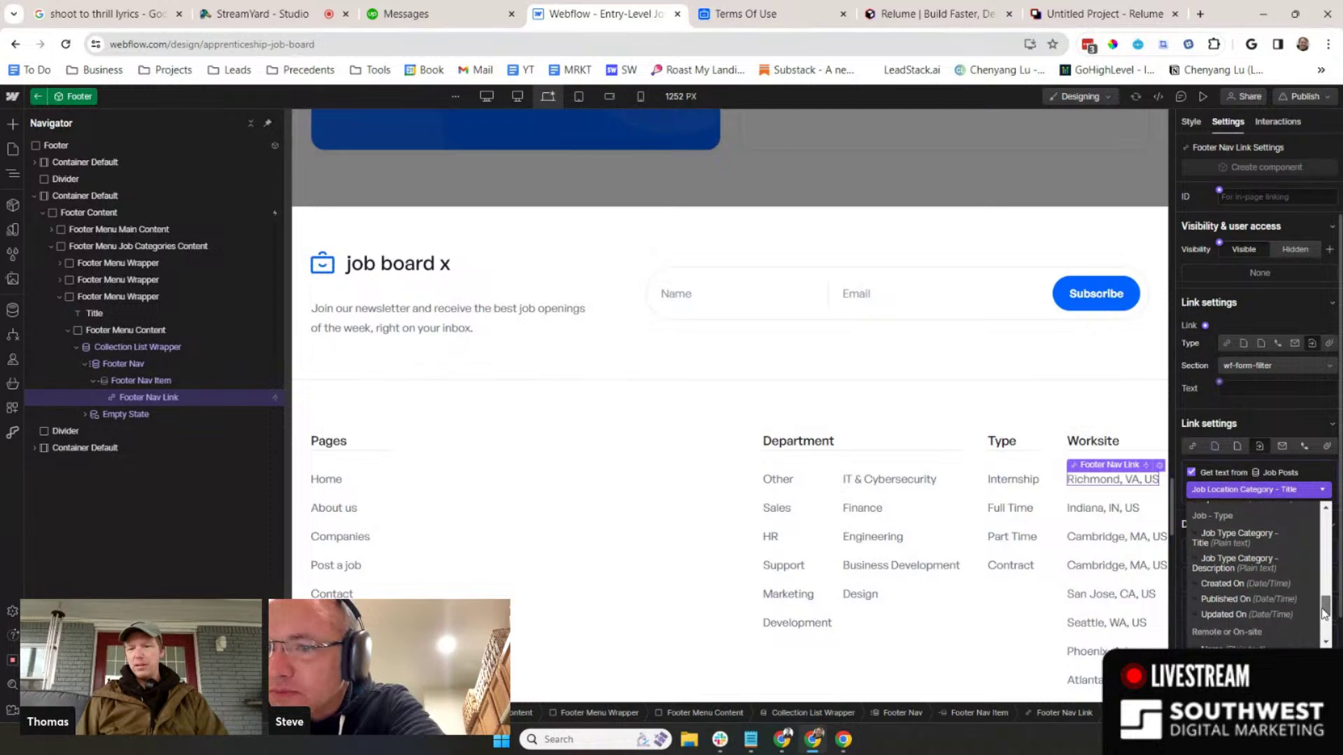
left_click(1271, 558)
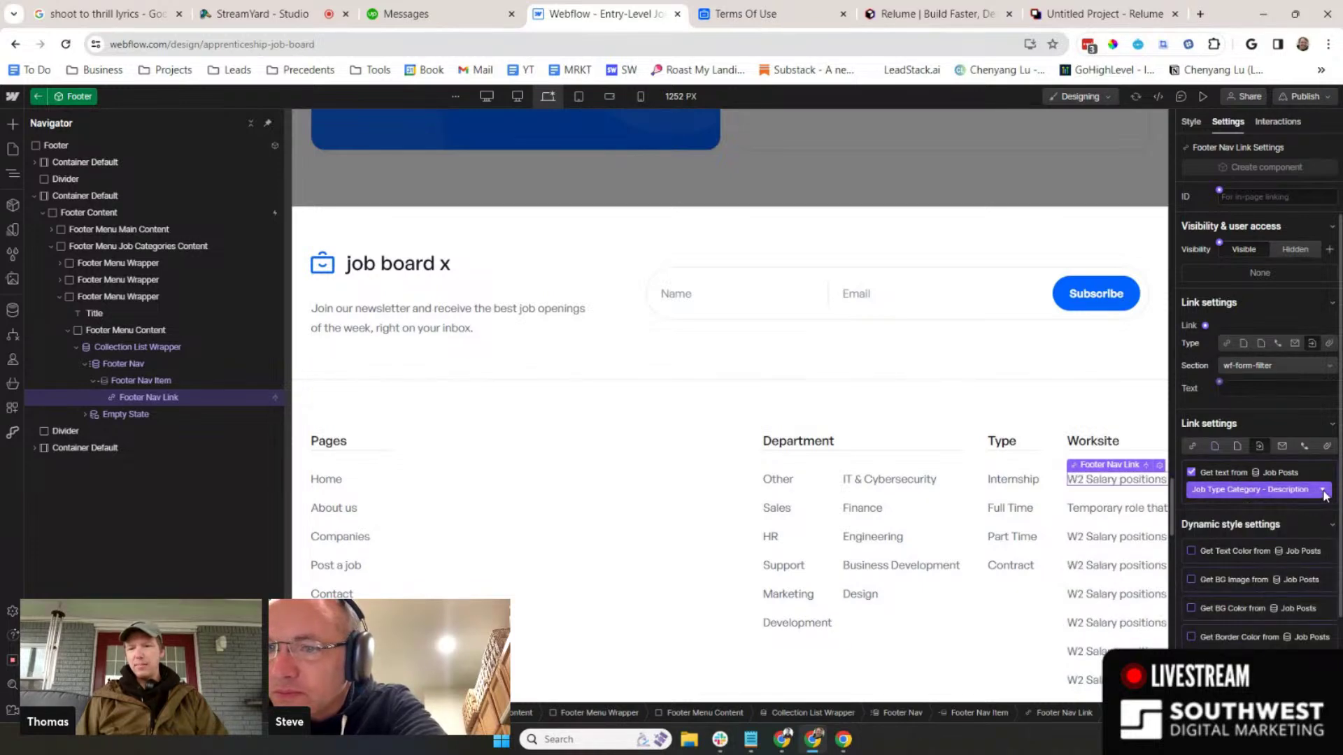
- Set the Worksite link's text source to the Name field under Remote or On-site
left_click(1294, 489)
left_click_drag(1324, 594, 1327, 620)
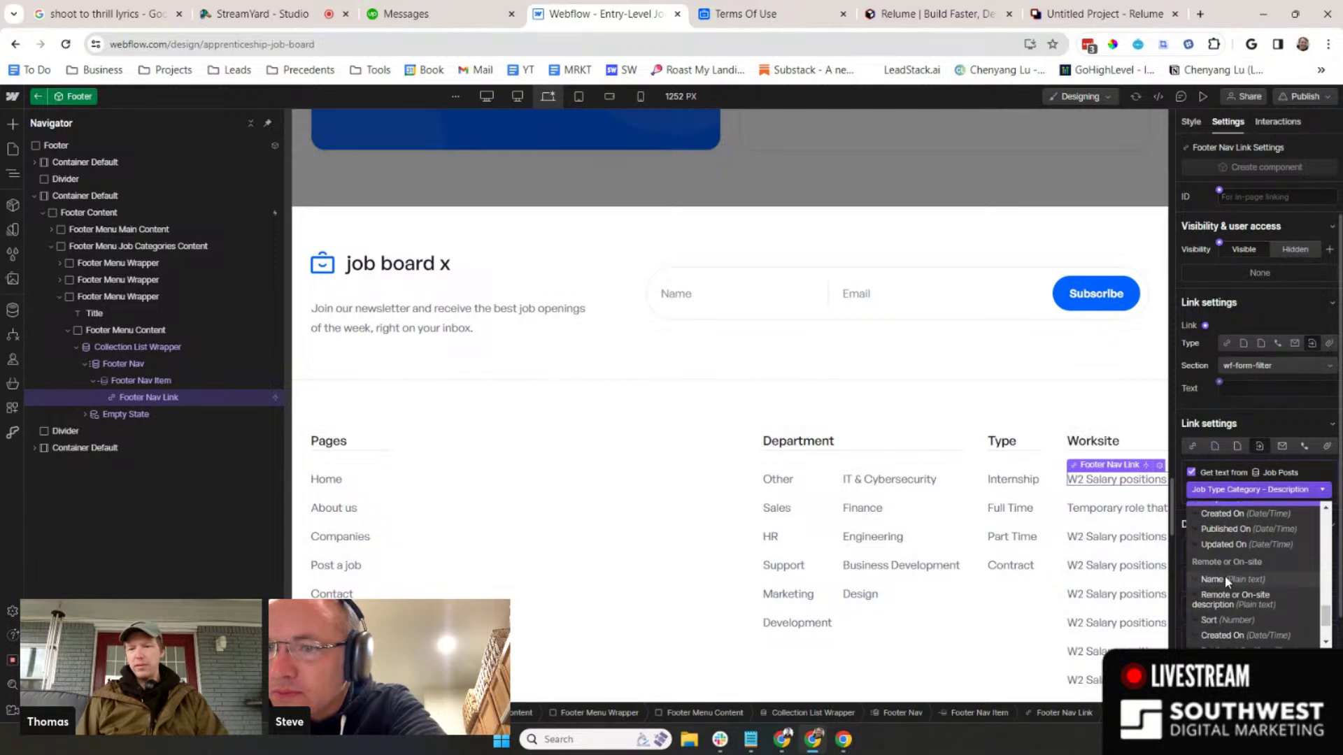
left_click(1225, 578)
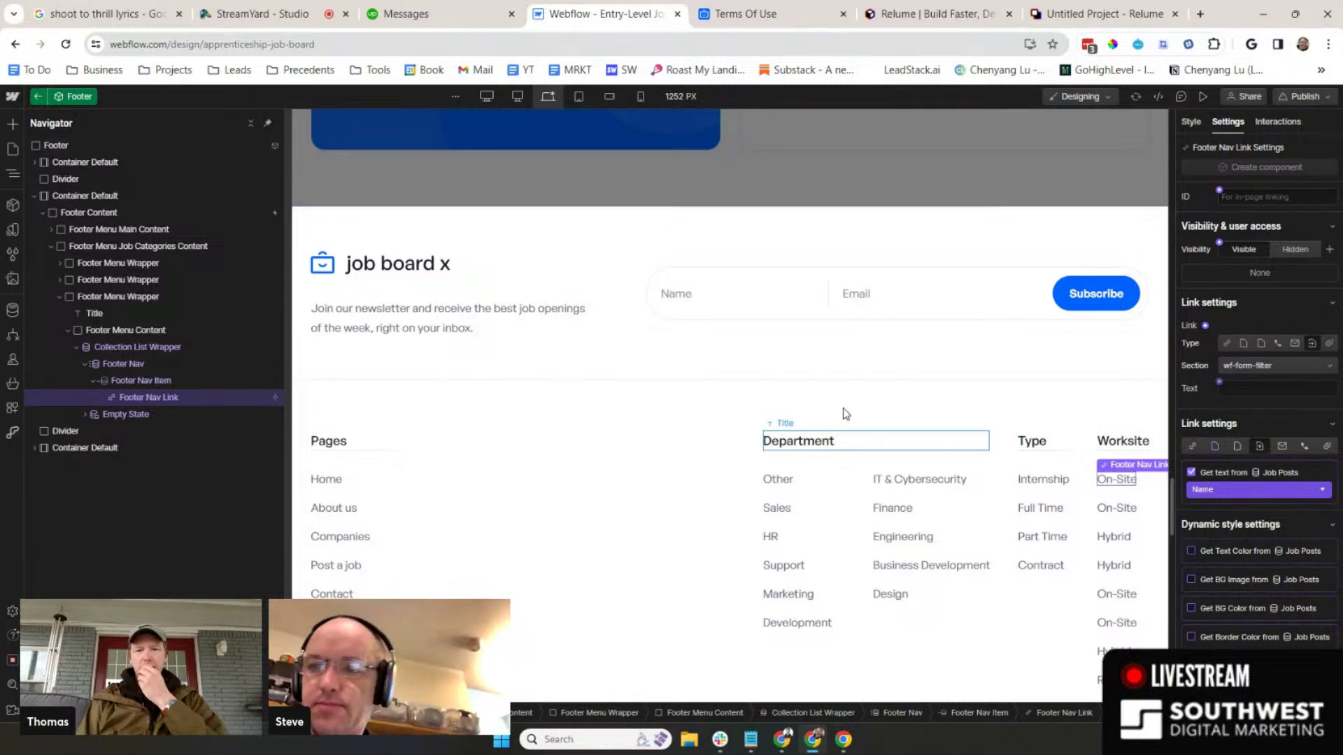
- Leave the footer component and check which Job Posts field supplies the Worksite Type text on the Junior Web Developer card
scroll(842, 408, "up", 15)
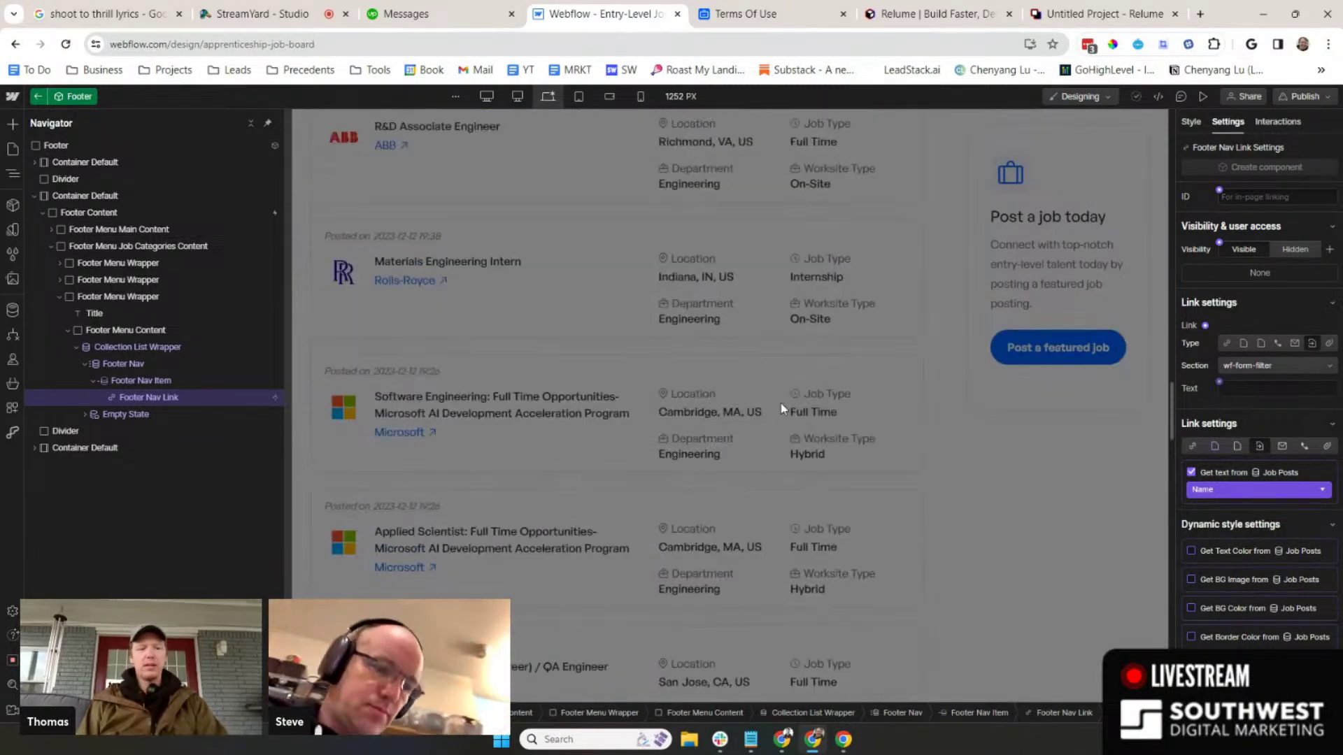
scroll(489, 446, "down", 12)
key("Escape")
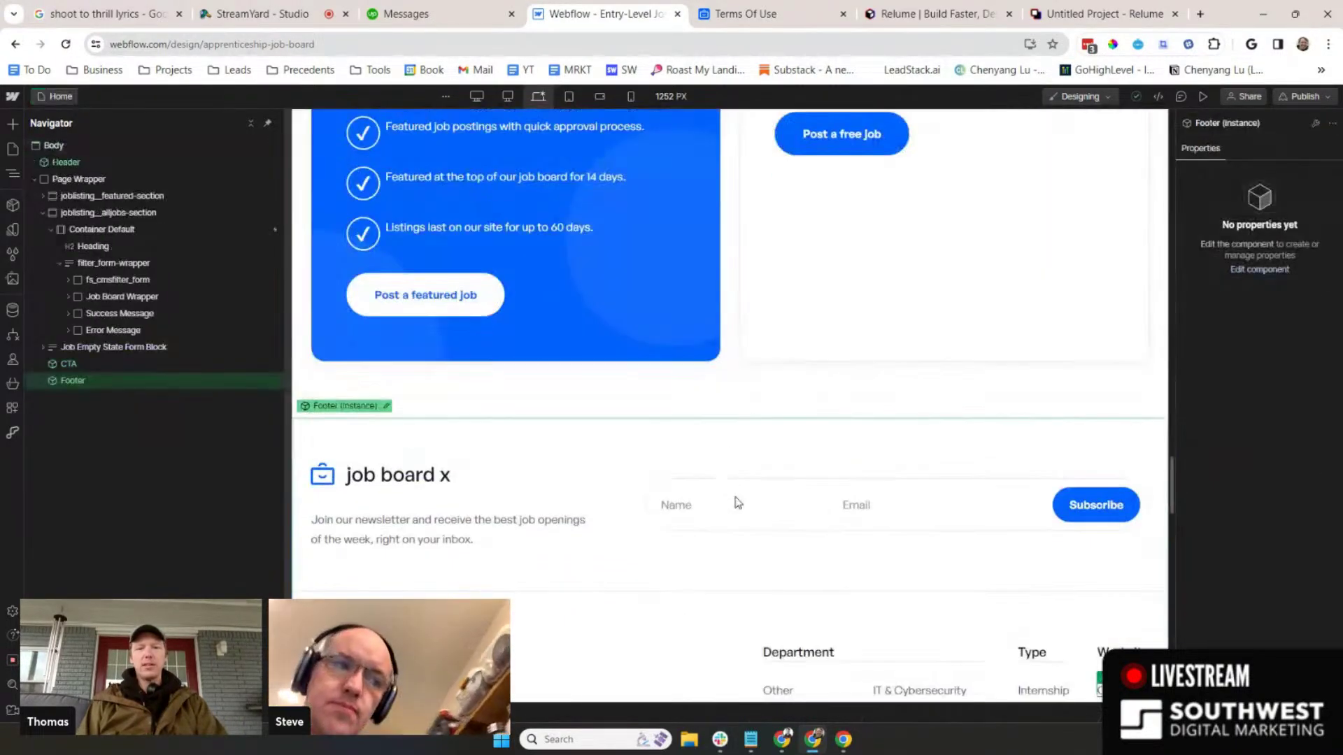
scroll(734, 500, "down", 5)
scroll(731, 493, "up", 15)
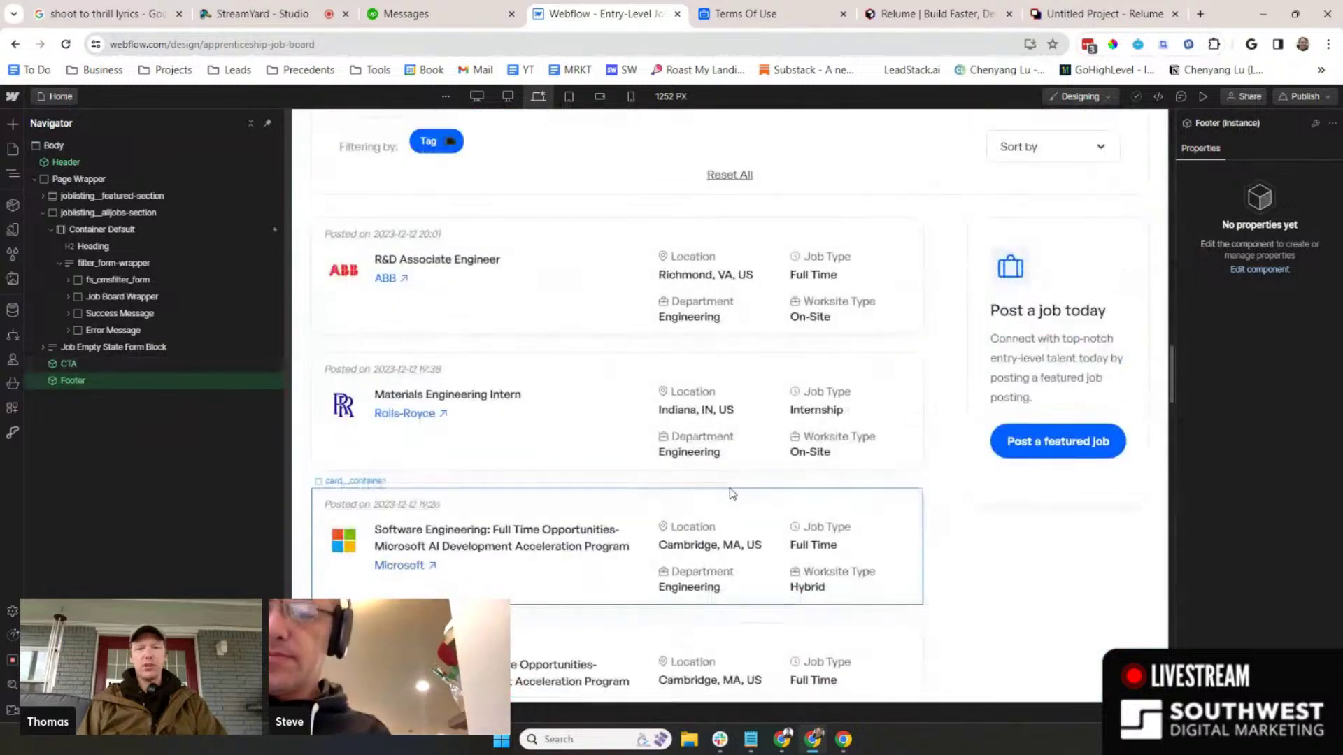
scroll(728, 489, "down", 10)
scroll(769, 462, "up", 2)
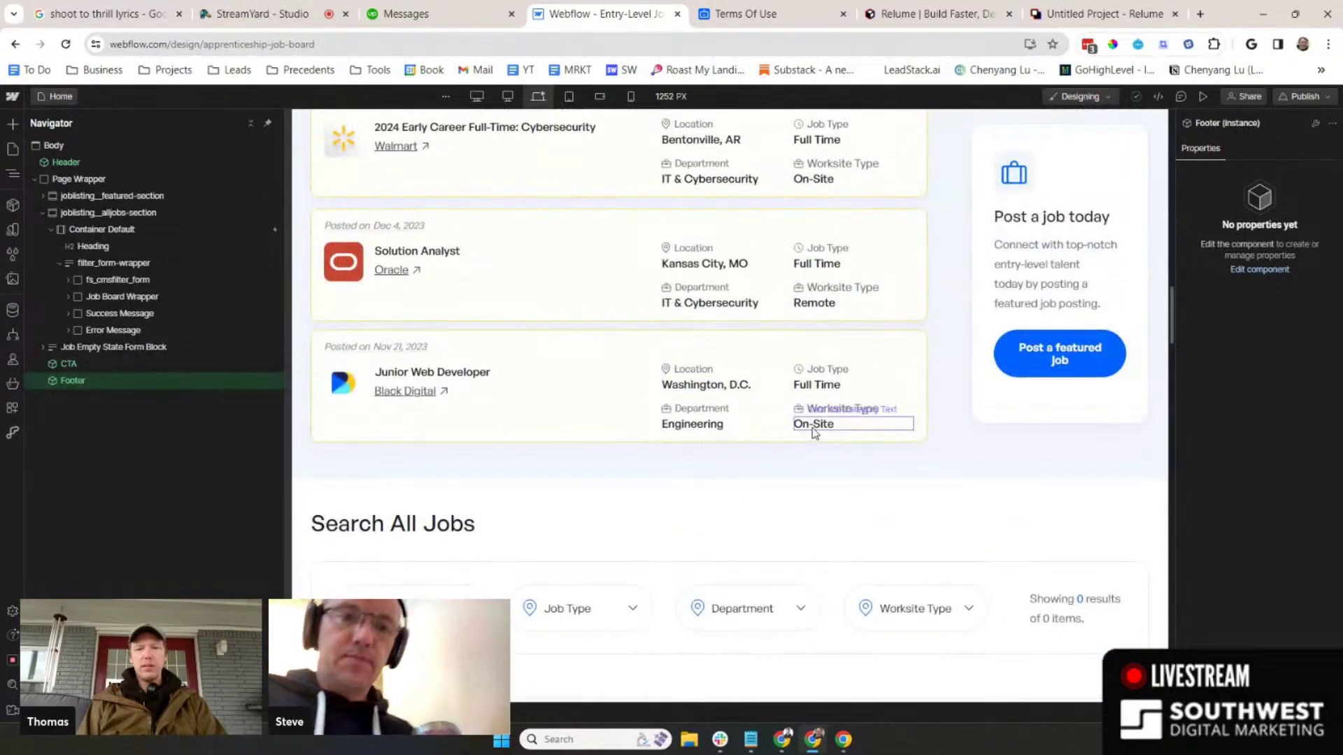
left_click(814, 428)
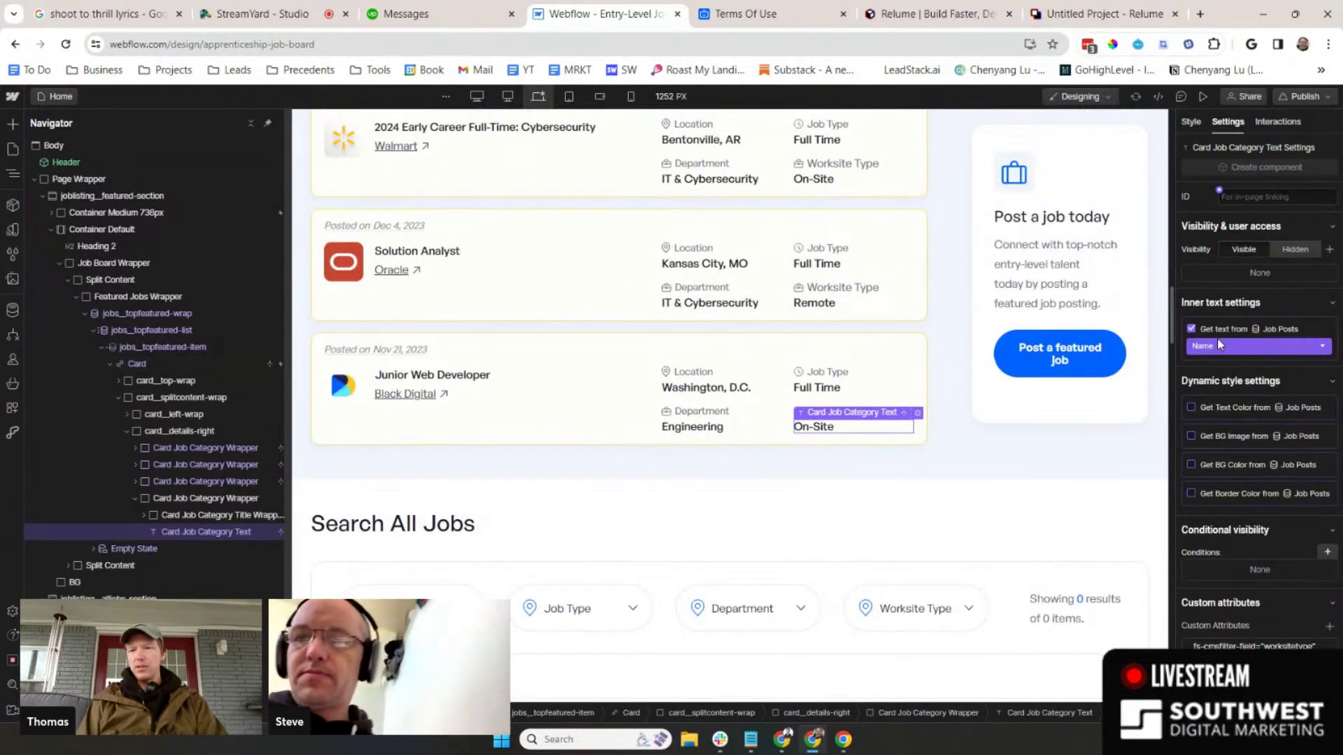
left_click(1238, 350)
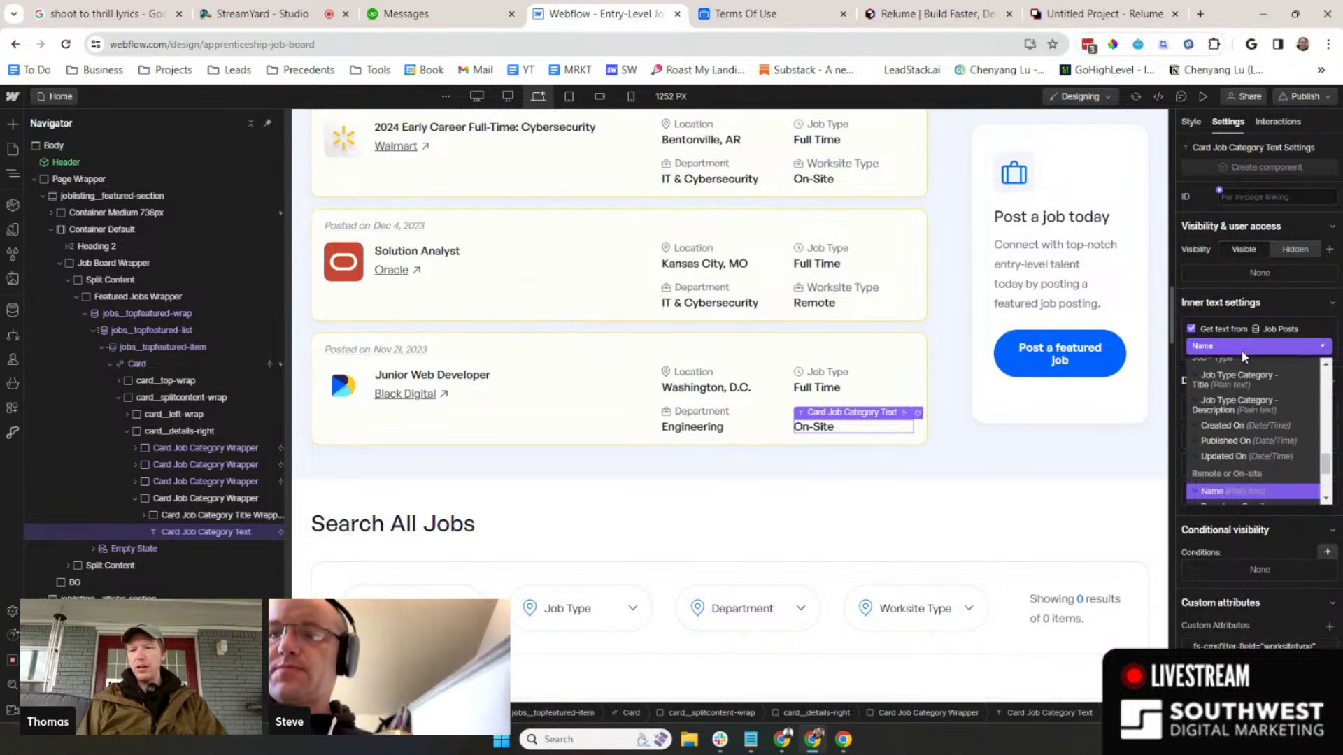
left_click(1253, 490)
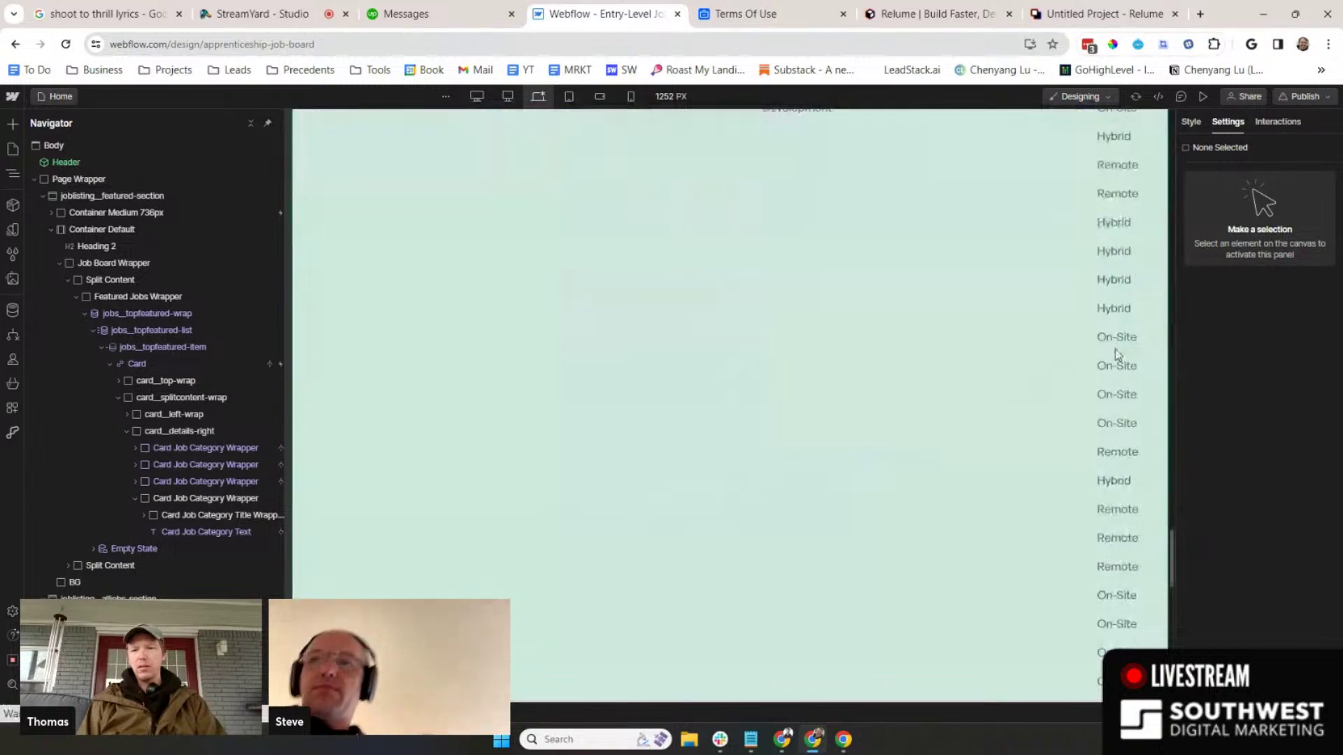
- Reopen the footer component, review the Remote or On-site fields available for the Worksite link's text, and exit the component
left_click(1112, 352)
scroll(811, 454, "up", 8)
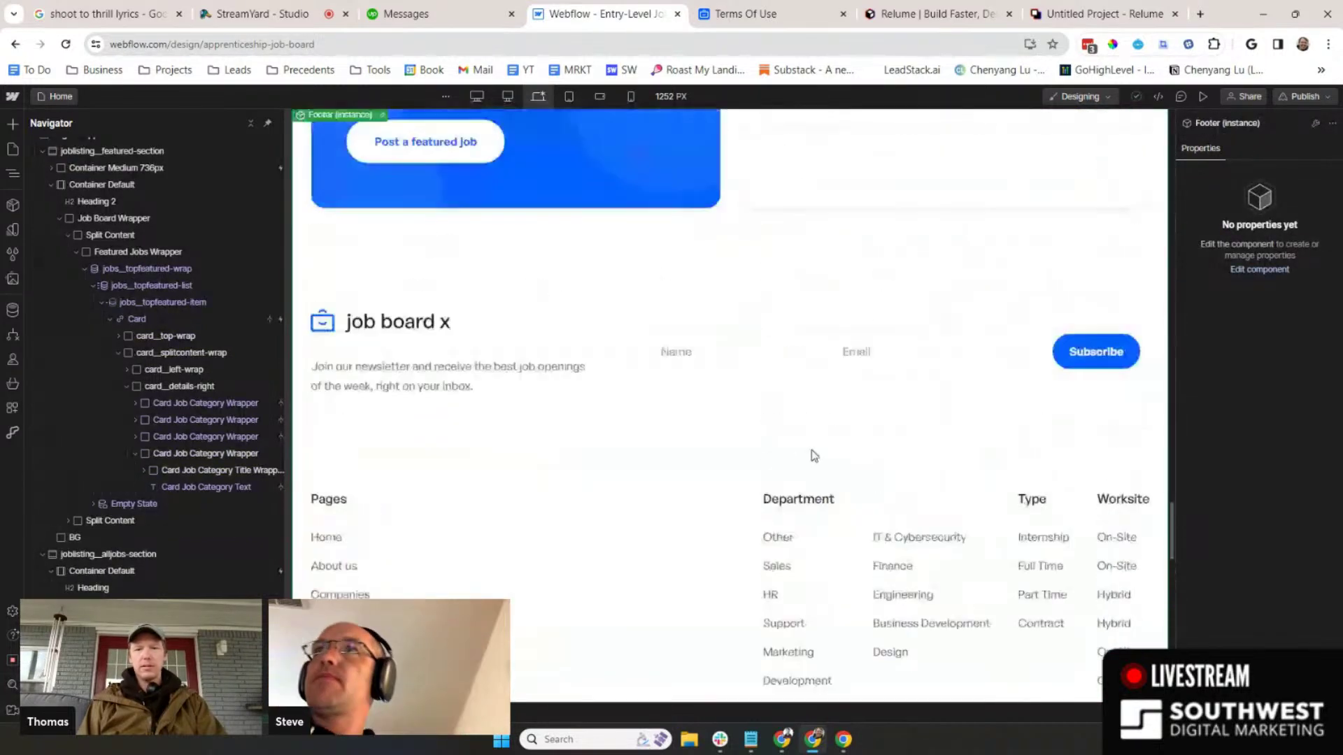
left_click(382, 258)
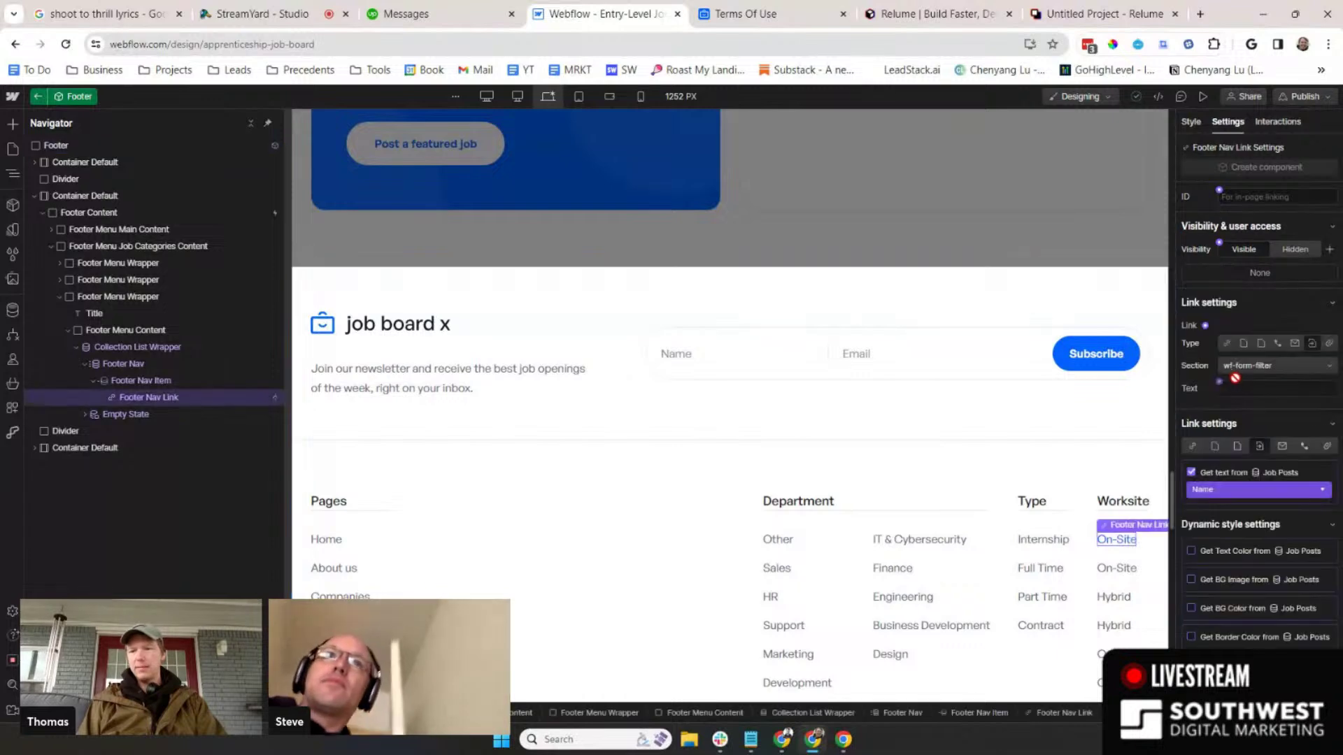
left_click(1258, 490)
scroll(1257, 541, "down", 3)
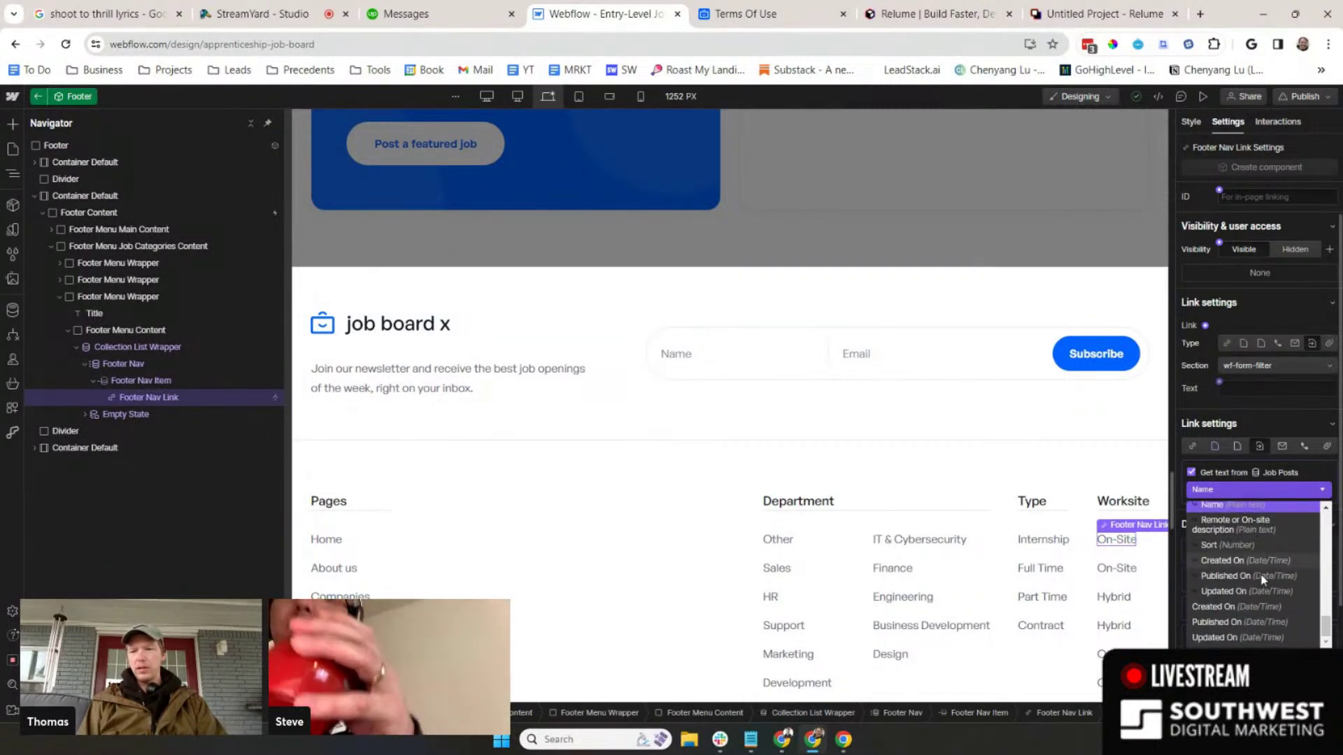
scroll(1326, 629, "up", 1)
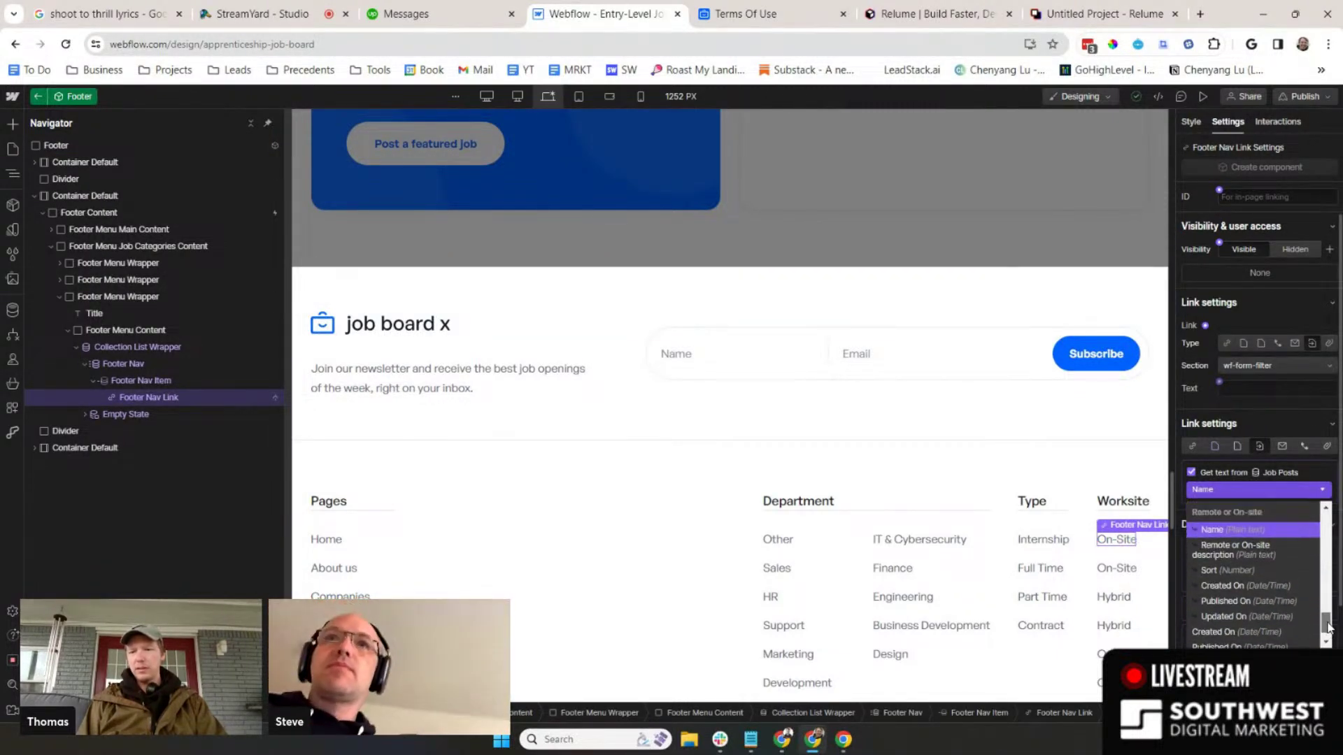
left_click_drag(1329, 628, 1329, 625)
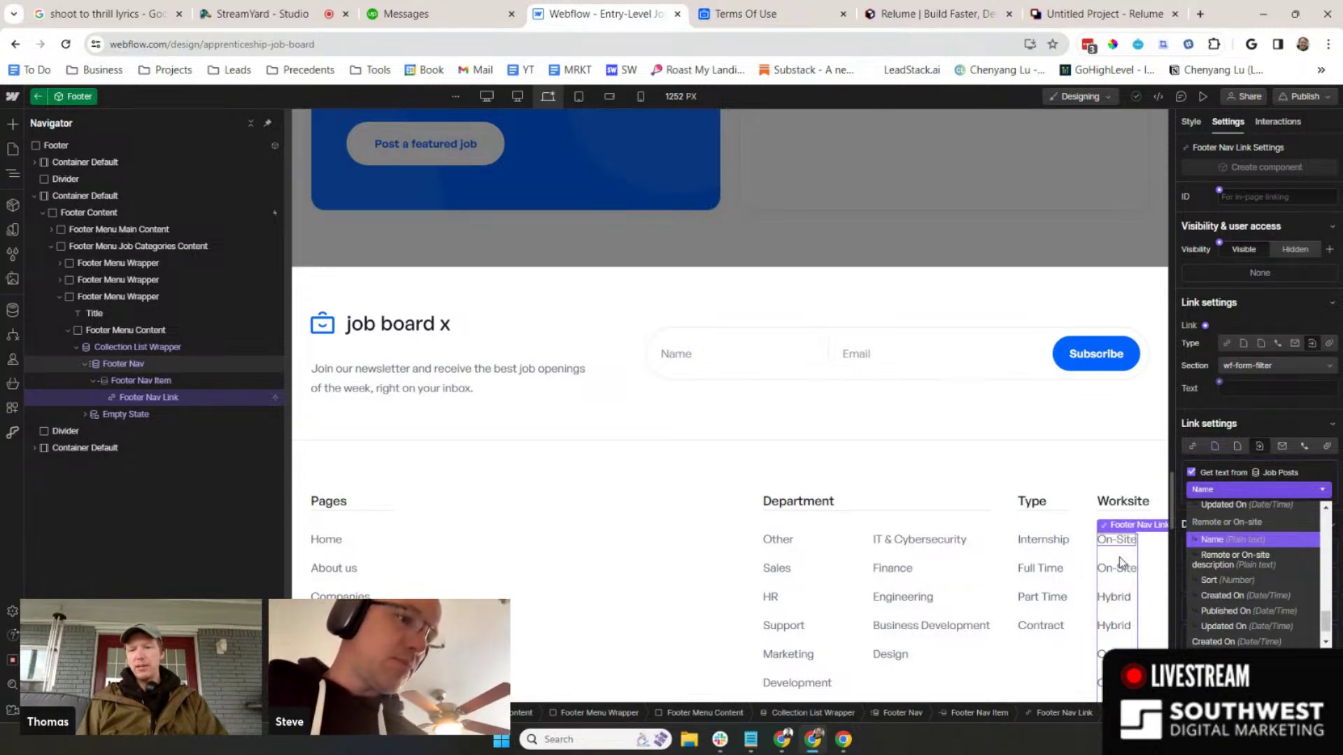
key("Escape")
key("Escape")
key("Escape")
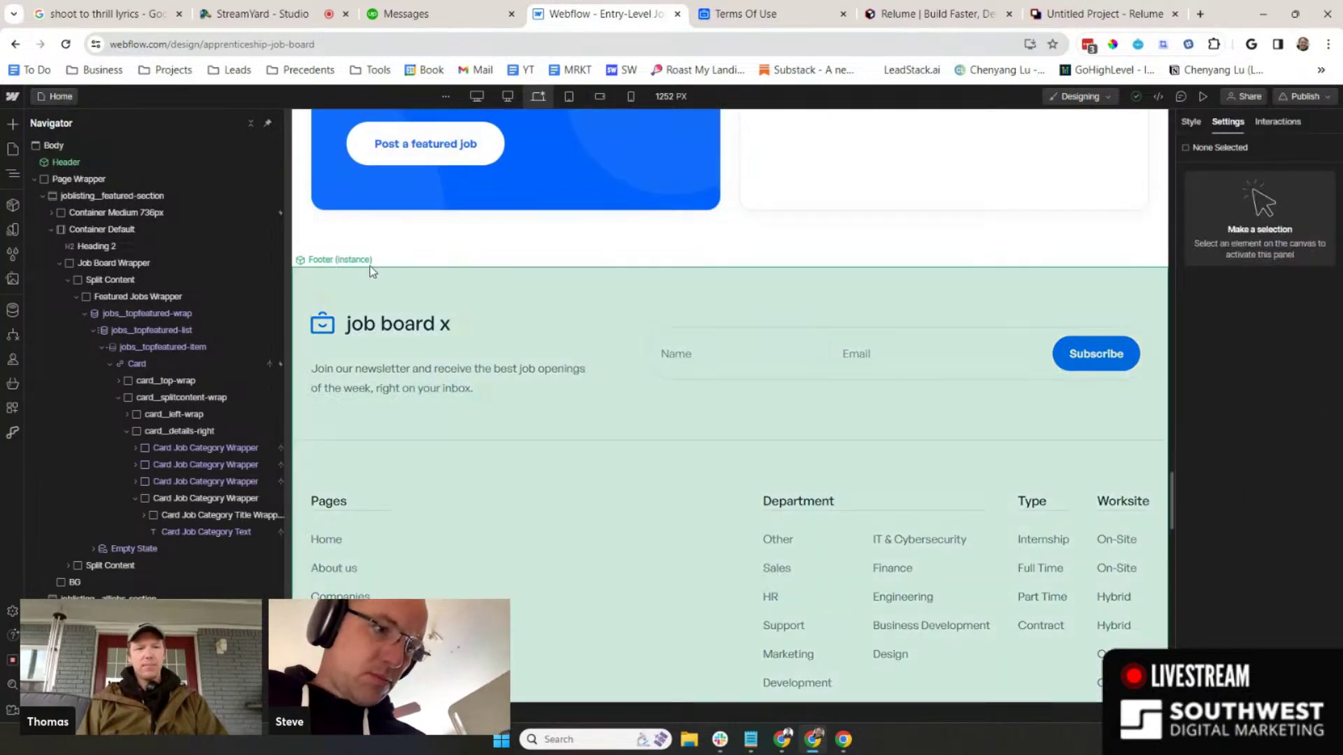
- Show the Worksite Type filter's dropdown menu under Search All Jobs and check which collection supplies its checkbox list
scroll(666, 445, "up", 15)
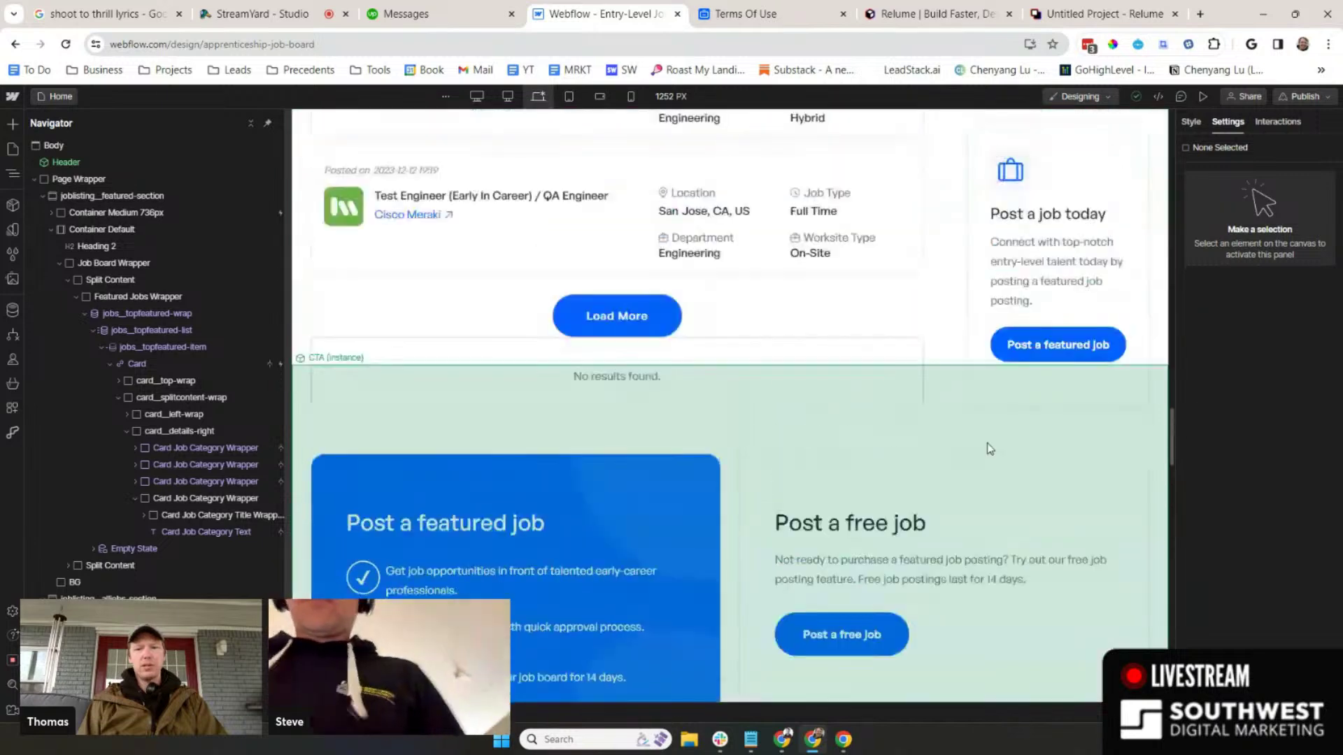
scroll(952, 430, "up", 10)
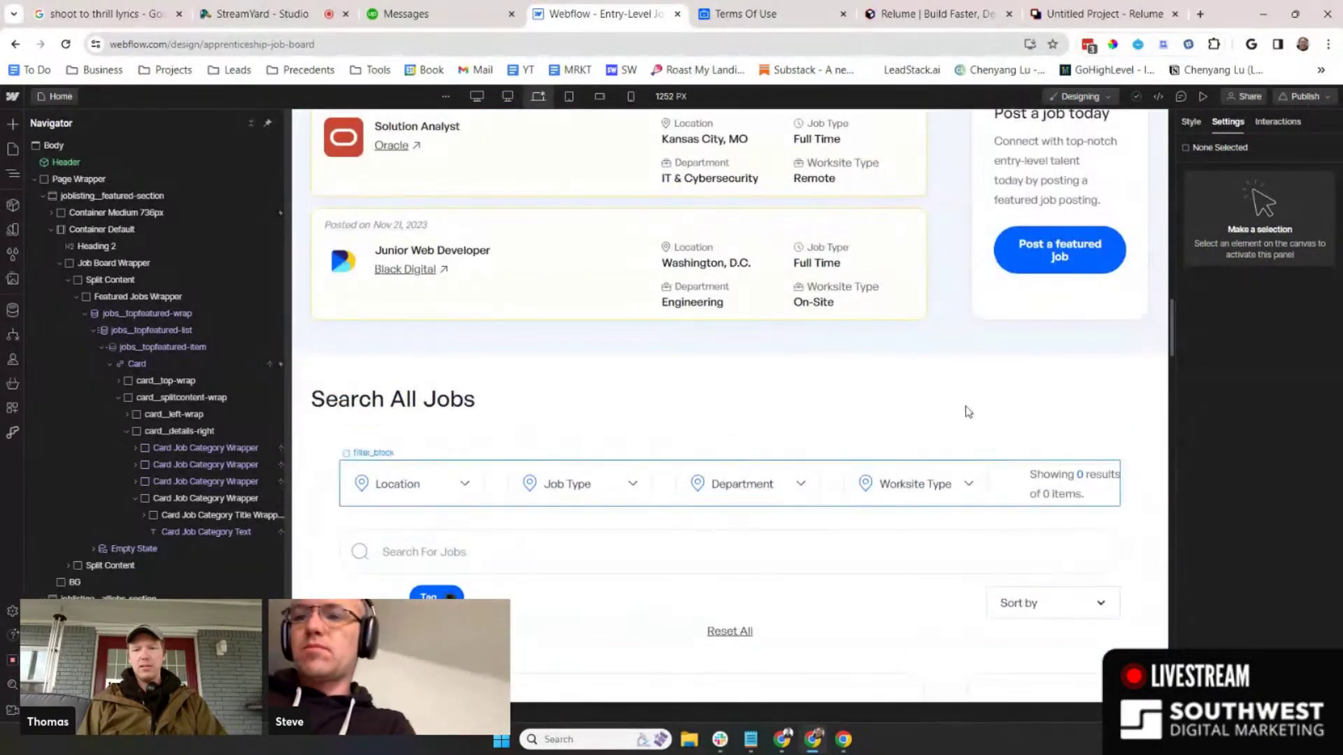
scroll(998, 565, "down", 2)
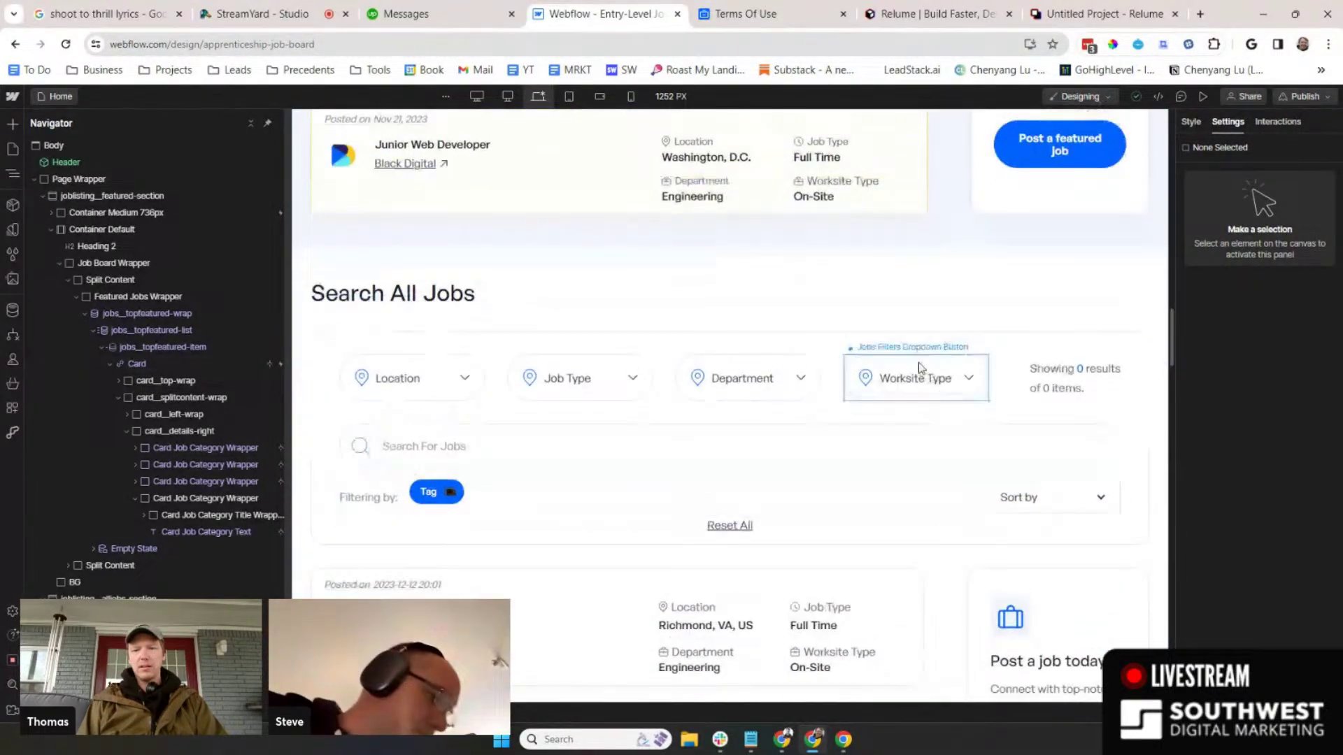
left_click(951, 395)
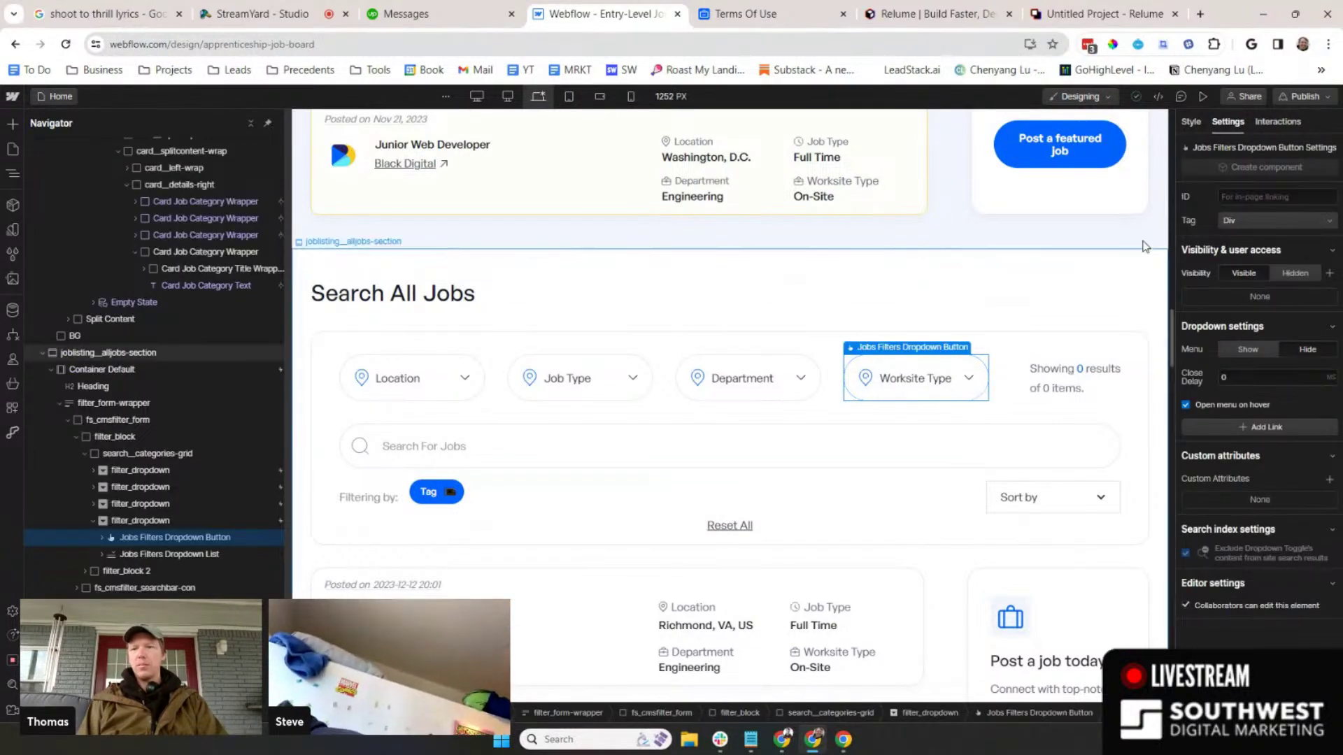
left_click(1248, 349)
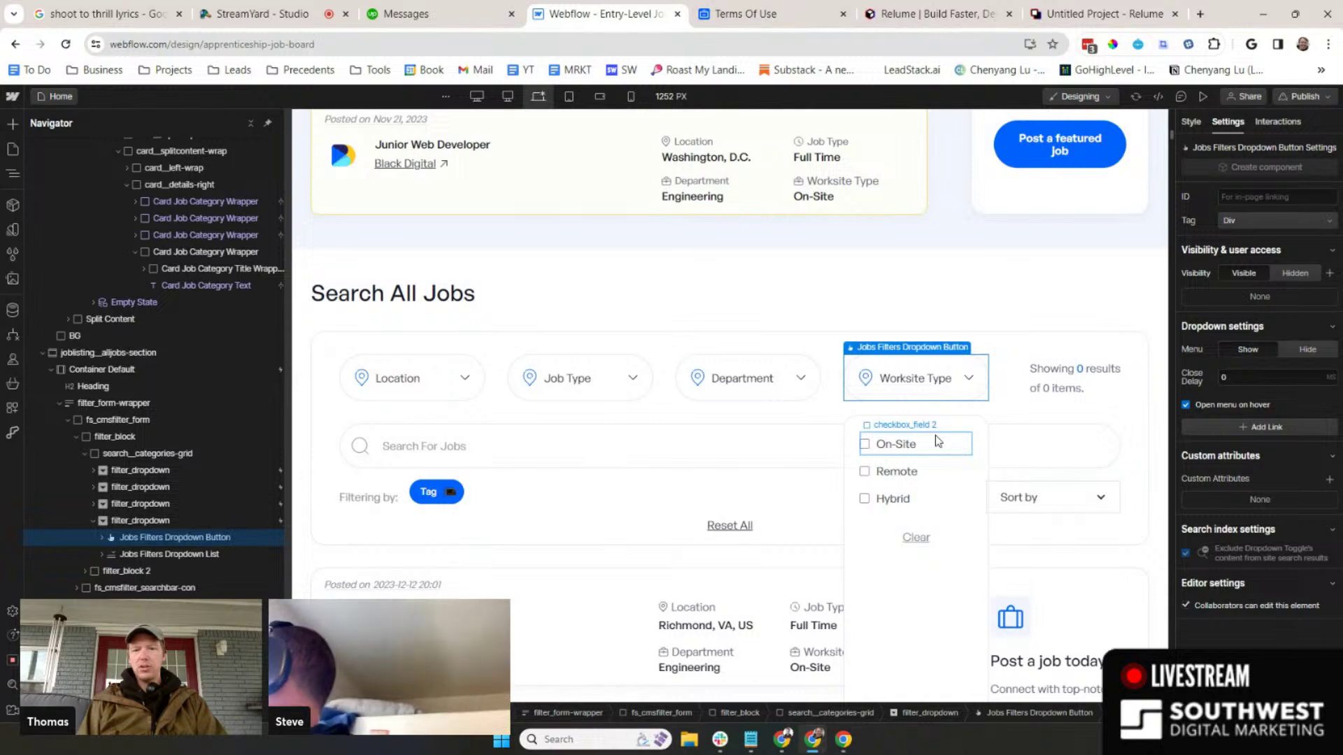
left_click(934, 435)
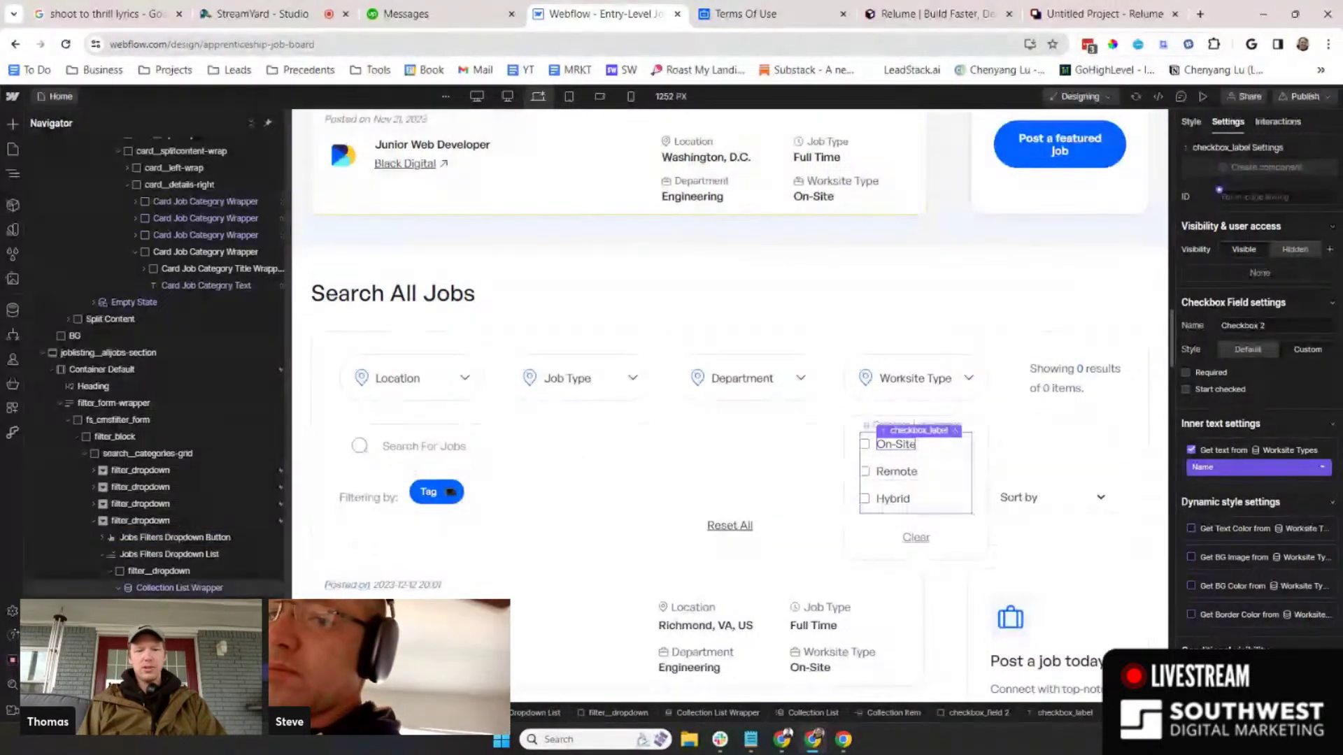
left_click(175, 621)
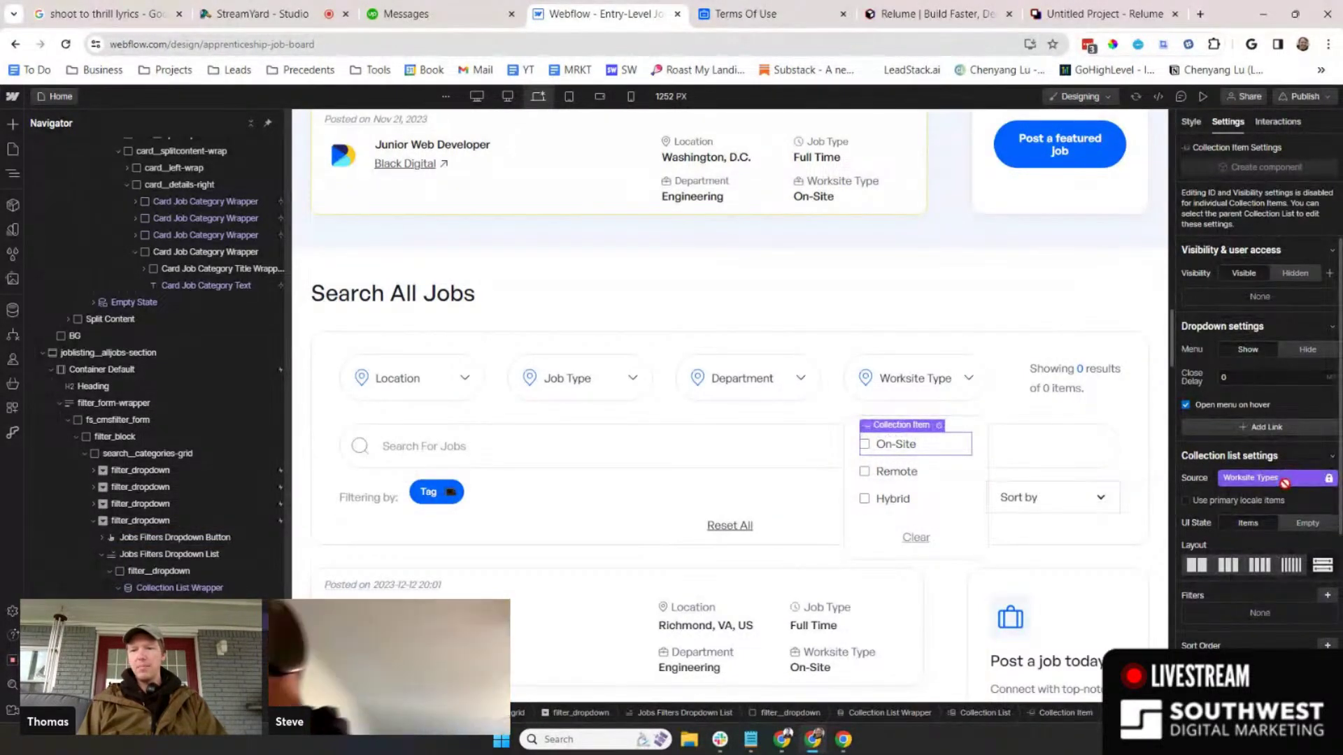
key("Escape")
scroll(1018, 504, "down", 10)
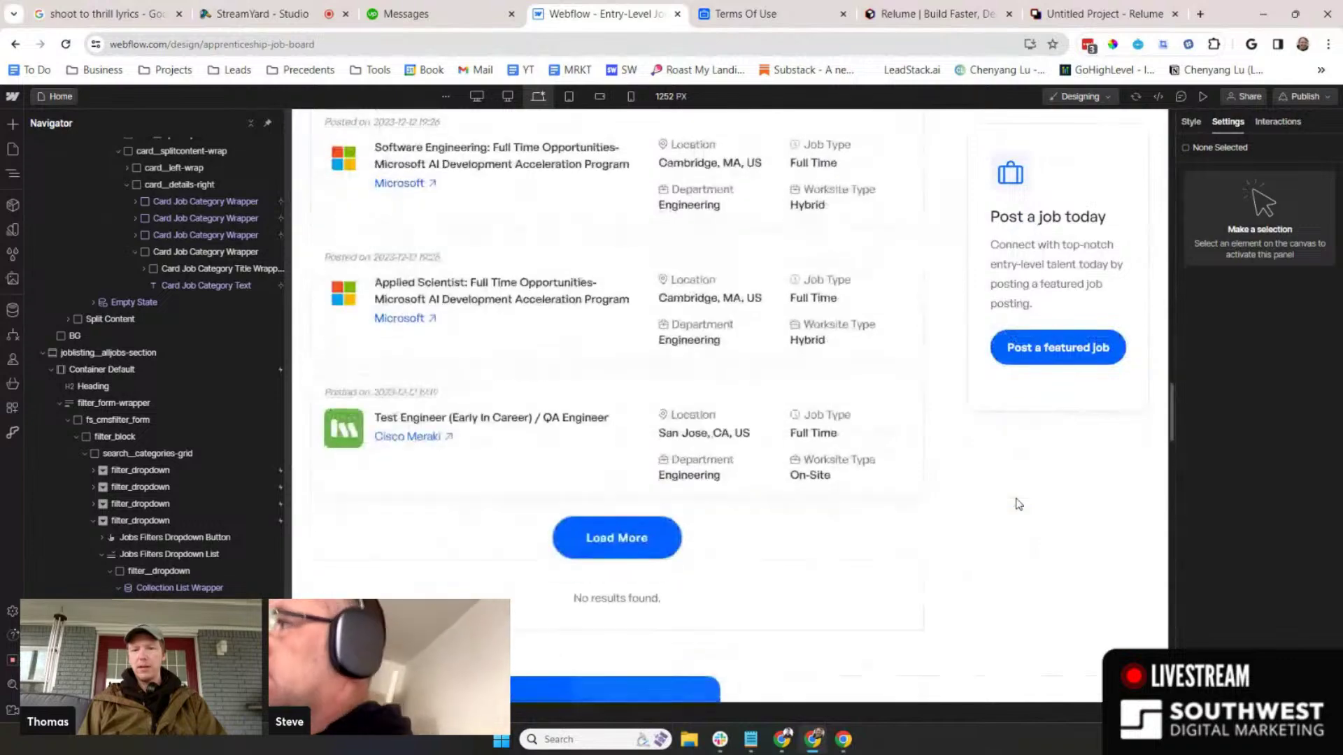
scroll(1018, 504, "up", 15)
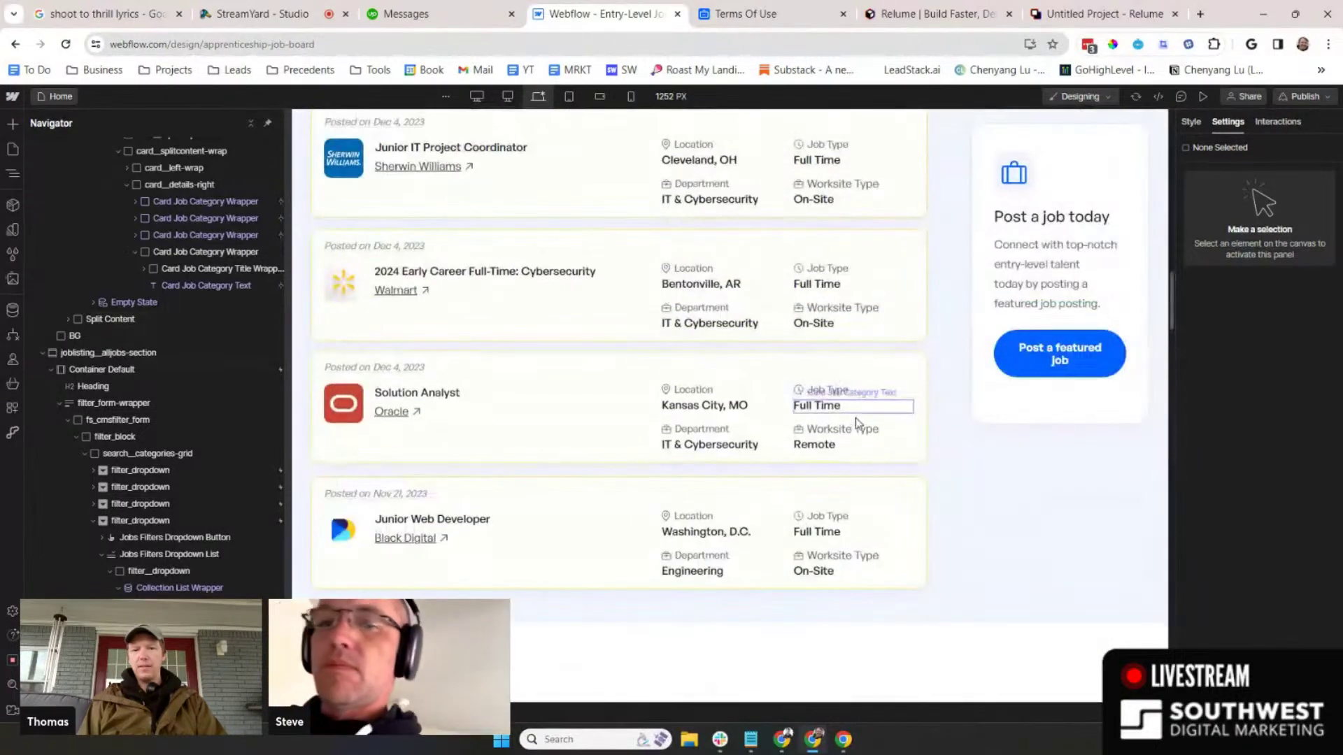
- Open the footer component for editing and select the collection list in its Worksite column
scroll(880, 502, "down", 12)
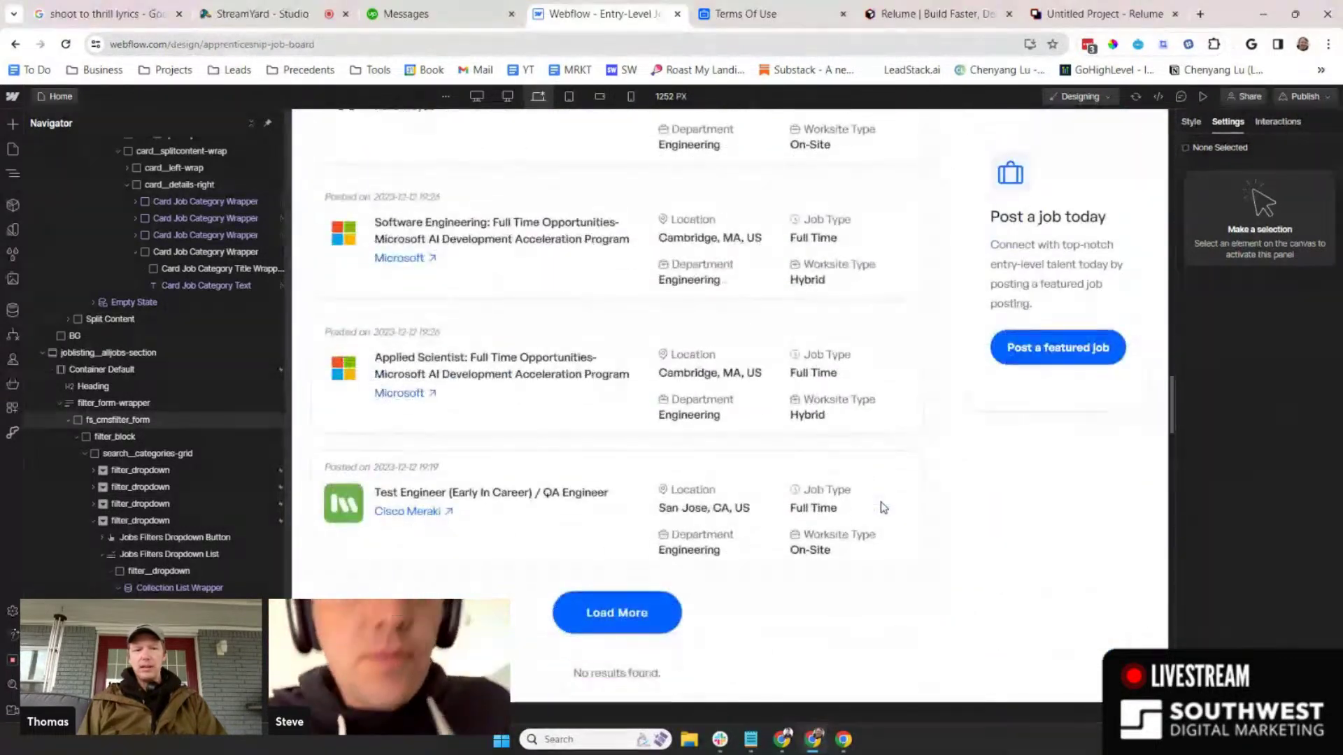
scroll(882, 504, "up", 12)
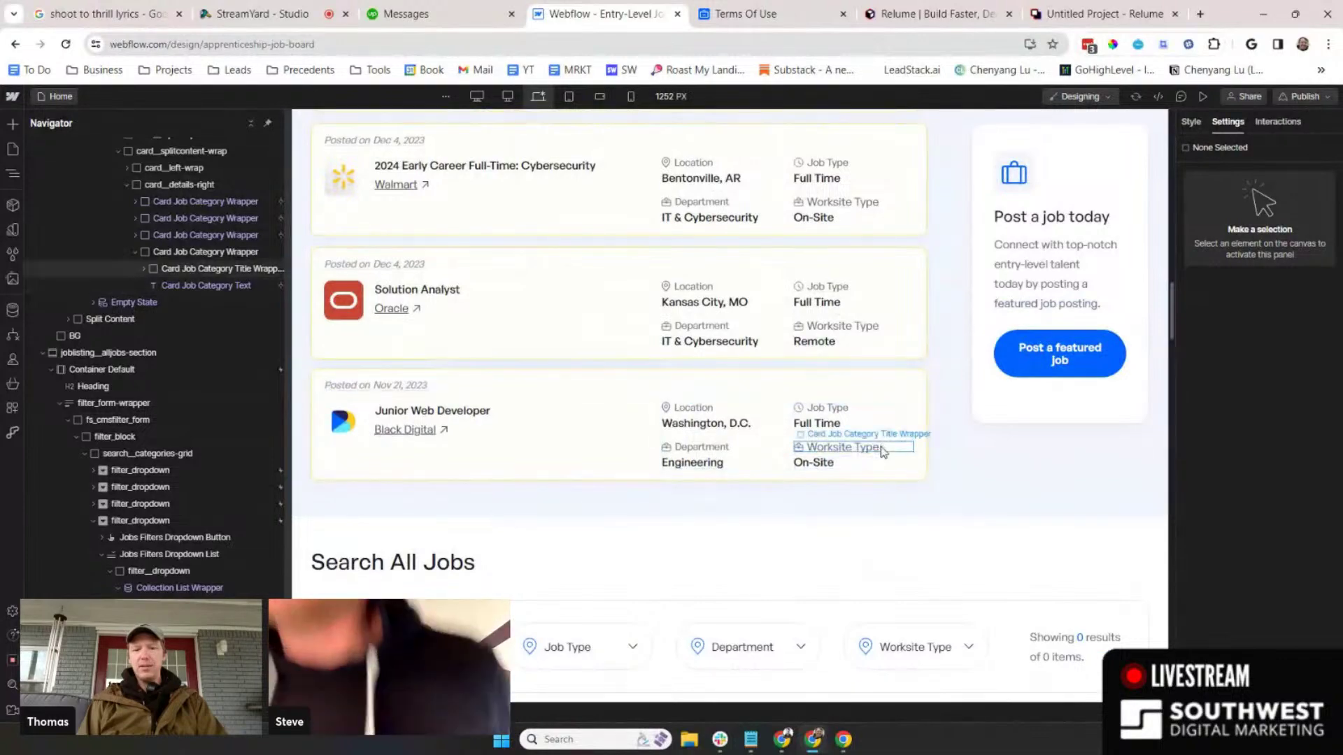
scroll(882, 451, "down", 4)
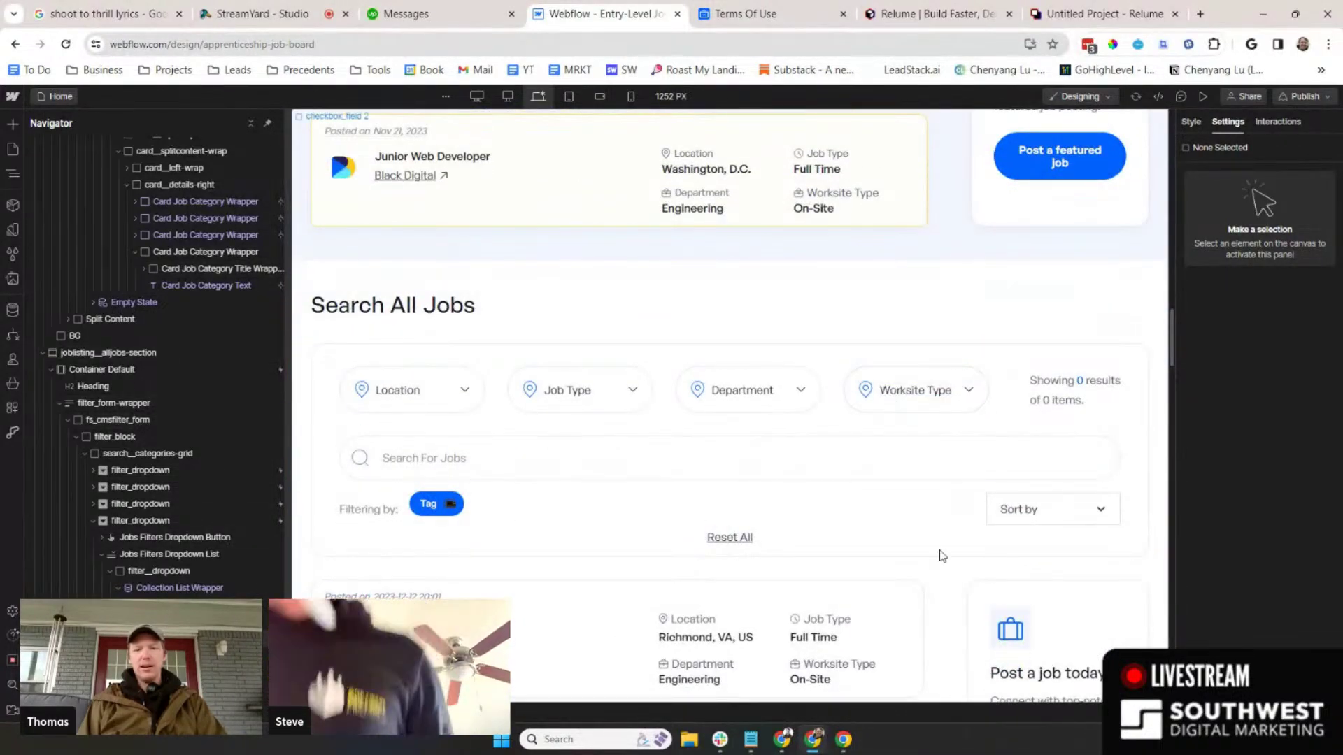
scroll(943, 556, "down", 15)
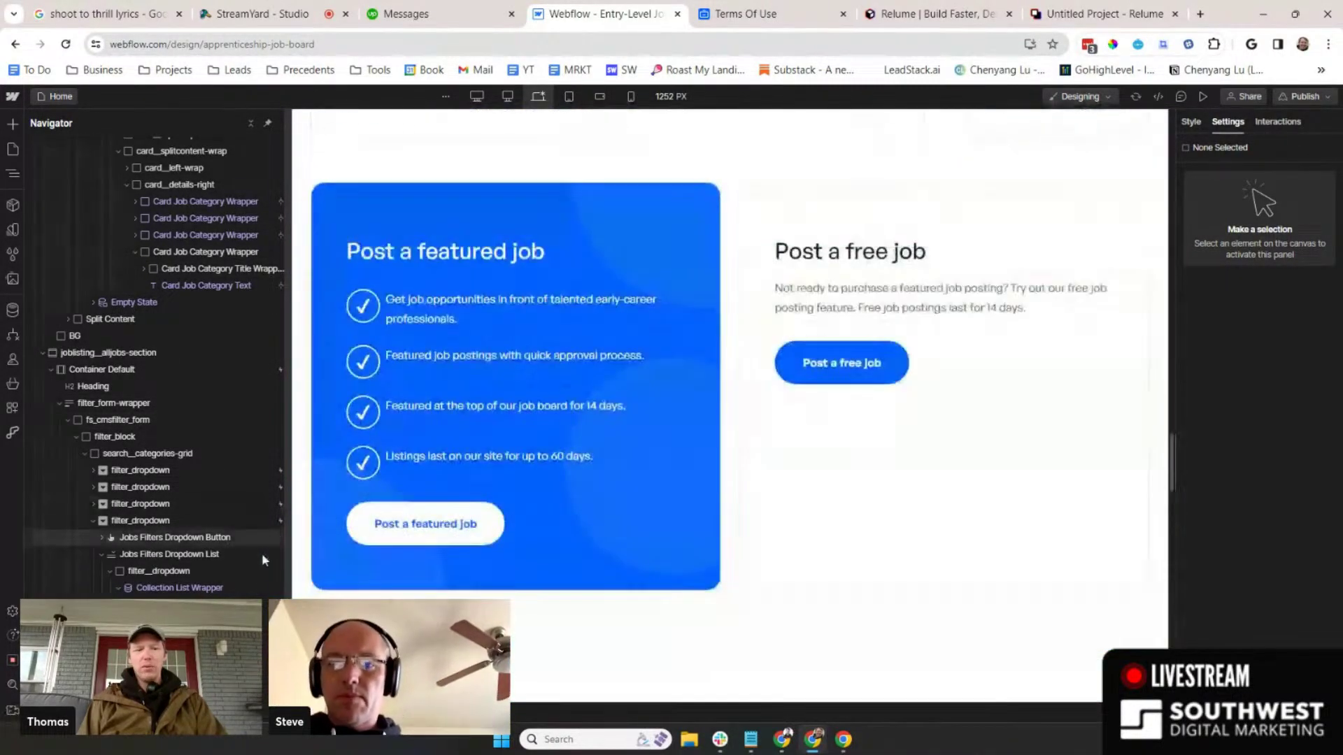
scroll(210, 524, "down", 4)
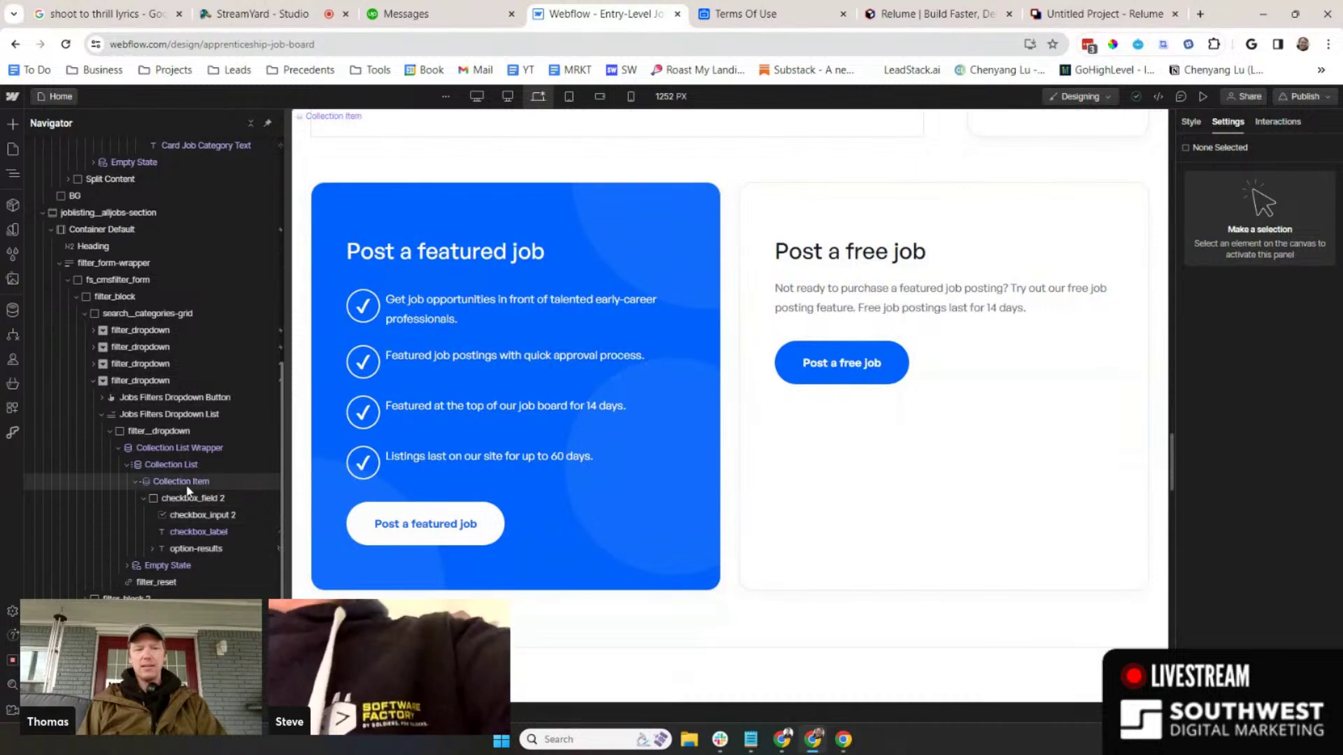
scroll(1048, 549, "down", 12)
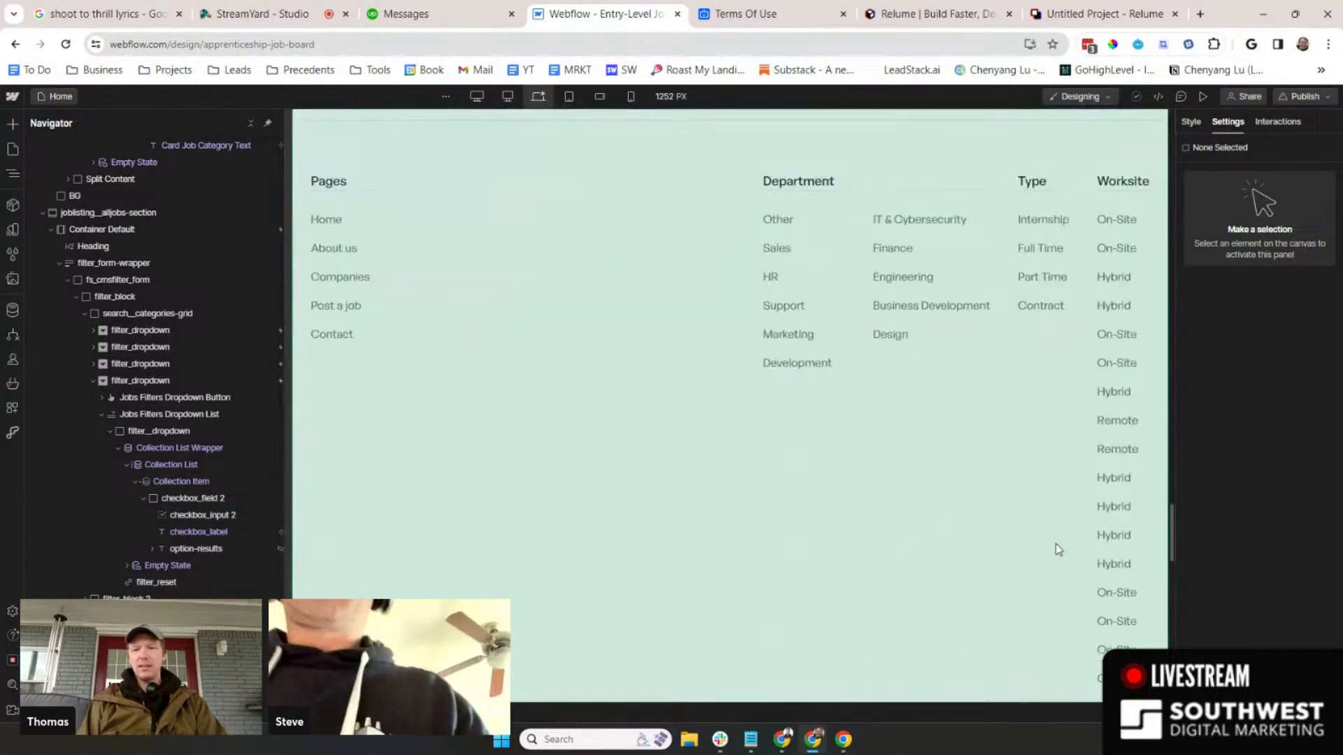
scroll(1055, 543, "up", 4)
left_click(368, 203)
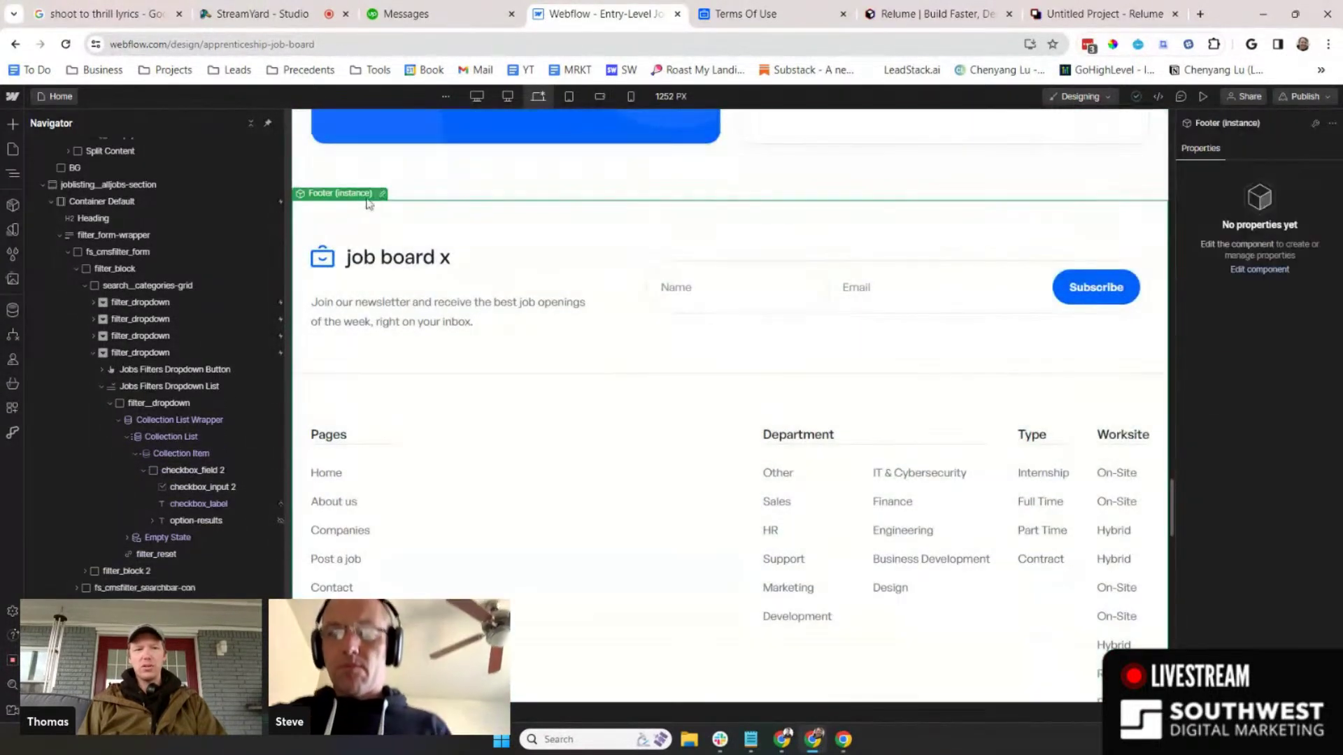
left_click(382, 194)
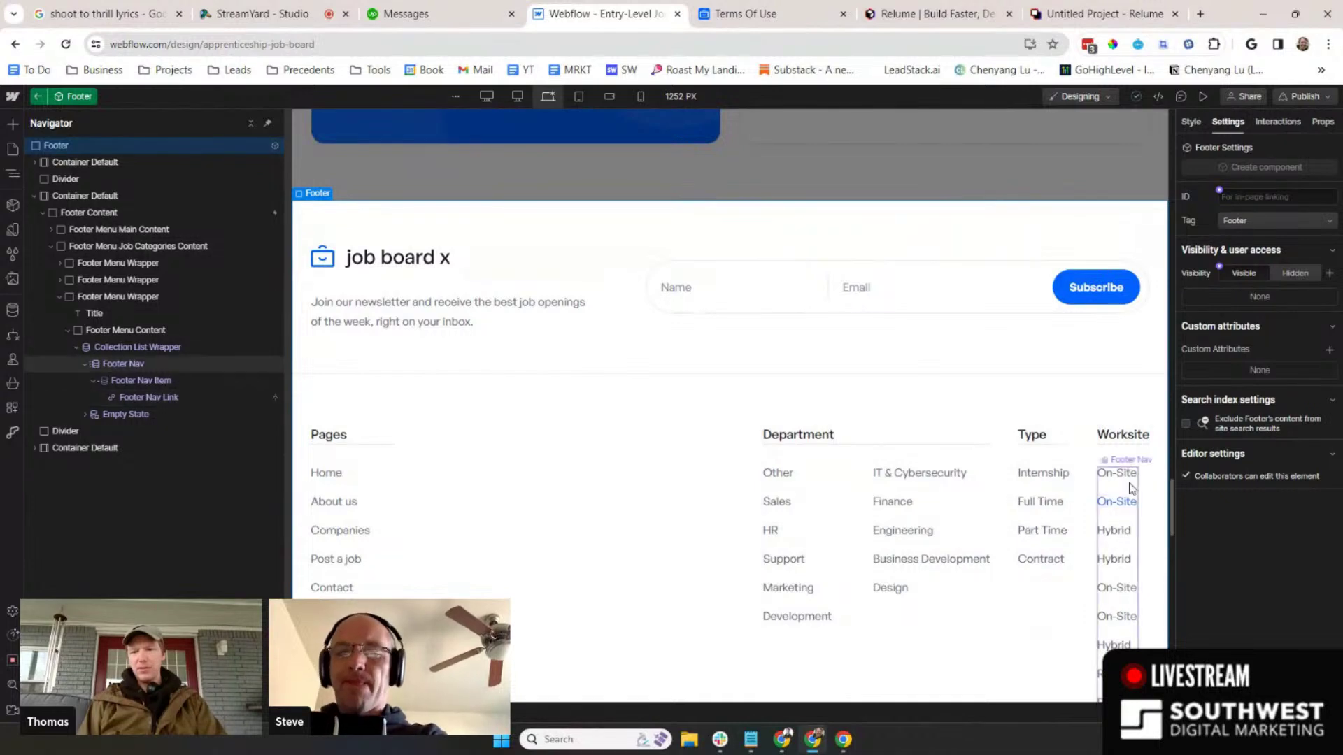
left_click(1132, 489)
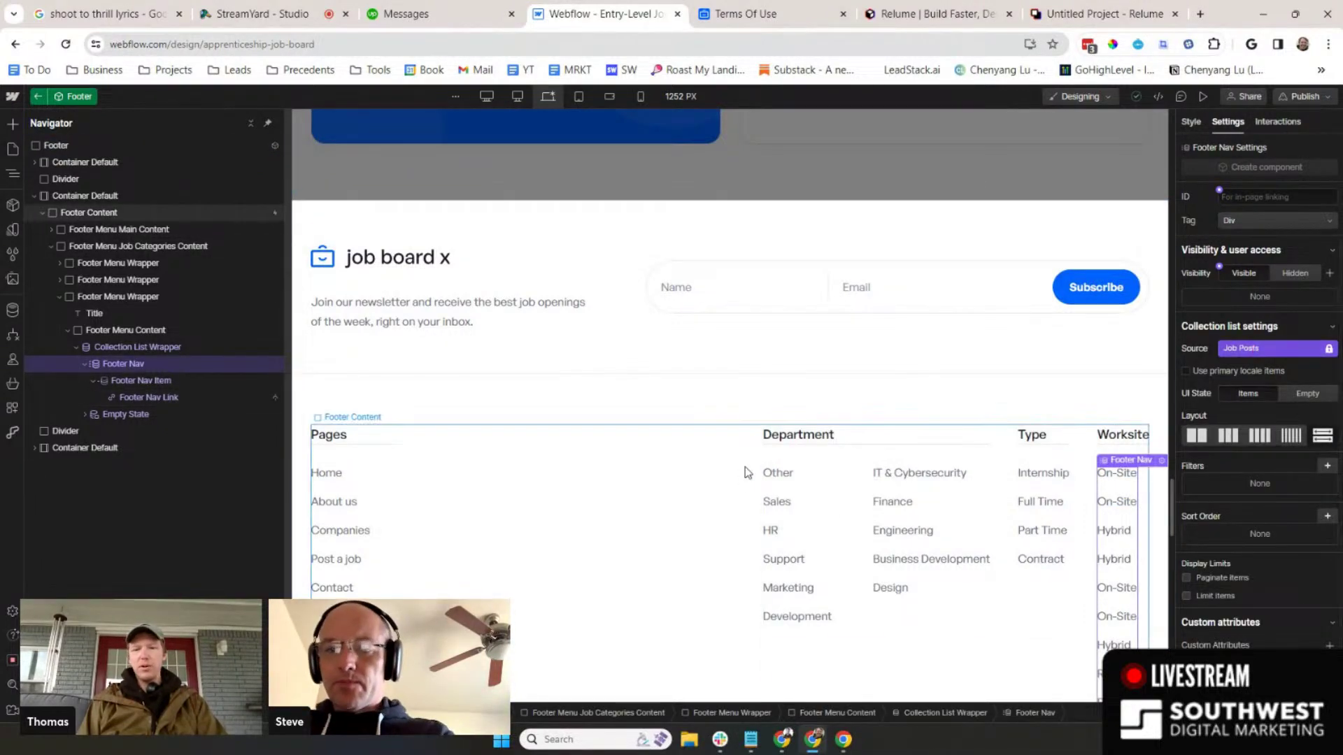
- Disconnect the Worksite link's text from the Job Posts collection
left_click(148, 396)
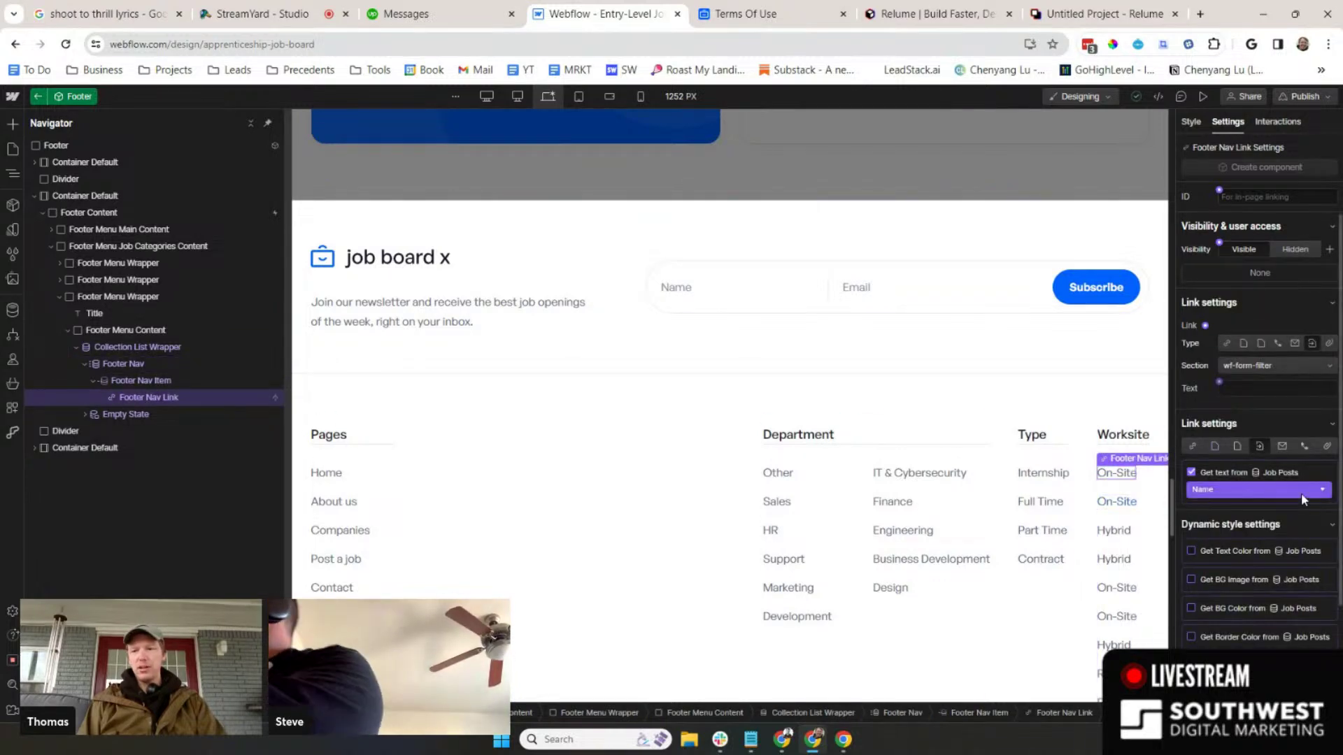
left_click(1304, 495)
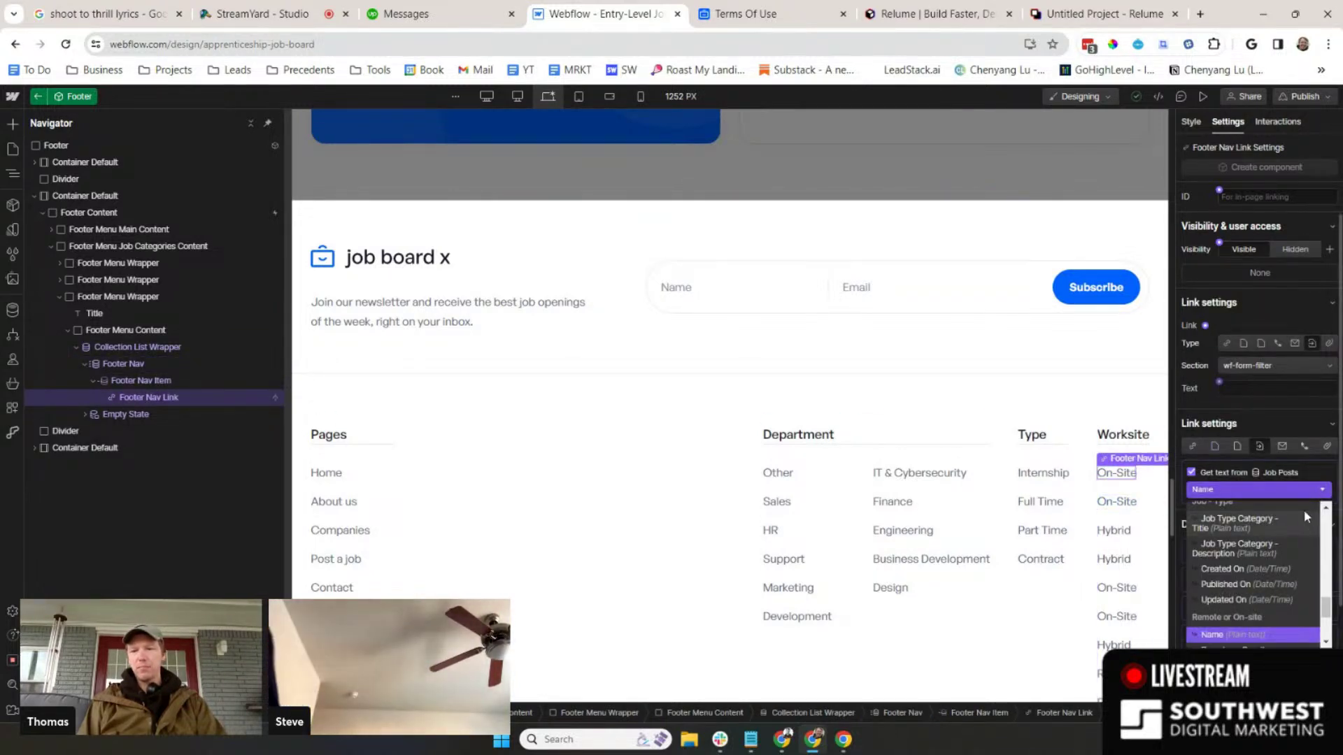
left_click(1191, 474)
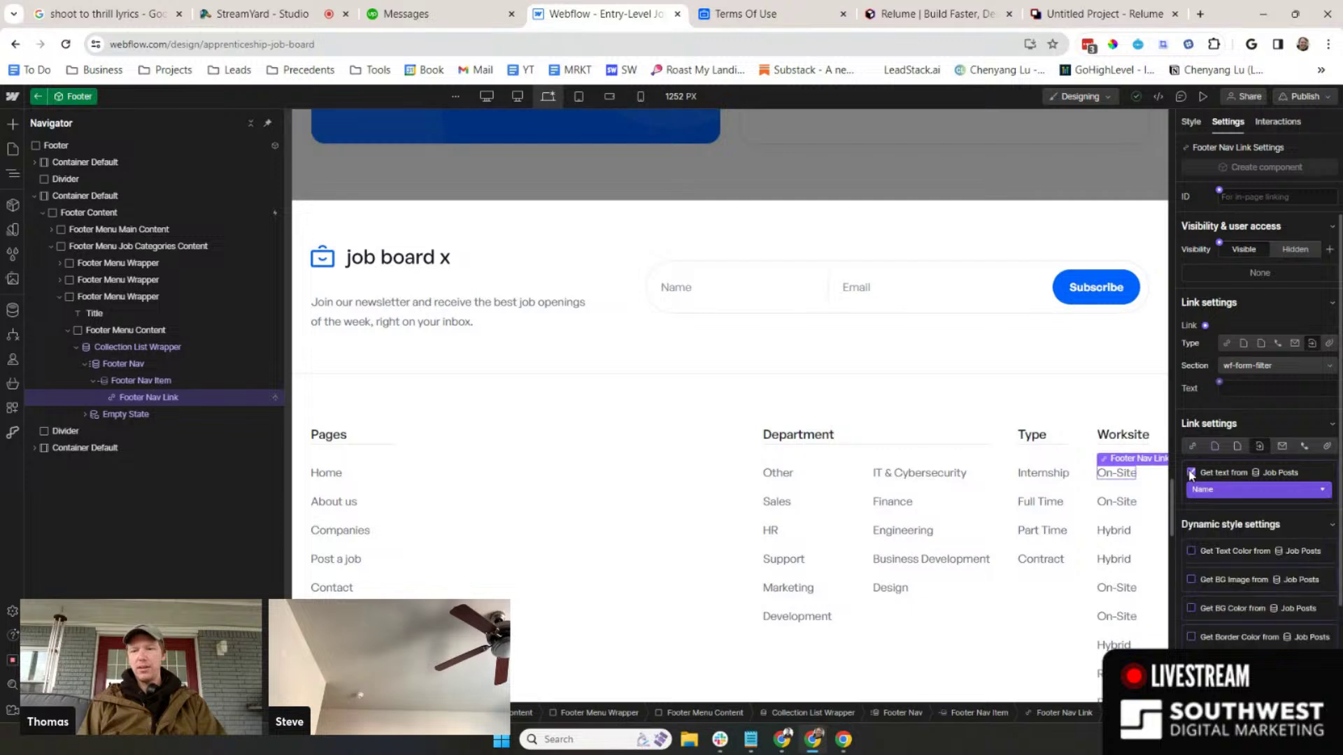
left_click(1192, 473)
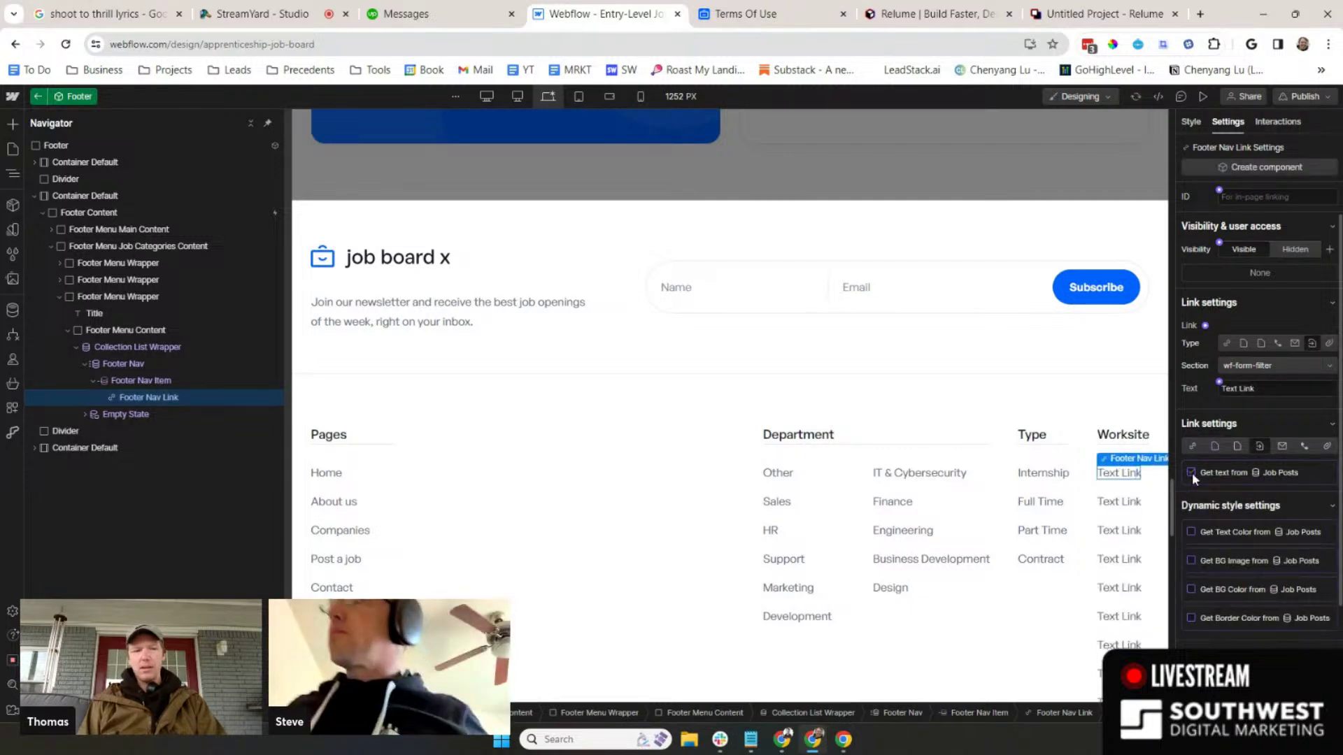
- Change the source of the Worksite column's collection list to Worksite Types
left_click(139, 381)
left_click(1263, 348)
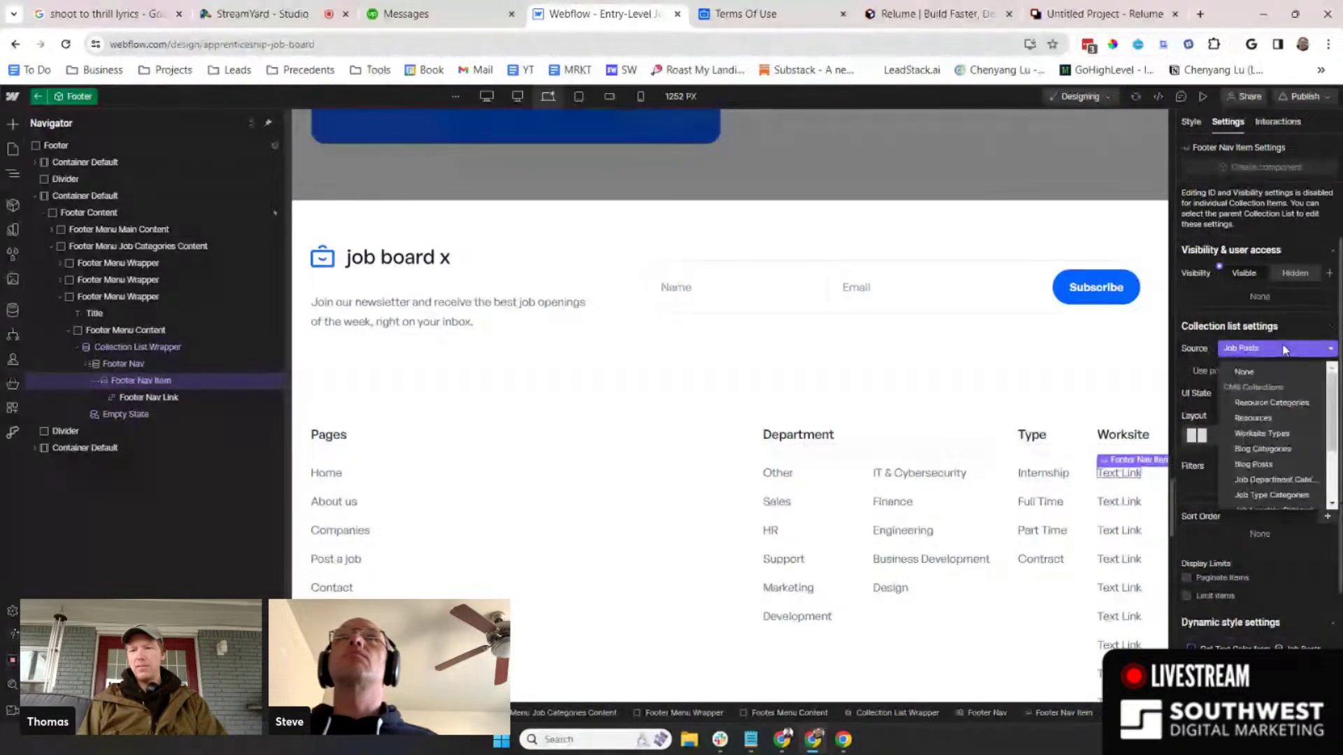
scroll(1334, 418, "down", 3)
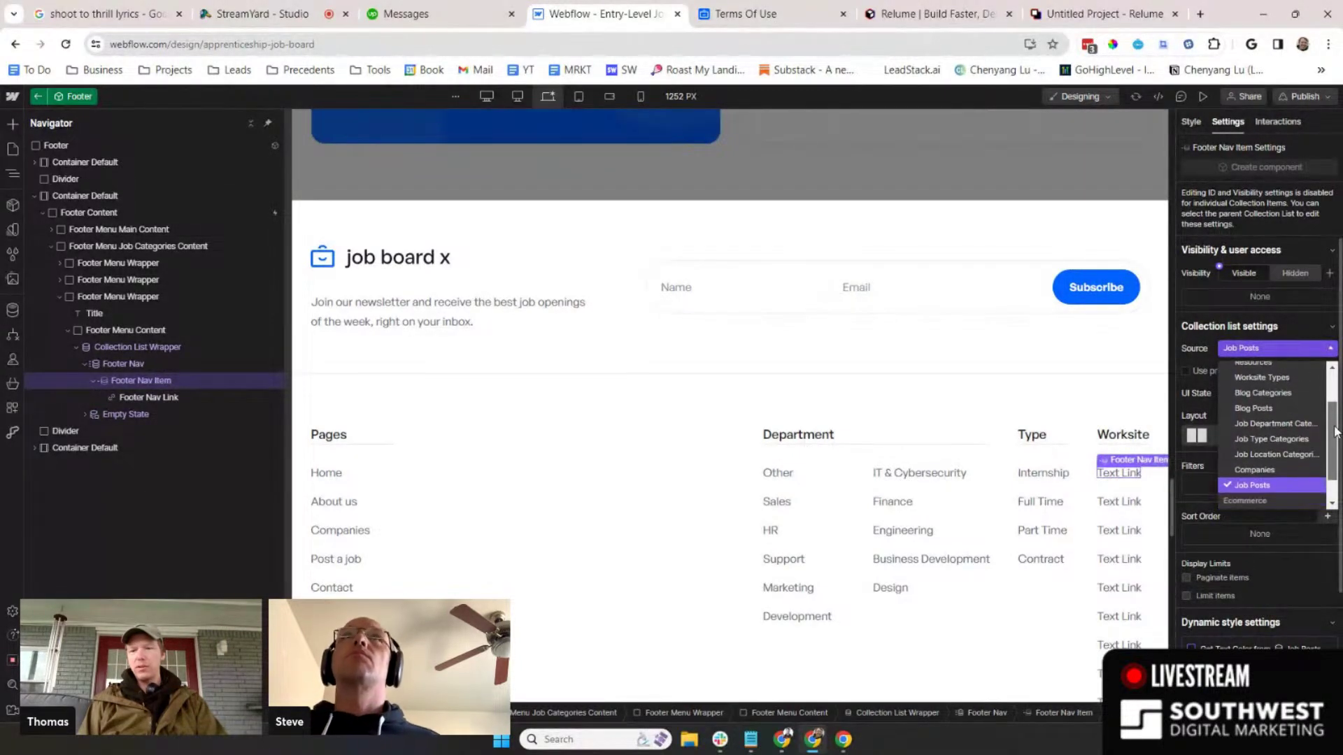
scroll(1336, 427, "up", 3)
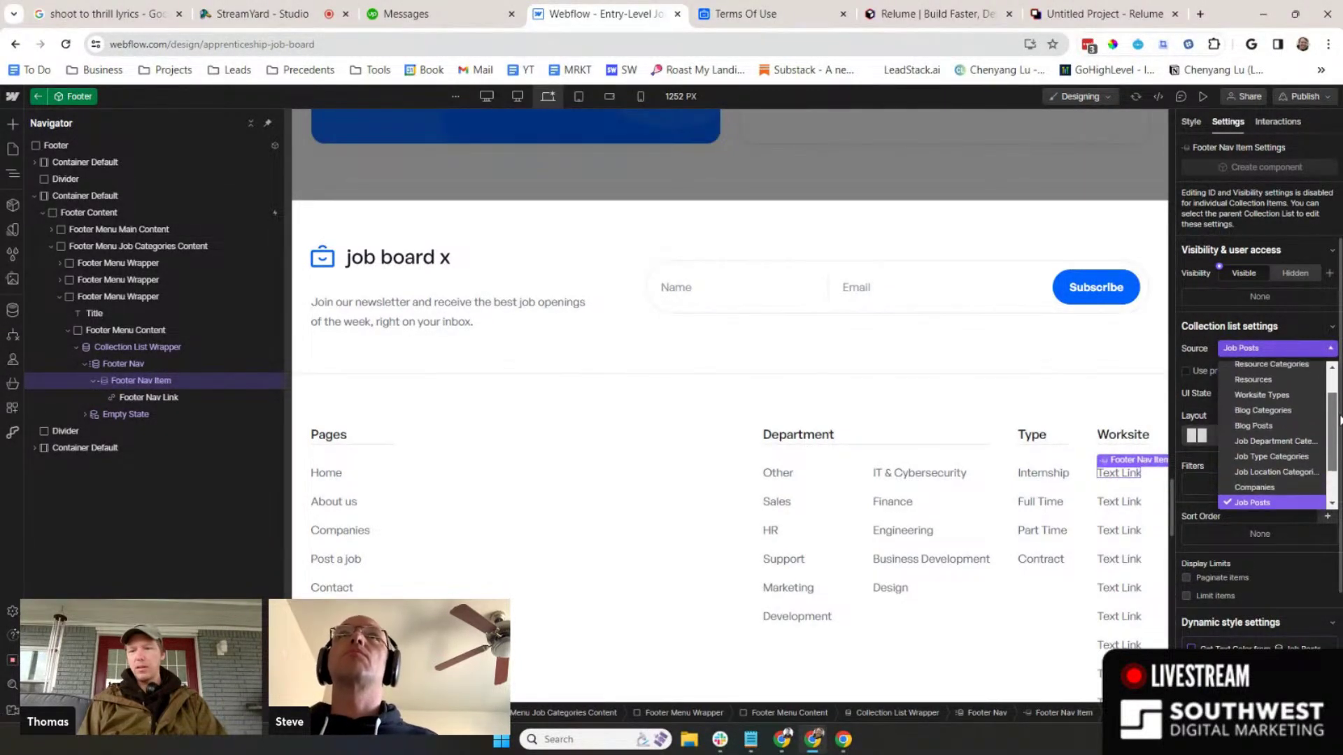
left_click(1291, 400)
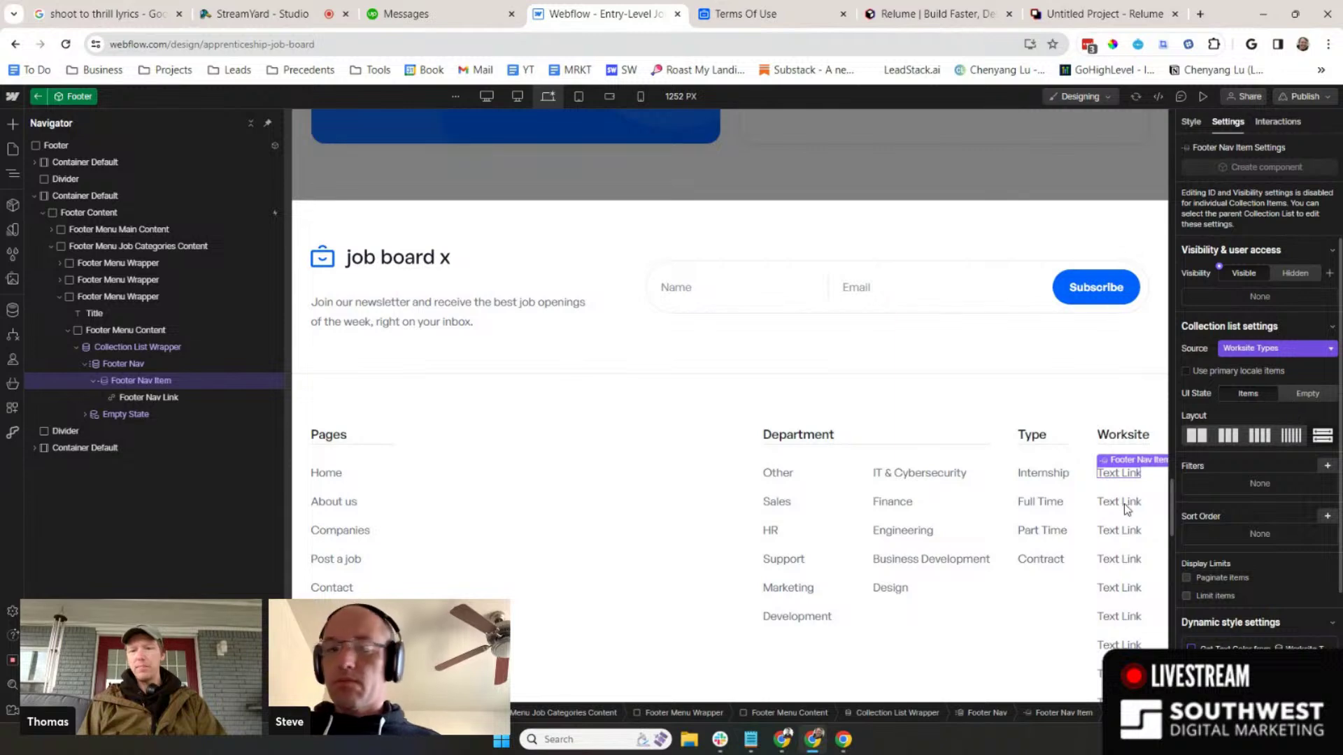
- Bind the Worksite link's text to the Name field of the Worksite Types collection
left_click(127, 398)
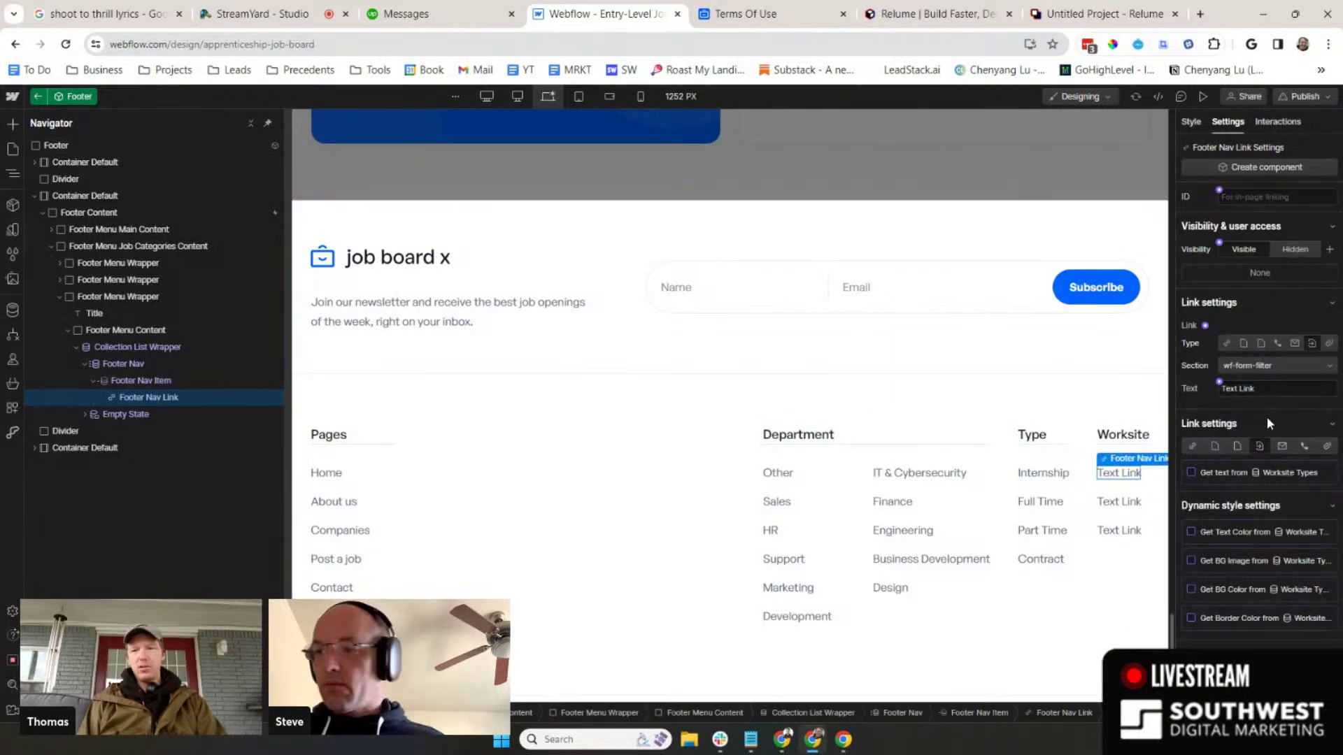
left_click(1191, 473)
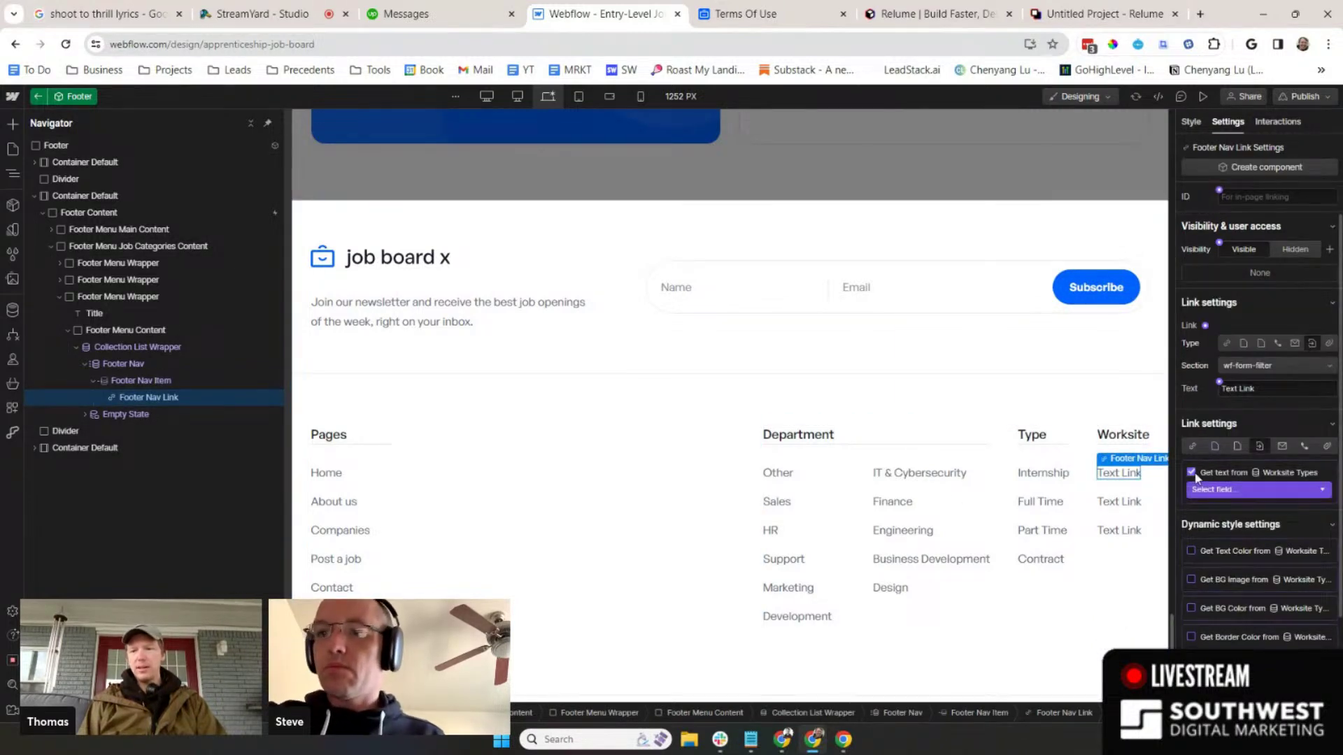
left_click(1230, 490)
left_click(1231, 490)
left_click(1233, 491)
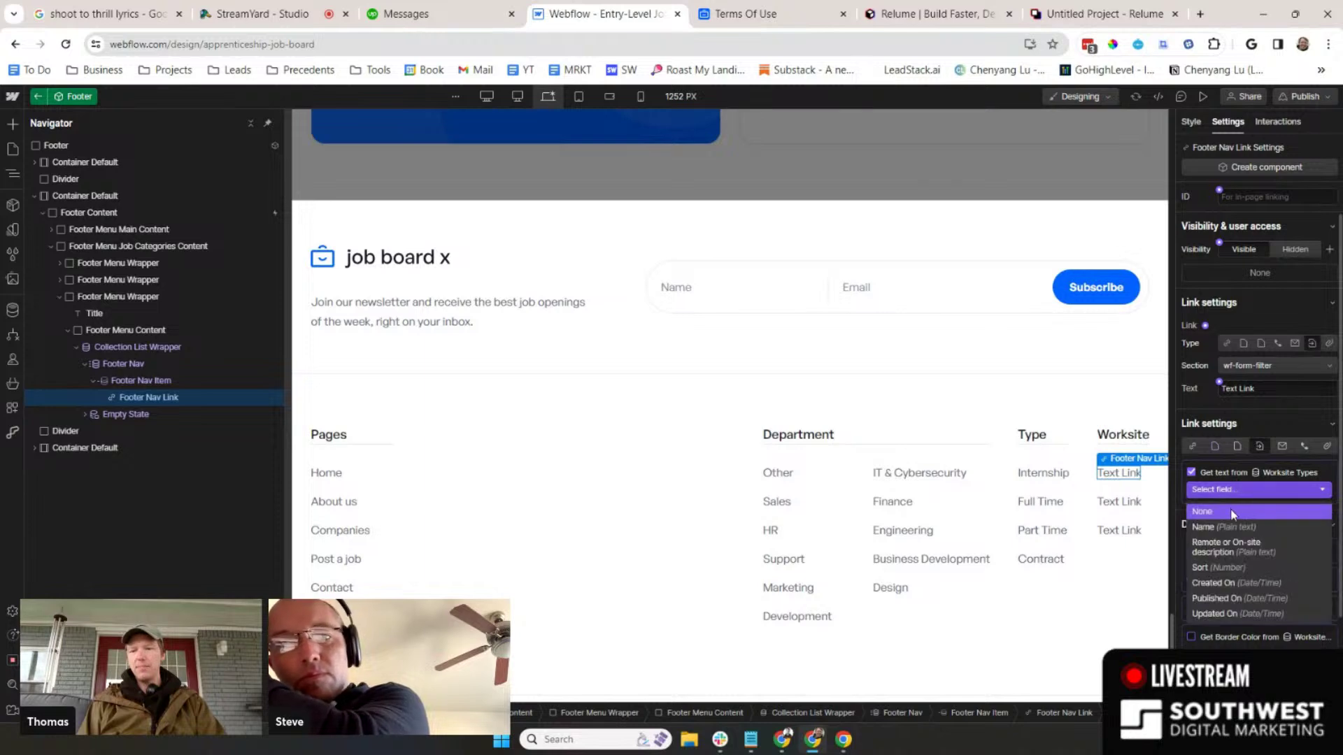
left_click(1234, 522)
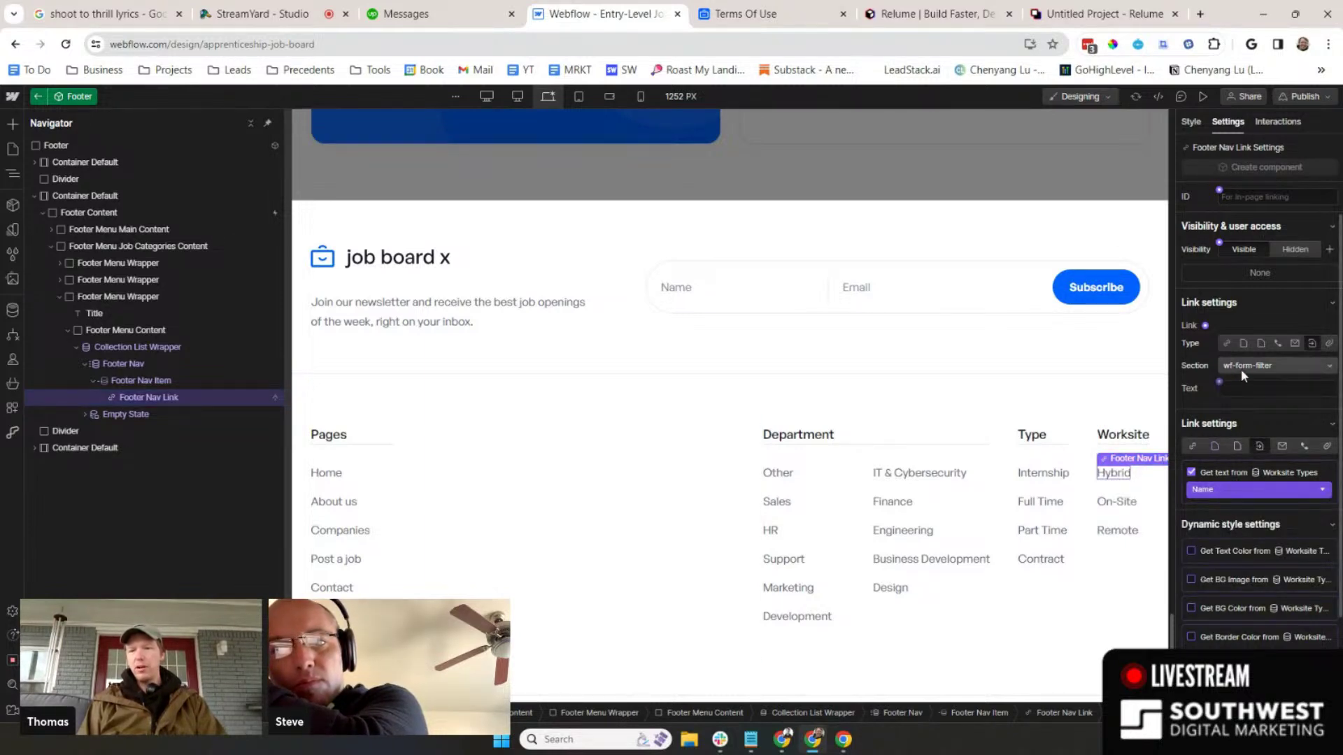
- Add a sort order to the Worksite list using the Sort number field, smallest to largest
left_click(150, 381)
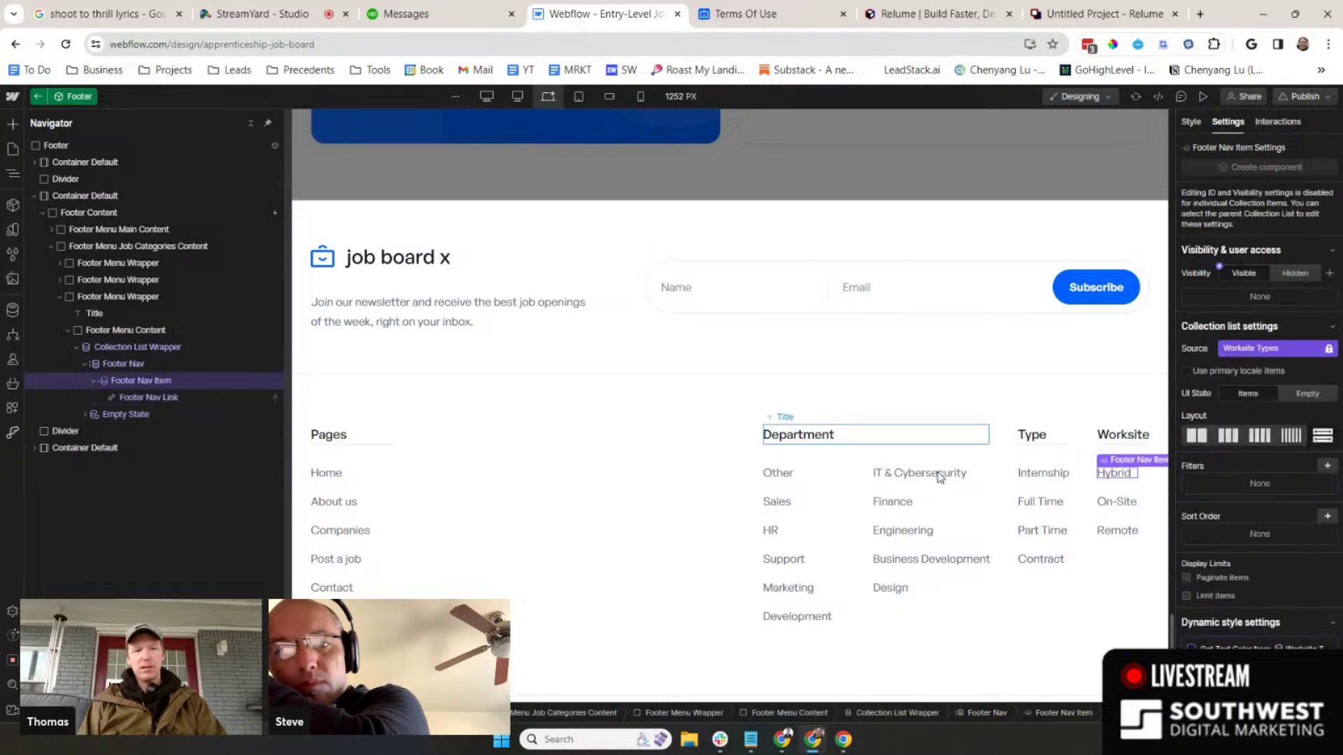
left_click(1328, 518)
left_click(1255, 567)
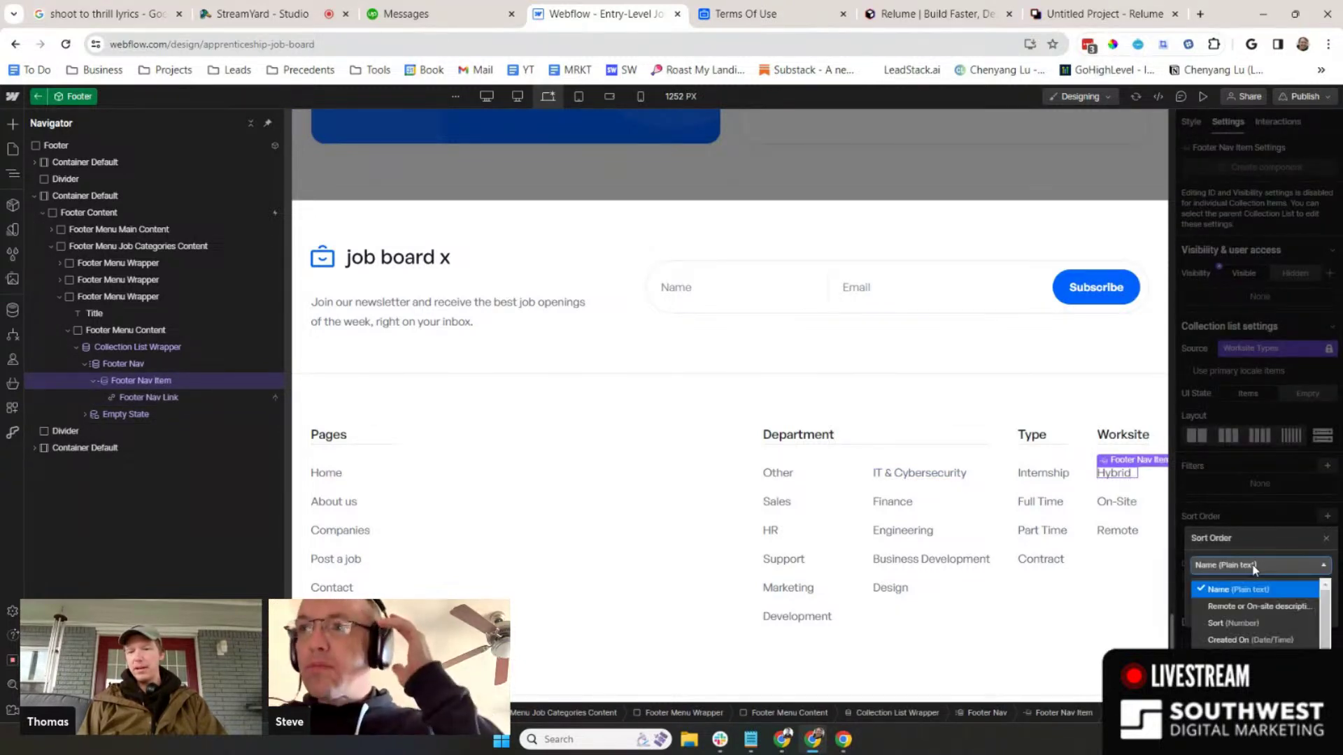
left_click(1233, 623)
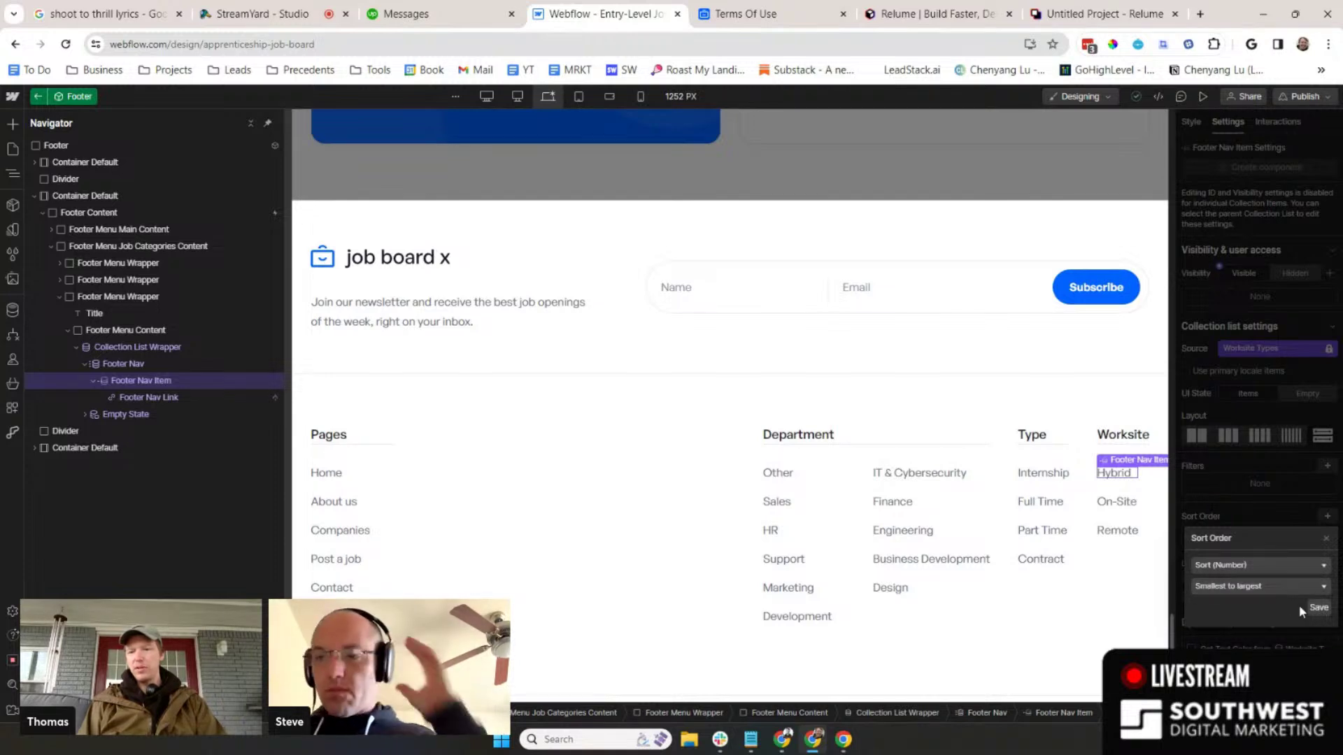
left_click(1320, 606)
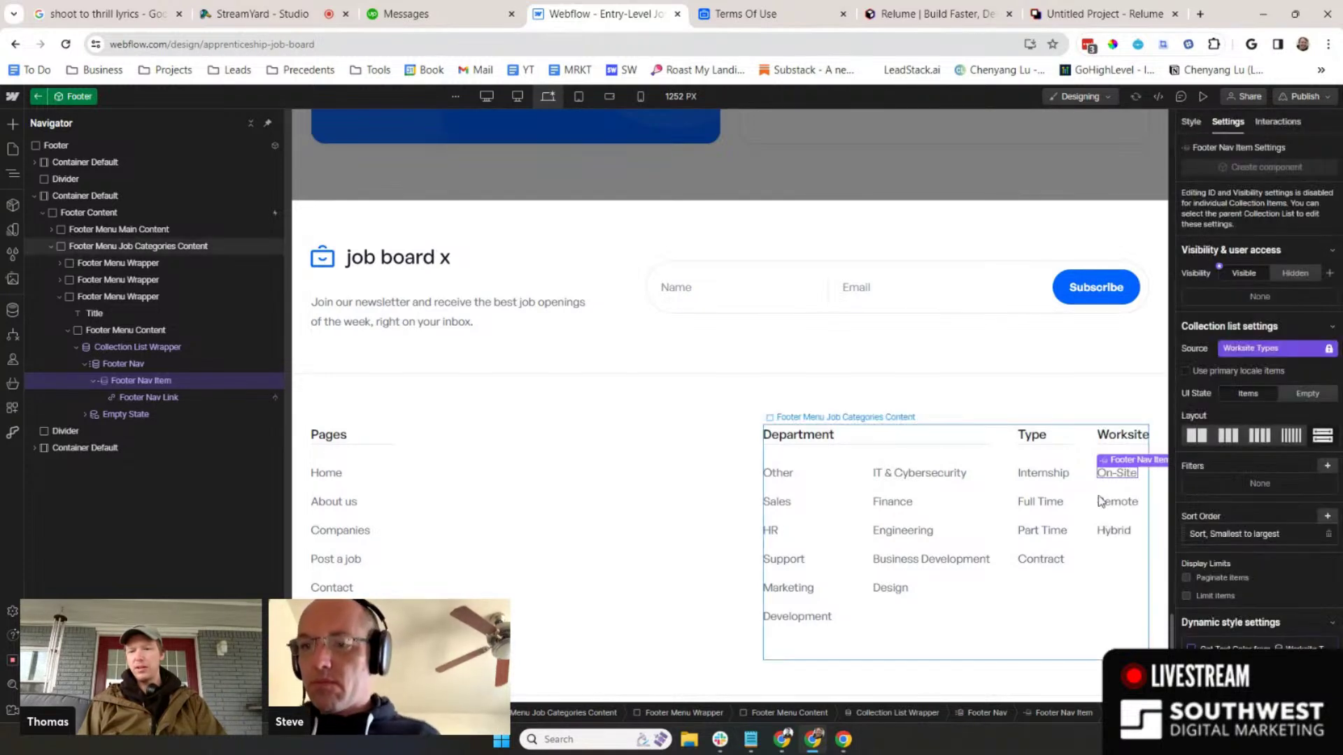
left_click(1121, 550)
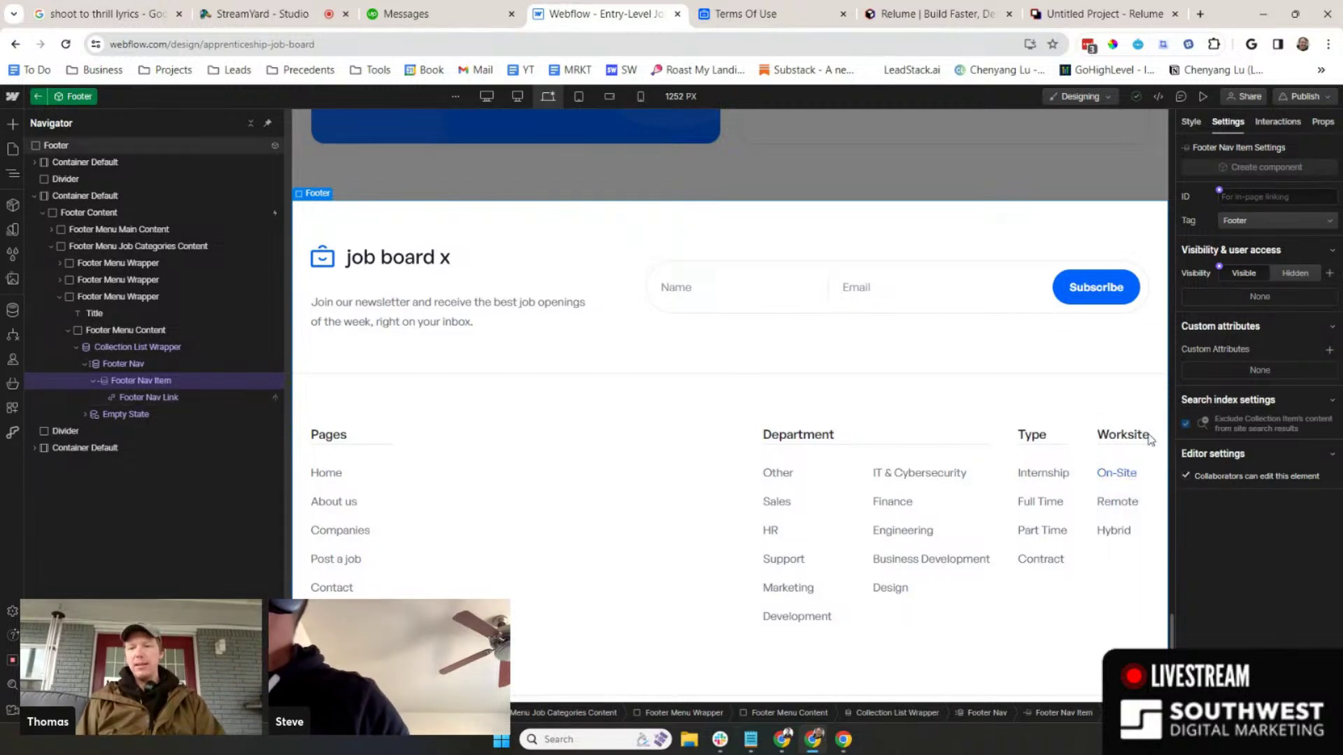
- Set the Worksite link's target page section to jobboard__wrapper-main
left_click(1117, 473)
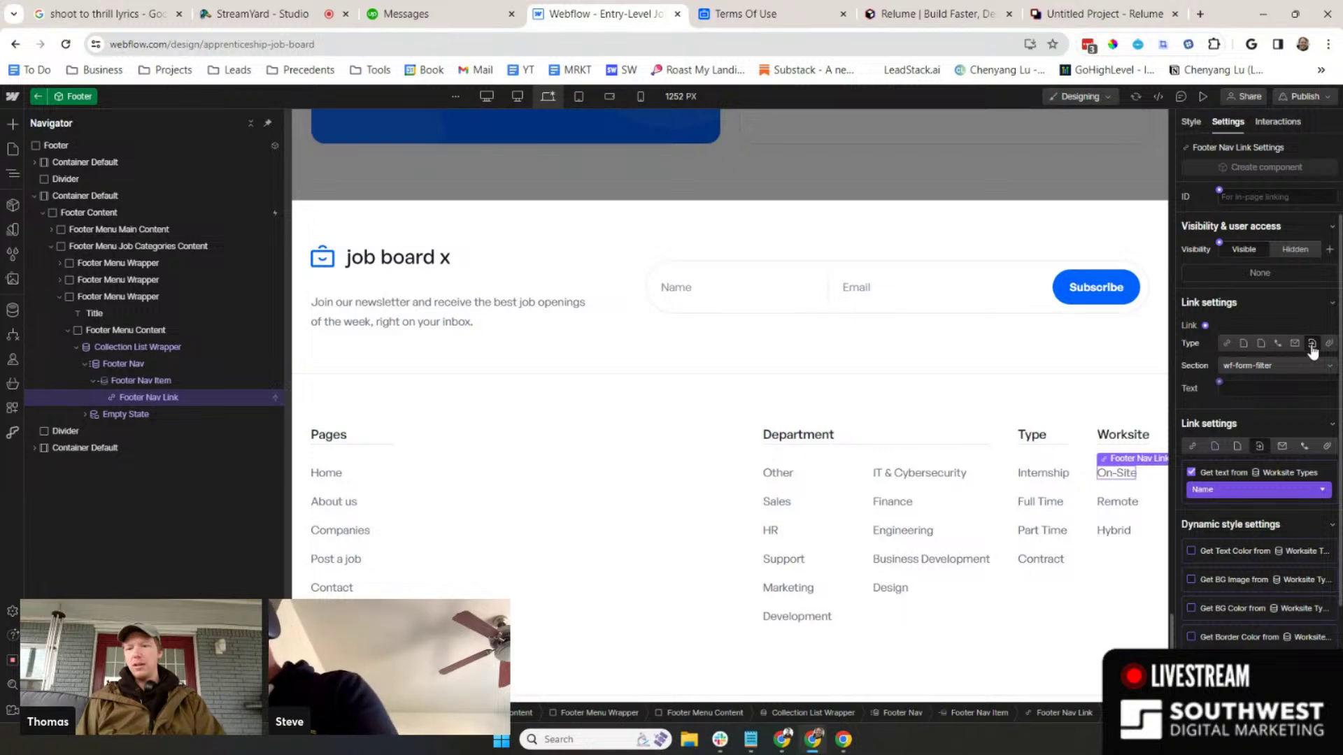
left_click(1282, 365)
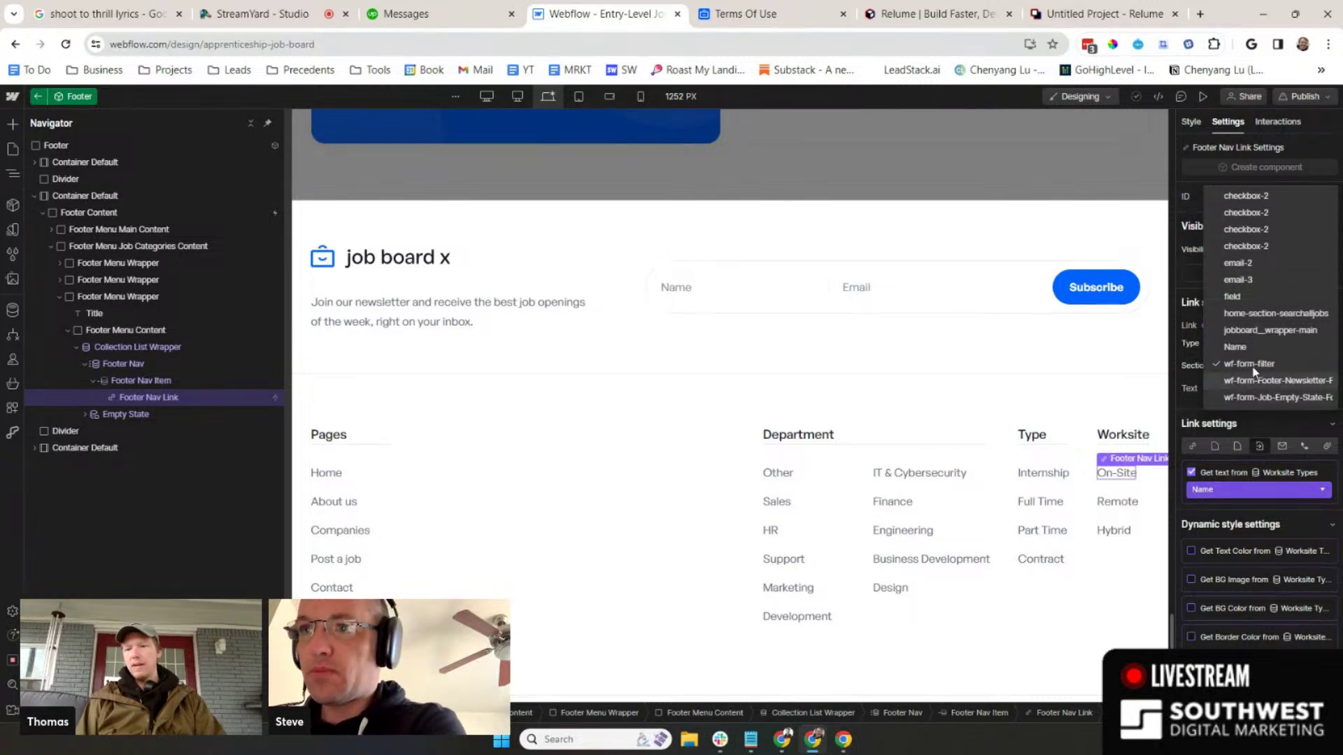
left_click(1256, 331)
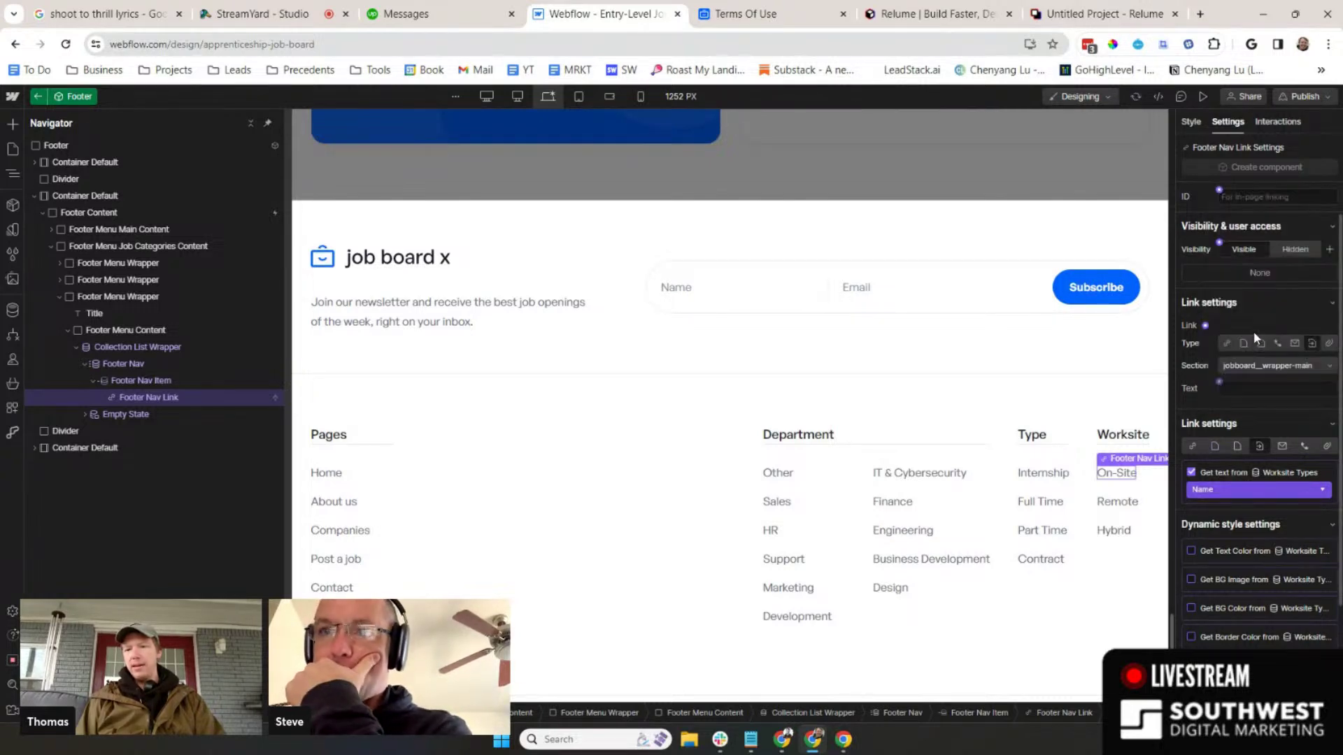
left_click(997, 543)
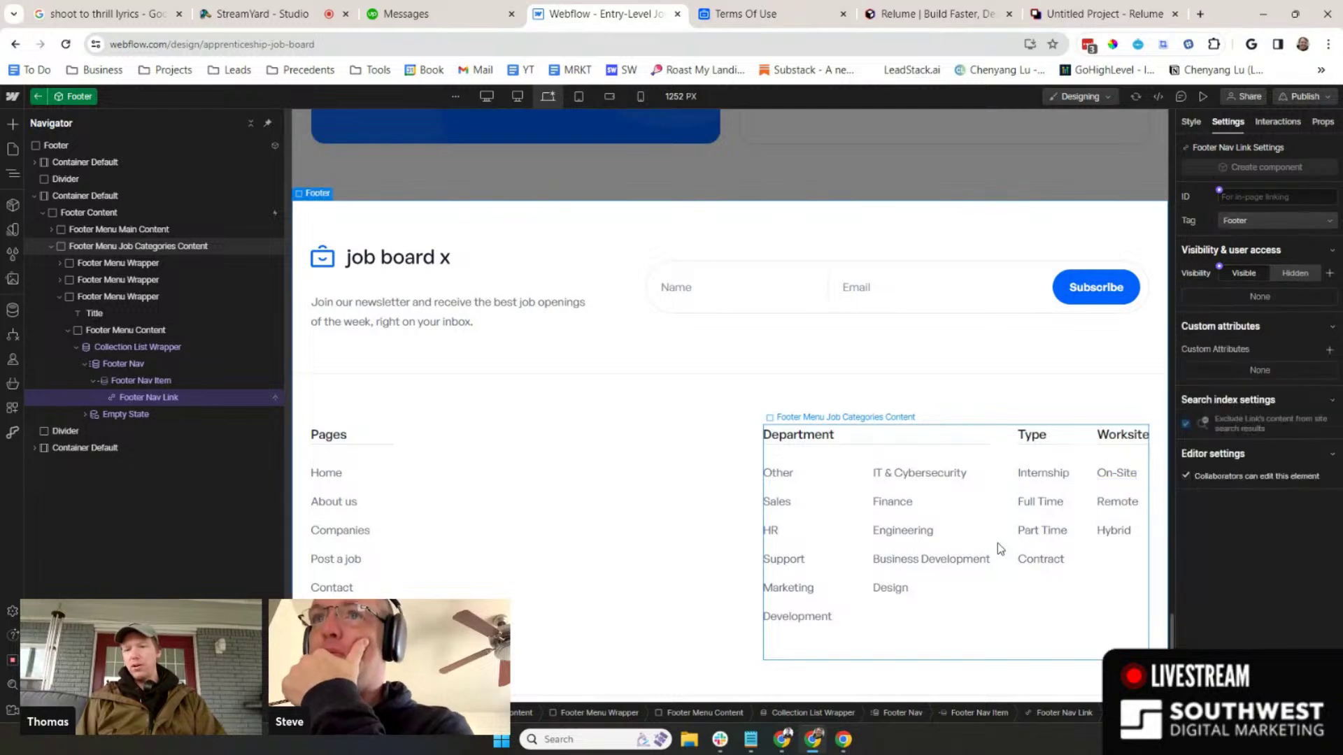
left_click(1123, 482)
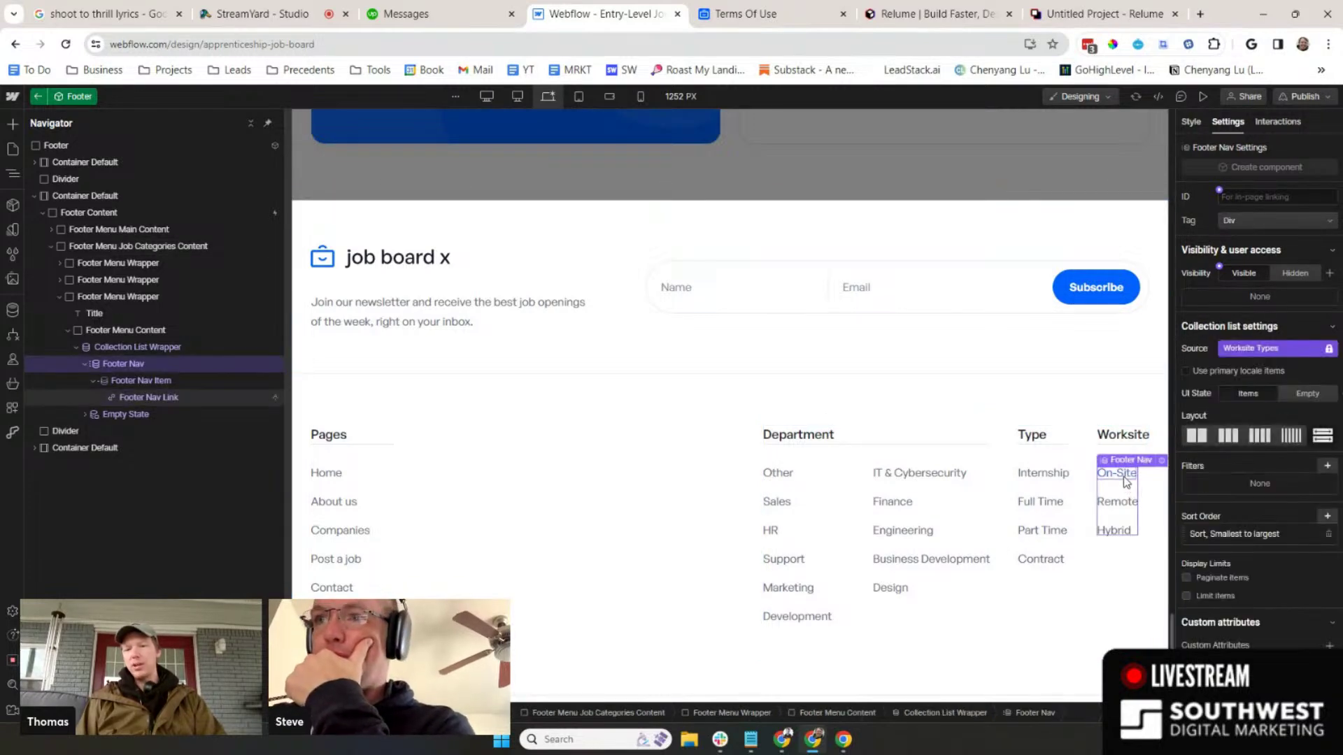
left_click(1124, 479)
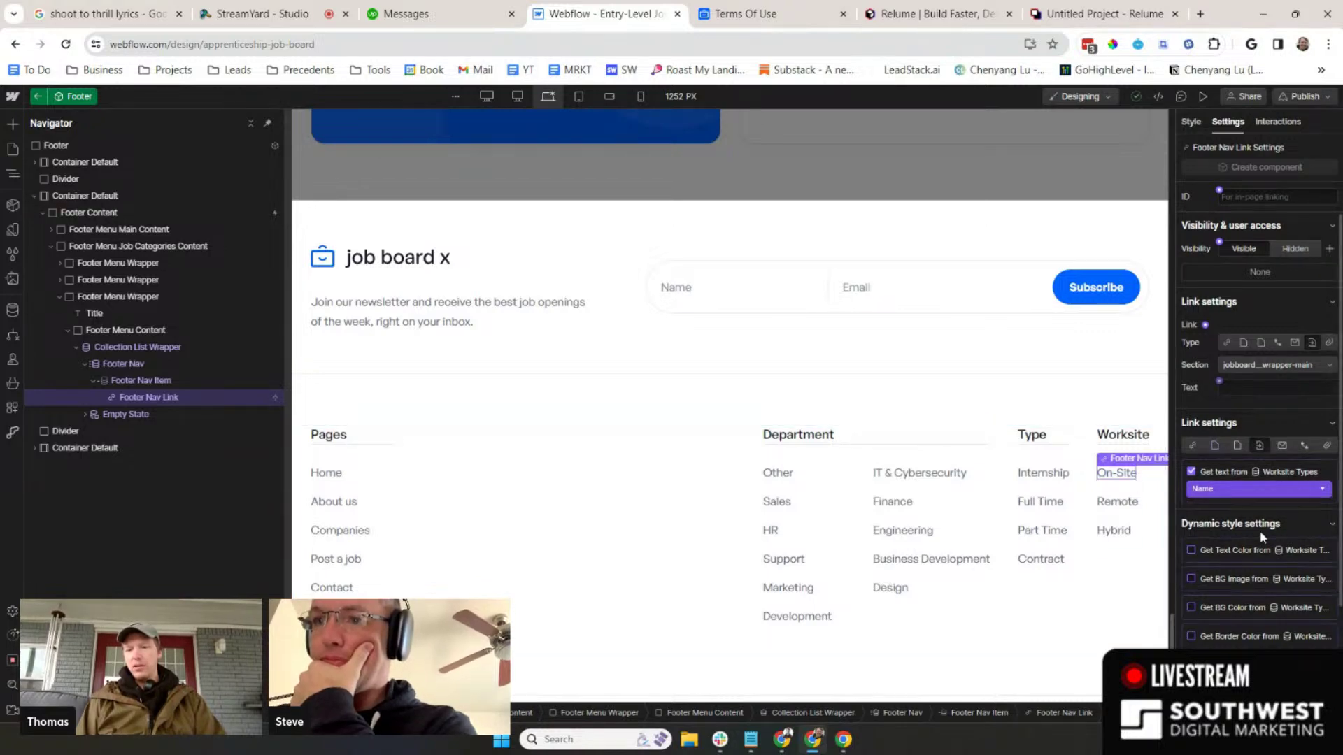
- Exit the footer component and return to the job listings higher up the page
scroll(1260, 531, "down", 2)
scroll(1018, 560, "up", 5)
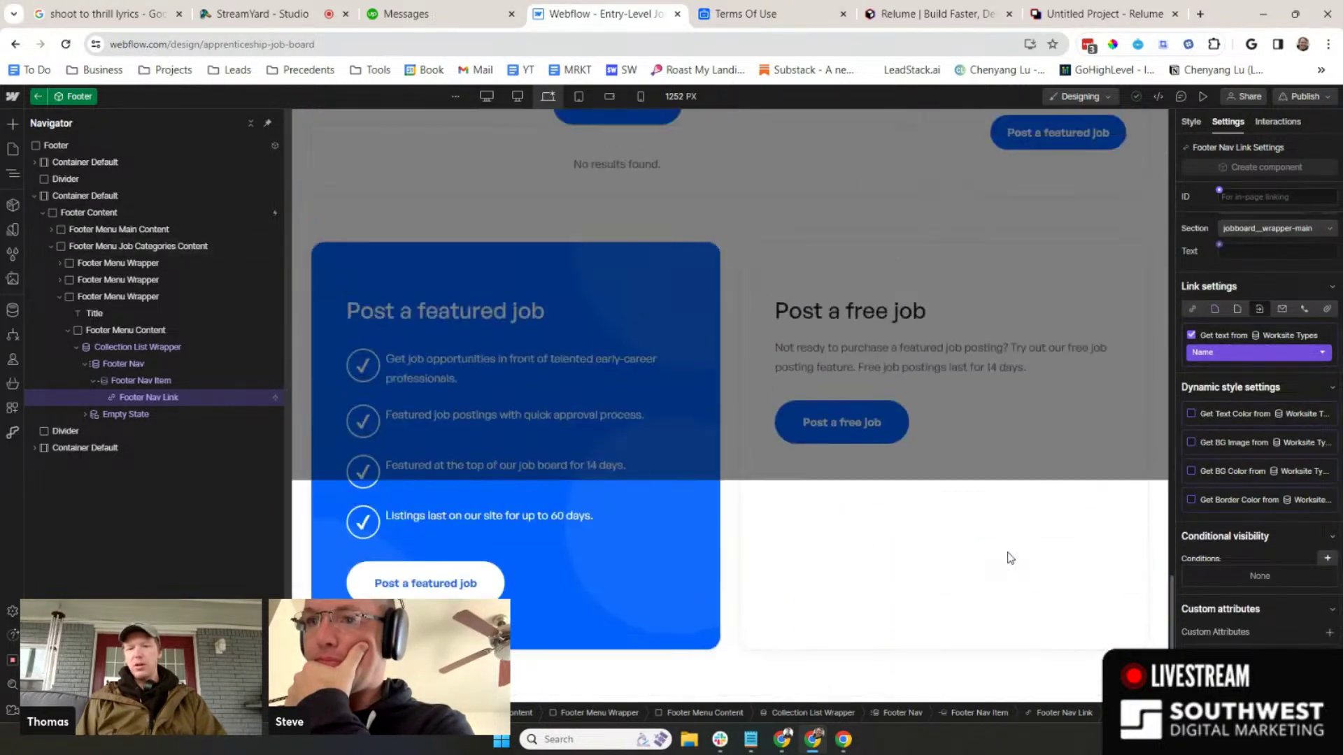
left_click(939, 439)
scroll(916, 439, "up", 5)
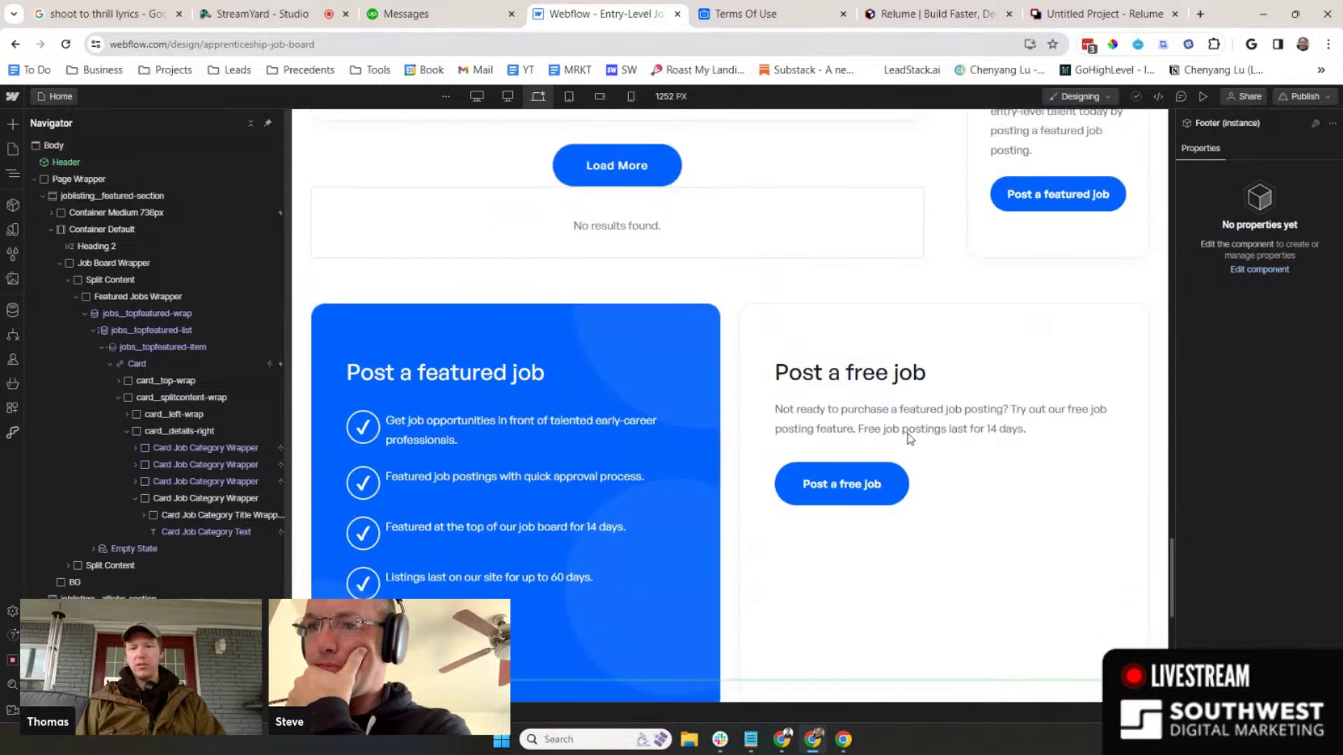
scroll(909, 438, "up", 4)
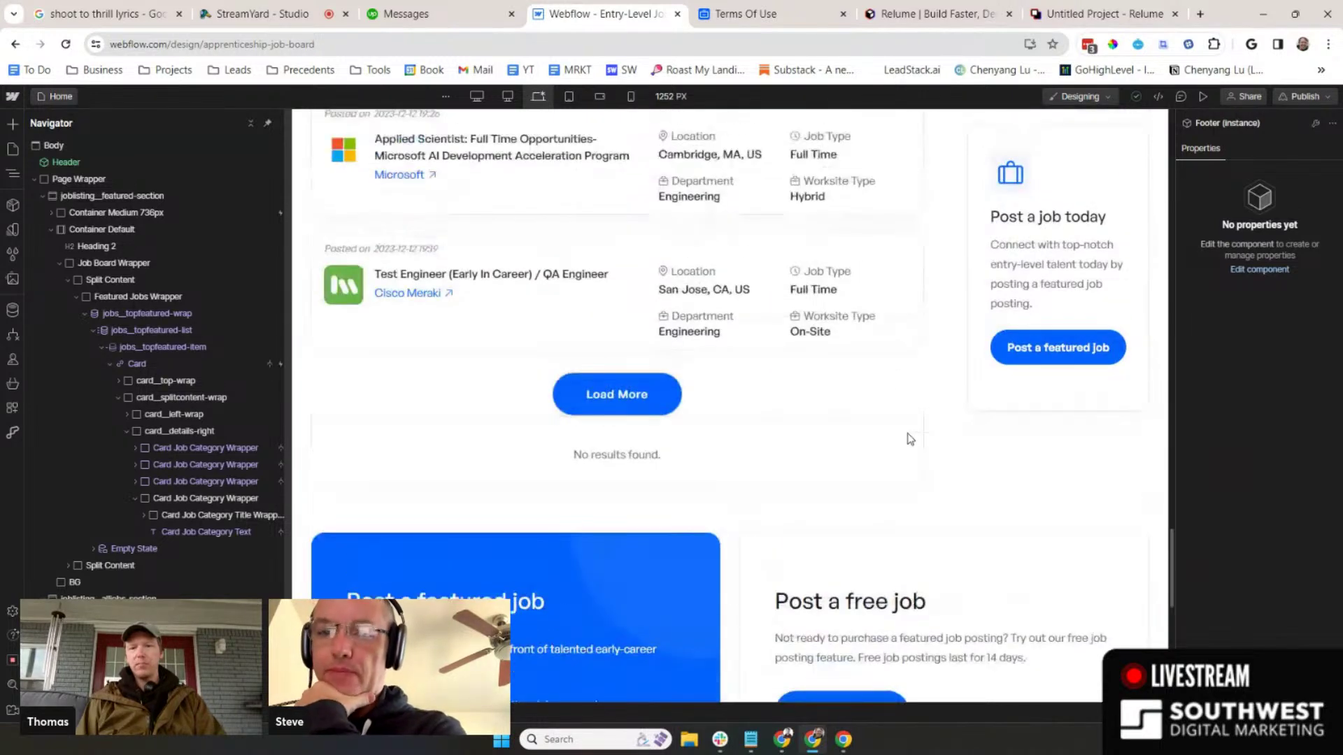
- Show the Worksite Type filter's menu under Search All Jobs and inspect the On-Site and Remote checkbox labels' settings
scroll(902, 435, "up", 5)
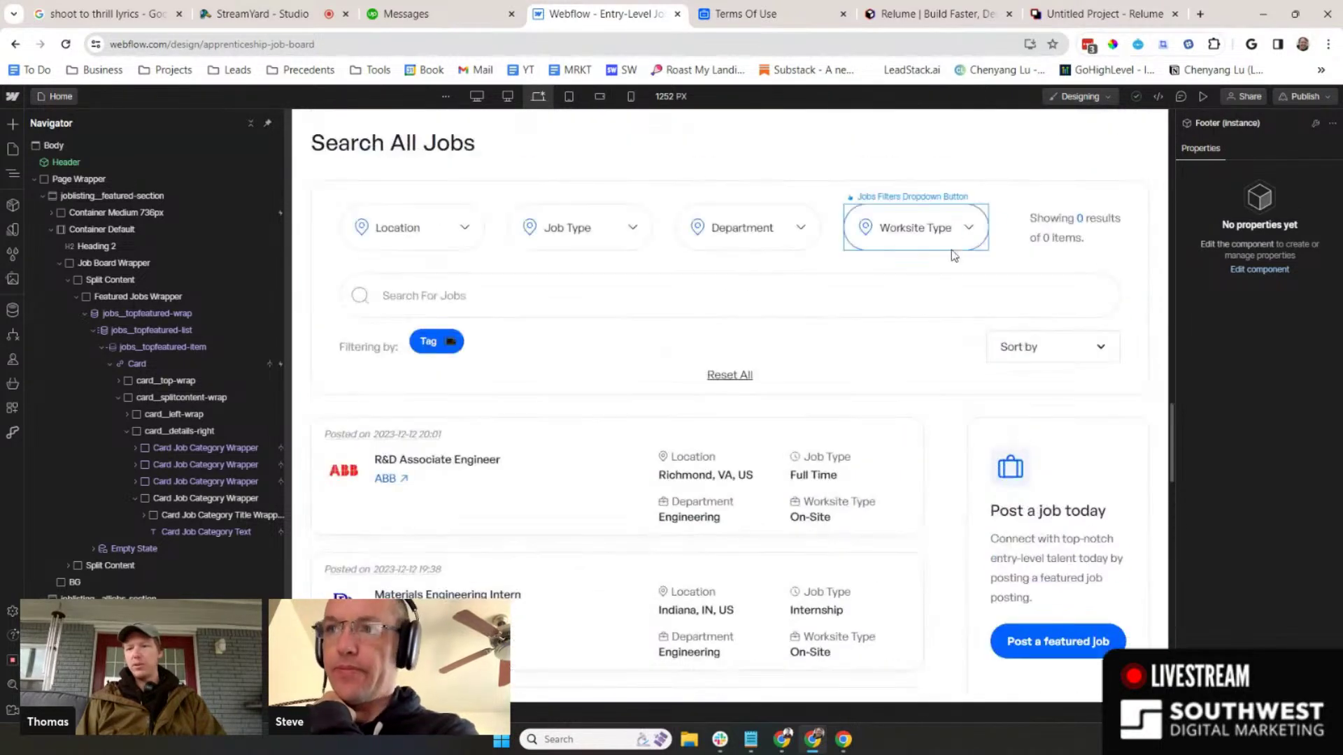
left_click(909, 227)
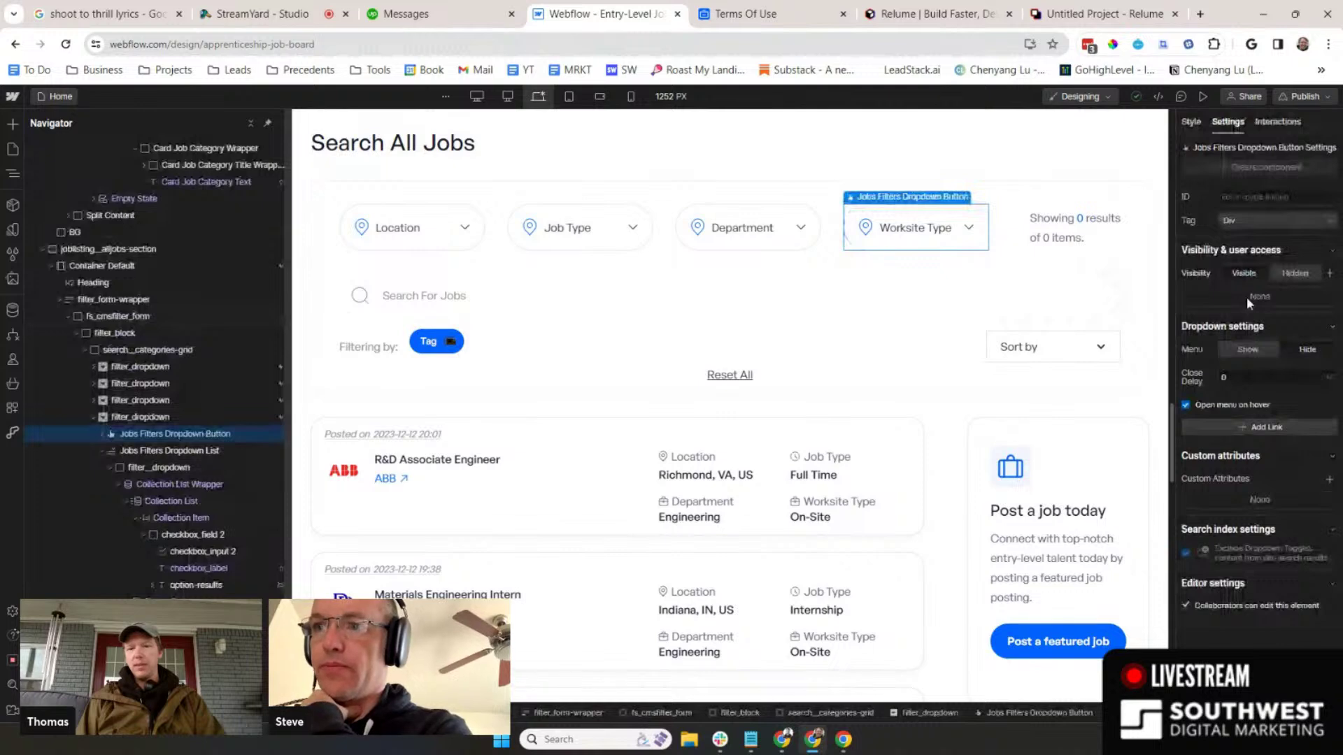
left_click(1222, 351)
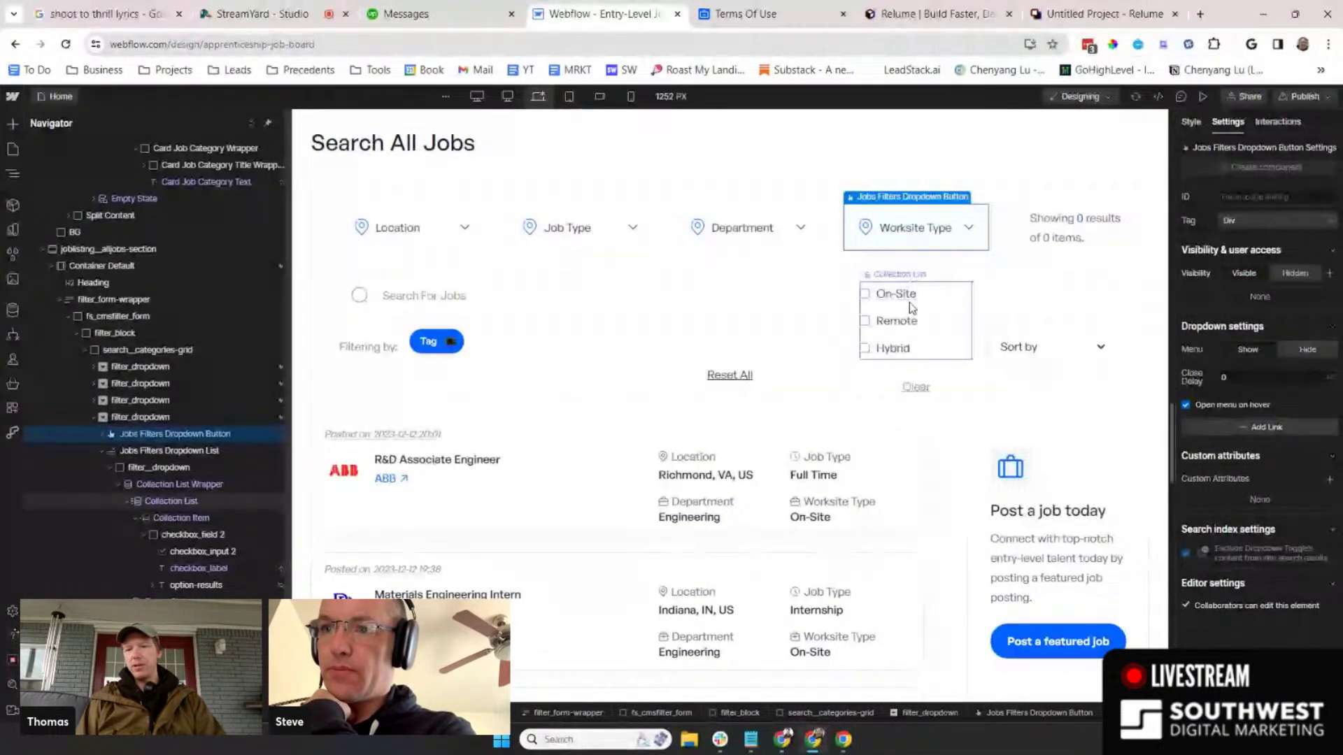
left_click(911, 305)
scroll(1229, 471, "down", 2)
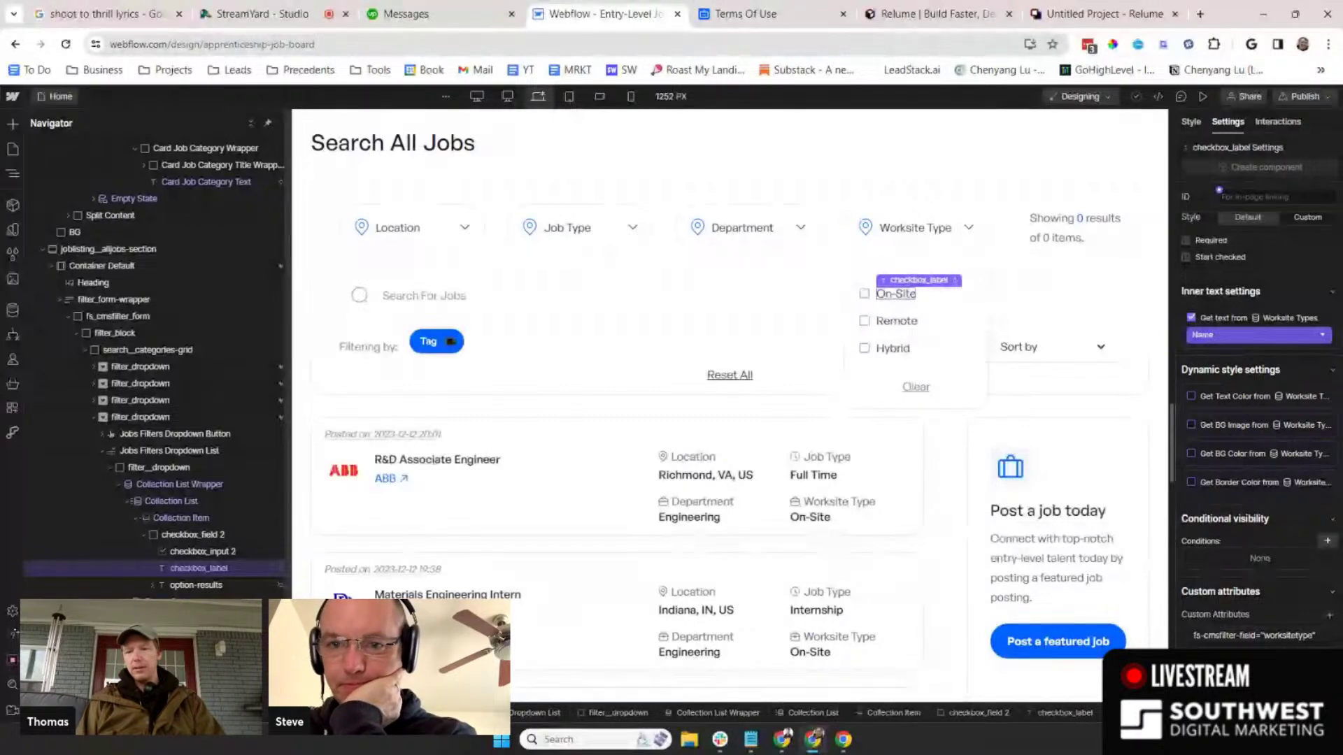
left_click(902, 323)
scroll(1253, 615, "down", 2)
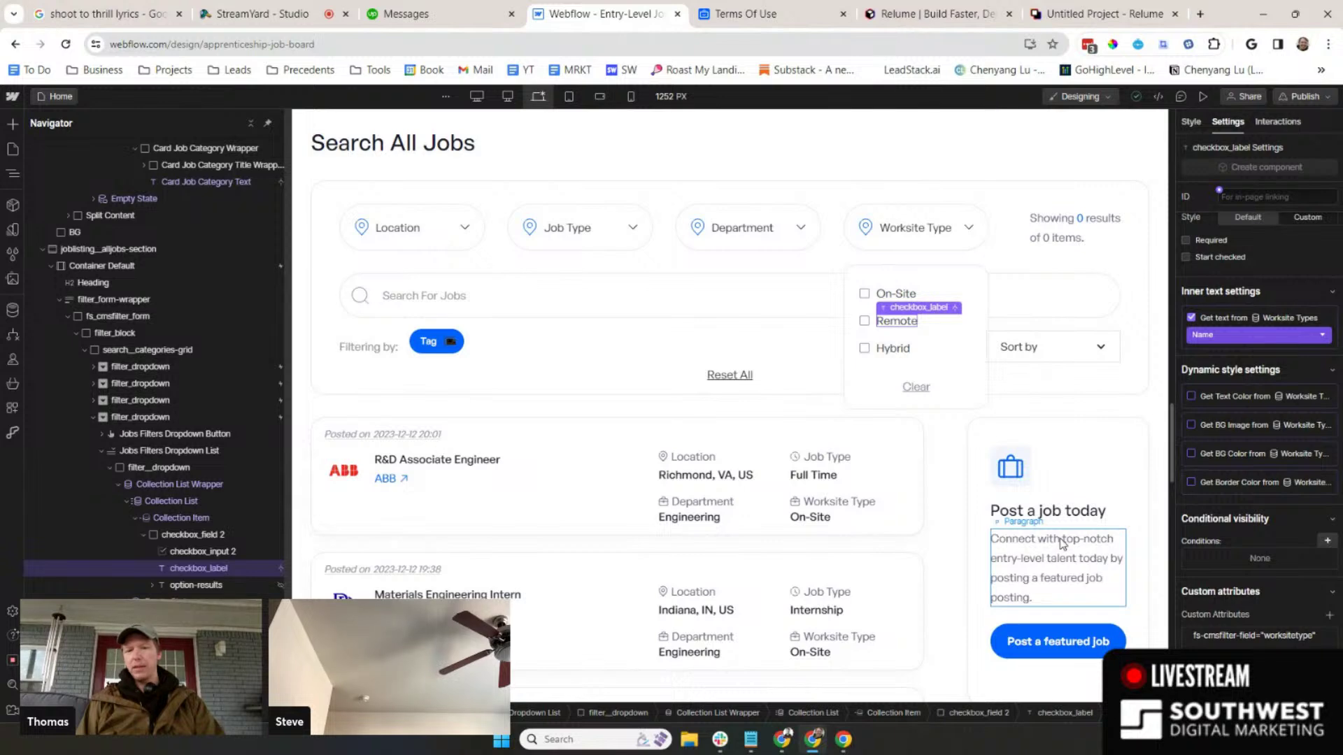
key("Escape")
scroll(1062, 539, "down", 1)
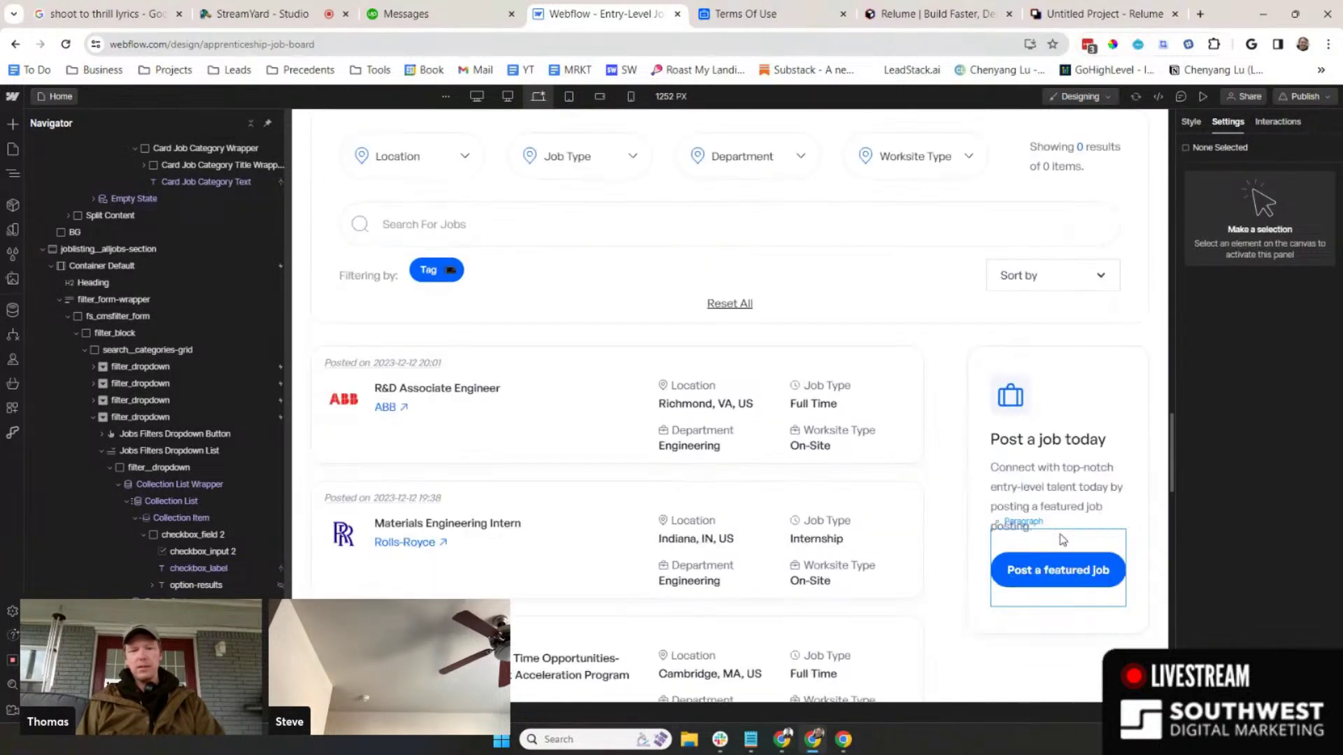
- Enter the footer component and inspect the link settings of the On-Site link in the Worksite column
scroll(1062, 538, "down", 5)
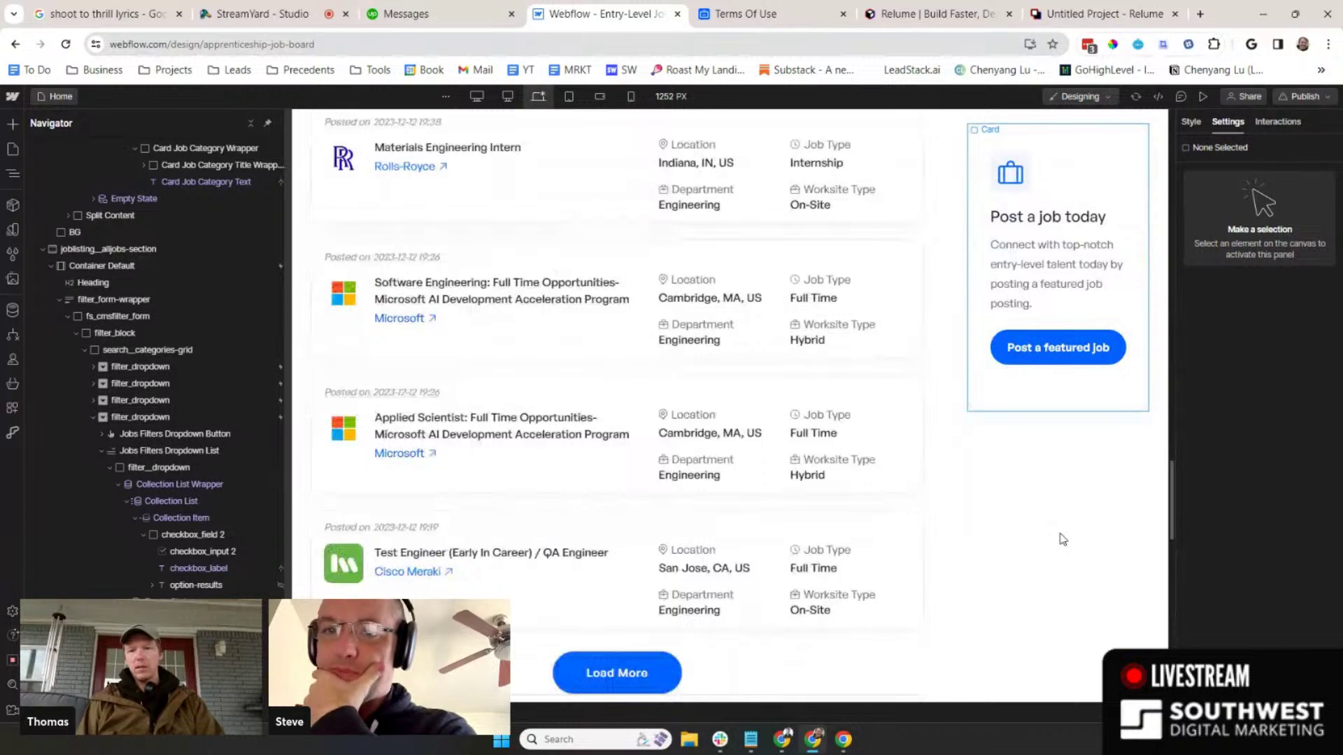
scroll(1062, 539, "down", 14)
double_click(1125, 546)
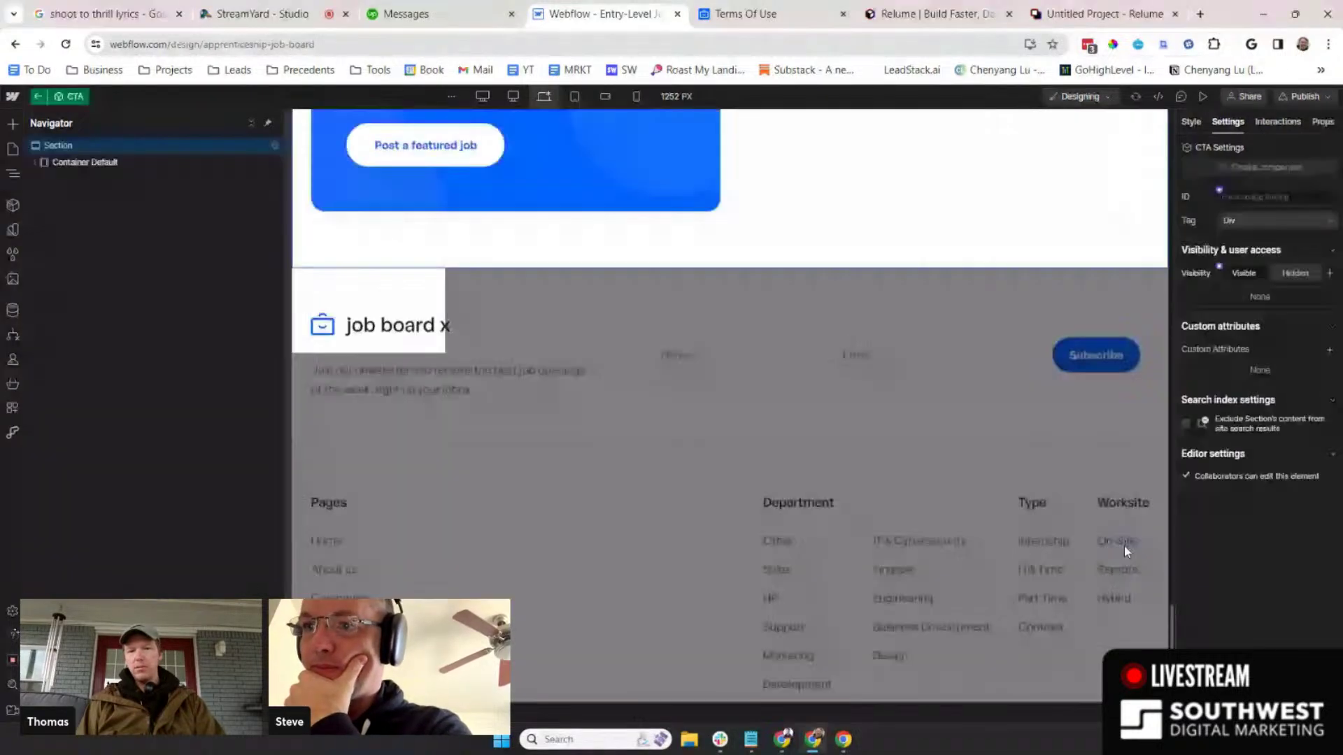
left_click(1132, 545)
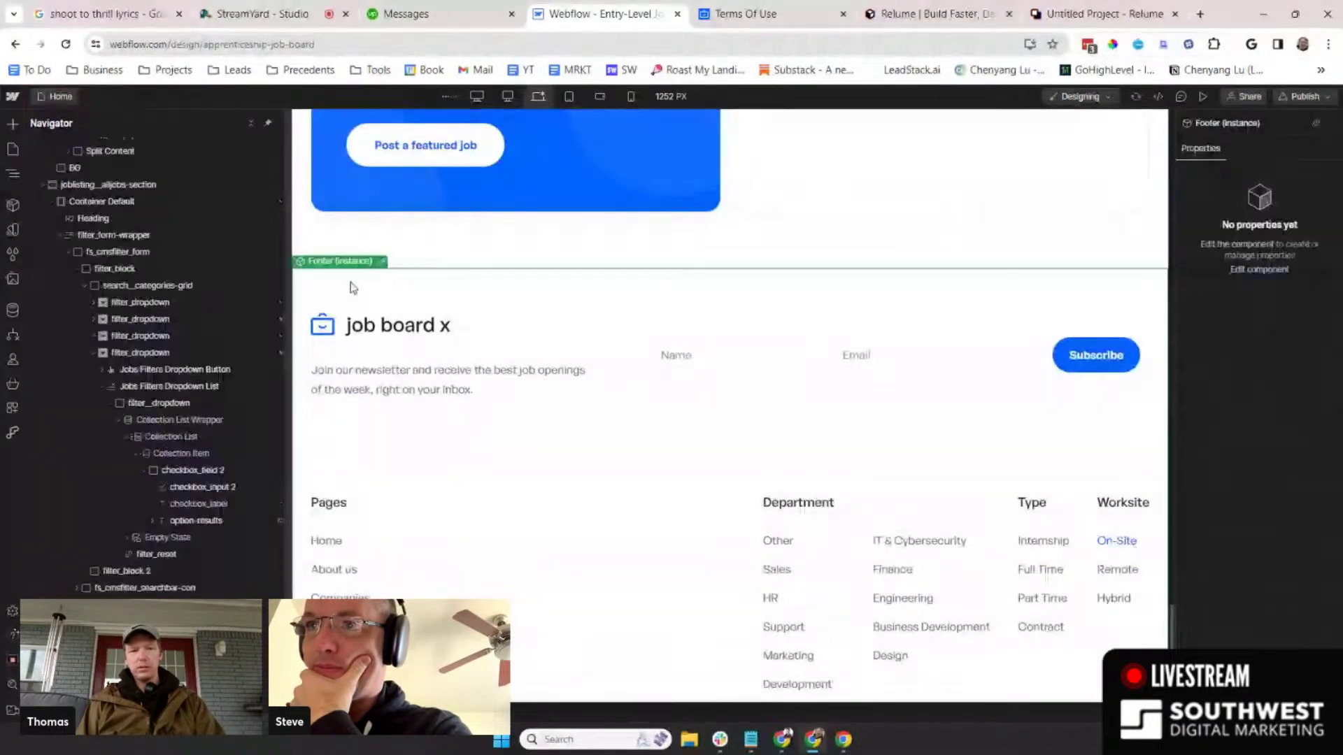
double_click(1093, 559)
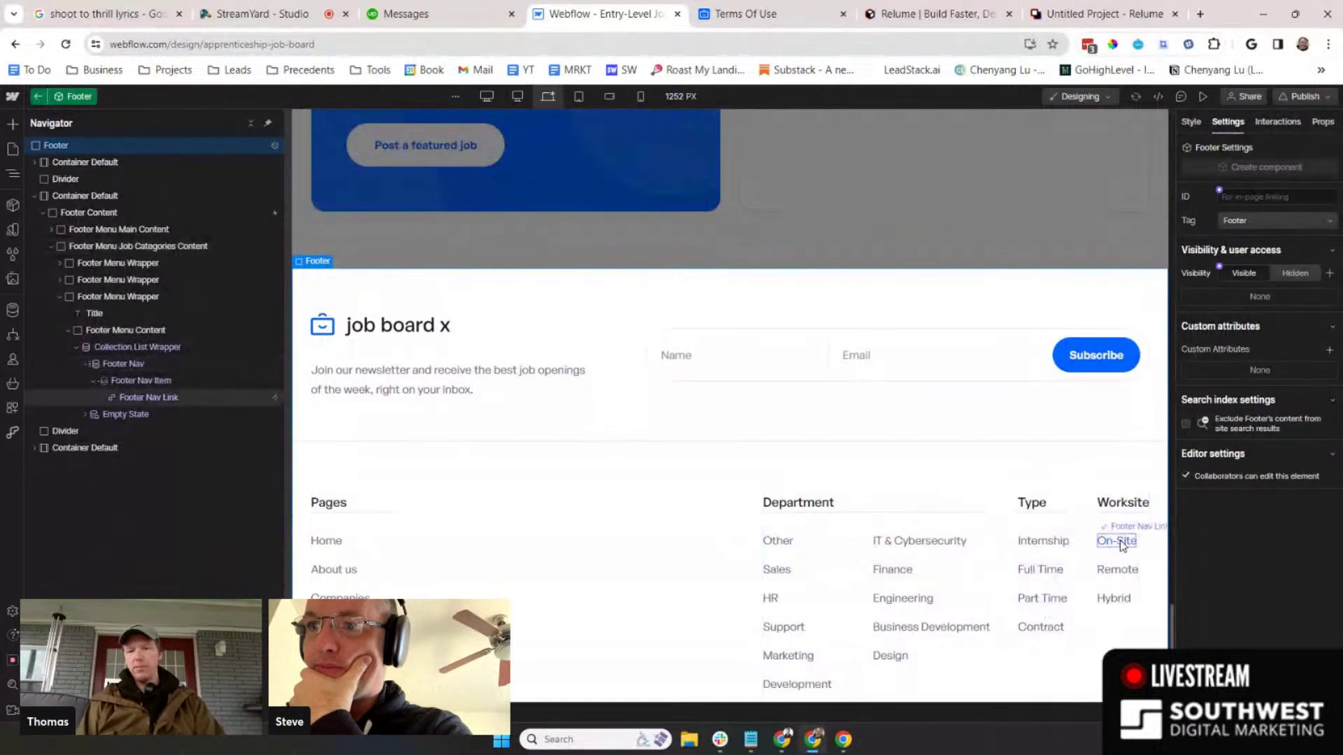
left_click(1119, 543)
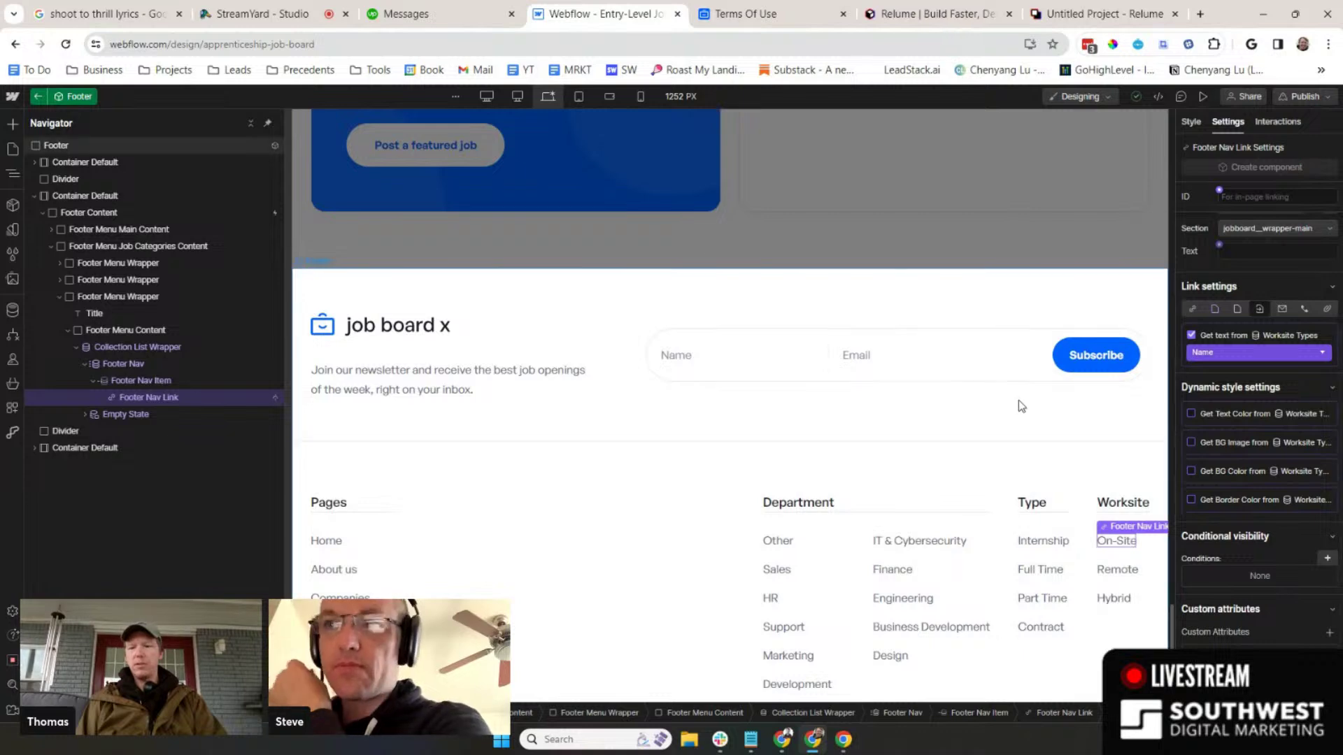
- Exit the footer component and inspect the settings of the Worksite Type text on a featured job card
scroll(1018, 400, "up", 2)
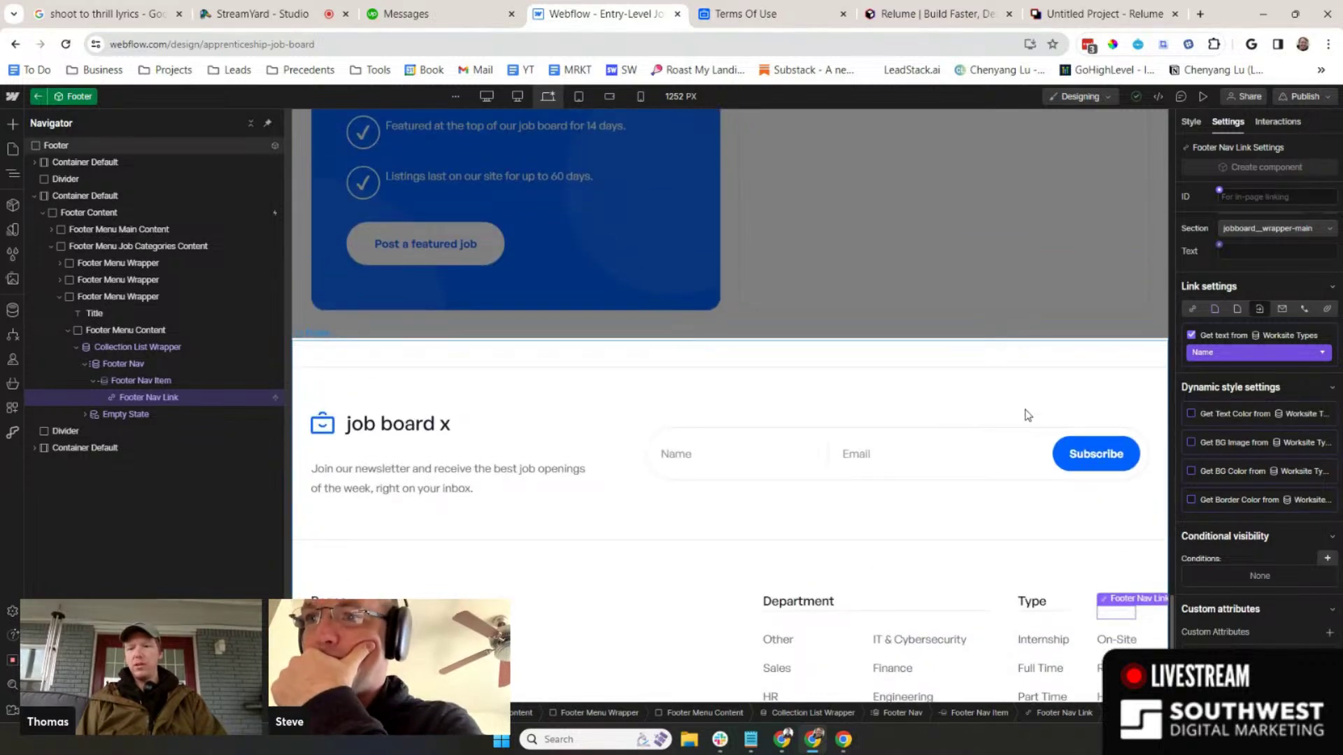
scroll(1029, 420, "up", 2)
scroll(1014, 552, "up", 3)
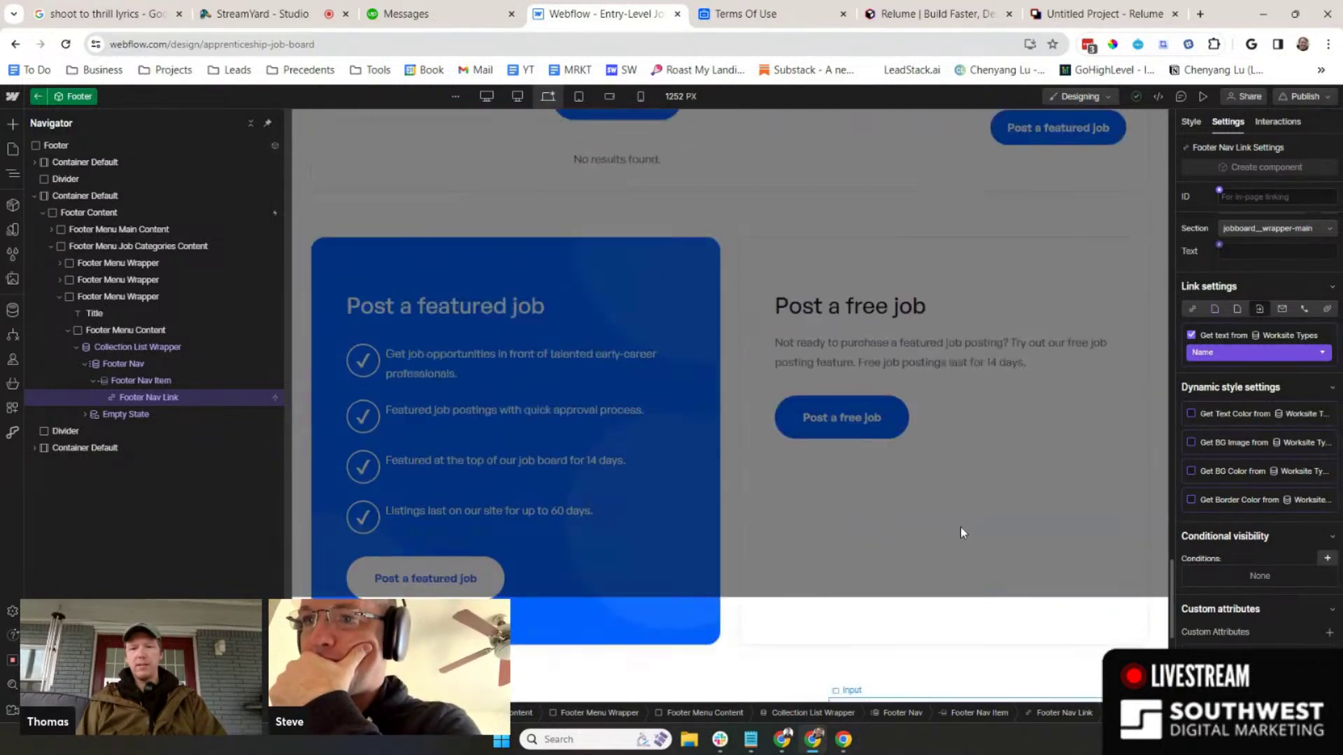
left_click(959, 527)
left_click(833, 446)
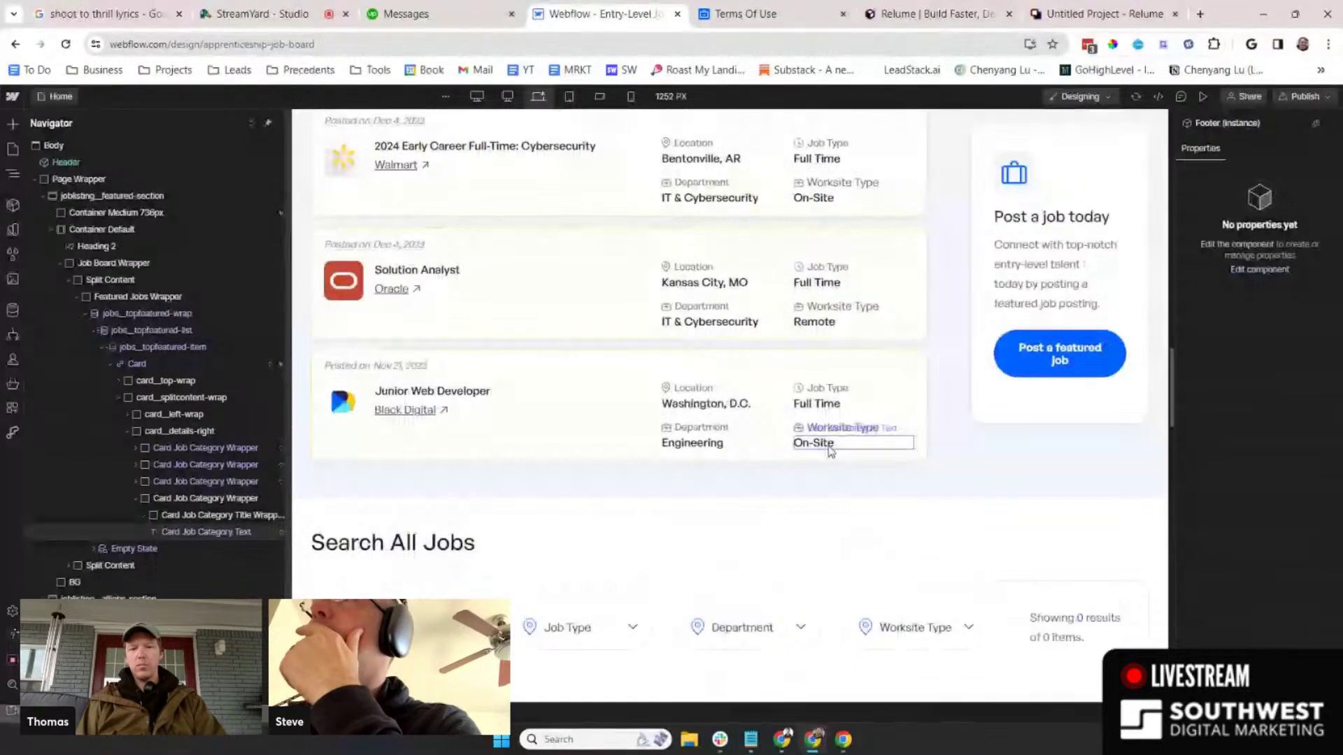
scroll(842, 498, "down", 5)
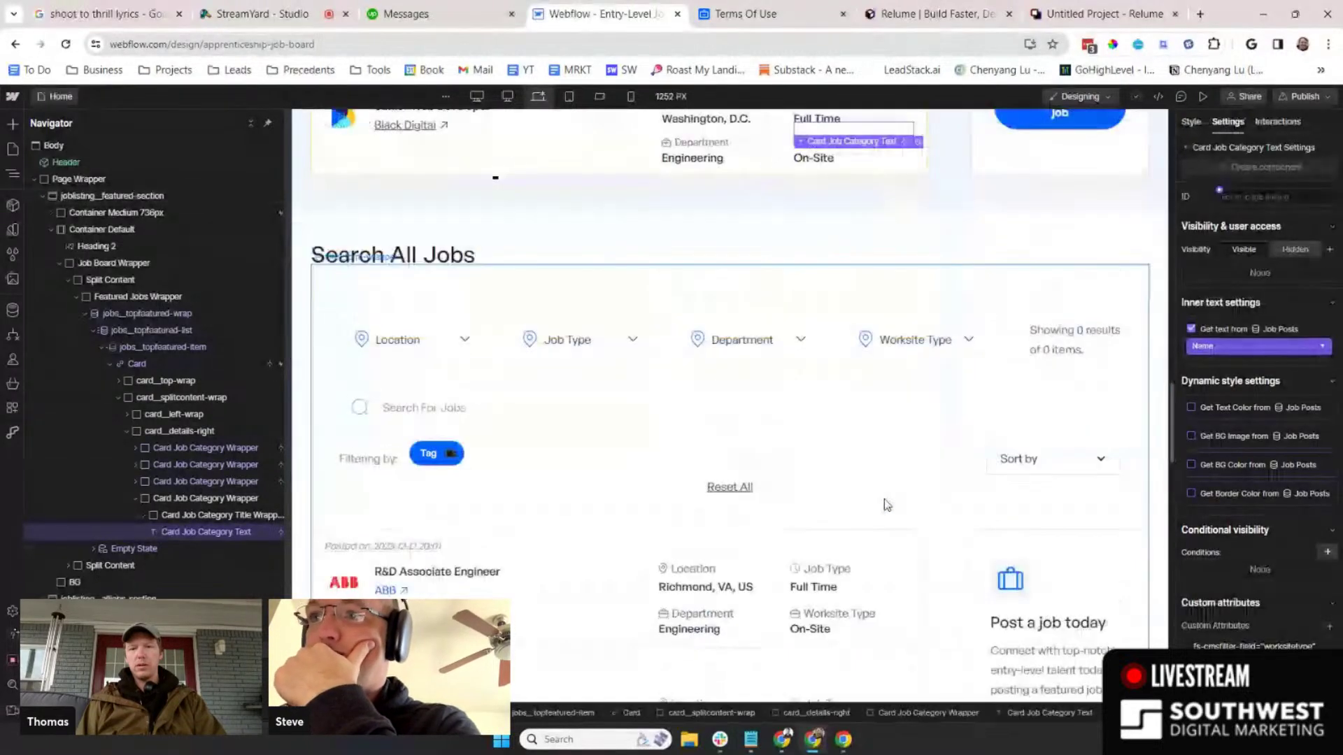
- Show the Worksite Type filter's menu again and check the custom attributes of its On-Site checkbox label
left_click(912, 328)
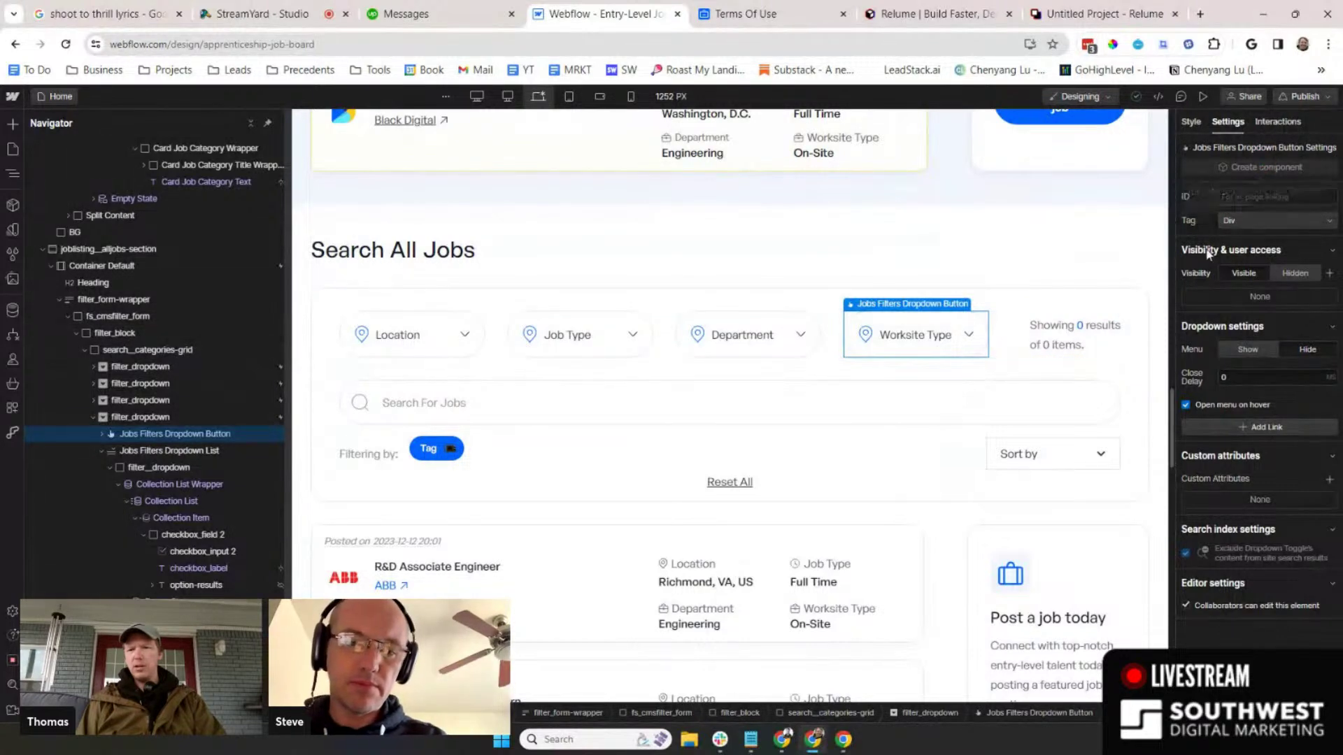
left_click(1238, 352)
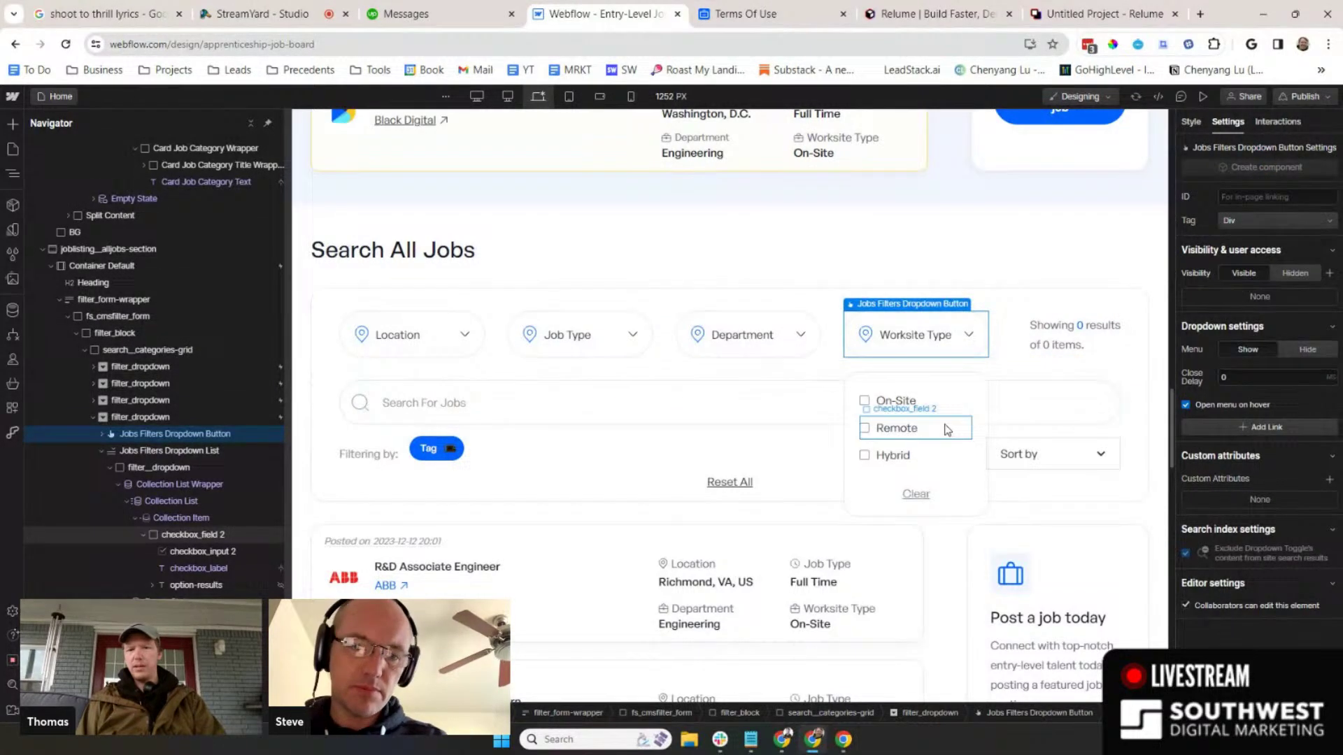
left_click(890, 400)
scroll(1277, 552, "down", 2)
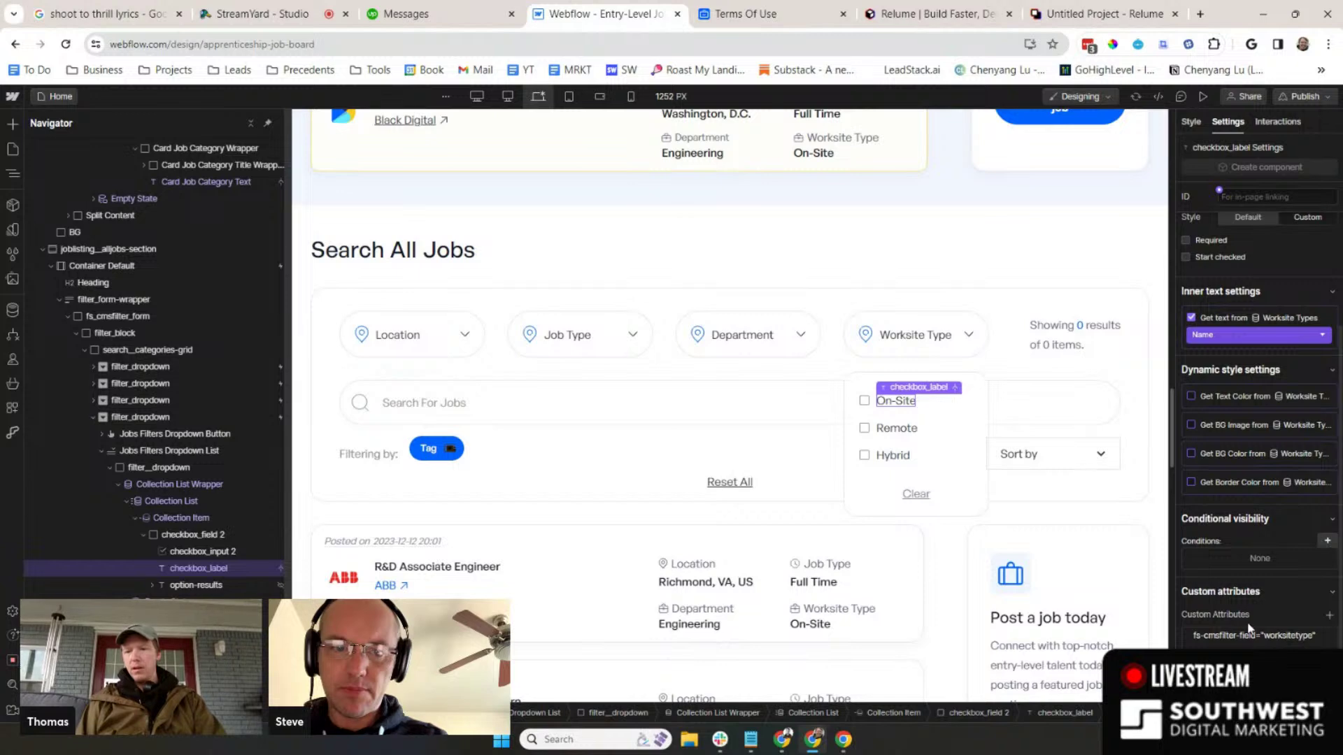
key("Escape")
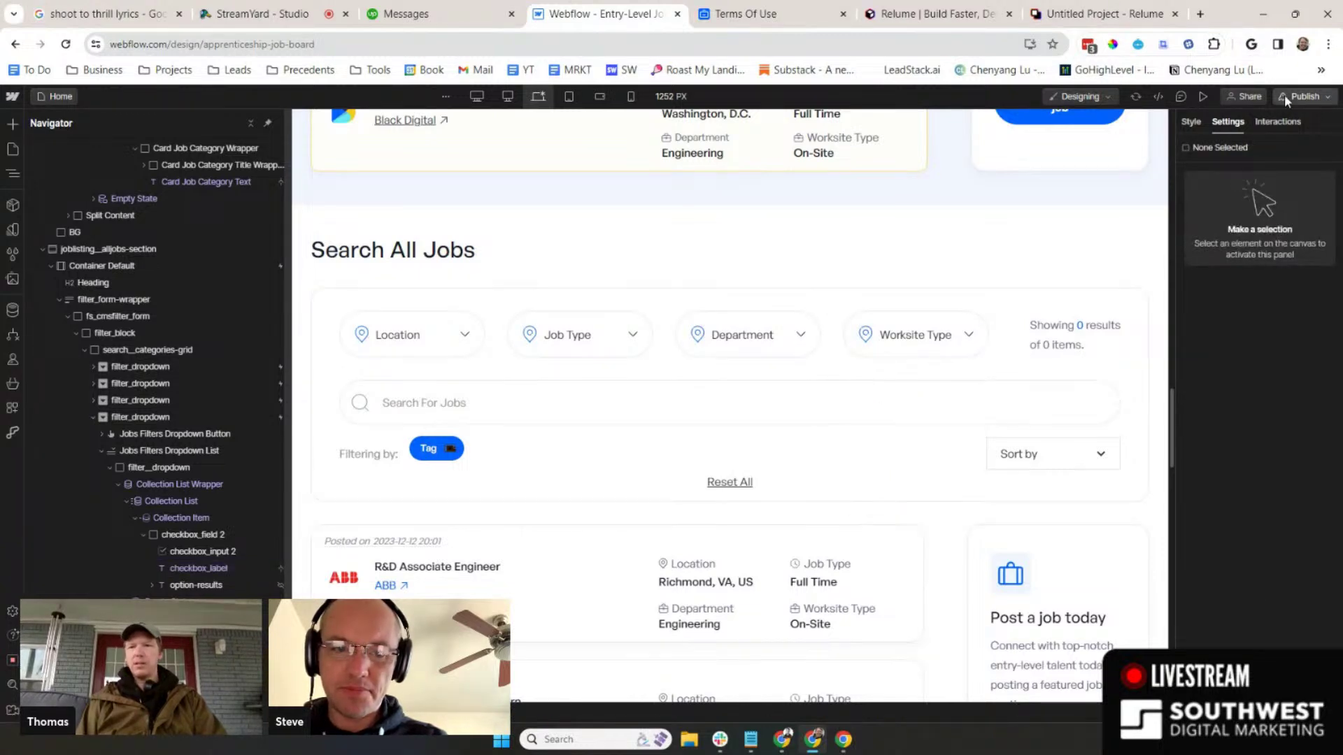
- Publish the site to the staging domain apprenticeship-job-board.webflow.io and open the staged site
left_click(1305, 97)
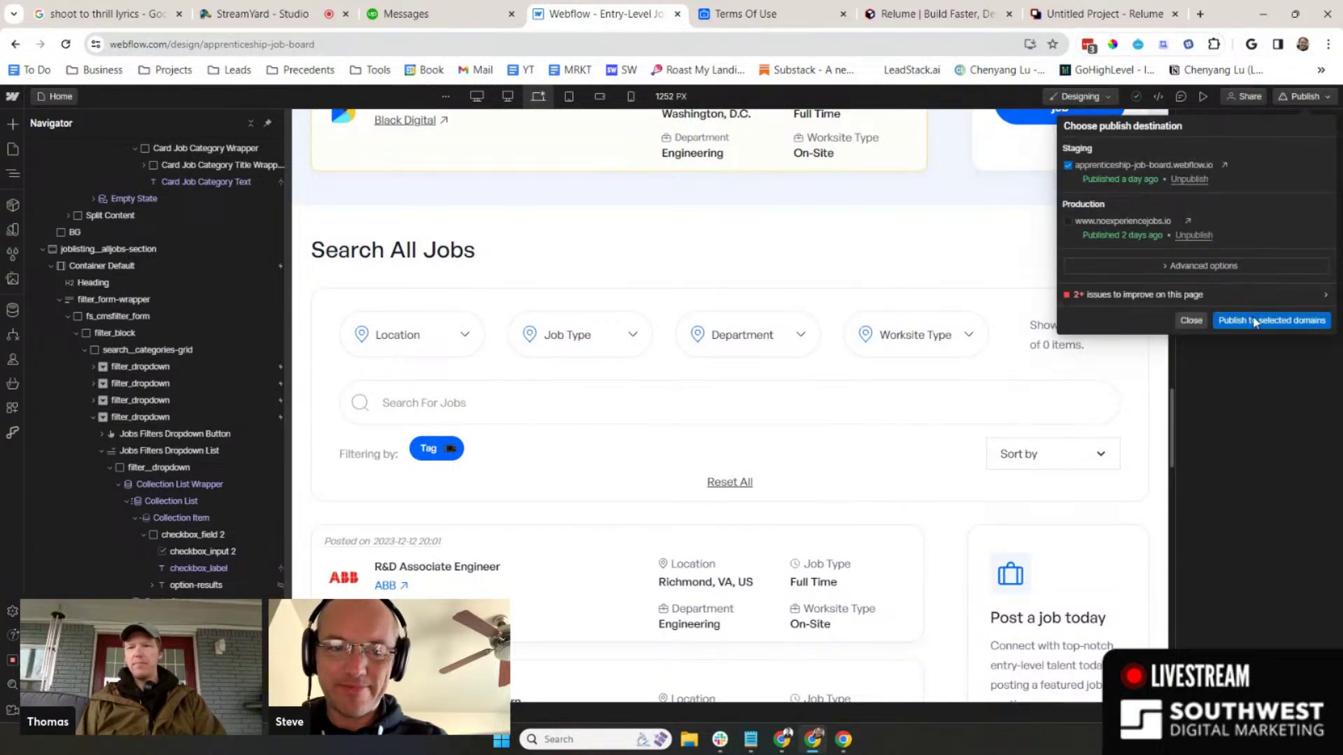
left_click(1253, 321)
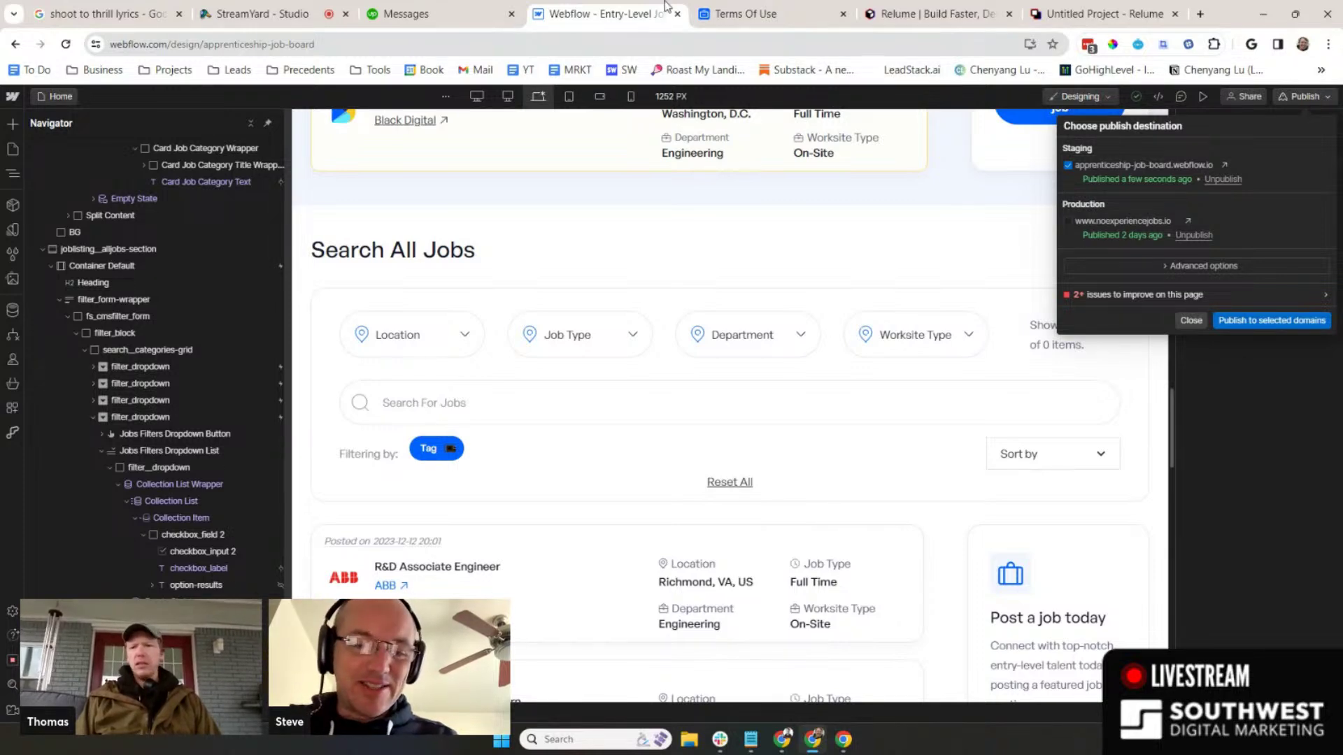
left_click(1224, 165)
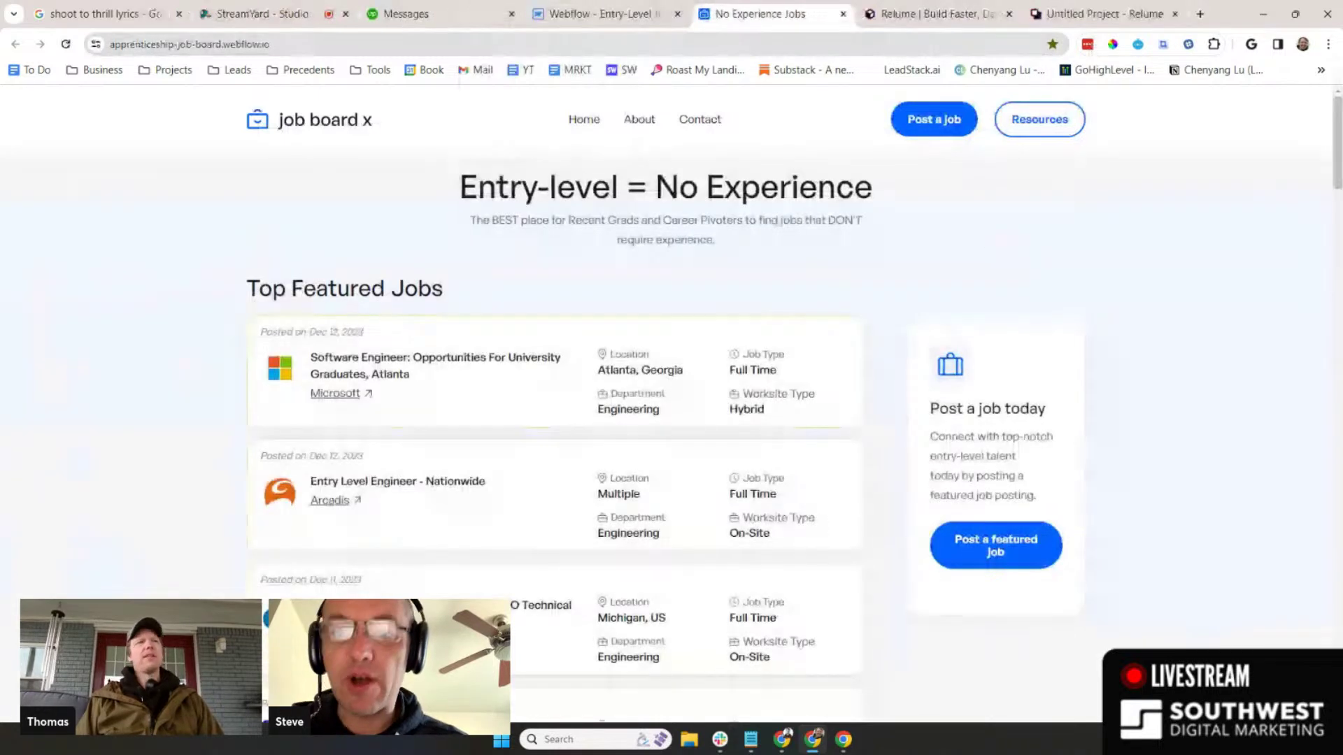
- Examine the Worksite column in the footer of the staged home page
scroll(1339, 166, "down", 5)
scroll(1229, 189, "down", 4)
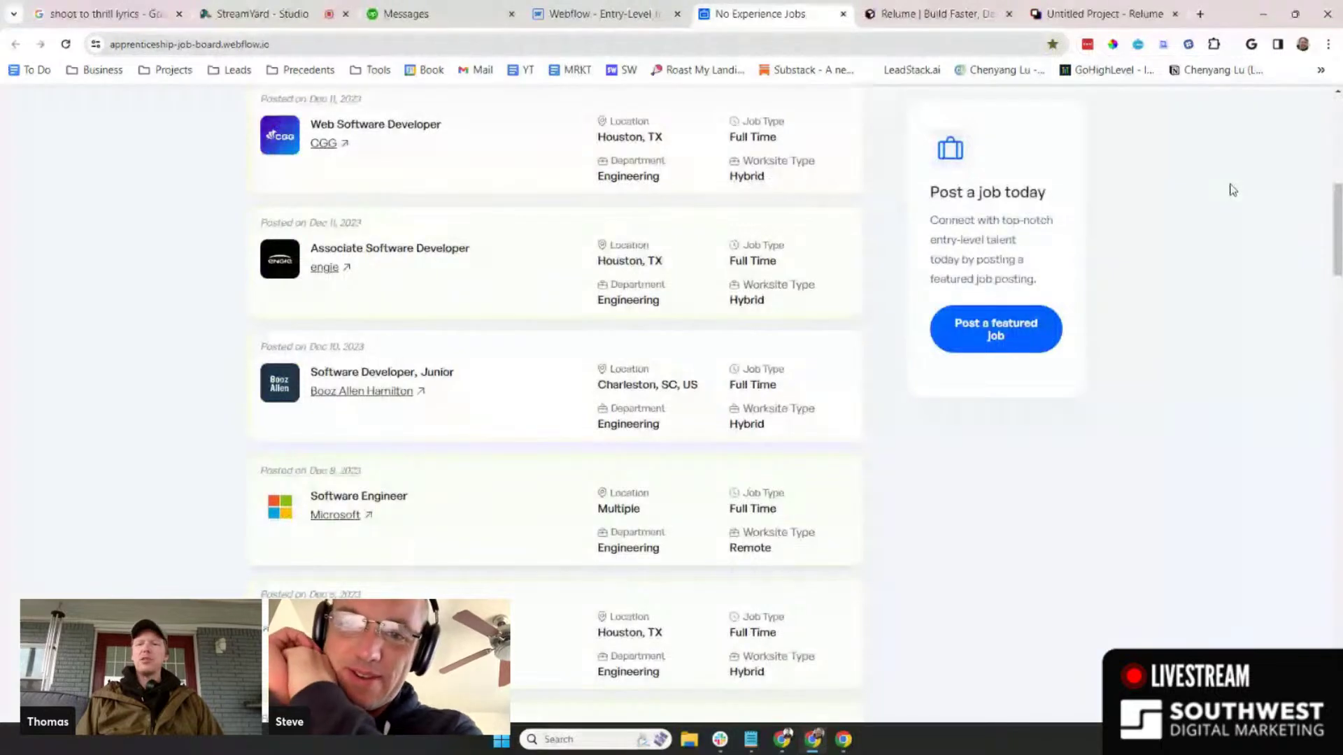
left_click_drag(1338, 196, 1310, 623)
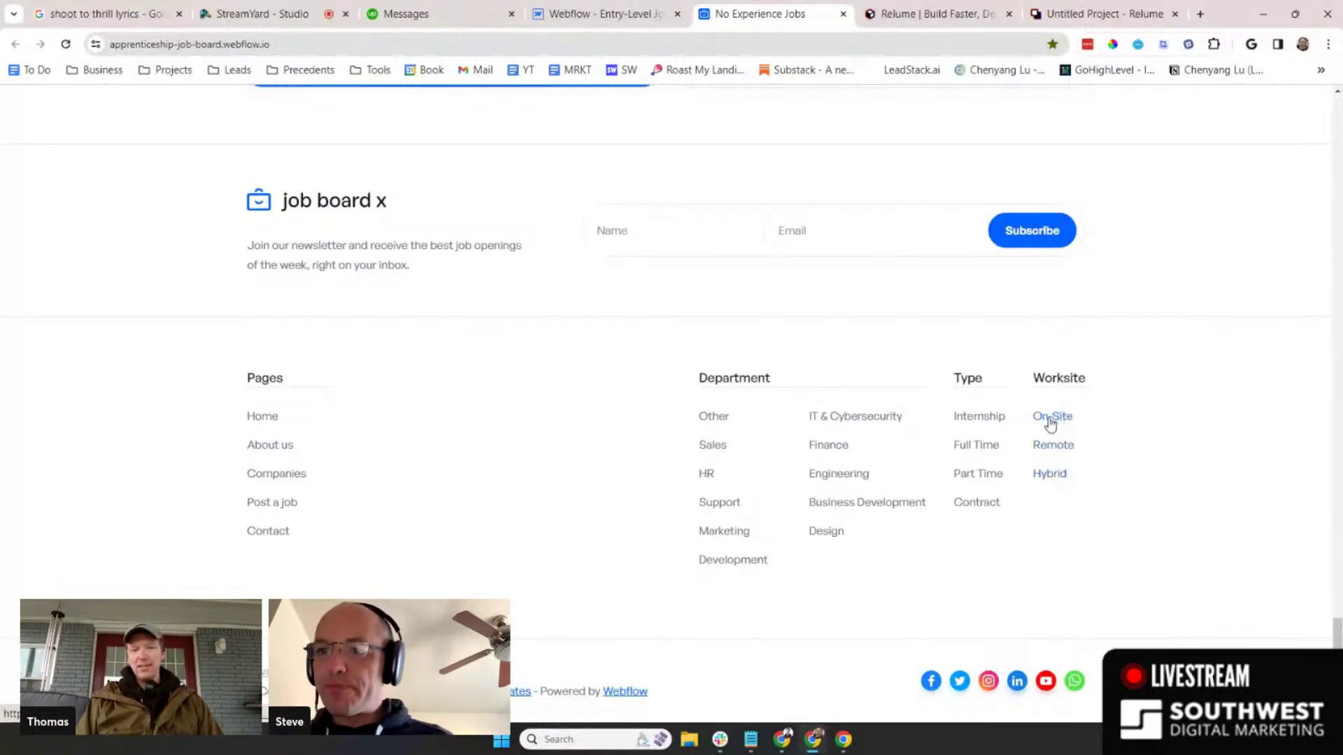
- Look over the staged job listings' Worksite Type values and test a Worksite link in the footer
scroll(1006, 435, "up", 10)
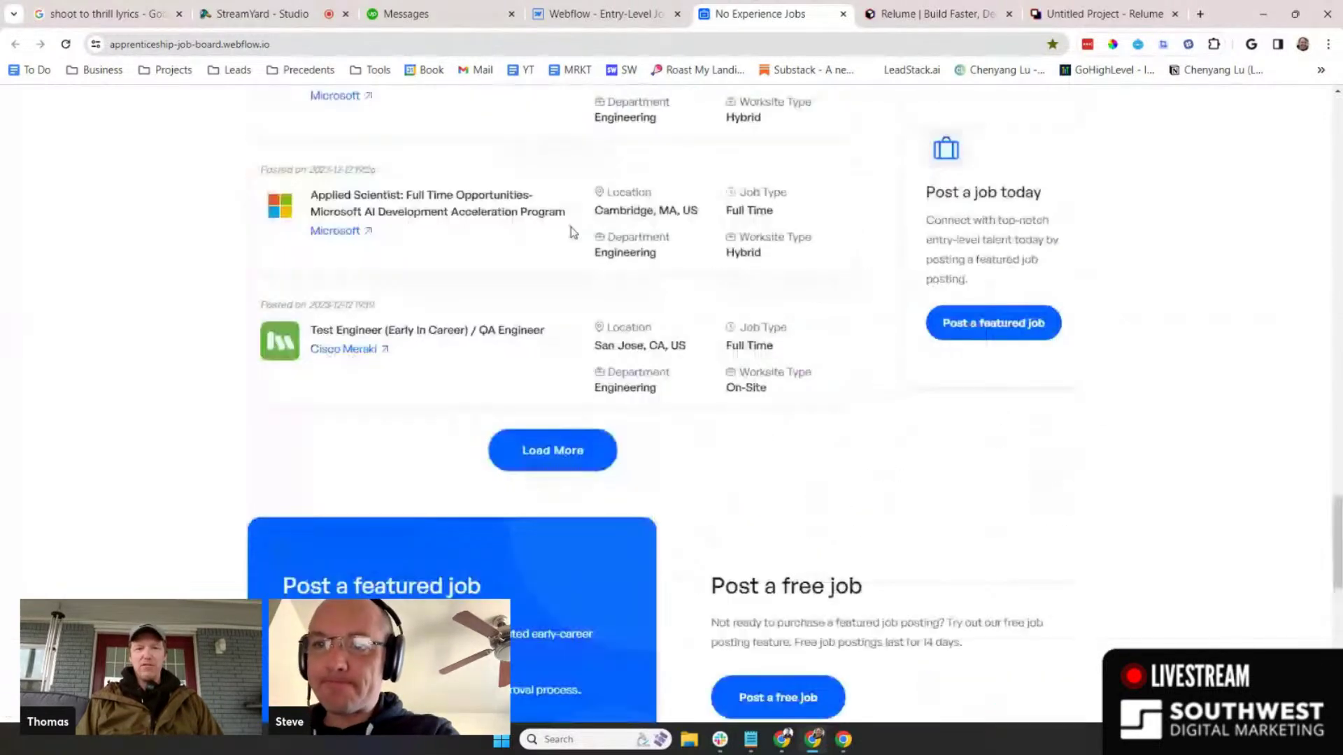
scroll(601, 210, "up", 7)
scroll(741, 364, "down", 4)
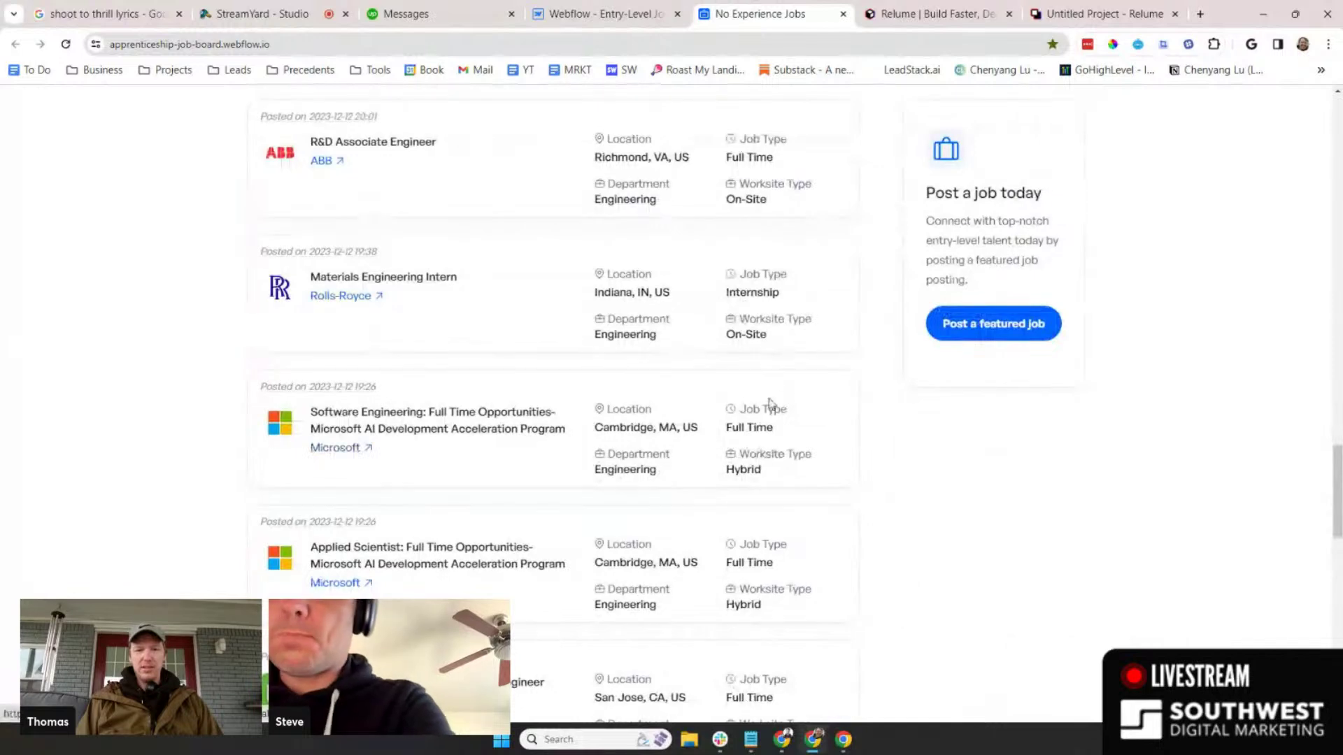
scroll(769, 404, "down", 10)
scroll(770, 302, "up", 6)
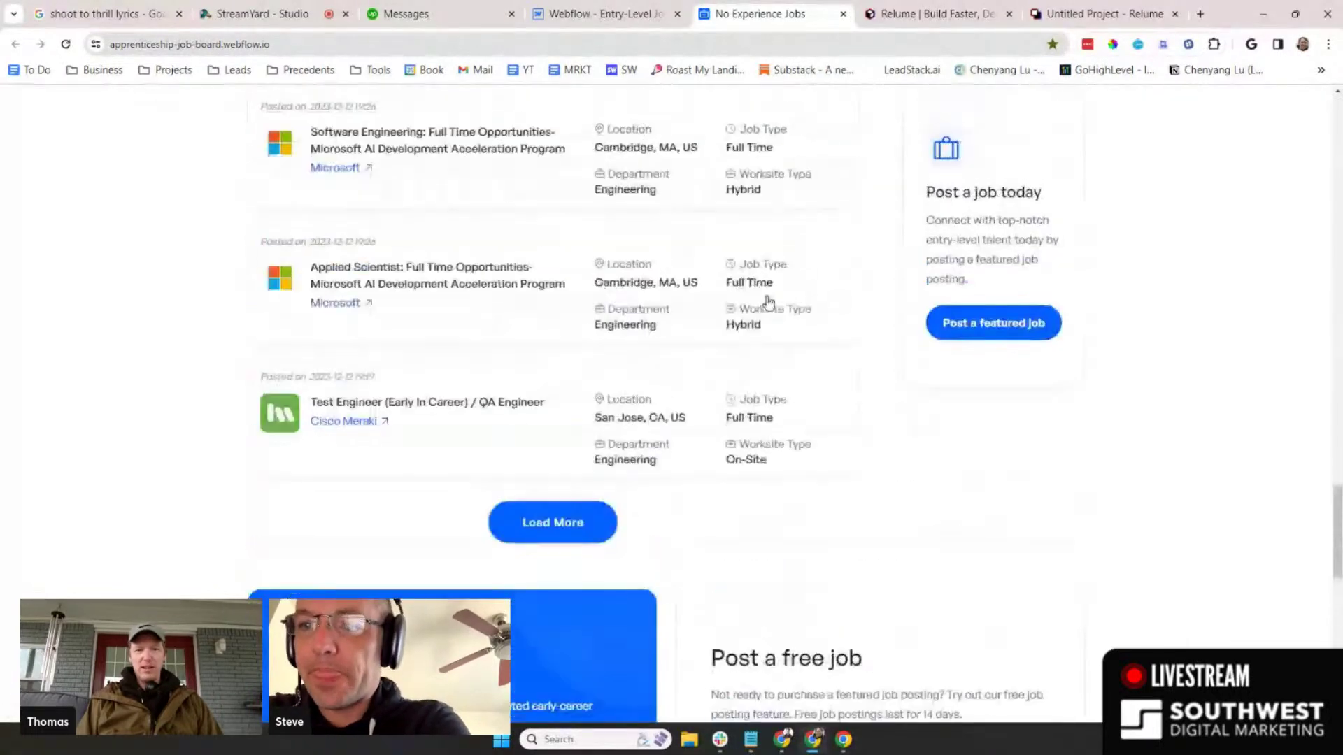
scroll(770, 302, "up", 7)
scroll(770, 294, "down", 2)
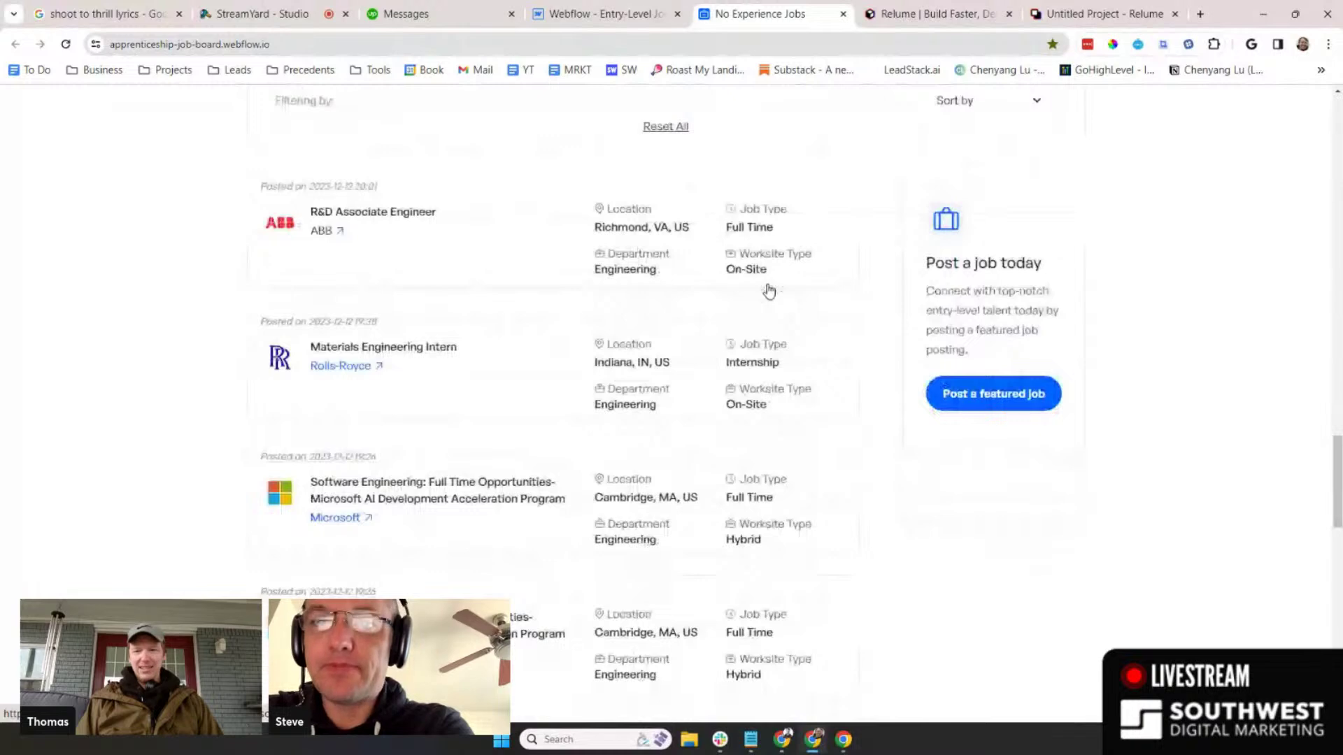
scroll(769, 290, "down", 15)
left_click(1053, 569)
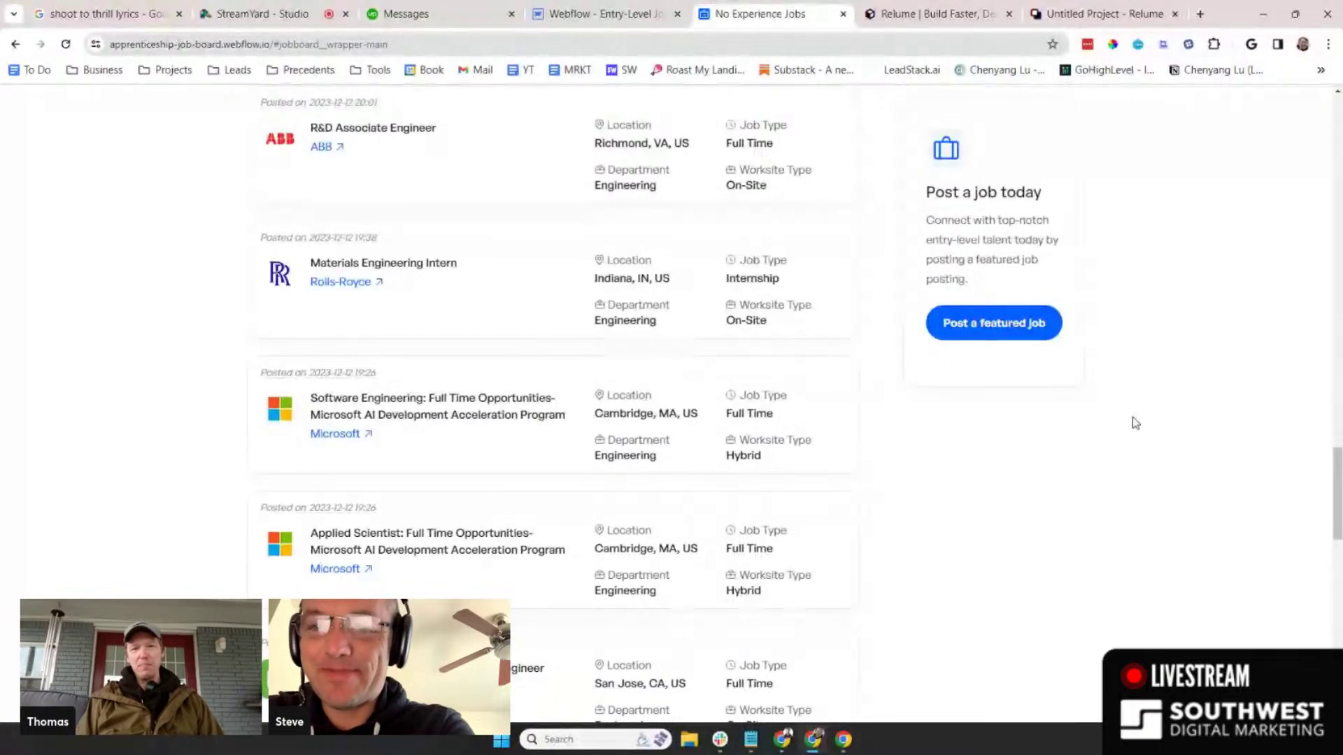
- Return to the staged footer and test its Worksite links, including On-Site
scroll(1132, 417, "down", 7)
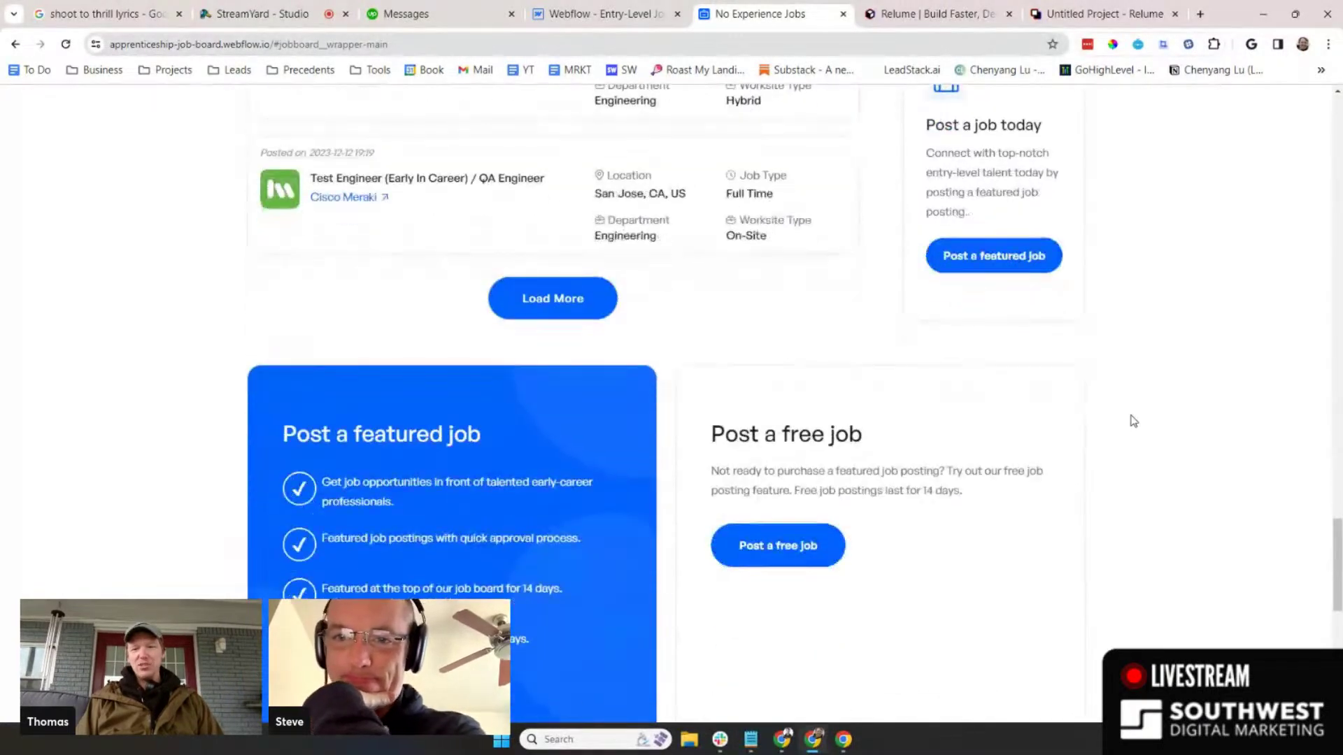
scroll(1132, 419, "down", 9)
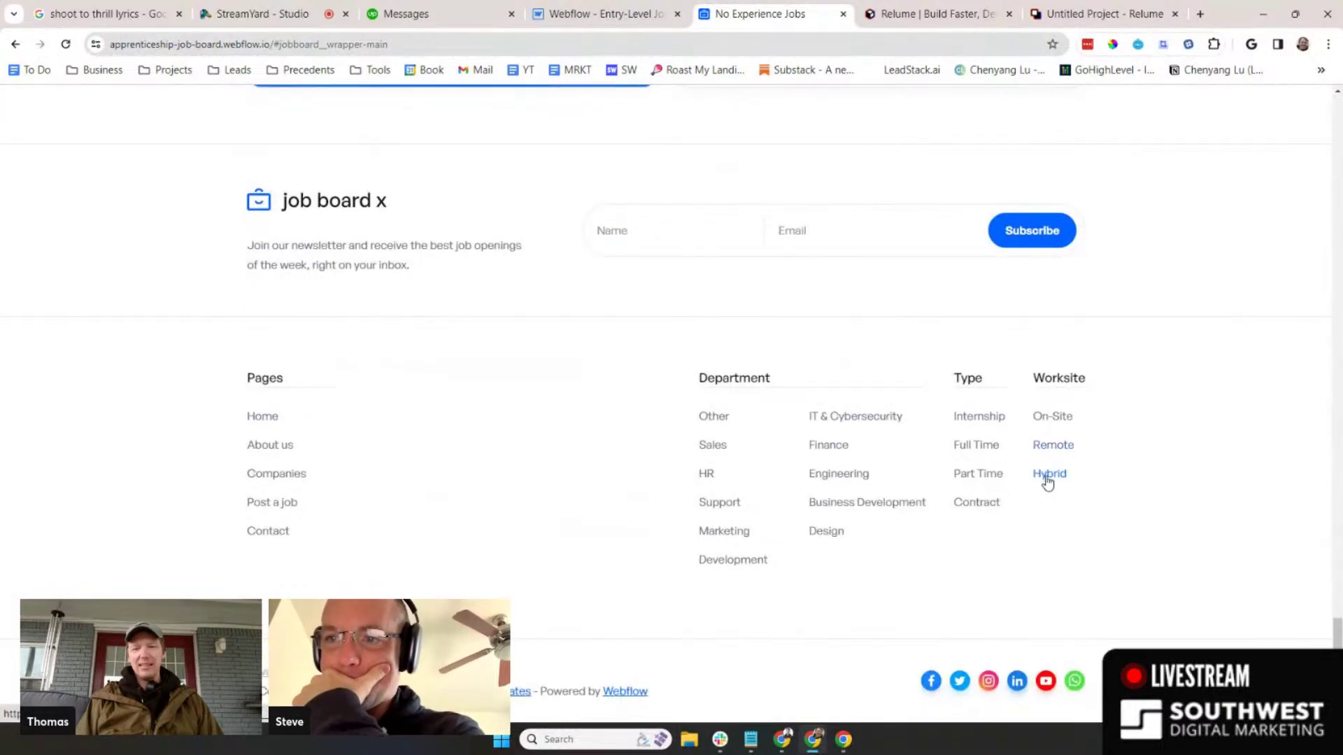
scroll(1046, 480, "up", 10)
scroll(1048, 481, "up", 3)
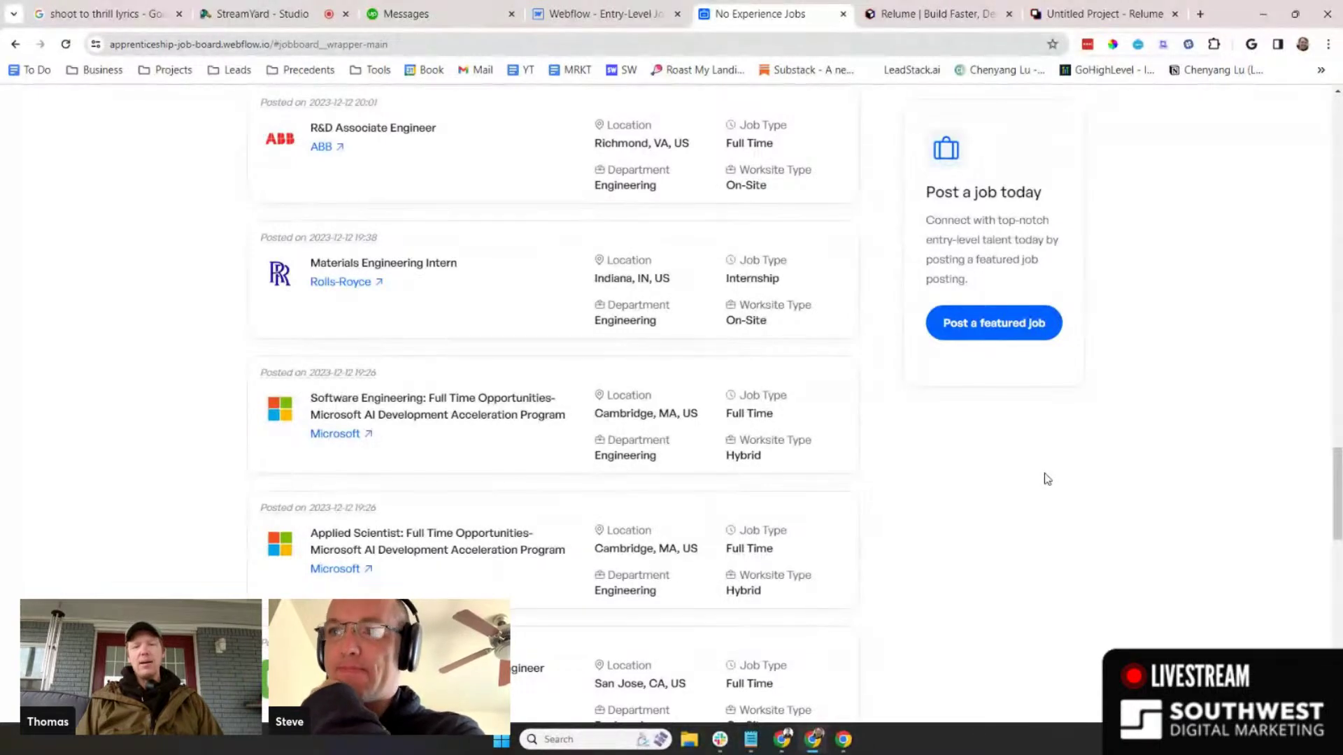
scroll(1047, 480, "down", 5)
scroll(1048, 479, "down", 10)
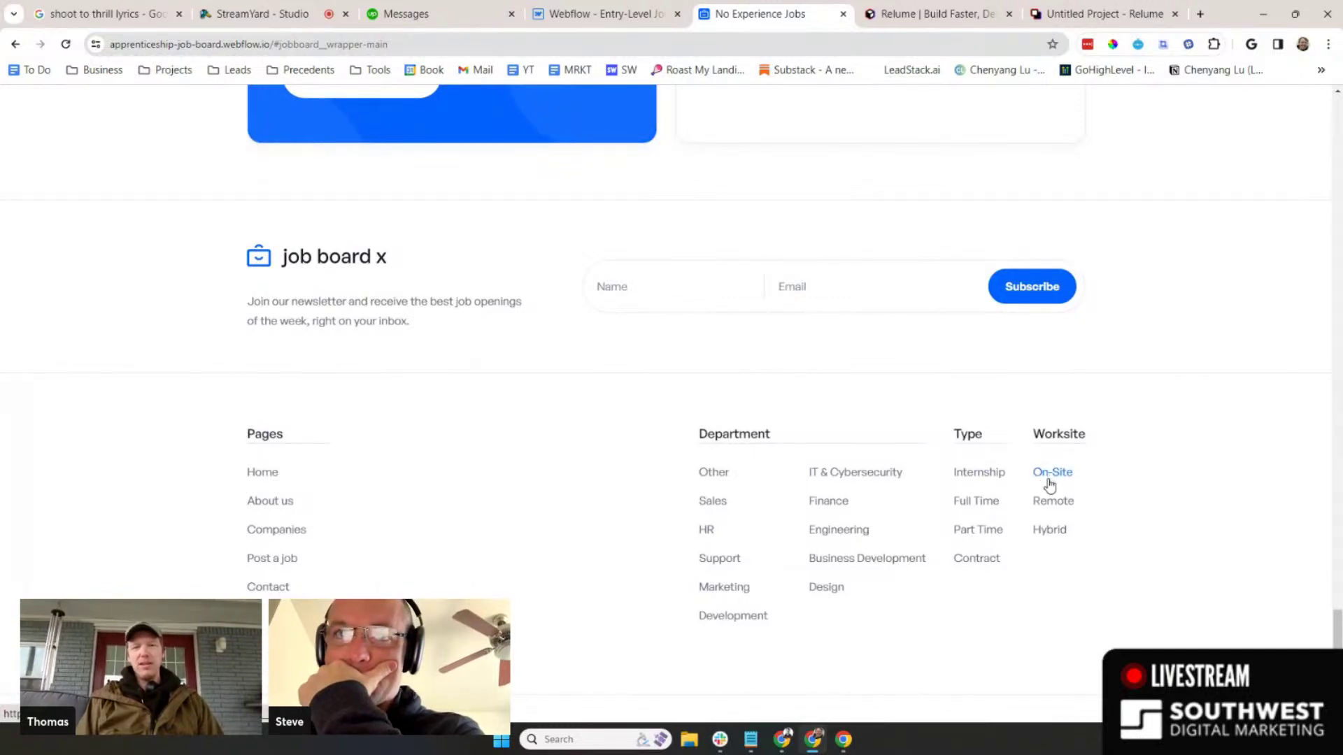
left_click(1051, 473)
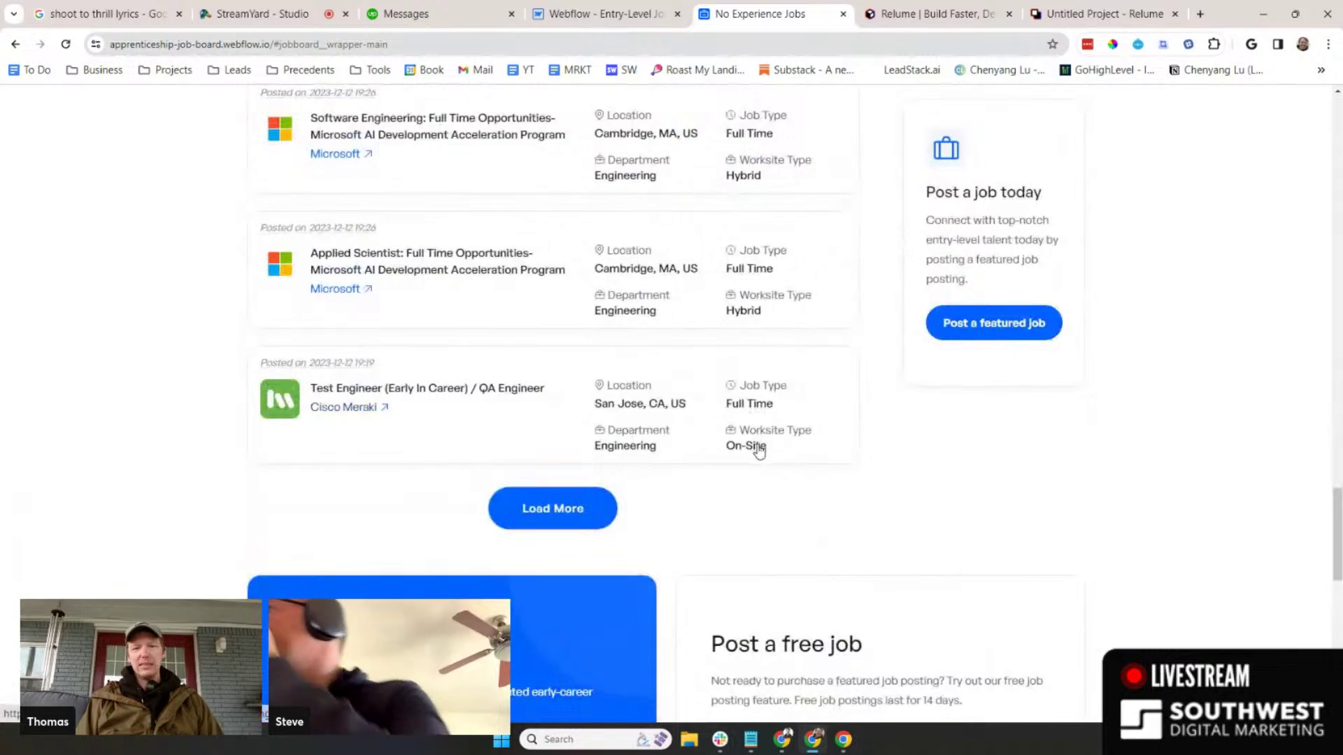
- Open the Test Engineer (Early In Career) / QA Engineer listing and switch back to the Webflow Designer
left_click(759, 451)
left_click(598, 14)
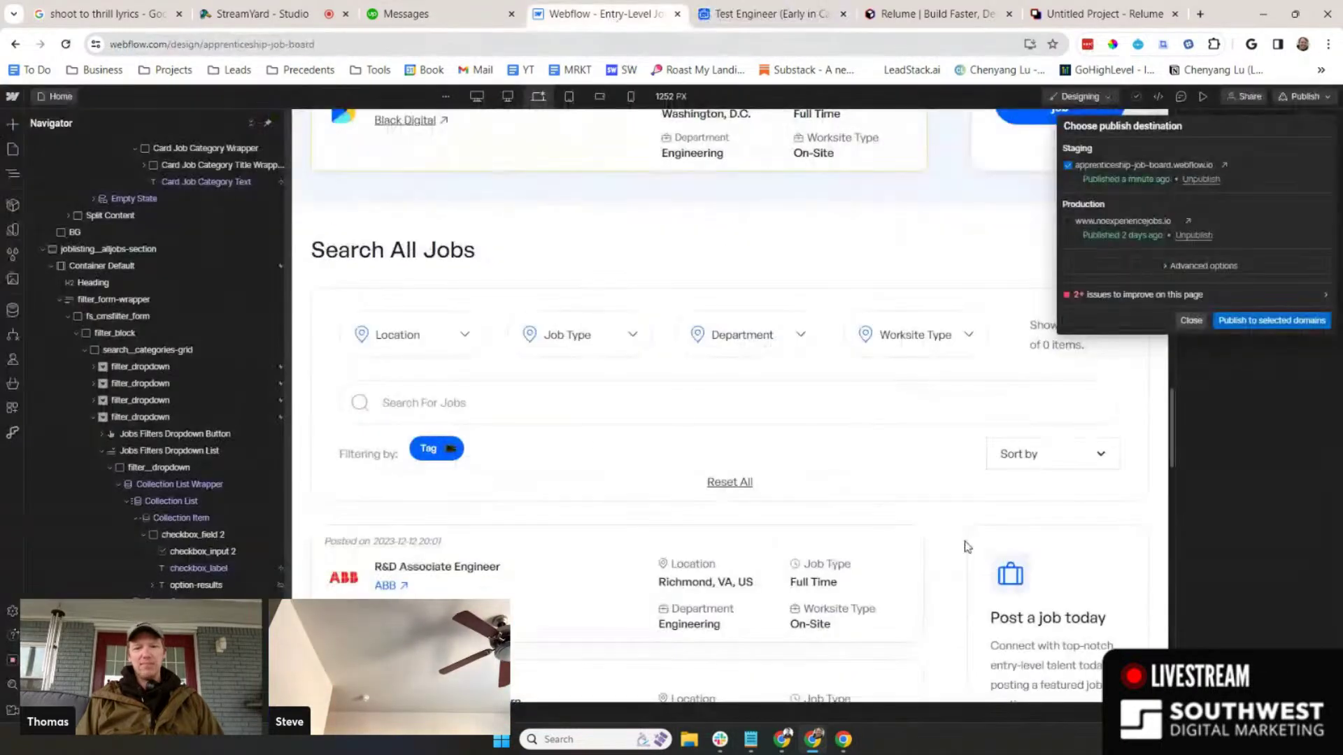
- Close the publish options and select the Worksite Type filter button in the Search All Jobs section
left_click(1191, 320)
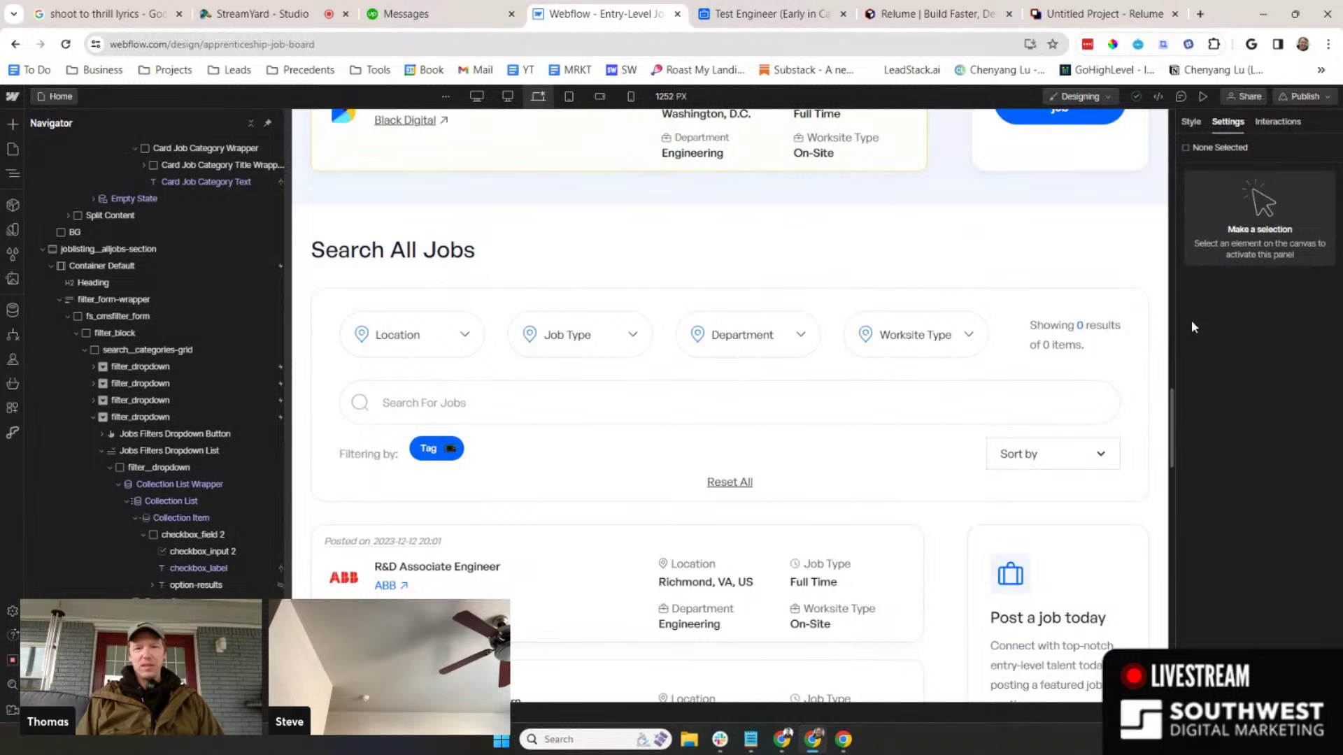
scroll(915, 426, "up", 15)
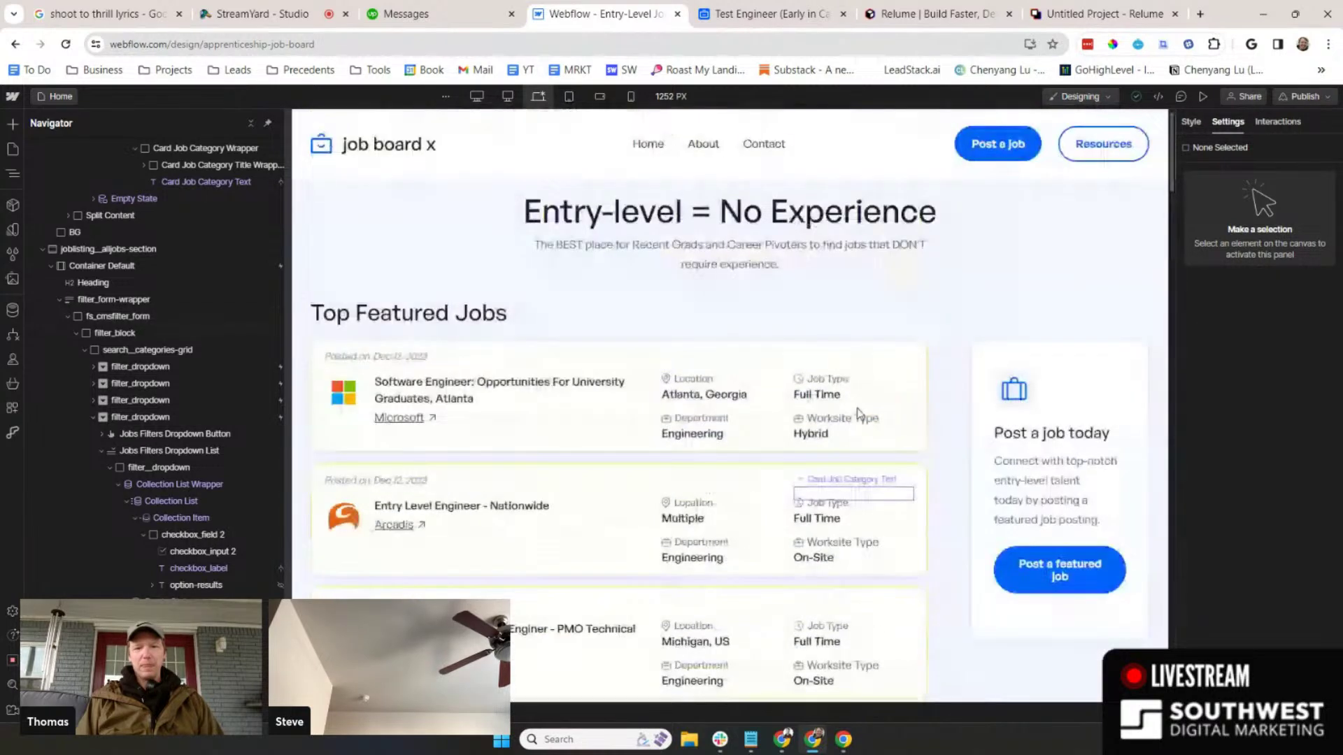
scroll(859, 413, "down", 7)
scroll(857, 412, "down", 8)
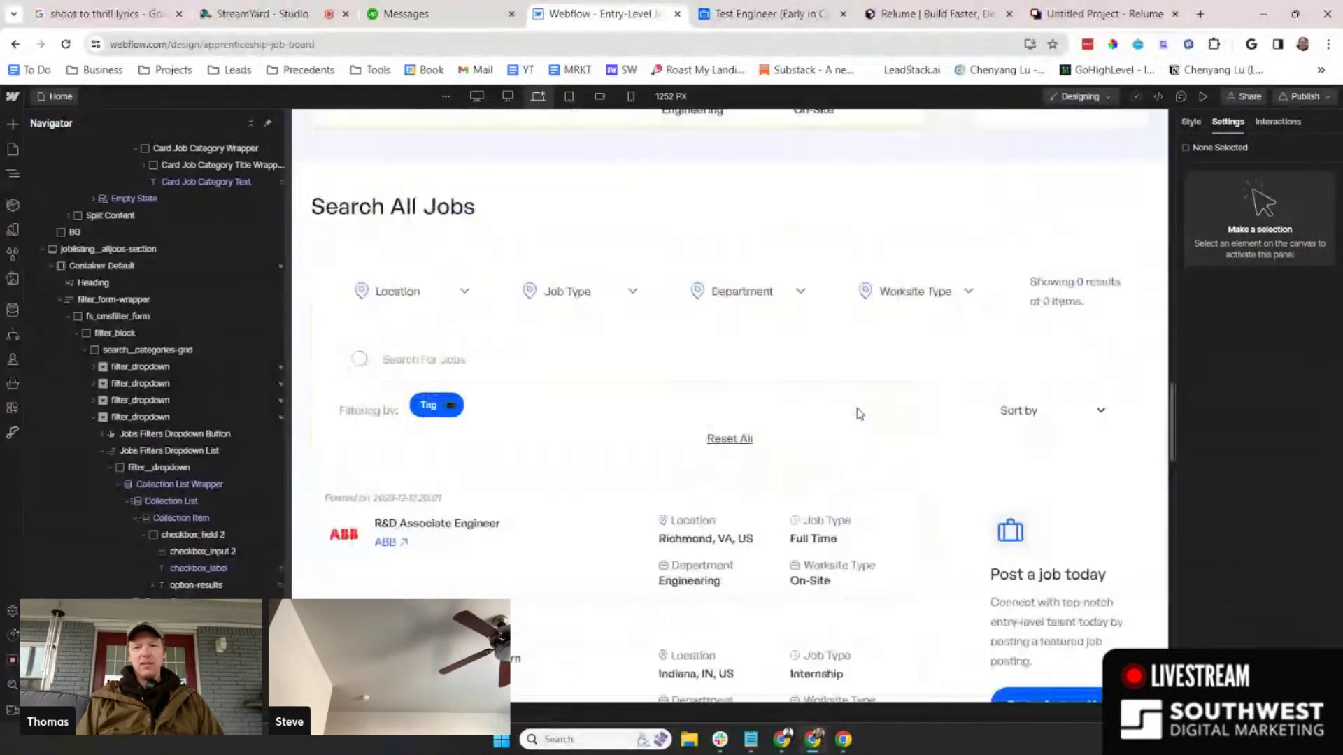
left_click(880, 327)
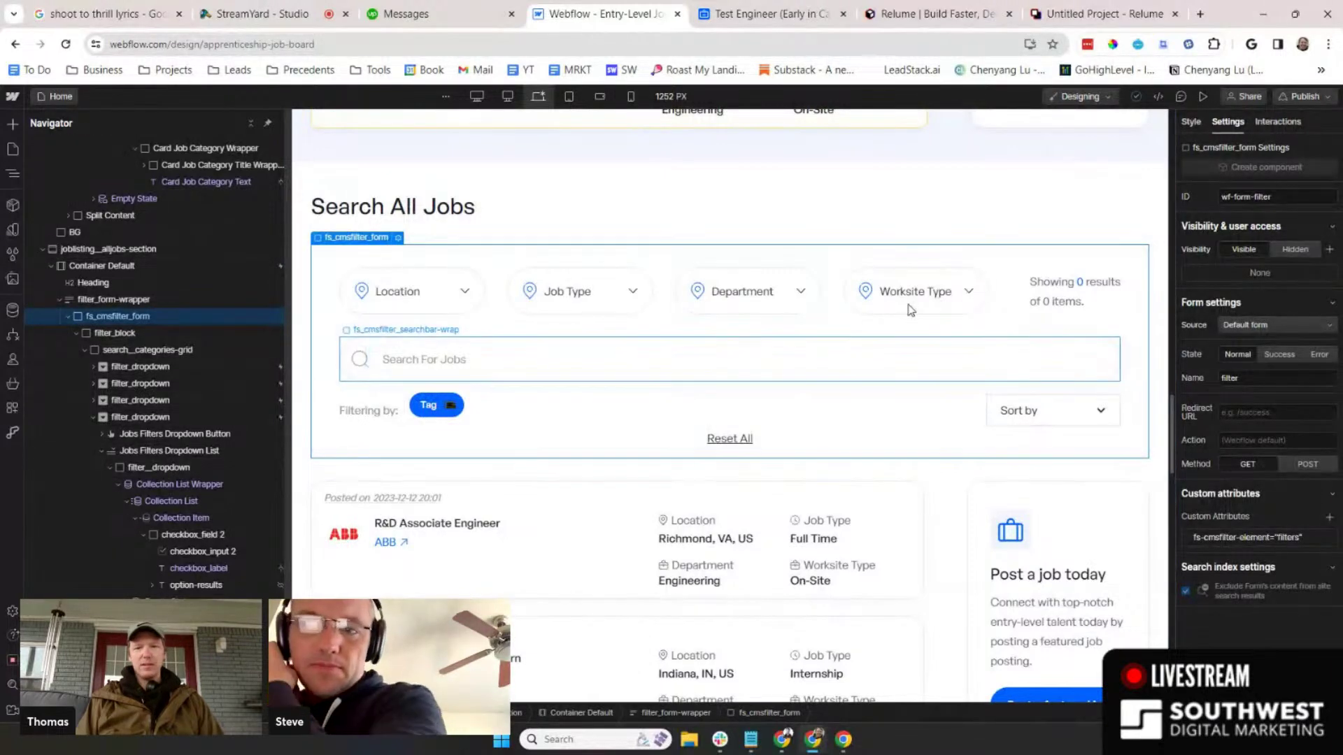
left_click(941, 293)
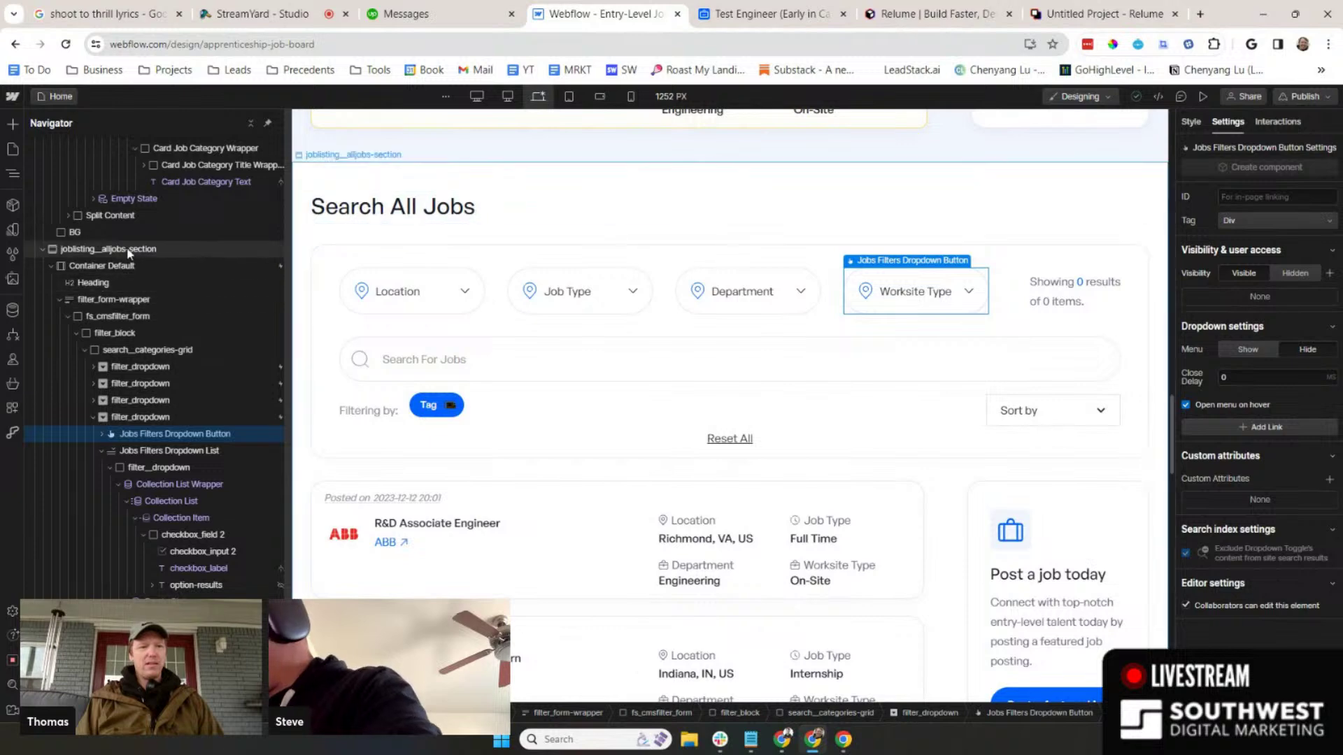
- Collapse the joblisting__featured-section in the element tree to get to the Worksite Type filter's nested elements
scroll(133, 322, "up", 3)
scroll(133, 318, "up", 5)
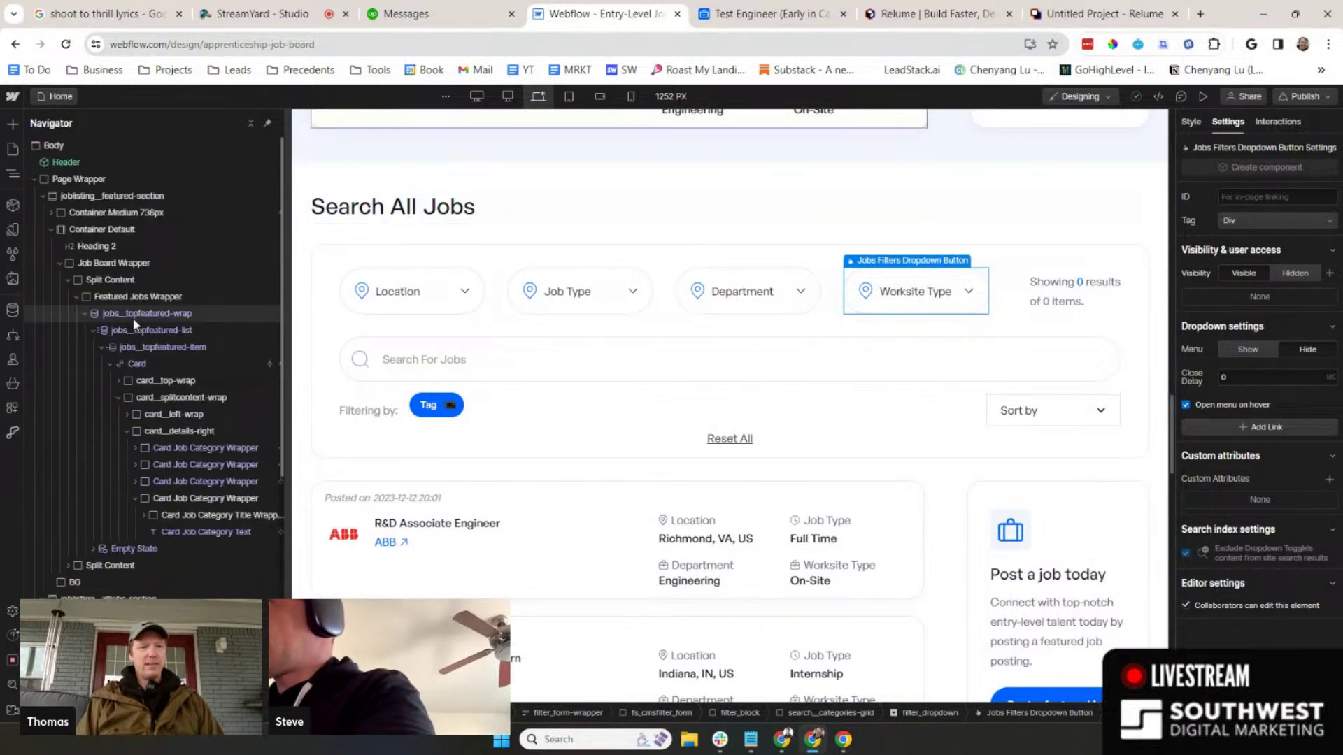
left_click(51, 229)
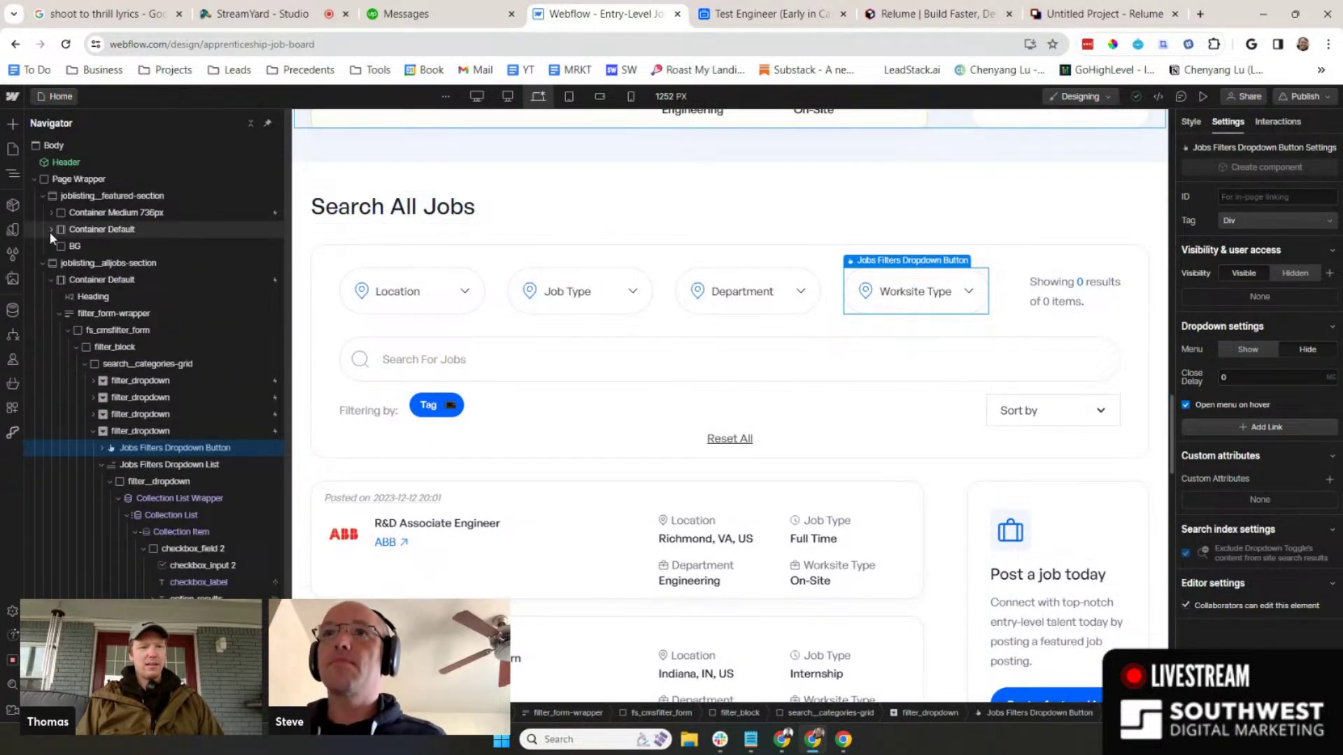
left_click(43, 196)
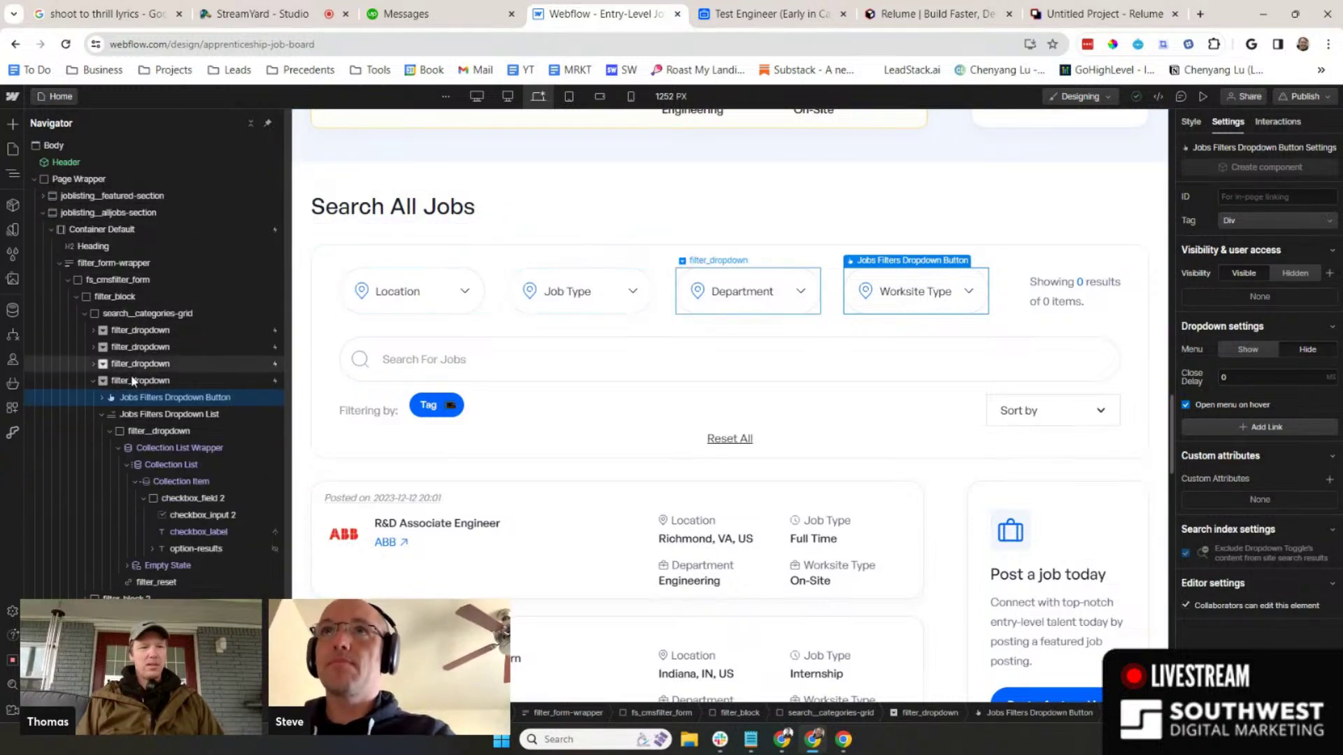
scroll(153, 428, "down", 1)
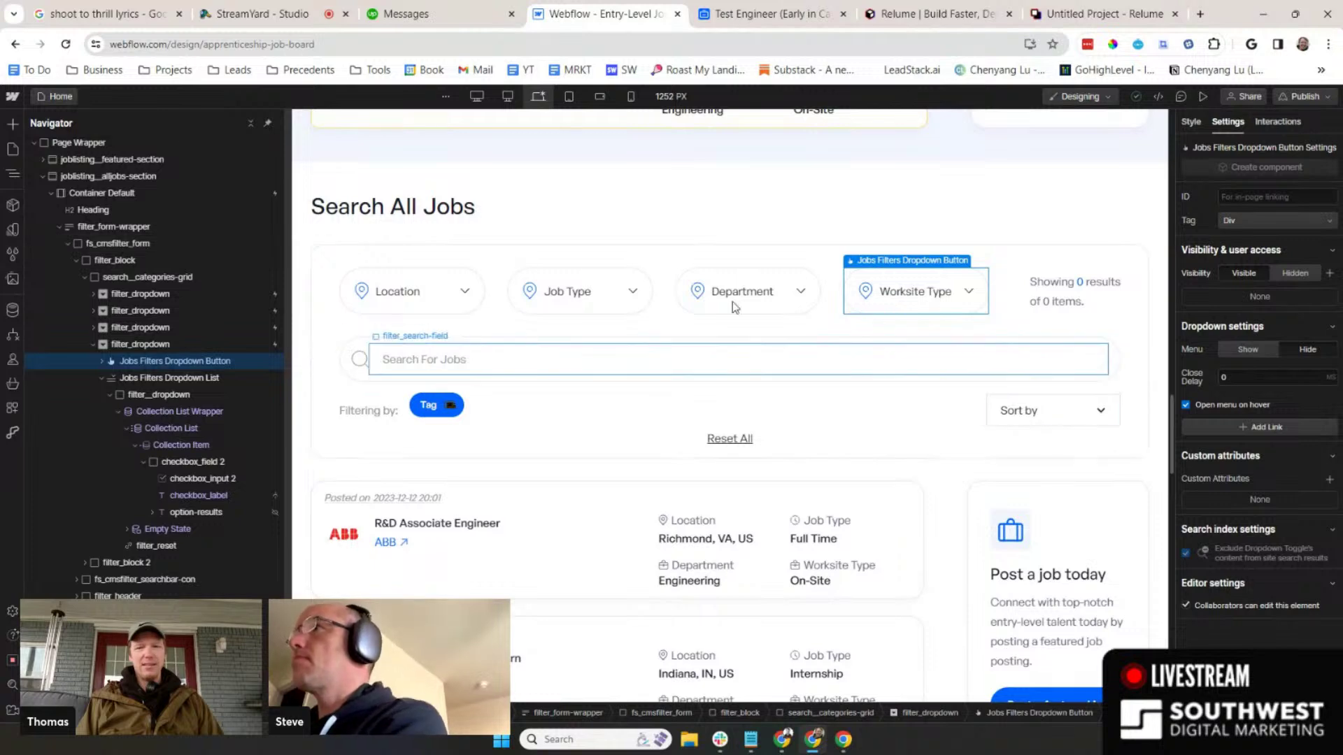
- Show the Worksite Type filter's dropdown menu on the canvas and examine its Collection List Wrapper's settings
left_click(1248, 349)
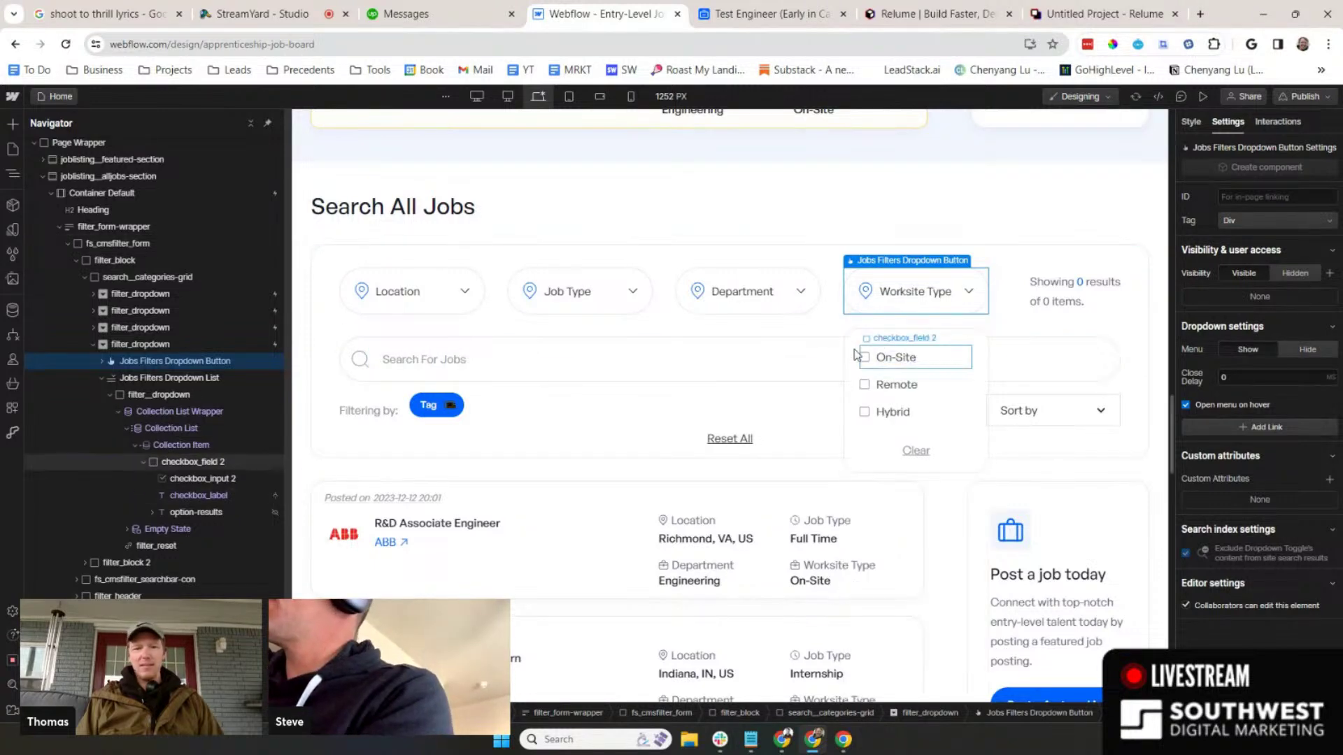
left_click(180, 411)
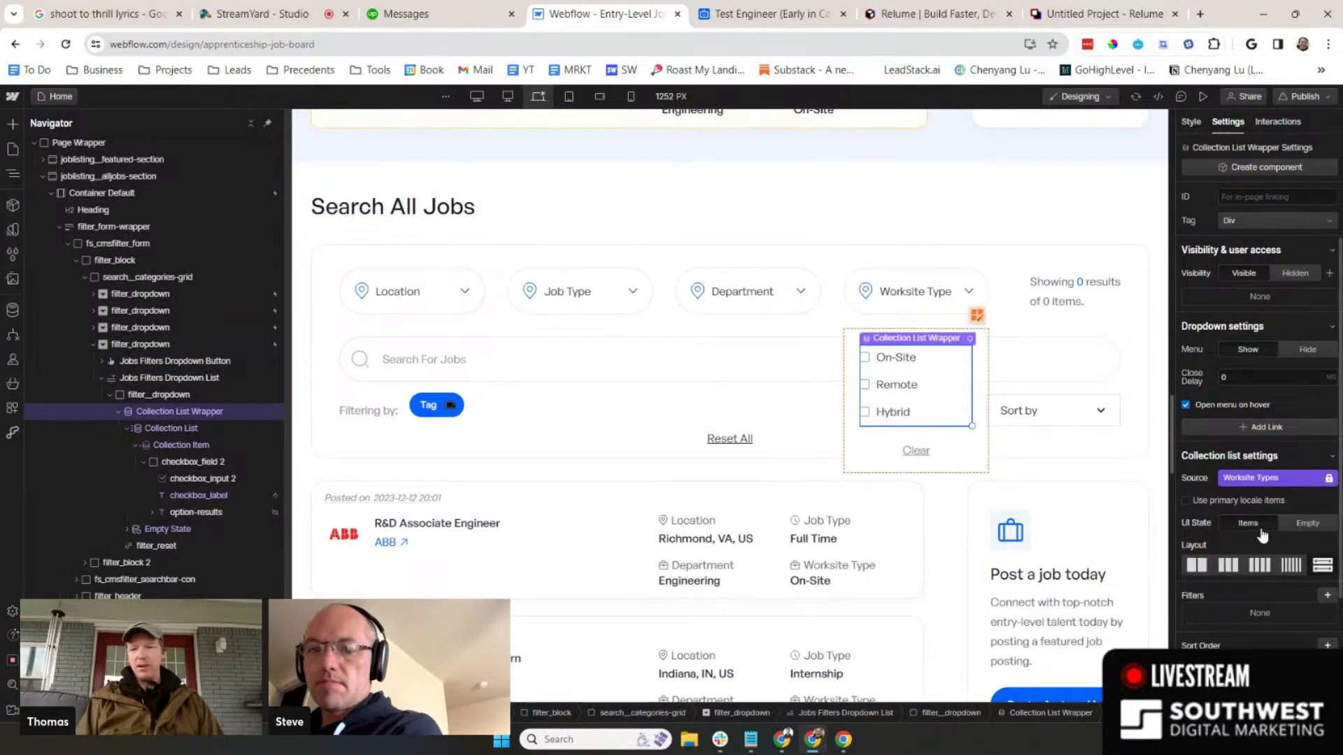
scroll(1268, 538, "down", 2)
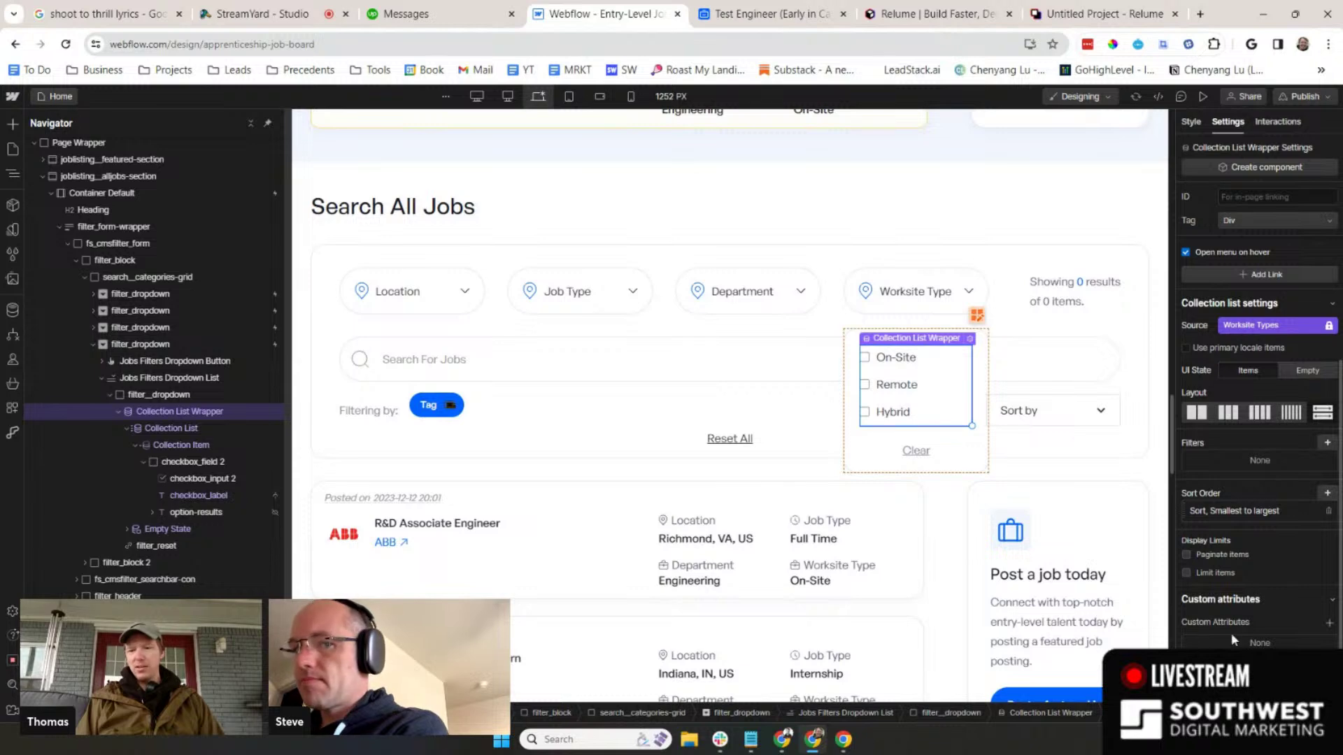
- Examine the settings of the Worksite Type filter's Collection List, Collection Item and checkbox_label, down to the custom attributes, and clear the selection
left_click(172, 428)
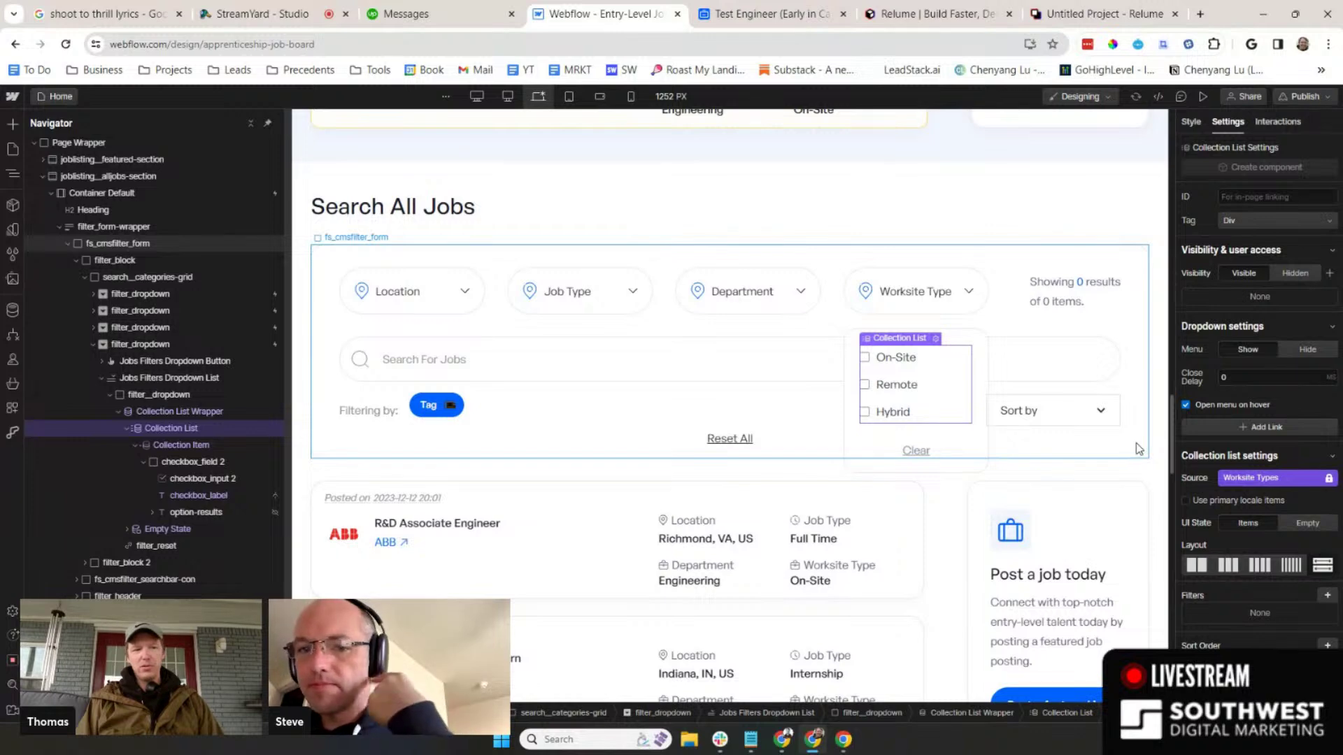
scroll(1245, 447, "down", 2)
left_click(168, 446)
scroll(1297, 533, "down", 3)
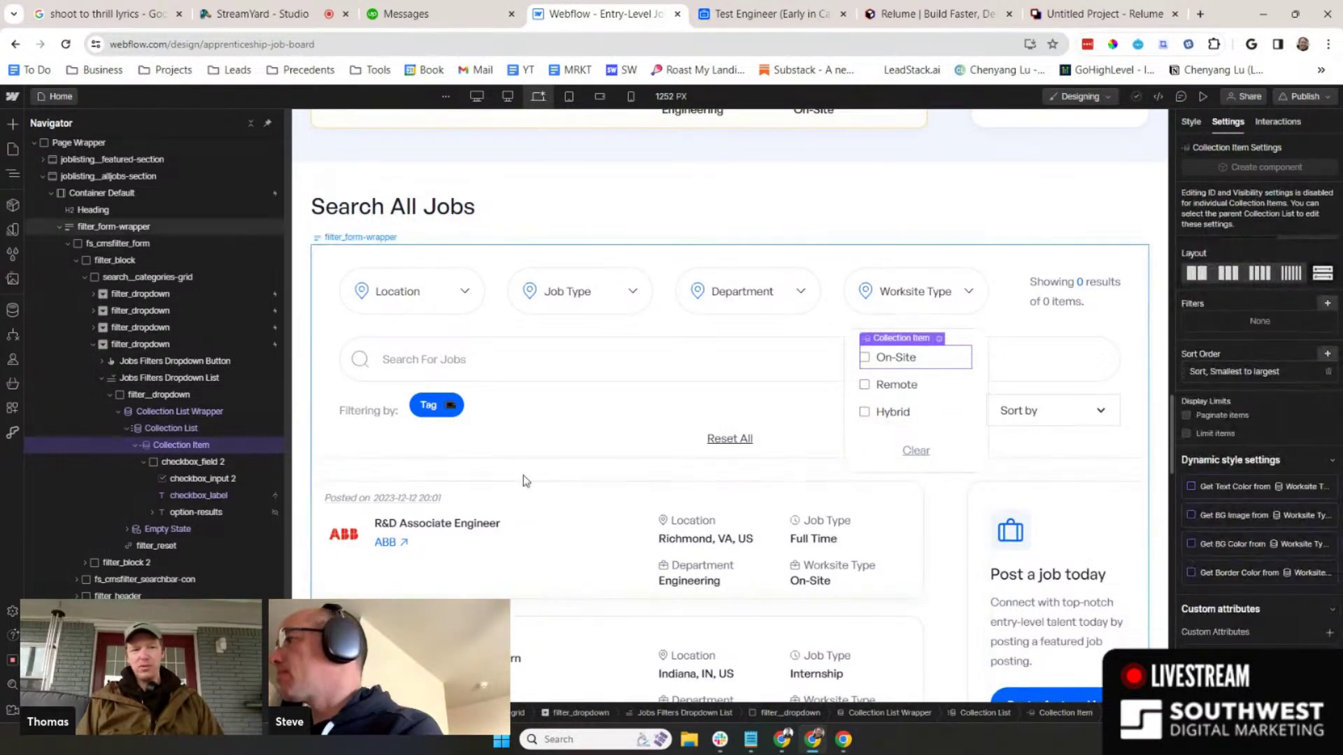
left_click(197, 495)
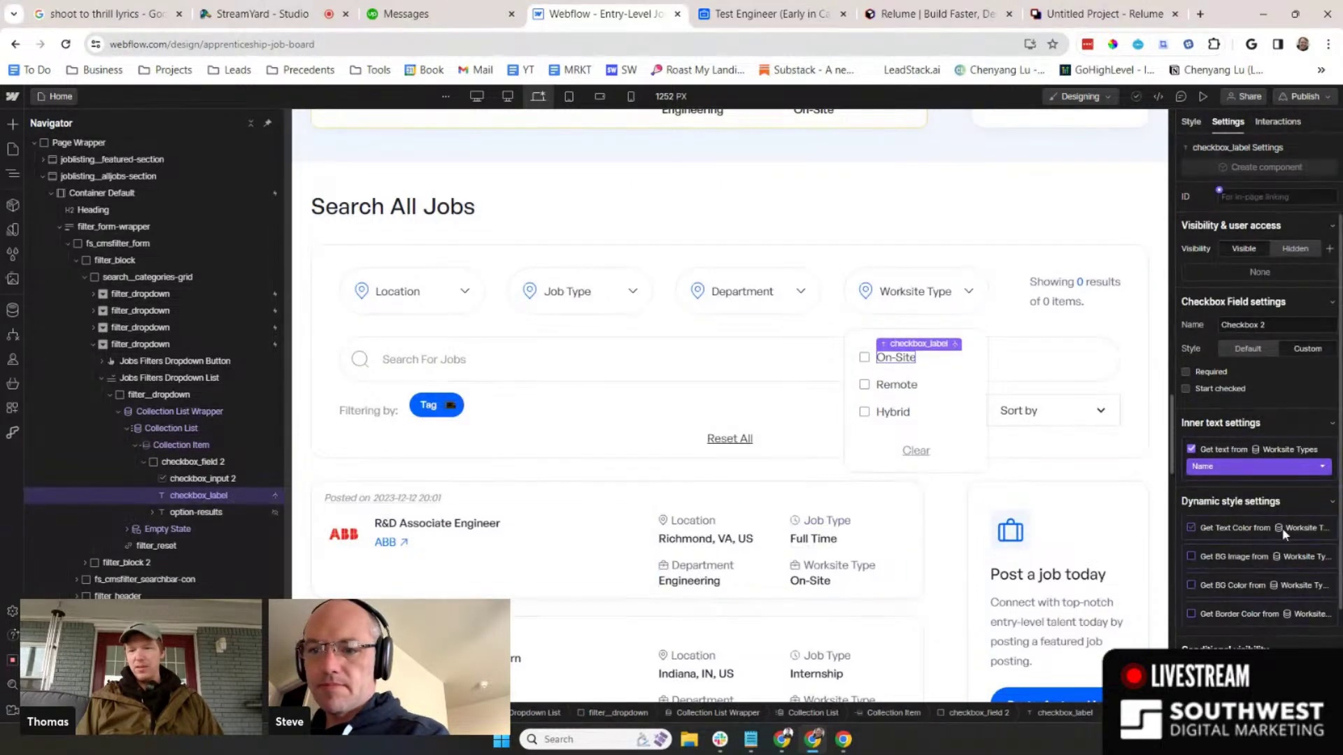
scroll(1281, 534, "down", 2)
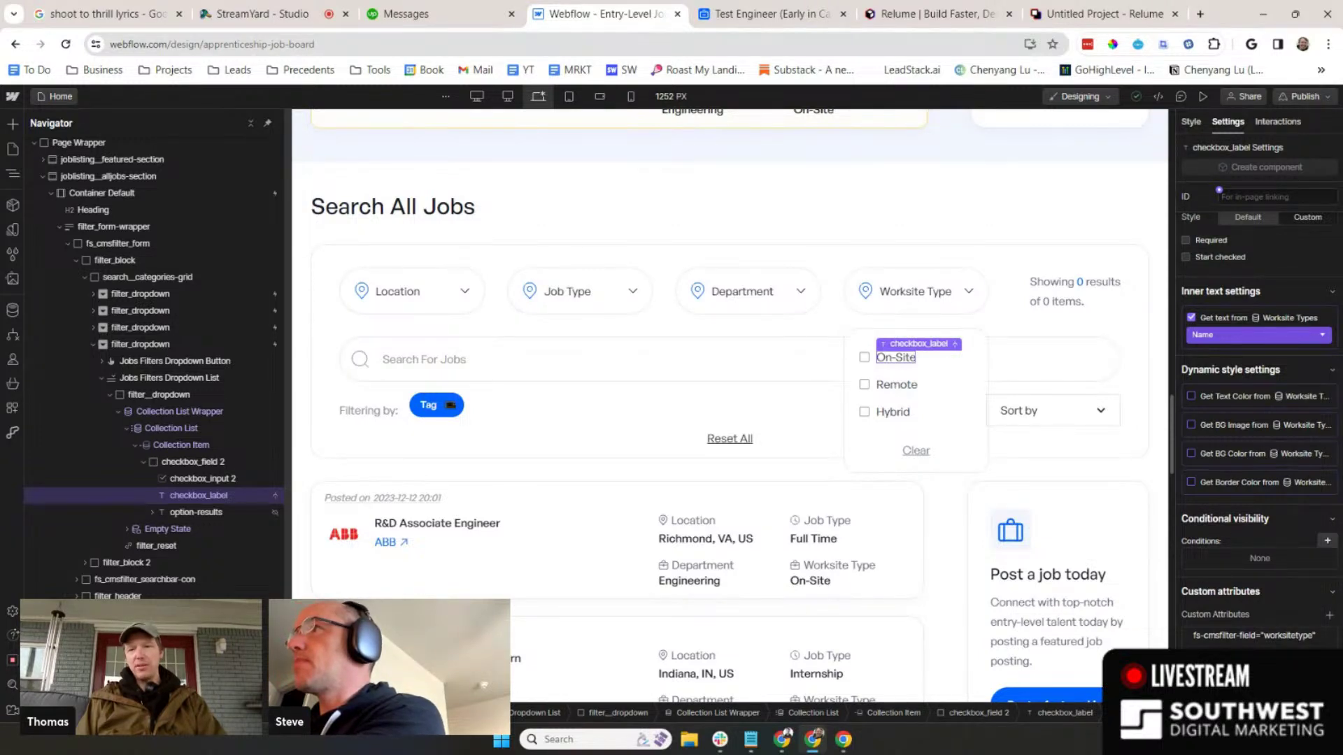
left_click(1174, 309)
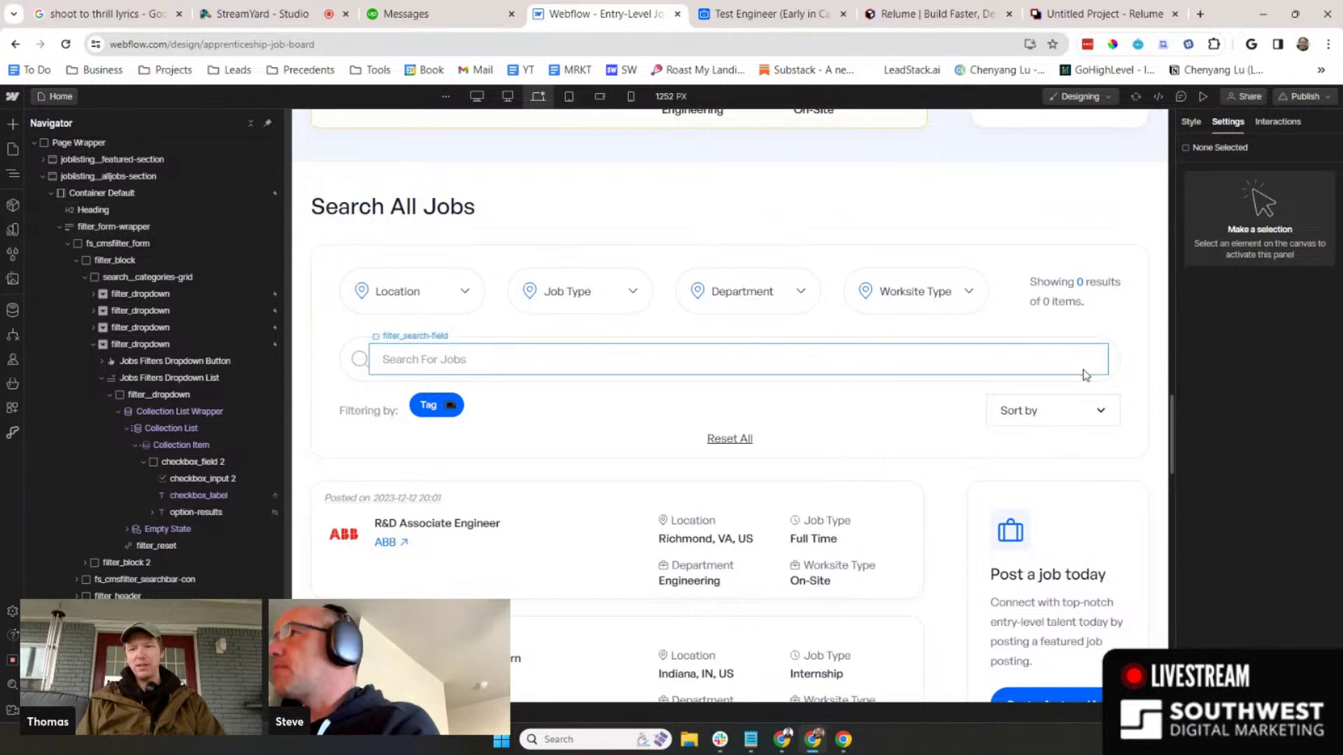
- Open the Footer component for editing and examine the link settings and custom attributes of the Worksite column's nav links
scroll(1083, 375, "down", 15)
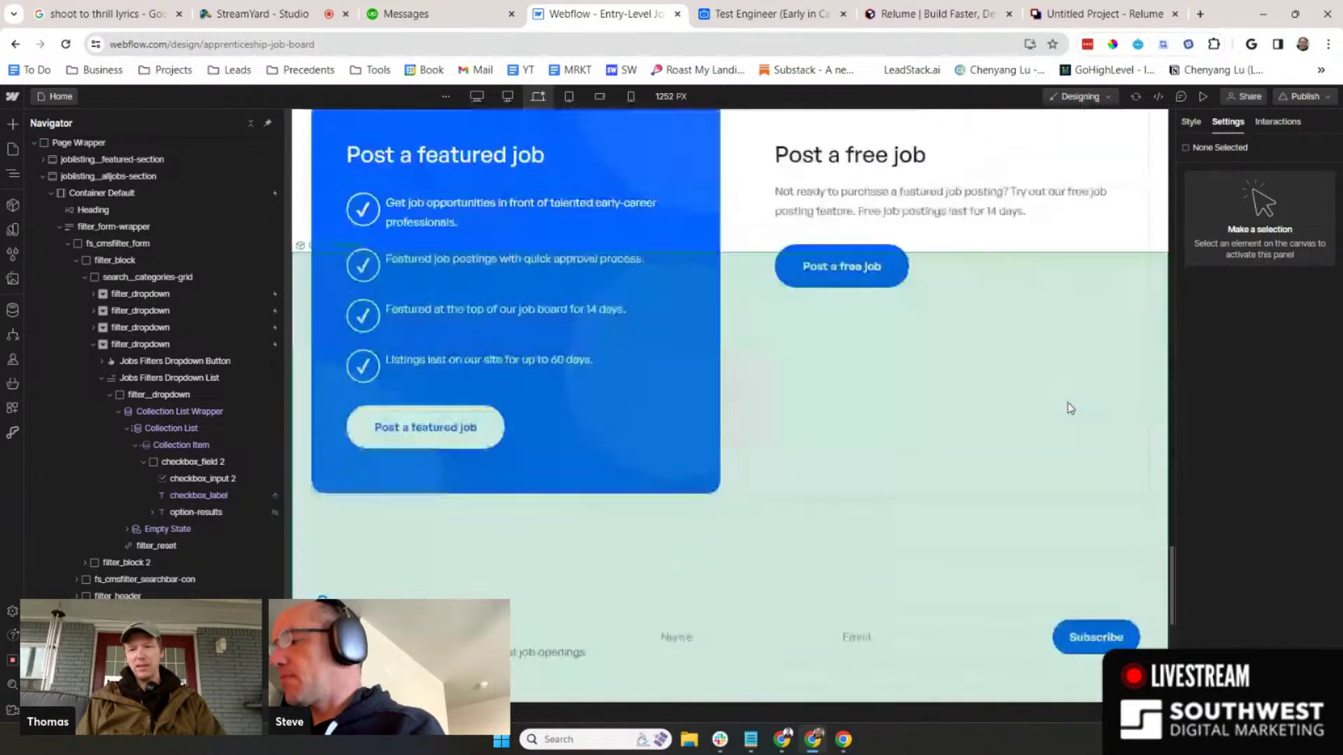
scroll(1070, 408, "down", 6)
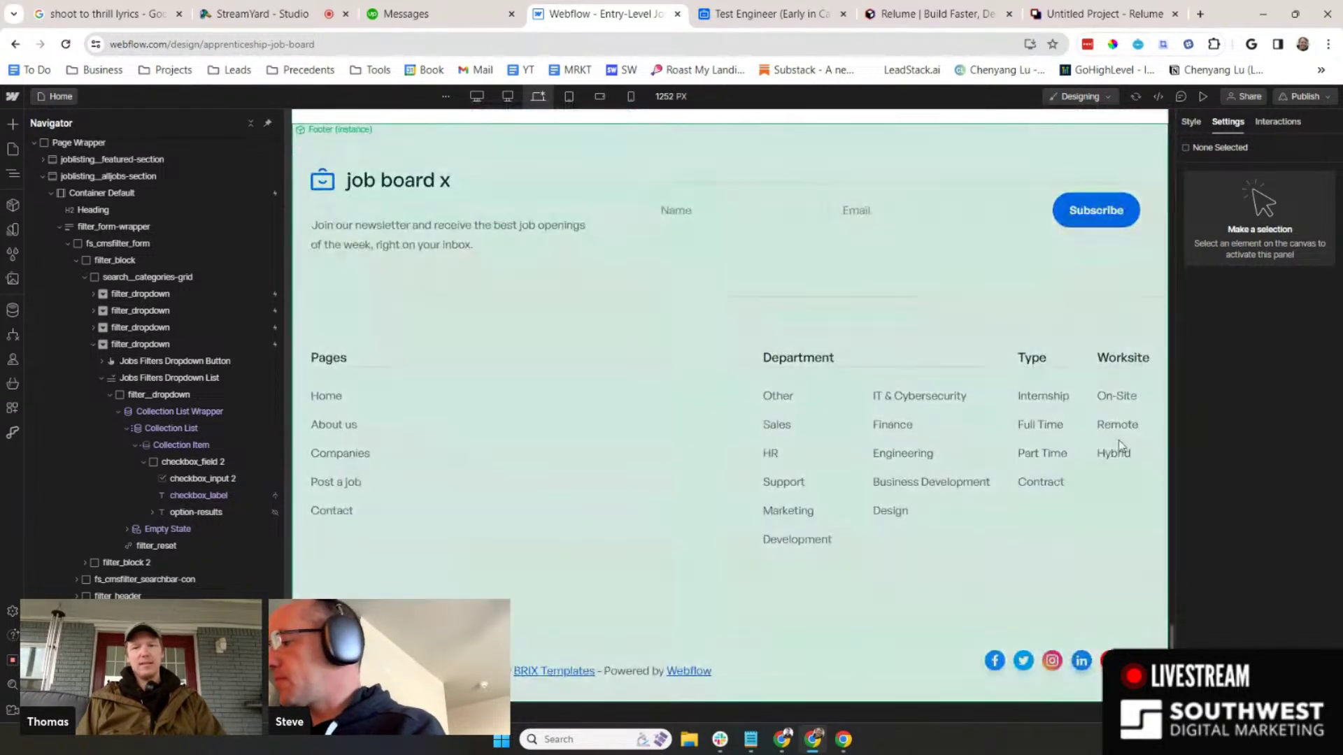
left_click(1122, 446)
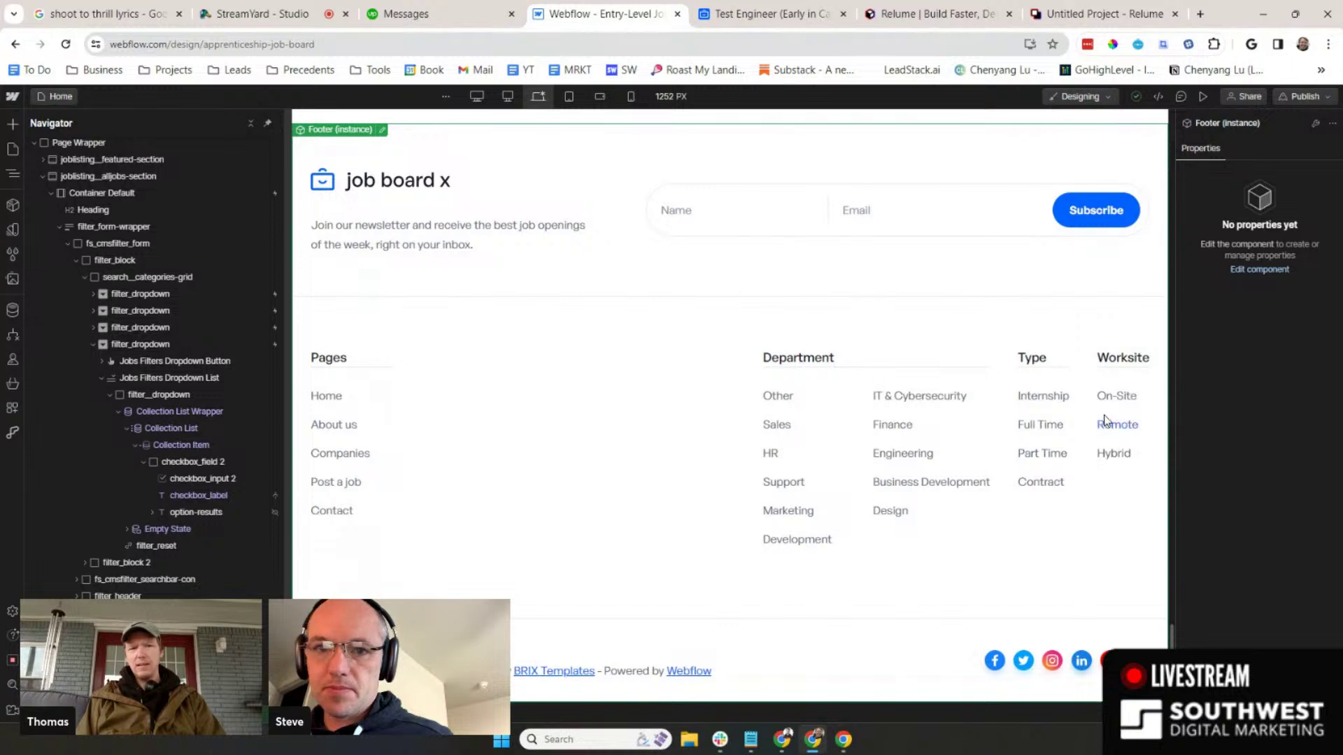
double_click(1125, 410)
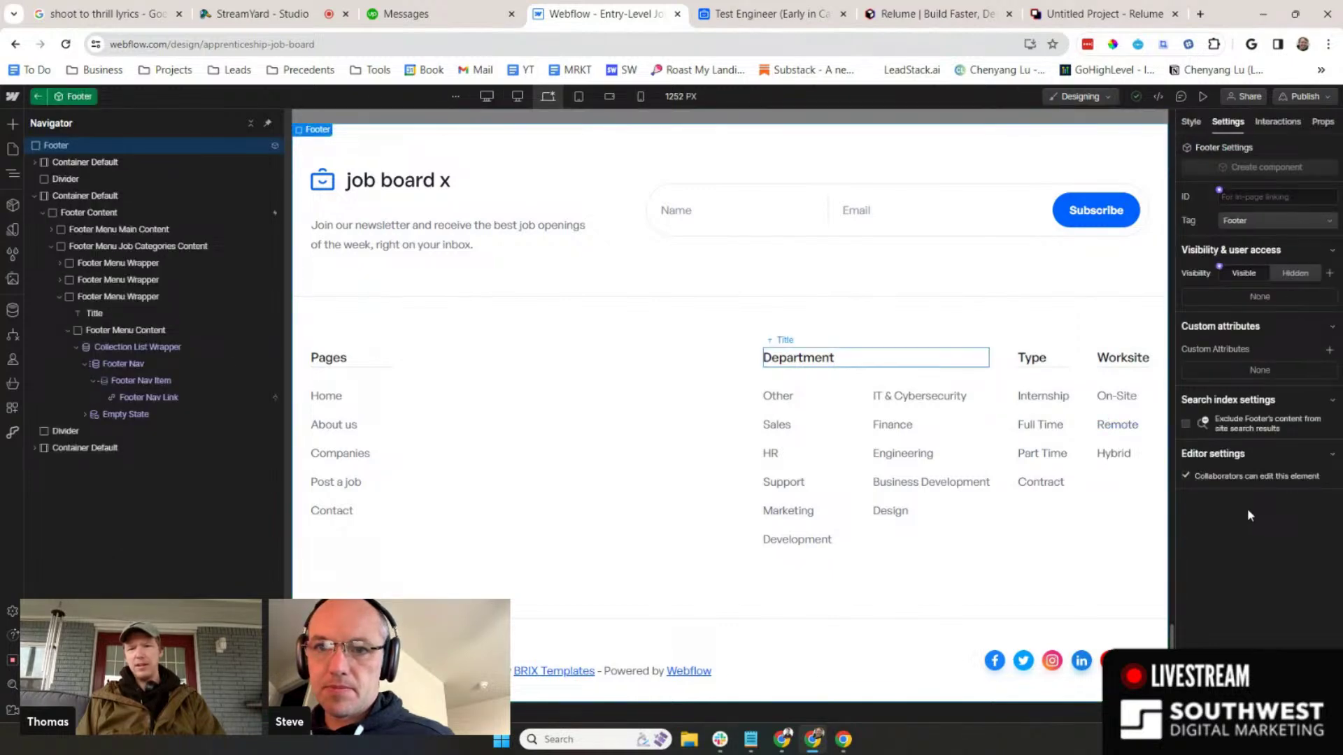
left_click(1124, 407)
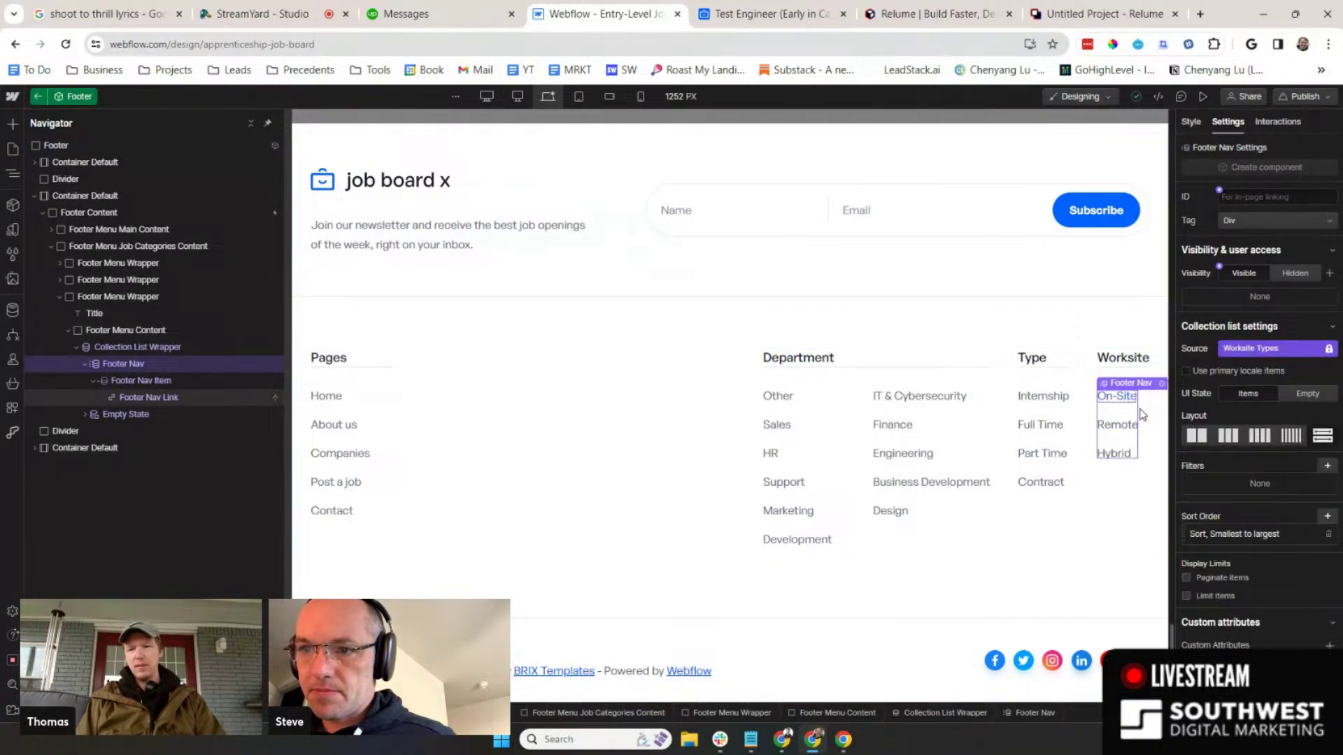
left_click(1118, 396)
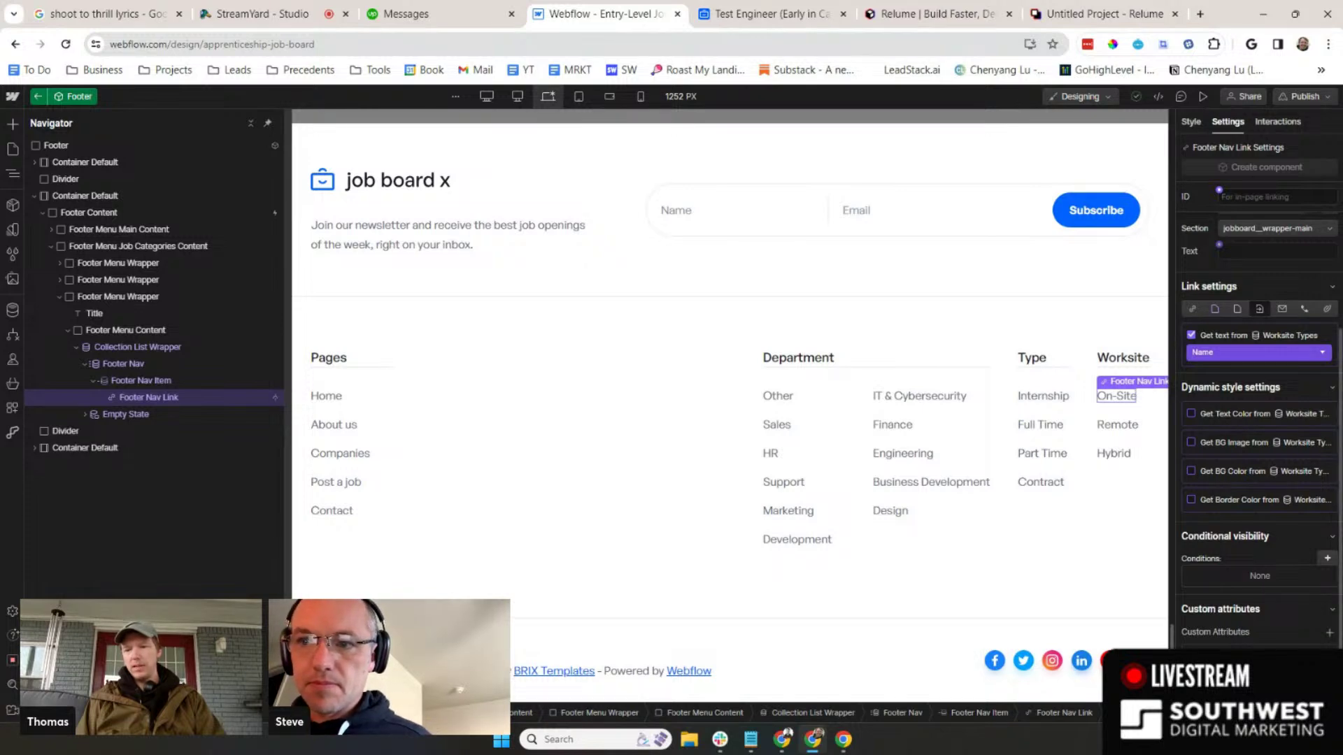
scroll(1259, 428, "down", 1)
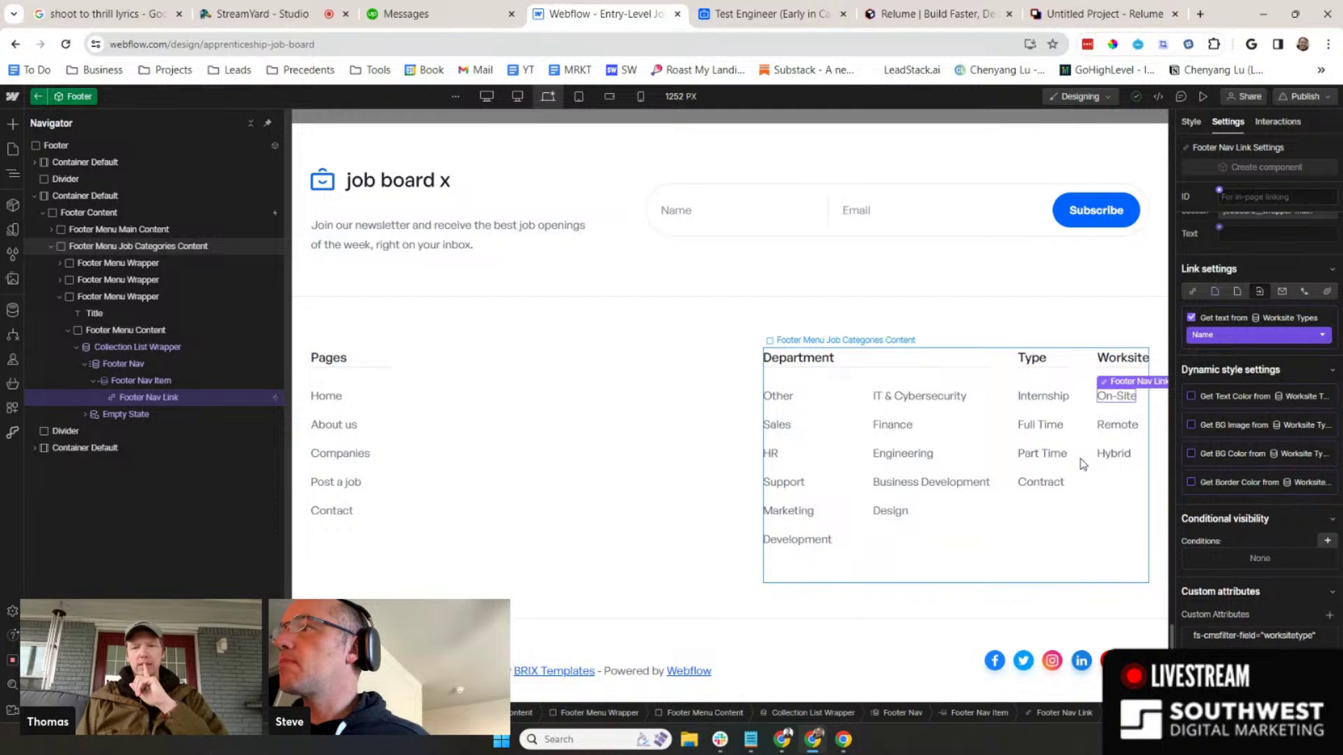
left_click(1125, 417)
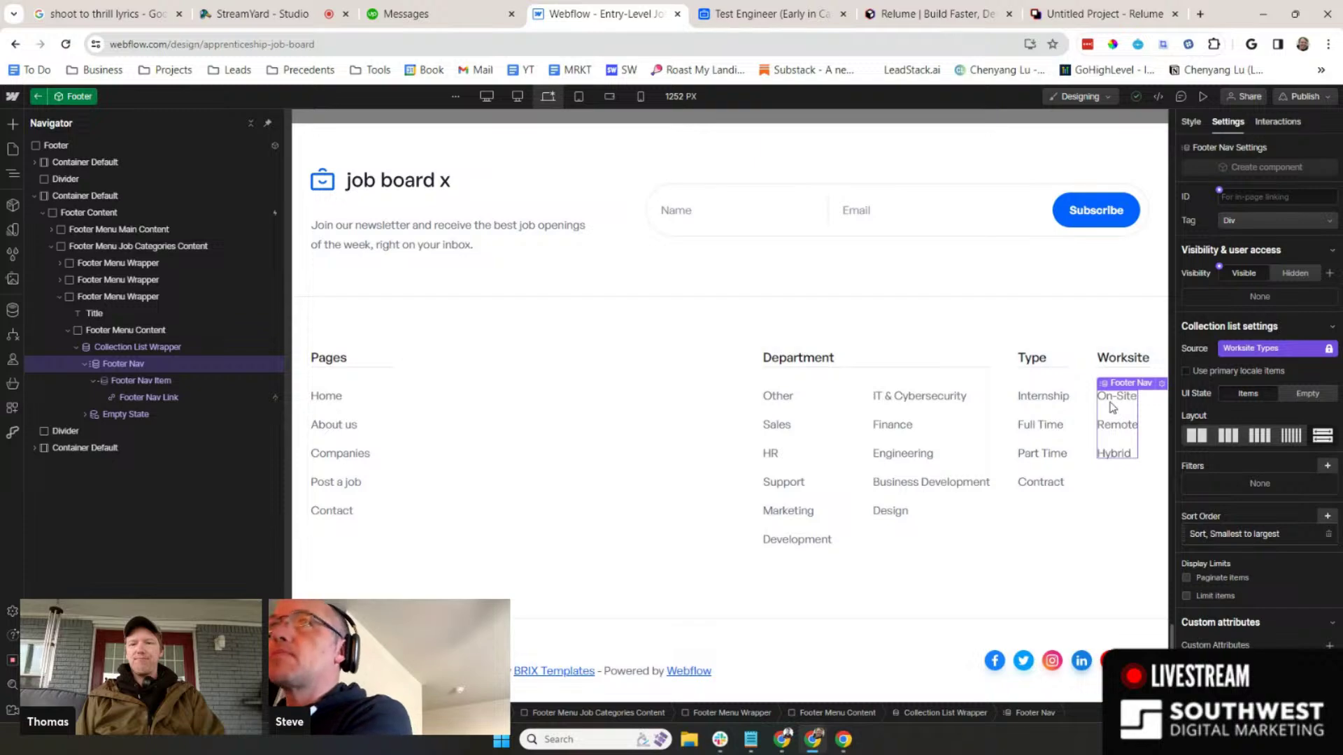
- Exit the Footer component and return to the footer on the home page
scroll(914, 359, "up", 10)
scroll(914, 358, "up", 10)
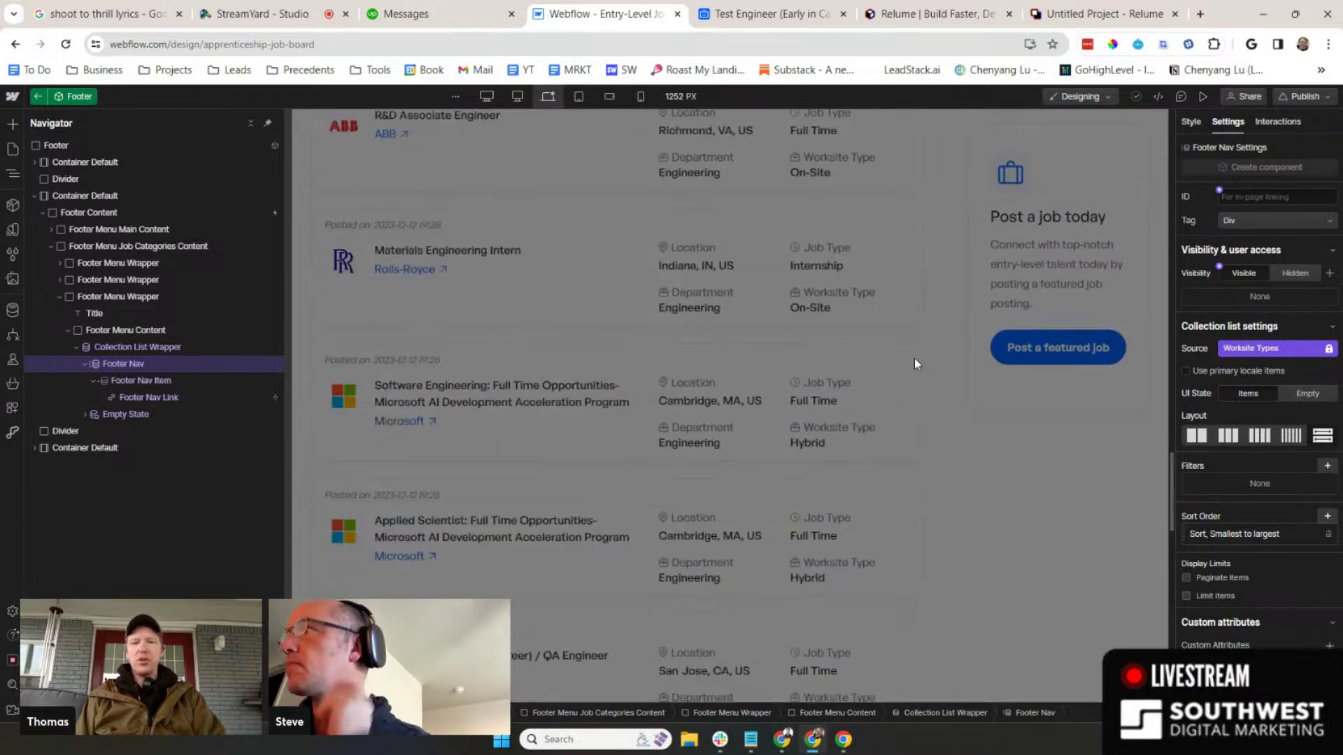
left_click(935, 374)
scroll(934, 375, "down", 20)
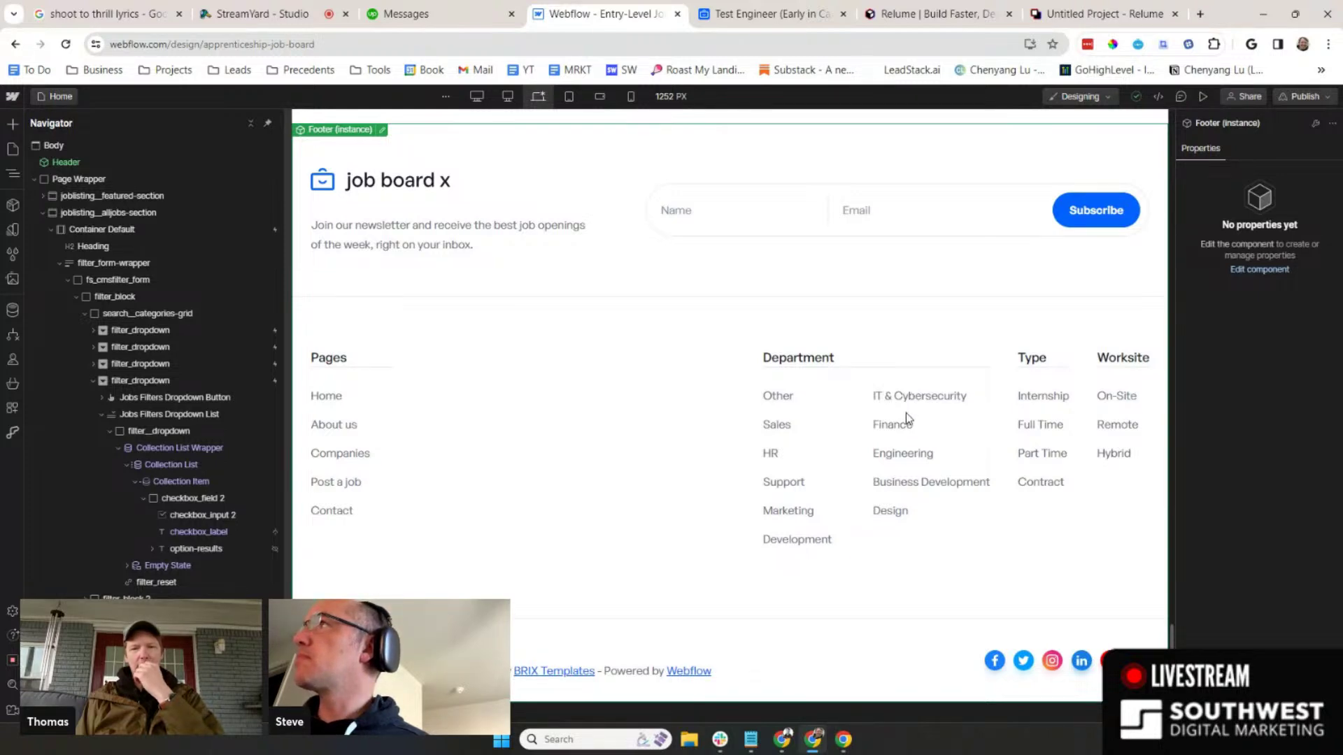
- Compare the Search All Jobs filters and listings with the page's lower sections and footer
scroll(905, 413, "up", 15)
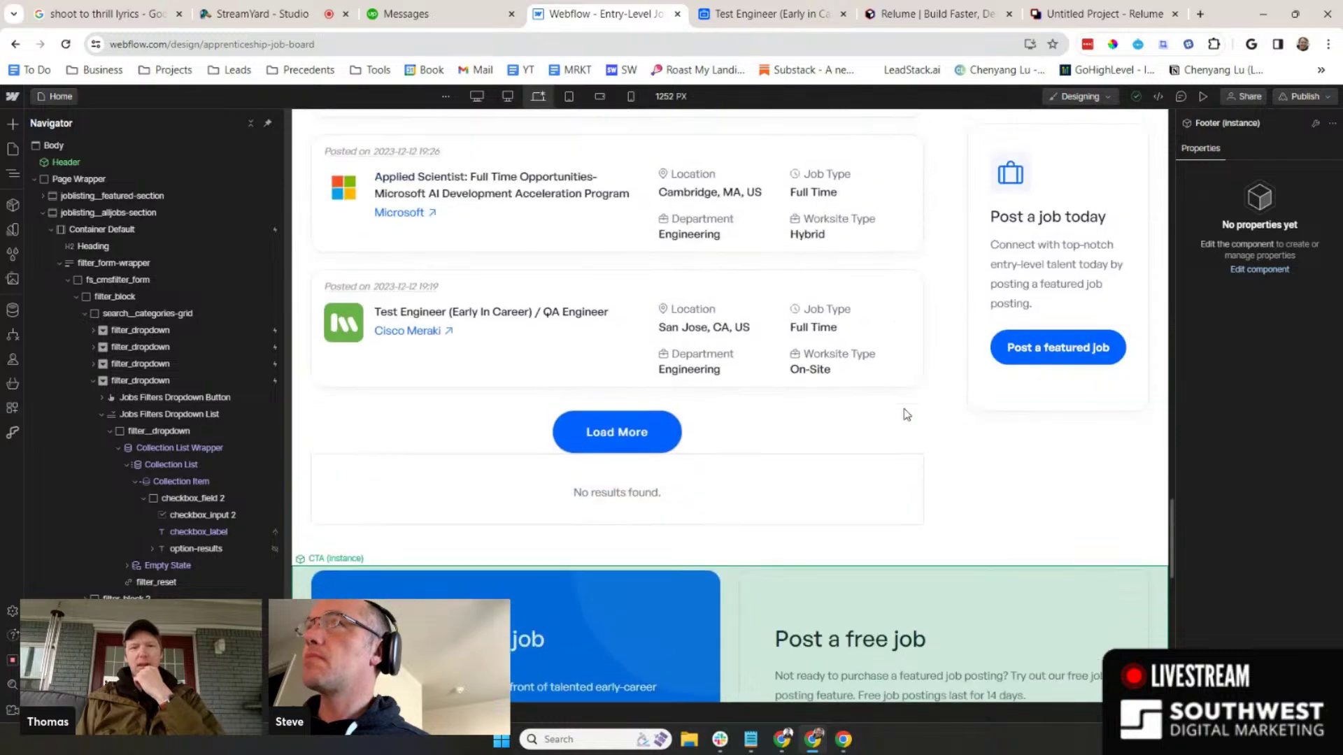
scroll(906, 413, "up", 15)
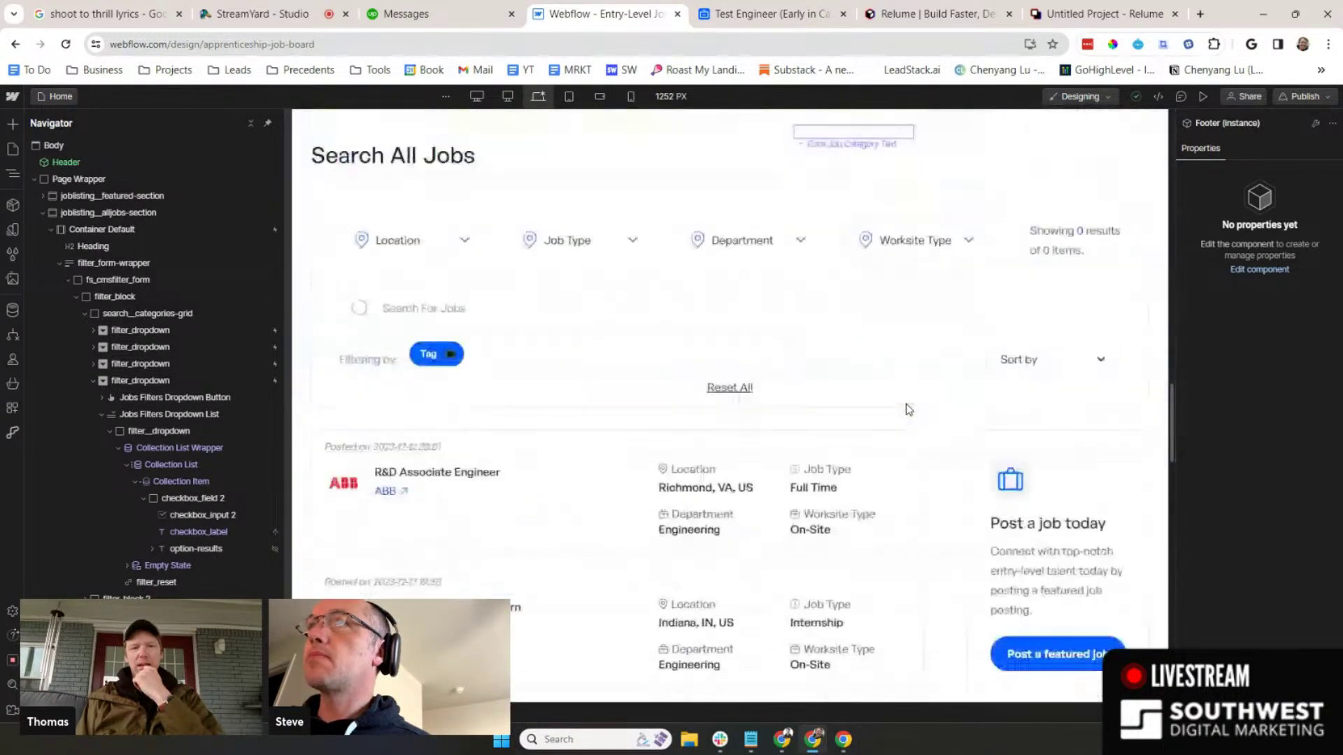
scroll(960, 396, "down", 15)
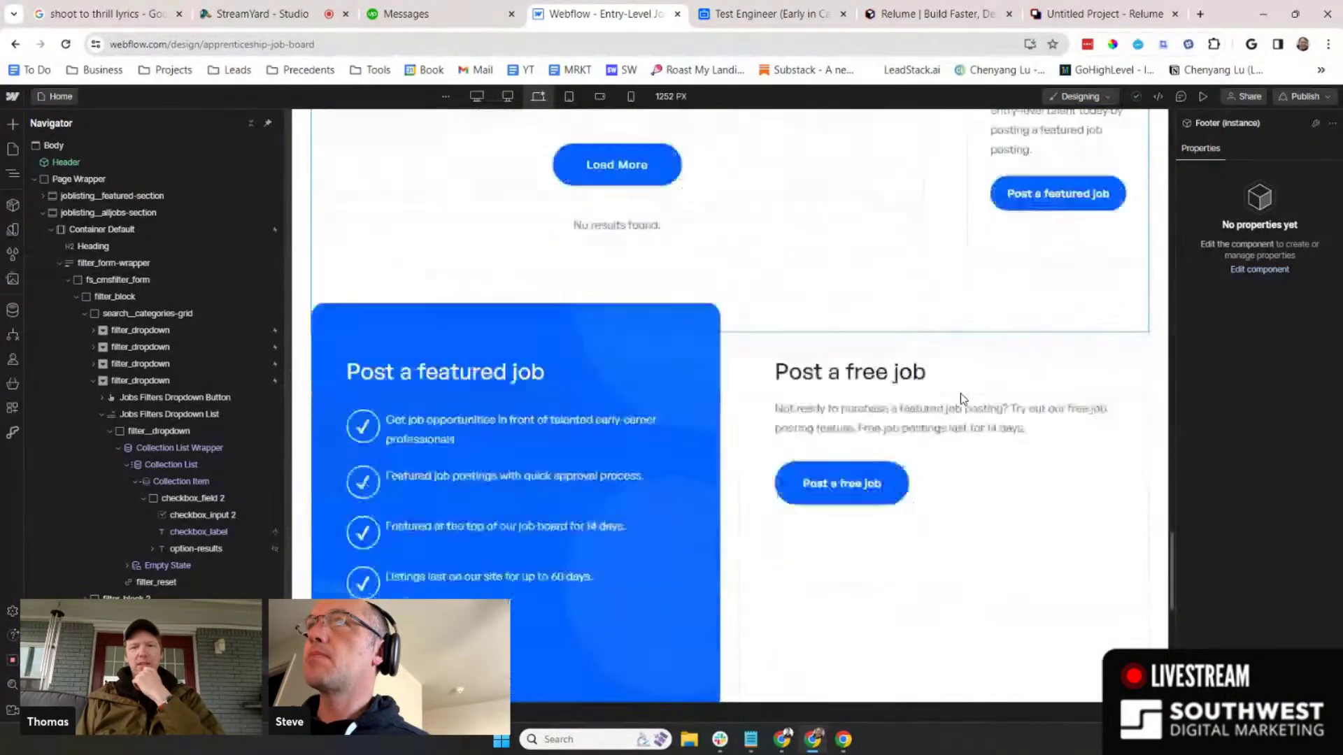
scroll(960, 393, "down", 8)
scroll(959, 393, "up", 12)
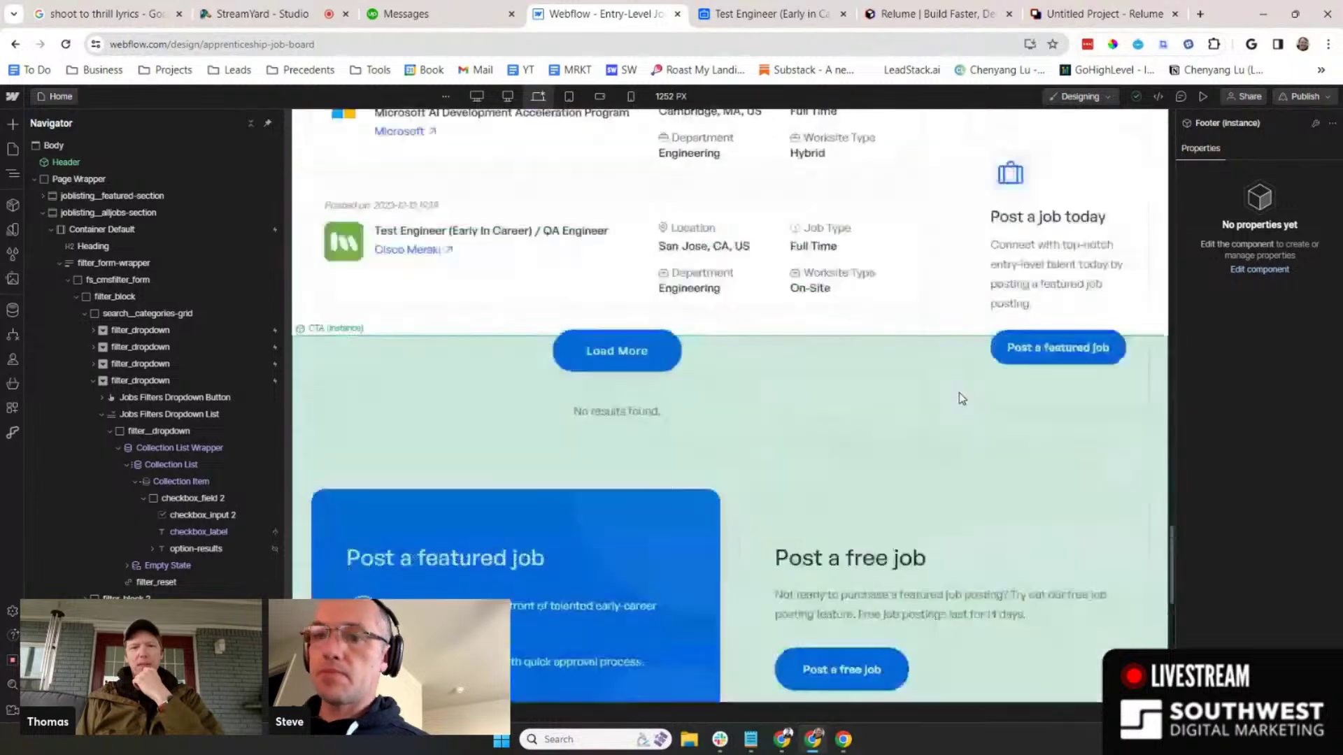
scroll(959, 393, "up", 12)
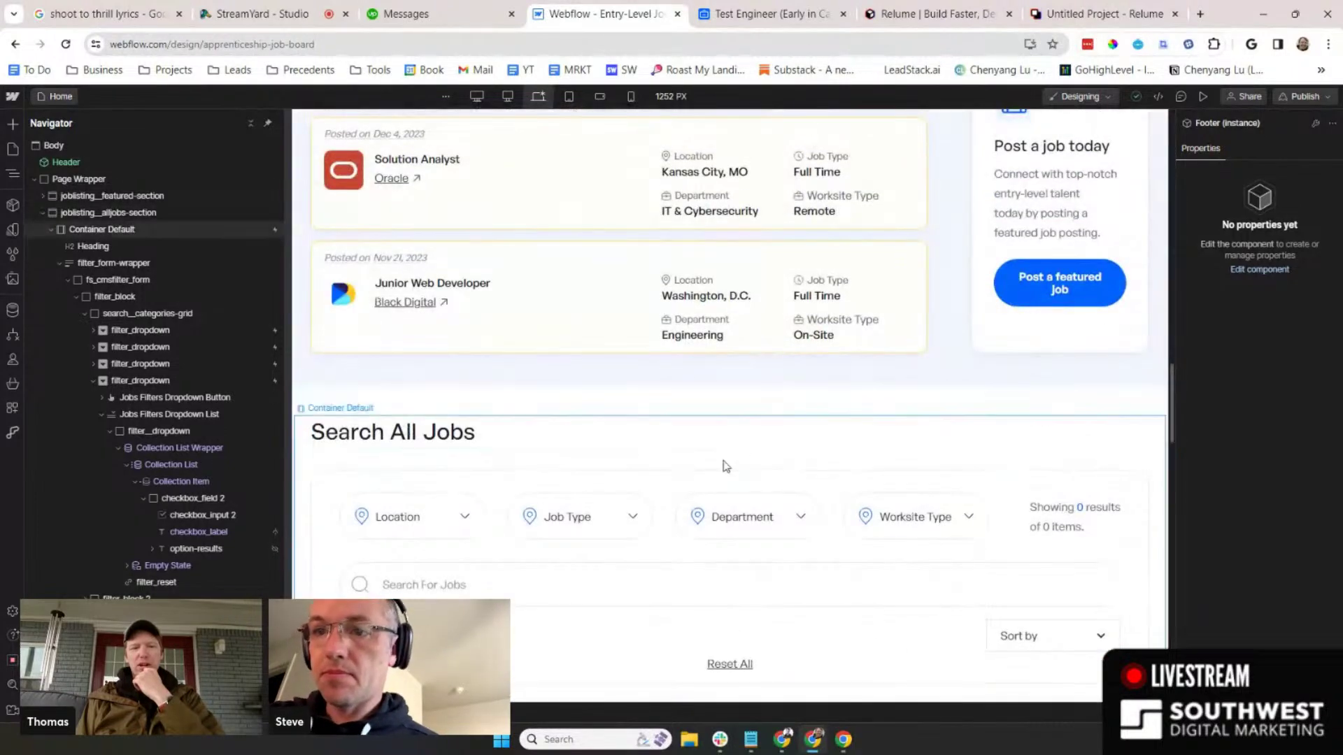
scroll(726, 466, "down", 3)
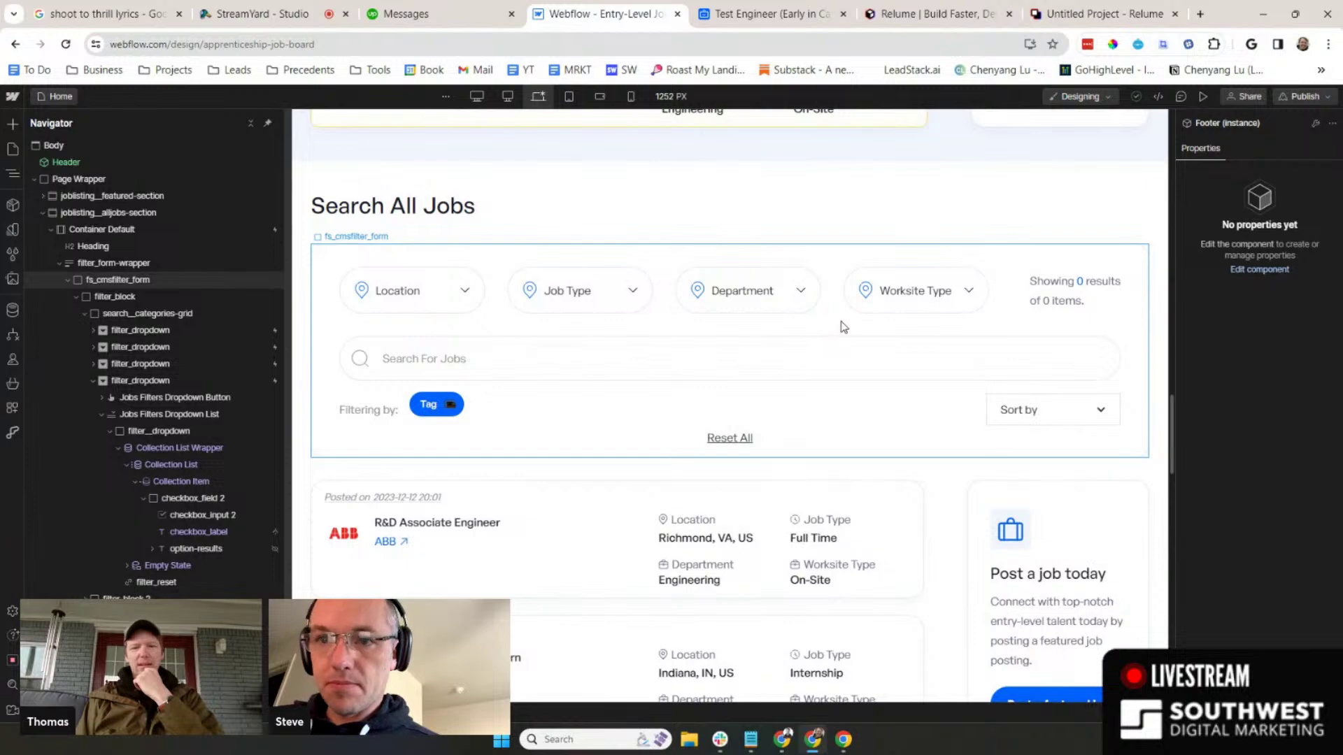
scroll(892, 459, "down", 20)
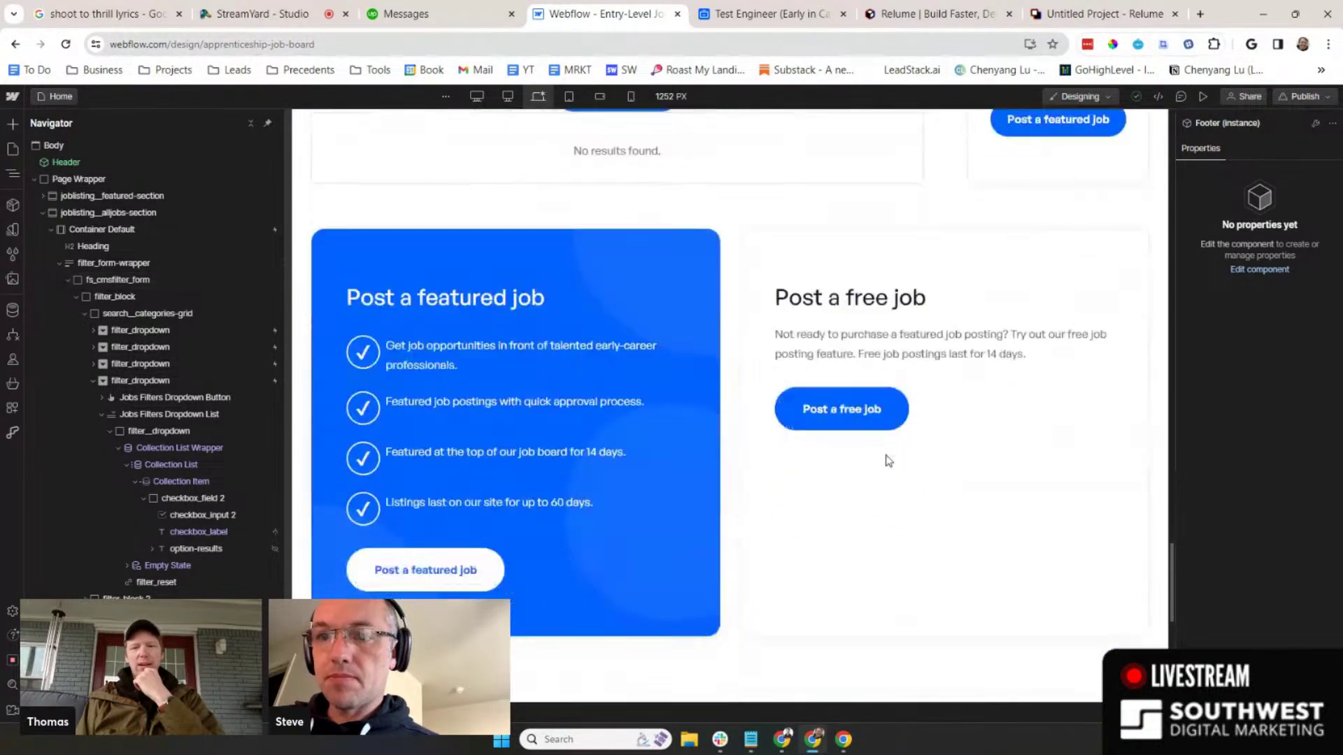
scroll(764, 452, "up", 10)
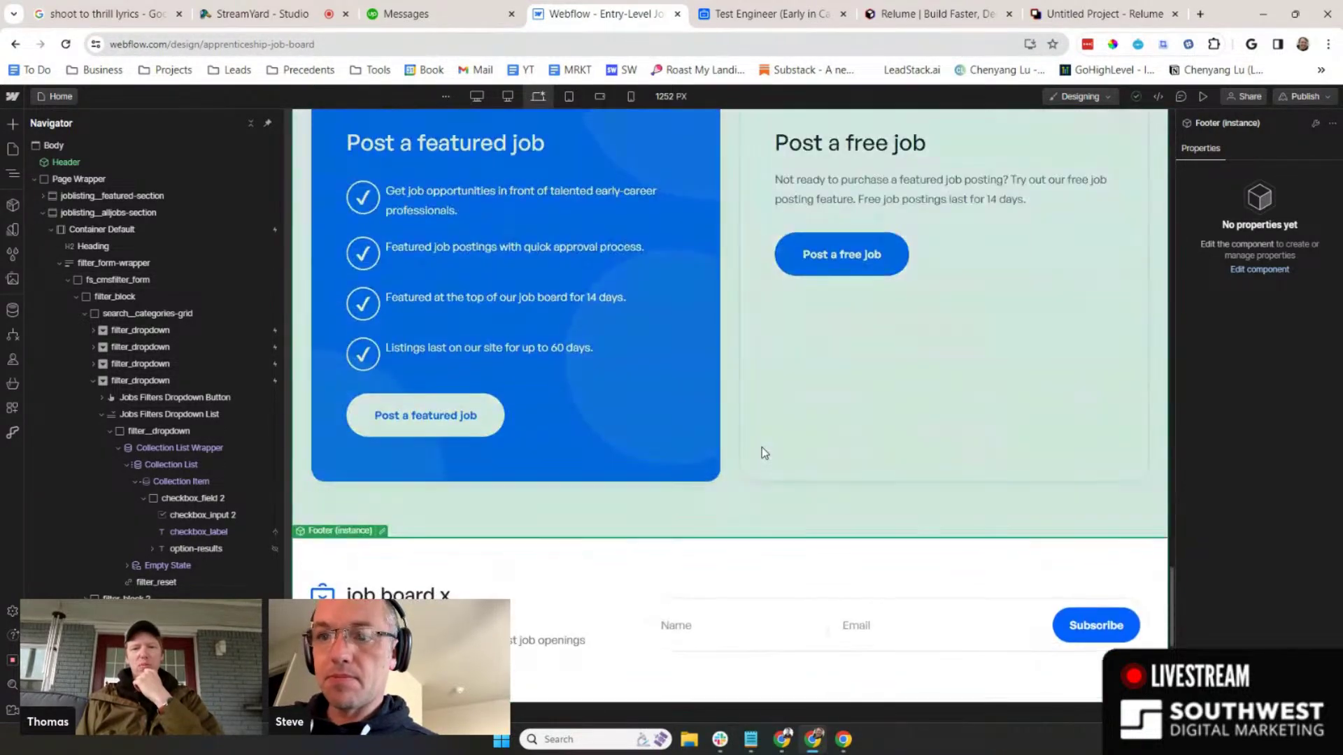
- Publish the site to the staging domain apprenticeship-job-board.webflow.io and close the publish settings
scroll(764, 451, "up", 10)
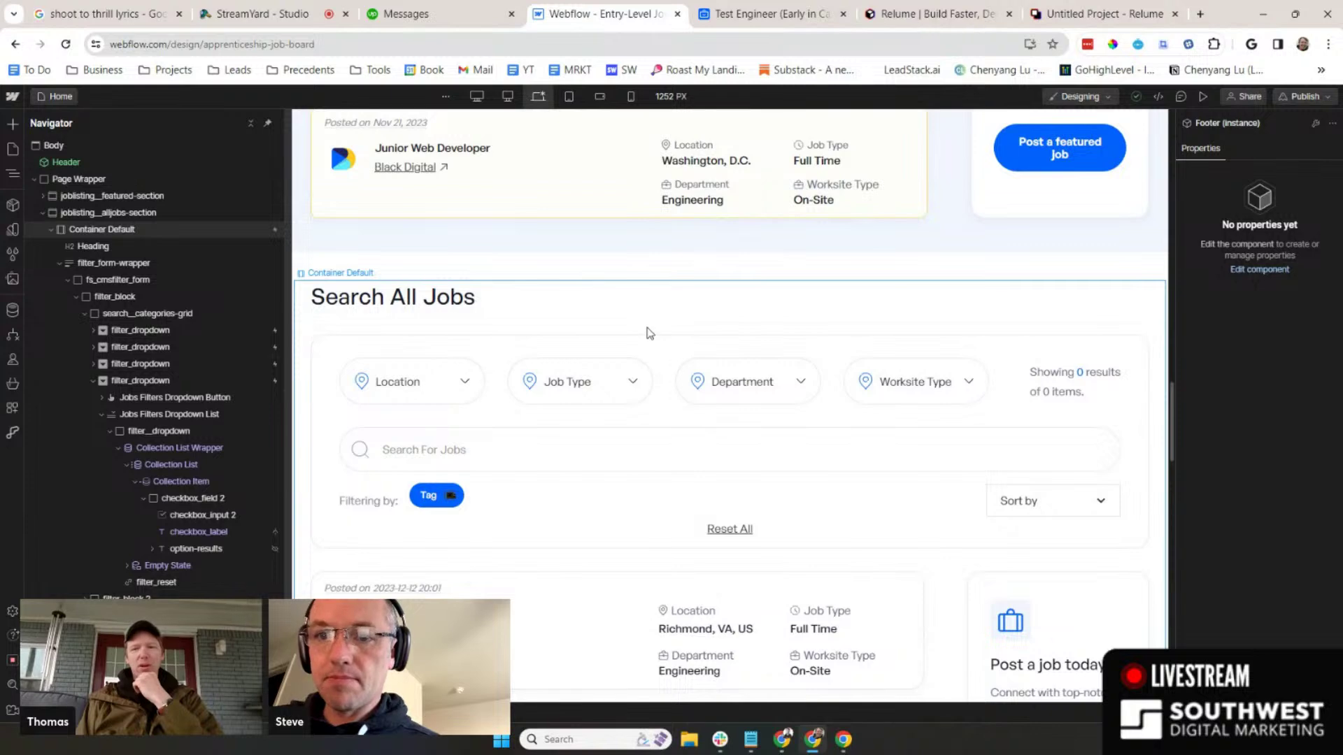
left_click(1320, 102)
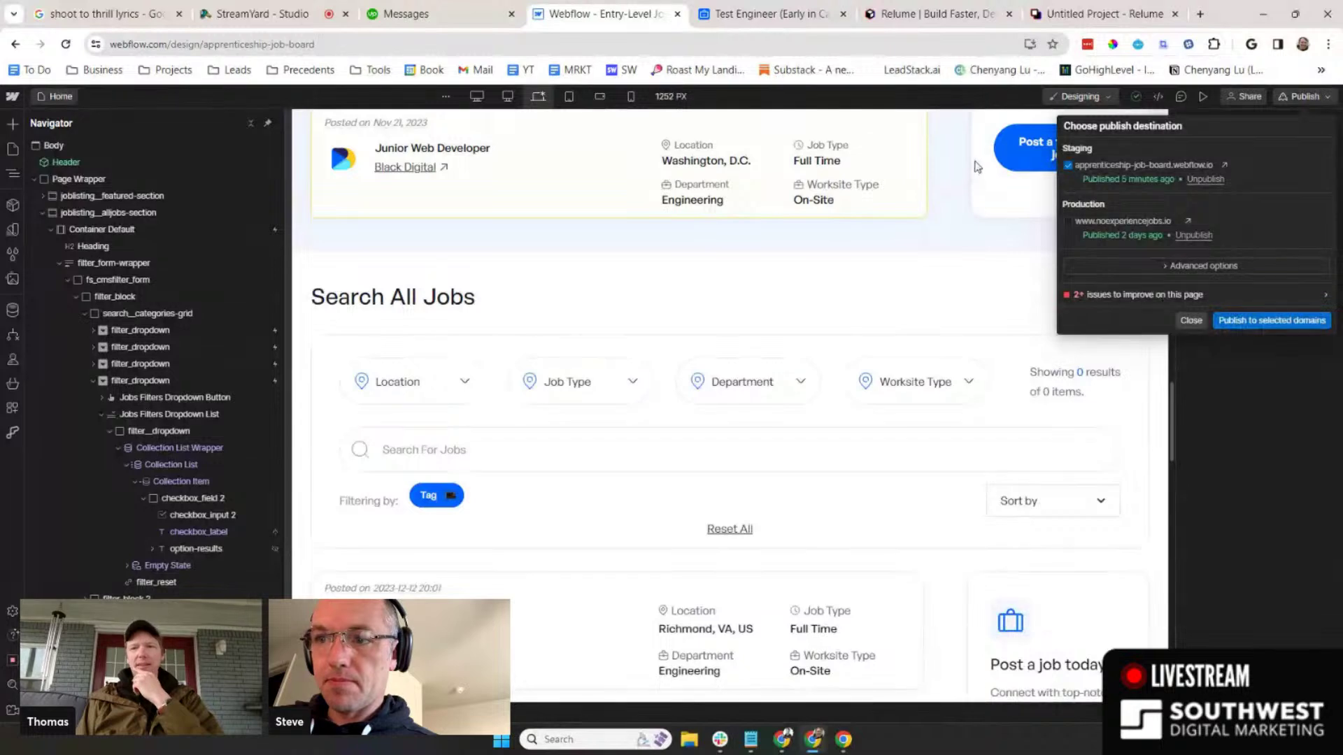
left_click(1267, 325)
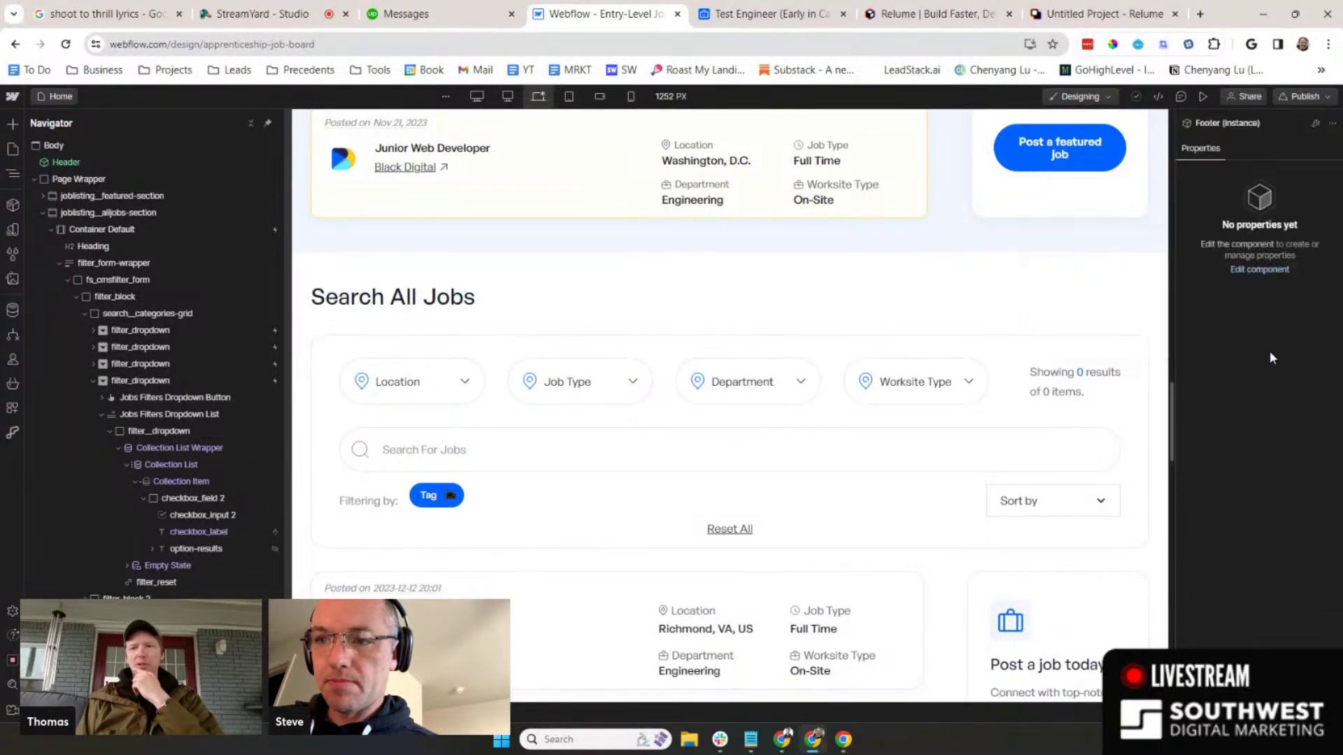
left_click(1305, 97)
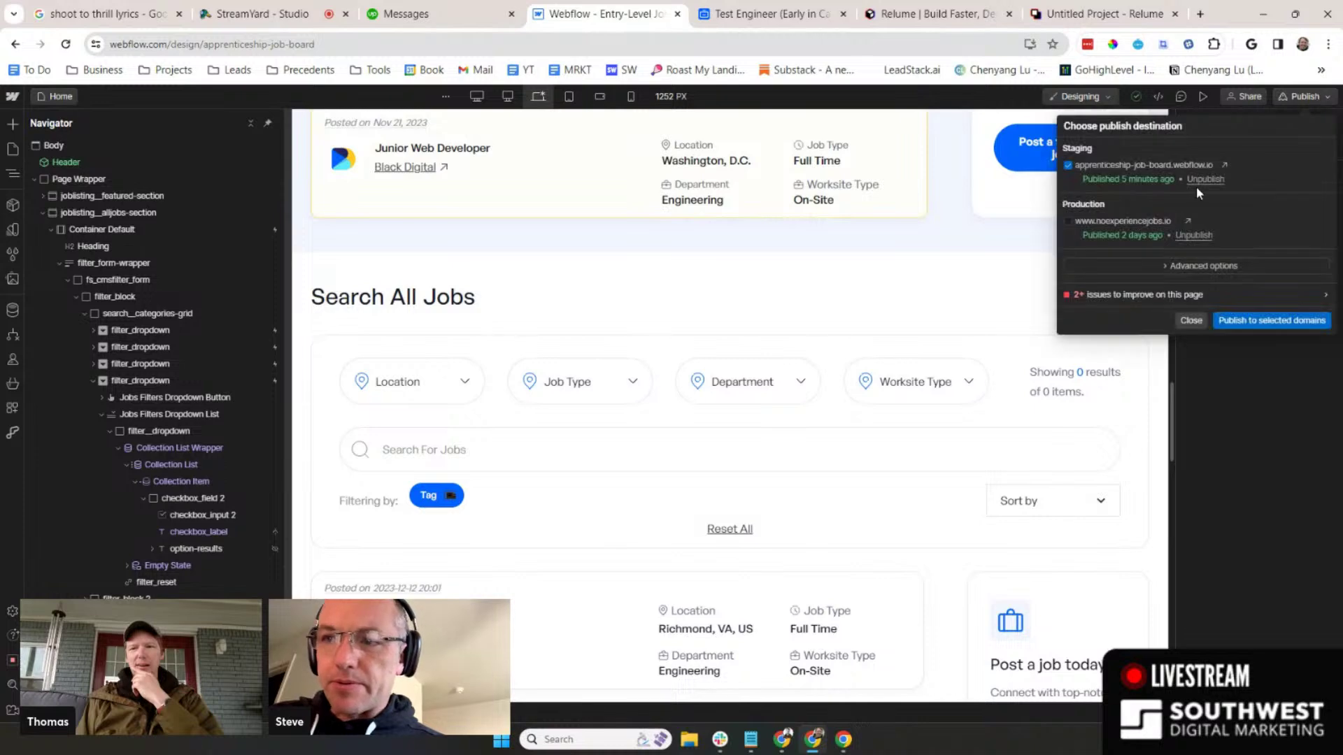
left_click(1251, 321)
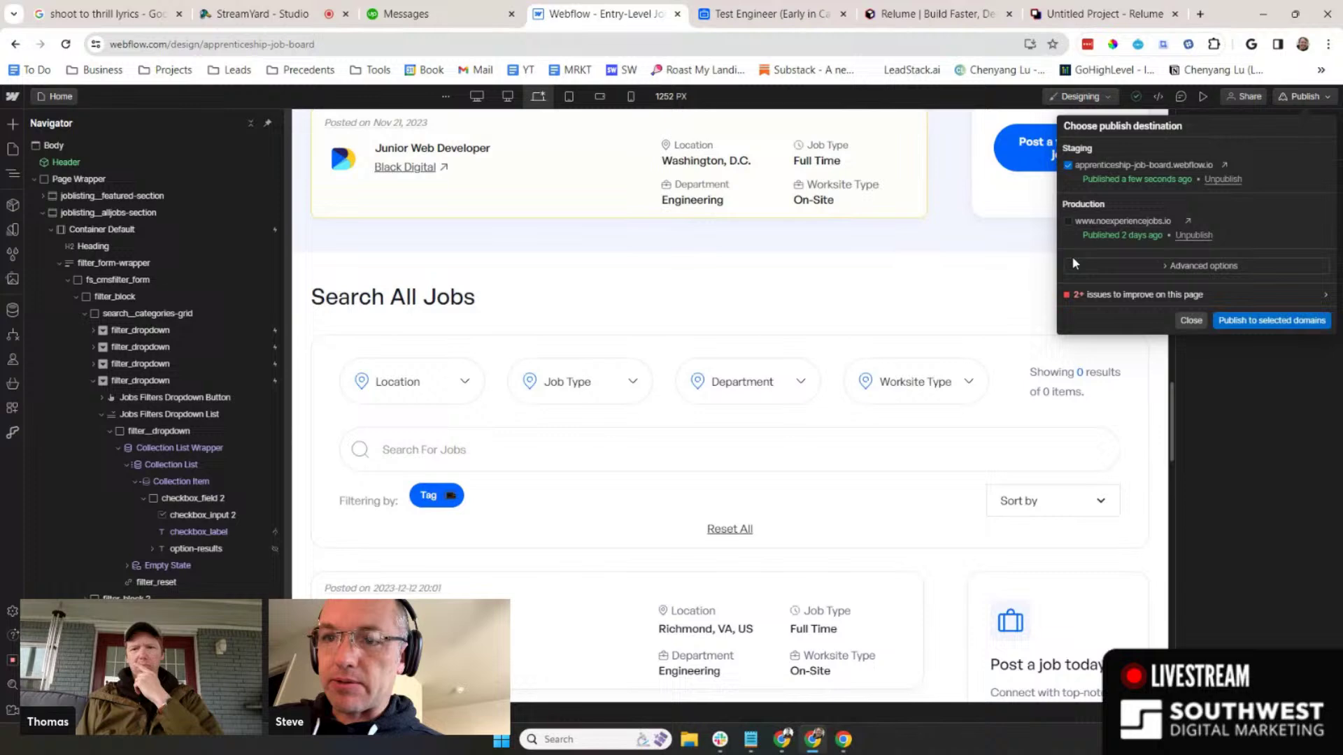
left_click(1192, 321)
- Reload and close the published Test Engineer job page, and open the staging site's home page from the publish destinations
left_click(721, 19)
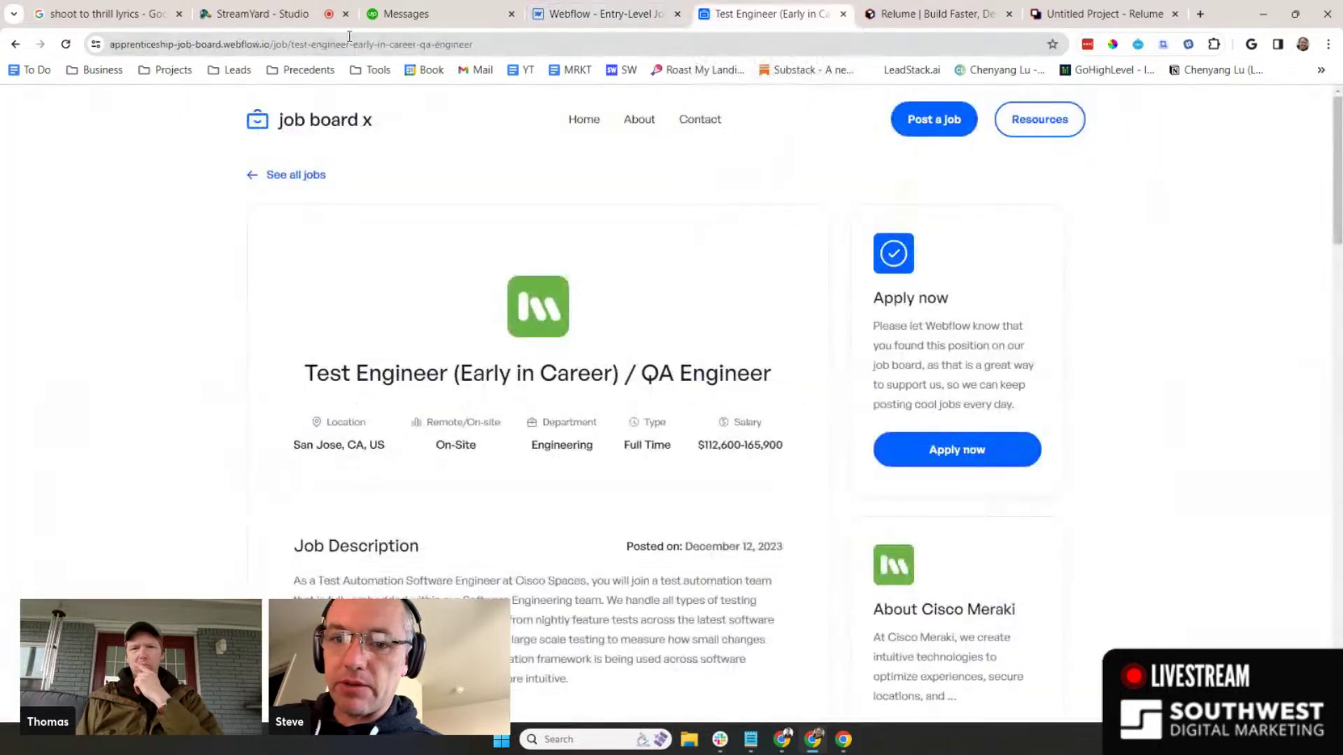
key("F5")
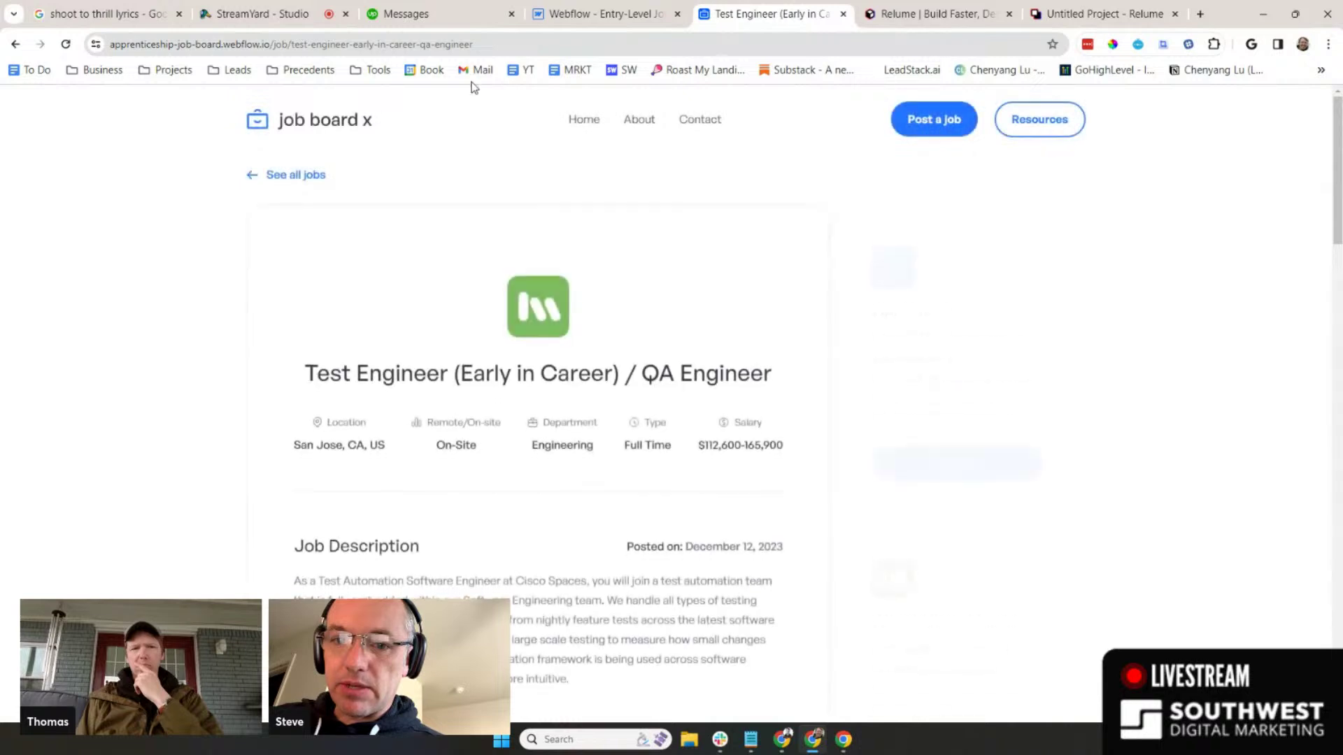
left_click(843, 14)
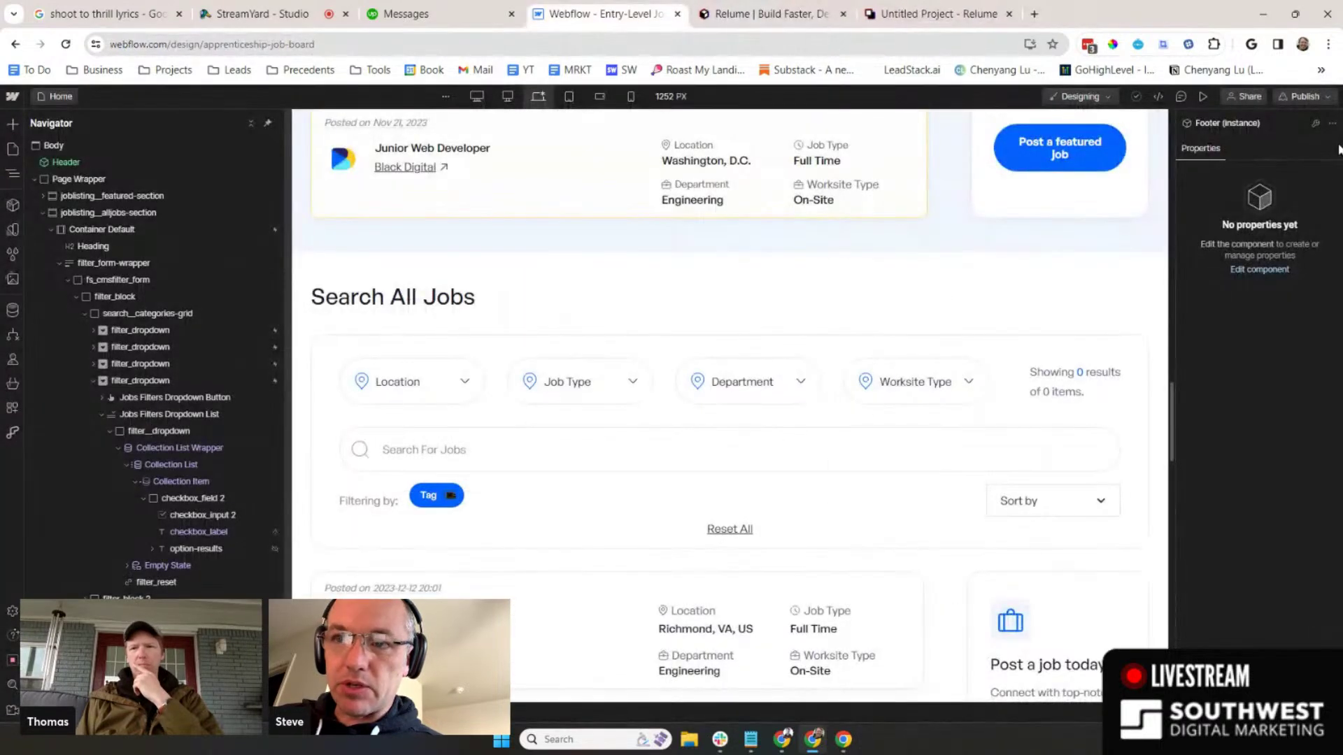
left_click(1306, 97)
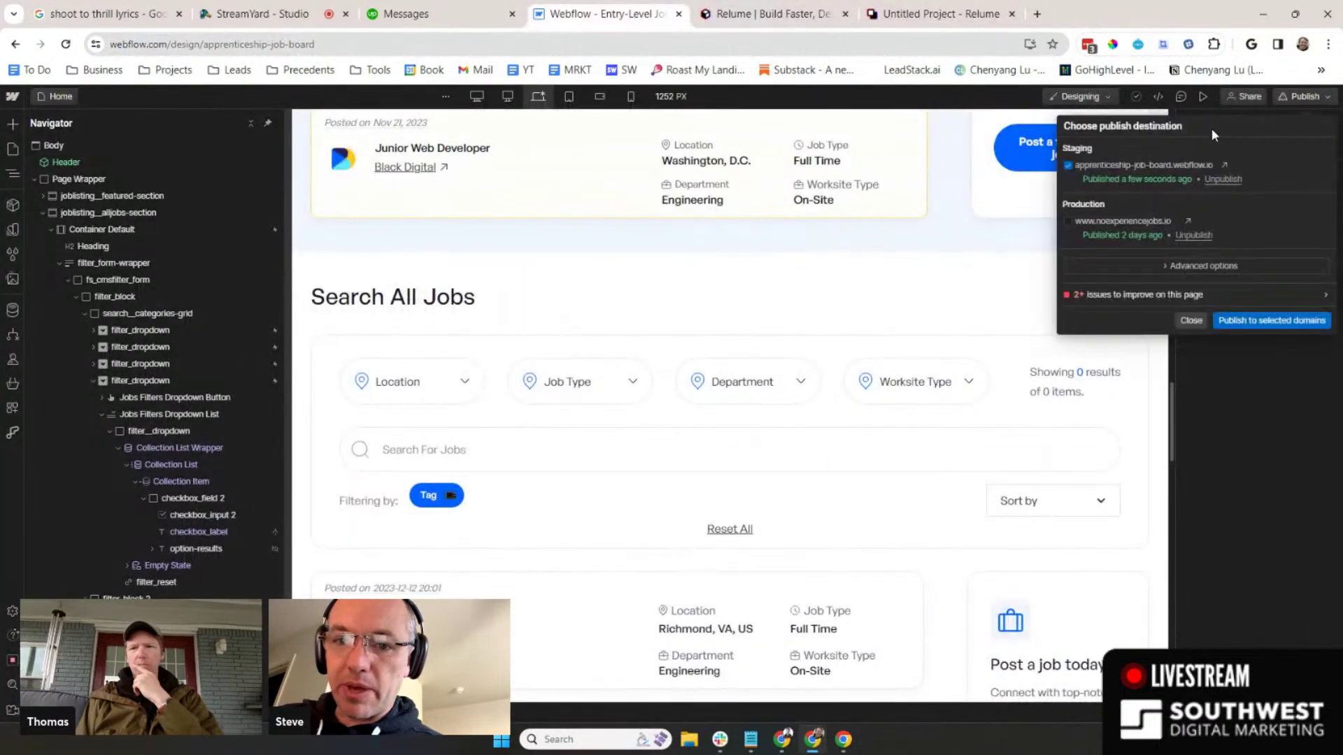
left_click(1223, 168)
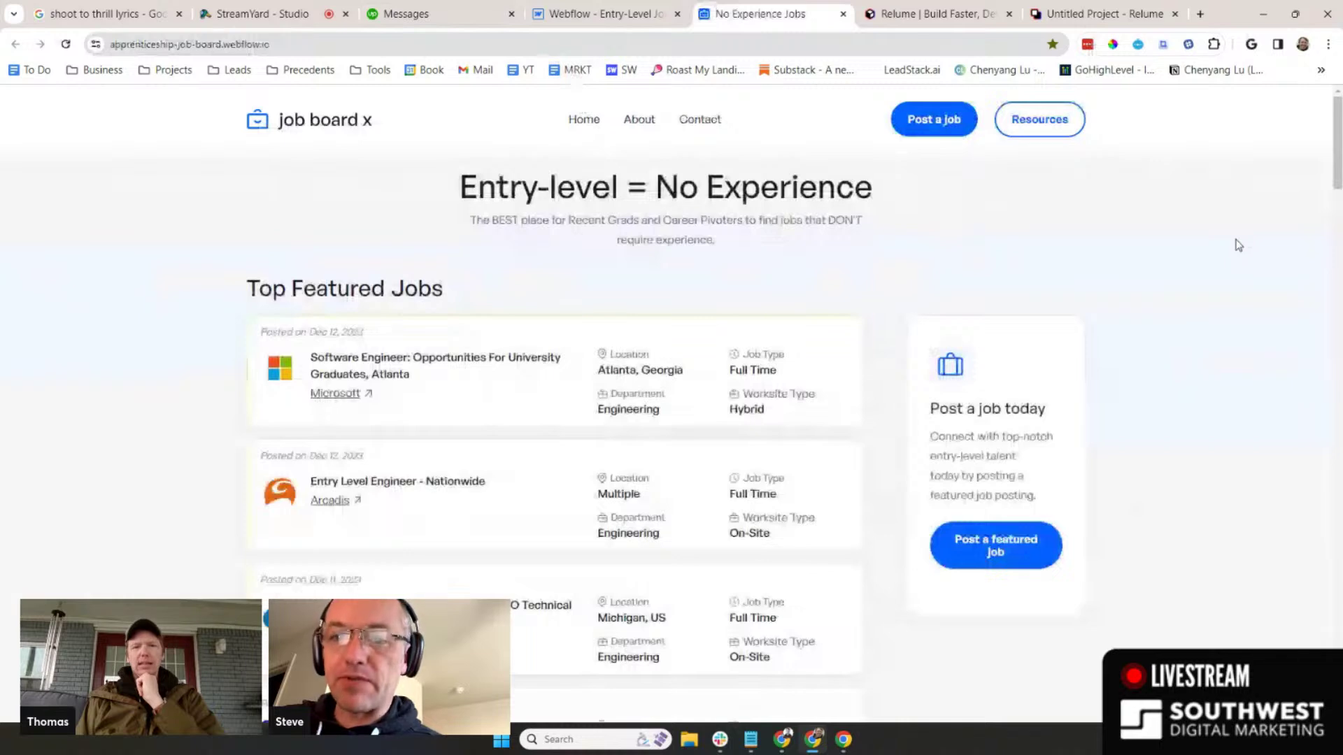
- Follow the On-Site link in the staging footer's Worksite column and check the Search All Jobs filters and listings
scroll(1187, 260, "down", 2)
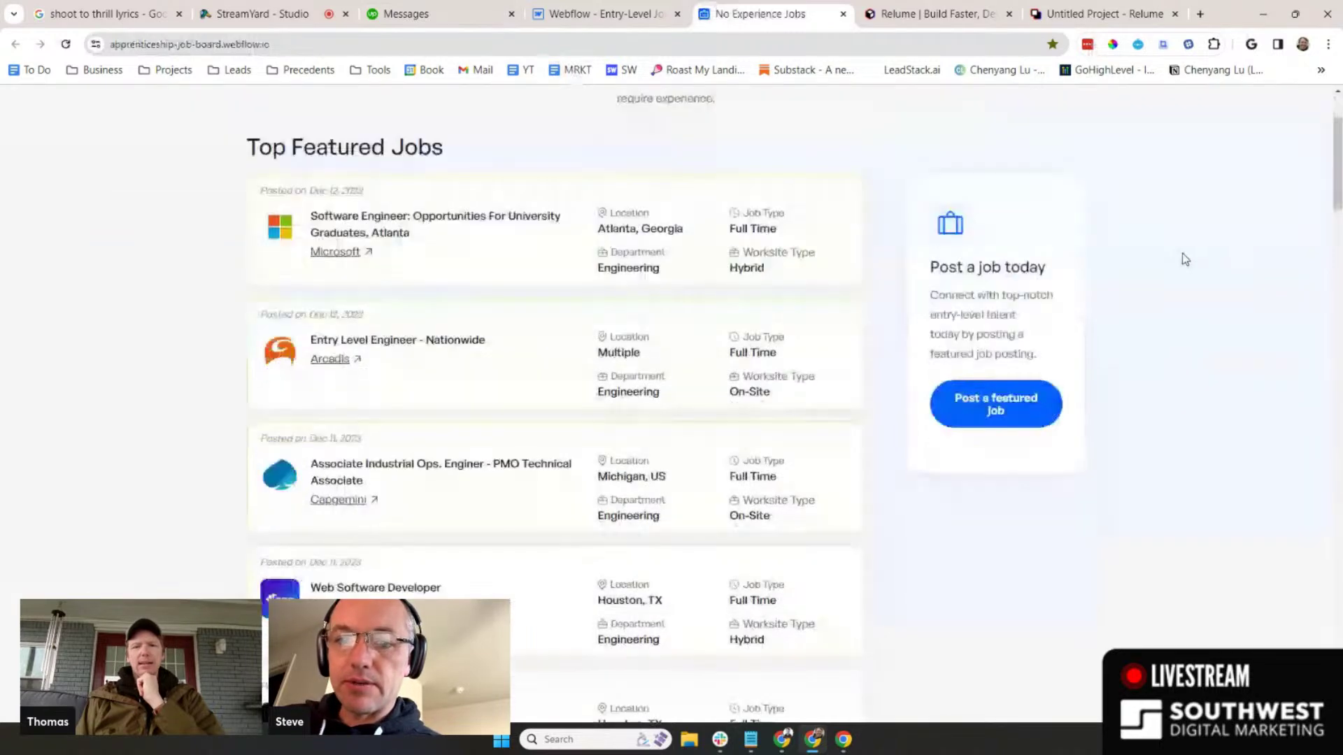
scroll(1185, 259, "down", 4)
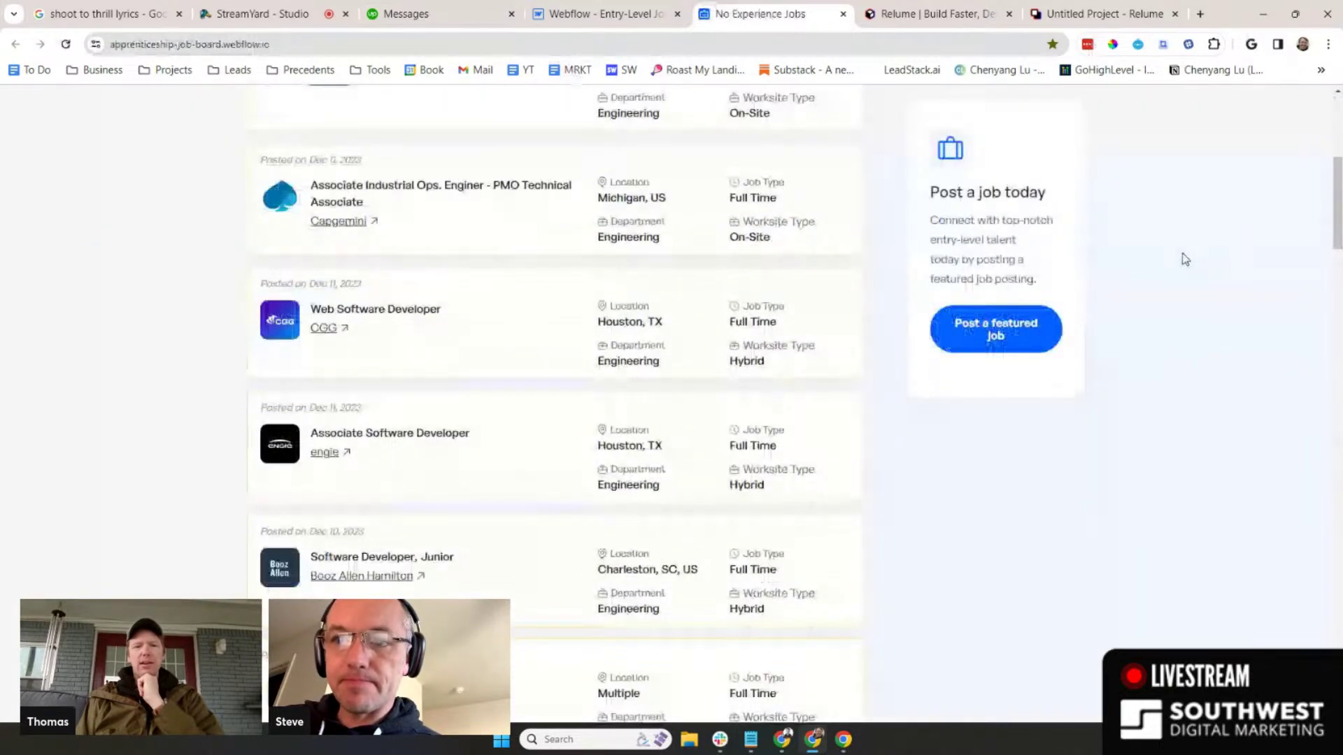
scroll(1185, 259, "down", 4)
scroll(1185, 259, "down", 15)
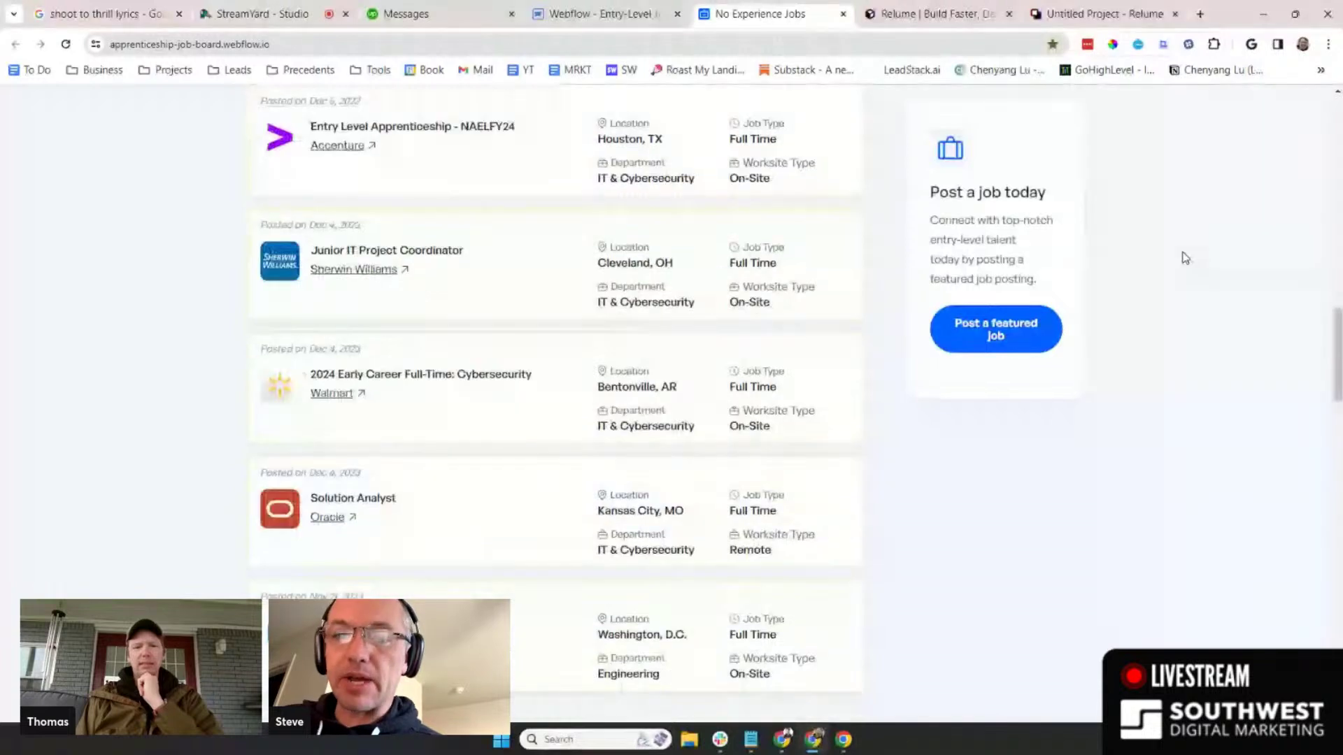
scroll(1182, 256, "down", 20)
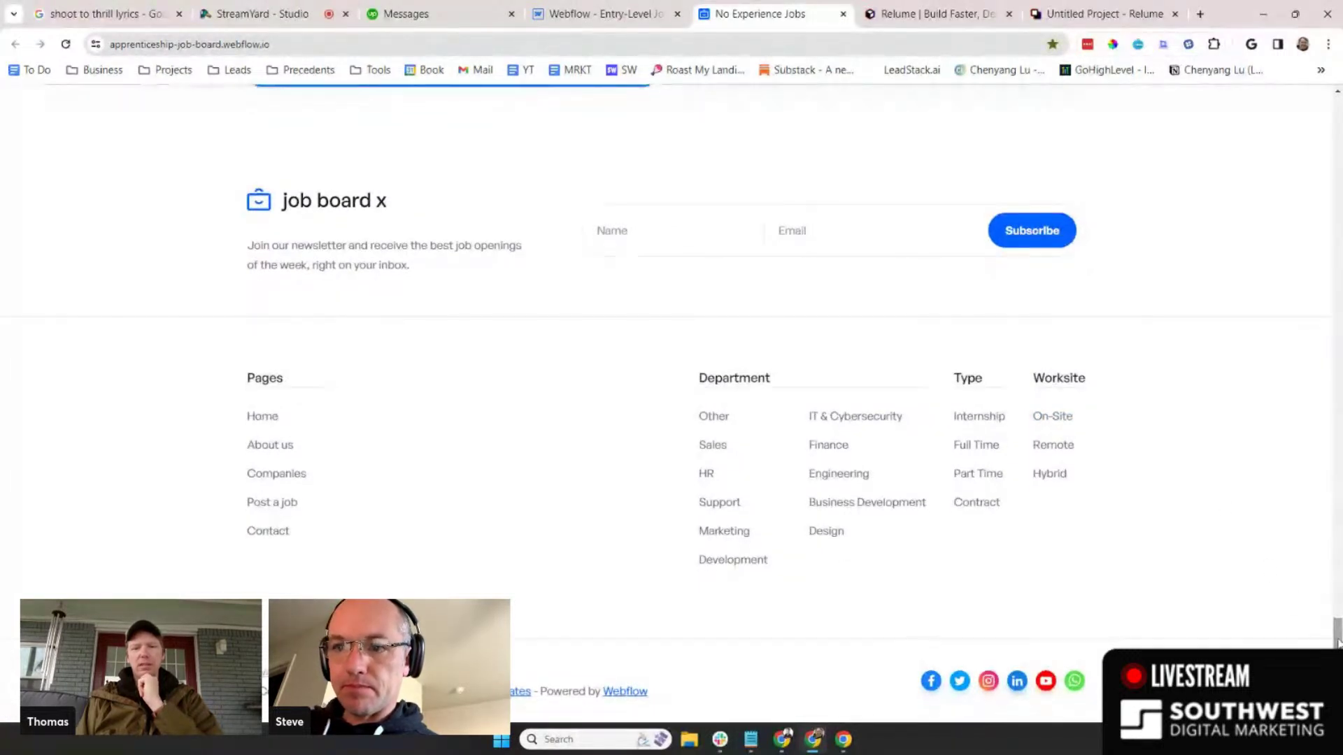
left_click(1063, 418)
scroll(1067, 419, "up", 10)
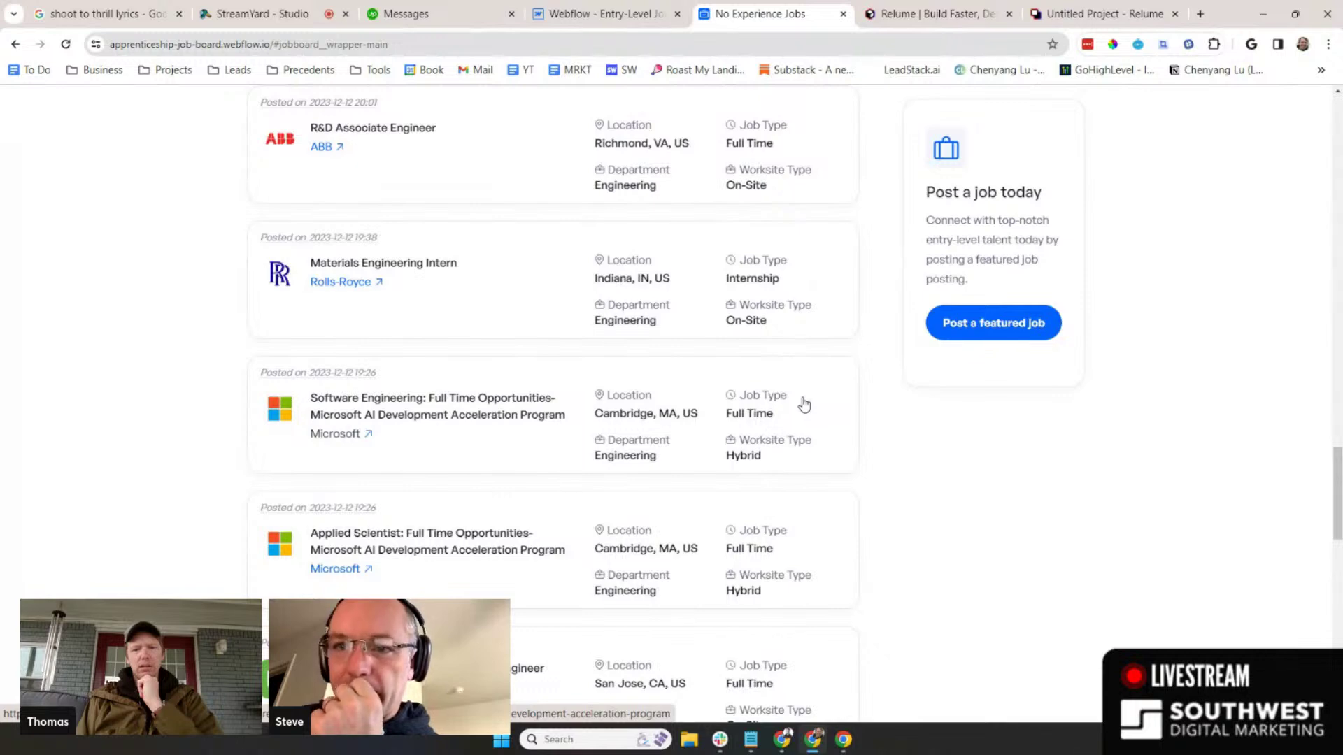
scroll(804, 405, "up", 4)
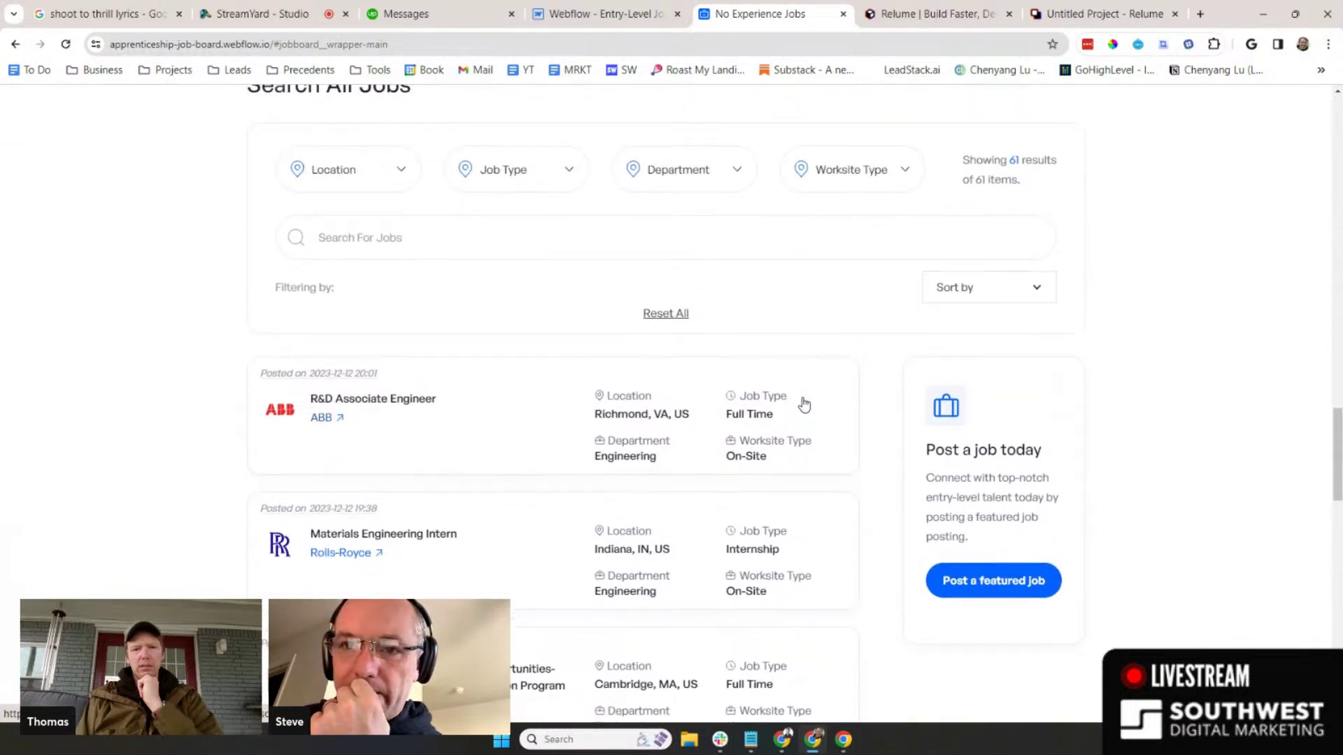
scroll(804, 404, "down", 3)
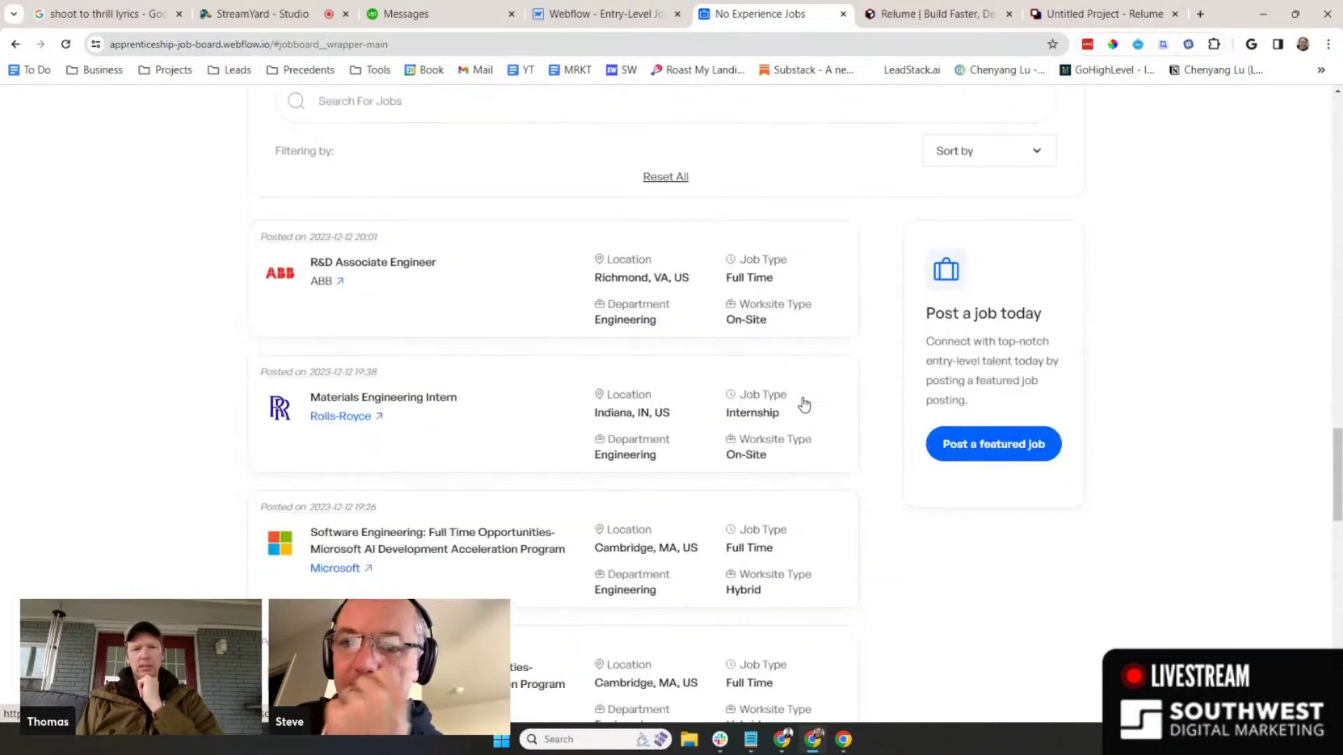
- Return to the Webflow Designer, compare the footer with the Search All Jobs section, and inspect the settings of content_collection-list
left_click(595, 14)
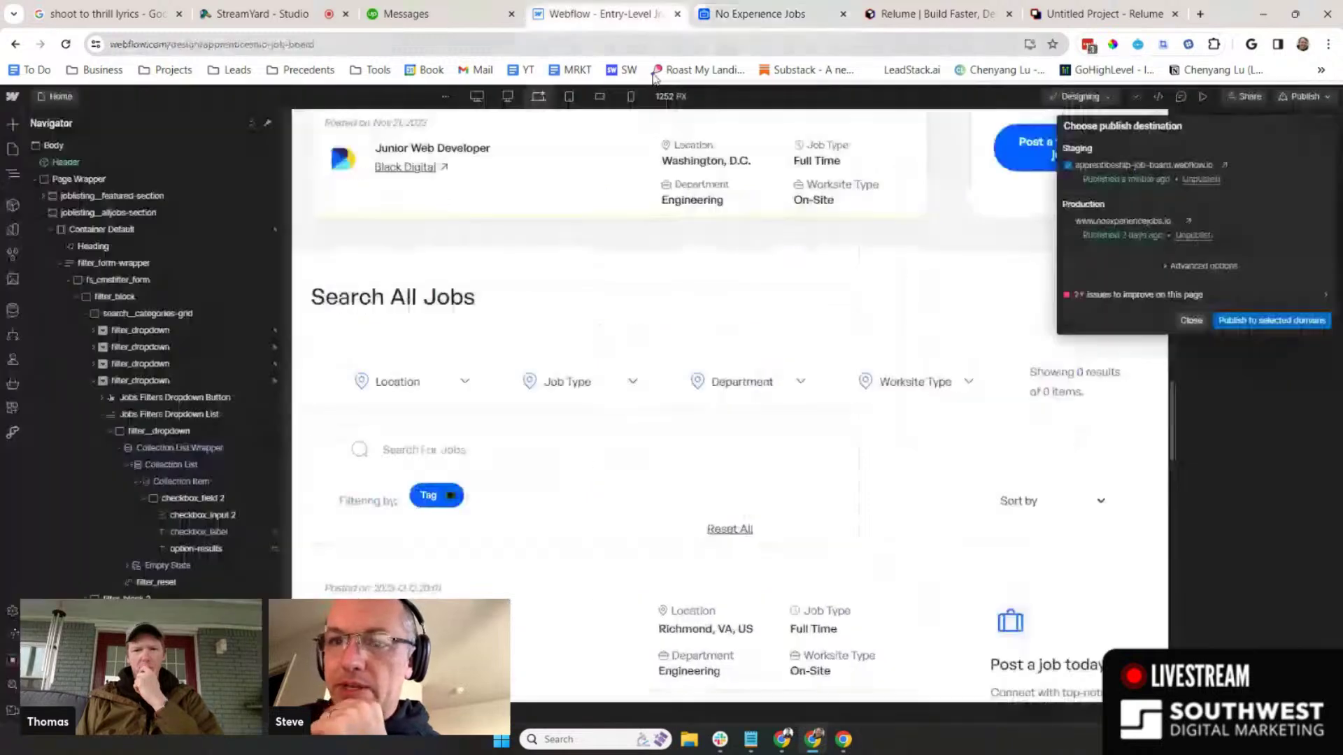
scroll(1010, 410, "down", 4)
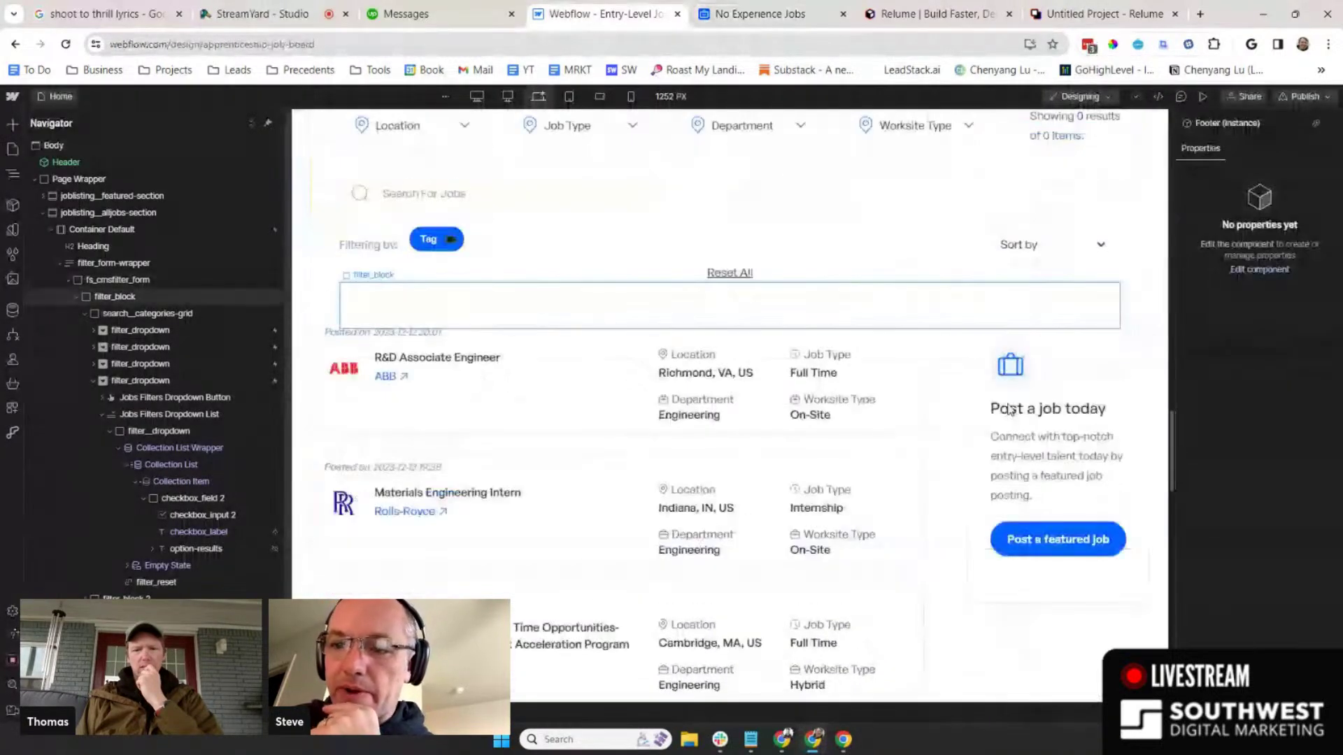
scroll(1010, 411, "down", 10)
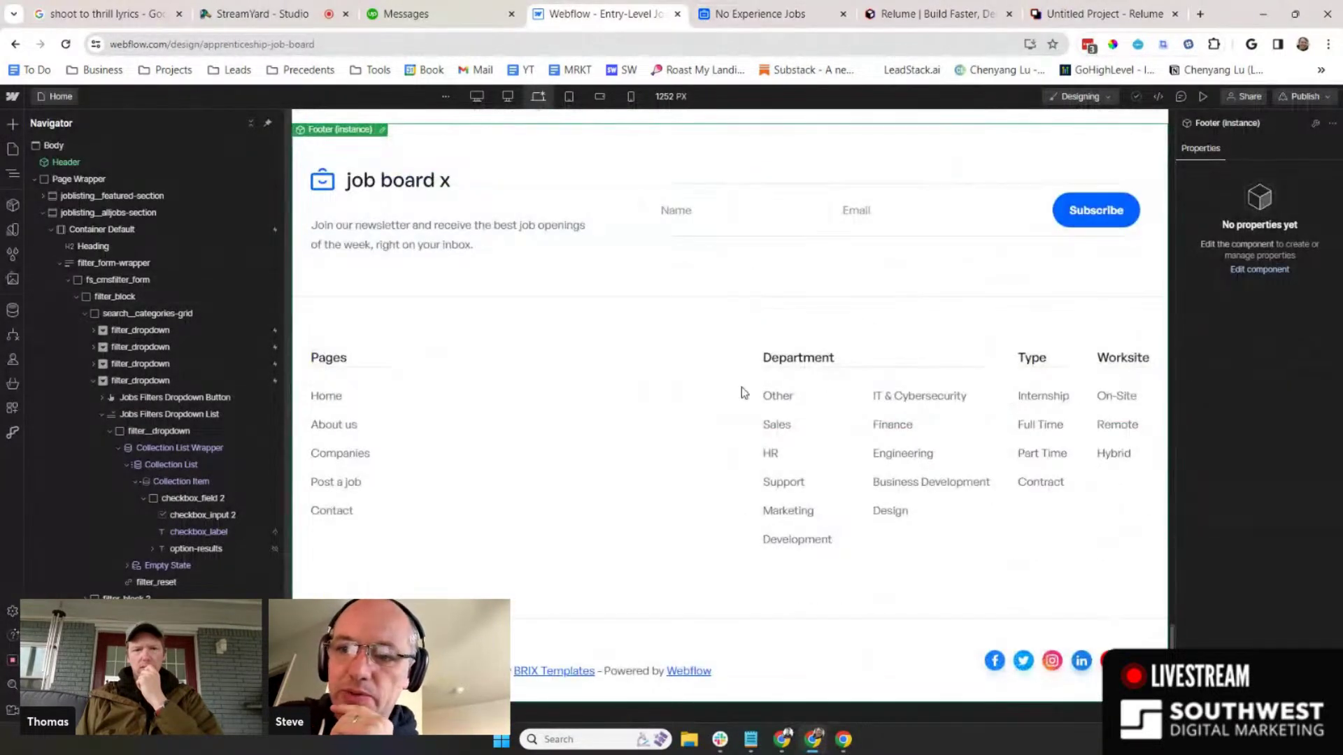
scroll(744, 389, "up", 5)
scroll(744, 385, "up", 8)
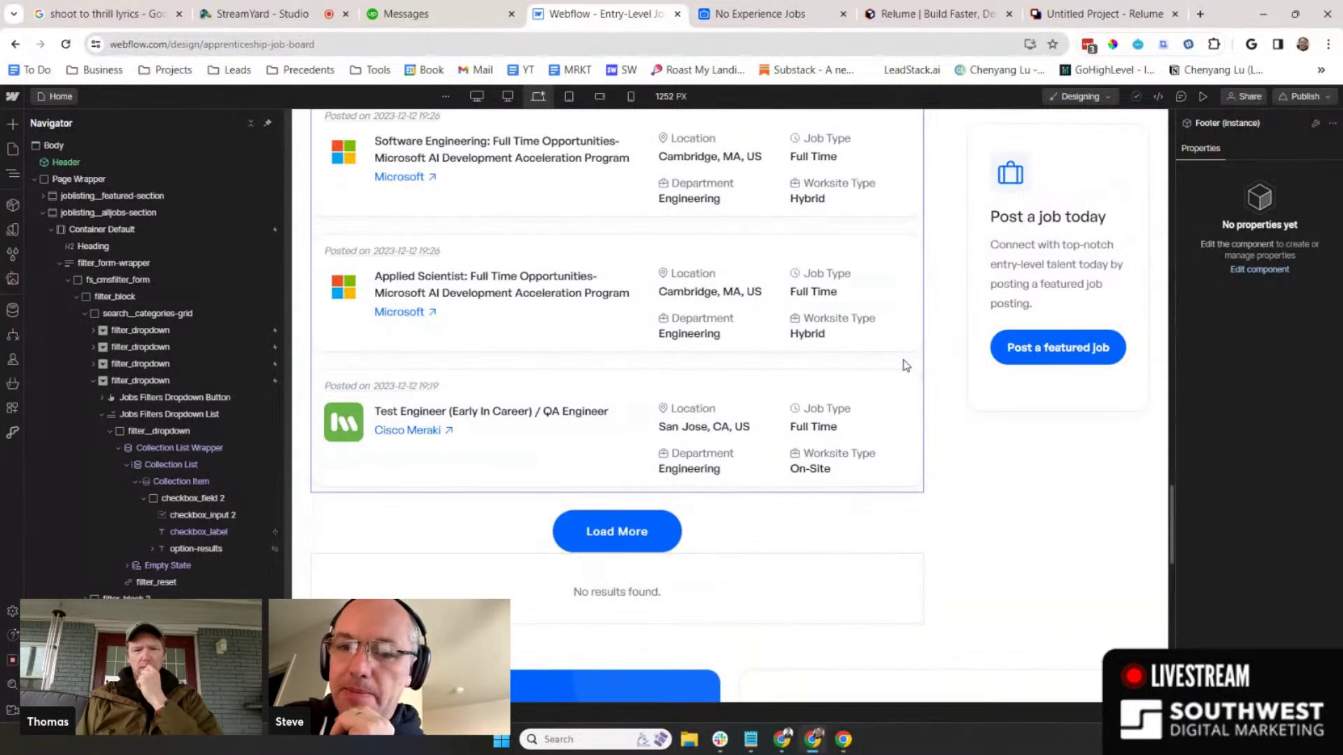
scroll(955, 399, "down", 12)
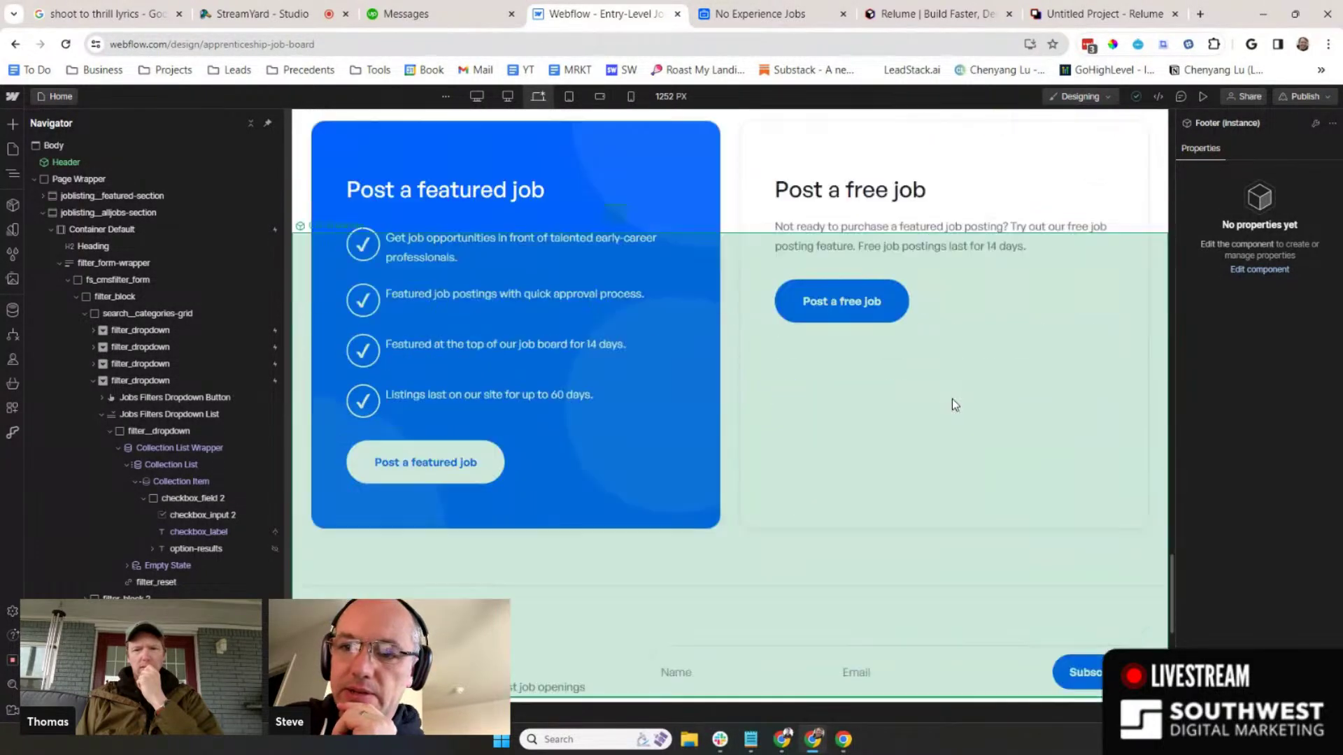
scroll(952, 399, "down", 3)
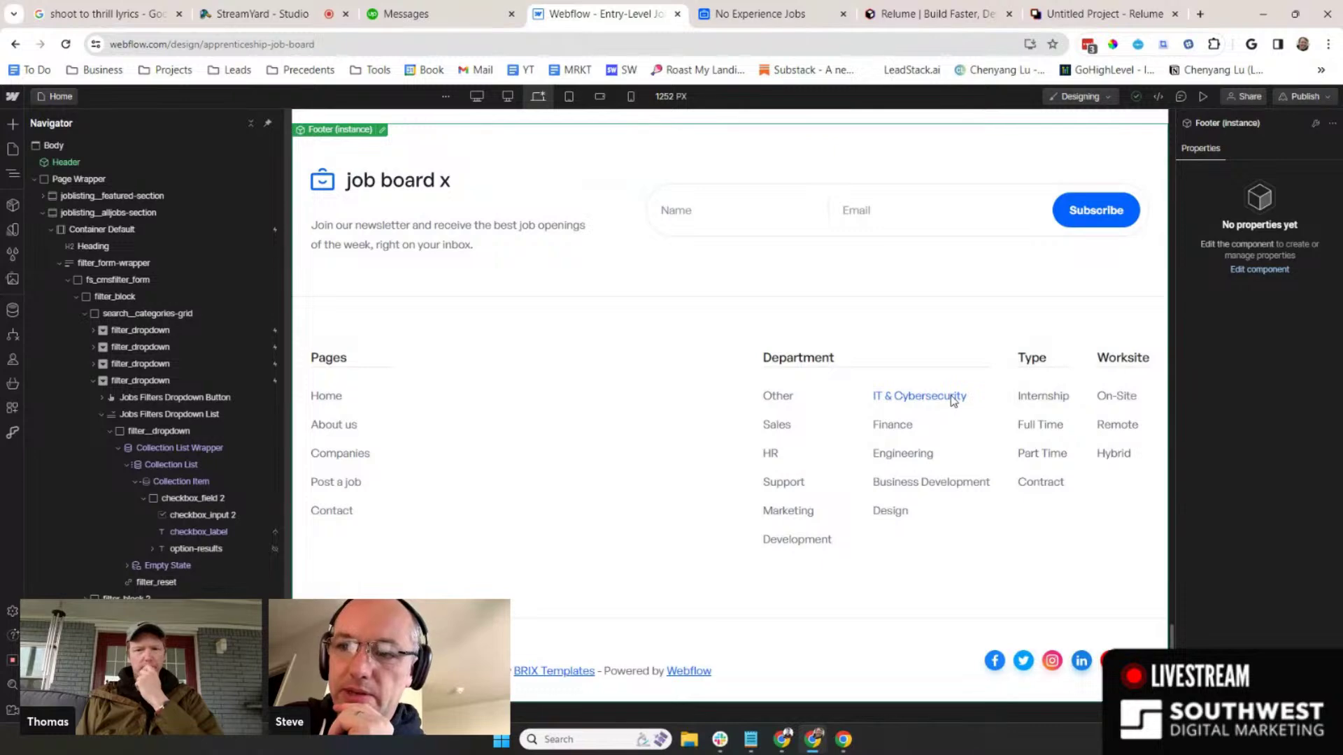
scroll(953, 400, "up", 2)
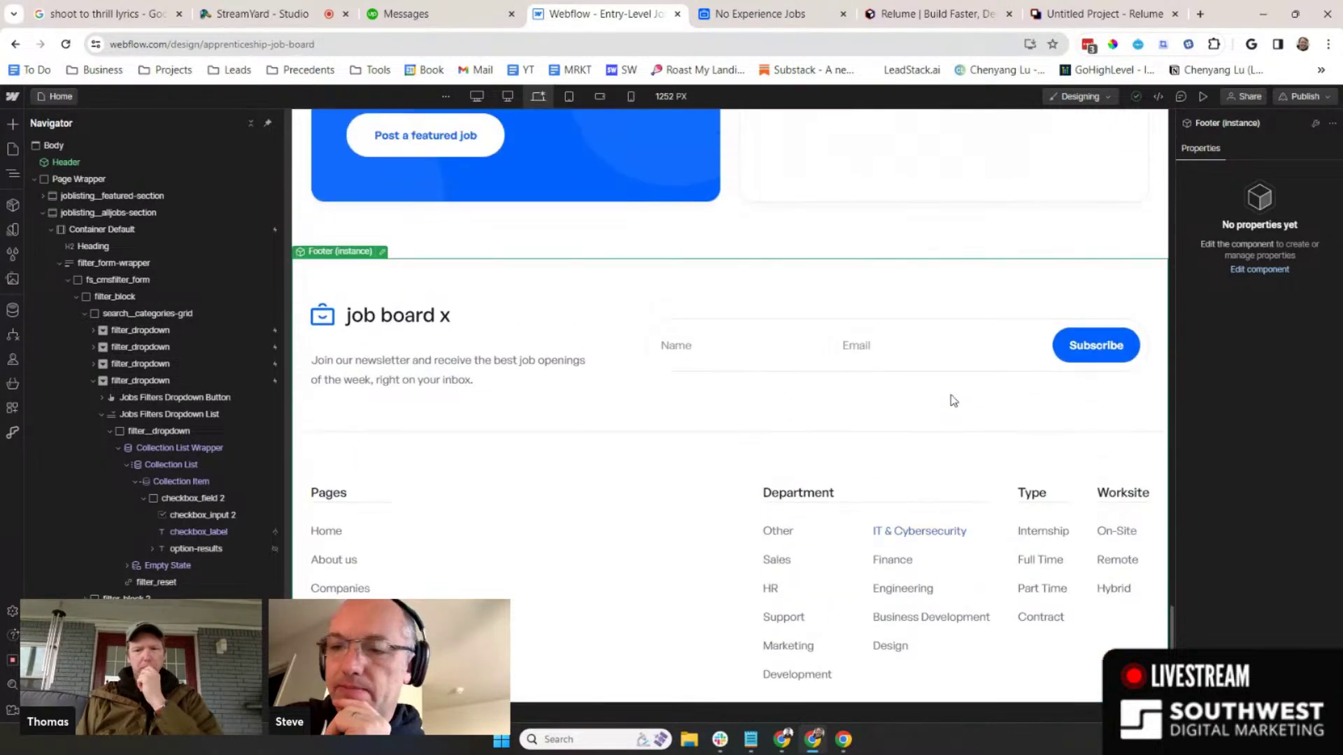
scroll(953, 400, "up", 12)
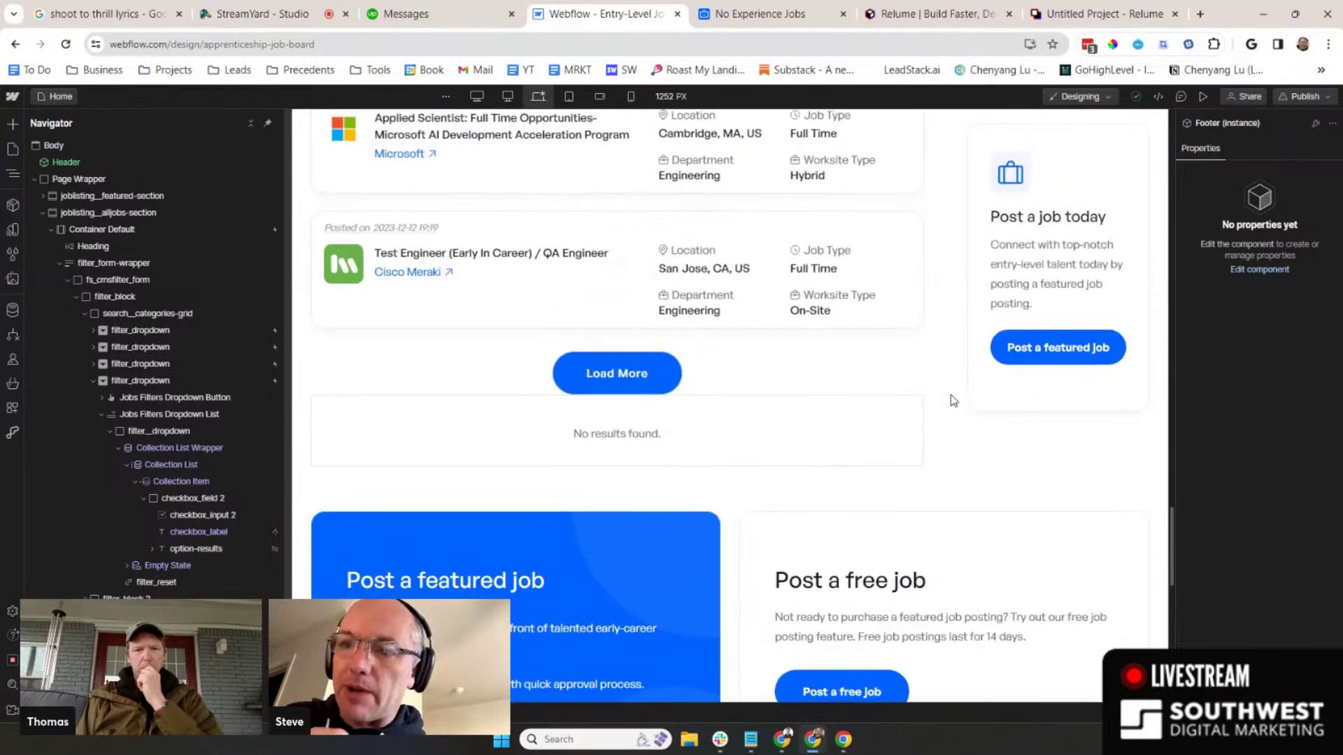
scroll(953, 400, "up", 8)
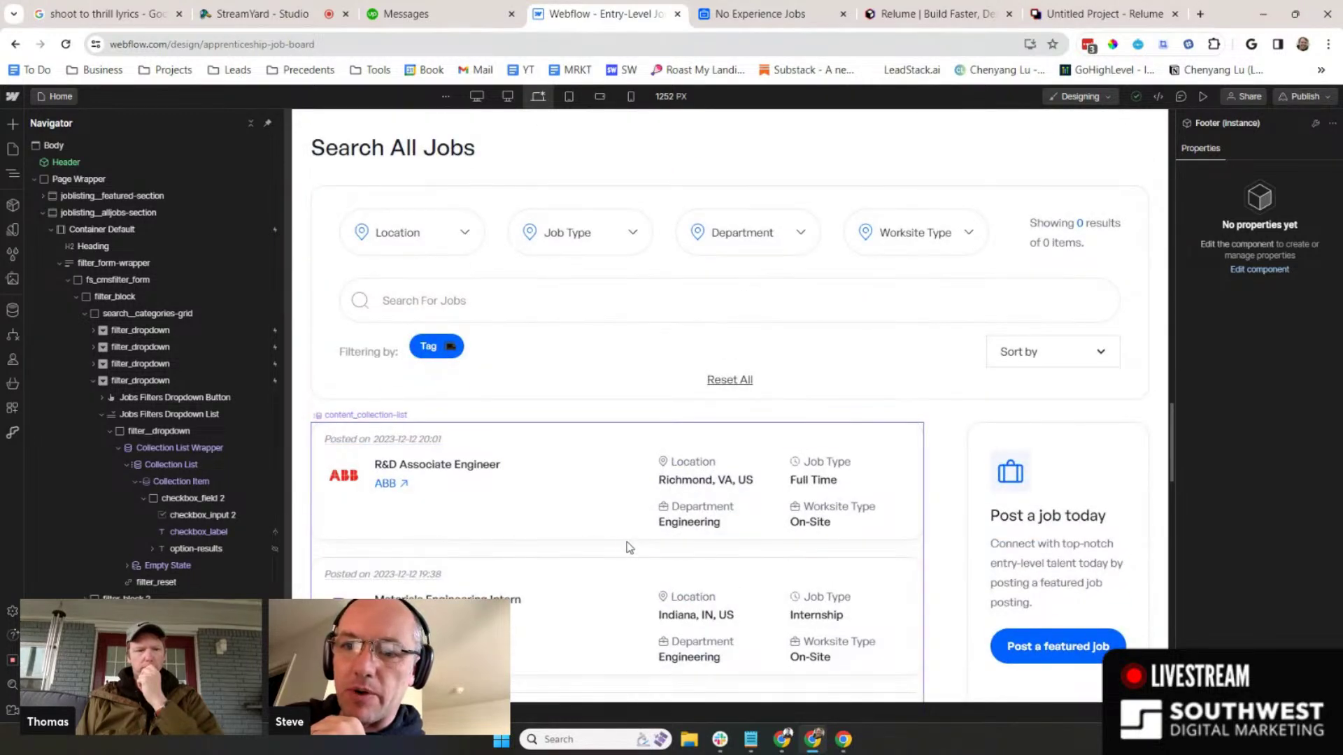
left_click(629, 548)
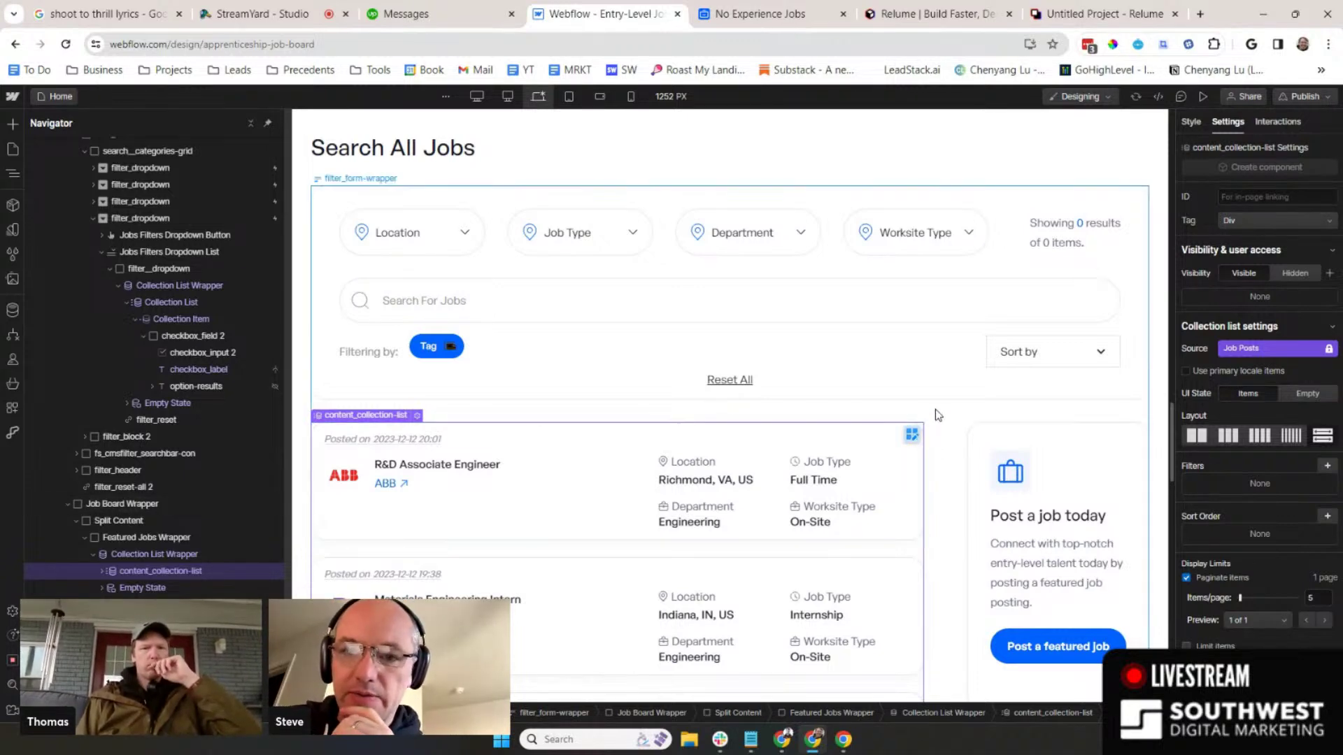
- Switch back to the published staging site and show the Worksite Type filter's options in Search All Jobs
left_click(733, 13)
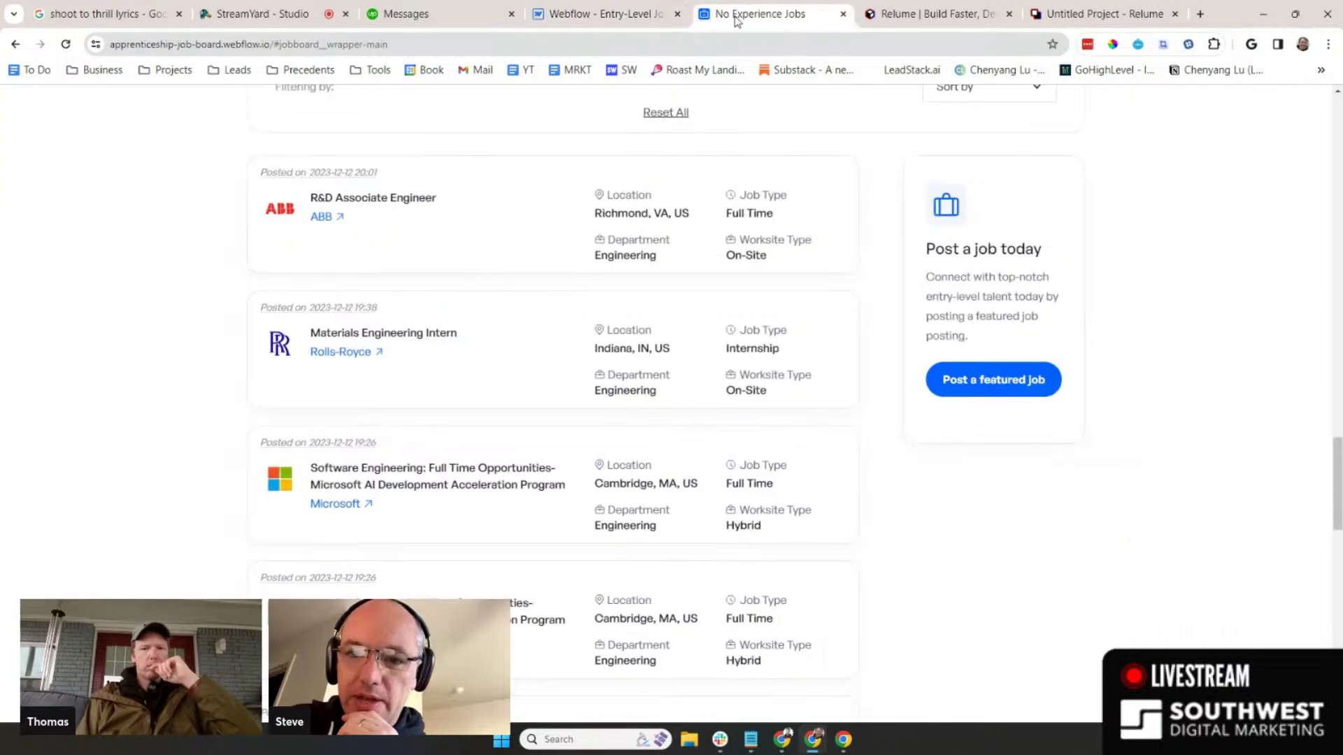
scroll(780, 268, "up", 2)
scroll(781, 268, "up", 6)
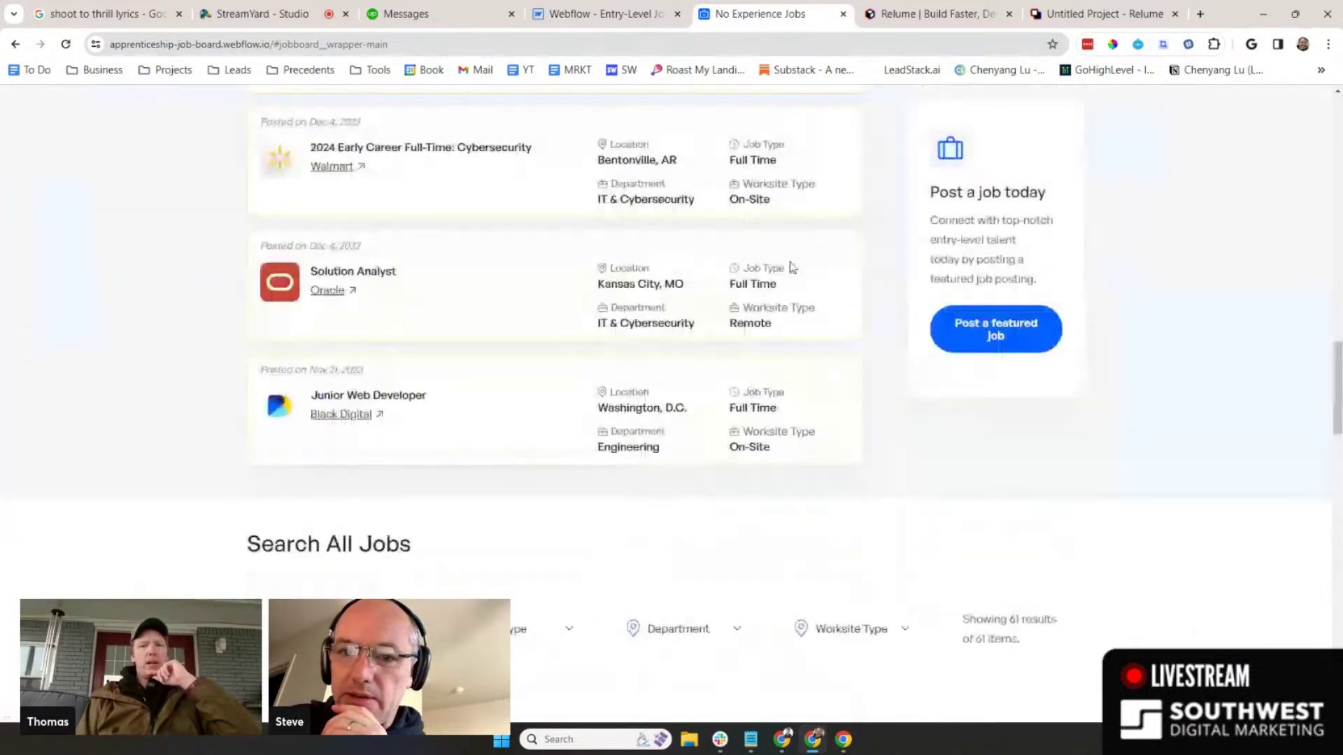
scroll(789, 264, "down", 5)
left_click(859, 263)
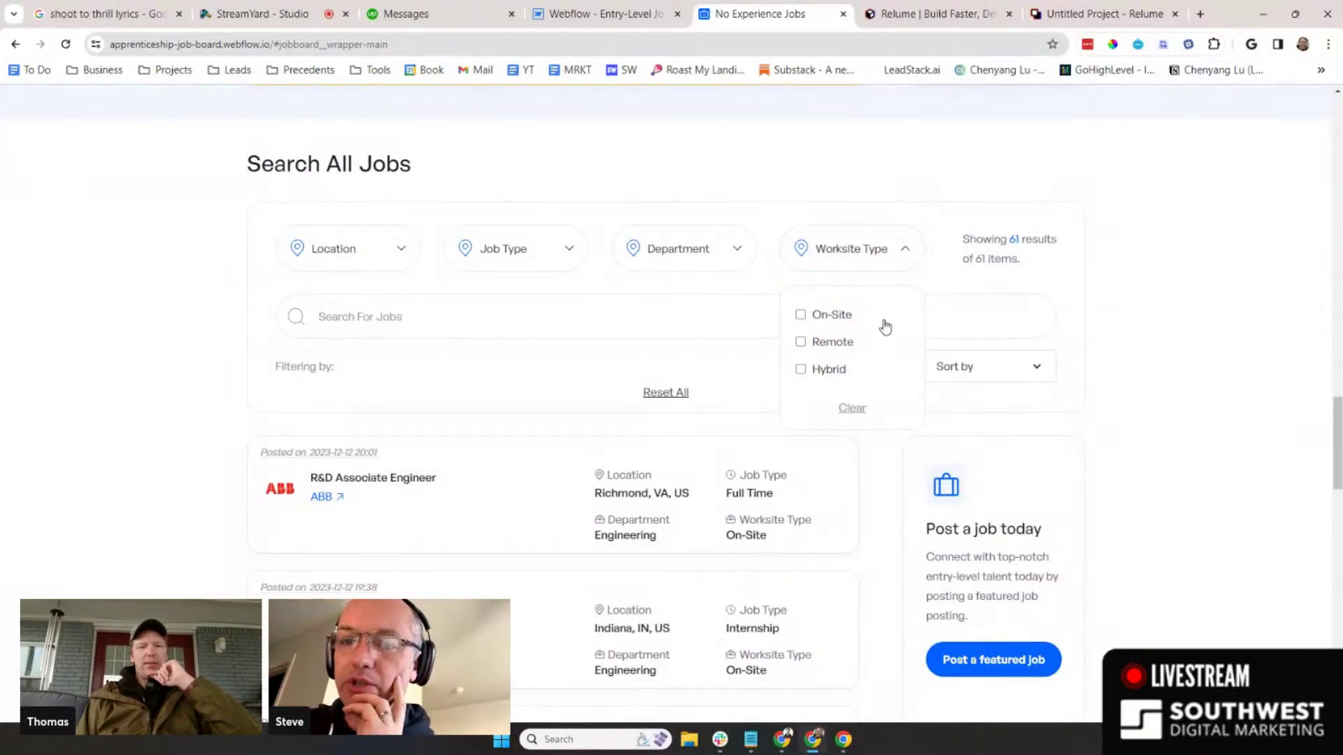
- Test the Worksite Type filter on the job list with On-Site, and clear the selection after viewing the listings
scroll(888, 350, "down", 4)
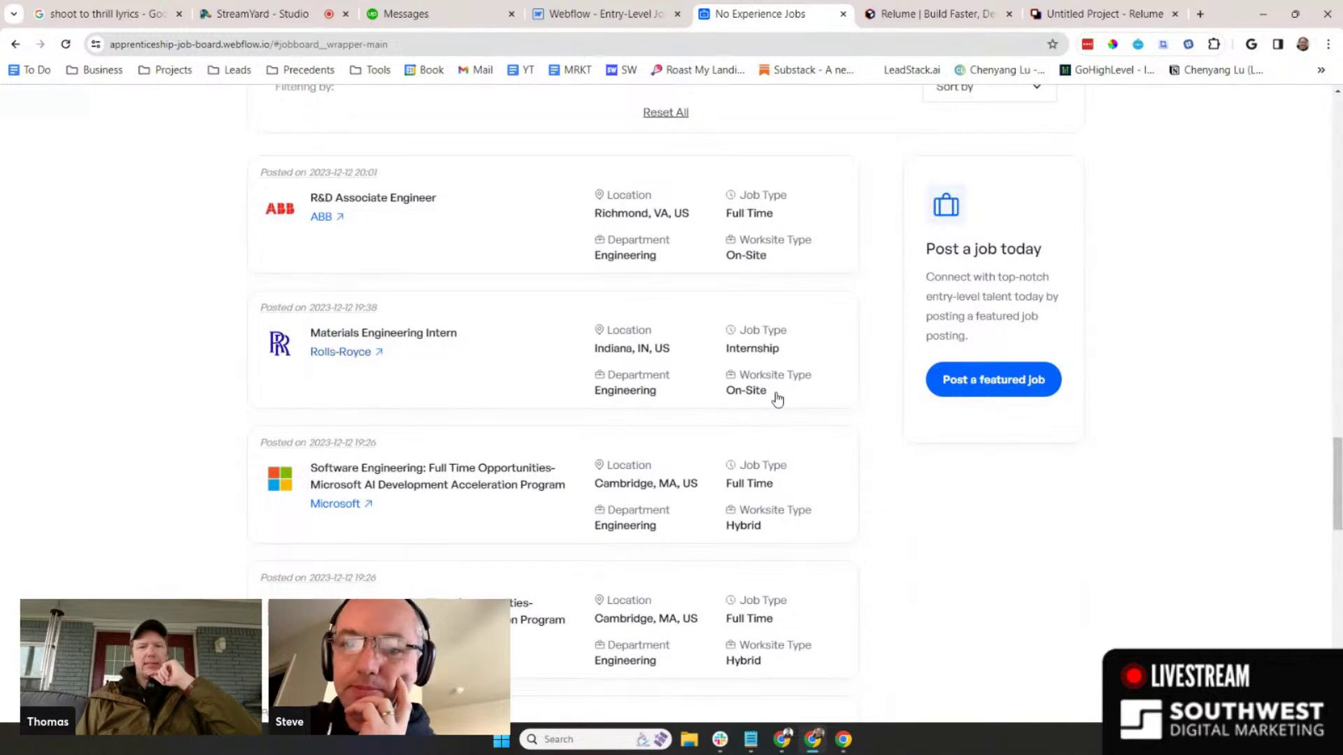
scroll(769, 392, "down", 3)
scroll(804, 329, "up", 7)
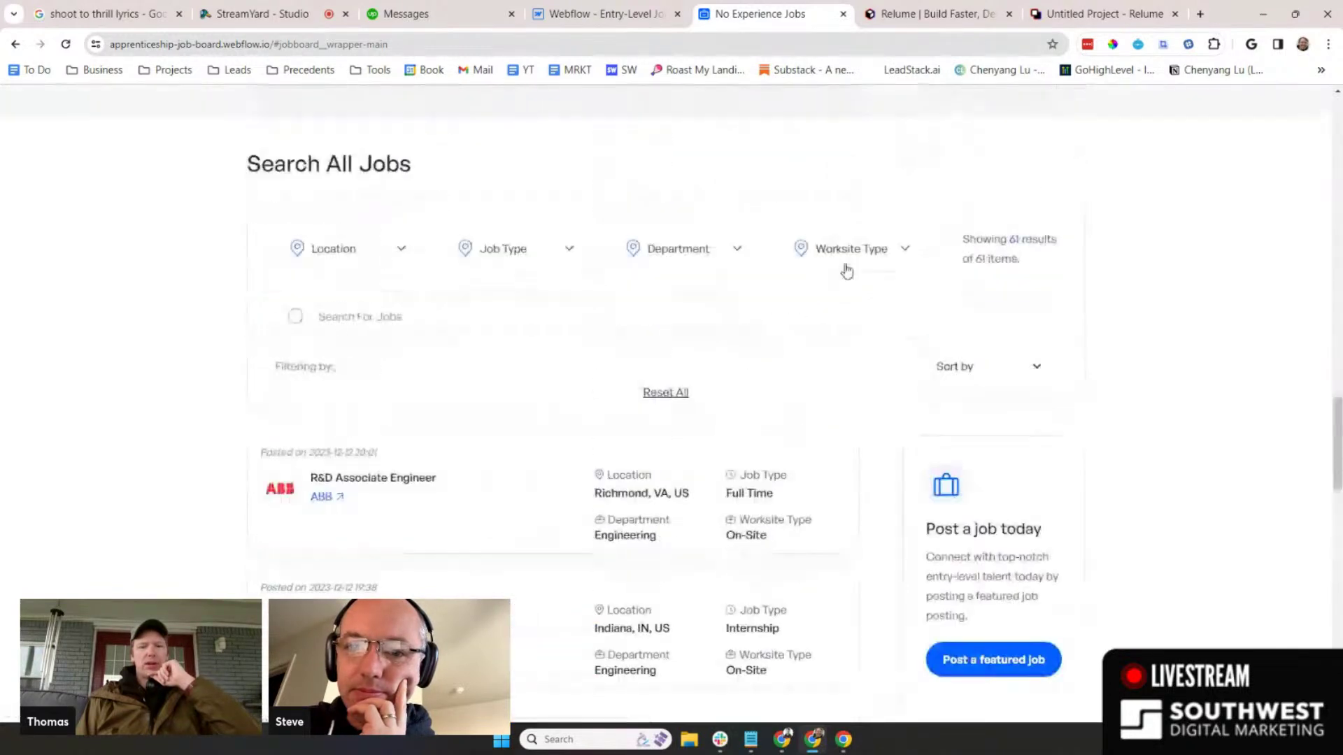
left_click(847, 269)
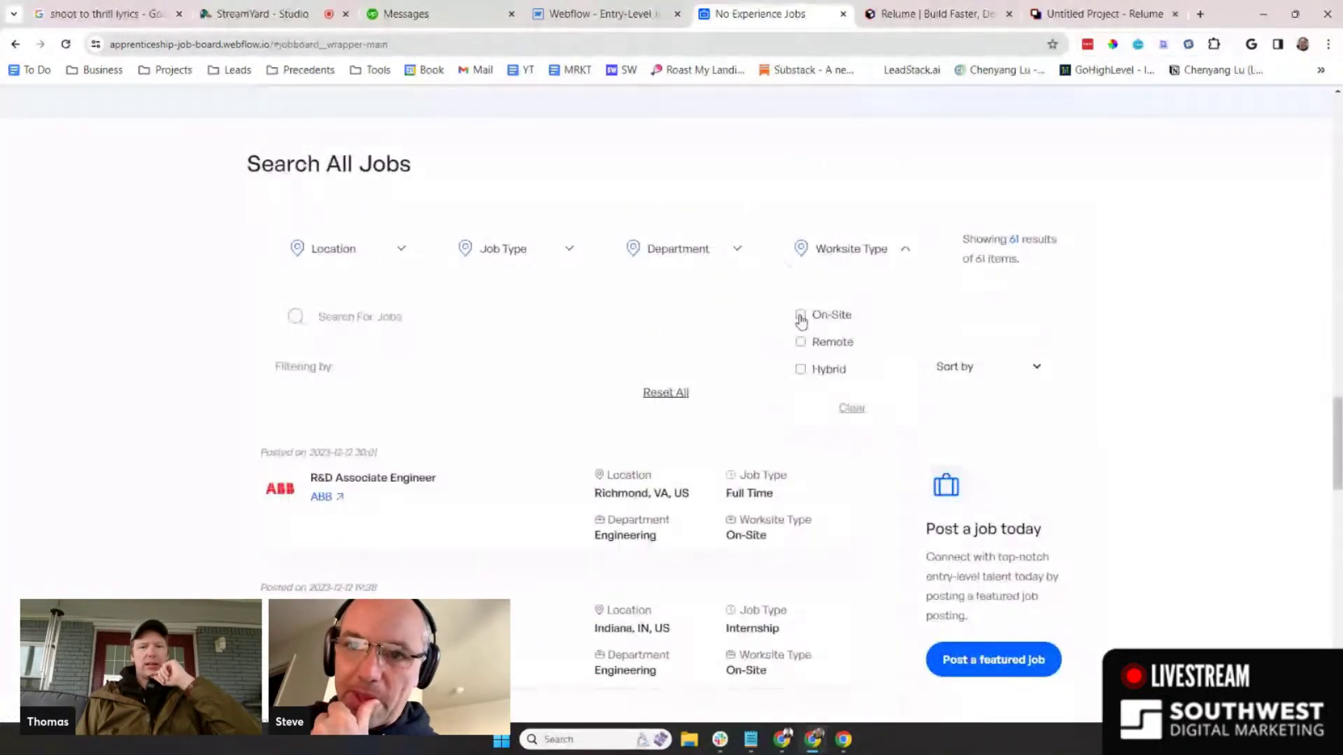
left_click(802, 314)
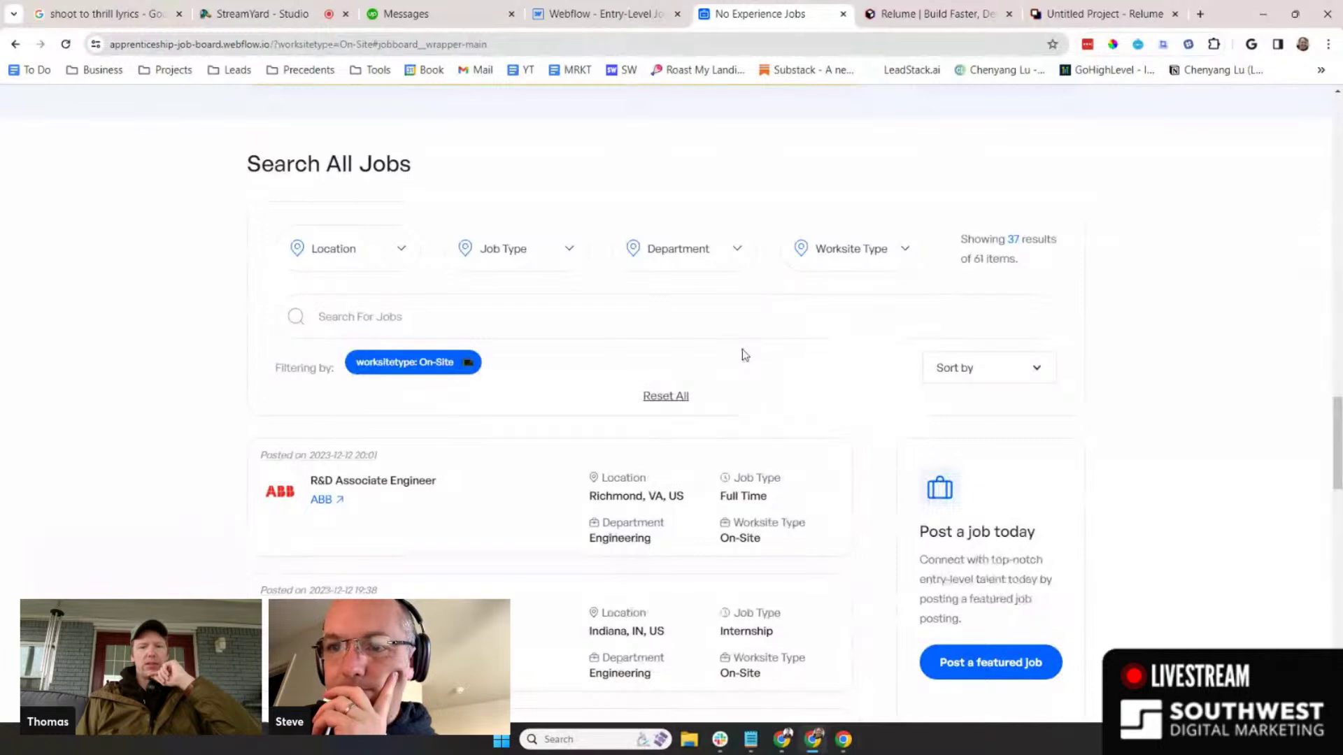
scroll(740, 351, "down", 2)
scroll(738, 350, "up", 1)
left_click(850, 191)
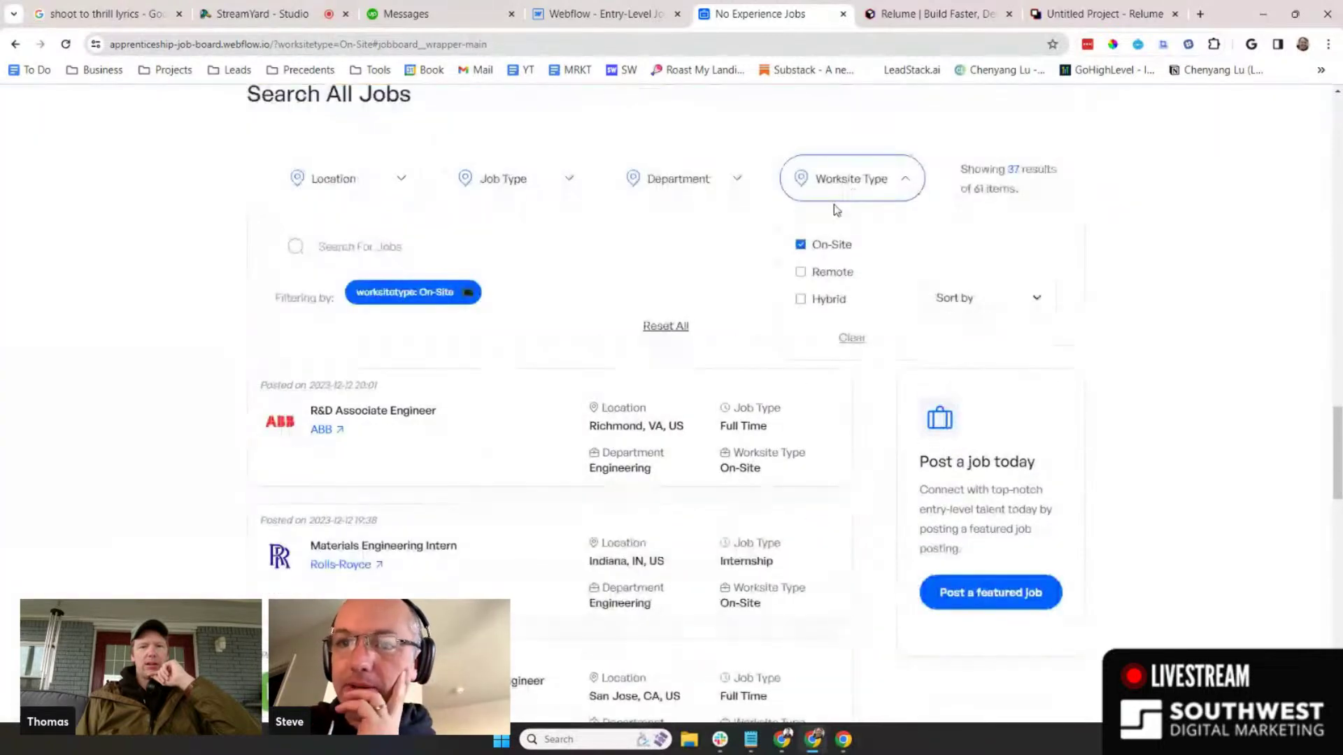
left_click(801, 247)
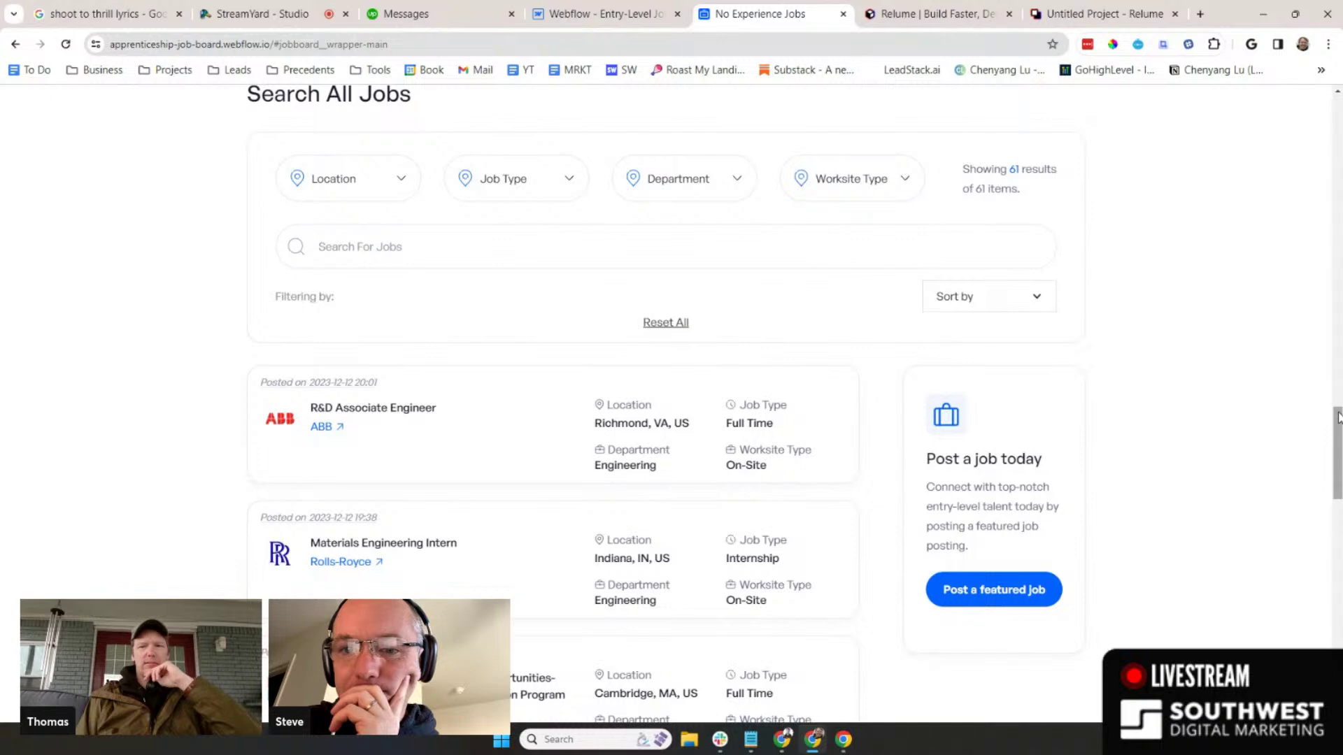
- Compare the Worksite links in the page footer with the Worksite Type filter options under Search All Jobs
left_click_drag(1337, 417, 1338, 634)
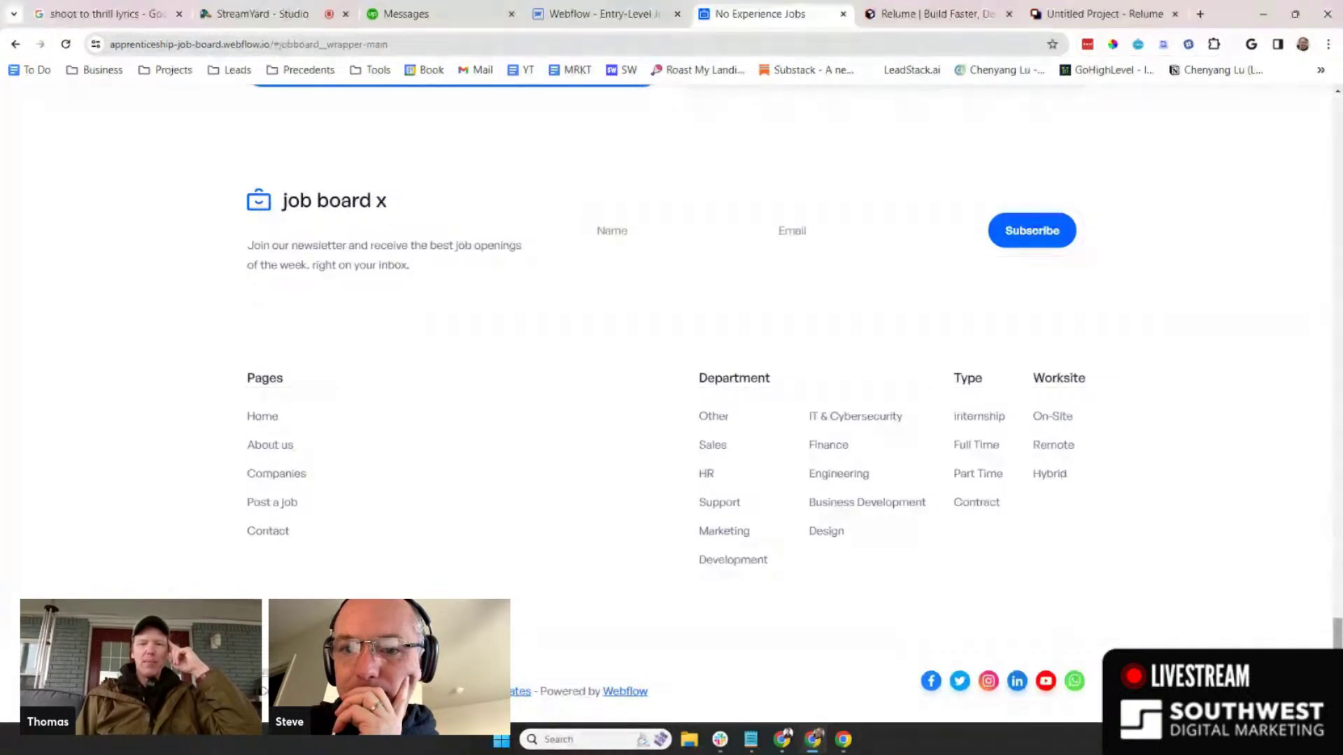
scroll(991, 336, "up", 10)
scroll(992, 336, "up", 10)
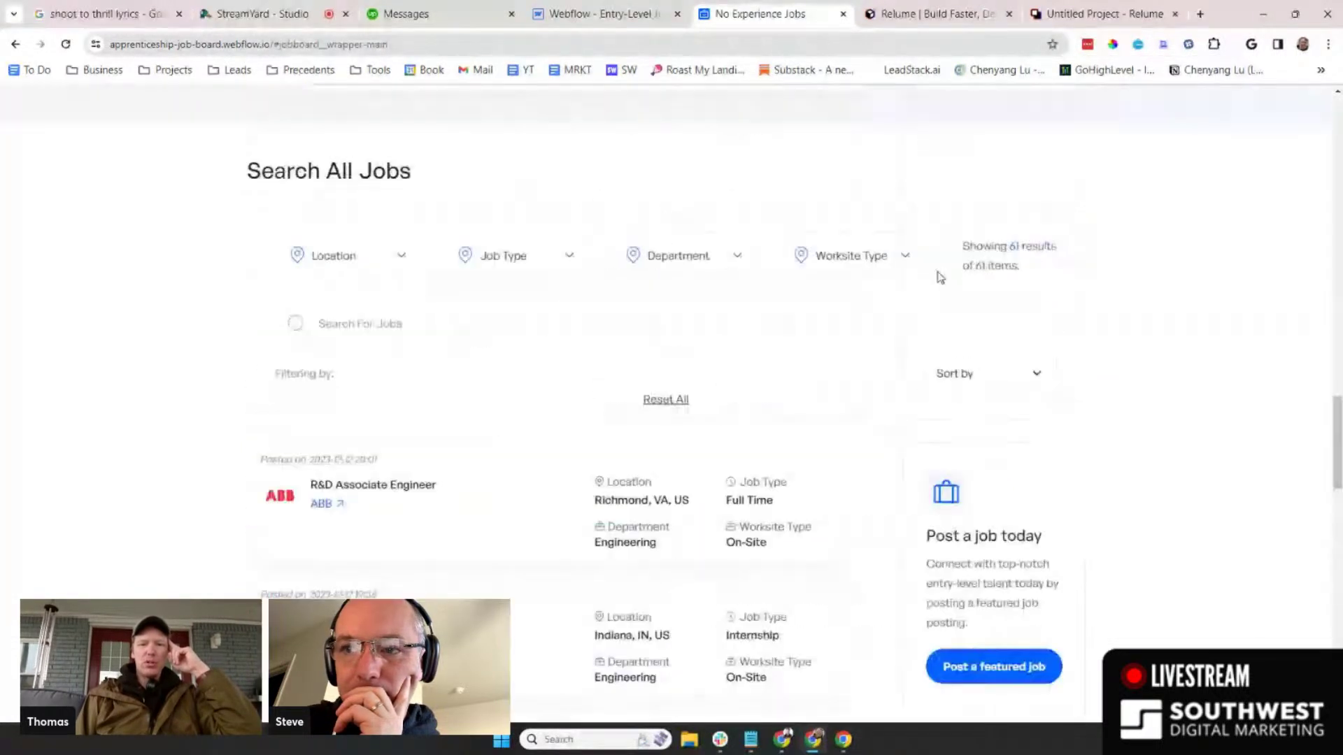
left_click(851, 258)
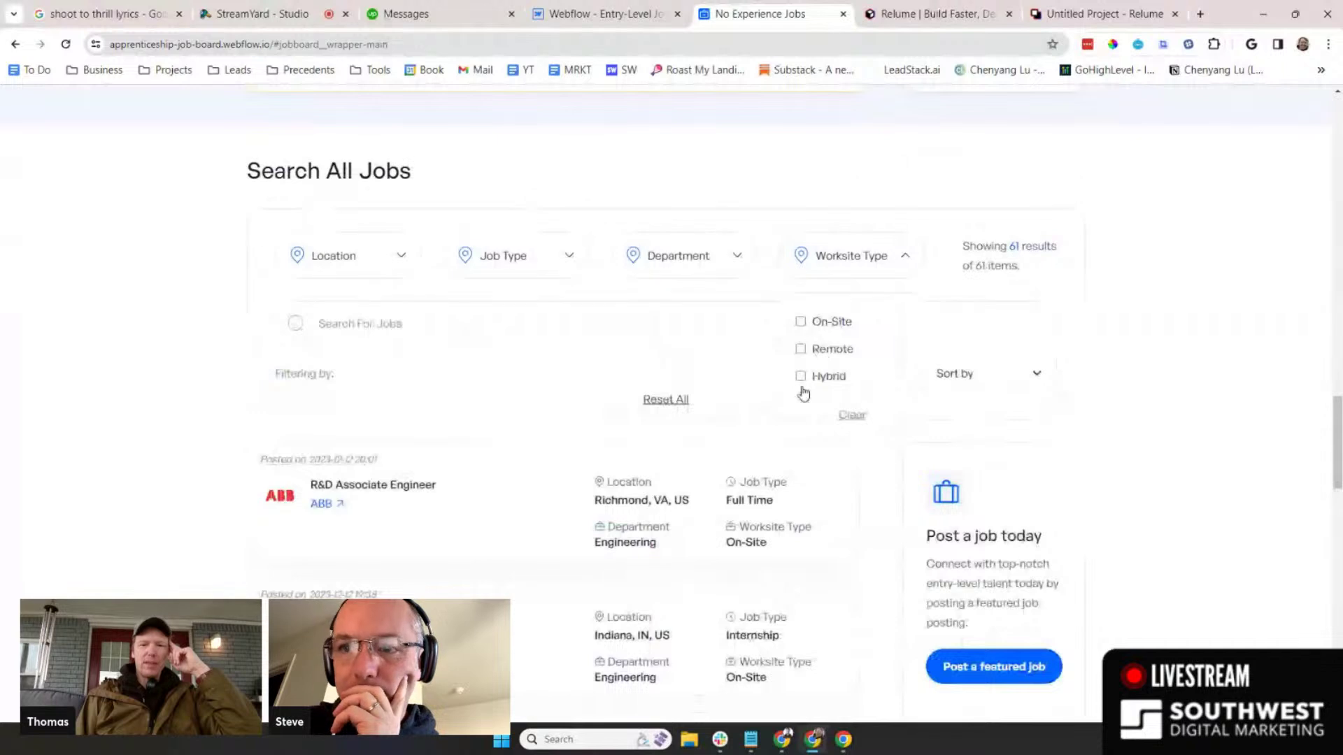
left_click(1199, 338)
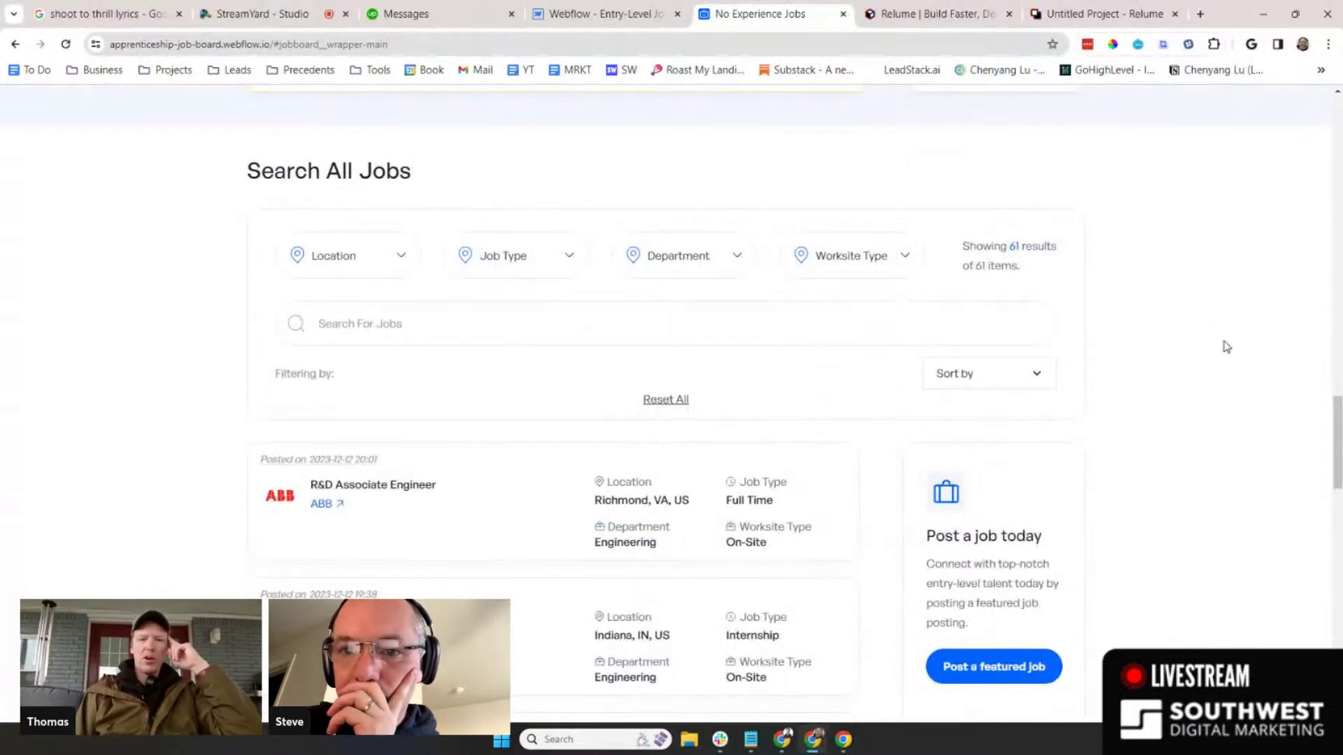
left_click(805, 260)
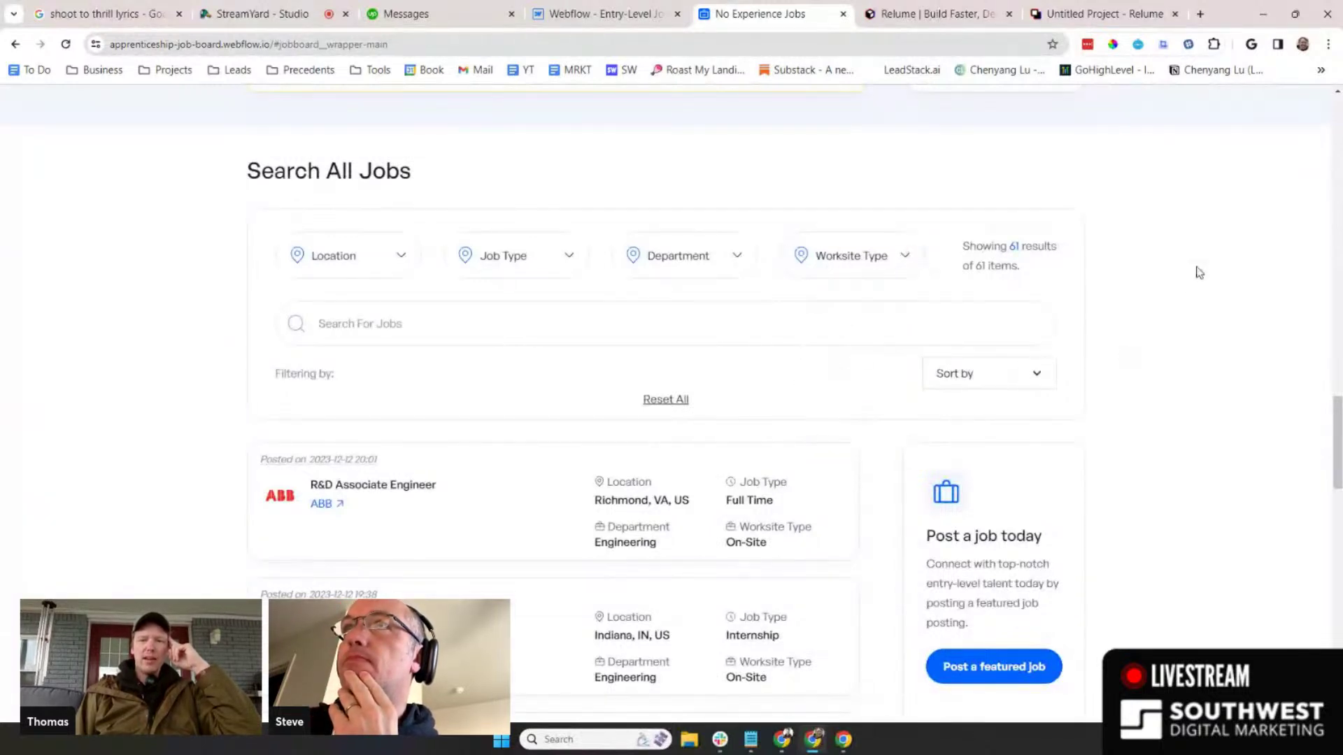
- Check the footer's Worksite links against the job search by applying the Remote worksite filter and removing it
left_click_drag(1336, 411, 1336, 633)
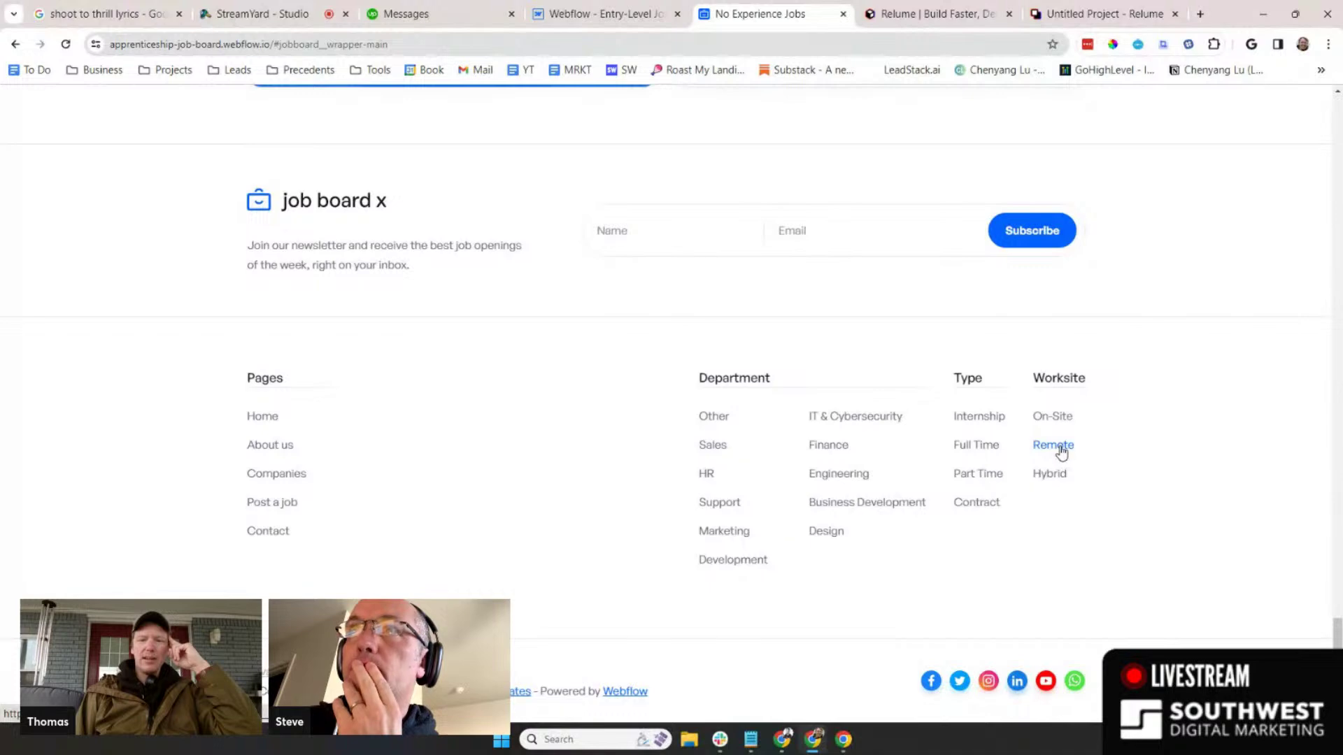
scroll(1061, 451, "up", 15)
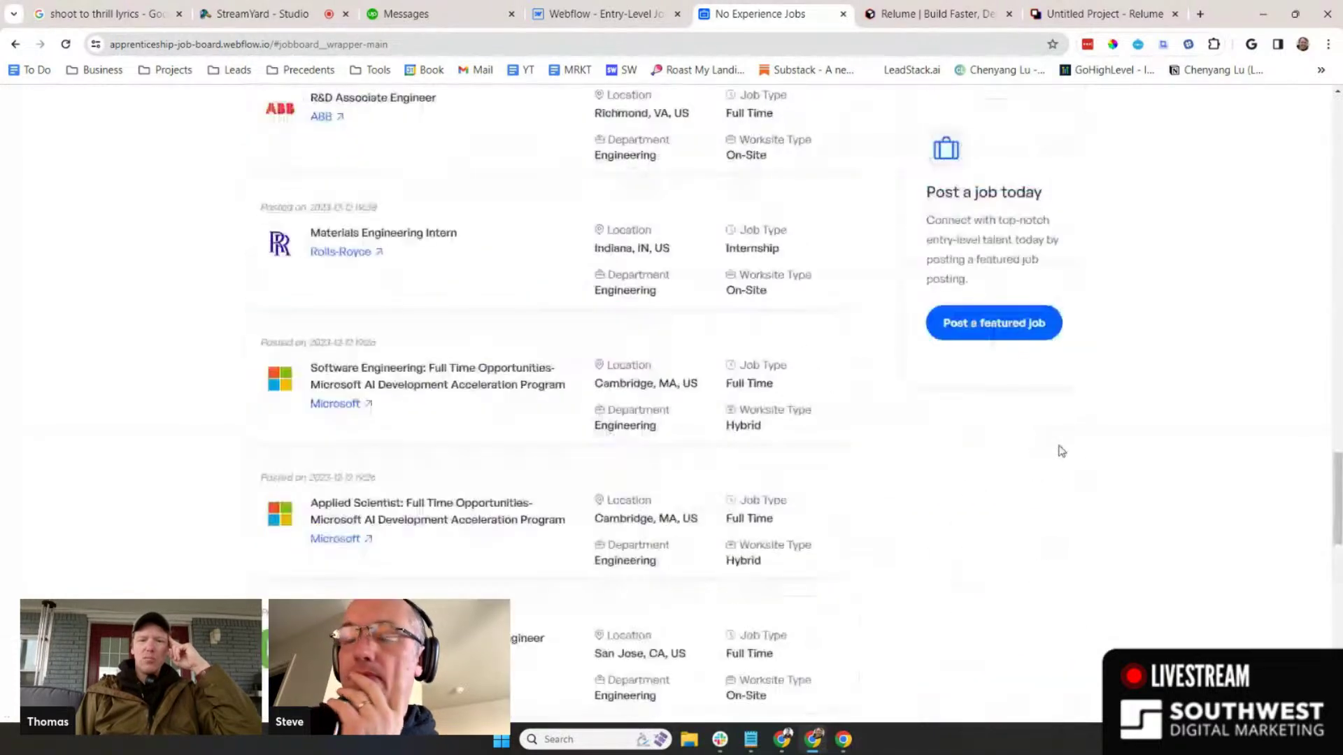
scroll(775, 290, "up", 5)
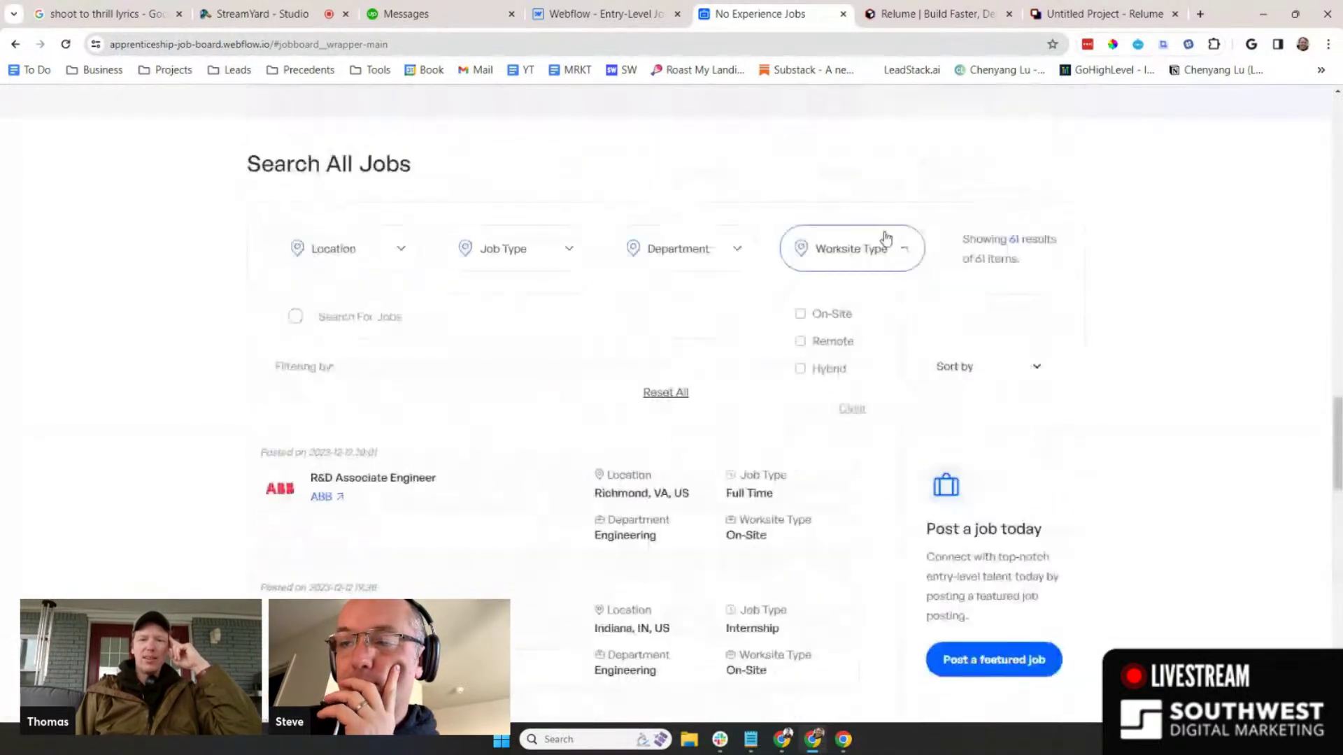
left_click(870, 253)
left_click(831, 250)
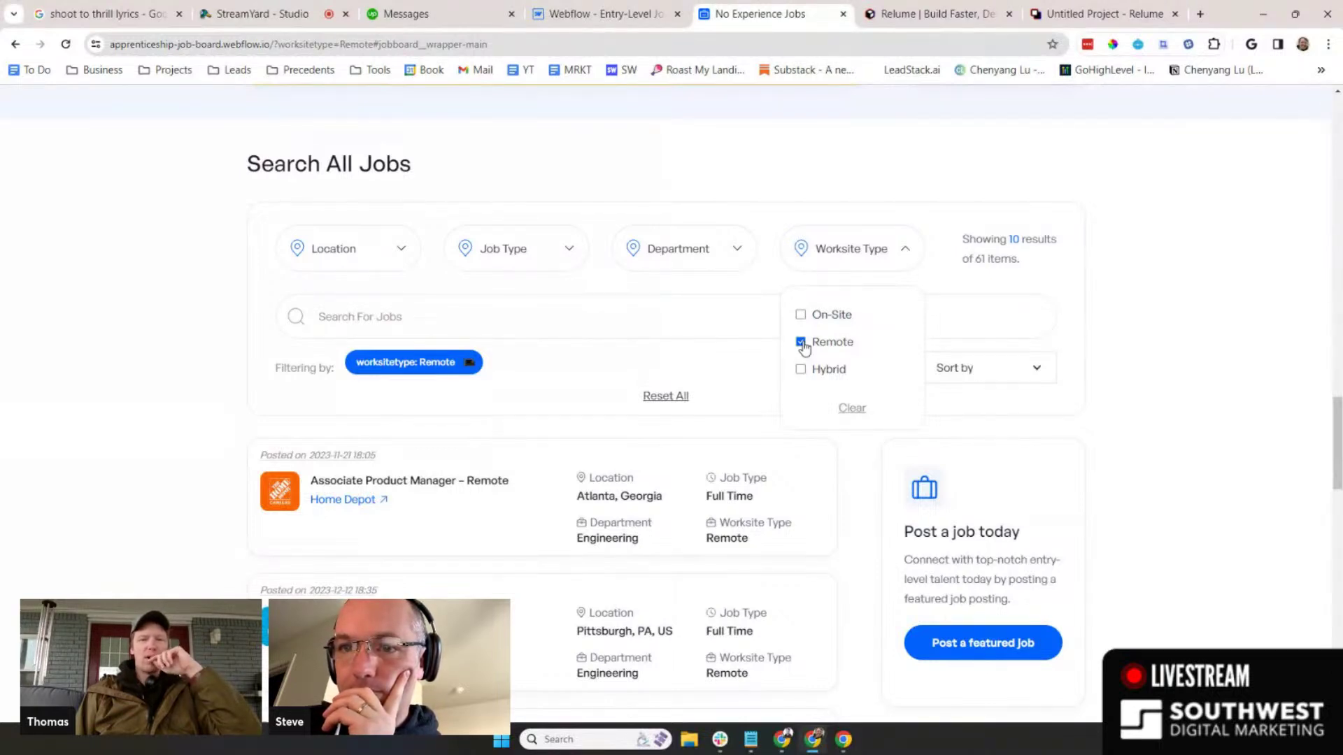
left_click(802, 343)
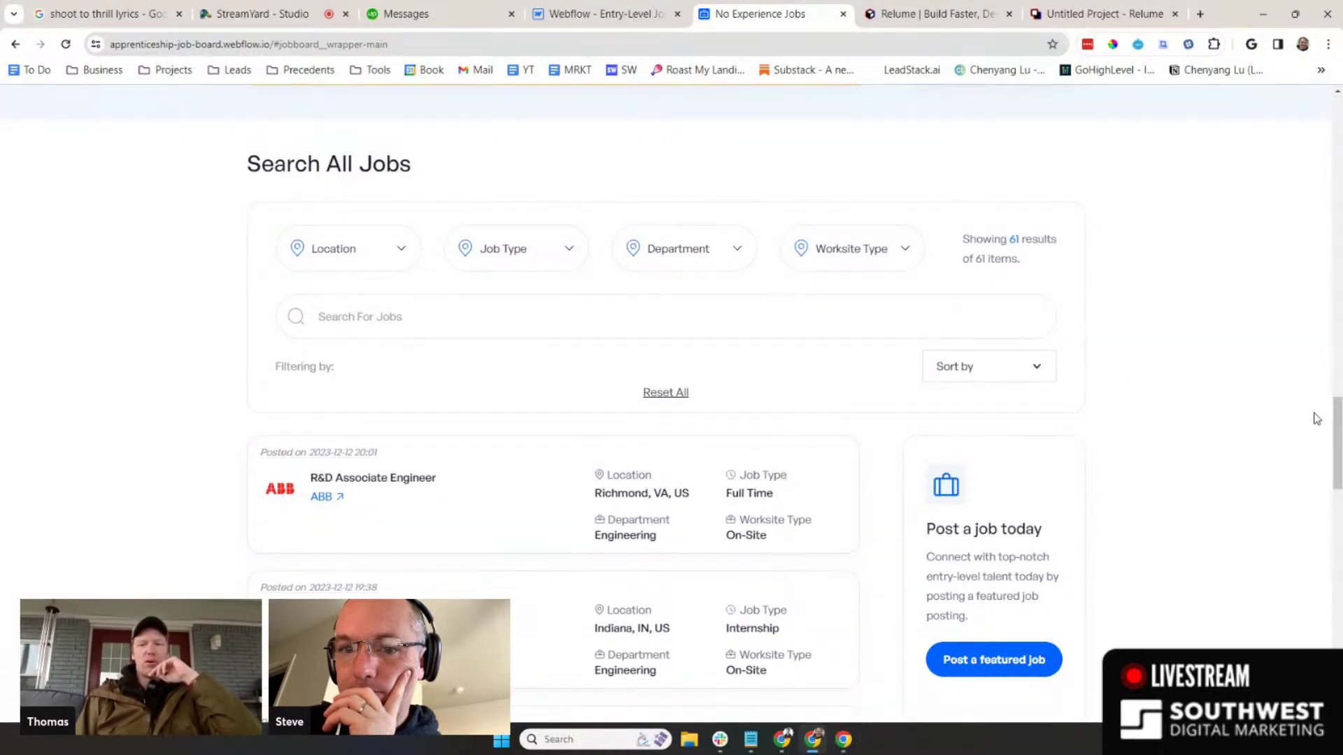
- Recheck the footer's Worksite links and filter the job list by the On-Site worksite type
left_click_drag(1337, 433, 1337, 672)
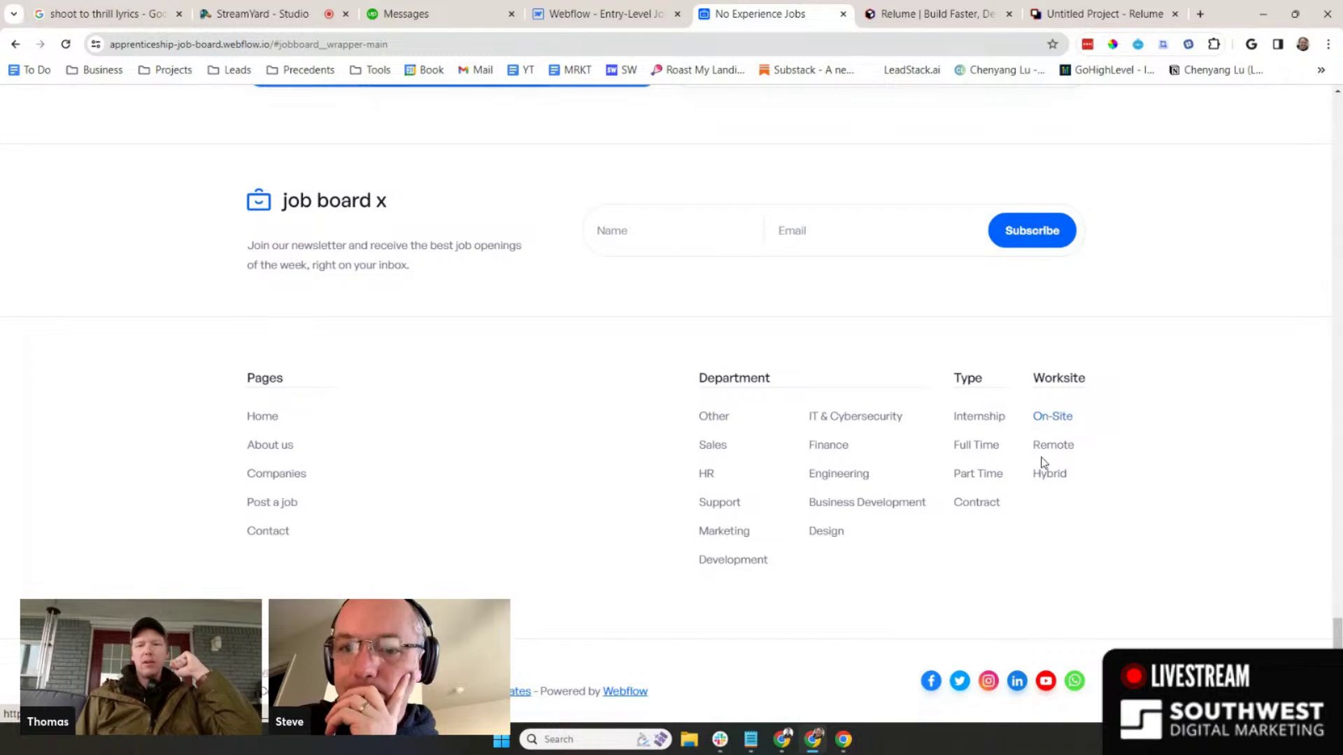
scroll(1055, 449, "up", 10)
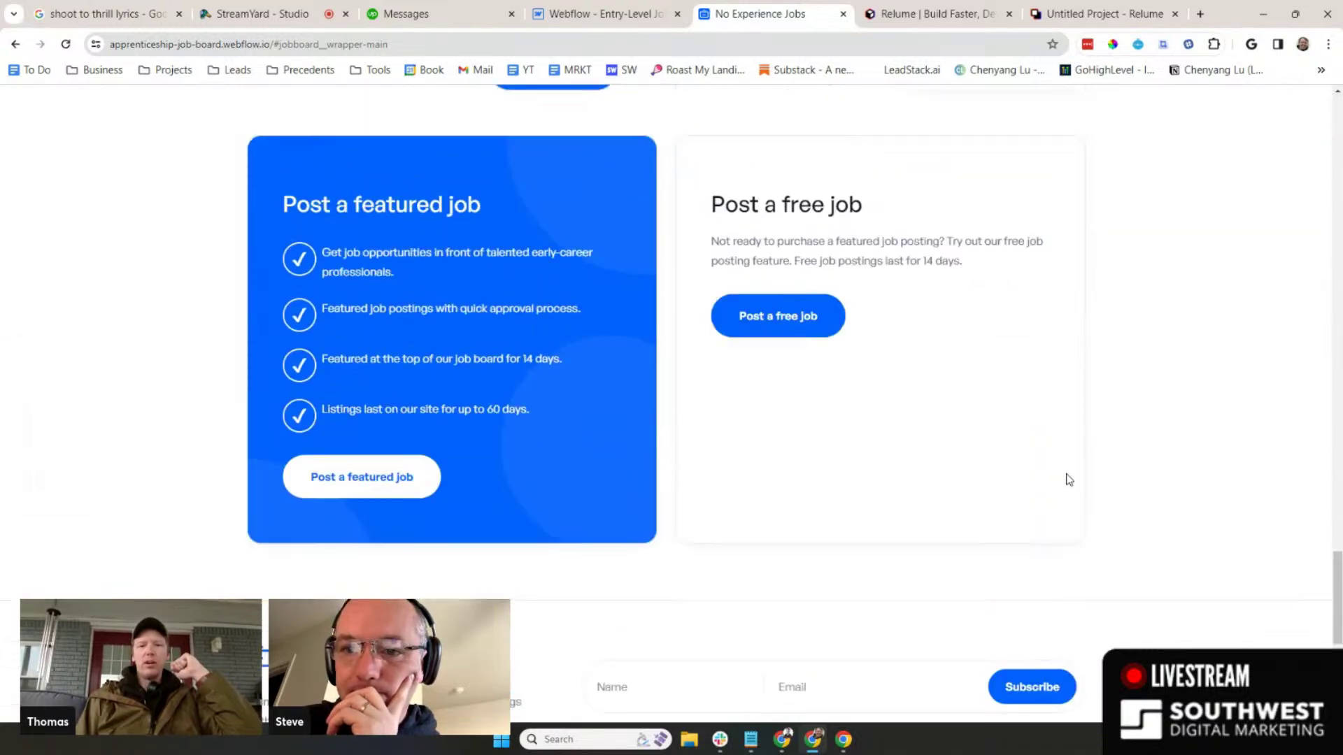
scroll(1069, 480, "up", 12)
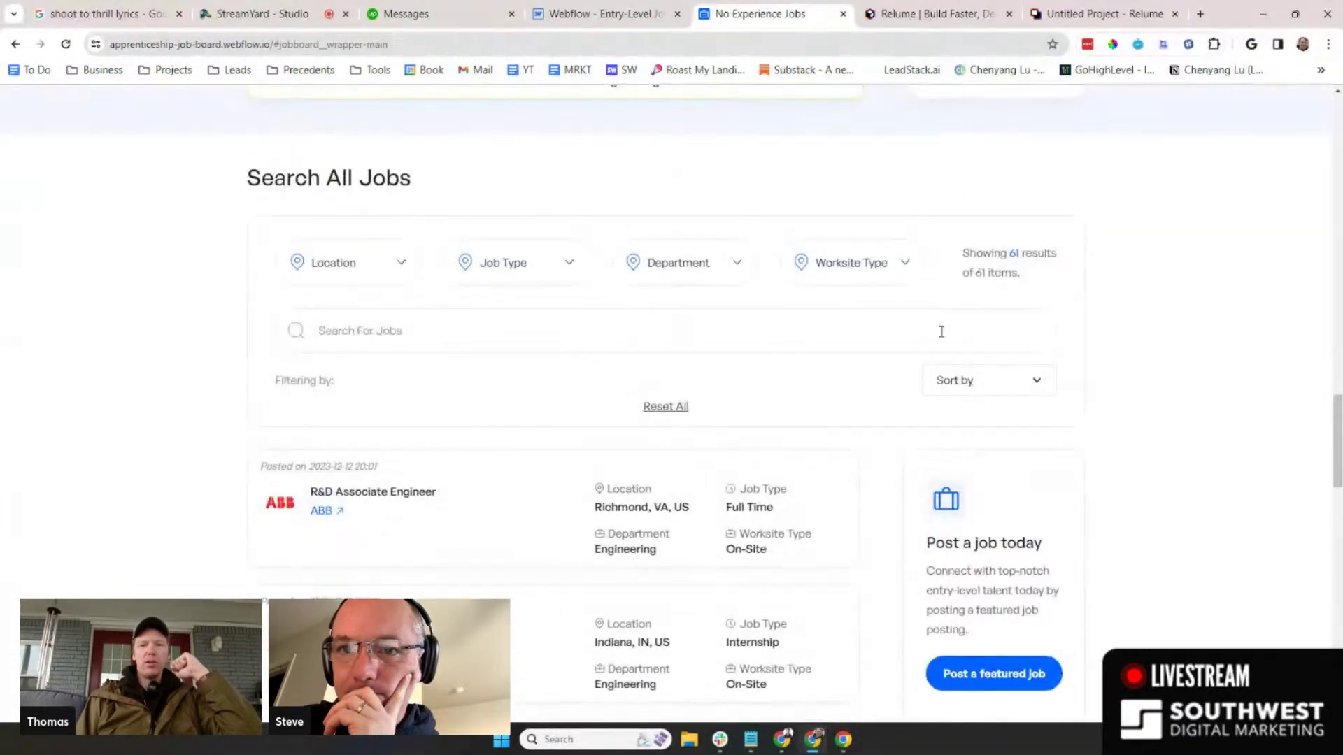
left_click(887, 273)
left_click(801, 330)
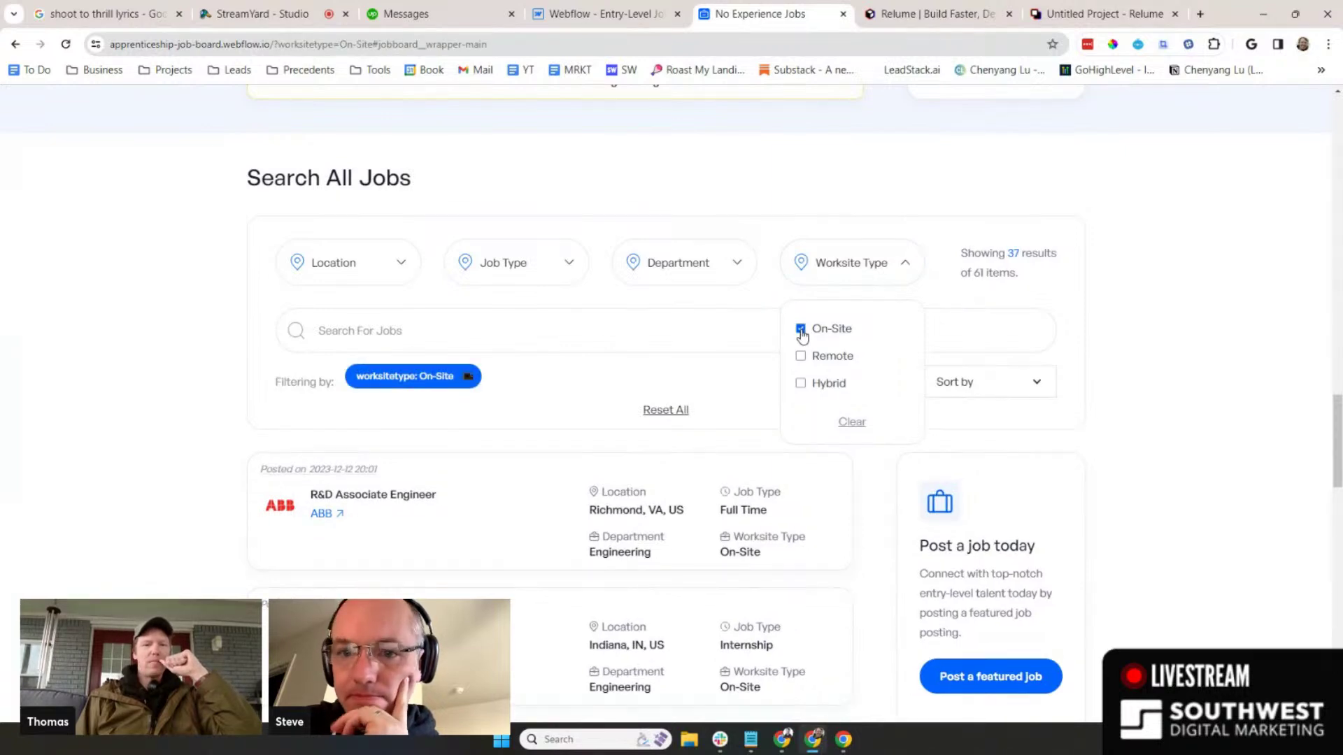
left_click(1118, 431)
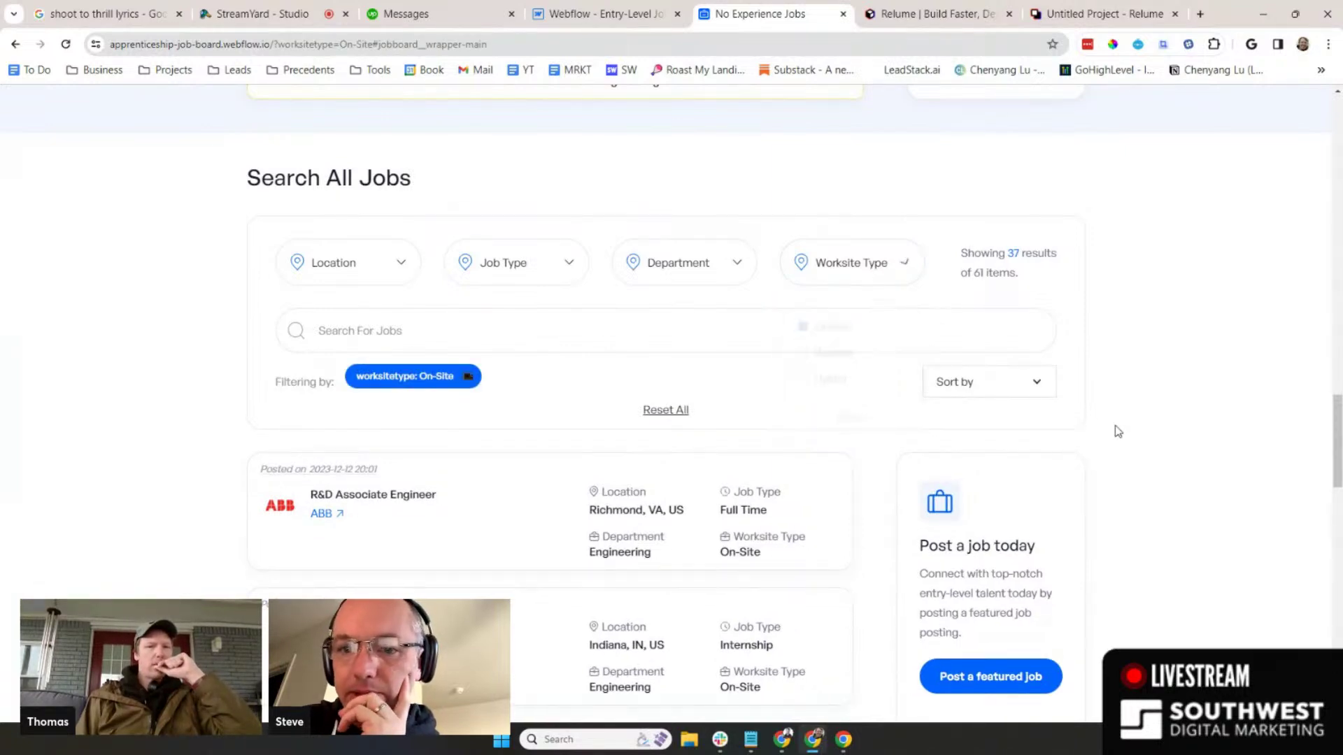
- Look over the On-Site job results and reset all filters
scroll(1119, 430, "up", 2)
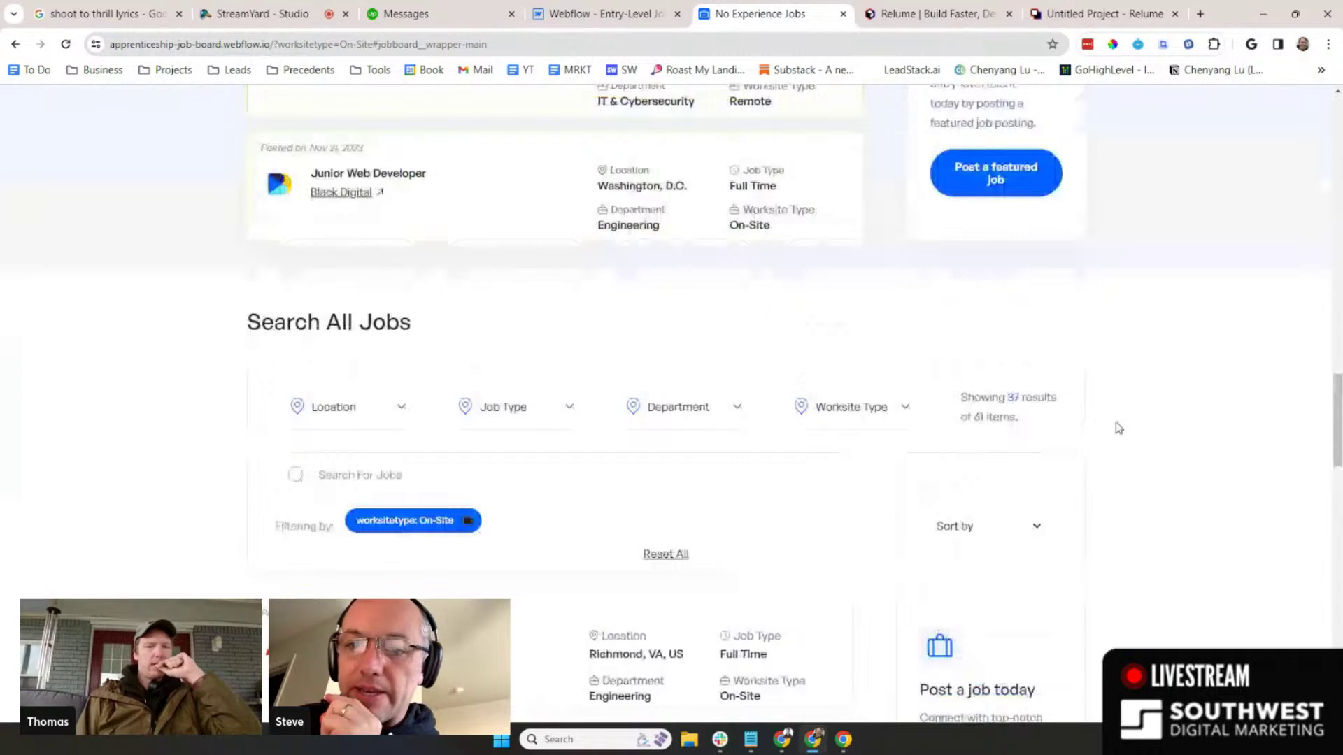
scroll(1115, 425, "down", 5)
scroll(947, 380, "up", 3)
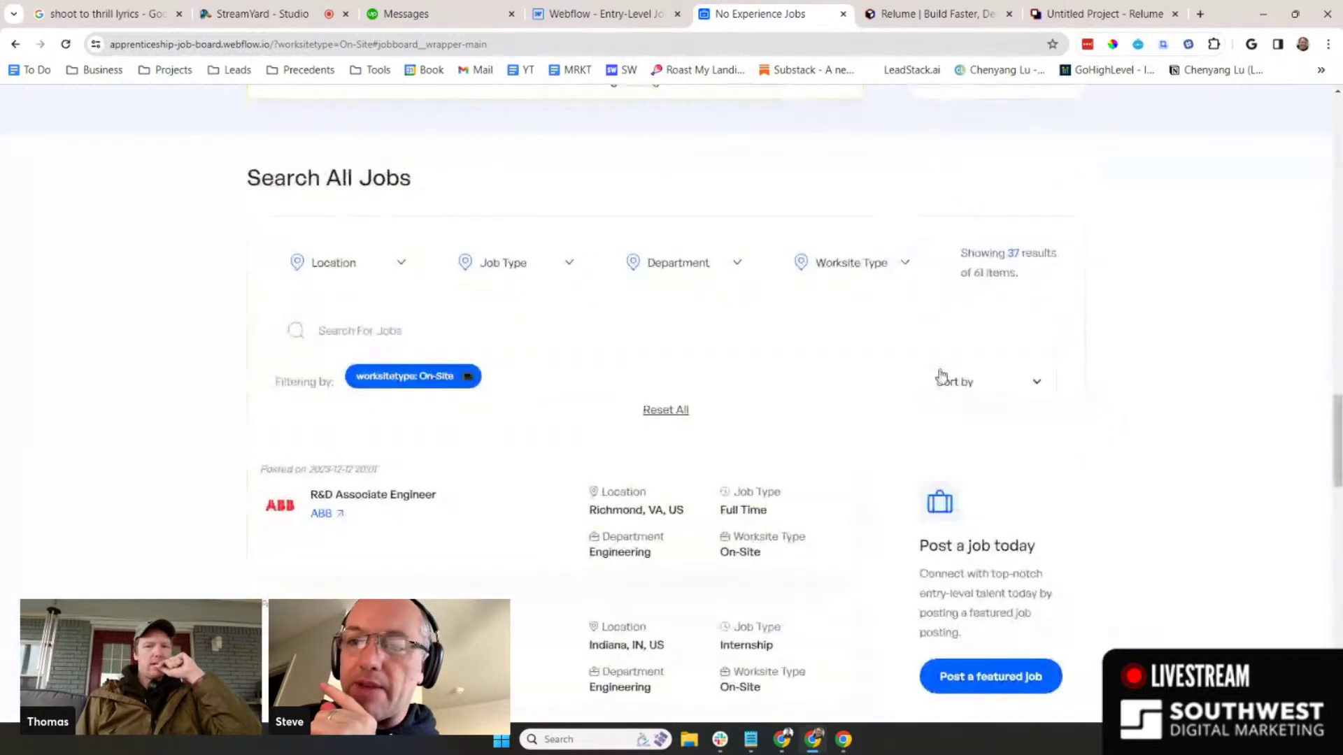
left_click(673, 412)
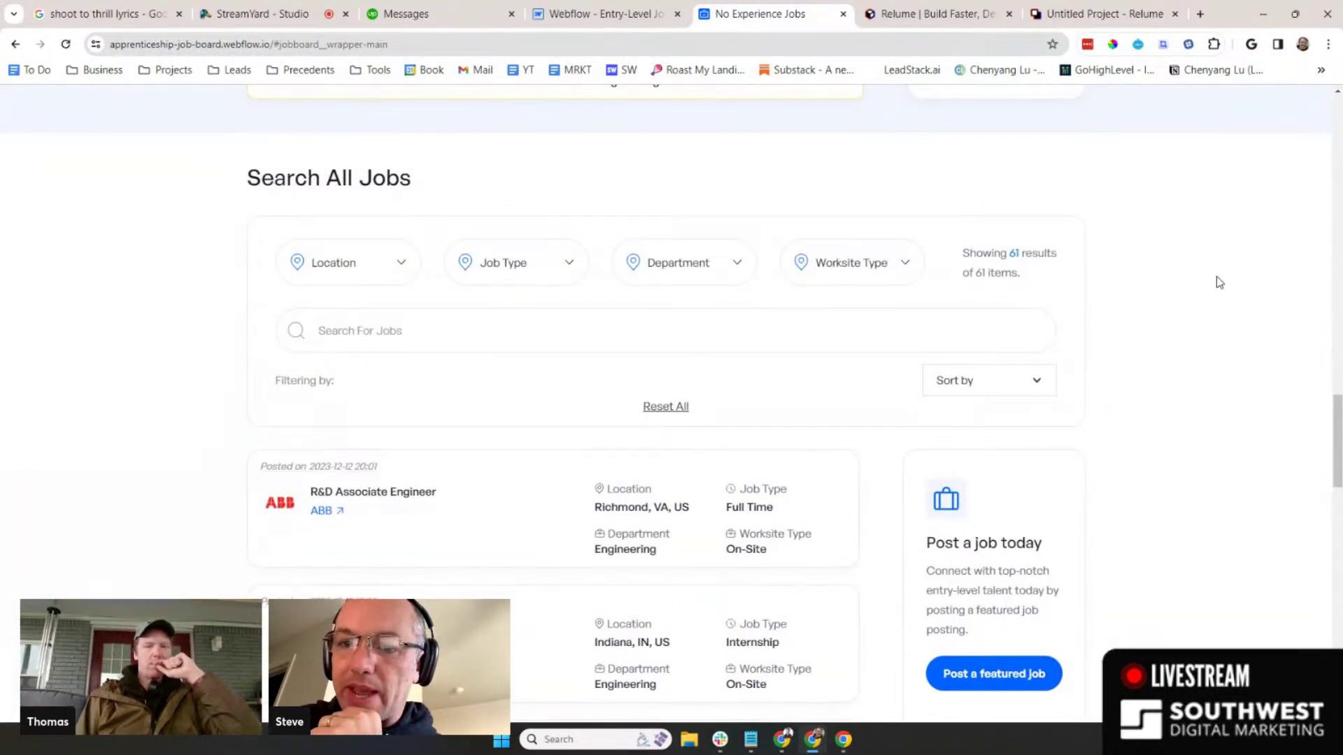
- Review the Worksite Type filter options once more and examine the Department, Type and Worksite link lists in the footer
left_click_drag(1338, 414, 1339, 428)
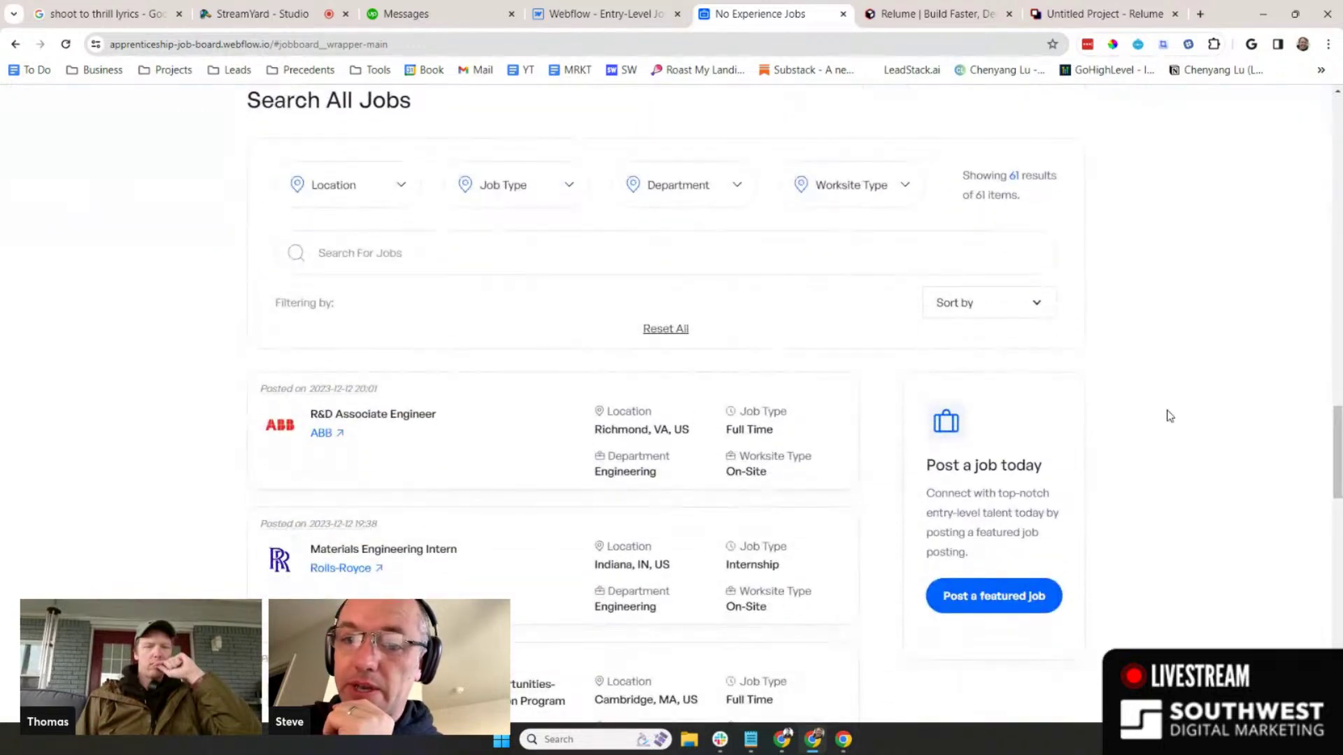
left_click(849, 186)
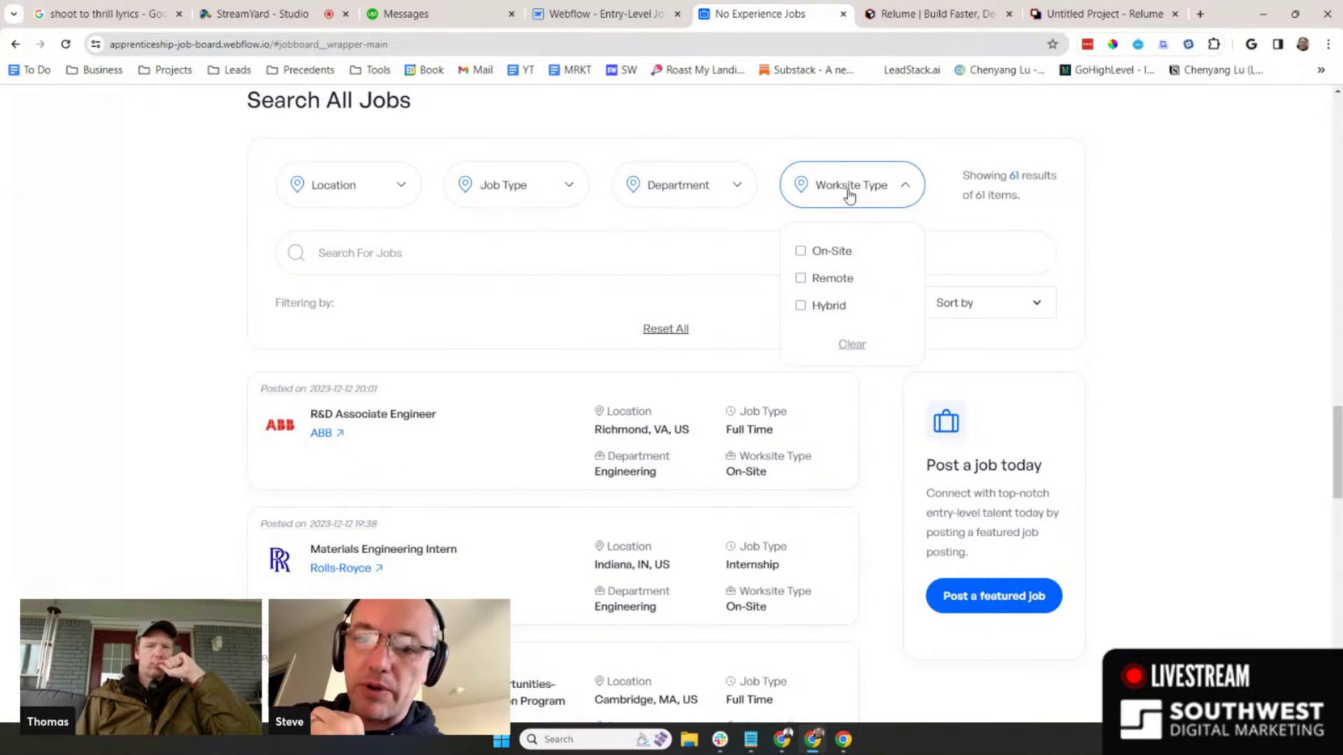
left_click(848, 188)
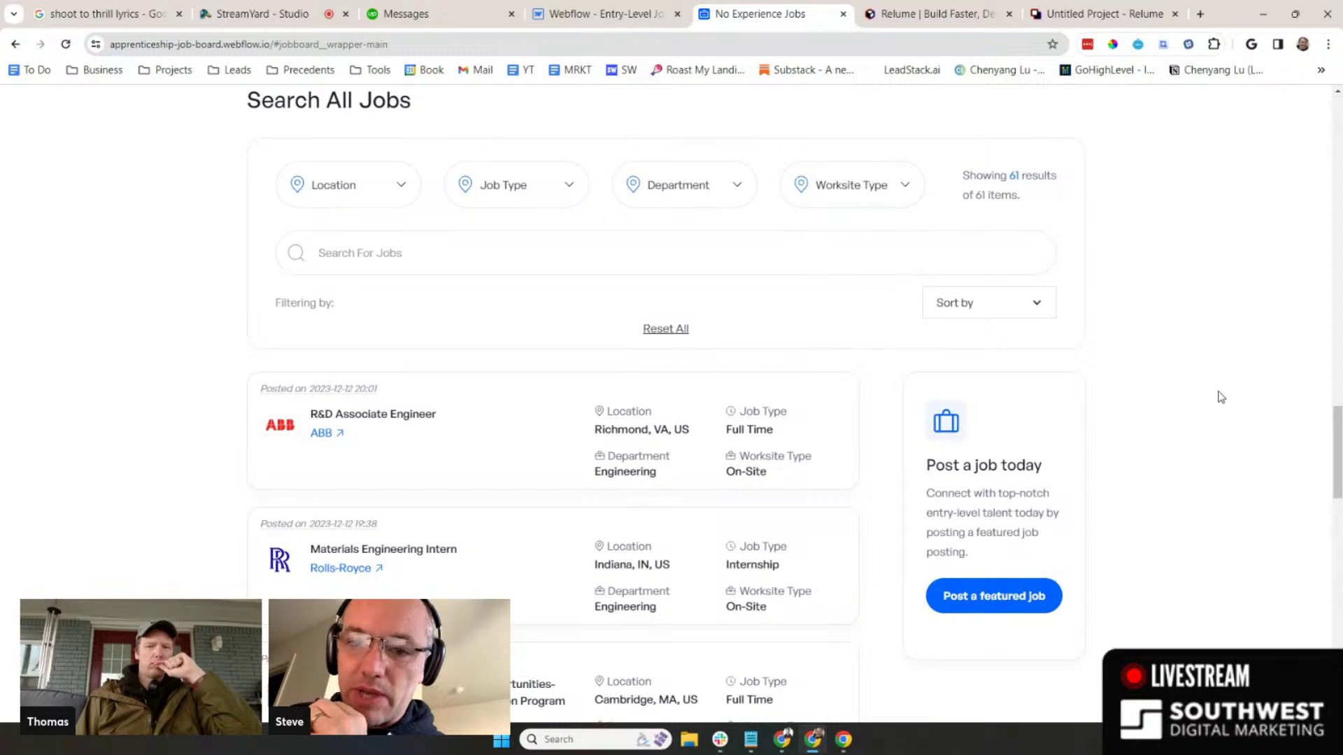
left_click_drag(1336, 423, 1337, 633)
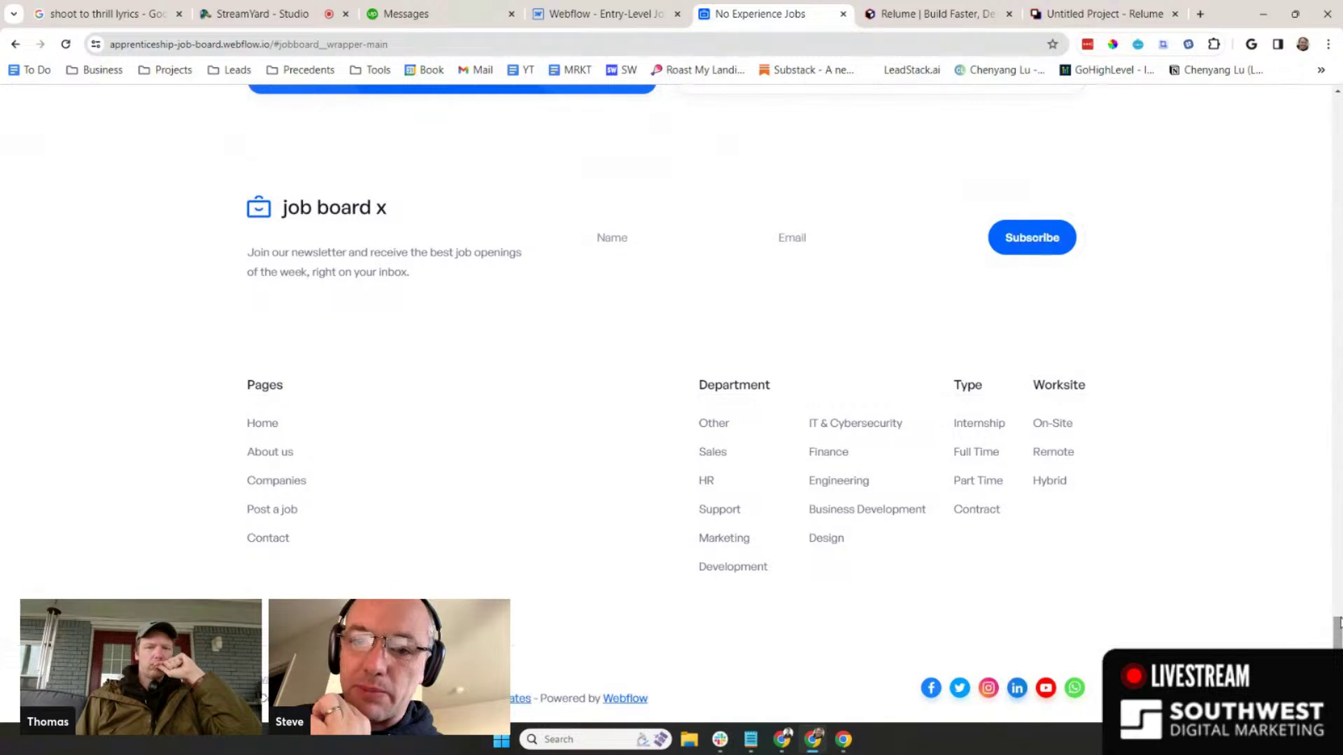
left_click_drag(1337, 629, 1336, 417)
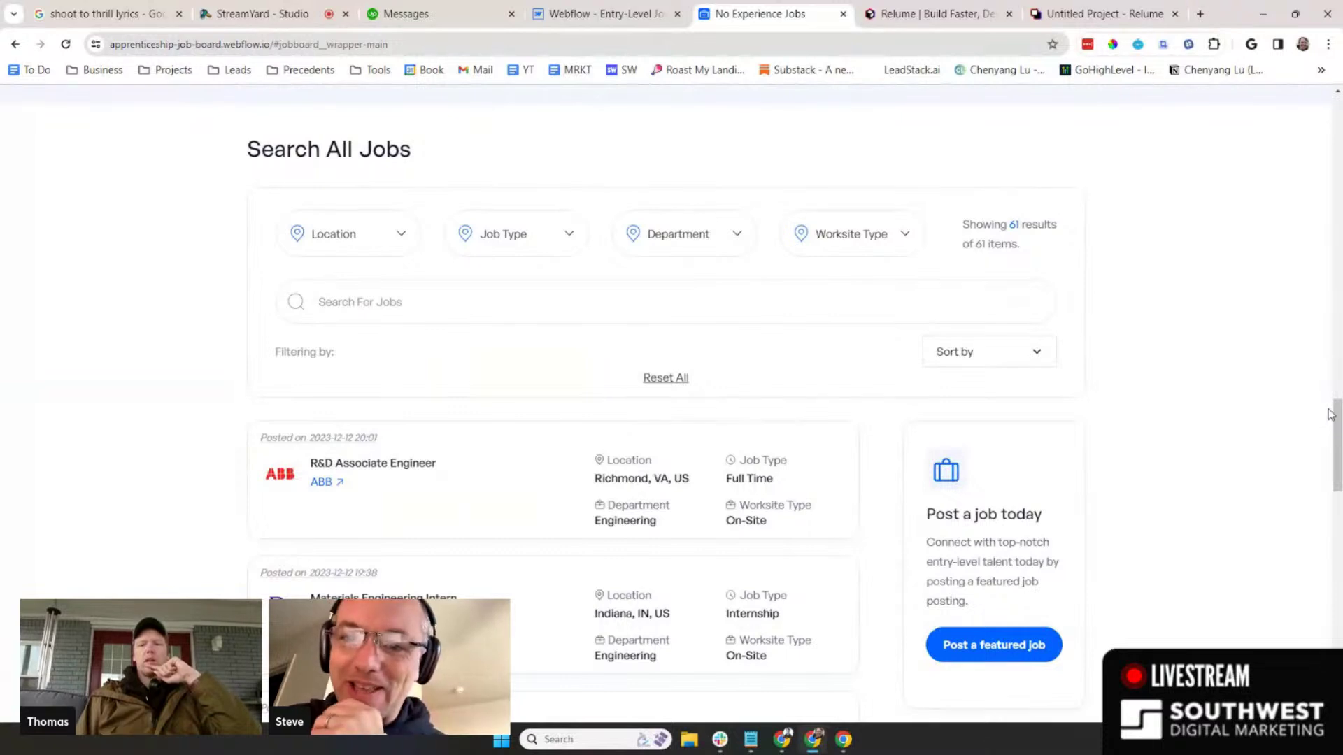
left_click_drag(1330, 414, 1316, 621)
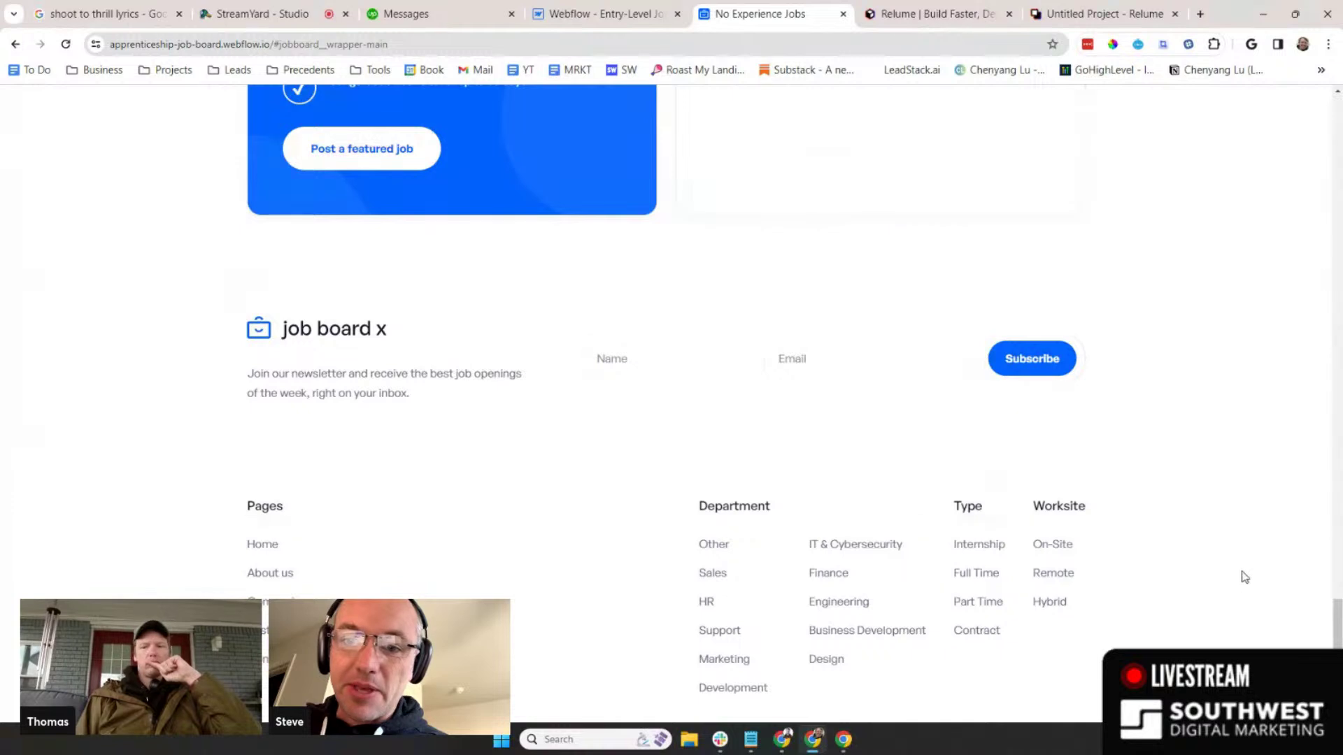
left_click_drag(1337, 633, 1337, 644)
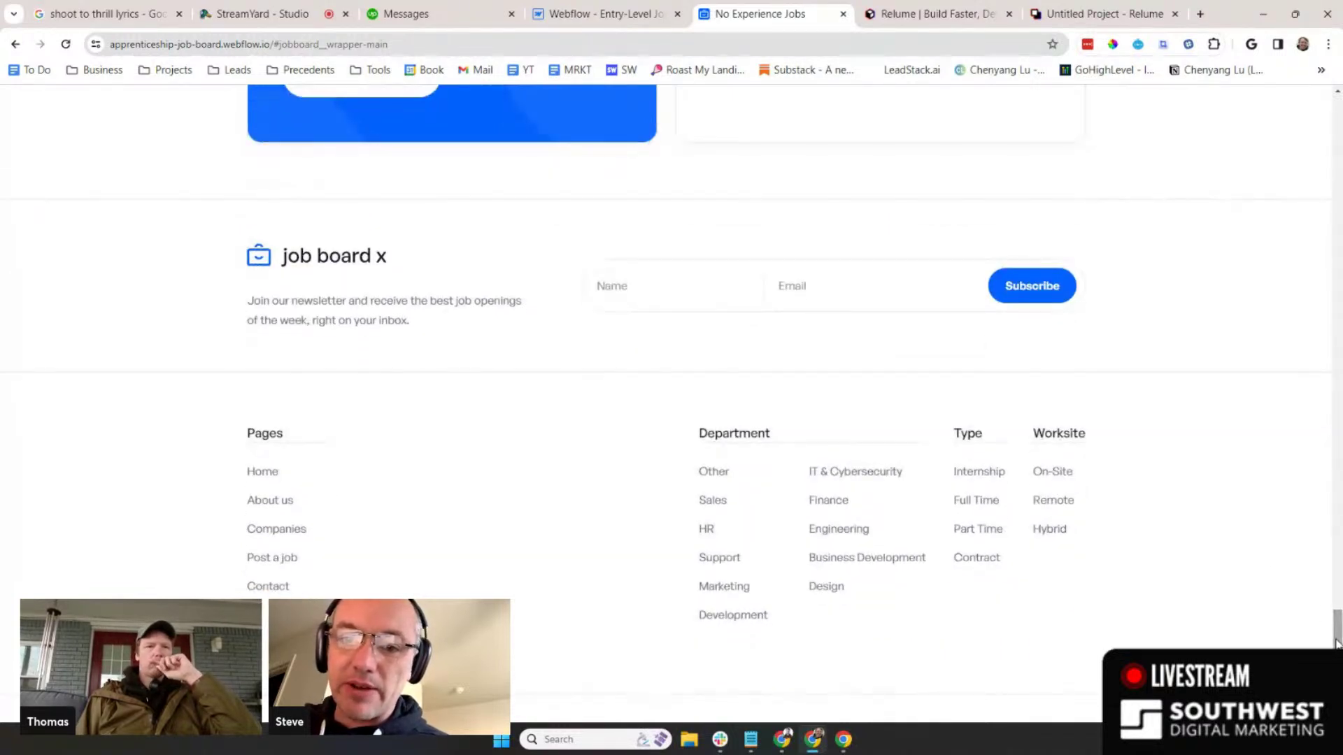
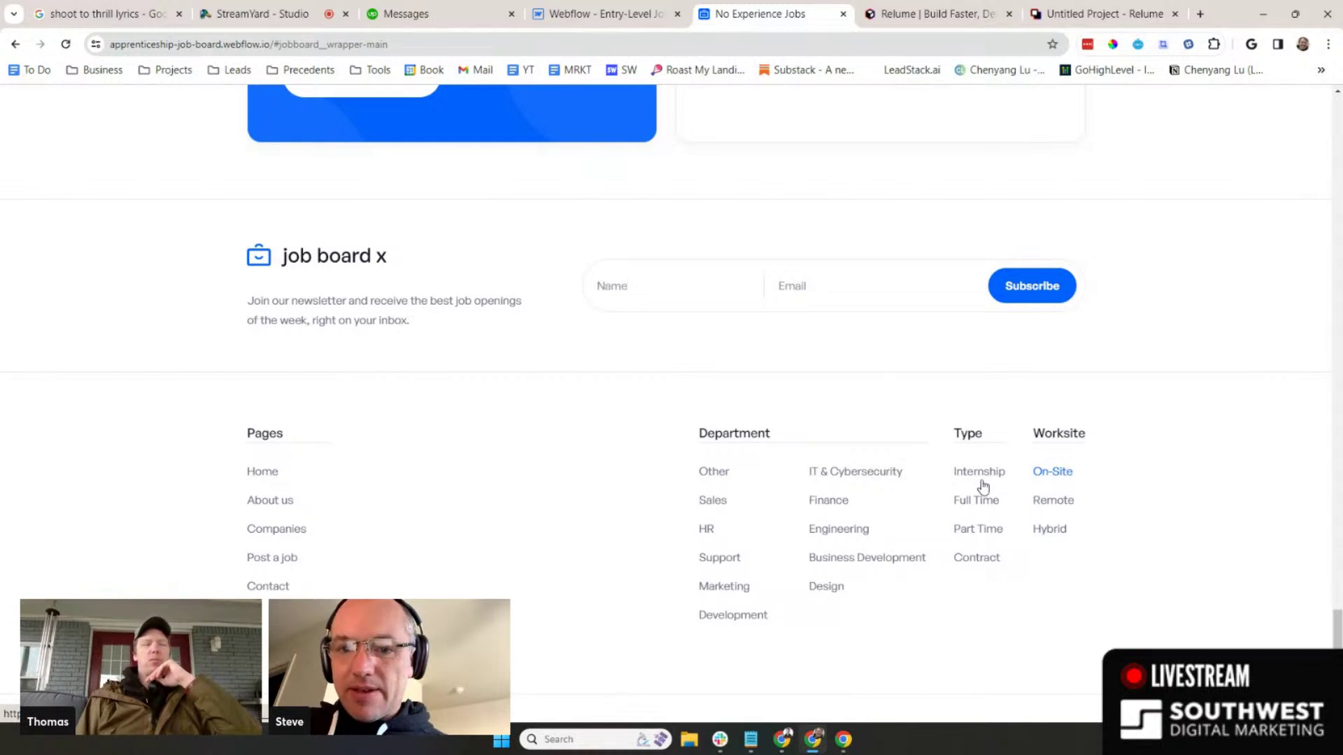
- Switch to the Upwork messages and find the client's request about replacing the footer's Location list with Worksite options
left_click(433, 23)
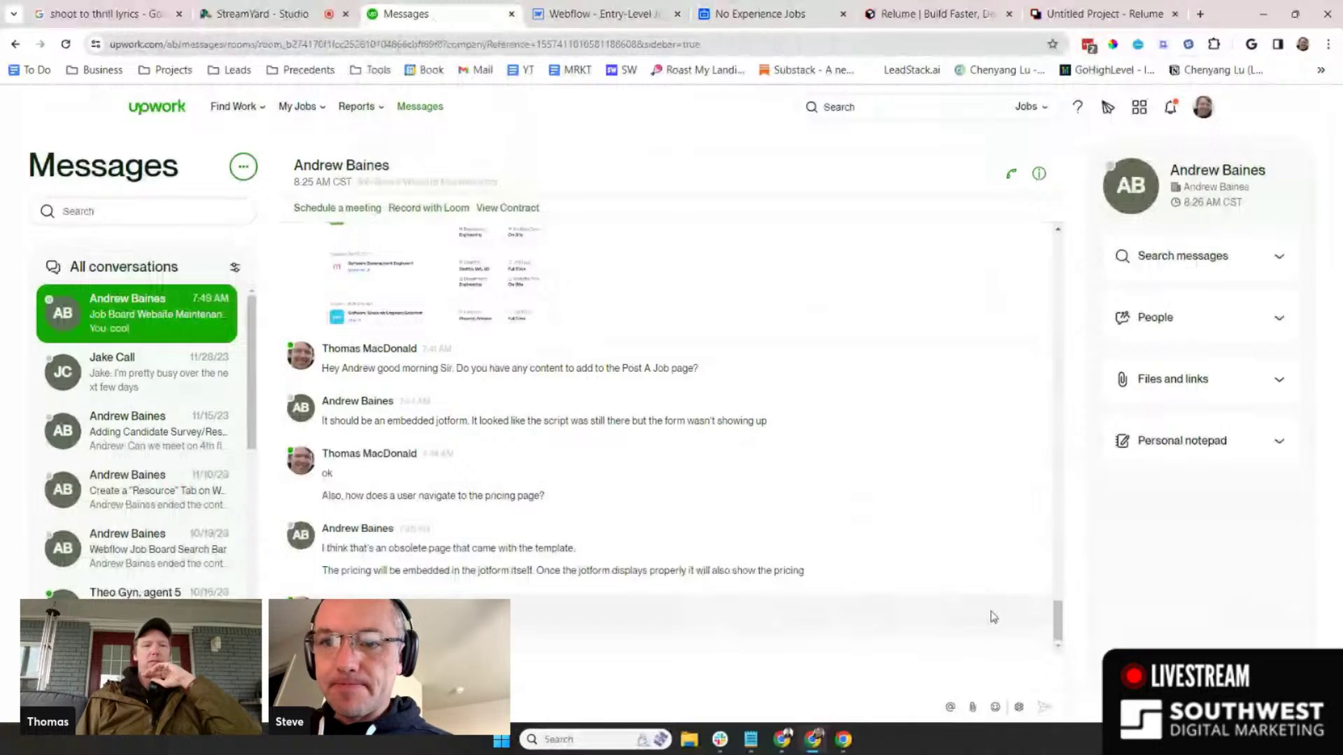
left_click_drag(1057, 622, 1057, 493)
scroll(717, 399, "down", 1)
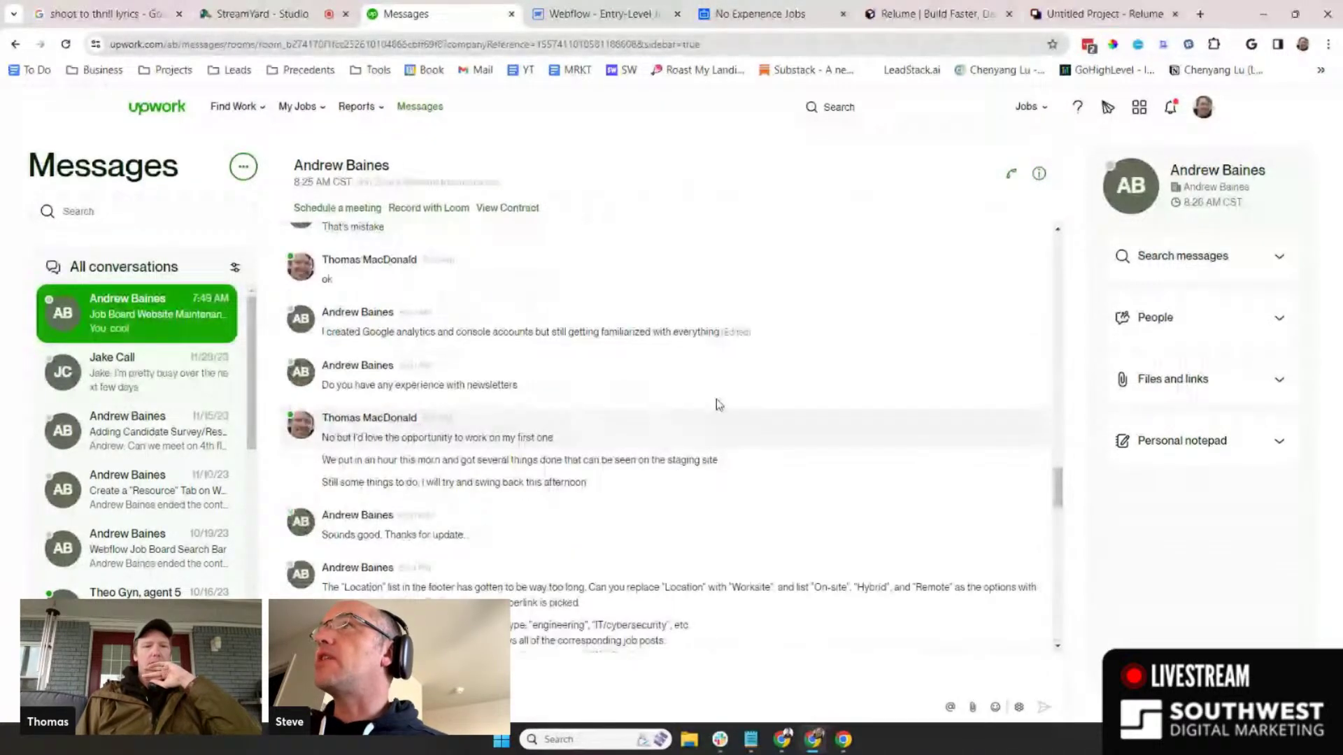
scroll(626, 357, "down", 2)
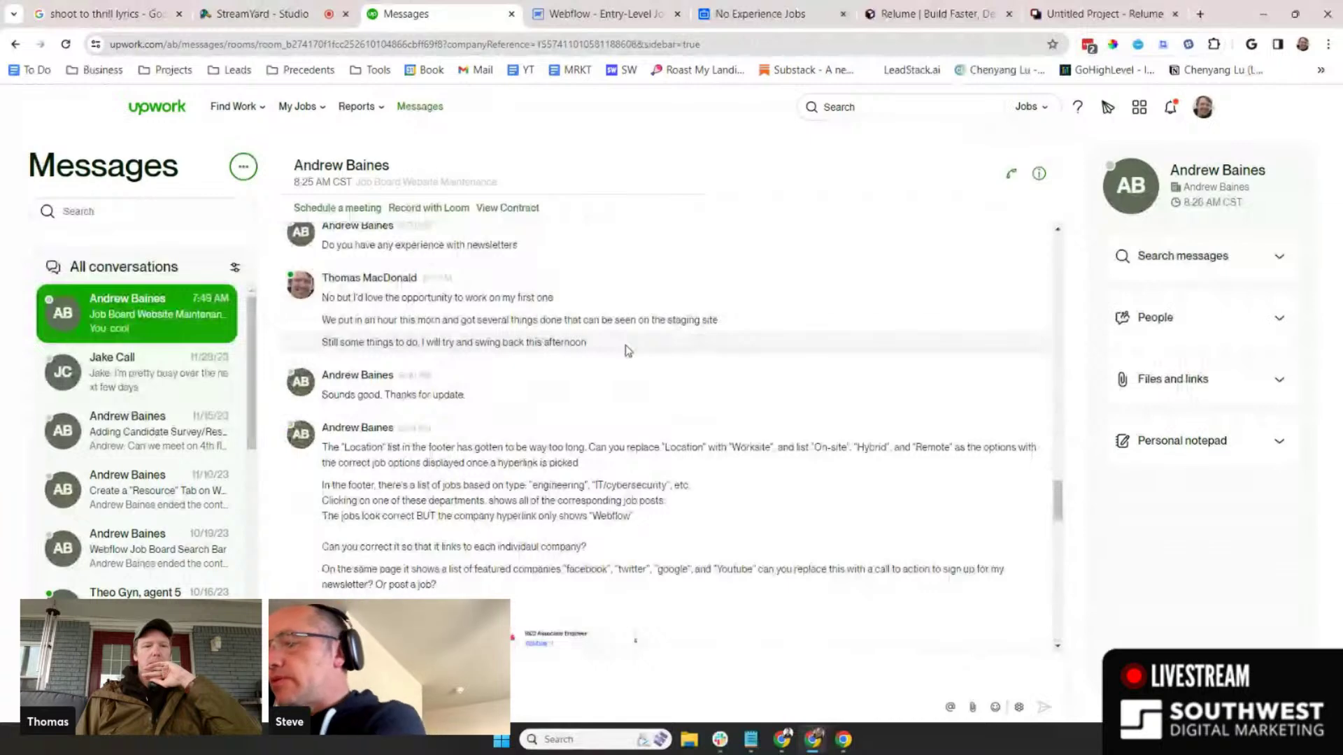
- Read the client's request about department company links, then open the footer's Engineering department page on the job board and look through it
scroll(626, 345, "down", 2)
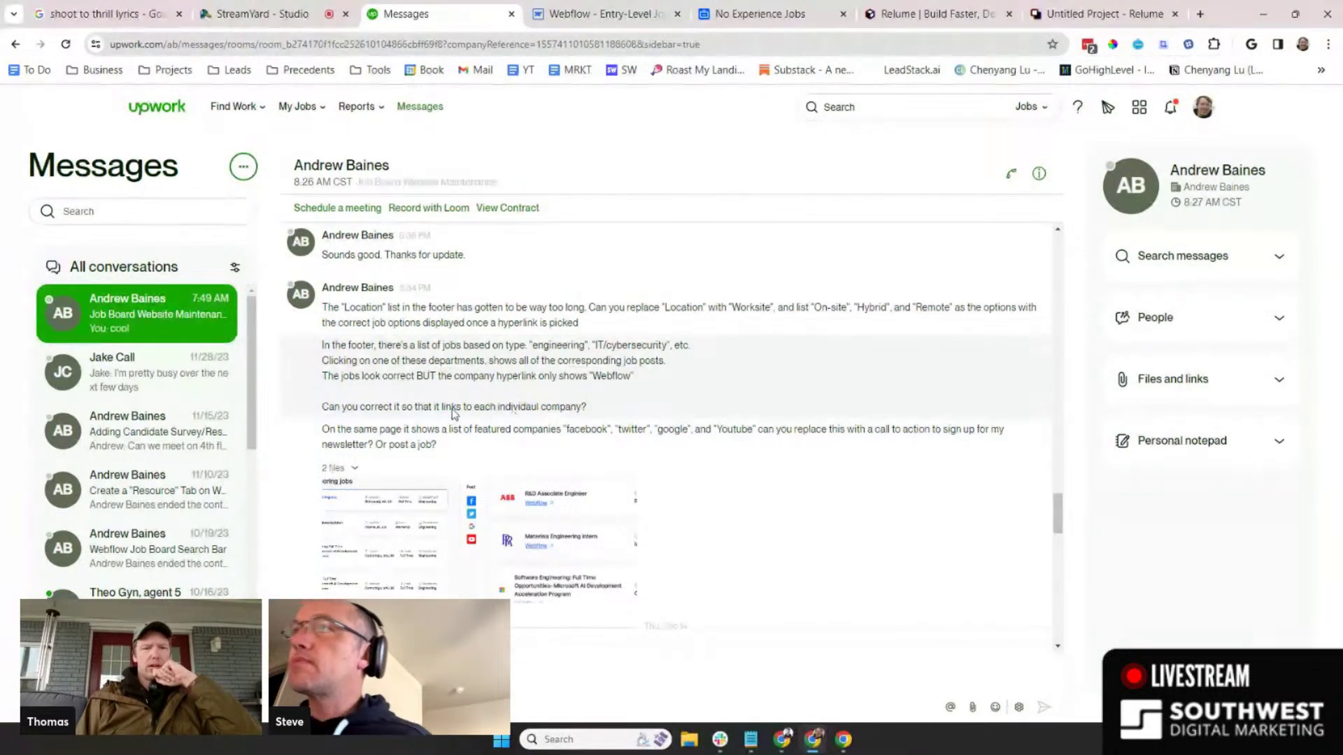
left_click(625, 13)
left_click(760, 13)
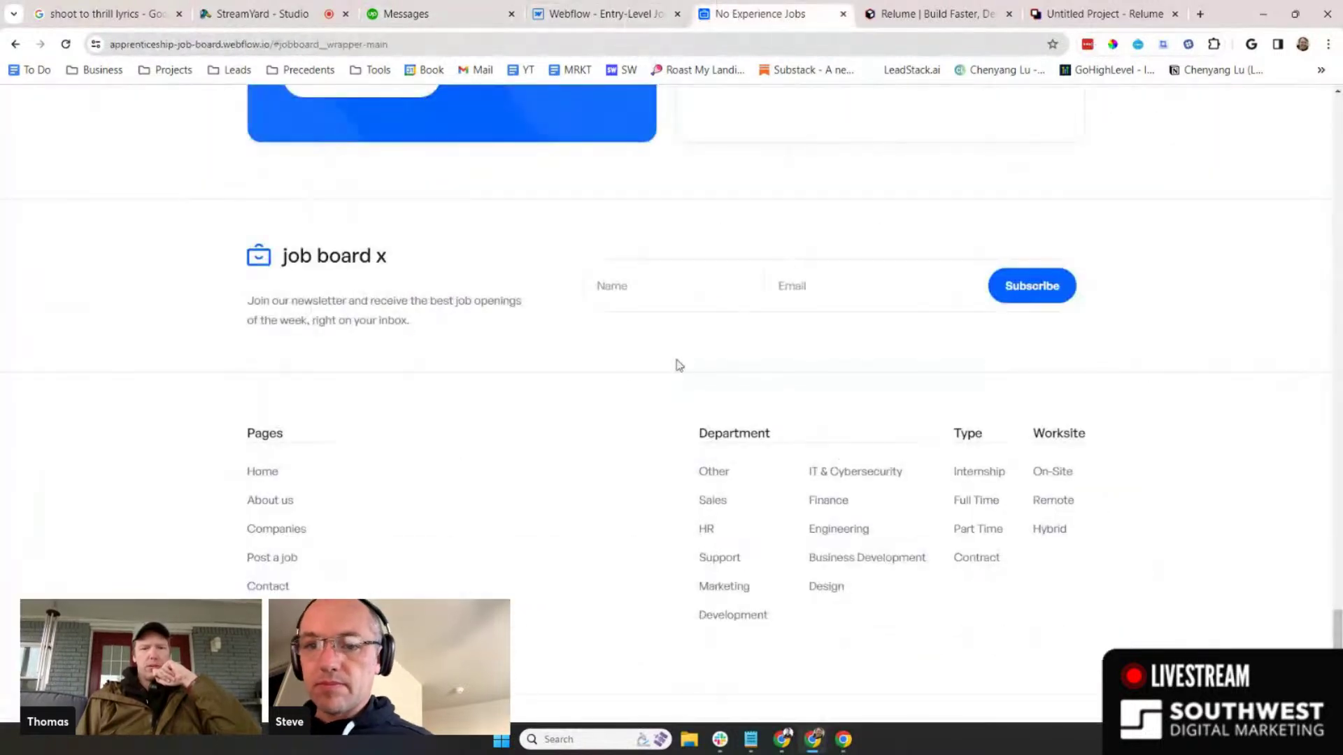
left_click(835, 536)
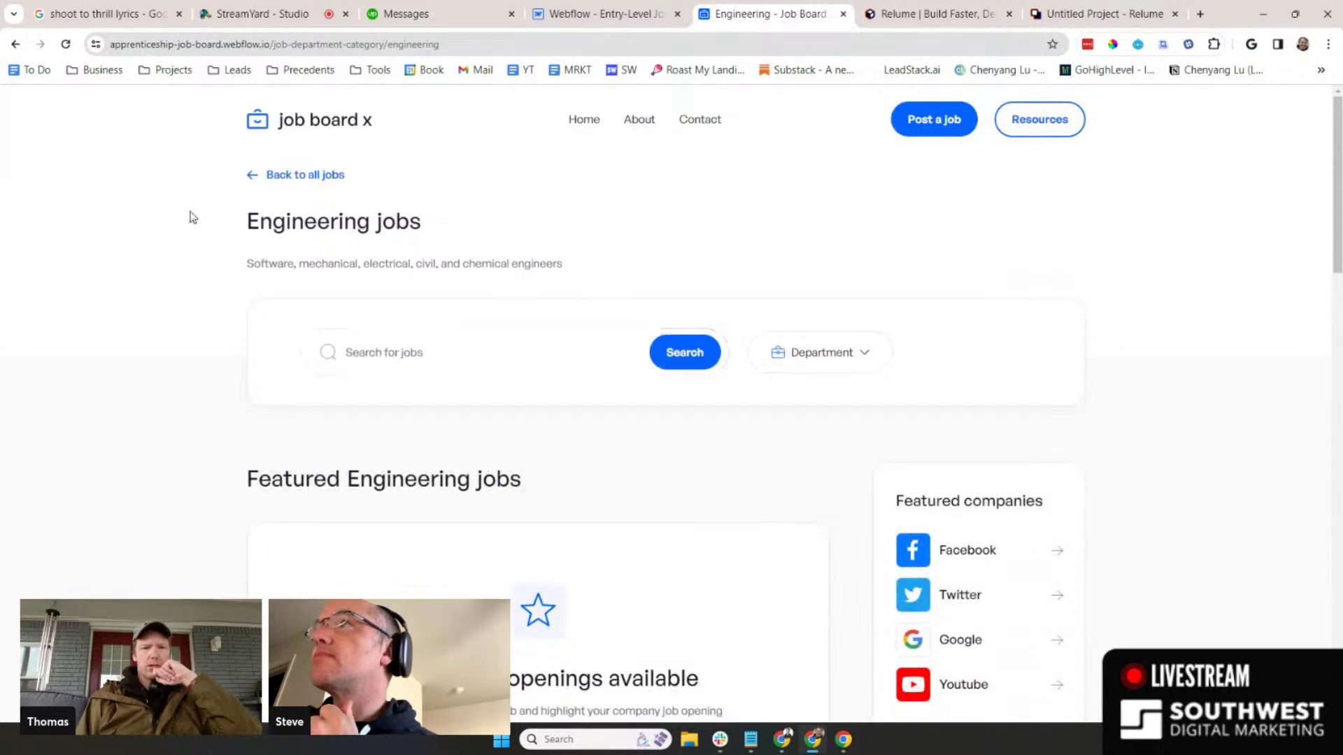
scroll(192, 217, "down", 1)
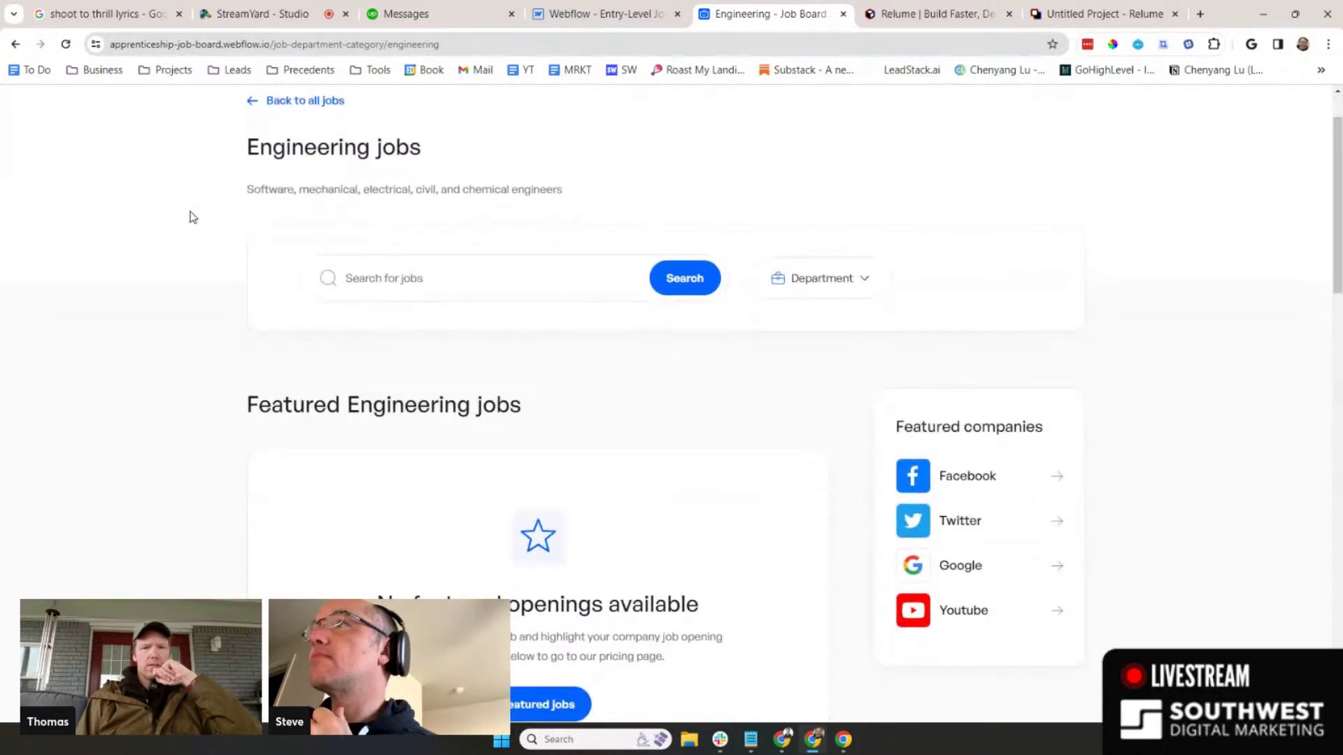
scroll(192, 217, "down", 2)
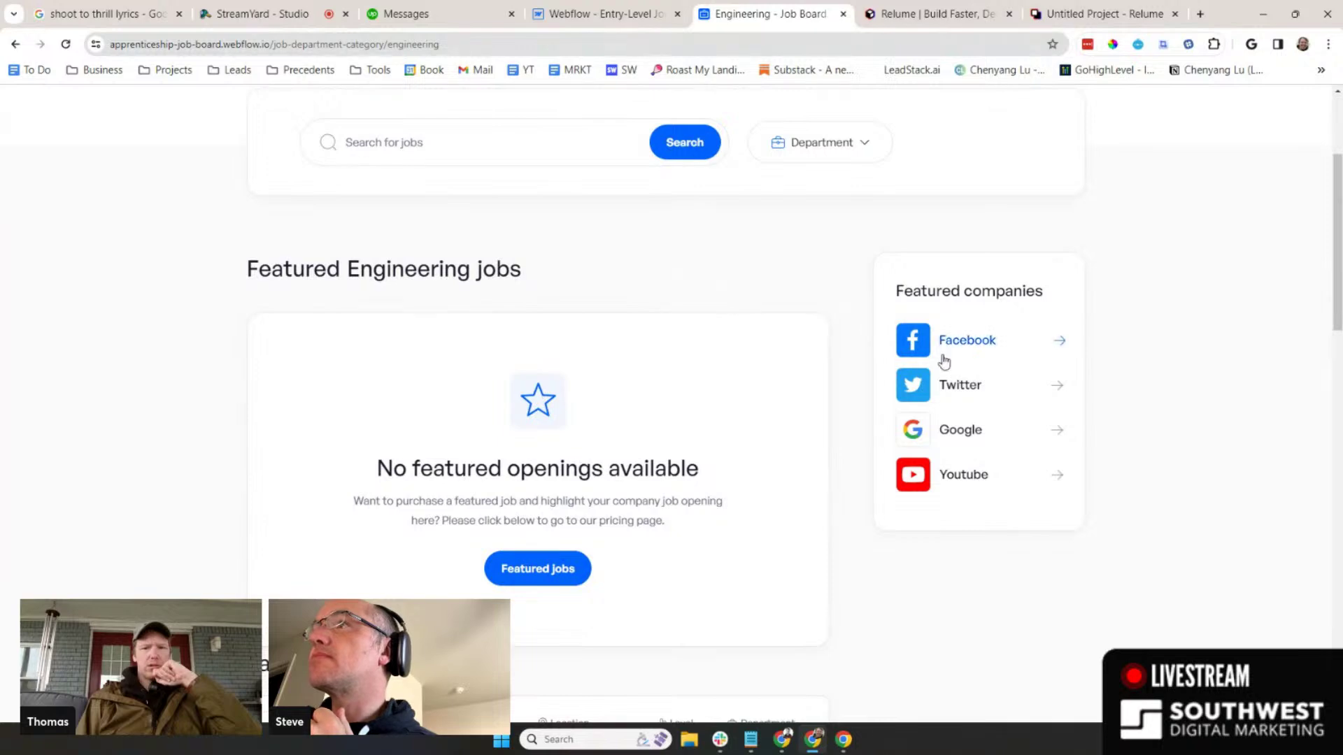
scroll(321, 322, "down", 3)
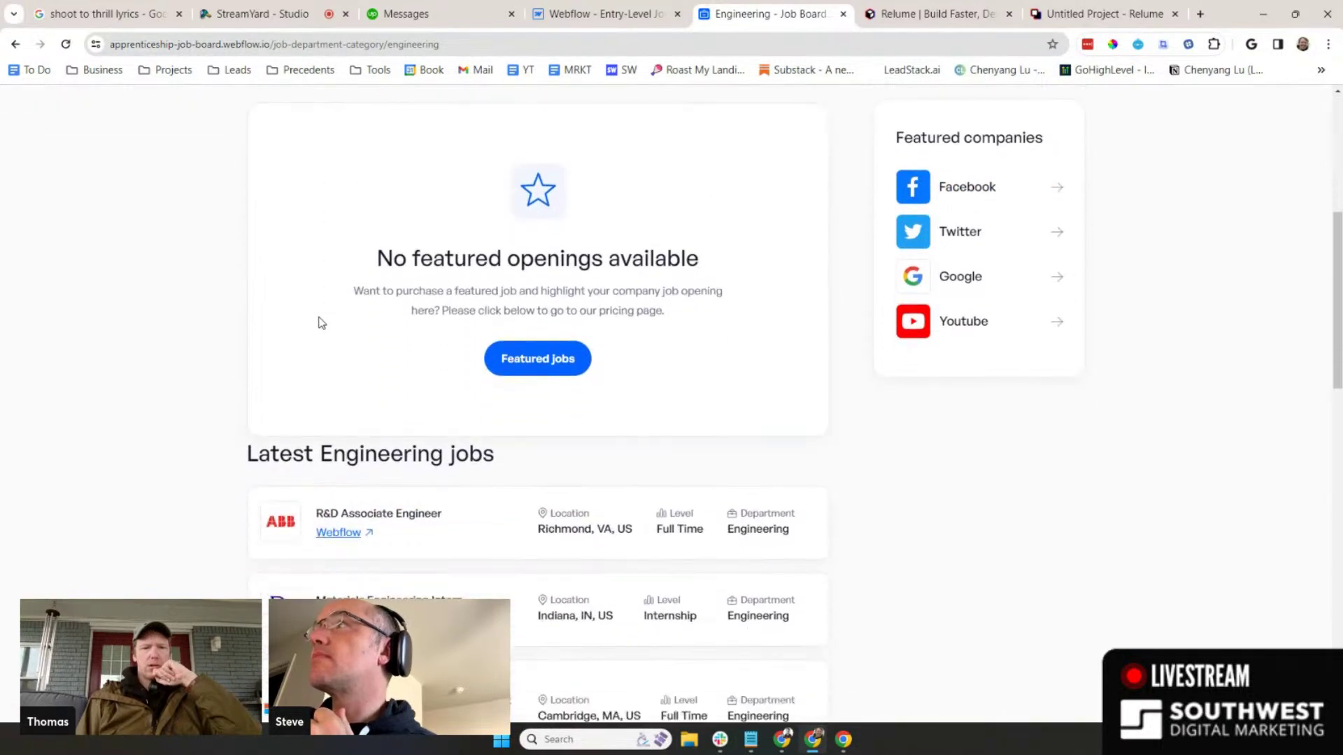
scroll(321, 323, "down", 9)
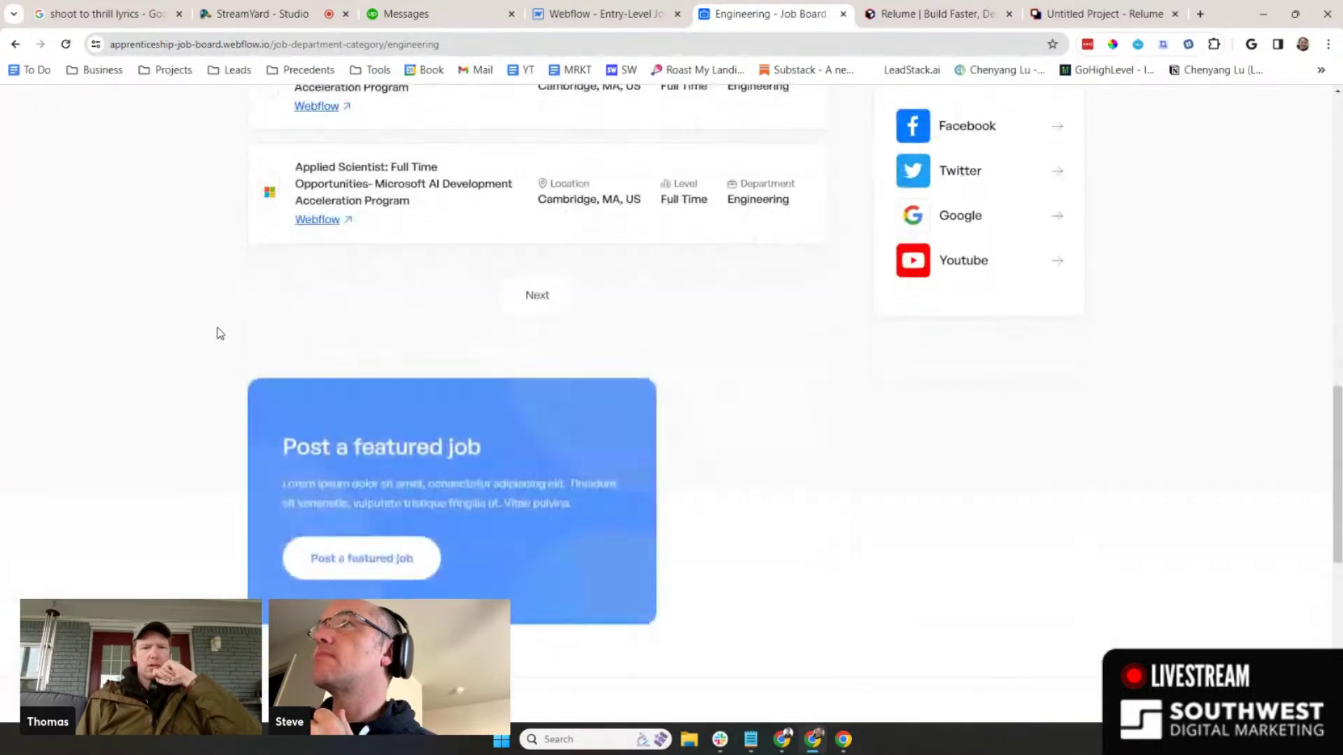
scroll(219, 334, "down", 8)
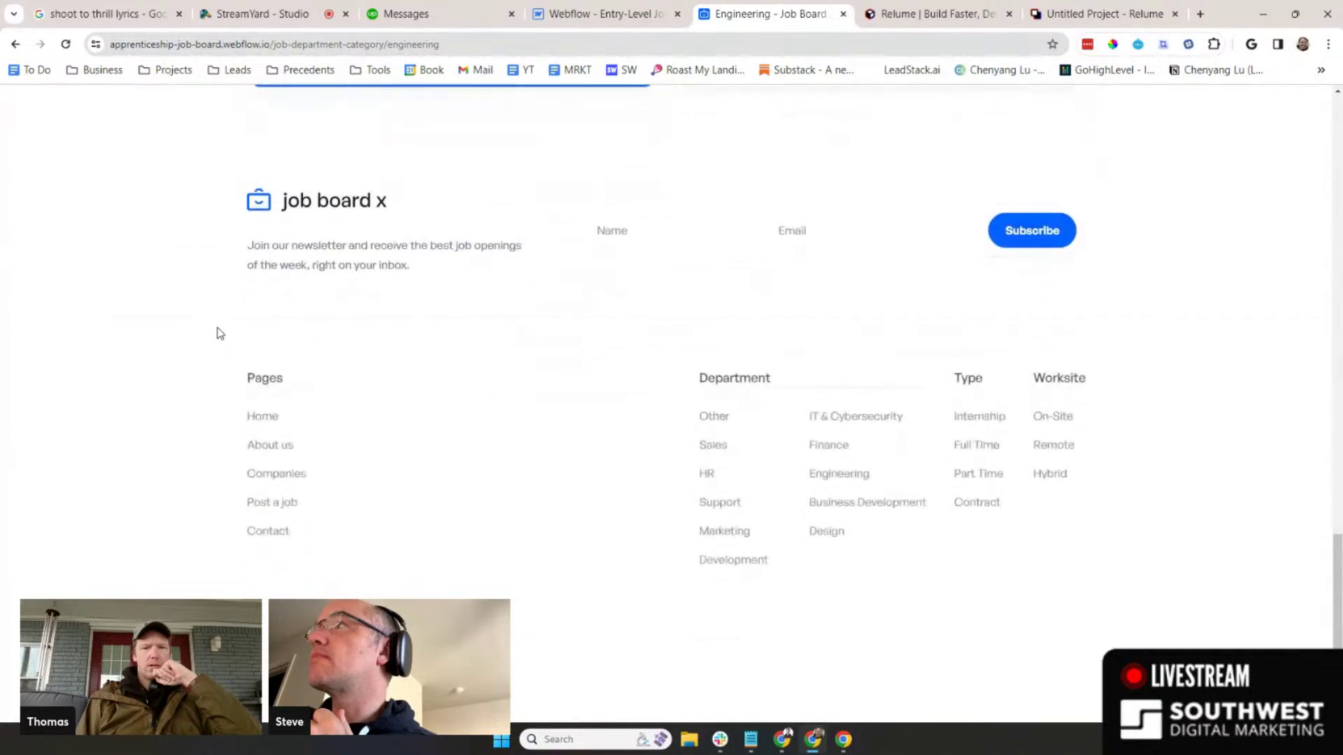
- Check the client's message again and compare it with the company links under Latest Engineering jobs on the job board
left_click(600, 14)
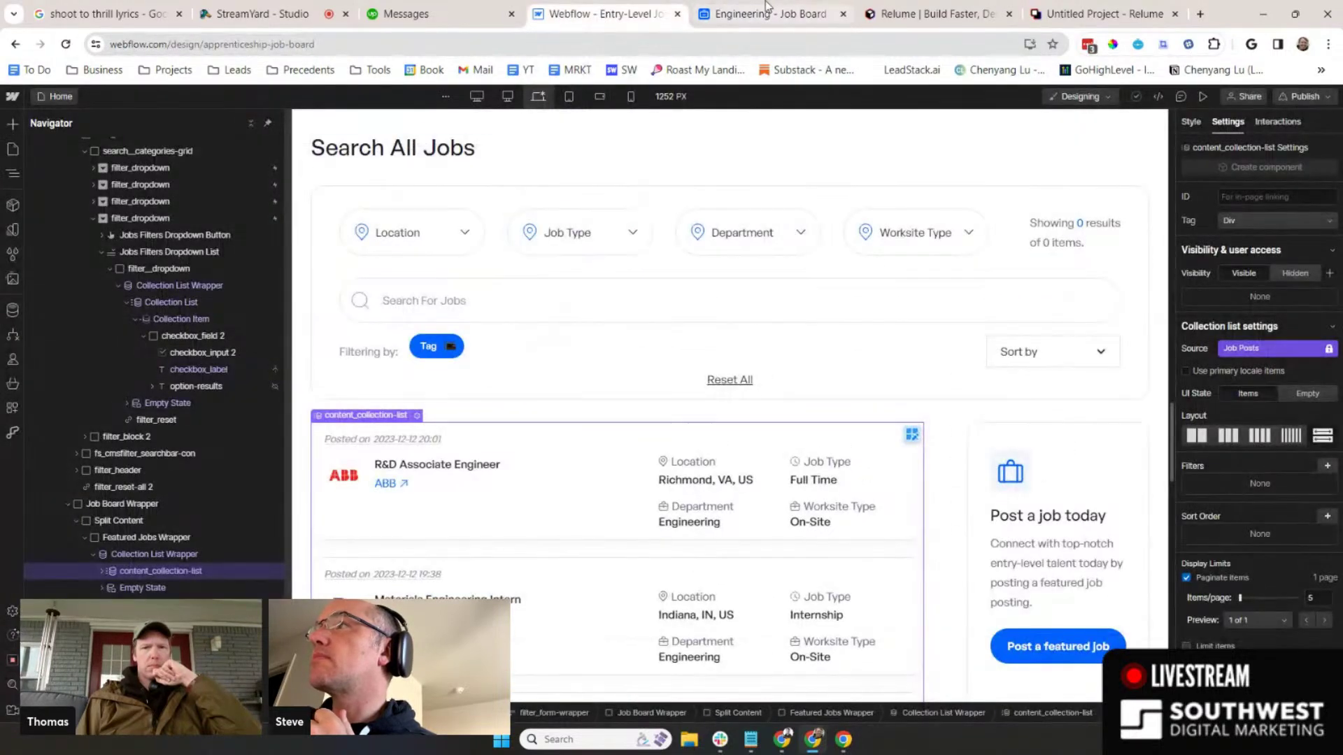
left_click(767, 13)
left_click(420, 14)
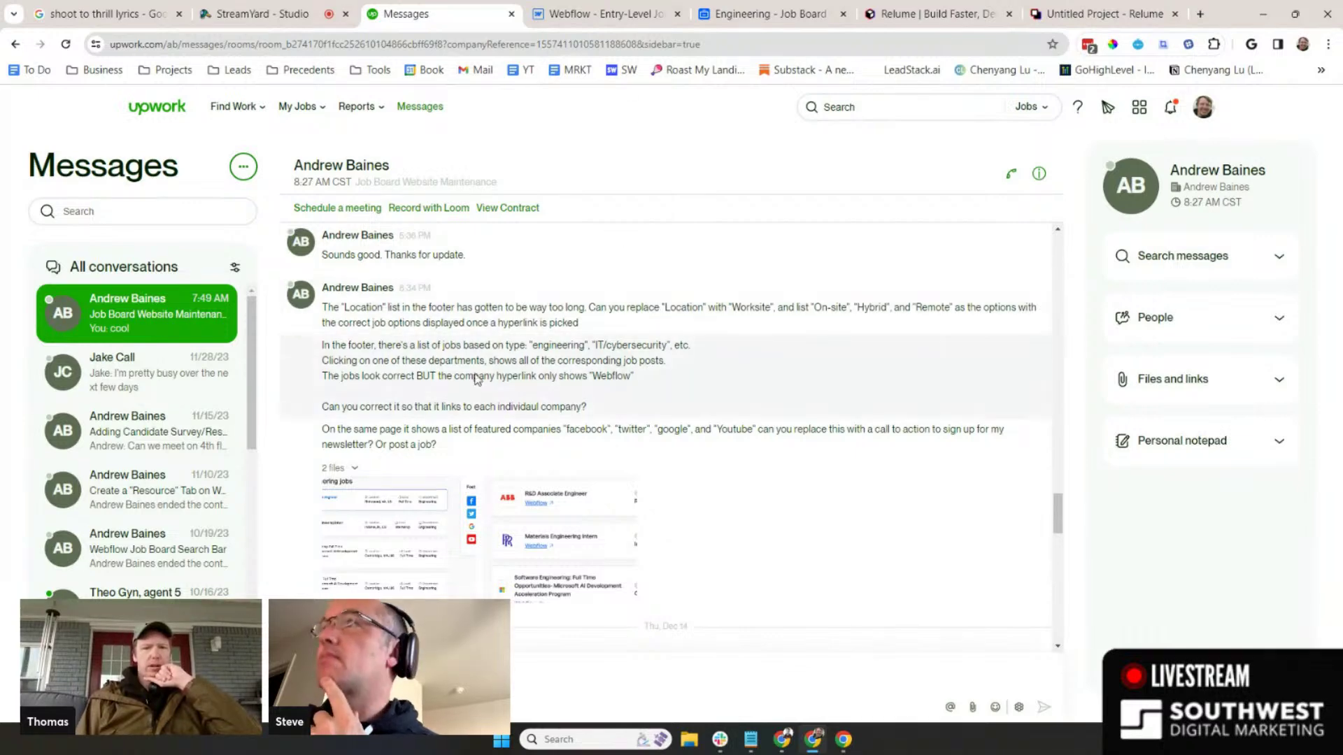
left_click(762, 10)
scroll(570, 354, "up", 5)
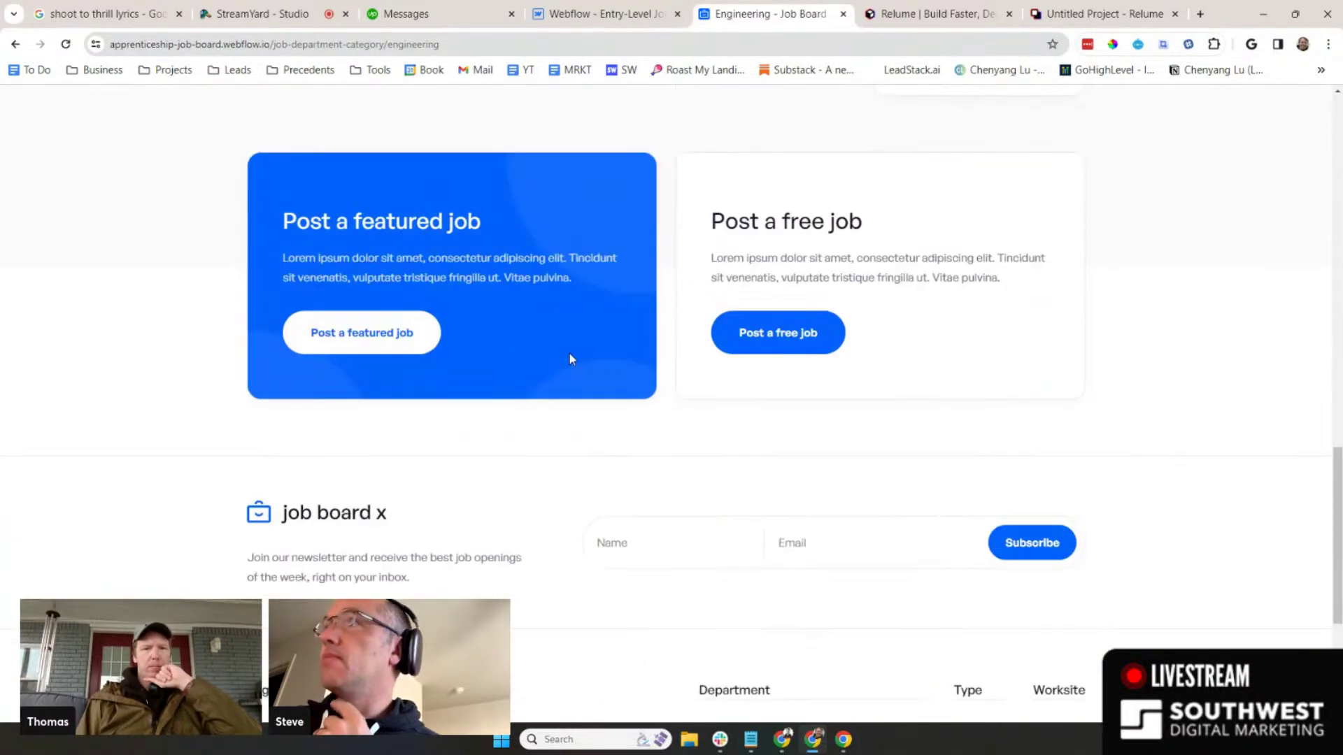
scroll(571, 354, "up", 3)
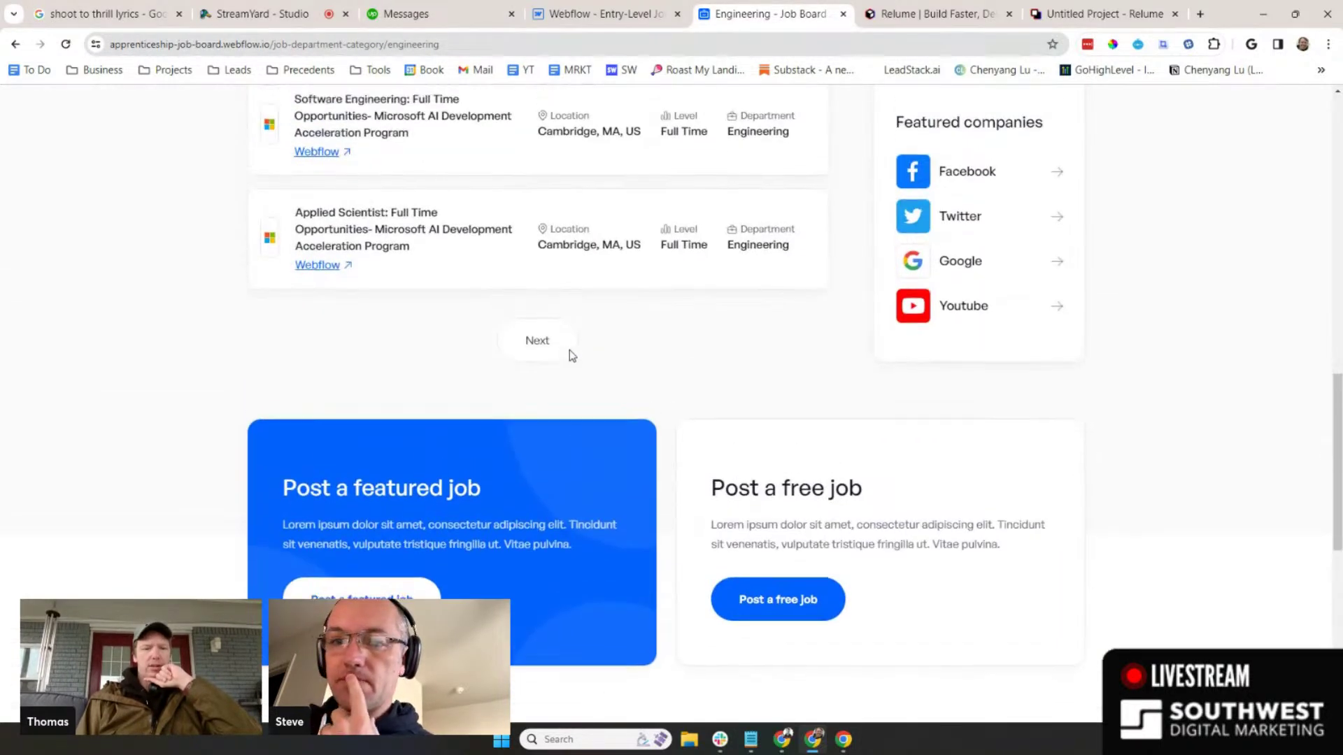
scroll(571, 356, "up", 3)
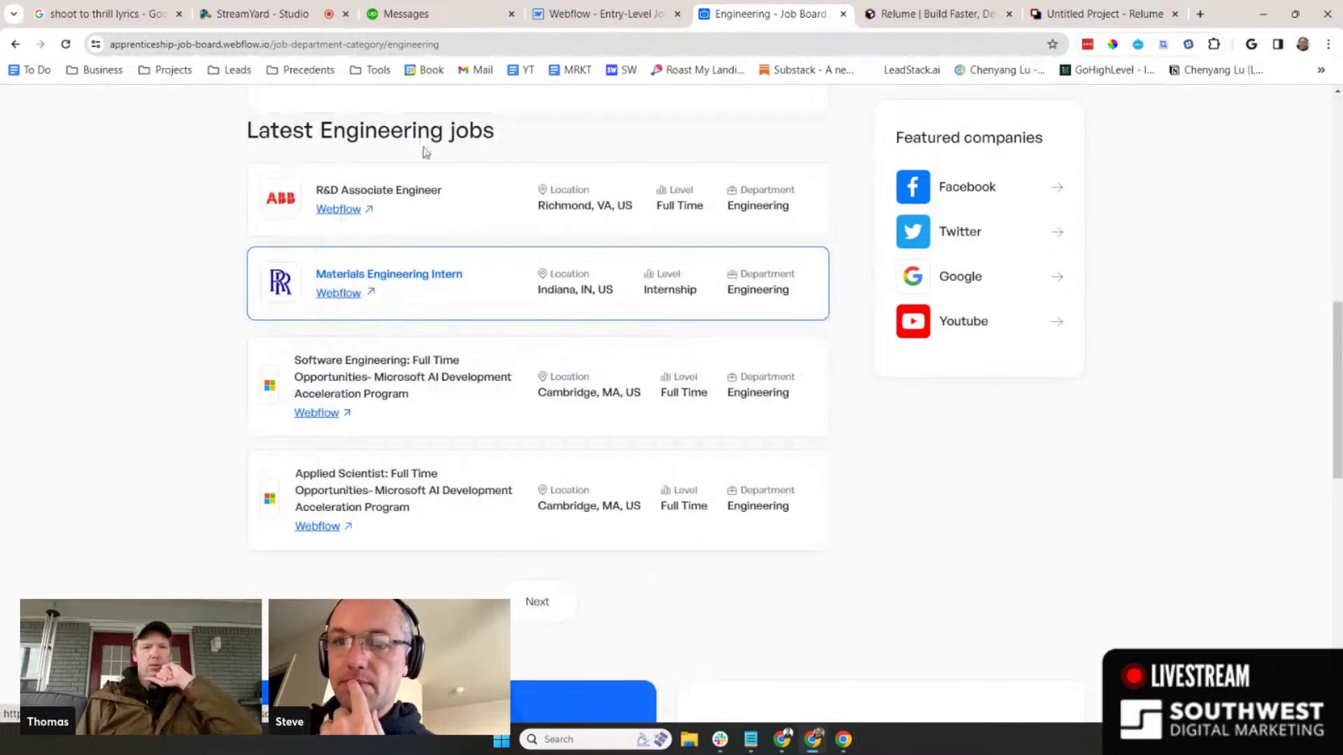
- Return to the Upwork messages, reread the company link and featured companies requests, and open the attached screenshot of the engineering jobs
mouse_move(461, 12)
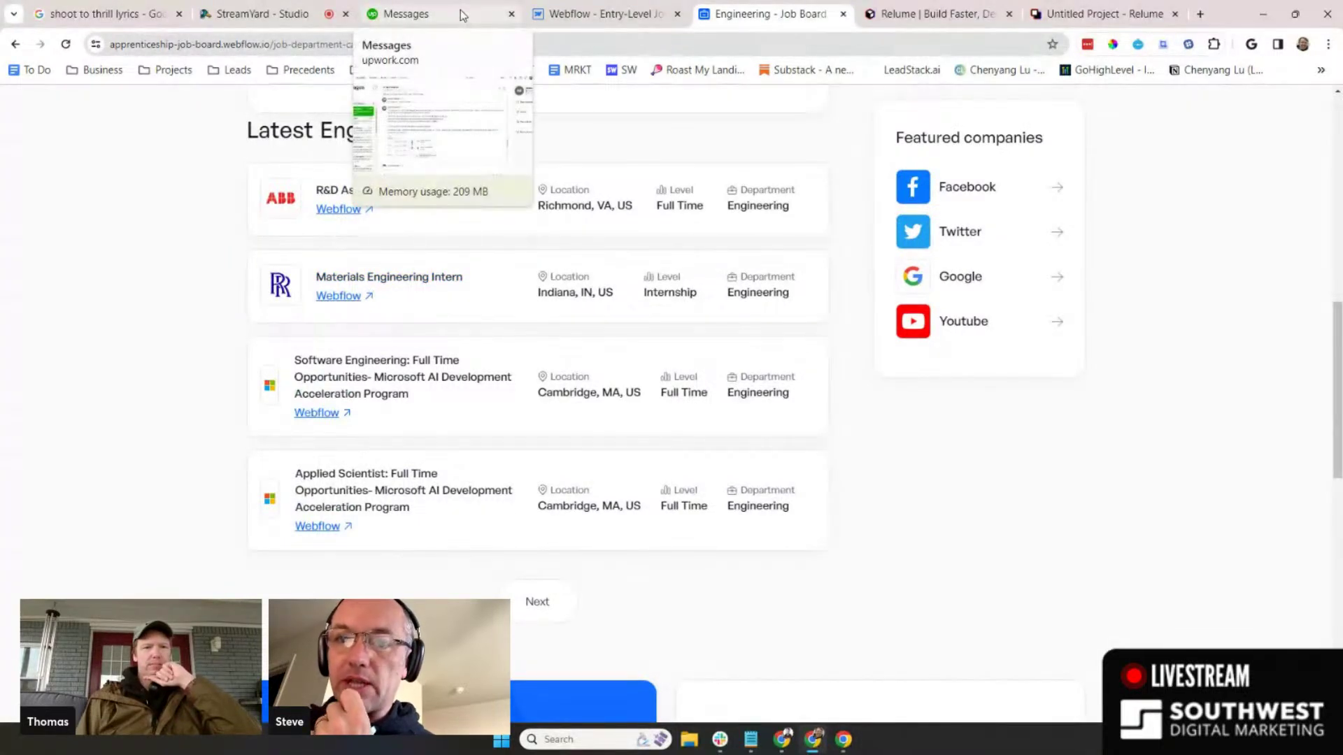
left_click(460, 11)
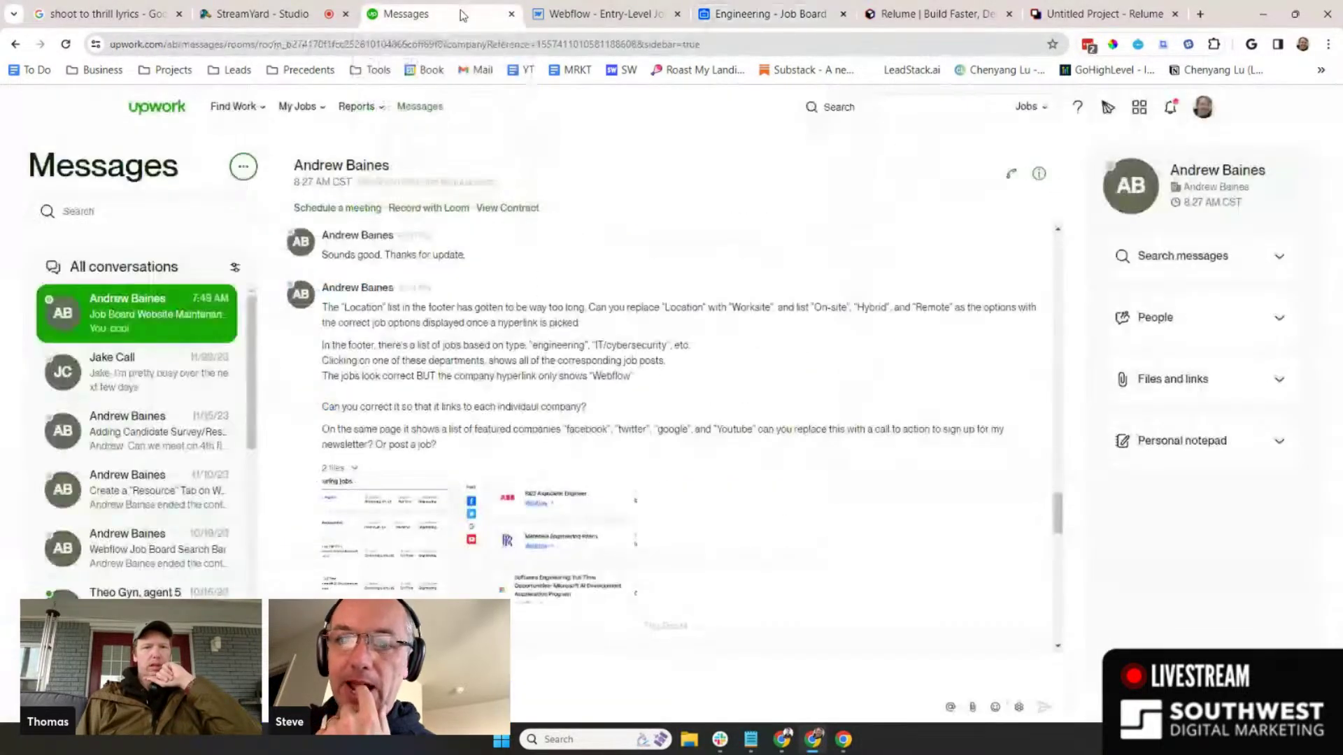
scroll(487, 341, "down", 1)
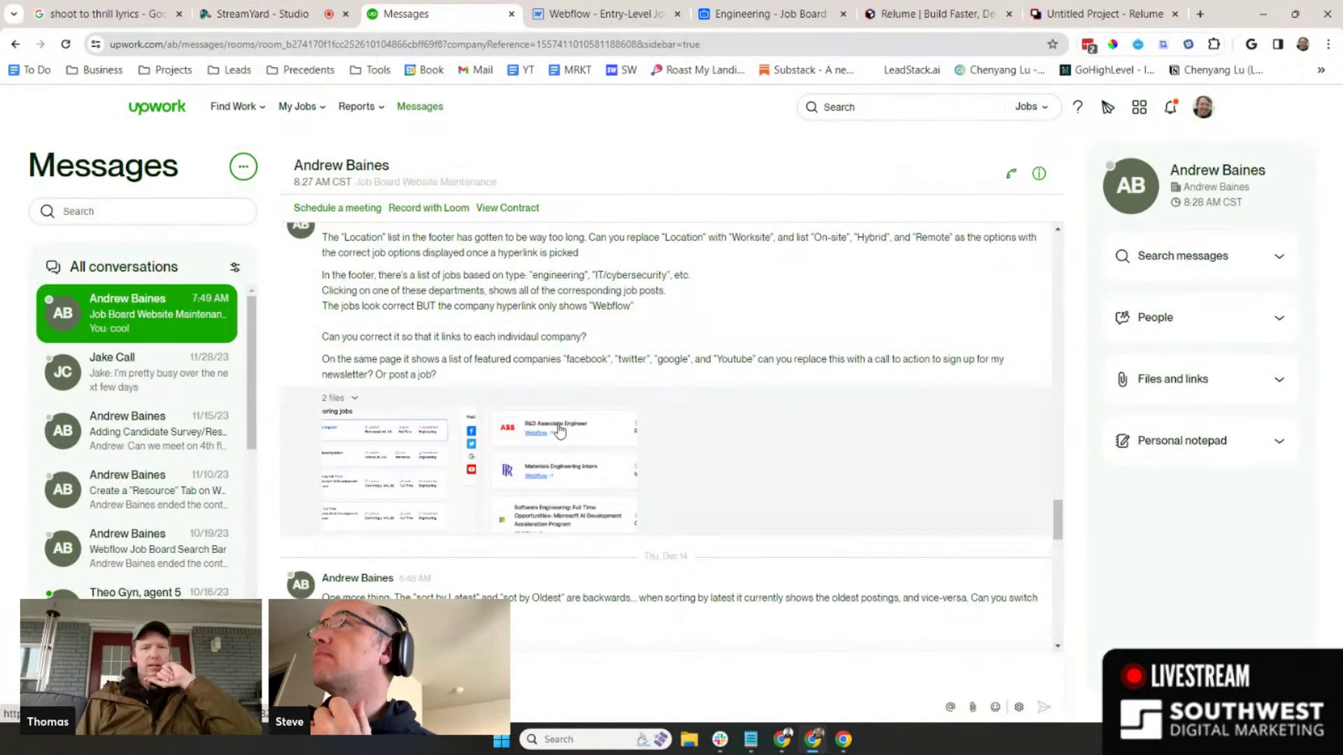
scroll(434, 365, "down", 1)
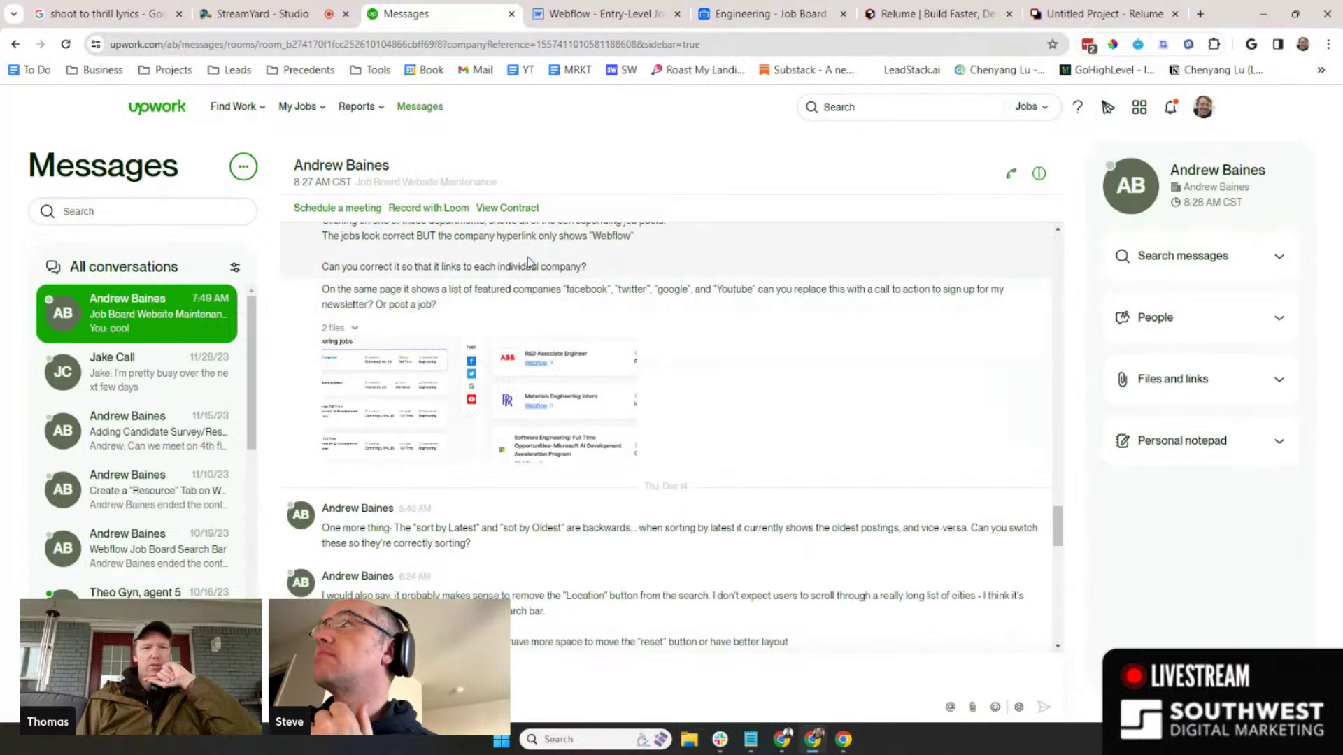
scroll(558, 380, "up", 1)
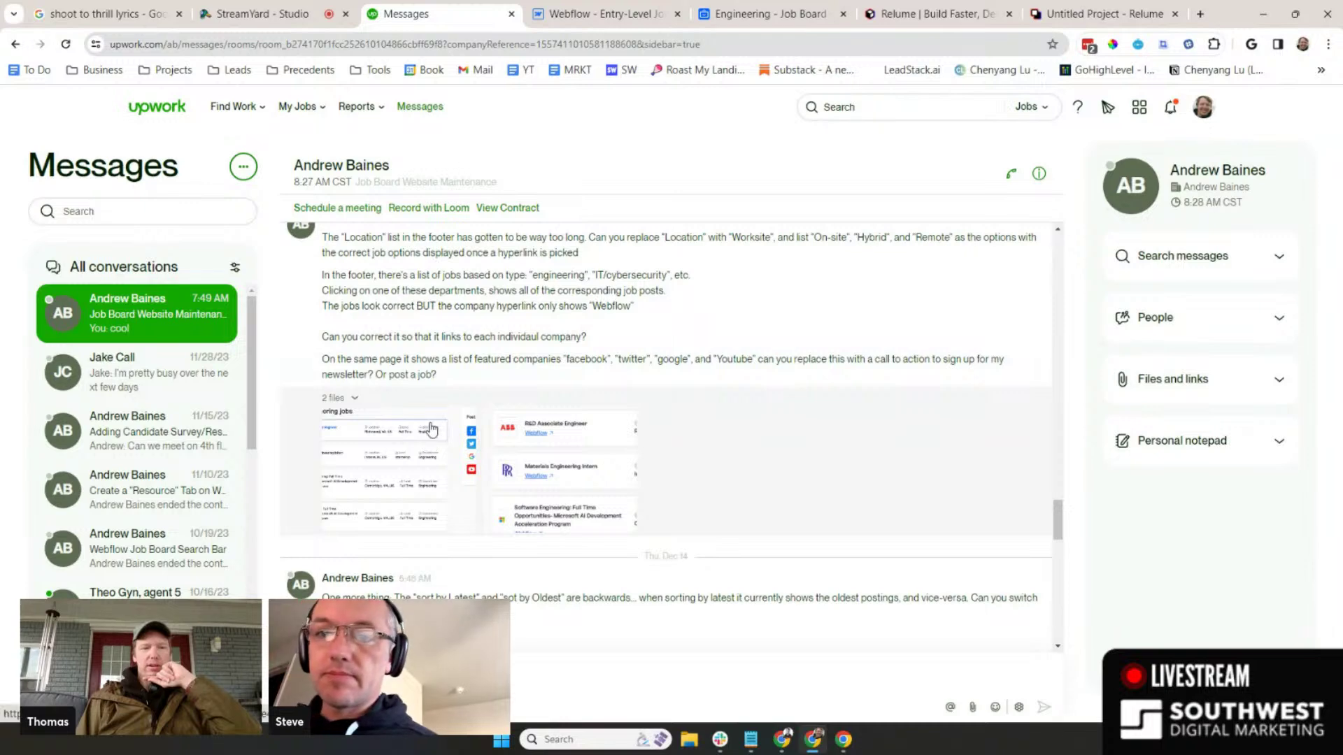
scroll(438, 406, "down", 2)
scroll(437, 358, "up", 1)
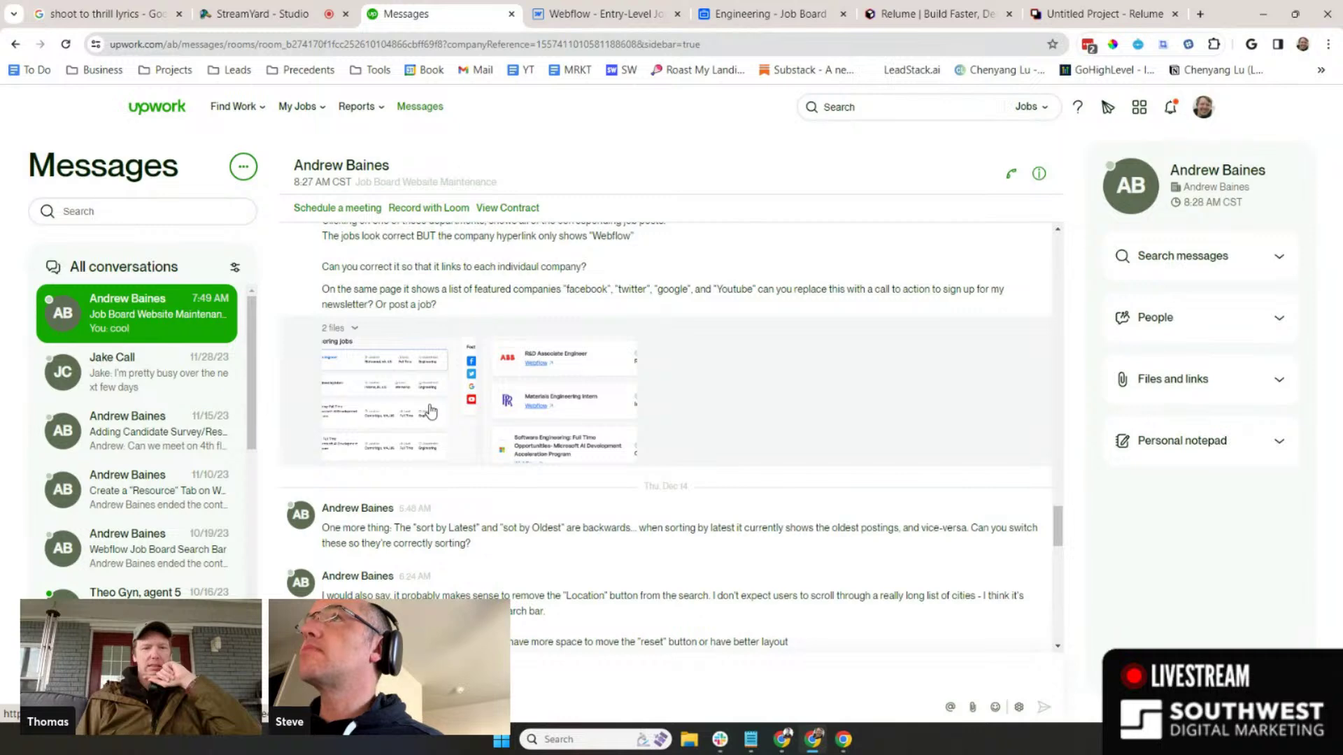
left_click(521, 400)
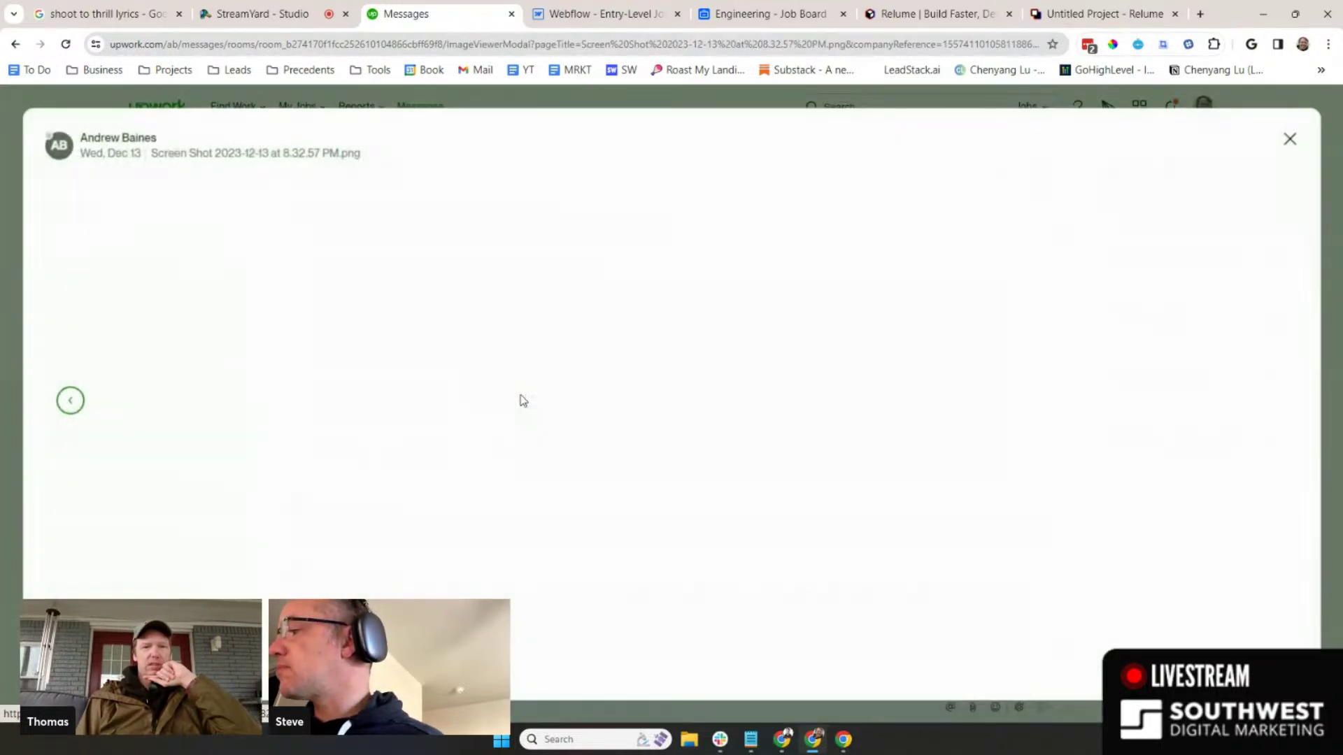
- Compare the Engineering page's Featured companies box with the home page's Post a job today card
left_click(603, 16)
left_click(749, 17)
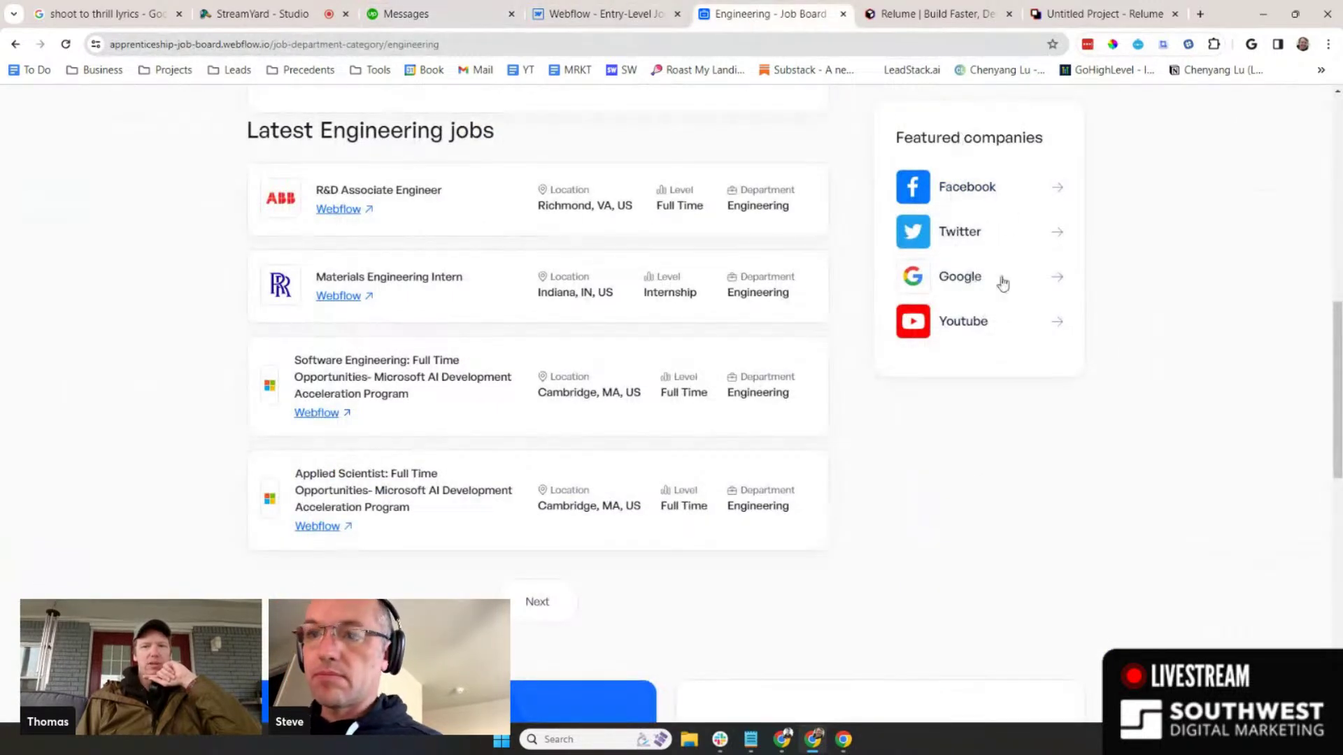
scroll(1022, 317, "up", 10)
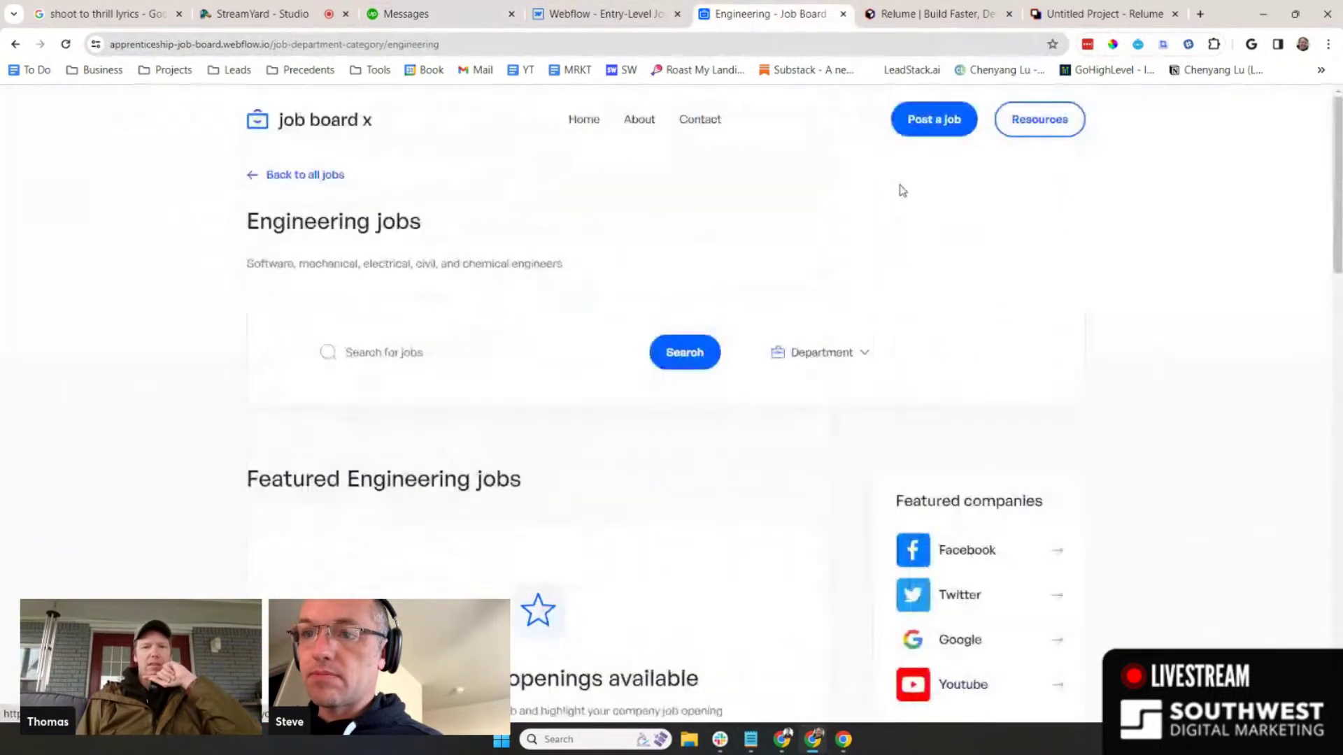
left_click(584, 120)
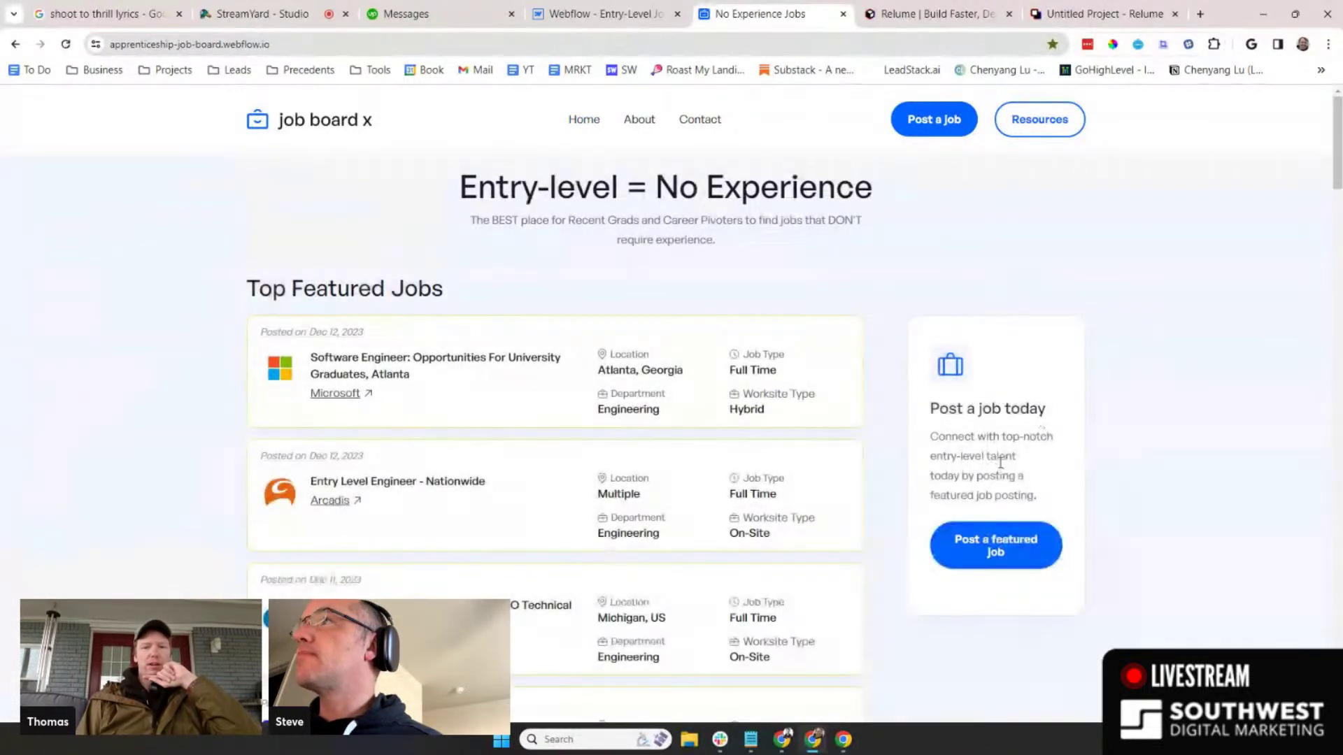
key("alt+Left")
scroll(1073, 461, "down", 2)
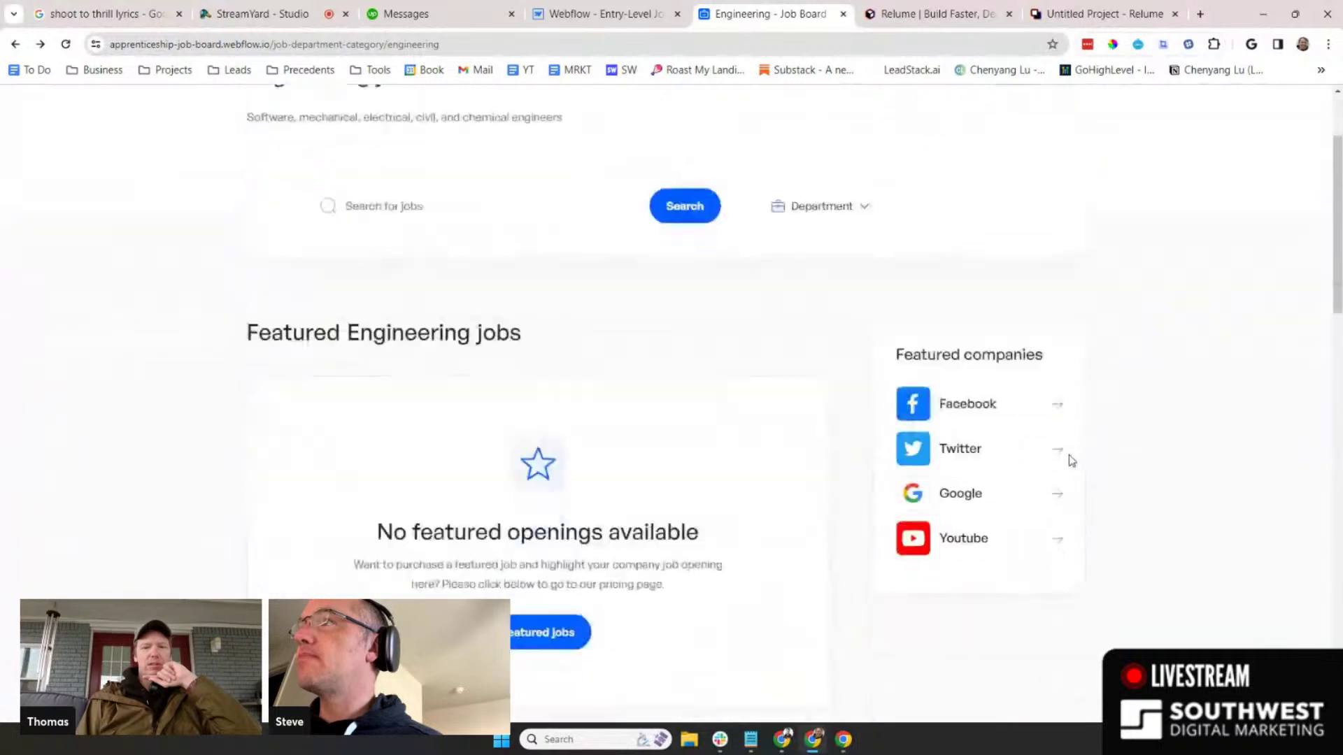
- Close the client's screenshot in Upwork and read the requests about reversed sorting and removing the Location button from the search
left_click(430, 13)
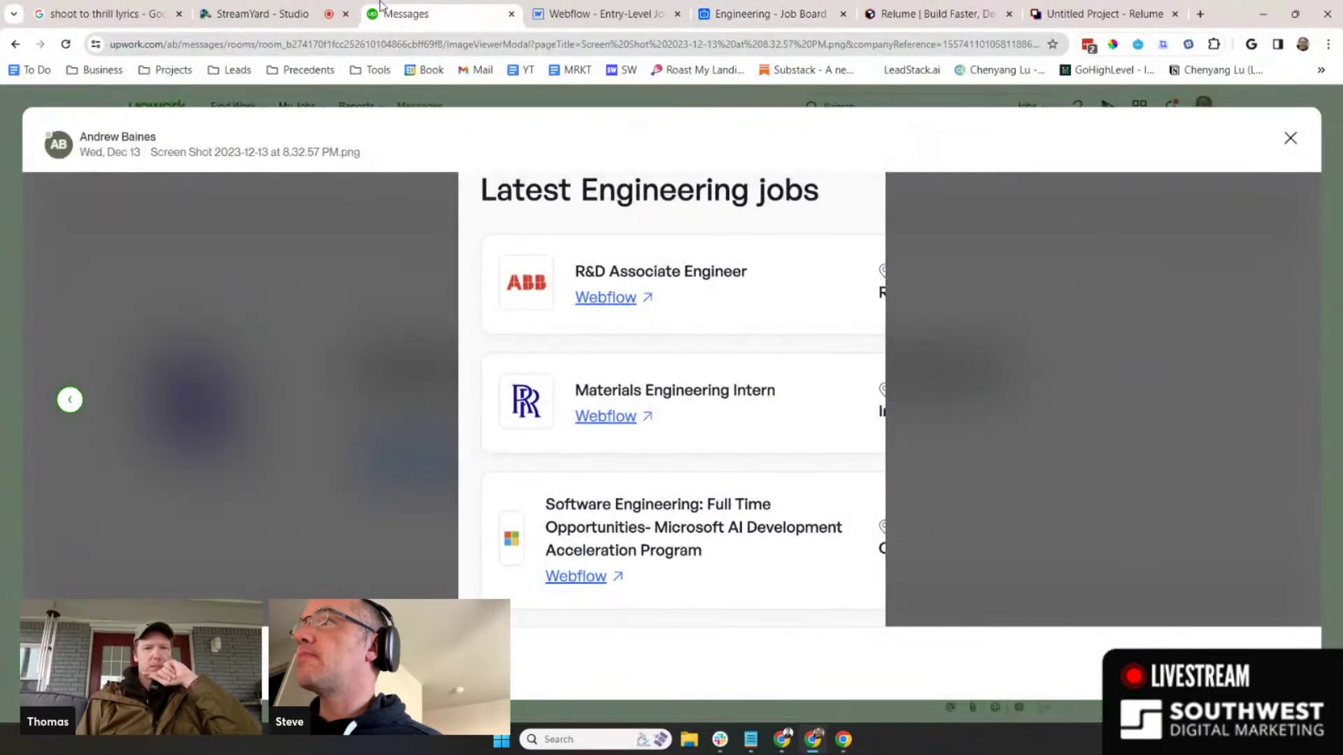
left_click(1291, 138)
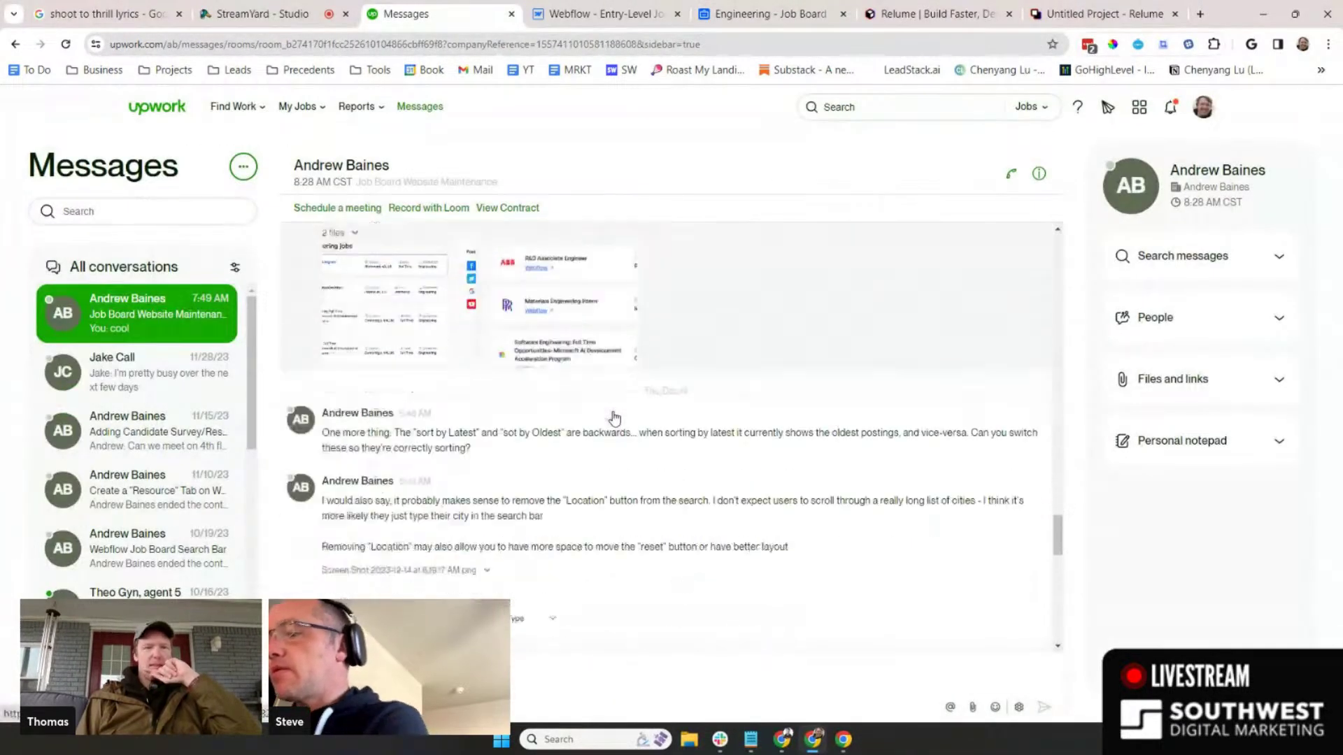
scroll(615, 418, "down", 2)
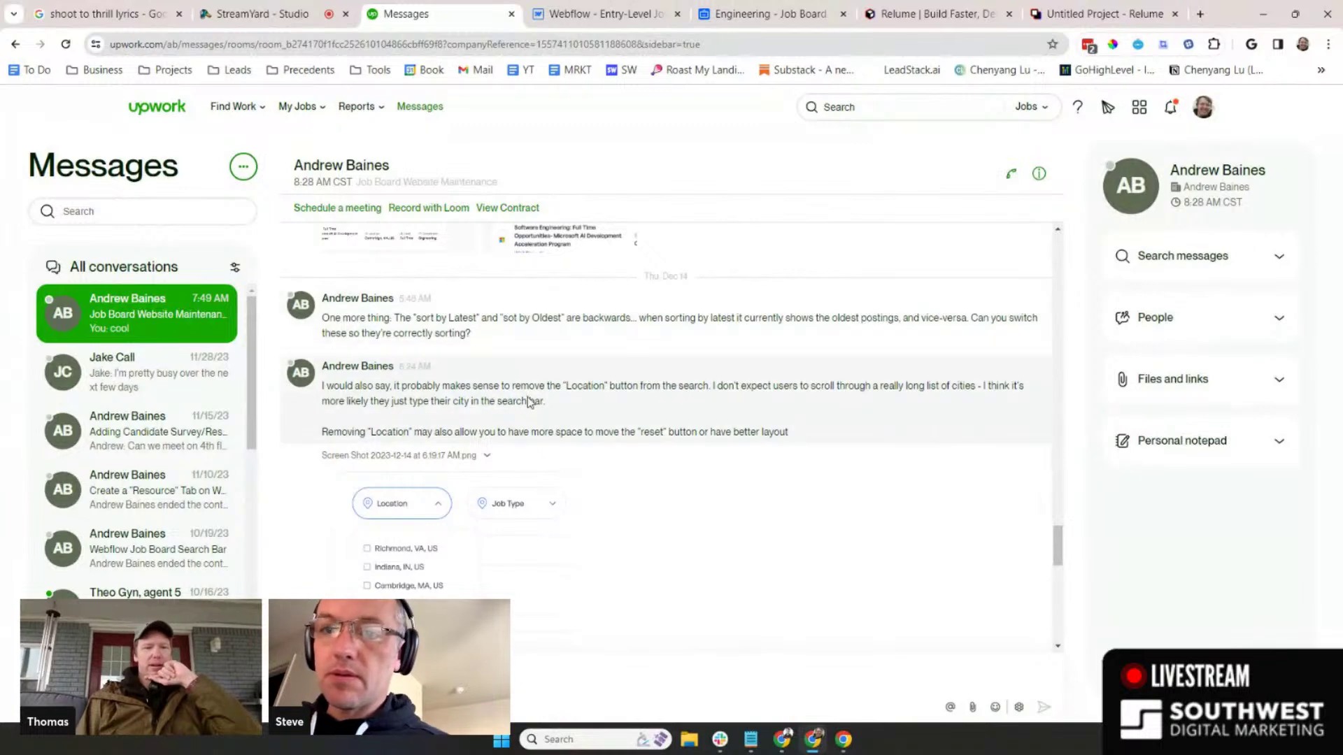
scroll(532, 385, "up", 1)
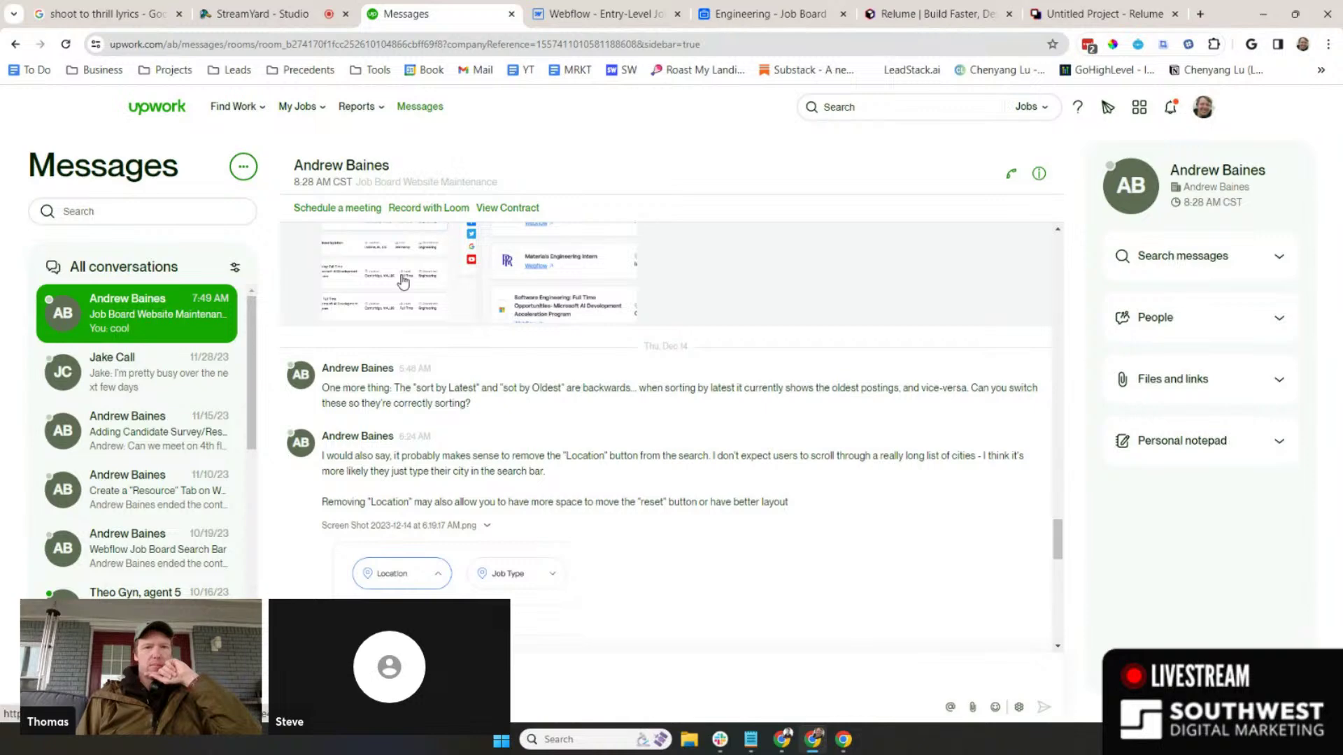
- Check the job board's Engineering page for sorting controls around its search bar and Department filter
left_click(588, 14)
left_click(725, 16)
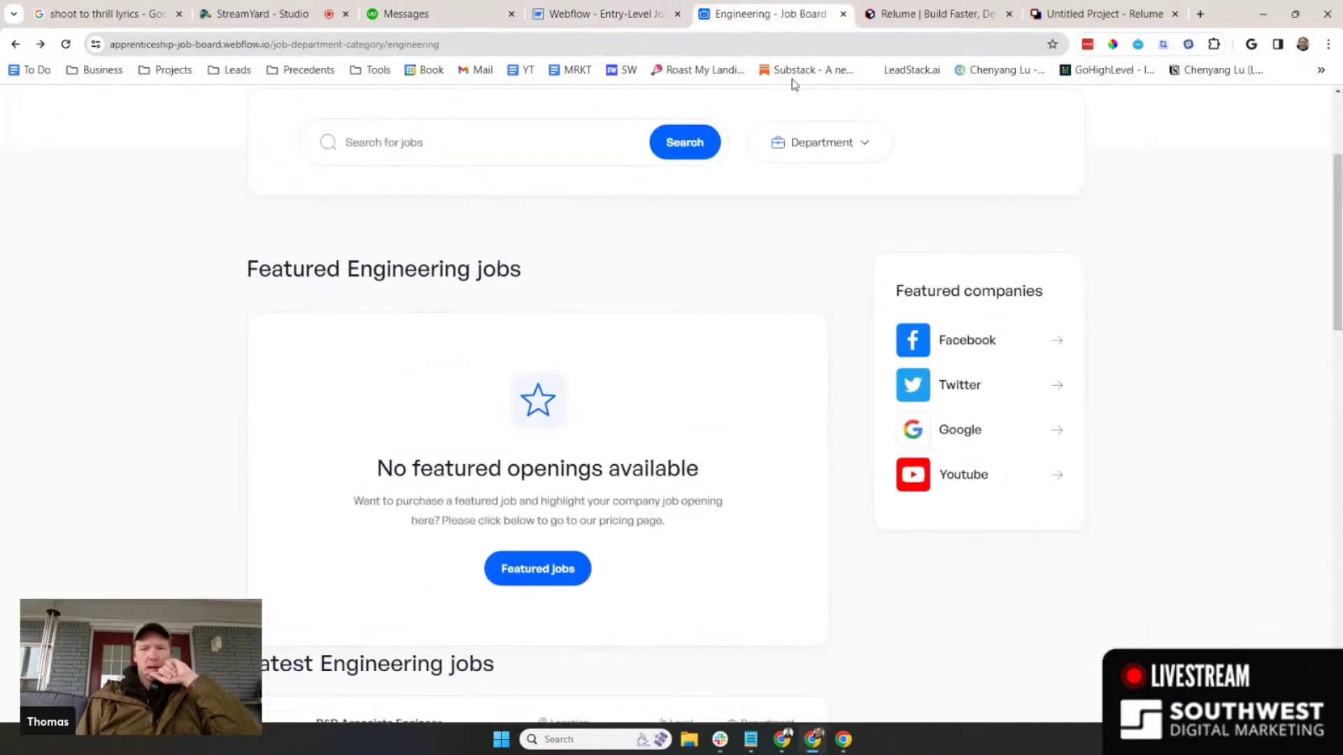
scroll(878, 380, "up", 3)
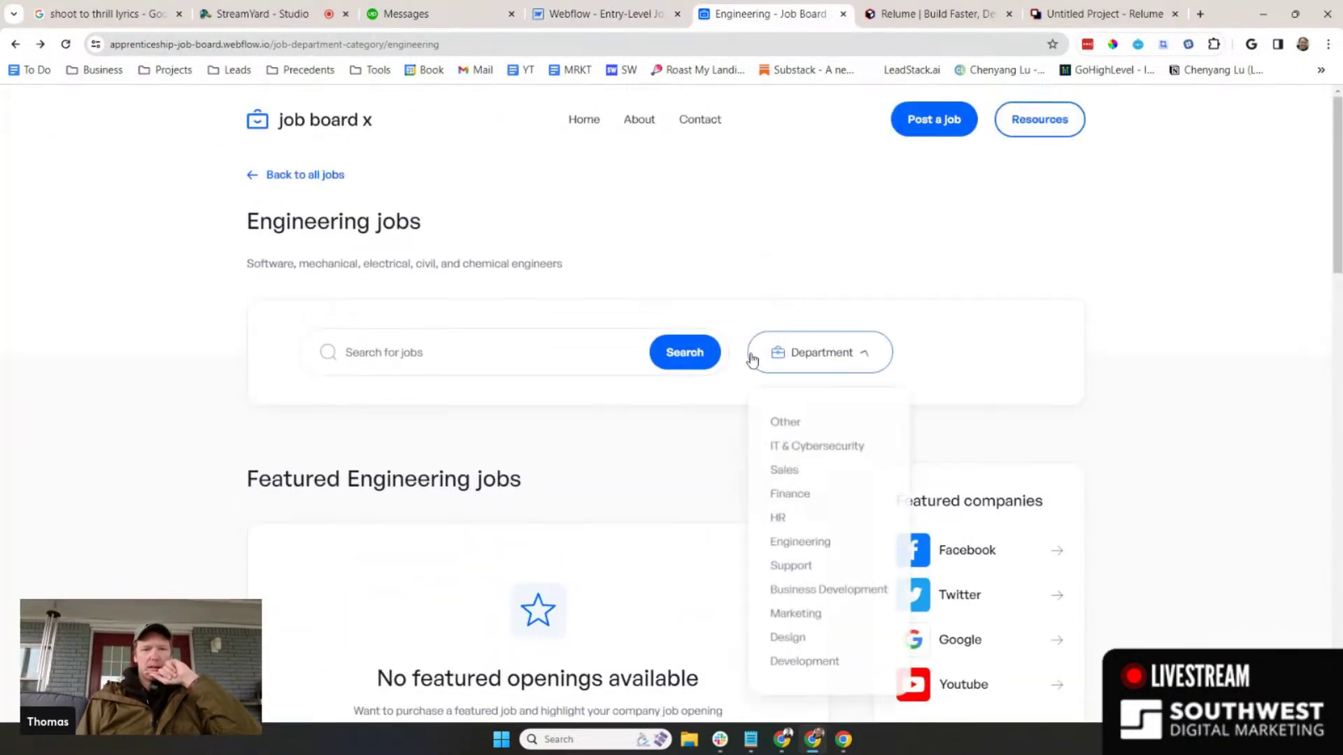
scroll(750, 354, "down", 5)
scroll(749, 354, "up", 5)
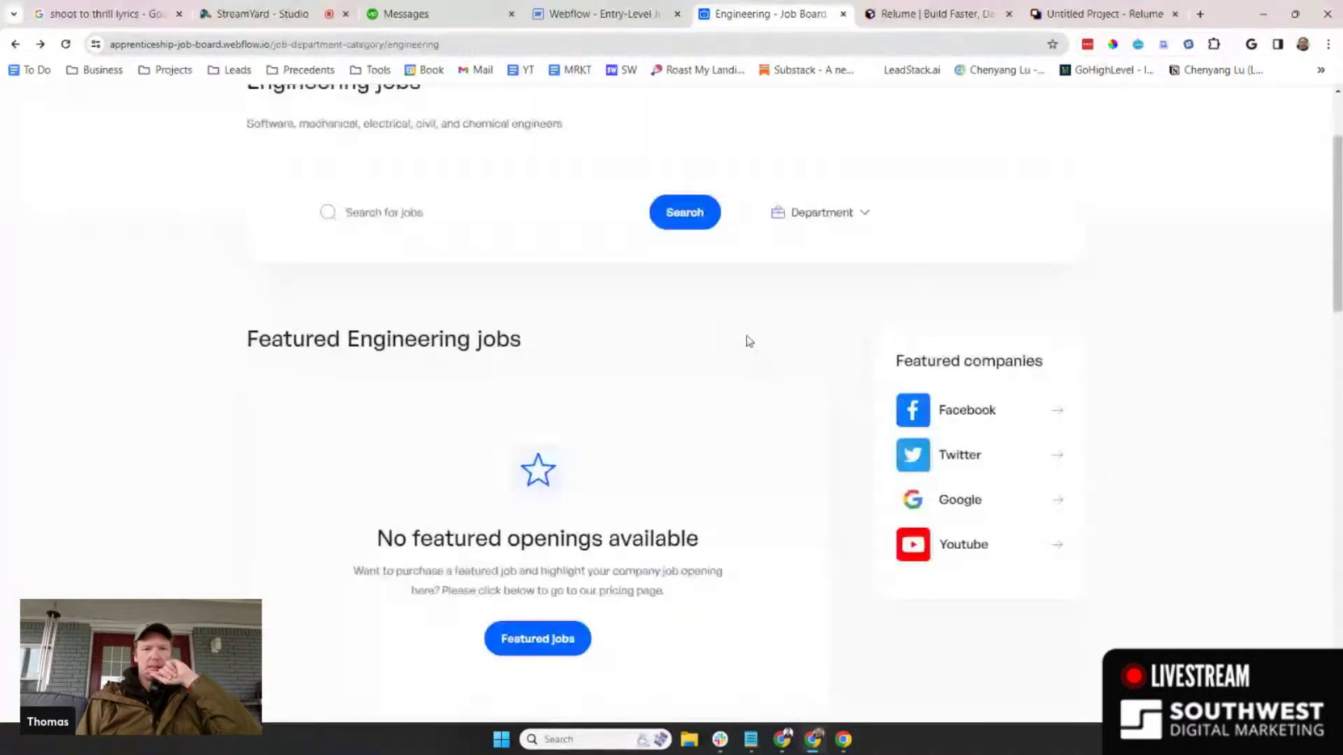
- Open the job board's home page and sort the Search All Jobs list by Latest Posted
left_click(584, 119)
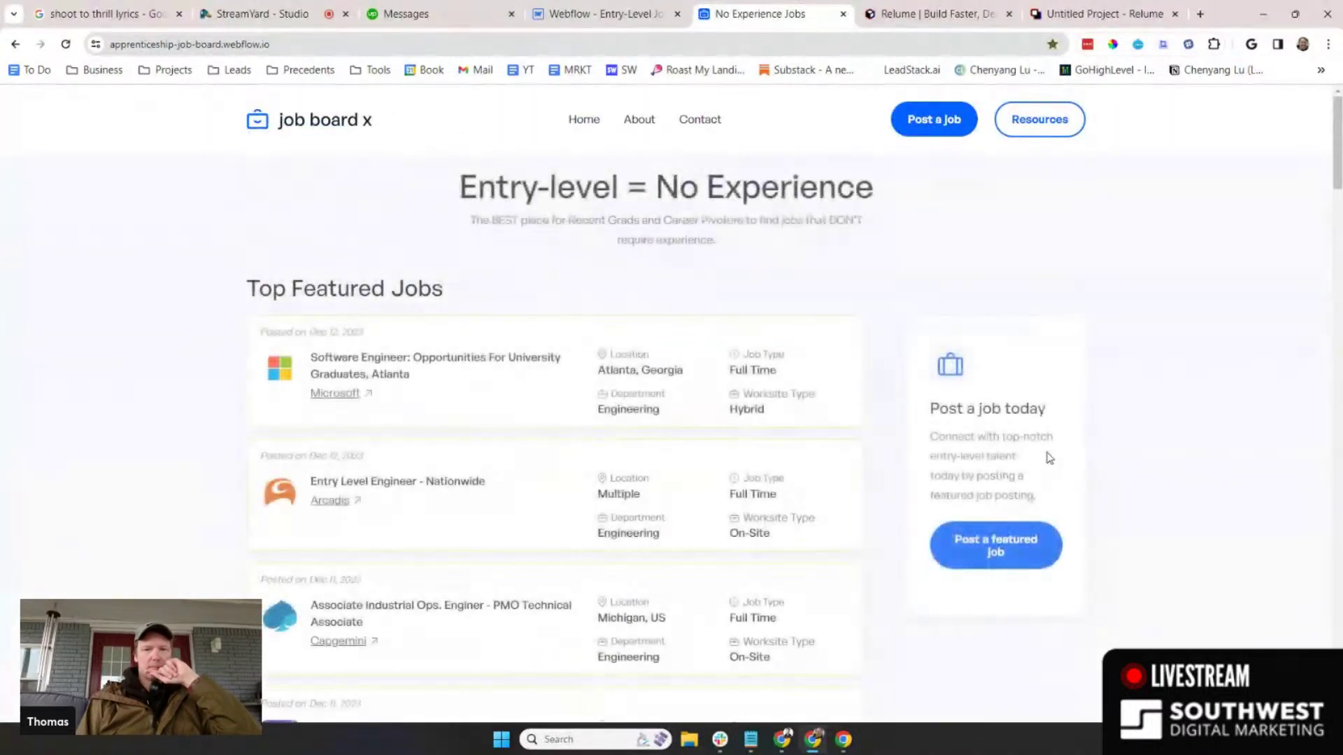
scroll(1047, 456, "down", 15)
scroll(1047, 456, "down", 15)
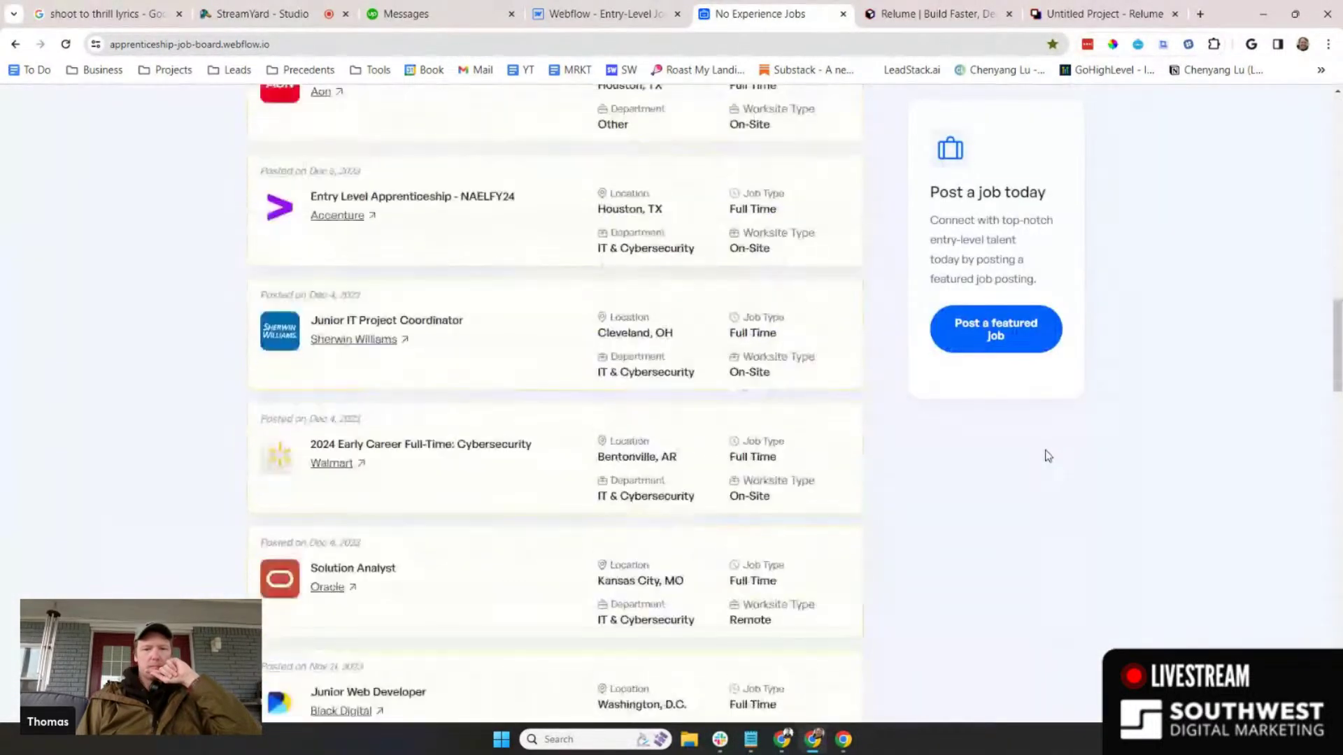
scroll(1047, 456, "down", 2)
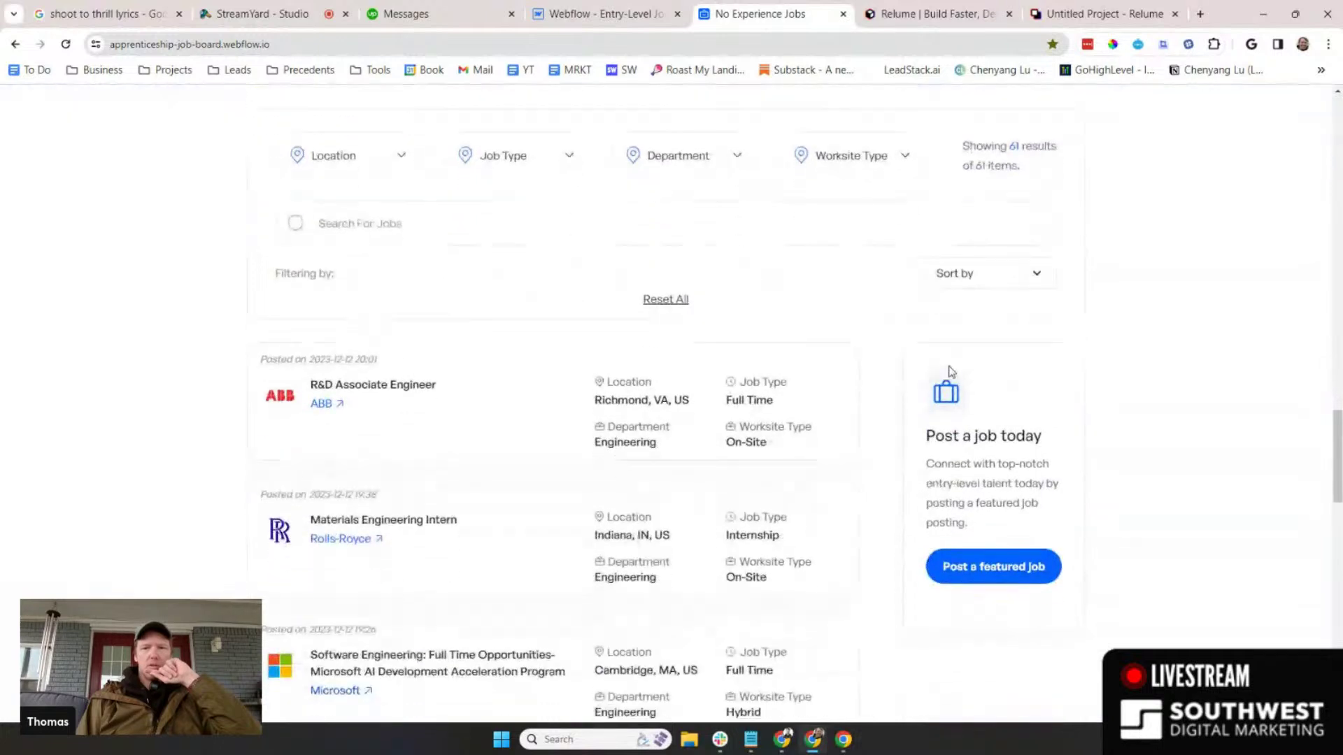
left_click(989, 281)
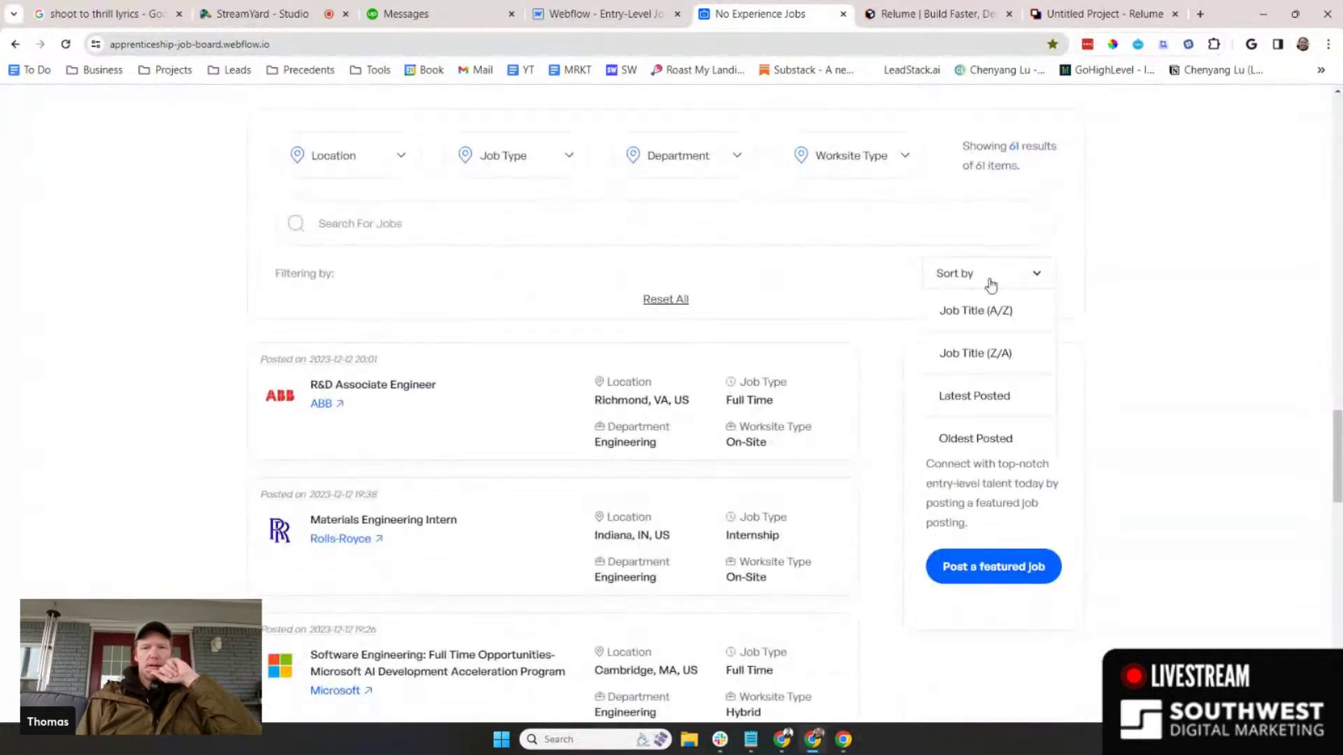
left_click(986, 408)
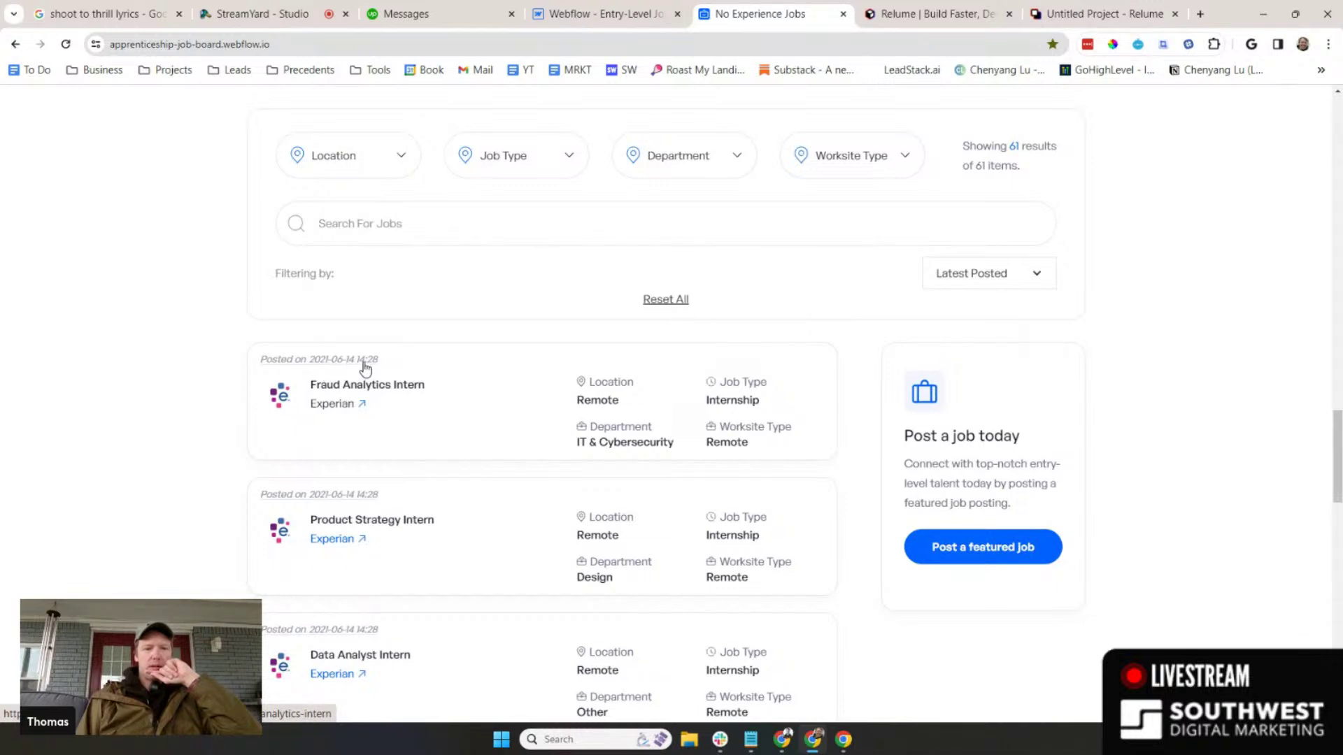
- Load more jobs in the Latest Posted list and check the posting dates
scroll(388, 432, "down", 6)
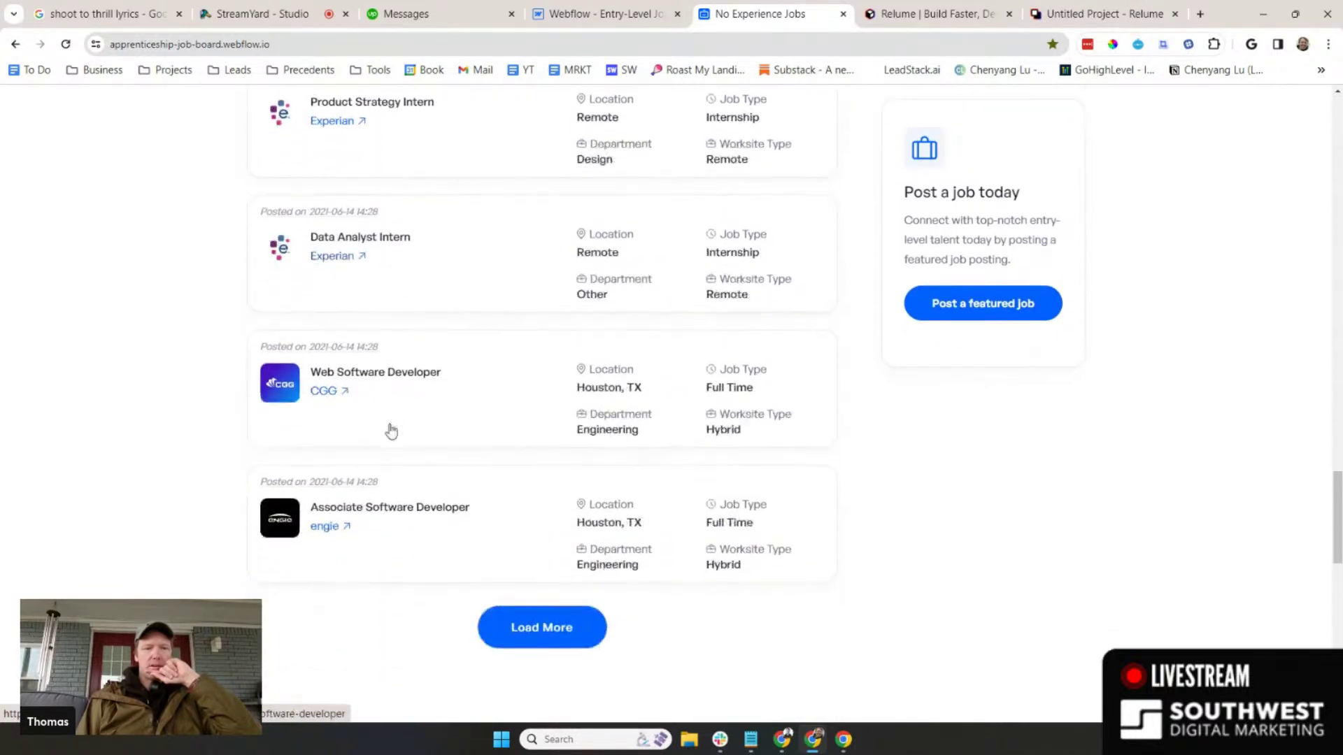
scroll(391, 430, "down", 4)
left_click(539, 348)
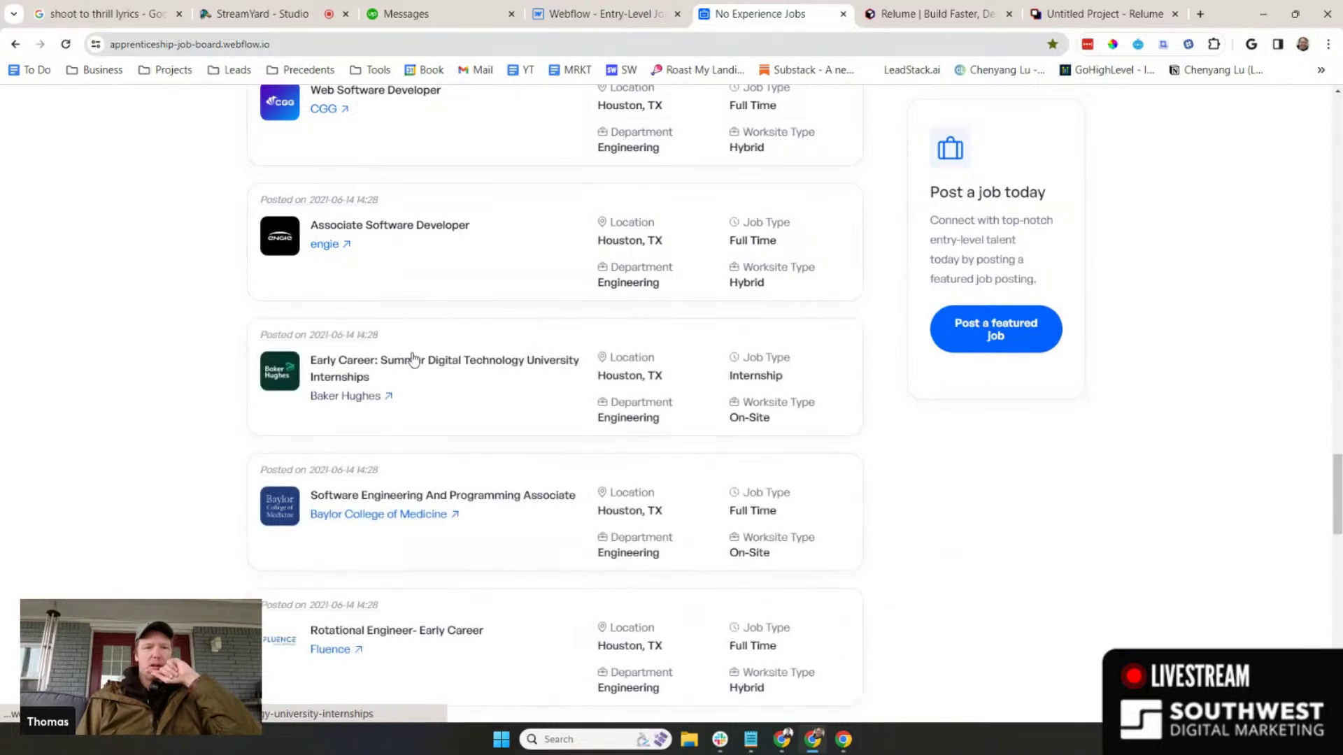
scroll(412, 360, "down", 5)
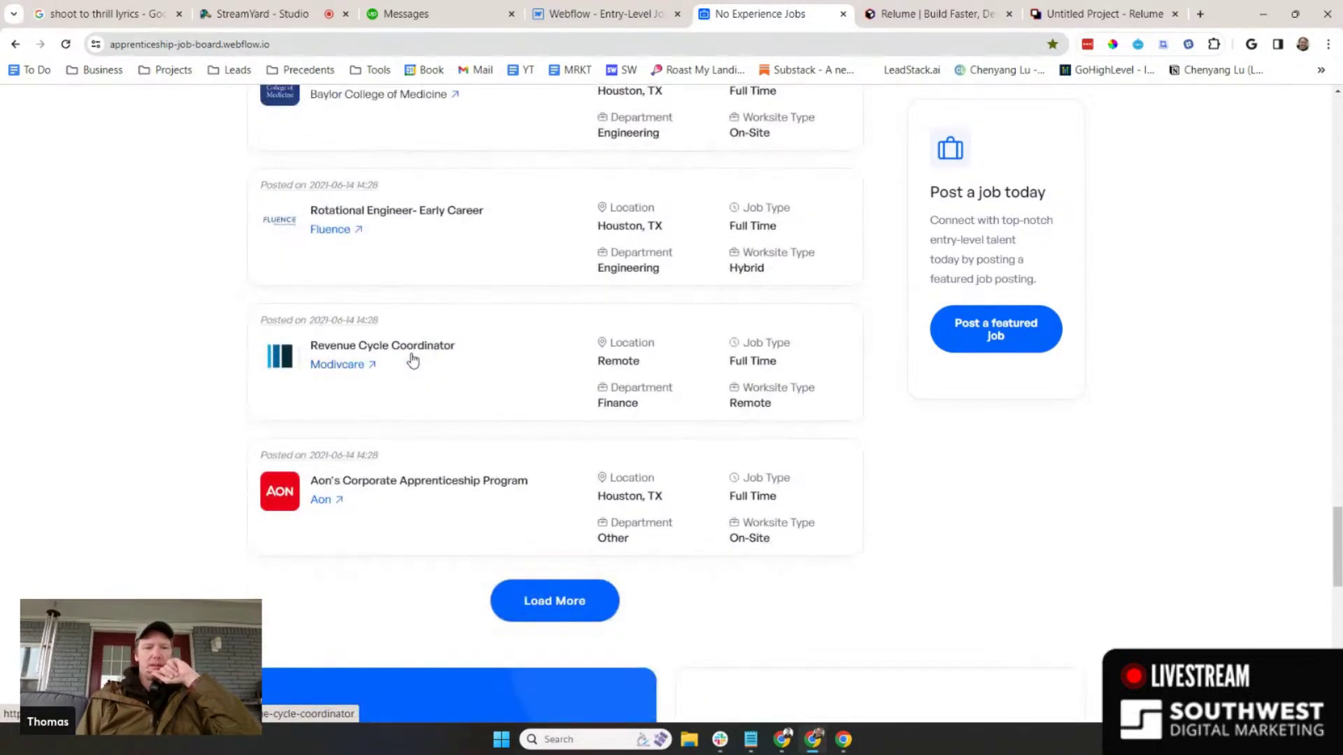
scroll(413, 360, "up", 17)
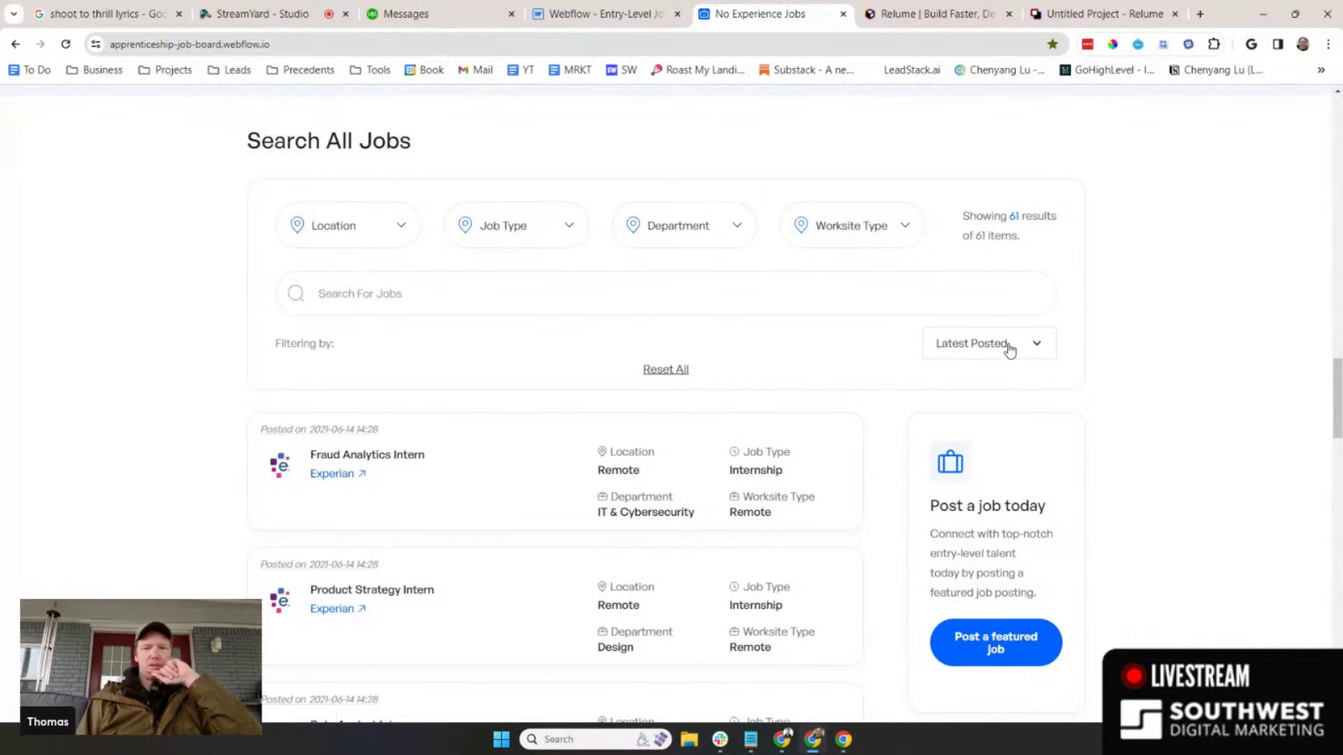
- Compare the Search All Jobs order under Oldest Posted and Latest Posted, finishing with Oldest Posted selected
mouse_move(1007, 347)
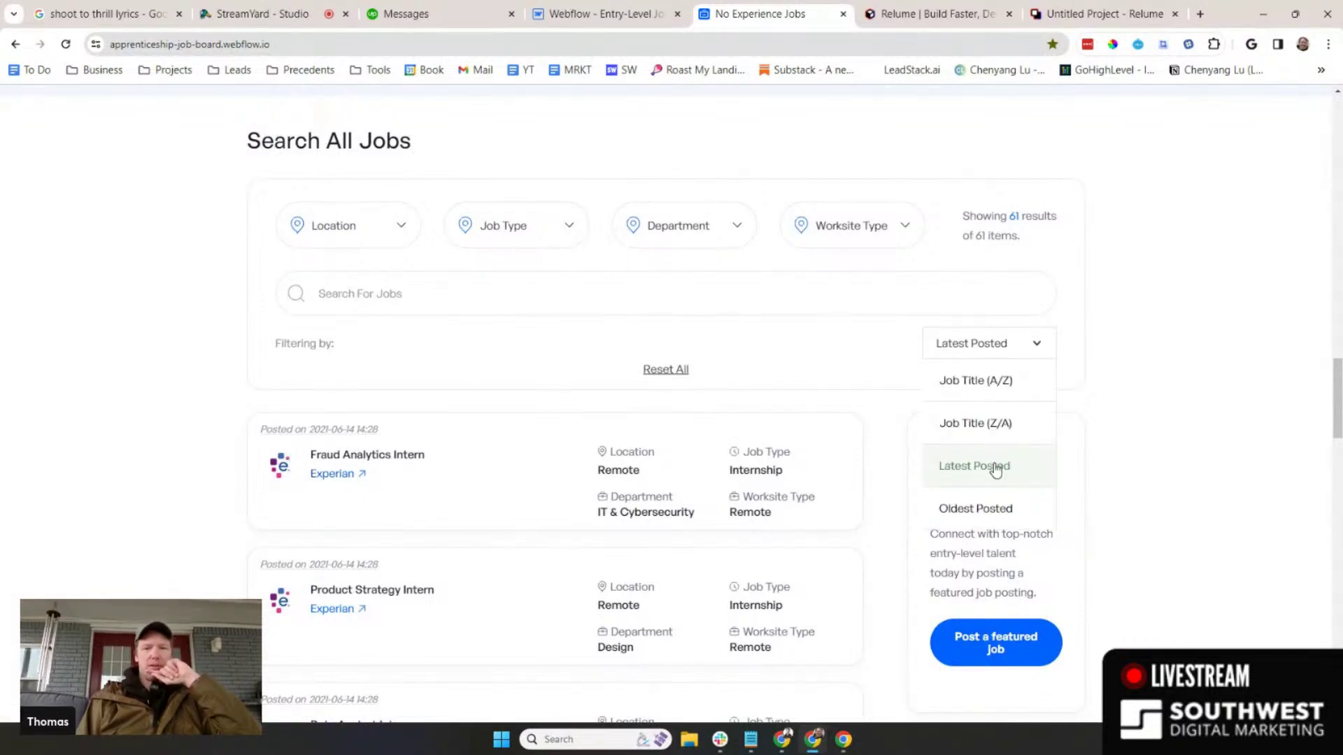
left_click(989, 515)
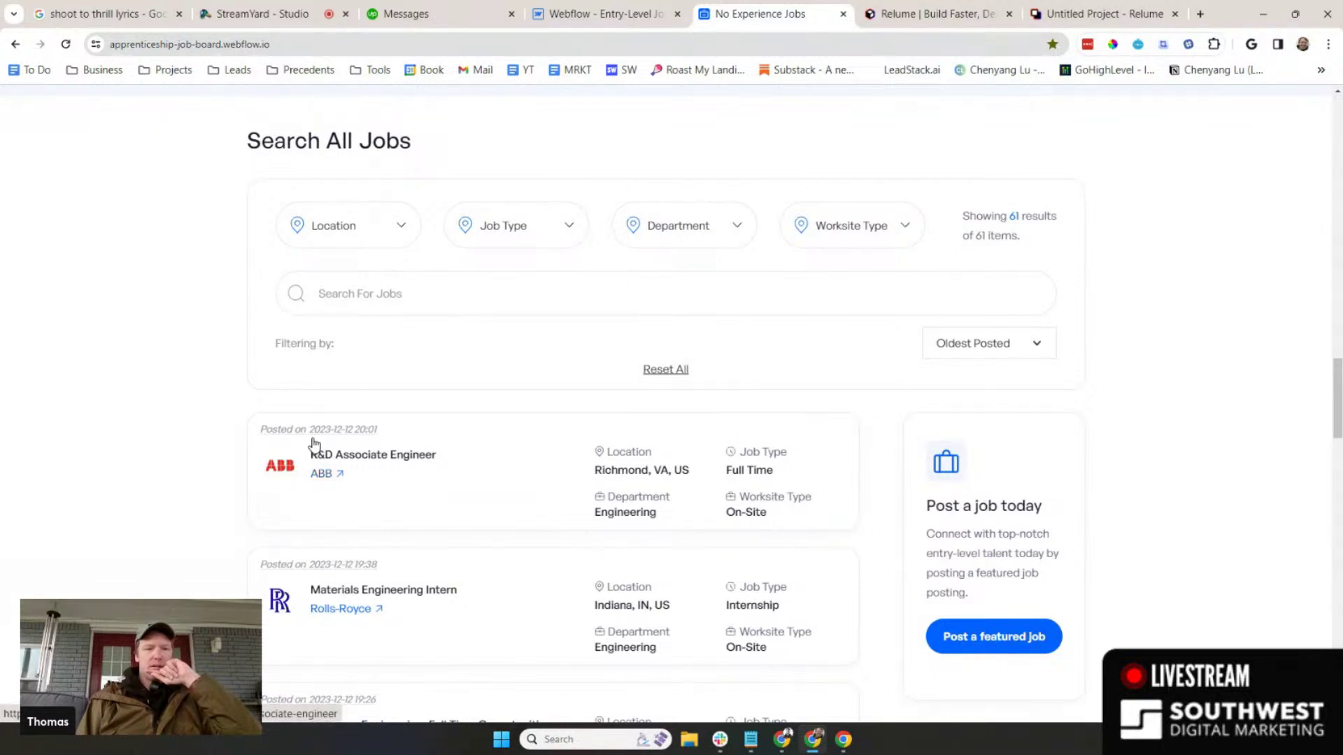
left_click(987, 343)
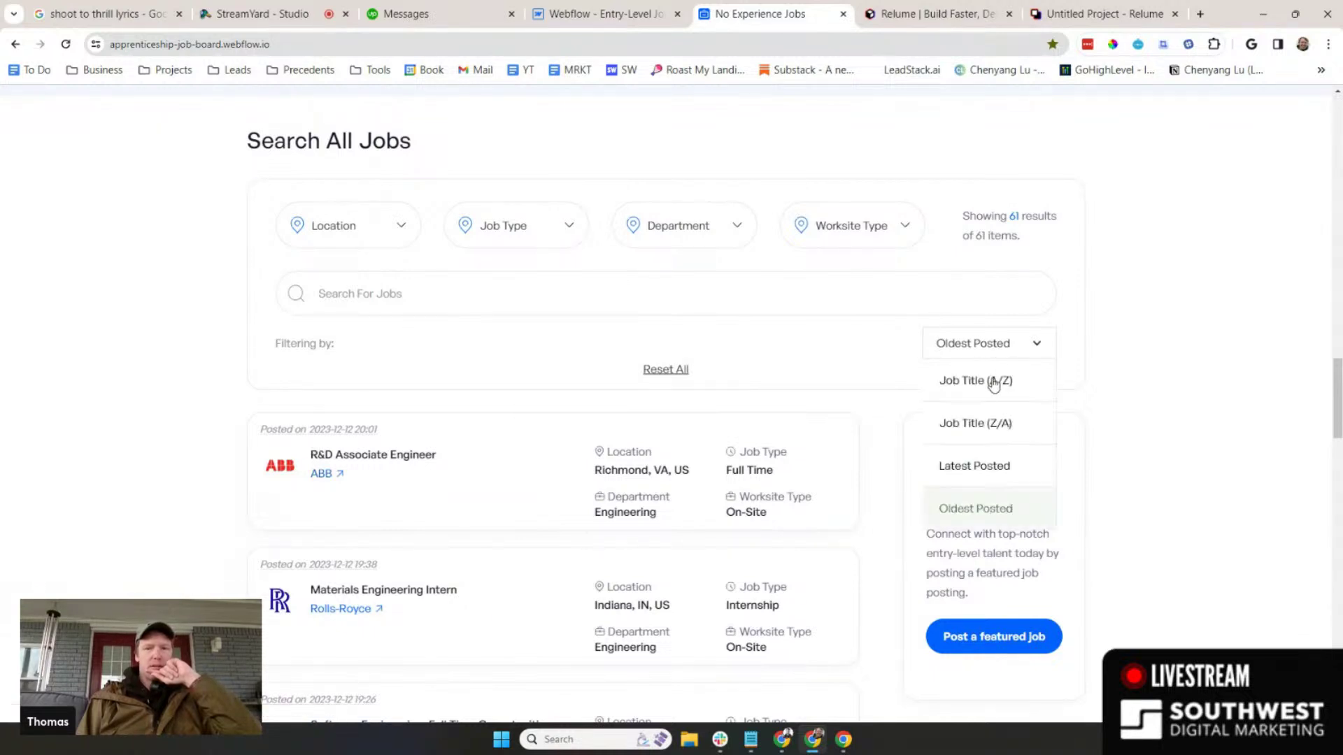
left_click(979, 464)
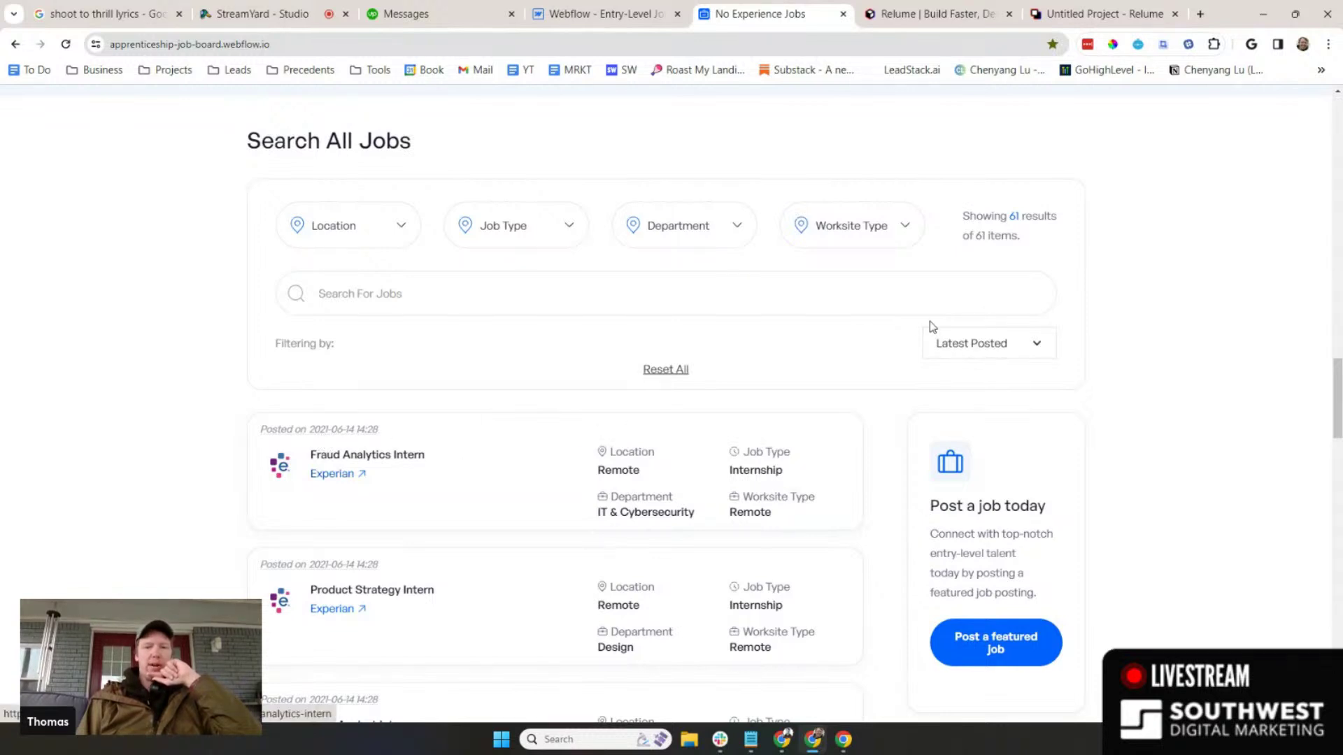
left_click(989, 347)
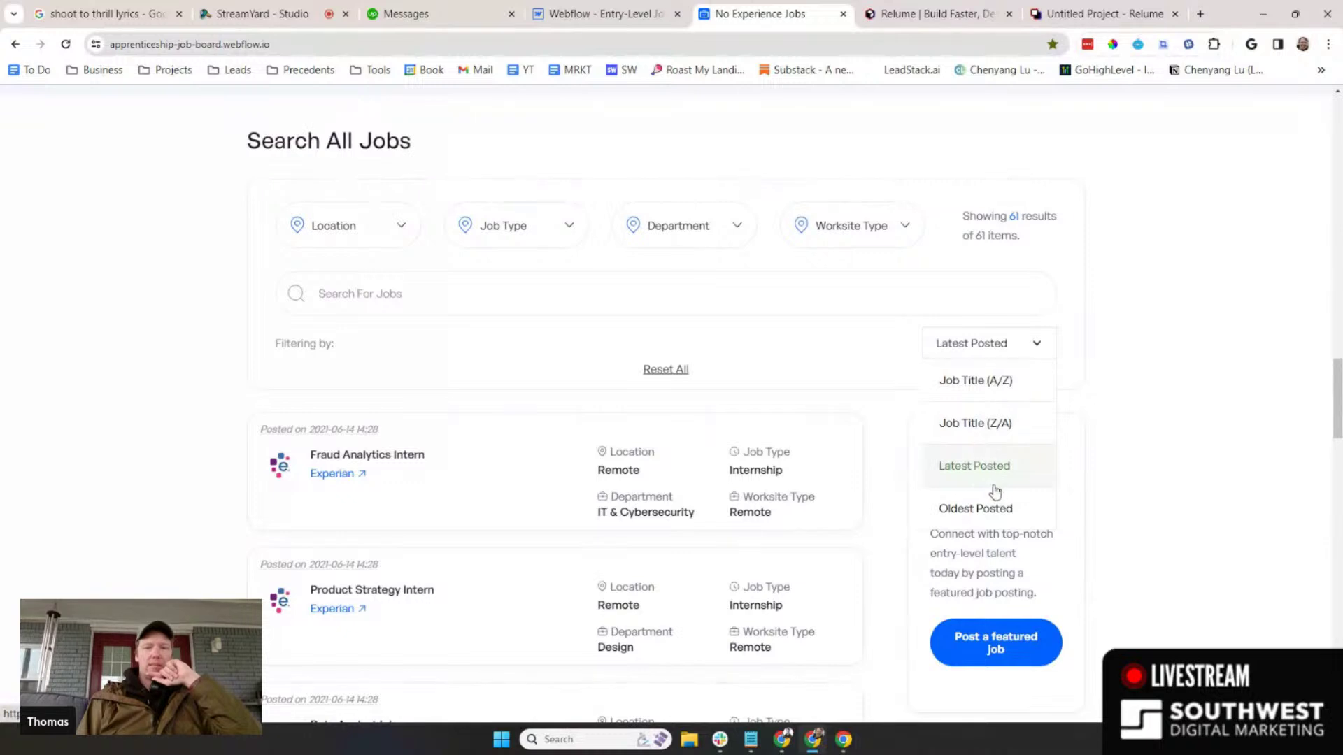
left_click(994, 510)
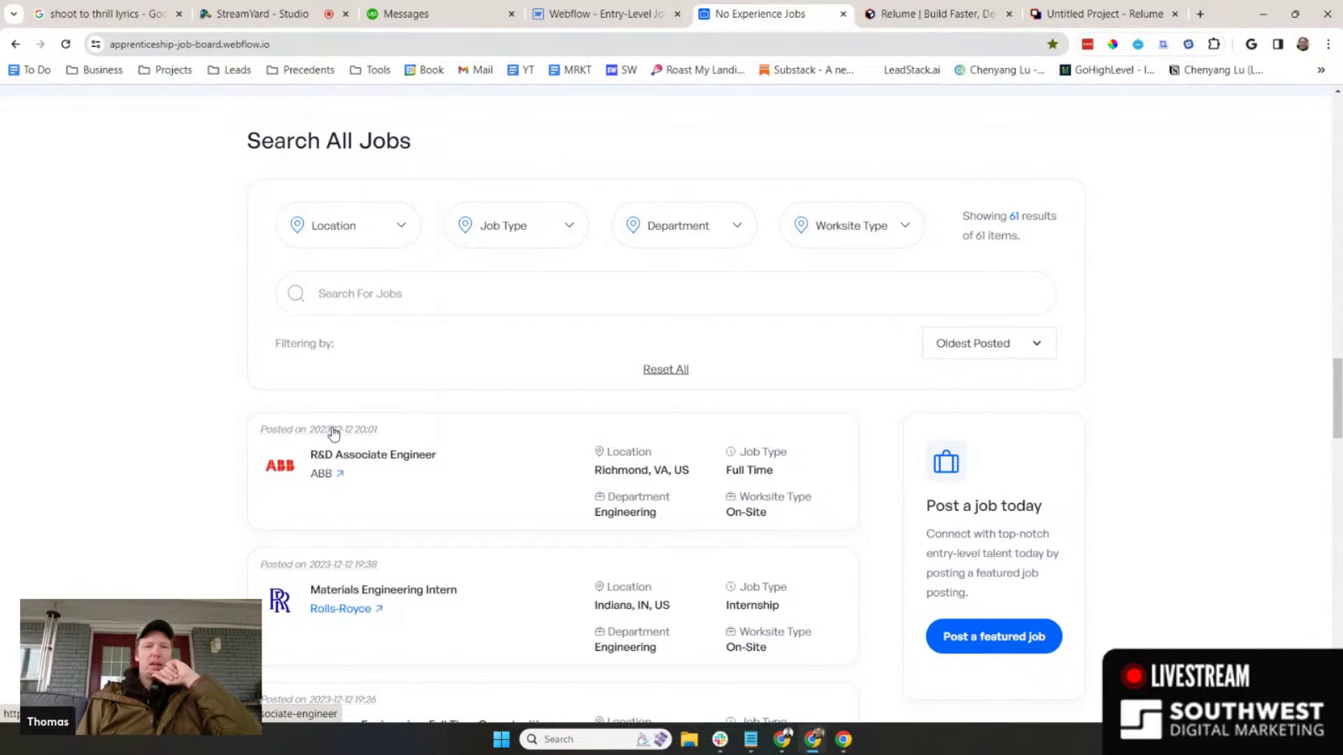
- Recheck the client's sorting and Location button requests in Upwork, with a look at the StreamYard private chat in between
left_click(413, 14)
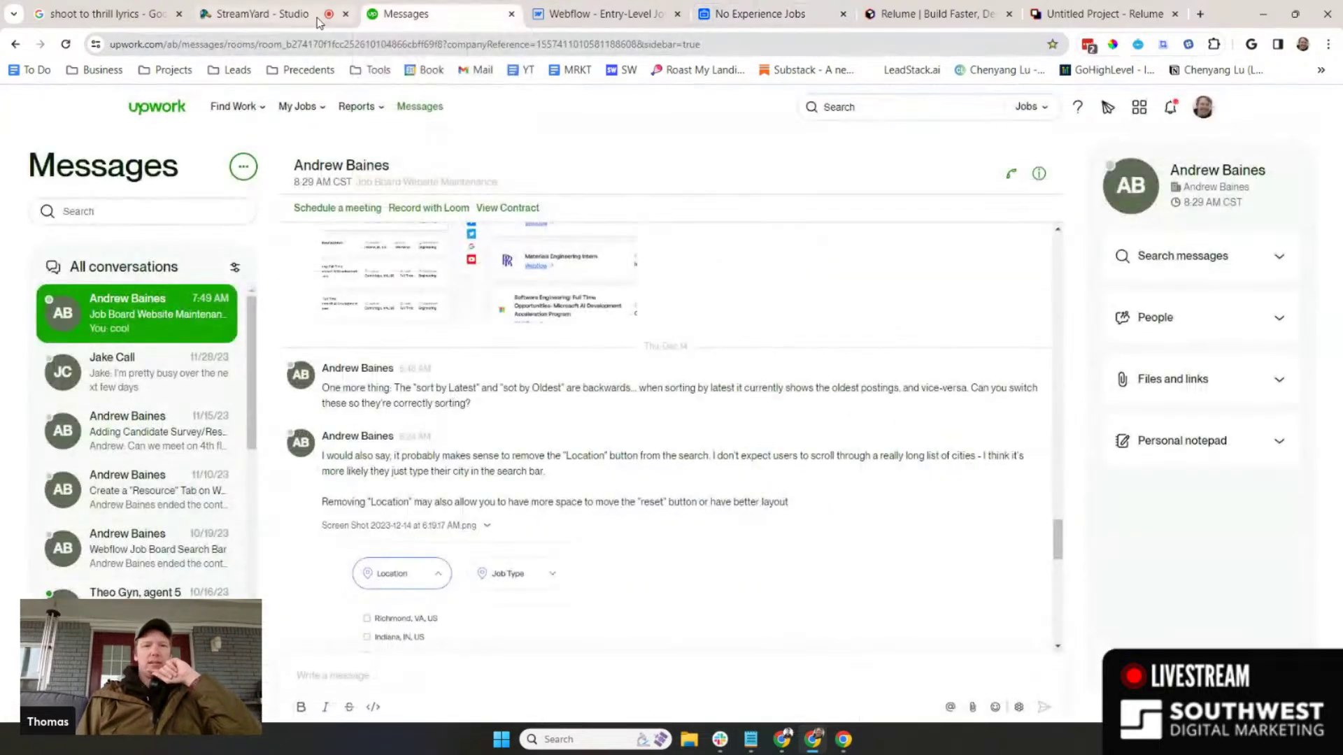
left_click(317, 18)
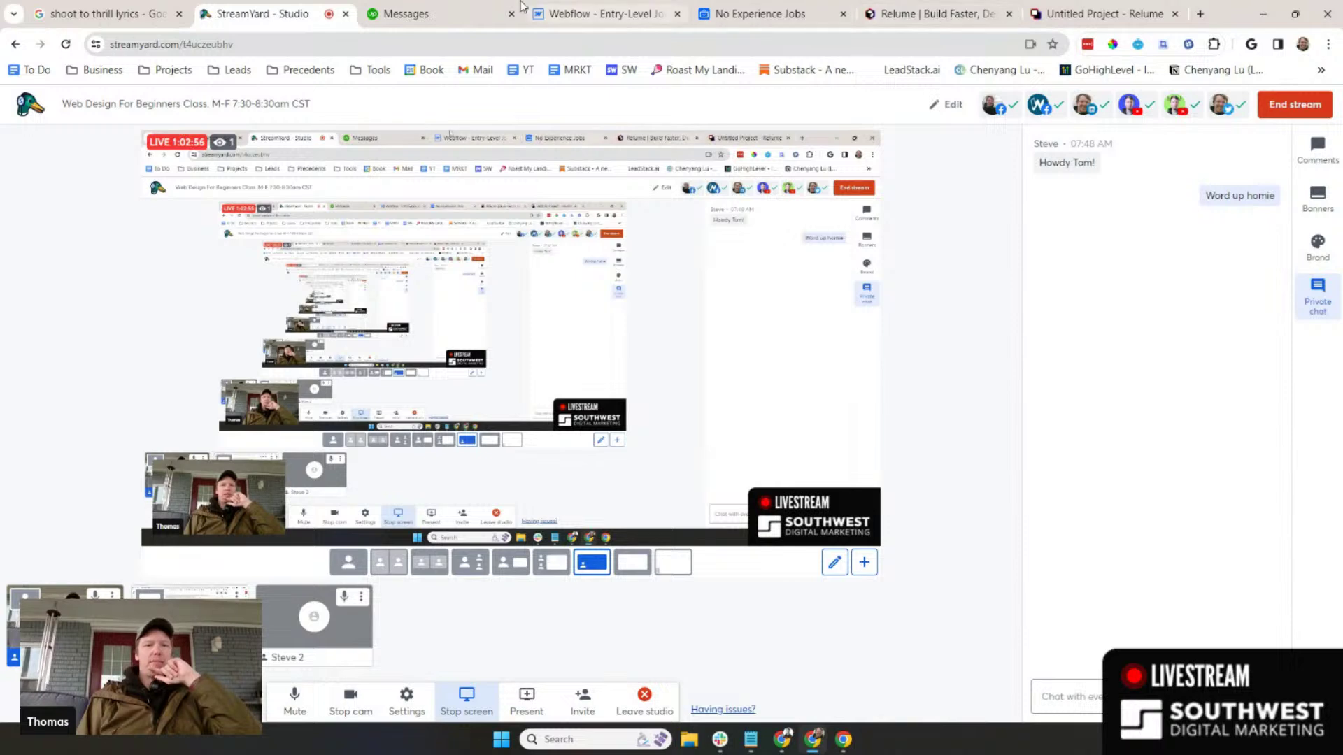
left_click(484, 14)
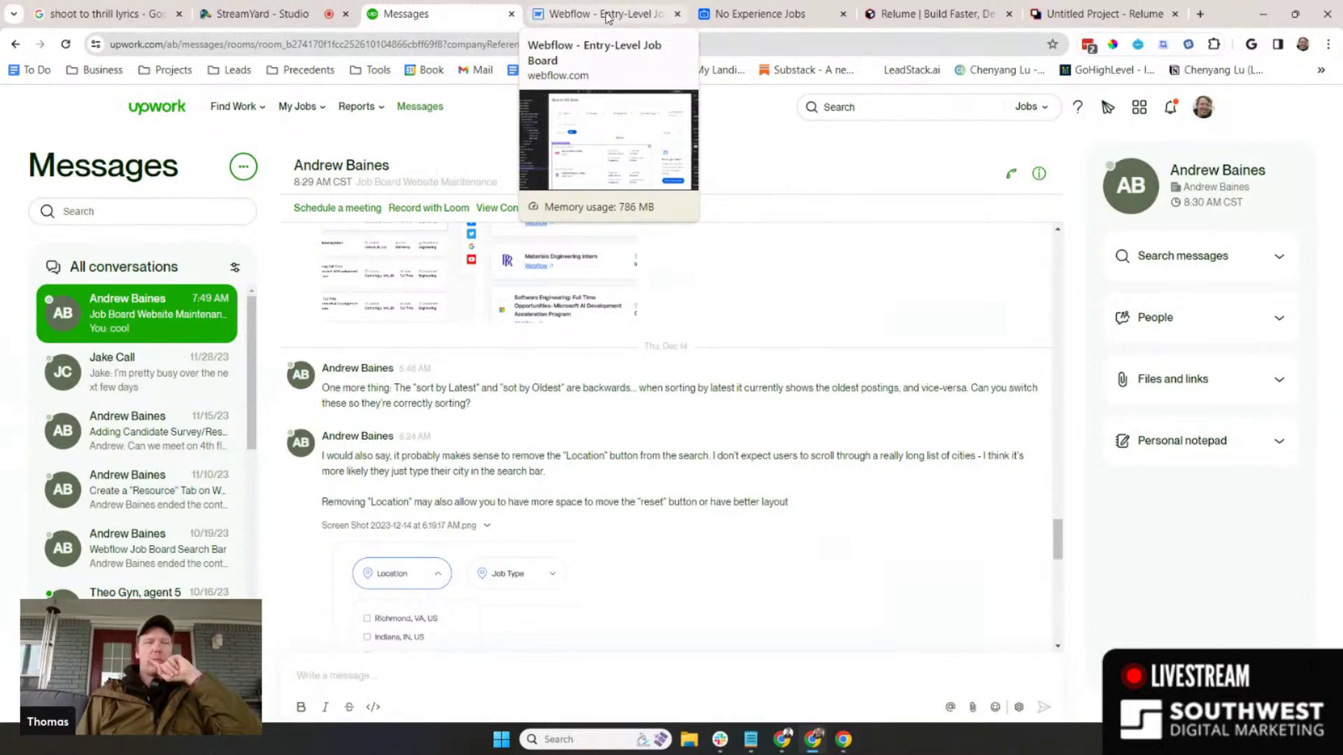
- Switch to the Webflow Designer, open the Entry-Level Job Board's site settings, and go back to StreamYard
left_click(569, 19)
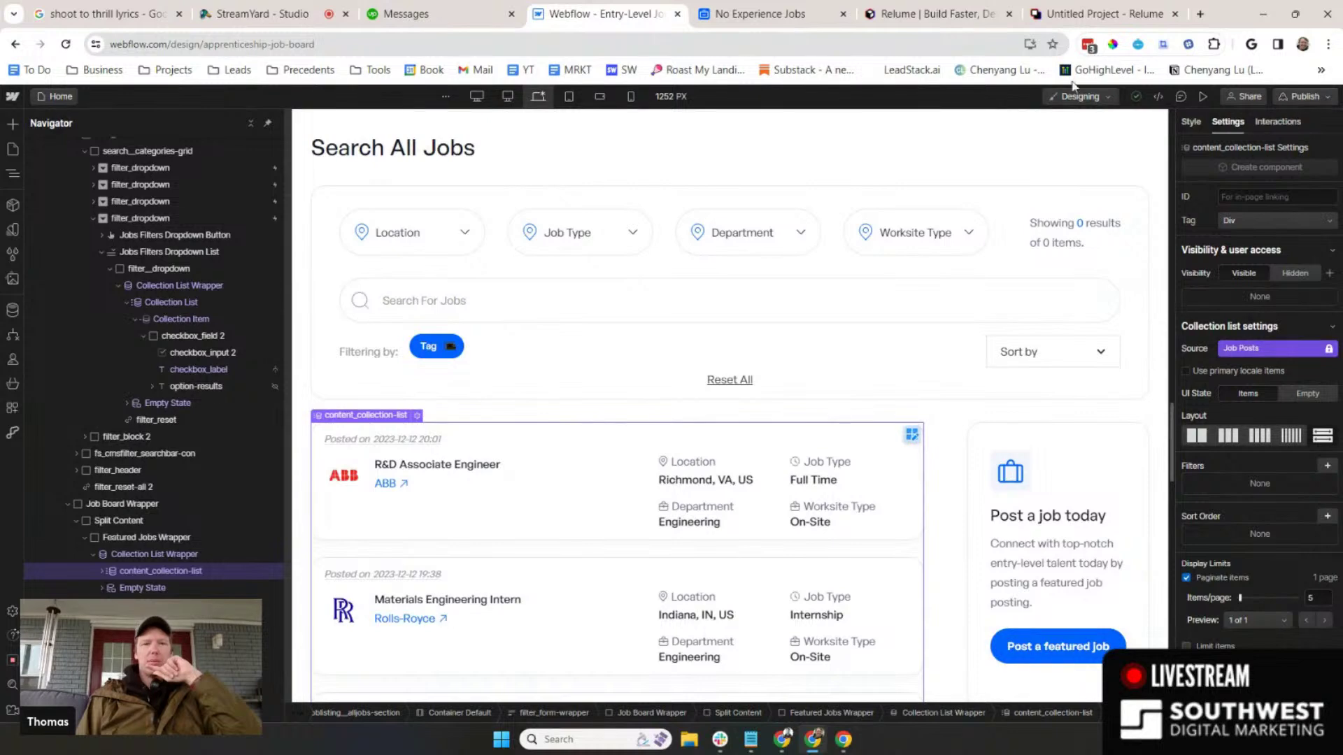
left_click(12, 98)
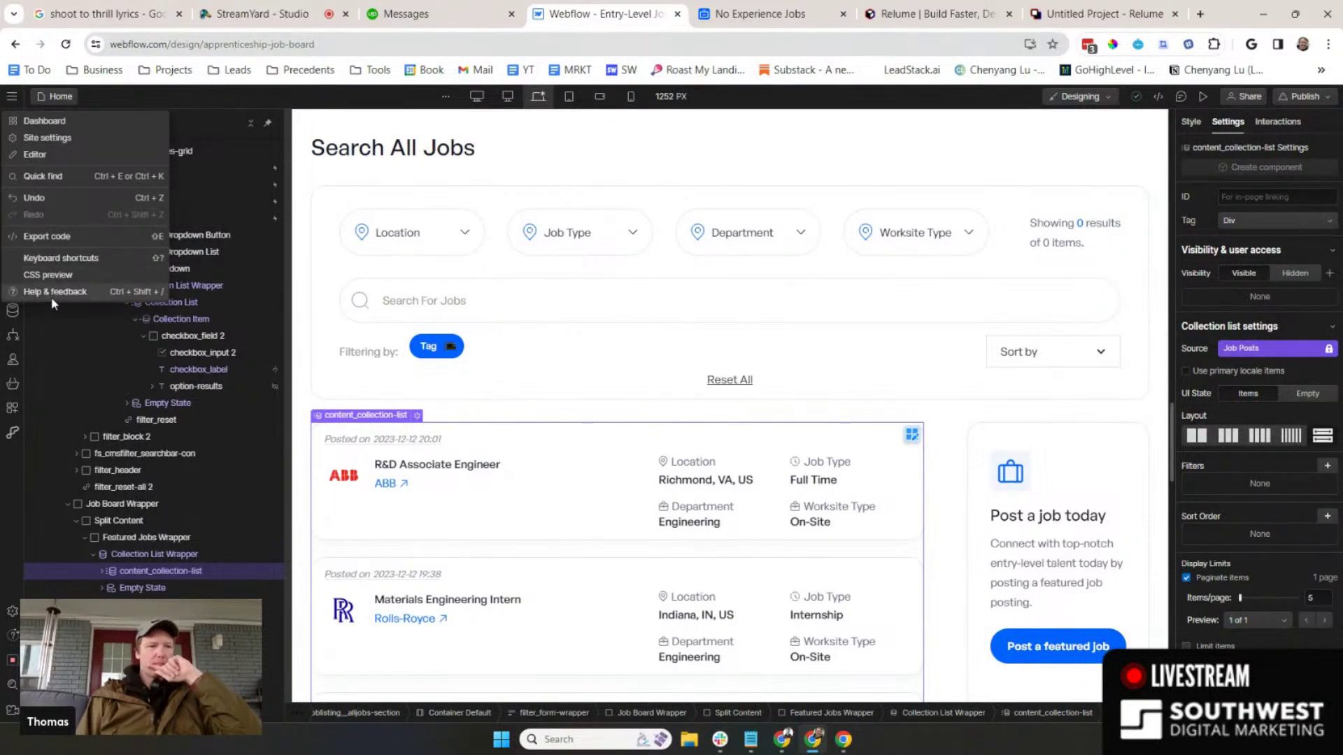
left_click(55, 138)
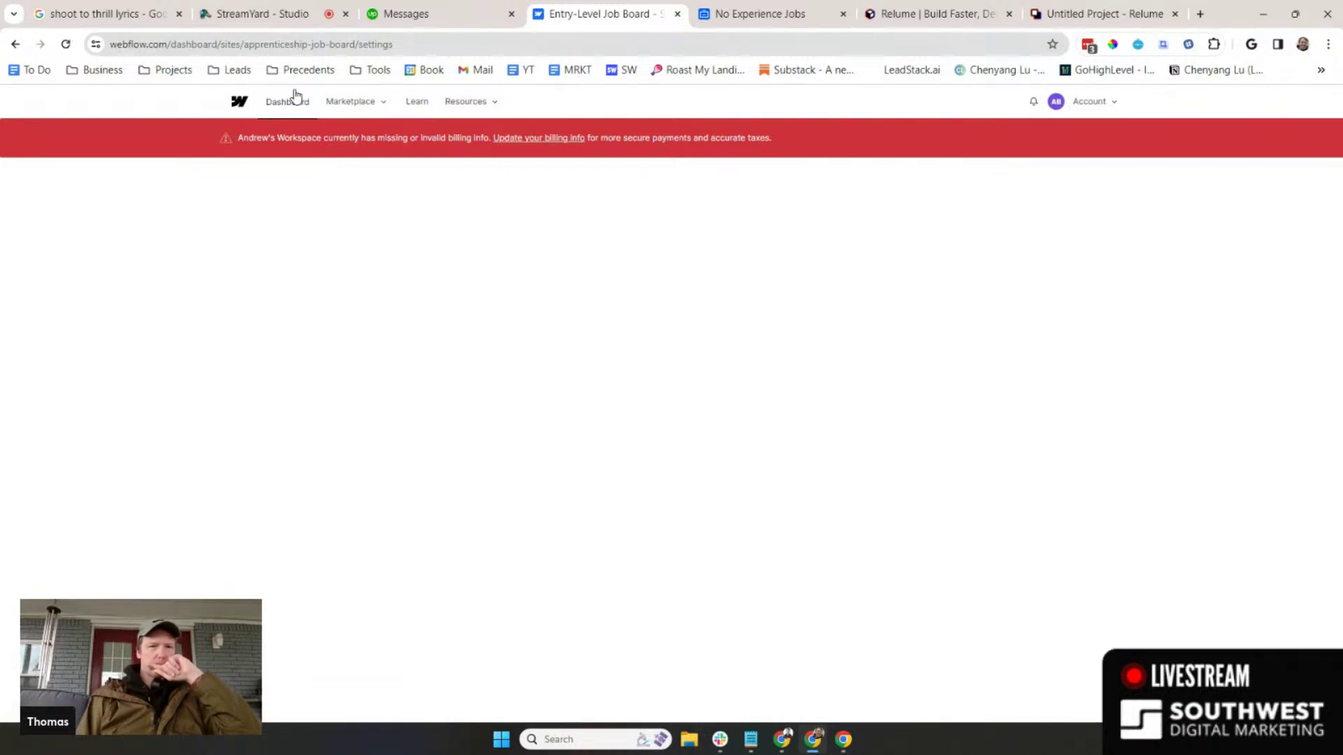
left_click(241, 103)
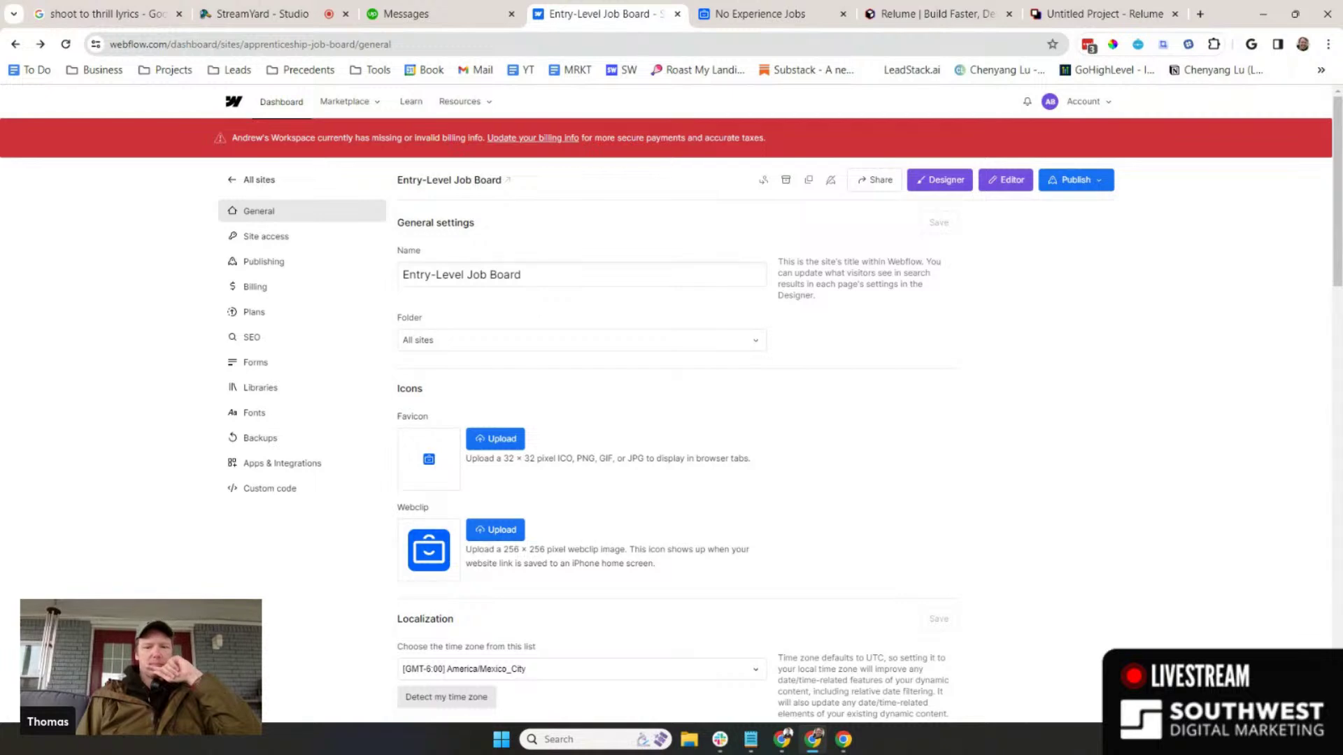
left_click(227, 14)
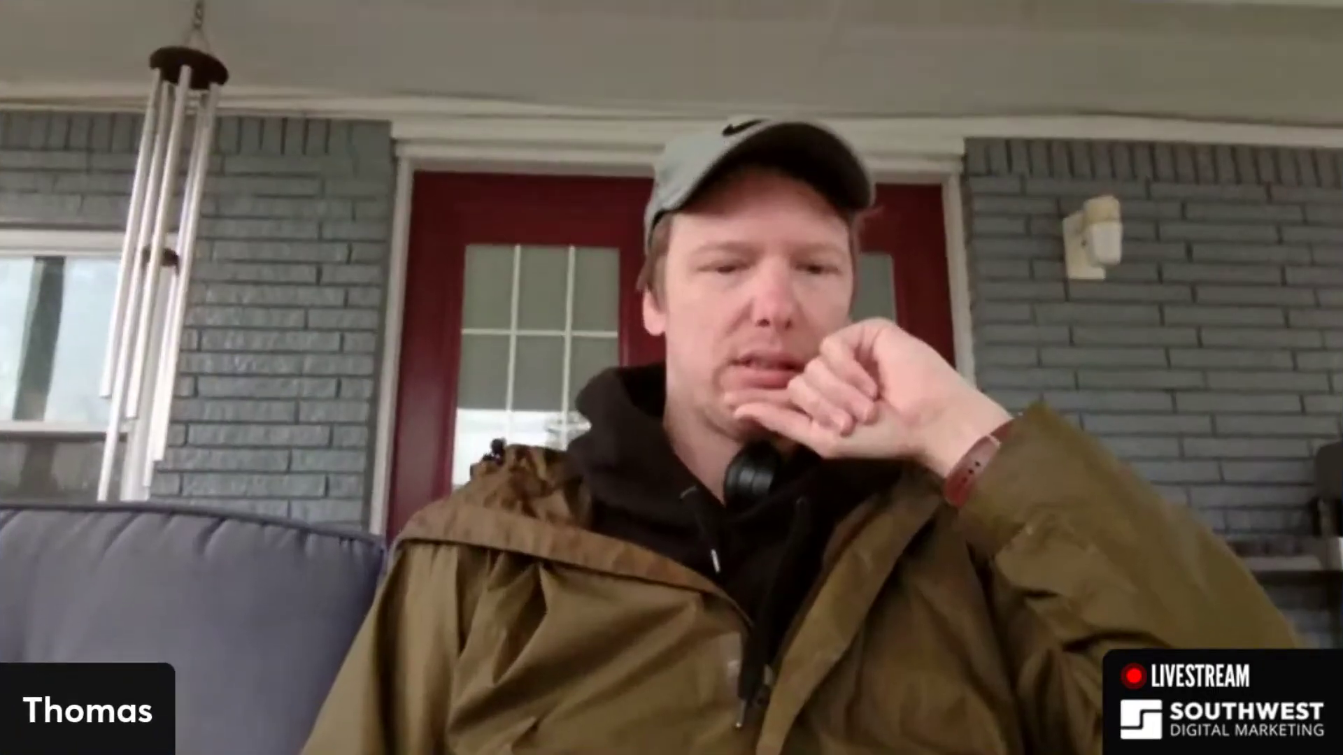
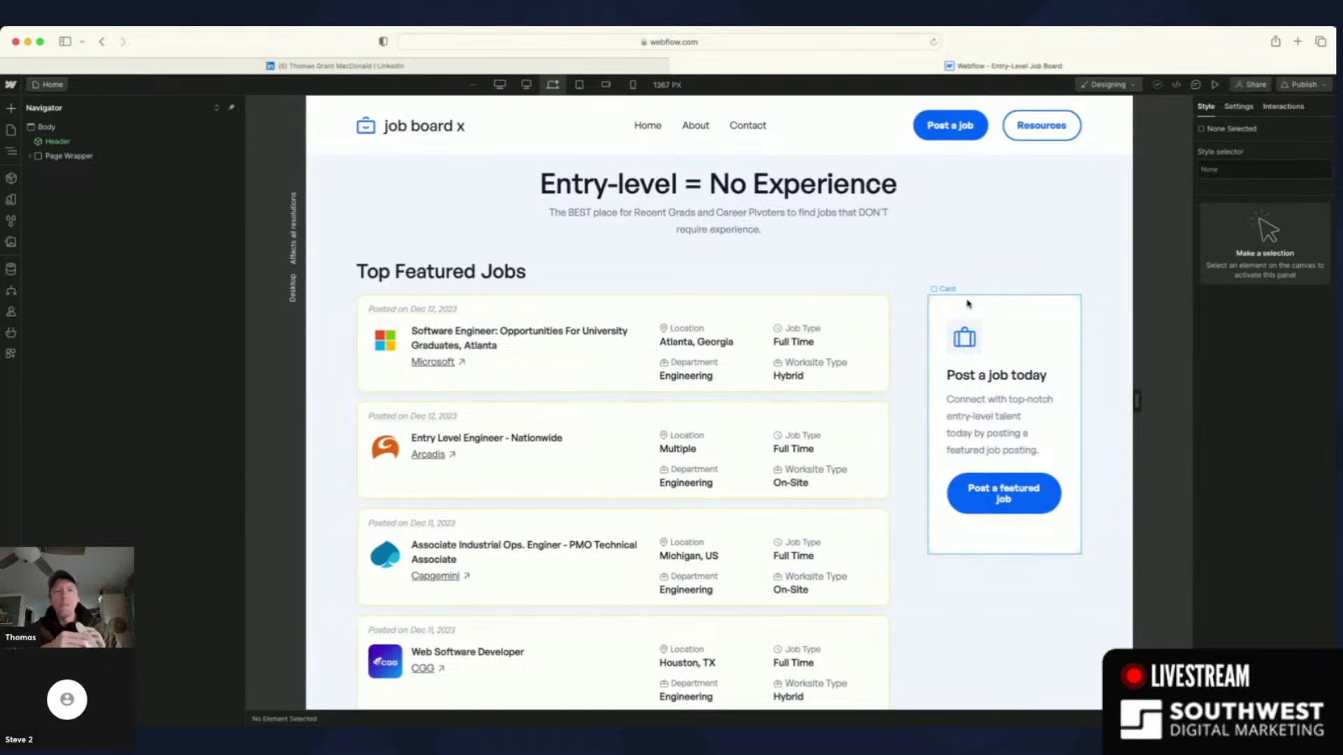
- Copy the Post a job today Card from the Job Sidebar Wrapper in the home page's featured section
left_click(953, 295)
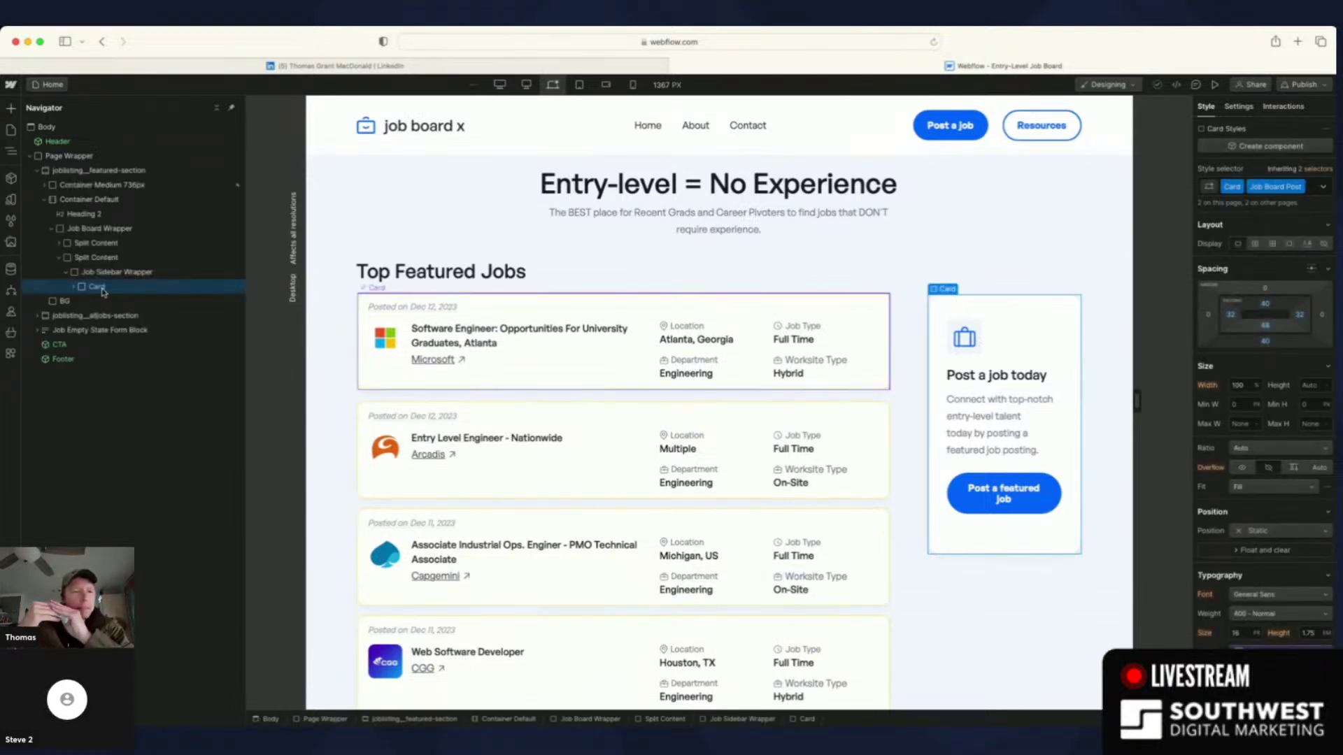
left_click(79, 287)
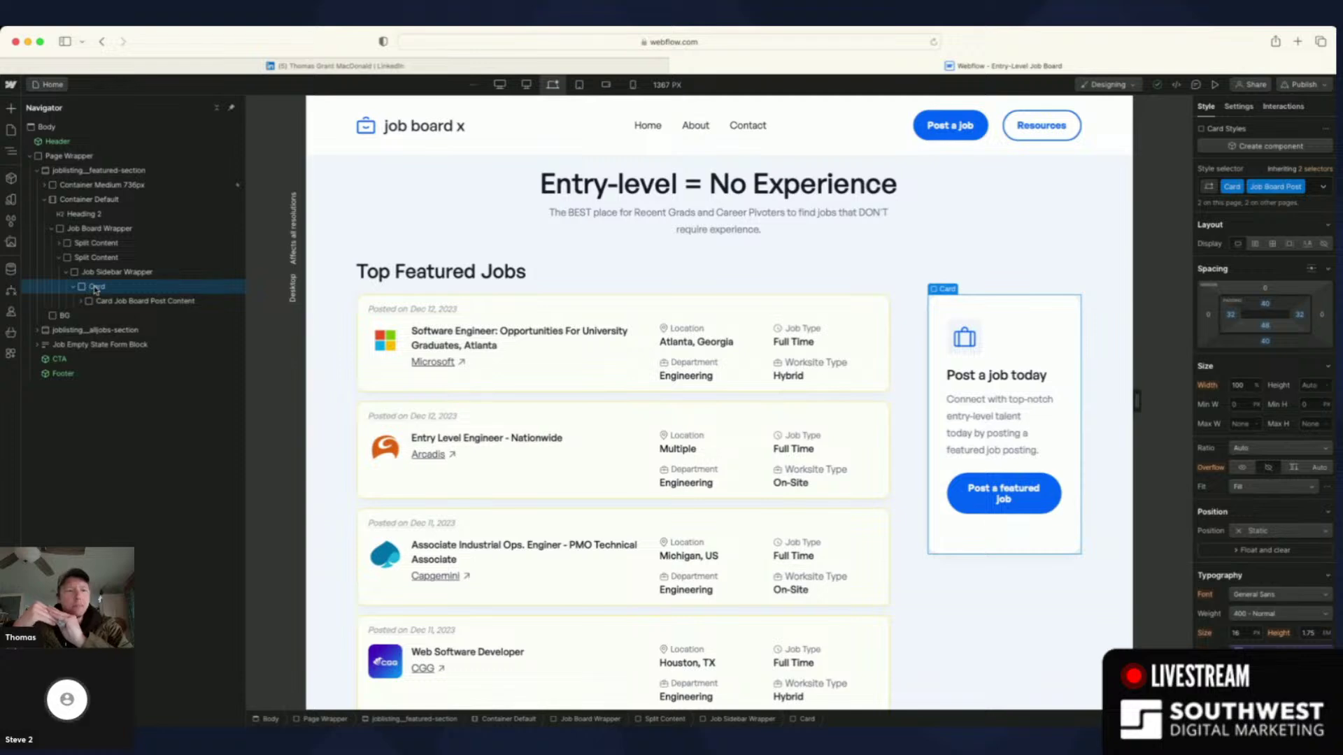
right_click(96, 290)
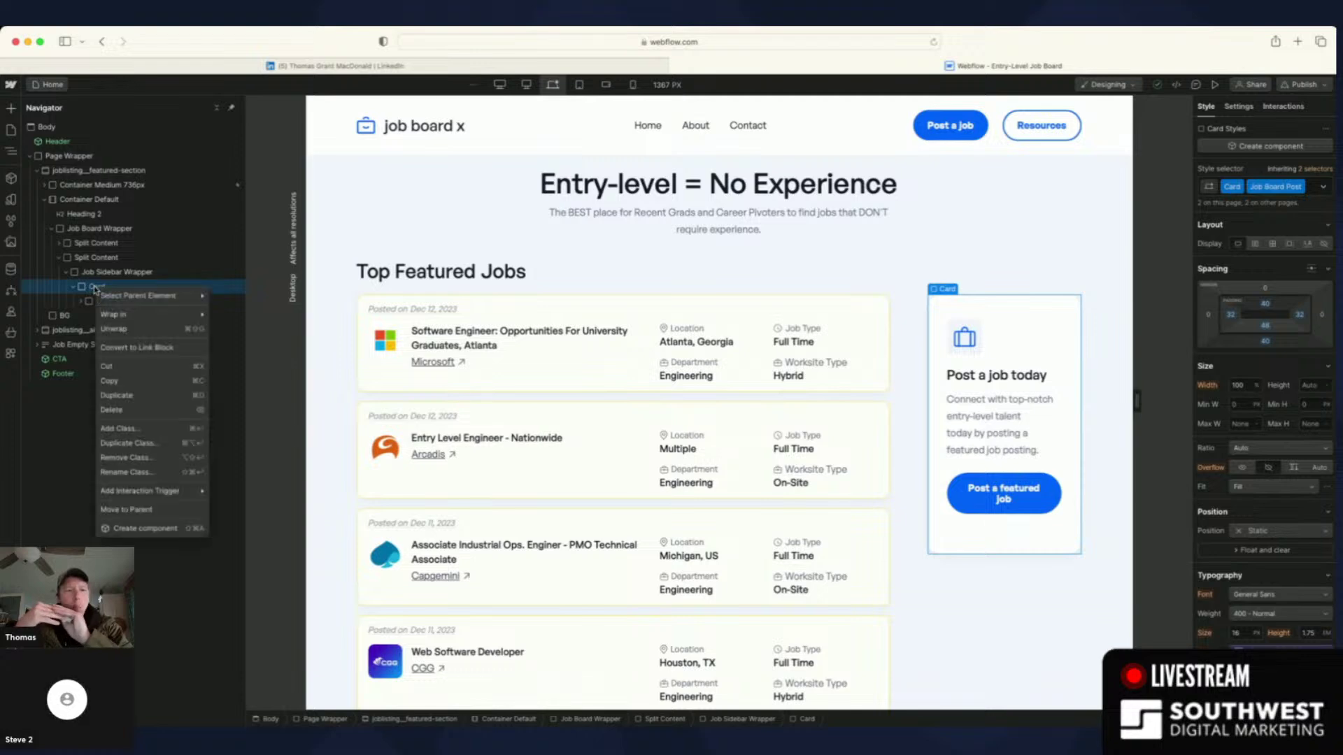
left_click(124, 384)
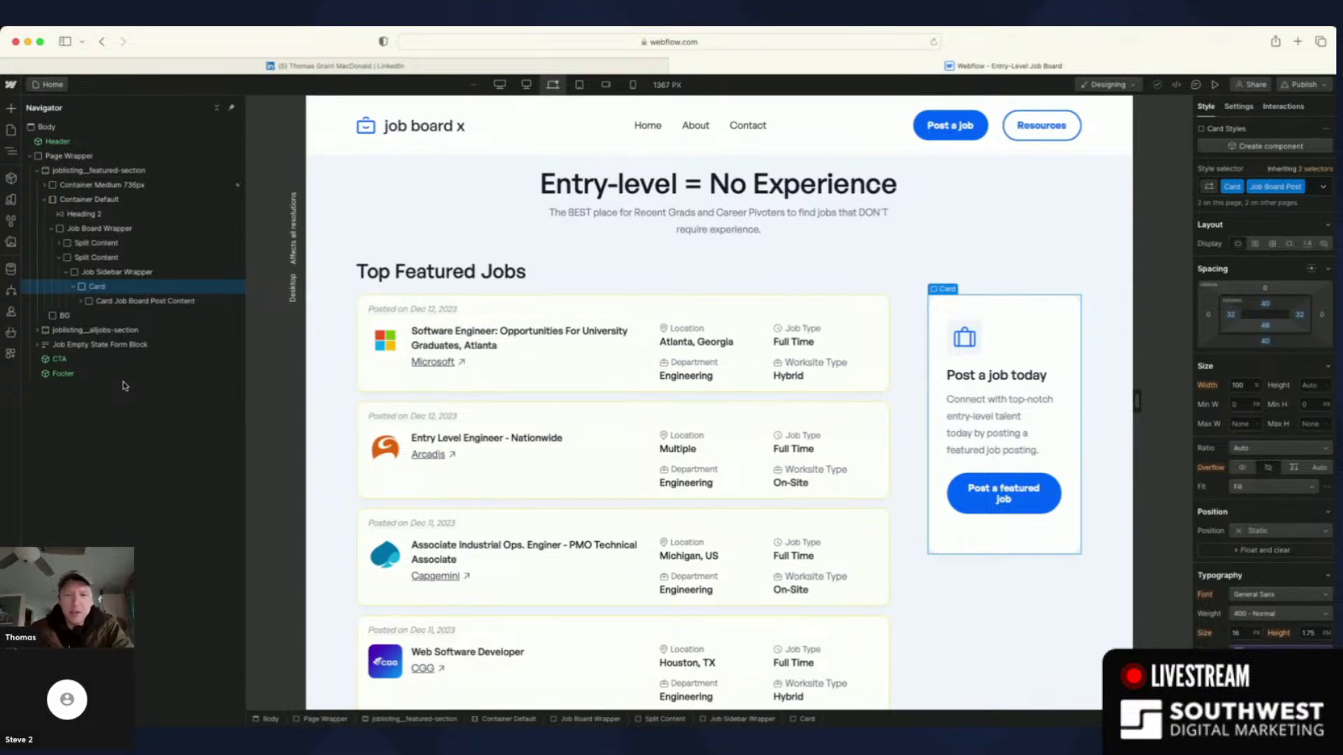
- Expand the joblisting__alljobs-section, its Container Default and the Job Empty State Form Block to examine the page structure
left_click(98, 286)
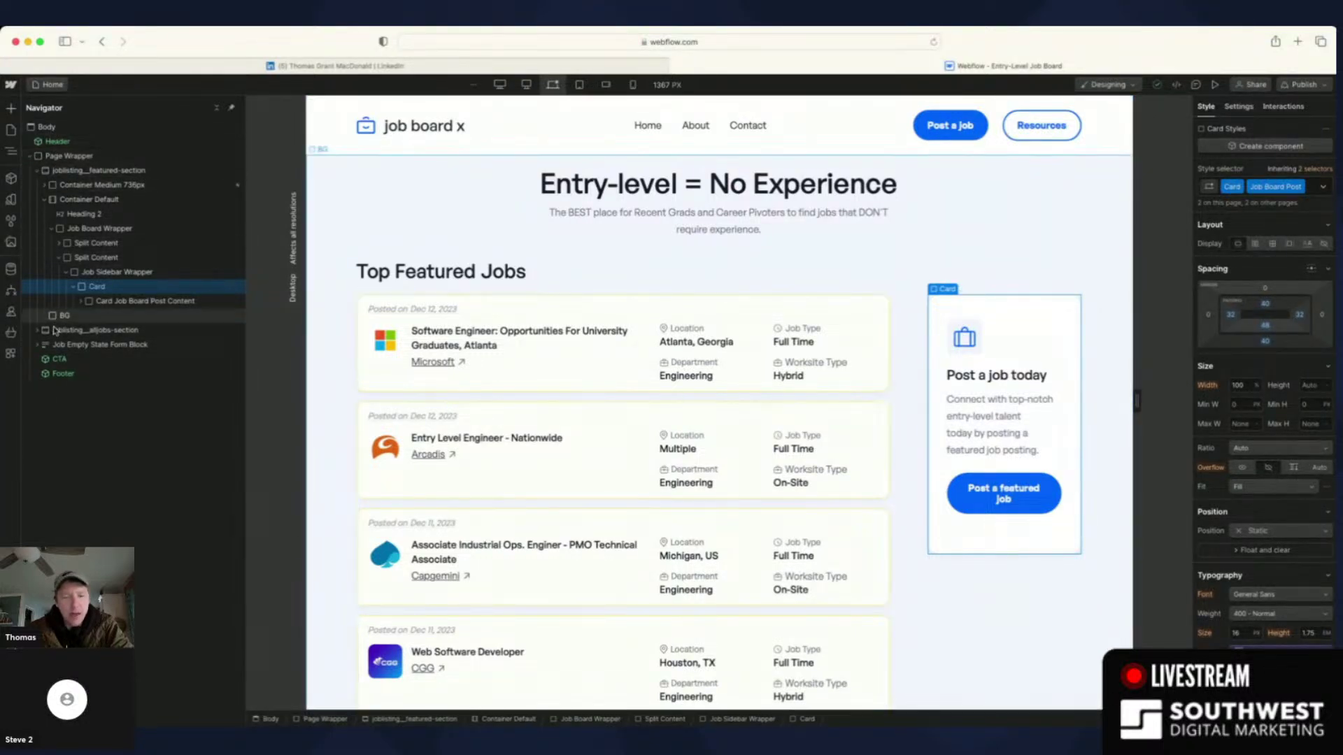
left_click(39, 330)
left_click(45, 344)
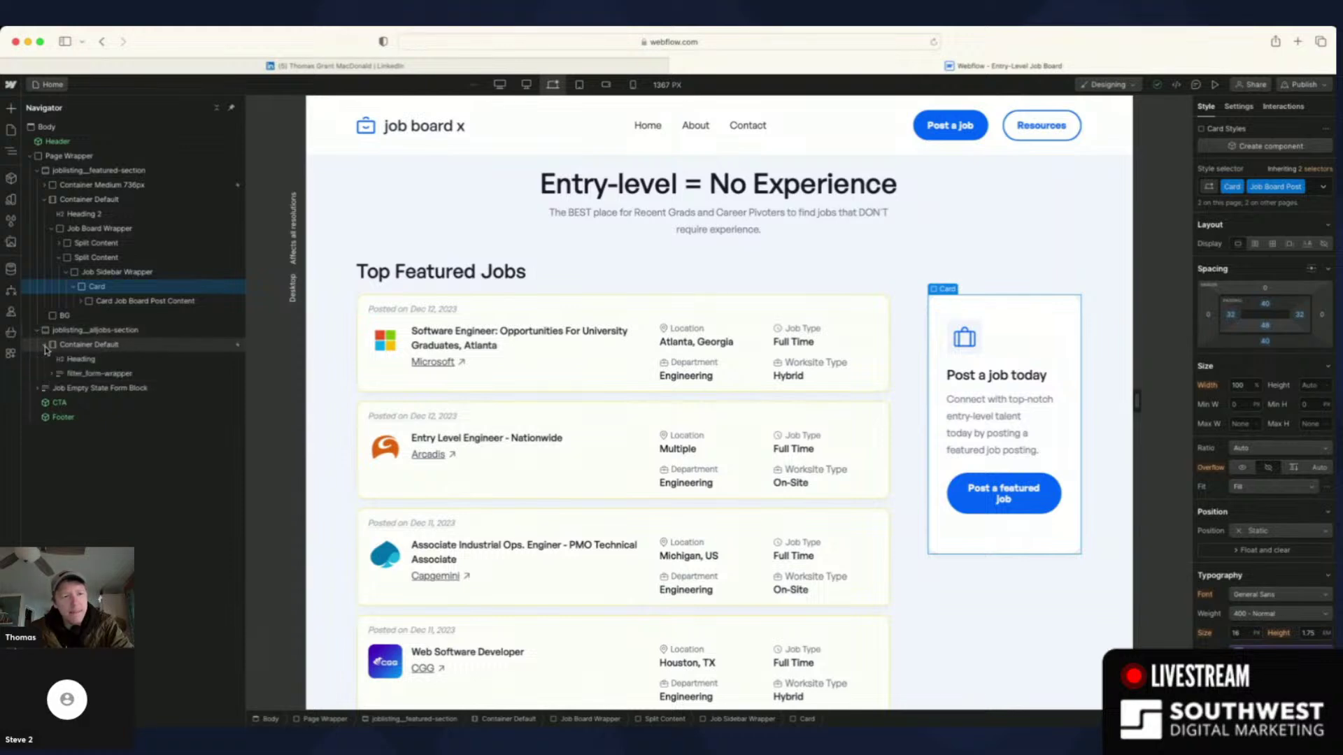
left_click(39, 388)
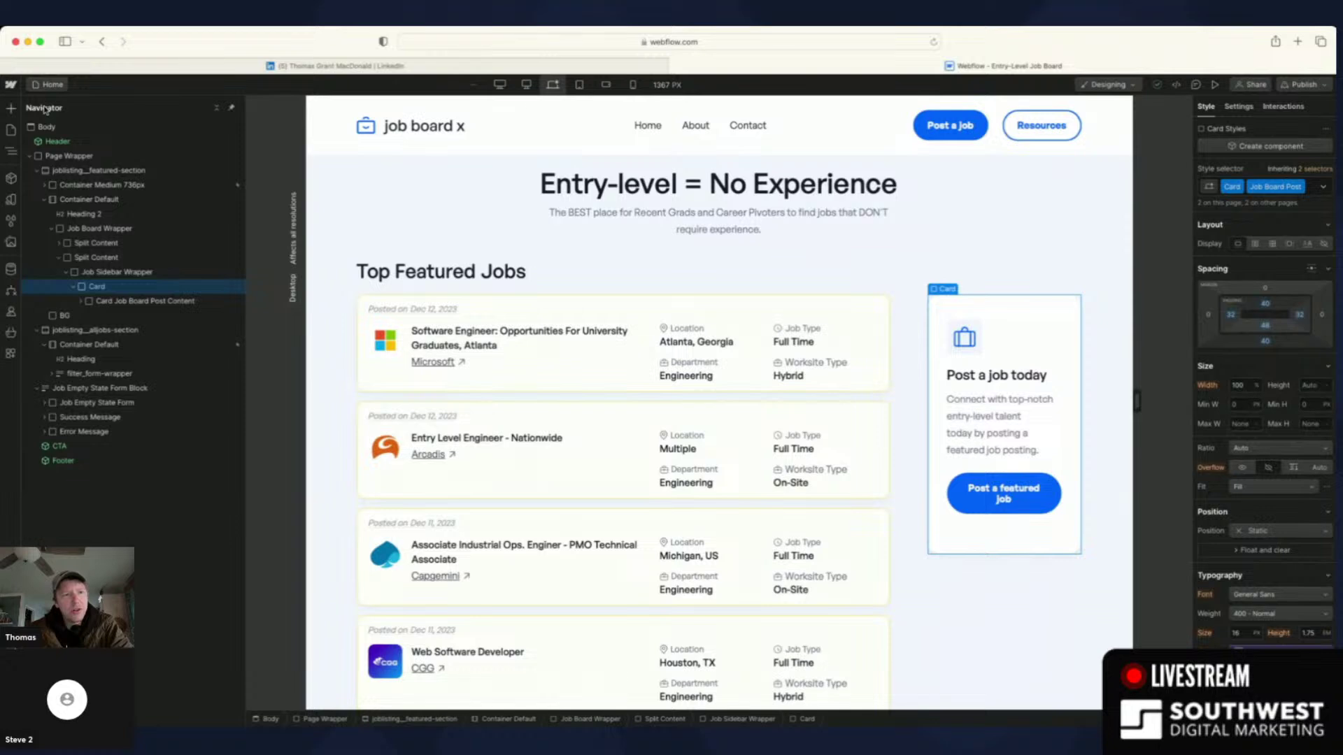
- Look through the site's page list down to the CMS Collection templates and check the staging and production destinations without publishing
left_click(11, 132)
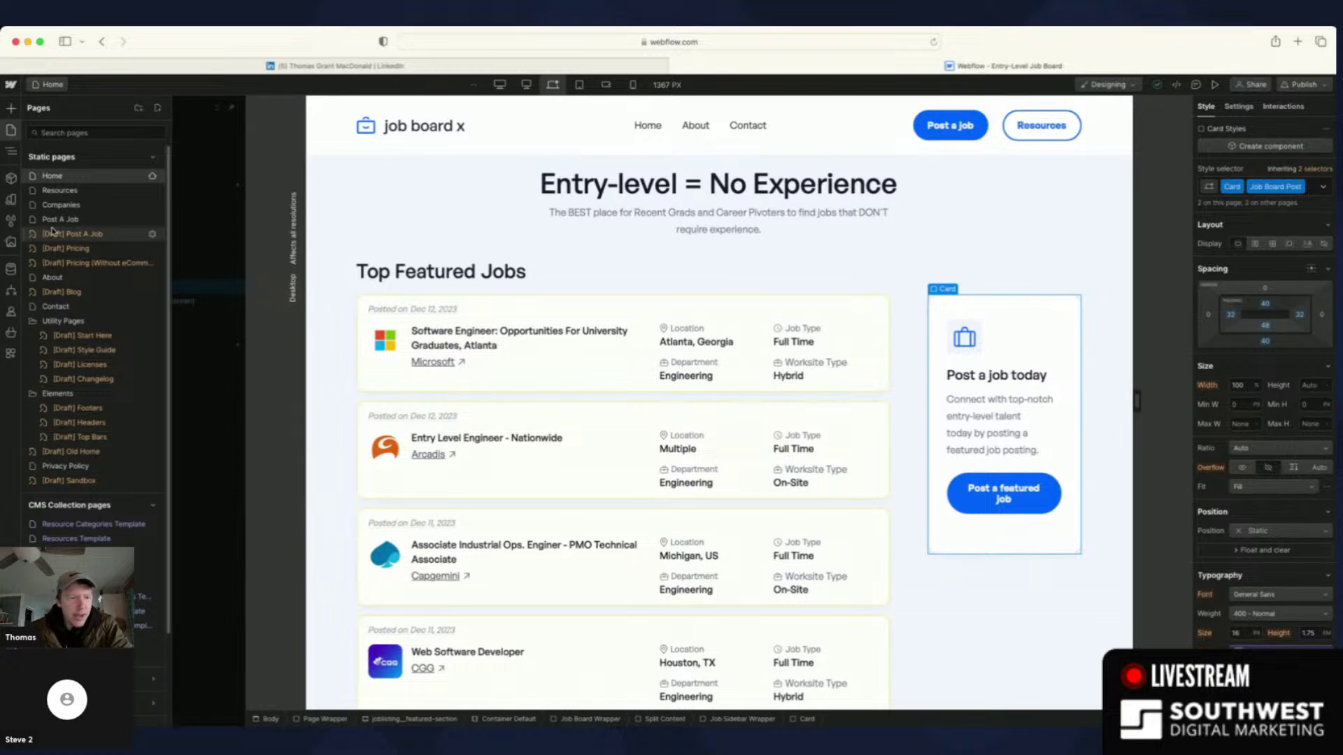
scroll(66, 315, "down", 3)
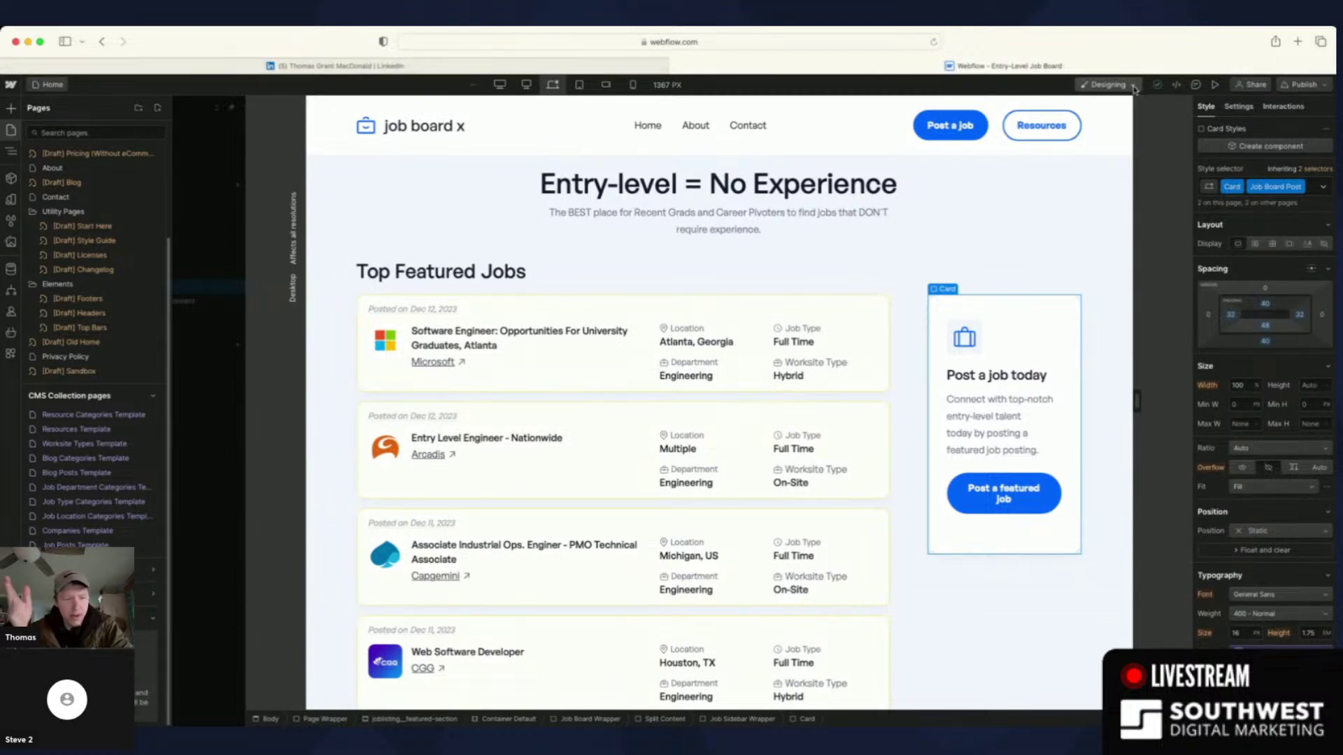
left_click(1321, 86)
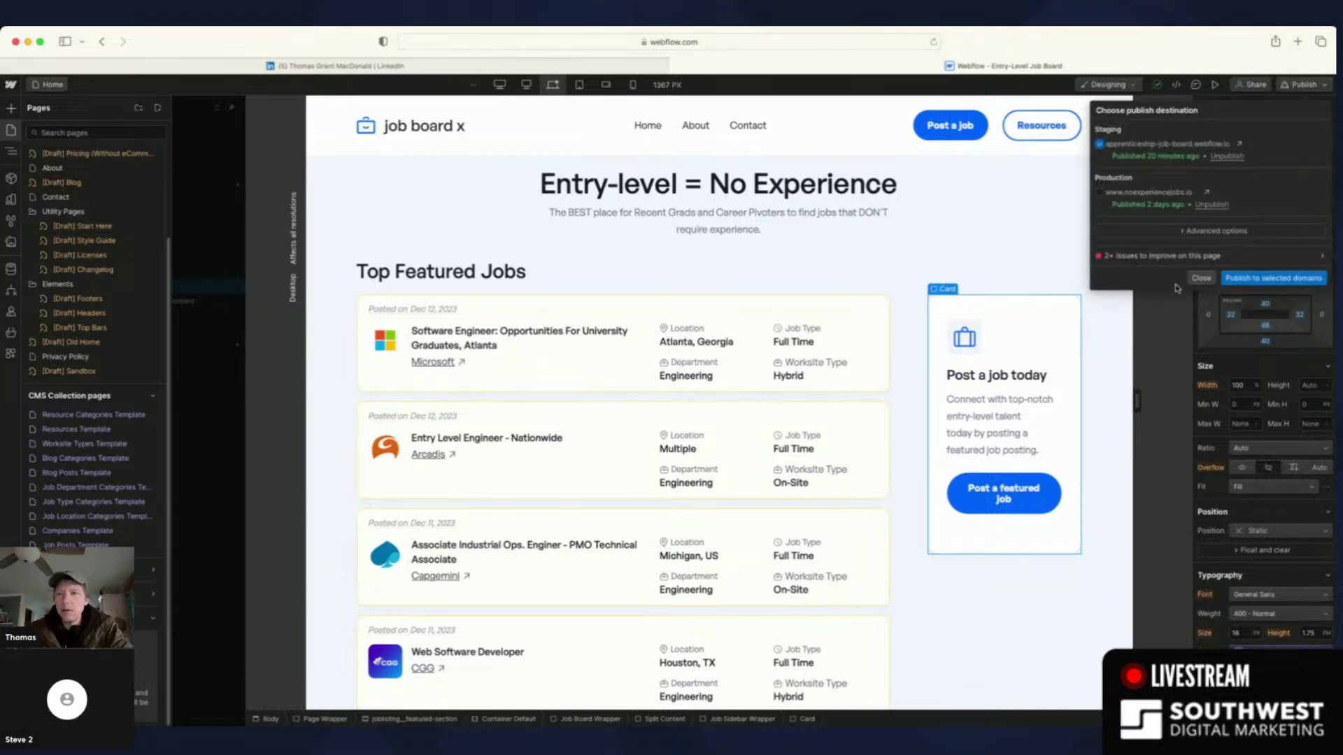
left_click(1201, 277)
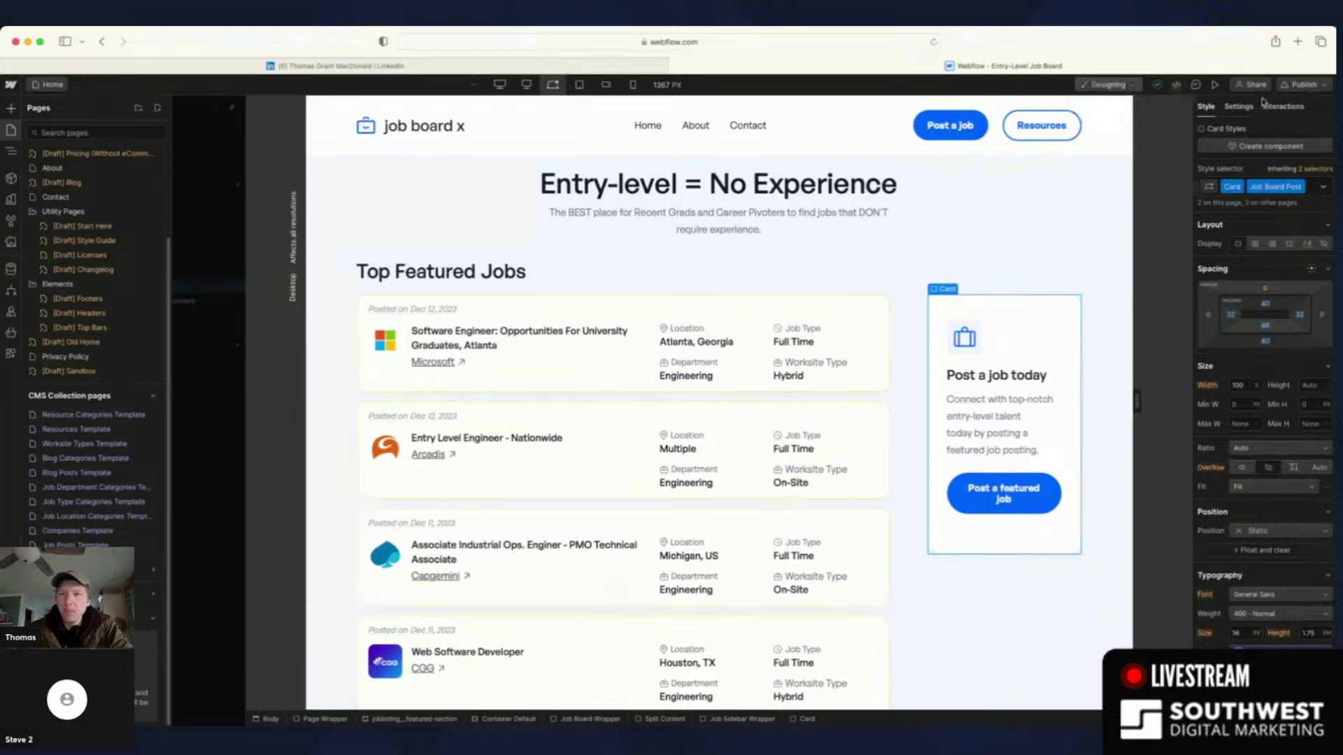
- Open the staging site, follow the footer's Engineering department link, and reveal that page's full URL to identify its template
left_click(1322, 86)
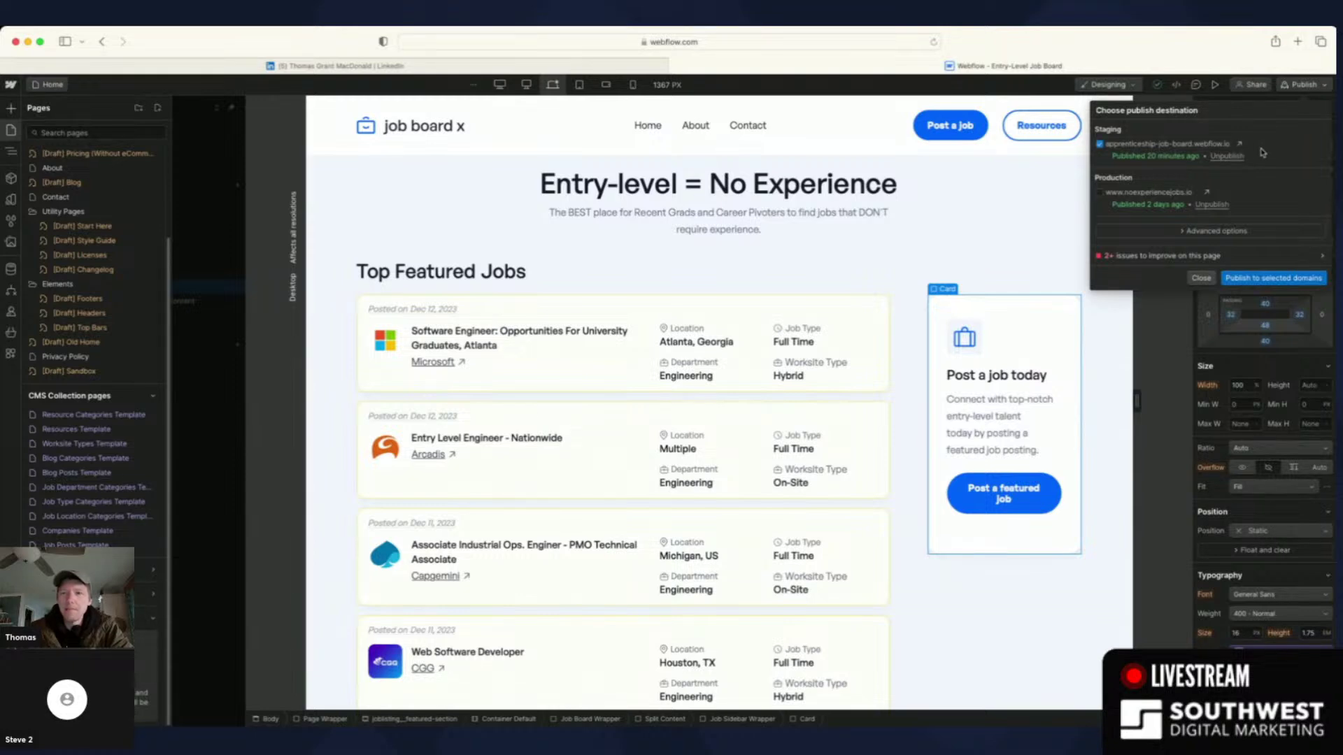
left_click(1117, 64)
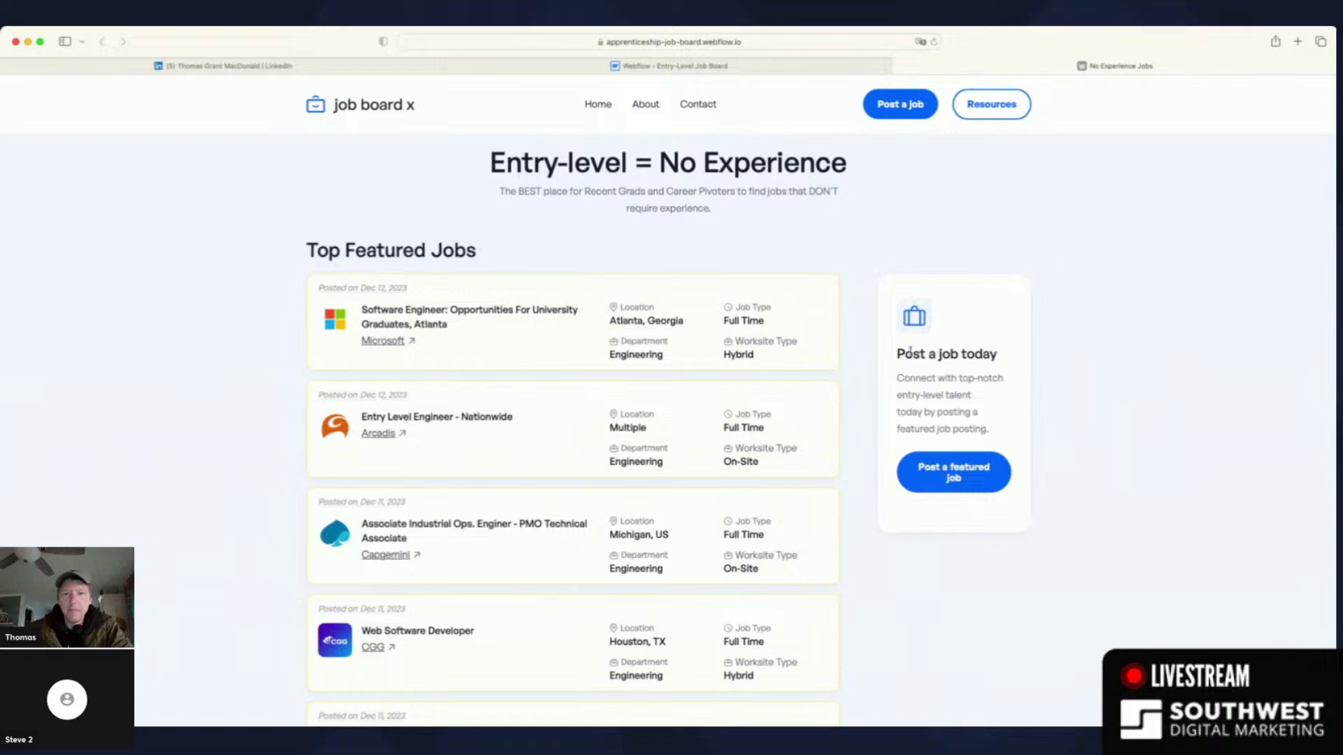
scroll(900, 489, "down", 10)
scroll(899, 489, "down", 15)
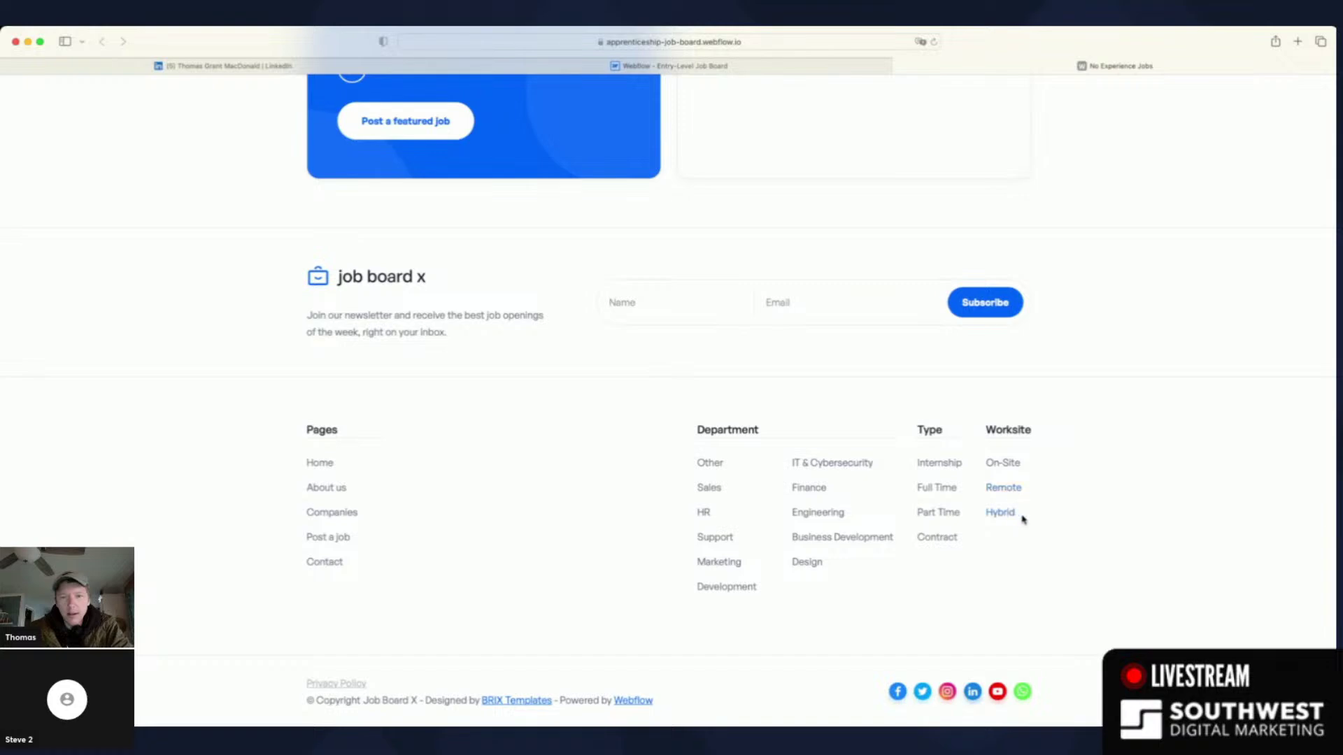
left_click(809, 513)
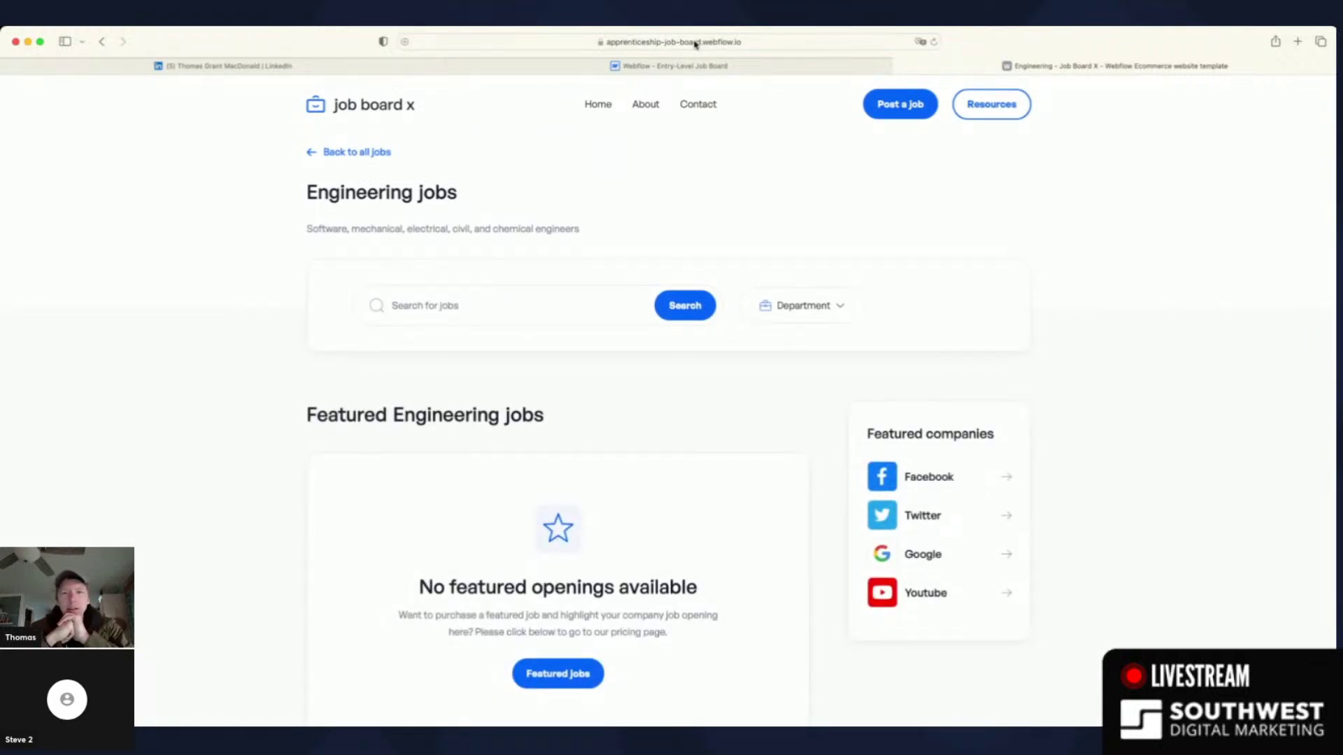
left_click(745, 43)
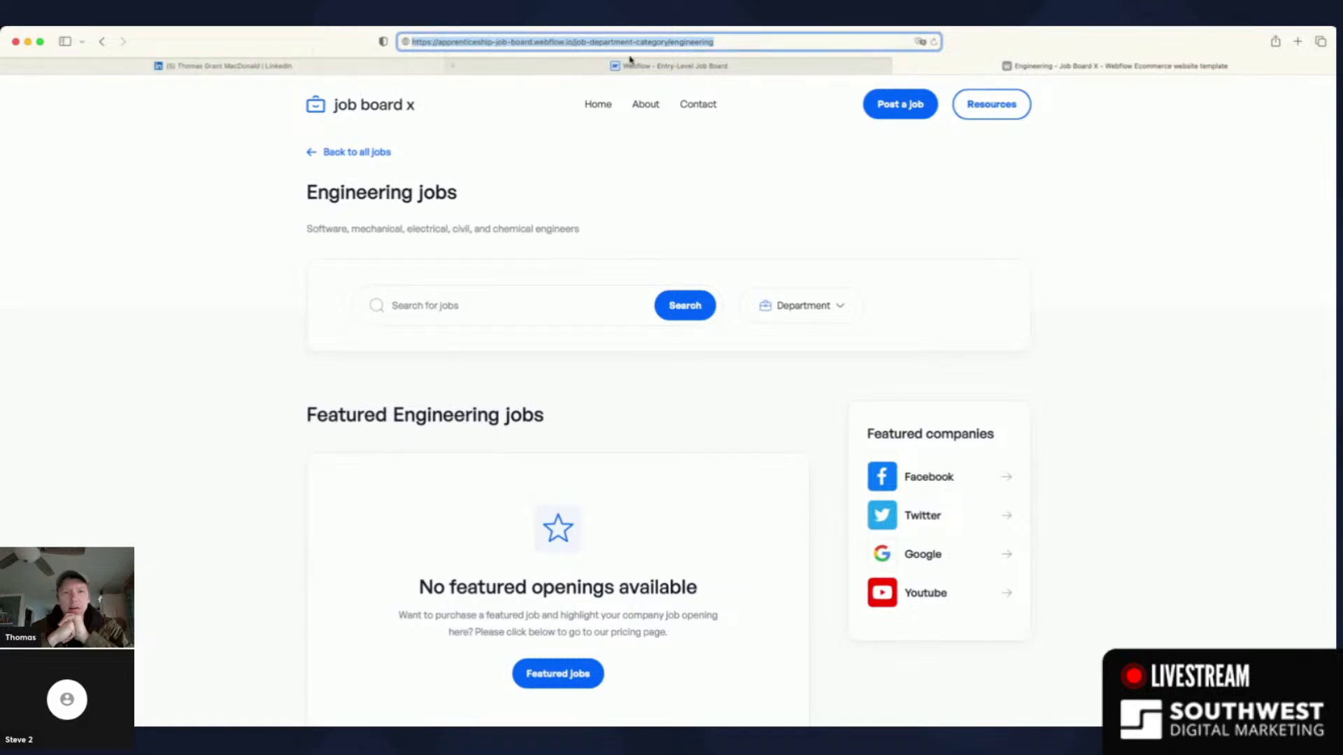
- Return to the Webflow Designer and open the Job Department Categories Template
left_click(688, 67)
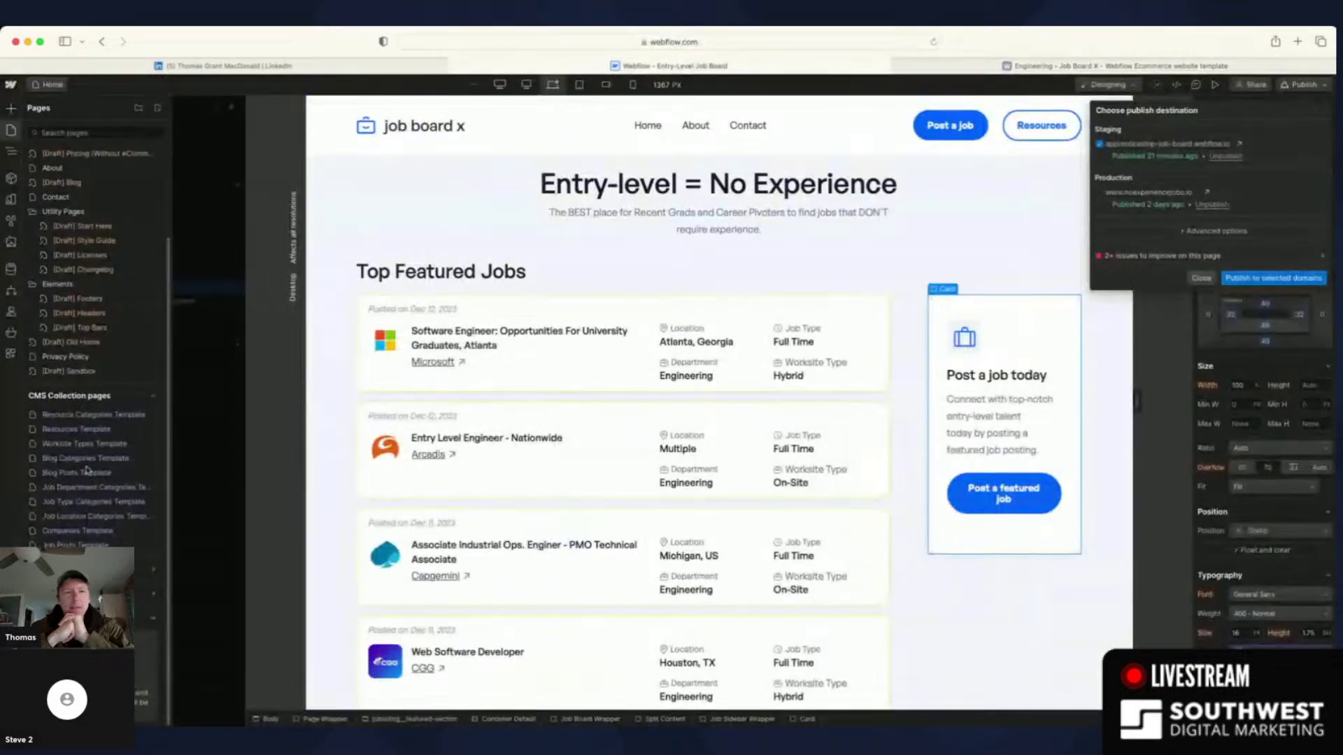
left_click(78, 490)
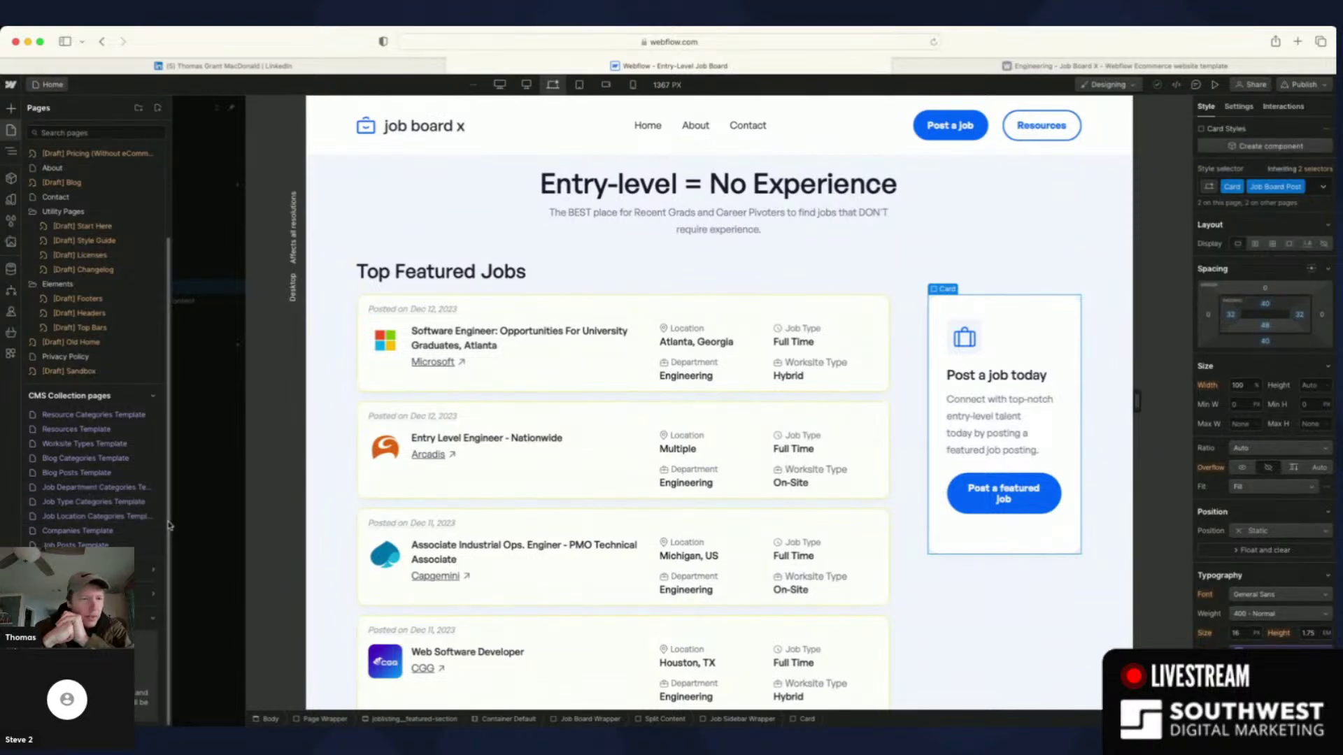
scroll(140, 503, "up", 1)
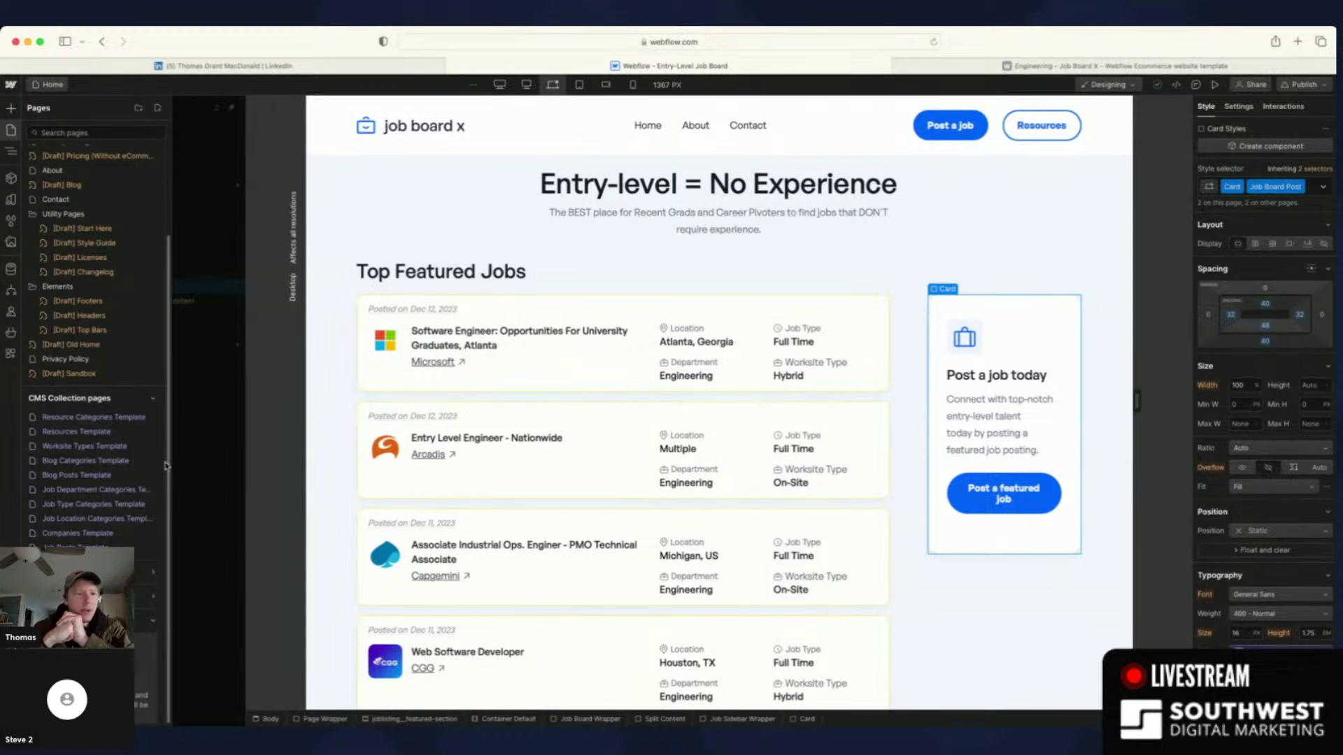
left_click(97, 492)
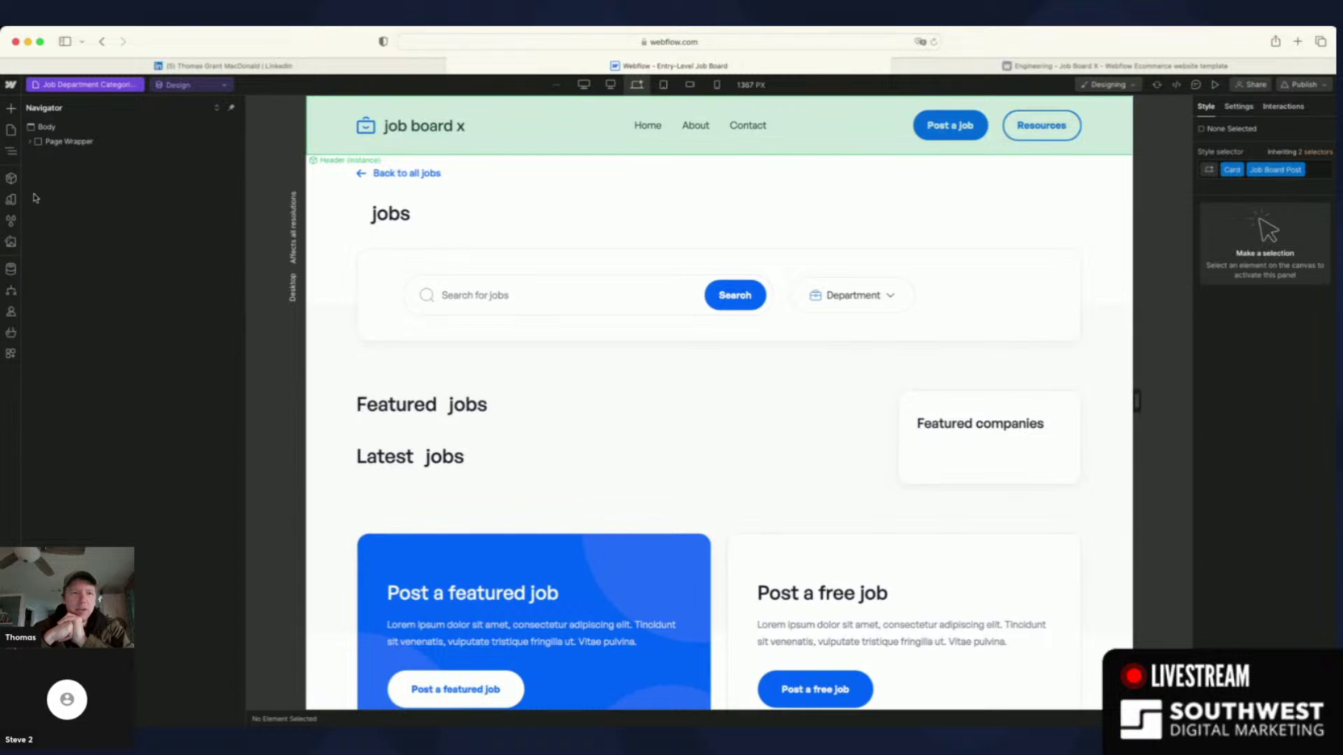
- Examine the Job Type Categories and Job Location Categories templates for the Featured companies card
left_click(12, 131)
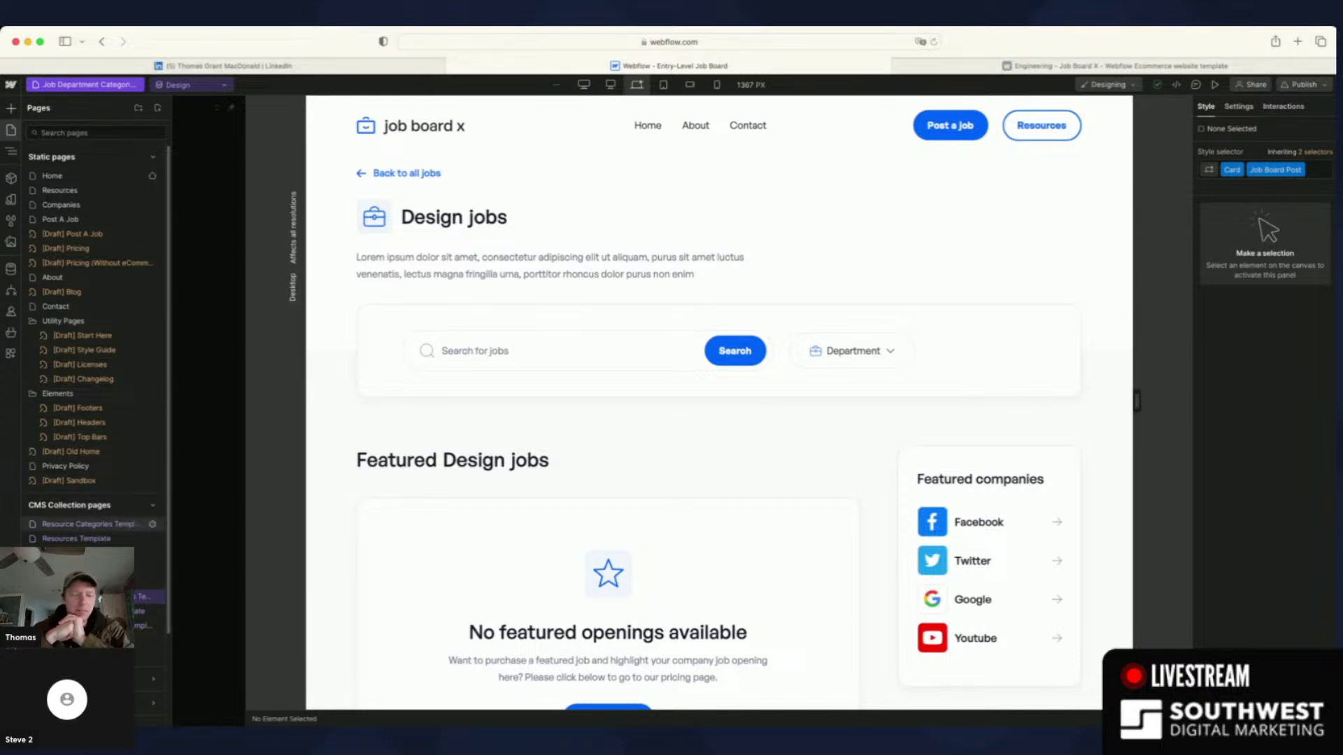
scroll(104, 492, "down", 3)
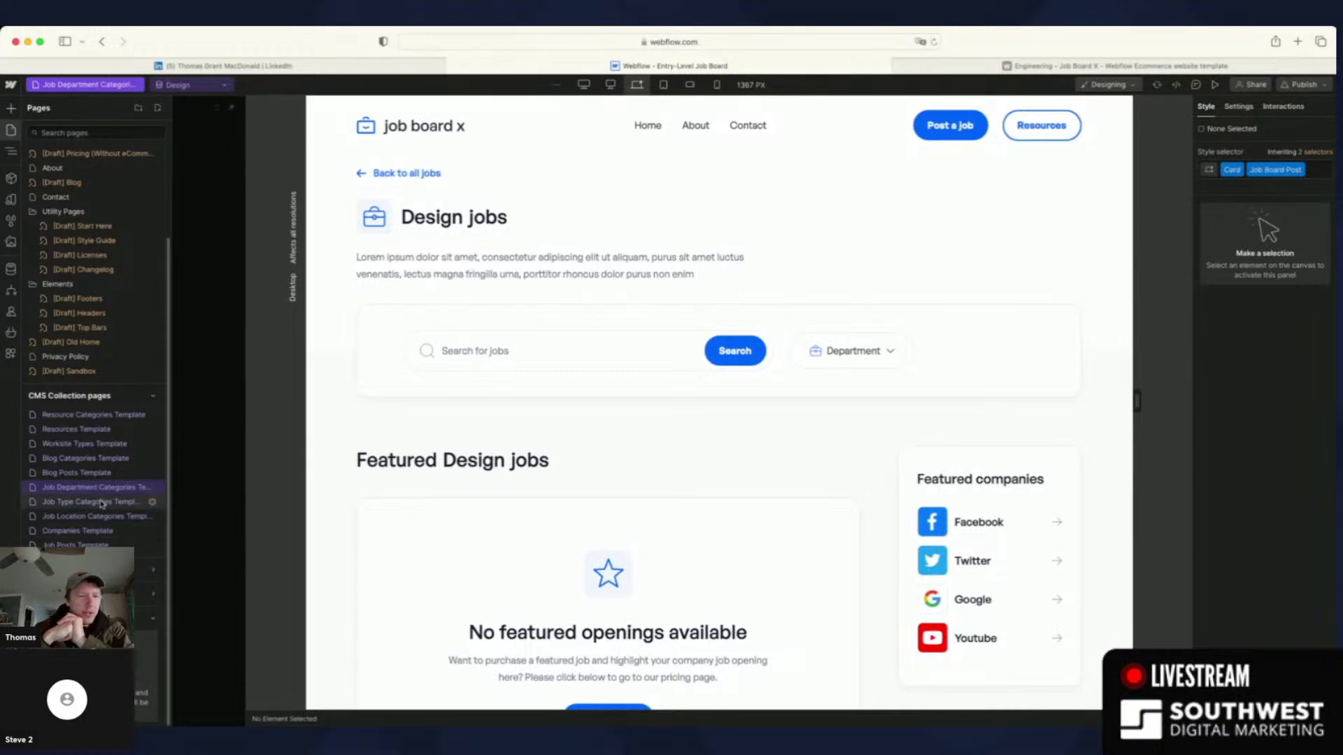
left_click(88, 505)
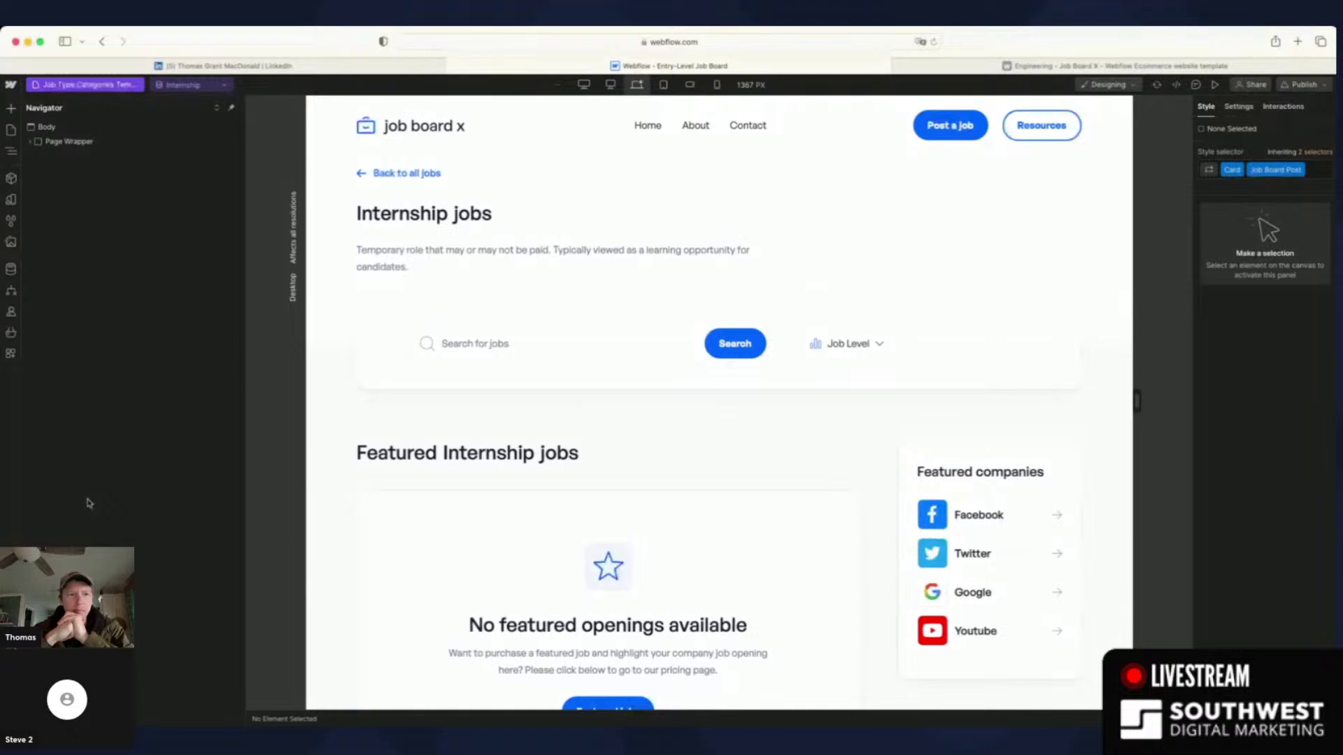
key("p")
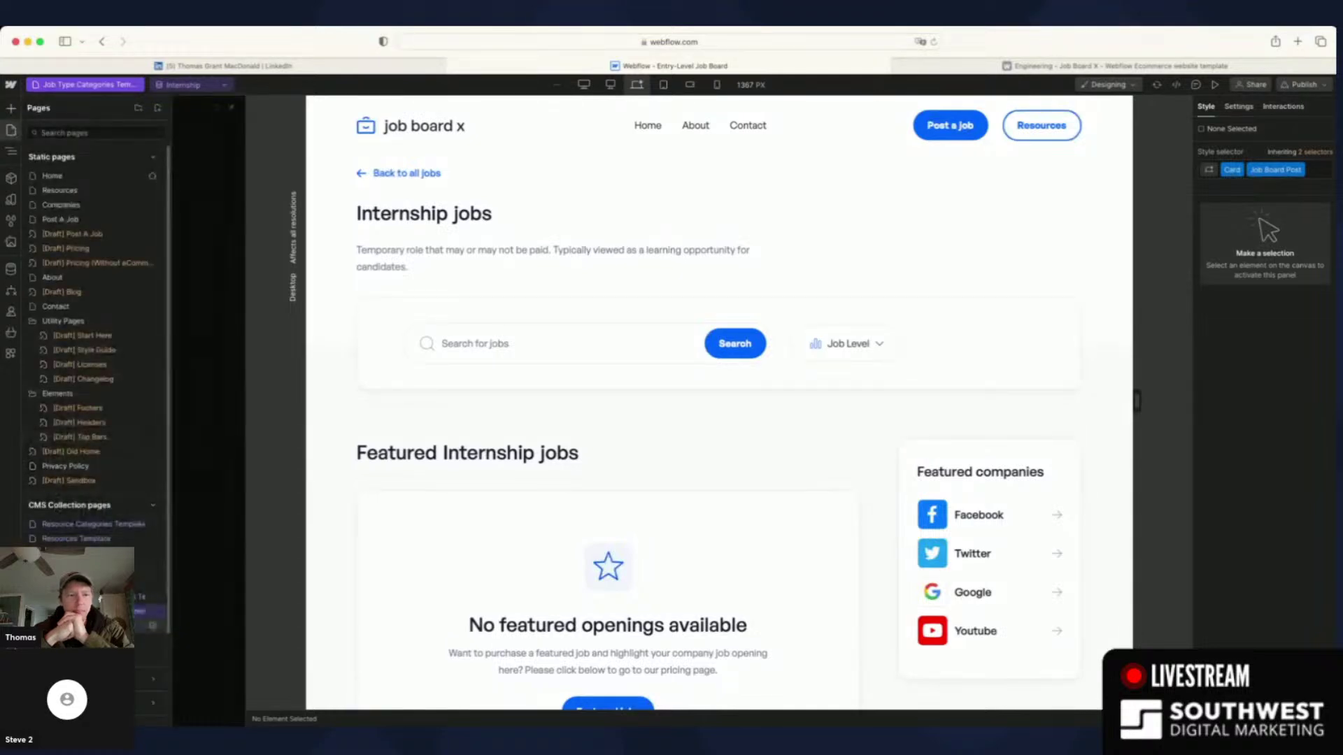
left_click(98, 626)
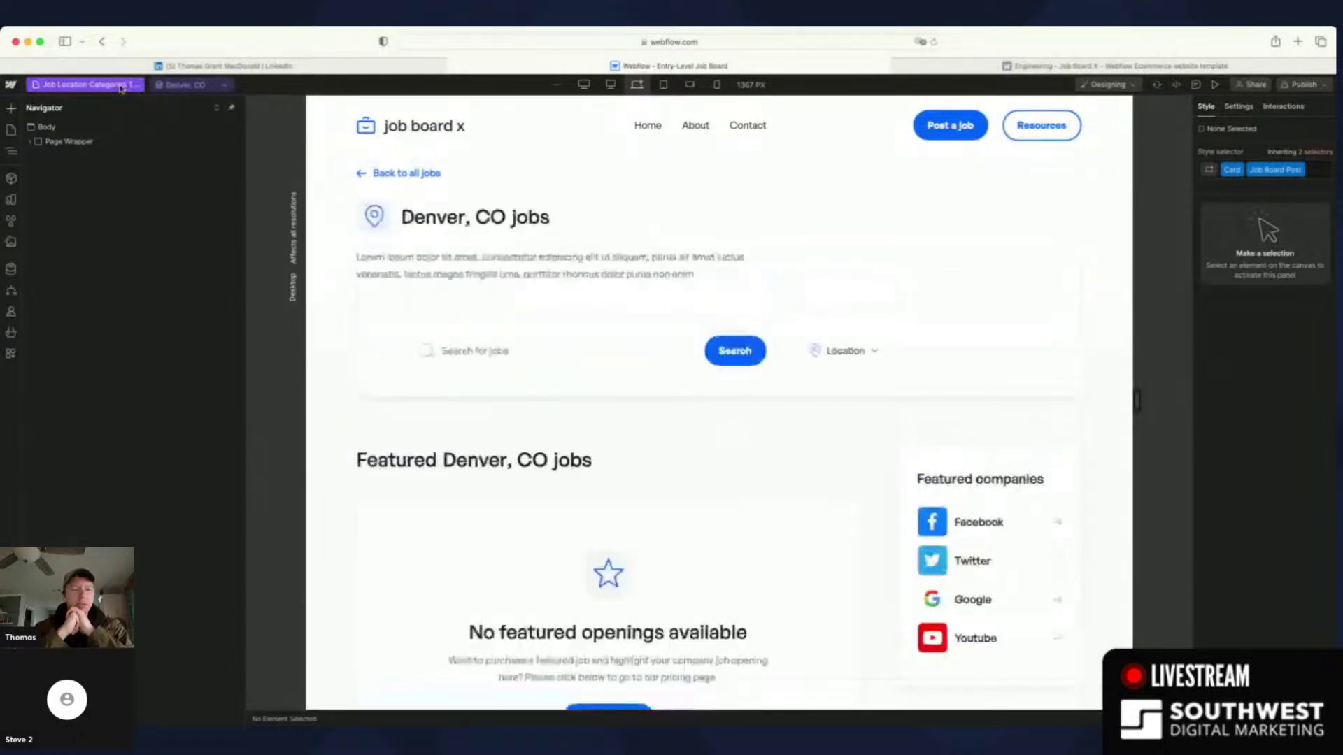
left_click(12, 130)
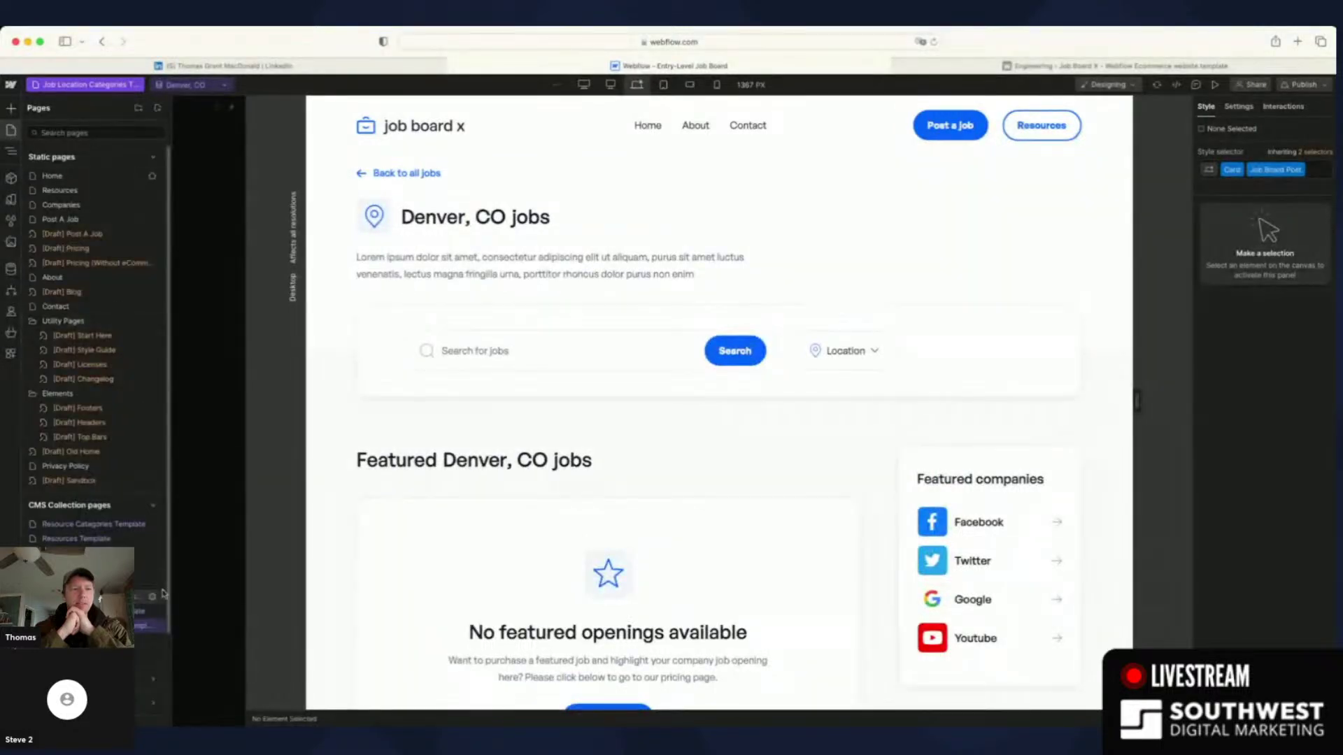
scroll(114, 544, "down", 3)
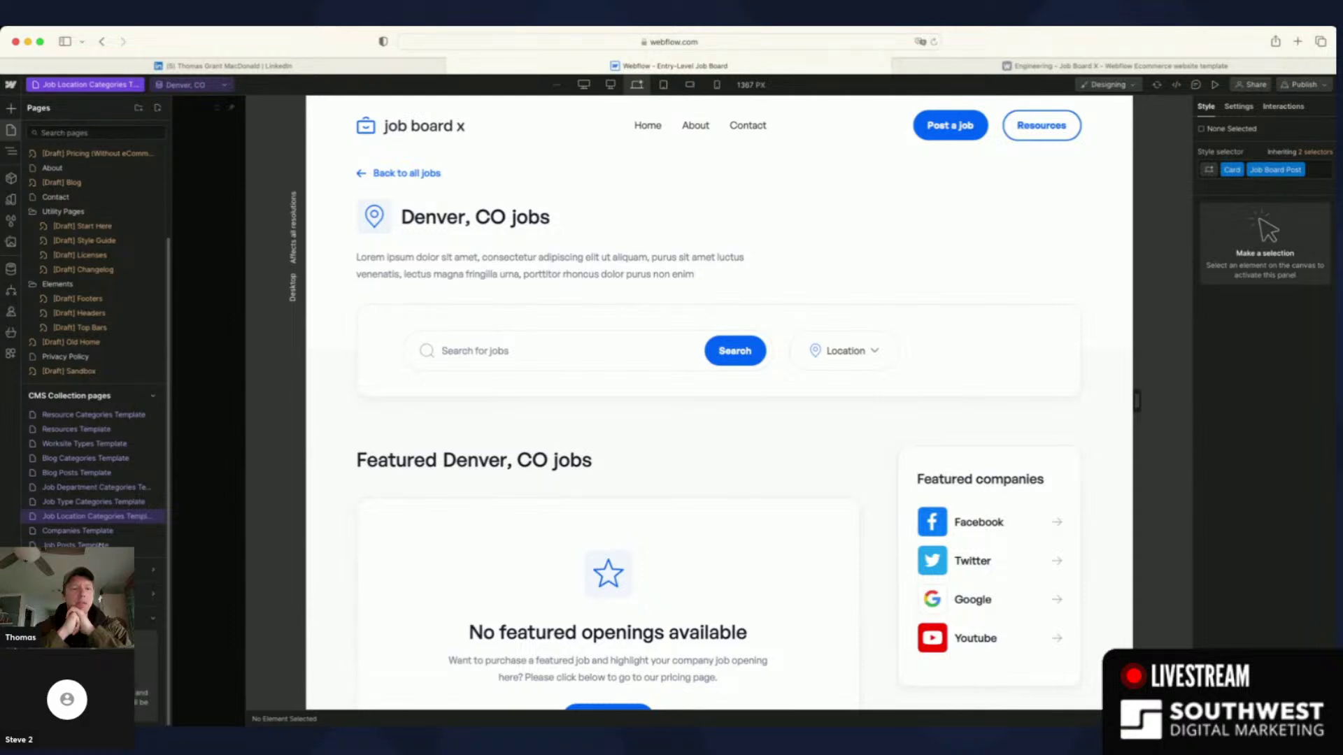
- Reopen the Job Department Categories Template and show it with the Engineering item
left_click(83, 488)
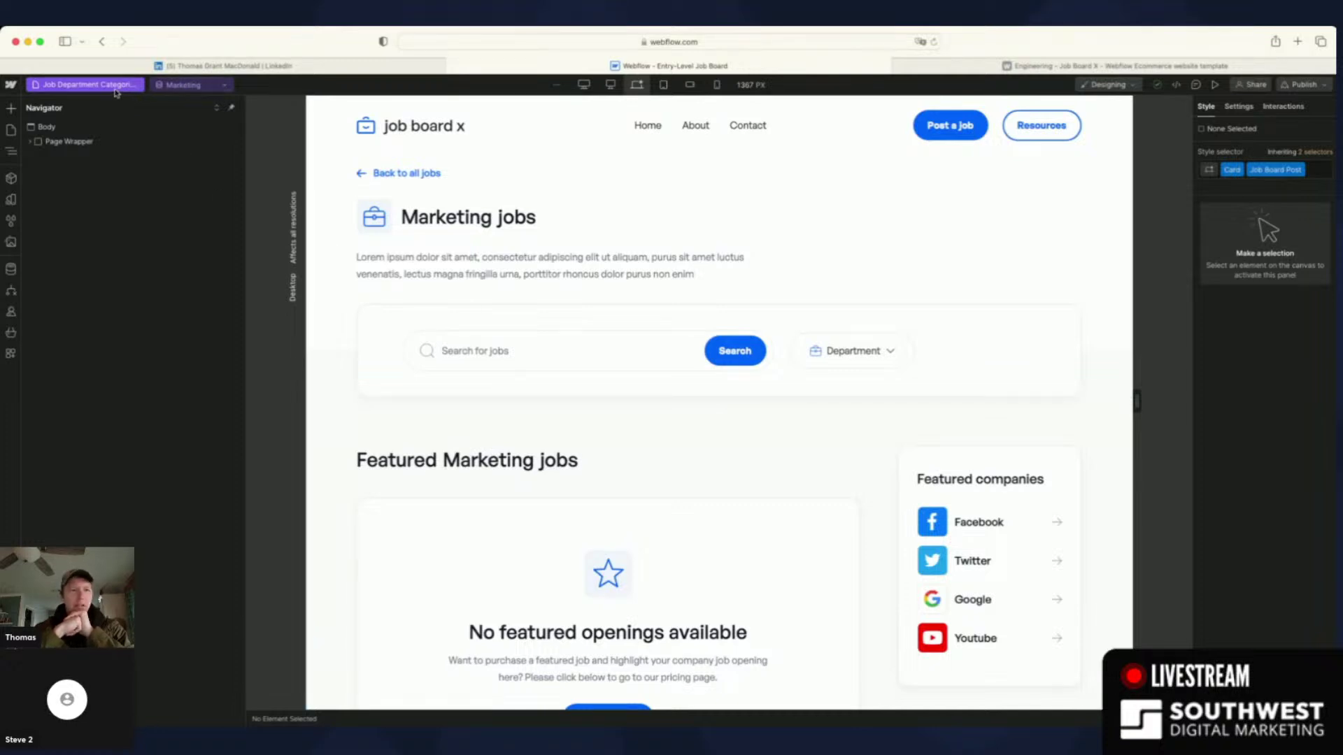
left_click(227, 86)
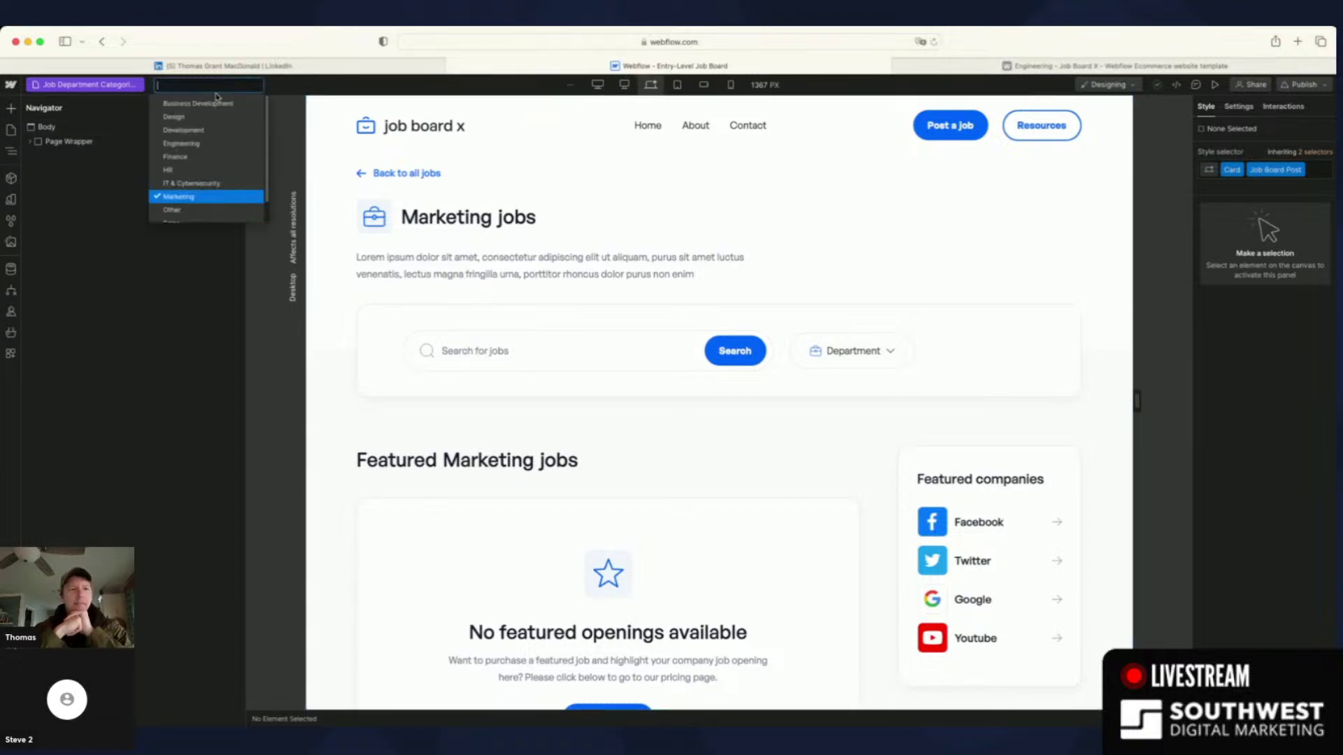
left_click(188, 144)
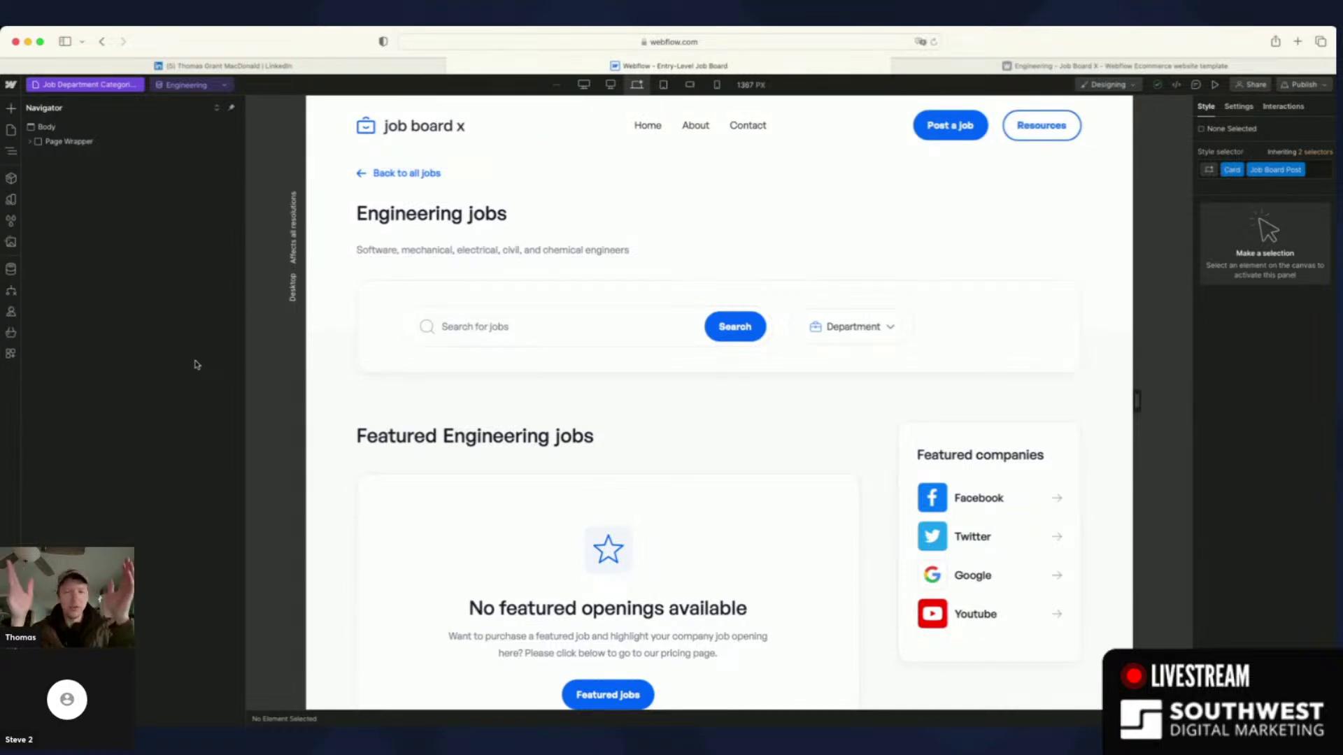
- Expand the whole element tree of the department template and look through its sections
left_click(31, 142)
left_click(38, 172)
left_click(38, 200)
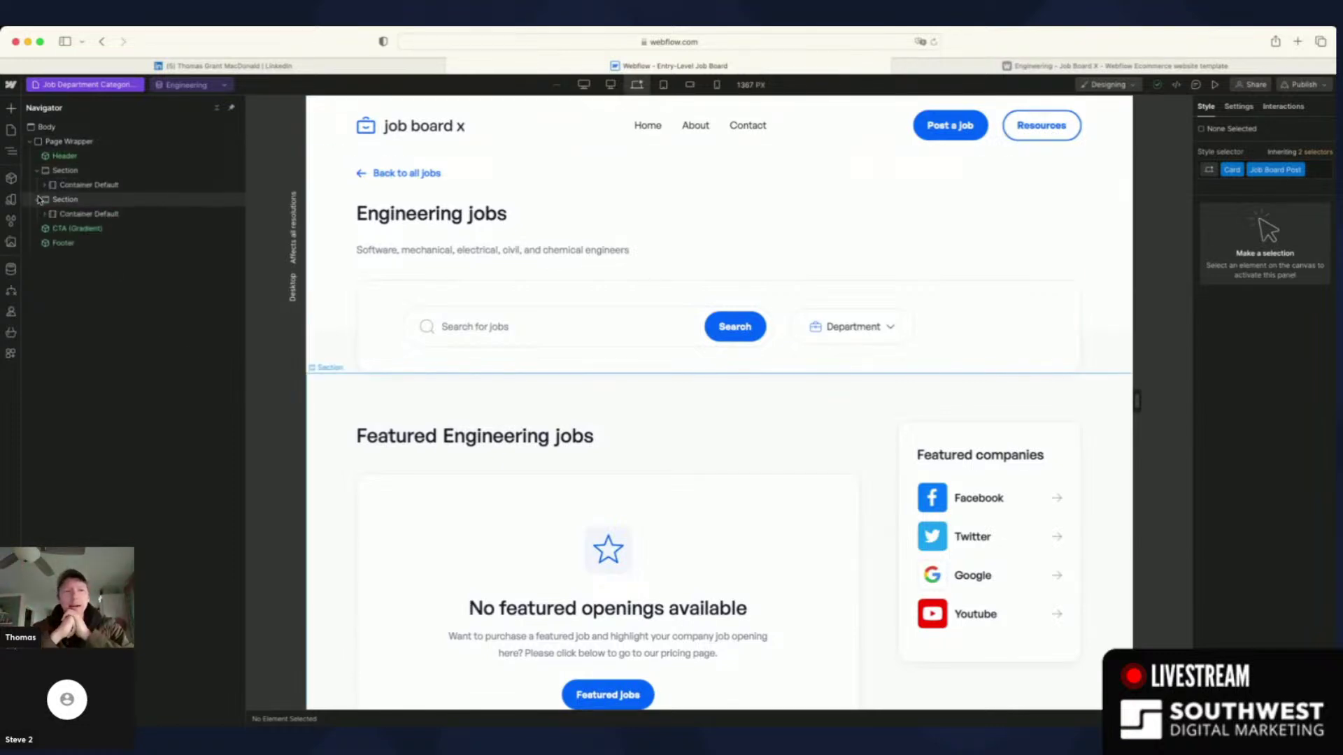
left_click(217, 110)
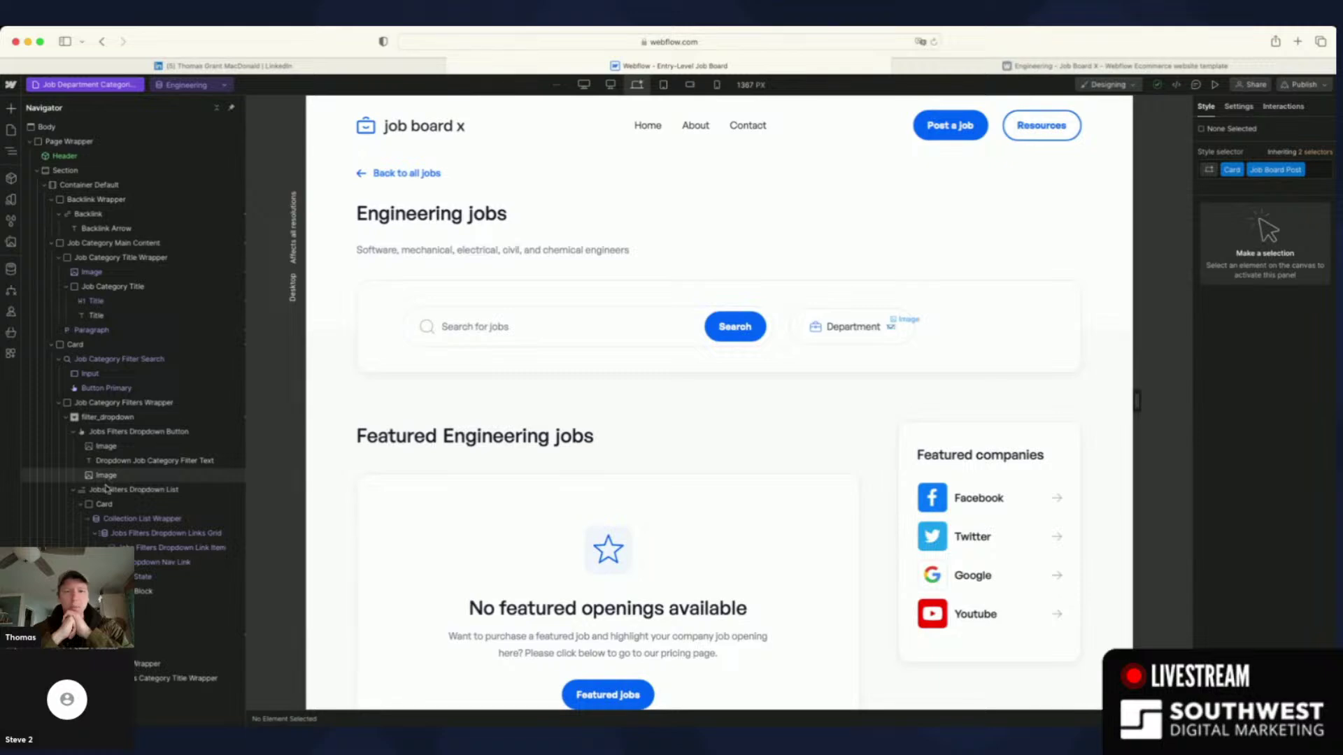
scroll(108, 536, "down", 4)
scroll(140, 560, "down", 1)
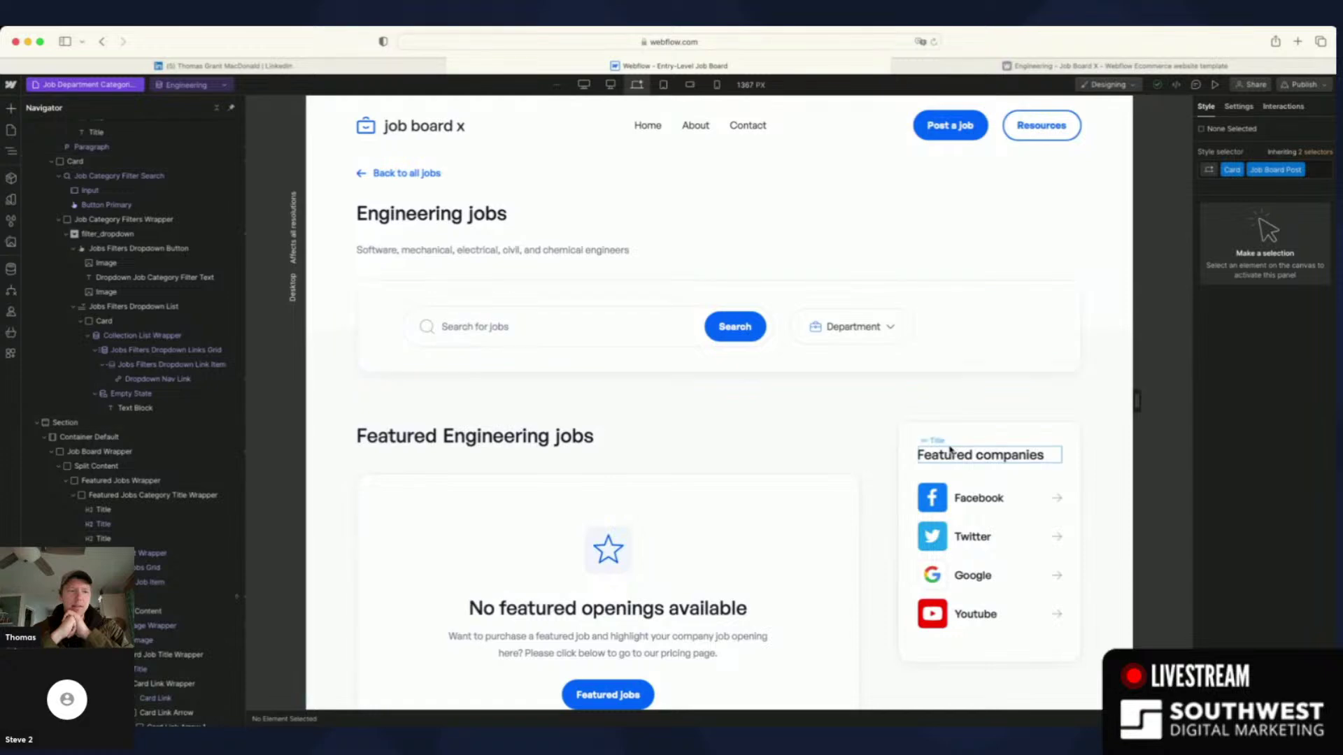
- Delete the Featured companies Card and paste the copied Post a job today Card into the Job Sidebar Wrapper
left_click(918, 428)
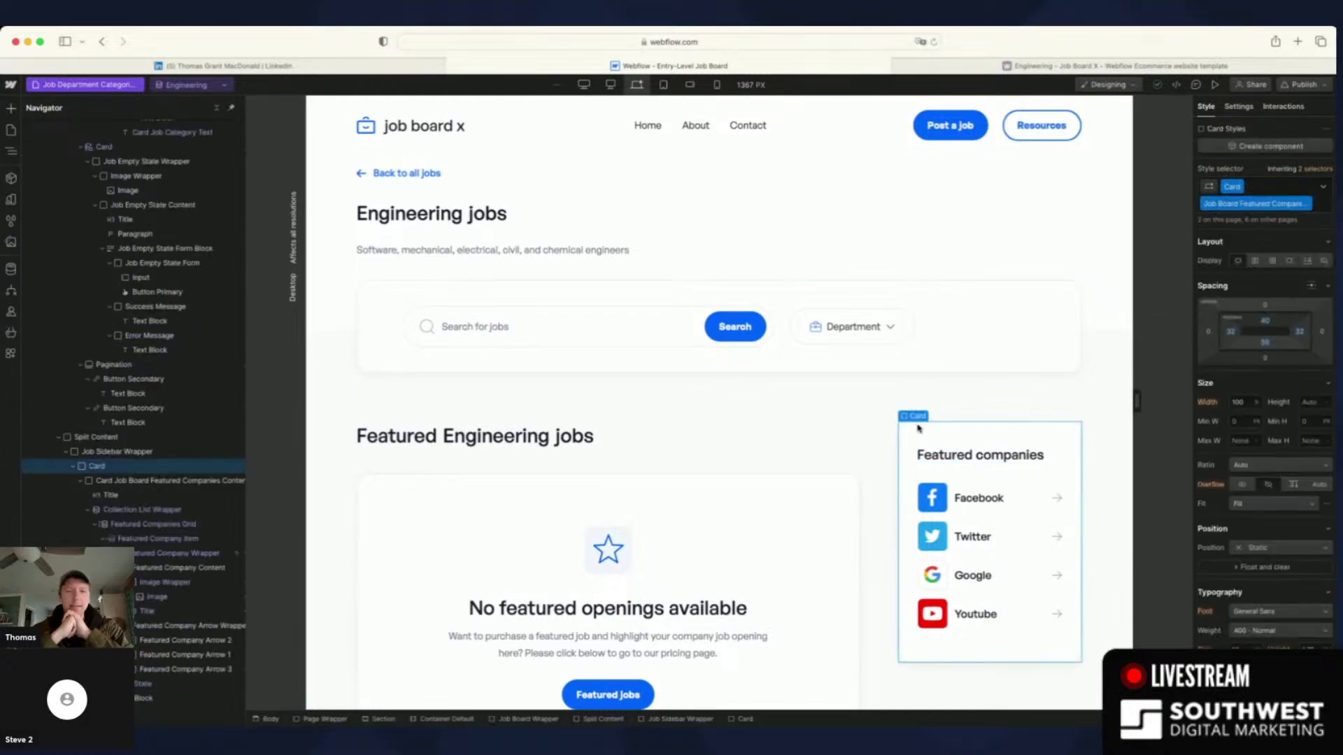
right_click(96, 472)
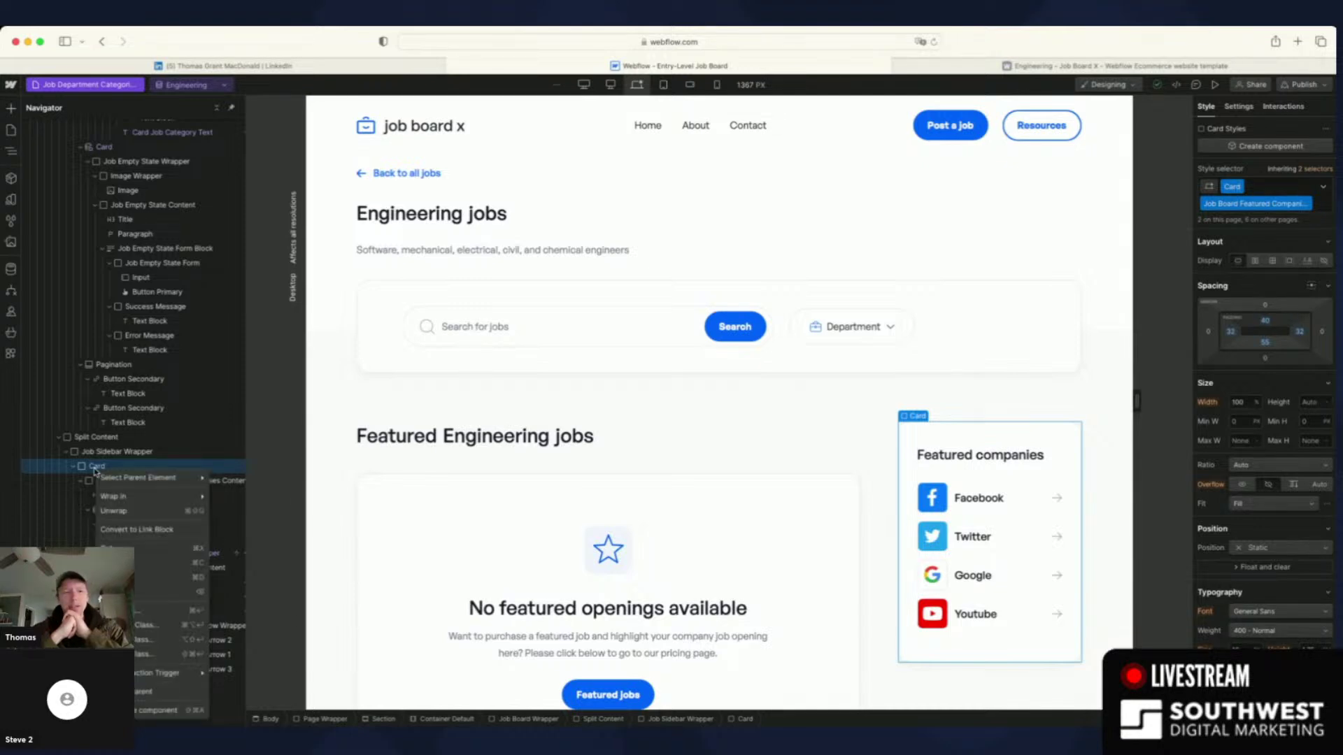
left_click(122, 592)
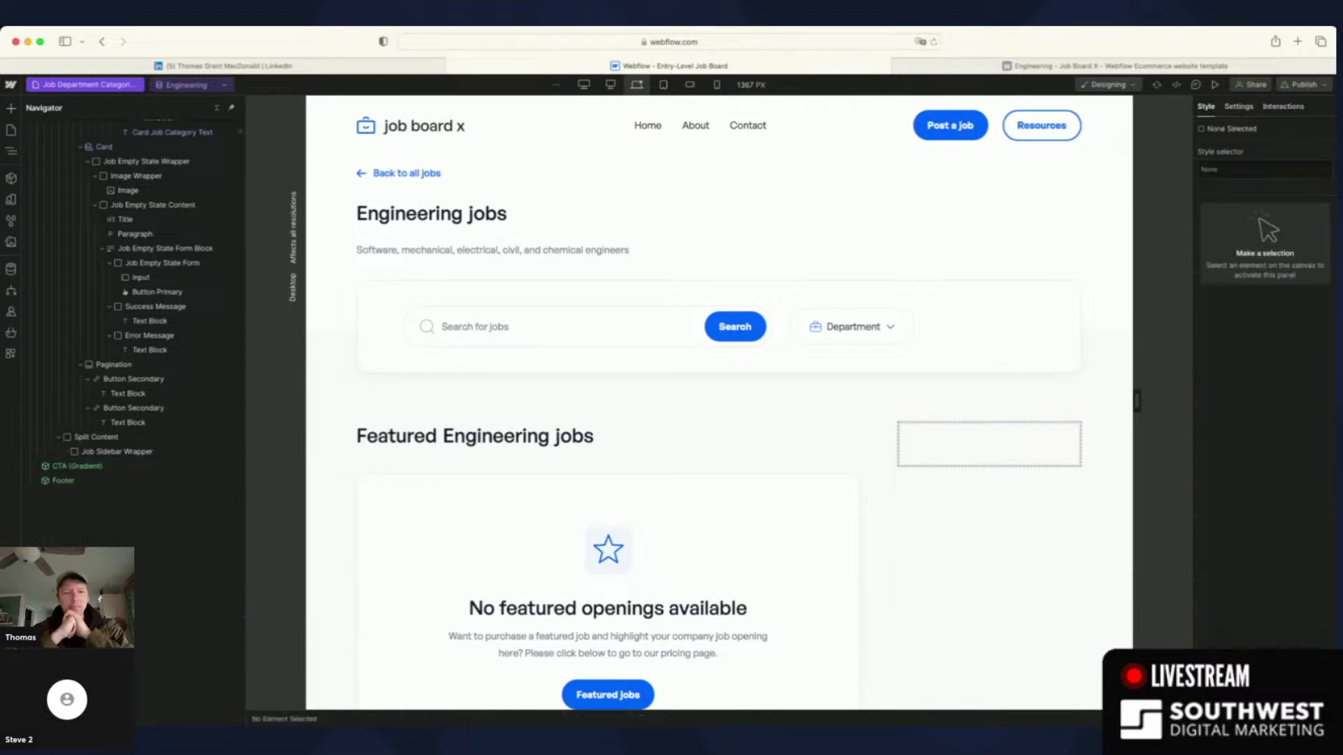
left_click(100, 453)
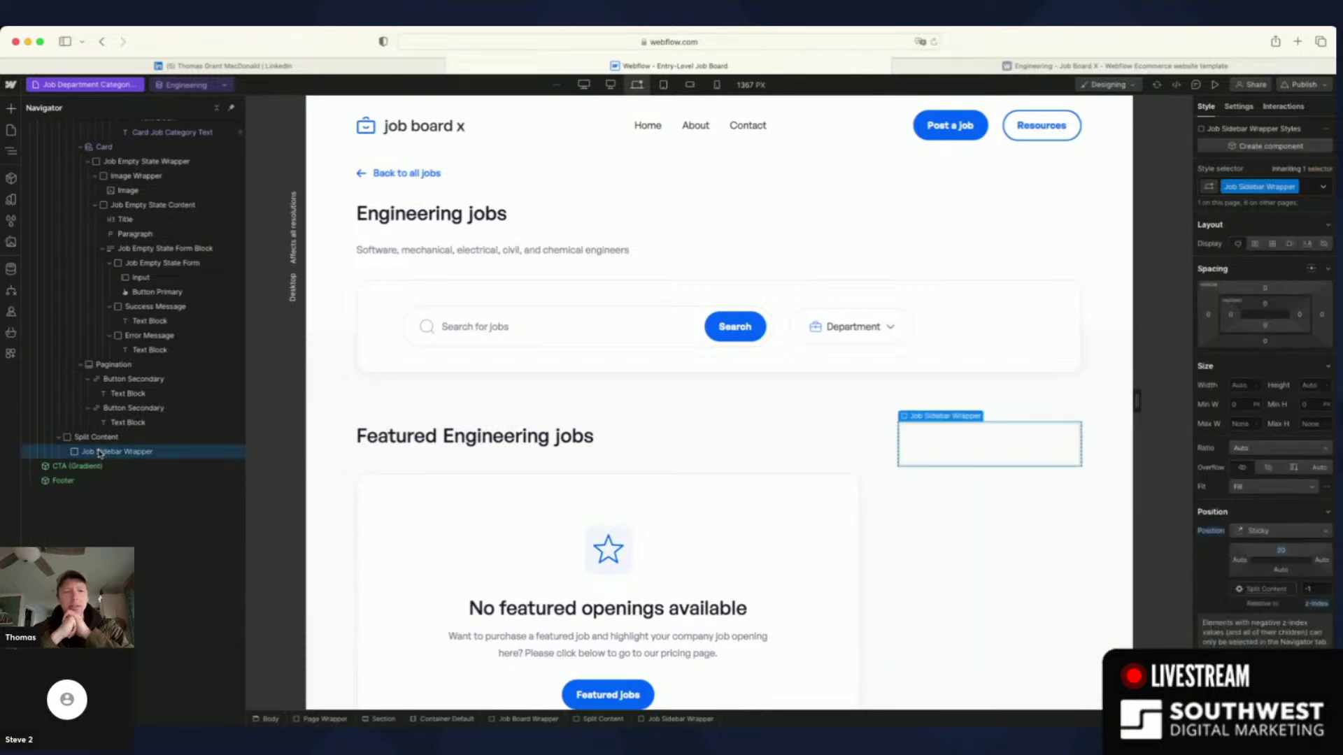
key("super+z")
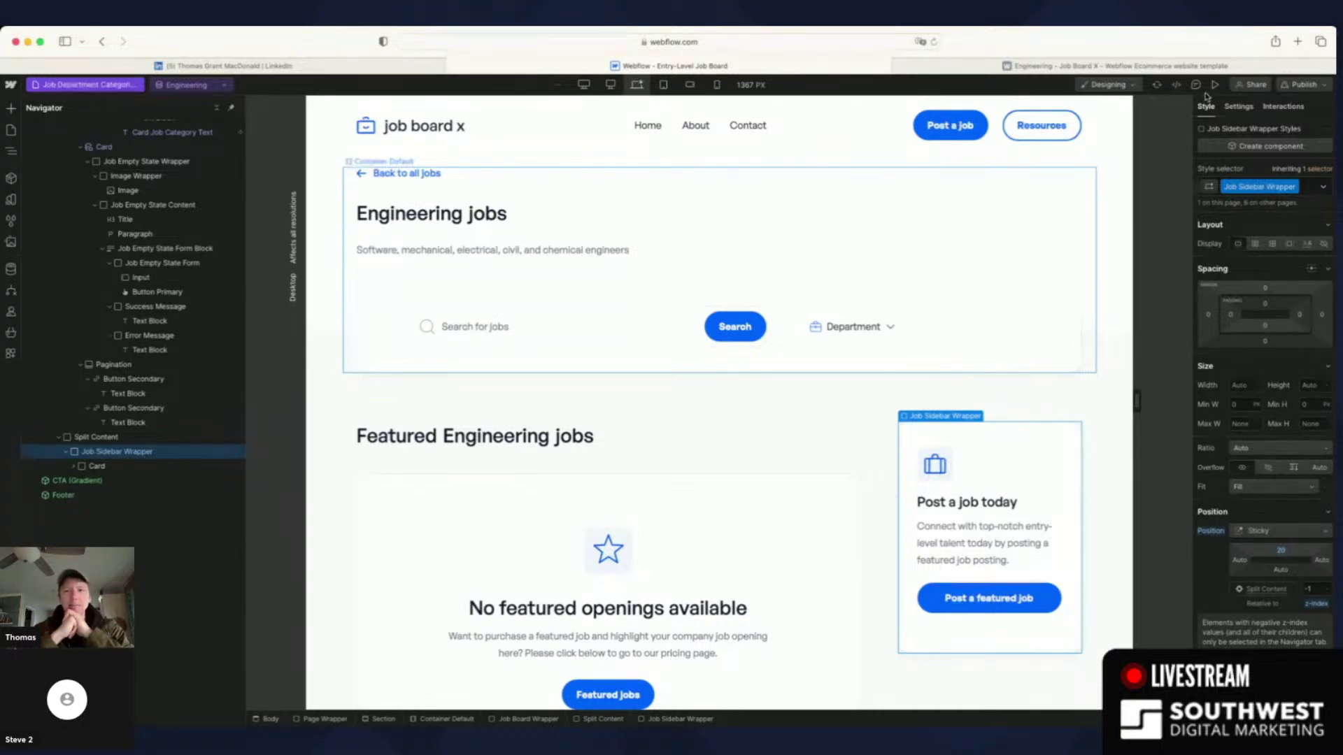
- Preview the Engineering jobs page and test the new card's Post a featured job button
left_click(1213, 87)
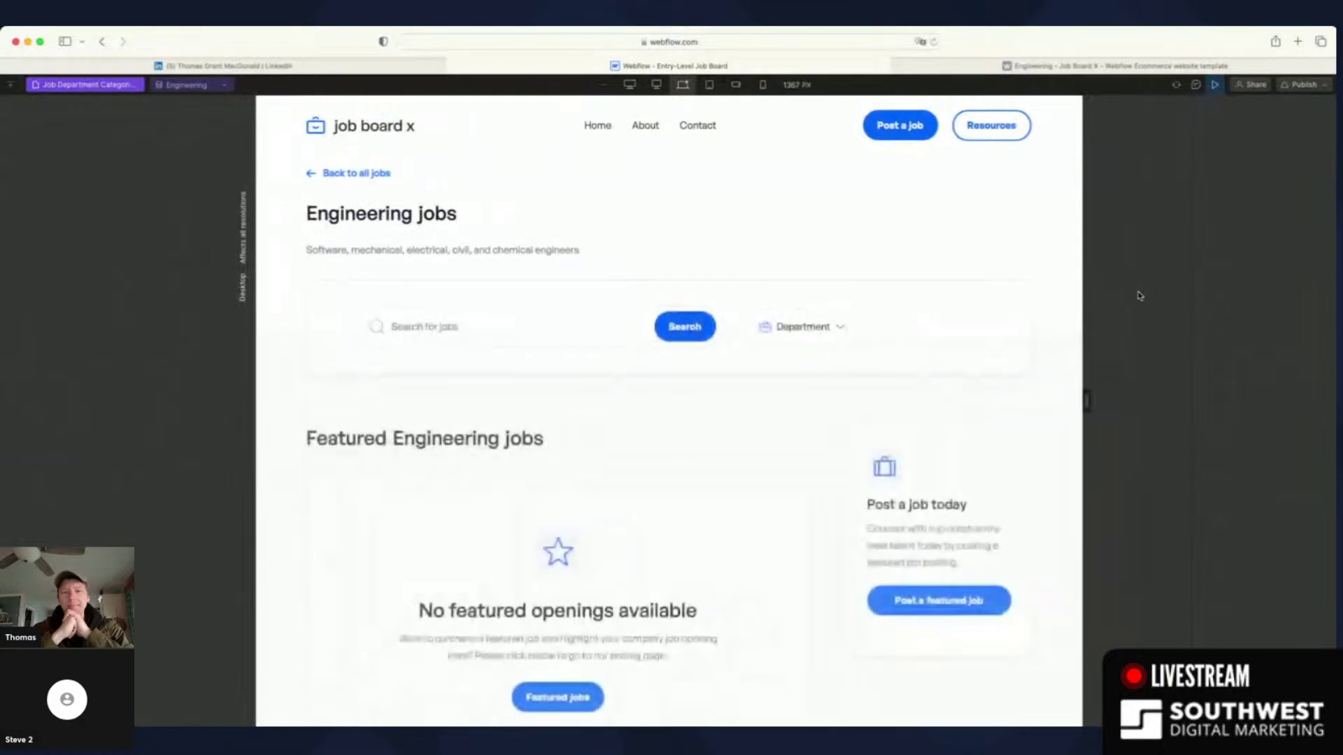
left_click(959, 598)
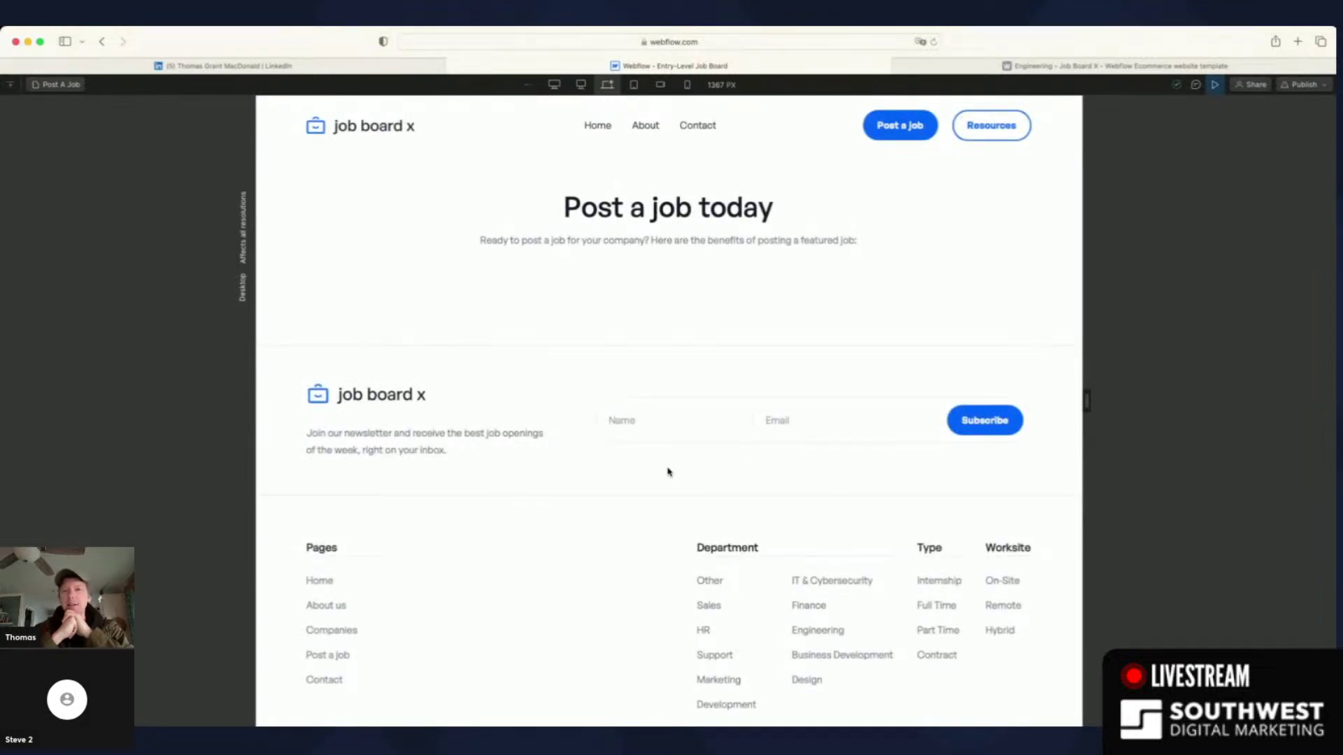
- Publish the site to the apprenticeship-job-board.webflow.io staging domain only
left_click(1317, 86)
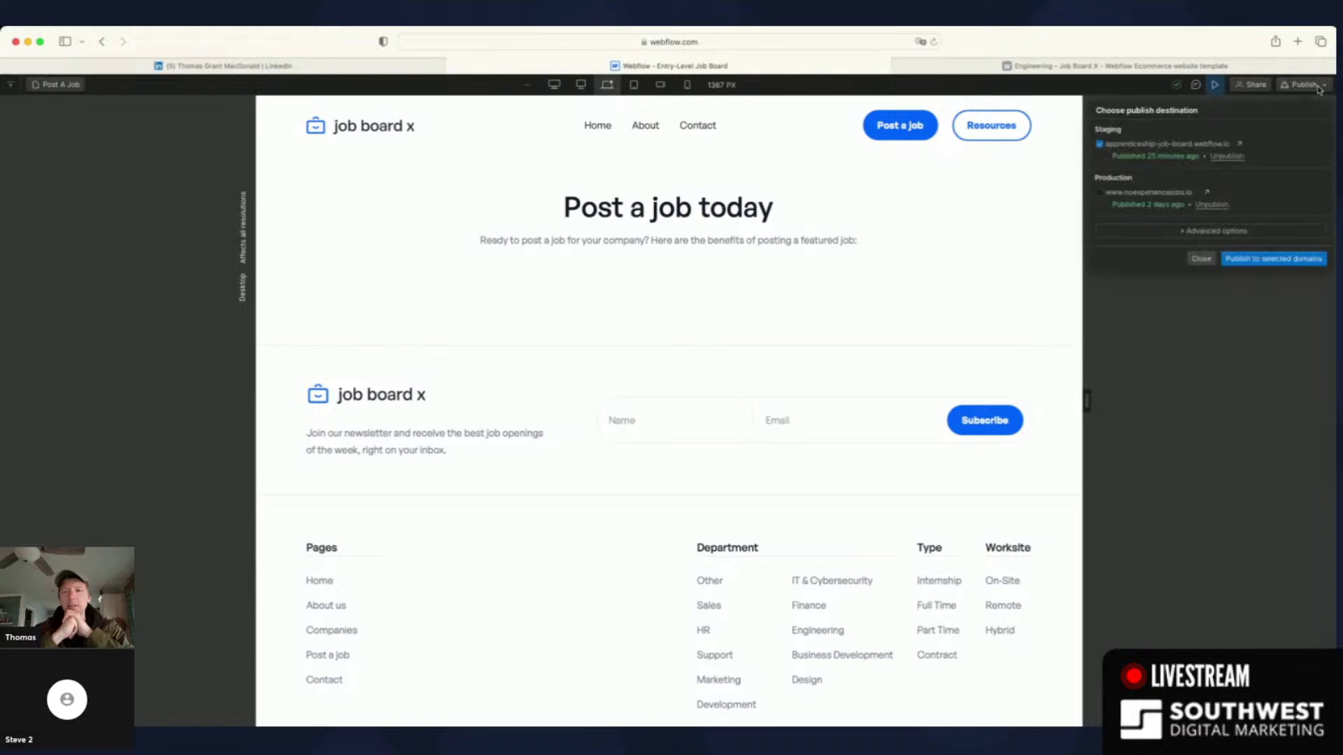
left_click(1279, 260)
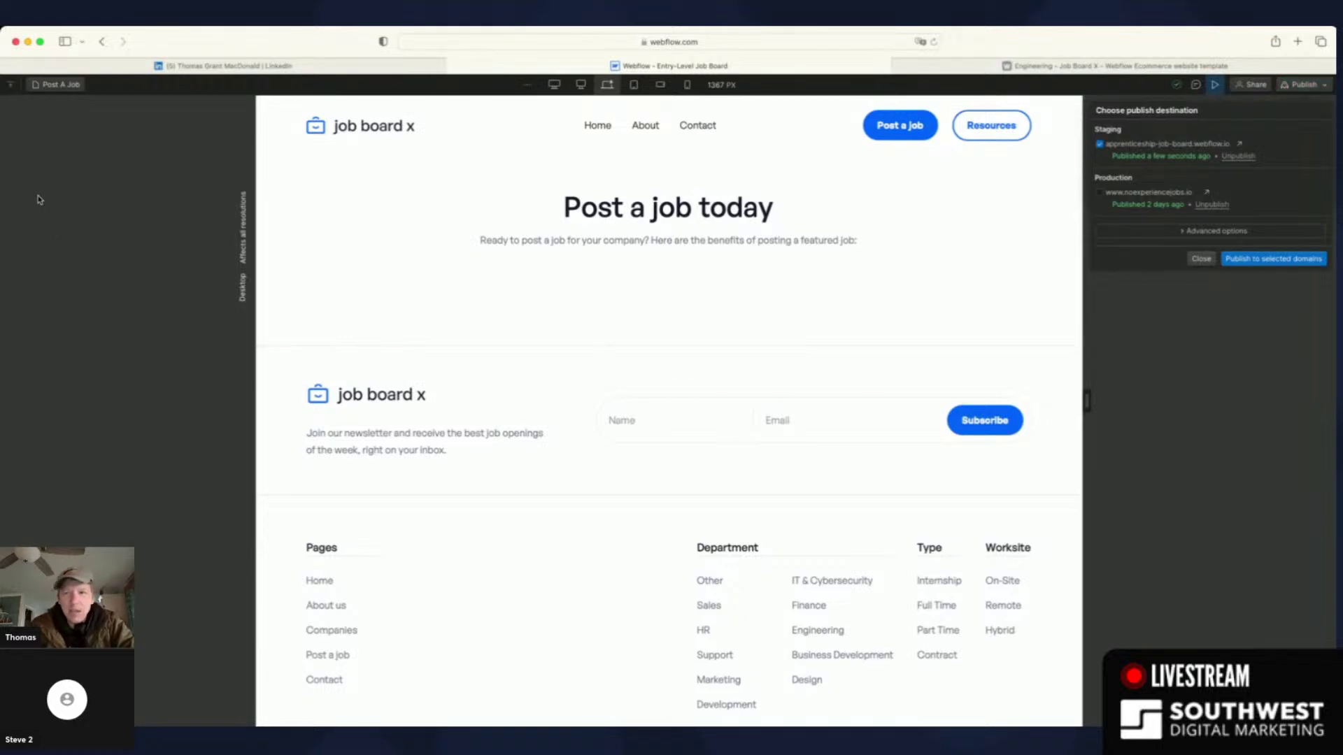
left_click(1215, 85)
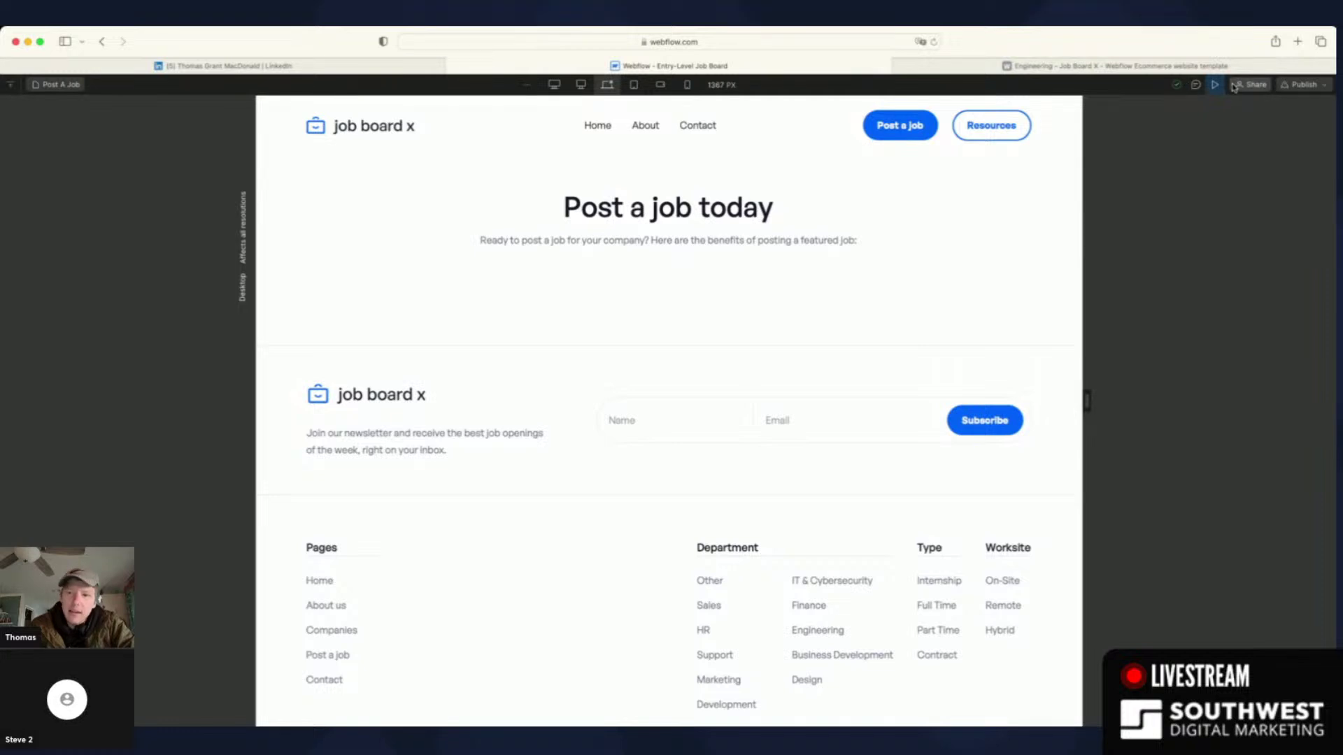
- Open the published staging site and go to its home page
left_click(1326, 88)
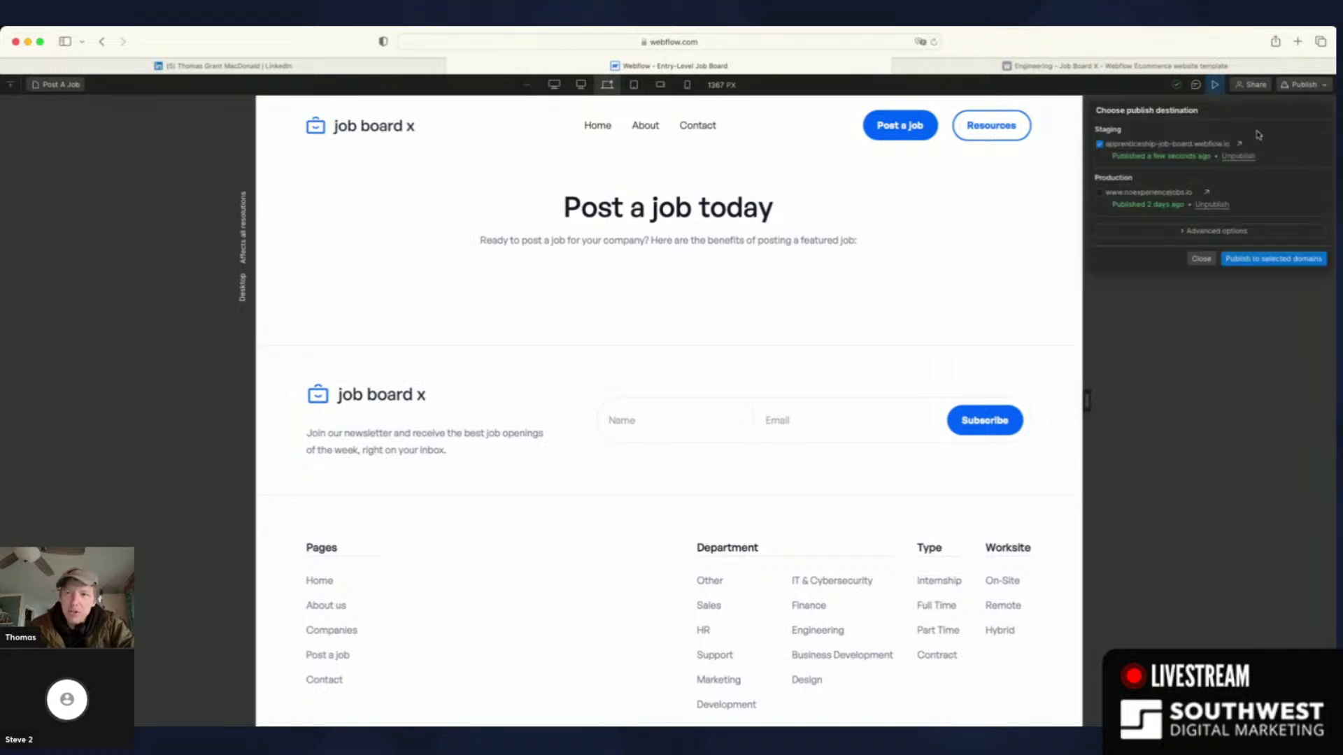
left_click(1241, 145)
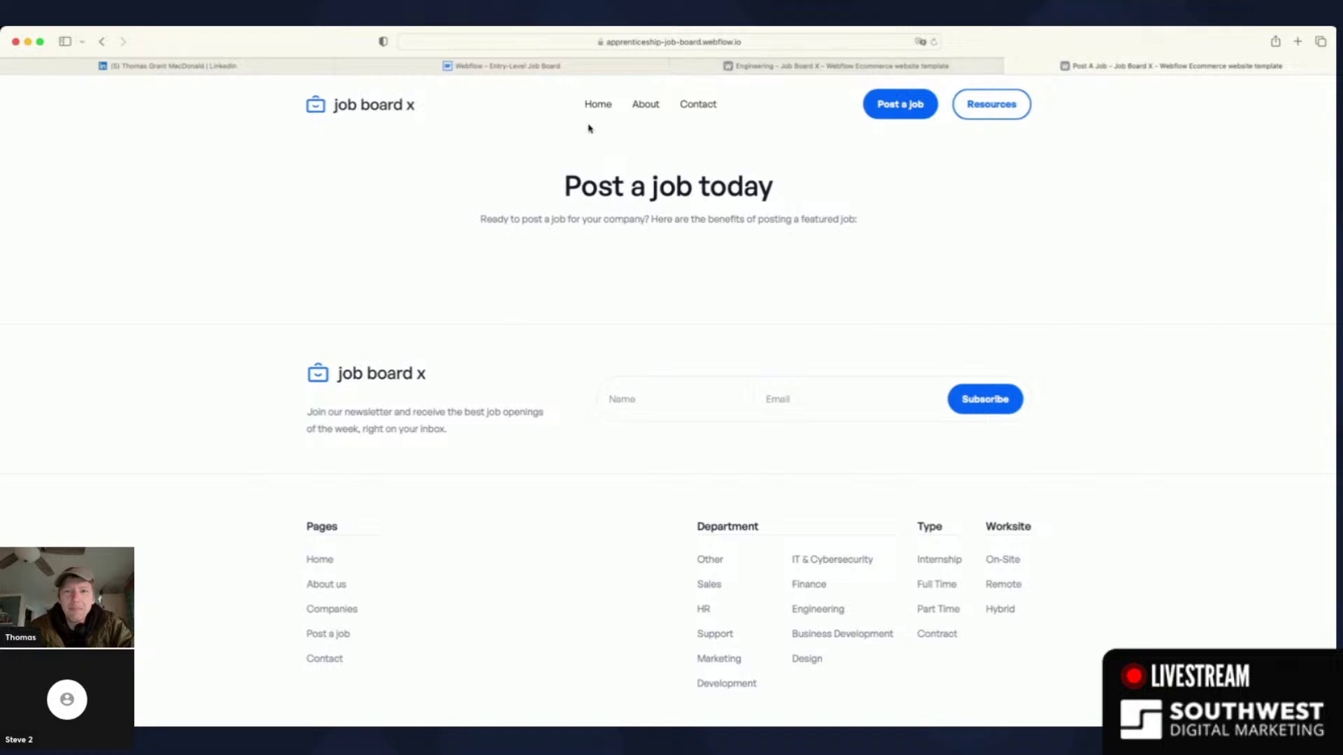
left_click(599, 105)
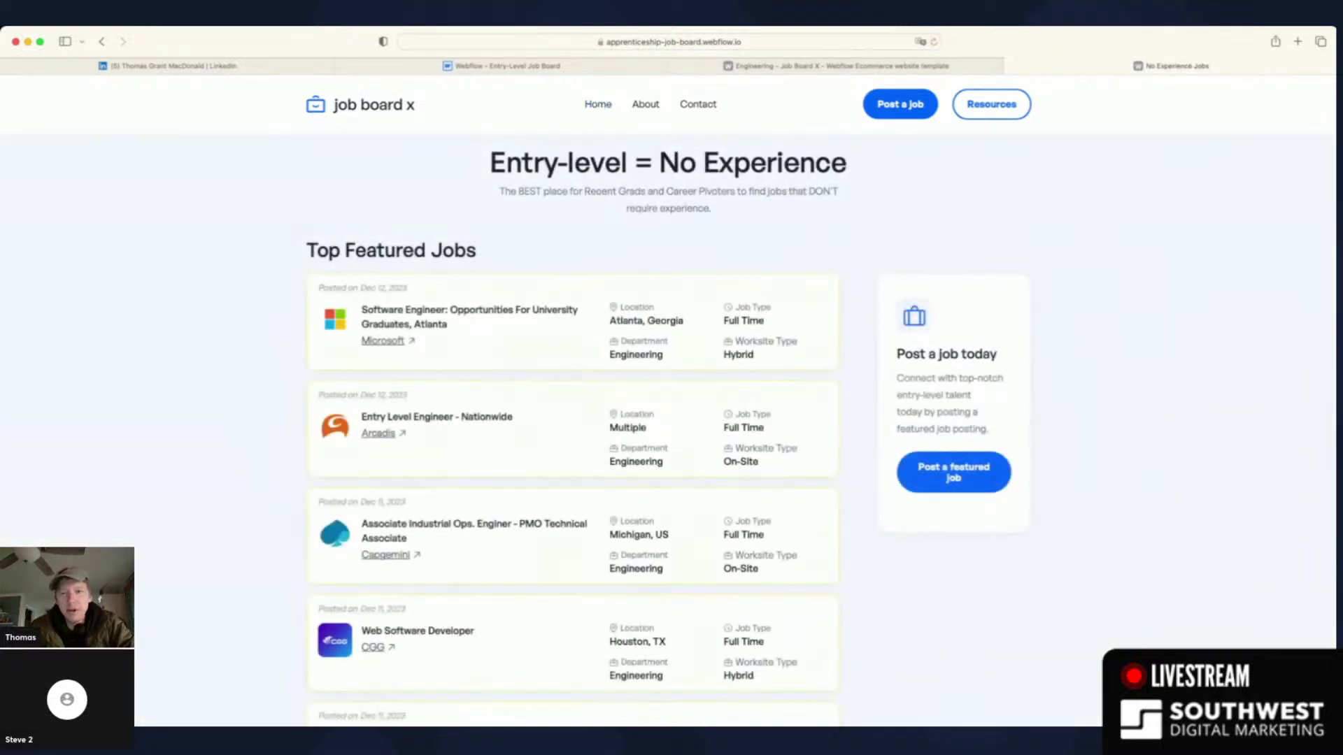
- Check the Post a job today card on the published Engineering jobs page, and return to the staging home page
scroll(845, 549, "down", 20)
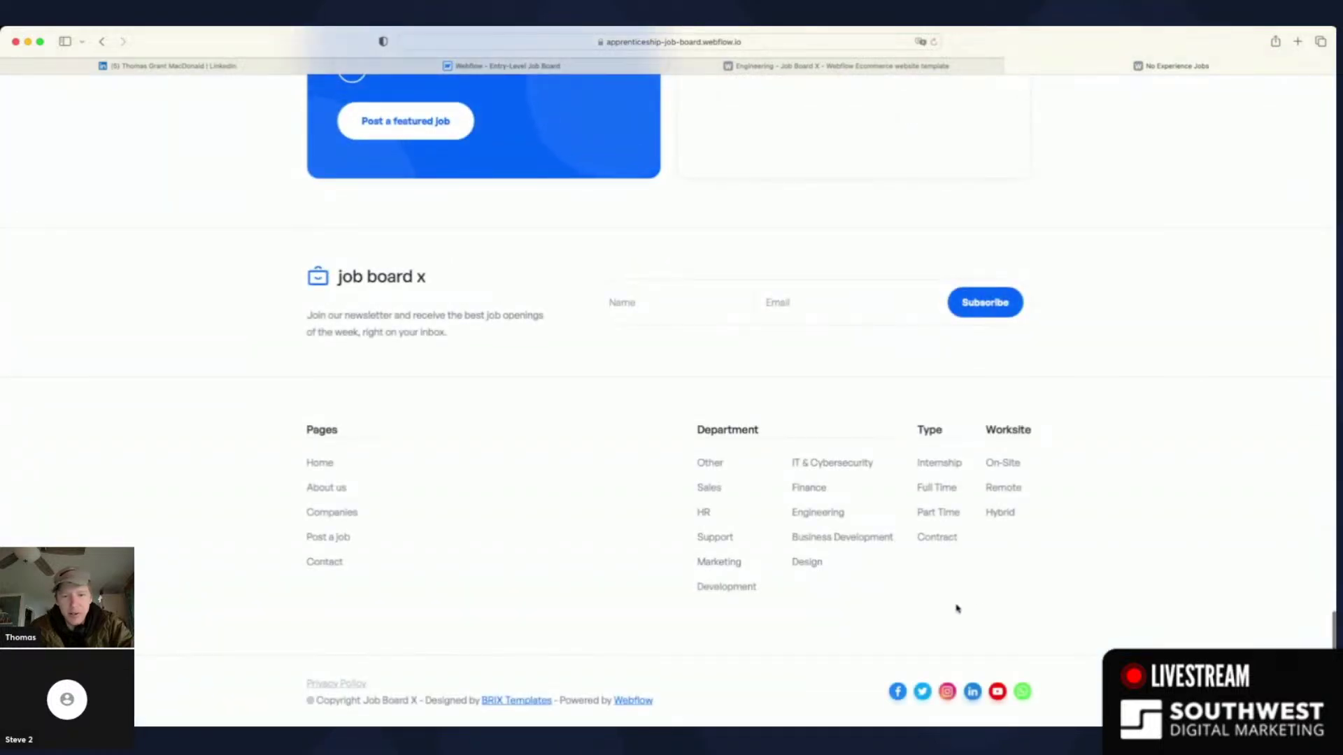
left_click(826, 514)
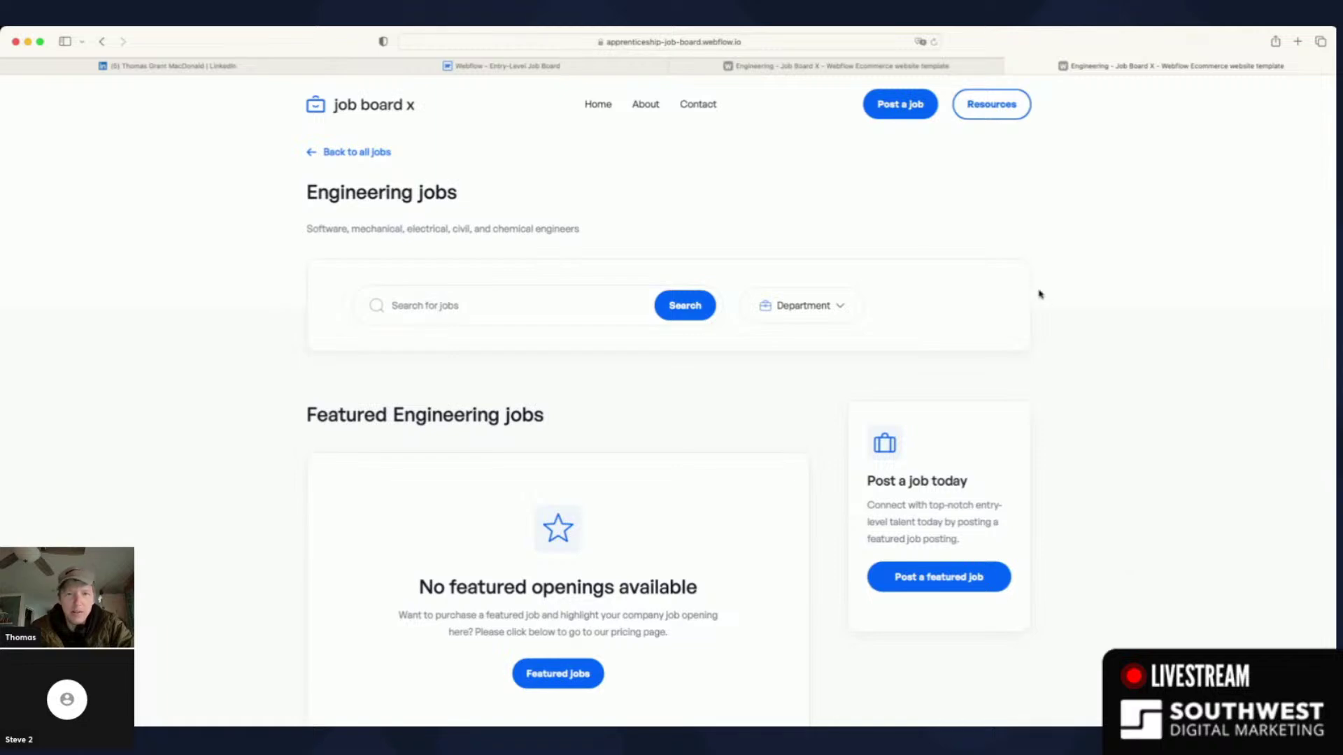
left_click(598, 109)
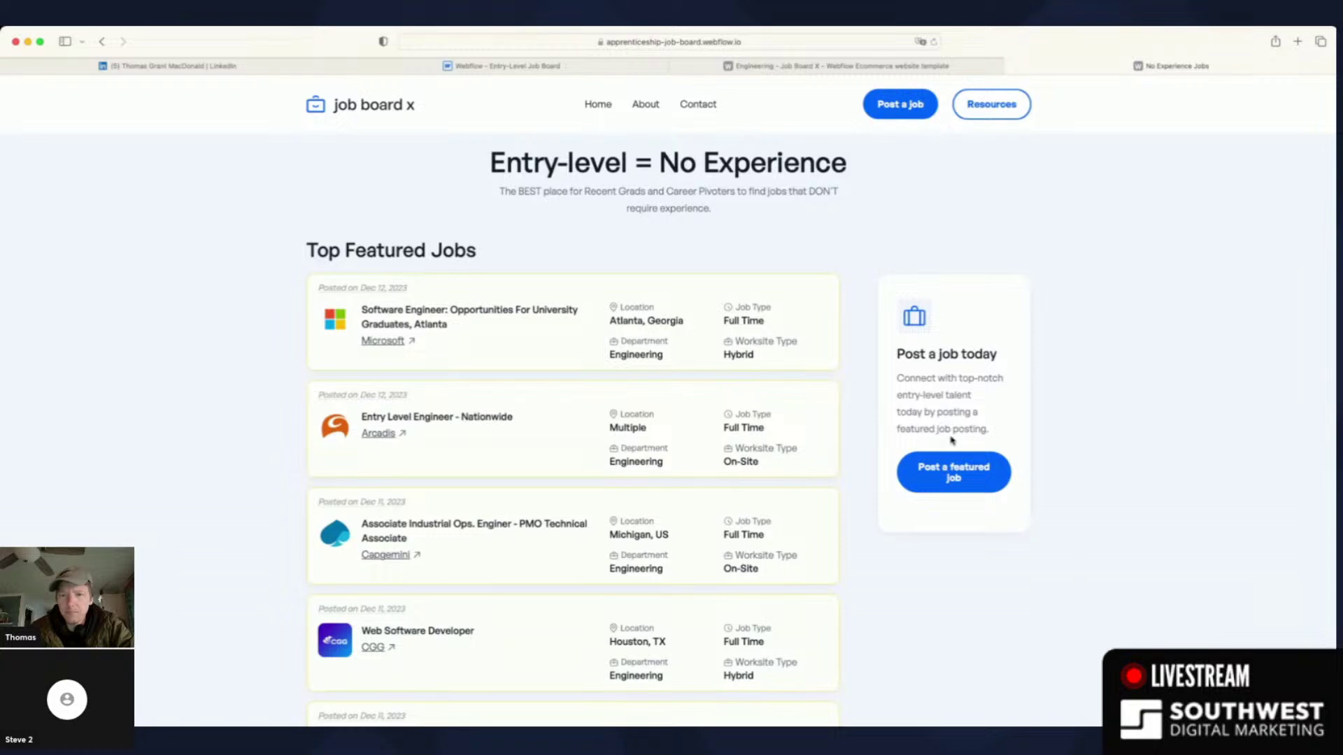
- Open the Finance jobs page on the staging site and review its job listings and Post a job today card
scroll(1029, 458, "down", 20)
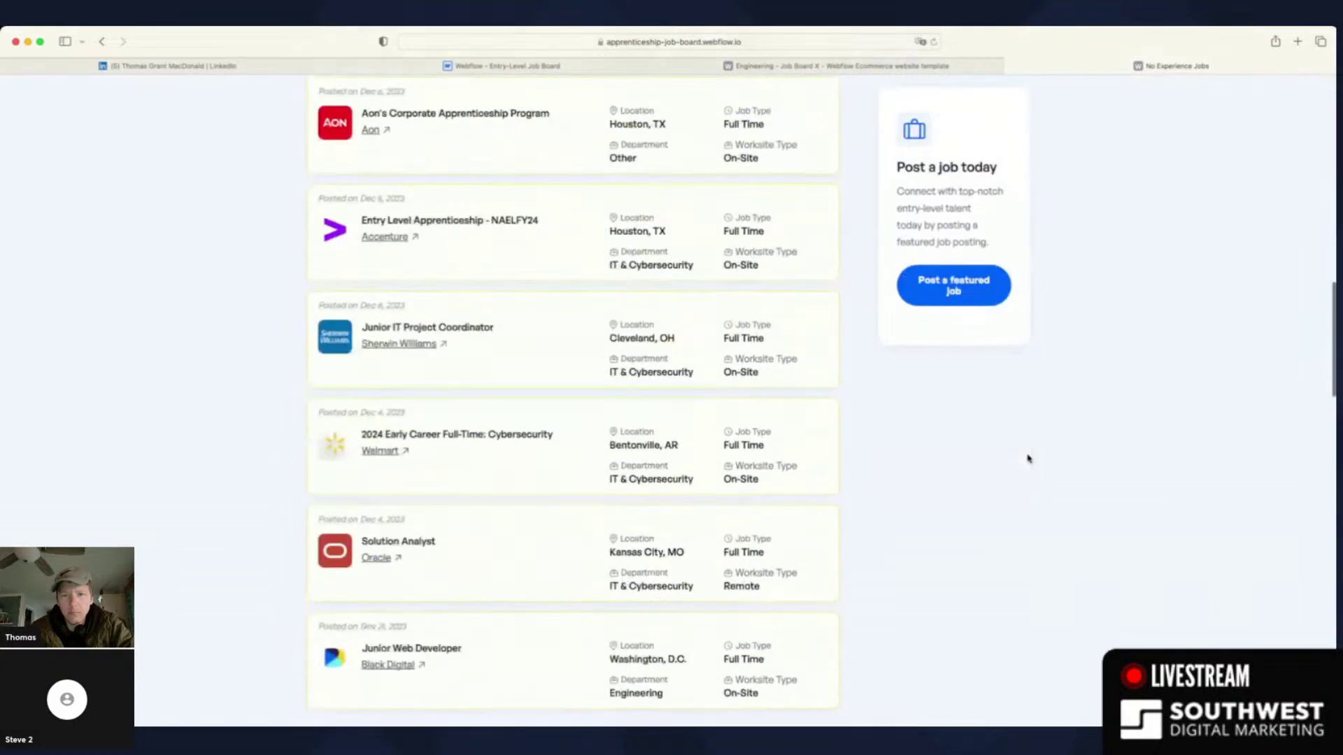
left_click(808, 490)
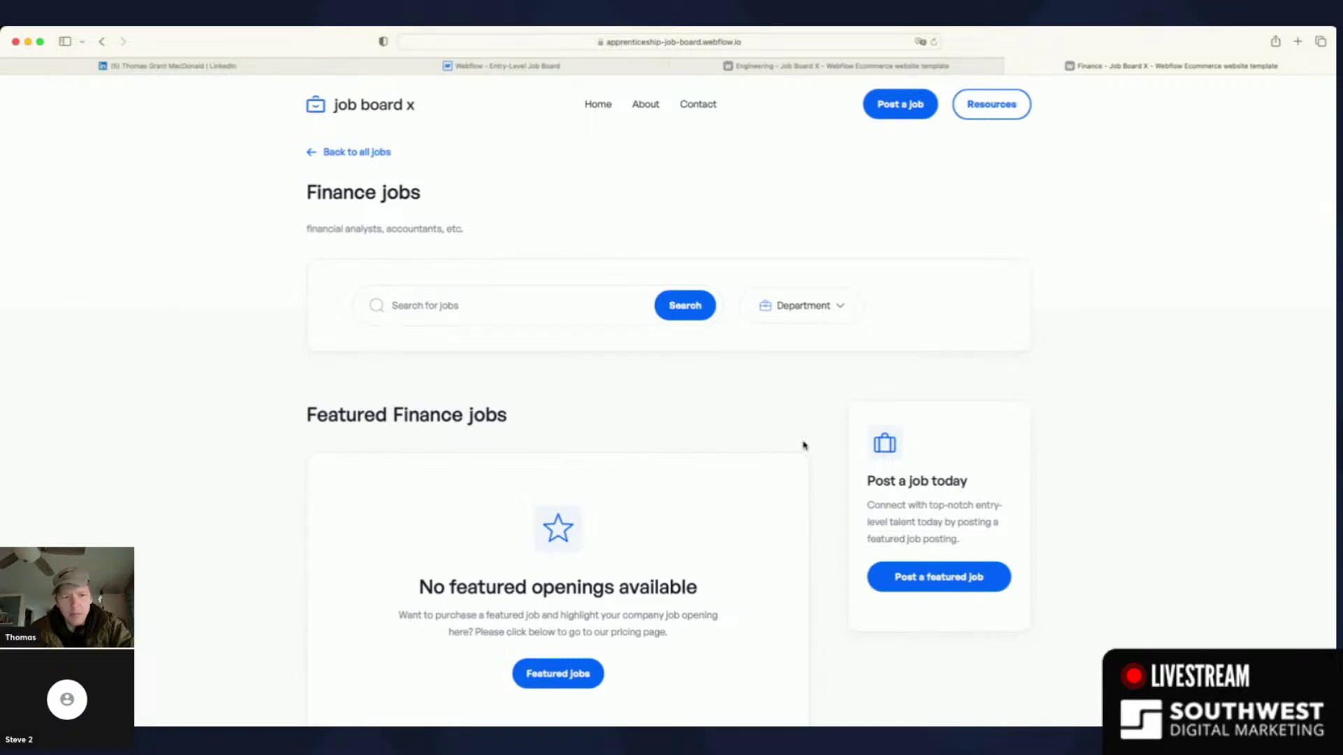
scroll(758, 506, "down", 15)
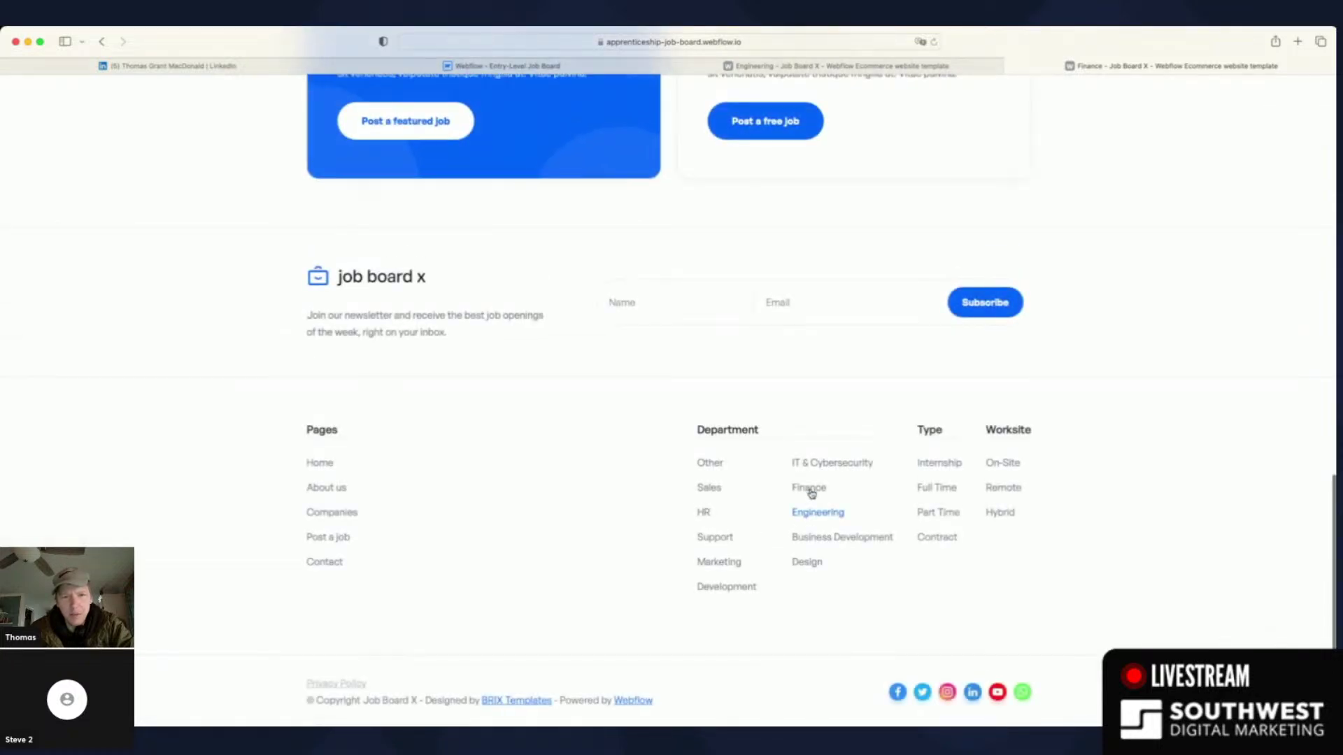
scroll(831, 440, "up", 8)
scroll(831, 440, "down", 10)
scroll(803, 490, "up", 2)
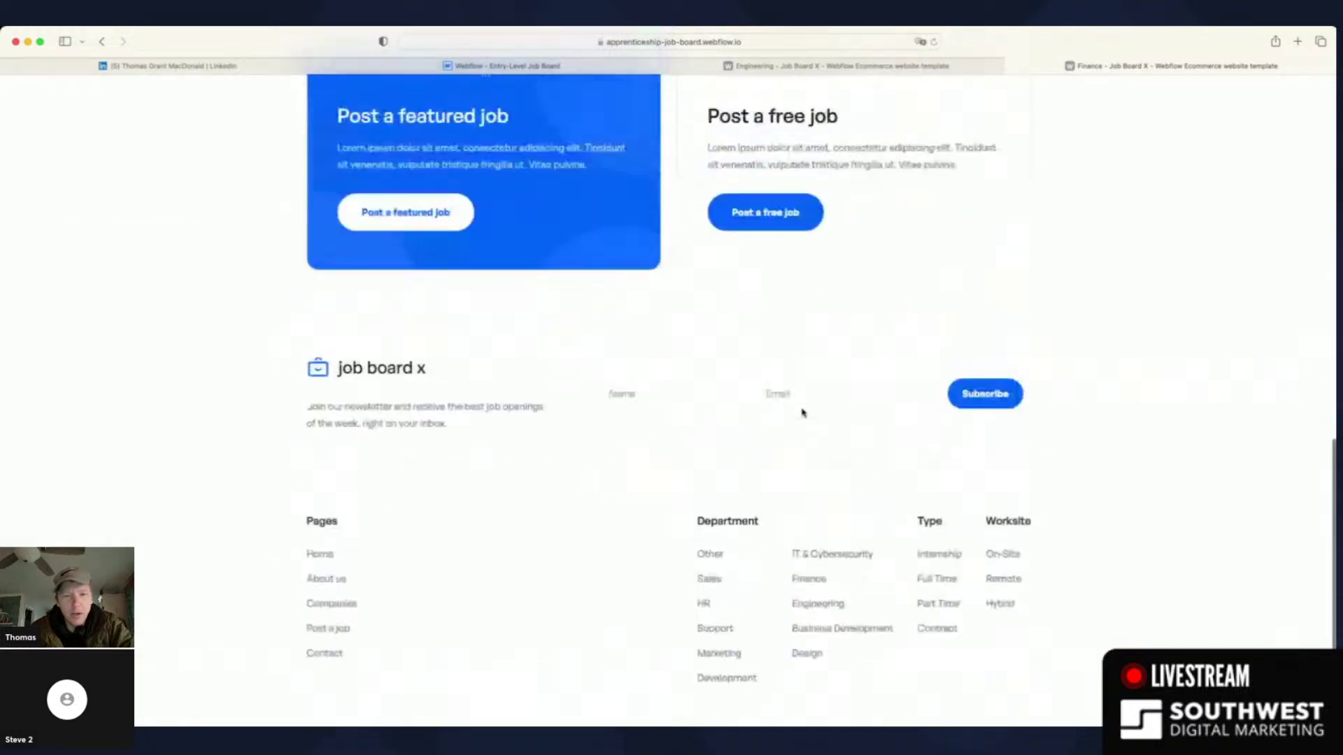
scroll(803, 412, "up", 8)
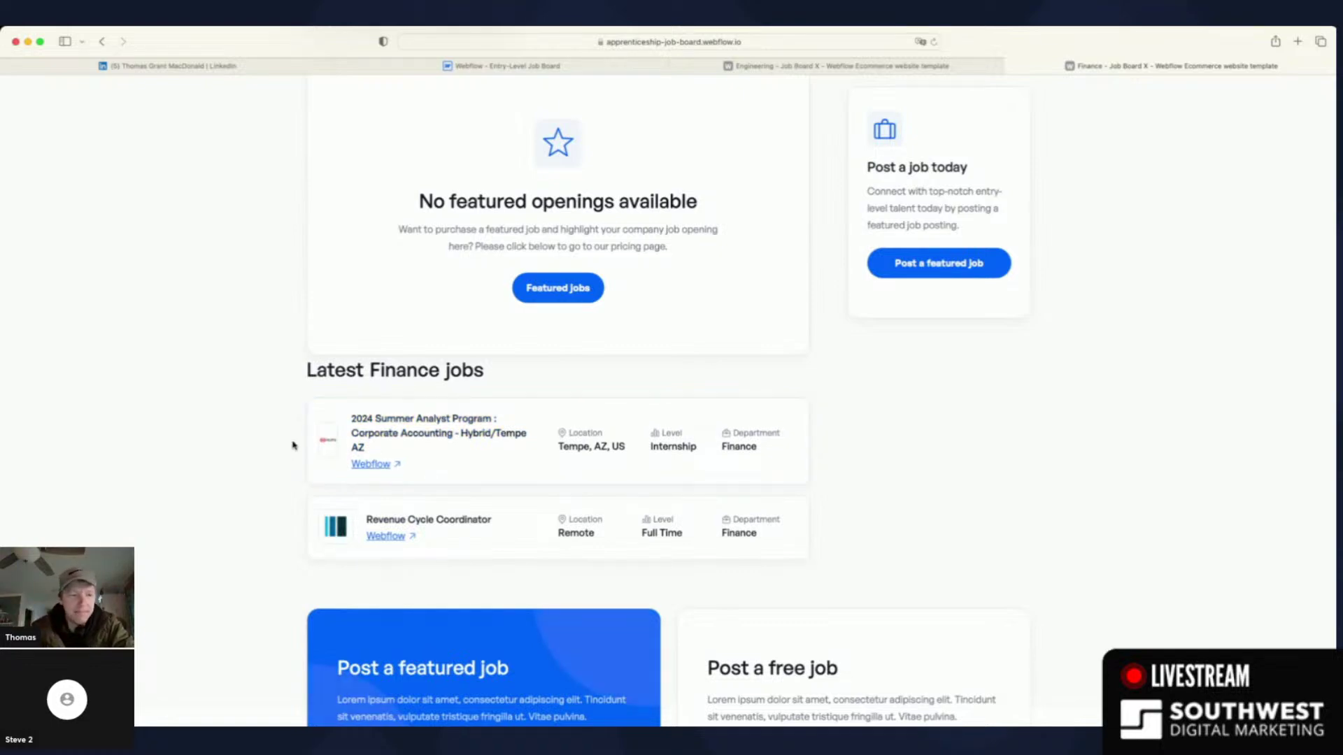
scroll(1112, 483, "up", 5)
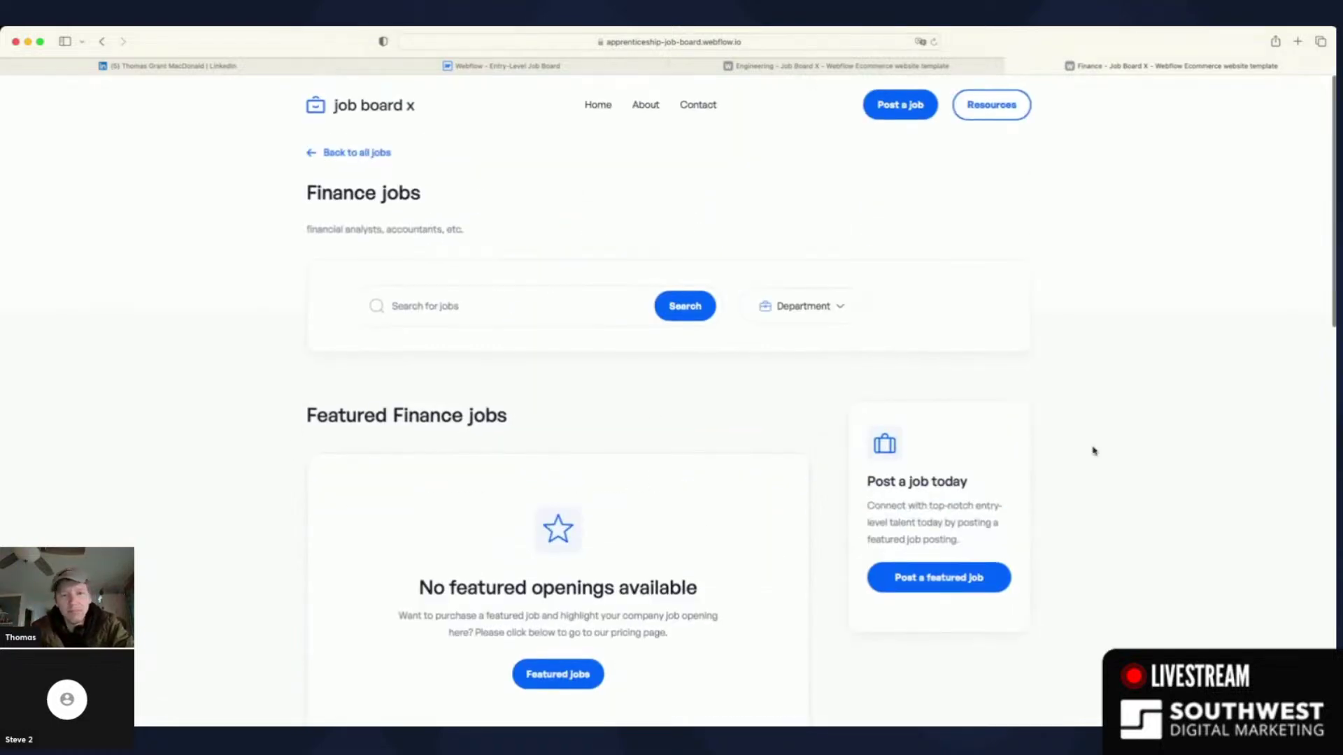
- Return to the Webflow Designer and close the Engineering and Finance site pages and the publish options
left_click(774, 67)
left_click(518, 66)
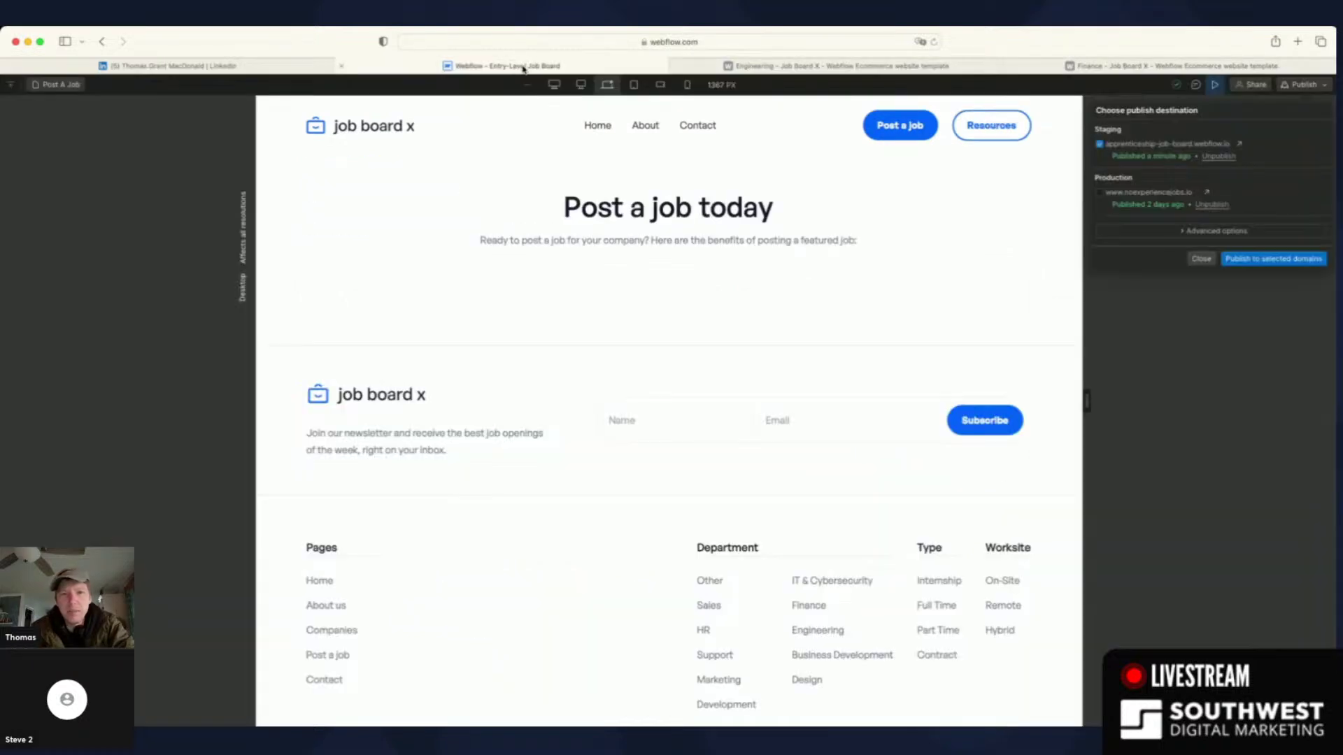
left_click(675, 66)
left_click(675, 66)
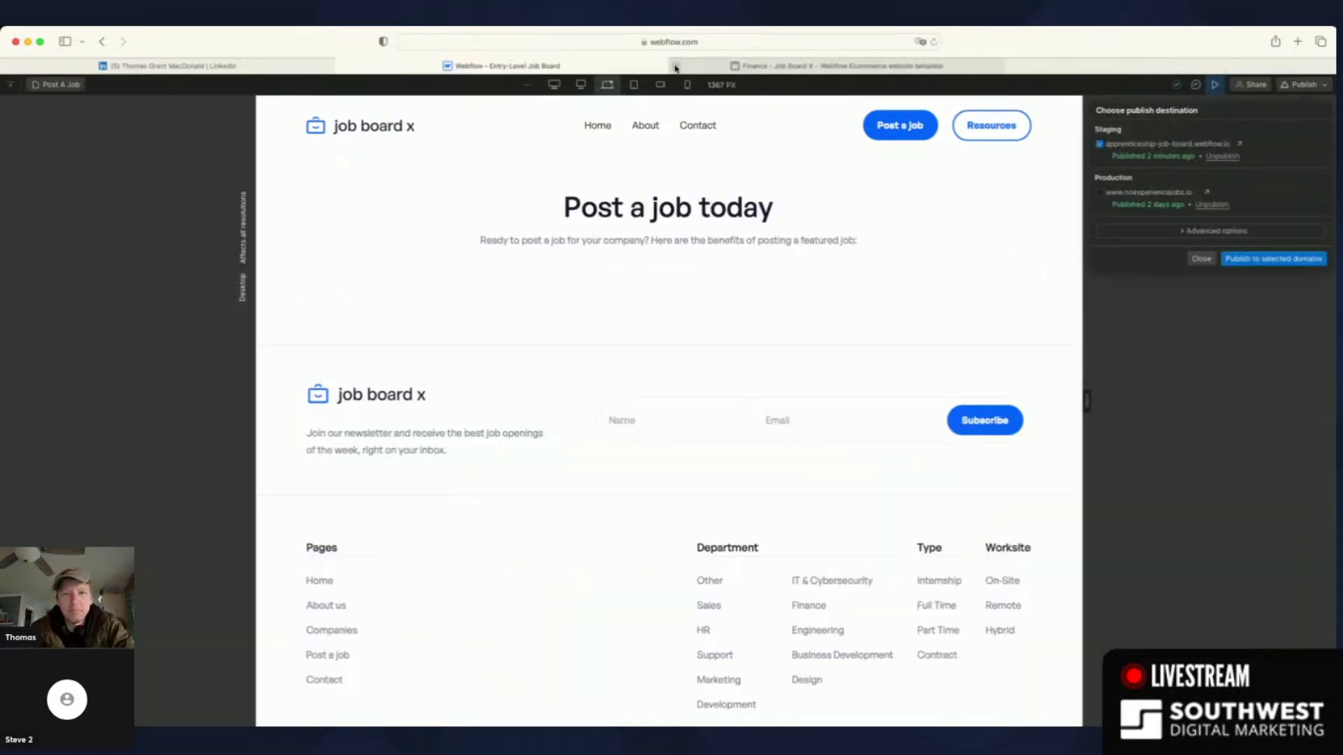
left_click(436, 266)
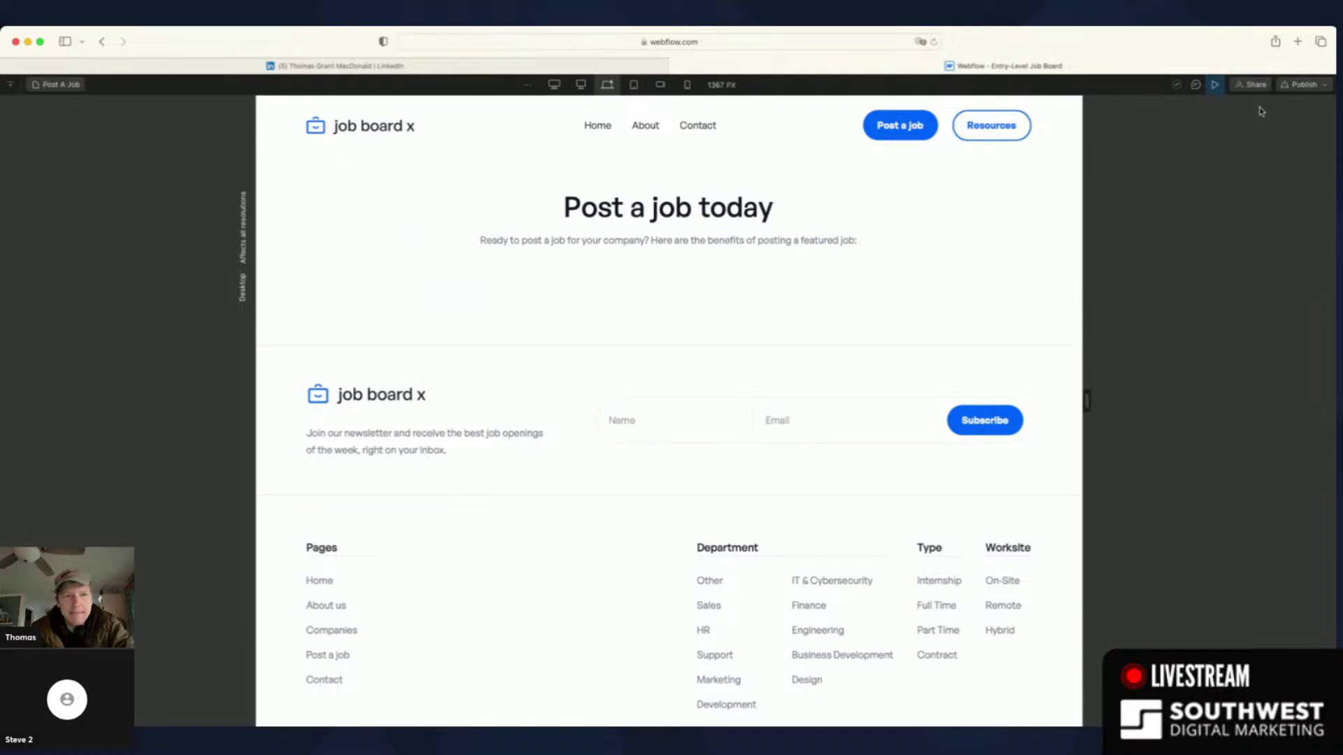
- Leave preview mode and open the Job Department Categories template, showing the Engineering item
left_click(1323, 85)
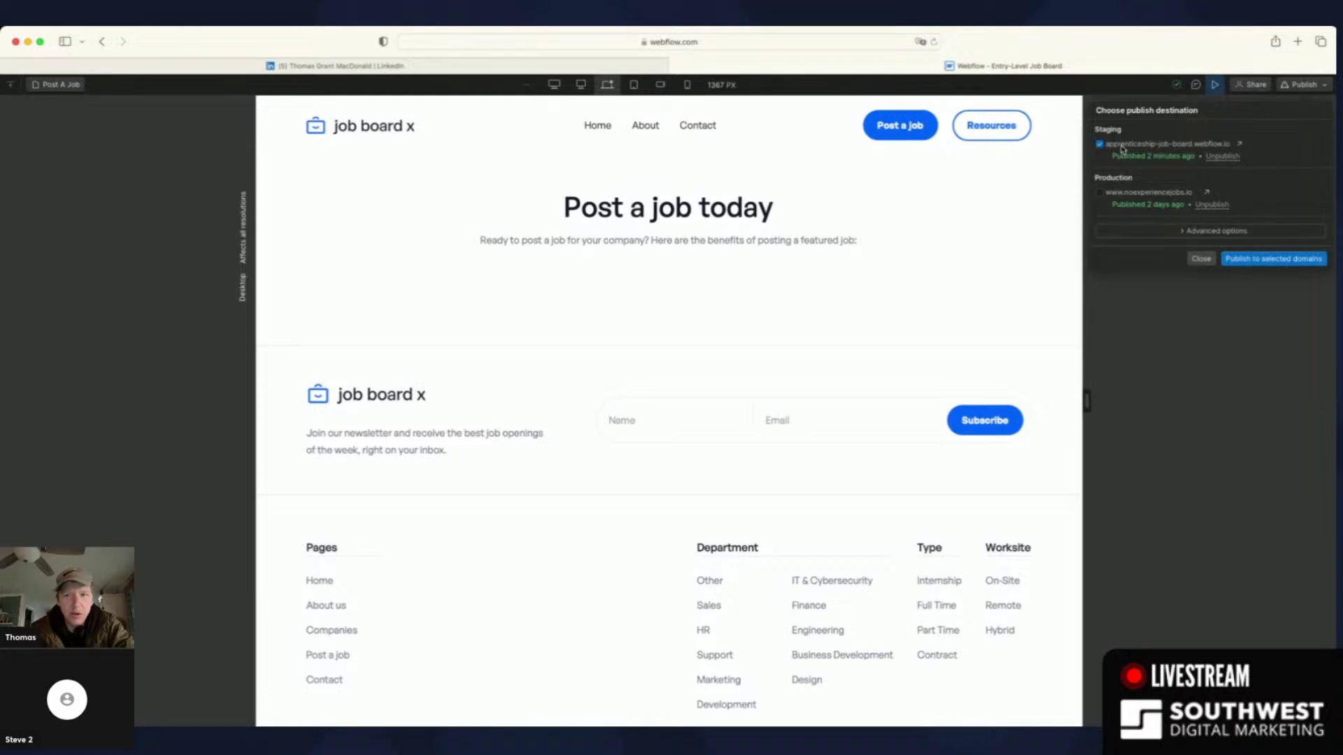
left_click(1216, 85)
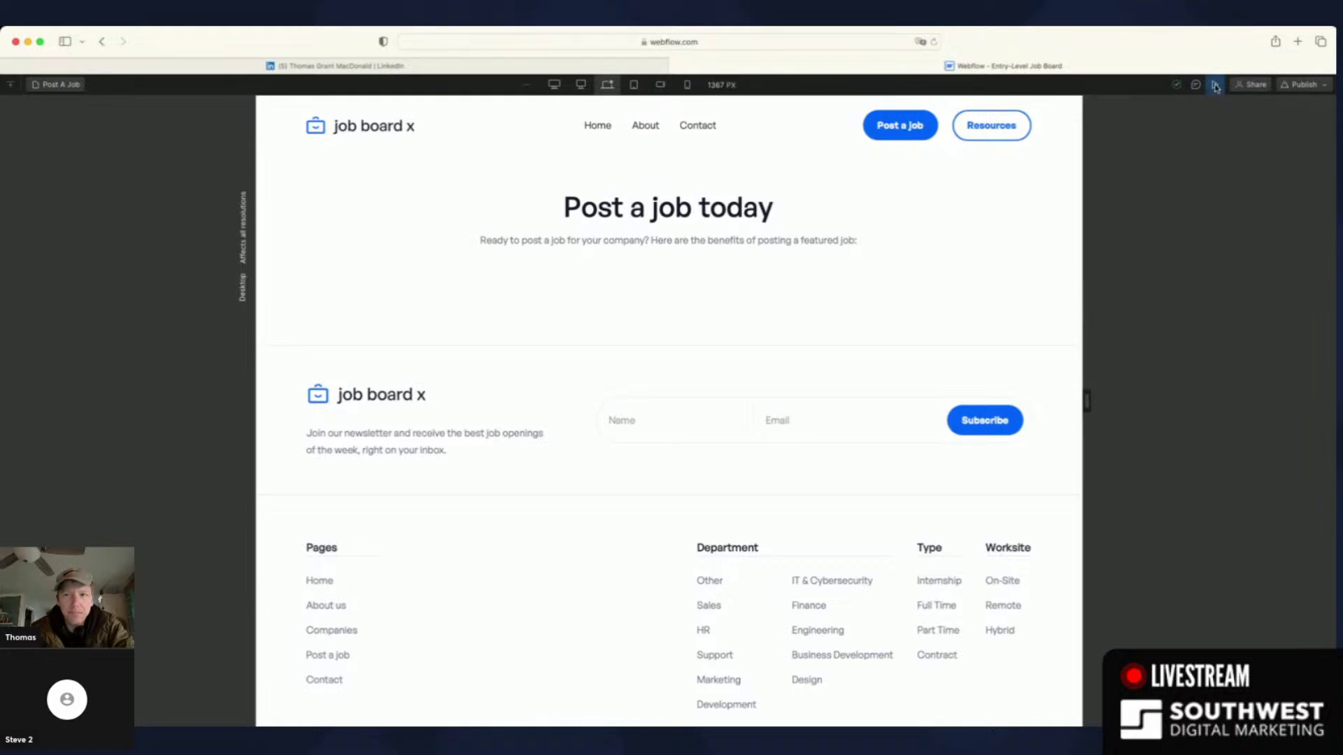
left_click(1216, 85)
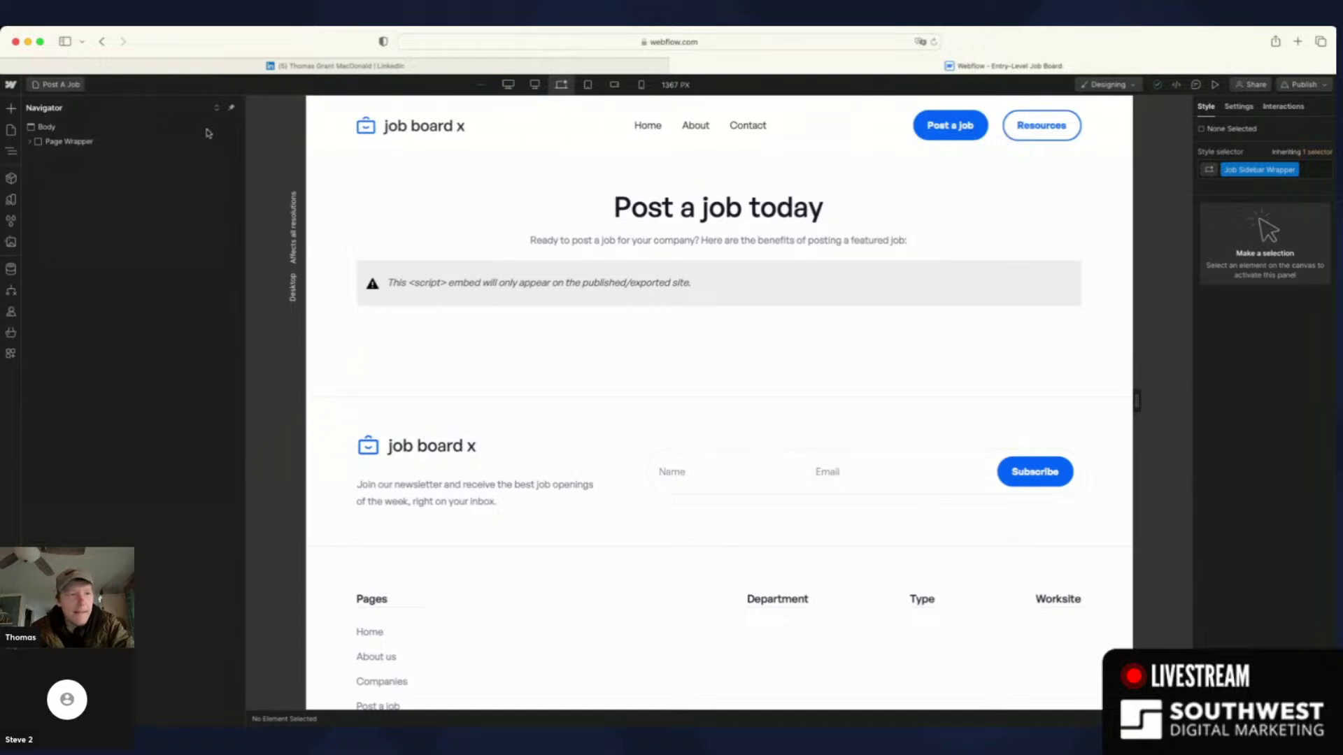
left_click(217, 109)
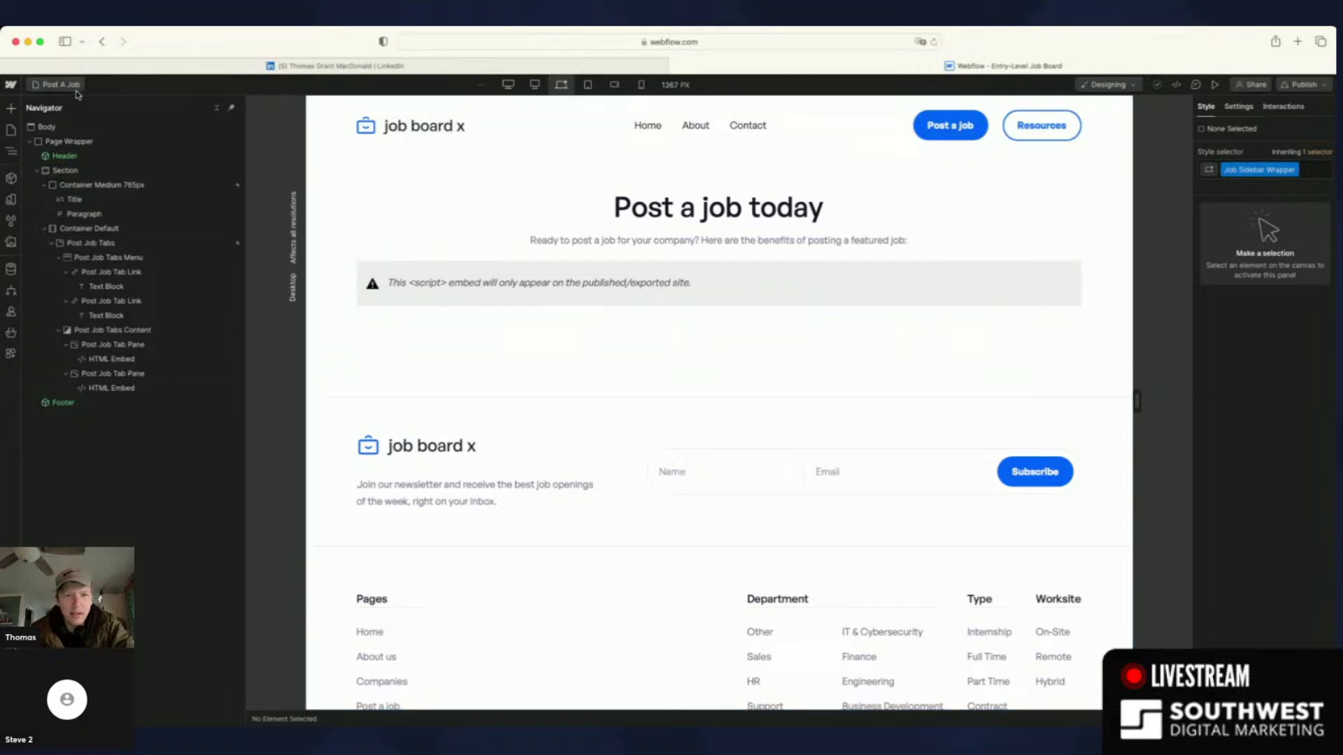
left_click(1317, 85)
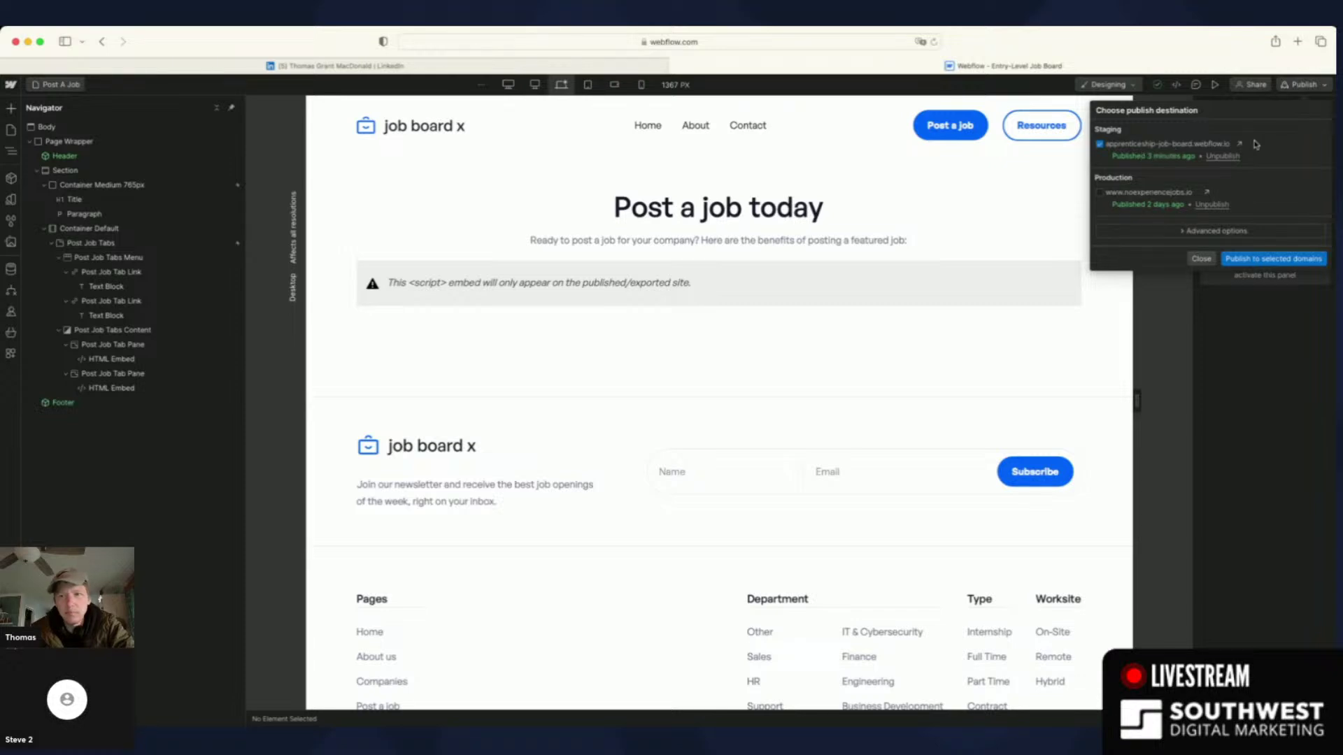
left_click(1197, 260)
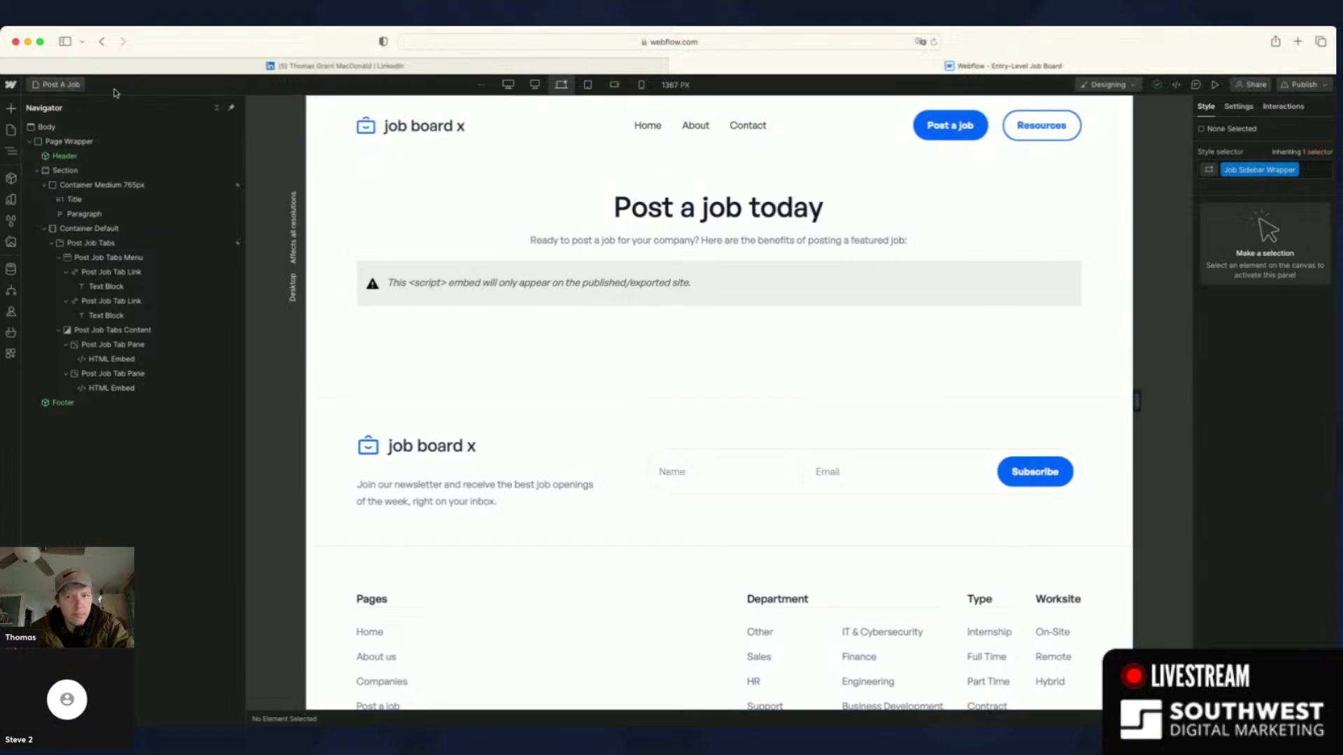
left_click(11, 131)
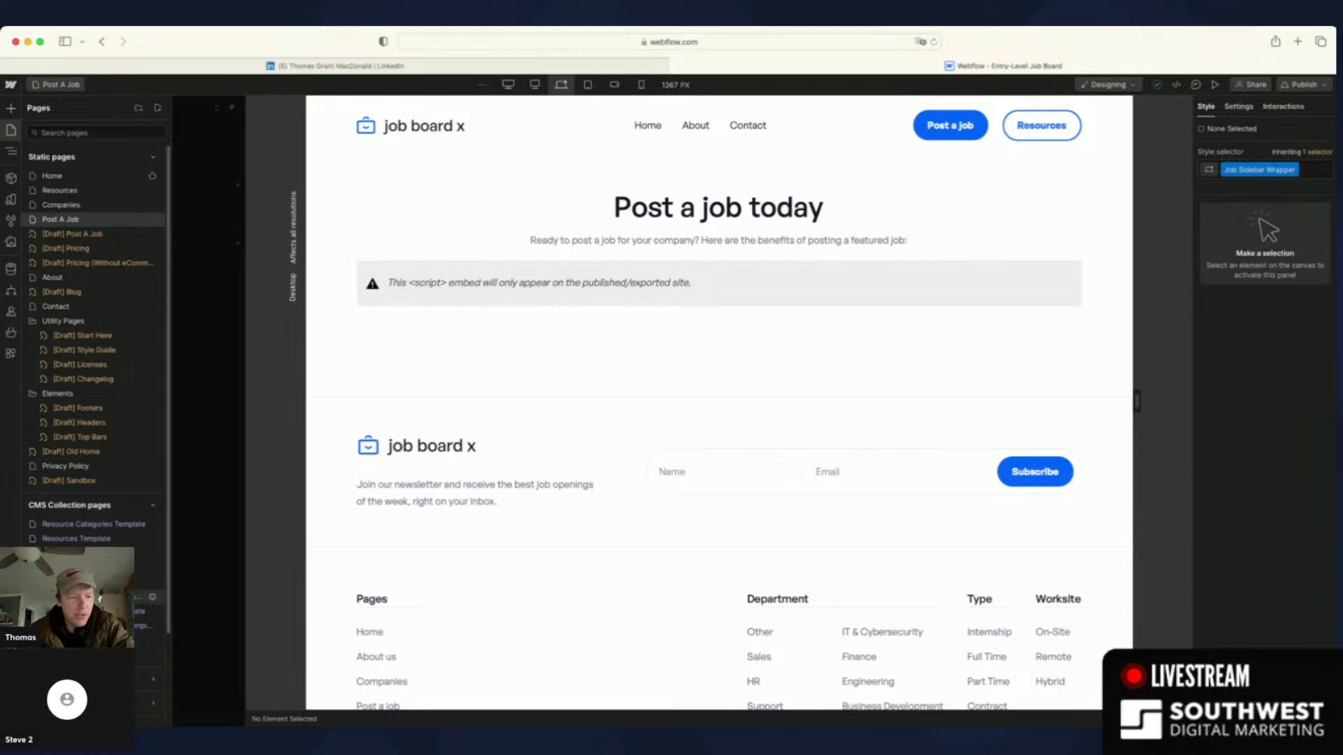
left_click(59, 219)
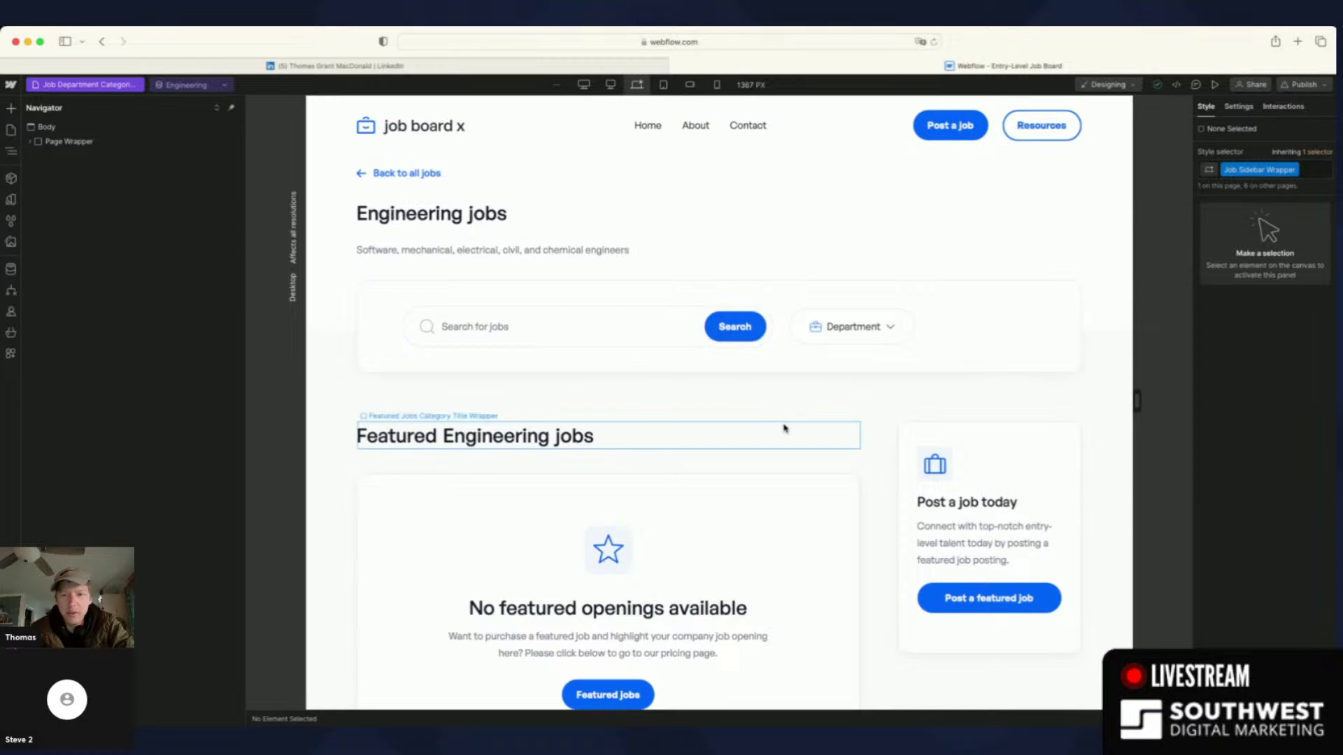
- Examine the Engineering template's featured jobs area, Latest Engineering jobs list, pagination and sidebar card
scroll(785, 428, "down", 3)
scroll(785, 428, "down", 2)
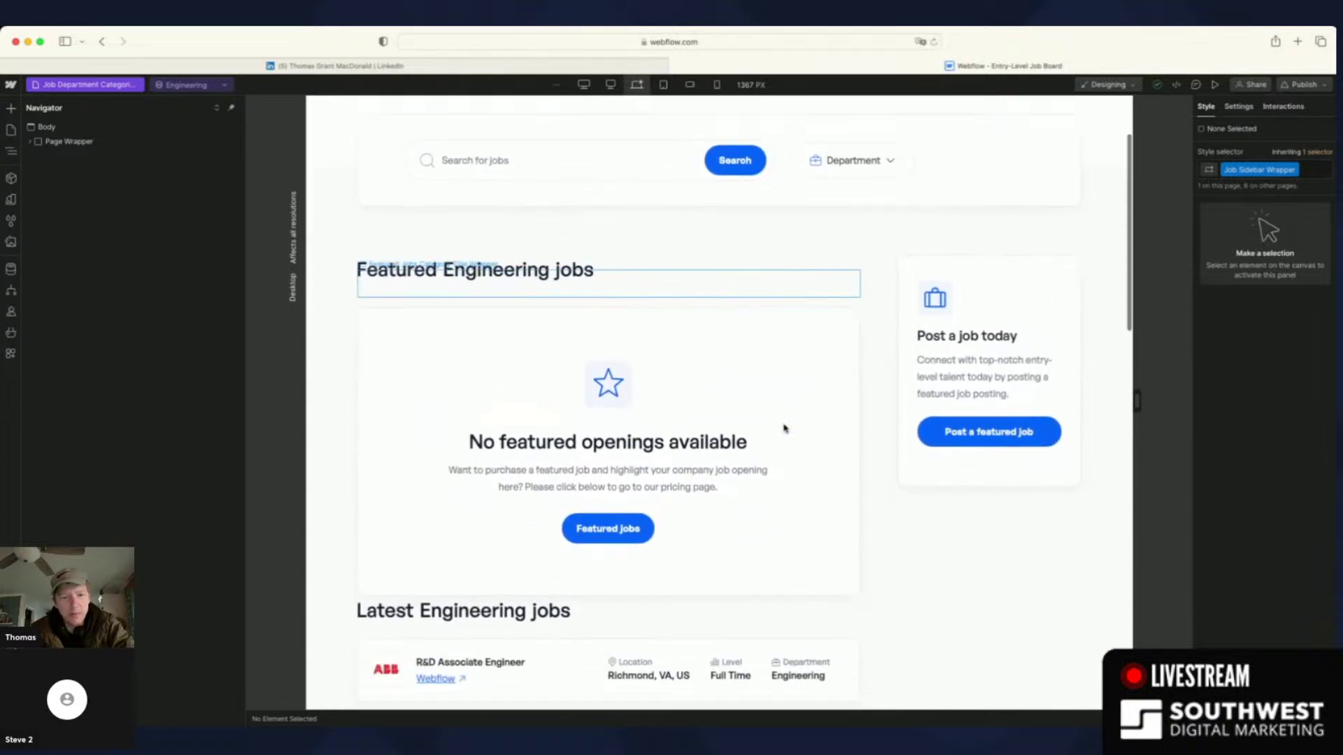
scroll(784, 428, "up", 2)
scroll(785, 428, "down", 6)
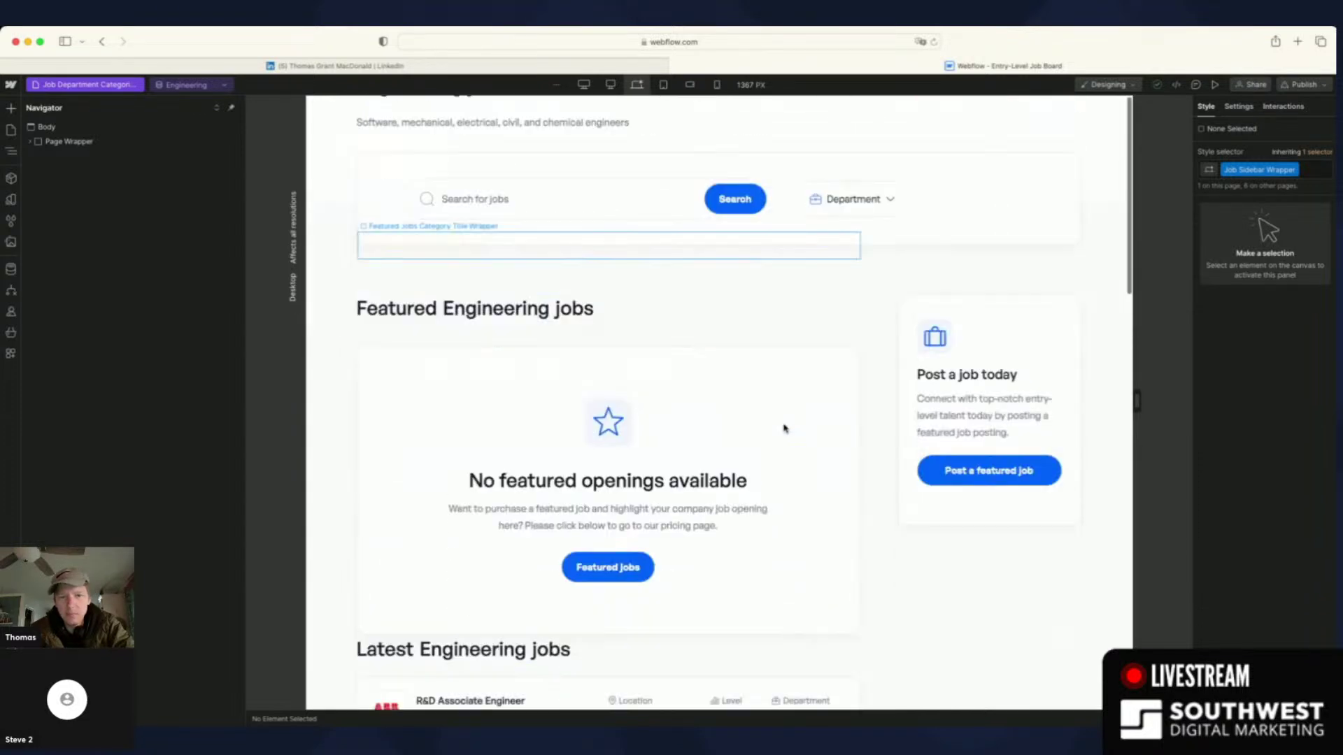
scroll(785, 428, "up", 1)
scroll(785, 428, "down", 3)
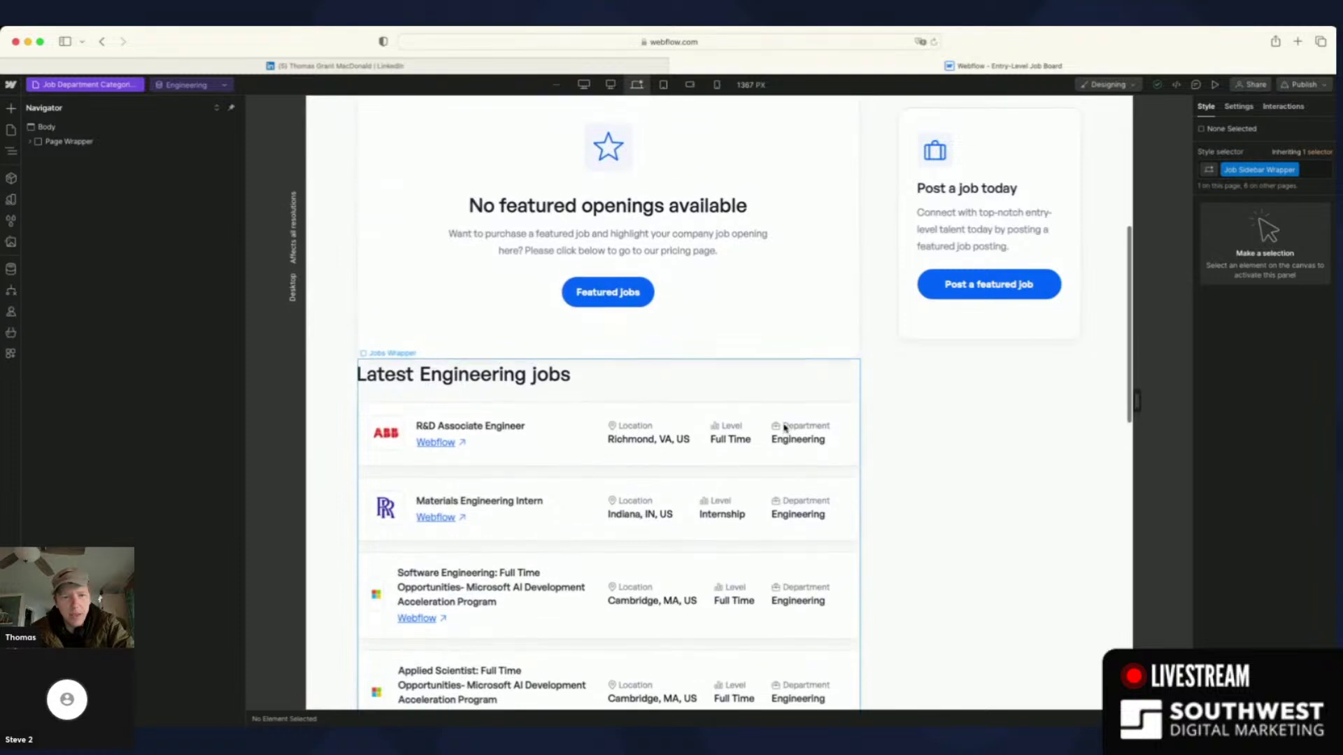
scroll(962, 553, "down", 4)
scroll(961, 554, "up", 5)
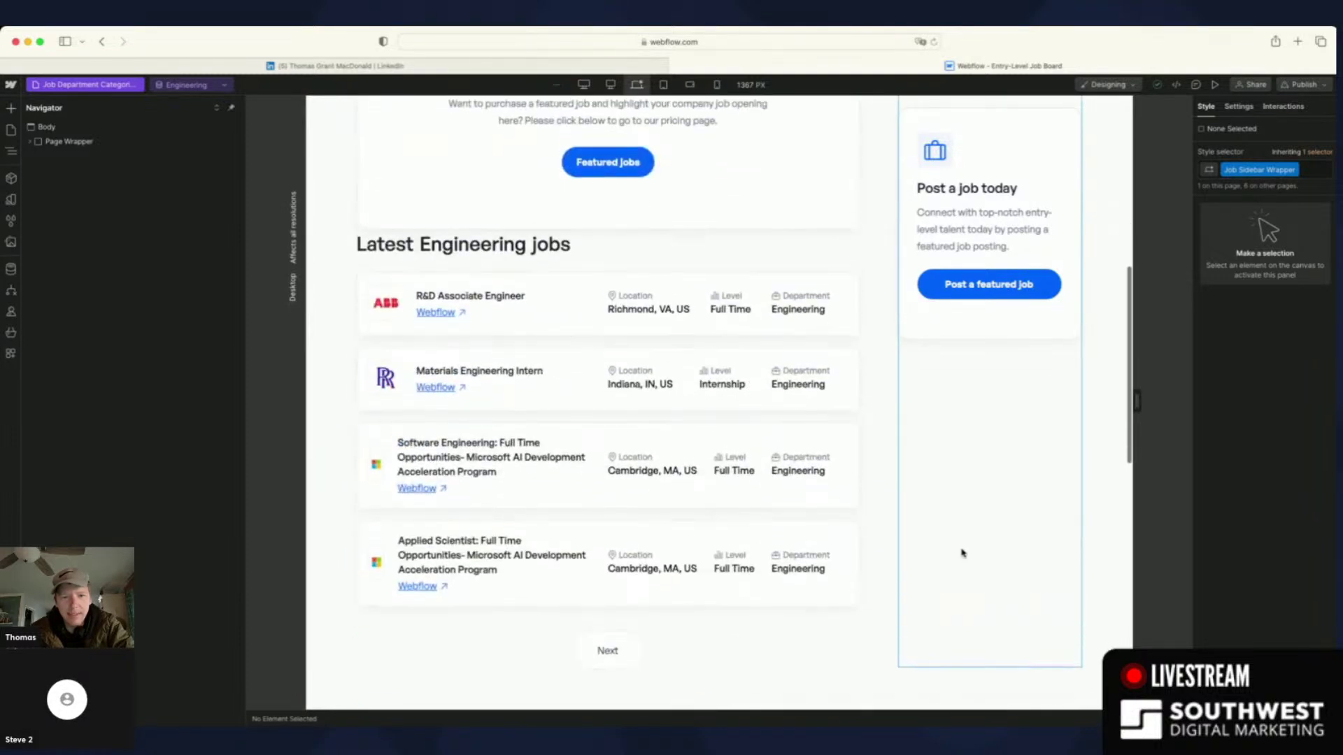
scroll(961, 553, "down", 3)
scroll(884, 587, "down", 1)
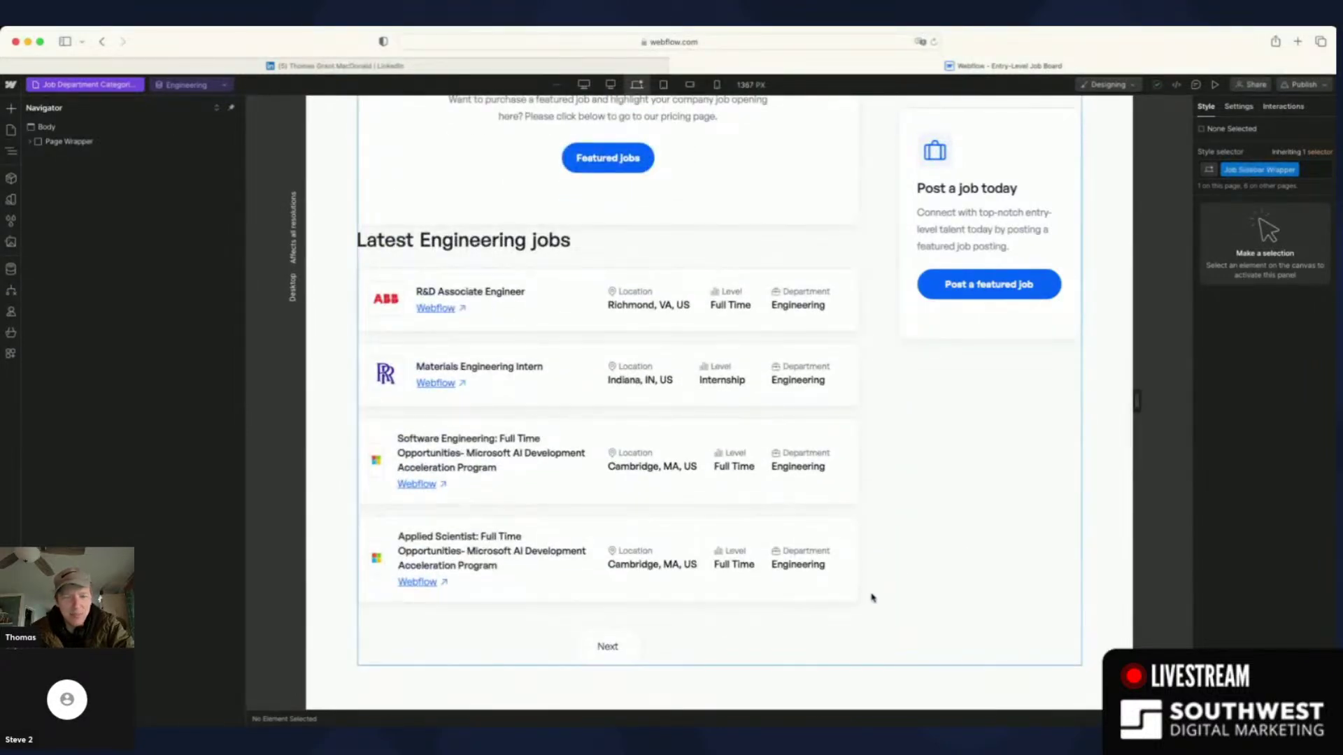
scroll(873, 597, "up", 3)
scroll(873, 598, "down", 3)
scroll(872, 598, "down", 2)
scroll(872, 598, "up", 1)
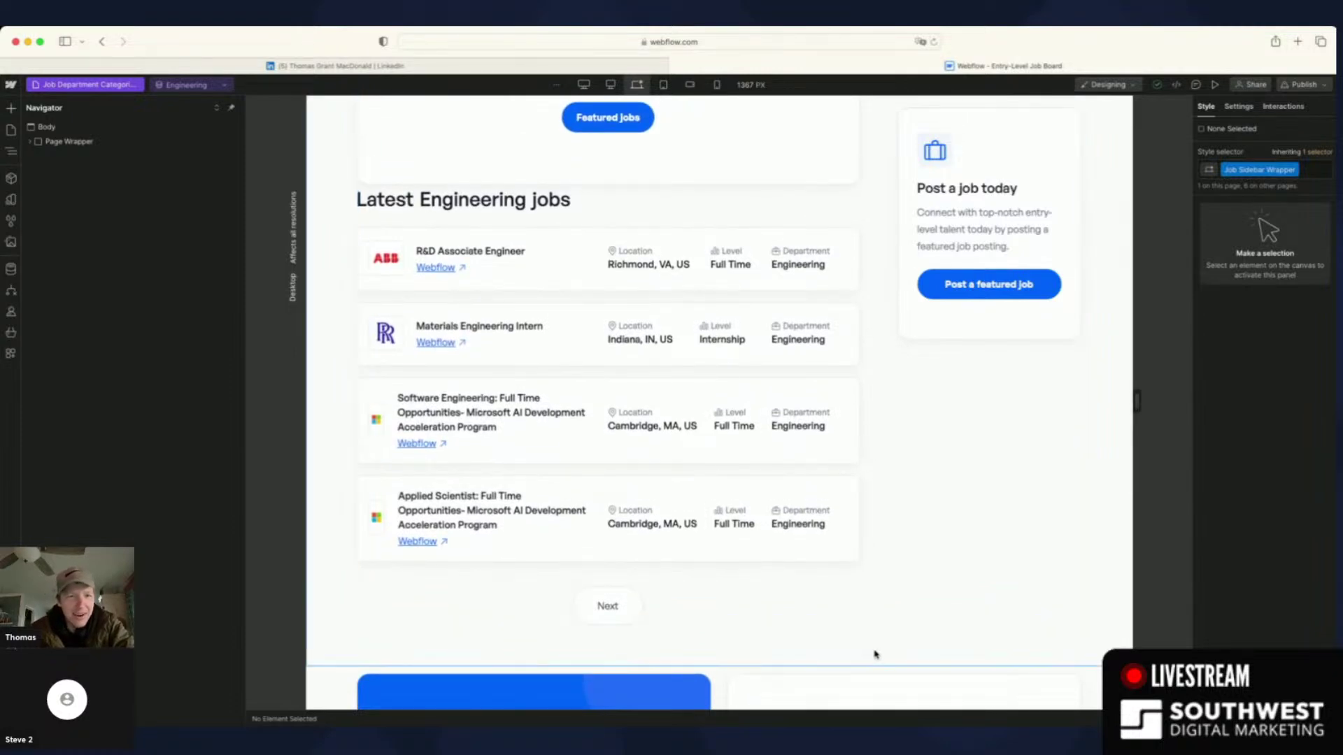
- Bind the Card Link text in the Latest Engineering jobs cards to the Company - Name field of Job Posts
left_click(440, 264)
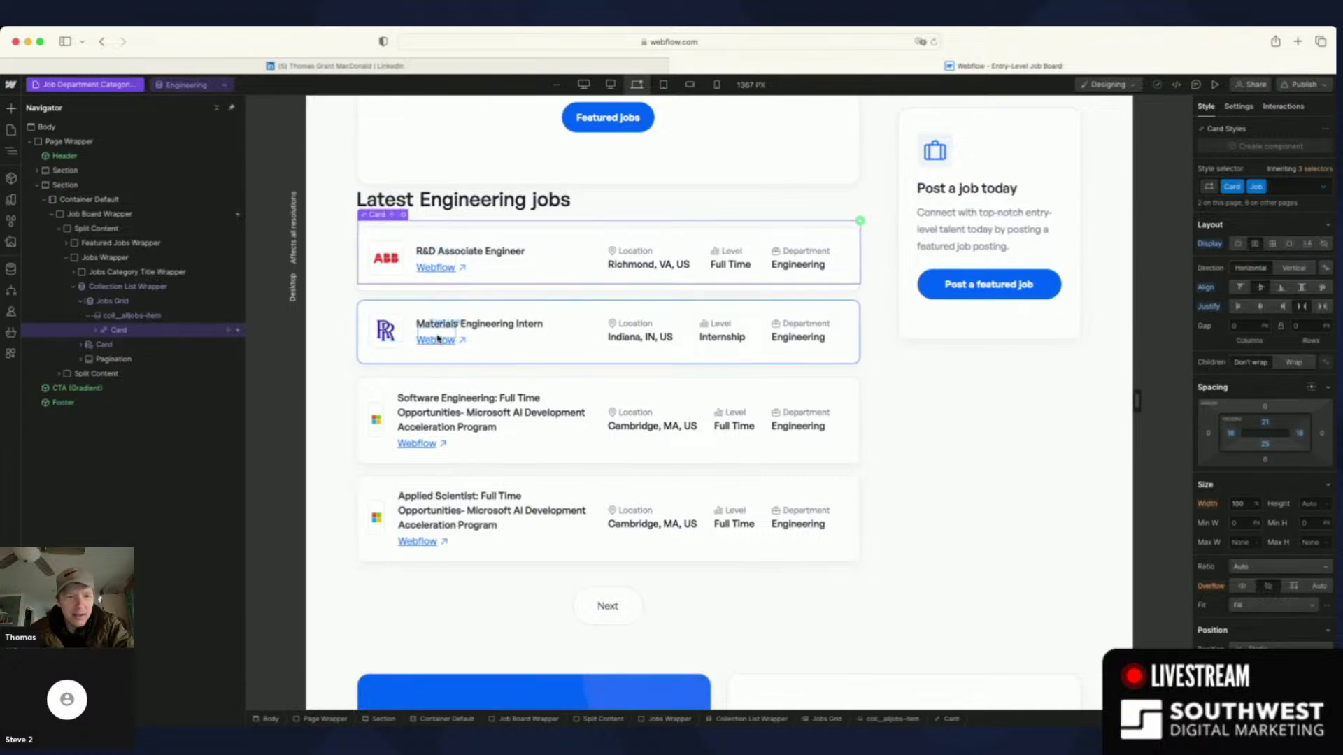
left_click(439, 264)
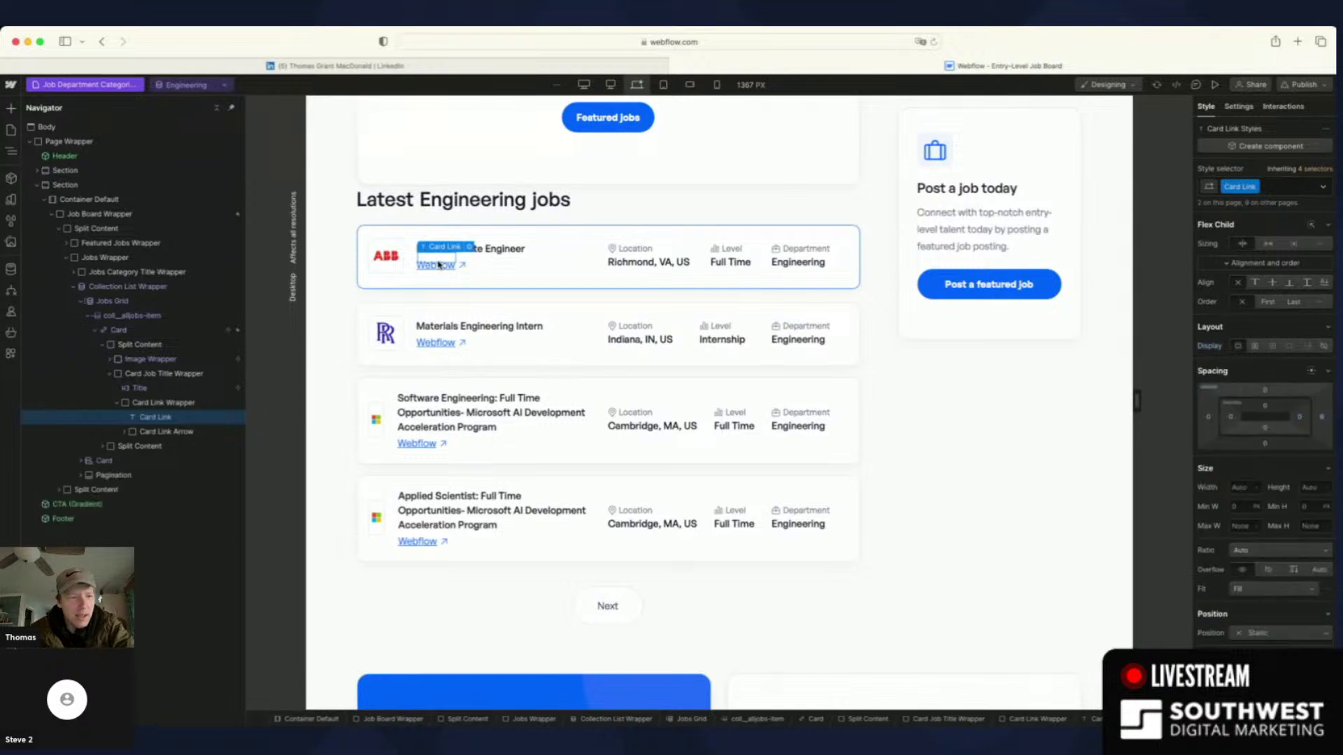
scroll(336, 269, "up", 3)
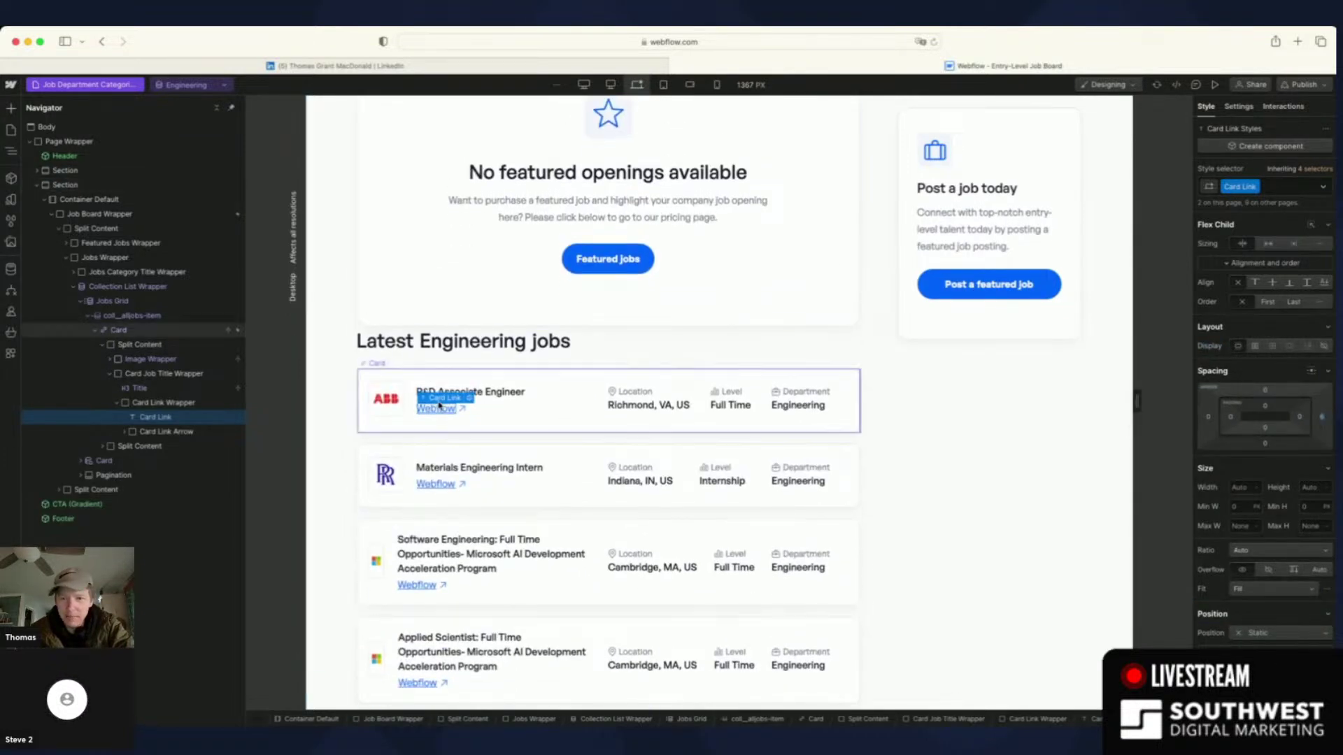
scroll(324, 458, "down", 2)
scroll(322, 448, "up", 3)
scroll(322, 446, "down", 1)
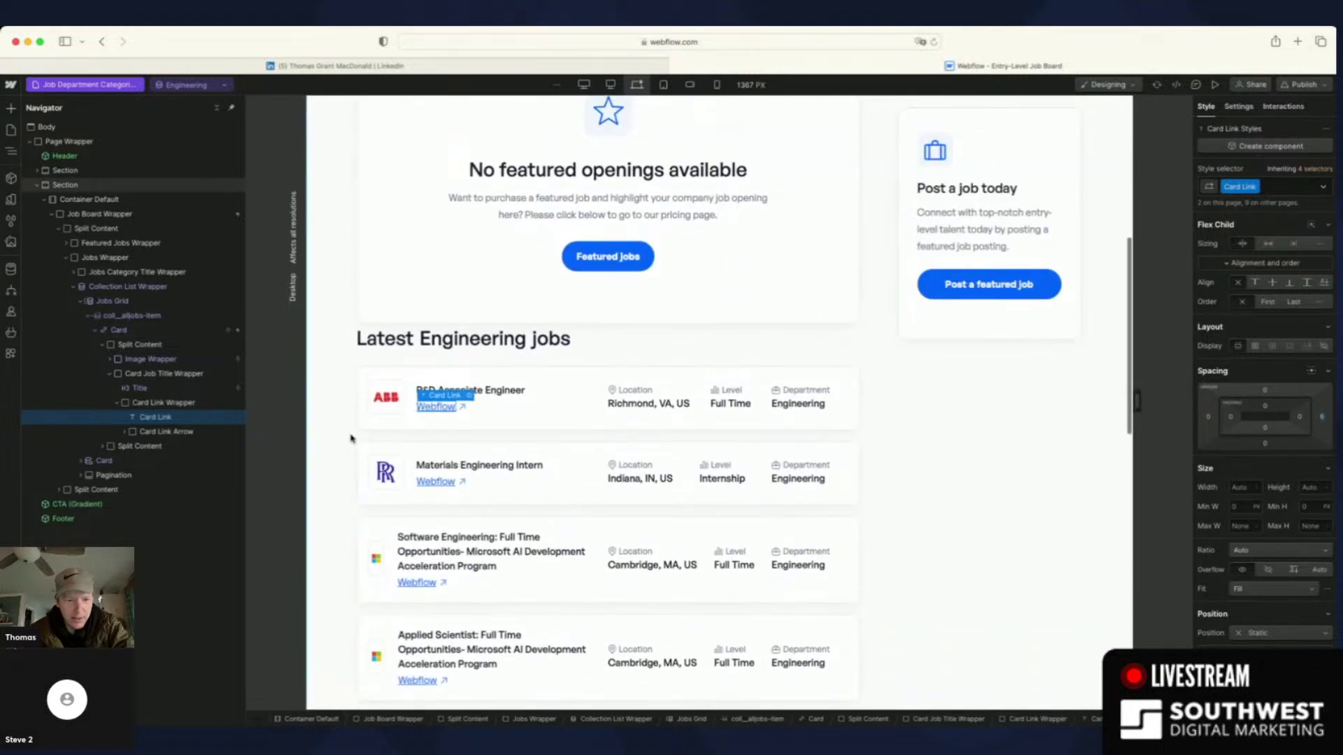
left_click(443, 408)
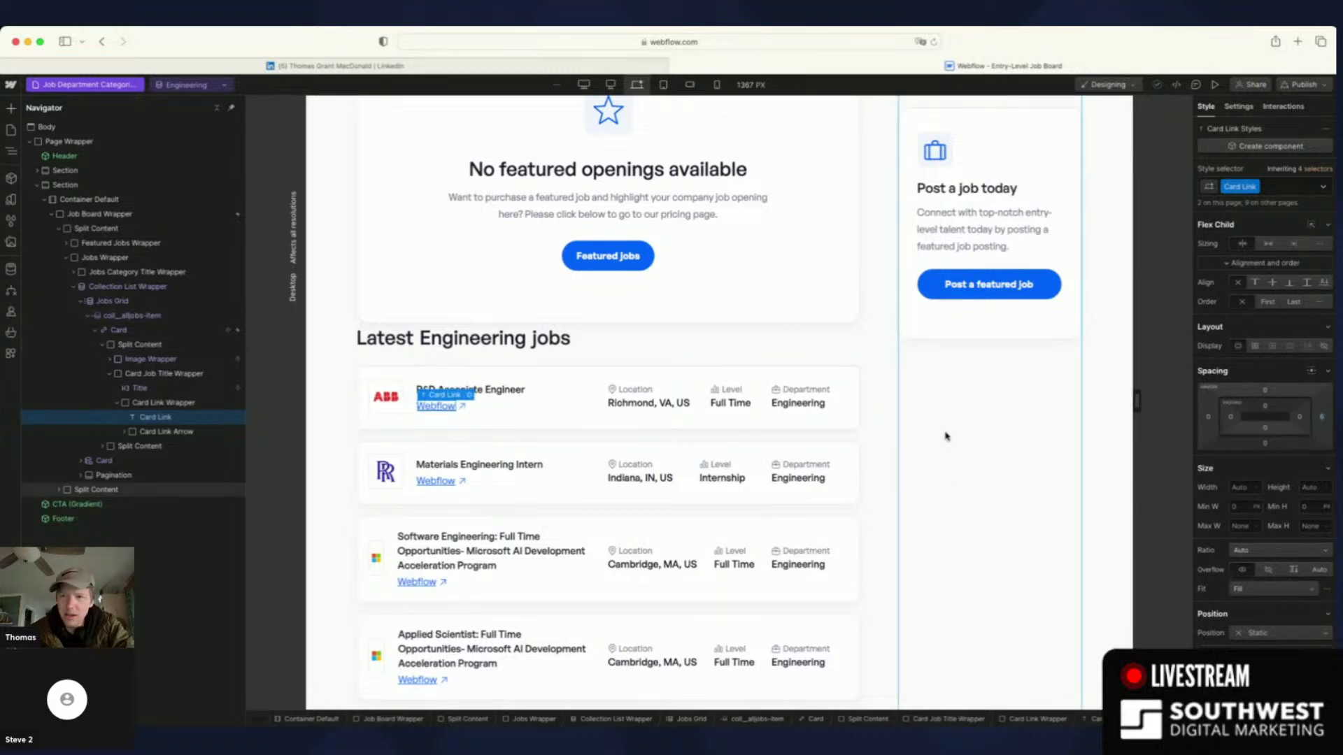
key("d")
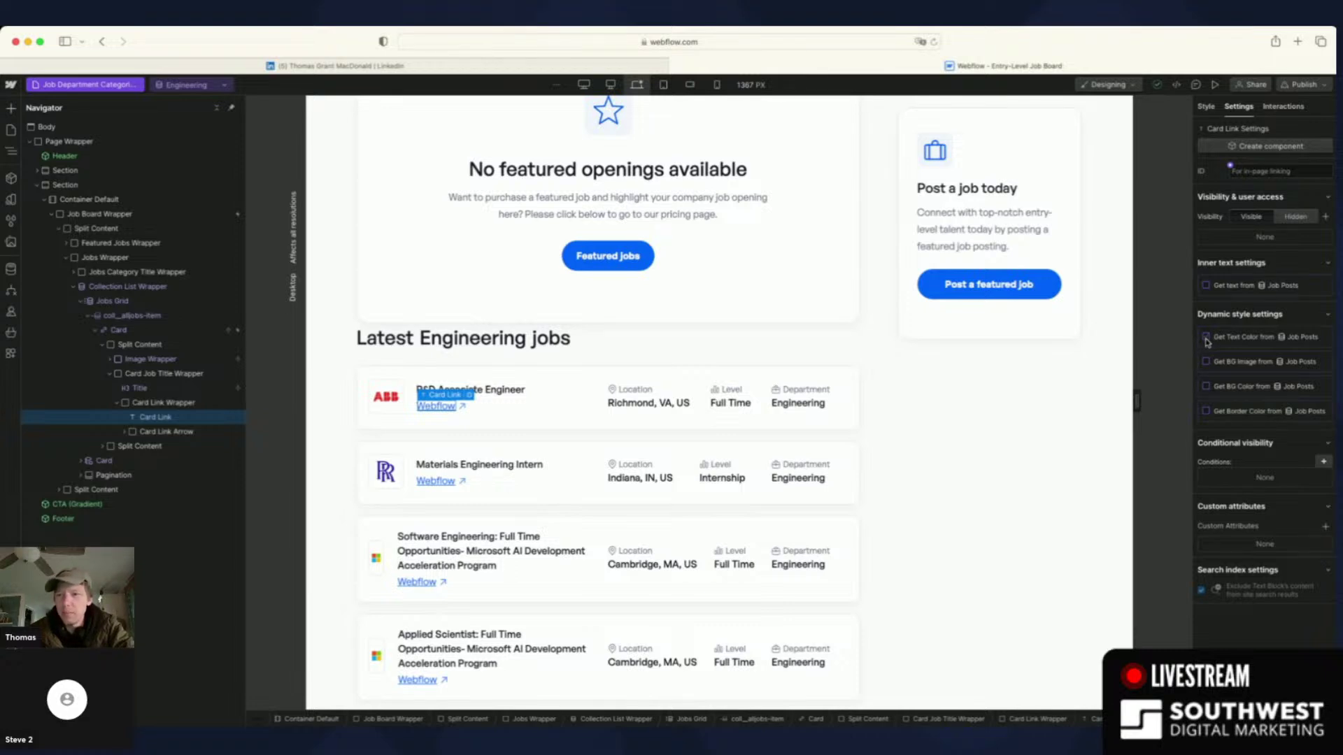
left_click(1206, 286)
left_click(1310, 303)
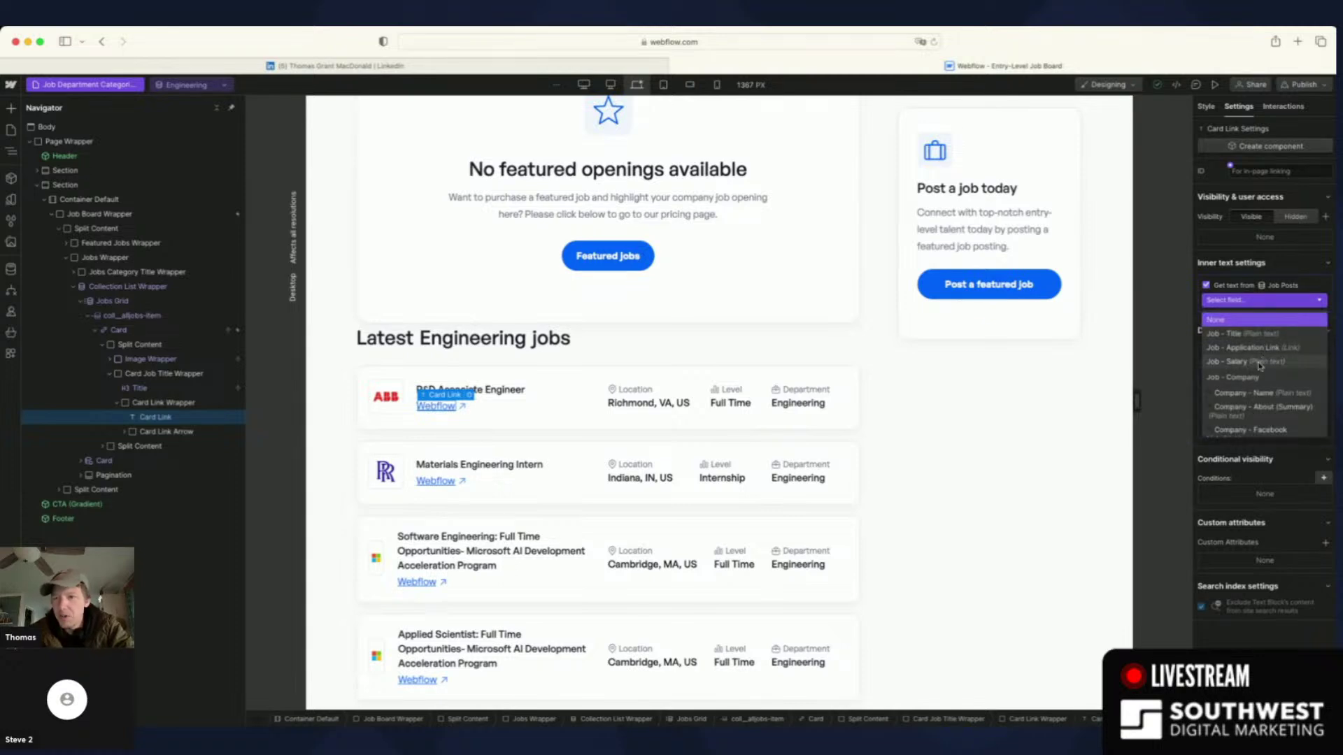
left_click(1259, 398)
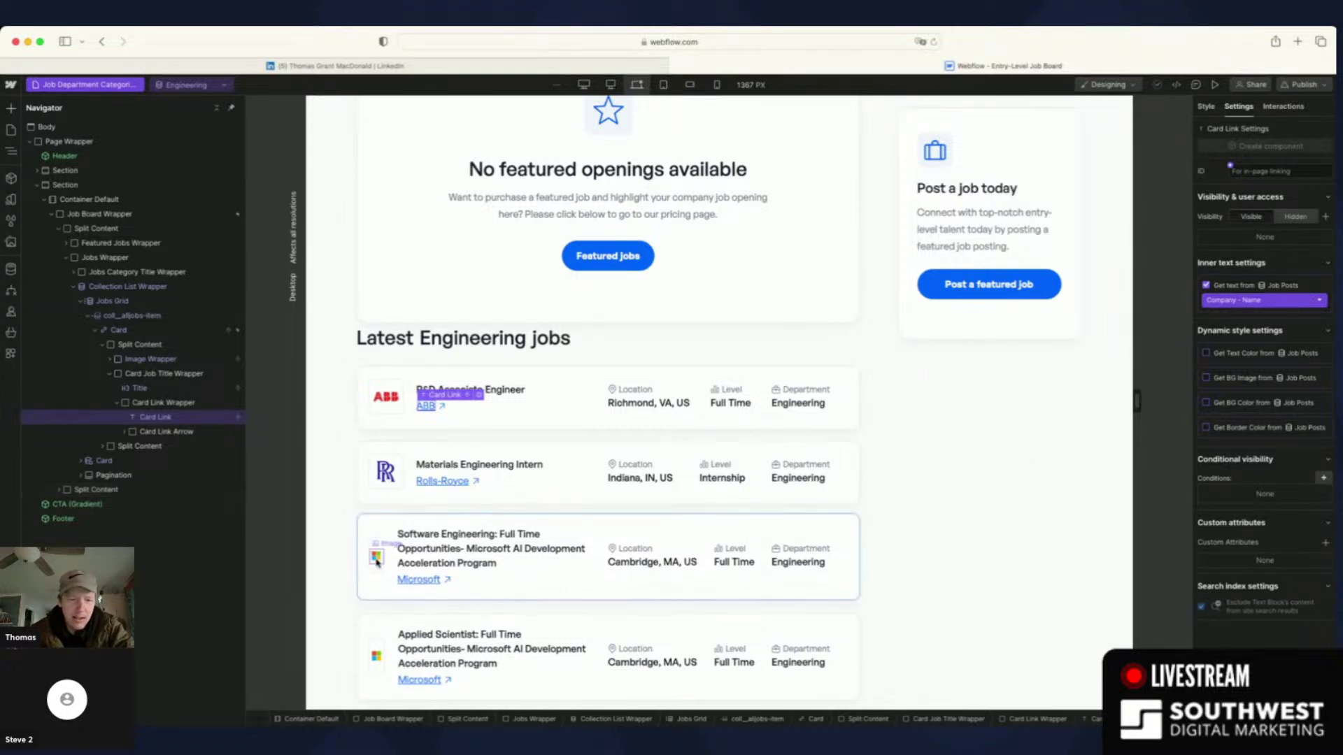
- Select the logo's Image Wrapper in the Latest Engineering jobs cards and show its style settings
left_click(377, 550)
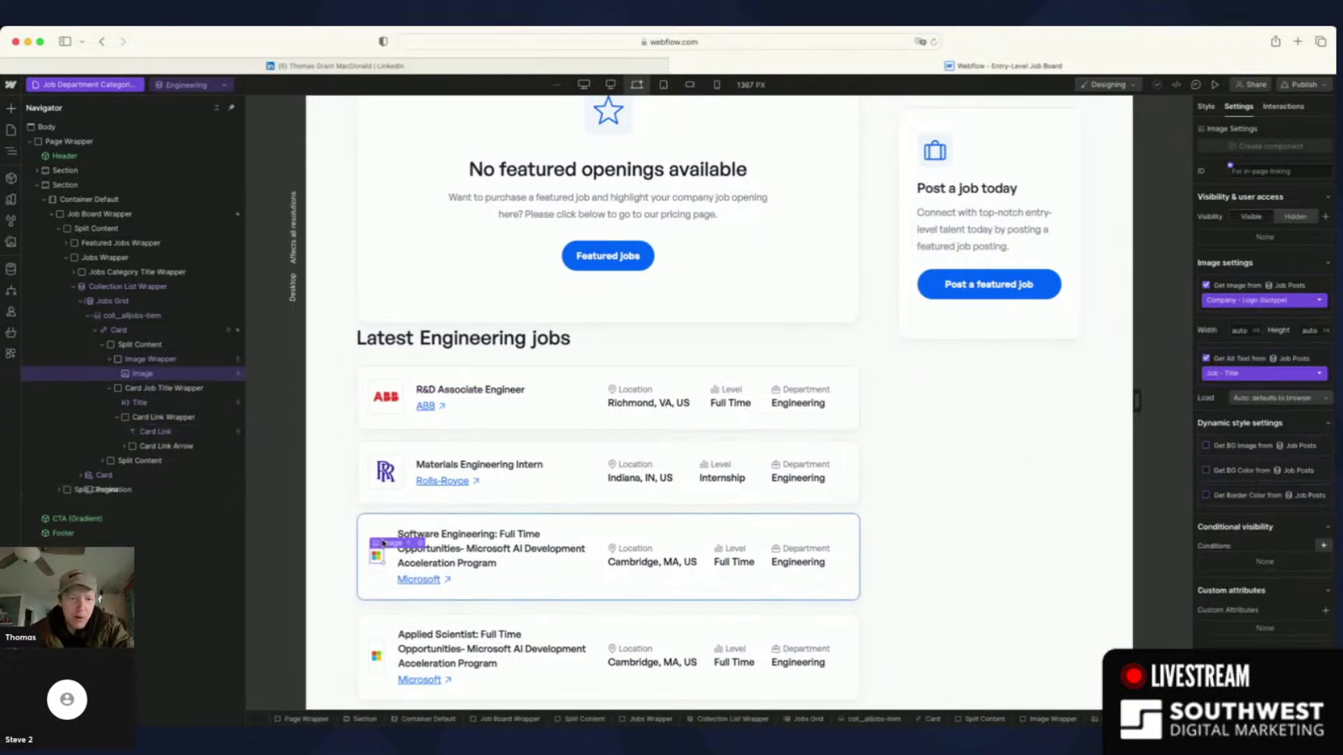
left_click(379, 640)
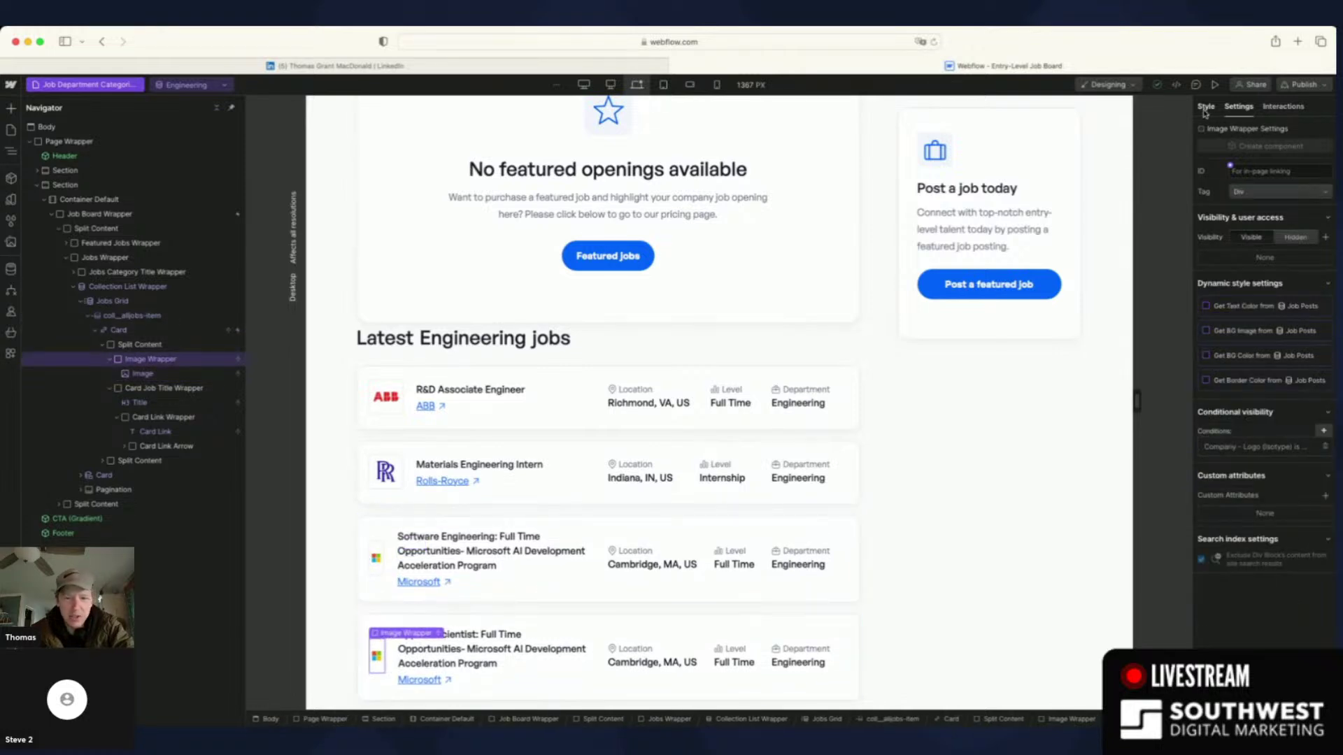
left_click(1205, 108)
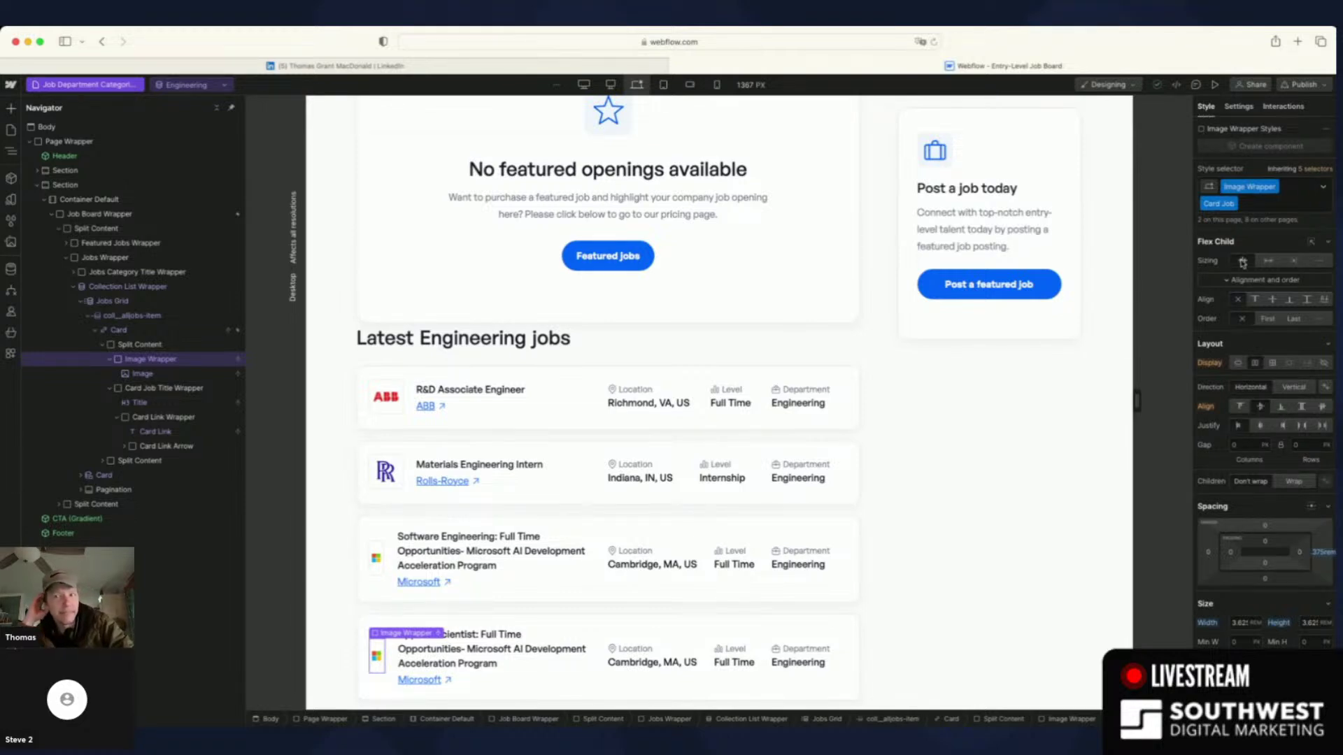
- Publish the site to the staging domain apprenticeship-job-board.webflow.io and check the job cards on the live Engineering jobs page
left_click(1311, 85)
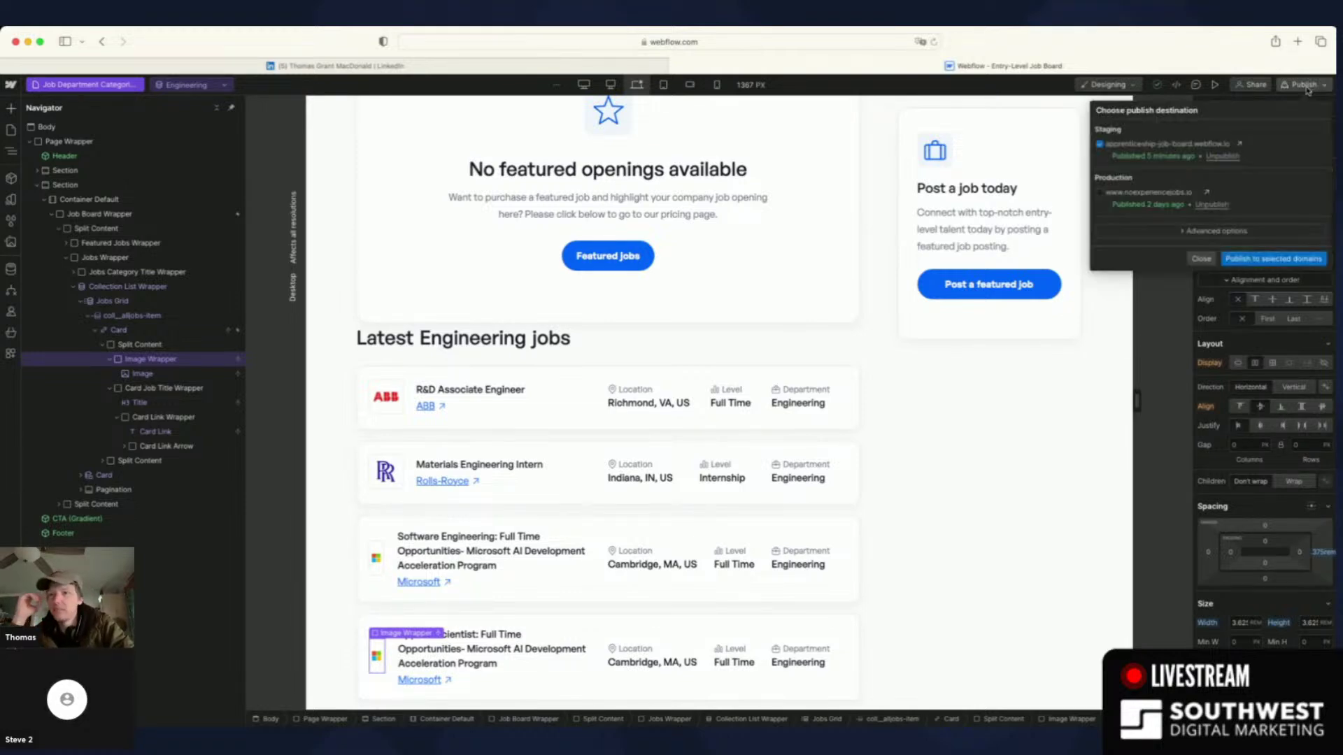
left_click(1259, 258)
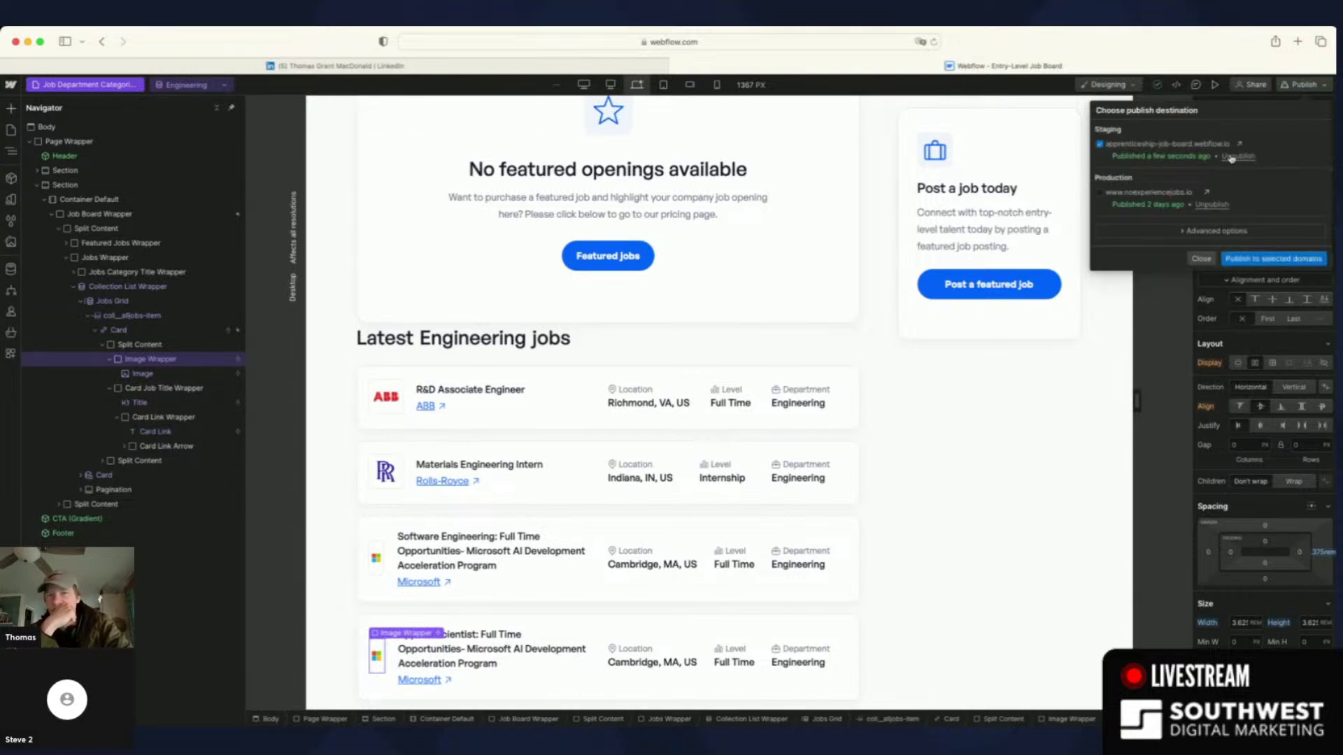
left_click(1241, 144)
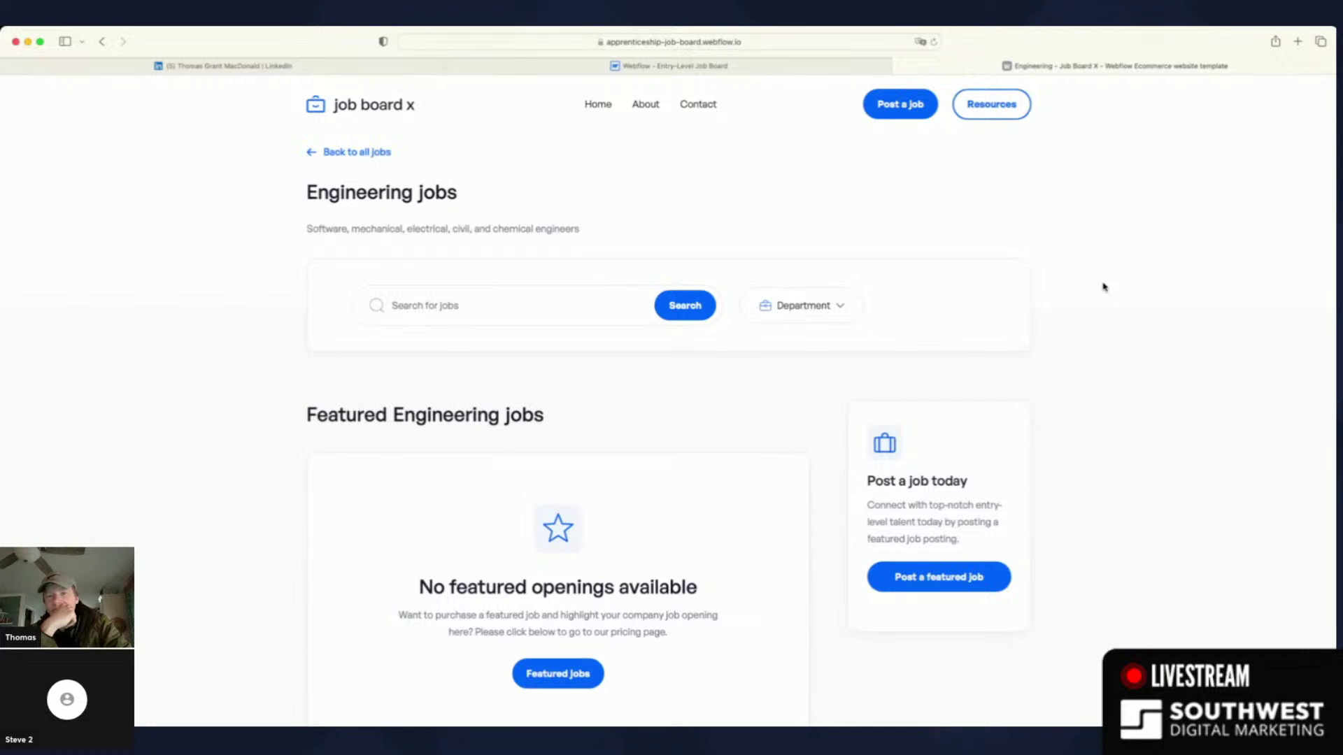
scroll(1104, 286, "down", 7)
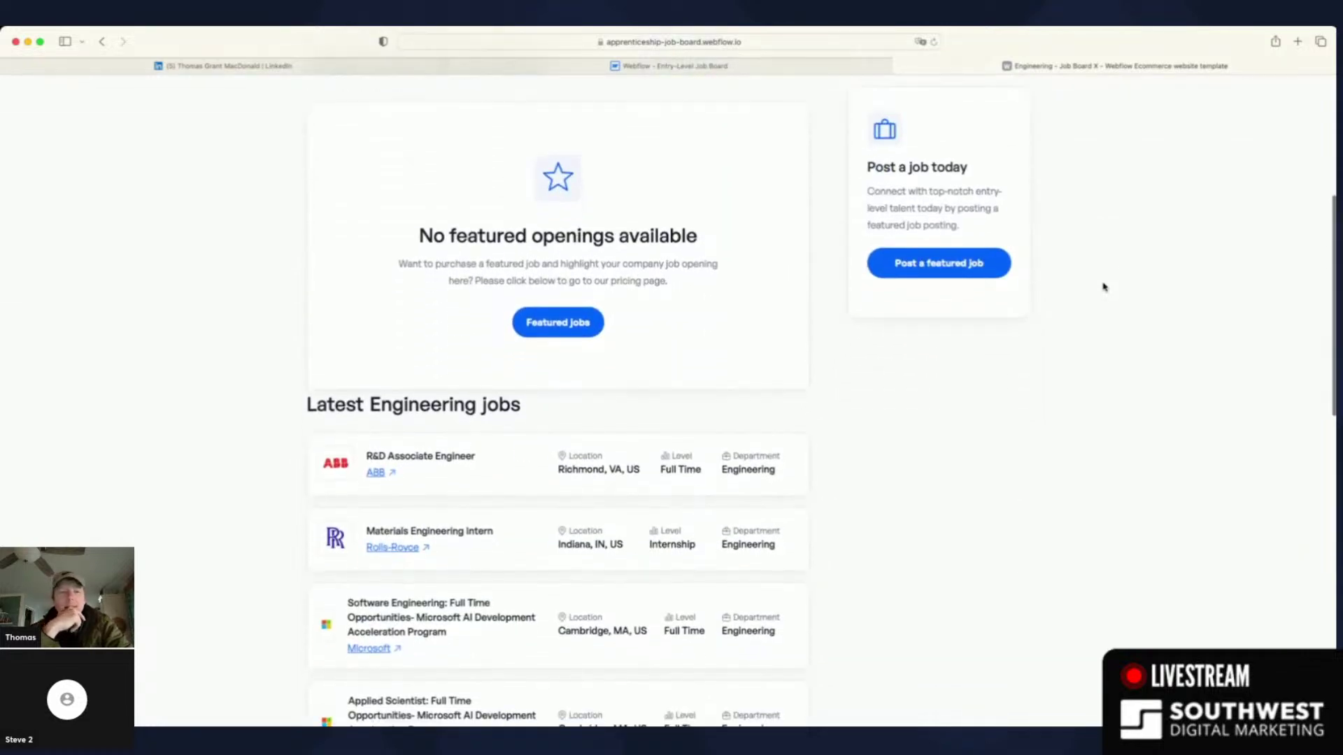
scroll(1104, 287, "down", 1)
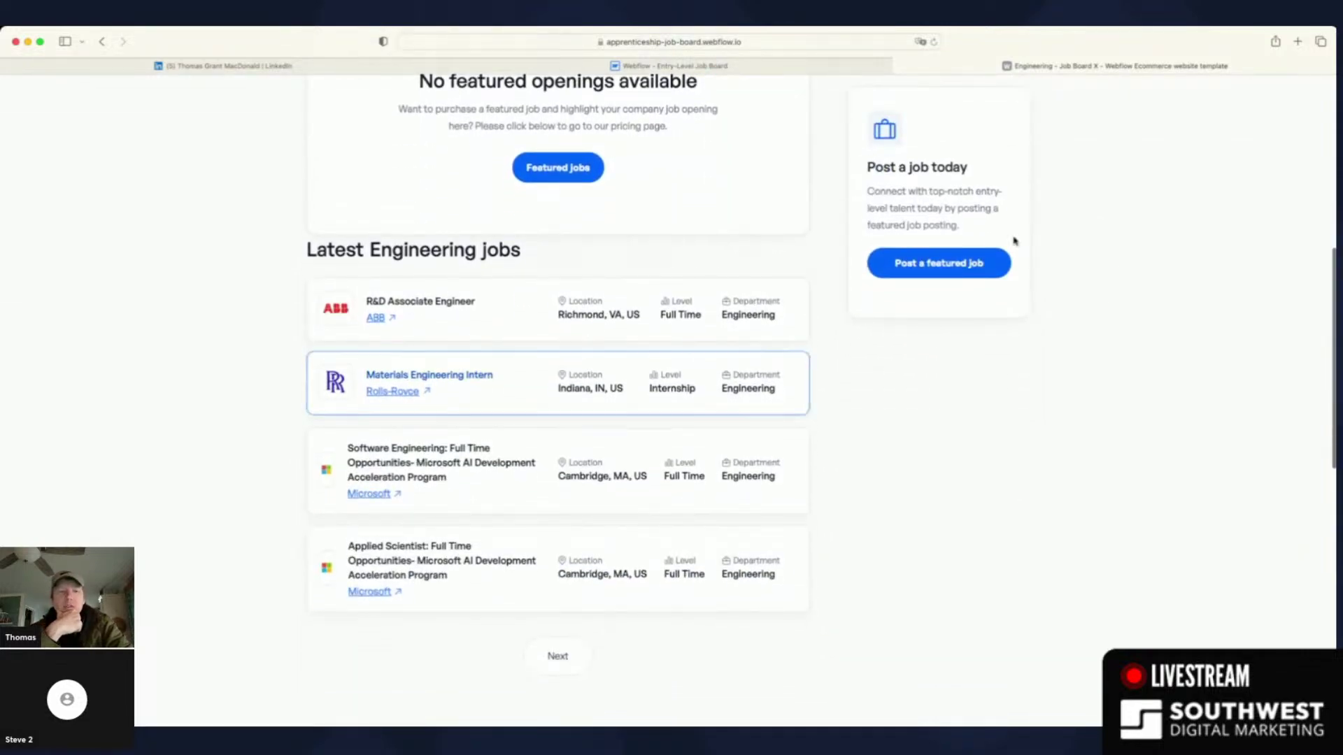
scroll(1073, 220, "up", 1)
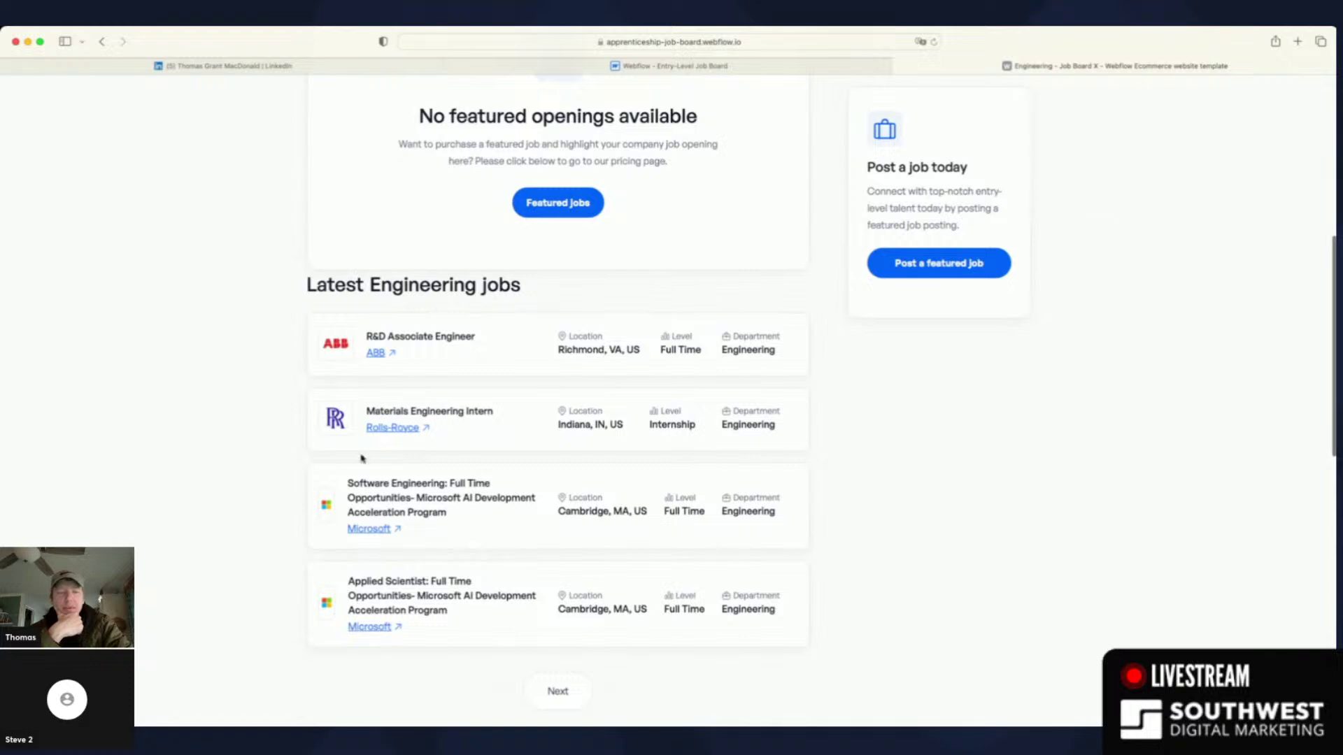
scroll(737, 295, "up", 7)
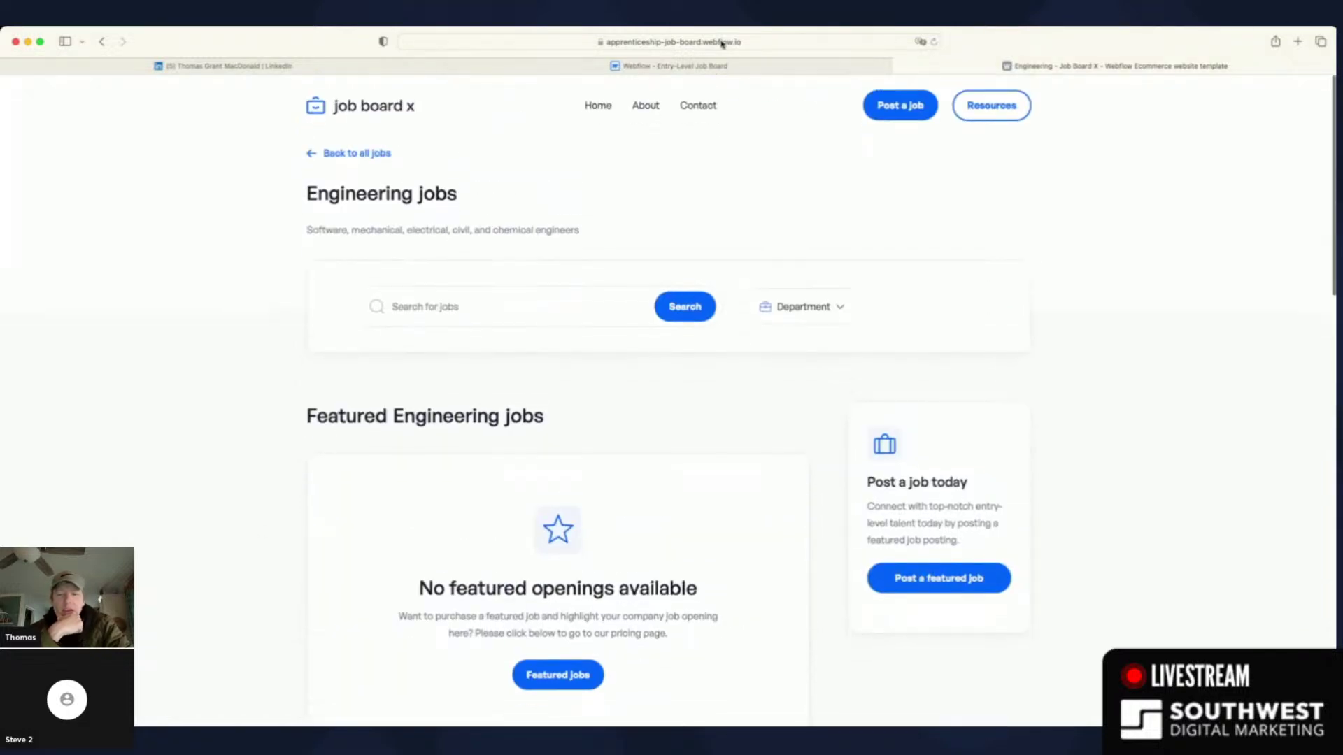
- Return to the Webflow Designer and set the logo Image Wrapper's flex child sizing to neither shrink nor grow
left_click(723, 67)
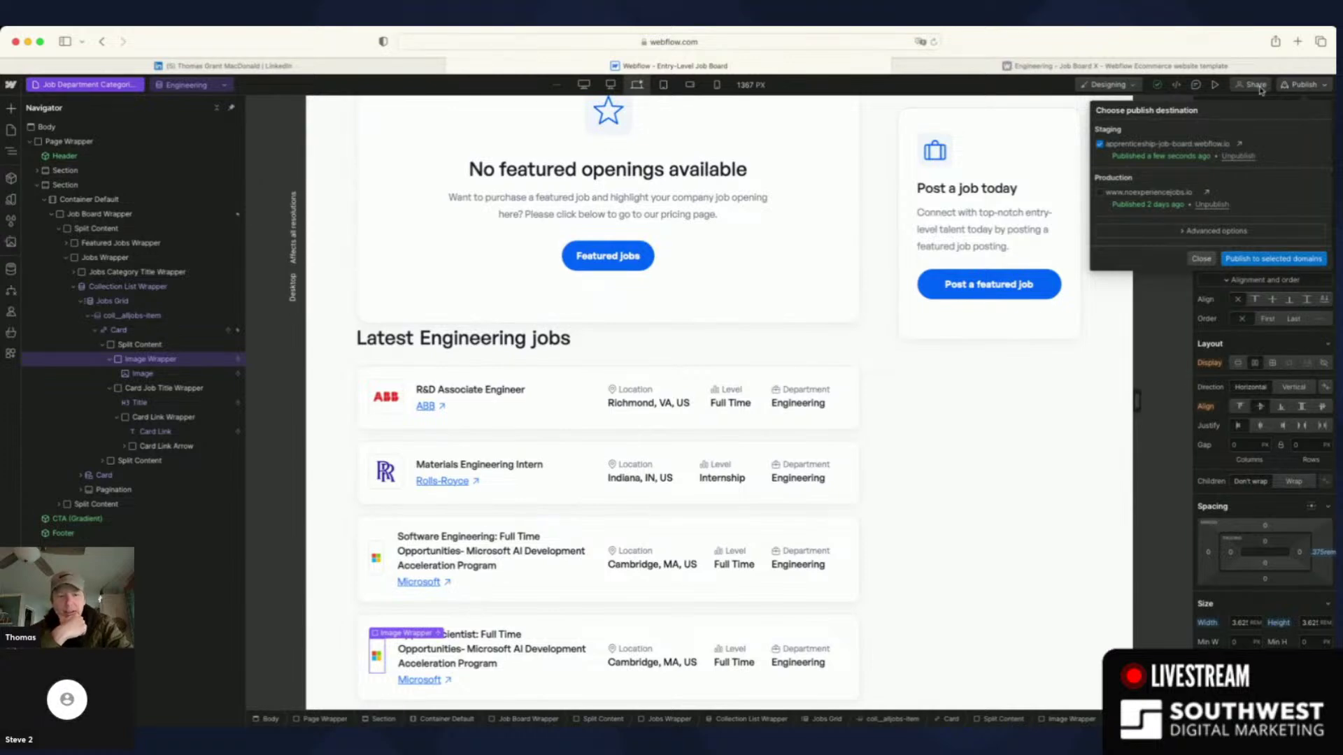
left_click(1127, 394)
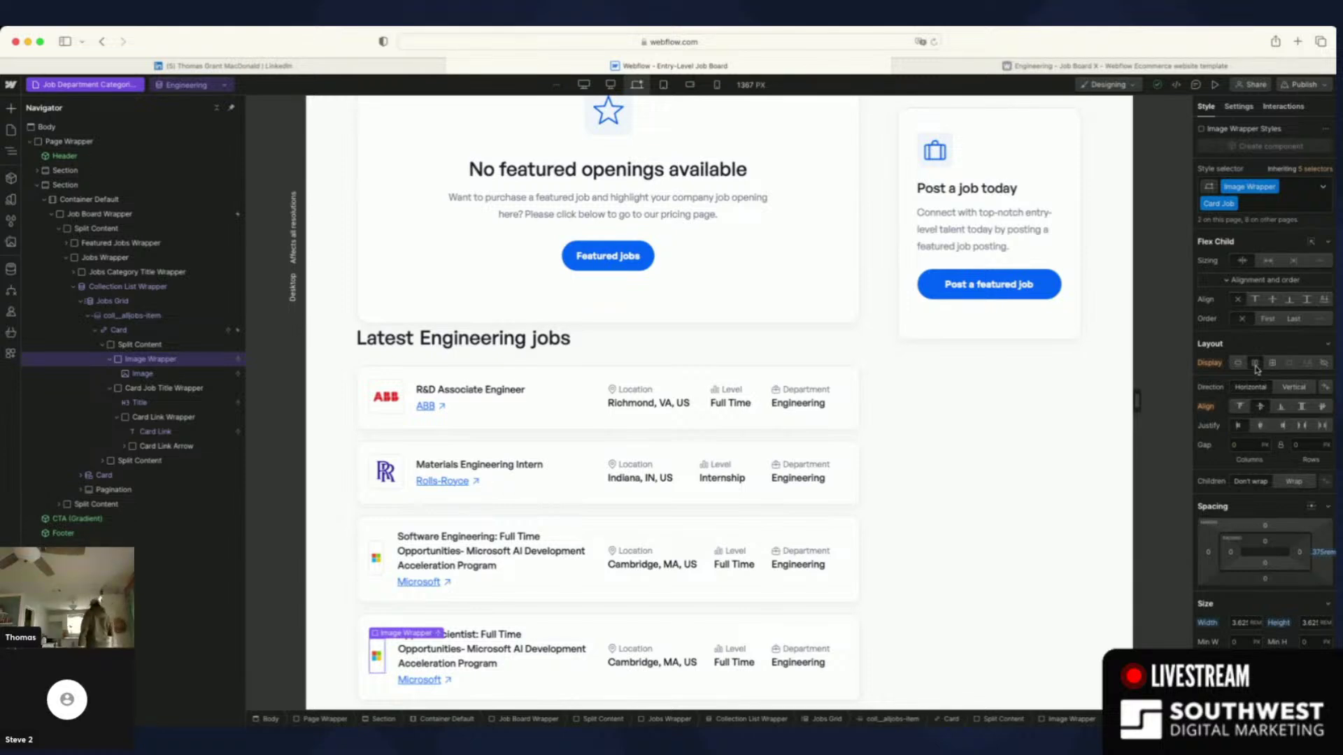
left_click(1294, 261)
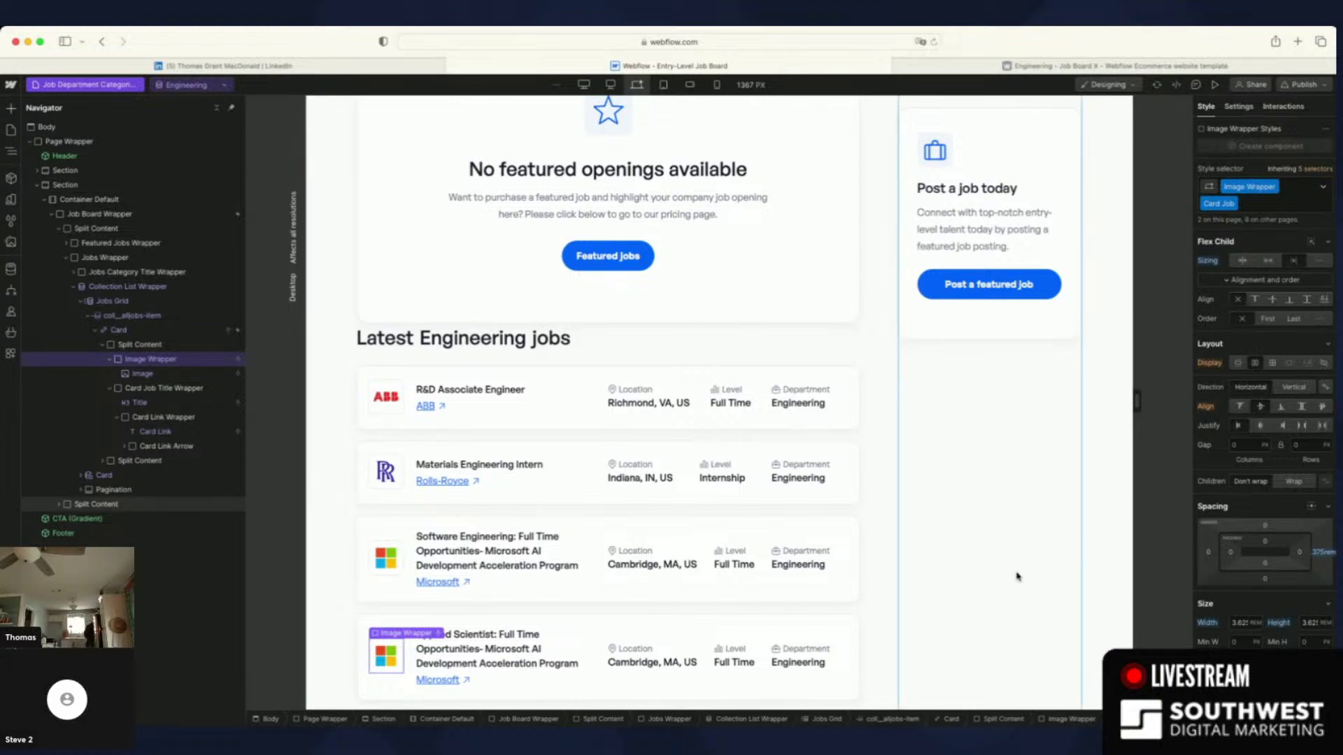
scroll(1018, 577, "down", 2)
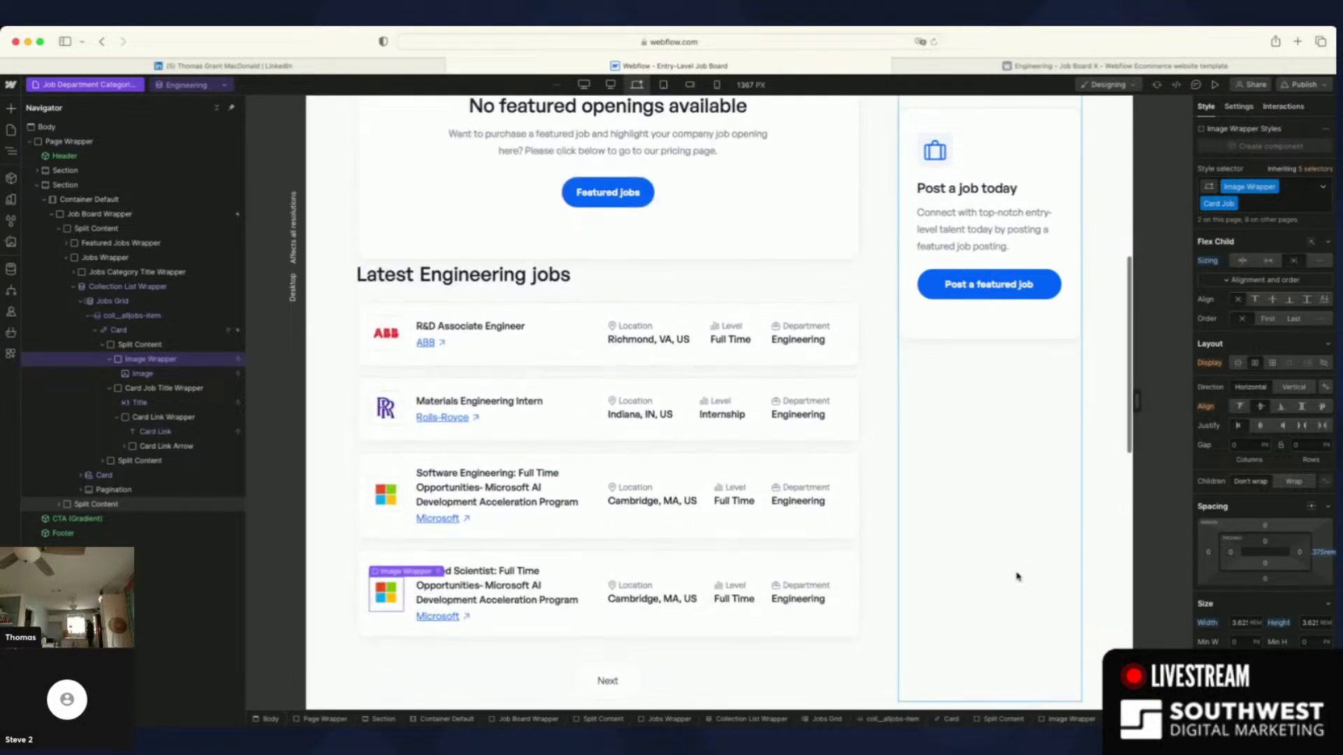
- Publish the logo sizing change to the staging domain and check the Engineering jobs page there
left_click(1323, 87)
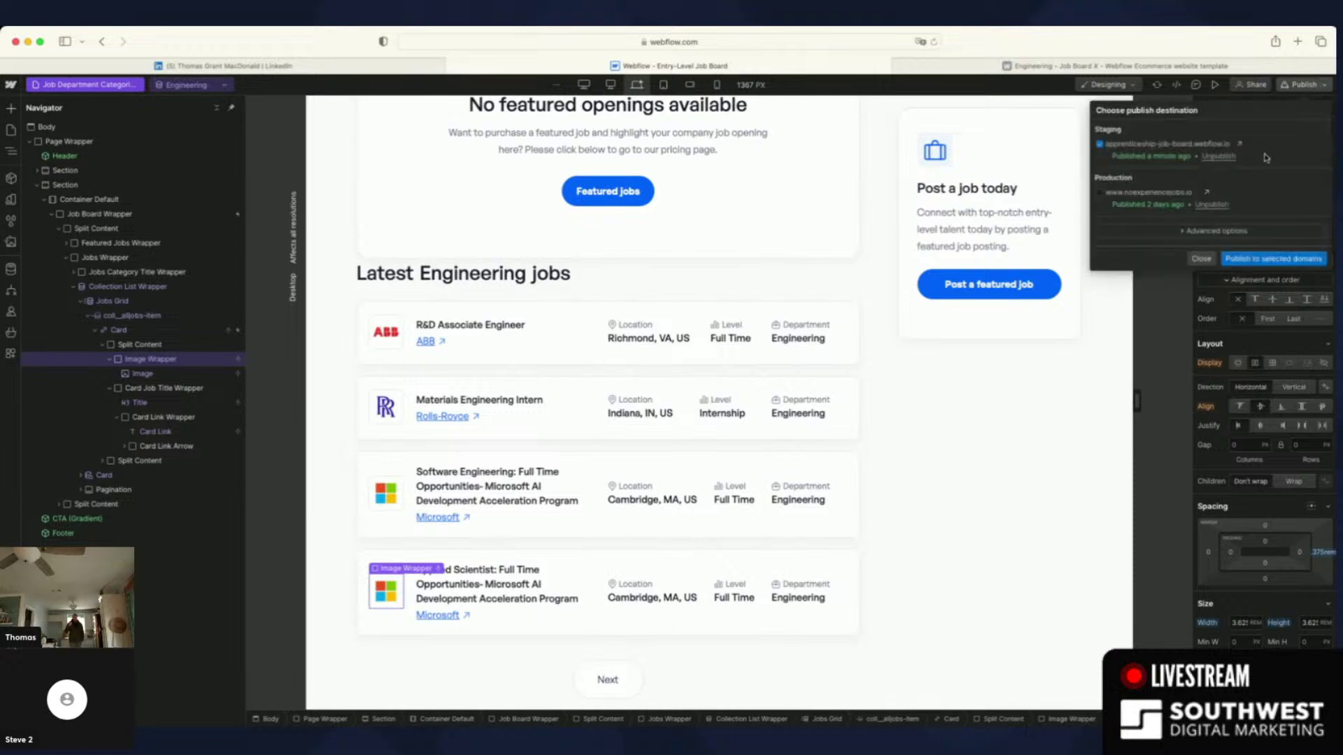
left_click(1264, 261)
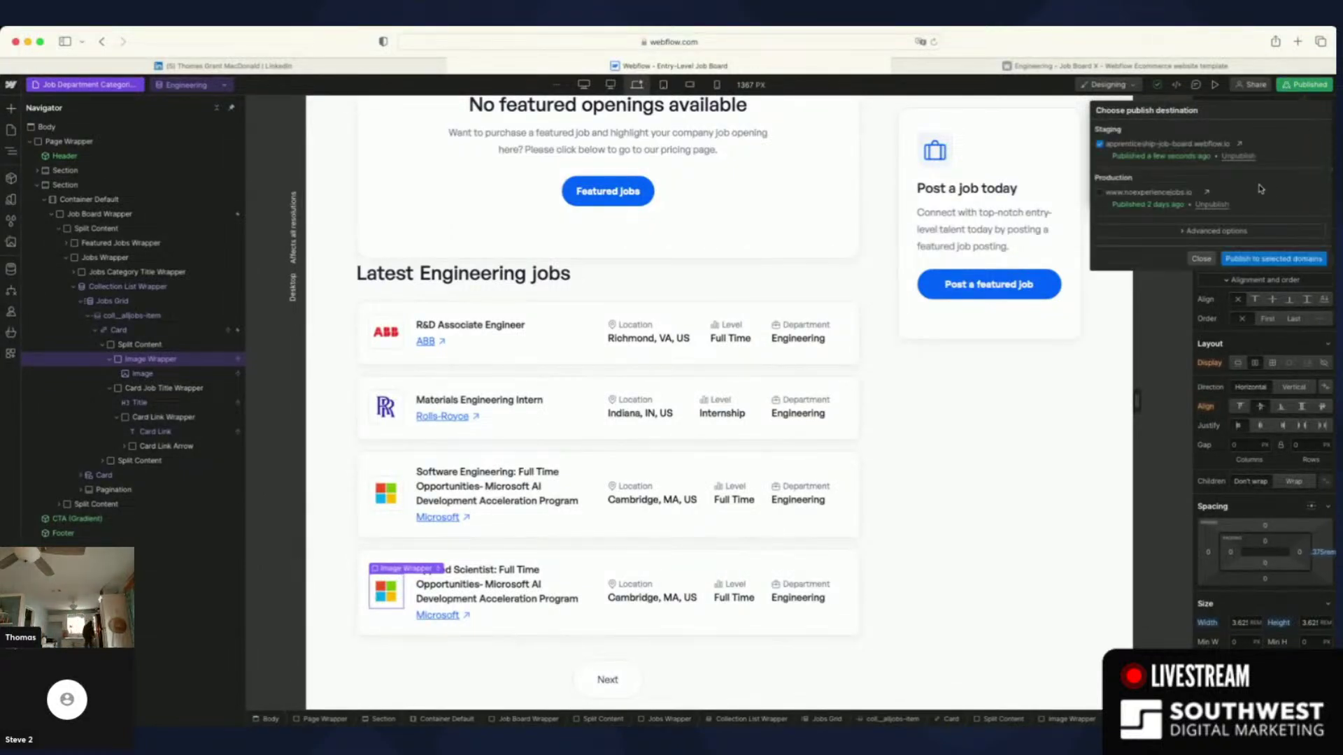
left_click(1240, 145)
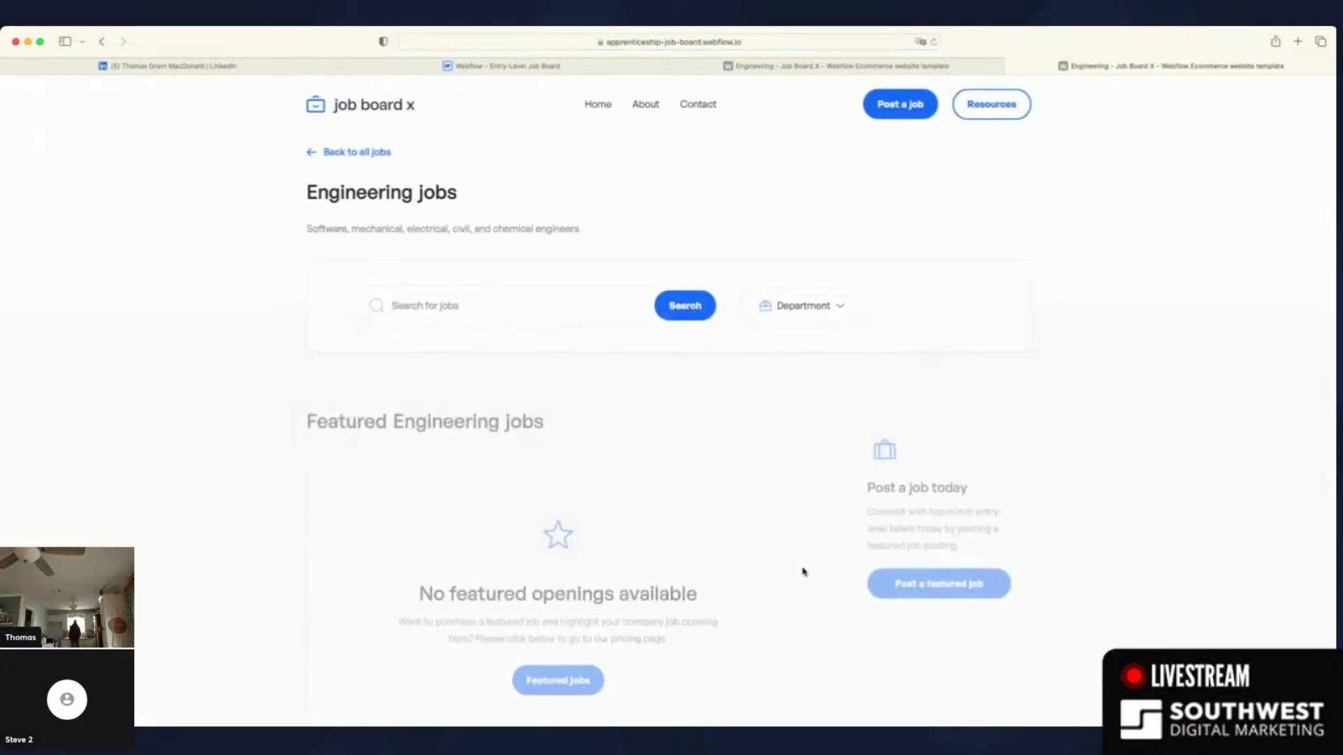
scroll(724, 428, "down", 3)
scroll(726, 426, "down", 4)
scroll(726, 426, "up", 7)
- Open the staging home page and examine the logos and company names in the Top Featured Jobs and Search All Jobs lists
left_click(598, 105)
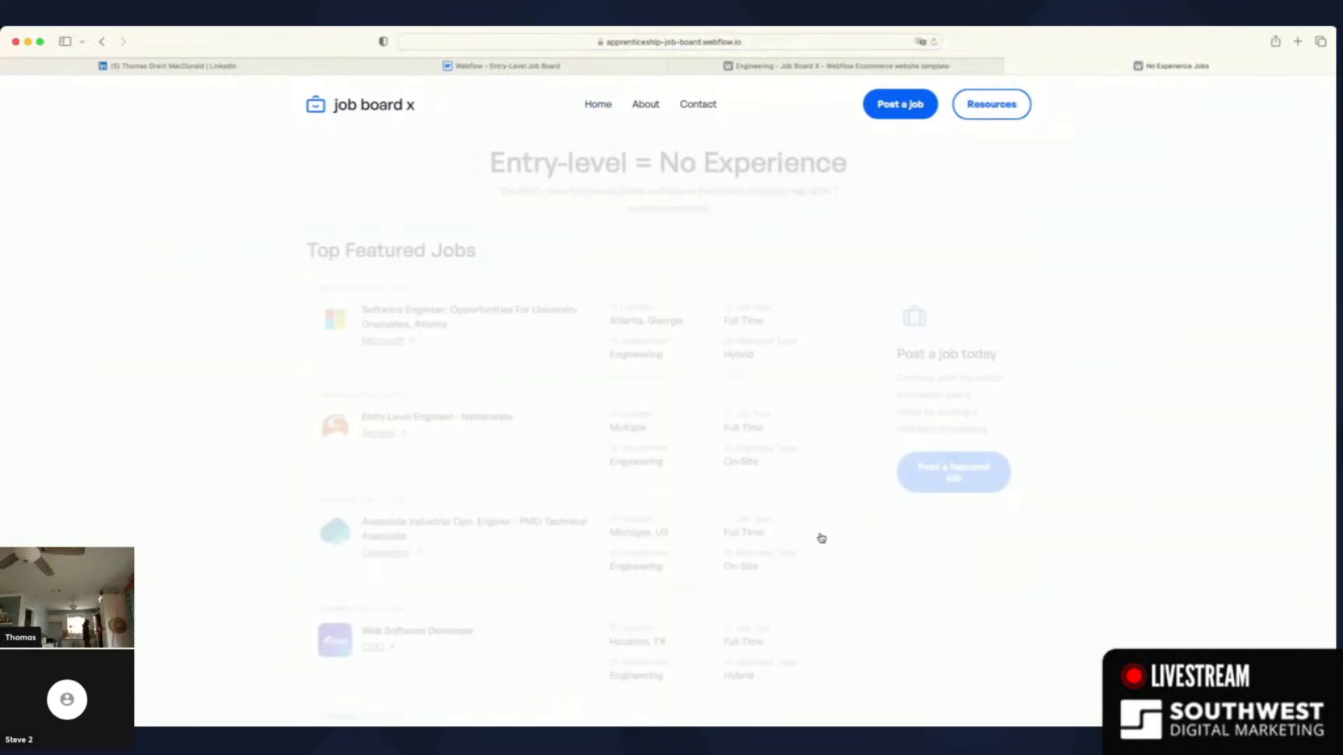
scroll(823, 548, "down", 9)
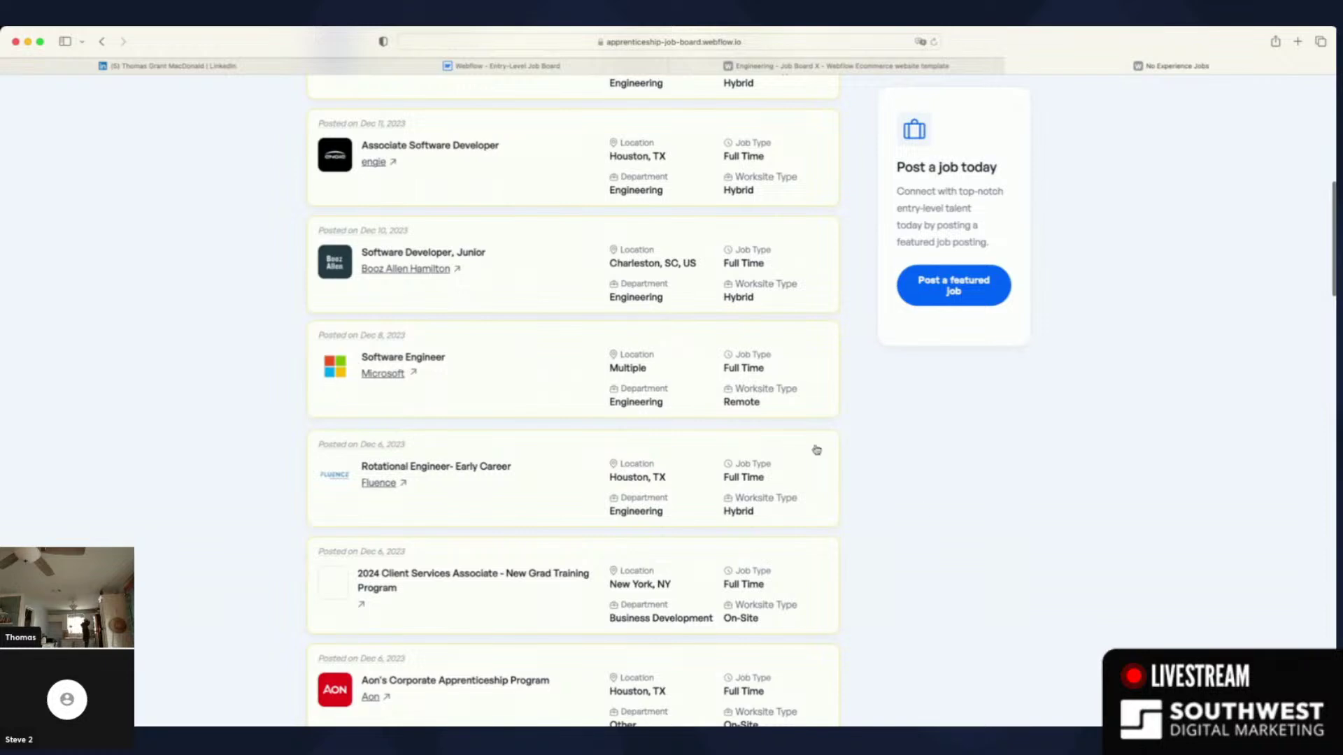
scroll(899, 602, "down", 3)
scroll(899, 602, "down", 3)
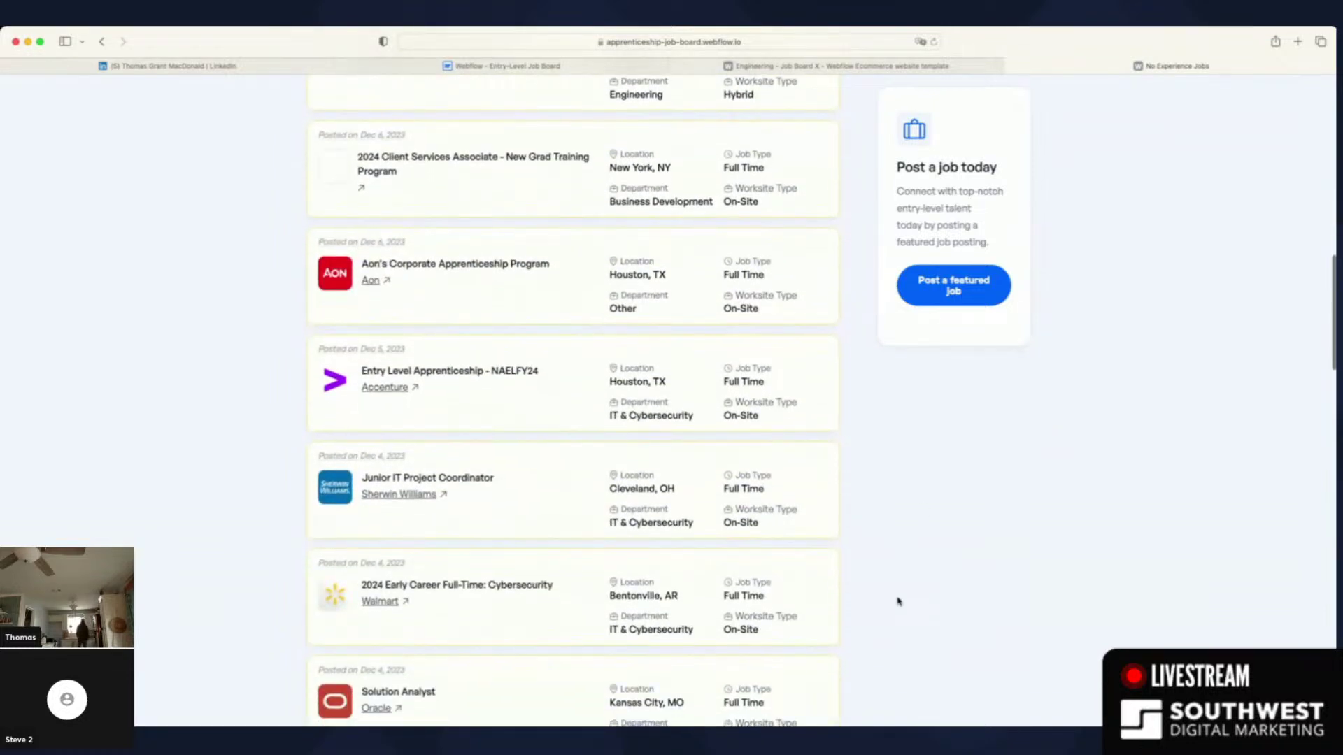
scroll(899, 602, "up", 5)
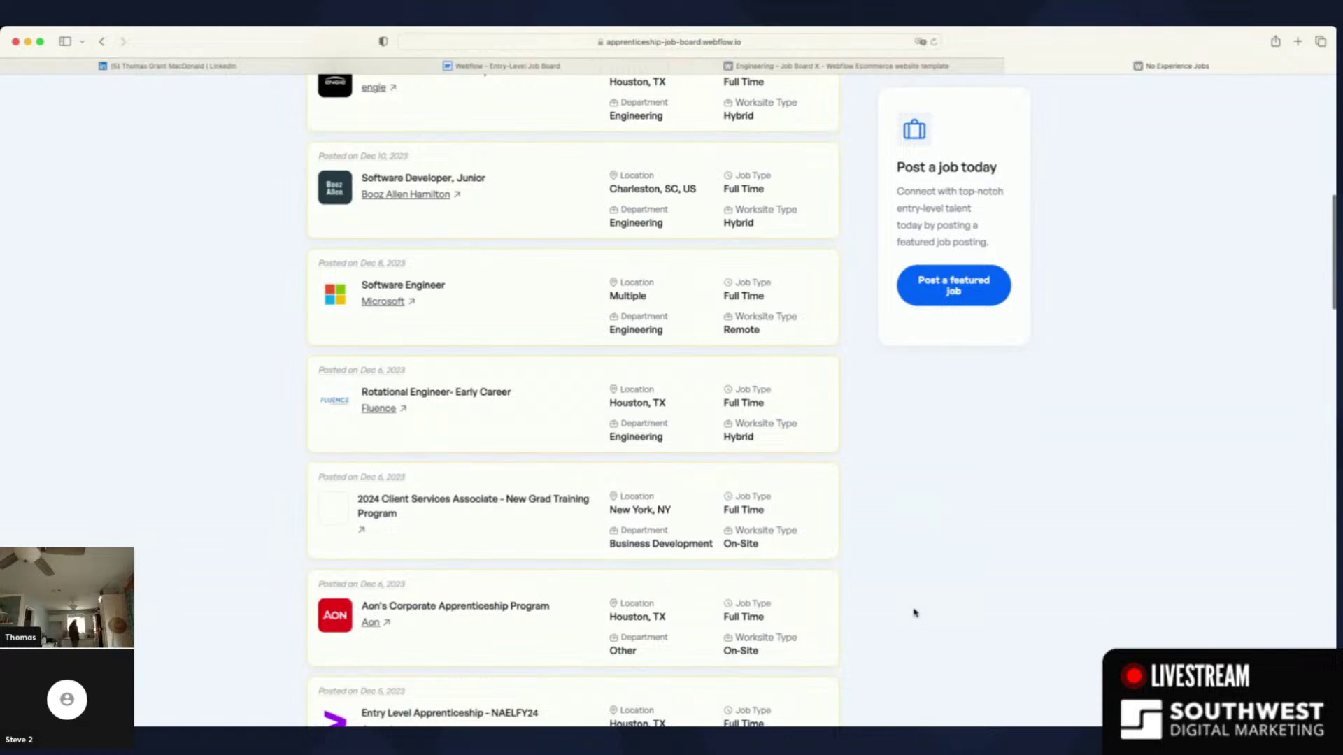
scroll(915, 611, "down", 10)
scroll(914, 612, "down", 4)
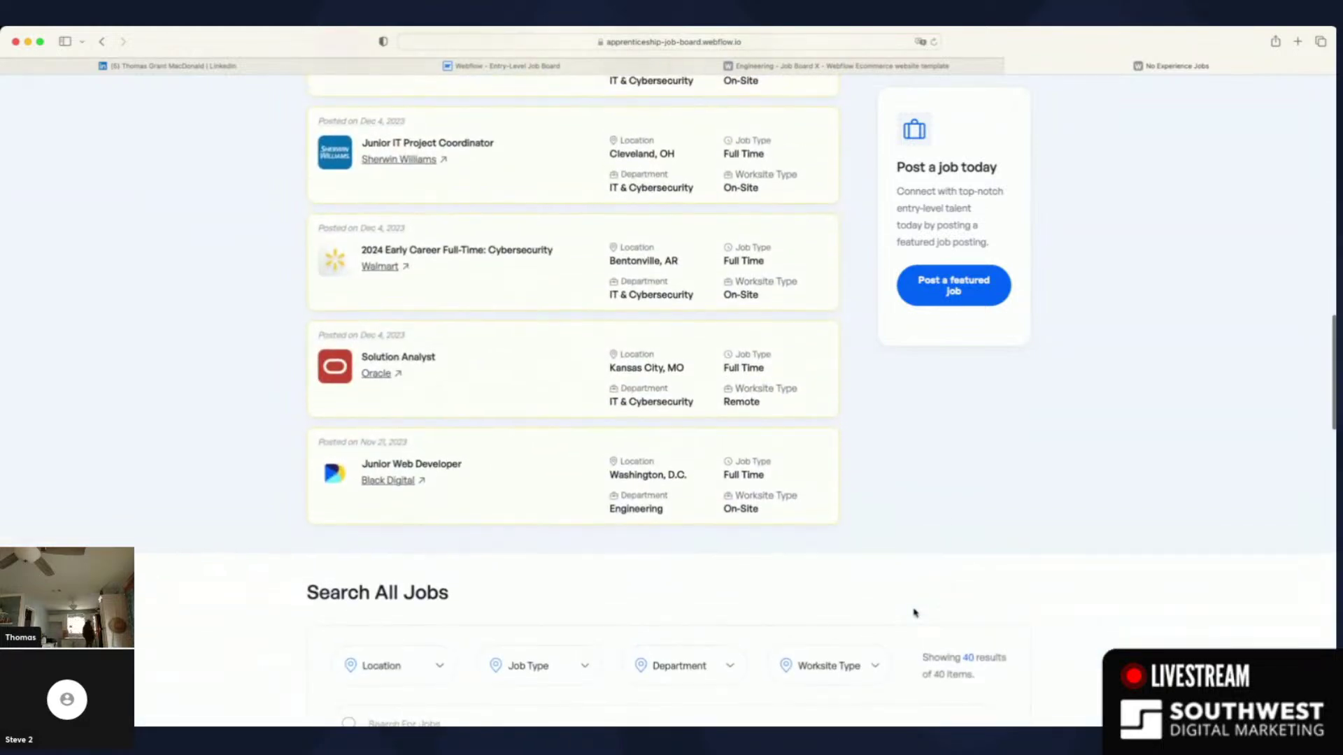
scroll(914, 612, "up", 8)
scroll(915, 612, "down", 16)
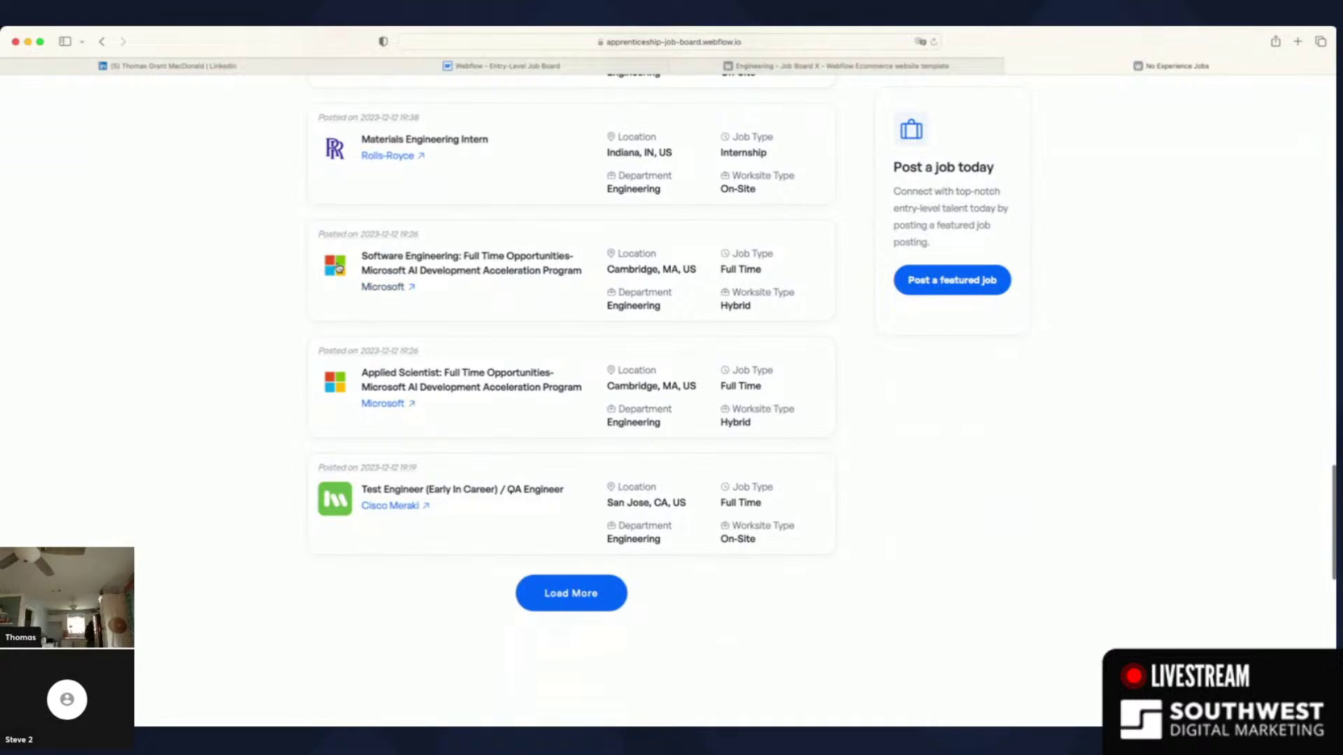
scroll(890, 421, "up", 12)
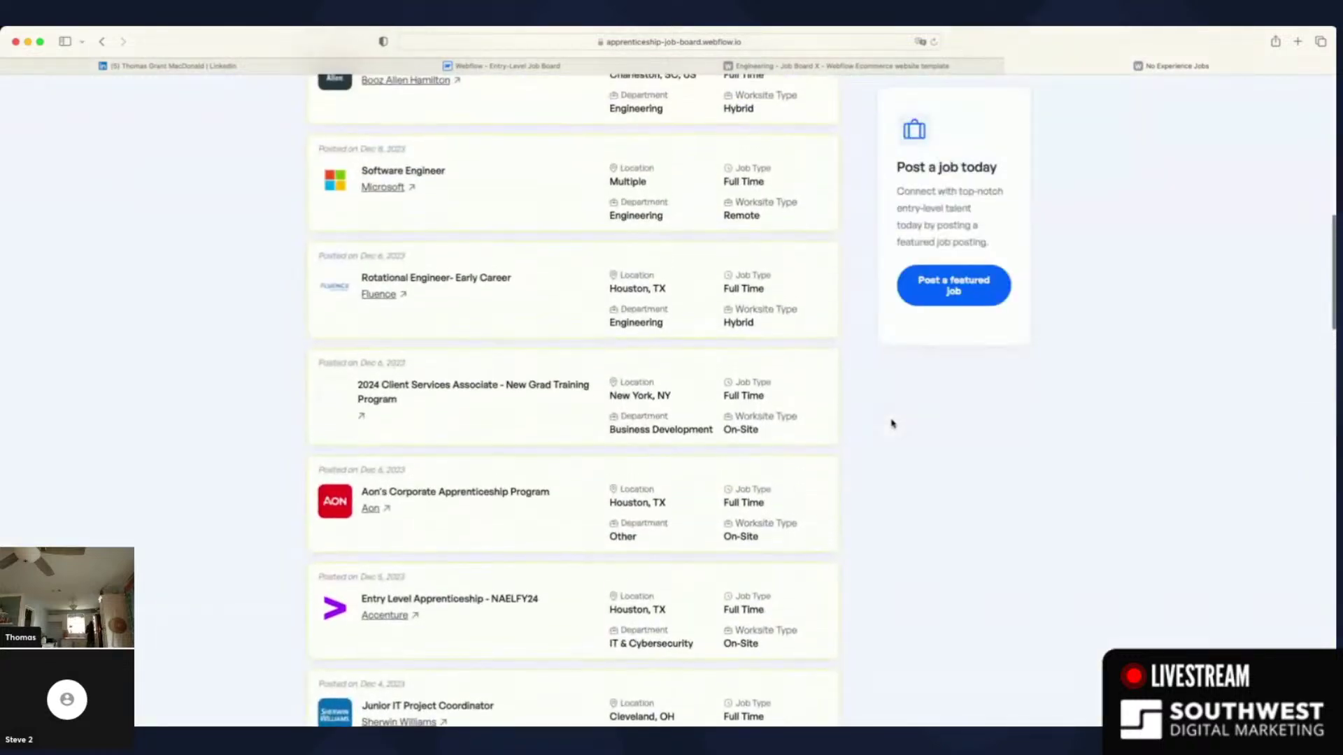
scroll(892, 424, "up", 10)
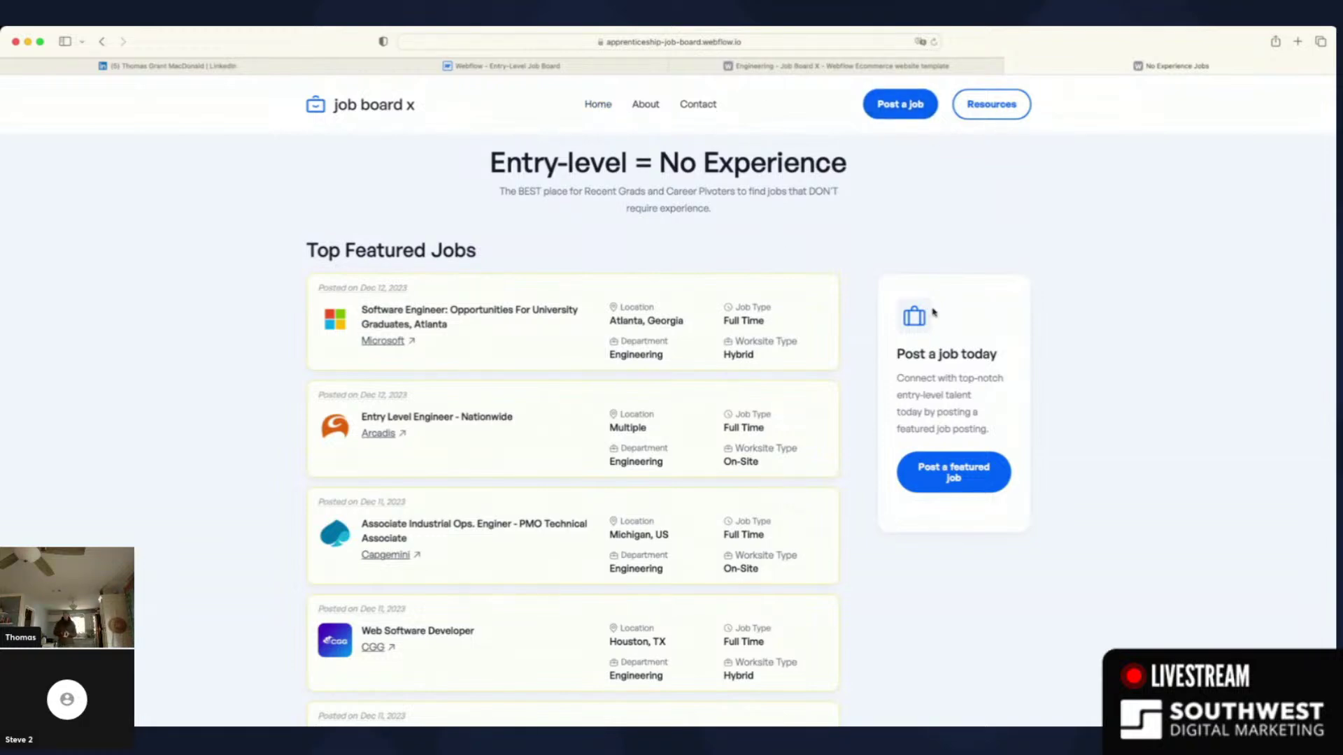
- Open the Engineering and Finance department pages from the staging site's footer and examine their job lists and sidebar card
scroll(934, 312, "down", 20)
scroll(872, 608, "down", 10)
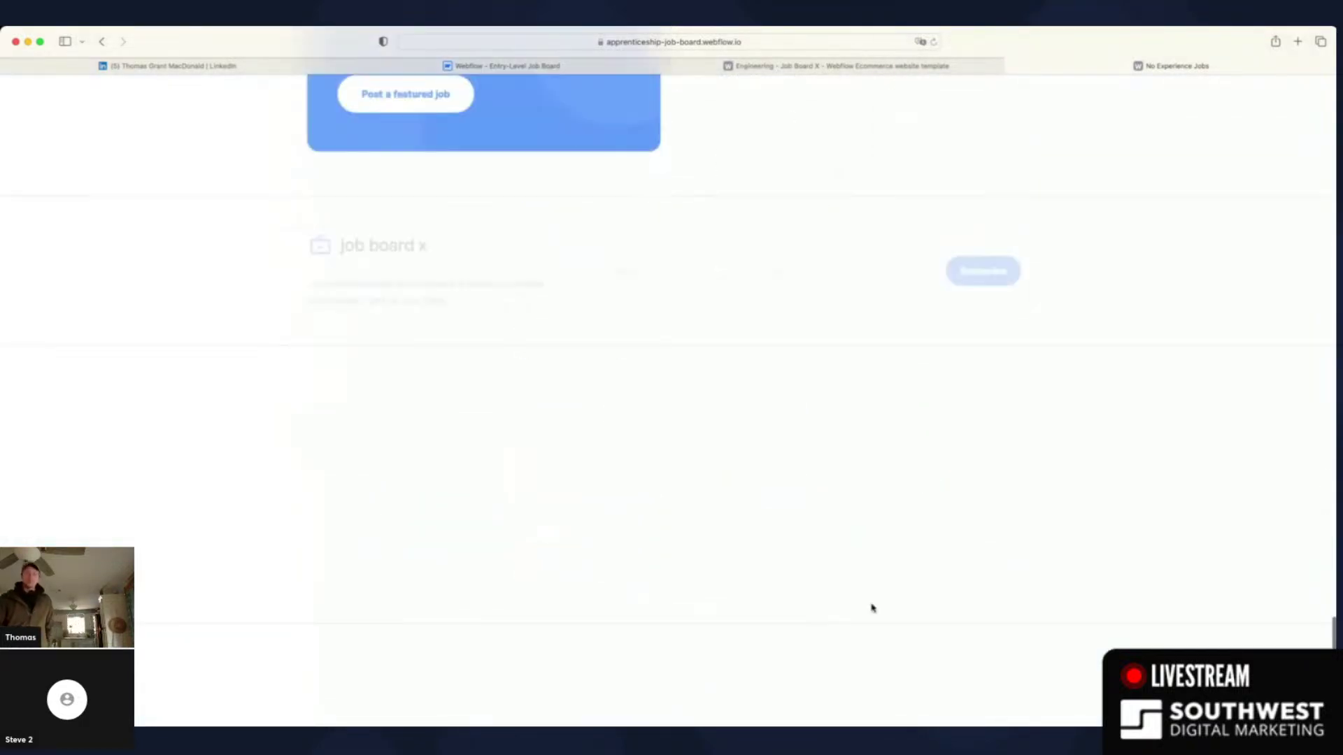
left_click(813, 513)
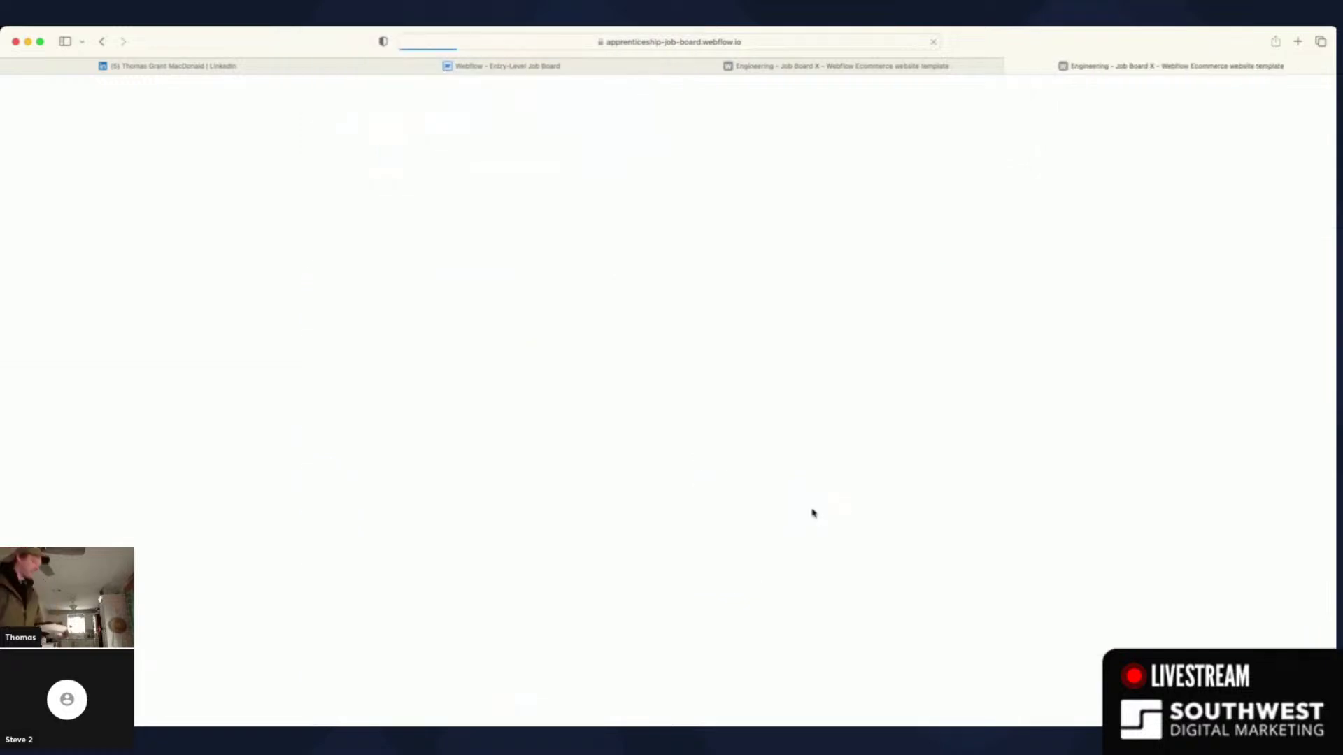
scroll(716, 443, "down", 10)
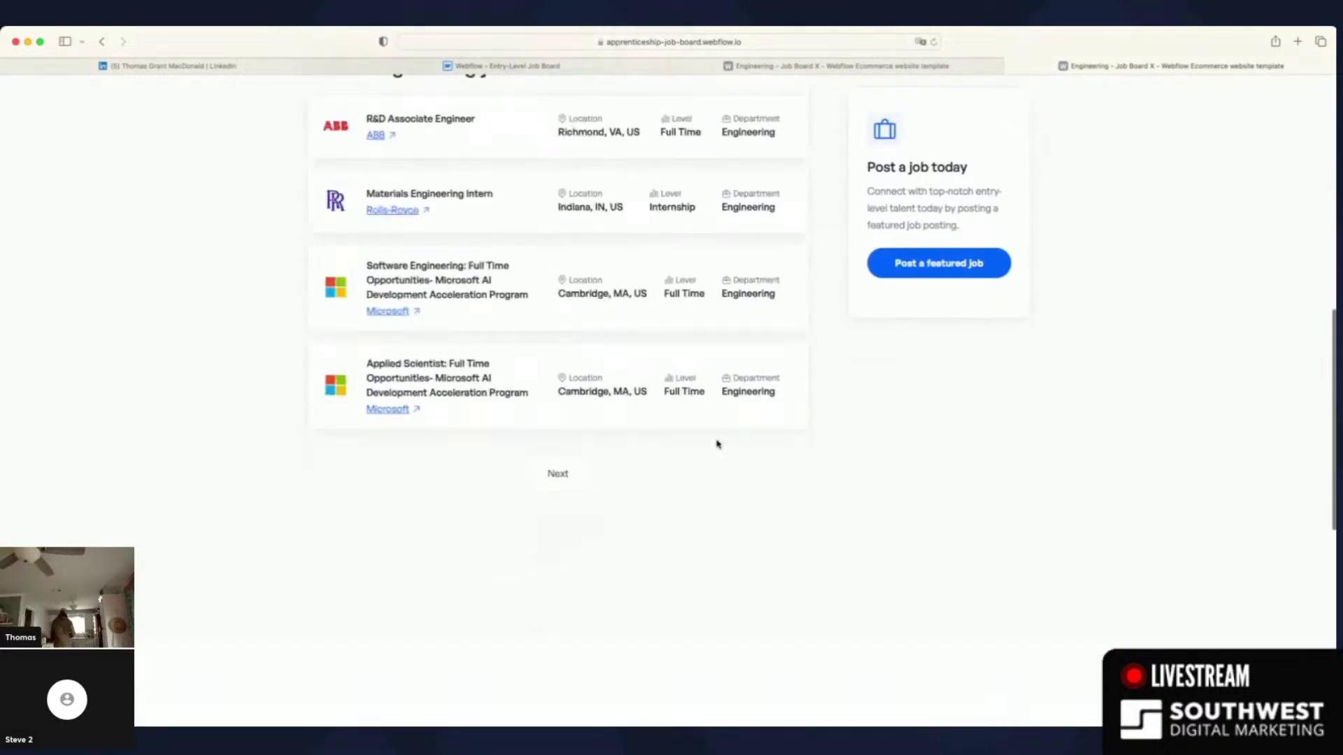
scroll(716, 444, "up", 2)
scroll(716, 443, "down", 9)
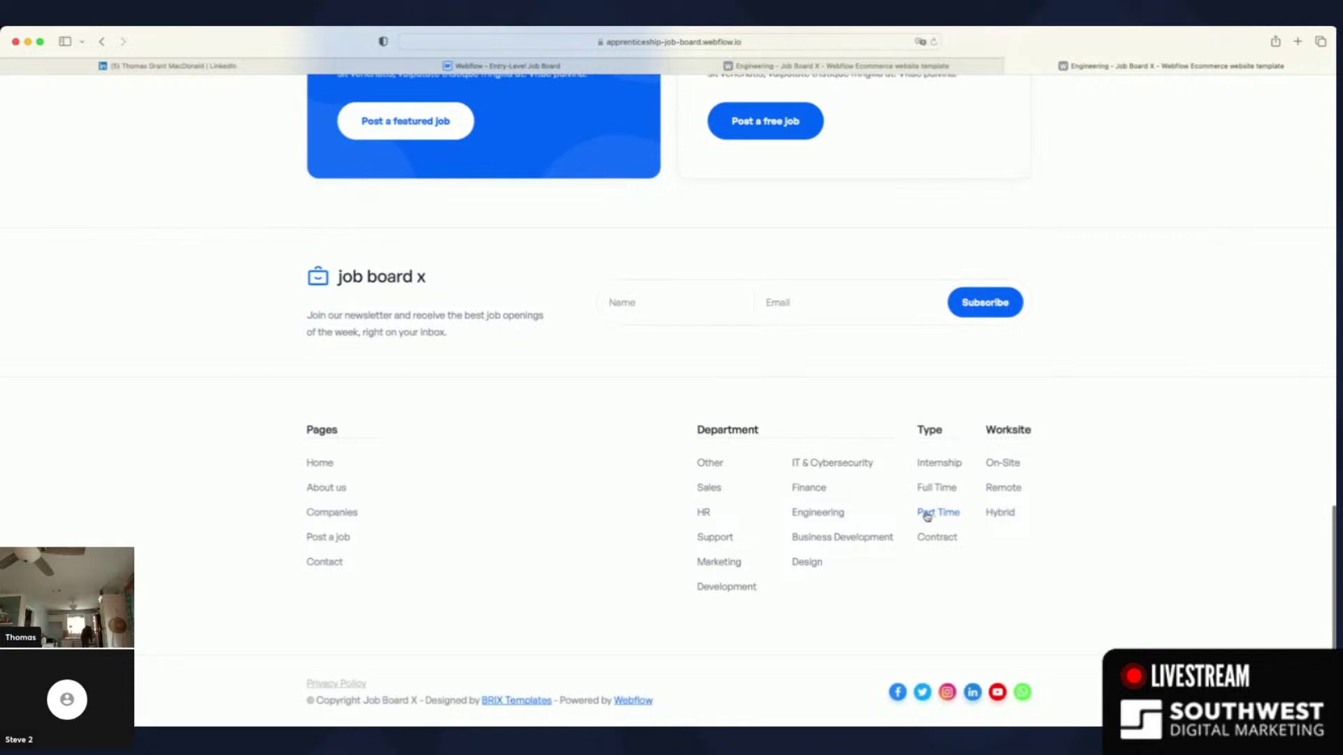
left_click(809, 489)
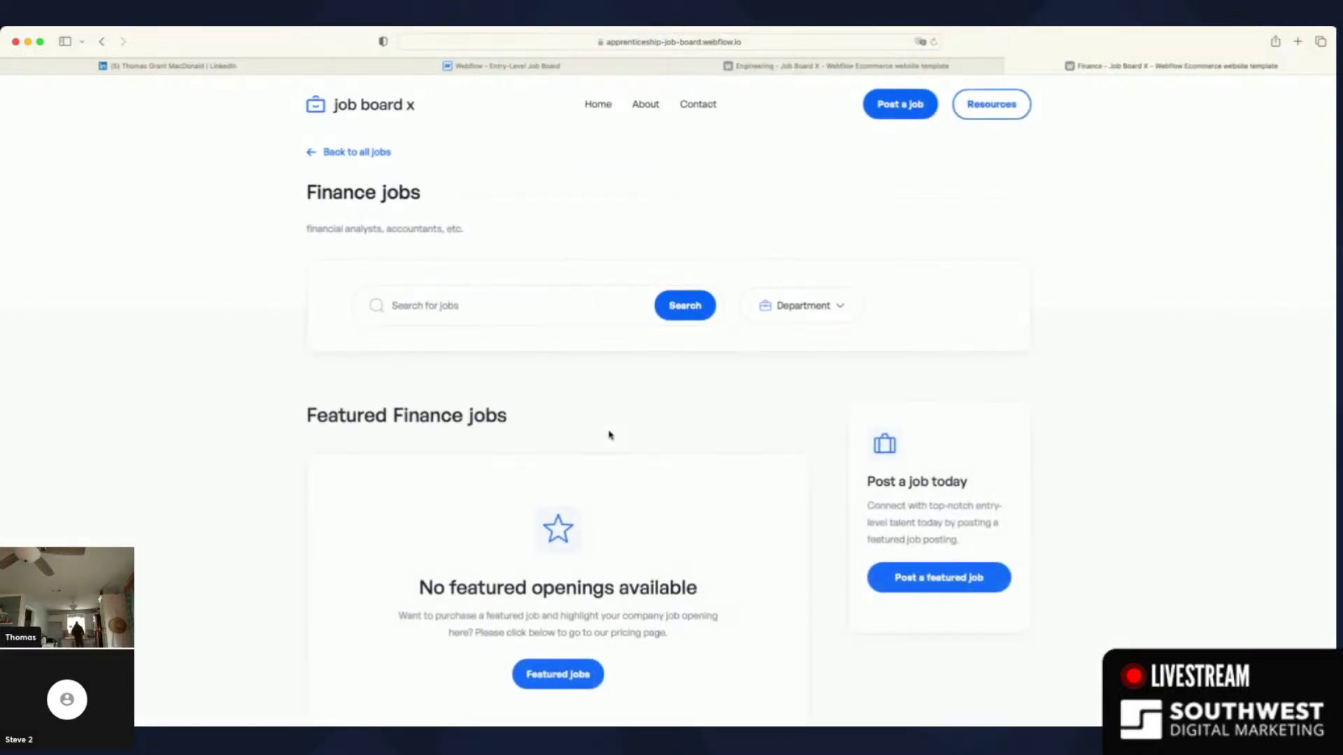
scroll(608, 435, "down", 15)
scroll(608, 435, "up", 11)
- Open the Other and Marketing department pages from the staging footer and examine their job cards and sidebar card
scroll(609, 435, "down", 10)
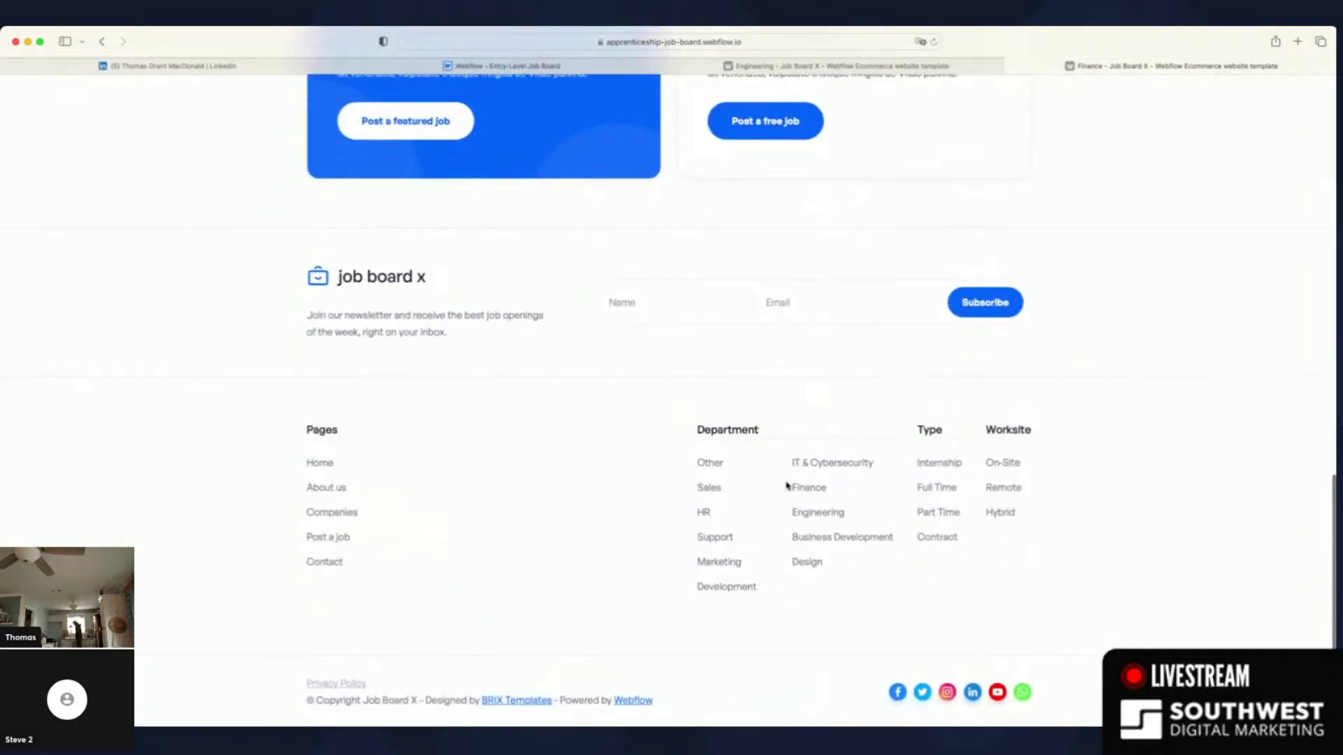
left_click(708, 463)
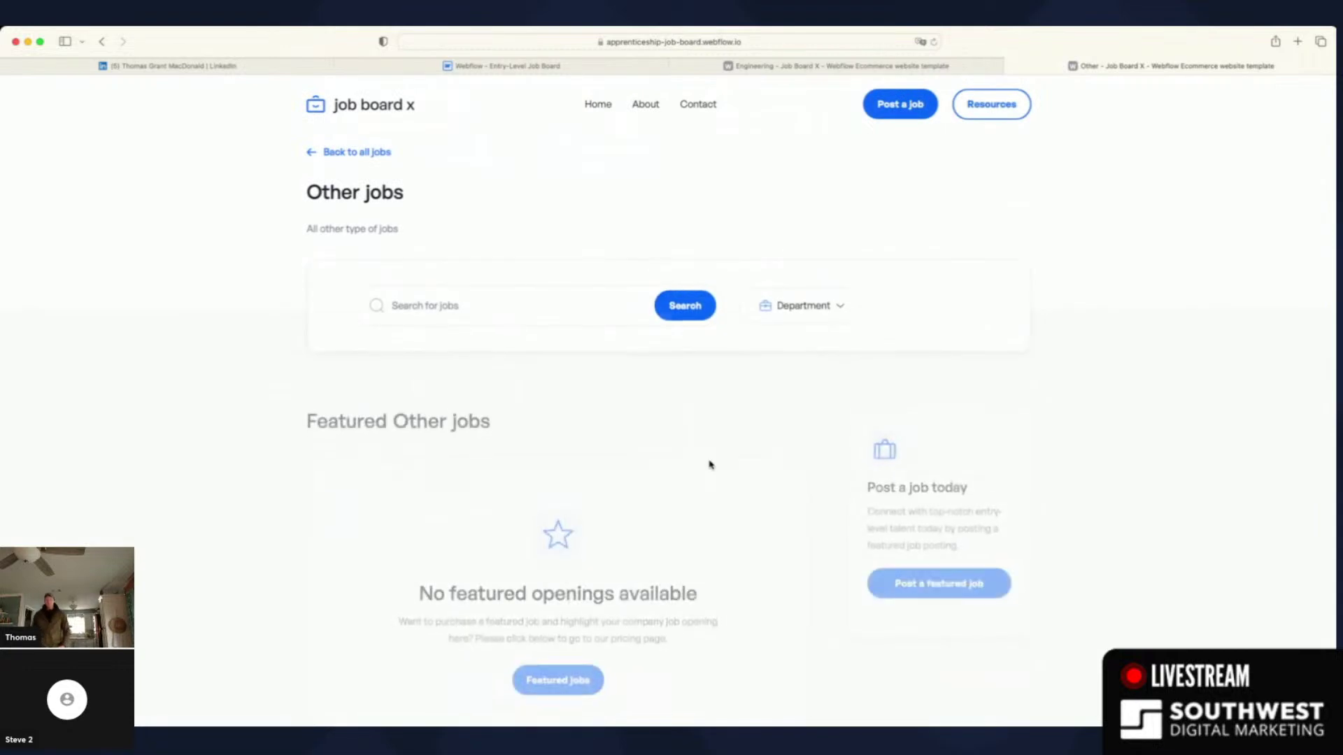
scroll(710, 465, "down", 6)
scroll(710, 464, "up", 2)
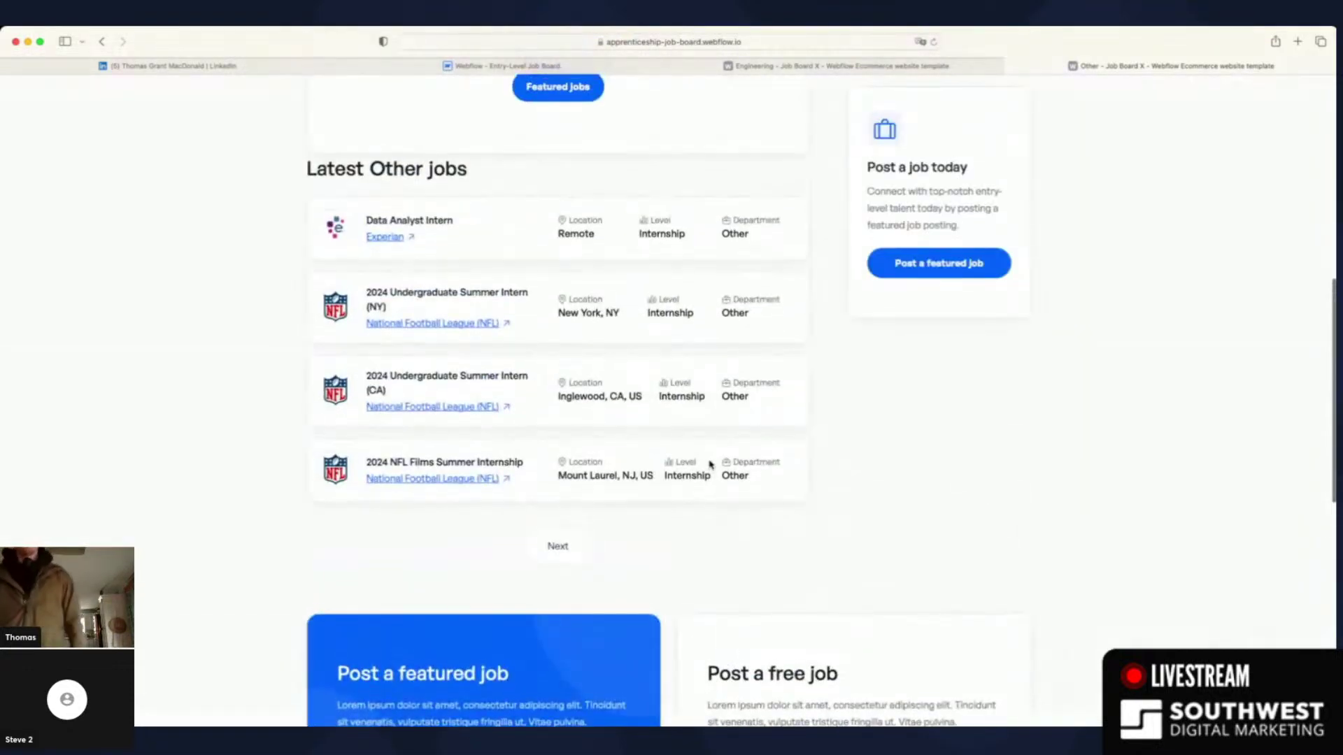
scroll(711, 461, "down", 10)
left_click(723, 566)
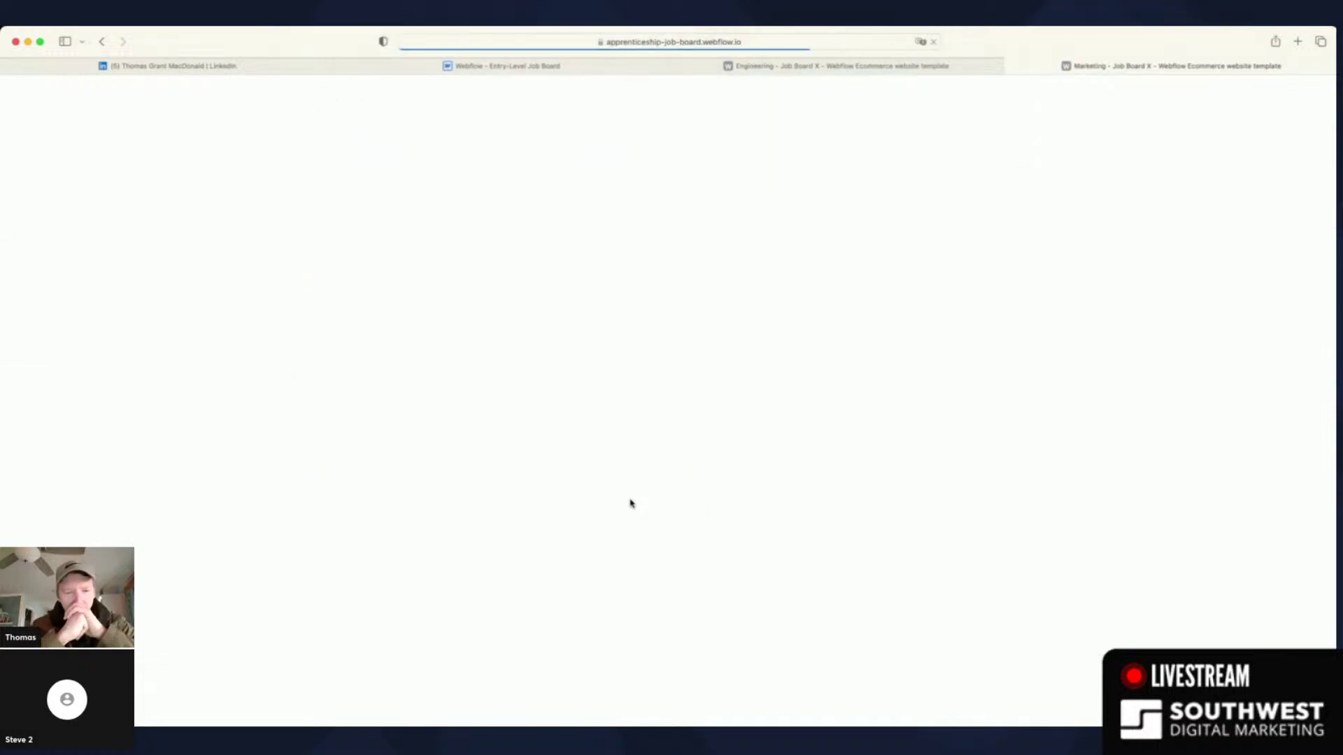
scroll(695, 483, "down", 15)
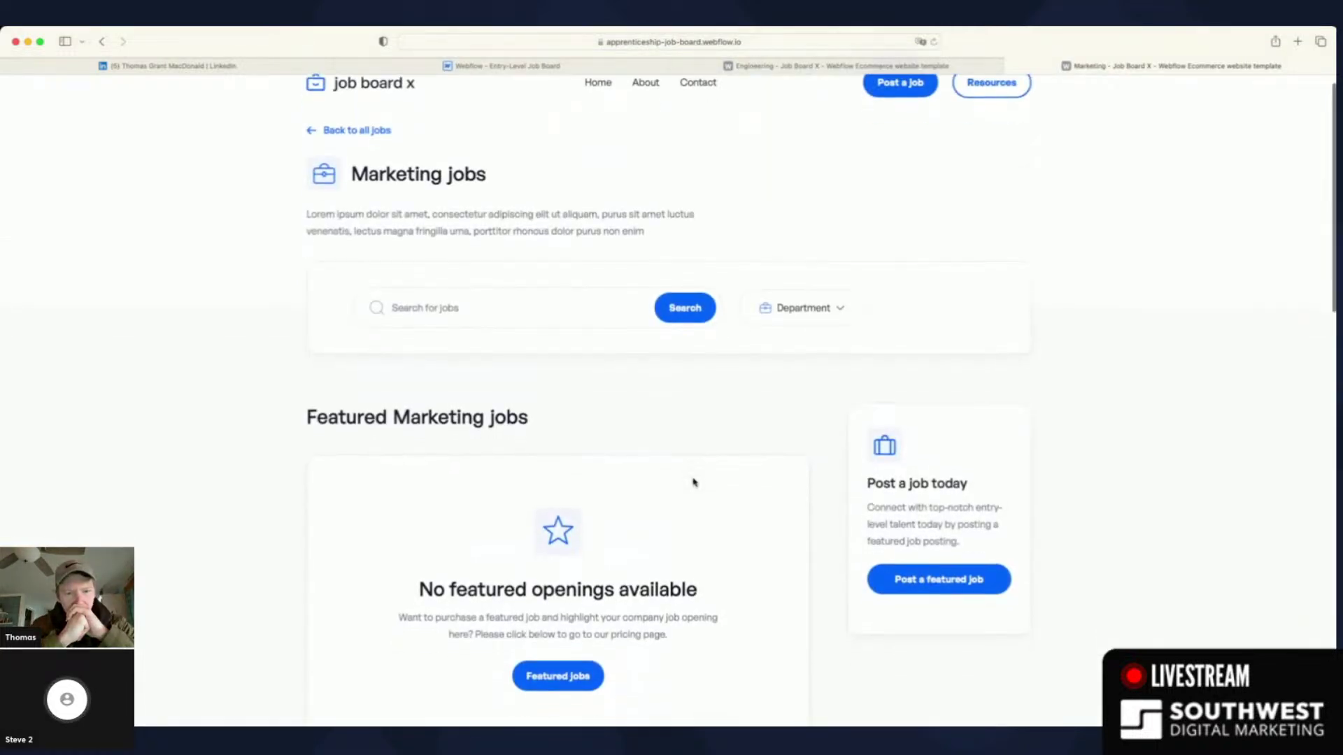
- Return to the staging home page and examine the company logos and names in the Top Featured Jobs list
scroll(695, 483, "up", 15)
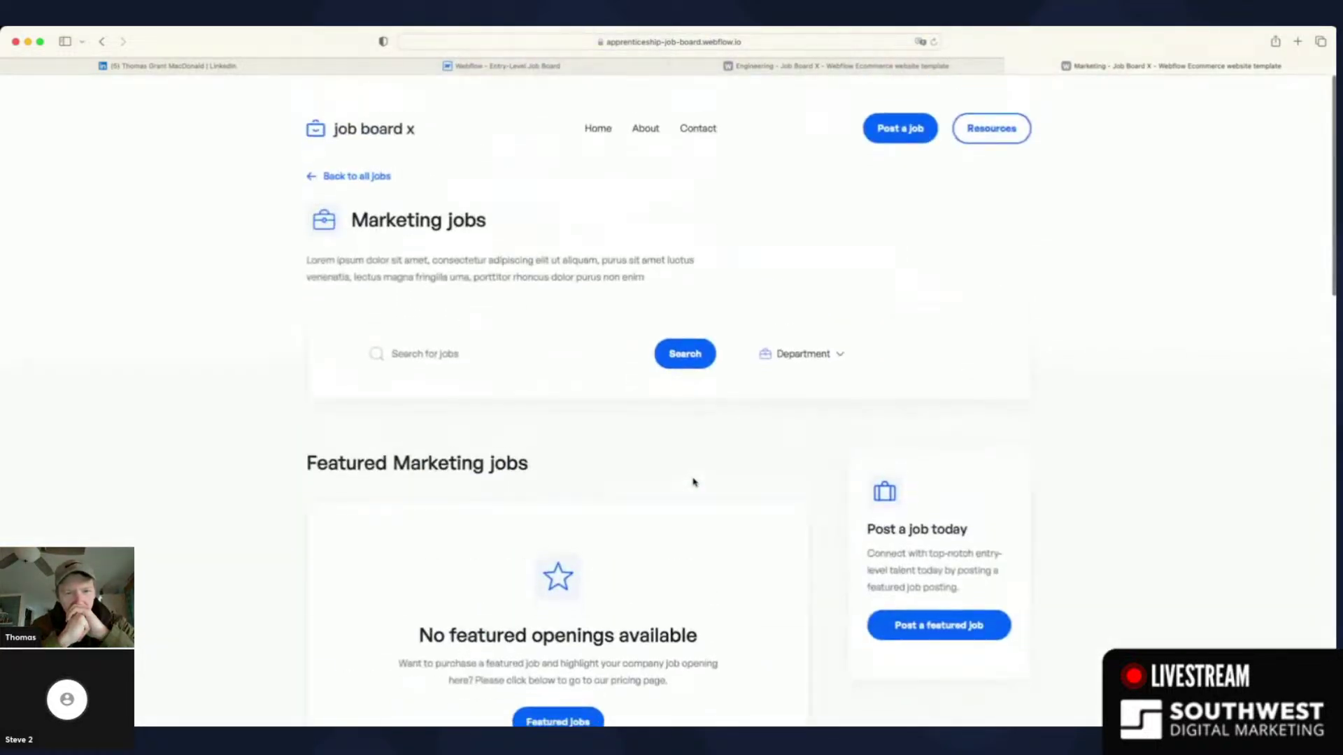
left_click(594, 100)
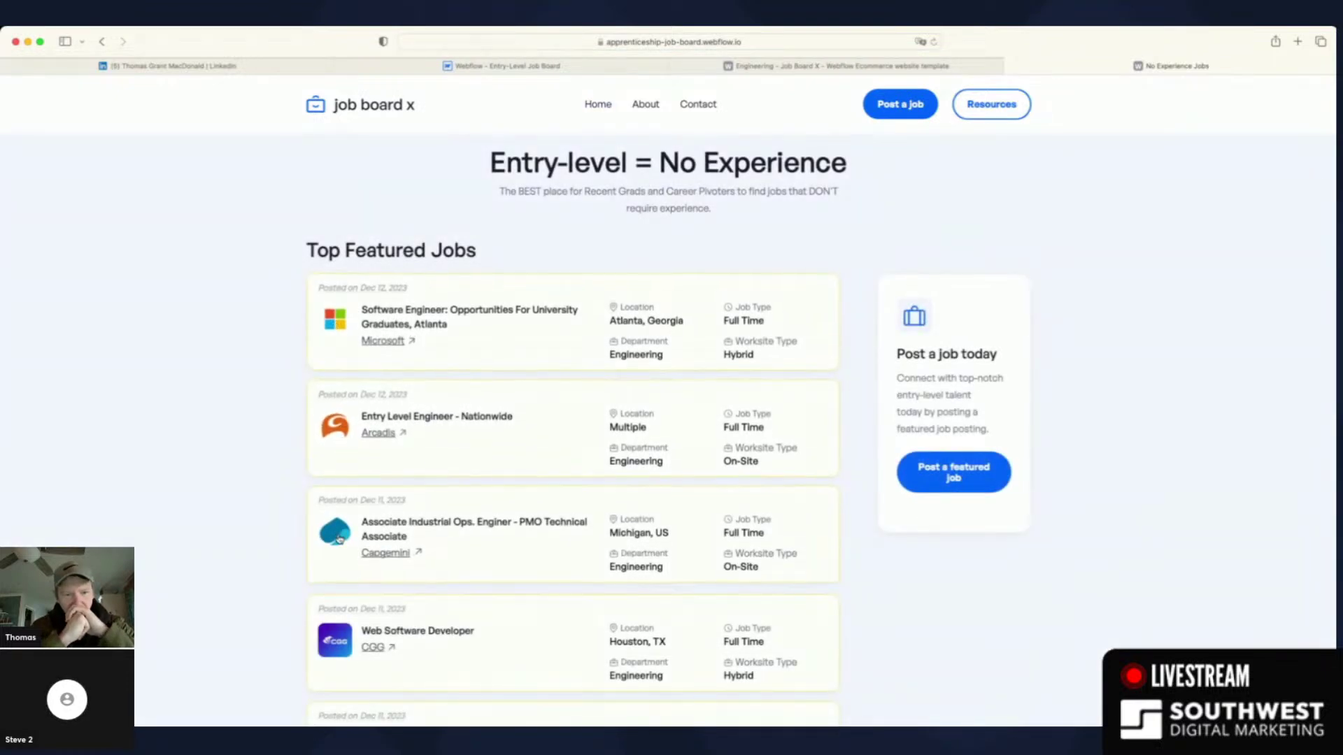
scroll(338, 539, "down", 10)
scroll(339, 539, "down", 2)
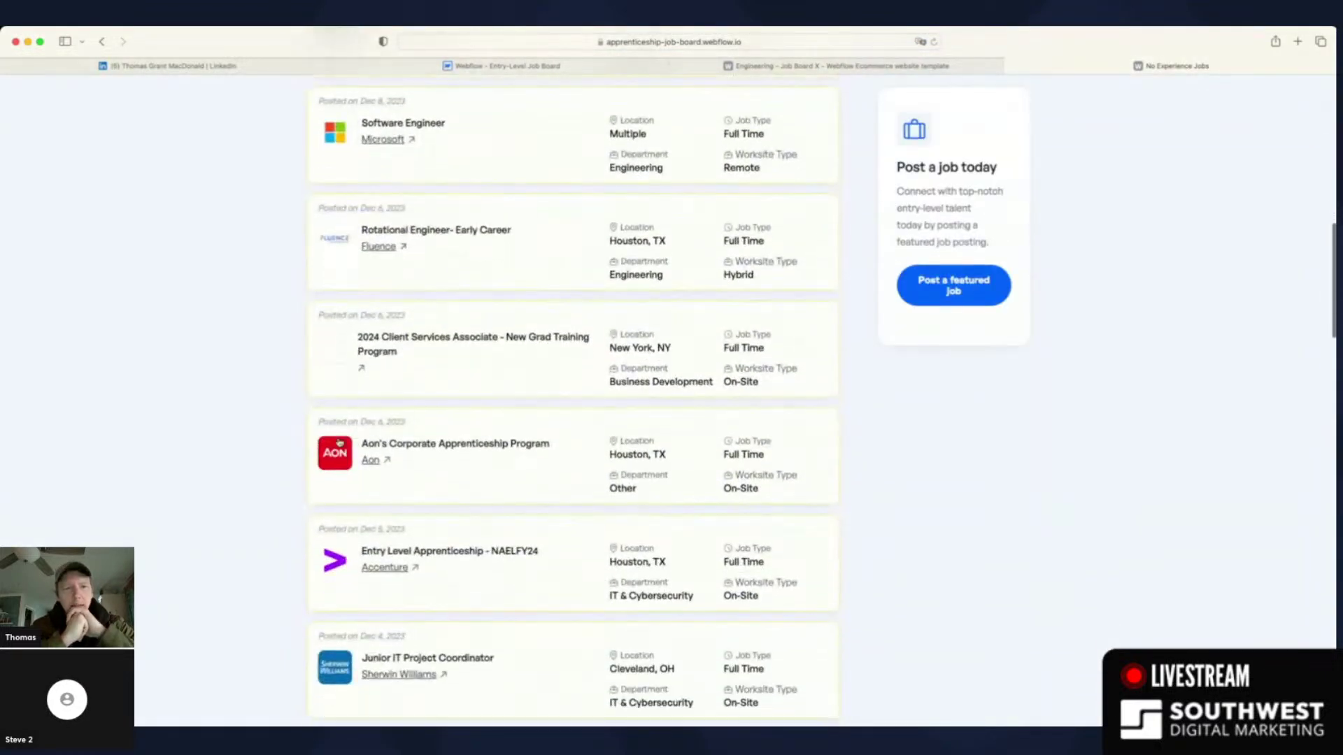
scroll(334, 495, "down", 3)
scroll(334, 495, "down", 1)
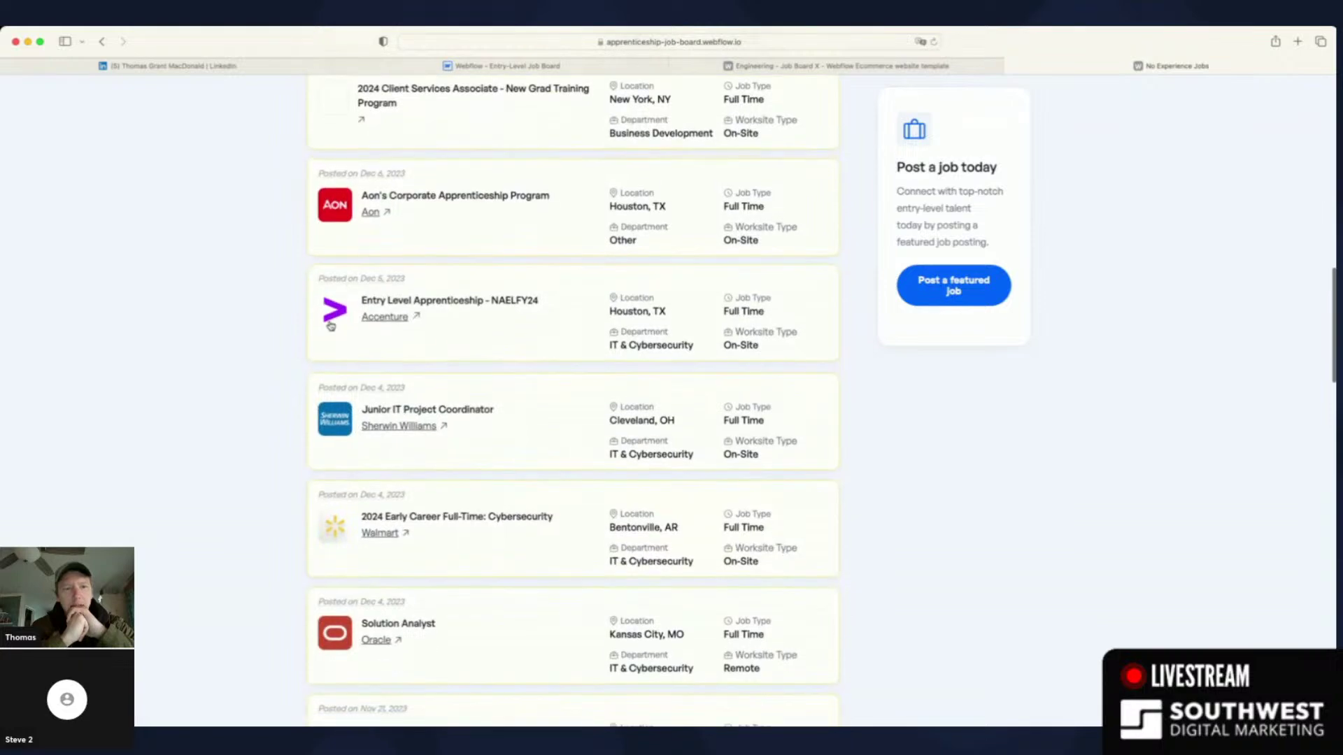
scroll(333, 561, "down", 6)
scroll(333, 561, "up", 20)
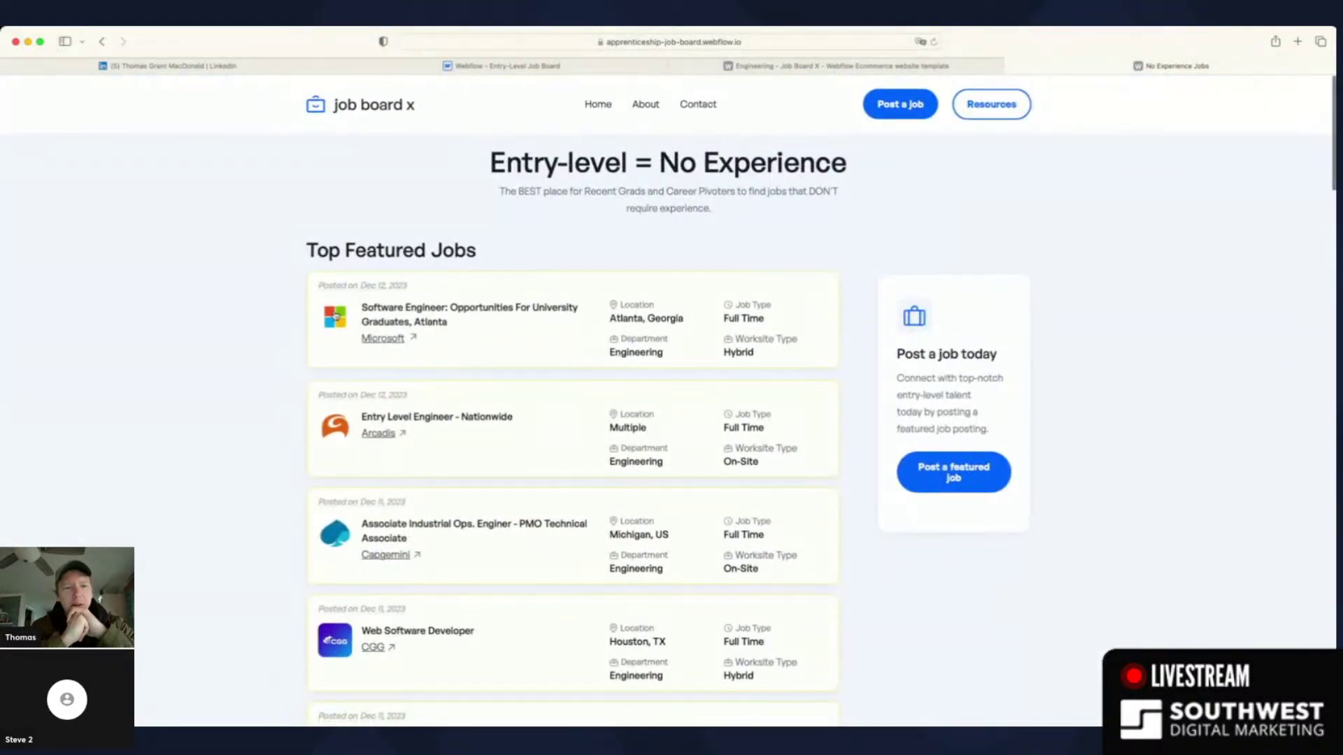
scroll(345, 544, "down", 6)
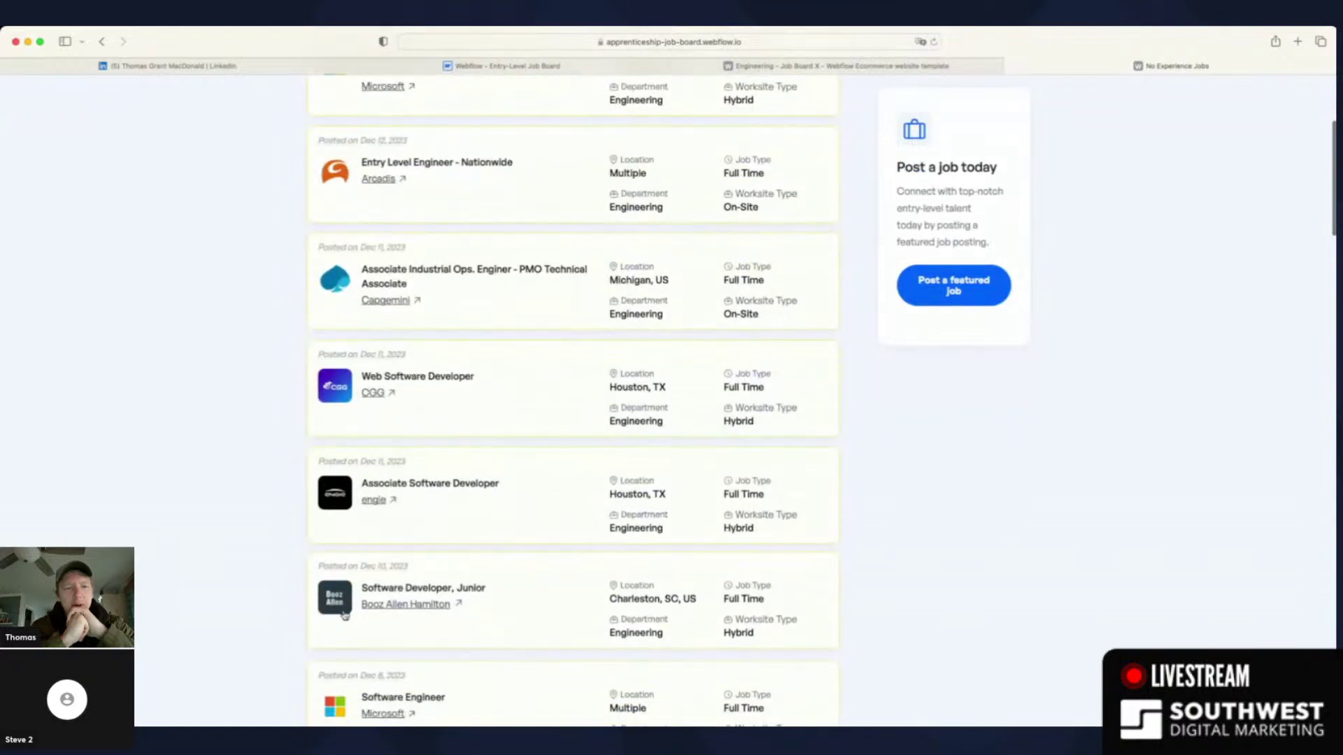
scroll(329, 602, "down", 4)
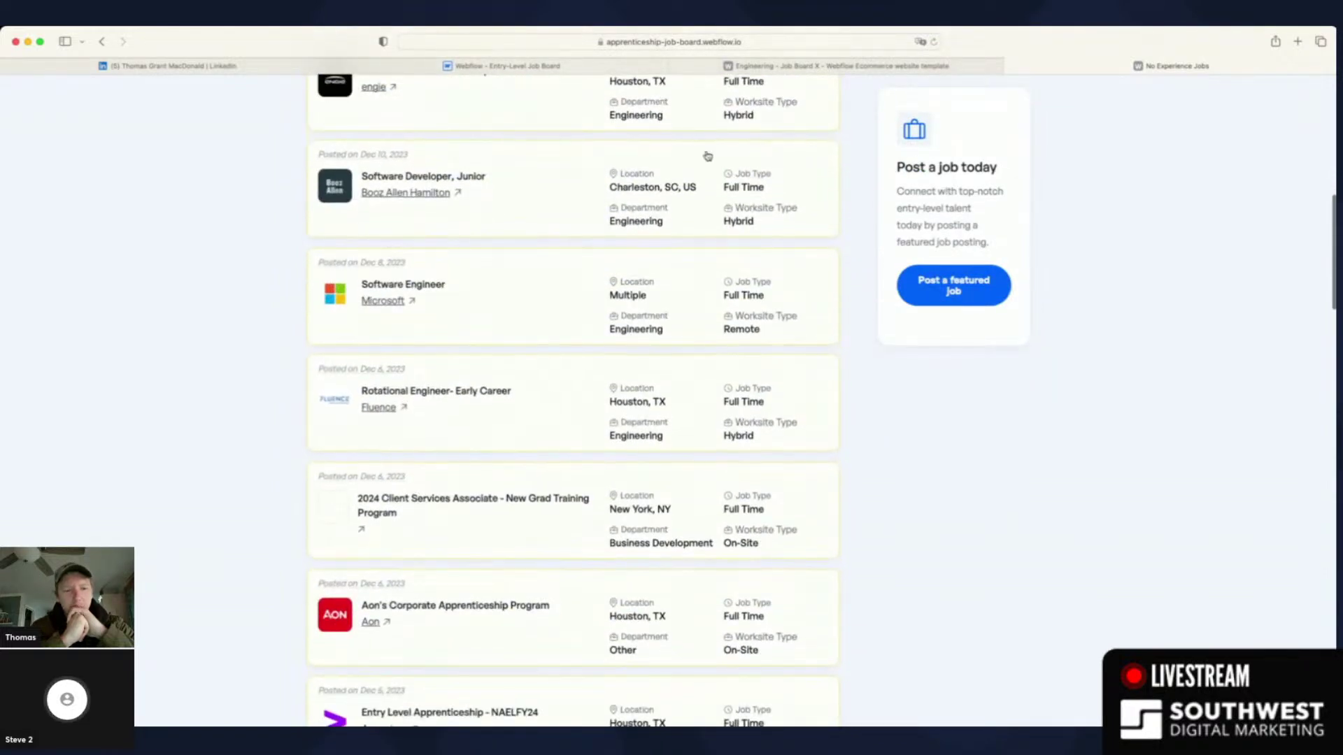
scroll(708, 171, "up", 10)
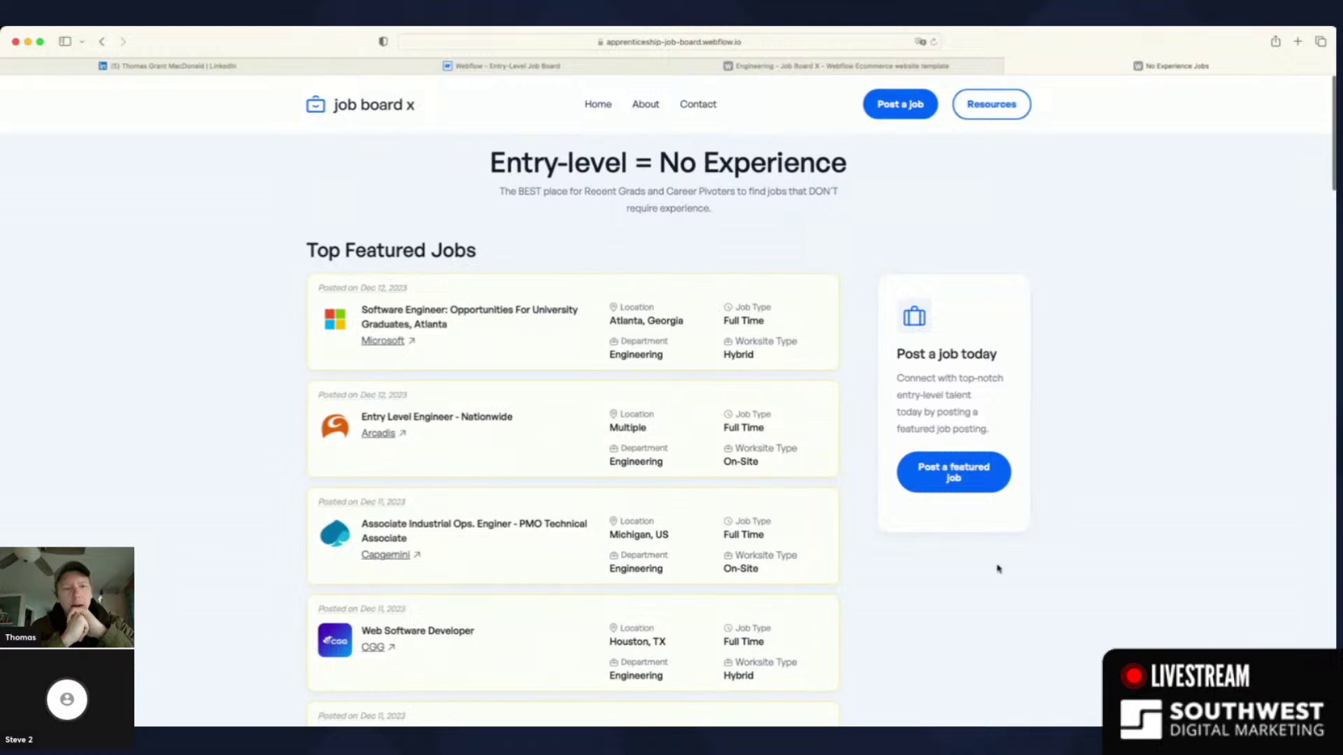
- Open the Engineering department page from the staging footer and examine the logos in its Latest Engineering jobs list
scroll(998, 565, "down", 20)
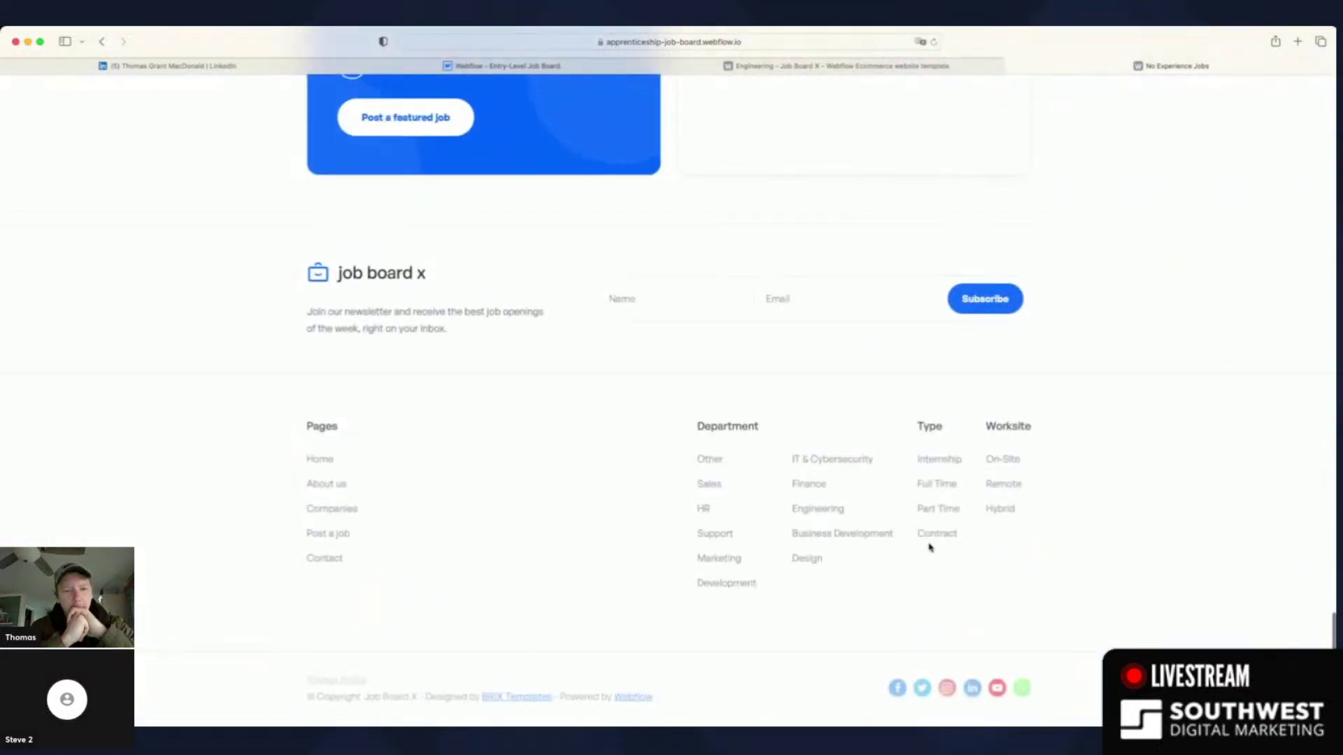
left_click(810, 516)
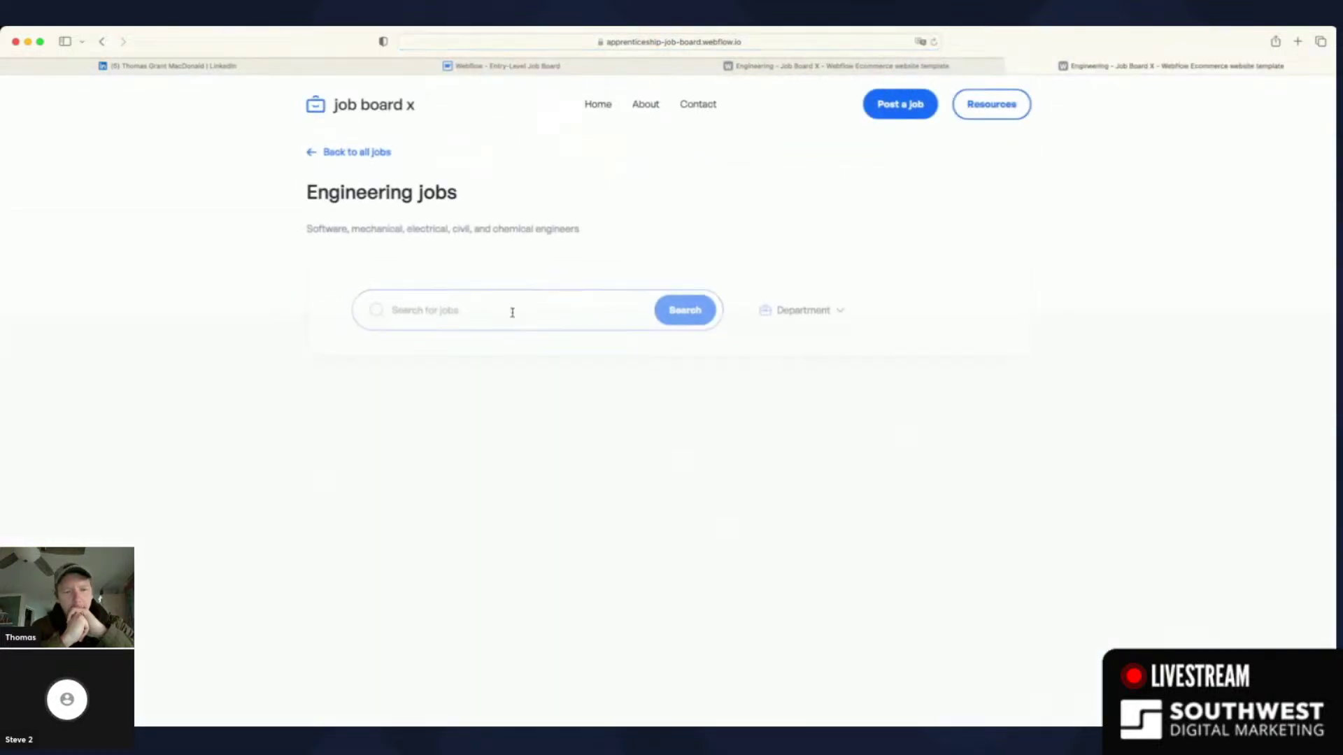
scroll(513, 311, "down", 9)
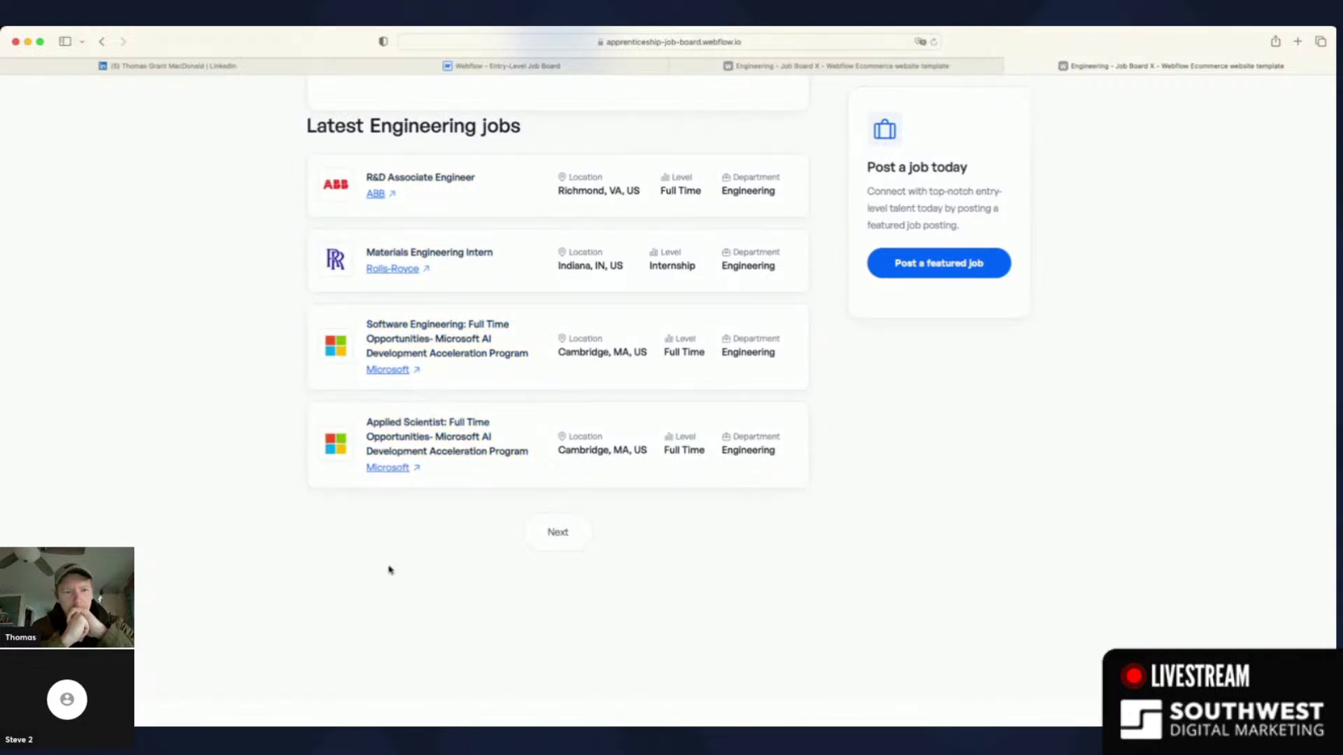
scroll(430, 531, "up", 10)
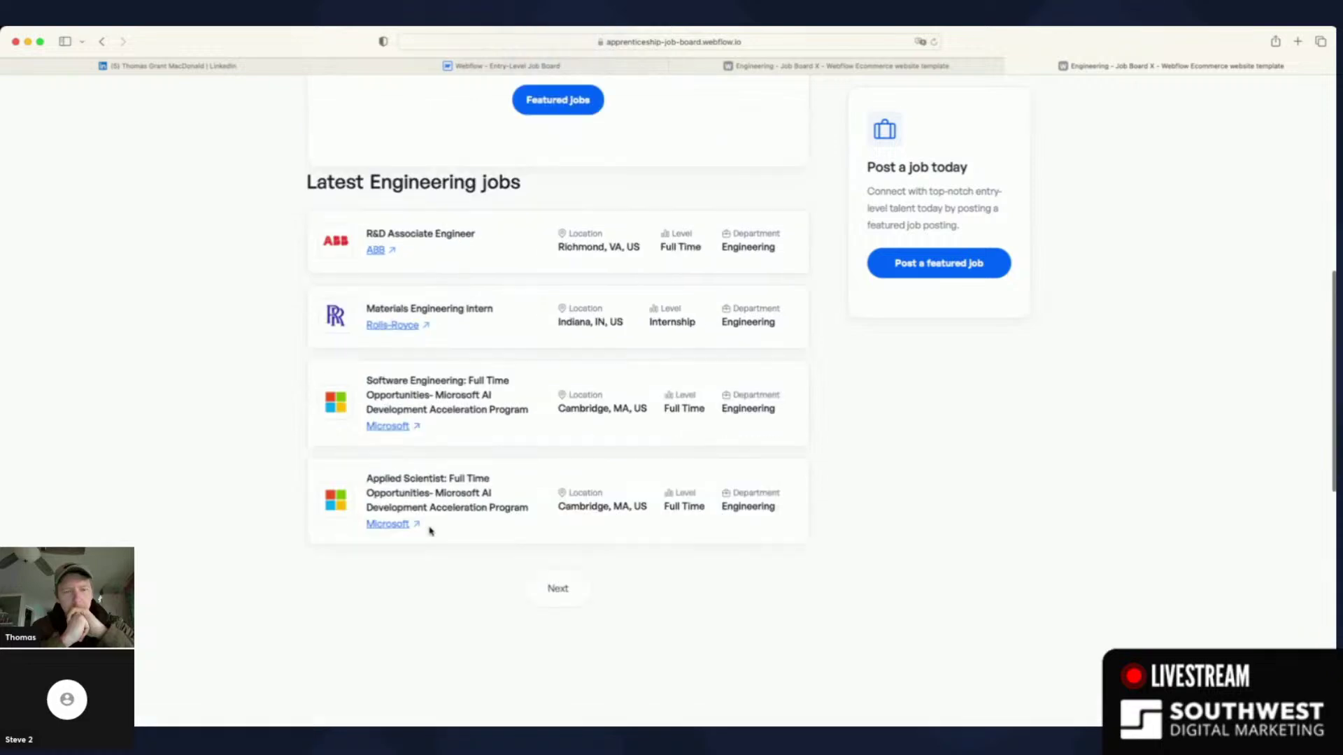
scroll(429, 531, "down", 9)
scroll(429, 531, "up", 9)
scroll(430, 531, "down", 1)
- Go back to the staging home page and look it over down to the footer for comparison
left_click(597, 104)
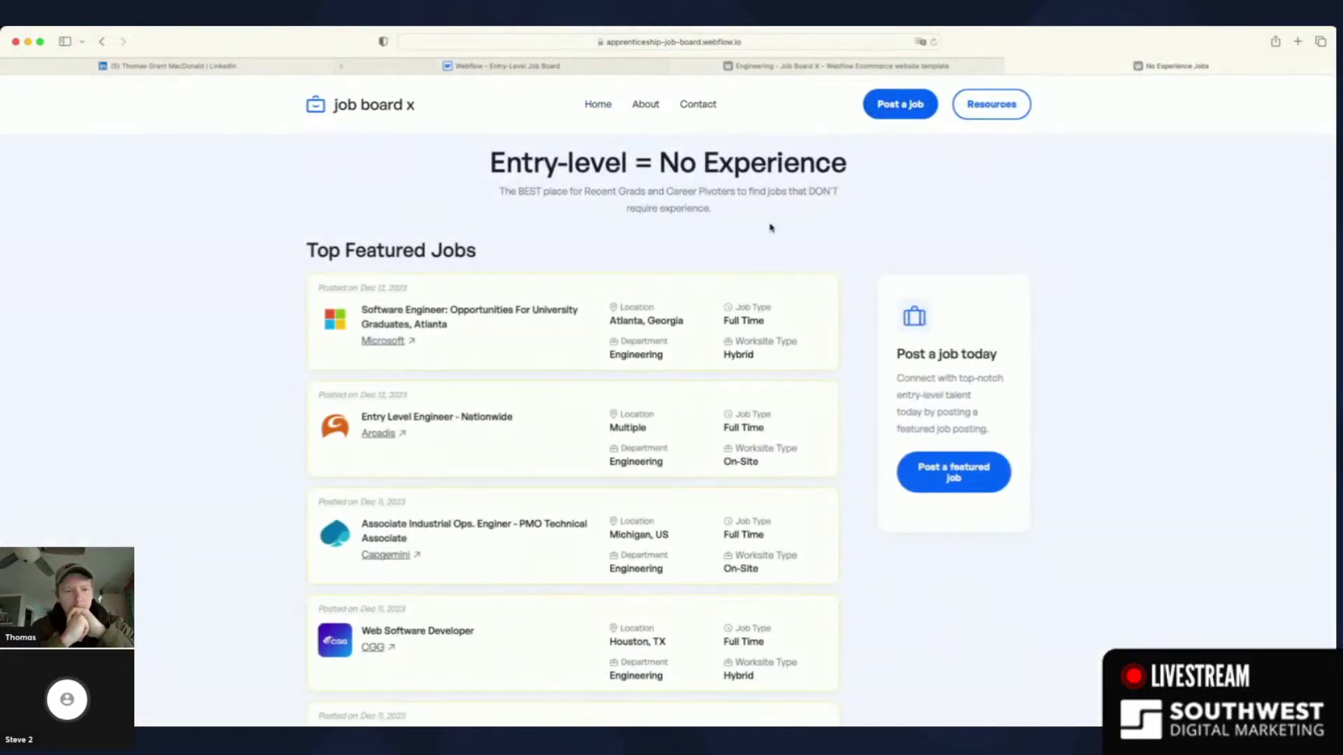
scroll(858, 453, "down", 15)
scroll(858, 452, "down", 5)
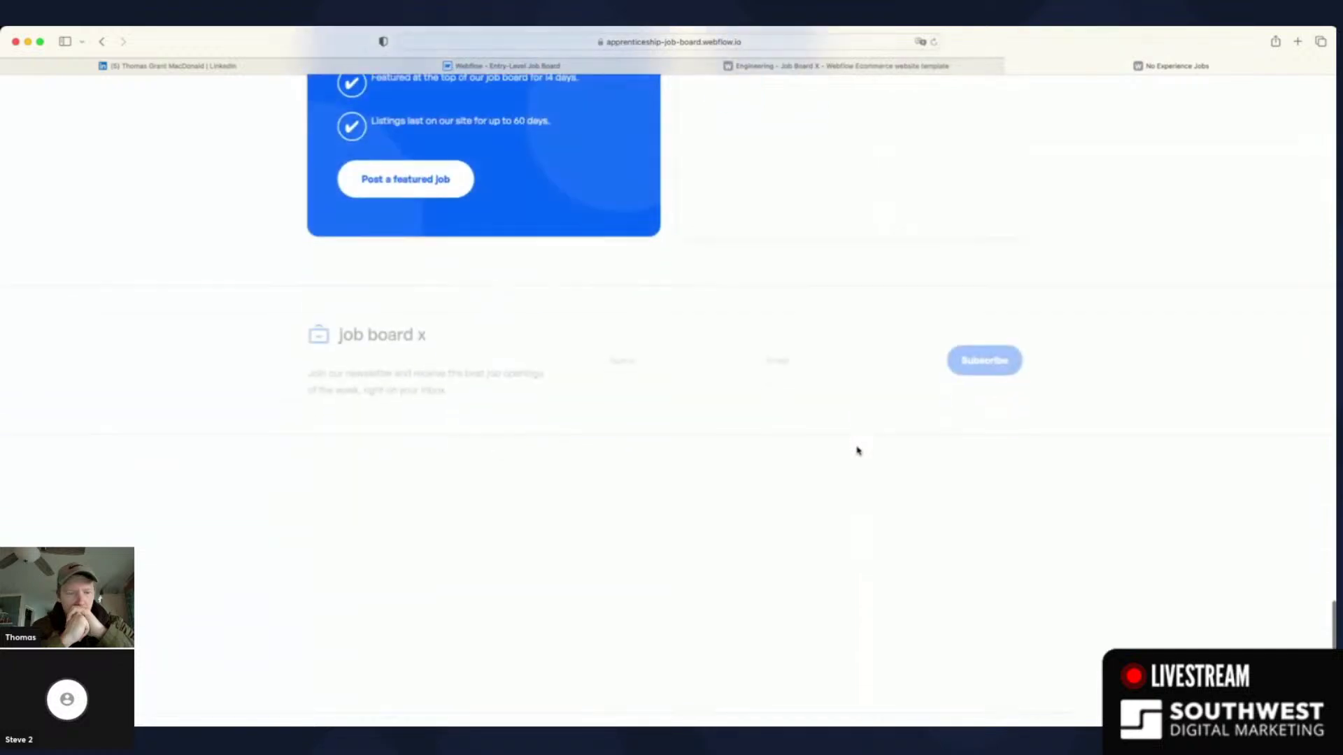
scroll(857, 453, "up", 20)
scroll(408, 375, "up", 6)
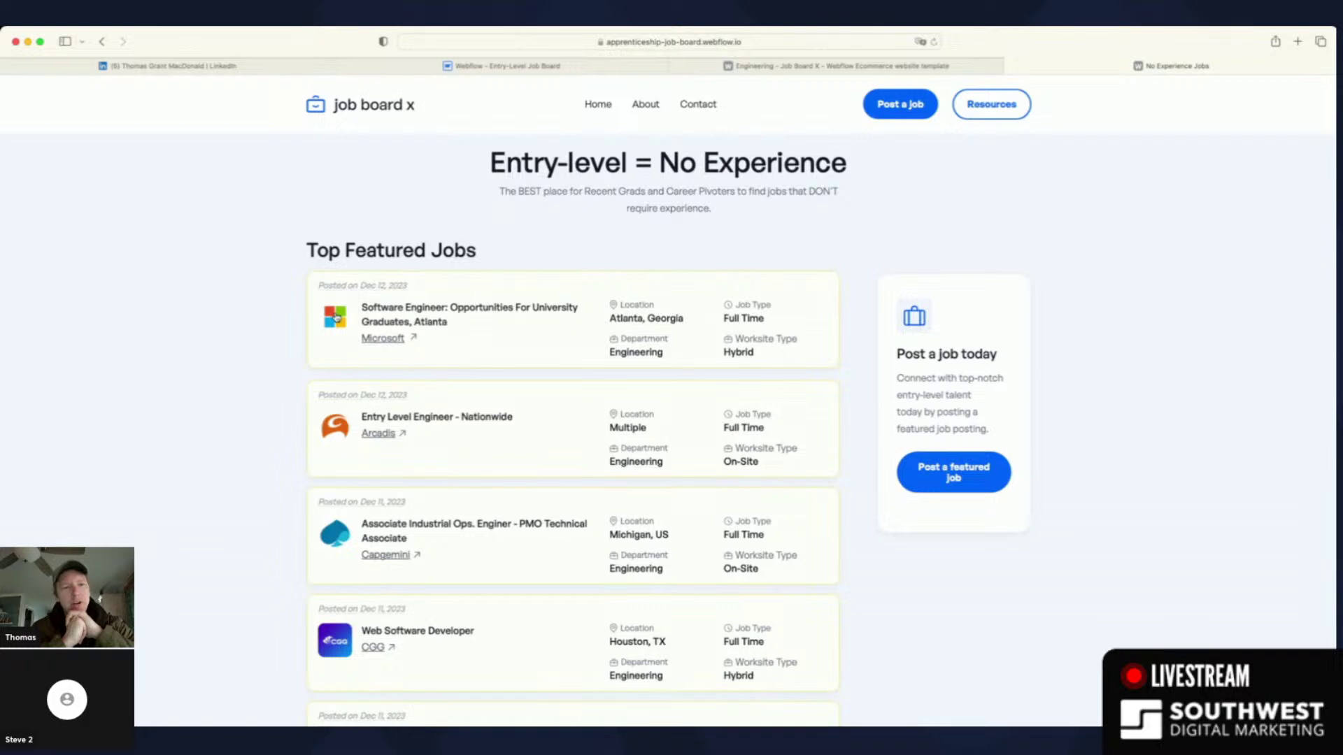
- Inspect the Microsoft logo of the first Top Featured Jobs card in the browser's developer tools
key("super+alt+i")
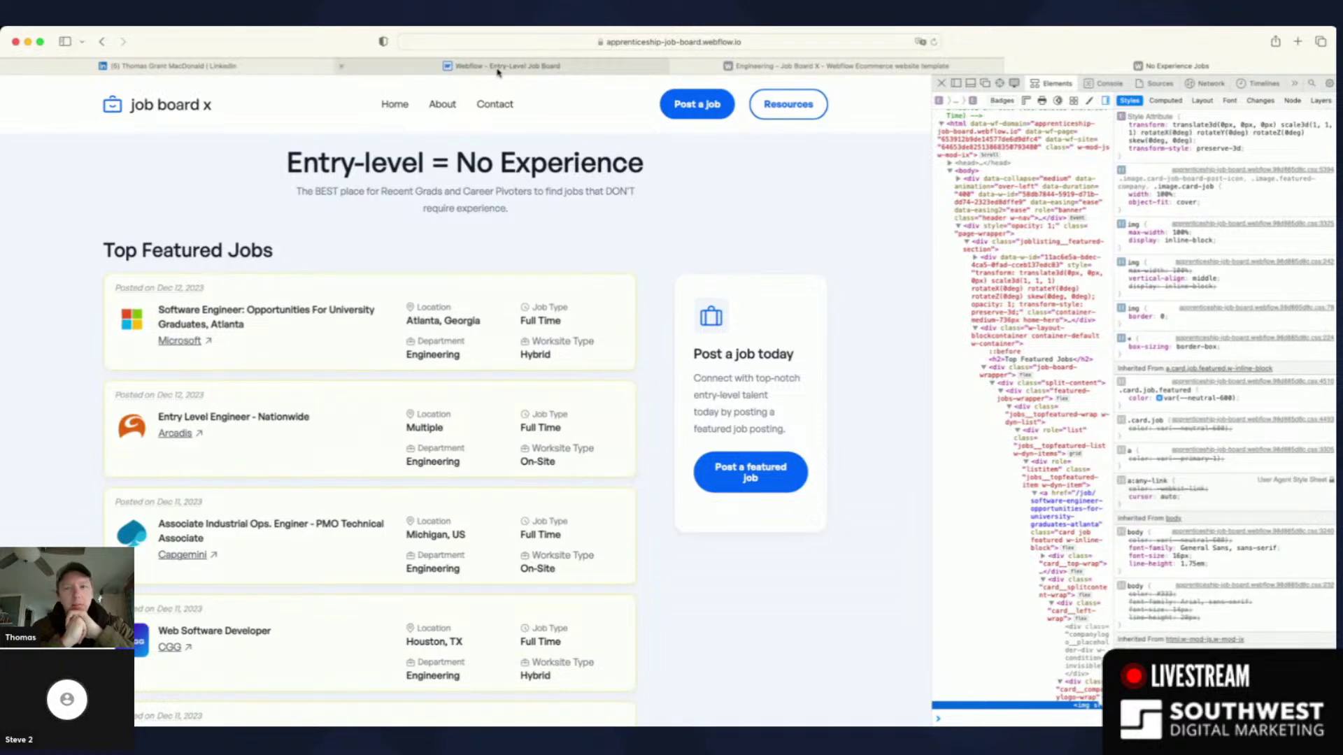
left_click(131, 322)
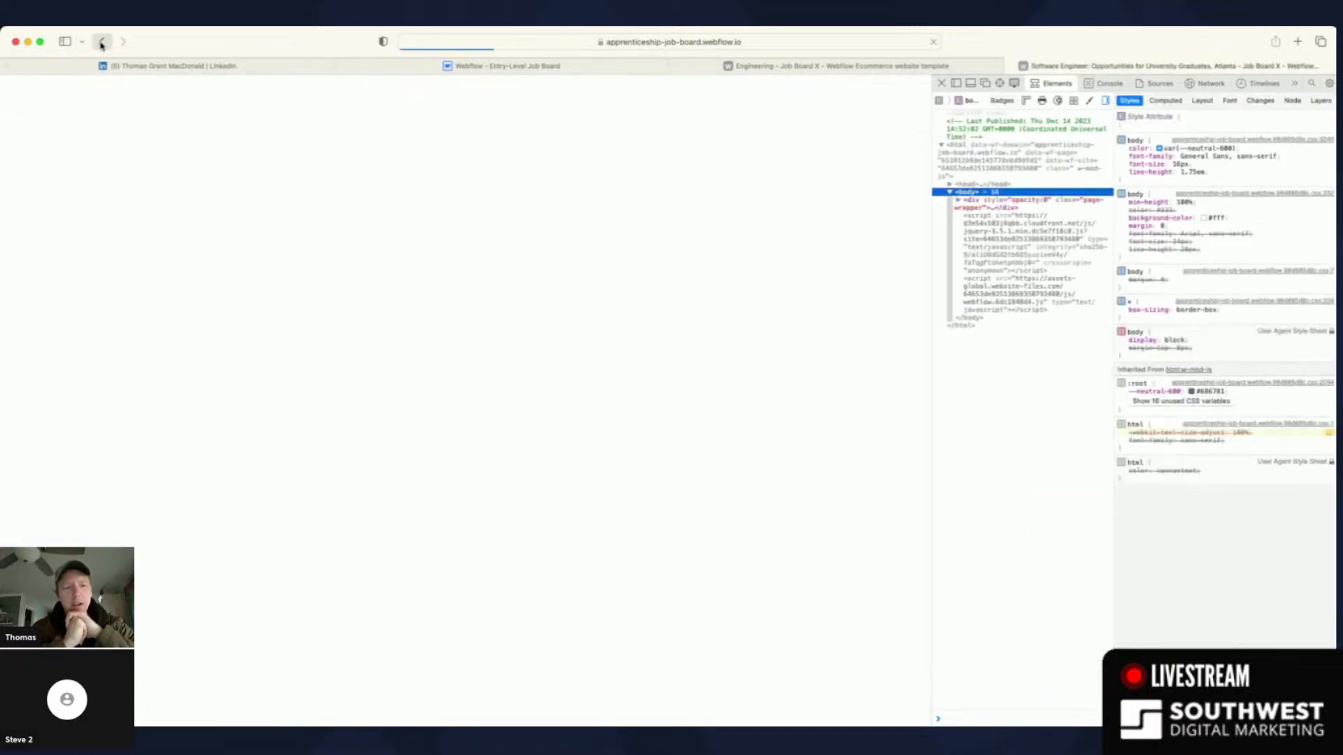
left_click(102, 42)
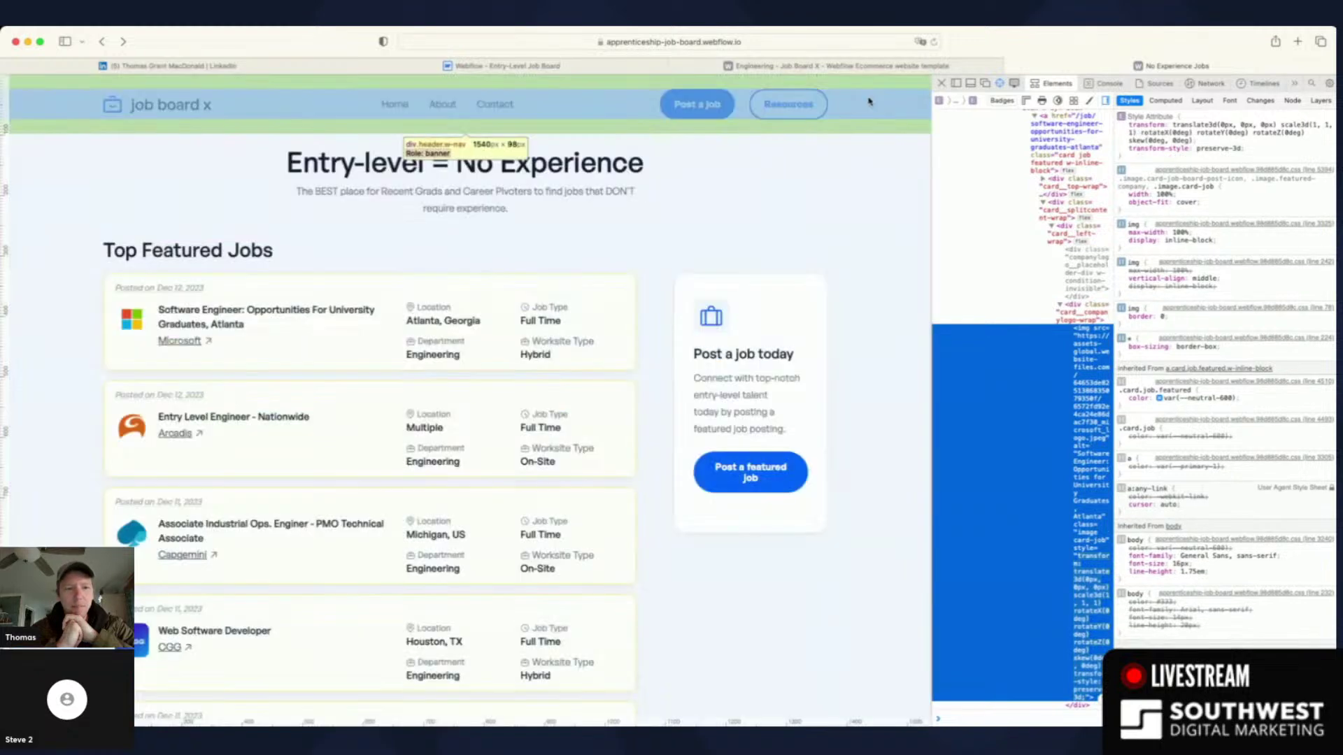
- Switch to the Webflow Designer, dismiss the publish options, and check the styles of the job card's Image and Image Wrapper on the Engineering template
left_click(502, 66)
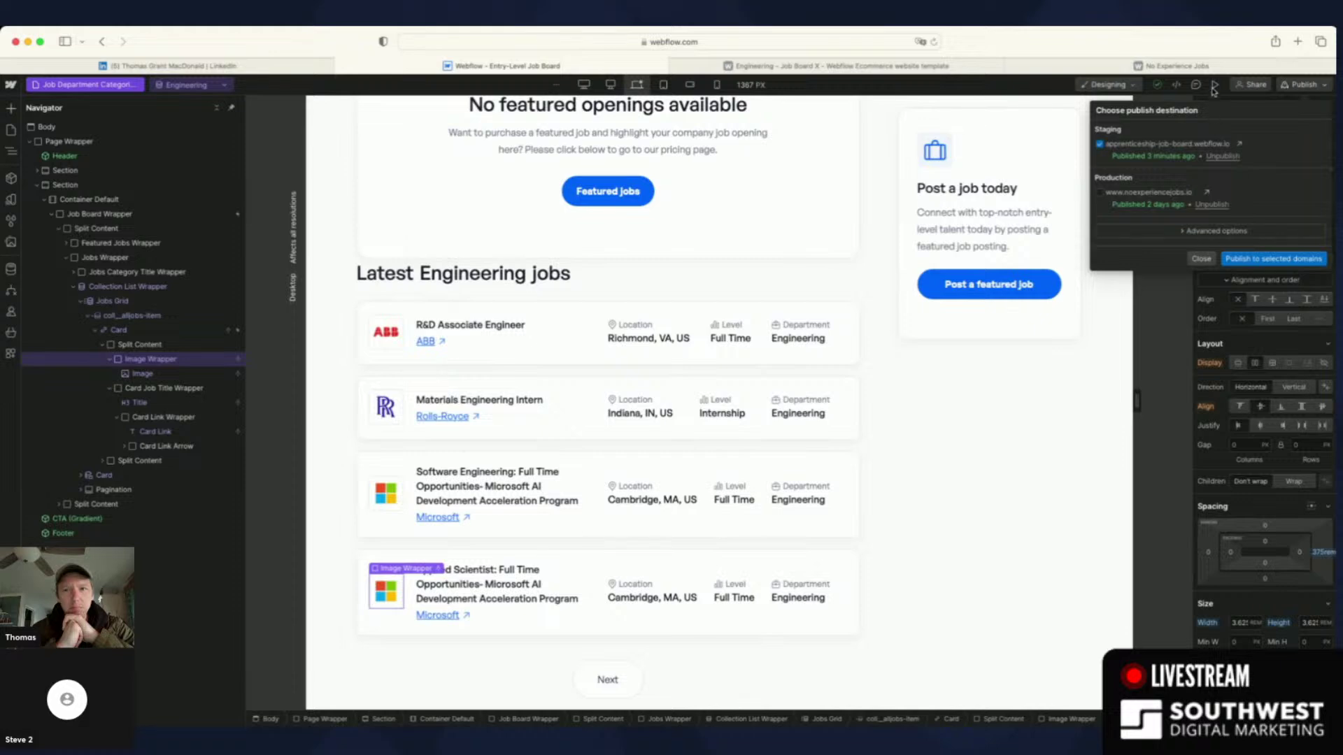
left_click(1201, 259)
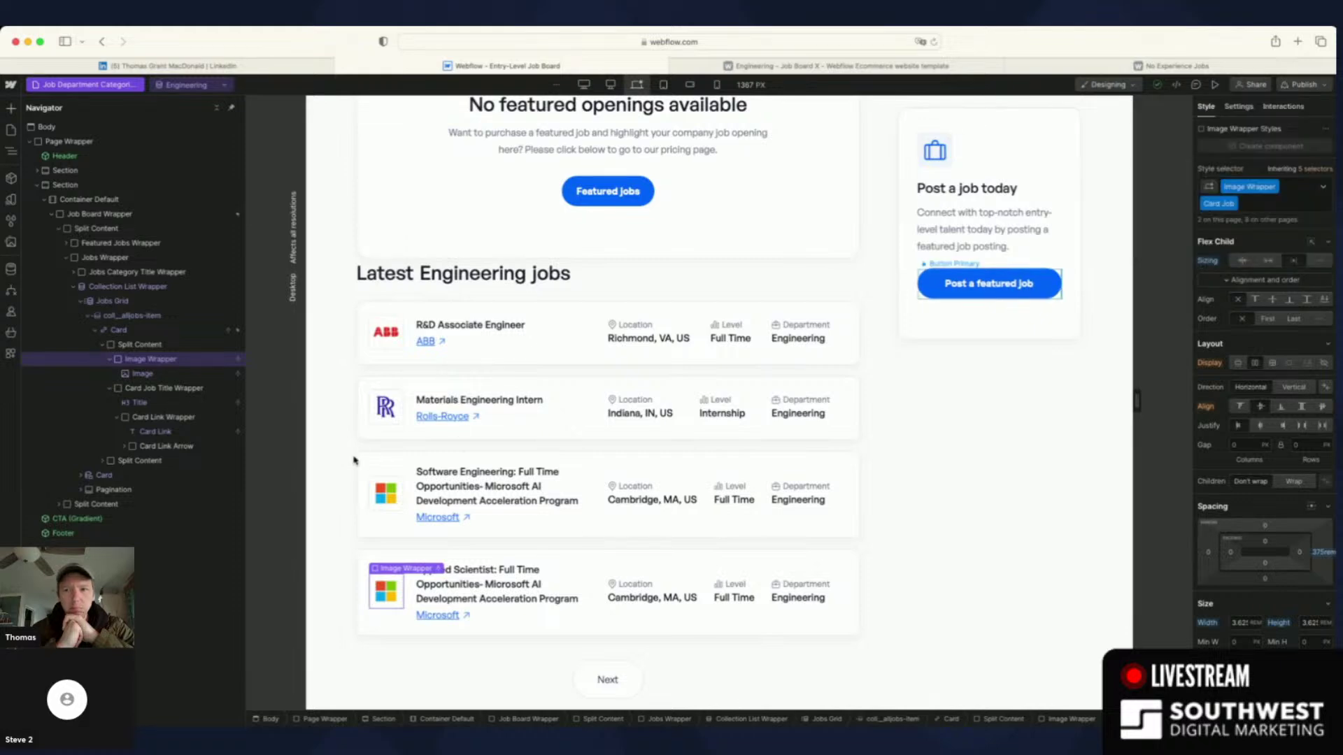
left_click(352, 422)
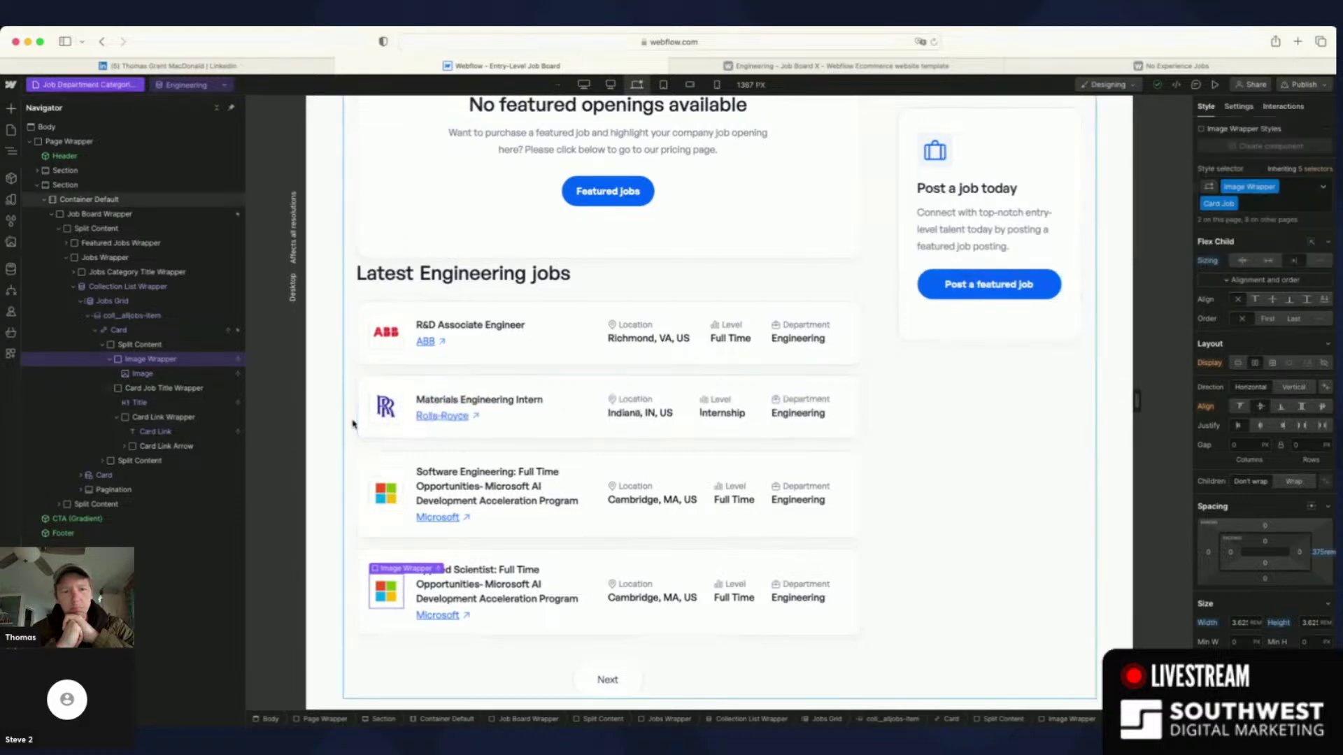
left_click(386, 400)
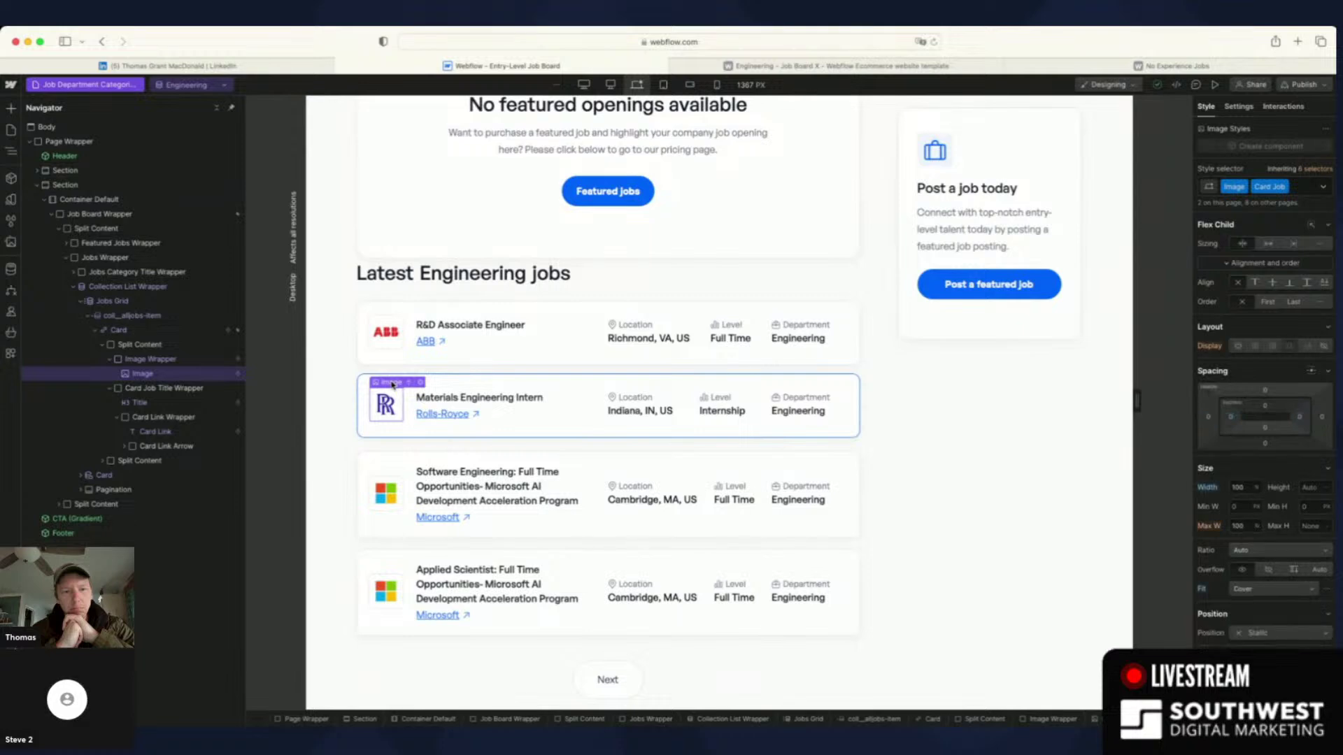
scroll(1091, 350, "up", 2)
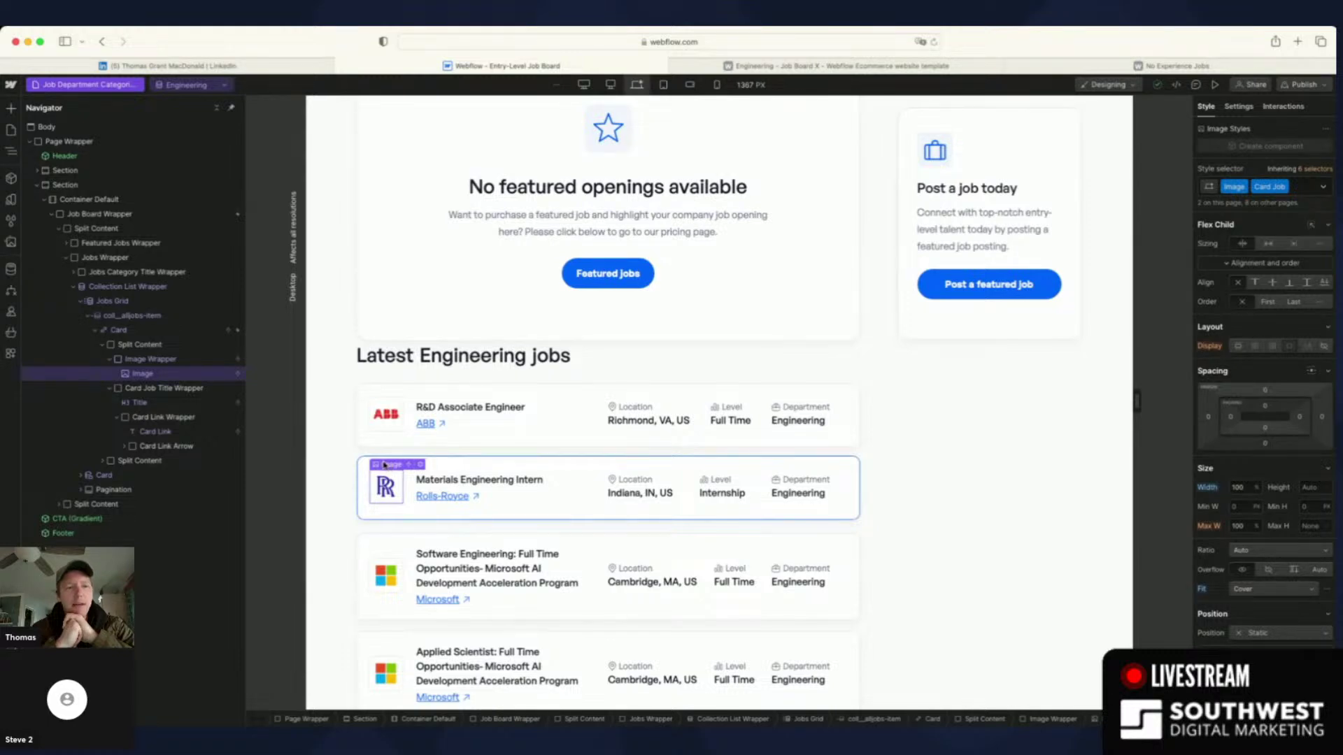
left_click(145, 360)
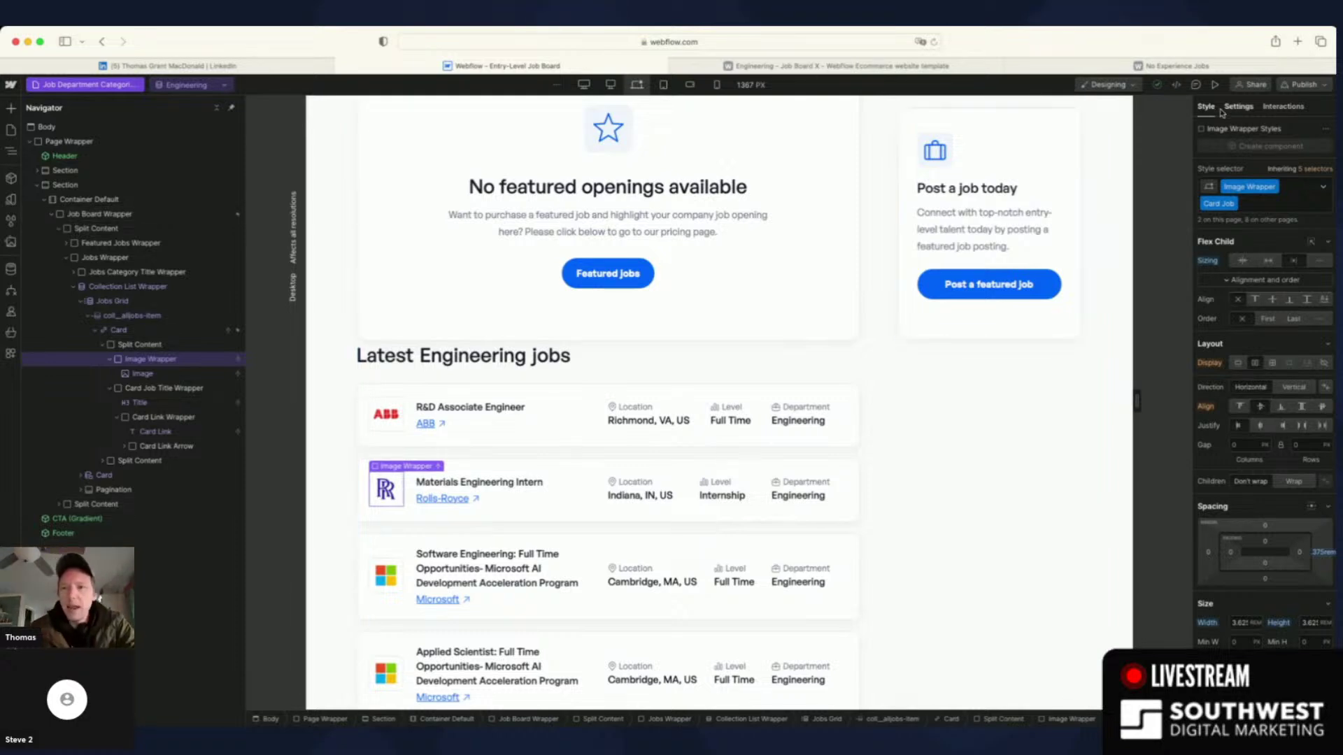
scroll(957, 419, "up", 5)
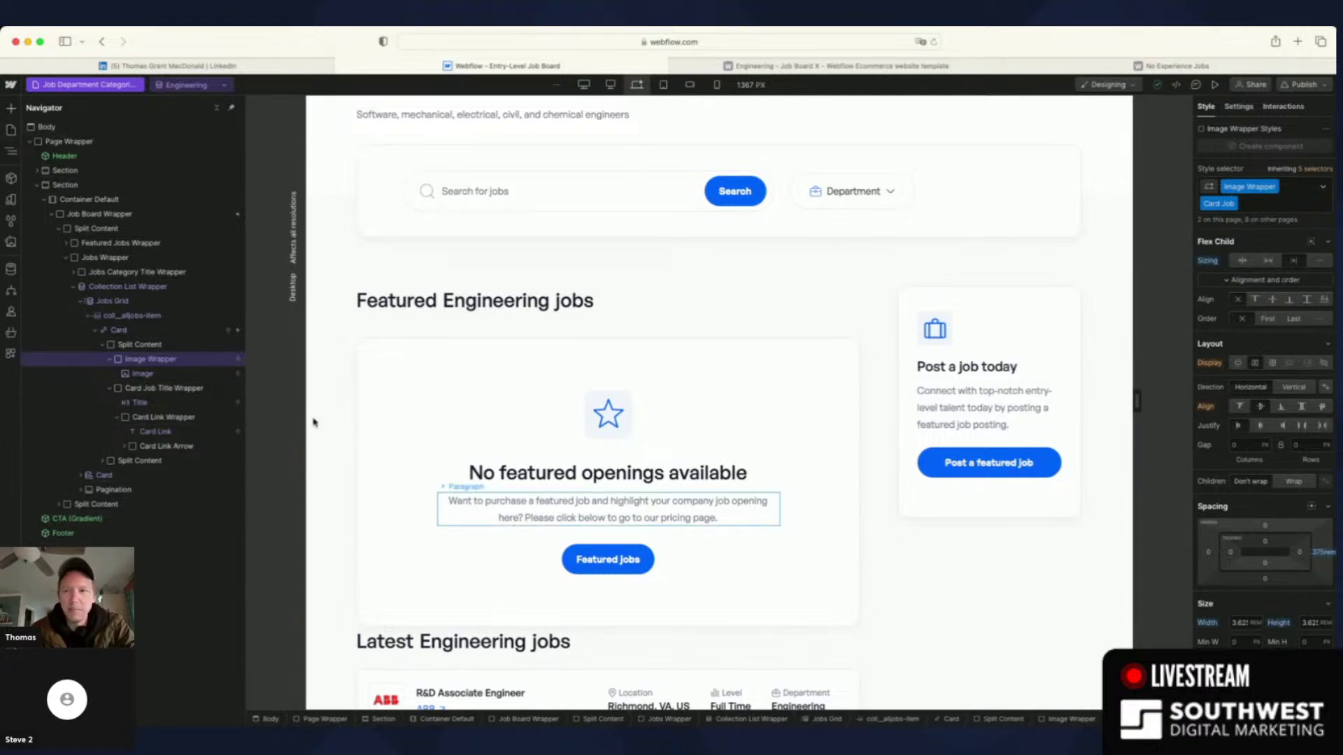
- Open the Home page in the Designer and look over its Top Featured Jobs and Search All Jobs sections
left_click(10, 130)
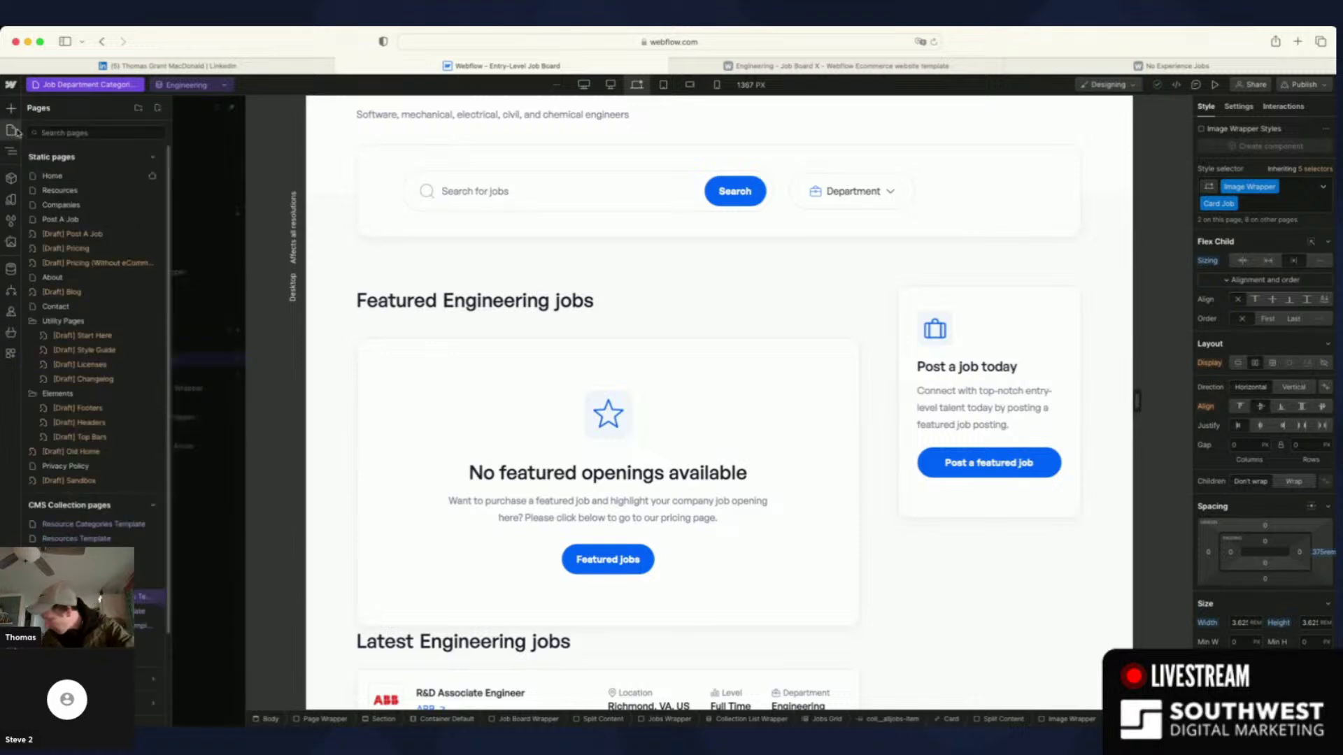
left_click(48, 177)
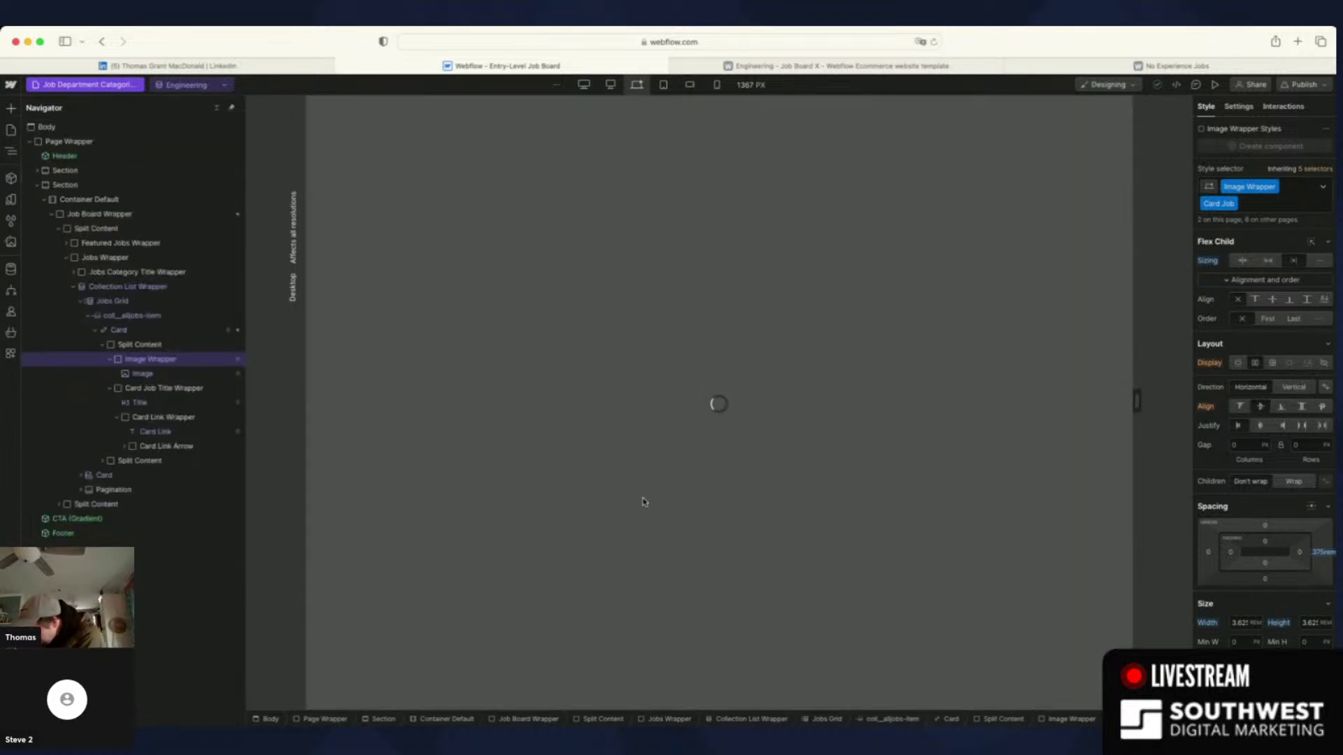
scroll(644, 501, "down", 6)
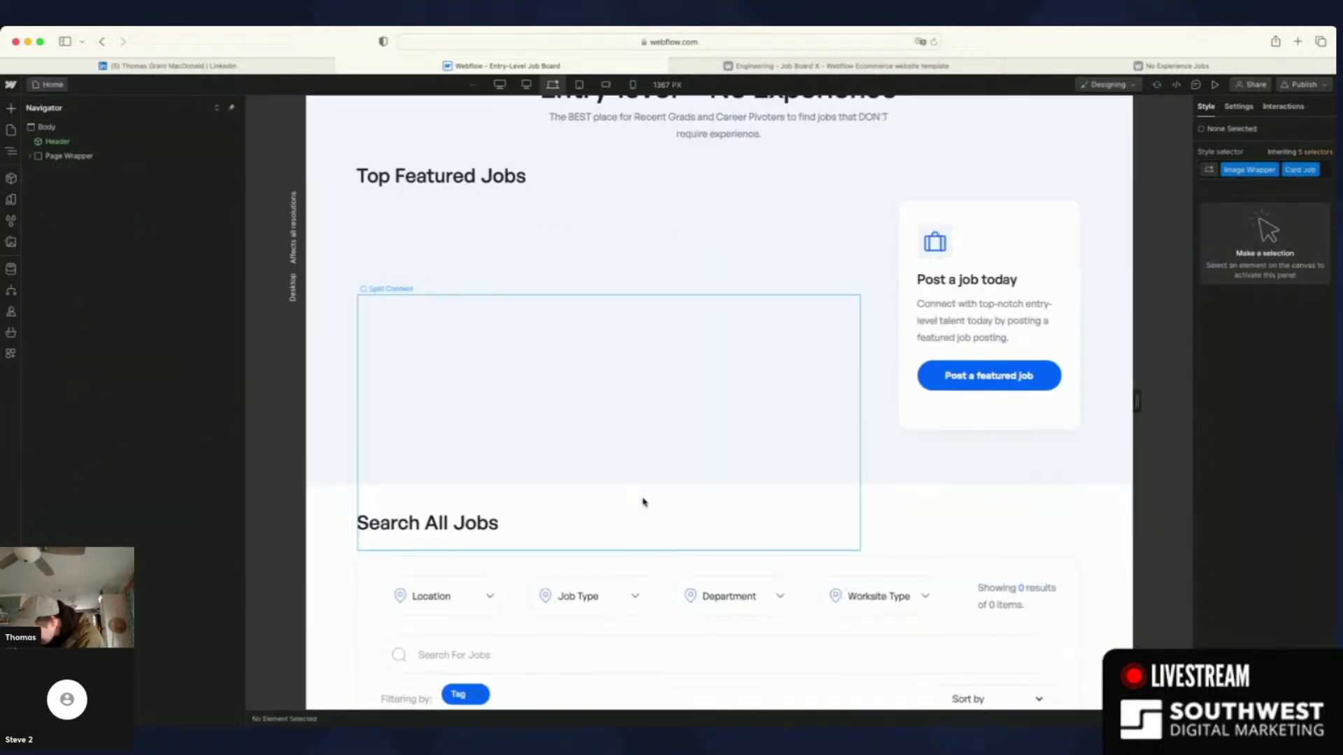
scroll(645, 502, "down", 1)
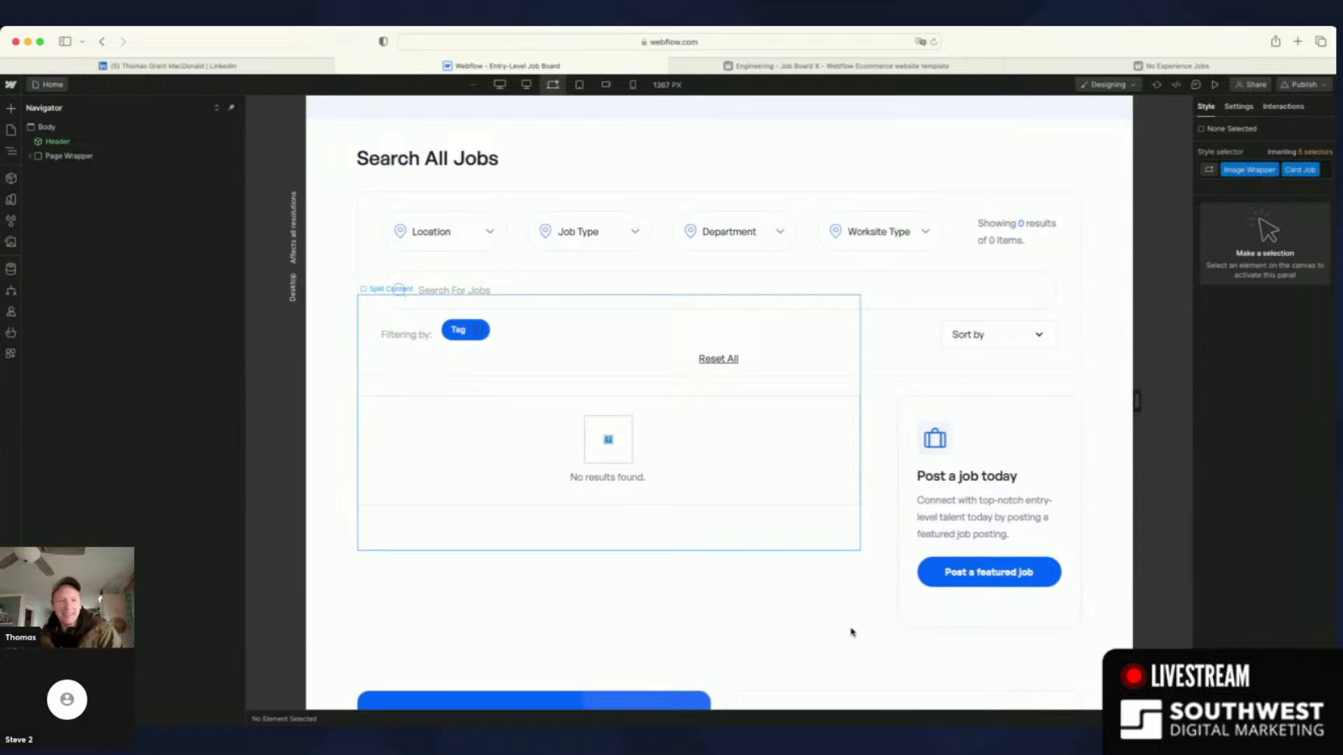
scroll(854, 640, "down", 10)
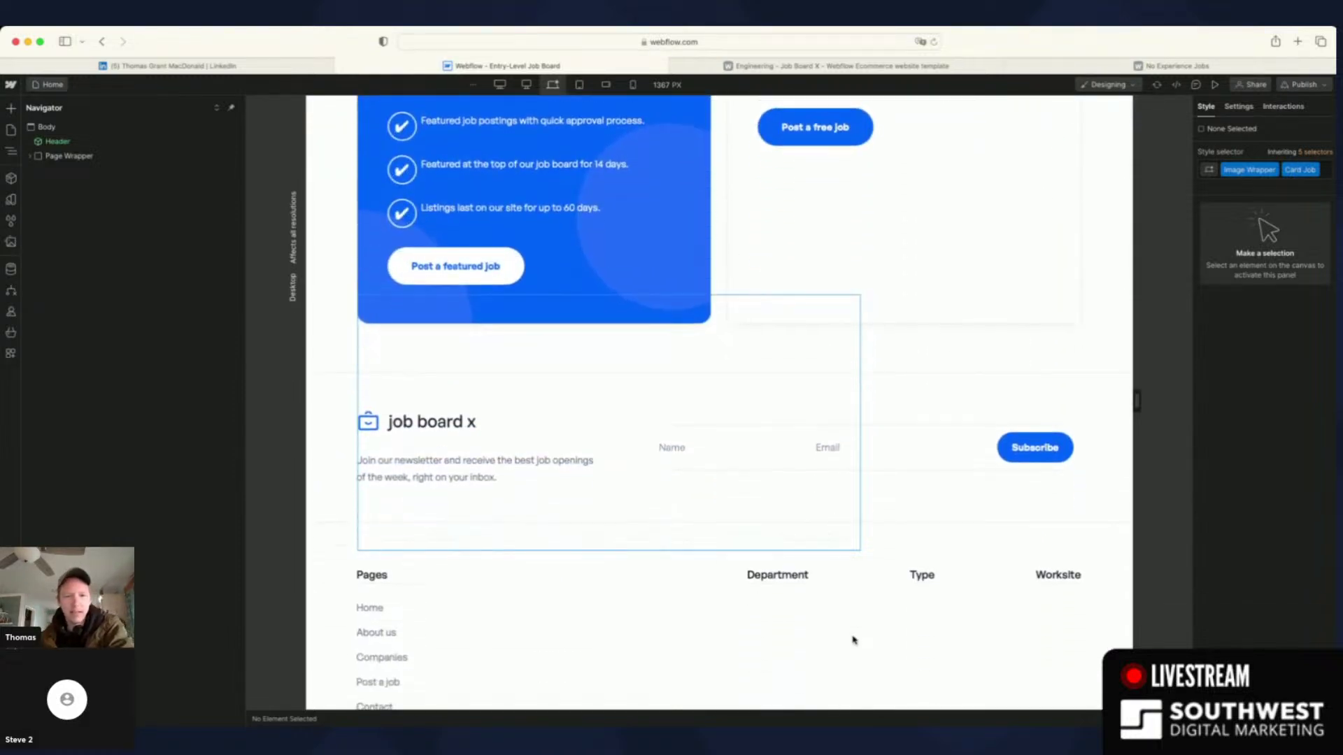
scroll(854, 640, "up", 10)
scroll(853, 640, "down", 3)
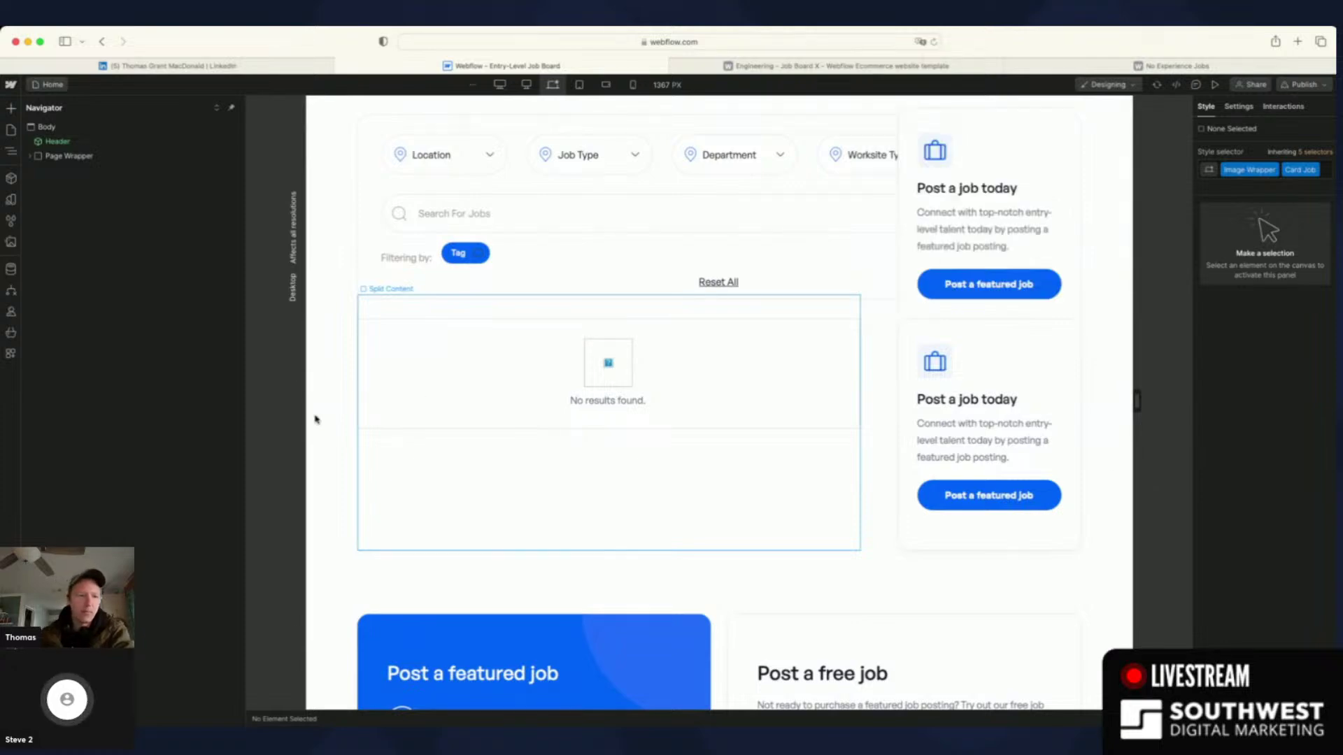
scroll(315, 418, "down", 5)
scroll(315, 418, "up", 5)
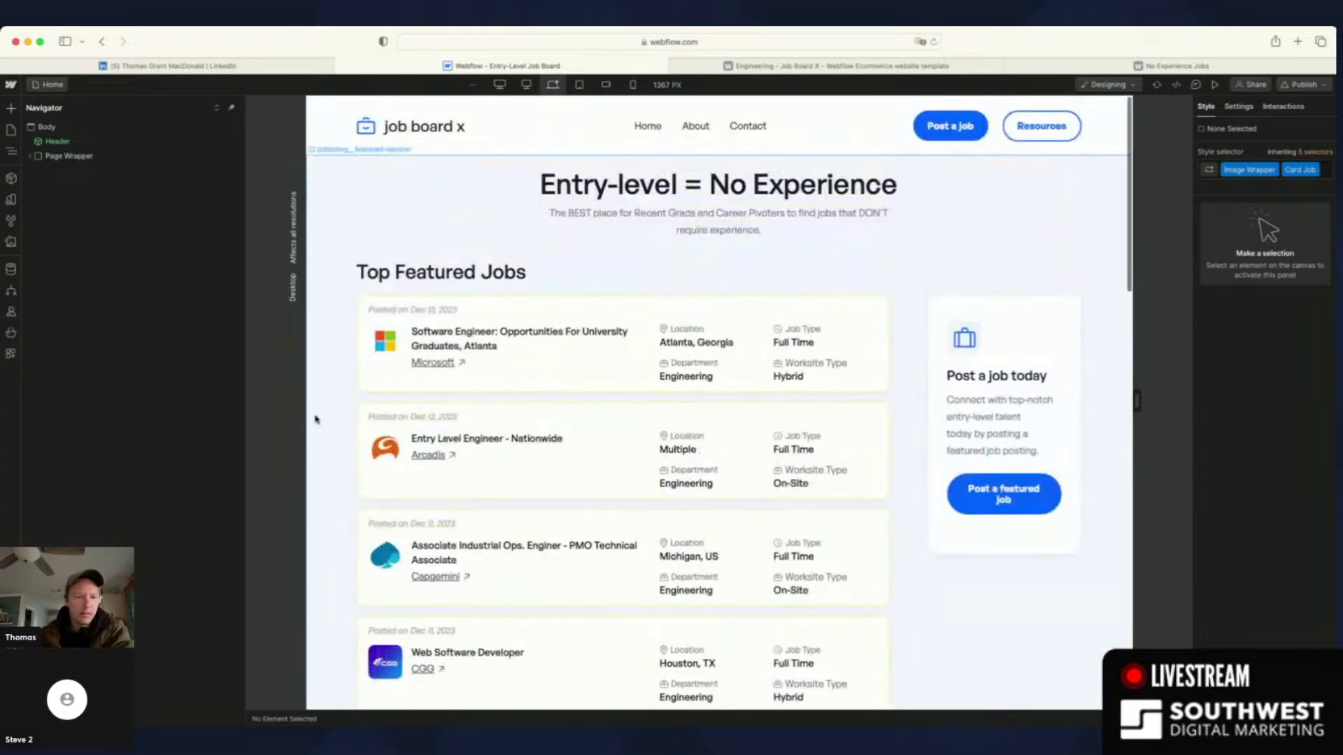
- Remove the card__companylogo-wrap class from the logo wrapper of the first Top Featured Jobs card
left_click(386, 321)
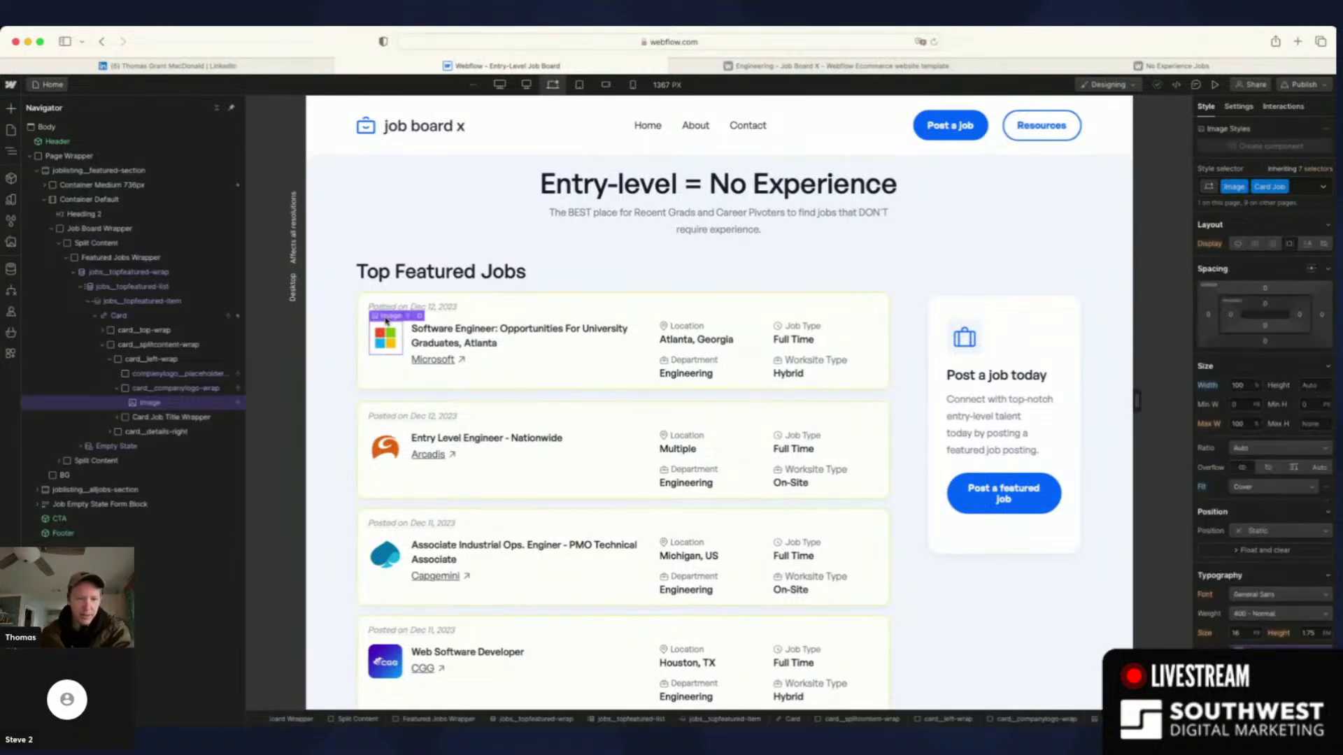
left_click(146, 393)
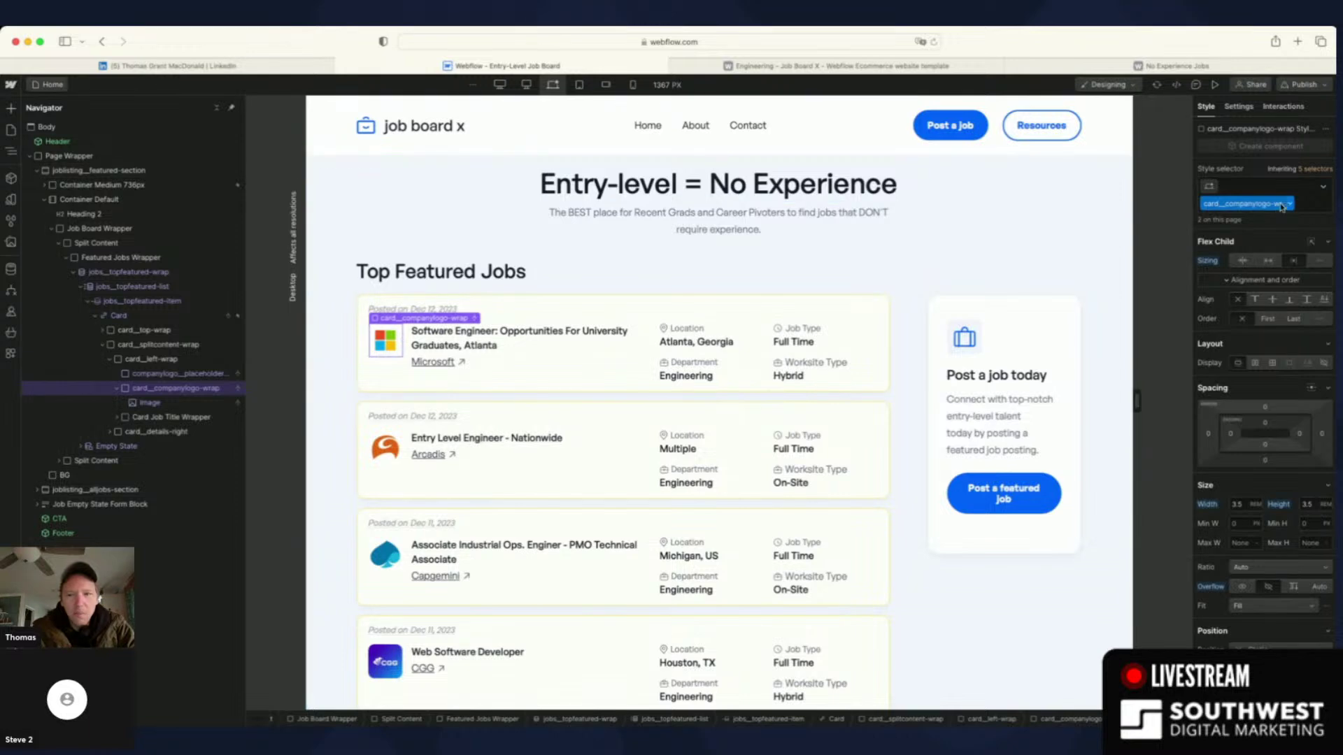
left_click(1234, 188)
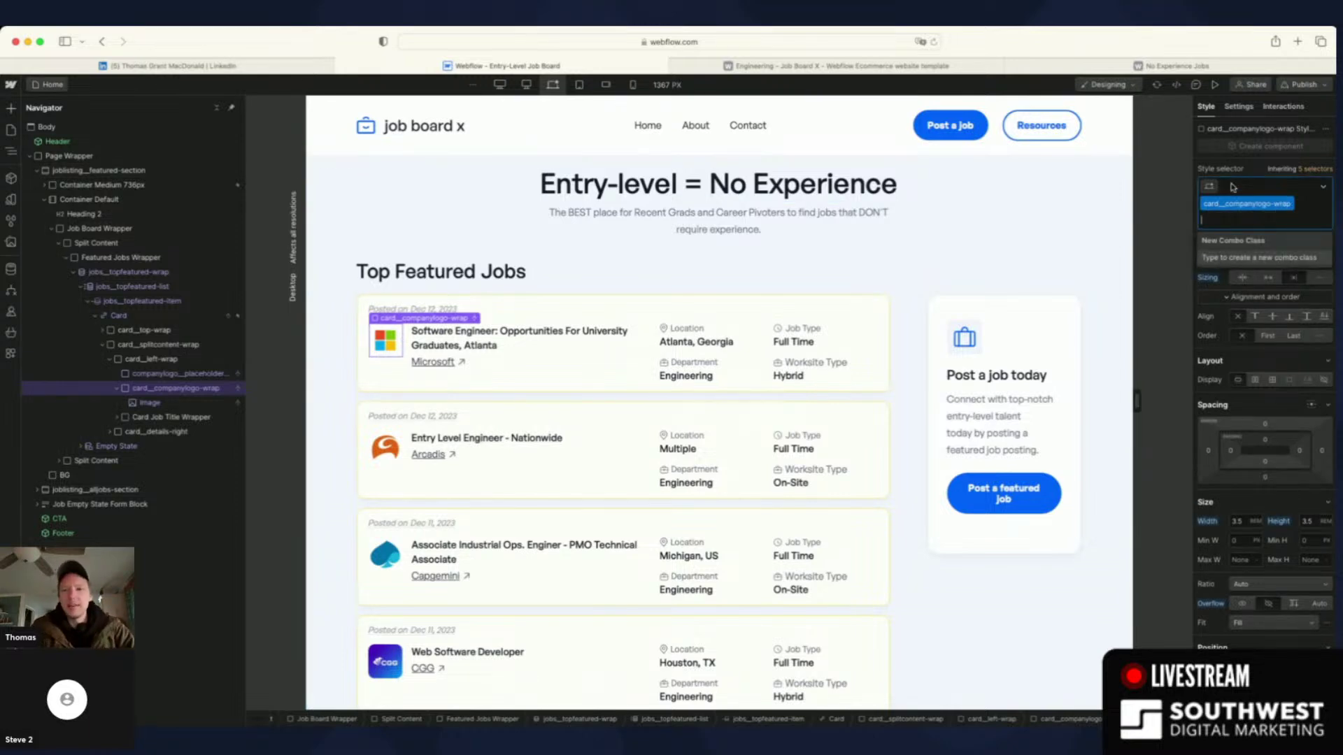
type("image")
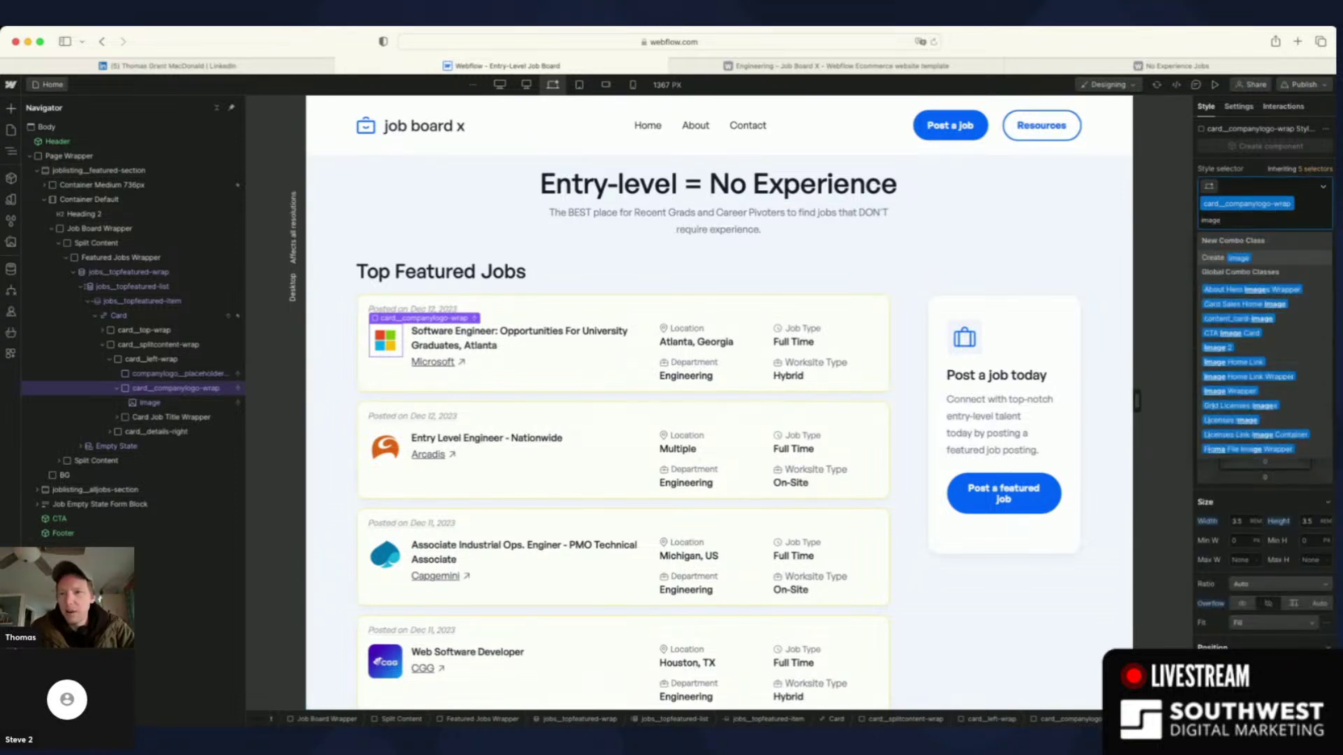
left_click(1289, 204)
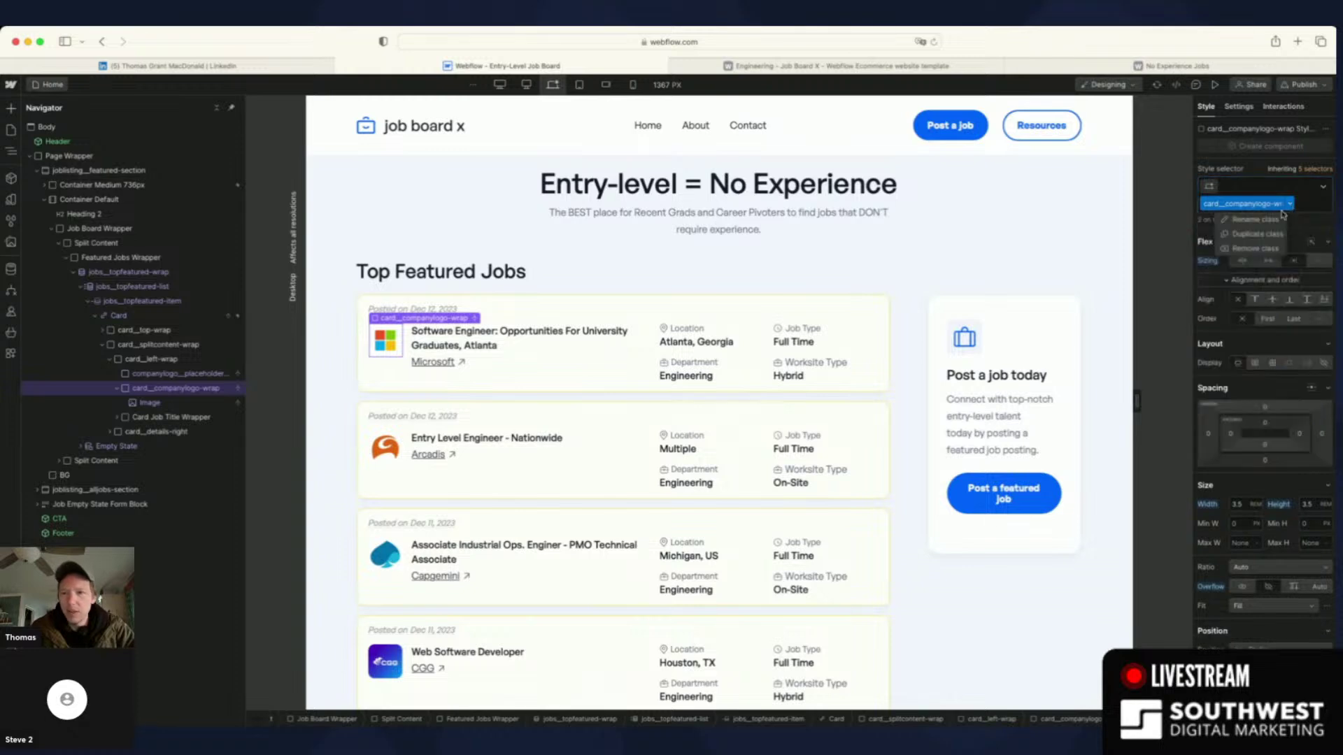
left_click(1256, 248)
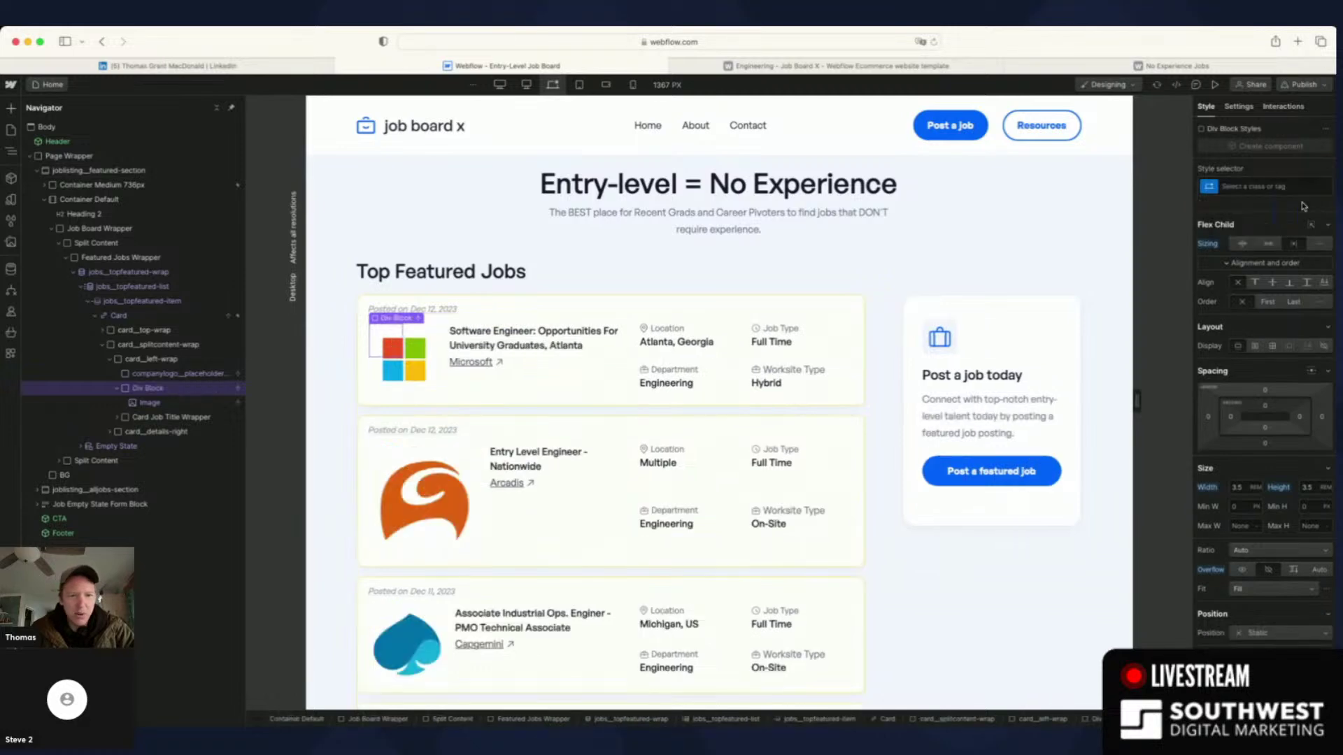
- Apply the existing Image Wrapper class and the Card Job combo class to the Top Featured Jobs logo div
left_click(1256, 187)
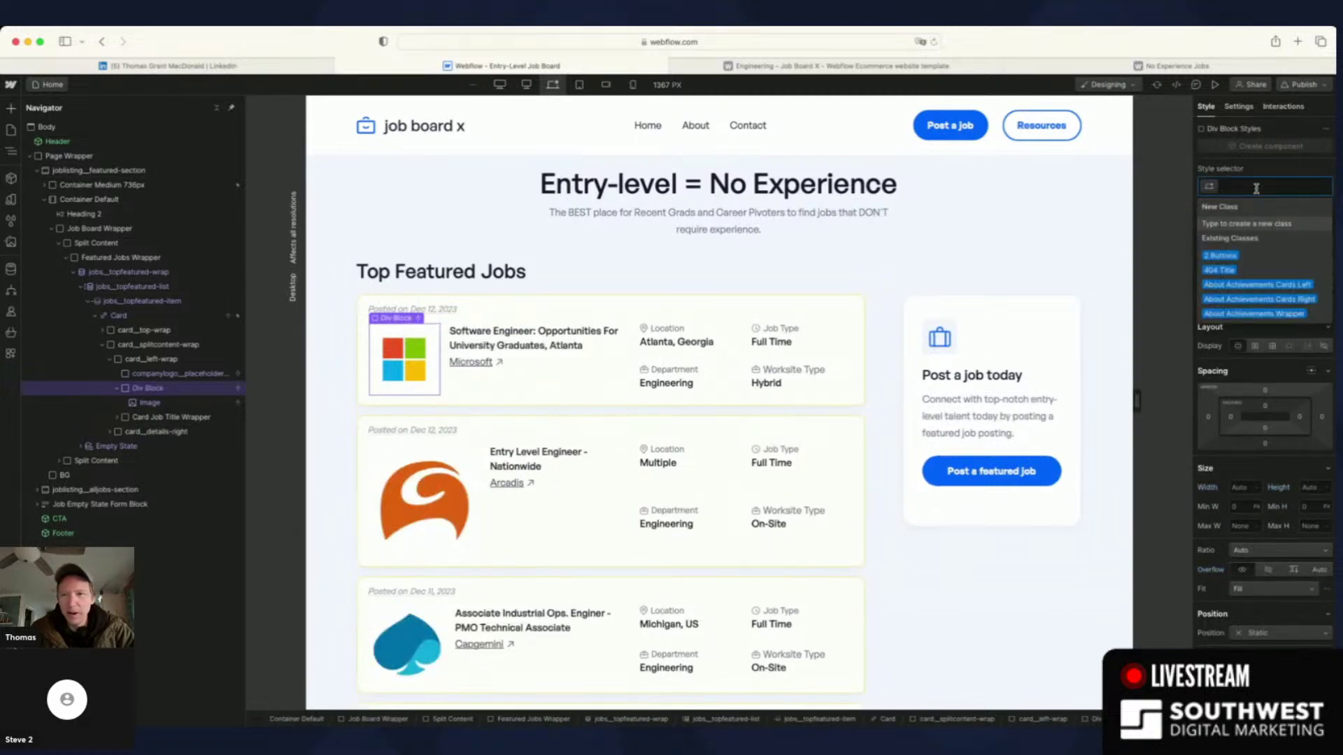
type("image")
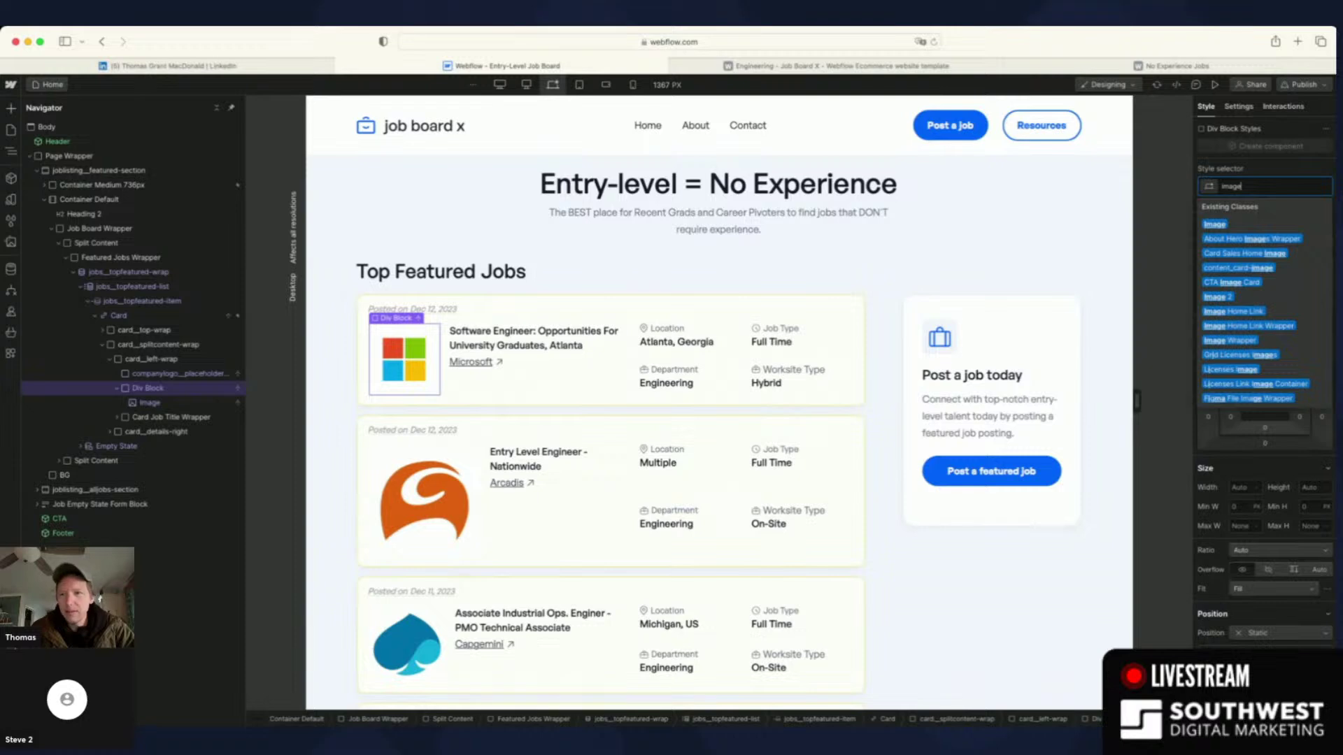
left_click(1229, 341)
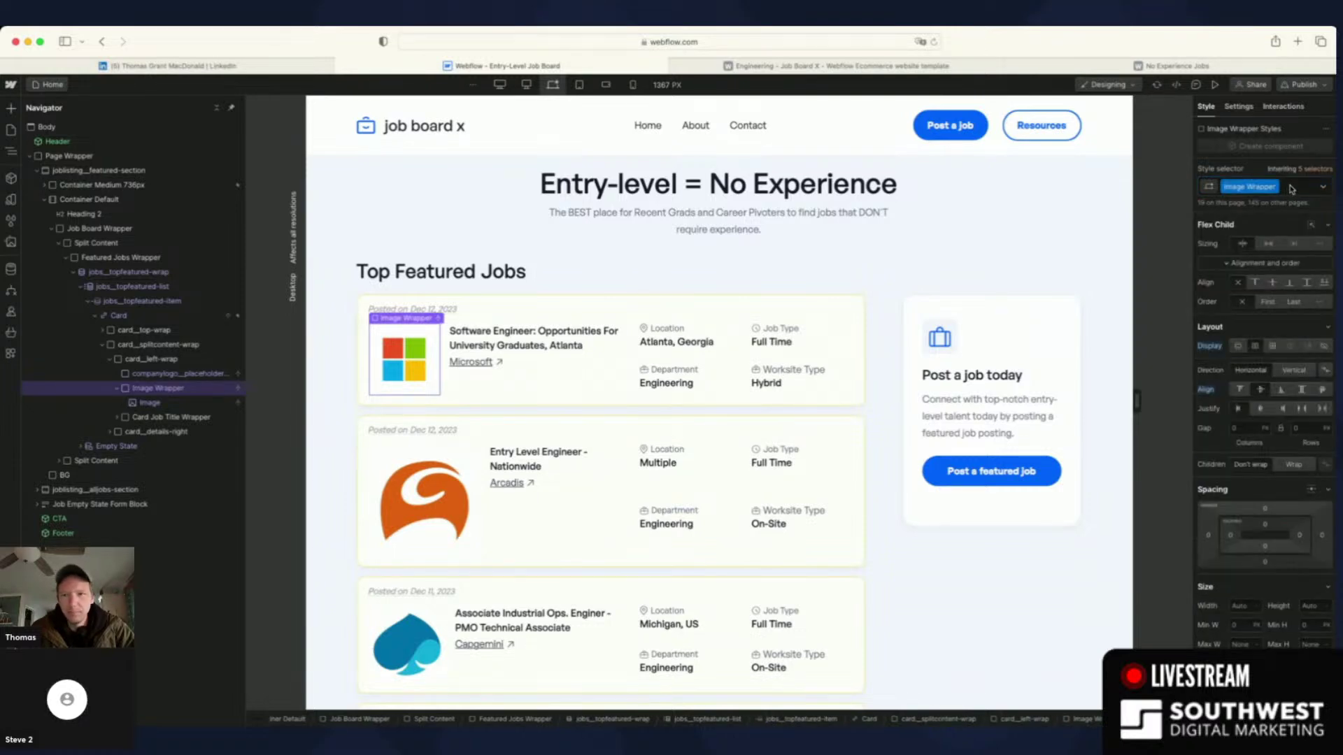
left_click(1291, 187)
type("card")
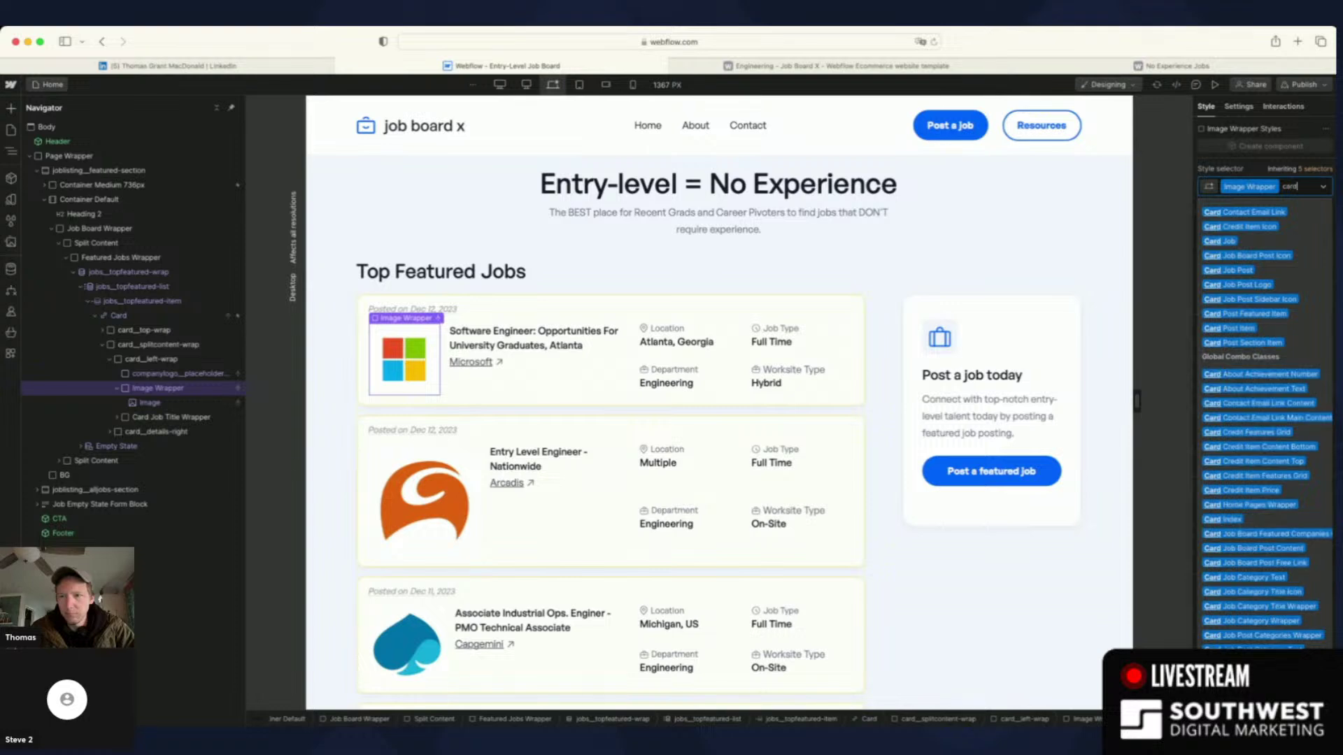
left_click(1224, 242)
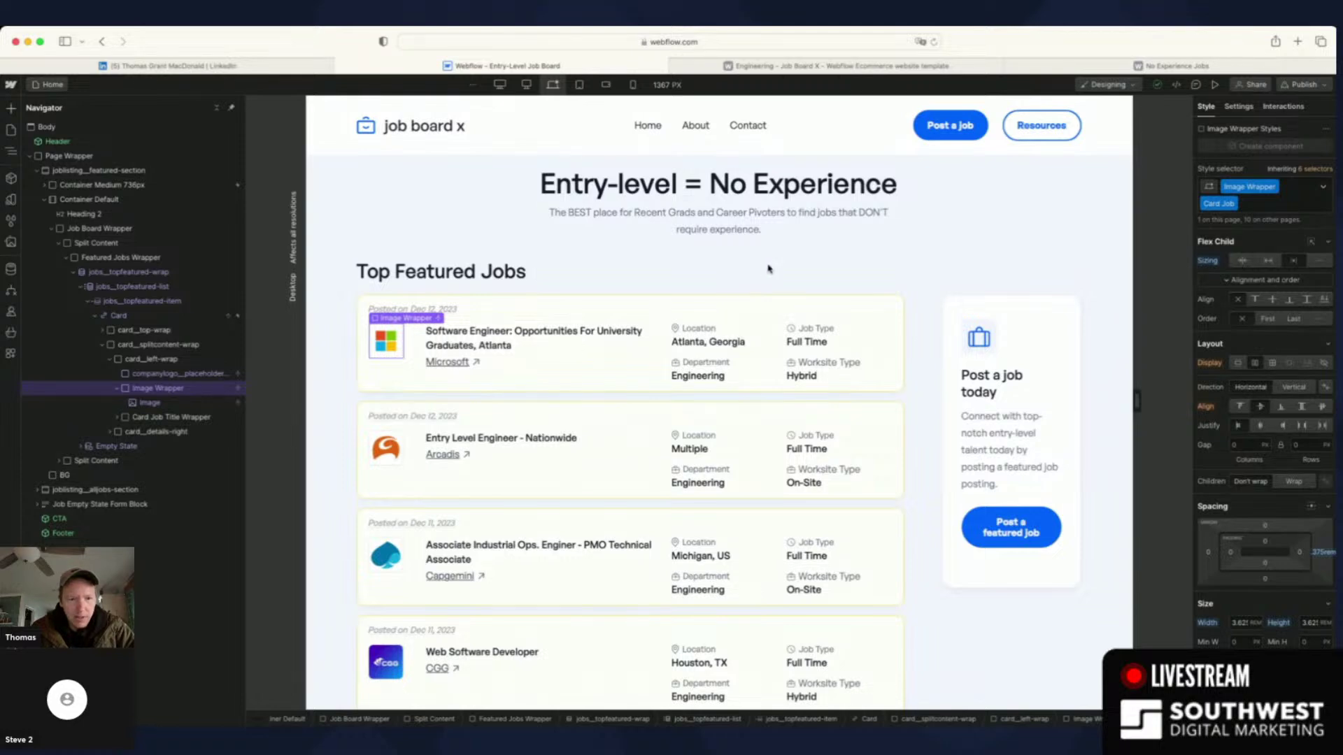
left_click(890, 257)
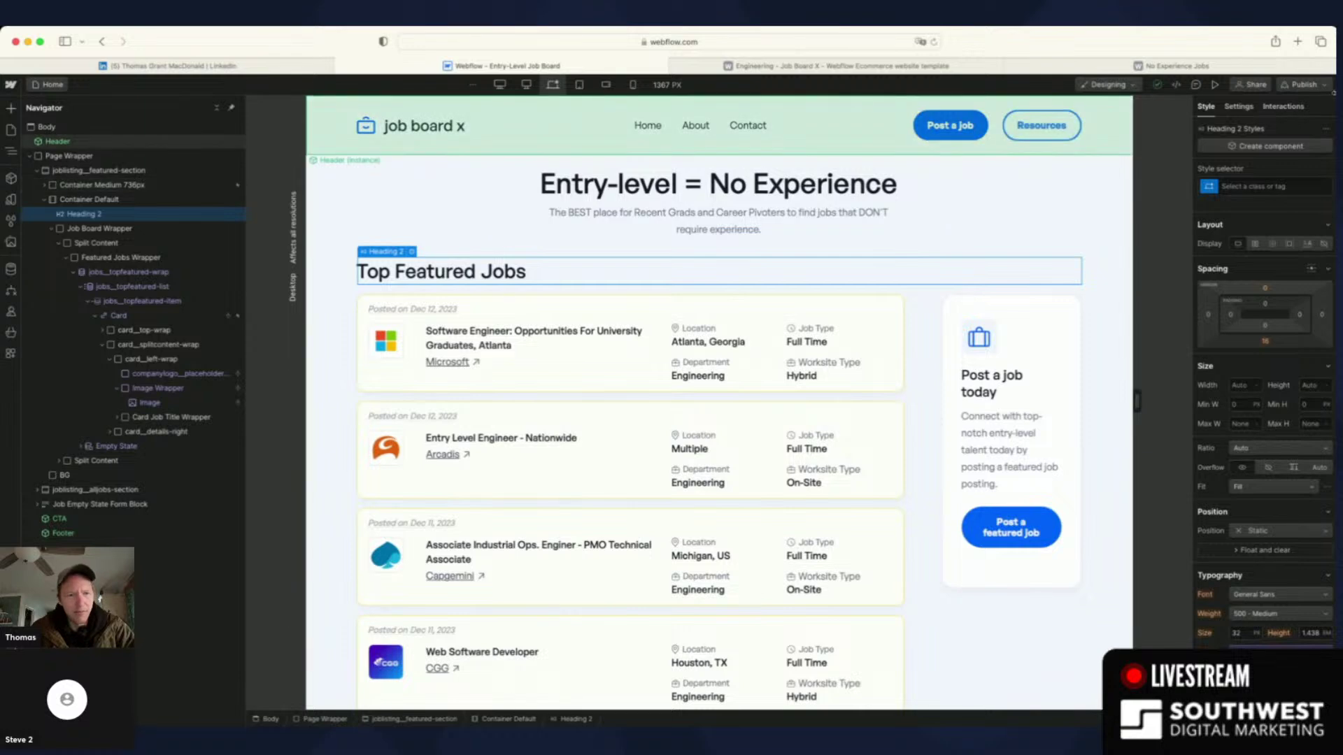
- Publish the changes to the staging domain only and open the staging site
left_click(1325, 85)
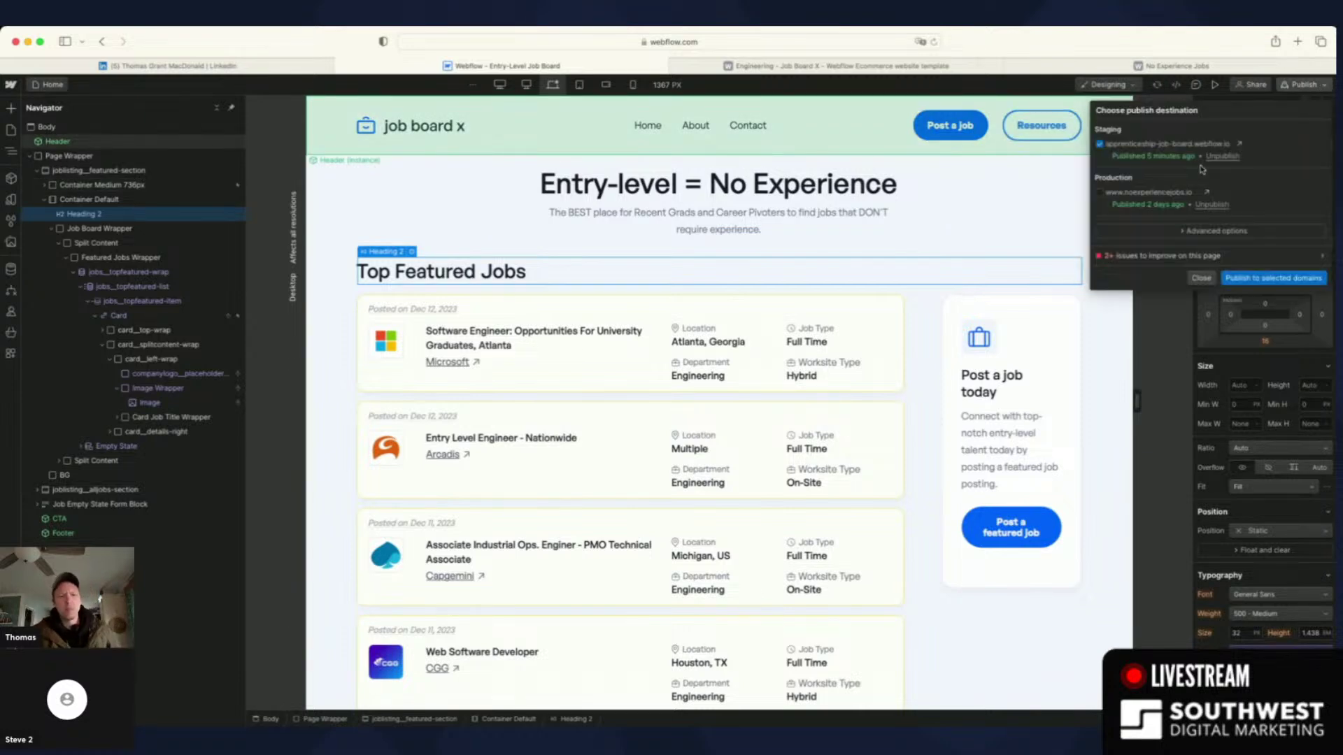
left_click(1257, 278)
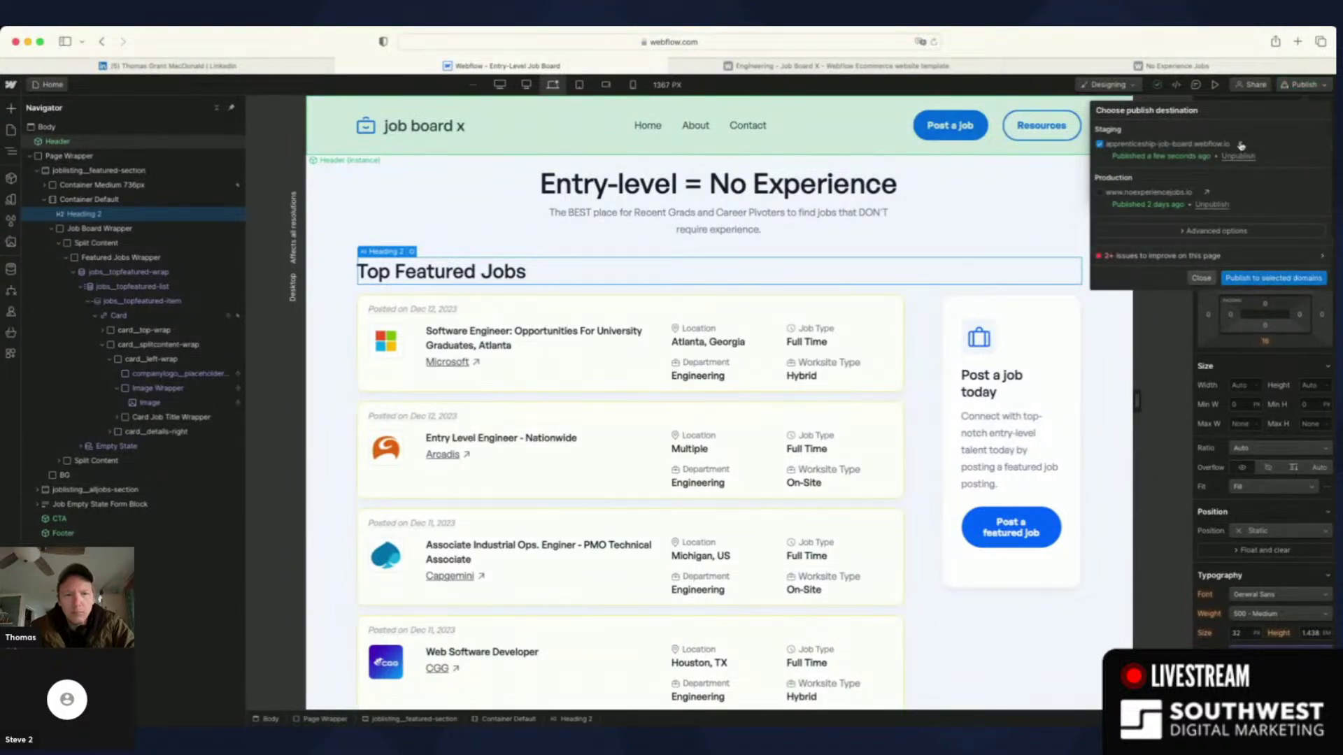
left_click(1241, 145)
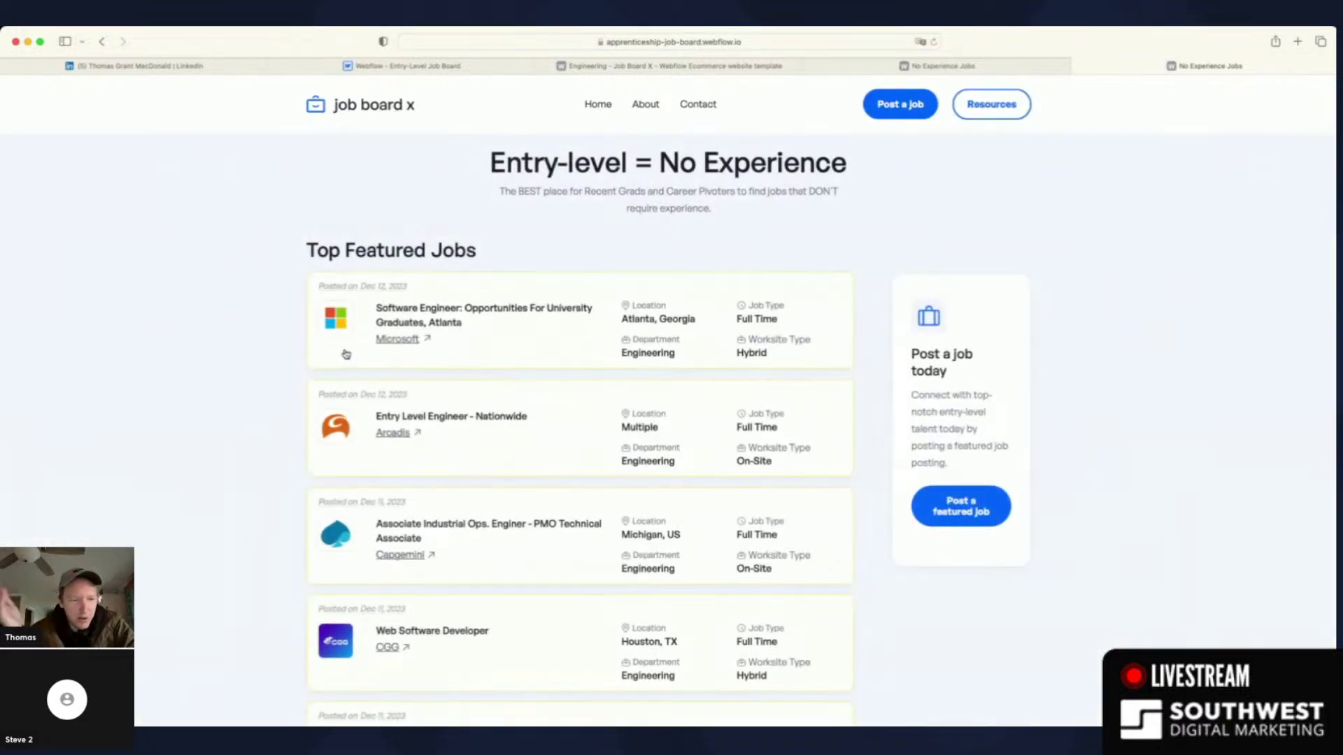
- Check the company logo sizes on the Top Featured Jobs cards of the staging home page
scroll(251, 446, "down", 7)
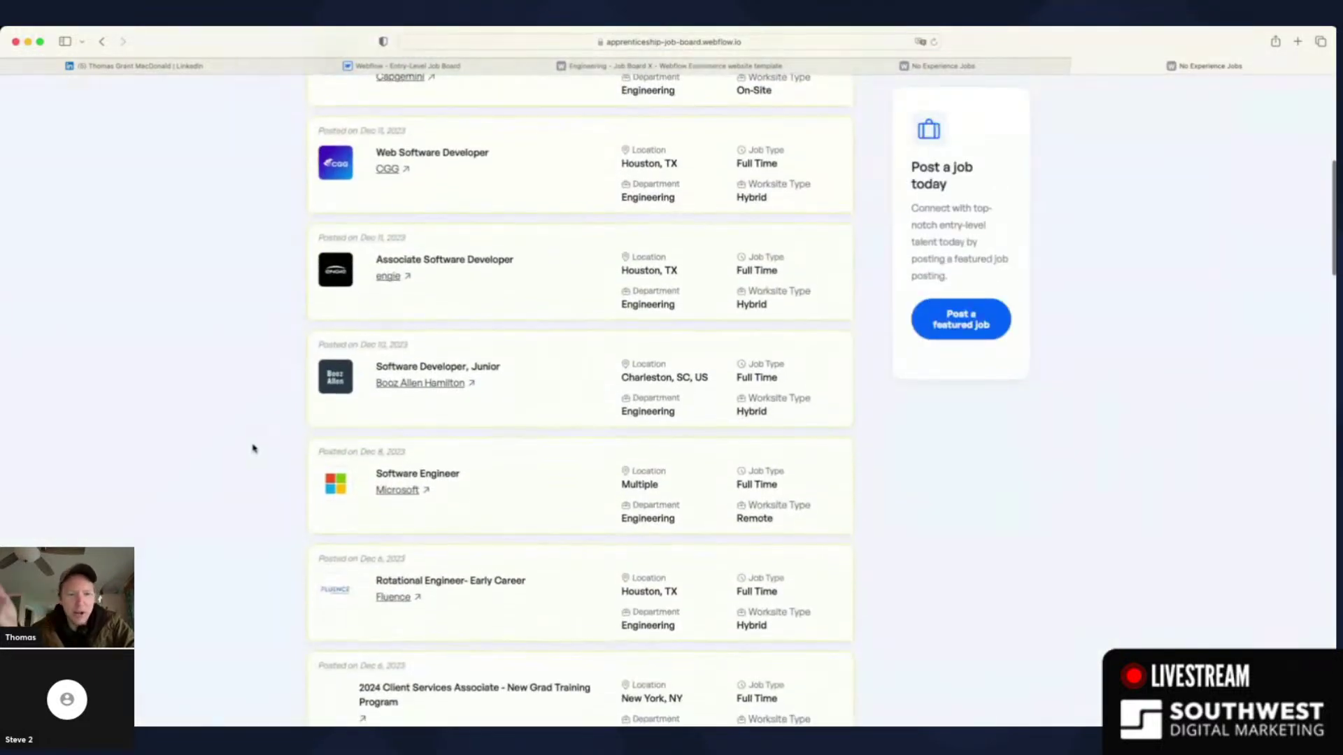
scroll(253, 448, "down", 7)
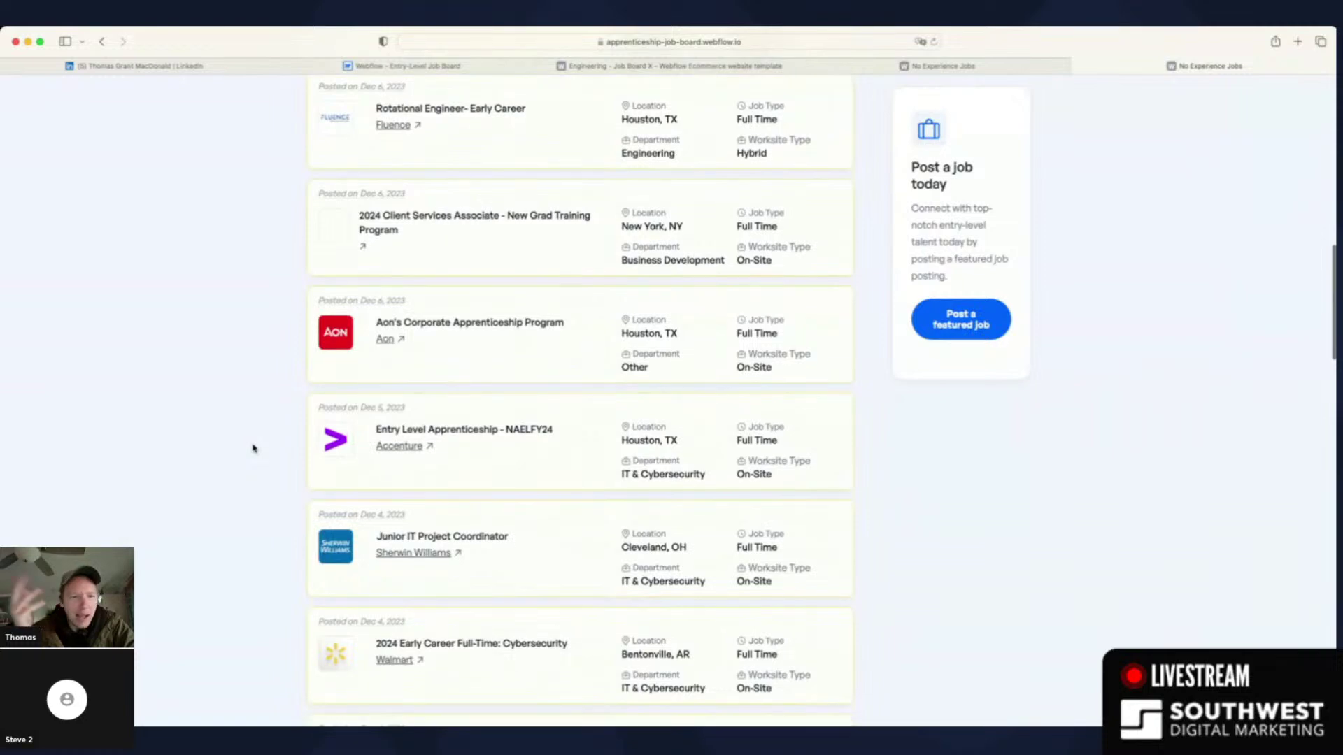
scroll(253, 448, "down", 9)
scroll(253, 448, "up", 12)
scroll(253, 448, "up", 2)
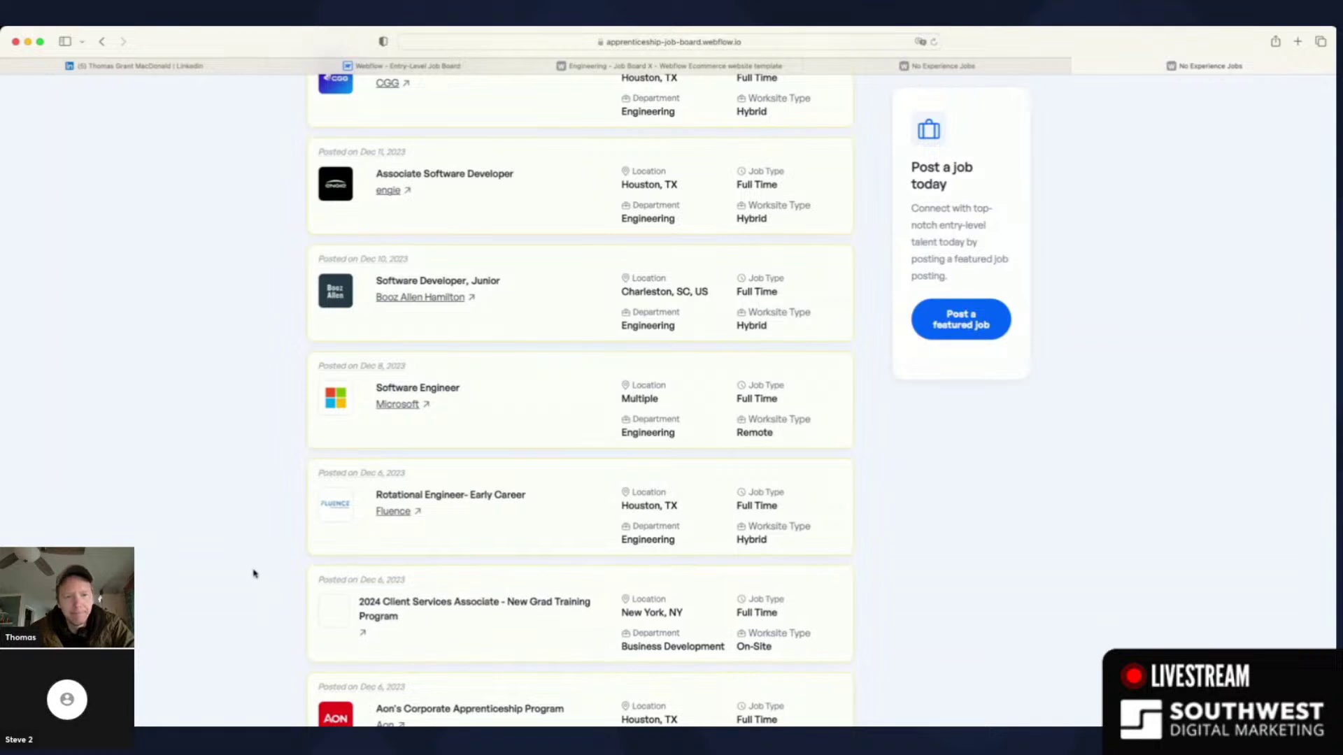
scroll(254, 573, "up", 5)
scroll(254, 572, "down", 6)
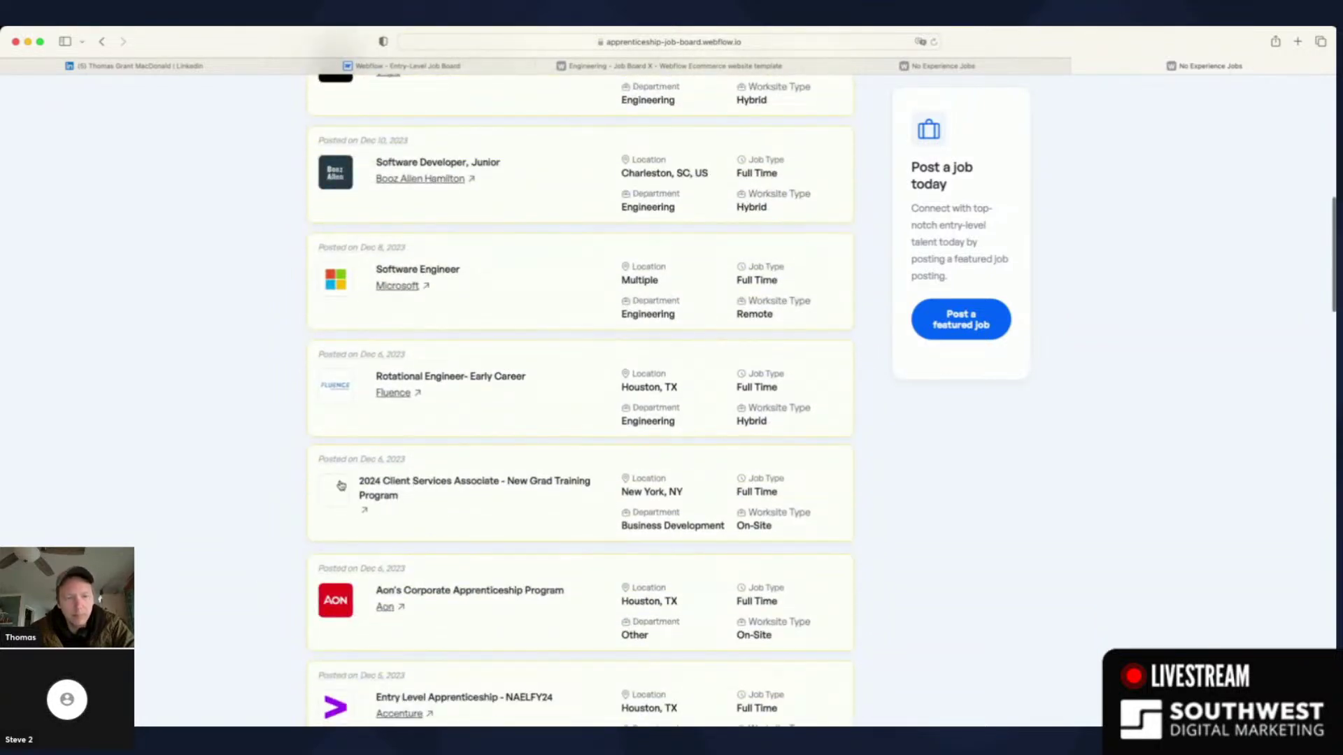
scroll(261, 486, "down", 10)
scroll(262, 486, "up", 10)
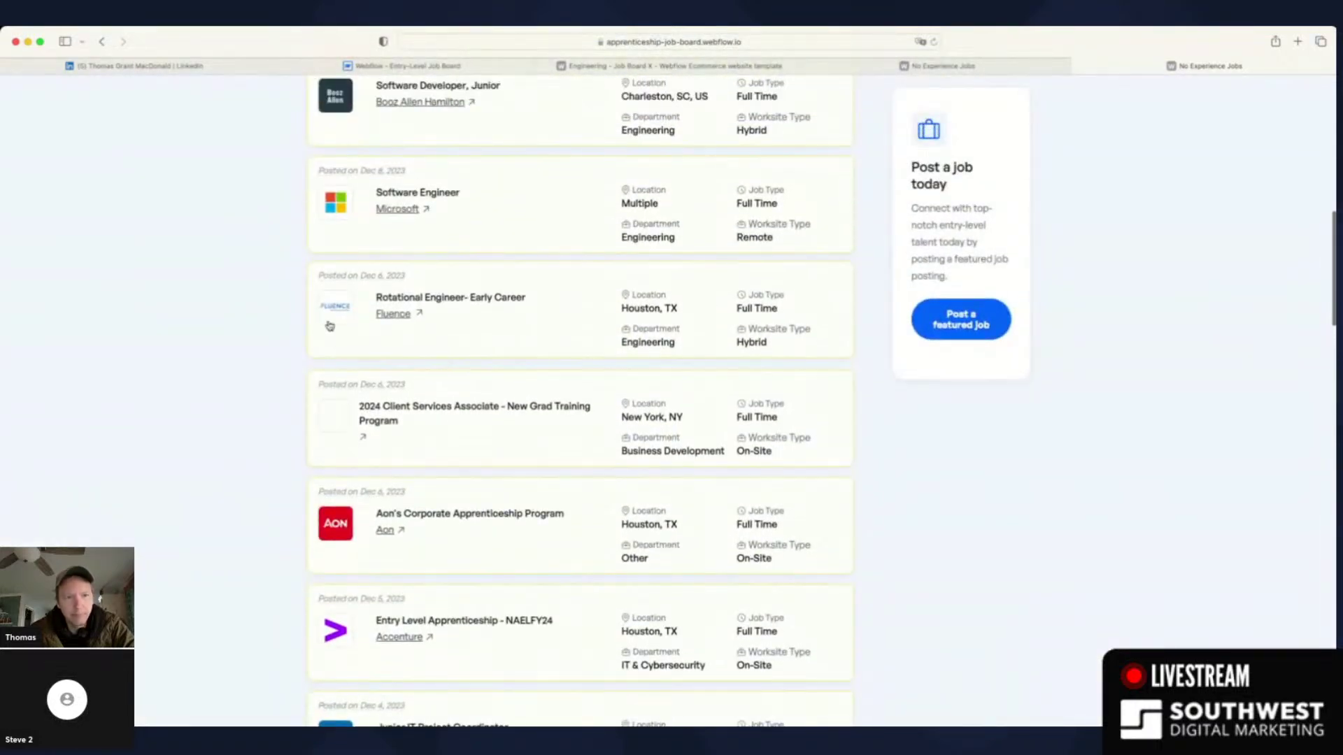
scroll(347, 439, "up", 4)
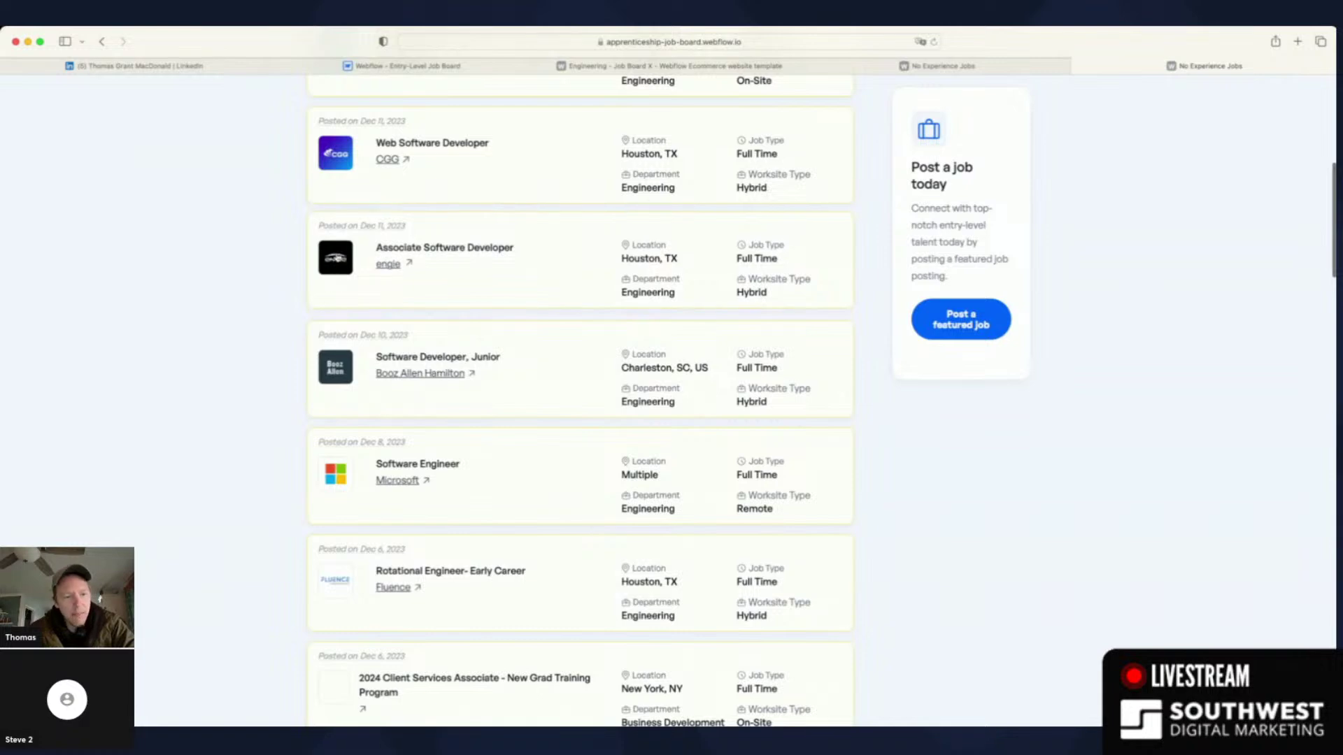
scroll(324, 301, "up", 4)
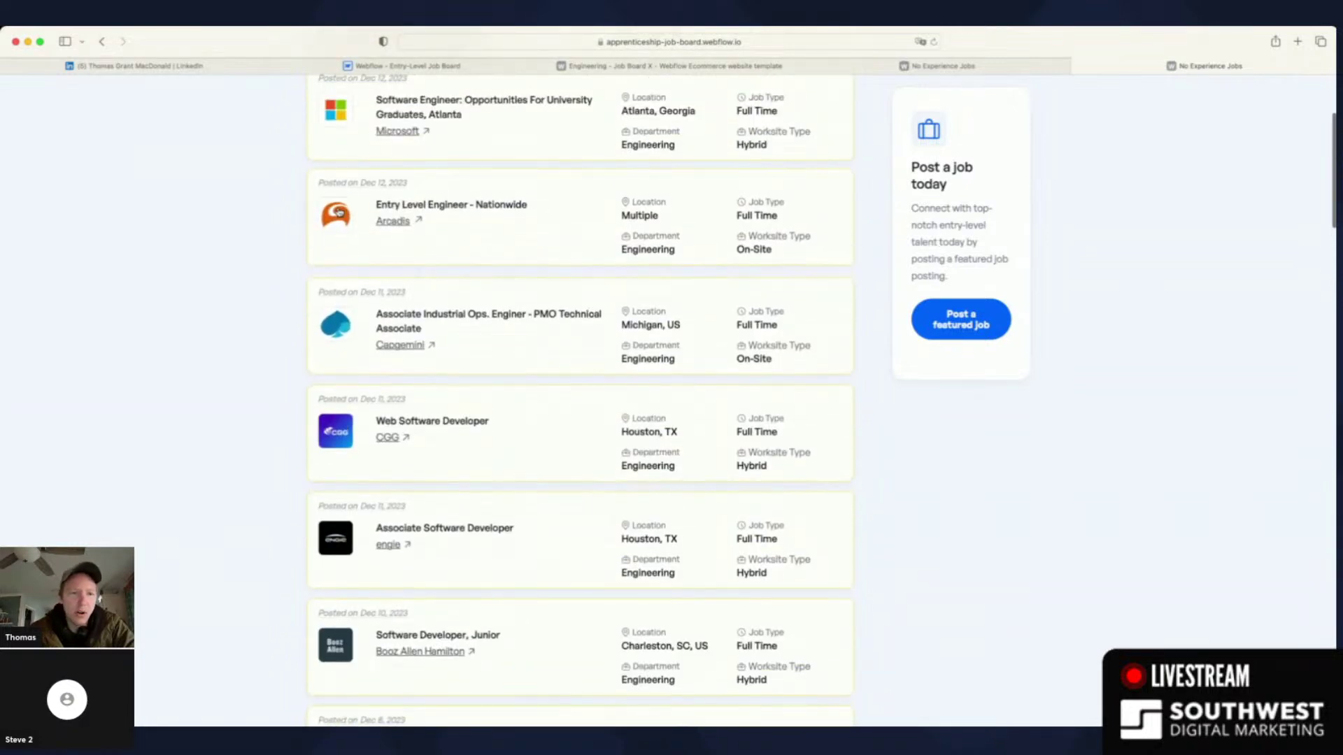
scroll(338, 216, "up", 3)
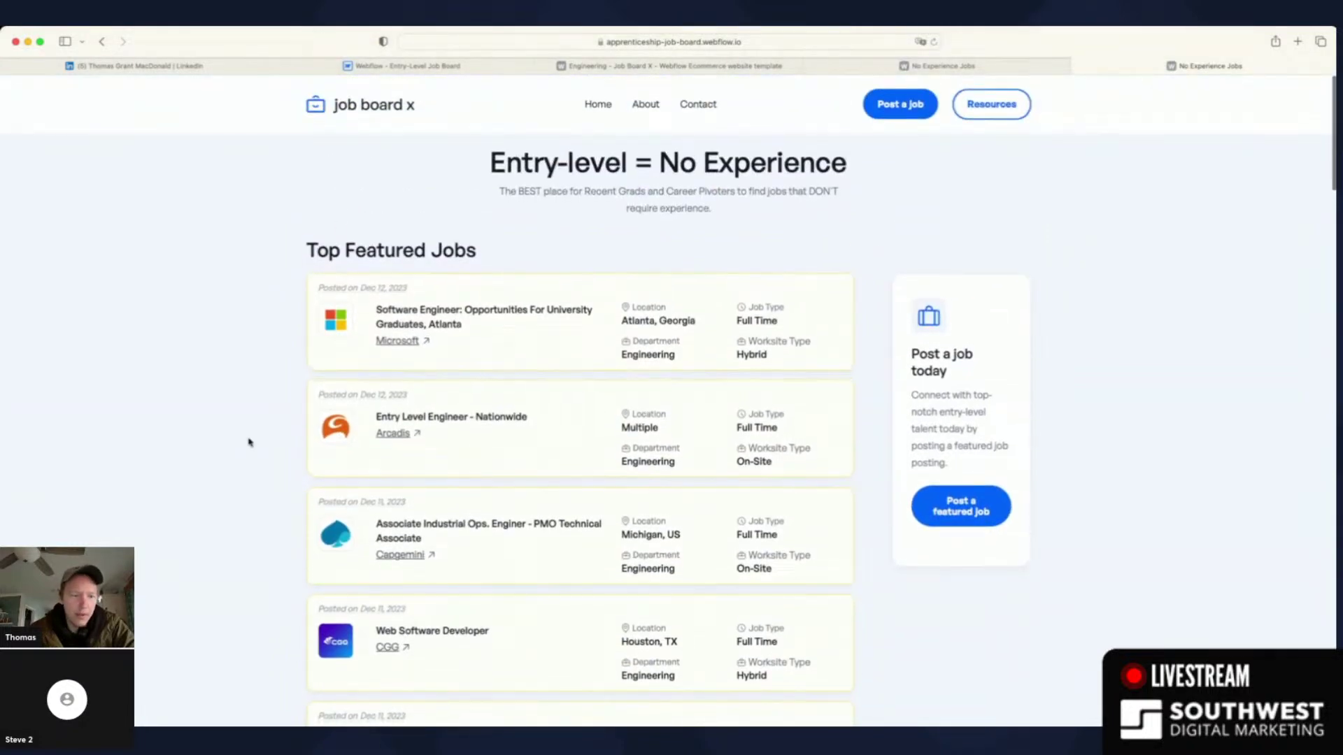
scroll(250, 442, "down", 4)
scroll(249, 442, "down", 1)
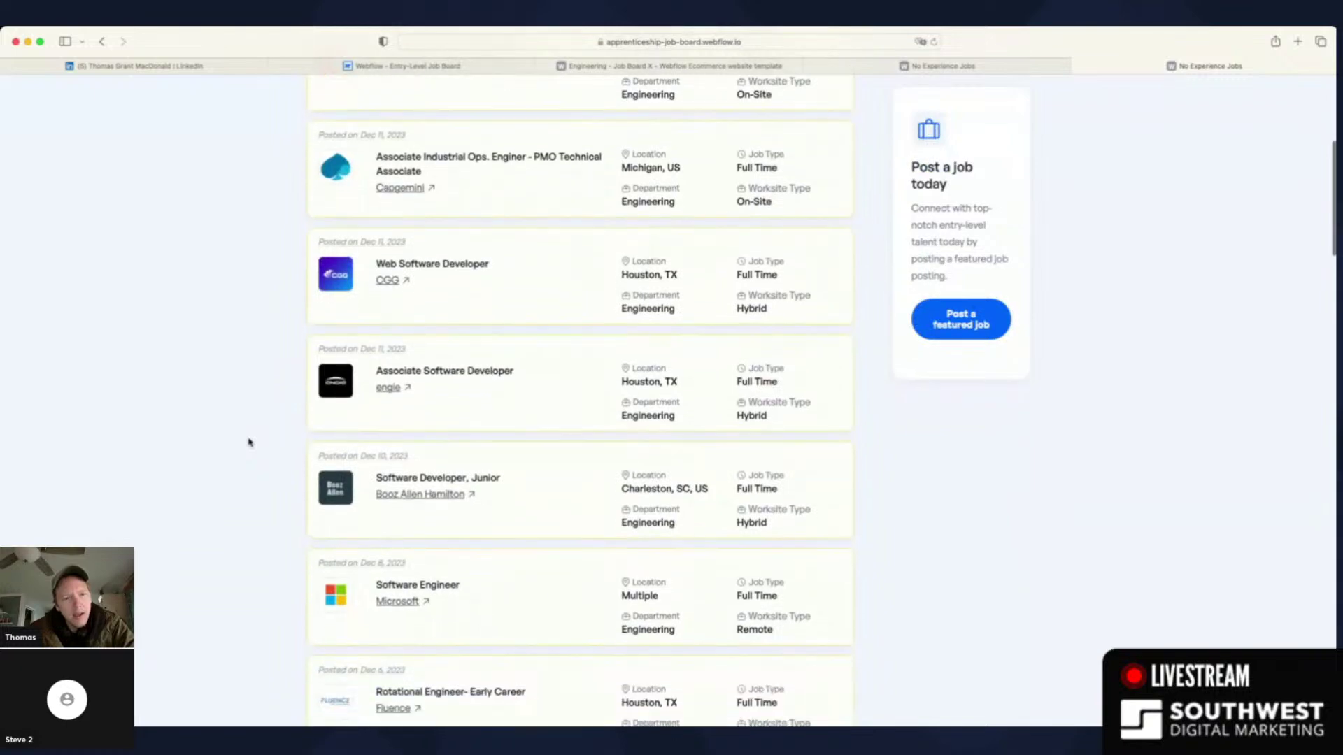
scroll(250, 442, "up", 2)
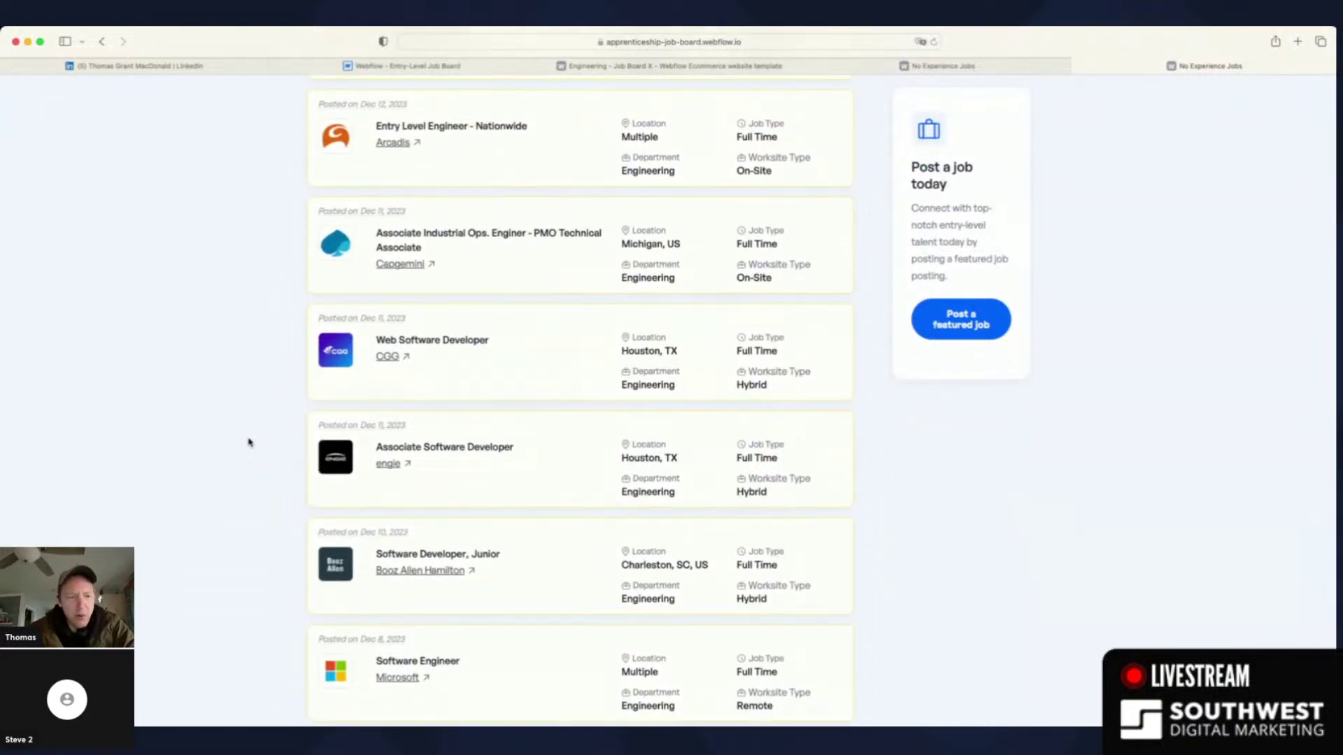
scroll(249, 291, "up", 5)
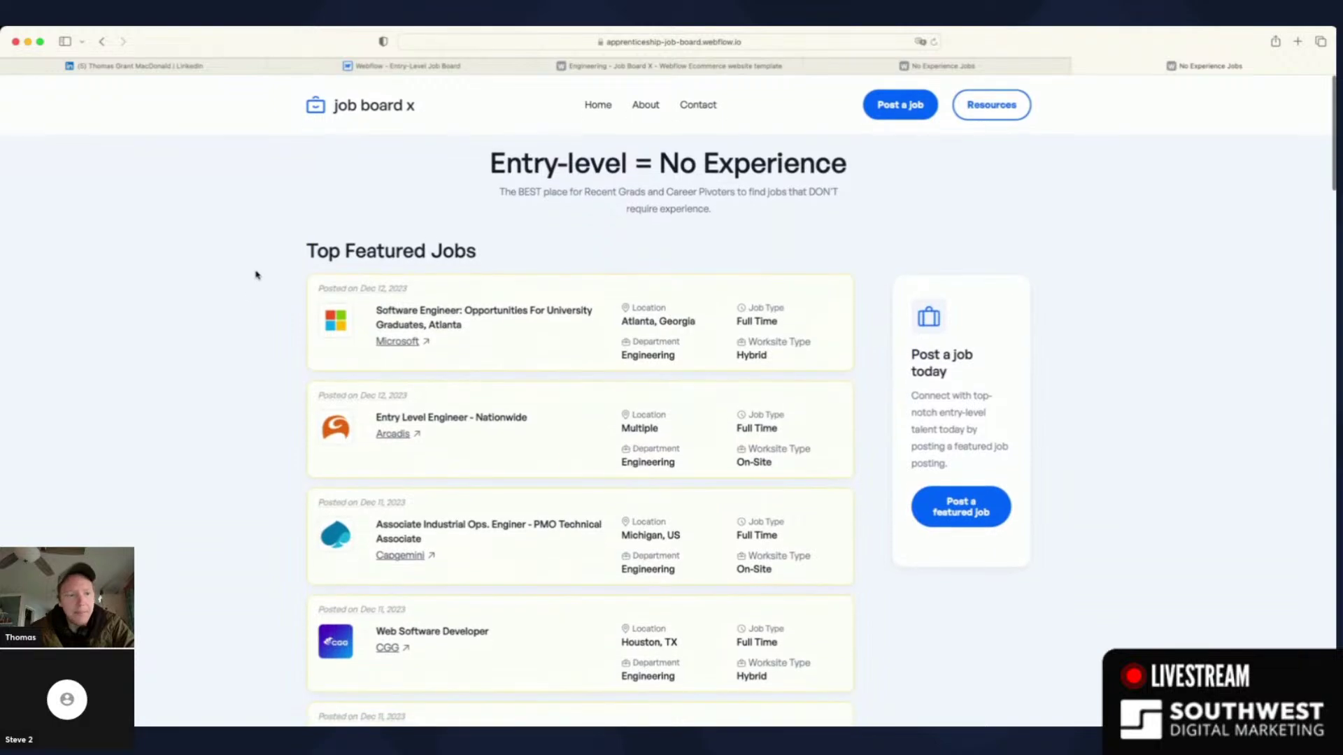
- Return to the Webflow Designer, dismiss the publish options, and show the Home page at the mobile portrait breakpoint
left_click(416, 65)
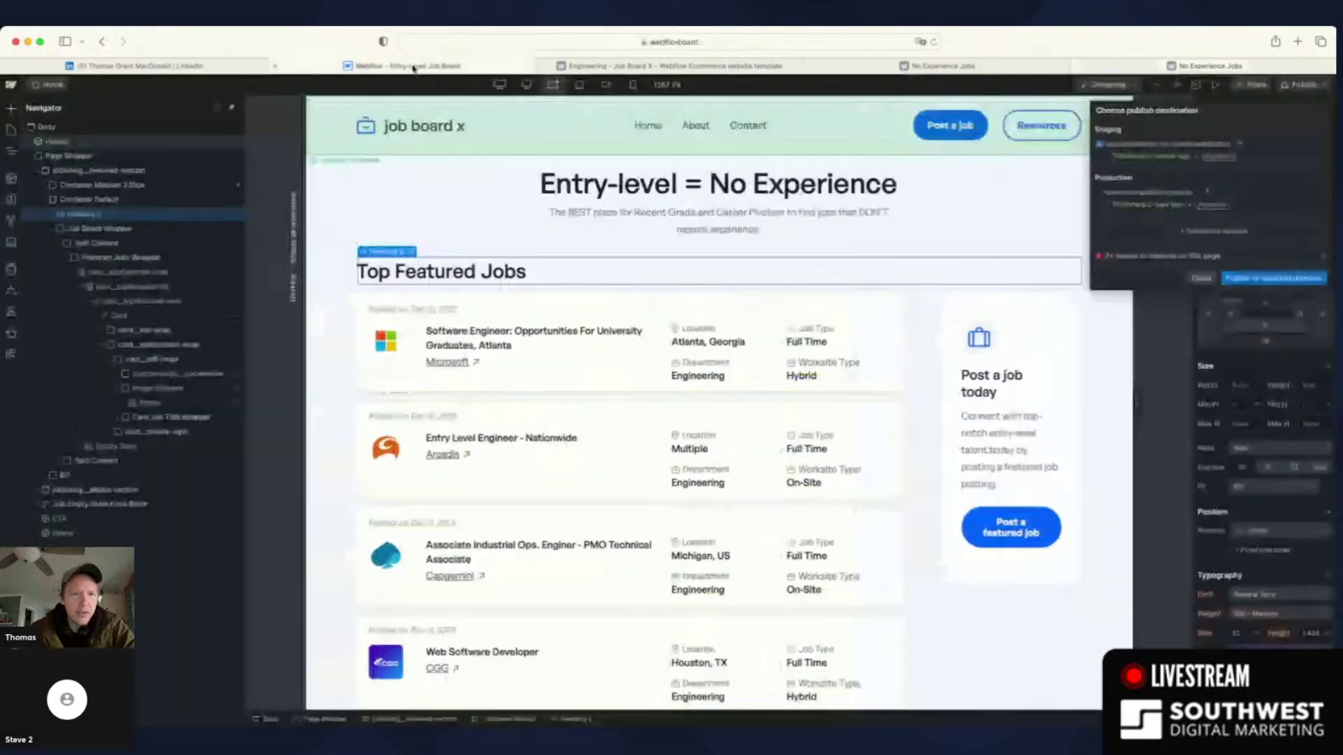
left_click(632, 86)
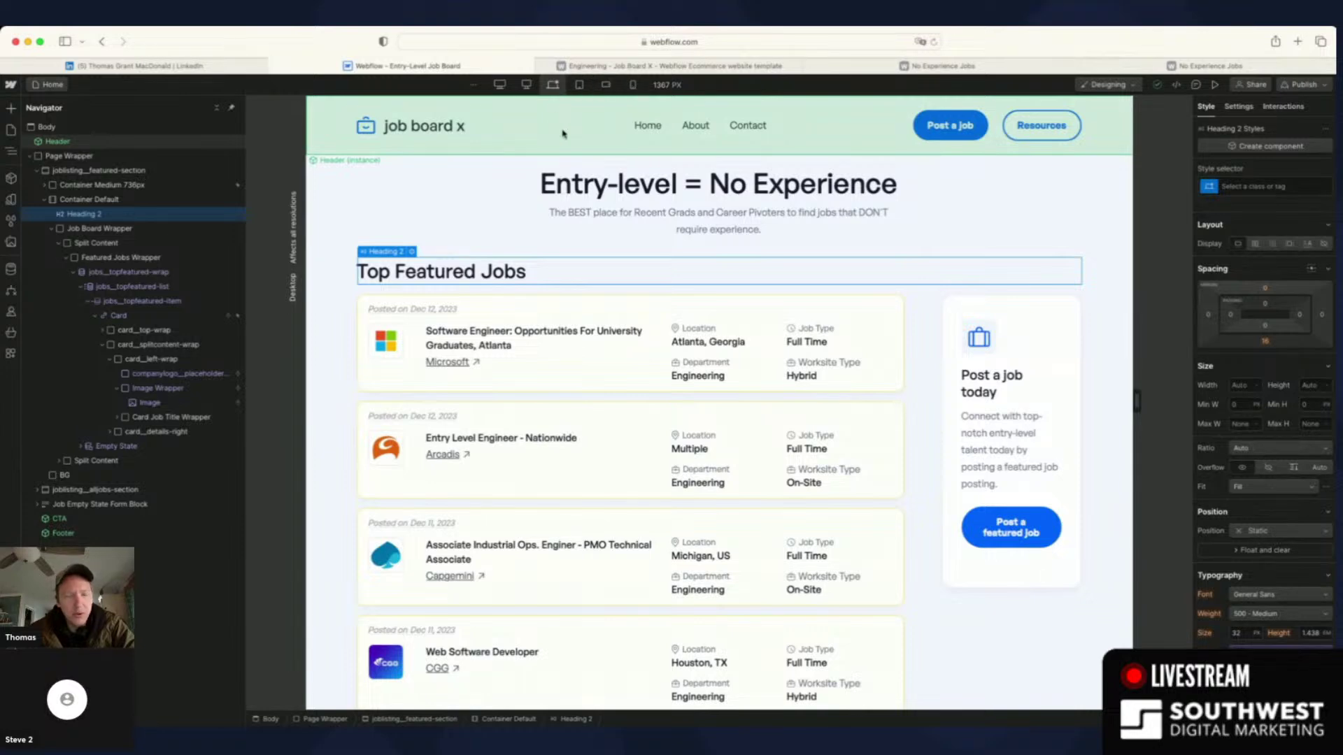
left_click_drag(563, 133, 607, 103)
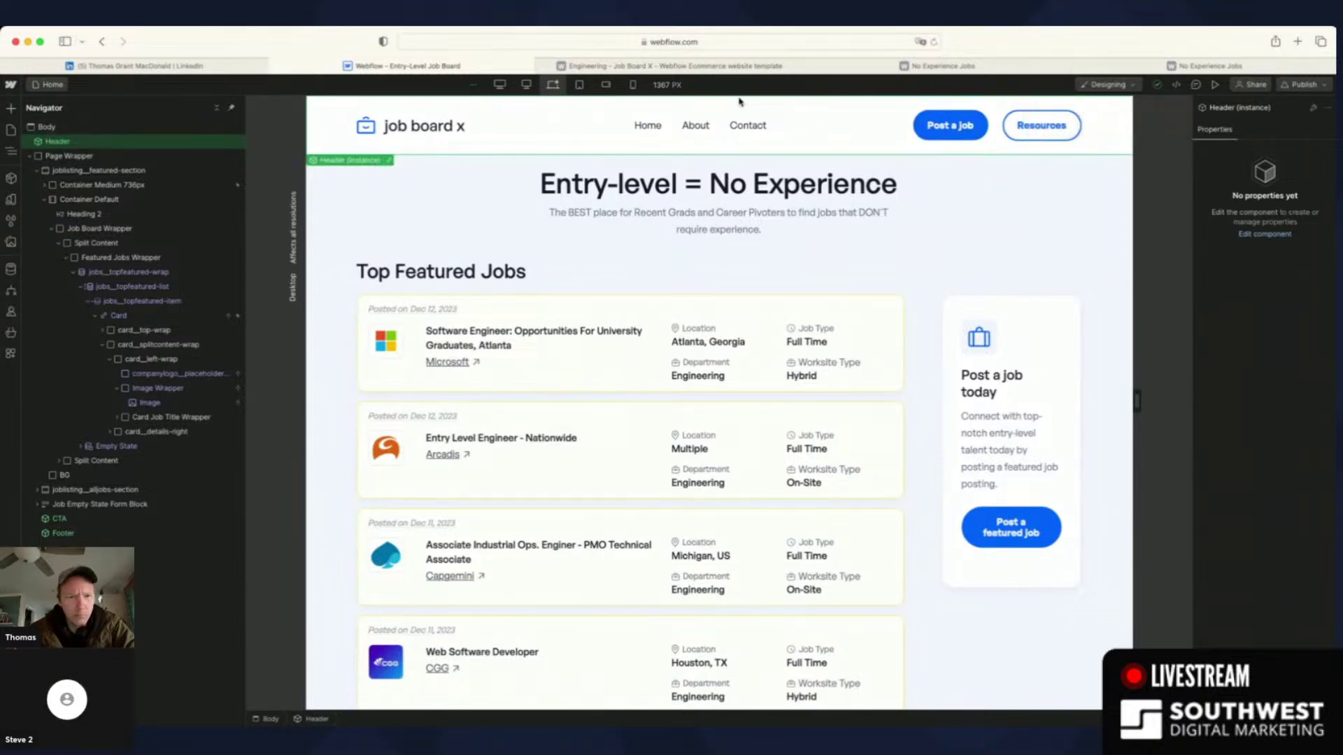
key("shift+5")
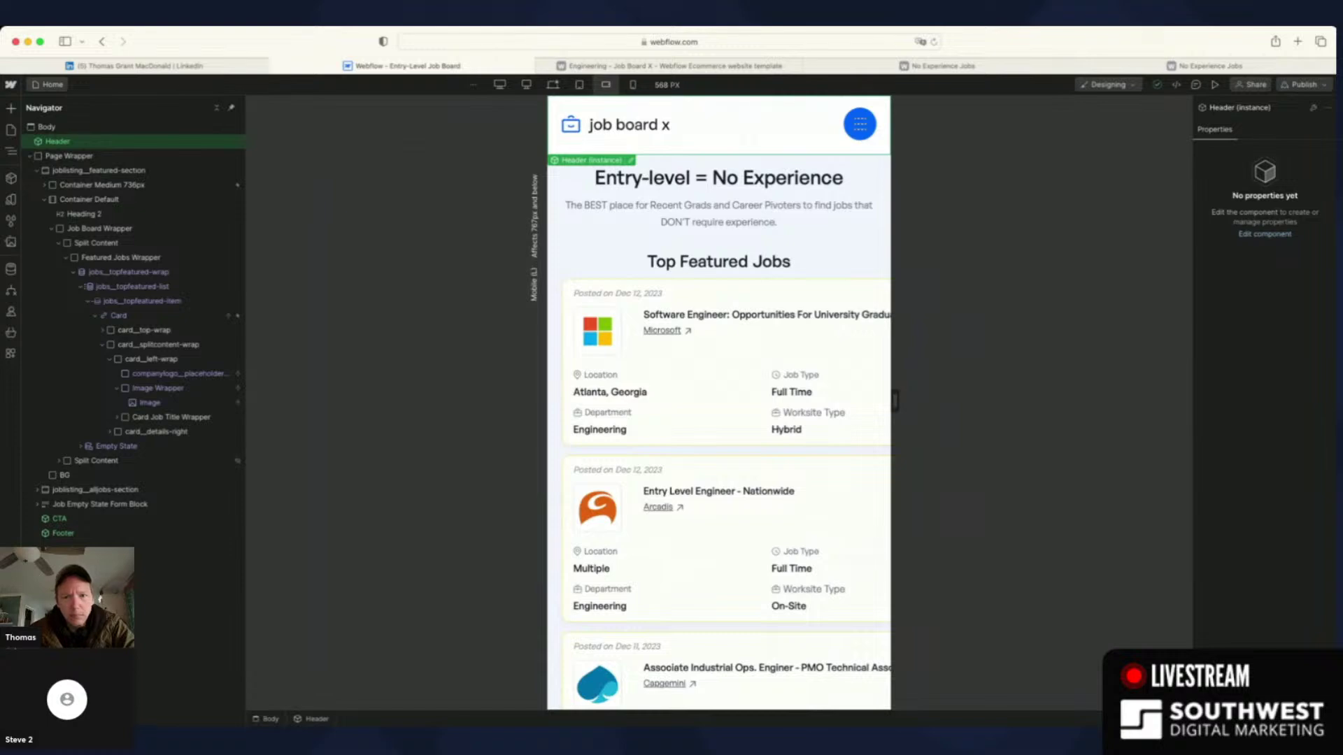
key("shift+6")
- Examine how the Top Featured Jobs cards and their Container Default fit the 320 px mobile portrait width
scroll(692, 299, "down", 2)
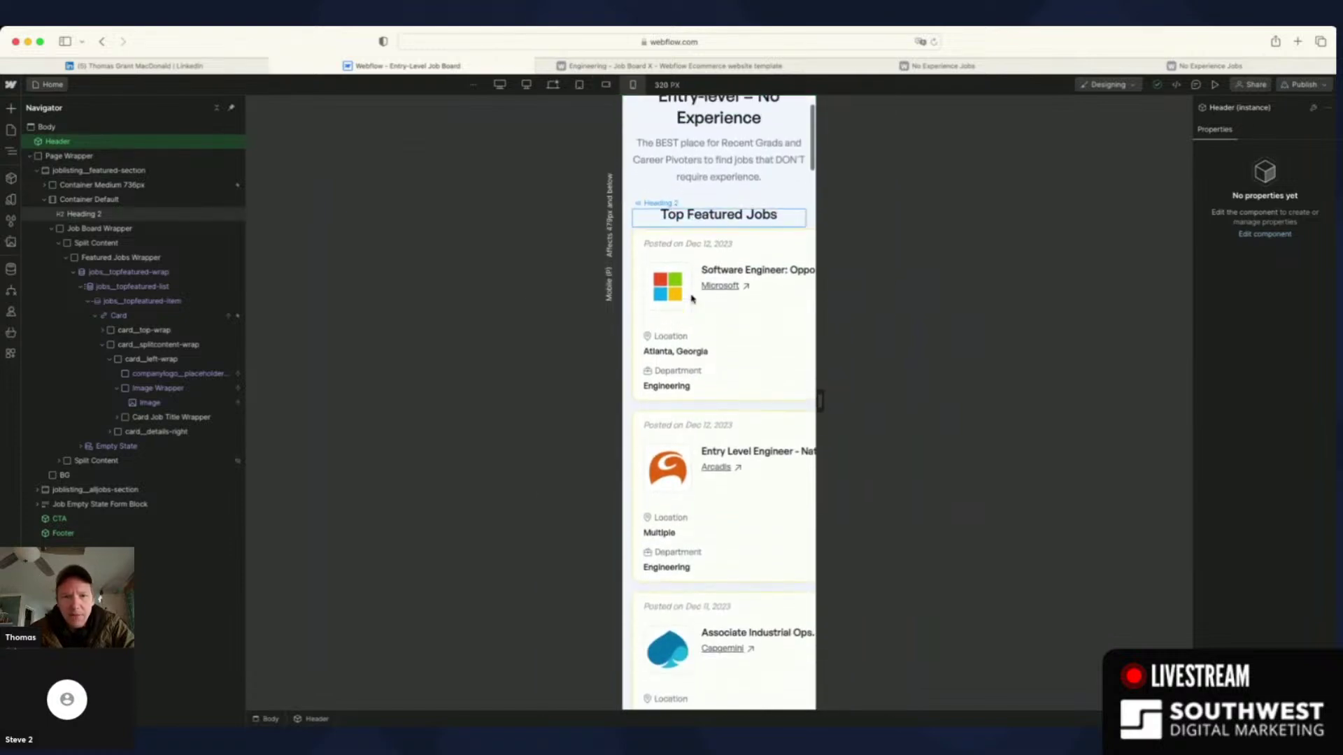
scroll(805, 442, "down", 3)
scroll(806, 443, "up", 2)
scroll(750, 399, "down", 2)
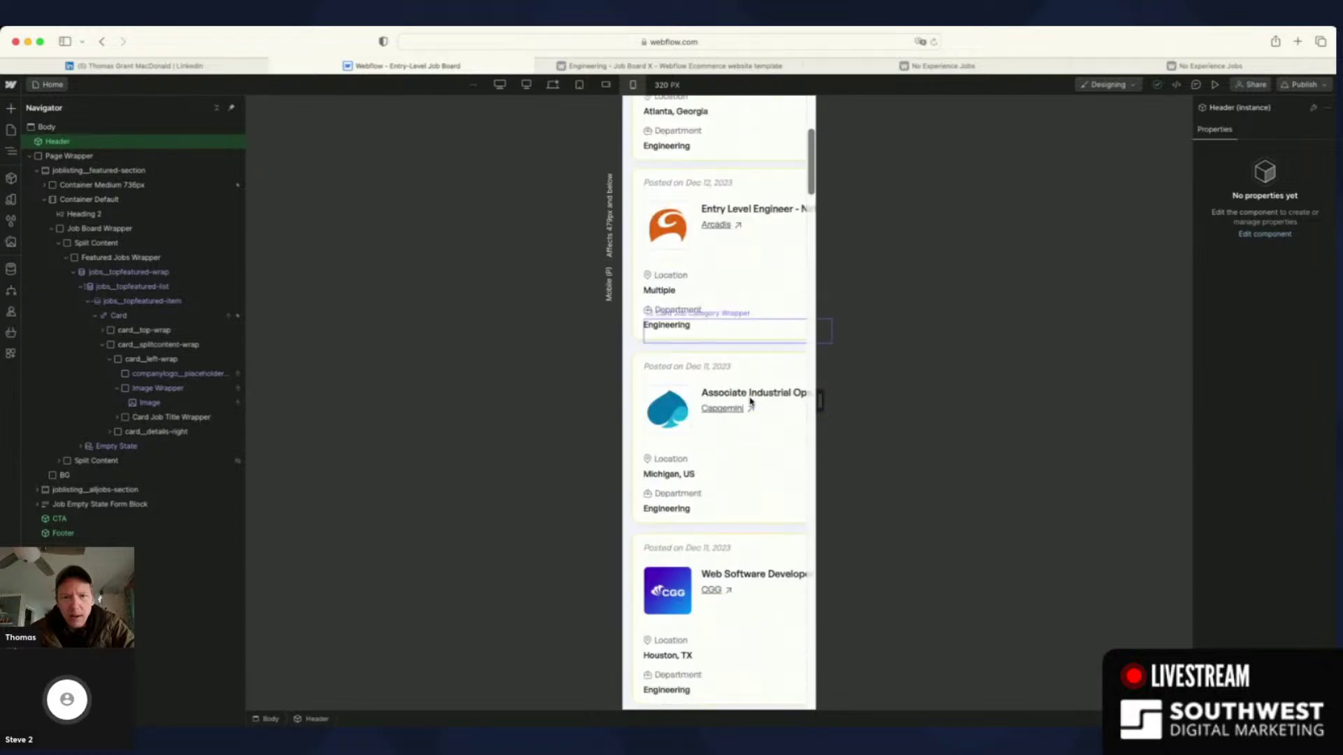
scroll(750, 399, "down", 7)
scroll(750, 401, "up", 4)
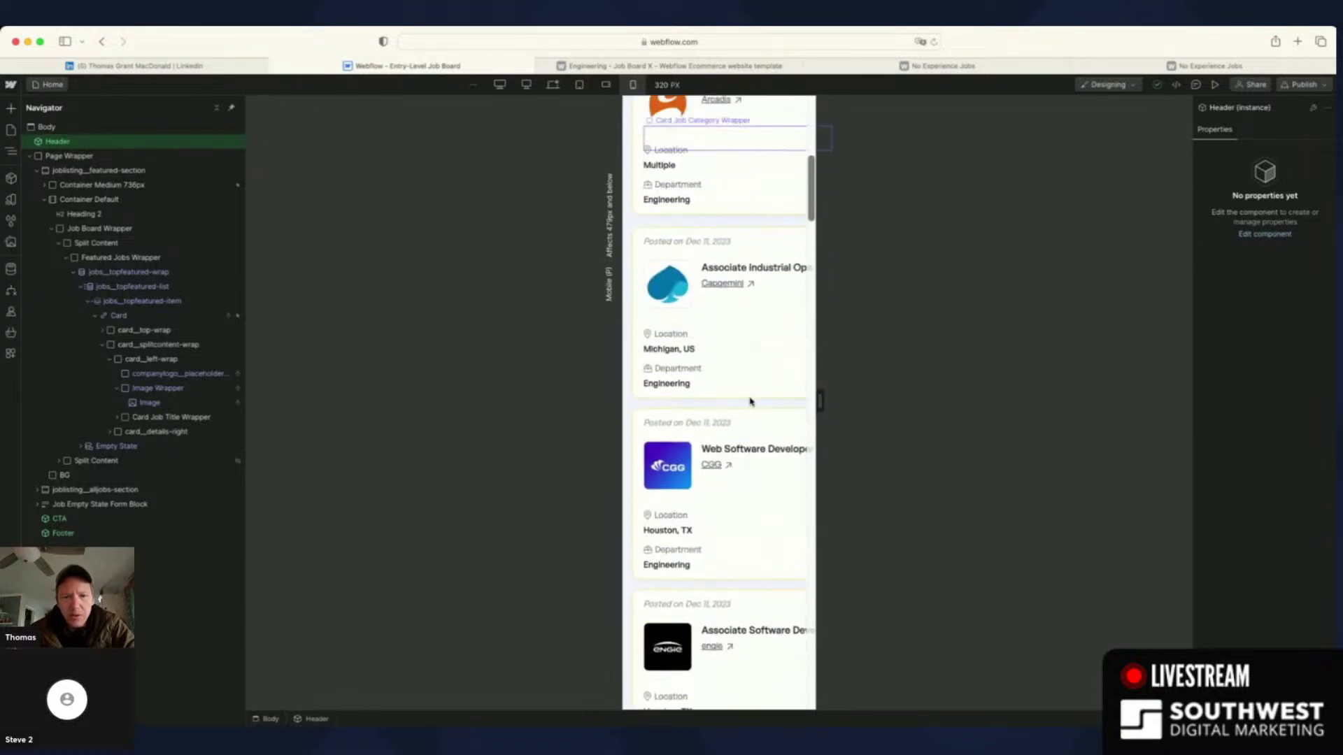
scroll(737, 265, "up", 5)
scroll(738, 264, "up", 1)
scroll(765, 161, "up", 4)
scroll(768, 158, "down", 3)
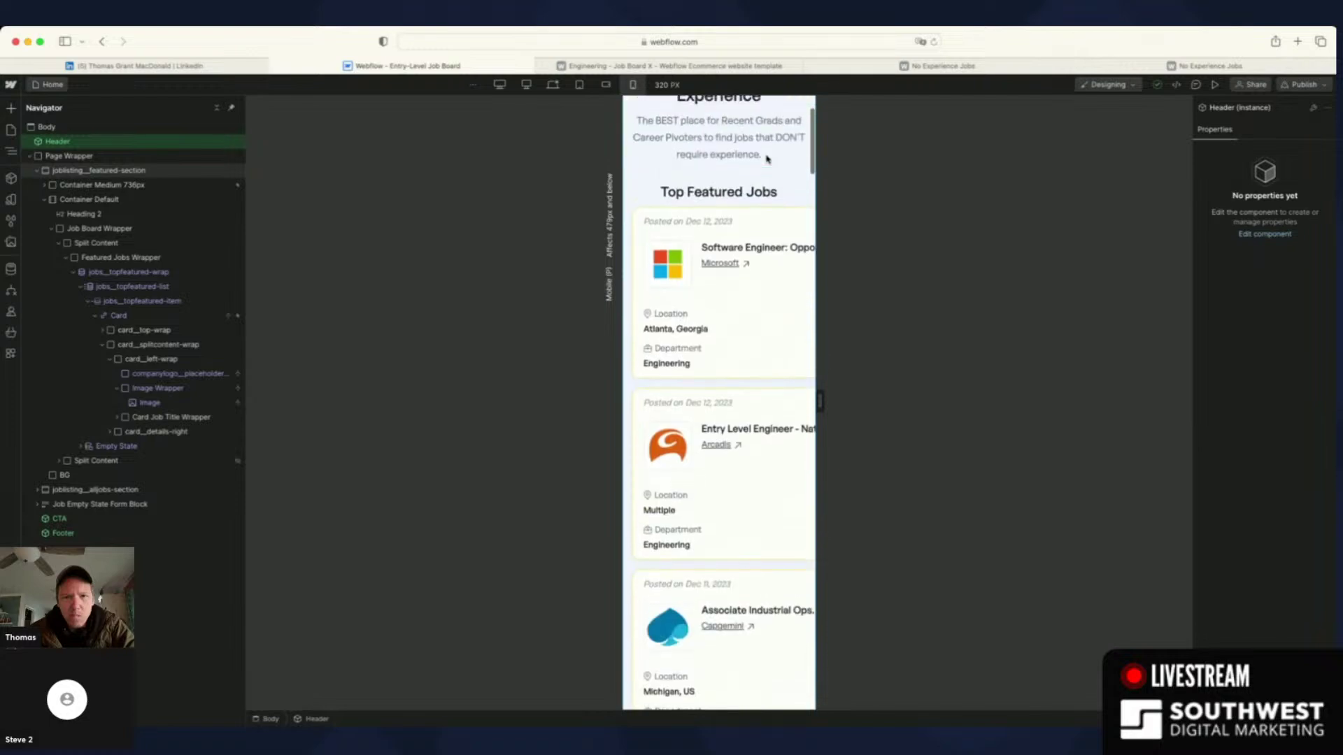
scroll(767, 158, "up", 1)
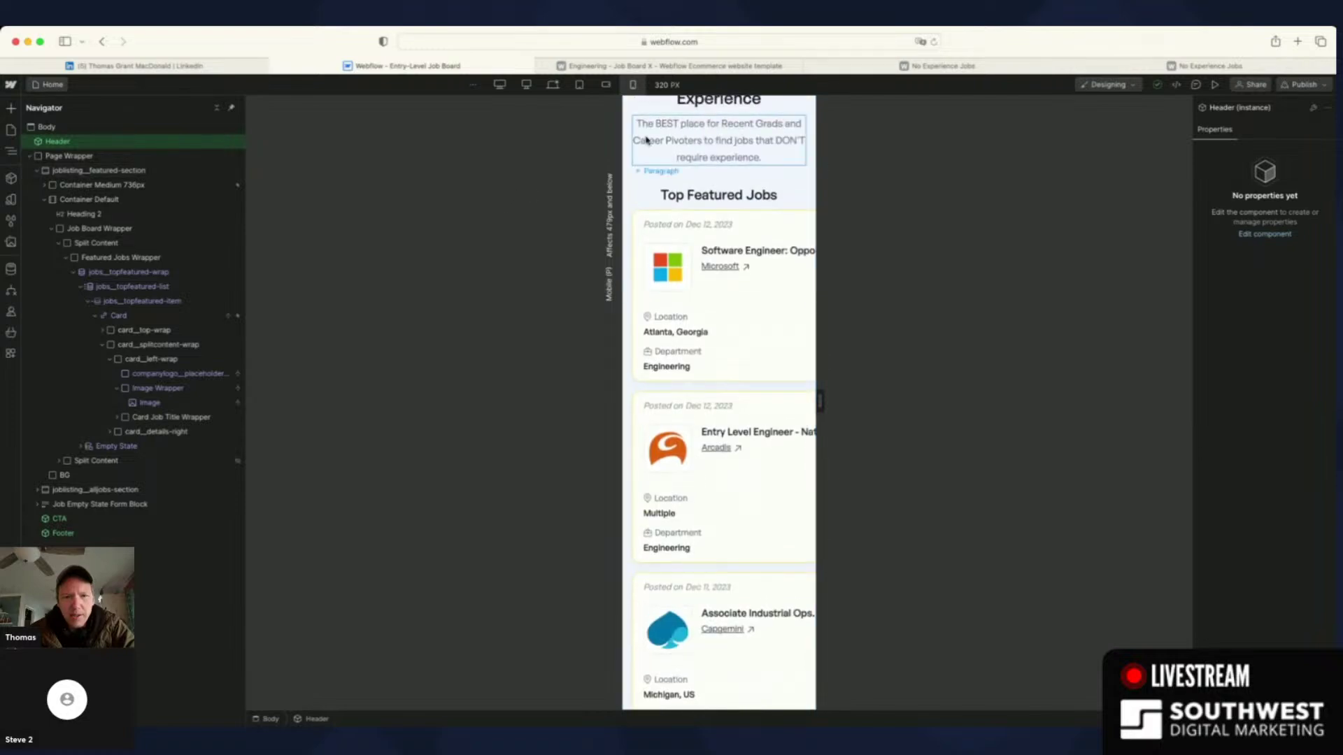
scroll(646, 140, "up", 2)
scroll(646, 139, "down", 1)
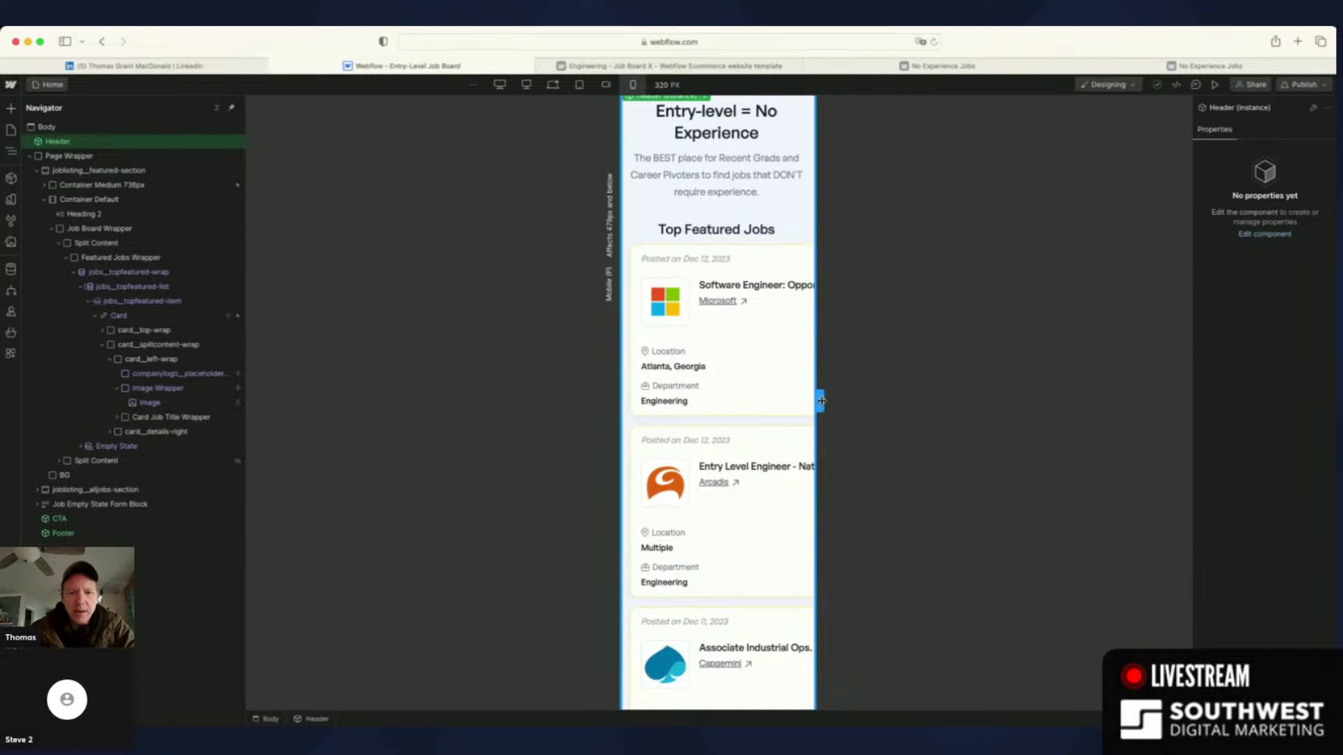
left_click(641, 246)
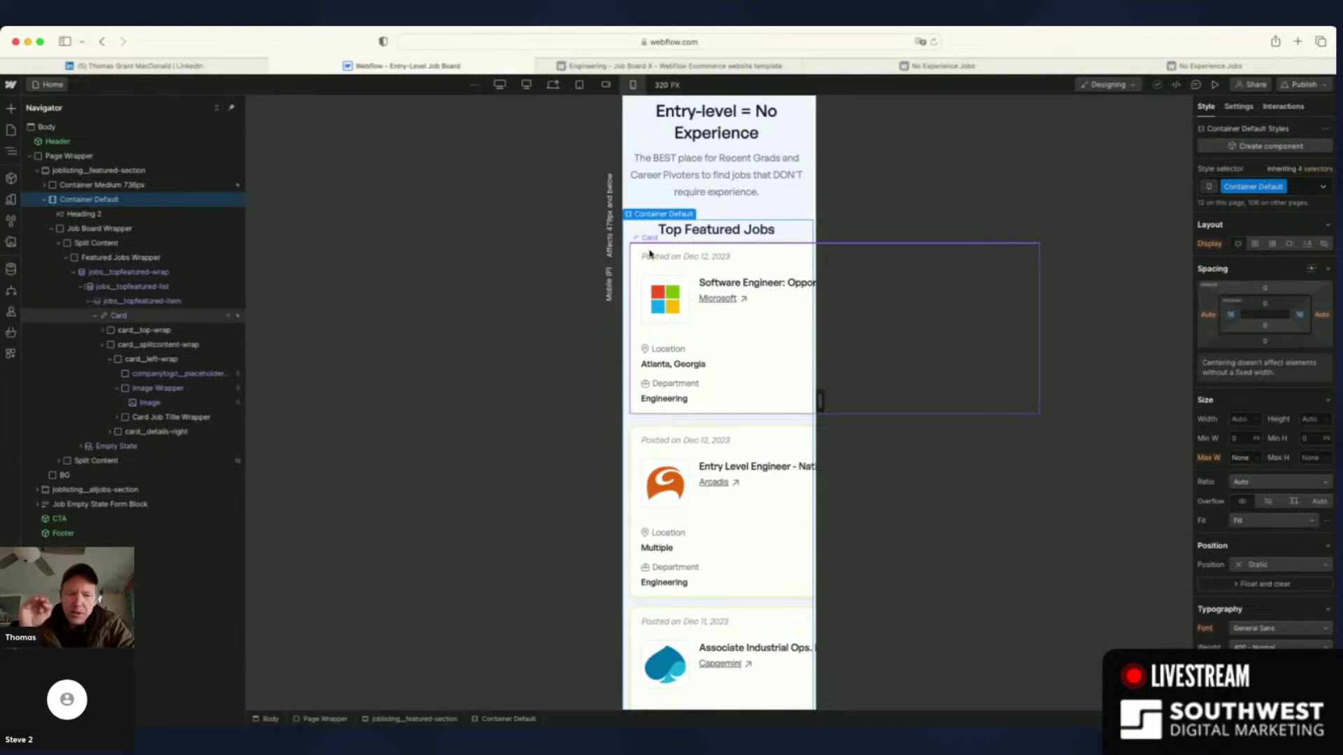
left_click(650, 254)
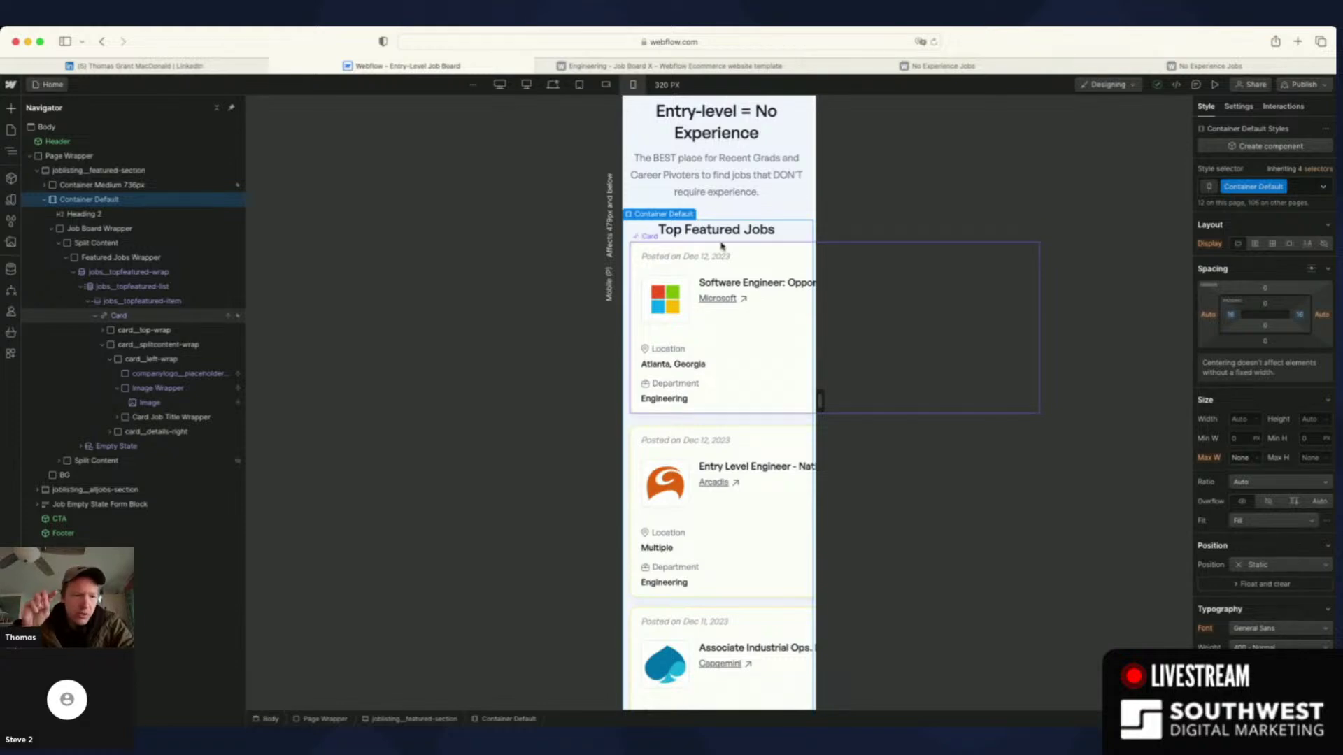